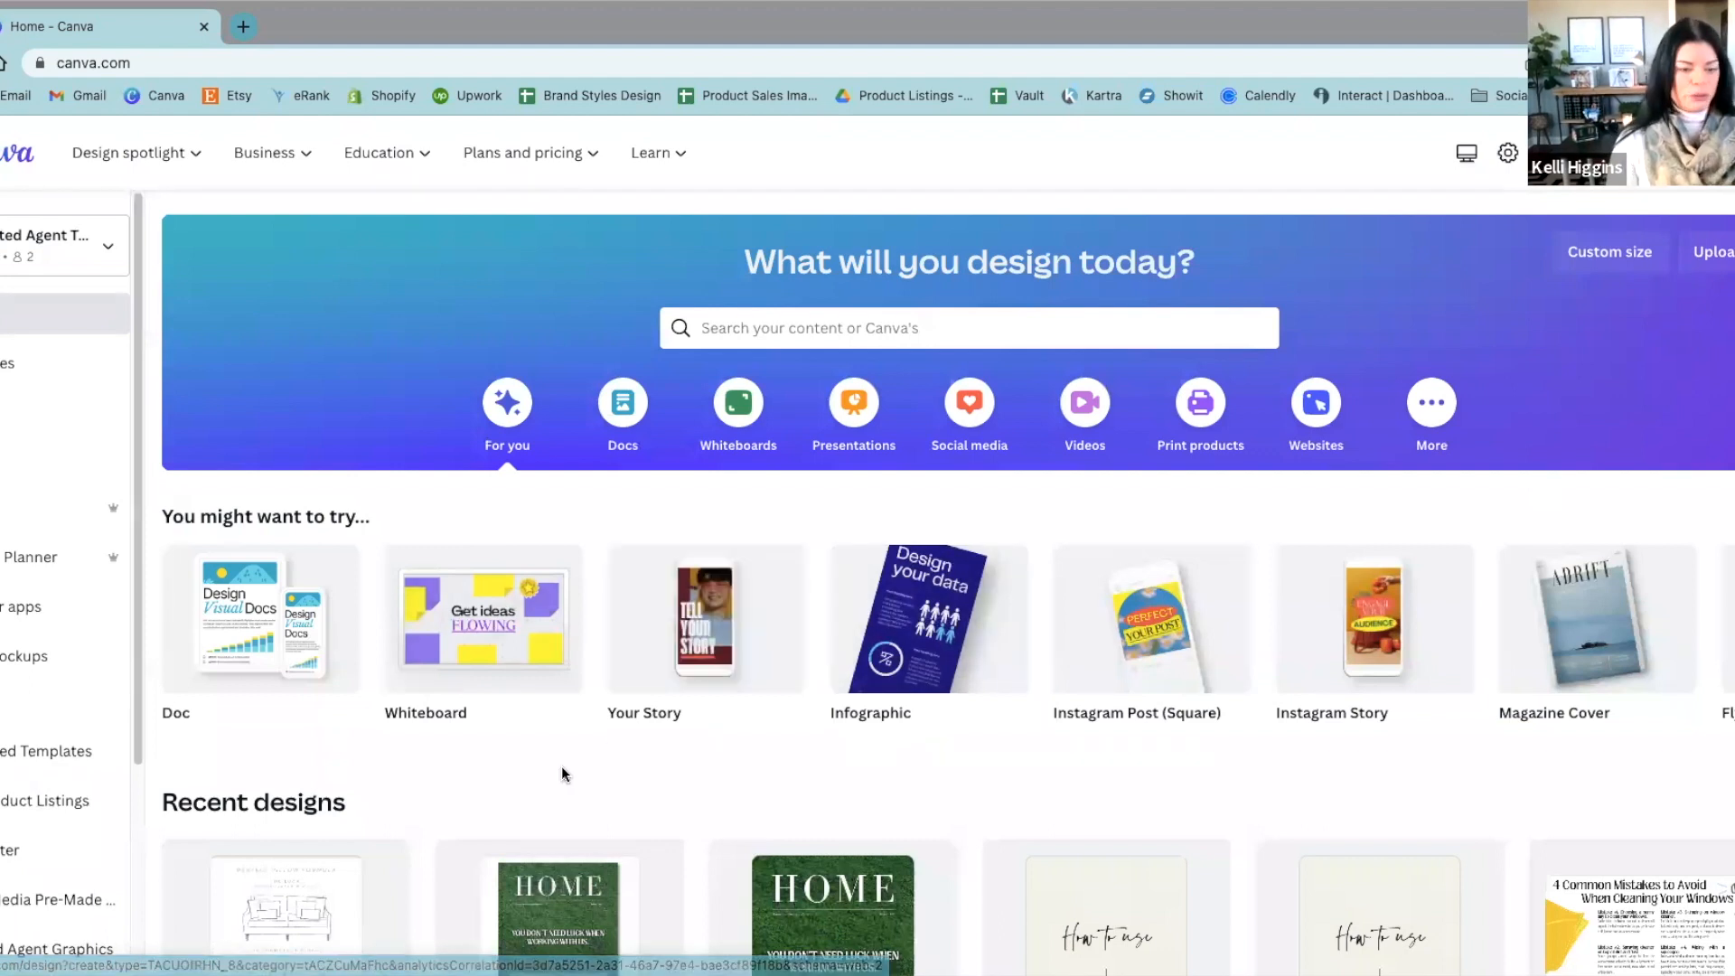
Step: Look over the suggested design formats and the recent designs on the home page
scroll(560, 766, down, 2)
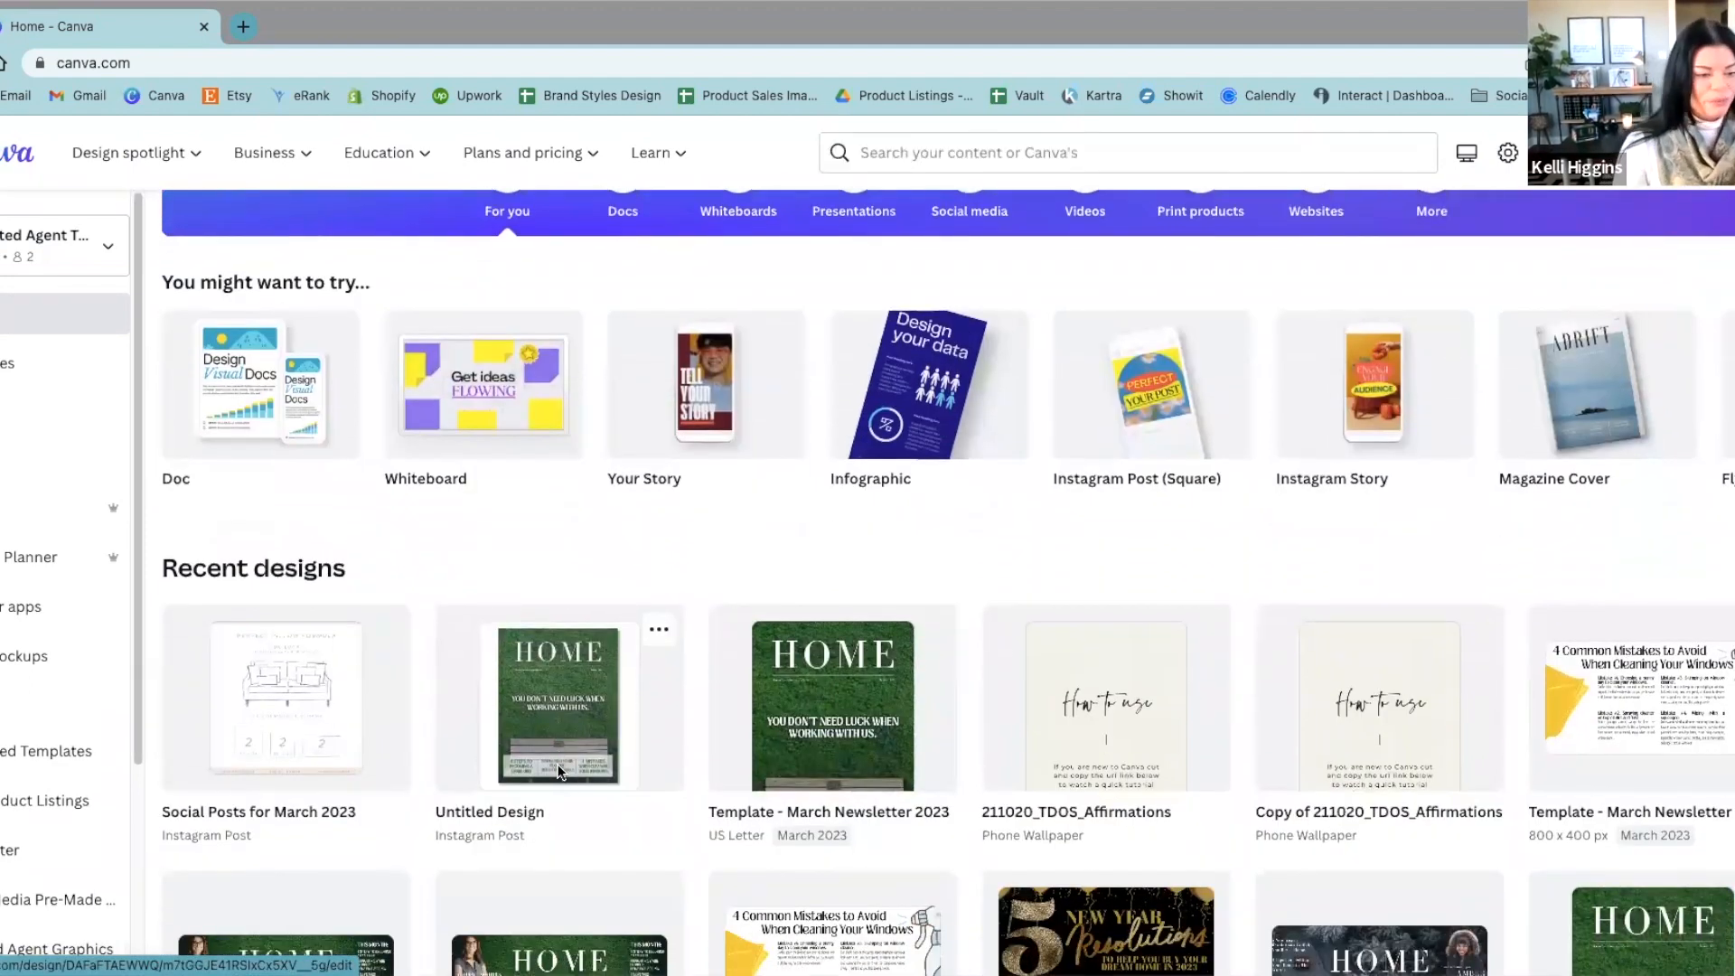
scroll(557, 763, down, 1)
scroll(560, 757, up, 1)
scroll(565, 754, up, 2)
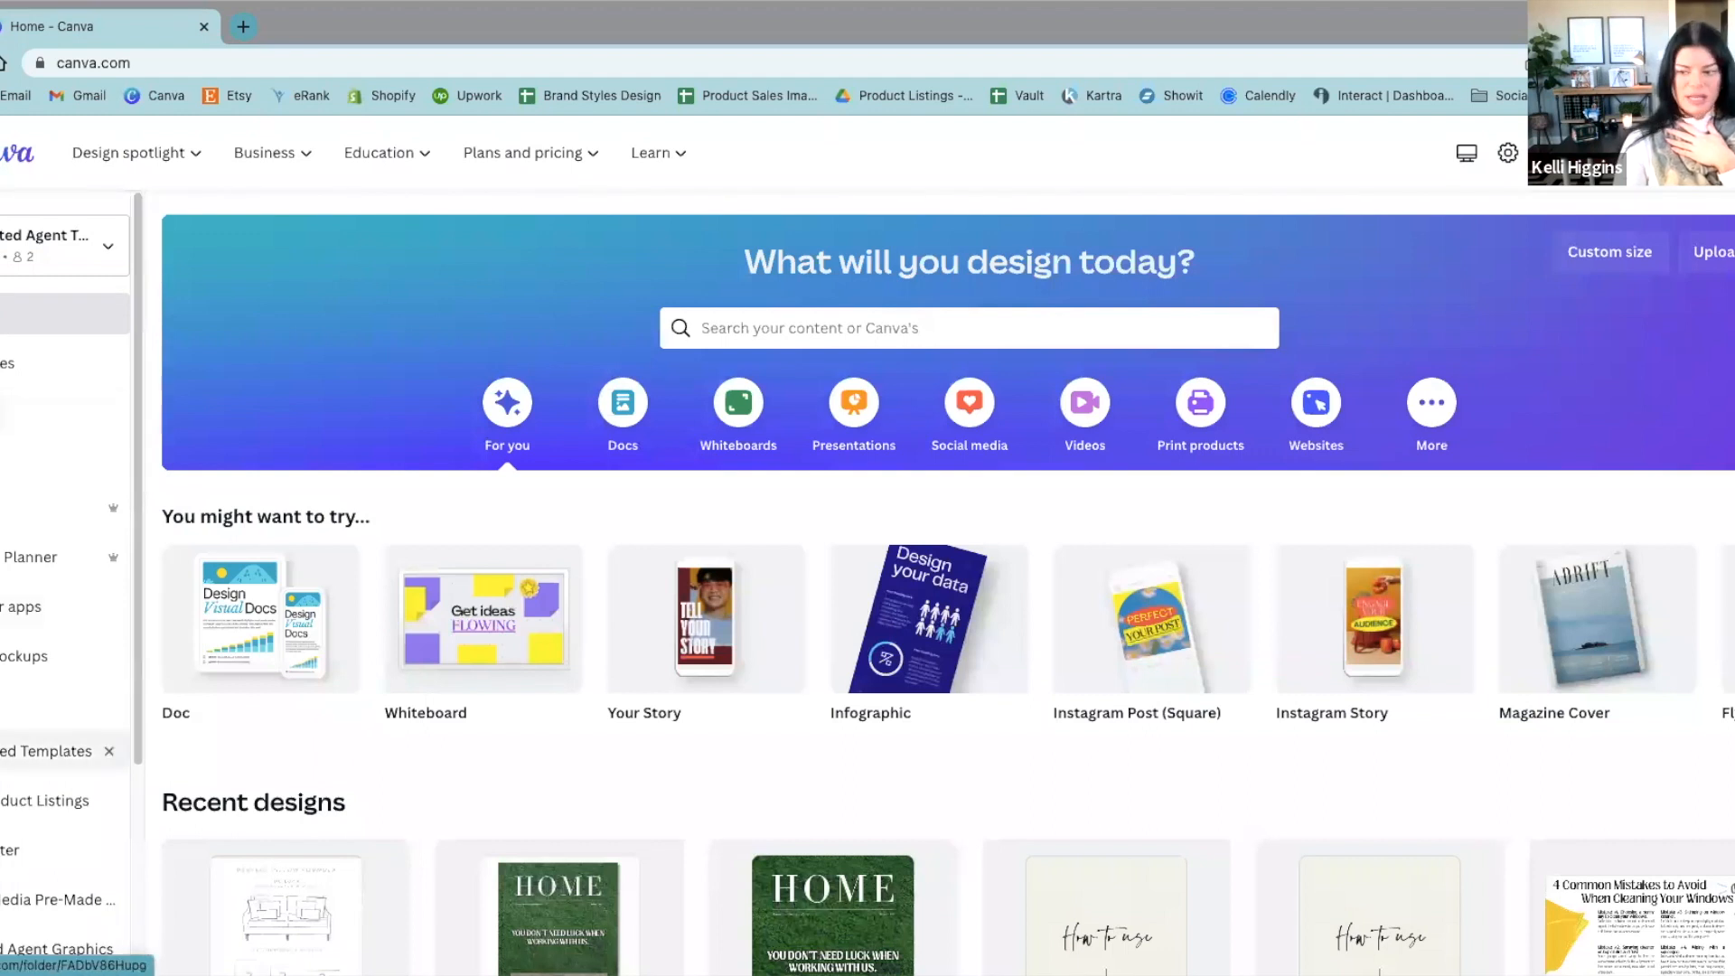
scroll(947, 583, down, 2)
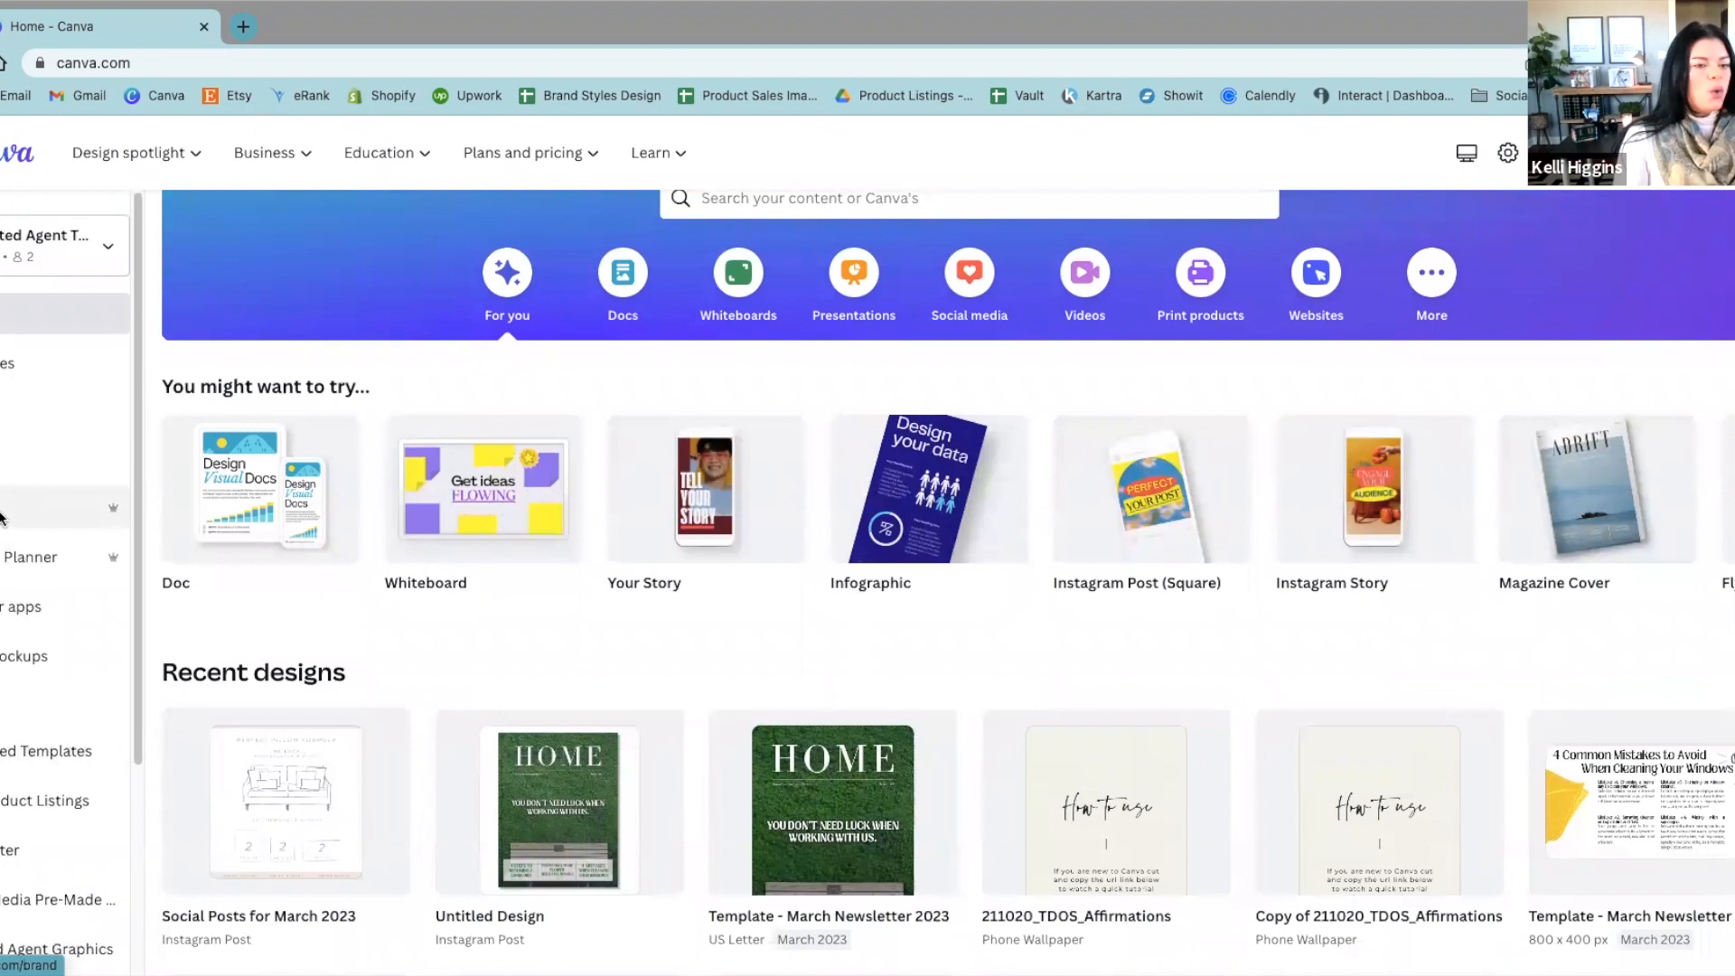
scroll(869, 551, down, 5)
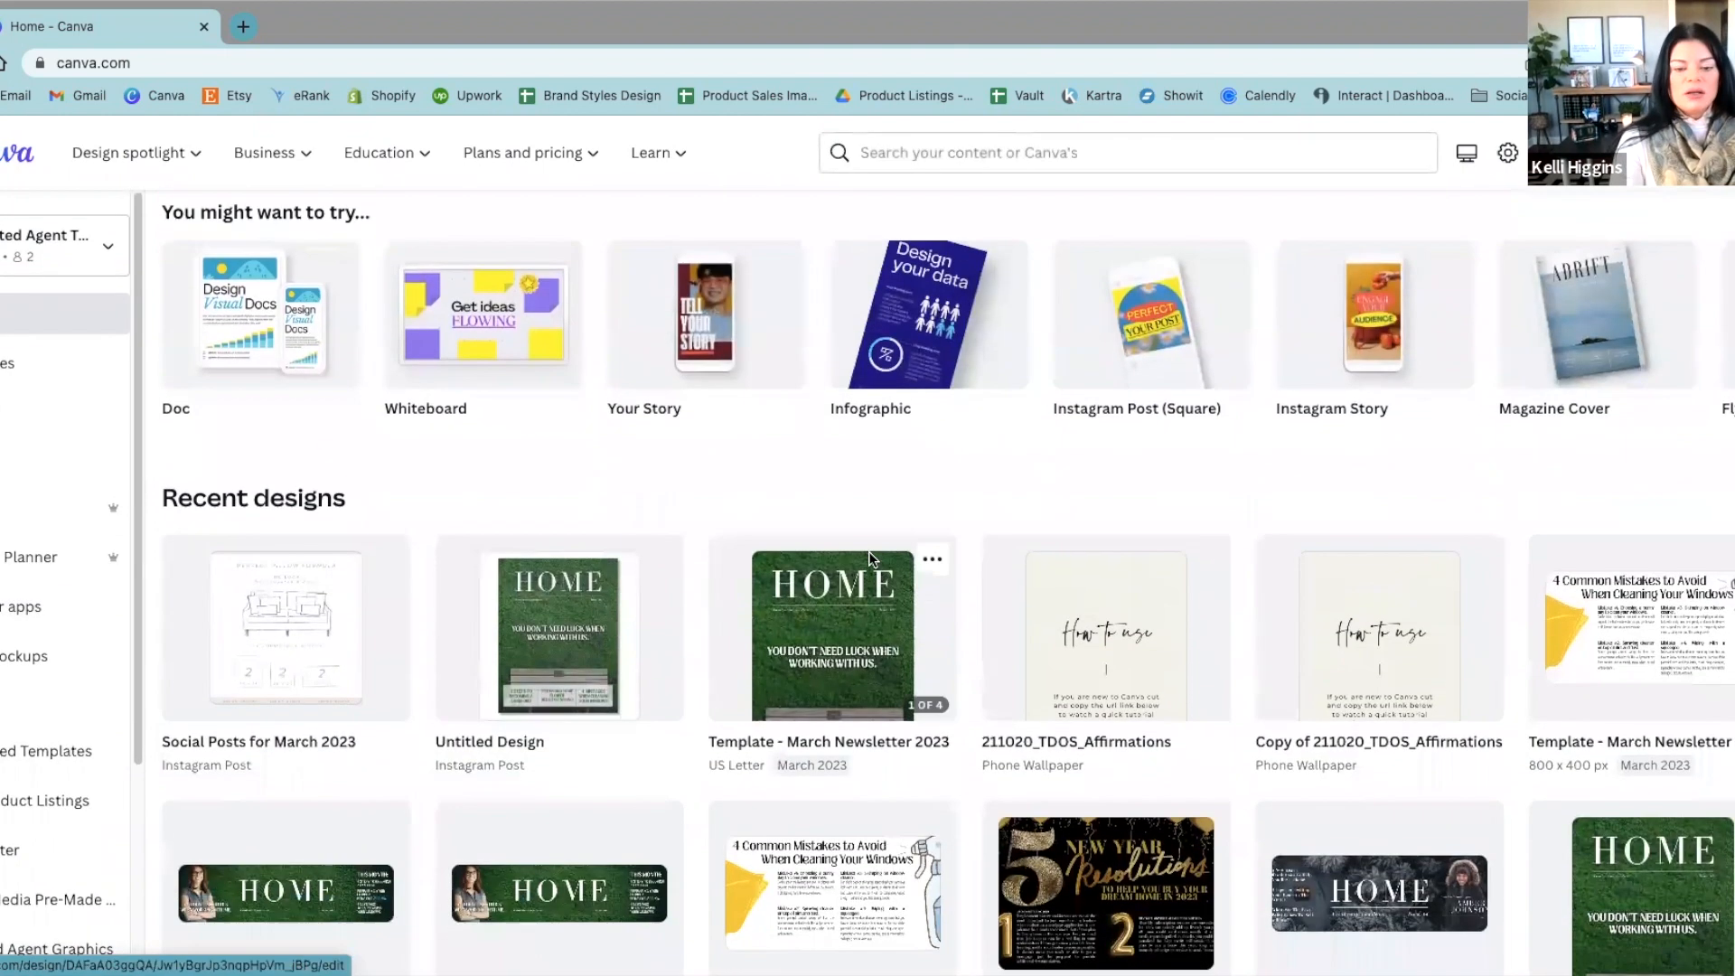
scroll(743, 741, down, 10)
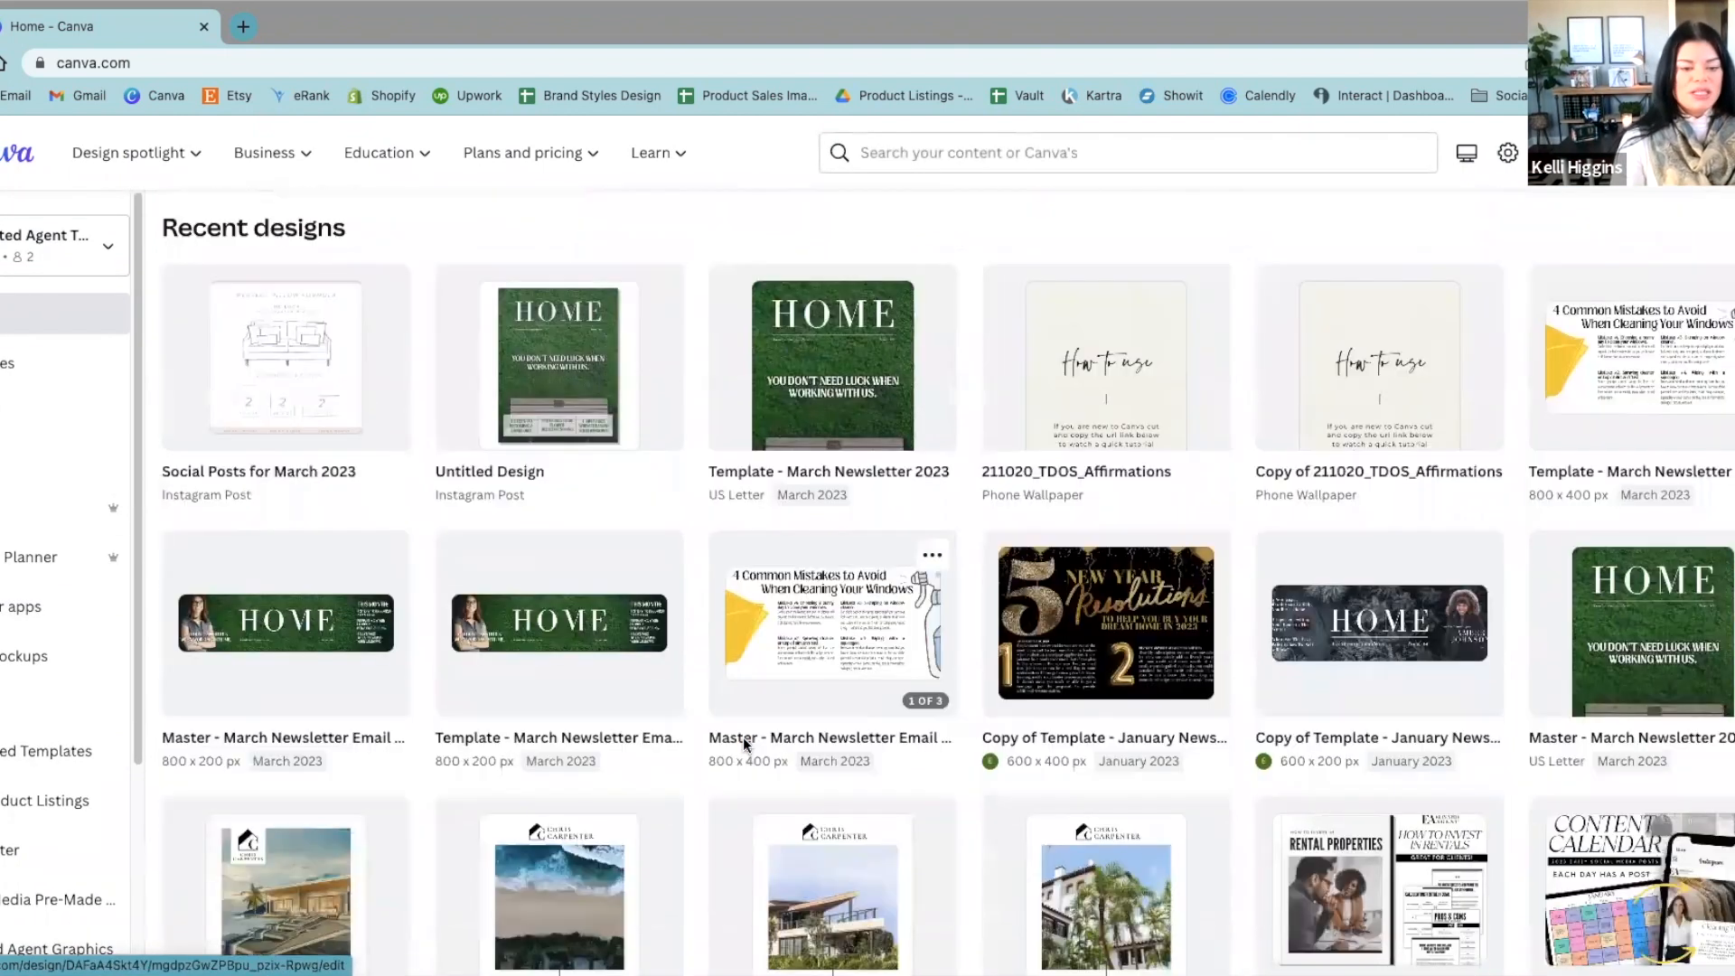
scroll(743, 736, up, 15)
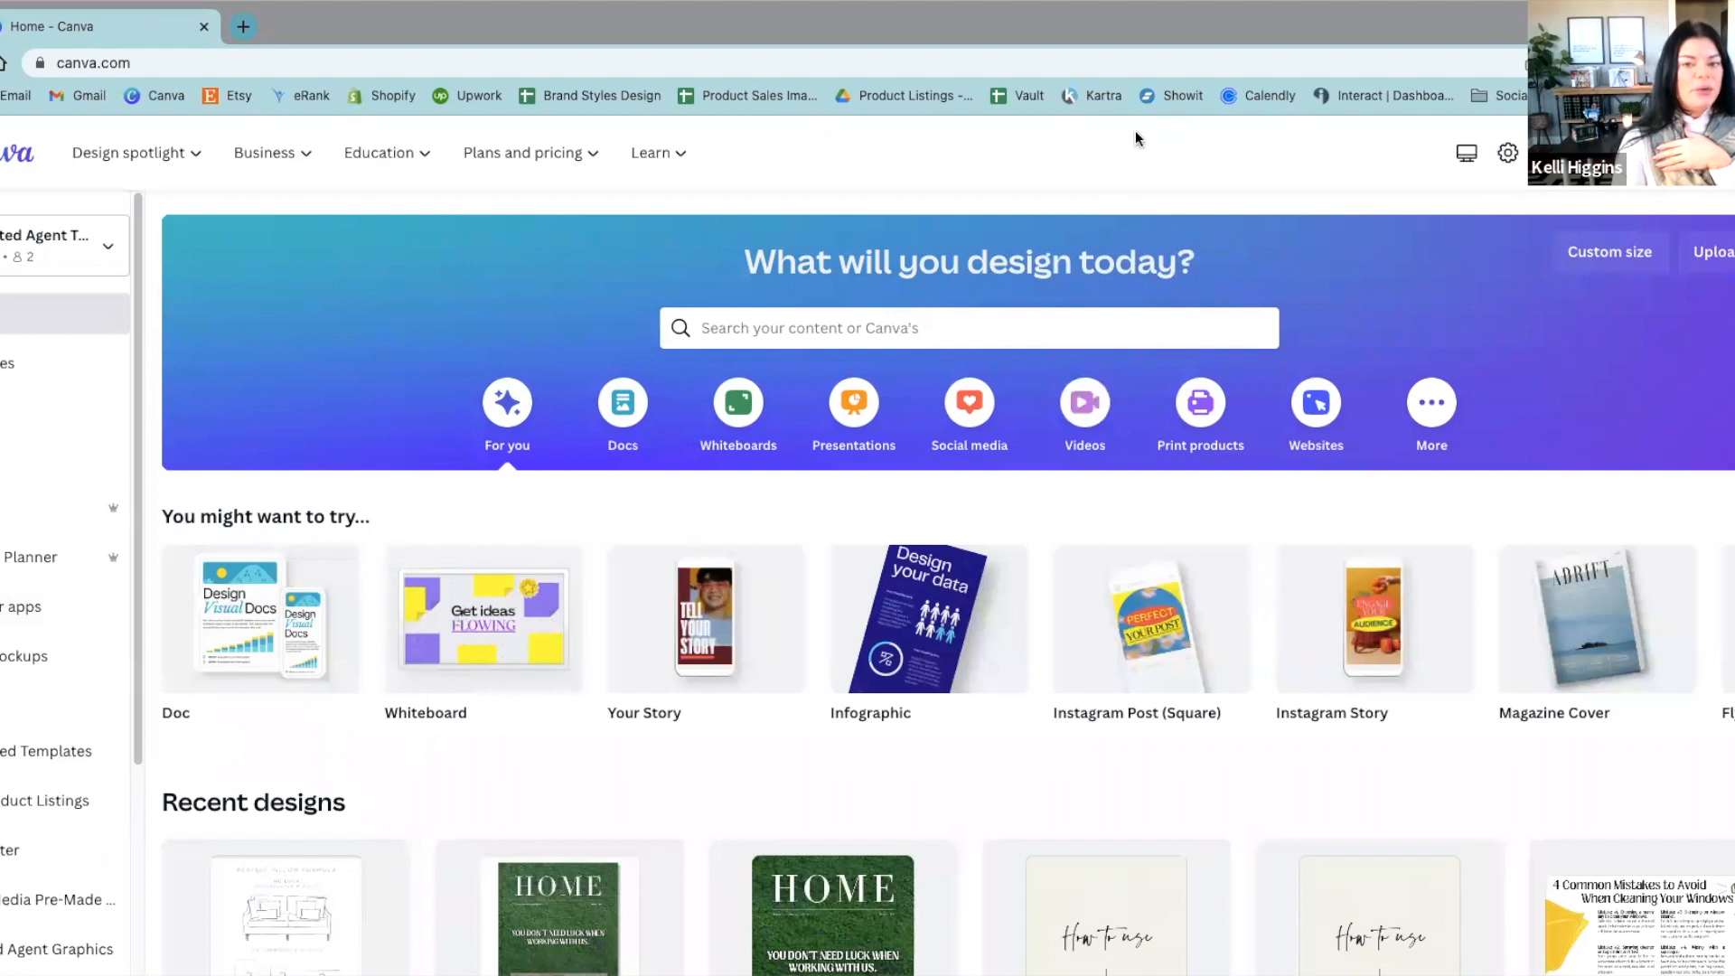
Step: Start a blank vertical design from the video formats and close it
click(1084, 397)
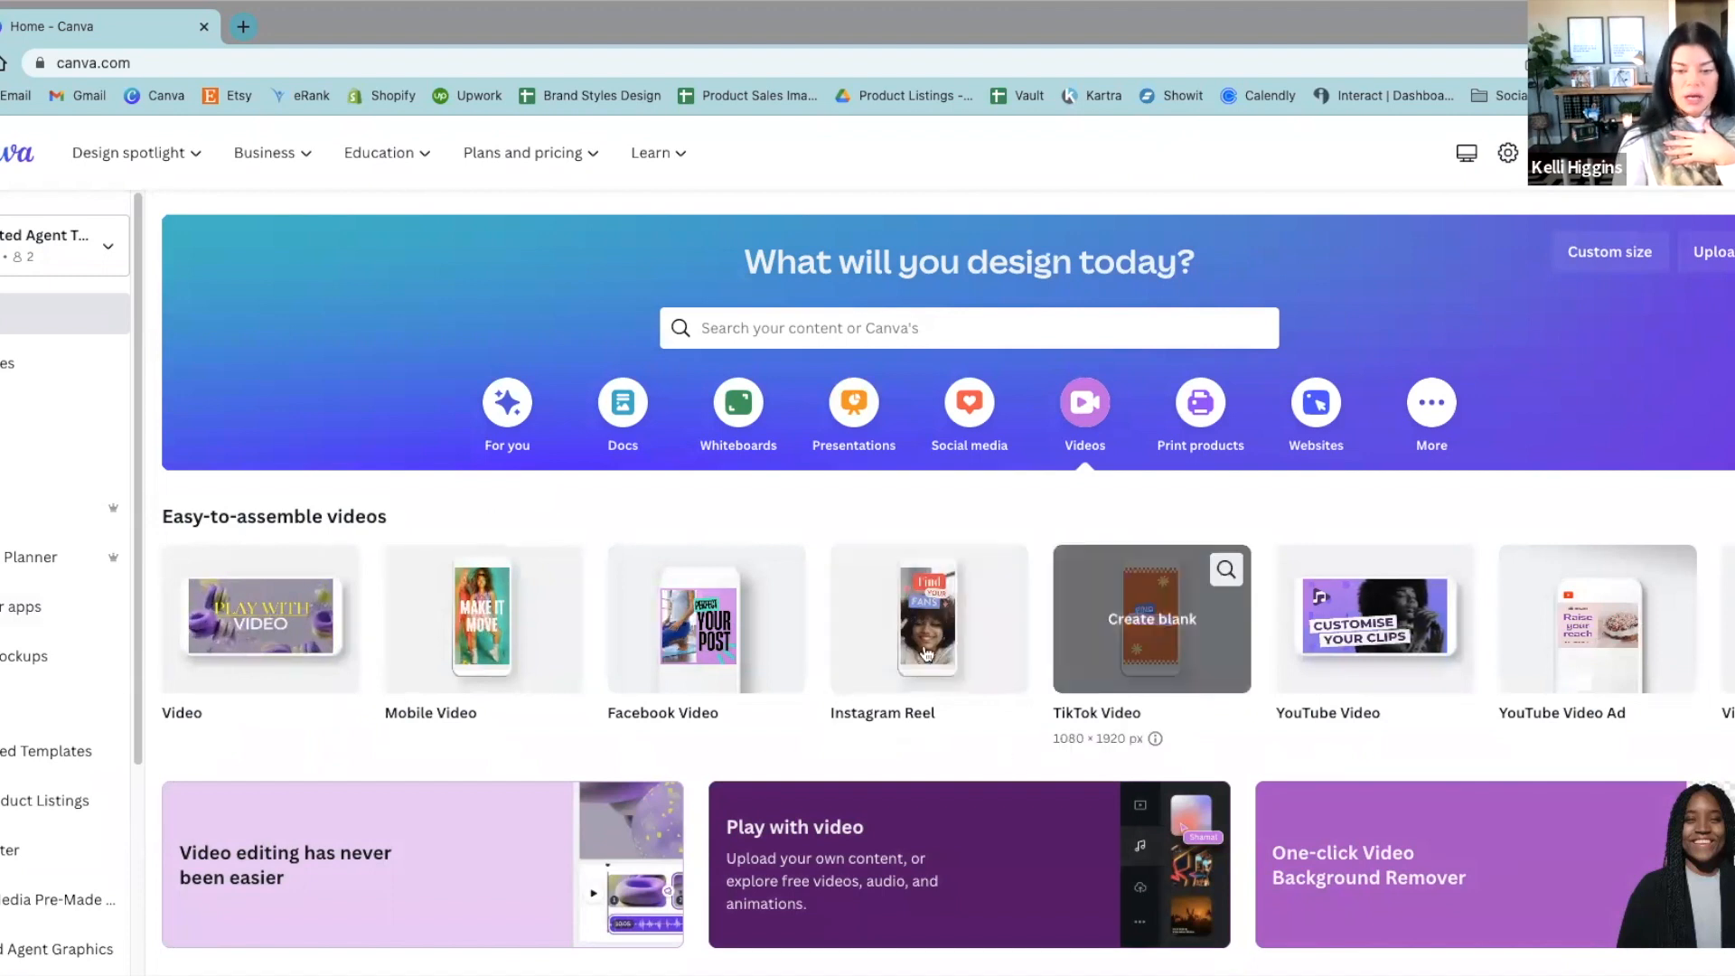
click(976, 623)
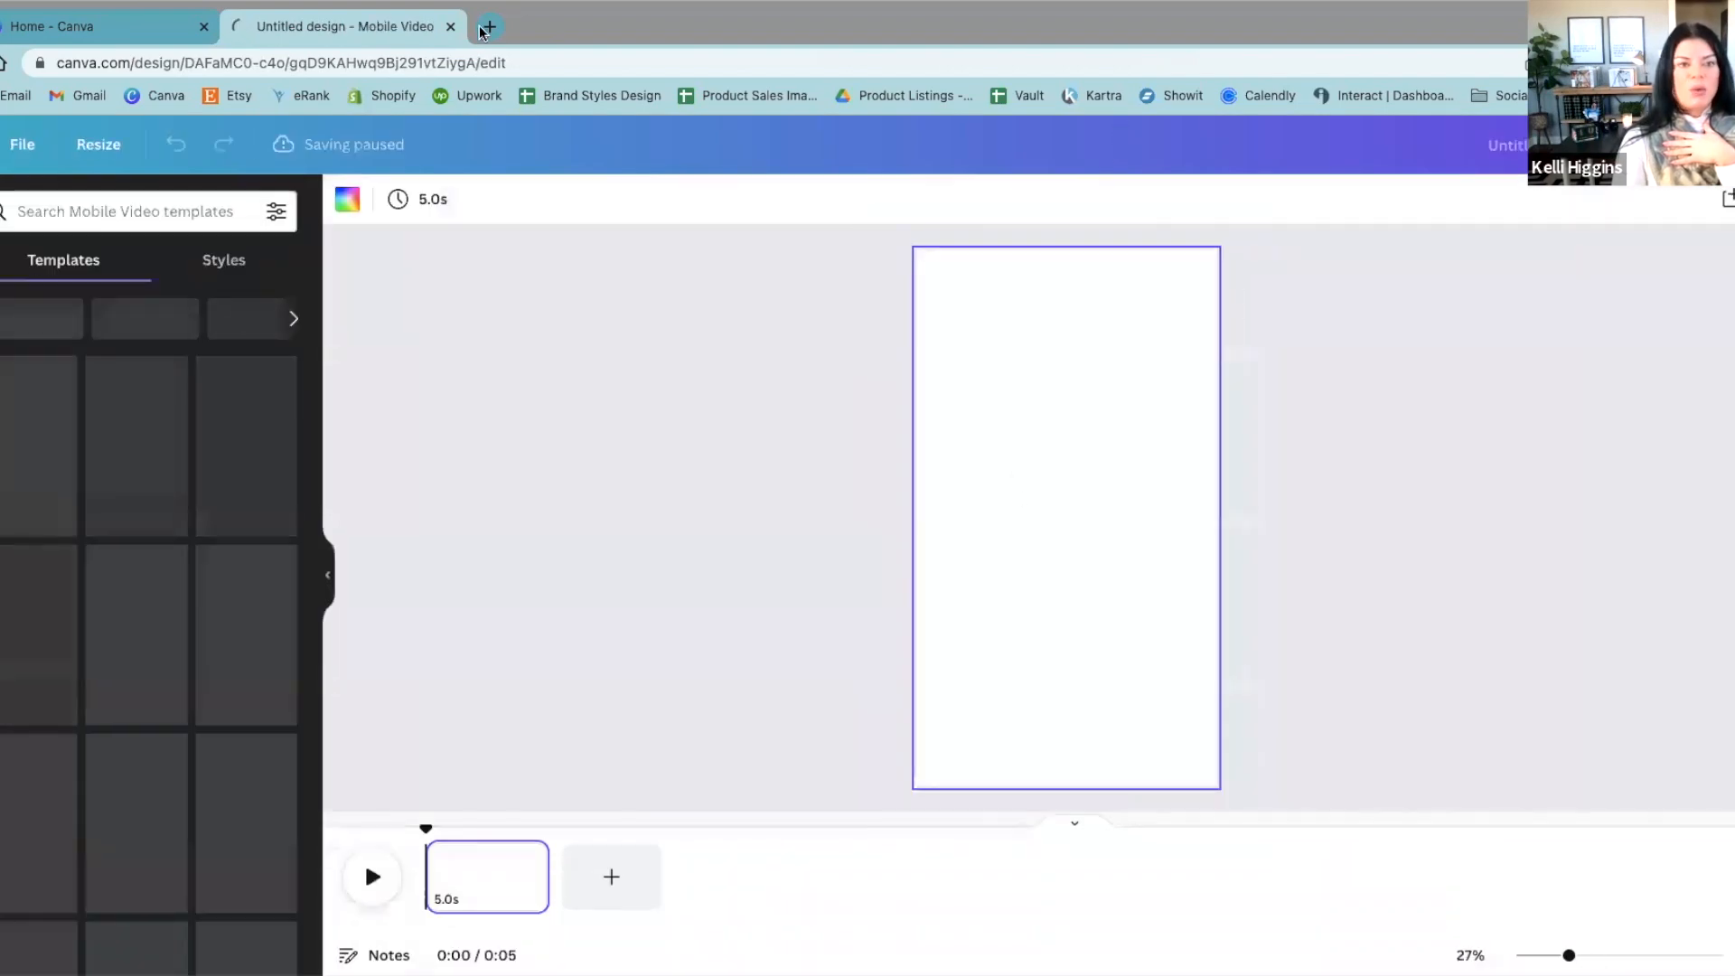
click(449, 27)
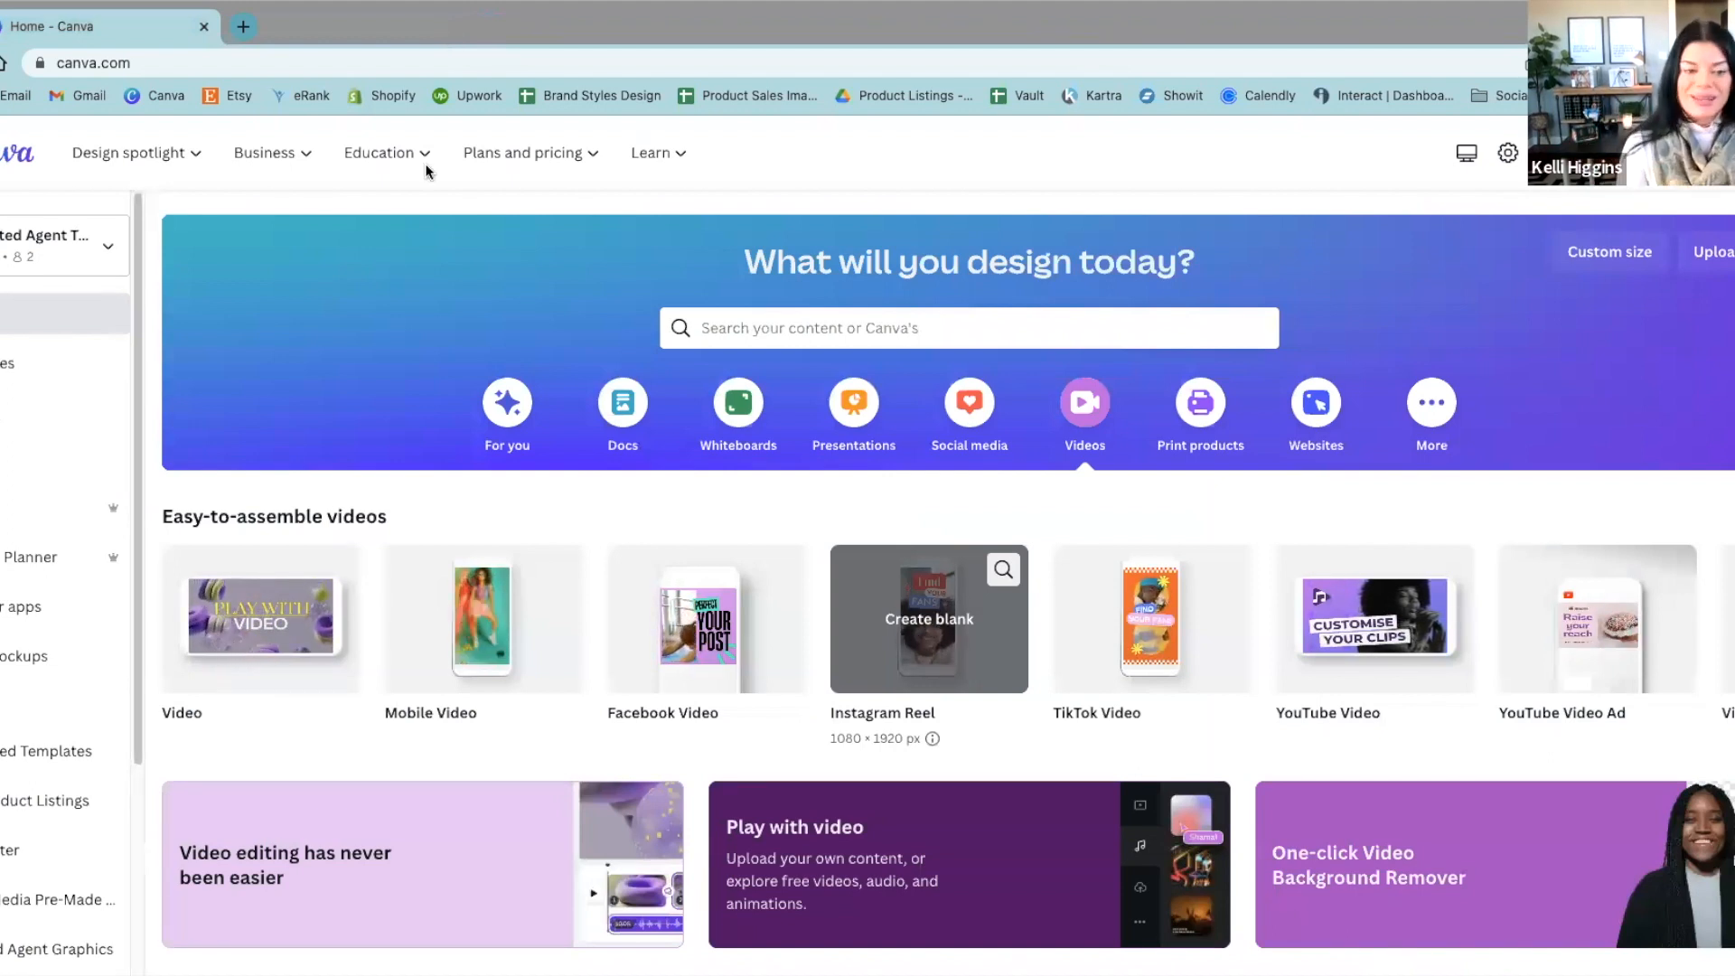
Step: Open the templates page and browse its recommended formats, popular topics and suggested templates
scroll(403, 506, down, 1)
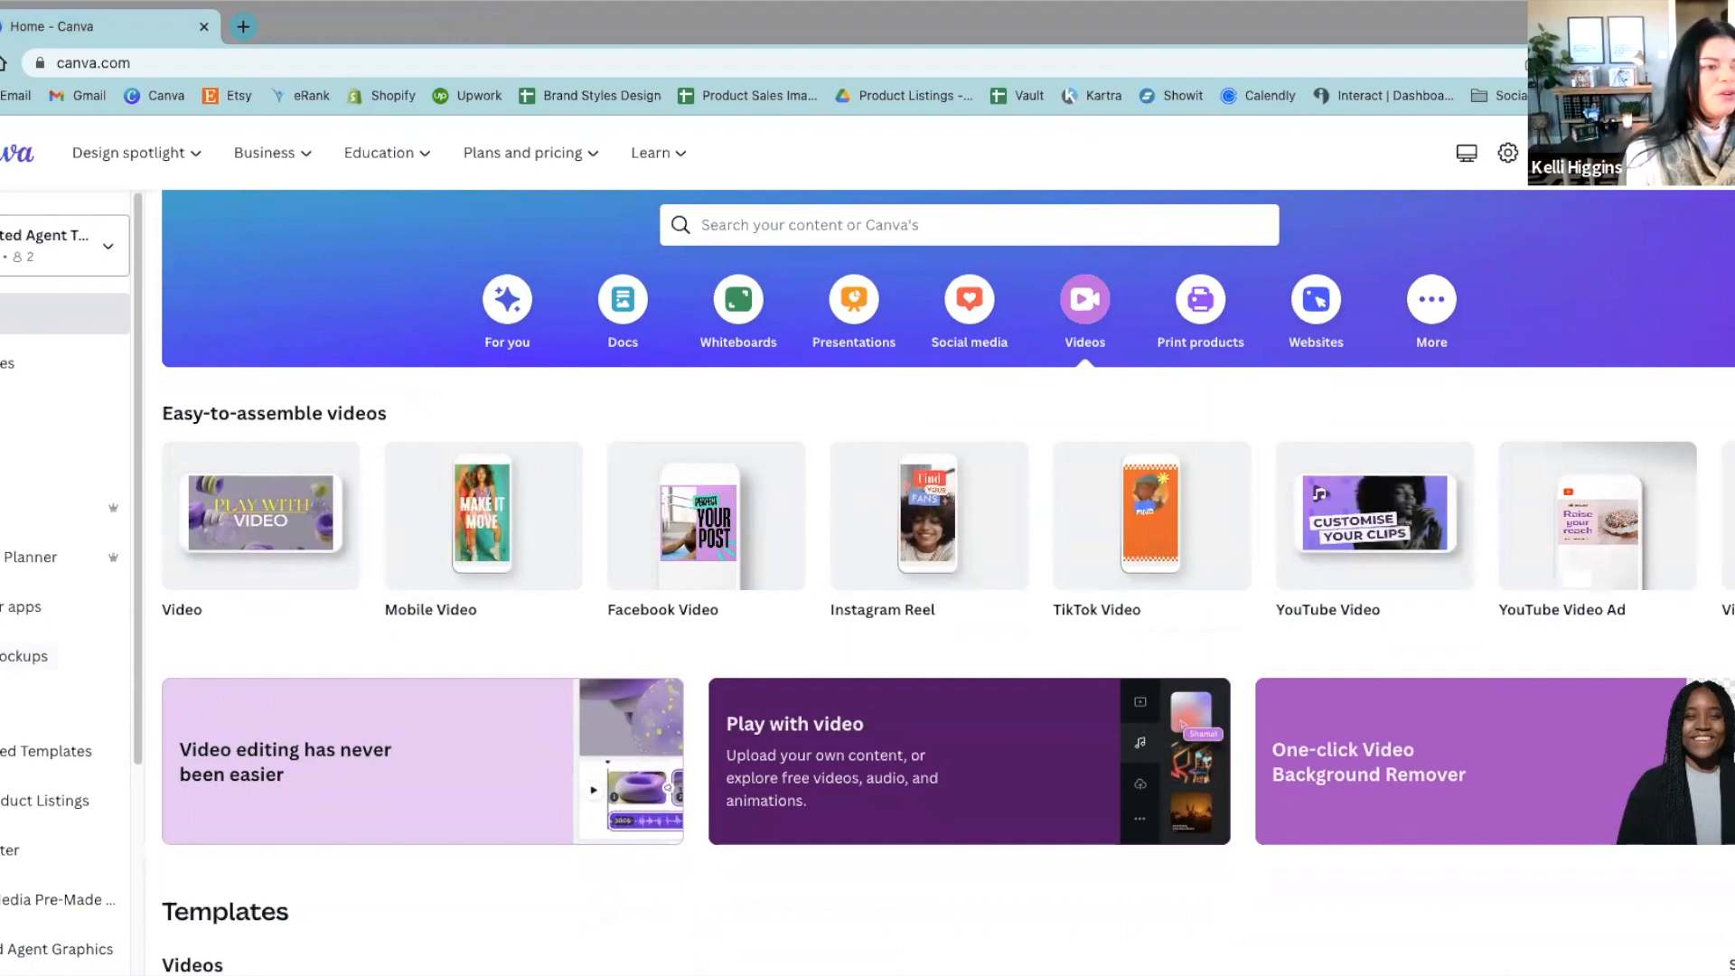
click(36, 362)
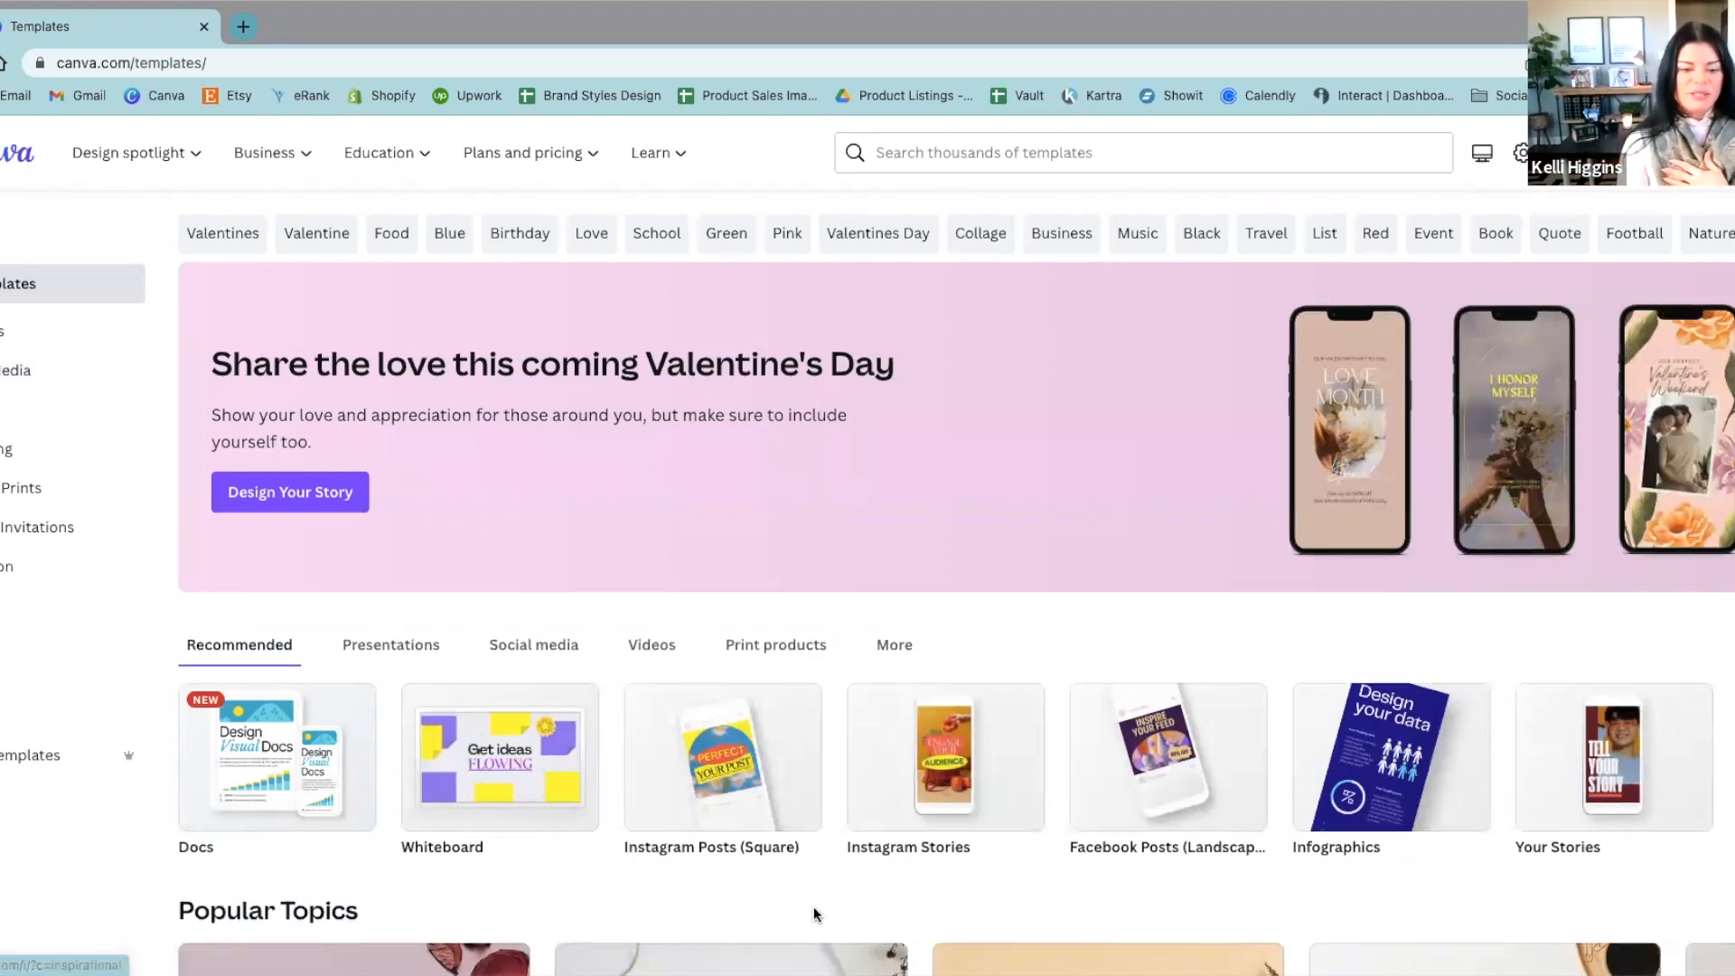
scroll(810, 917, down, 6)
scroll(810, 917, down, 4)
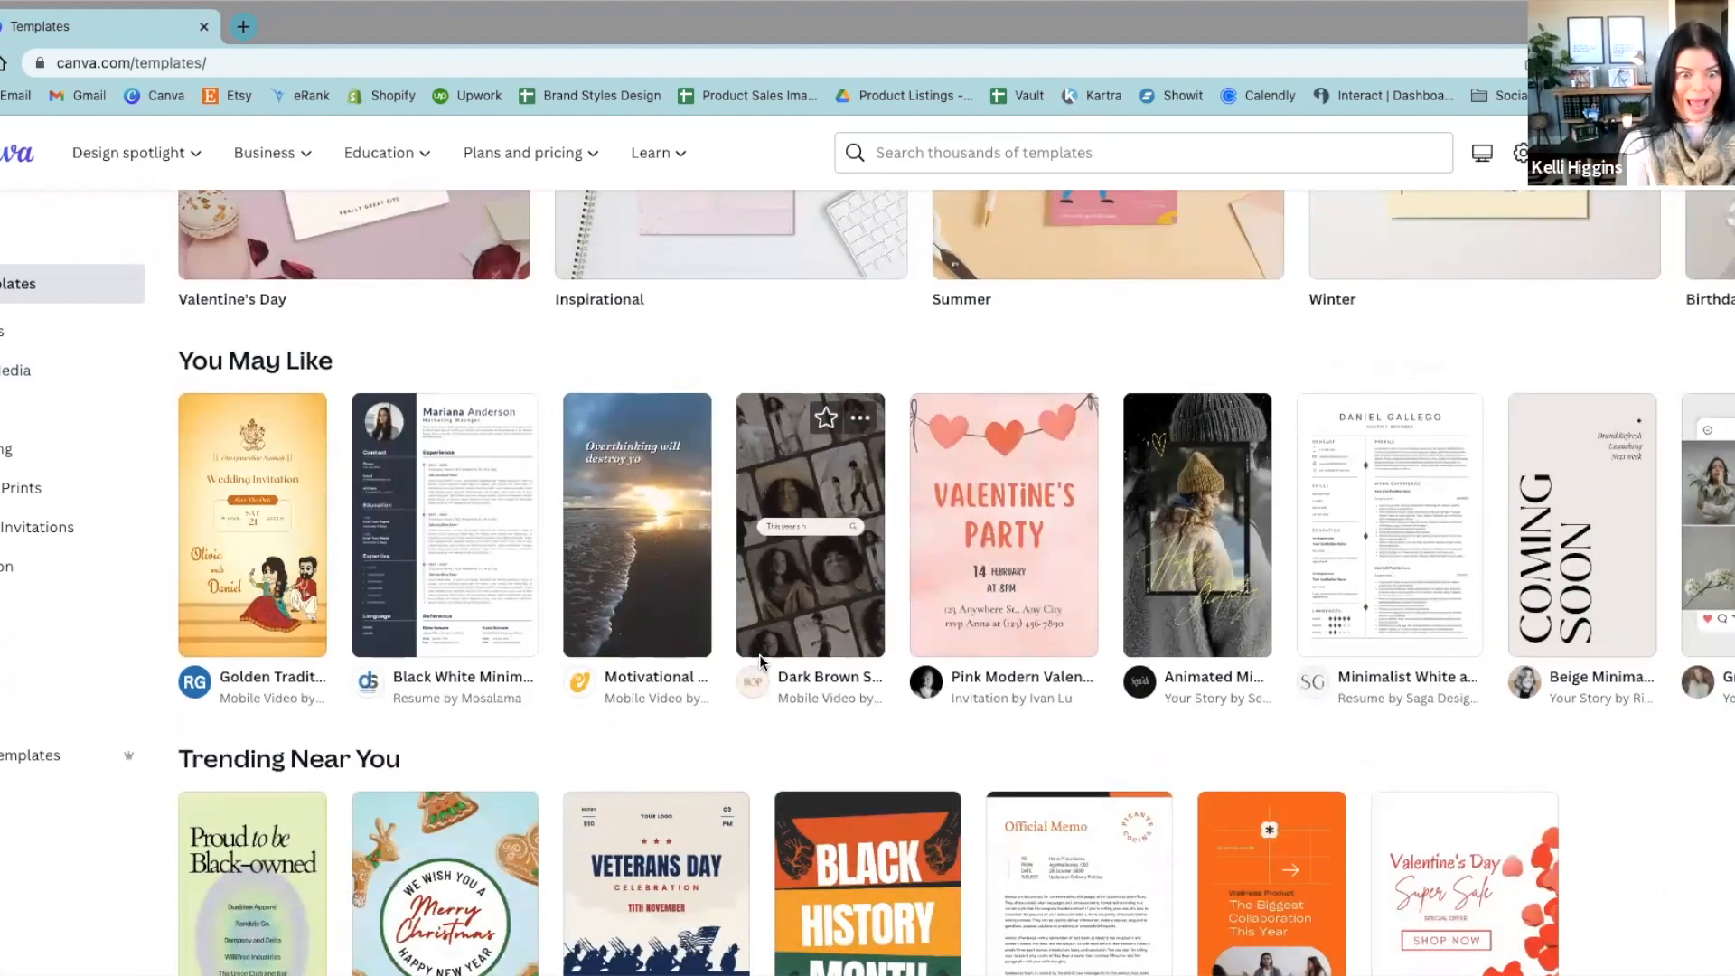
scroll(856, 459, up, 7)
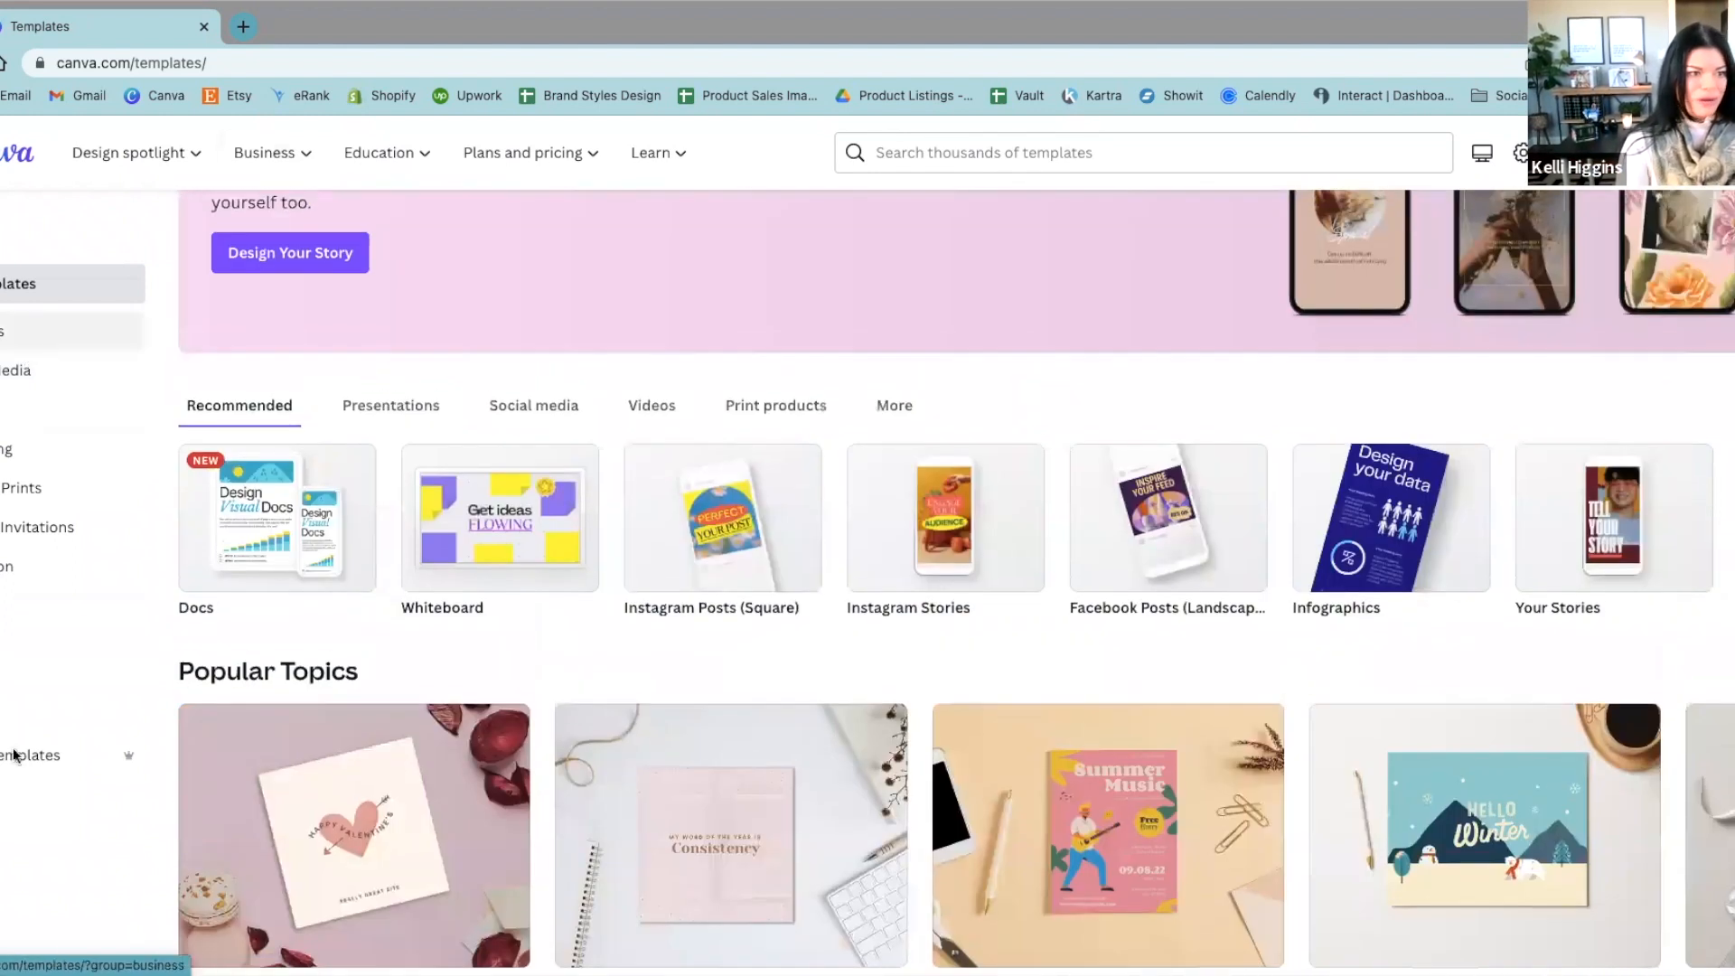
scroll(1440, 645, up, 3)
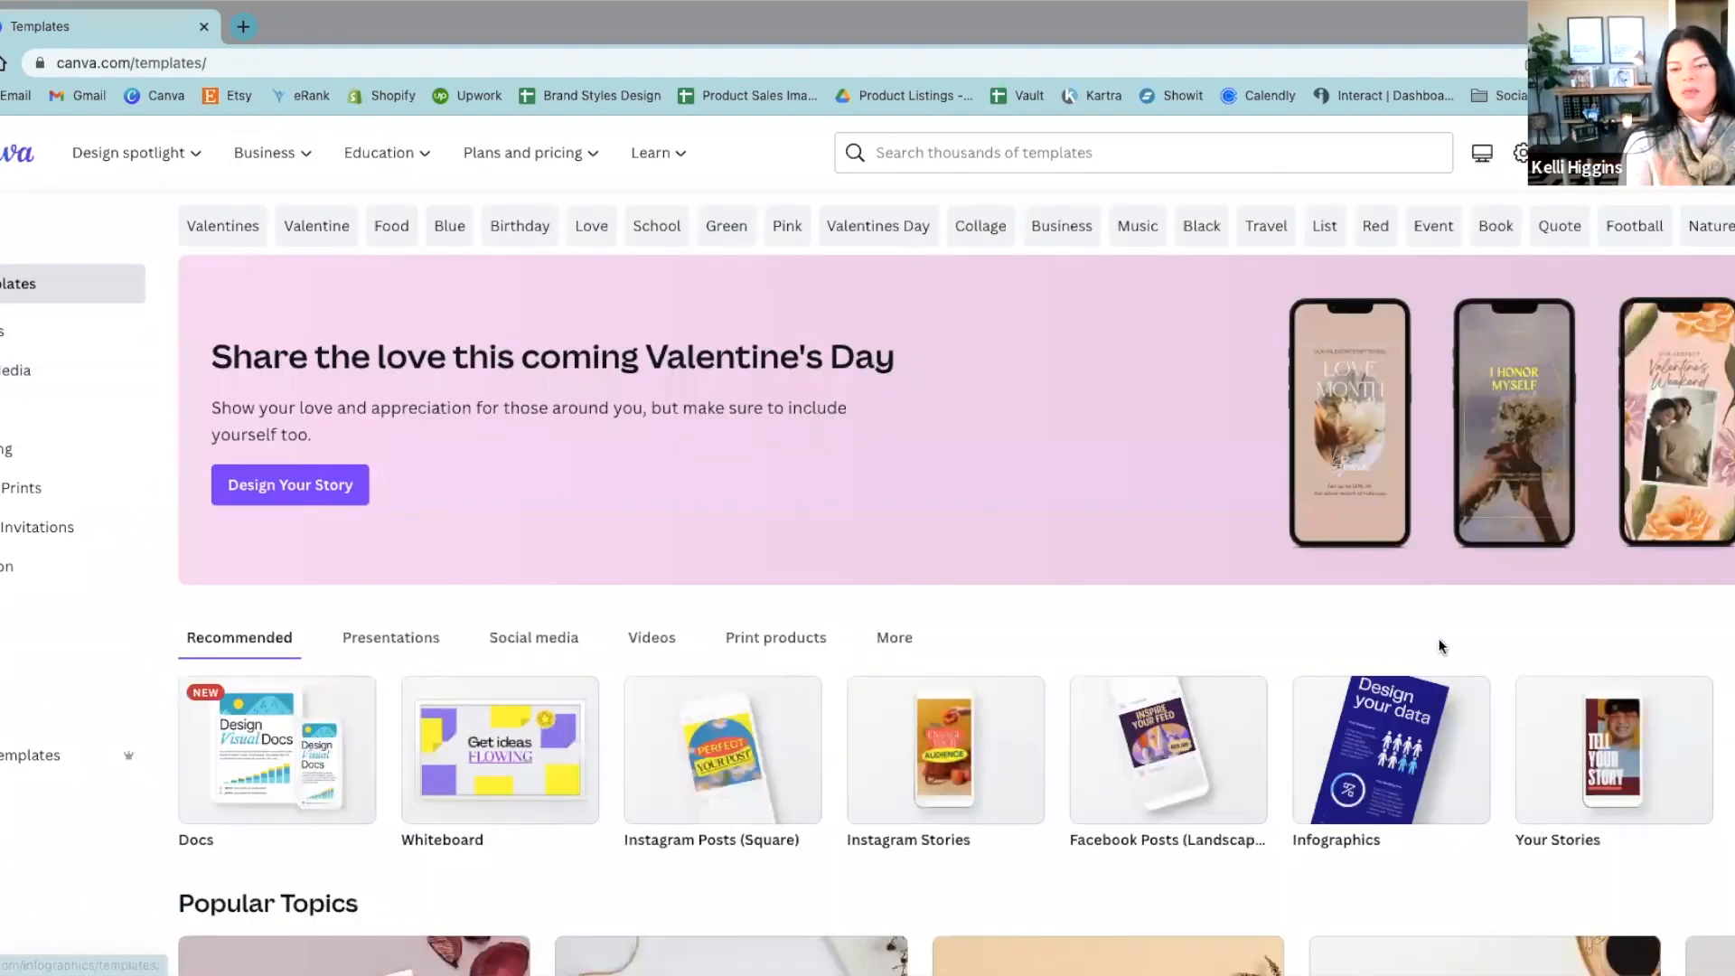
Step: Return to the home page, open the projects page and look over its recent items and folders
click(4, 170)
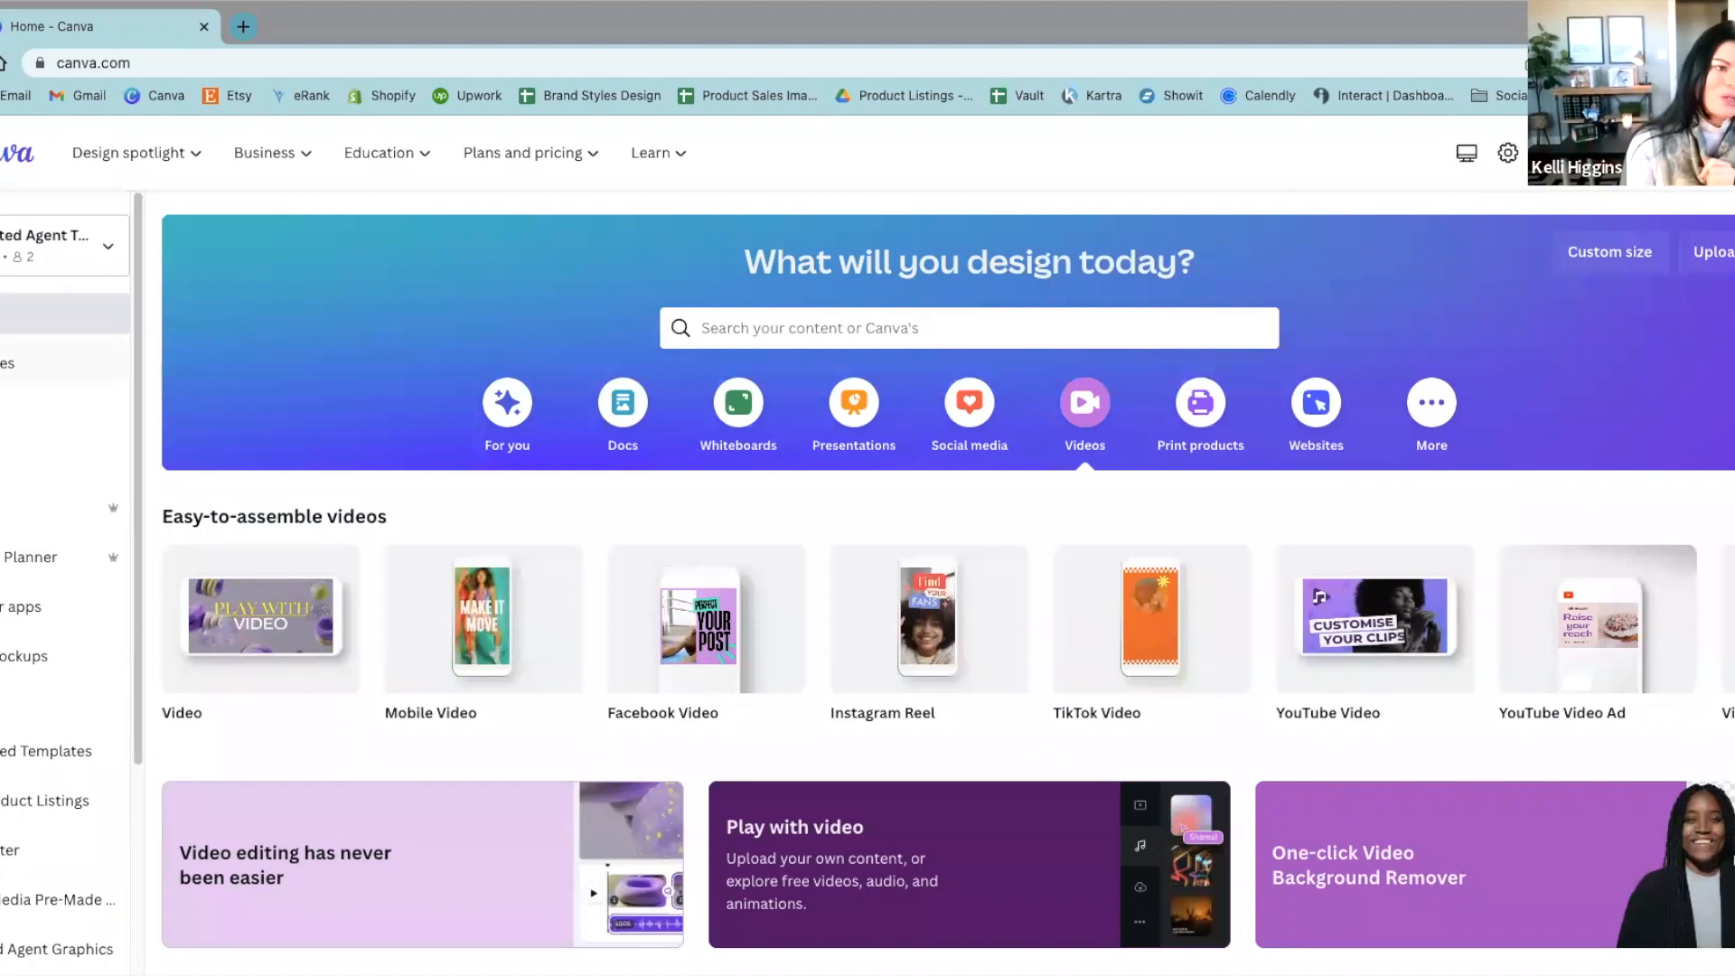
click(13, 413)
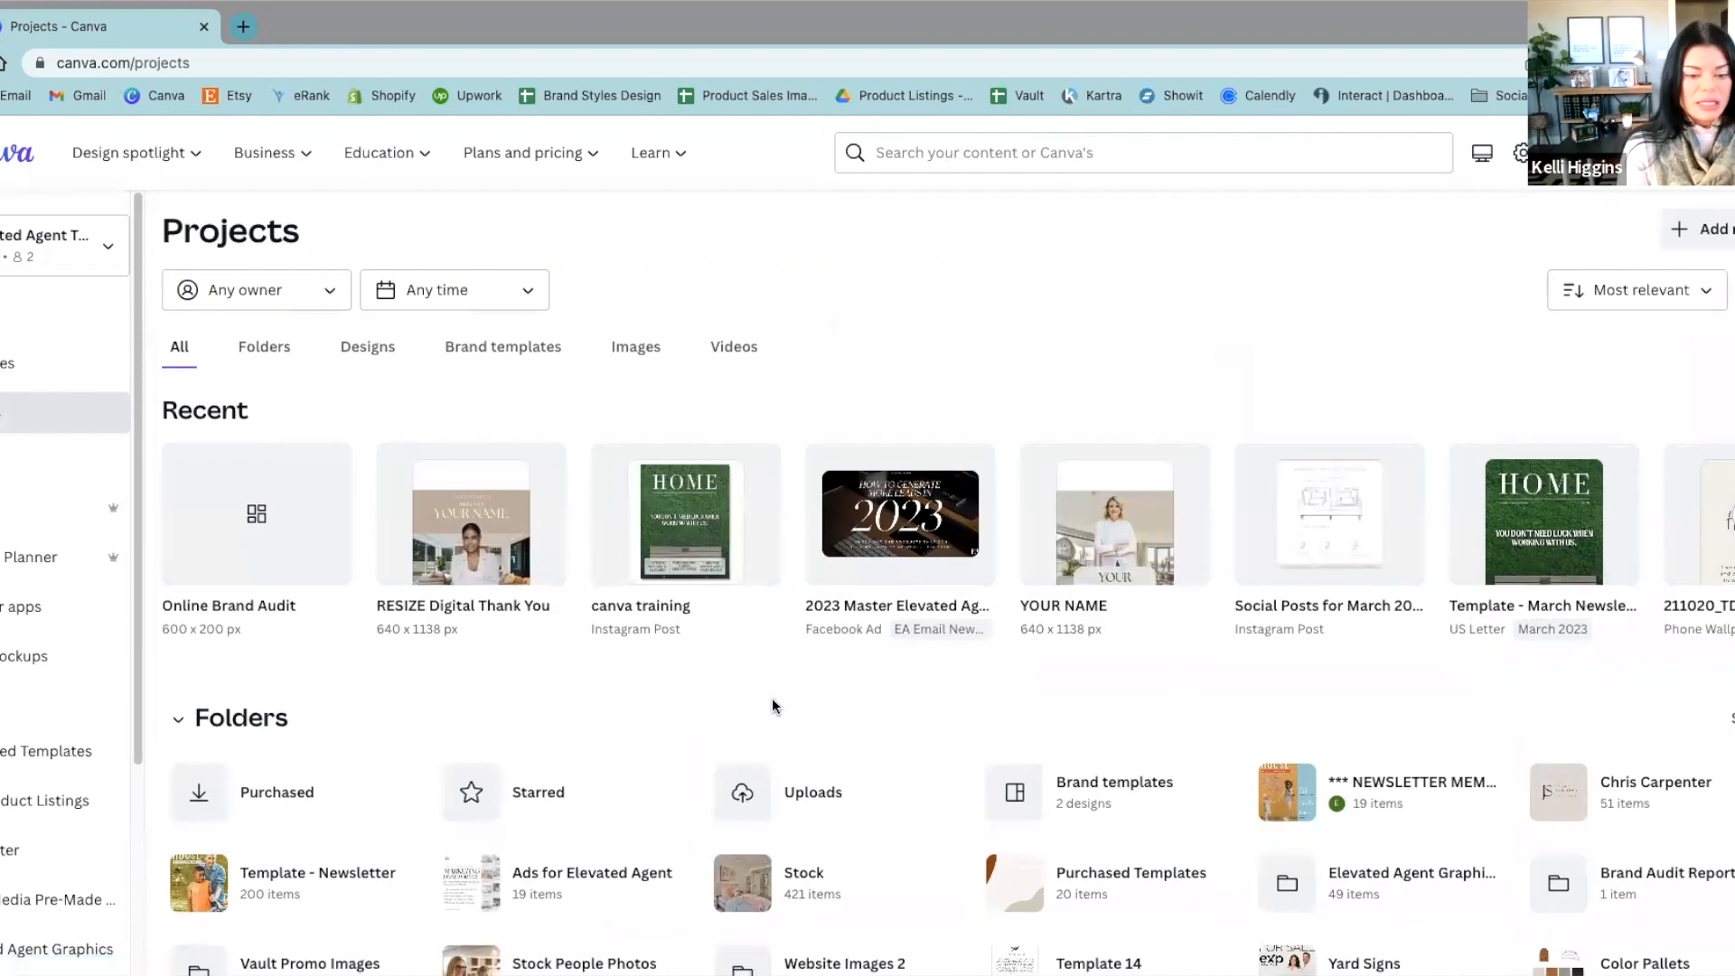
scroll(771, 697, down, 4)
scroll(820, 732, up, 5)
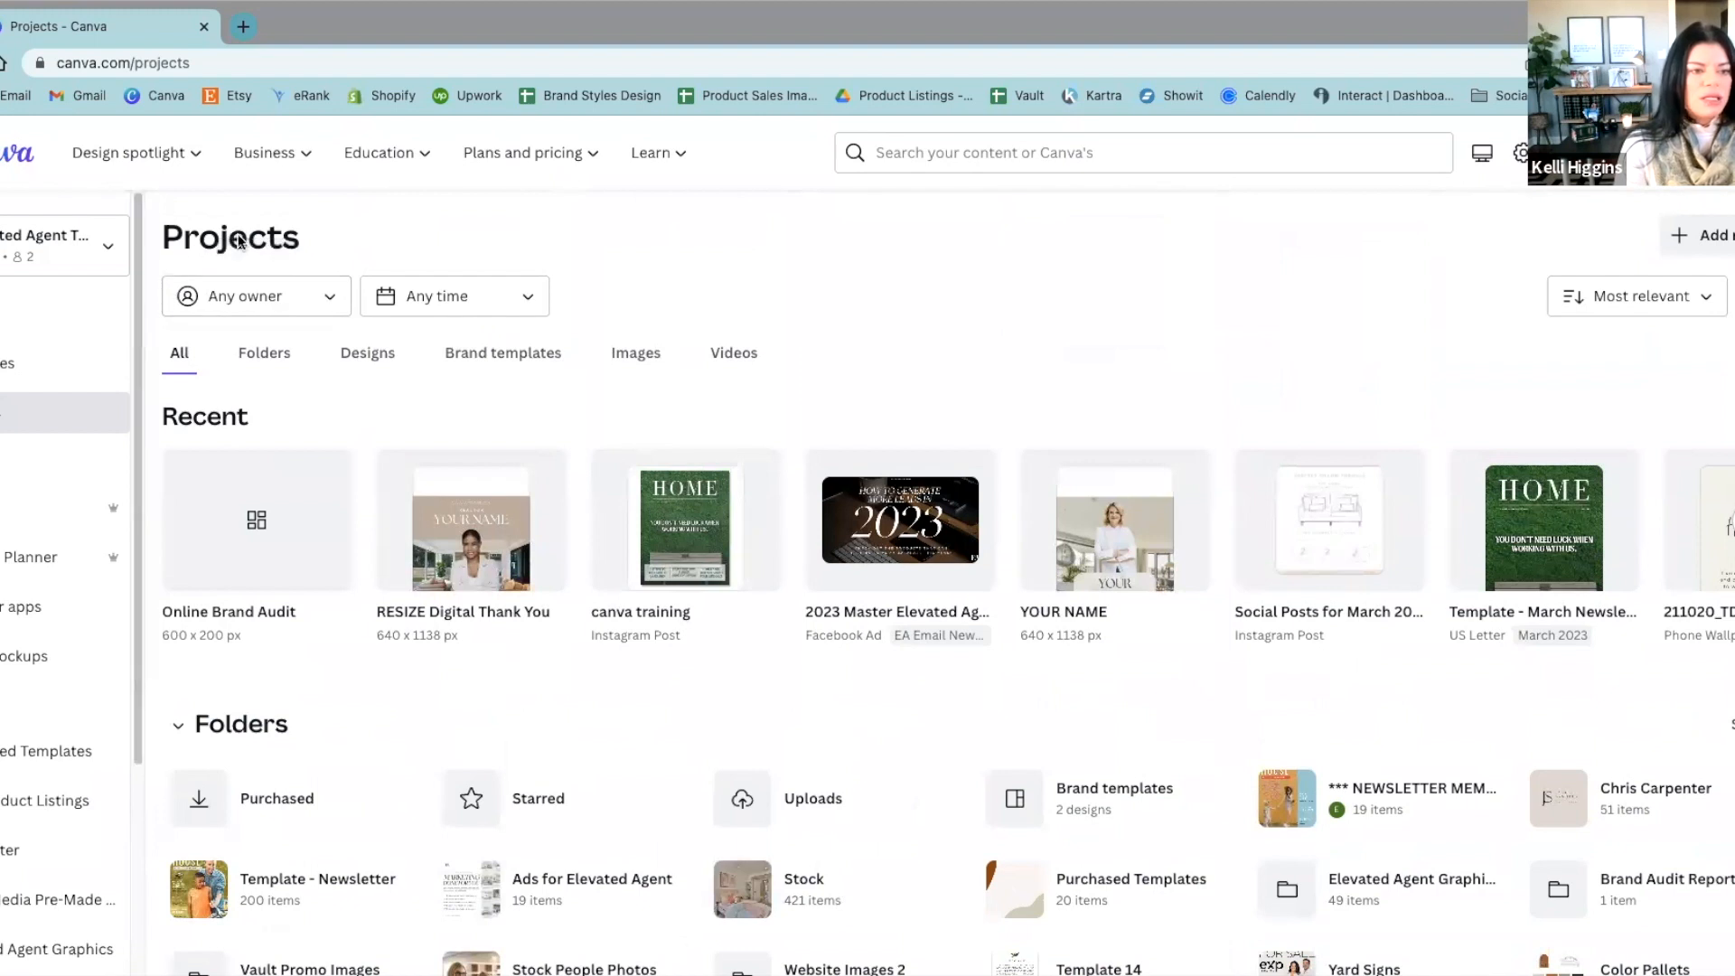
Step: Filter the projects to those shared with you and browse the listed folders and designs
click(329, 300)
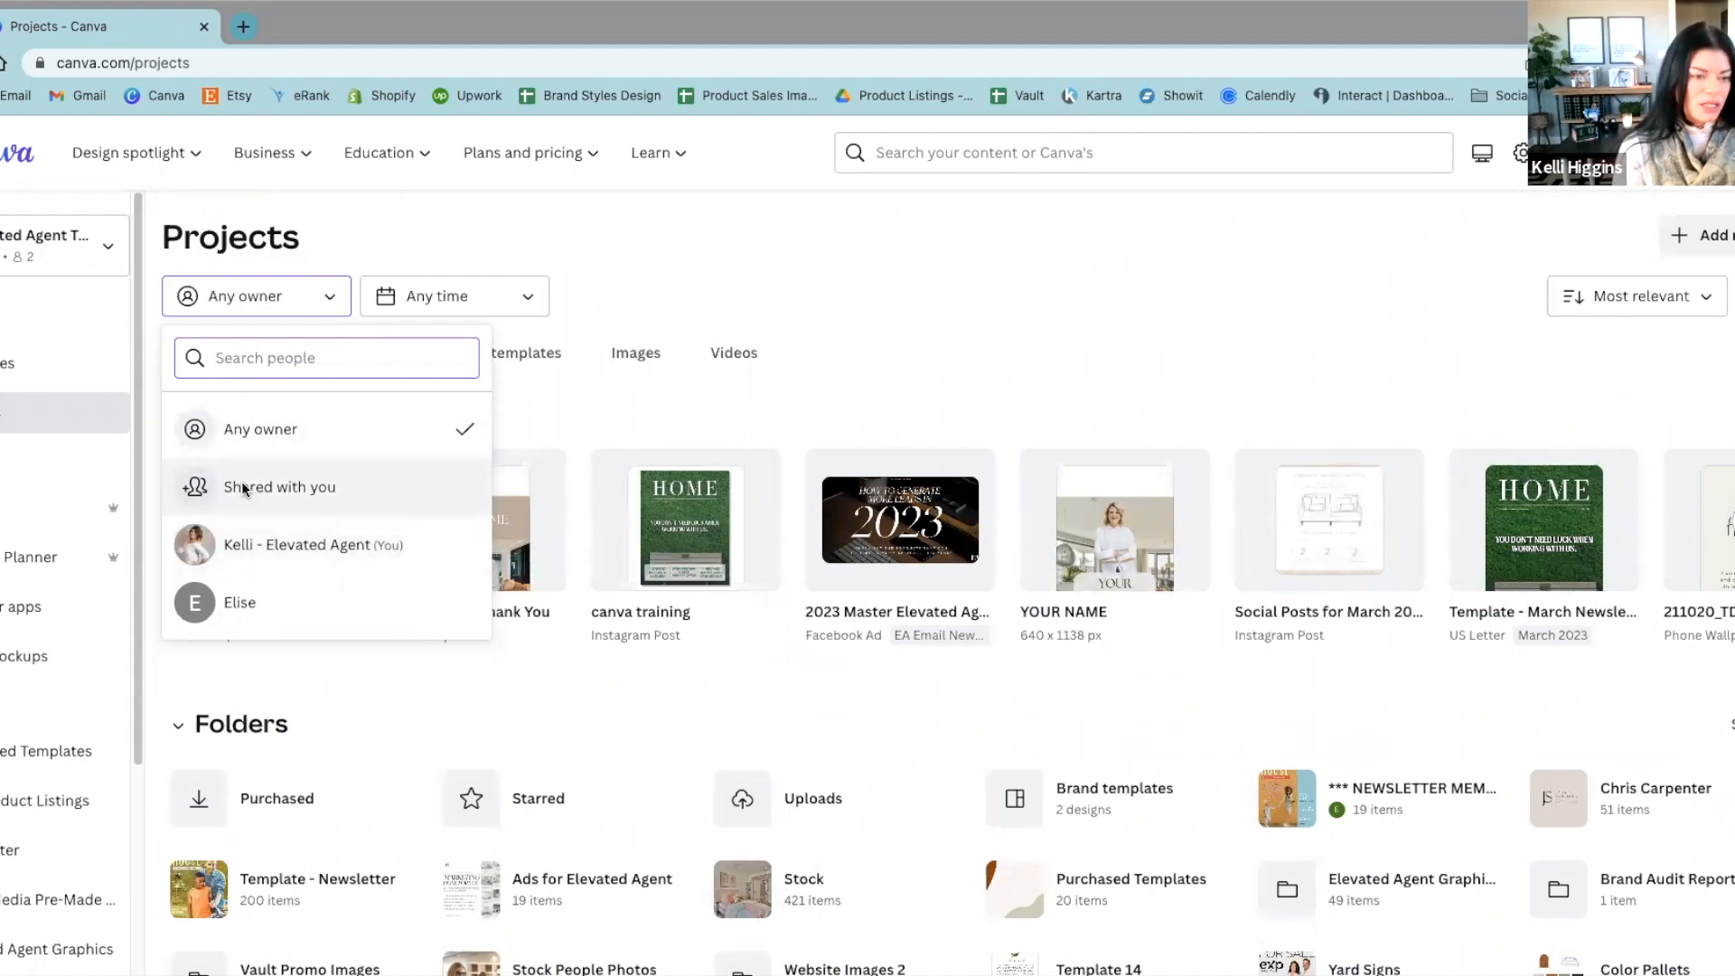
click(291, 488)
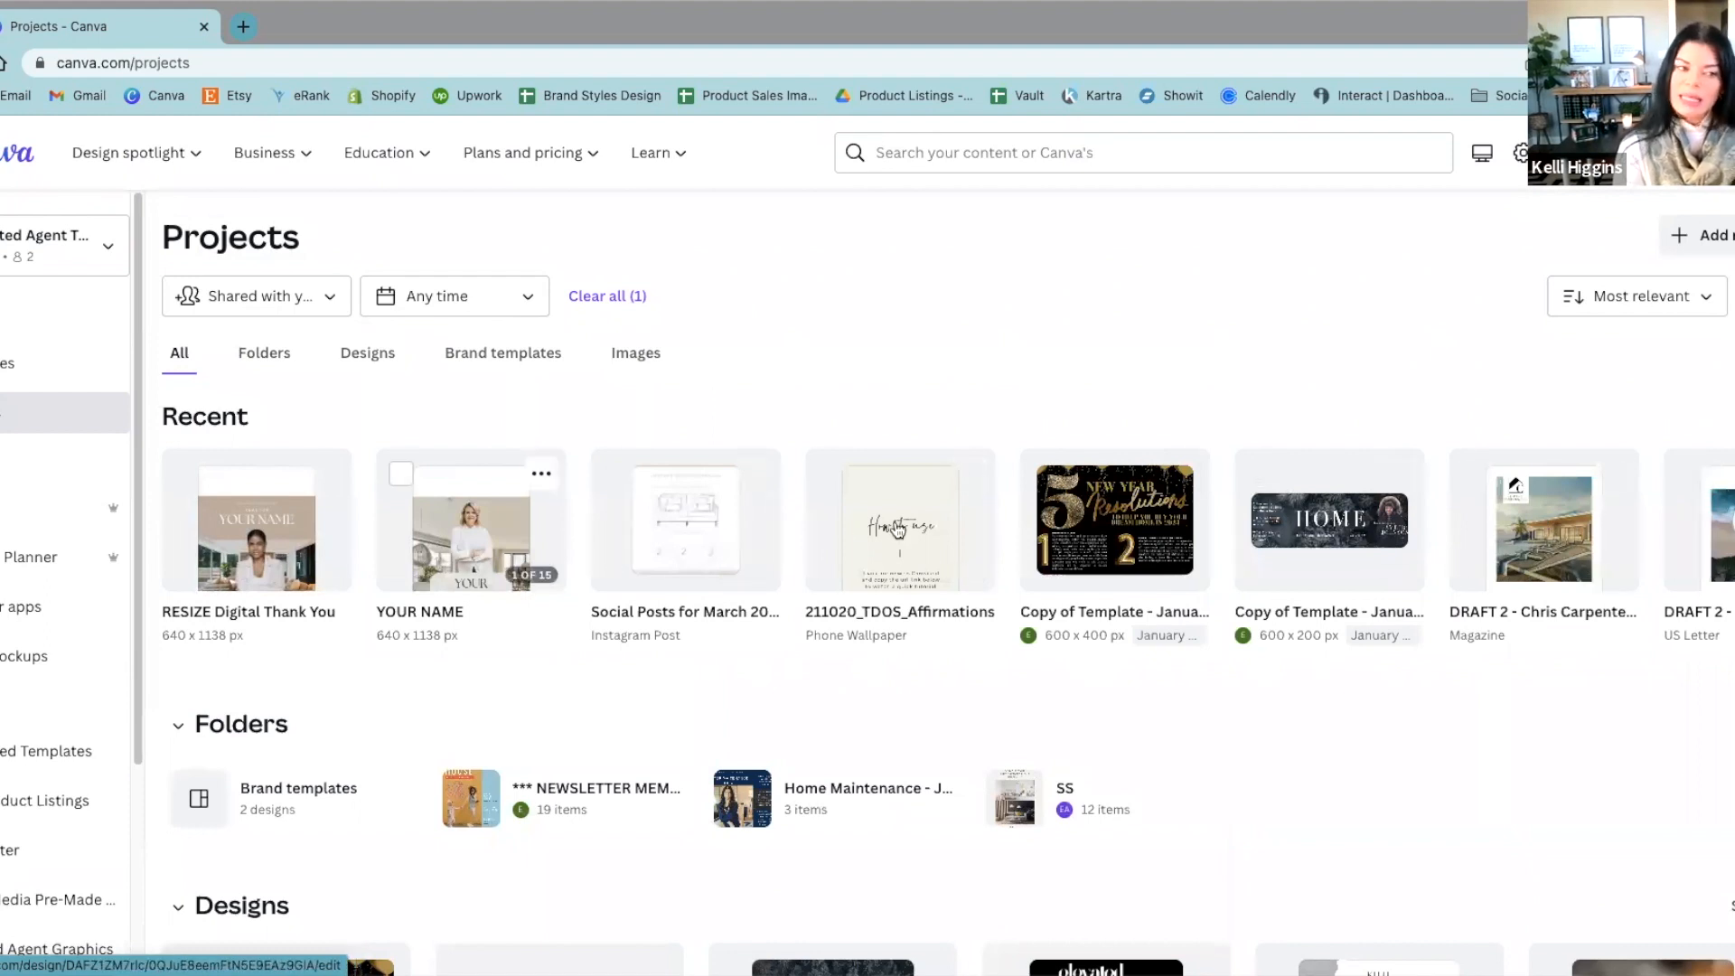
scroll(367, 512, down, 1)
scroll(367, 511, down, 1)
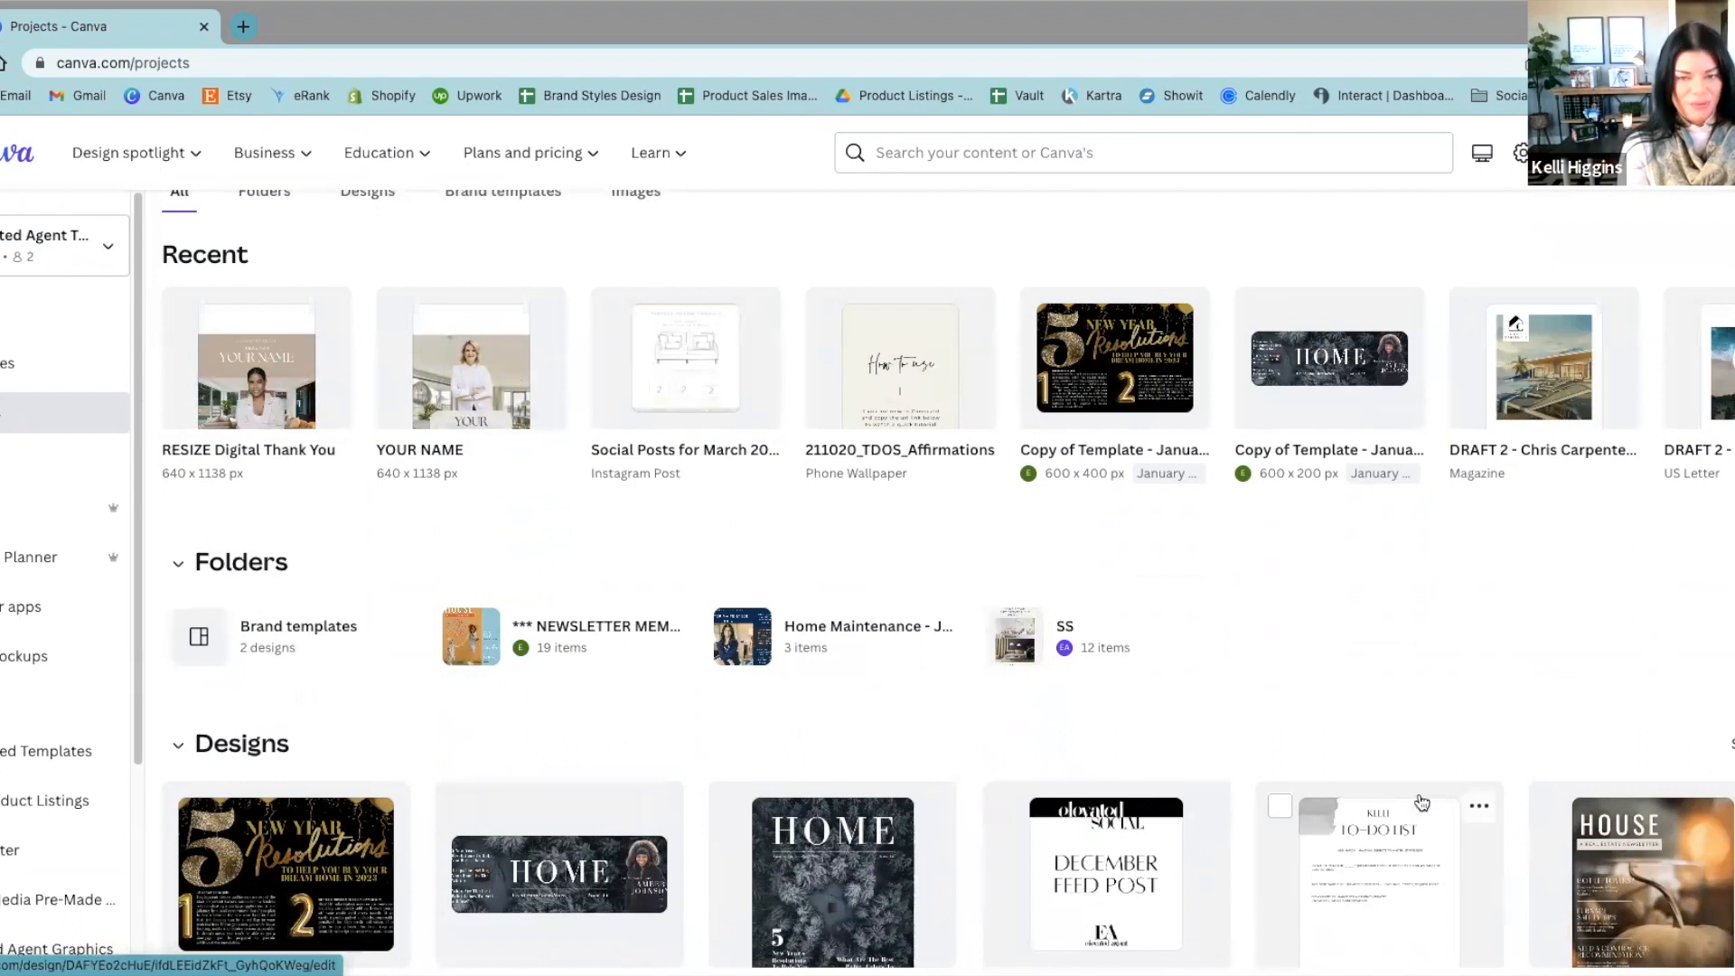
scroll(1421, 802, up, 2)
scroll(1397, 474, down, 3)
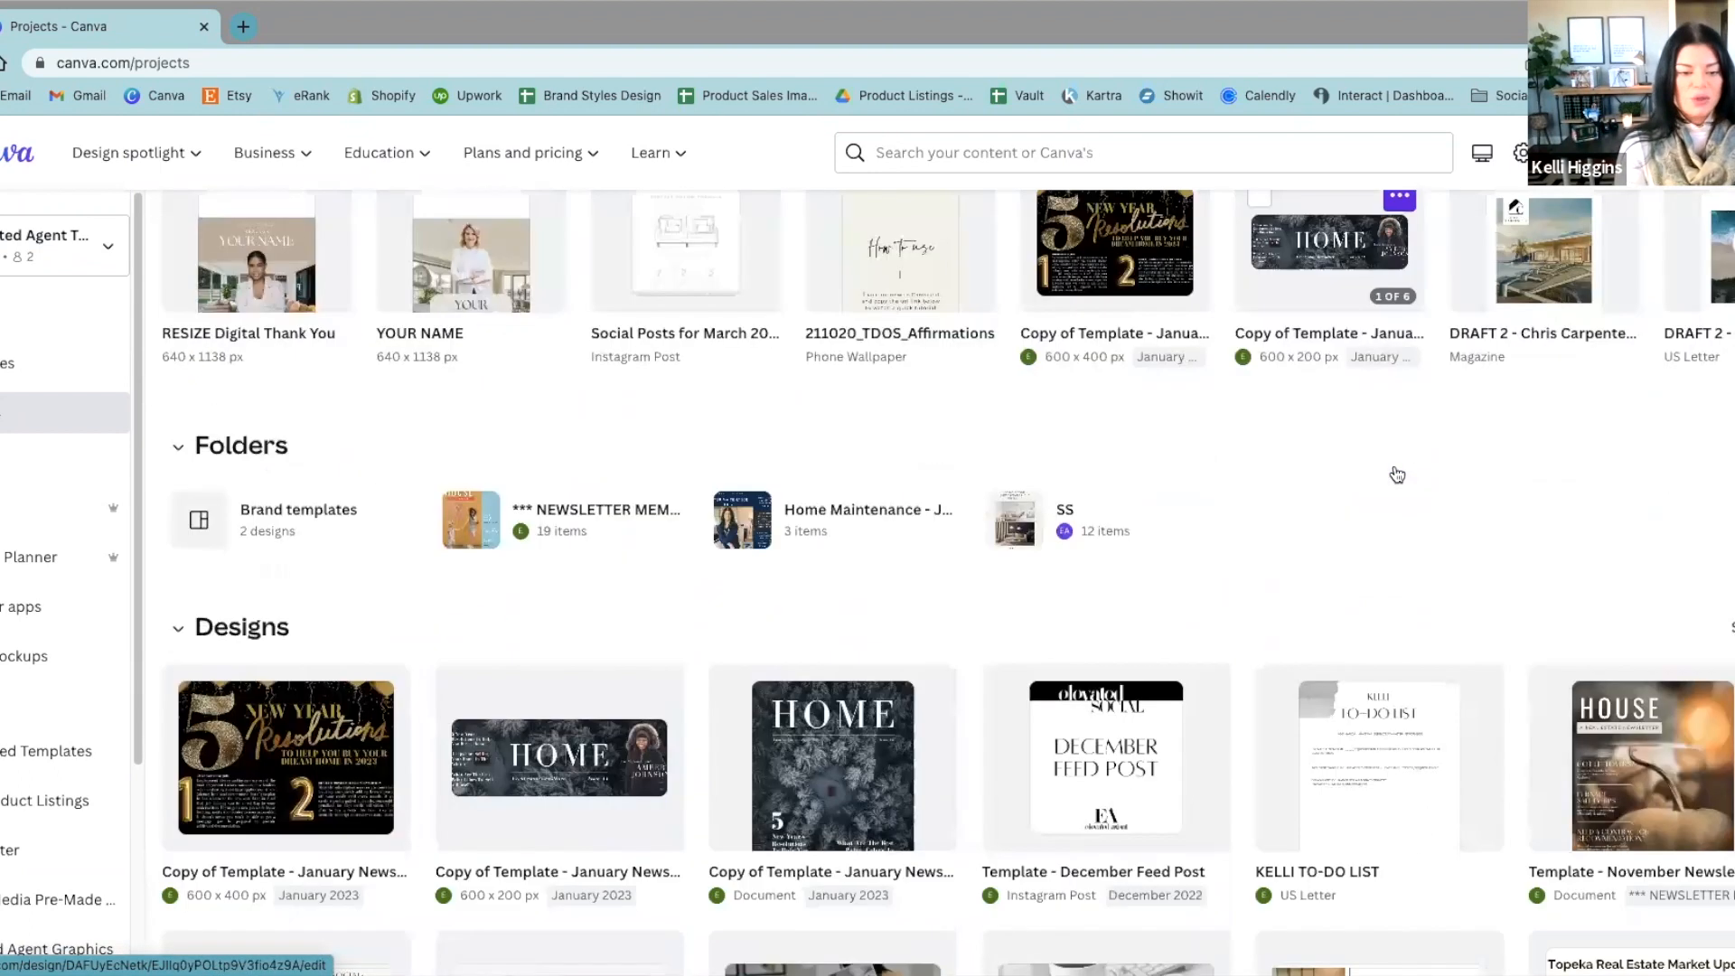
scroll(1397, 474, down, 10)
click(967, 418)
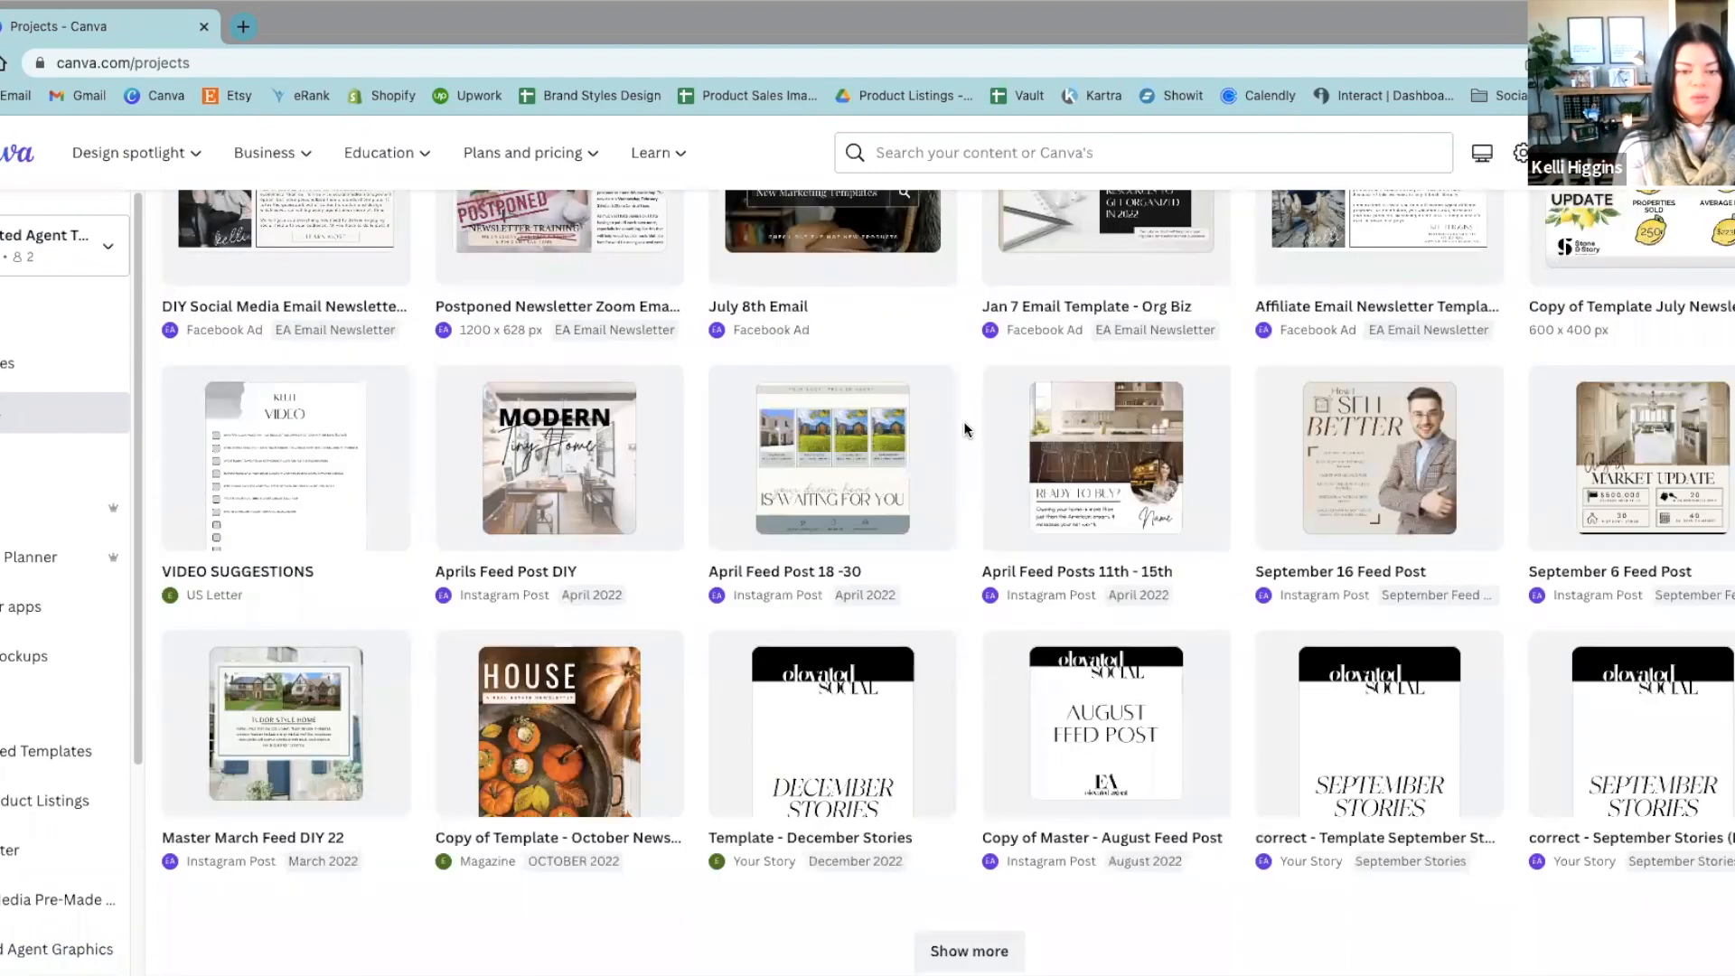
scroll(502, 777, up, 2)
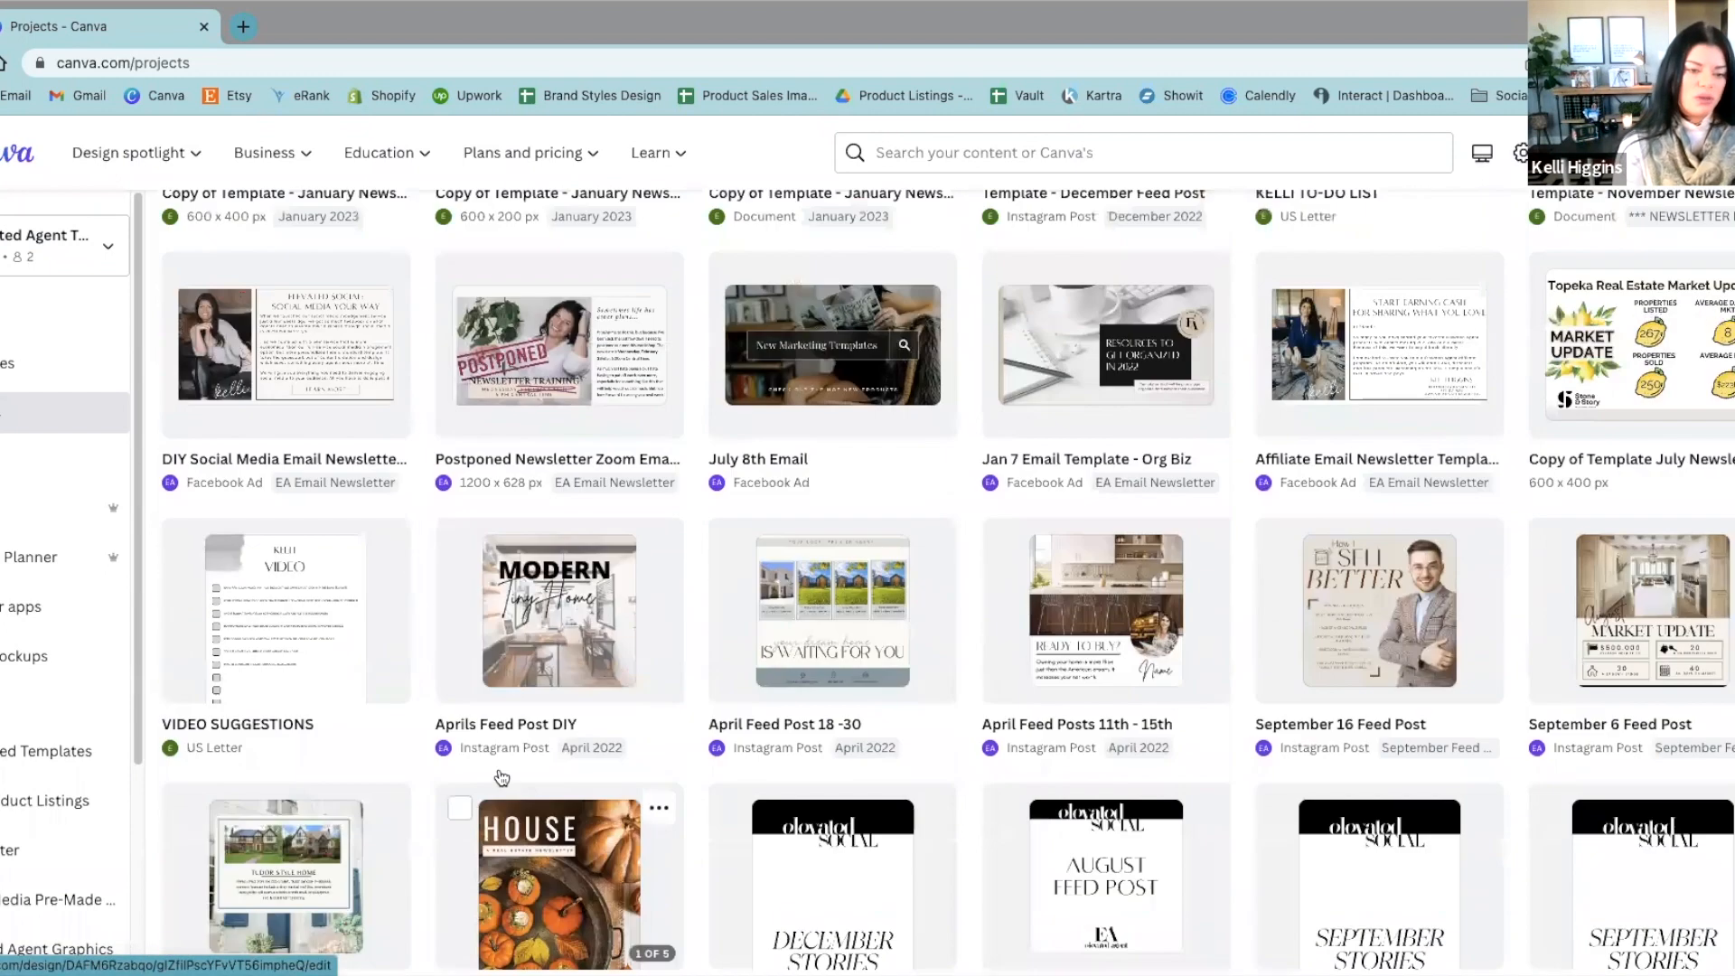
scroll(501, 777, up, 9)
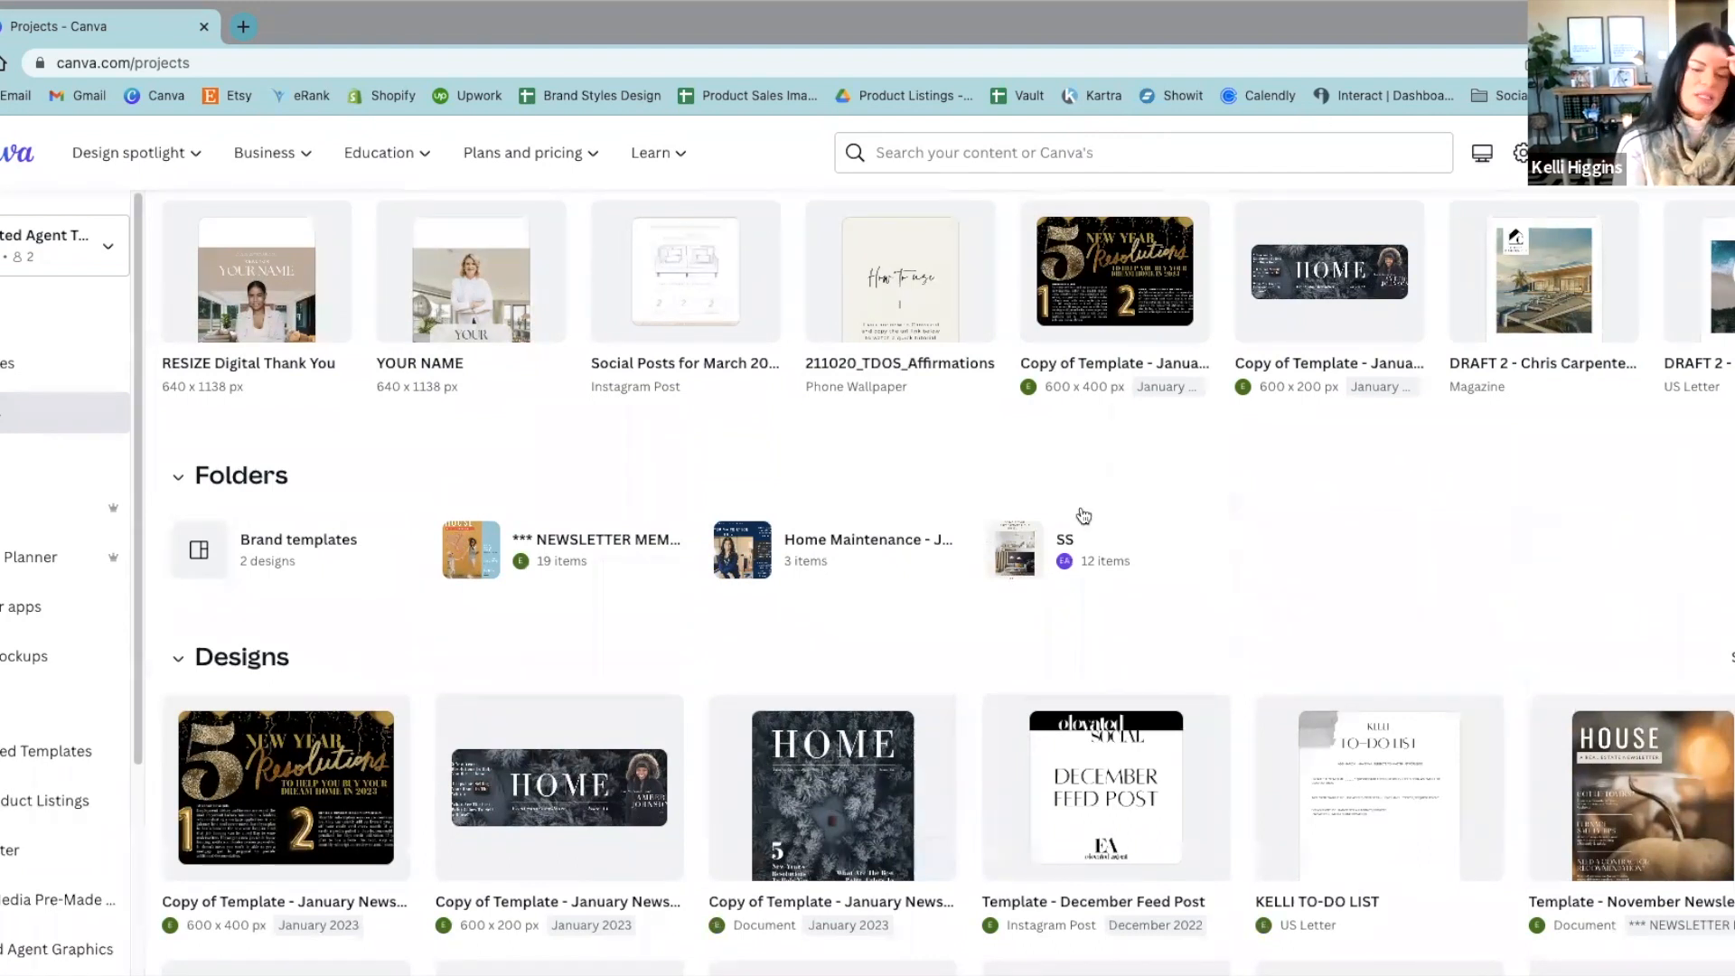
scroll(747, 653, up, 3)
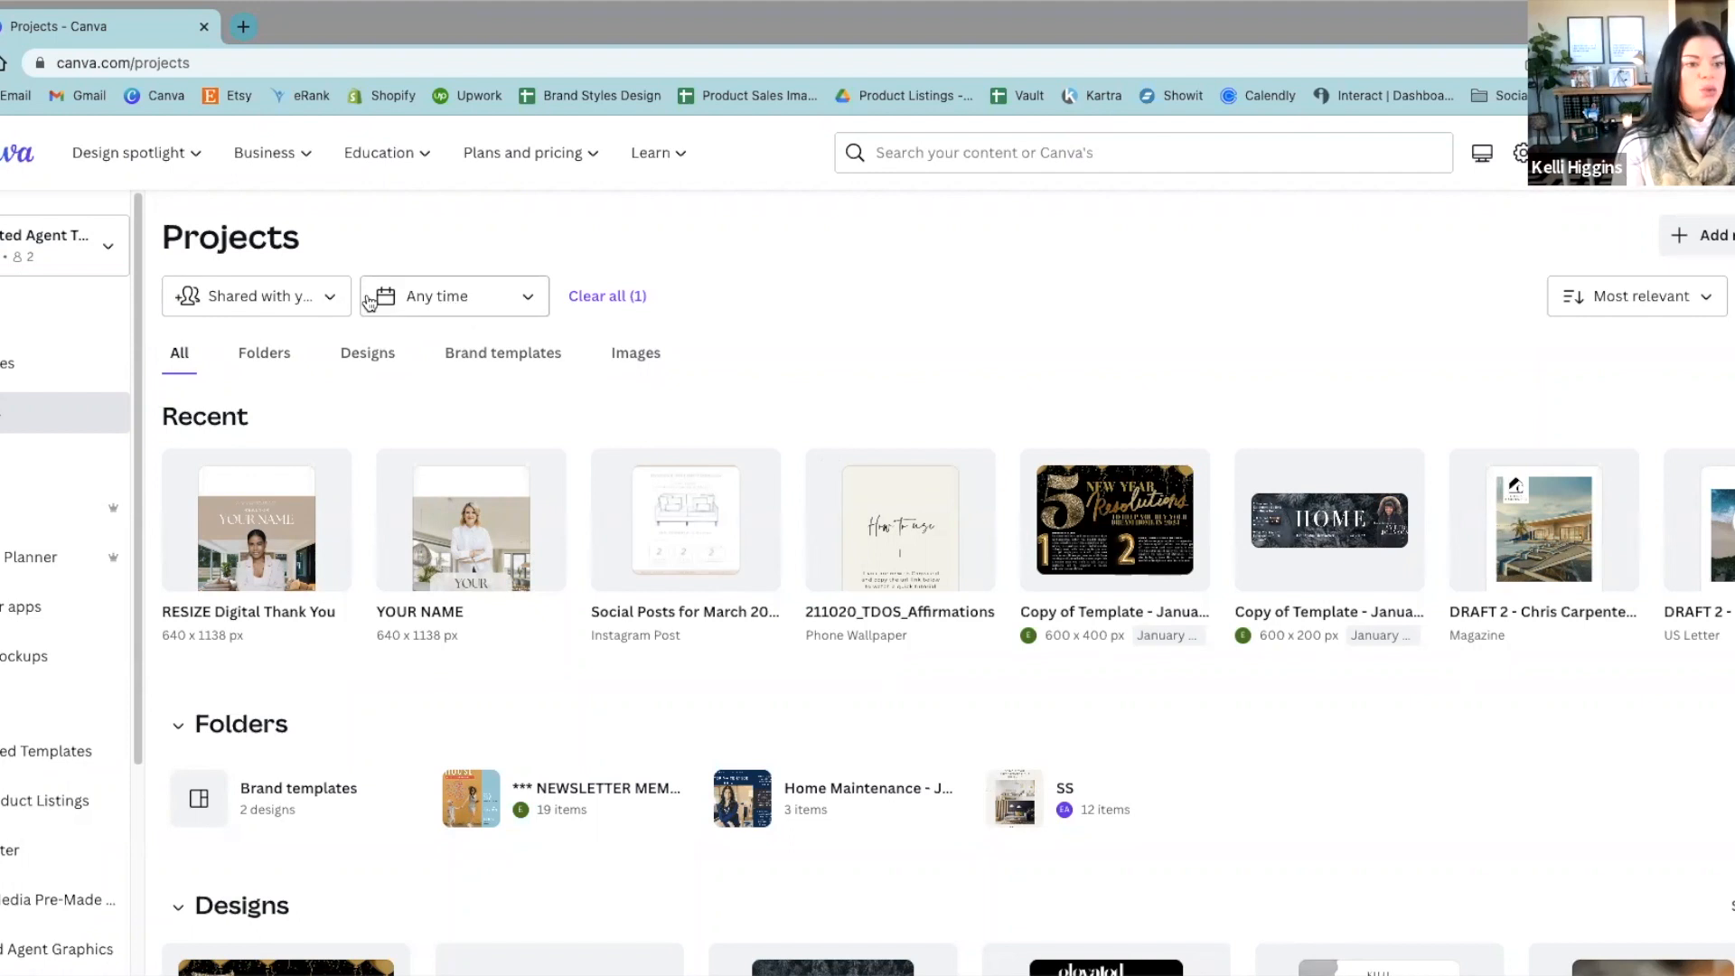
Step: Set the projects' owner filter back to Any owner
click(331, 296)
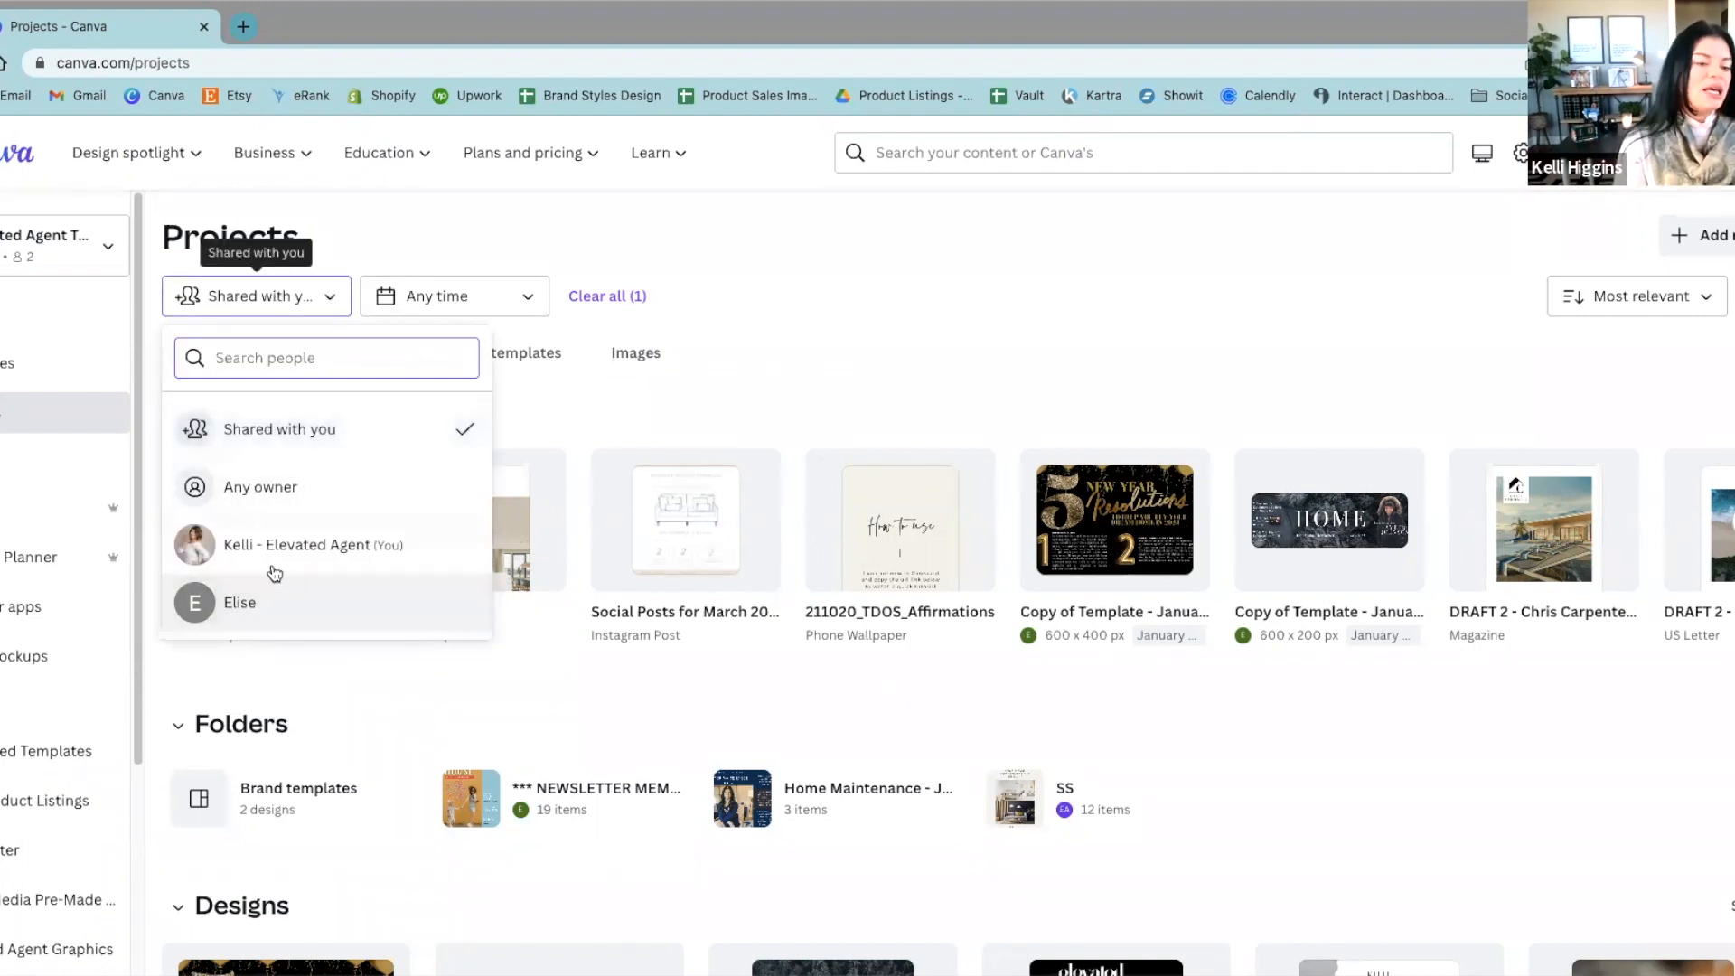
click(336, 473)
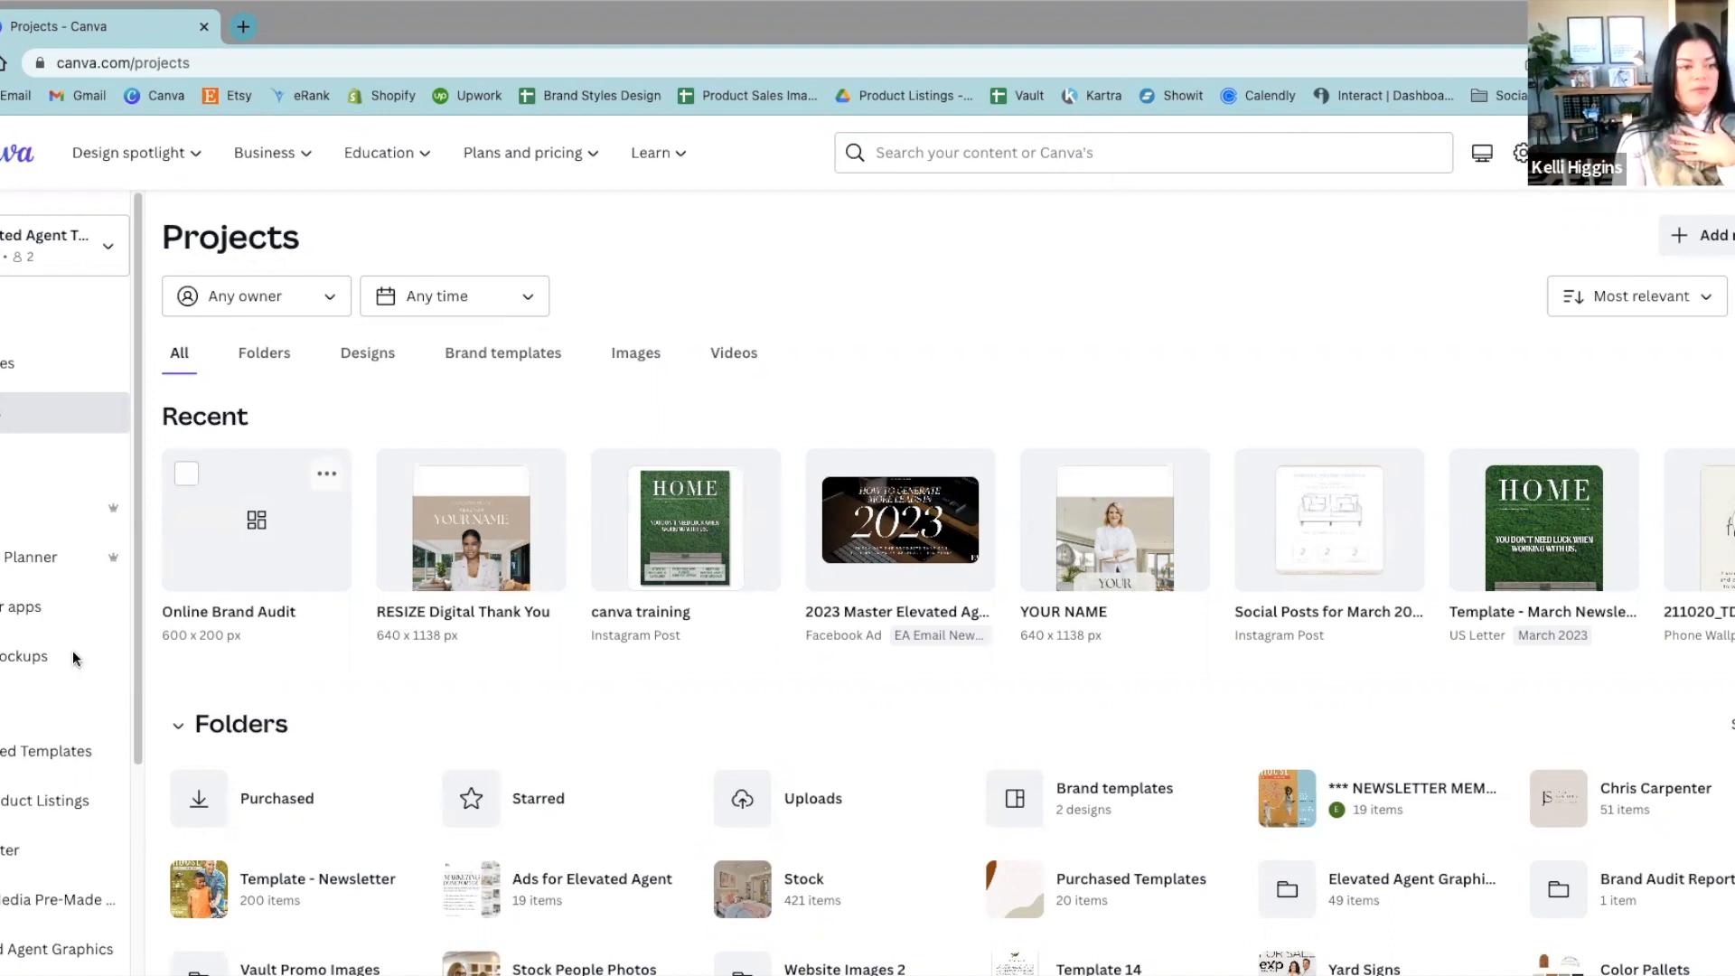
Step: View the *** NEWSLETTER MEMBERSHIP folder's contents and switch to the *** Elevated Social folder
scroll(71, 652, down, 3)
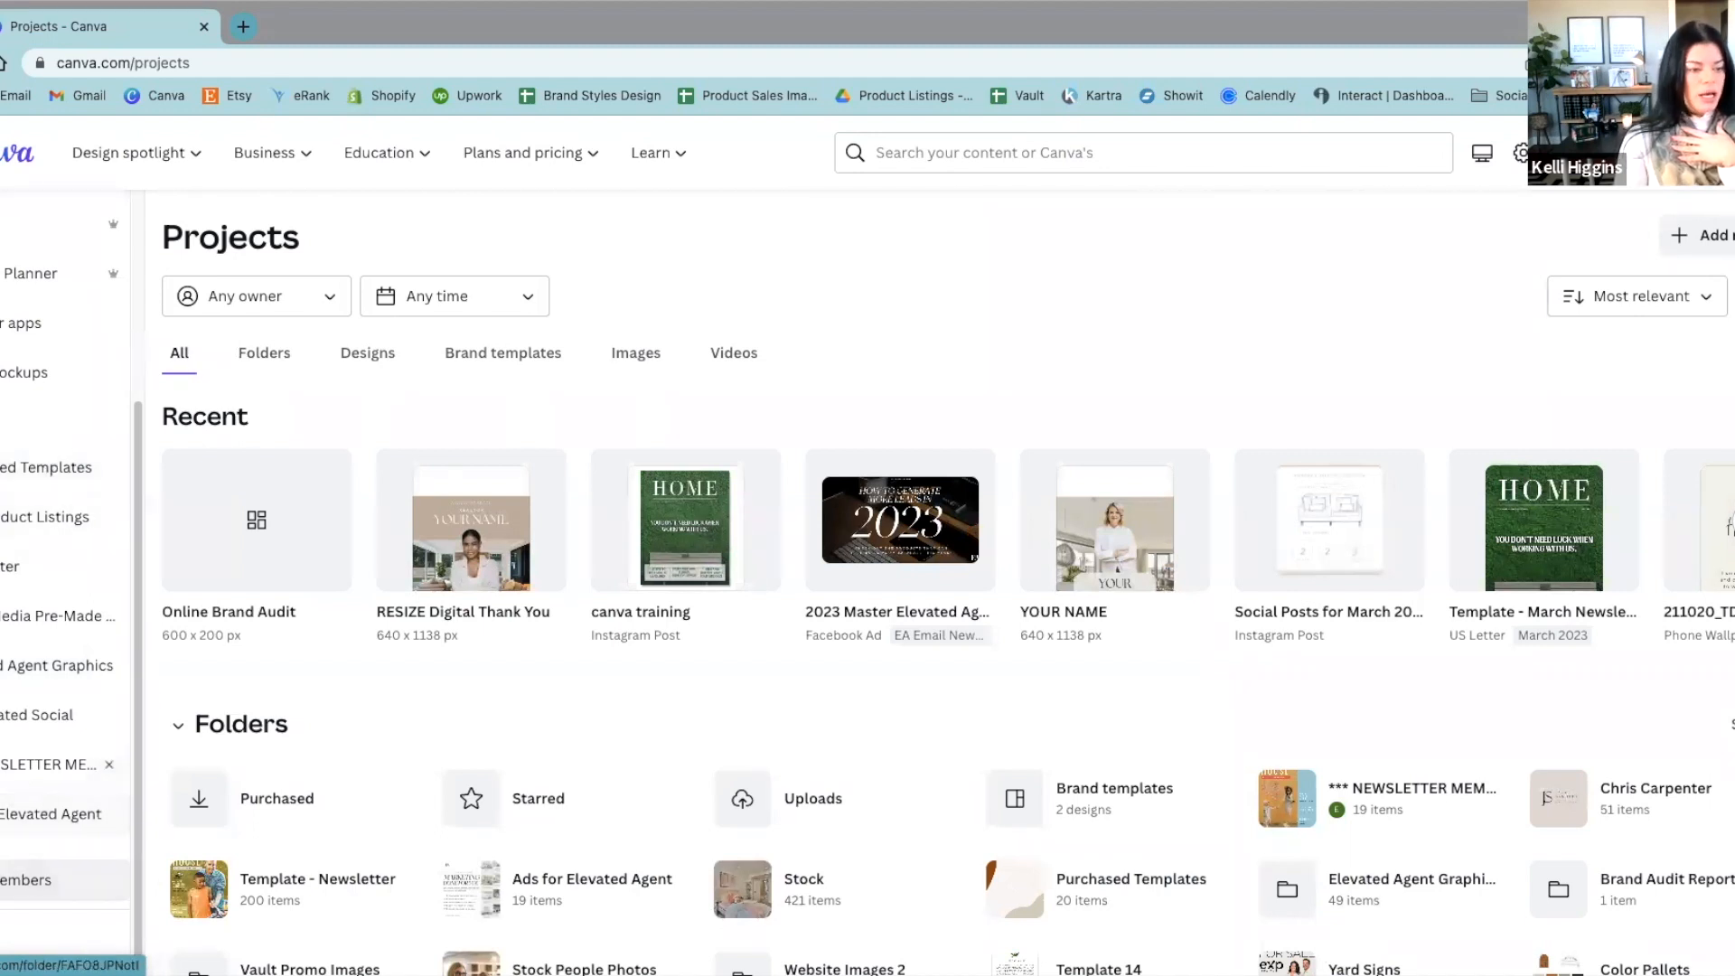
click(4, 764)
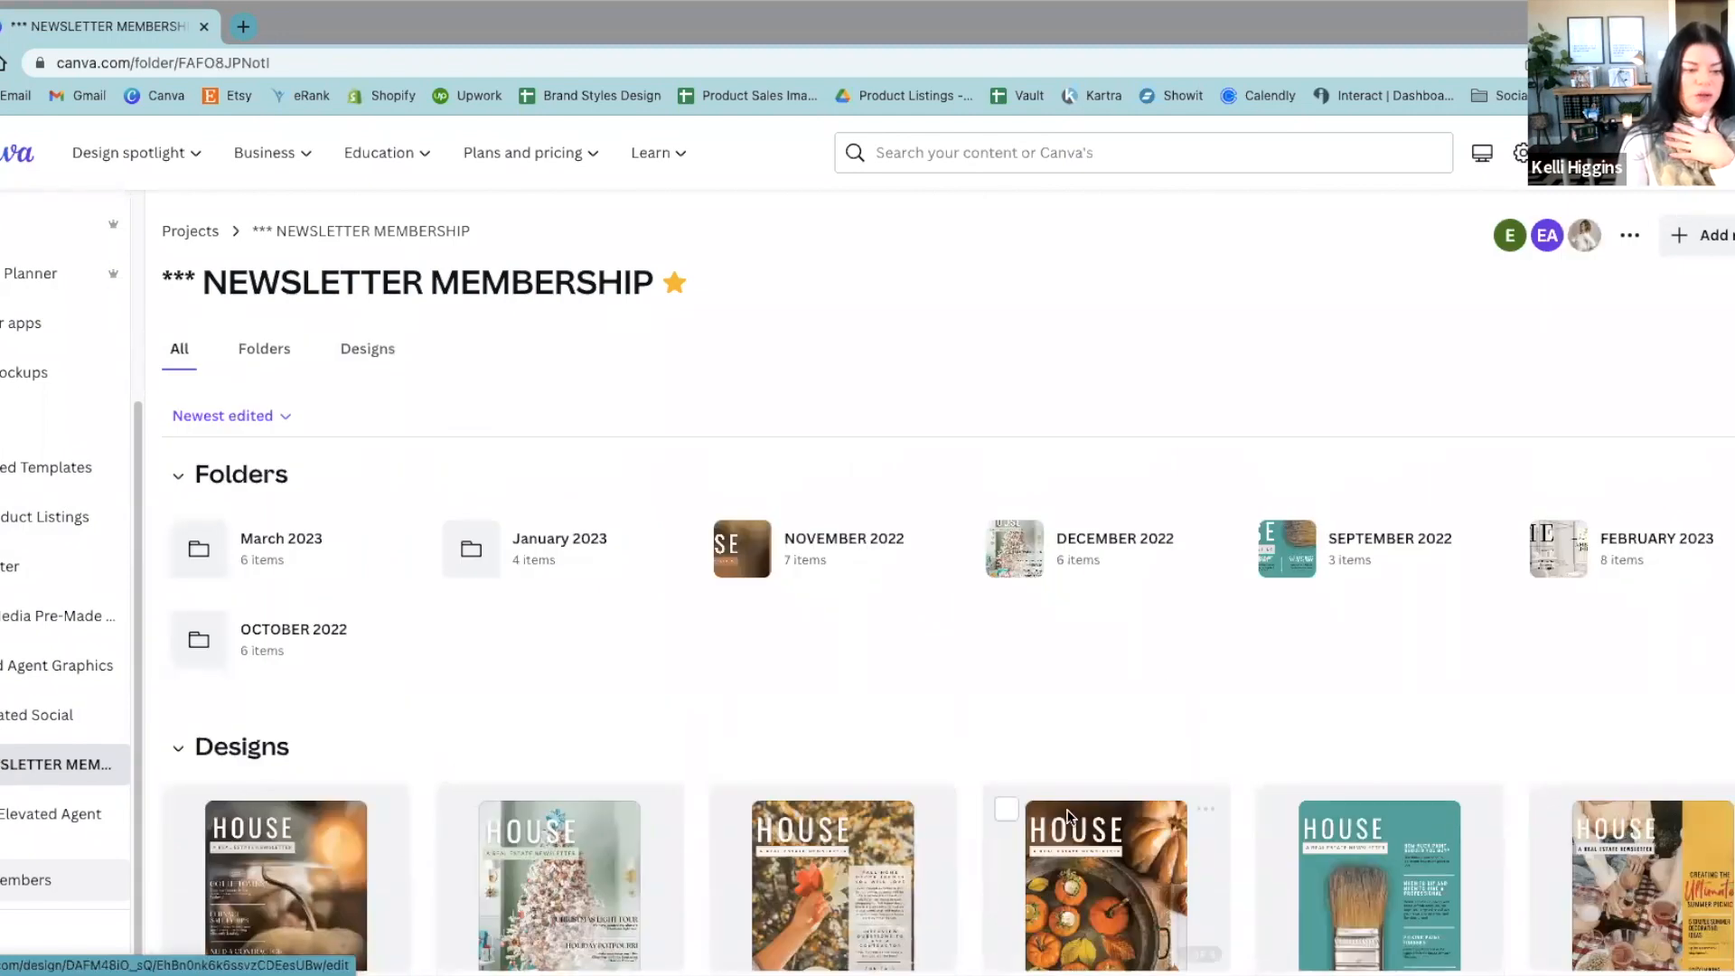
click(27, 734)
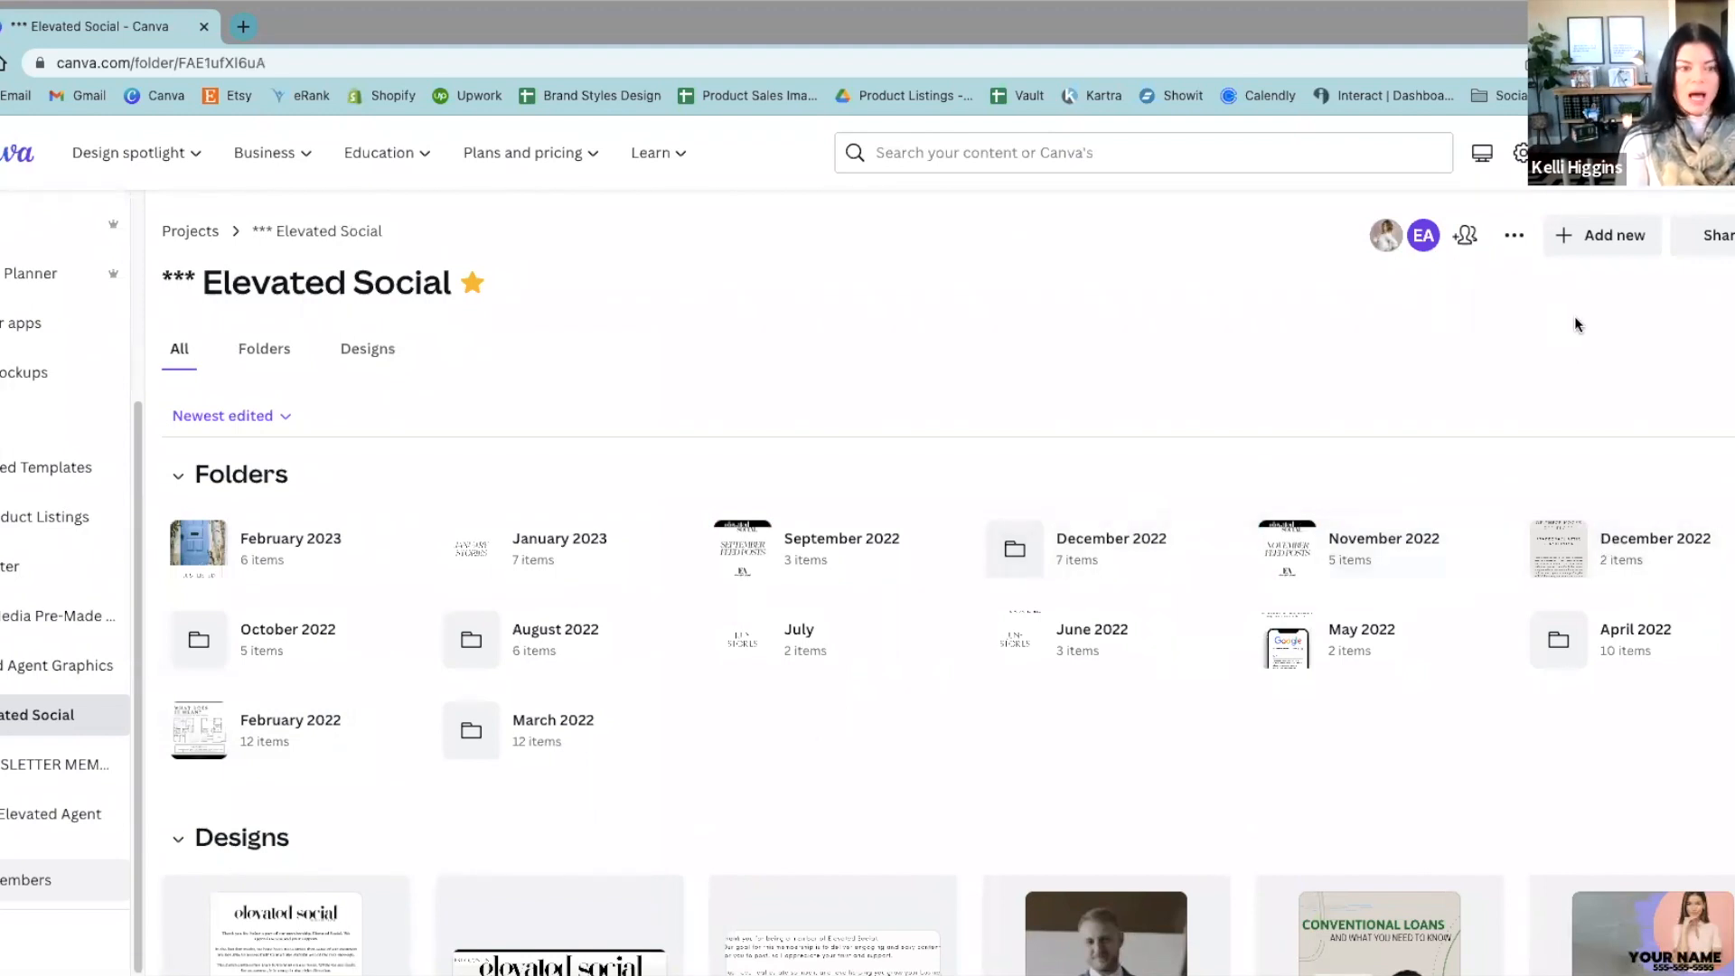
Step: Create a folder named April 2023 inside the *** Elevated Social folder and open it
click(1567, 241)
click(1390, 335)
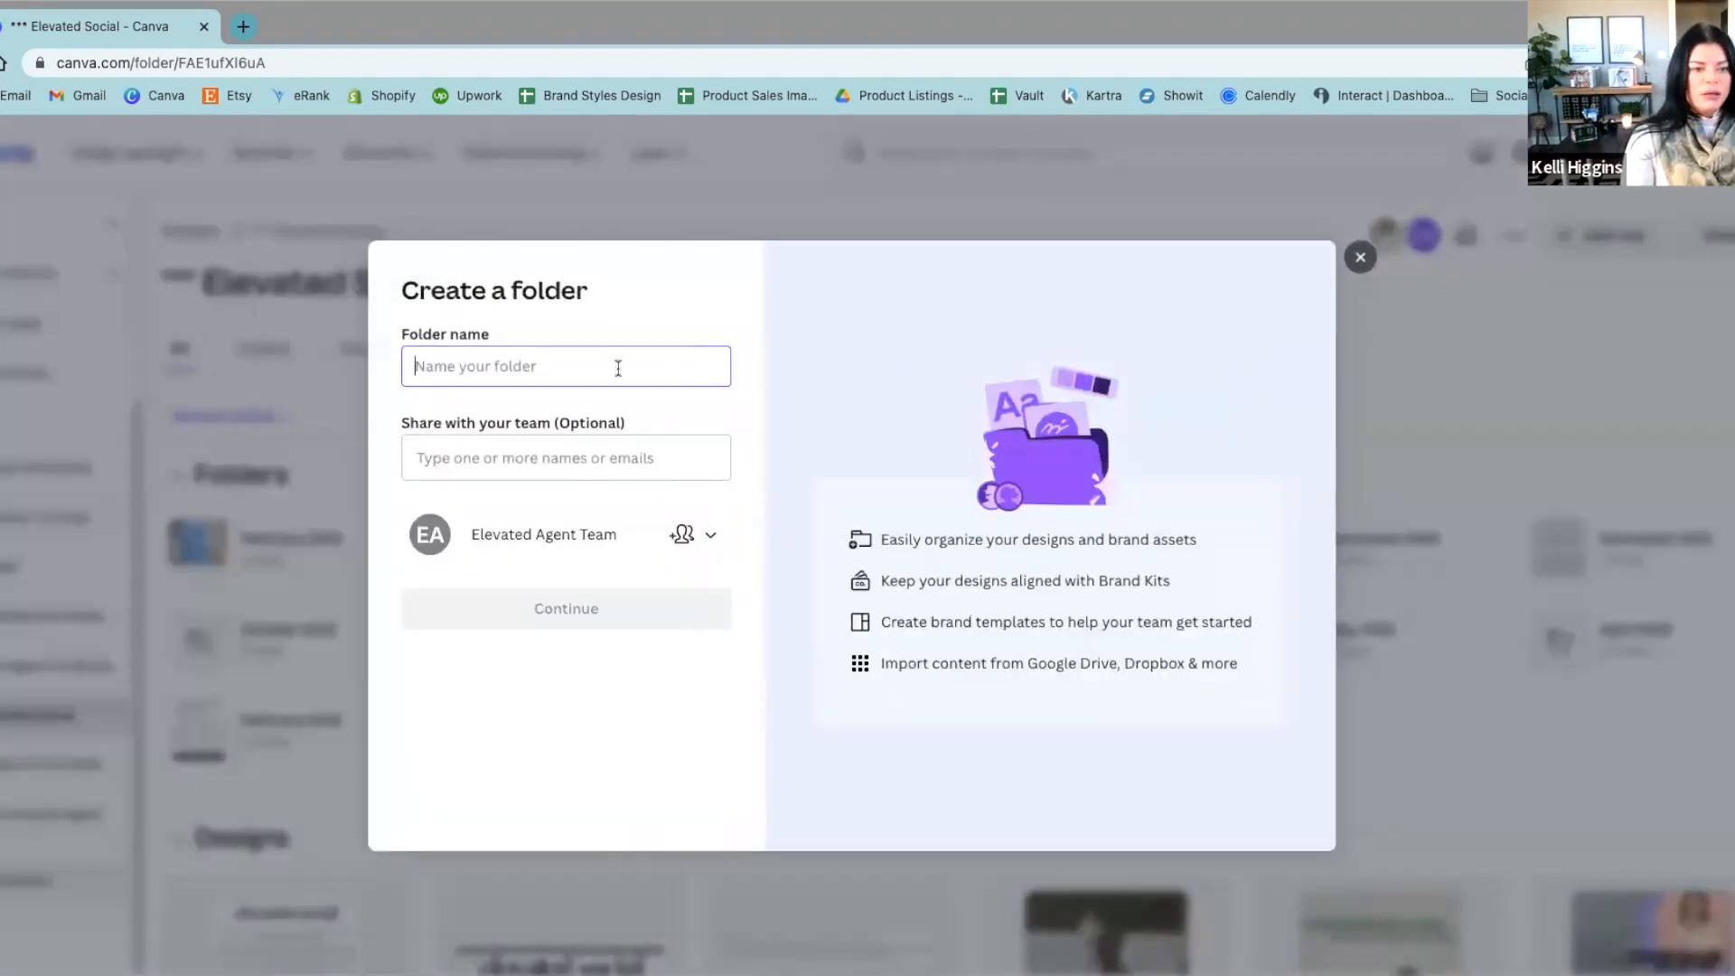
text(April 2023)
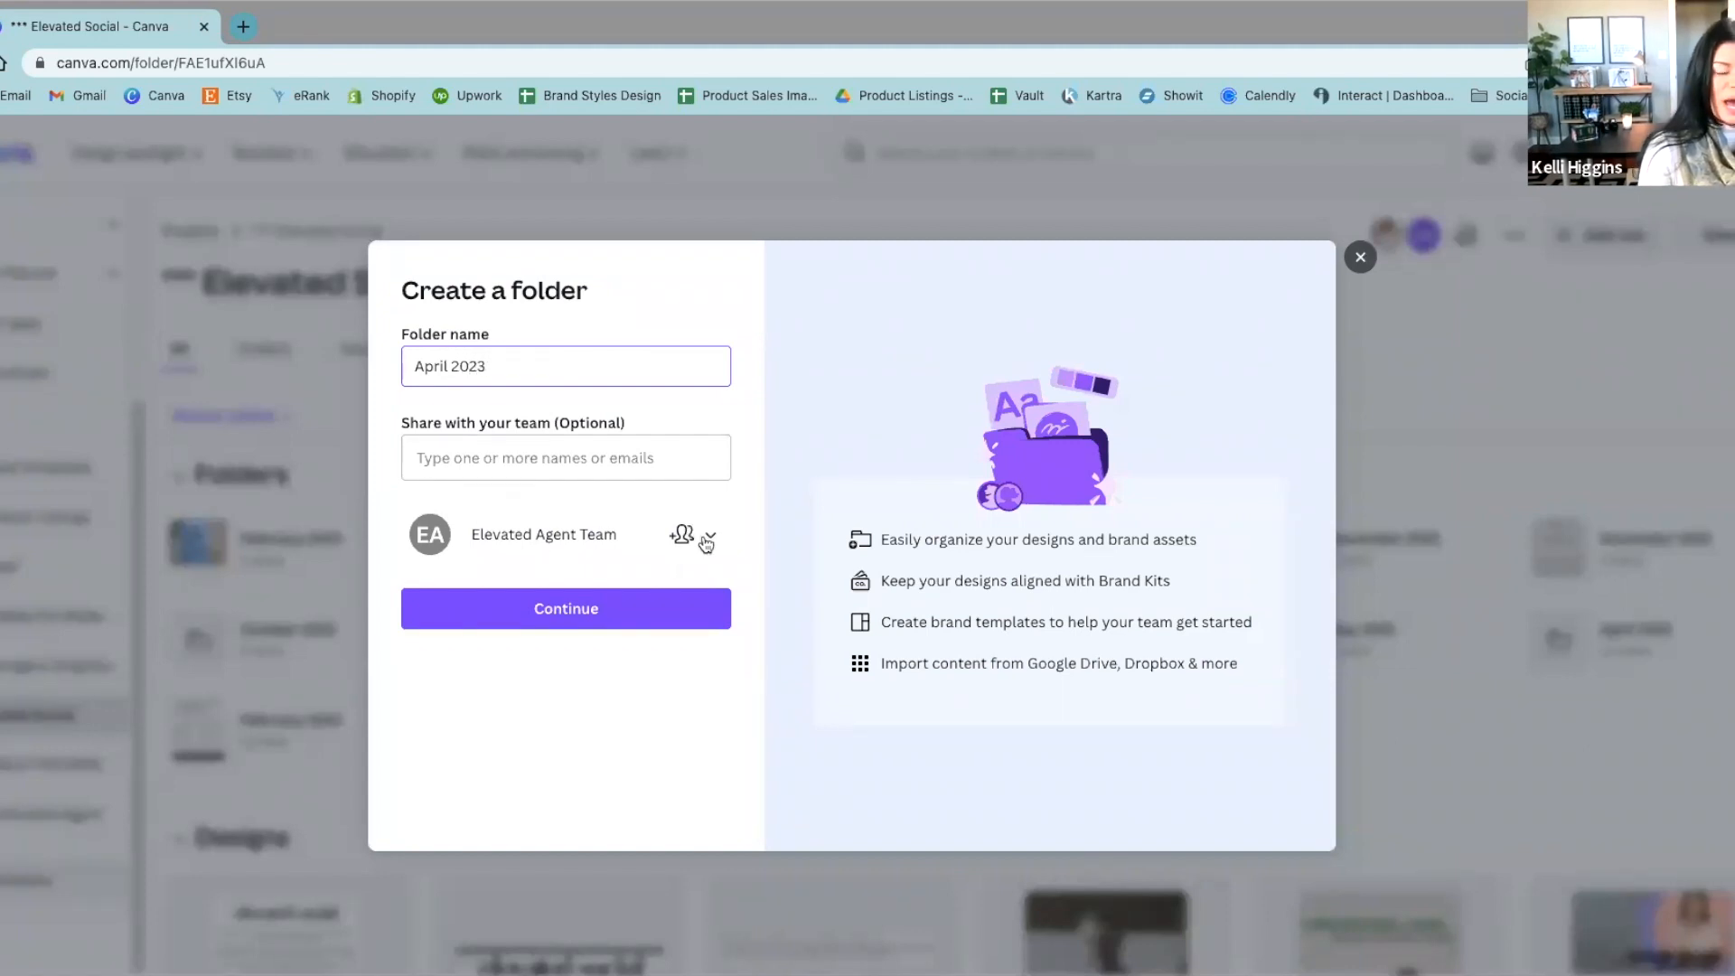
click(691, 537)
click(706, 546)
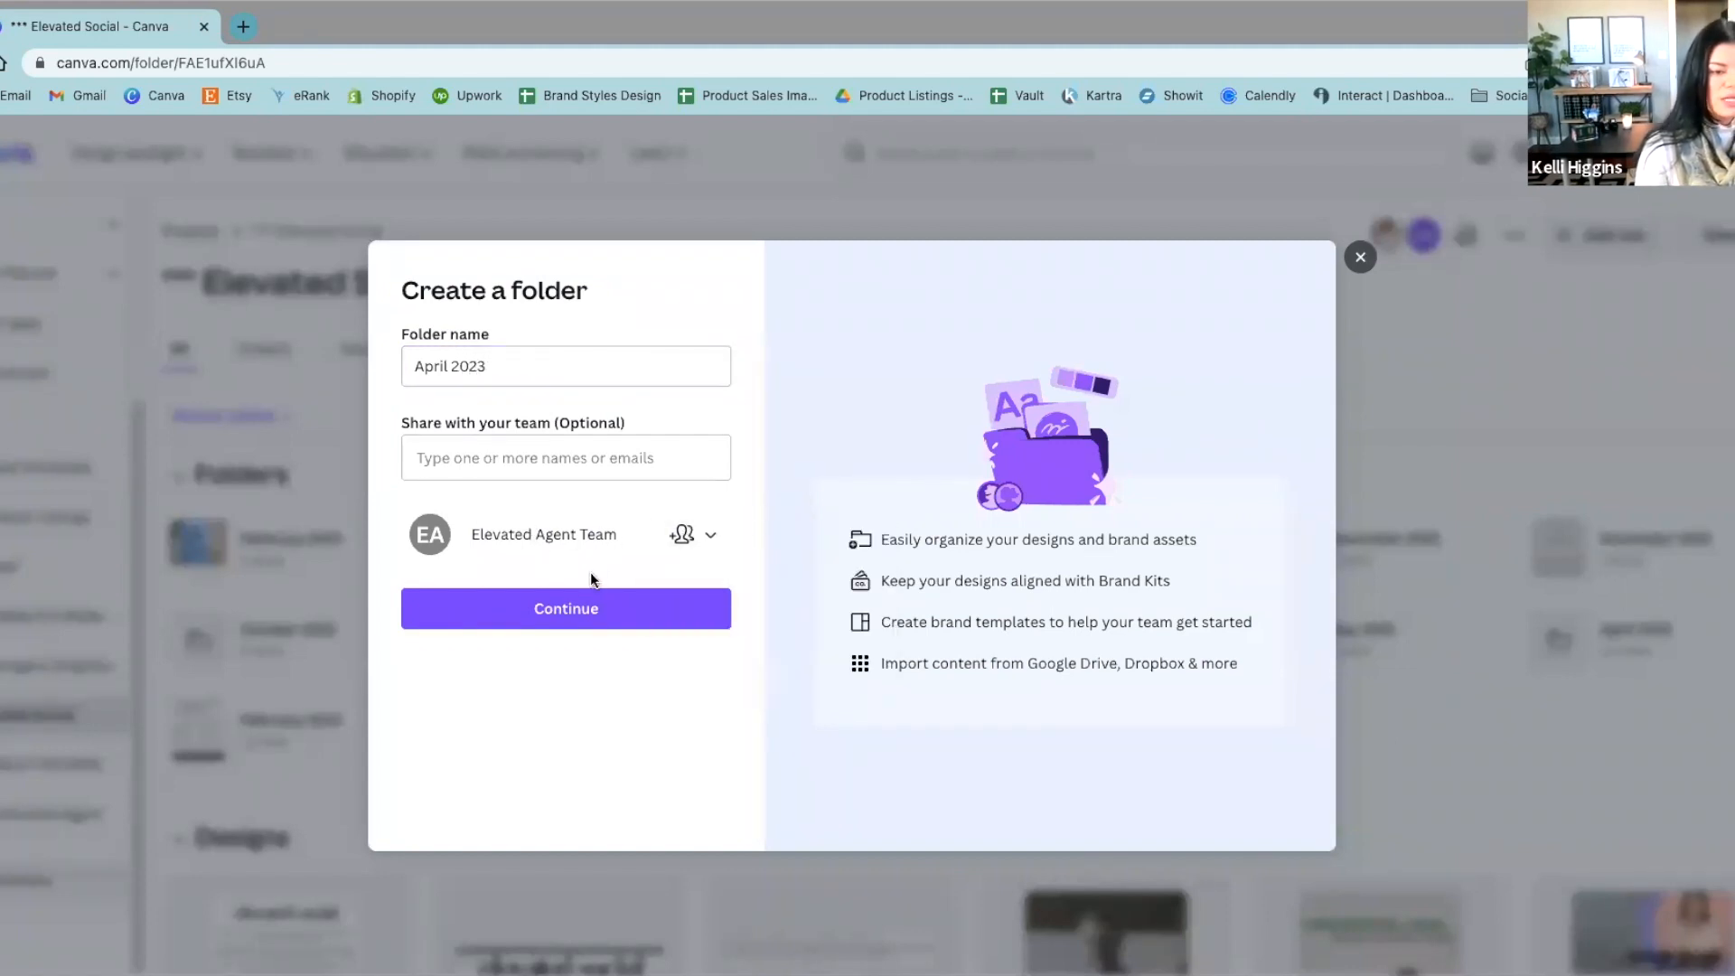
click(567, 606)
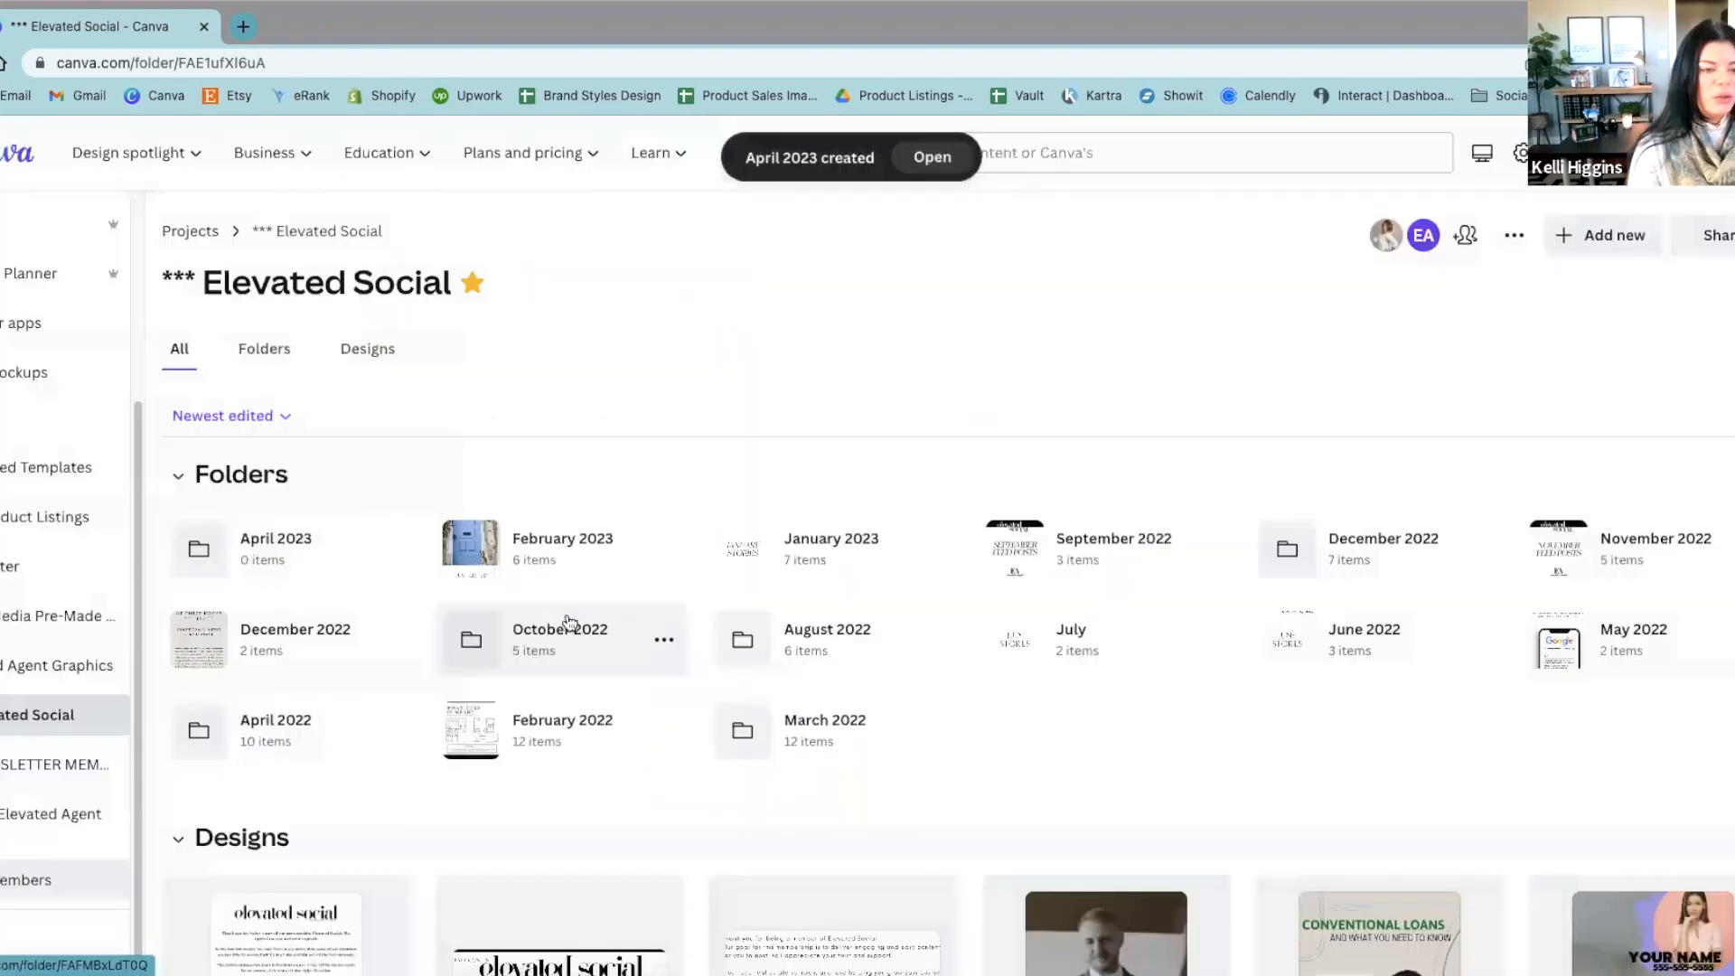
click(258, 542)
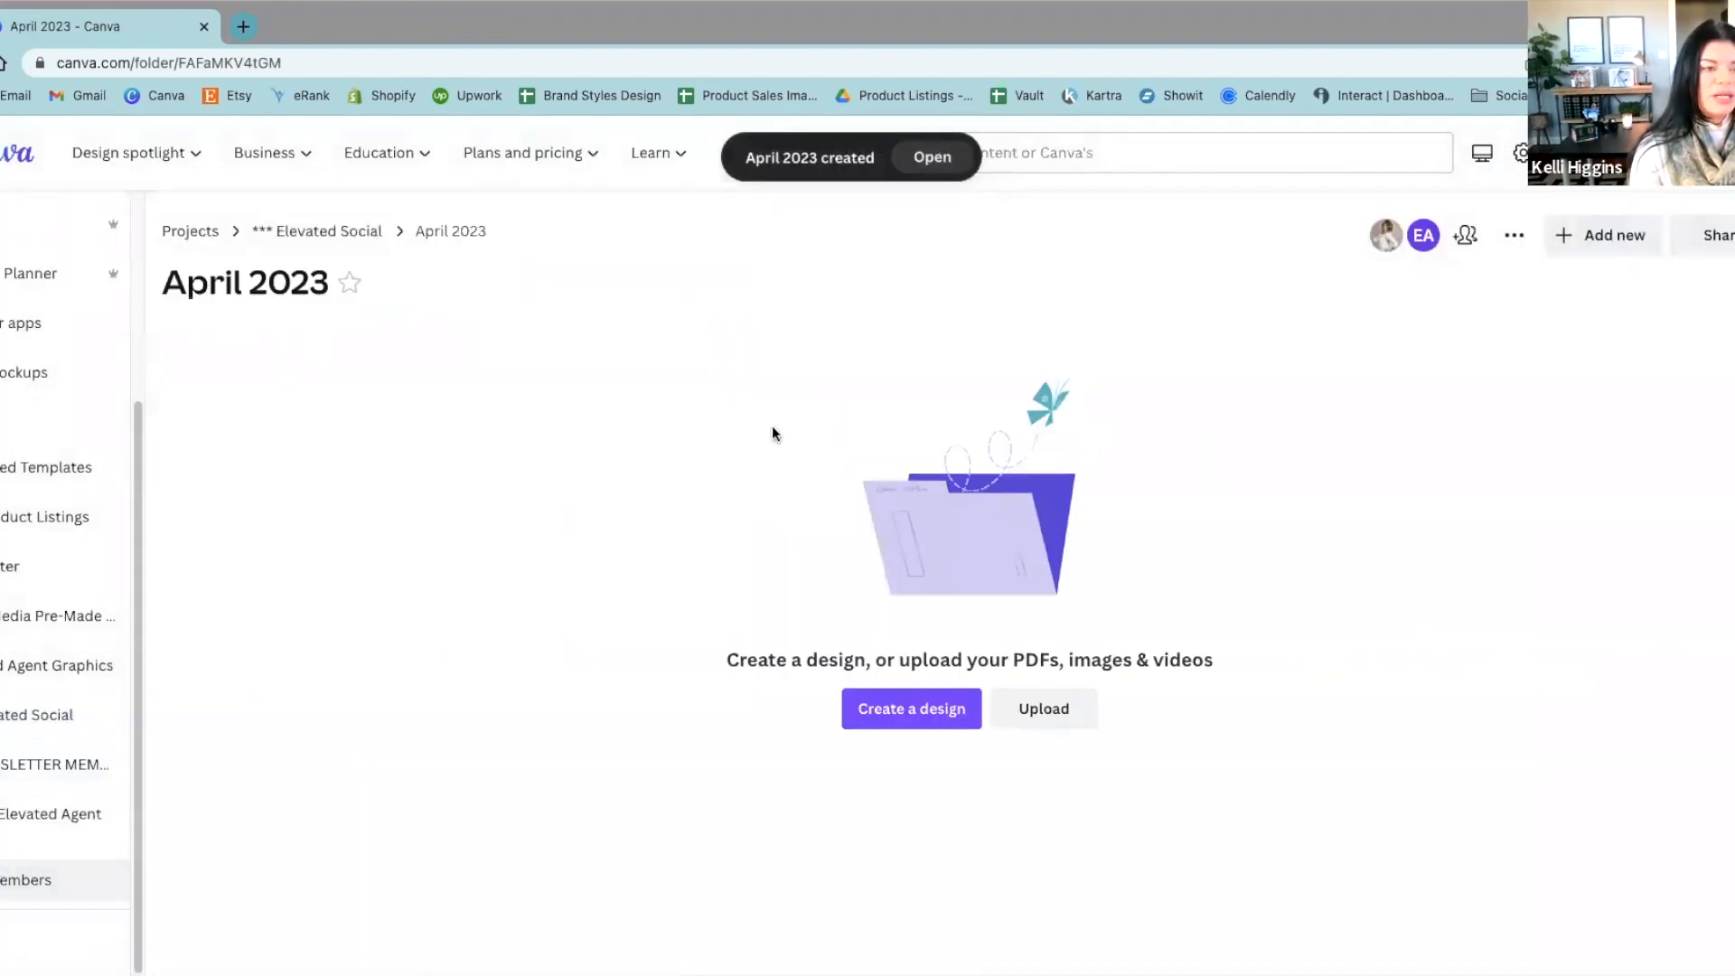
Step: Return to the *** Elevated Social folder and create another folder inside it named March 2023
click(282, 232)
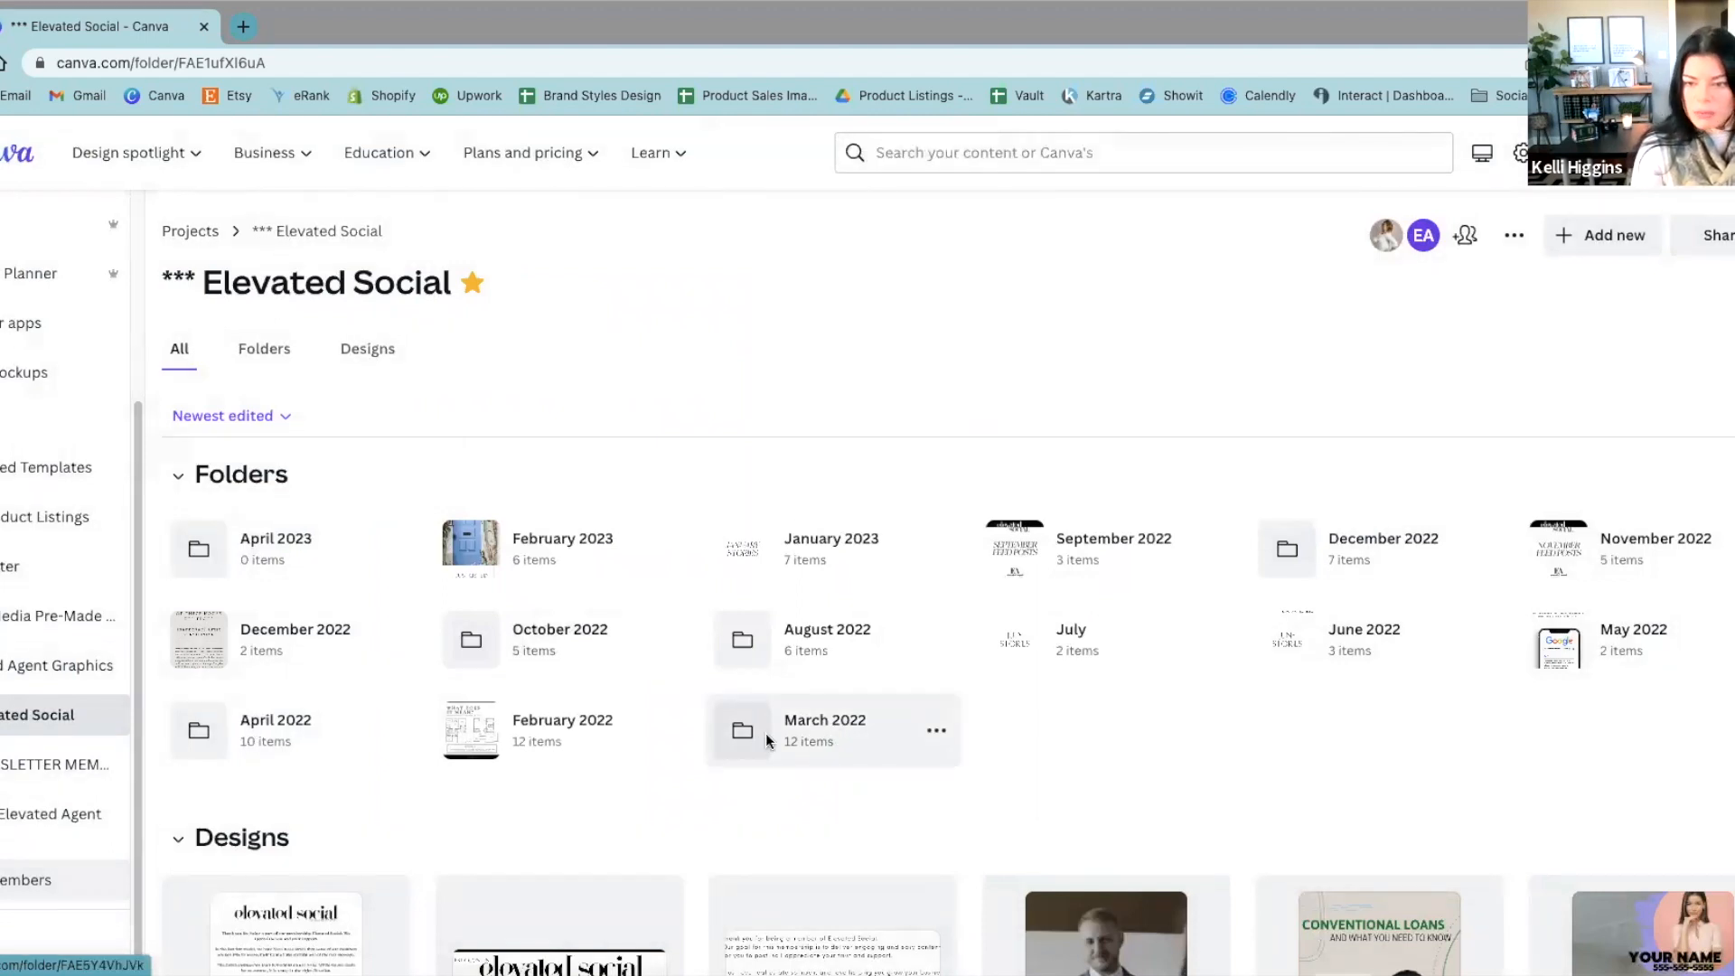
click(1594, 235)
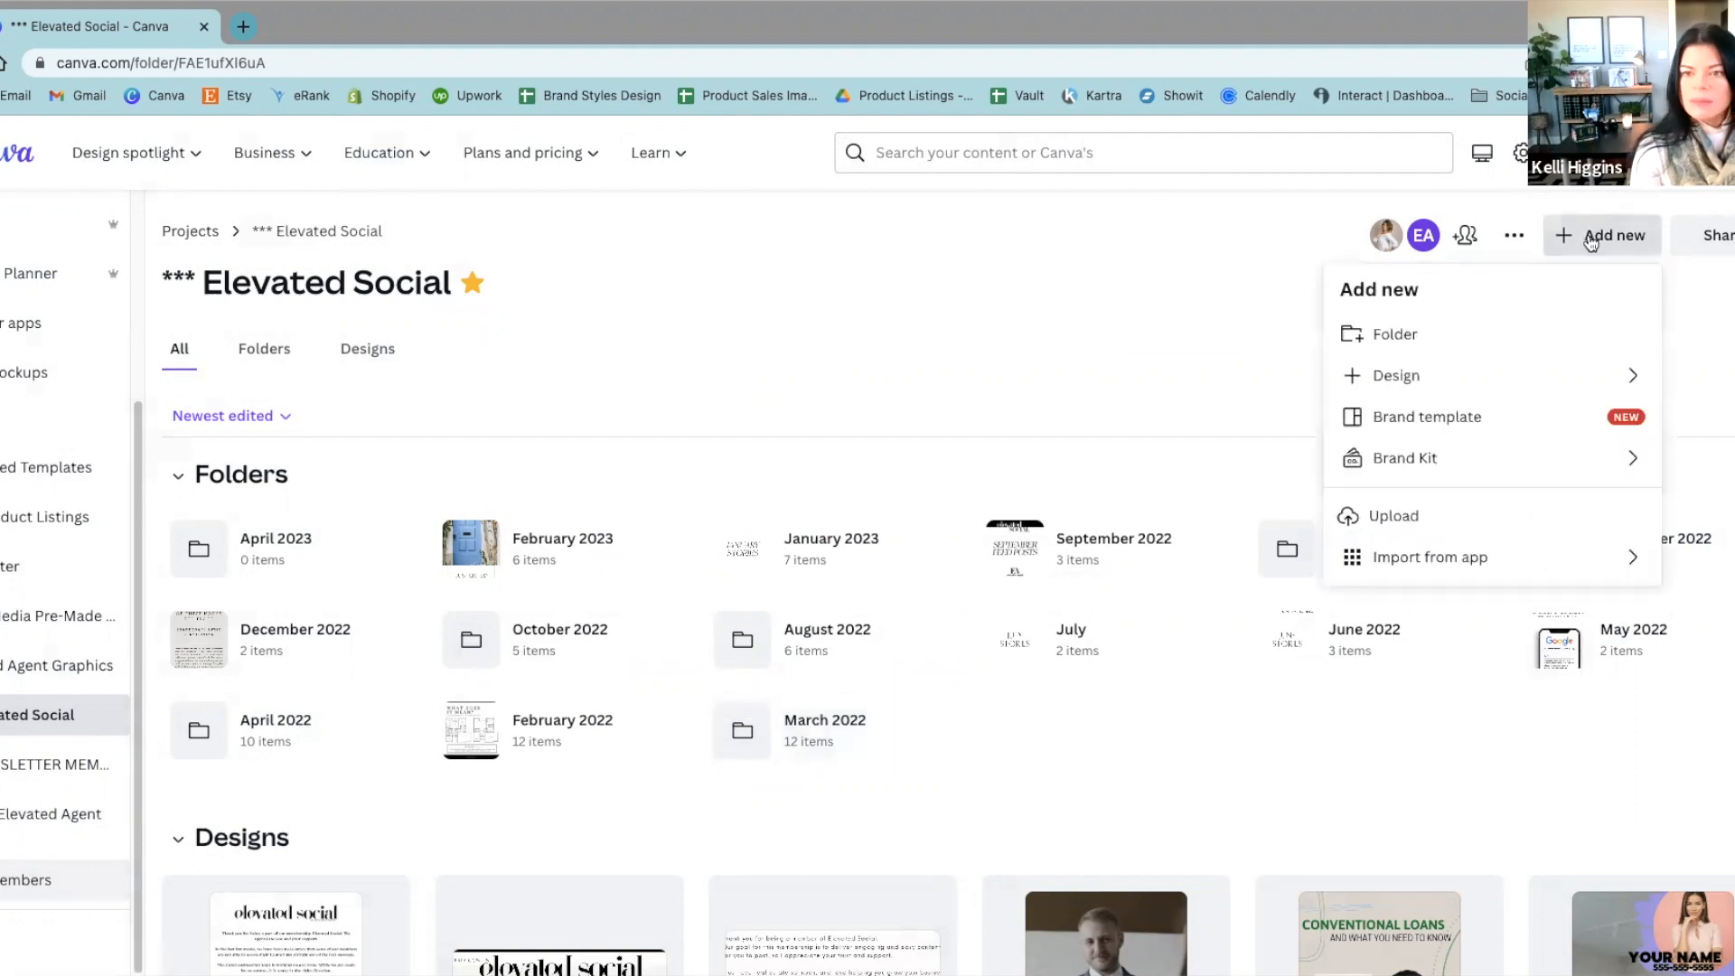
click(1426, 335)
text(M)
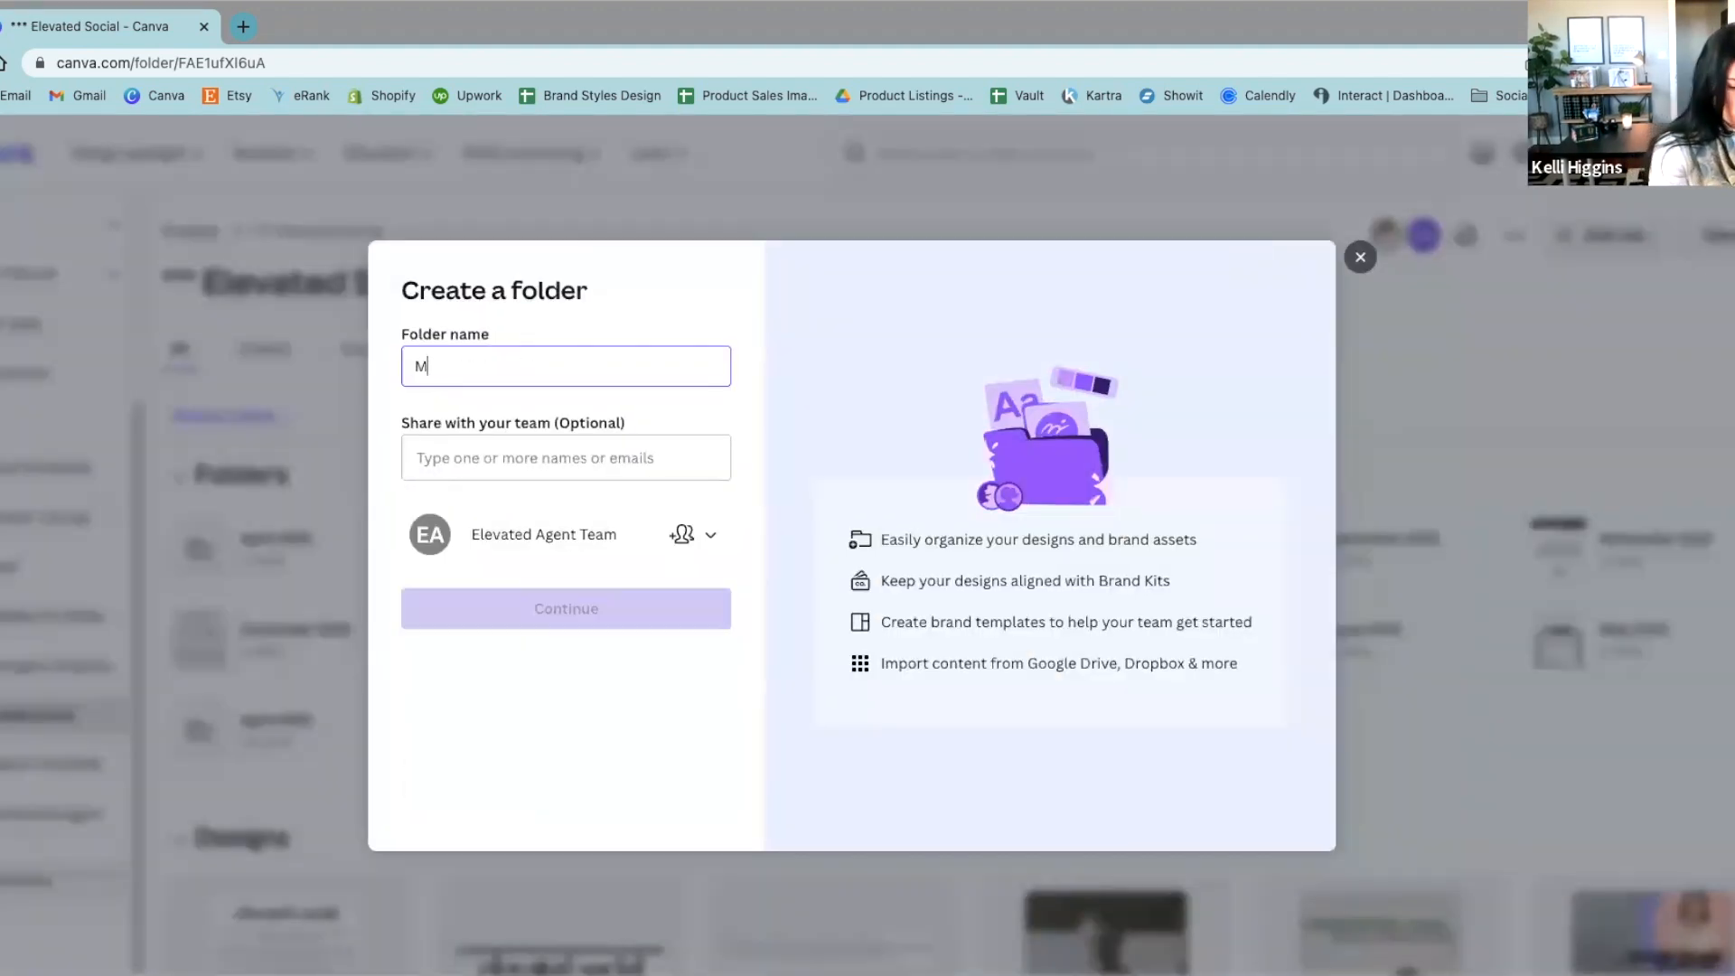
text(Arch 2023)
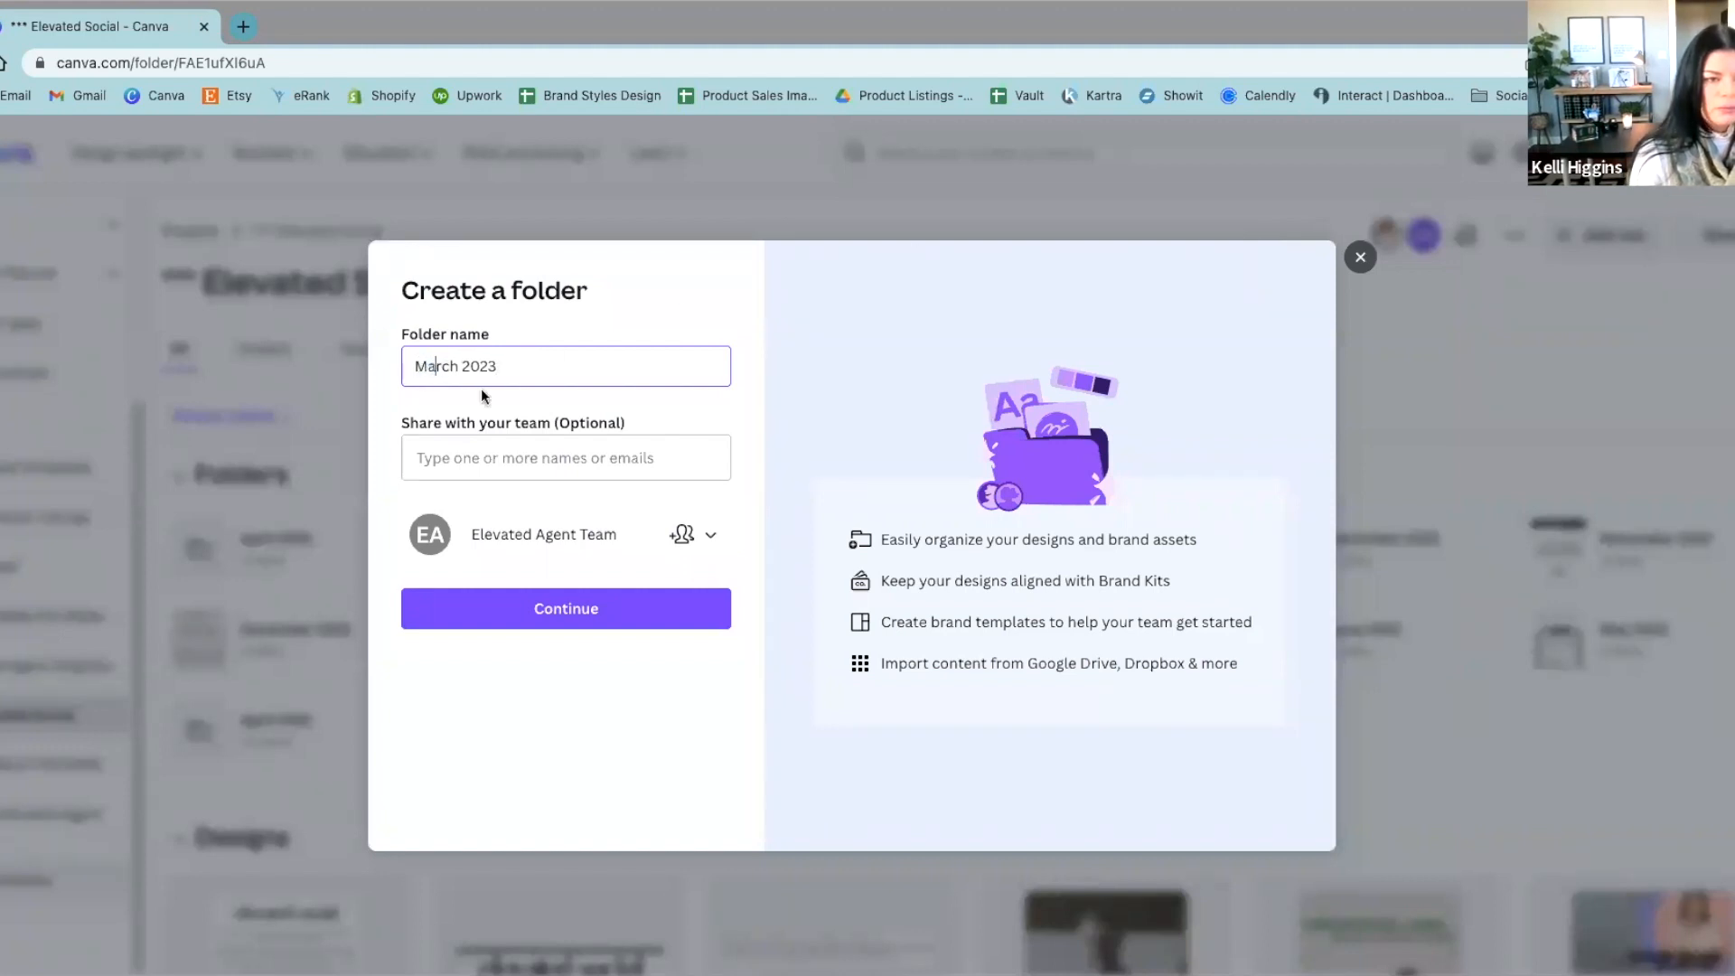
click(597, 631)
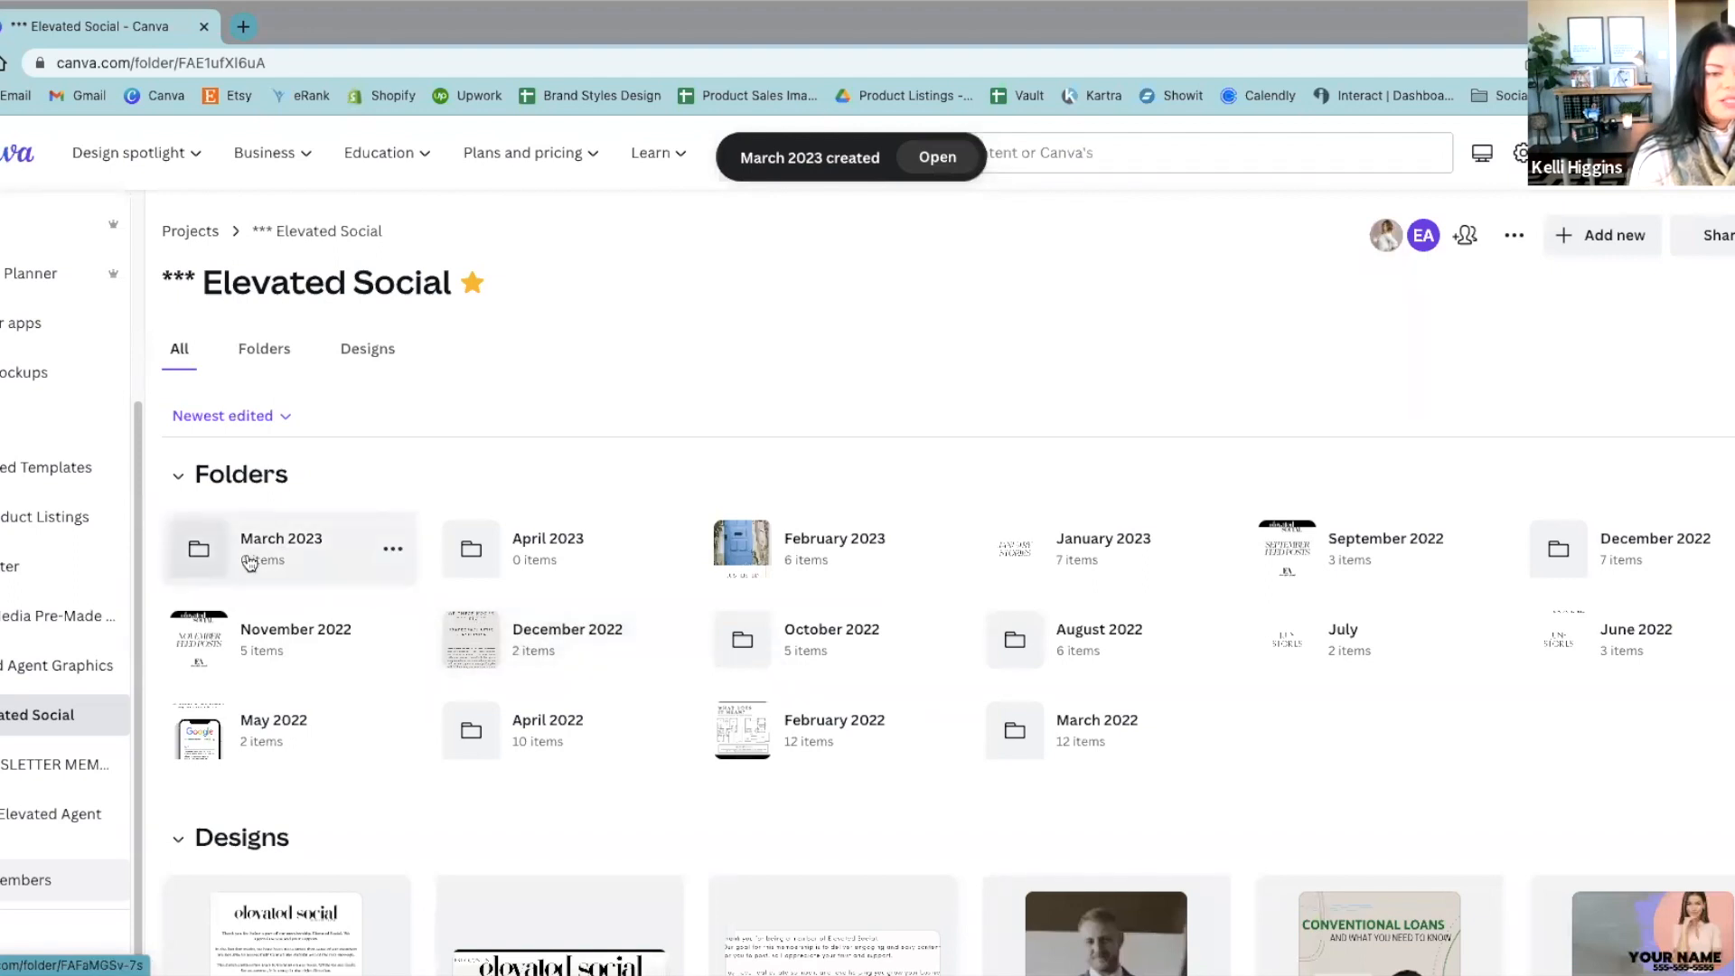
Step: Go back to all projects, expand the list of folders and open the Head Shots folder
scroll(268, 583, down, 1)
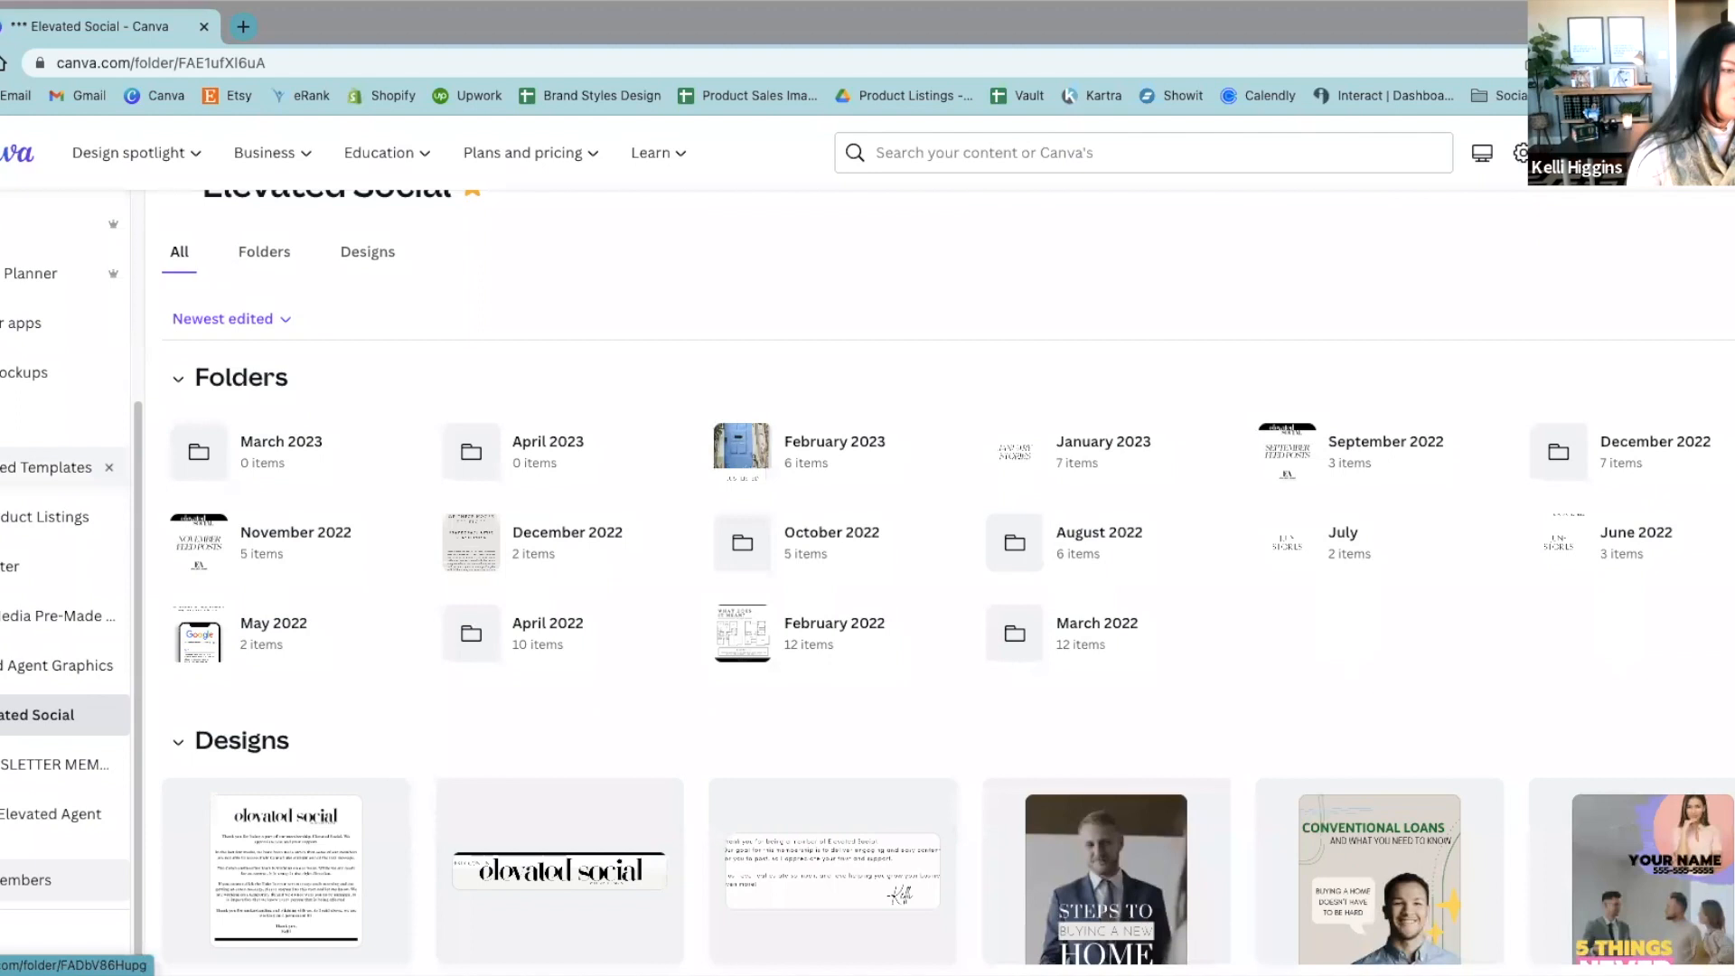
scroll(7, 607, up, 1)
scroll(7, 607, up, 3)
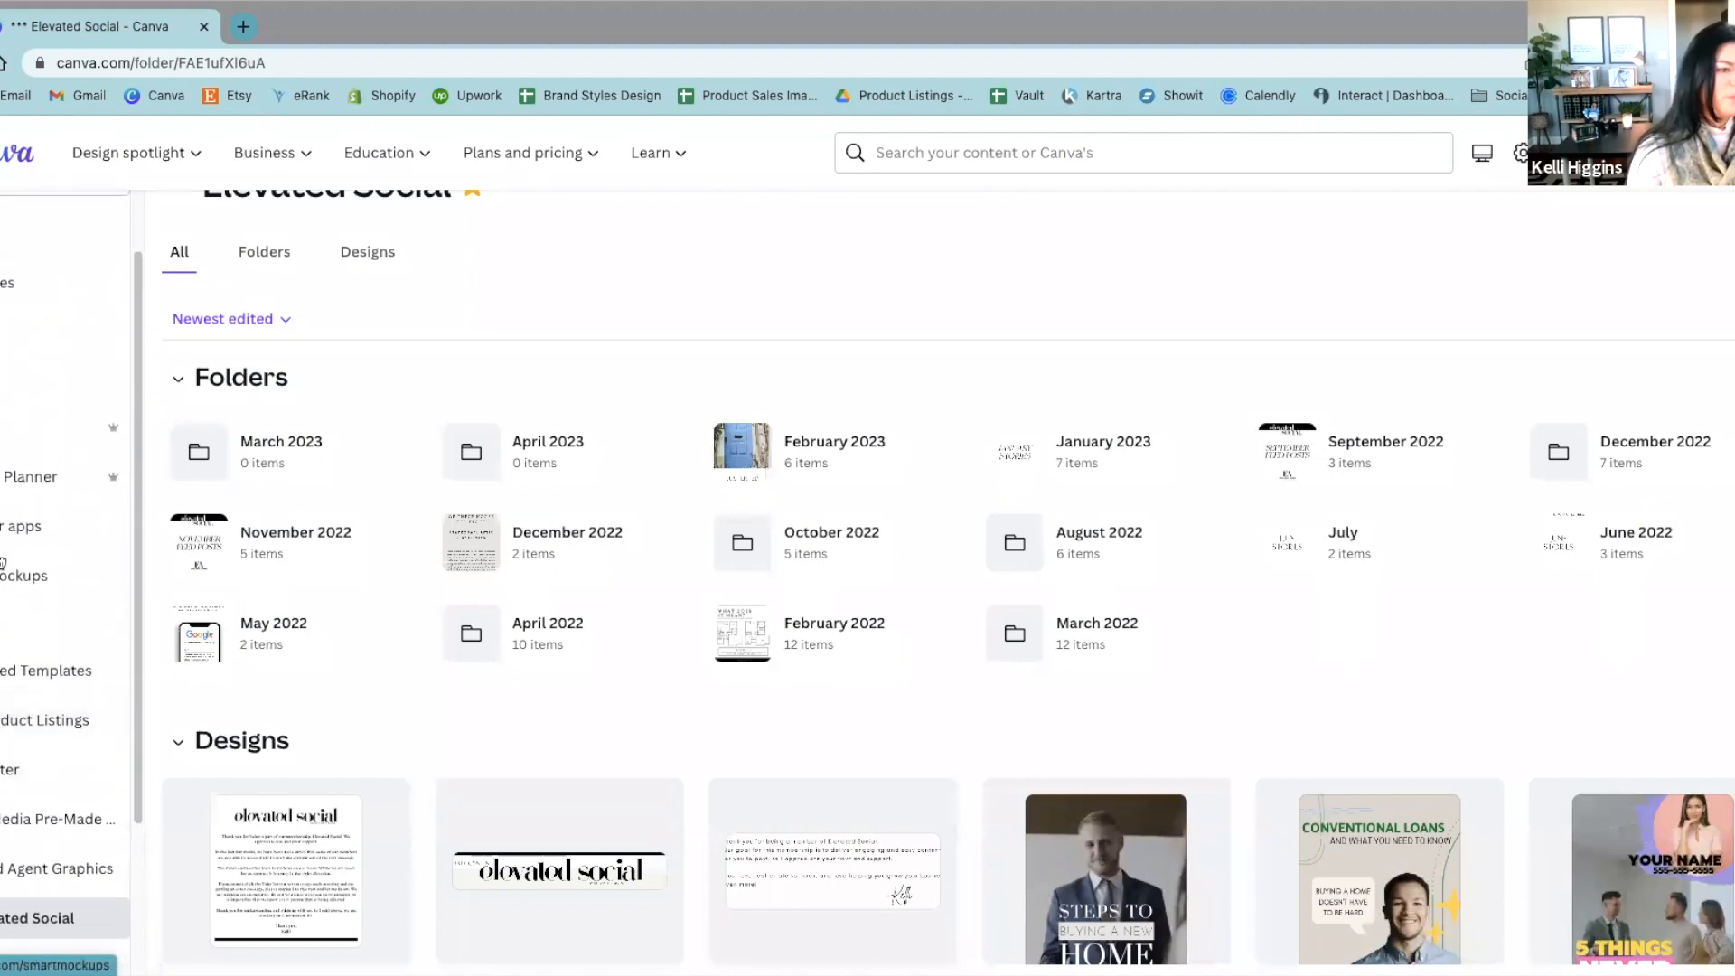
click(9, 332)
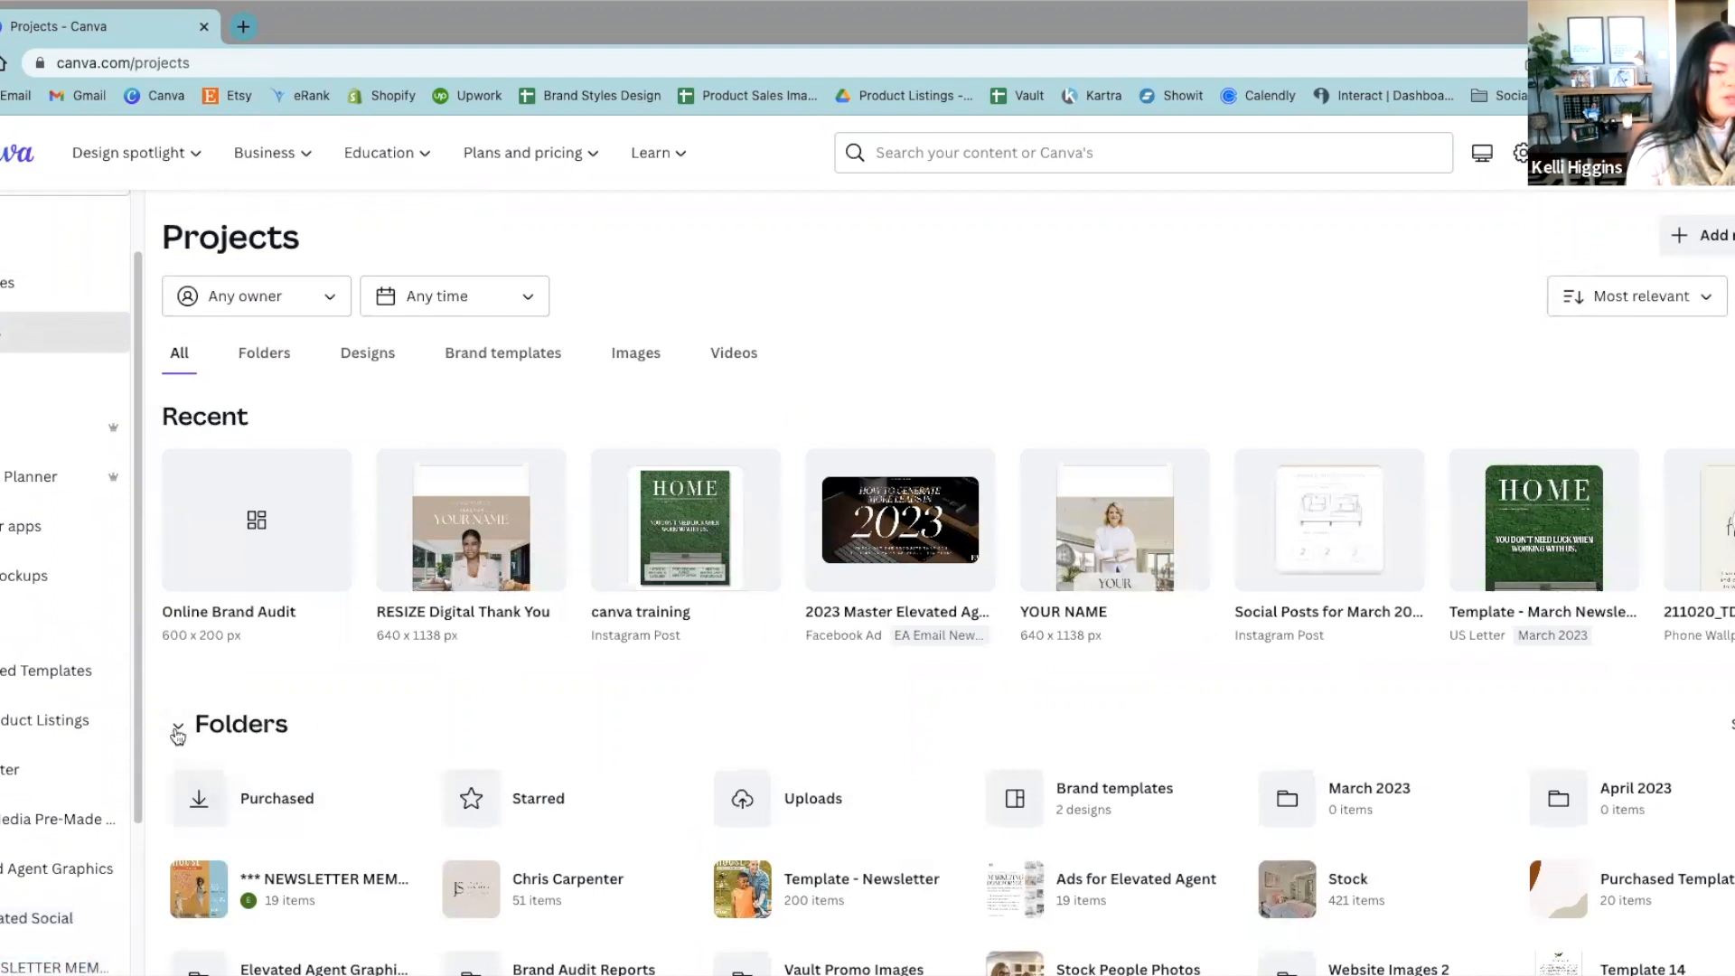
scroll(1062, 804, down, 3)
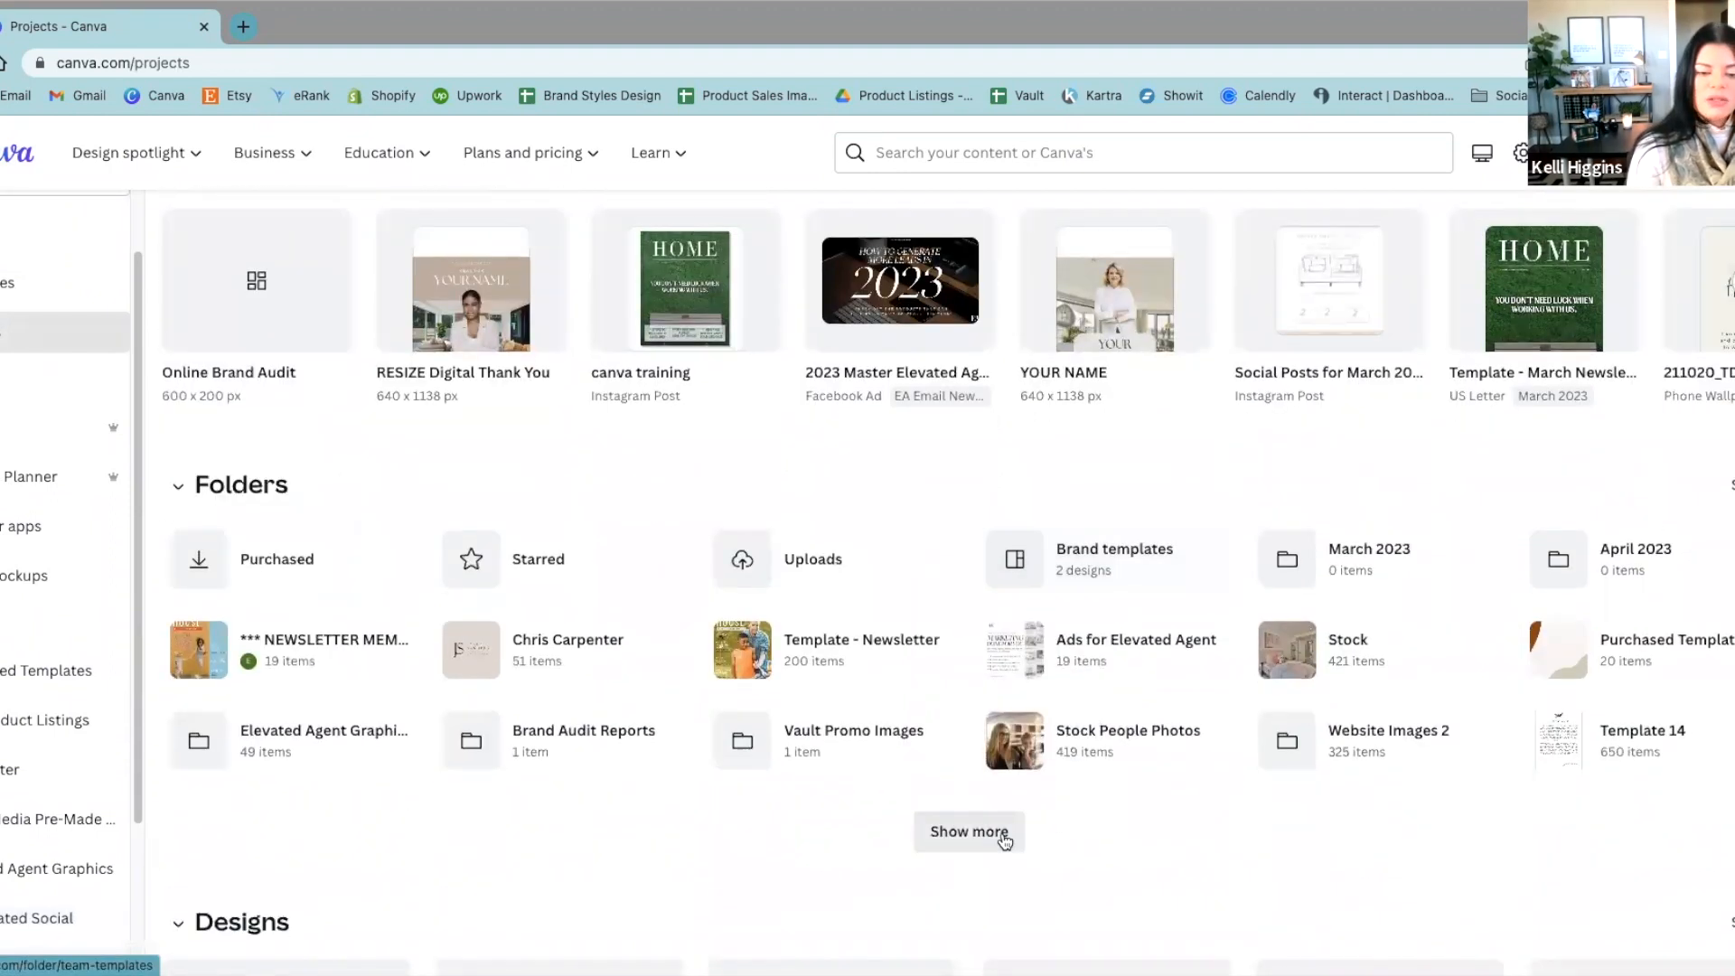
click(993, 833)
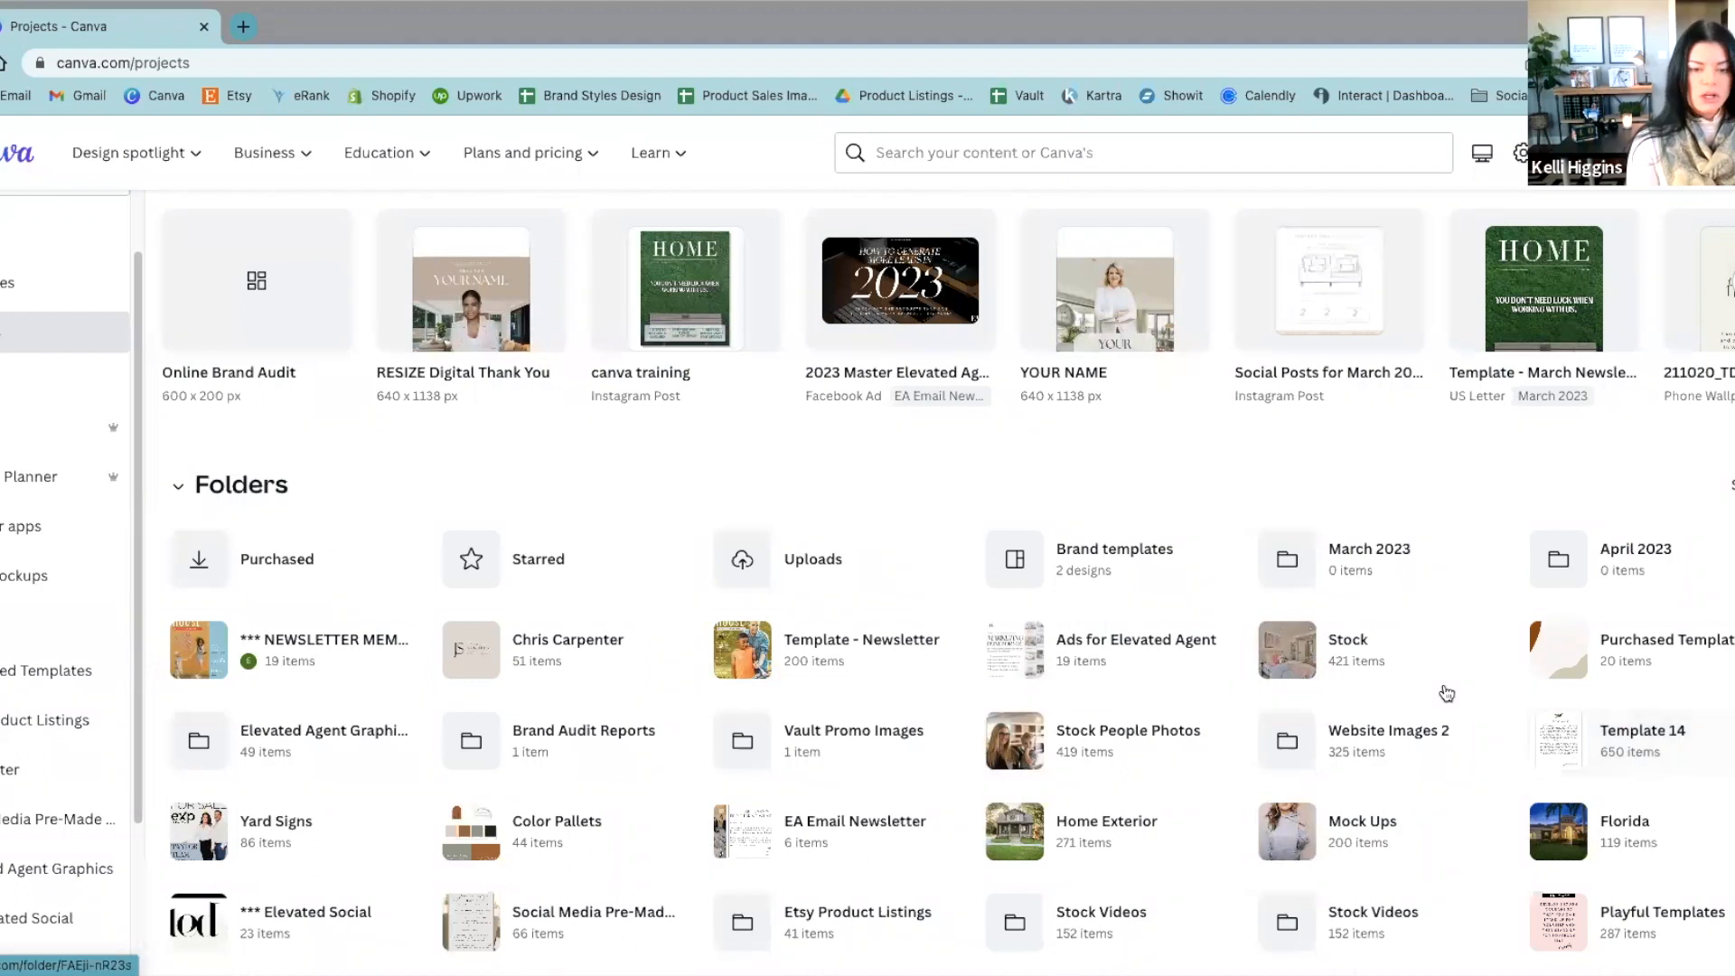
scroll(1443, 690, down, 3)
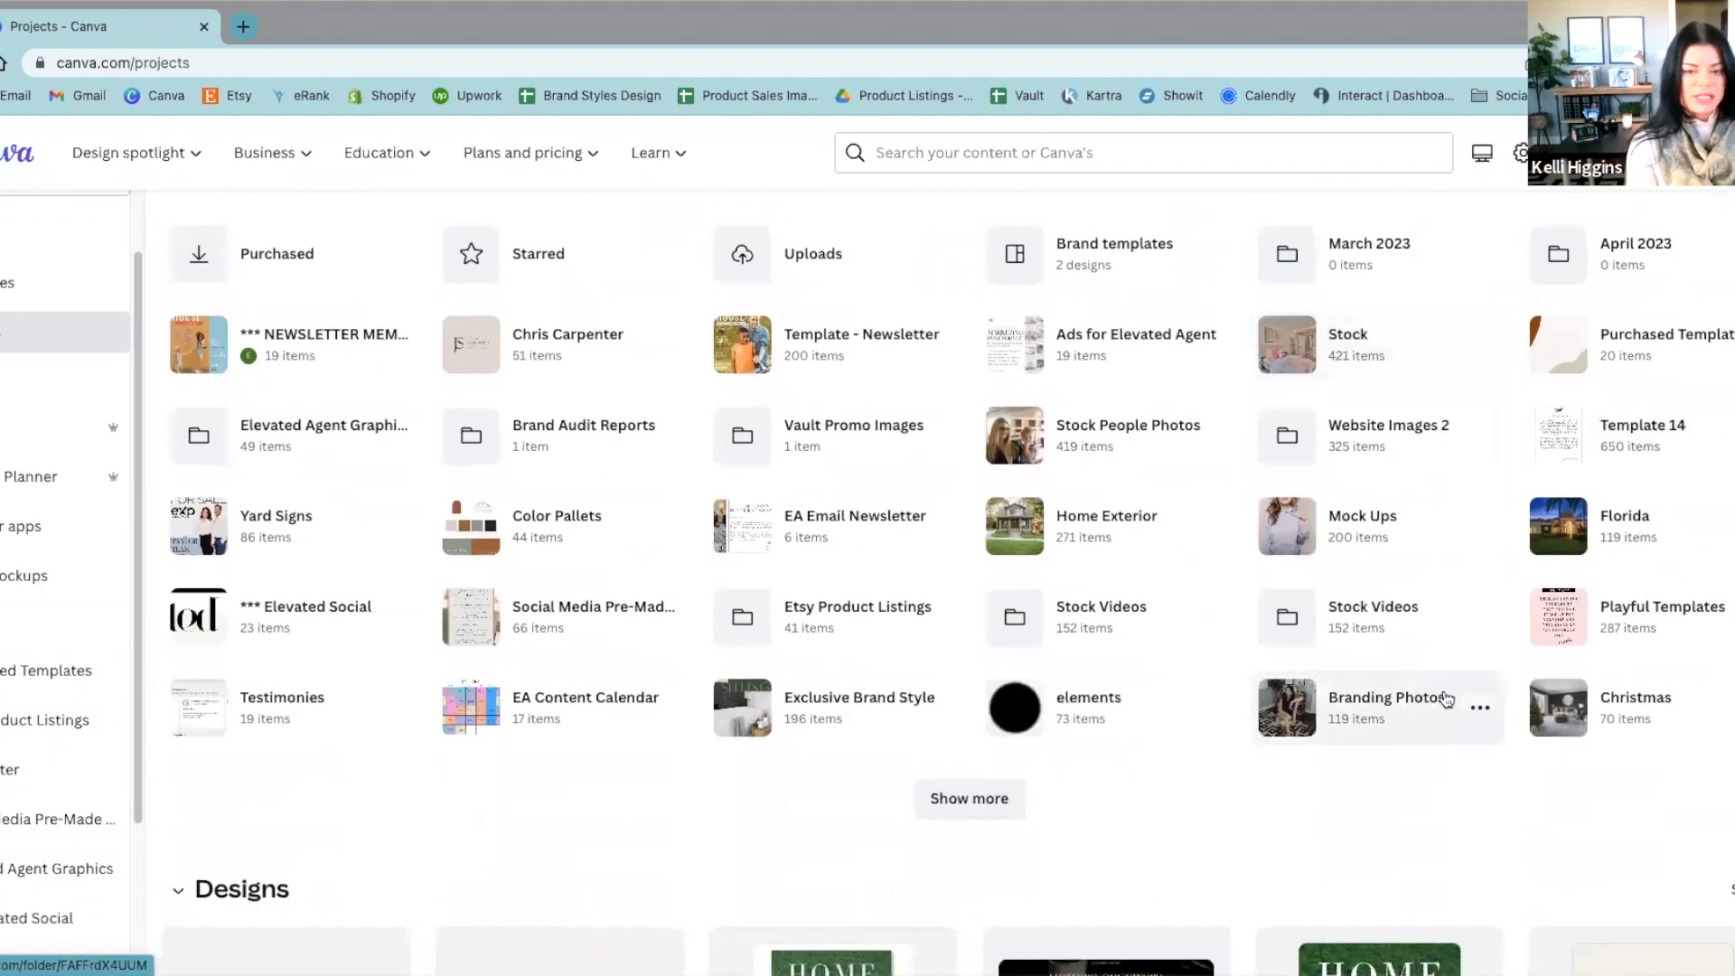
click(964, 806)
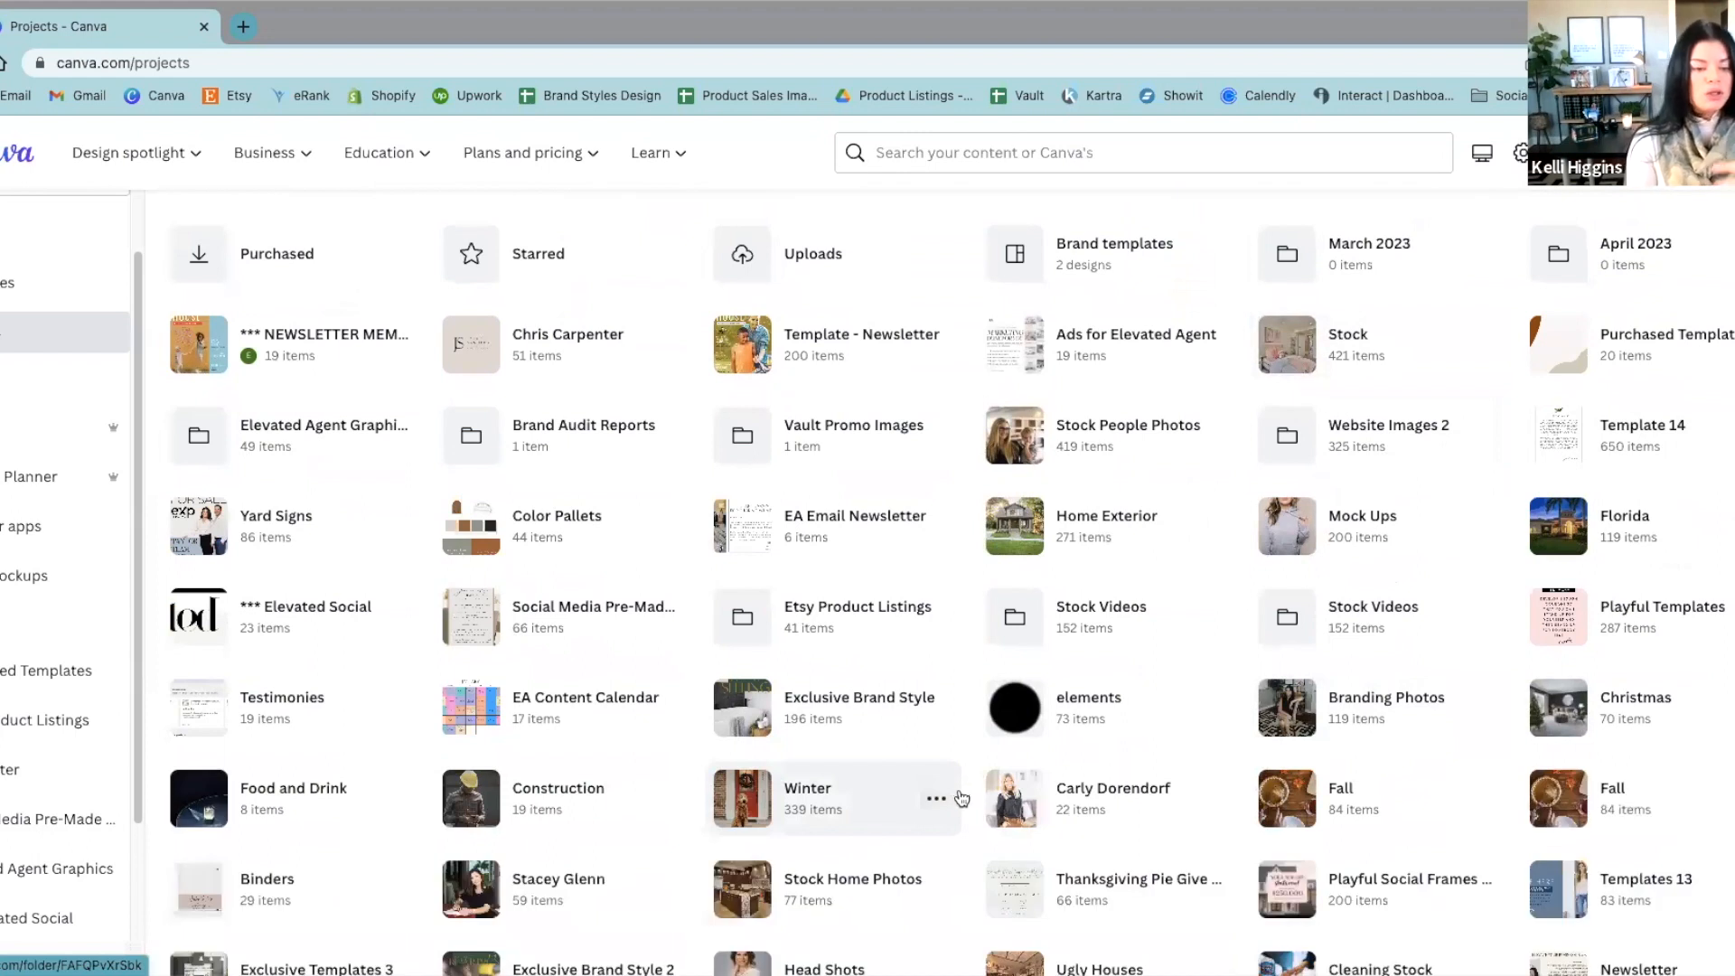
scroll(960, 802, down, 1)
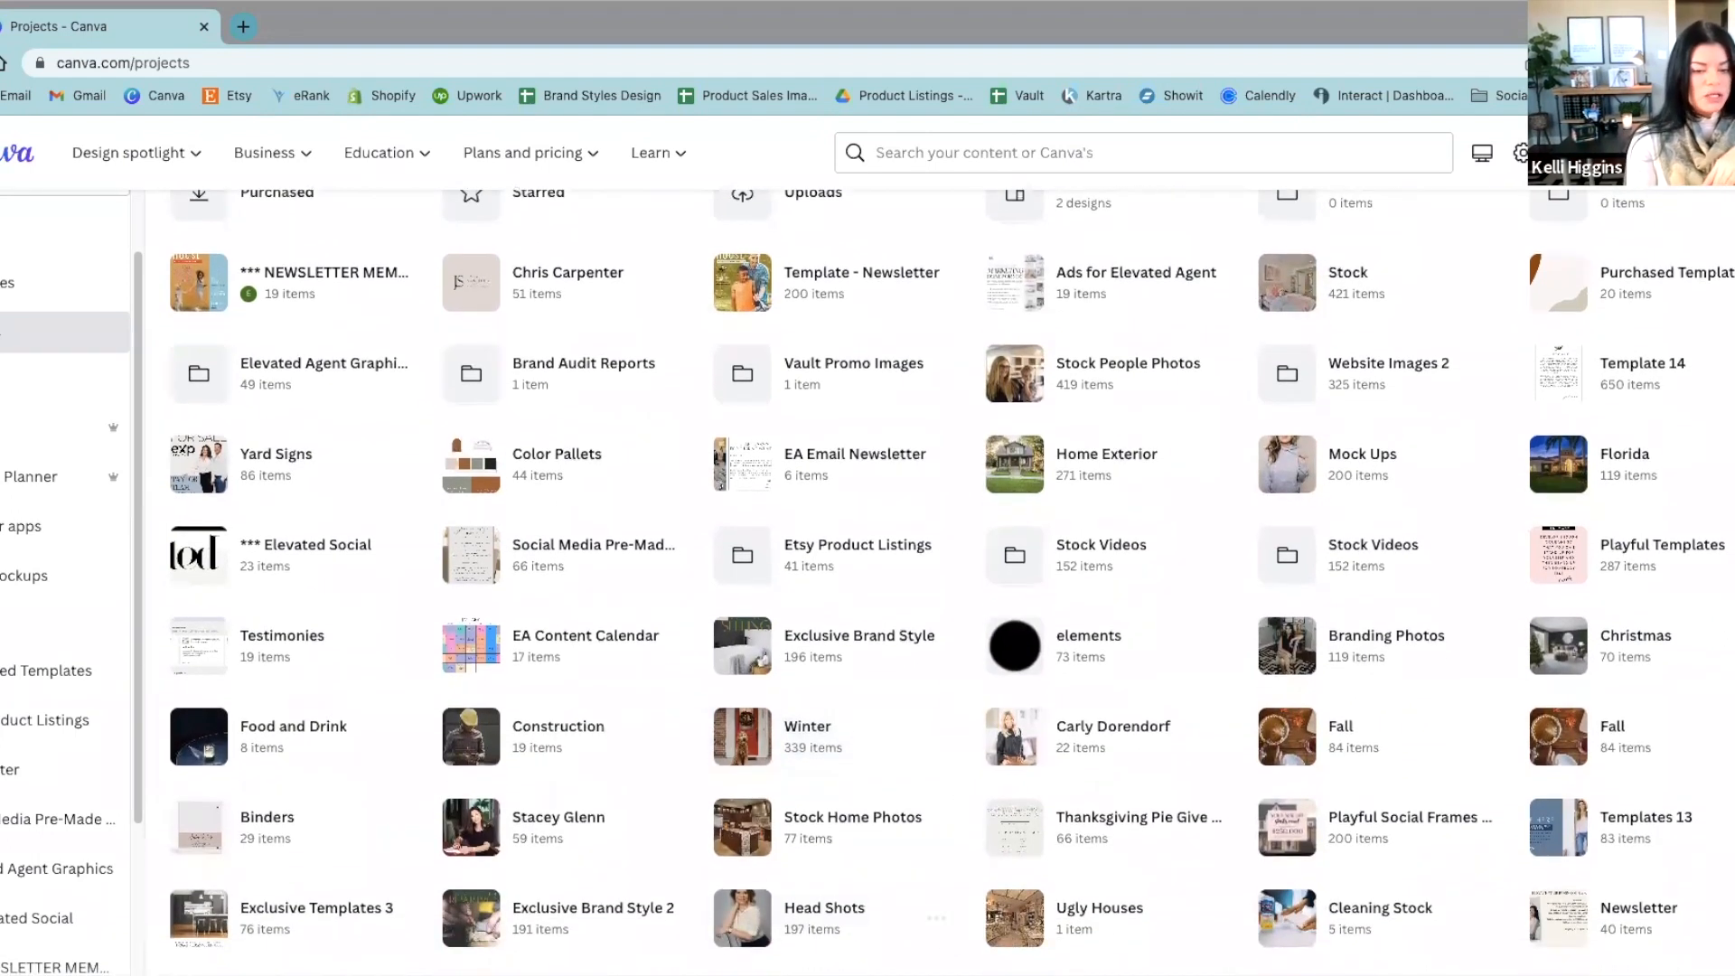
click(816, 916)
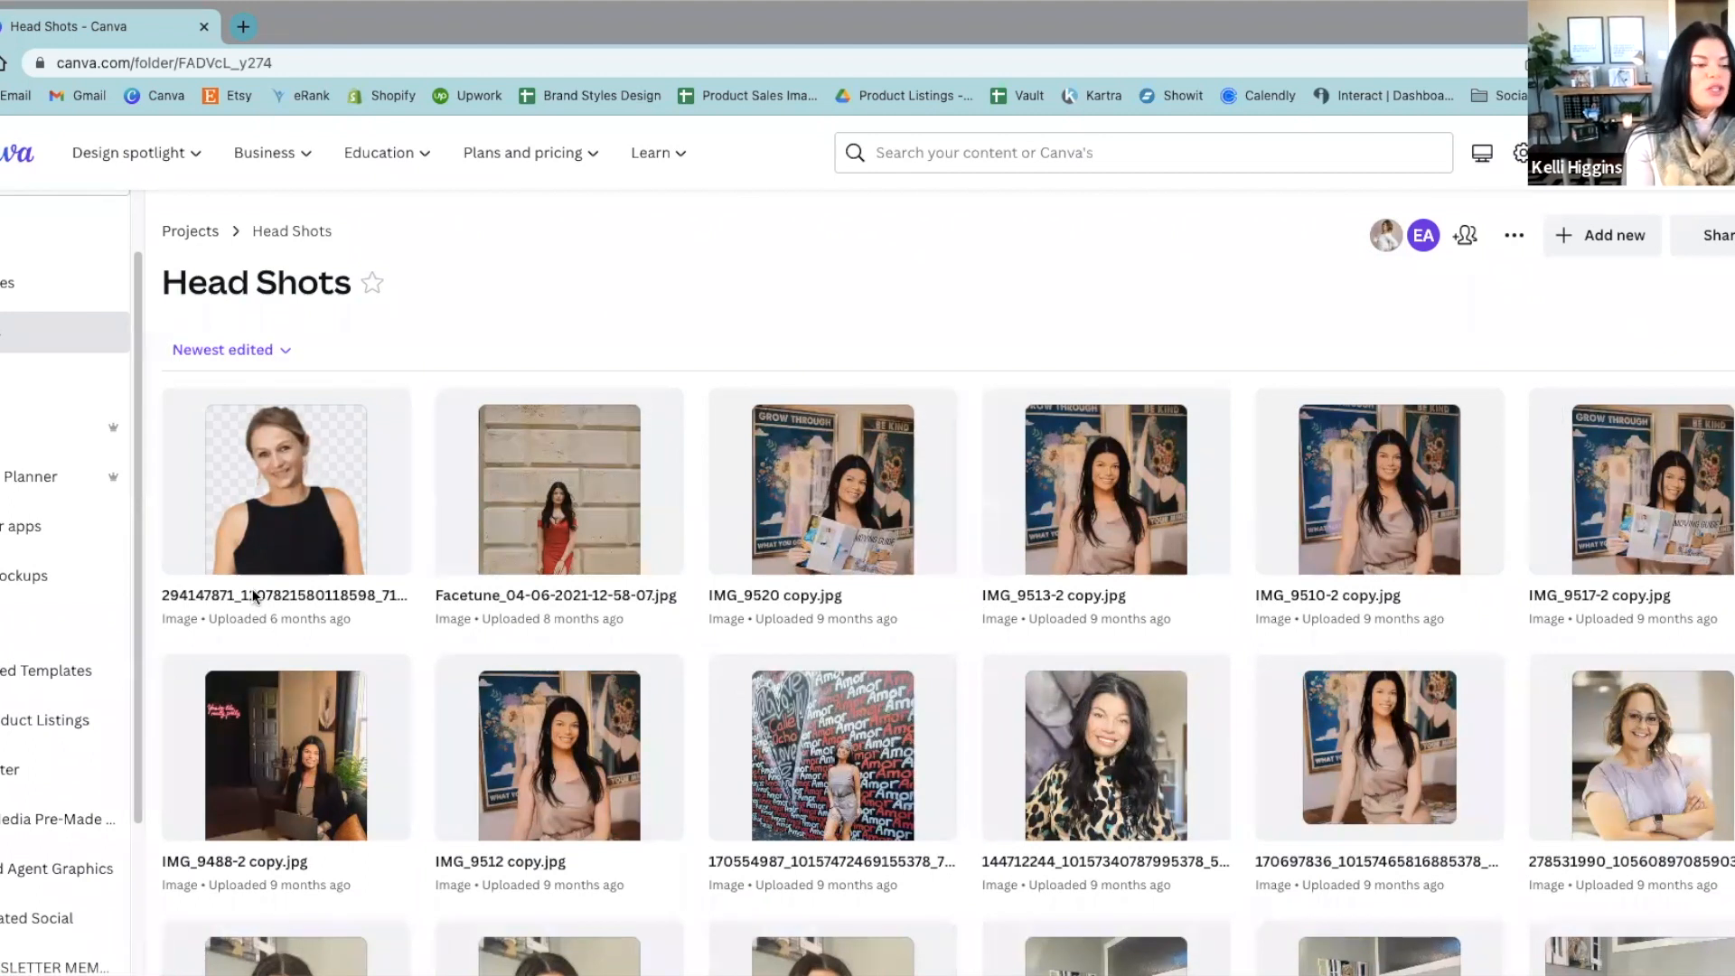
Step: Star the Head Shots folder so it is pinned with the other starred folders
scroll(63, 542, down, 3)
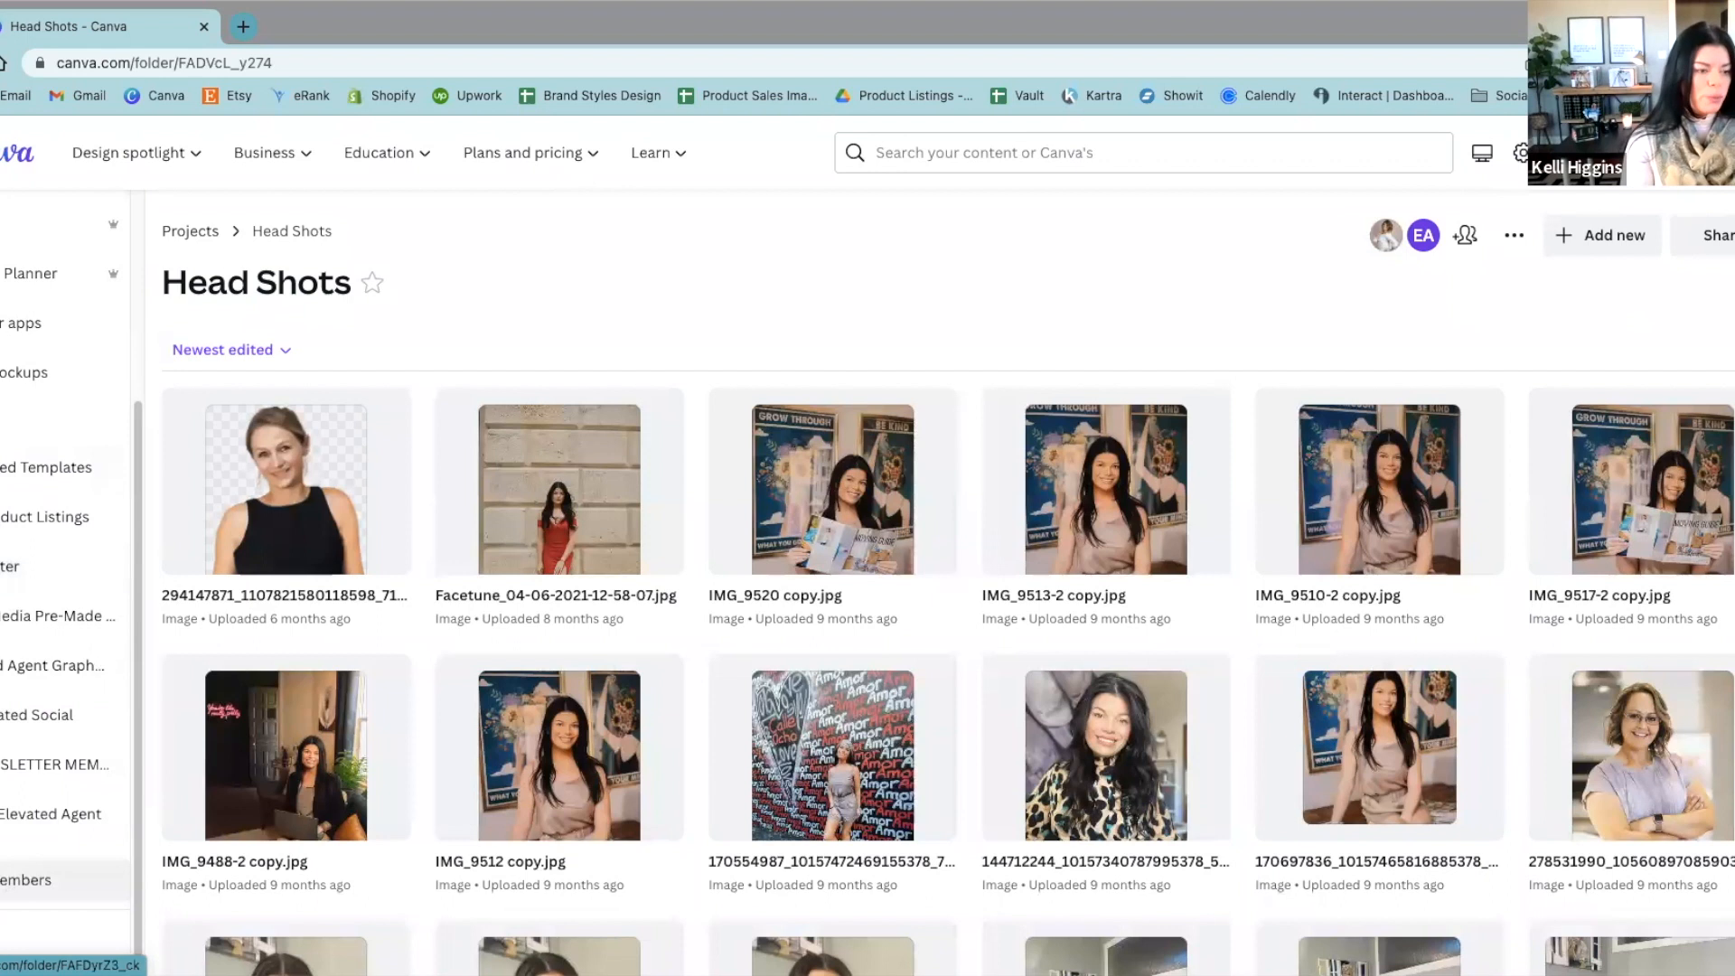
right_click(36, 766)
click(693, 813)
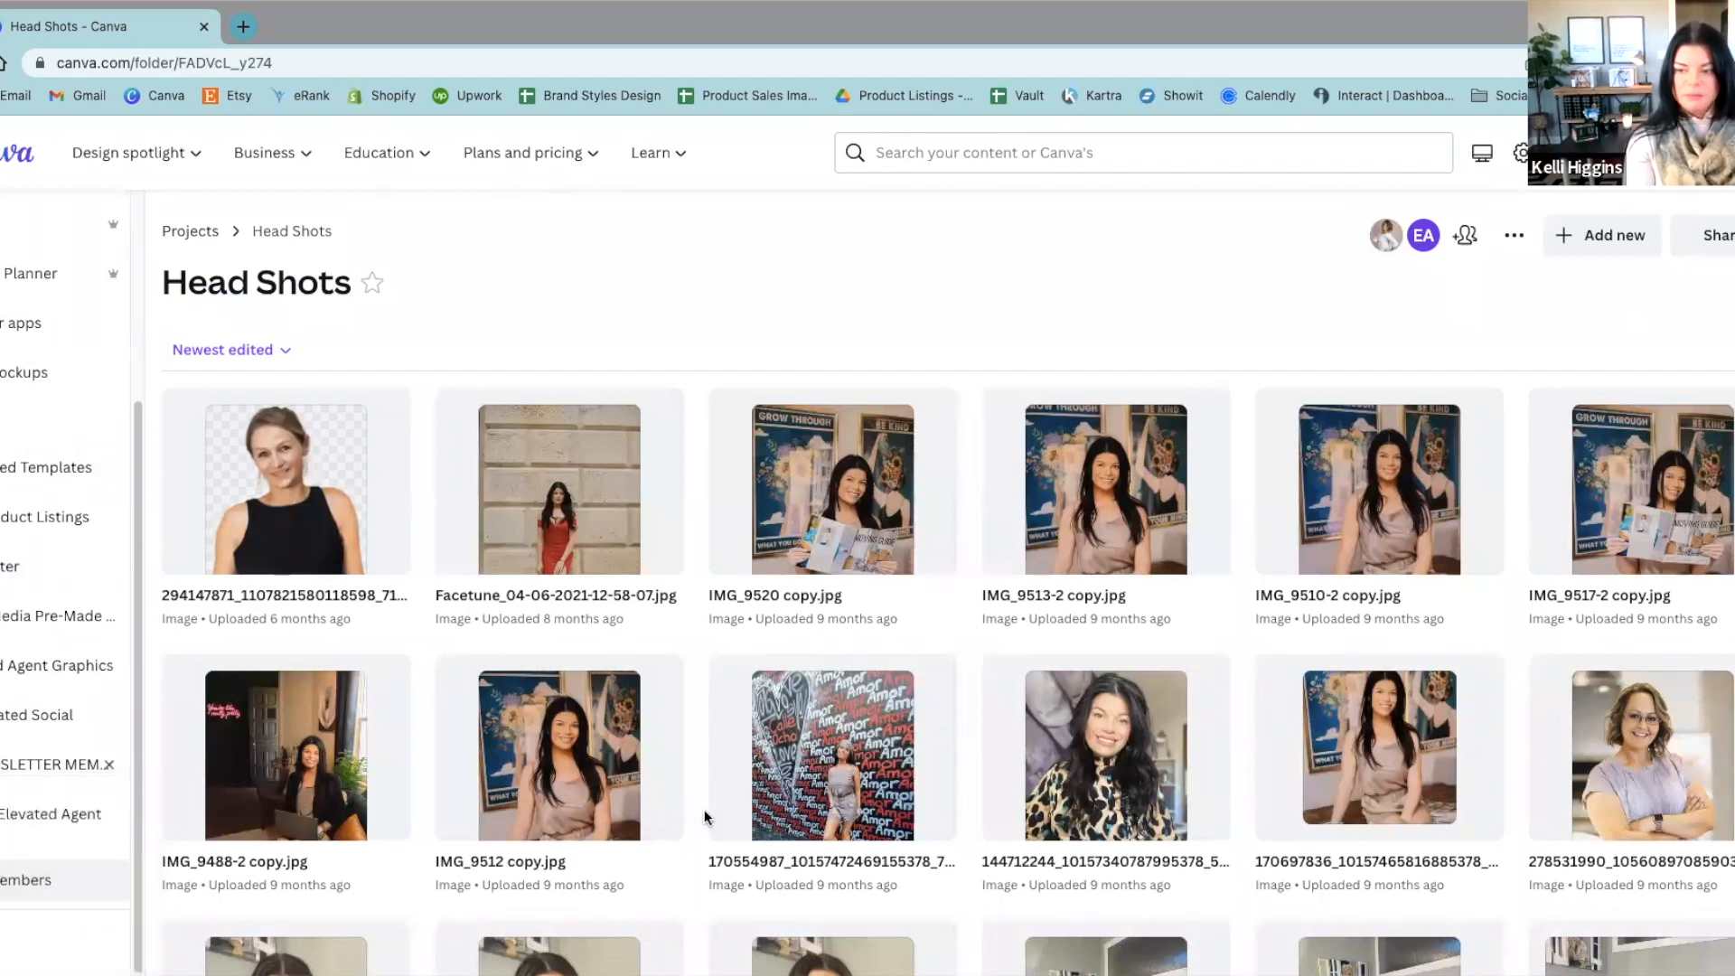
click(371, 288)
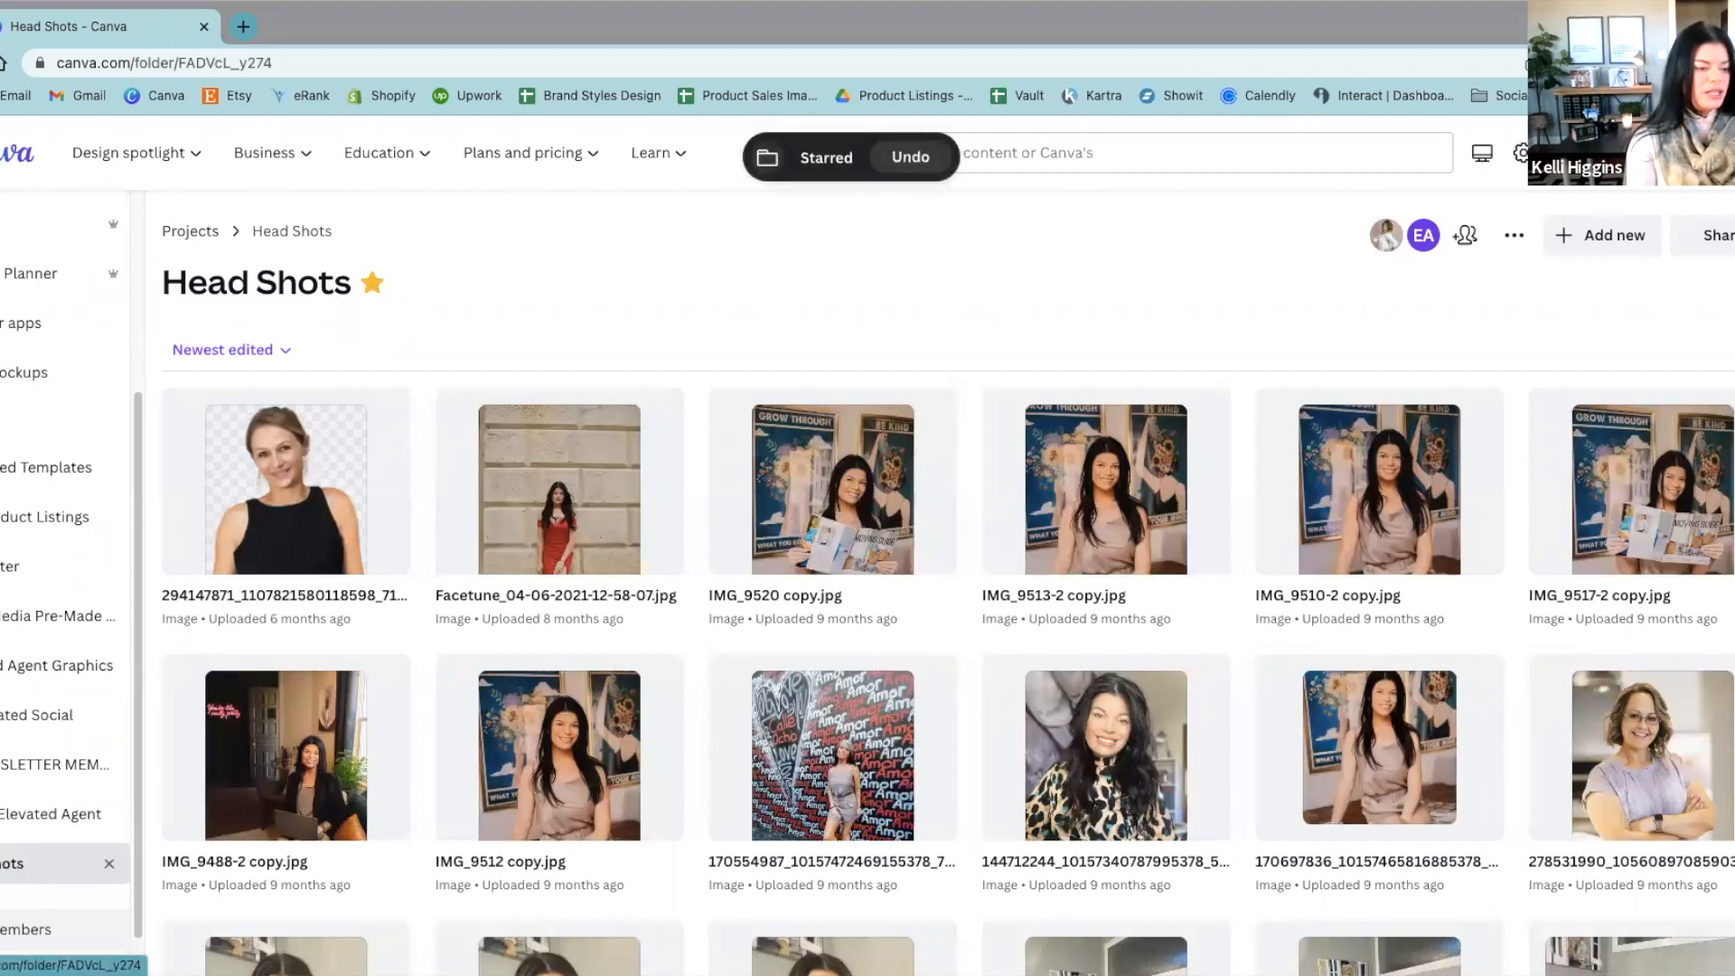
click(372, 289)
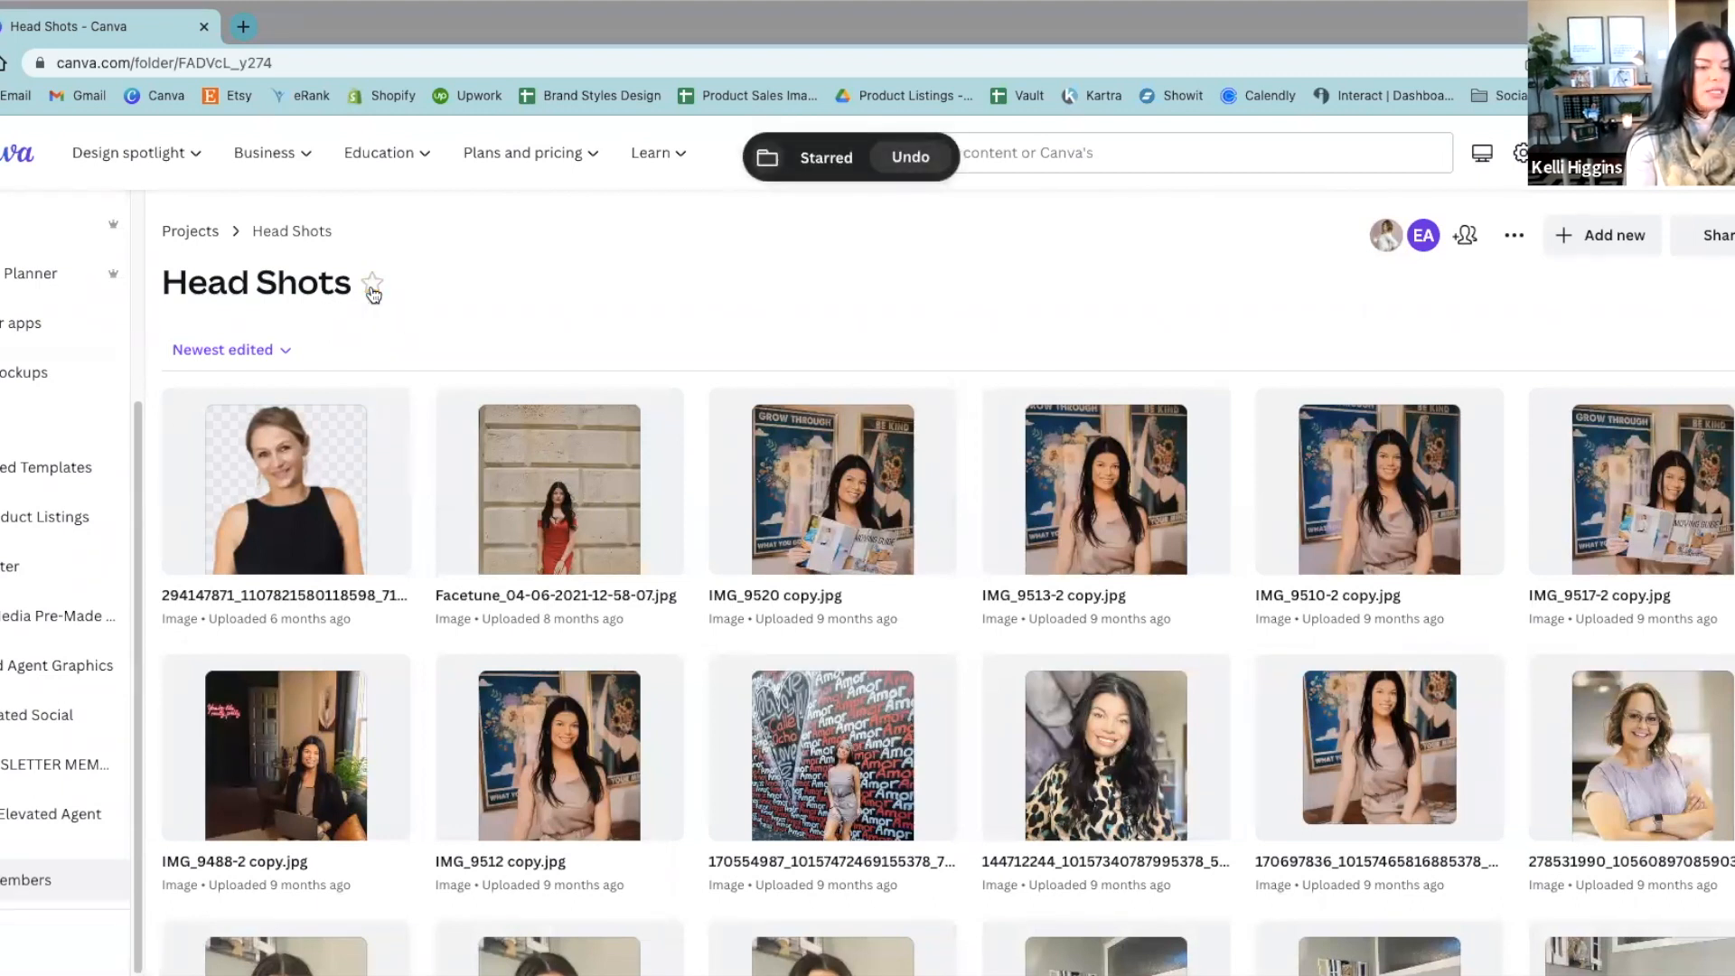
click(372, 289)
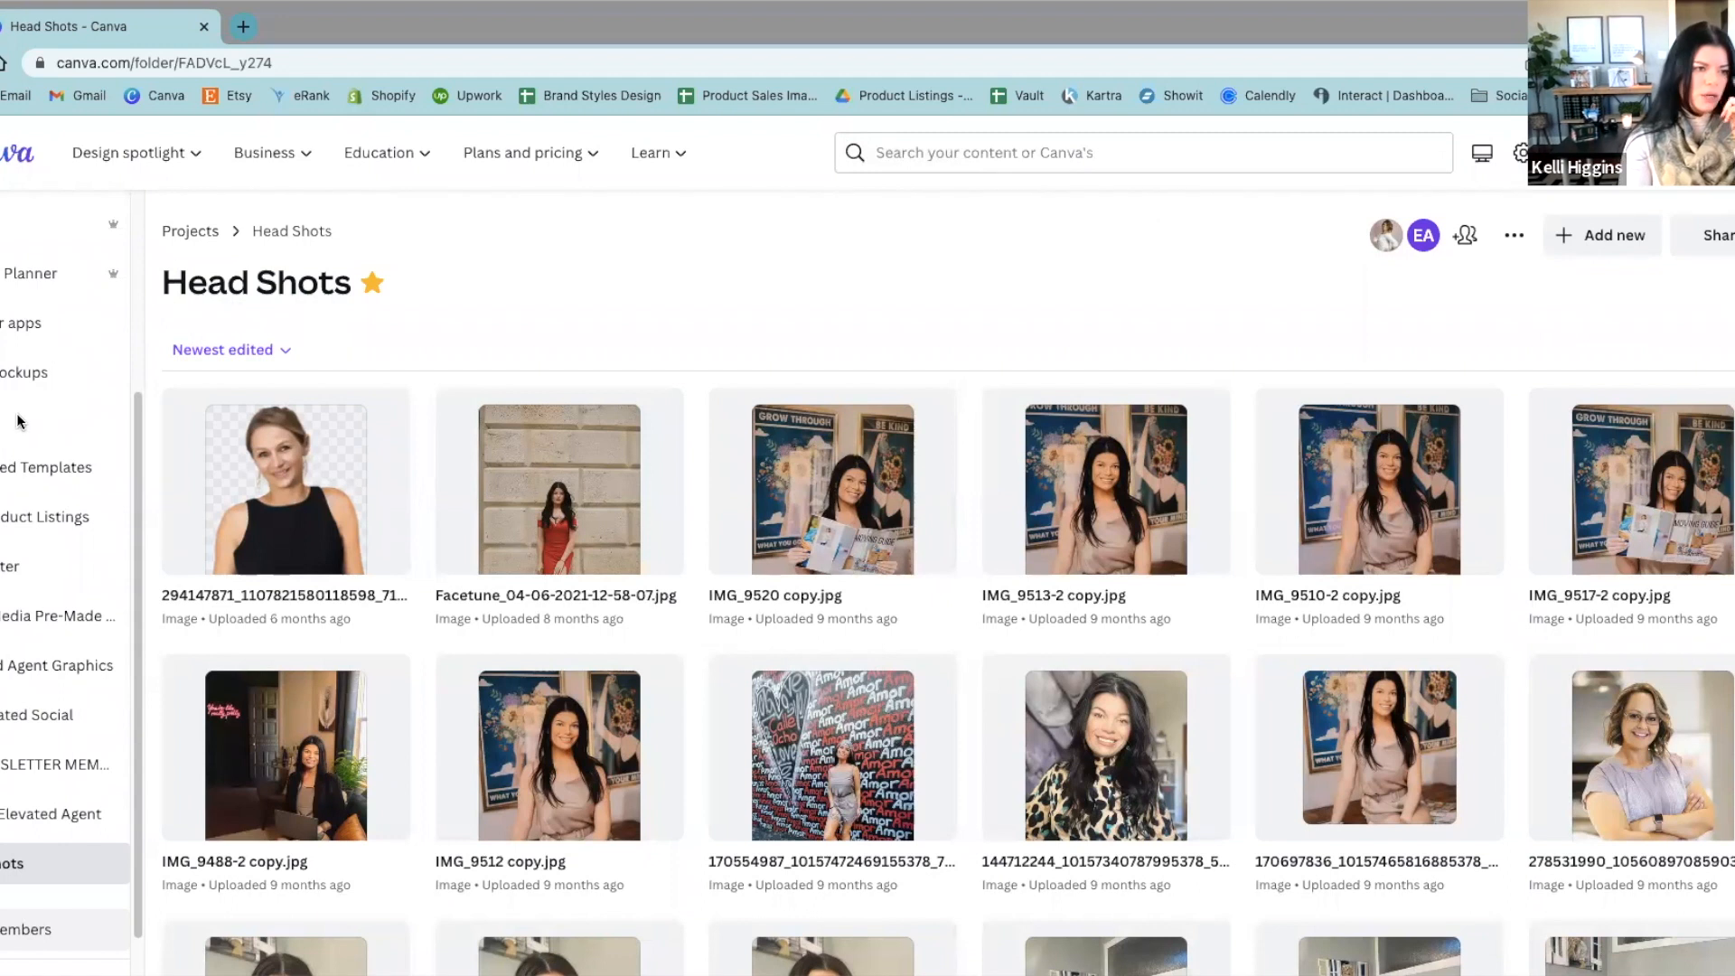
Step: Visit the home page, return to the projects and look through the designs, brand templates and images
scroll(19, 728, up, 3)
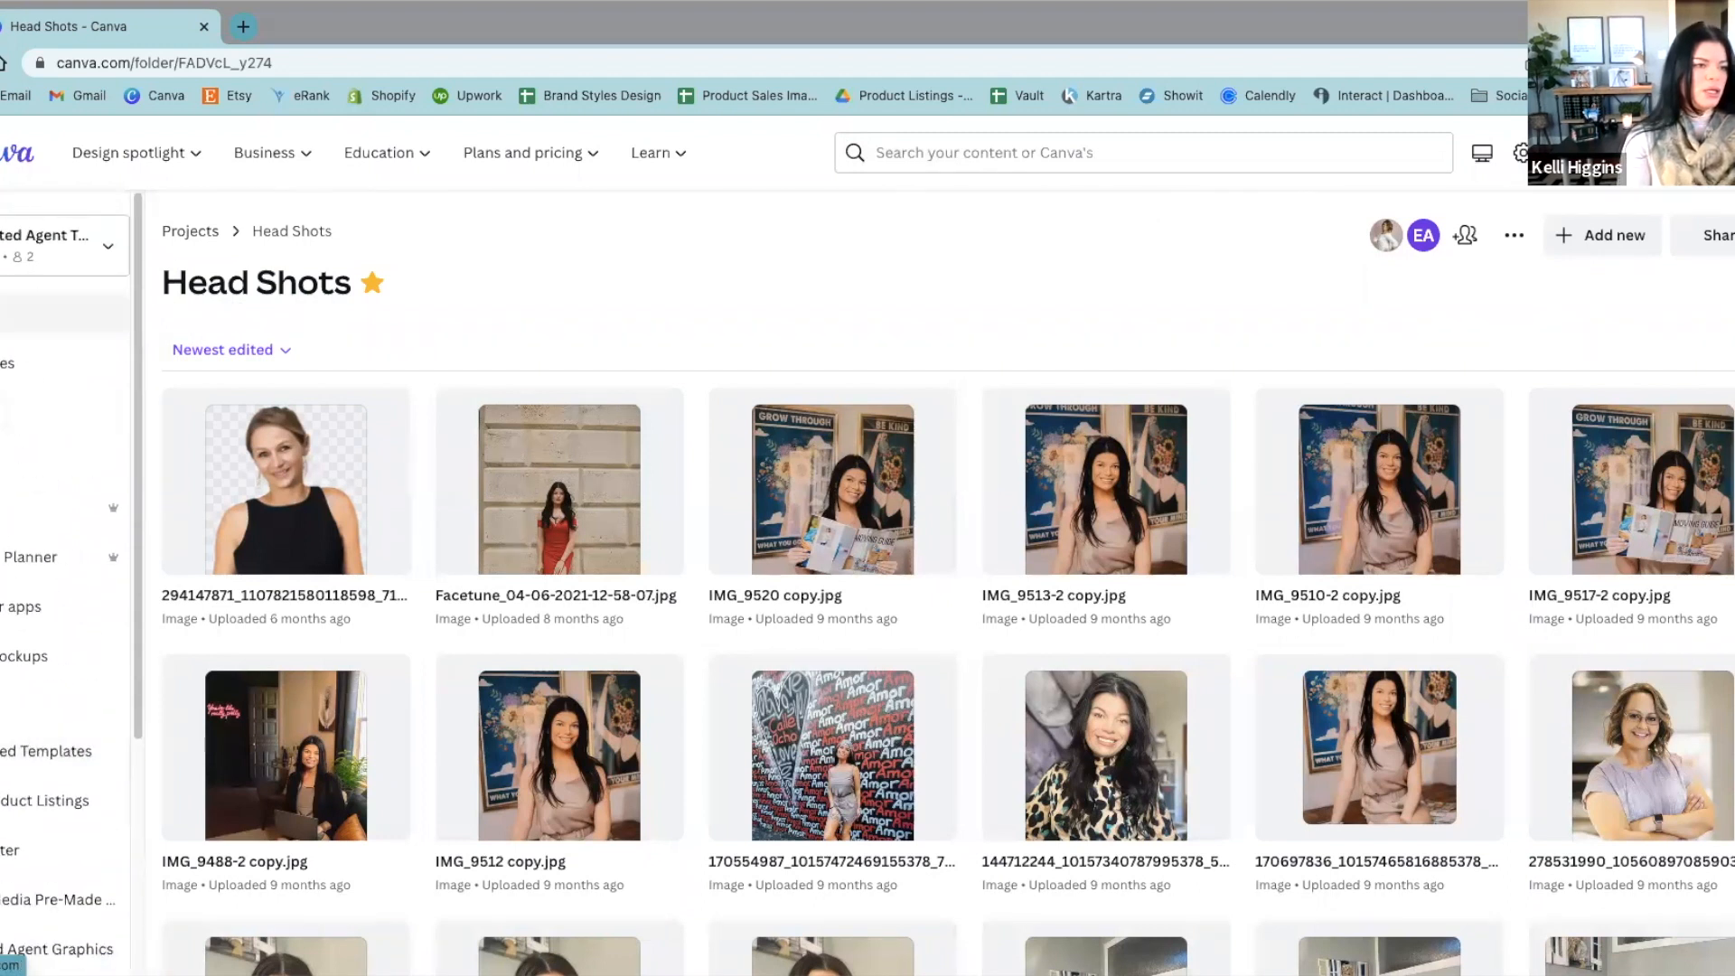
click(19, 313)
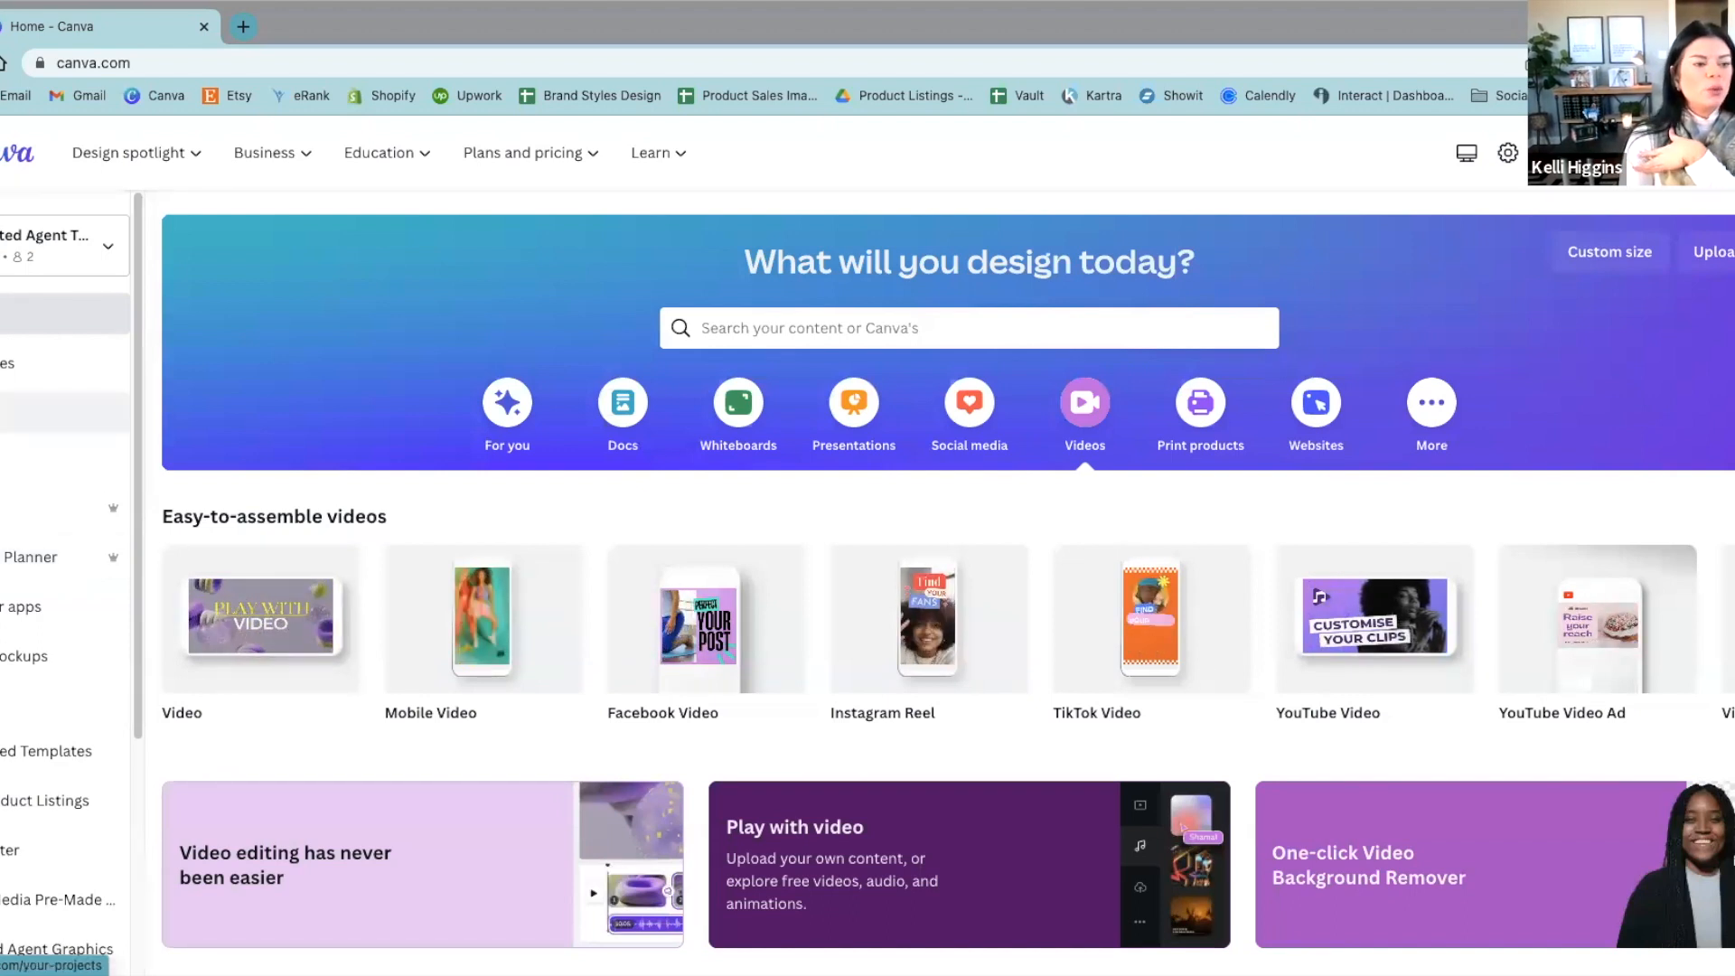
click(9, 412)
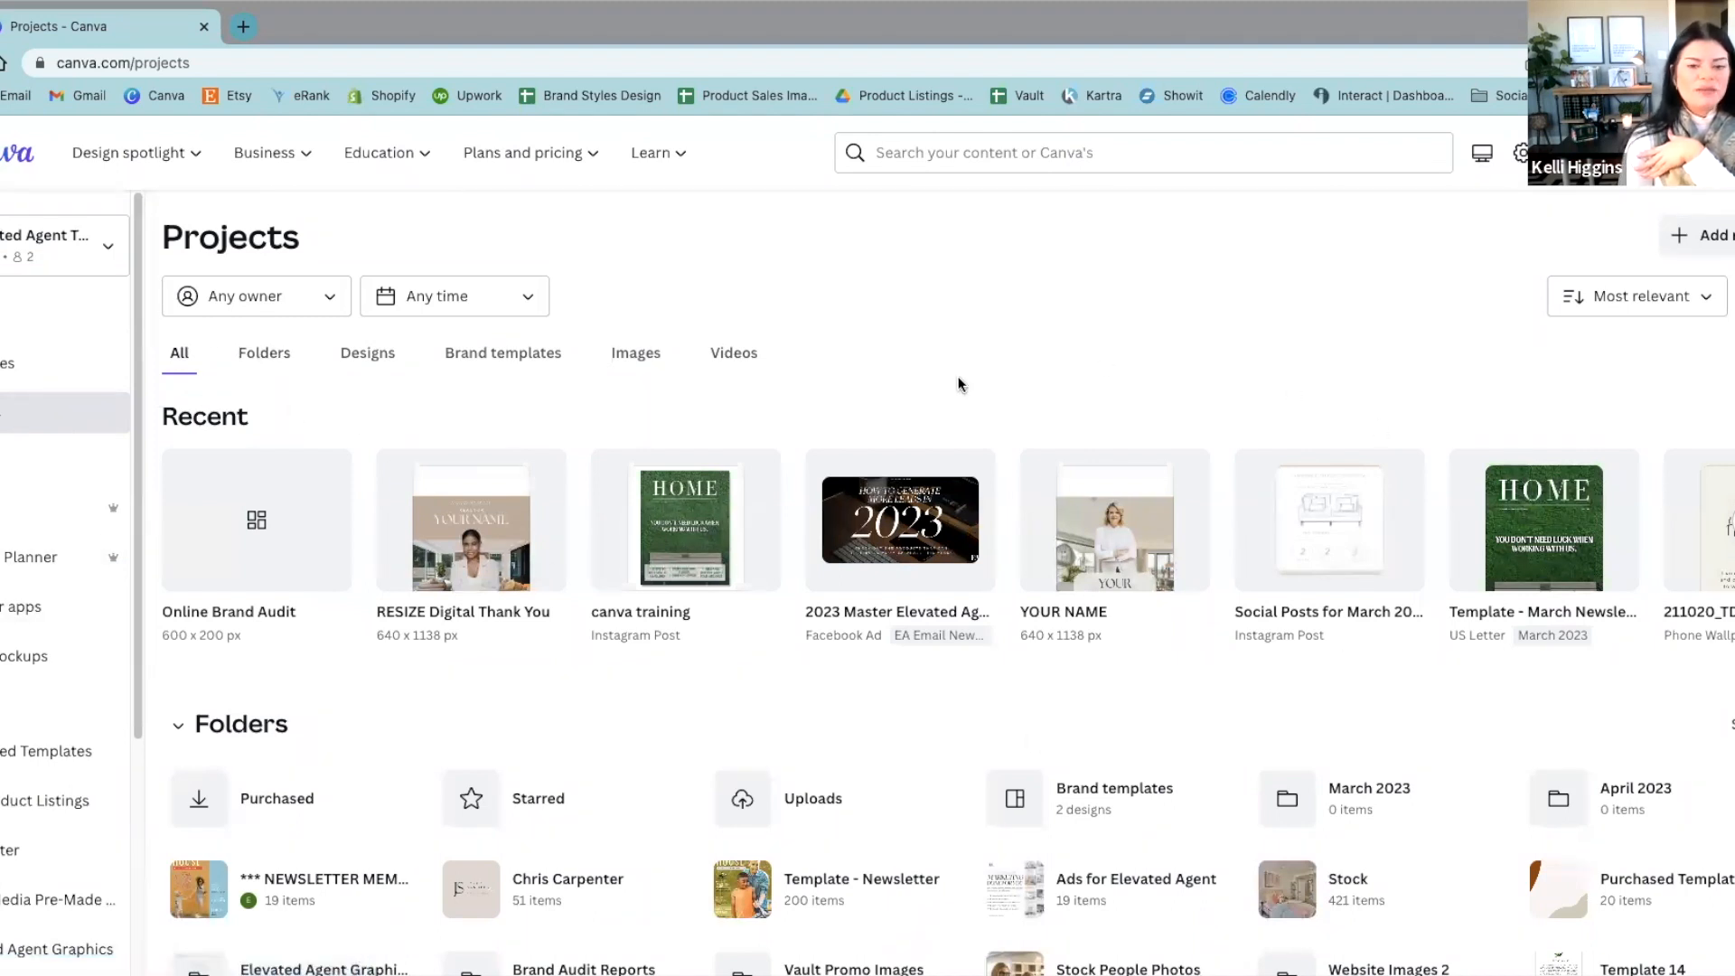
scroll(958, 375, down, 12)
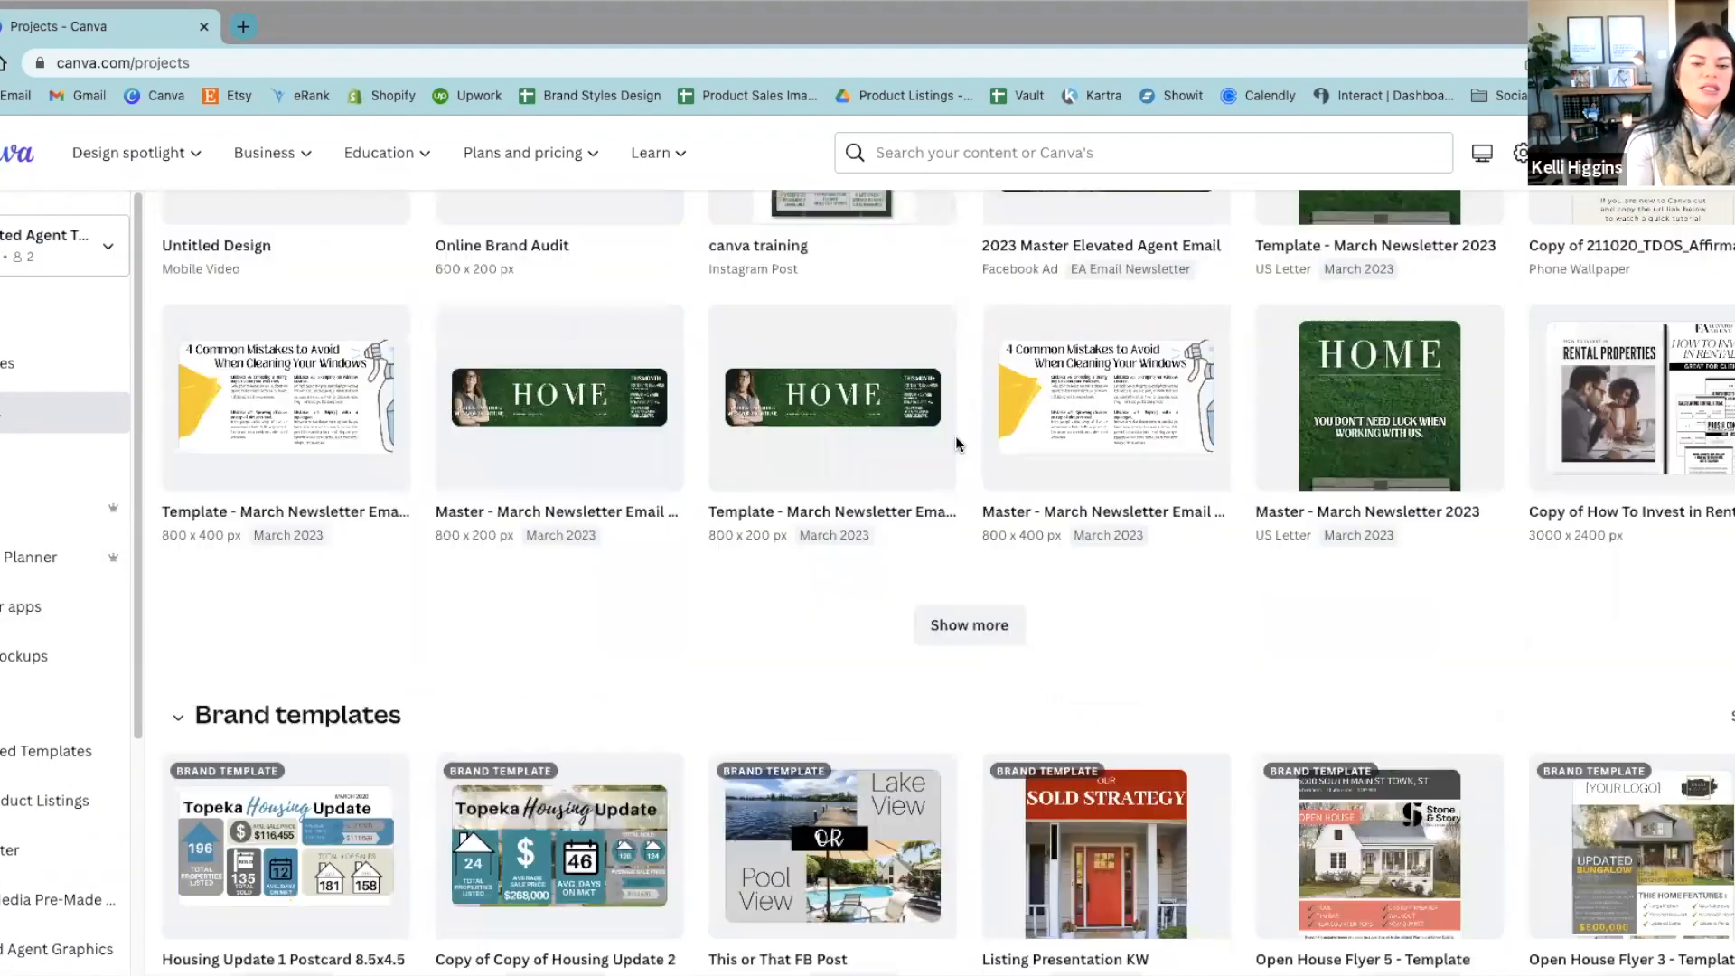
scroll(962, 569, down, 14)
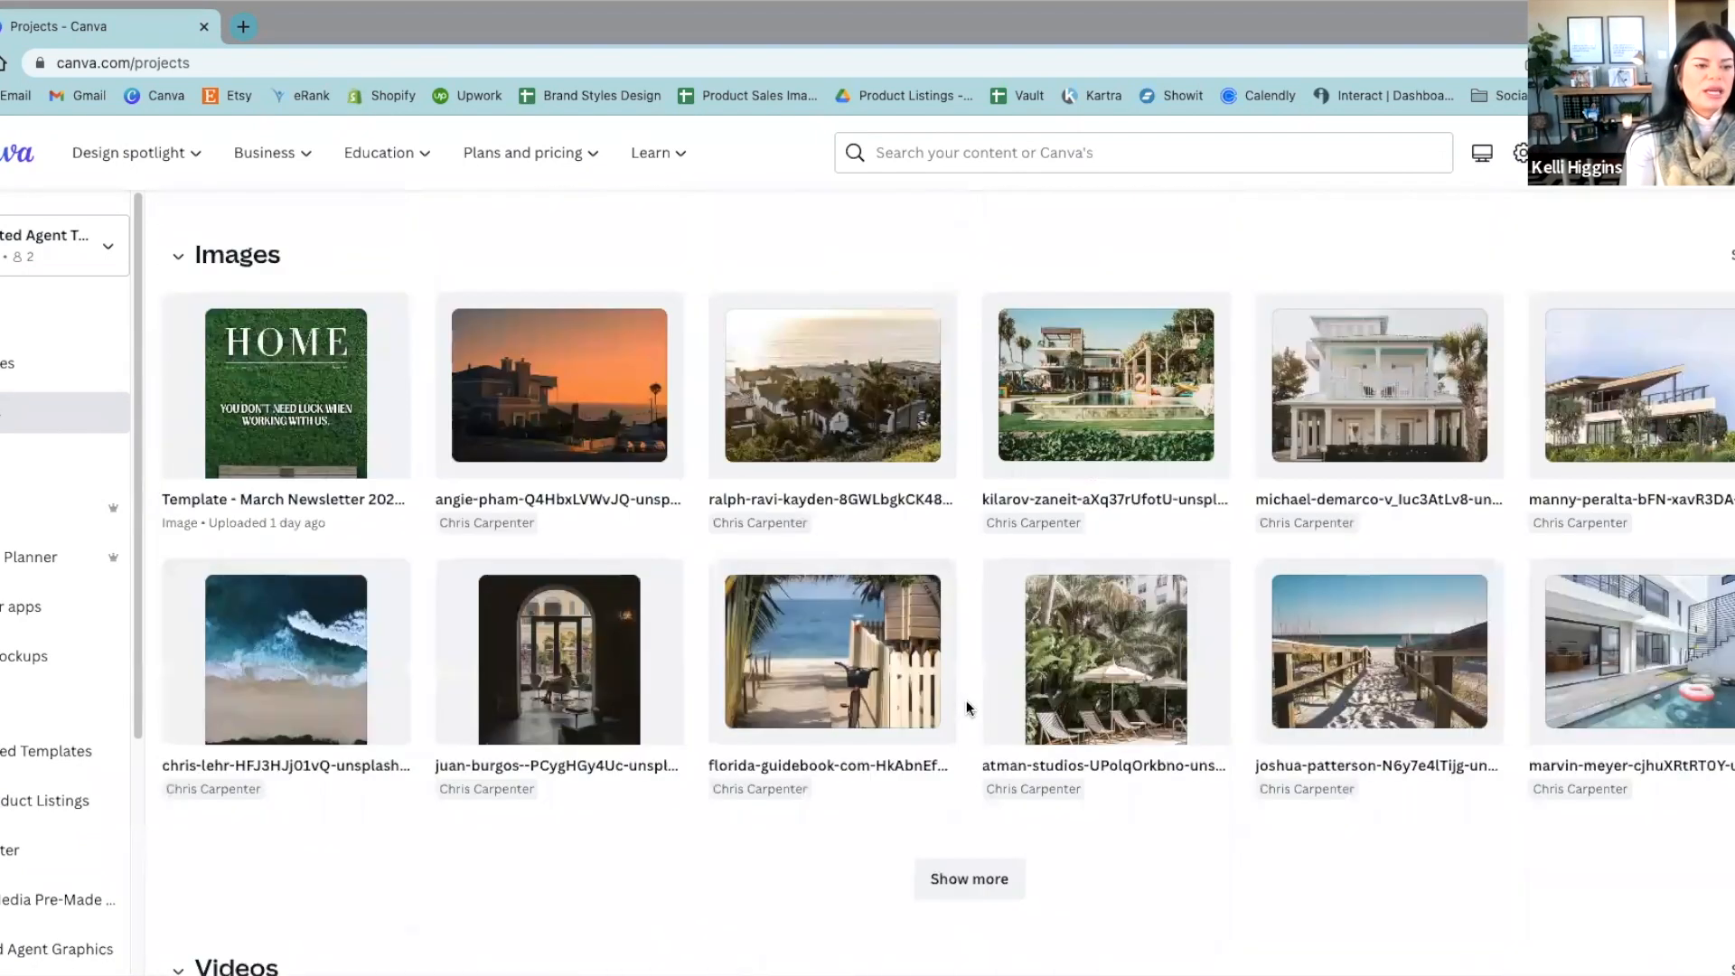
scroll(966, 706, up, 20)
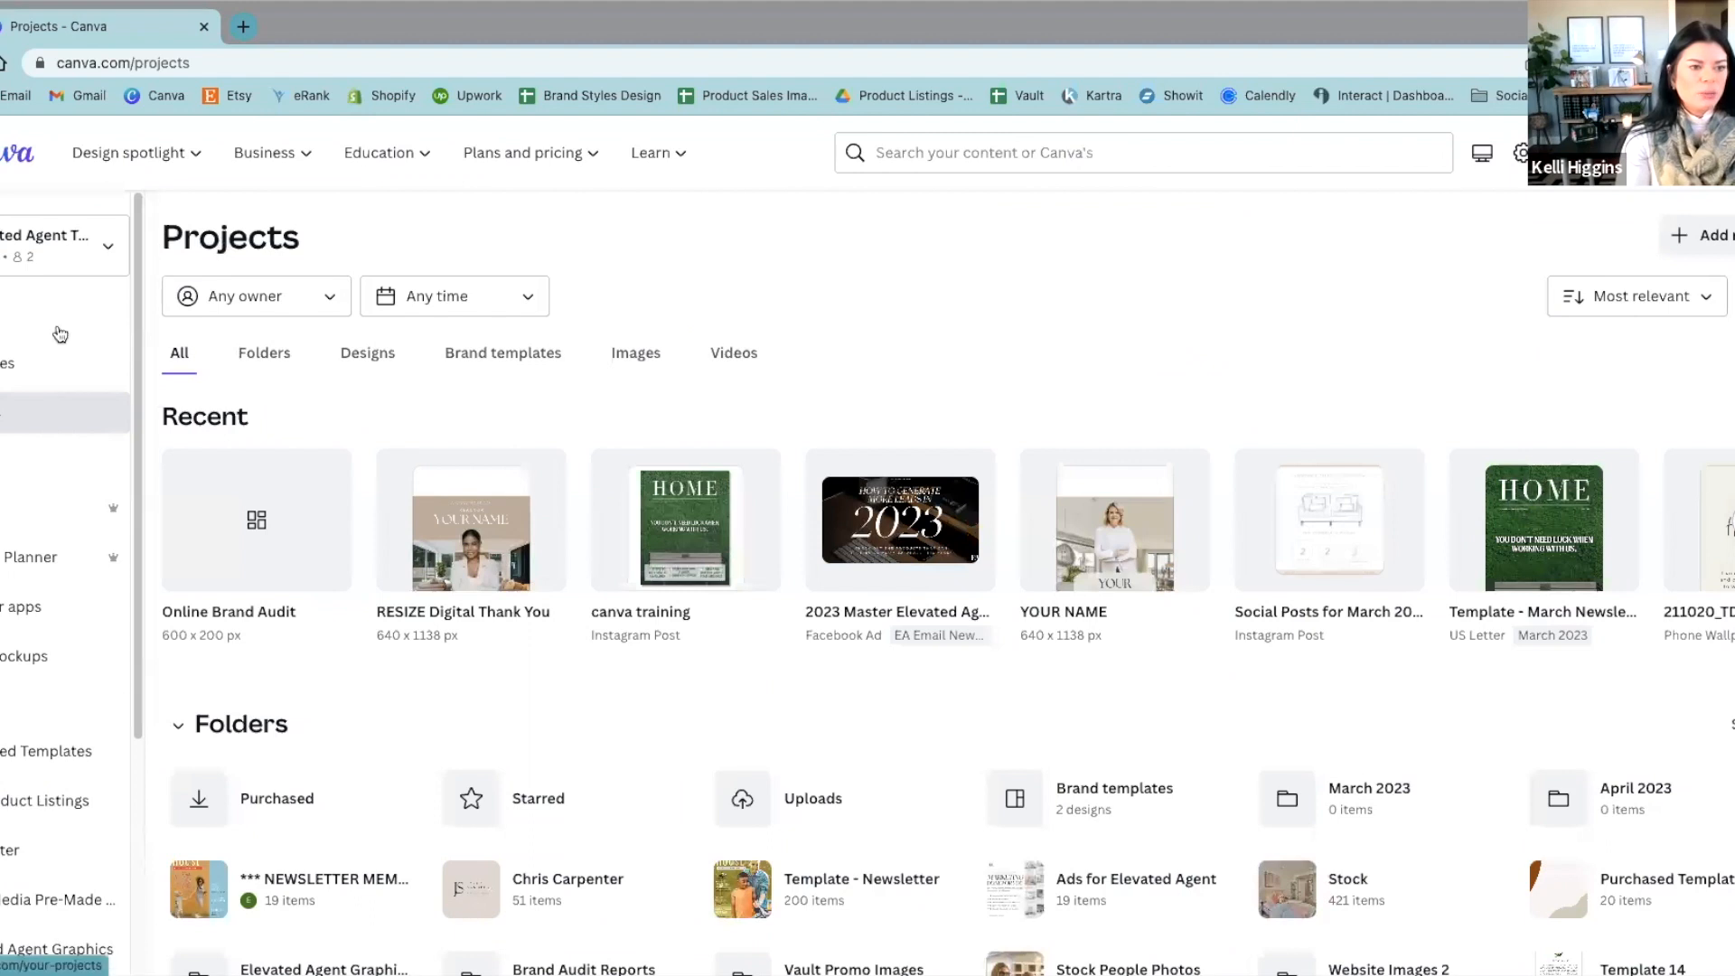
Step: Show only folders in the projects, open the March 2023 folder and try starring it
click(274, 360)
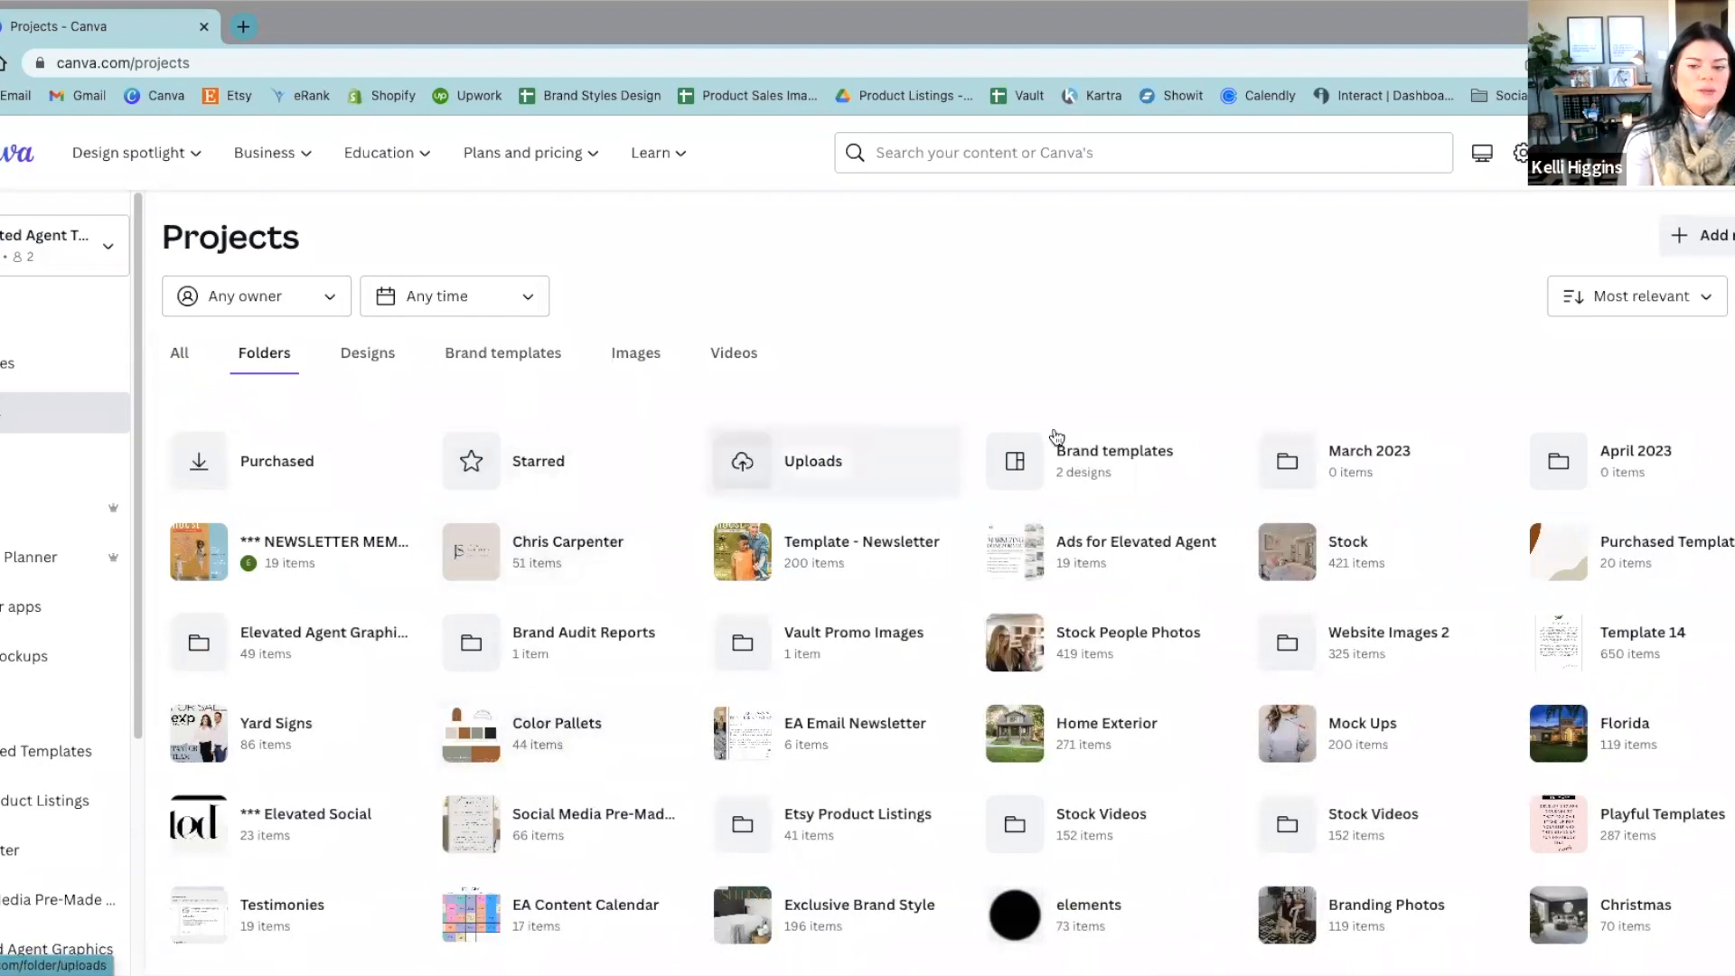
click(1375, 461)
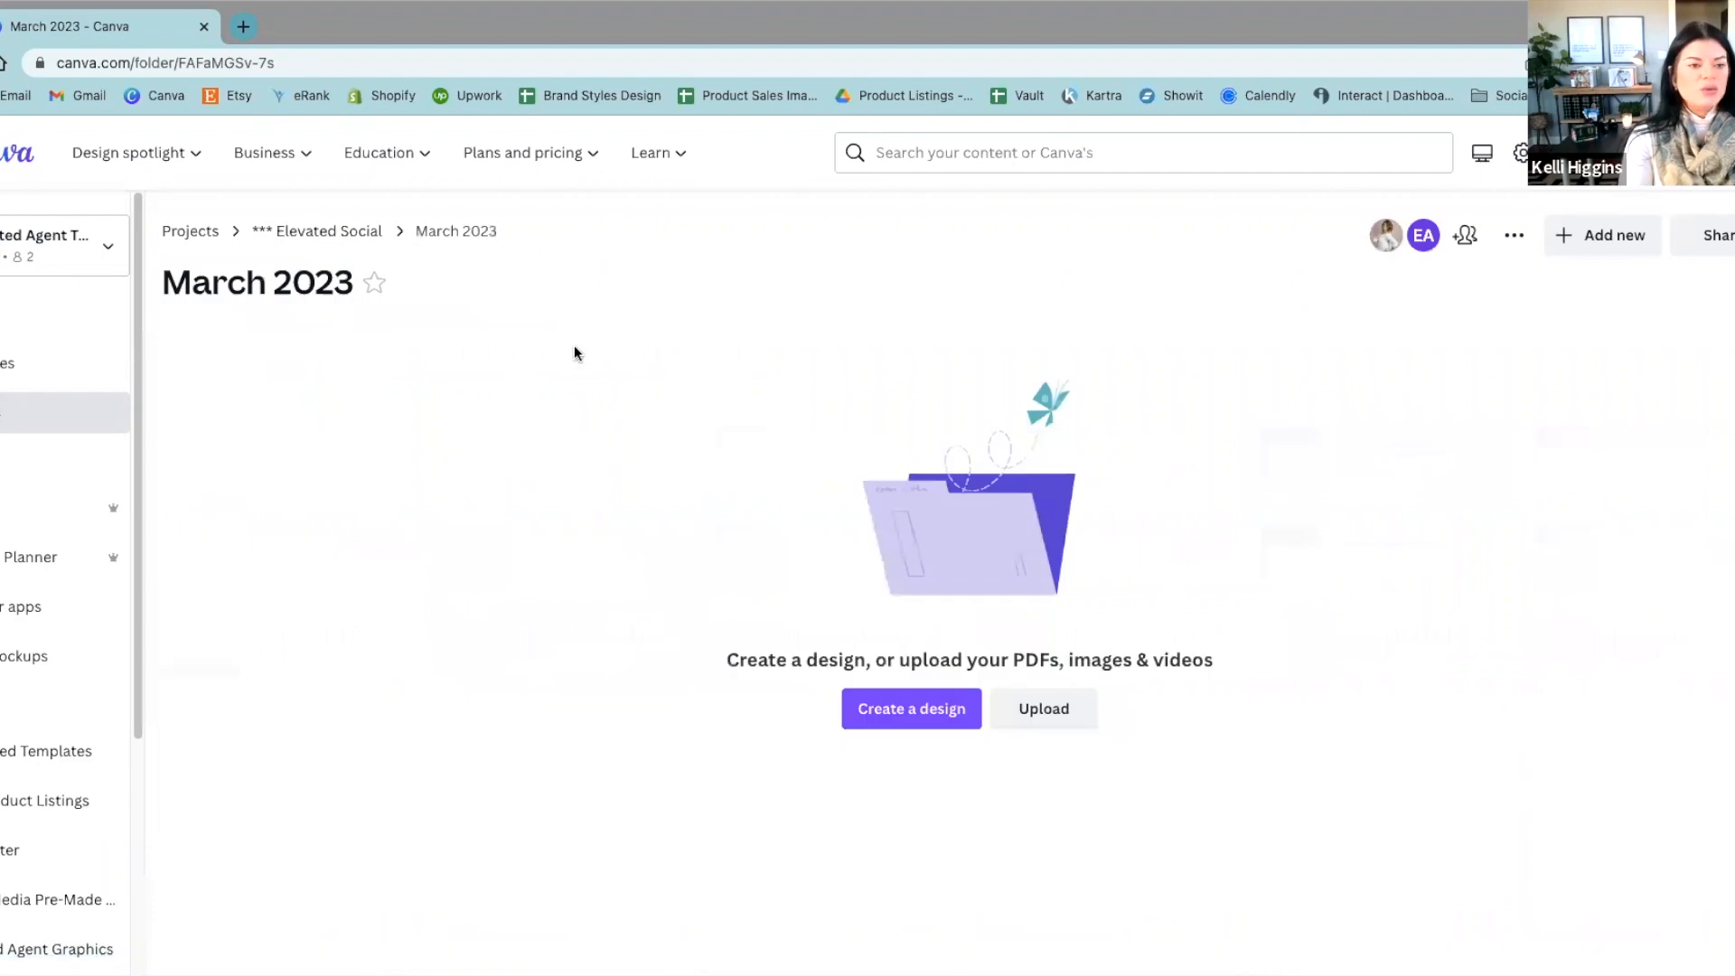
click(372, 286)
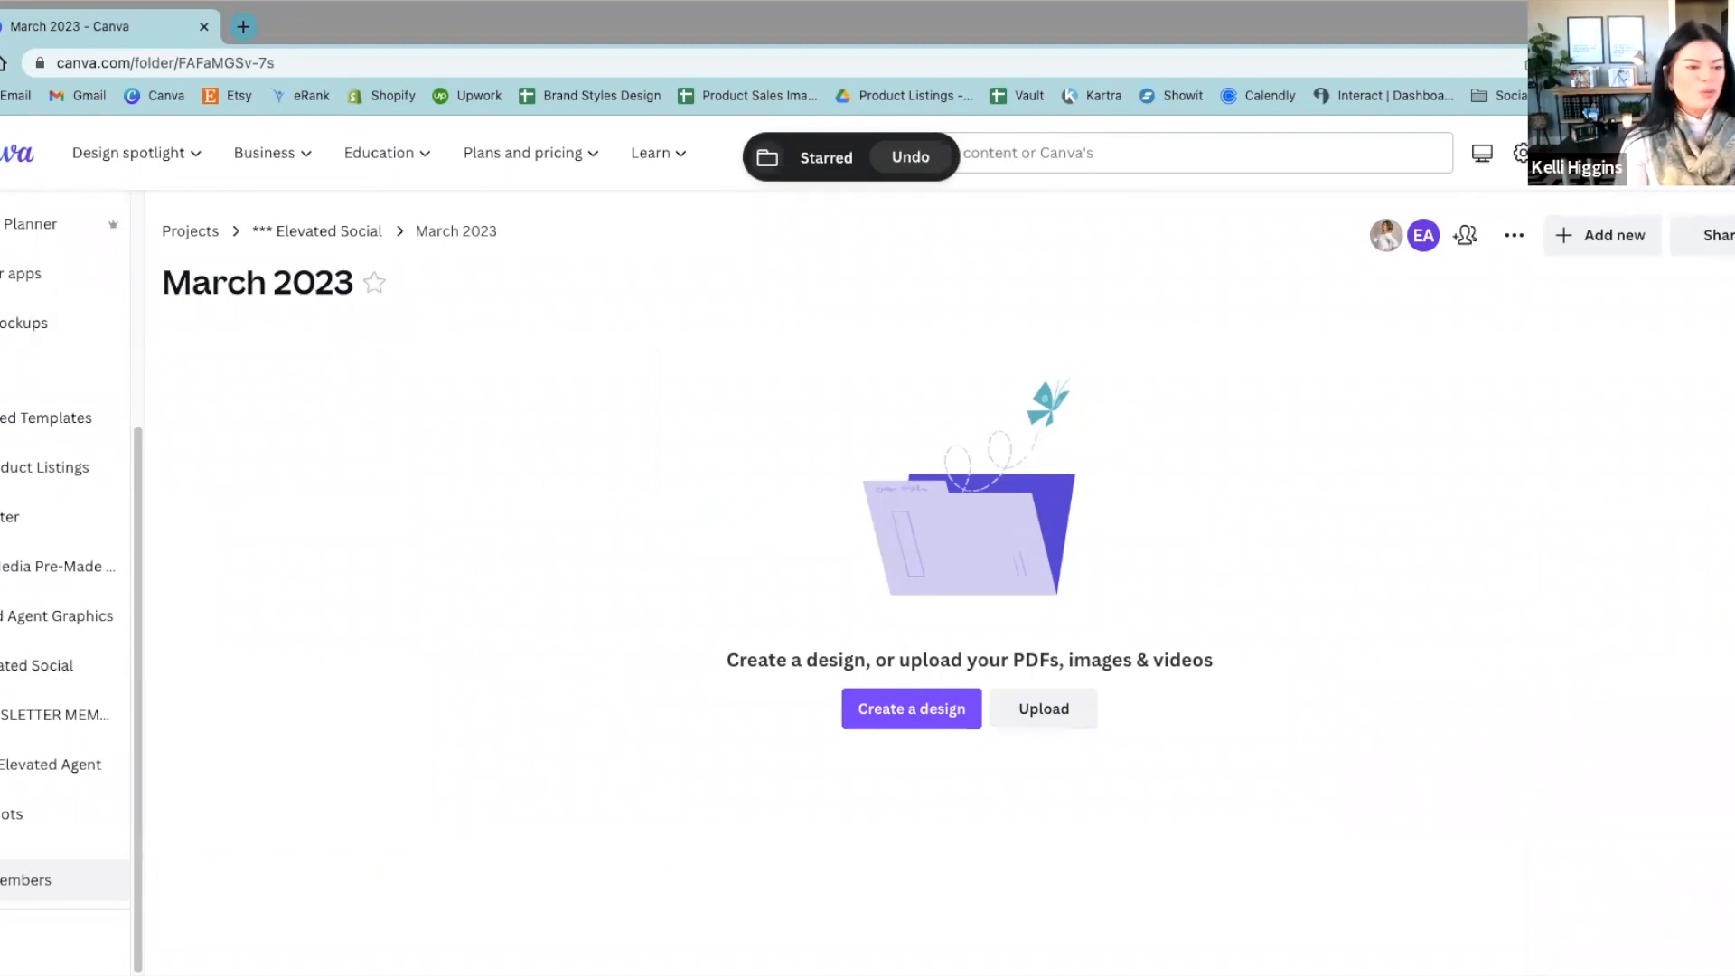
Step: Return to all projects and examine the folders, designs, brand templates, images and videos sections
scroll(21, 412, up, 4)
click(21, 411)
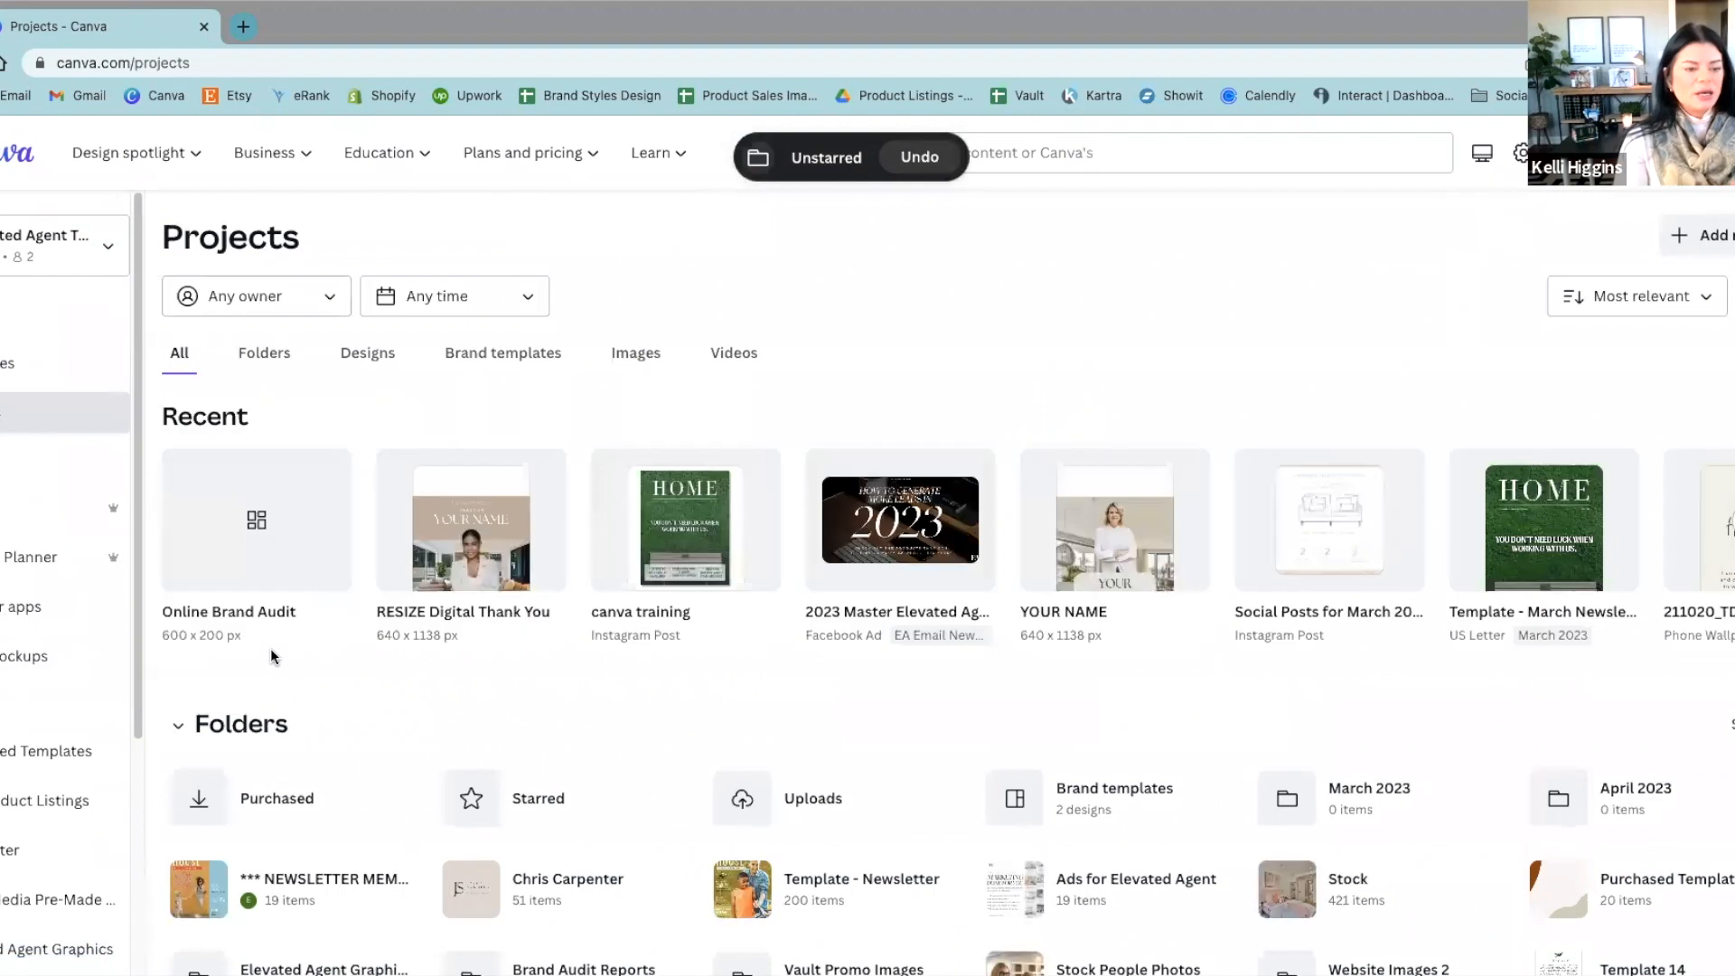
scroll(269, 648, down, 5)
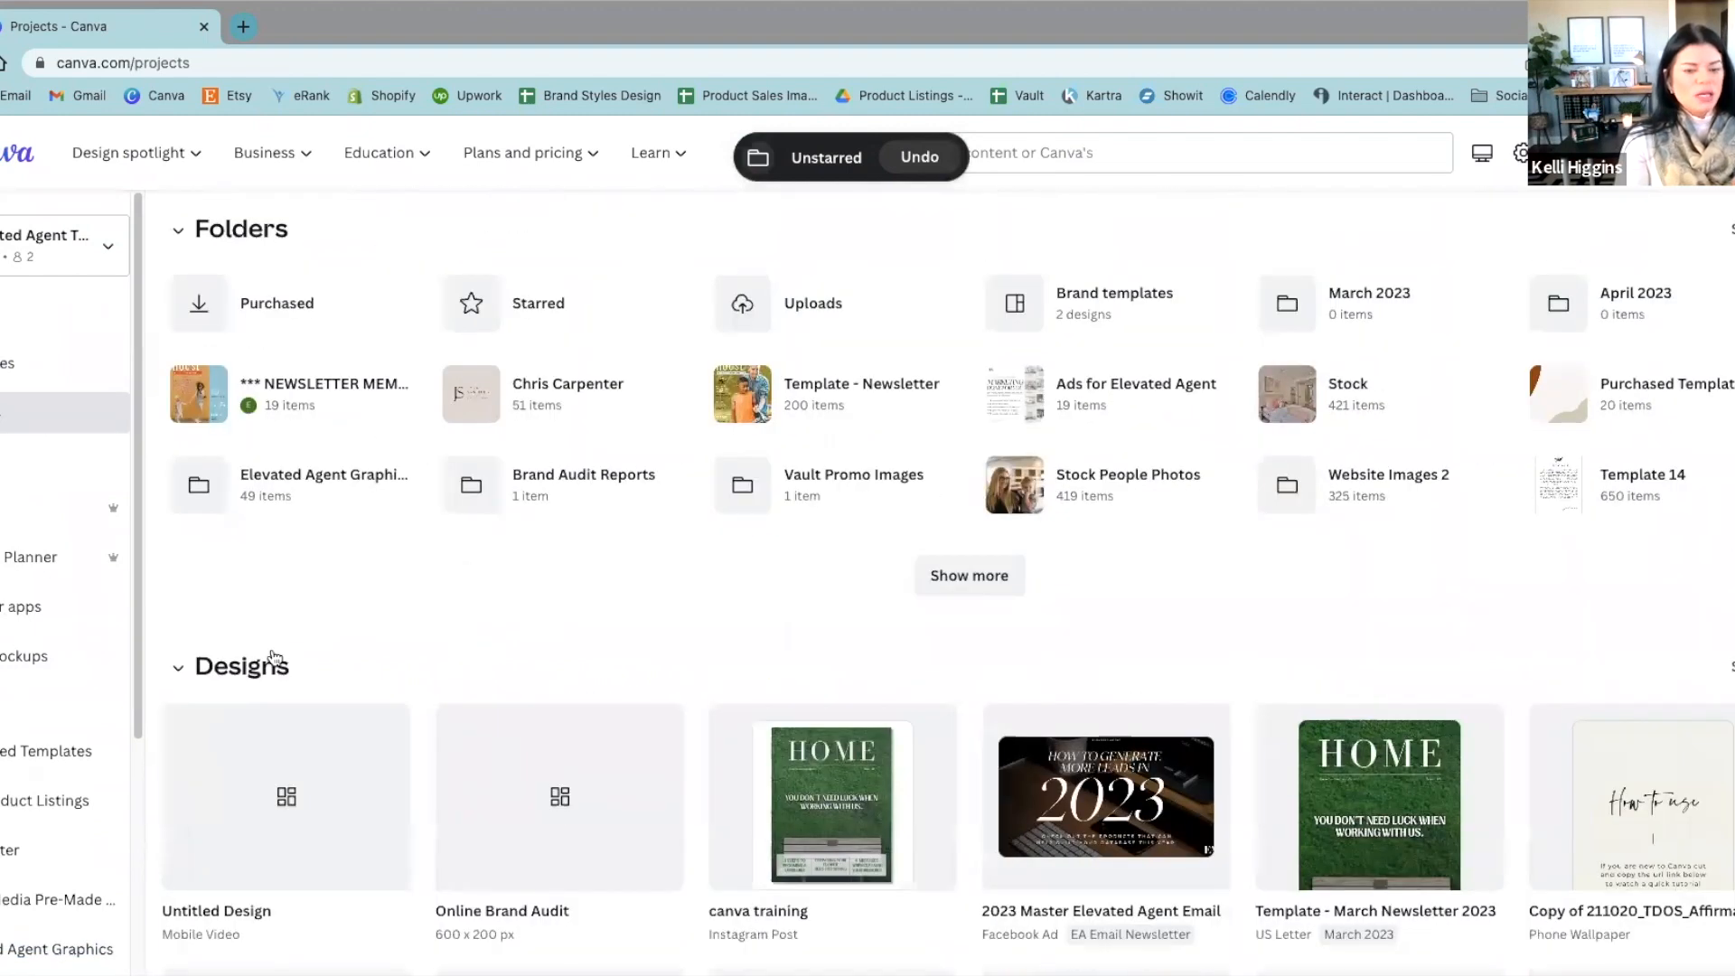
scroll(244, 723, down, 4)
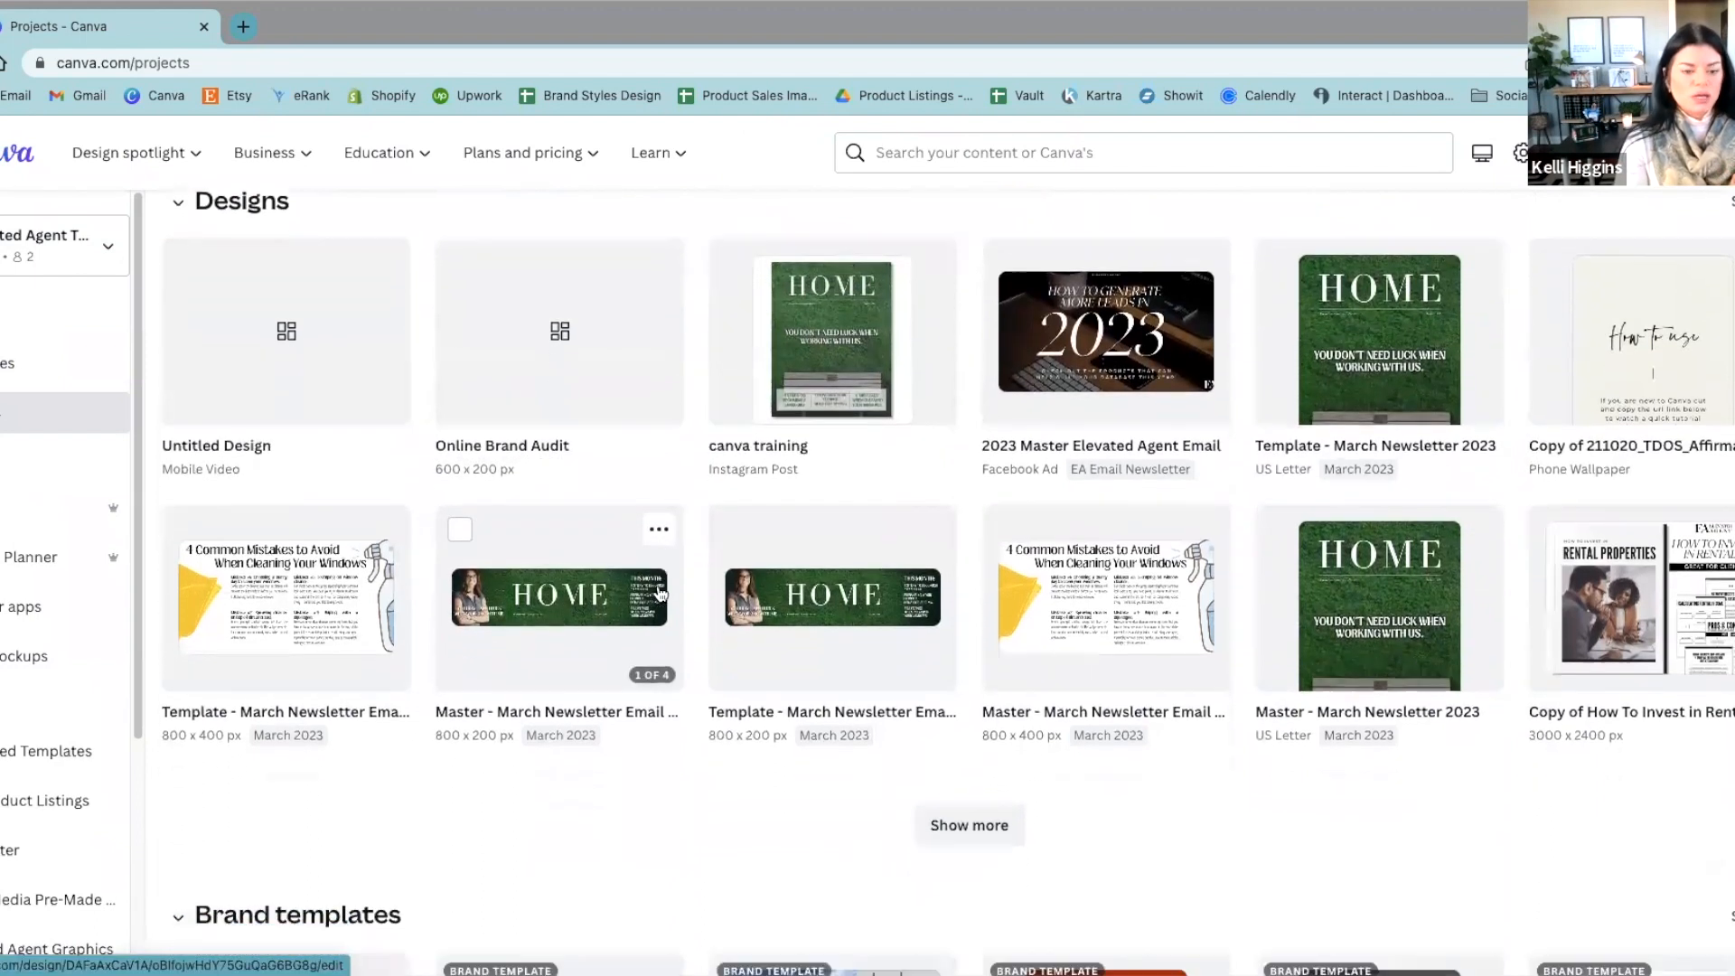
scroll(659, 592, down, 5)
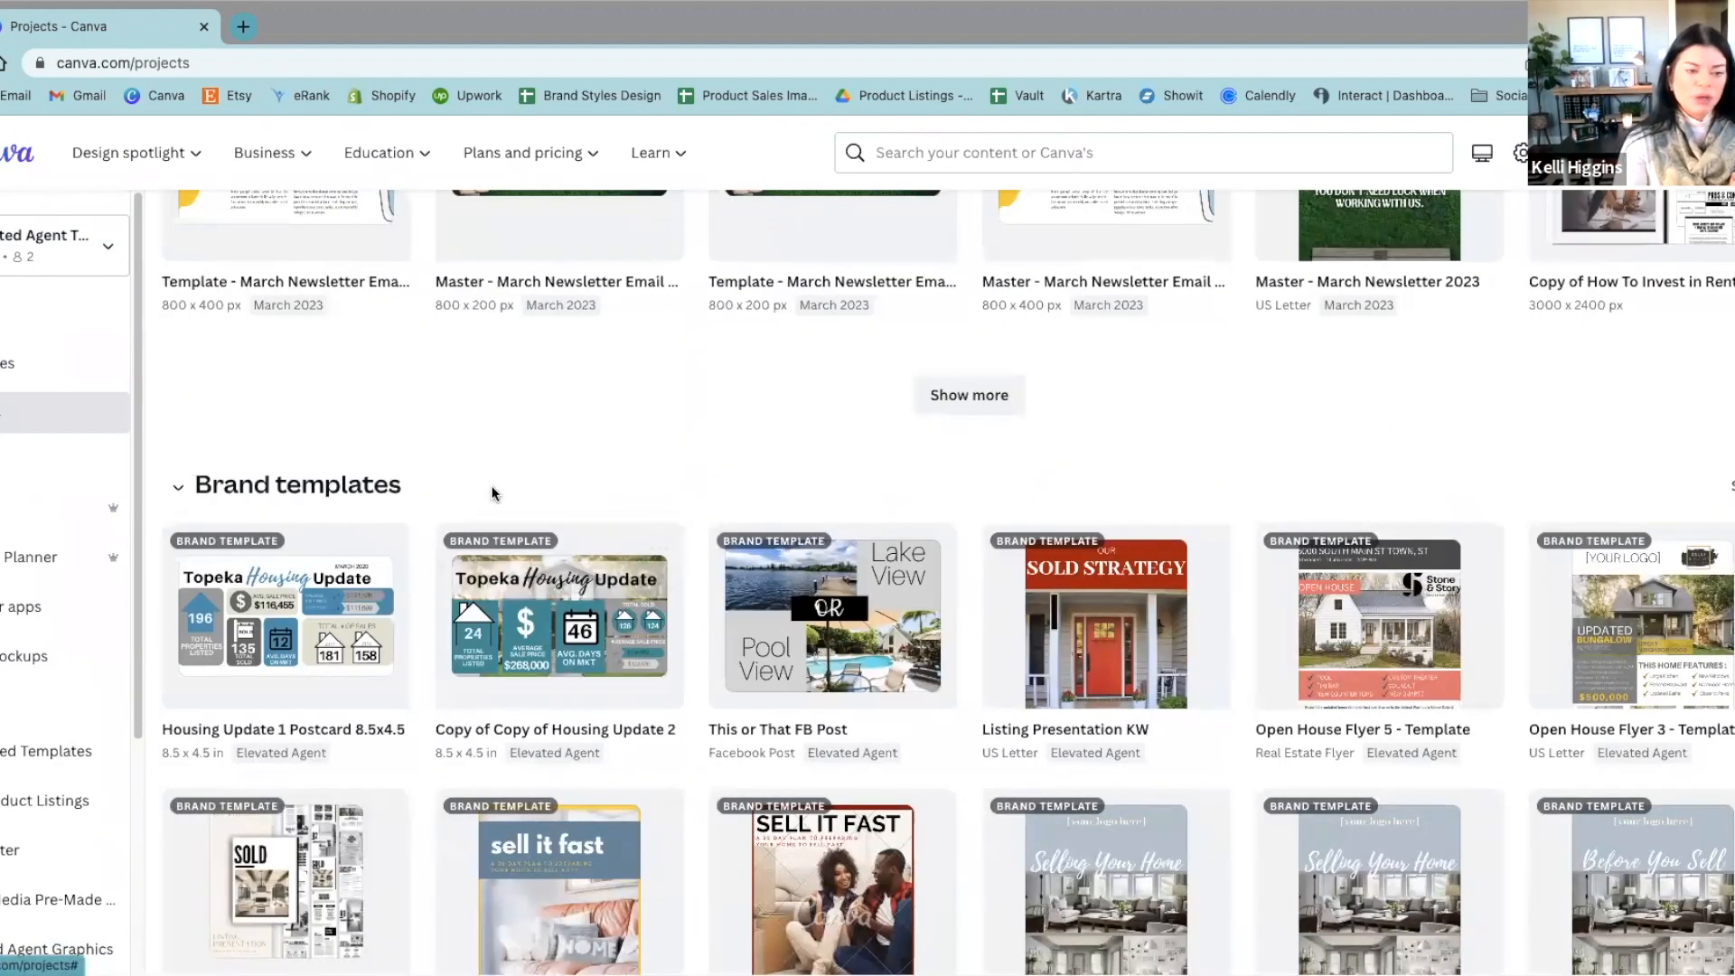
scroll(491, 500, down, 6)
scroll(491, 500, down, 2)
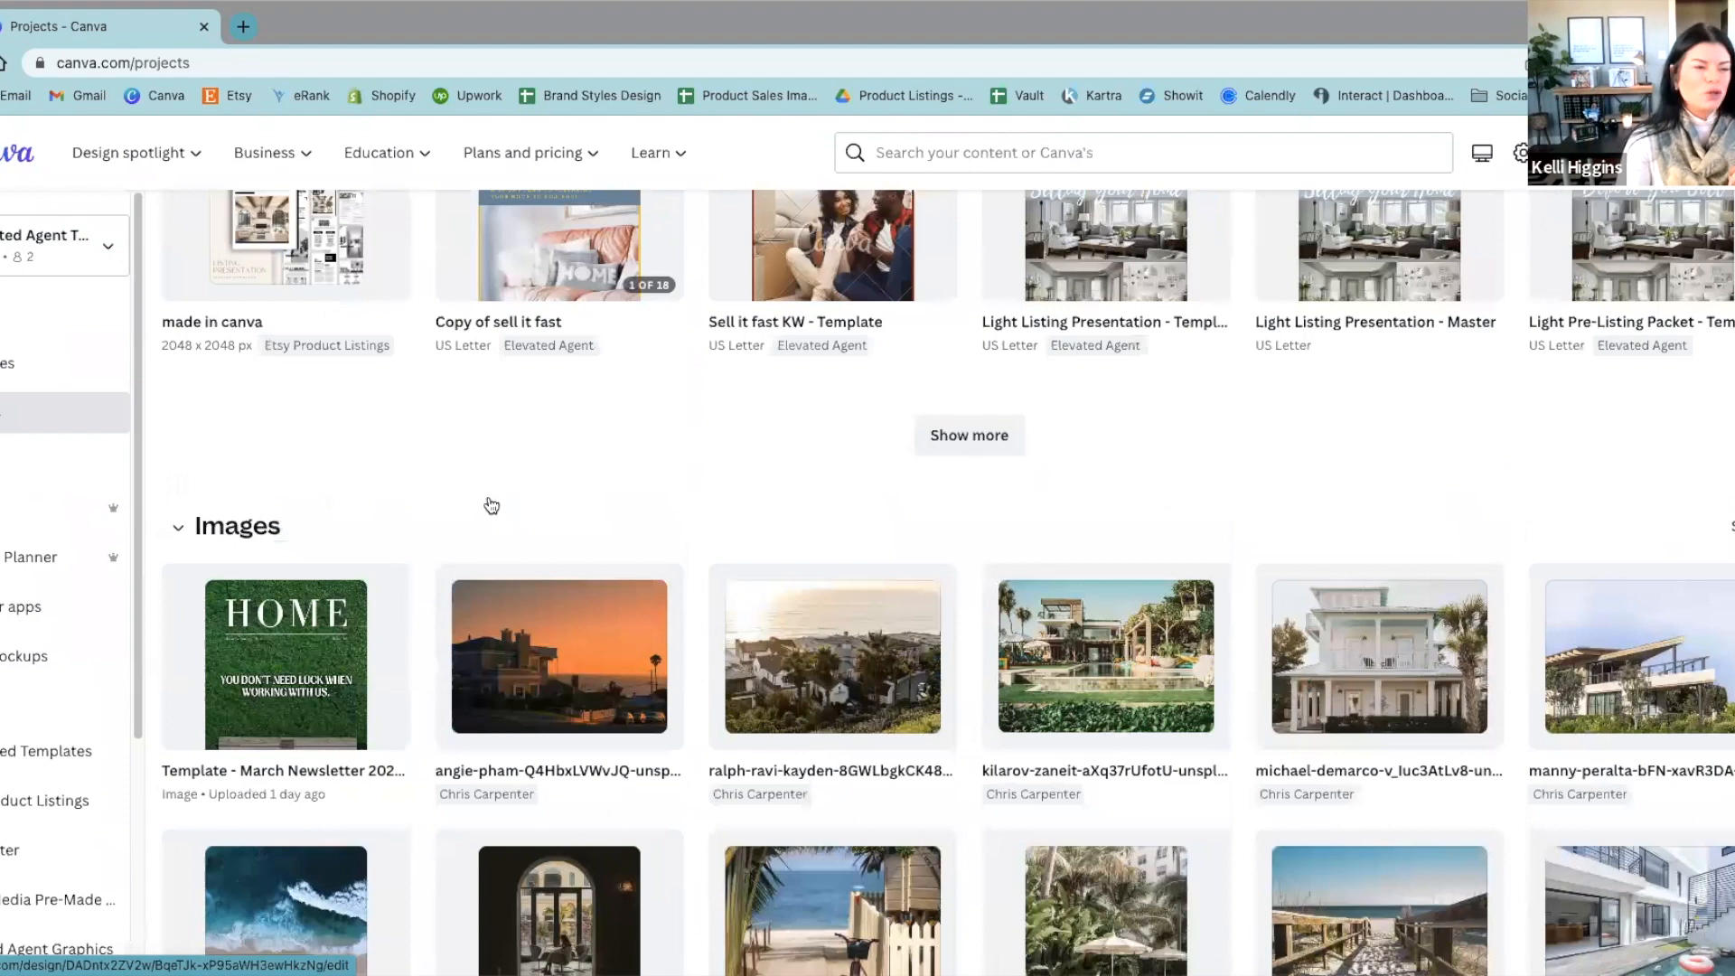
scroll(489, 507, down, 9)
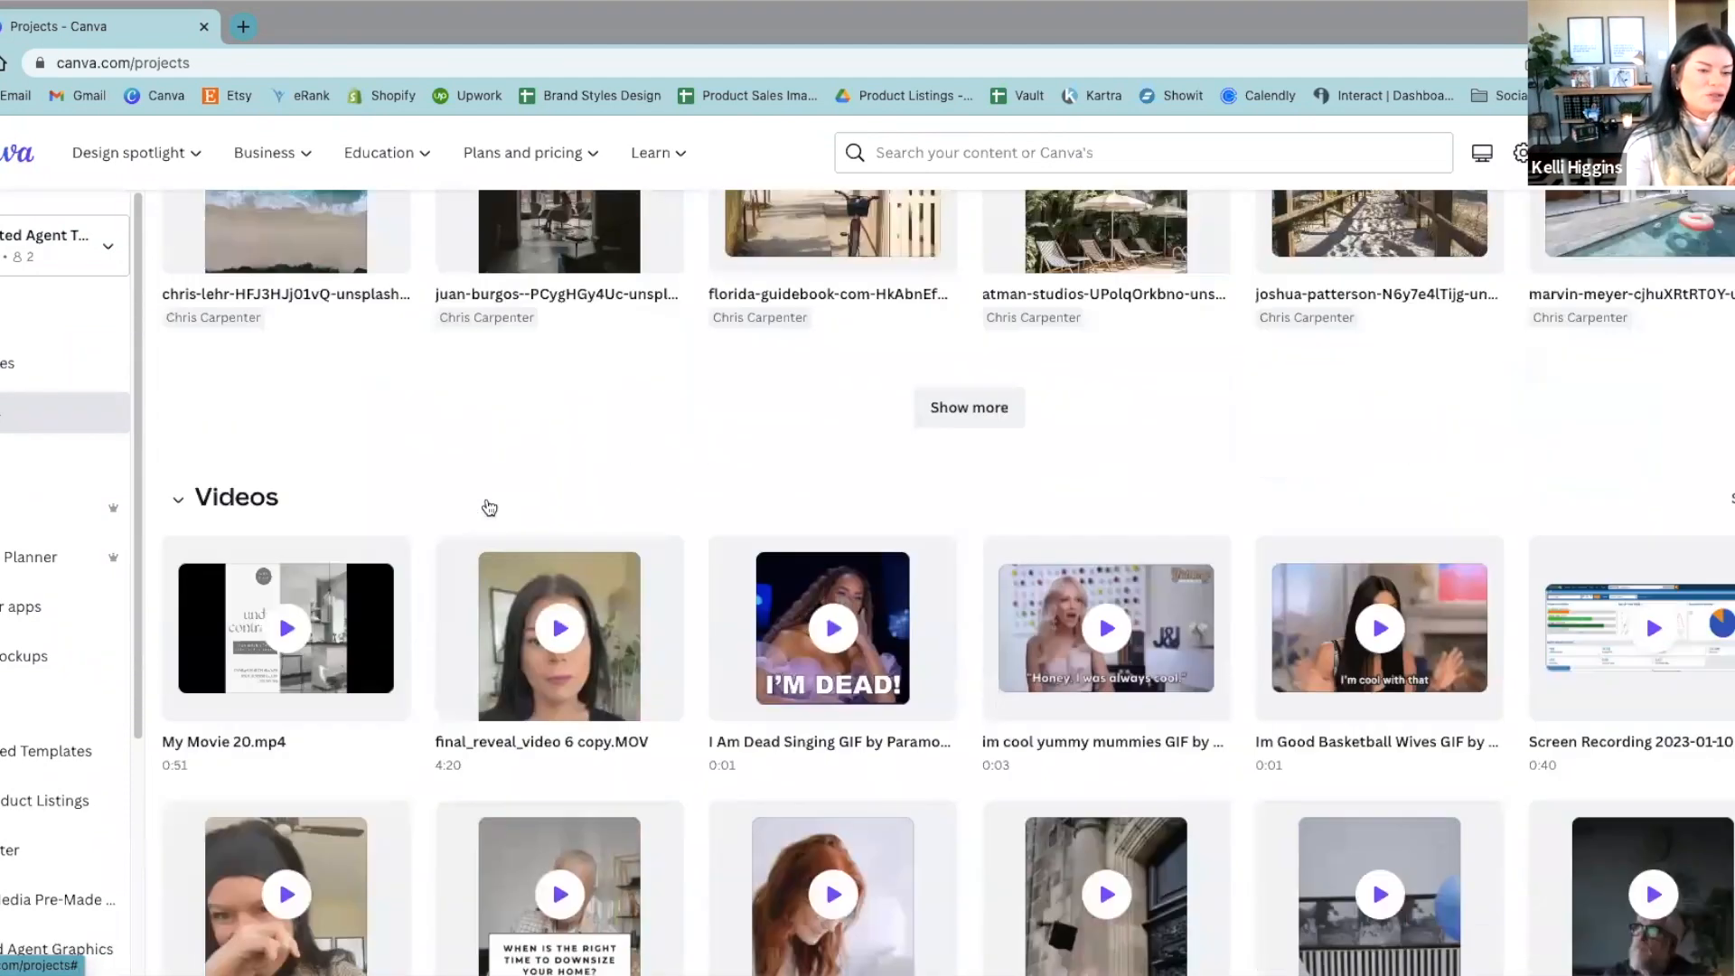
scroll(489, 507, down, 15)
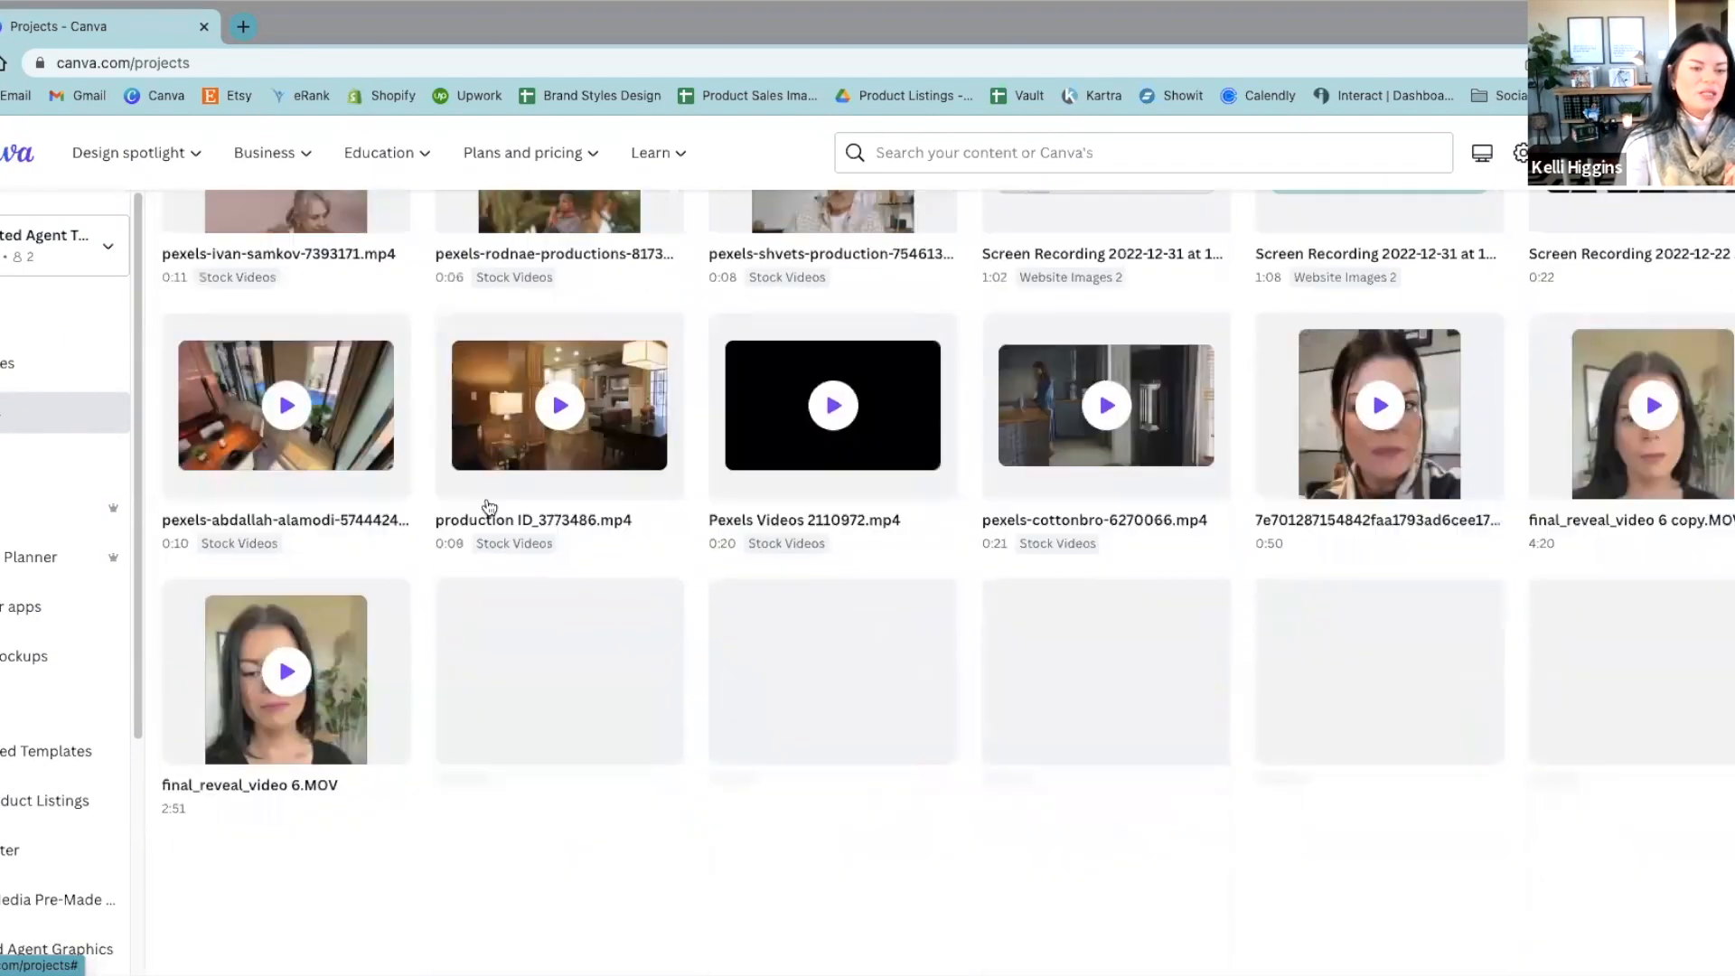
Step: Browse through the uploaded videos in the projects
scroll(489, 507, down, 17)
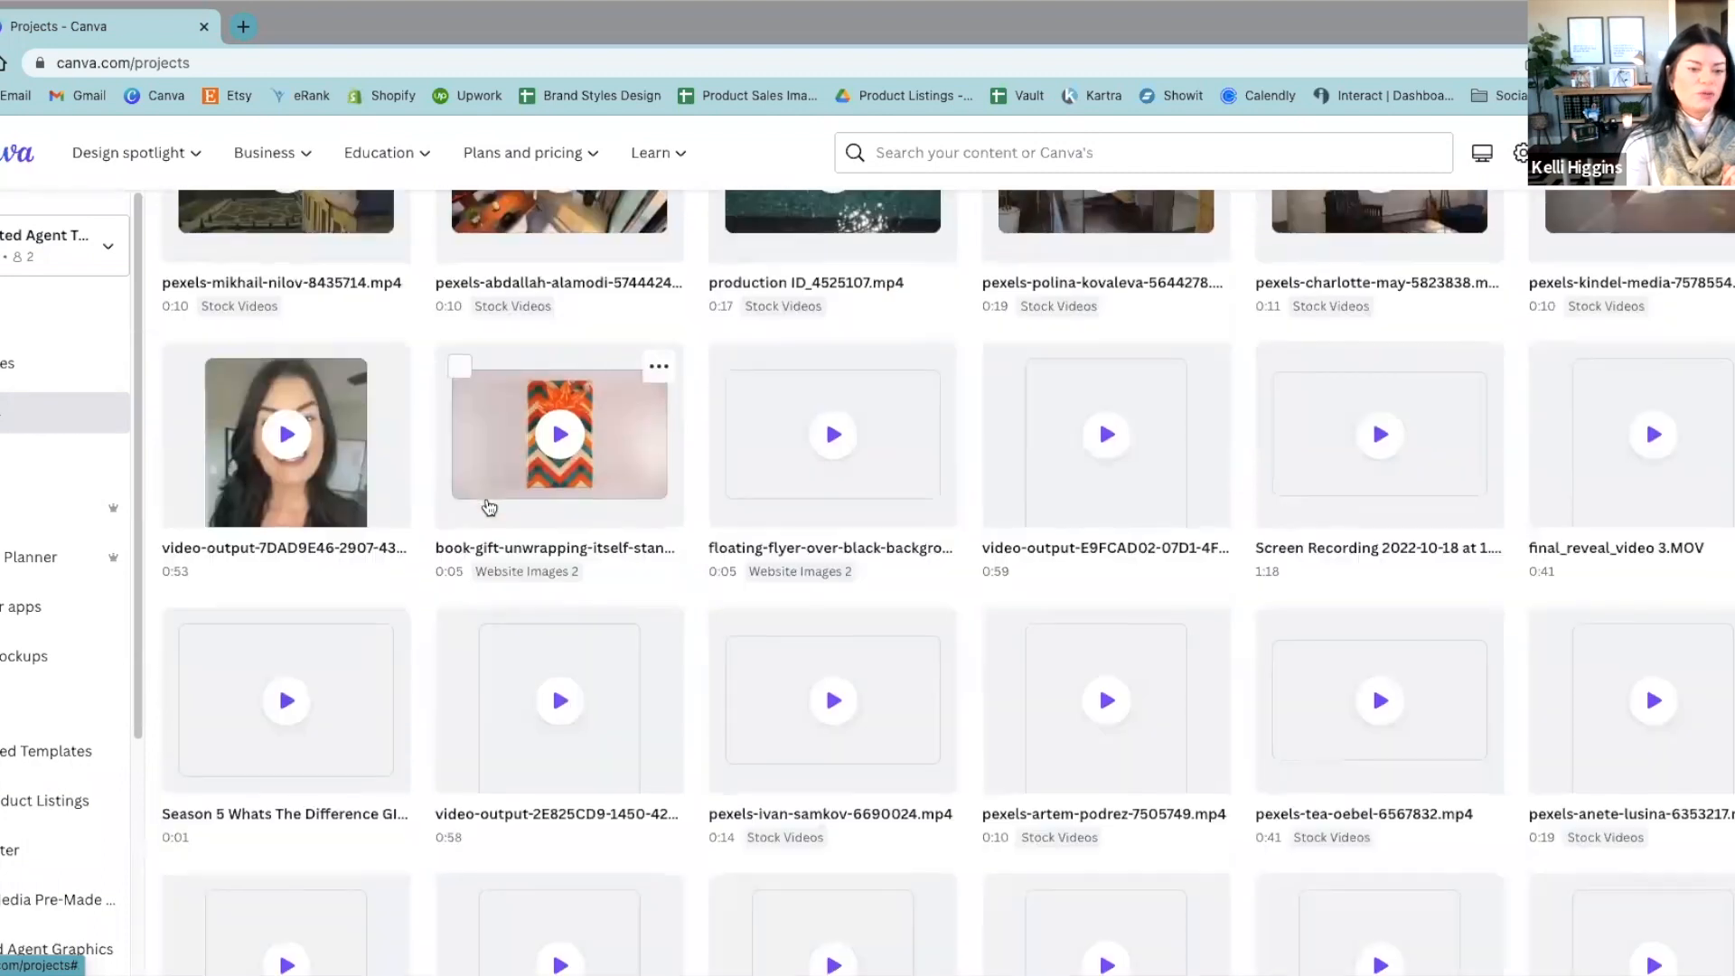
scroll(64, 615, down, 3)
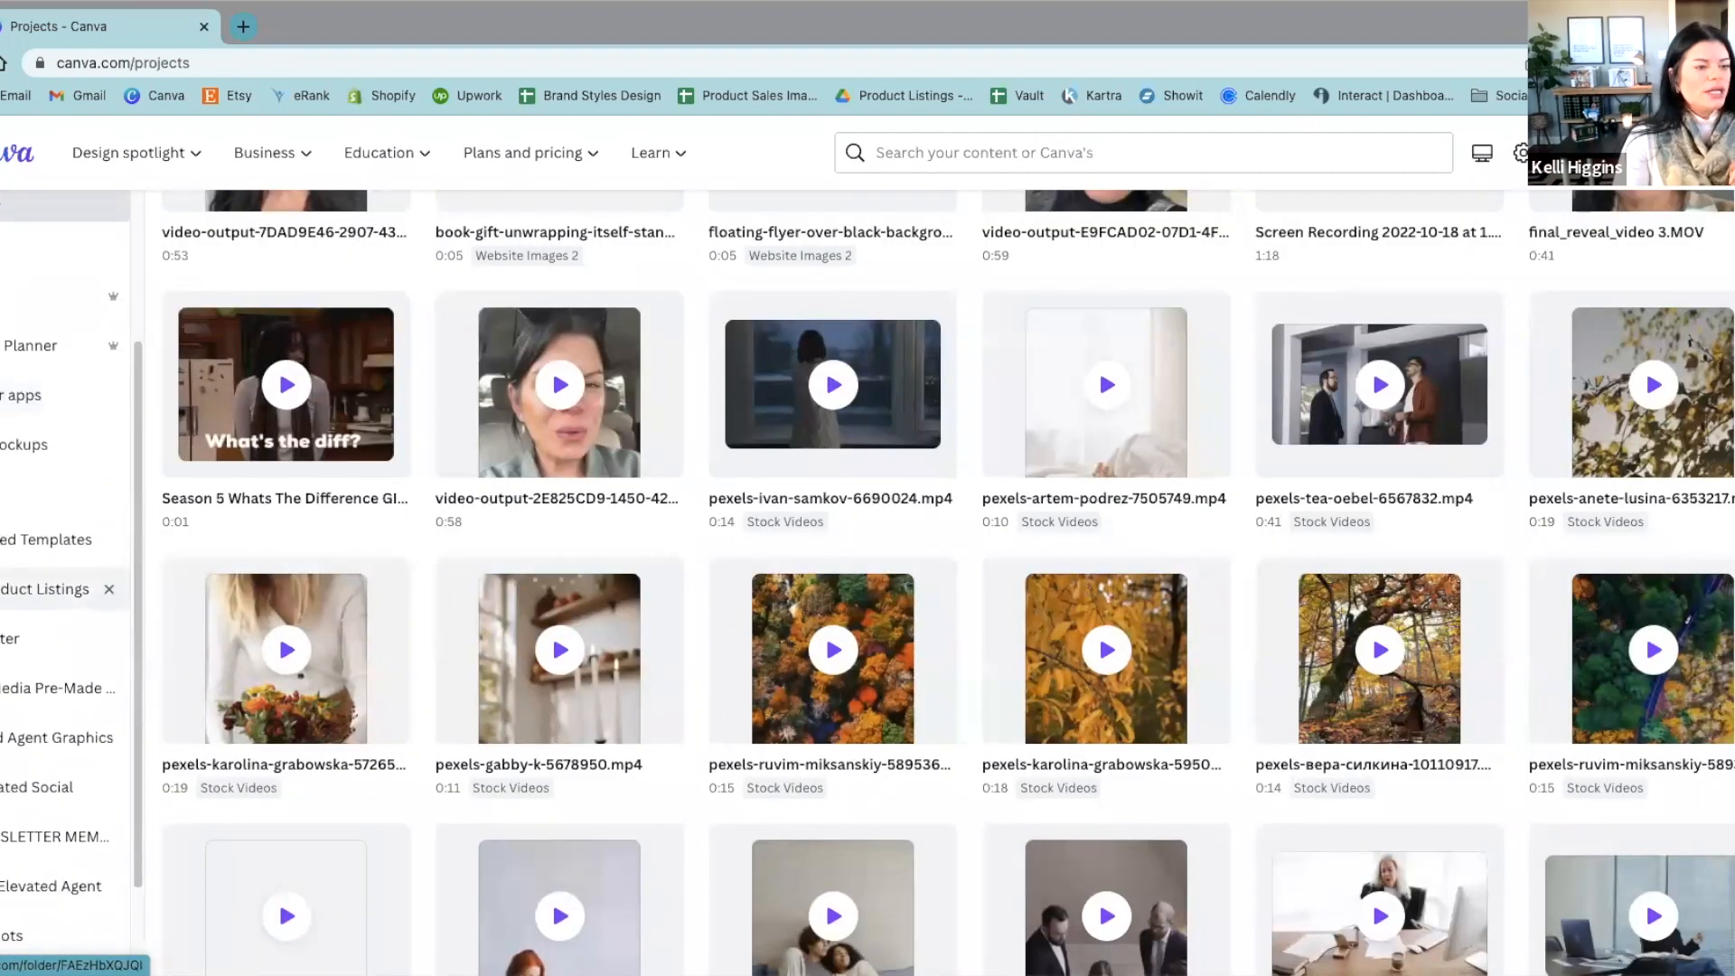
scroll(37, 649, up, 3)
Step: Open the team's Brand Kit and look through all of its brand logos
click(37, 507)
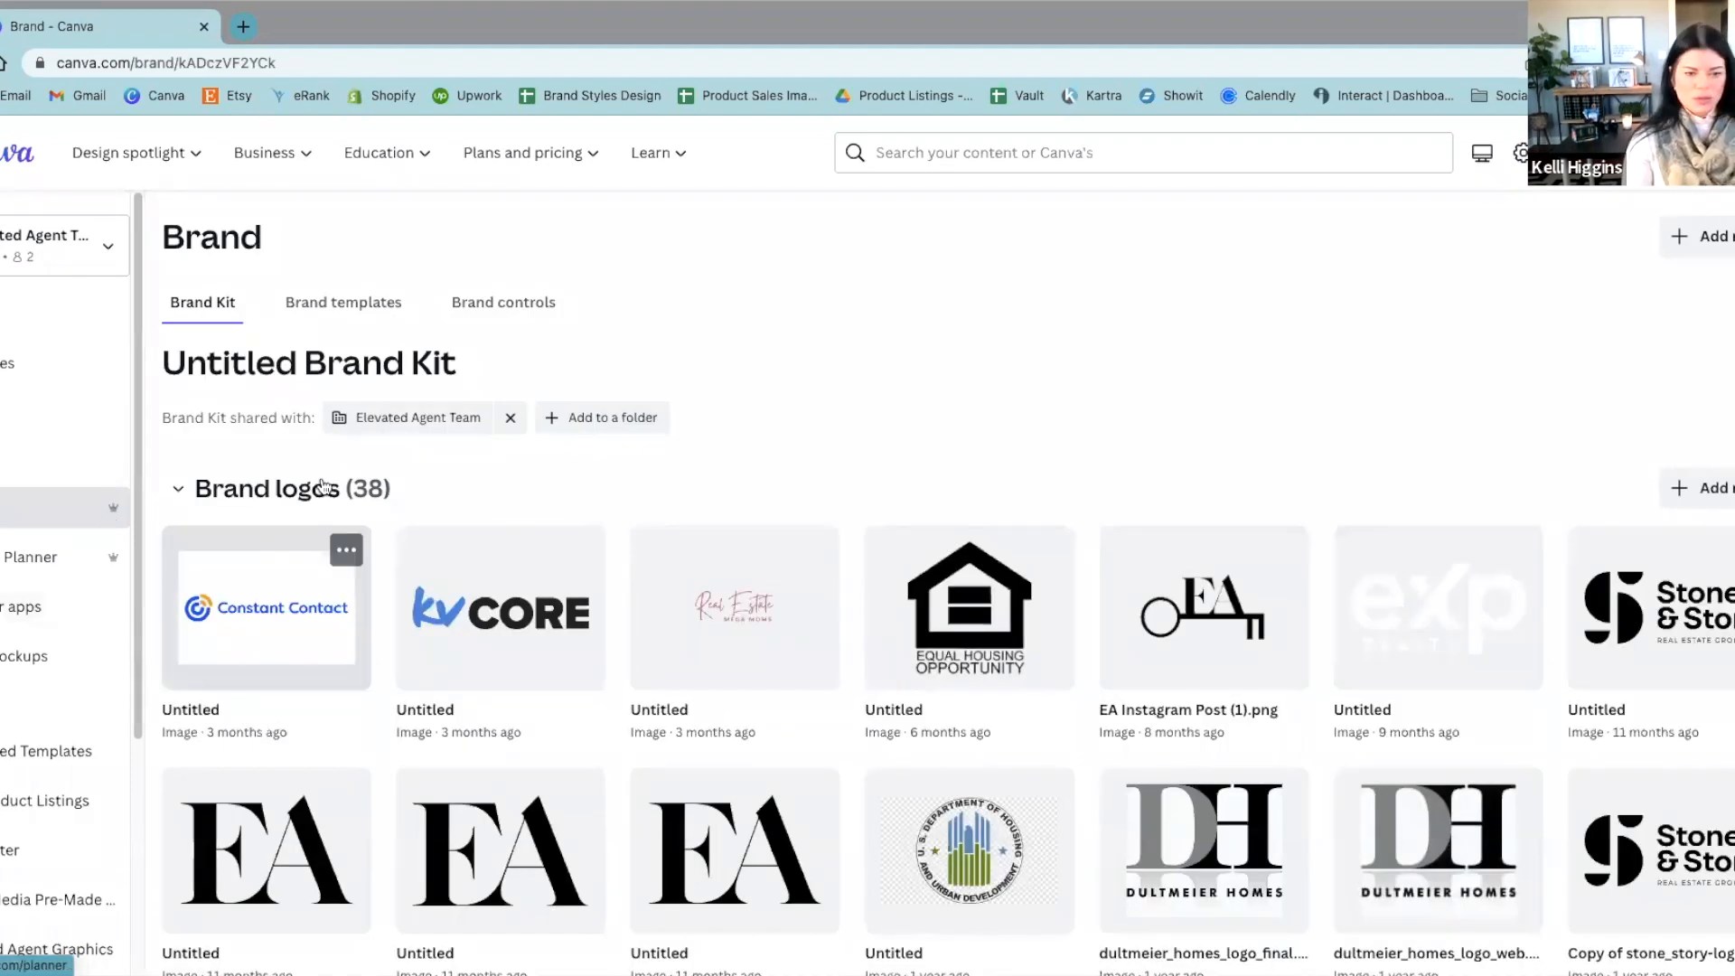
scroll(1300, 281, down, 1)
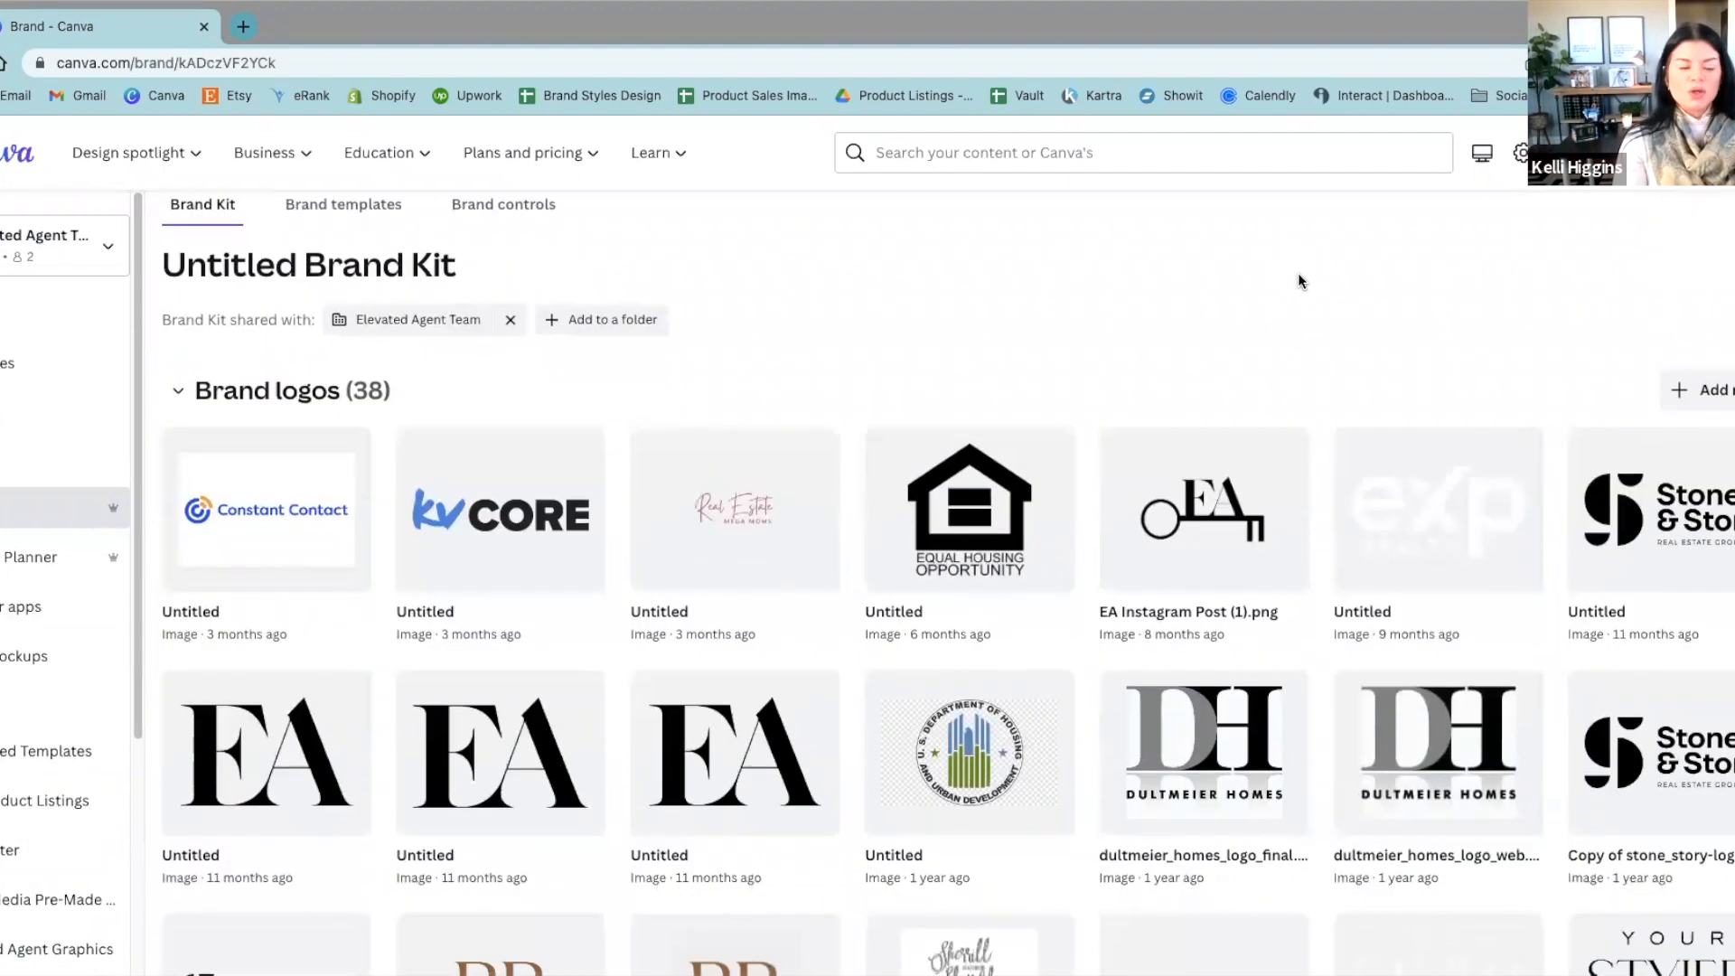
scroll(1298, 281, up, 1)
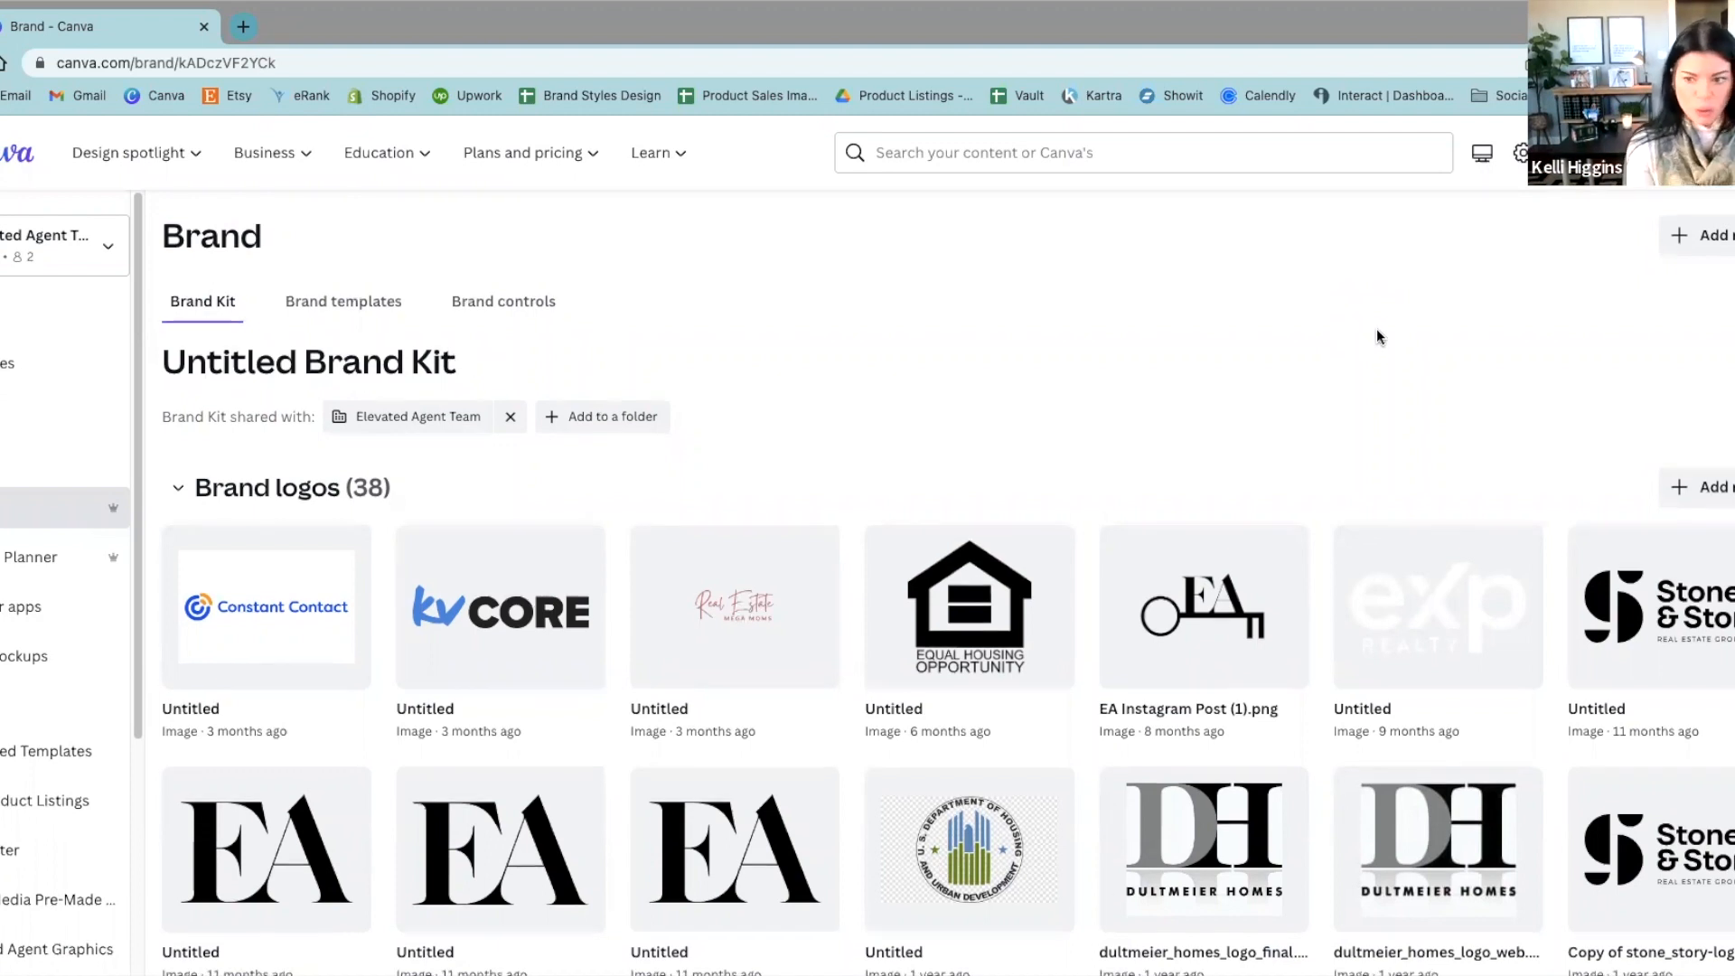
scroll(1377, 336, down, 2)
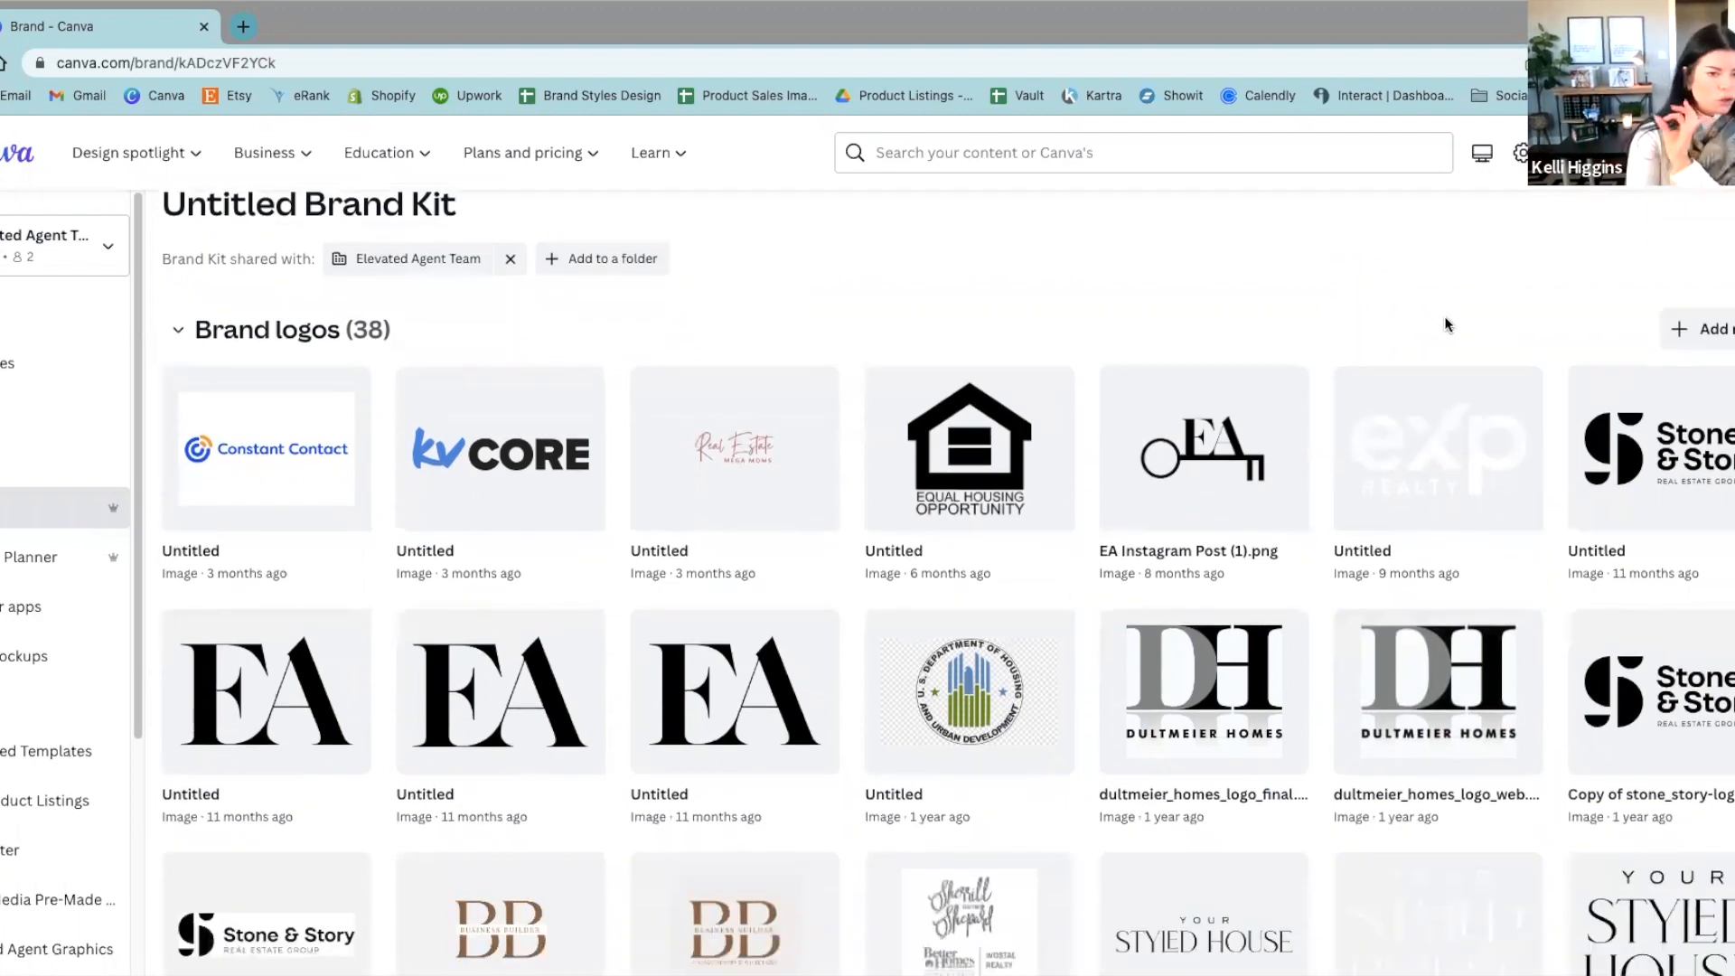
mouse_move(1480, 398)
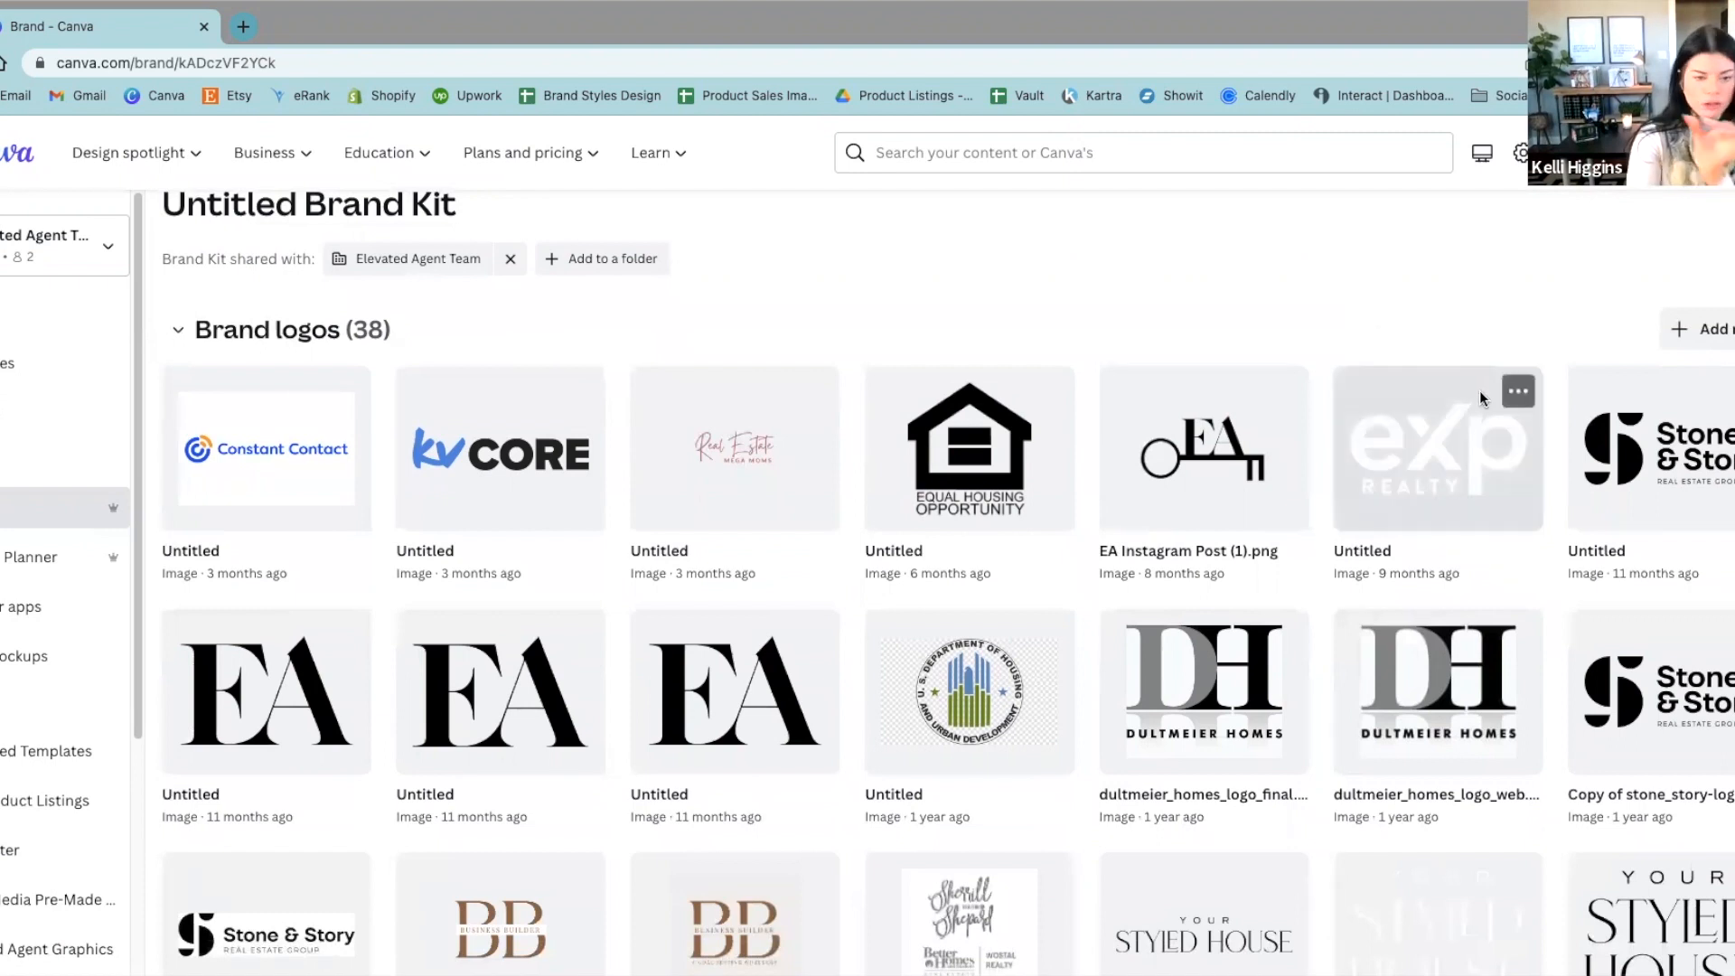
scroll(1478, 390, down, 5)
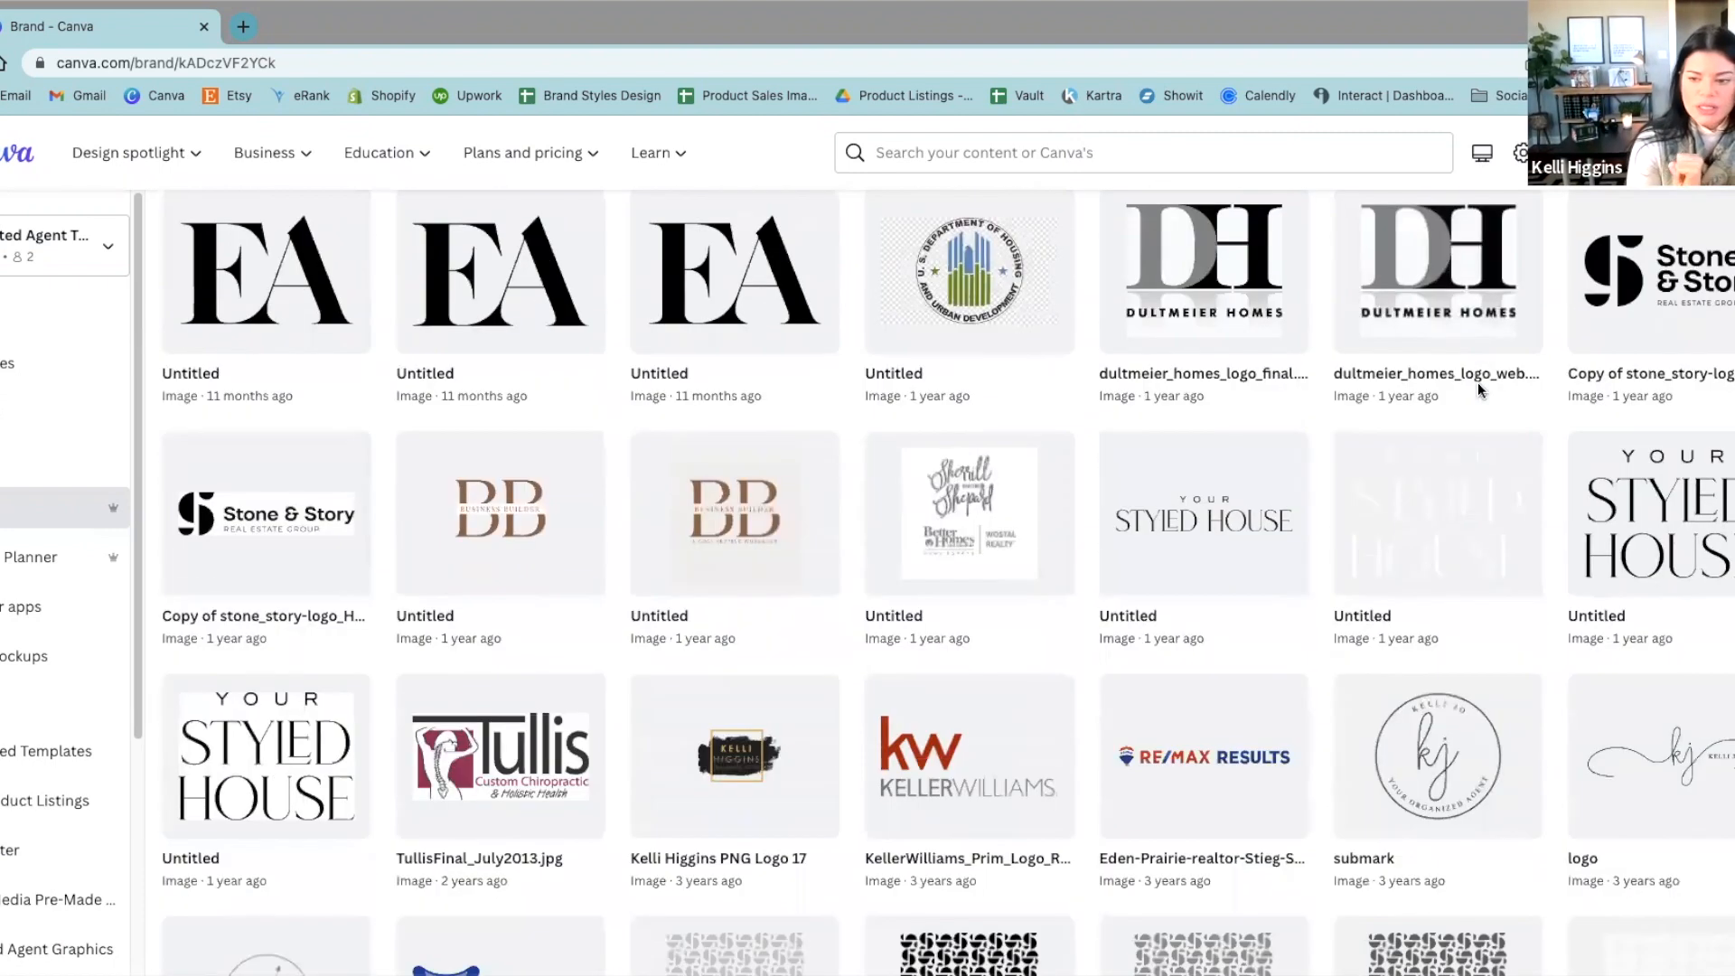
scroll(1478, 383, down, 4)
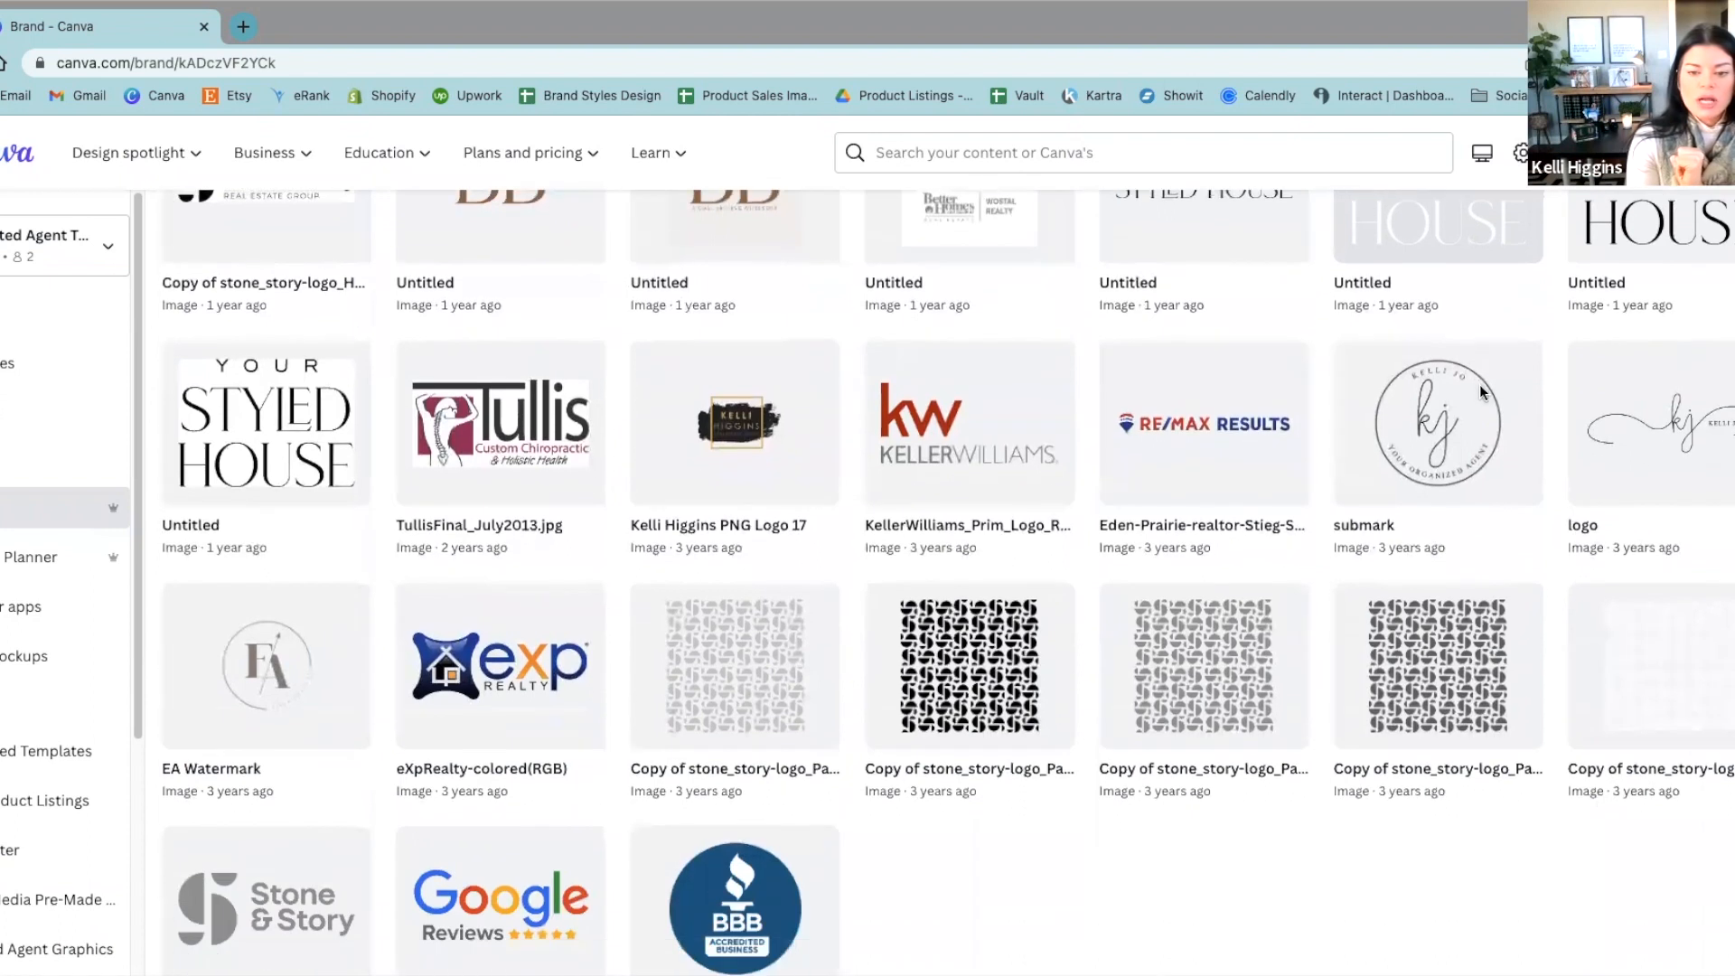
scroll(1478, 383, up, 12)
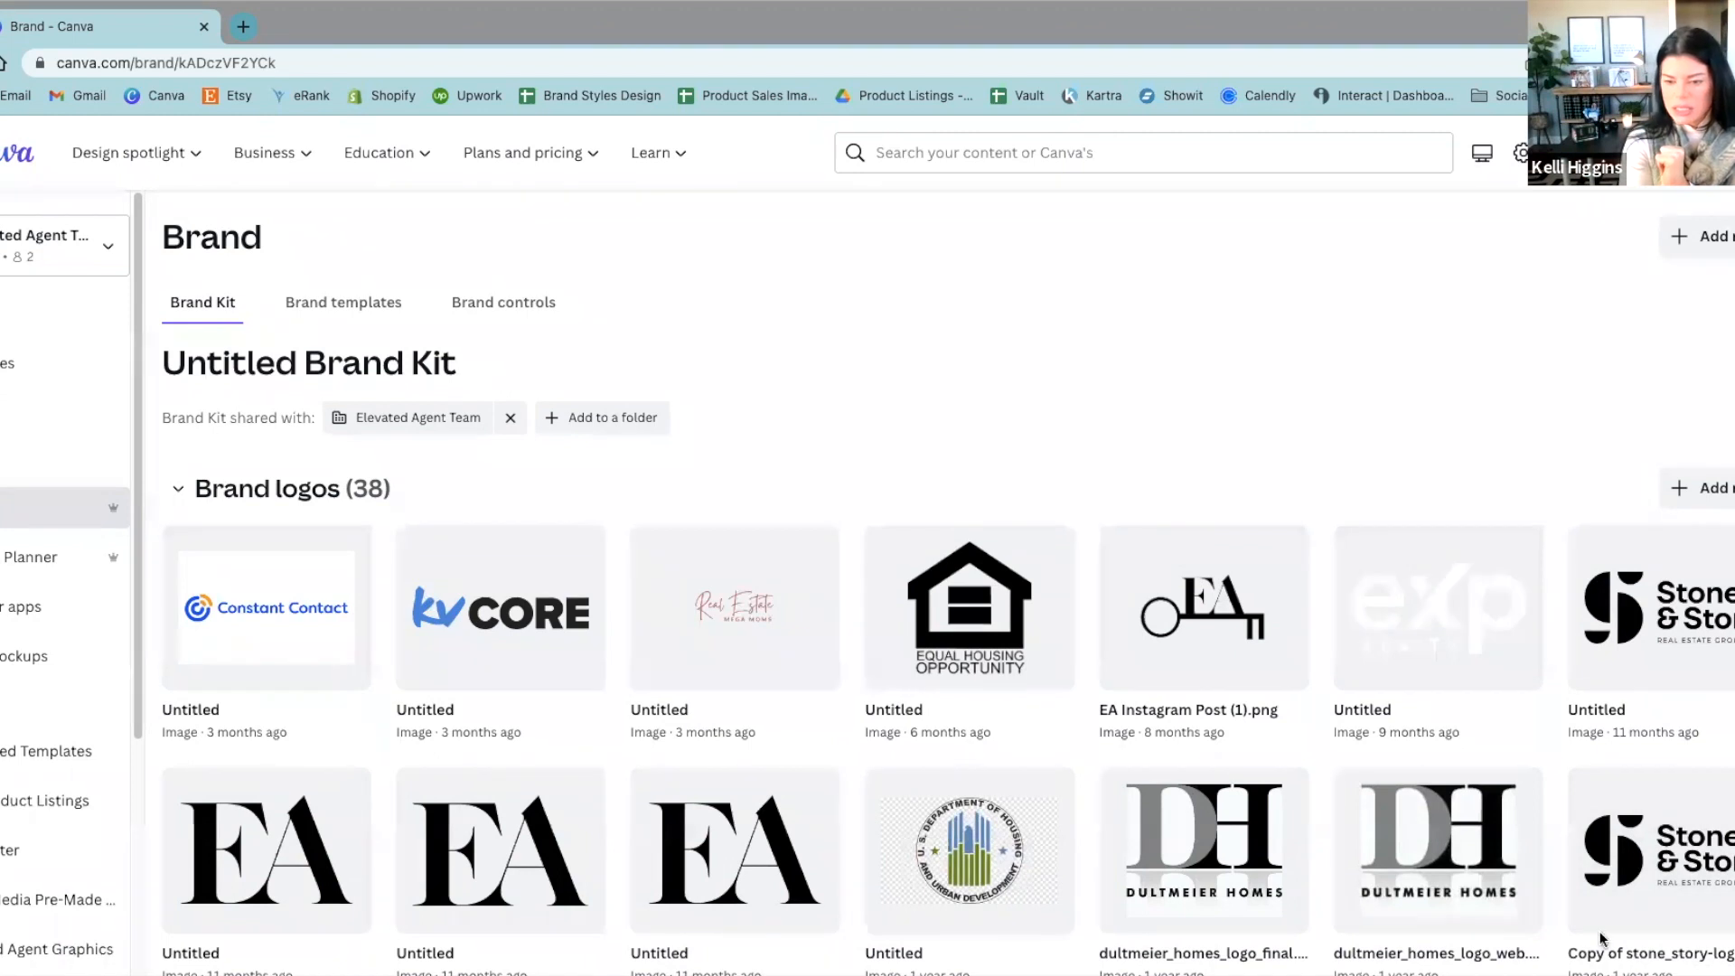
Step: Upload the image Online Brand Audit (1).png to the brand logos and check it among the existing logos
drag(1603, 892, 457, 657)
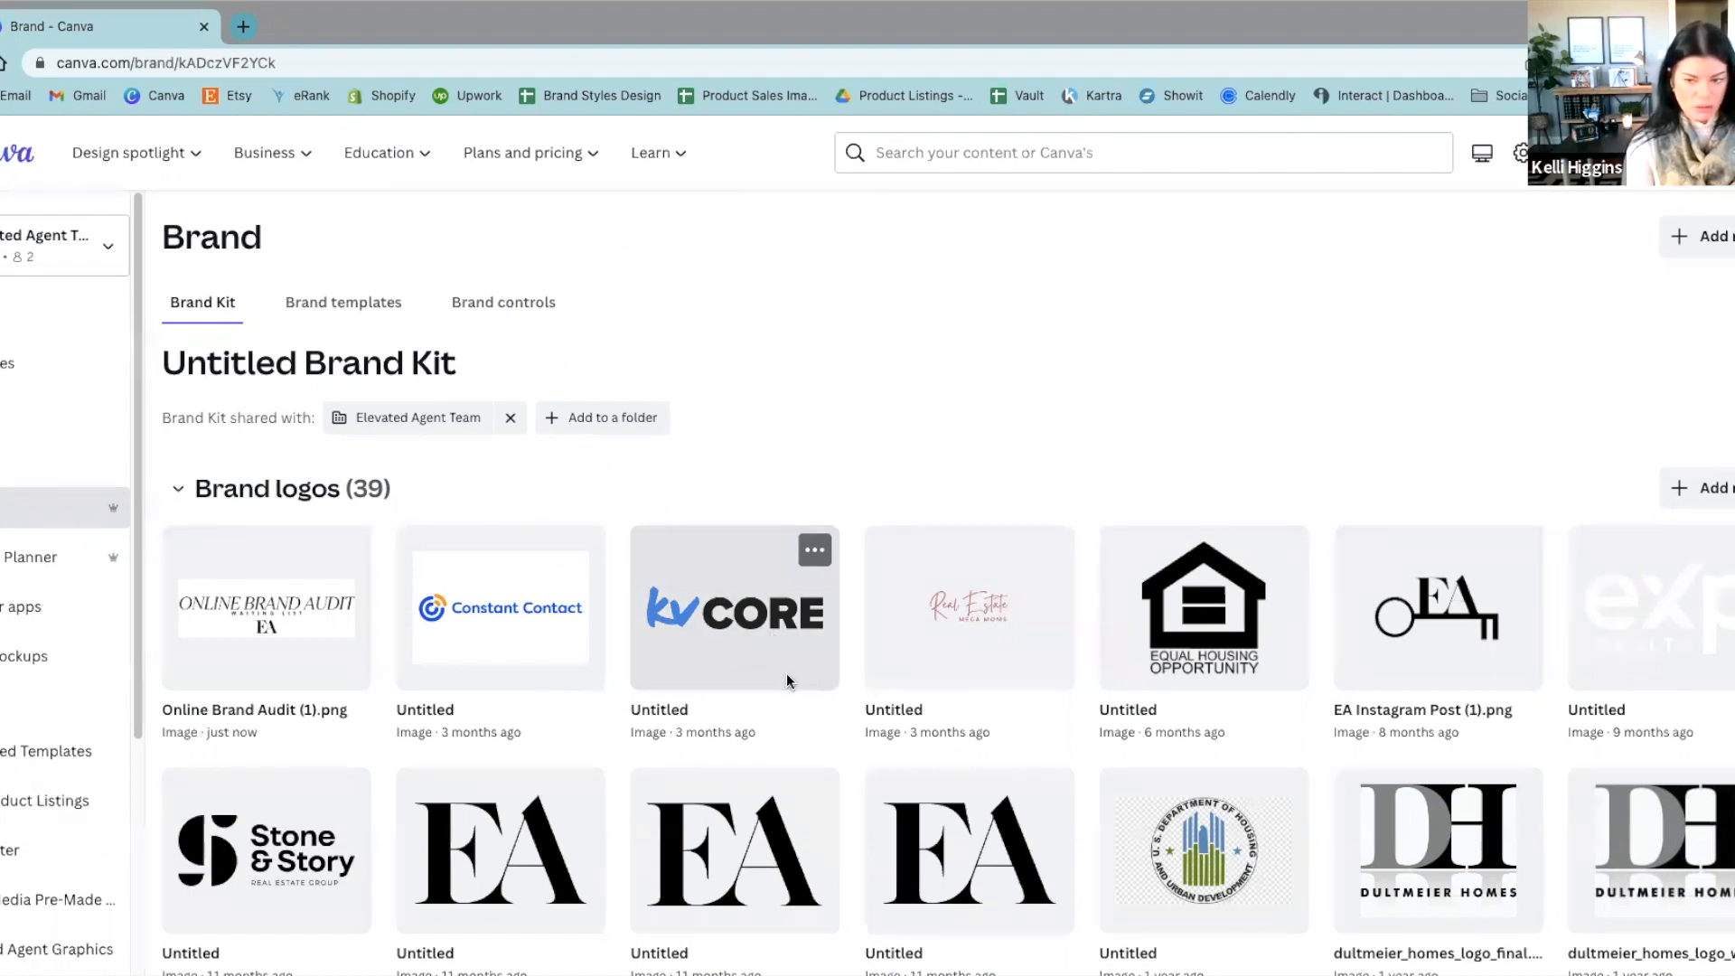
scroll(802, 810, down, 2)
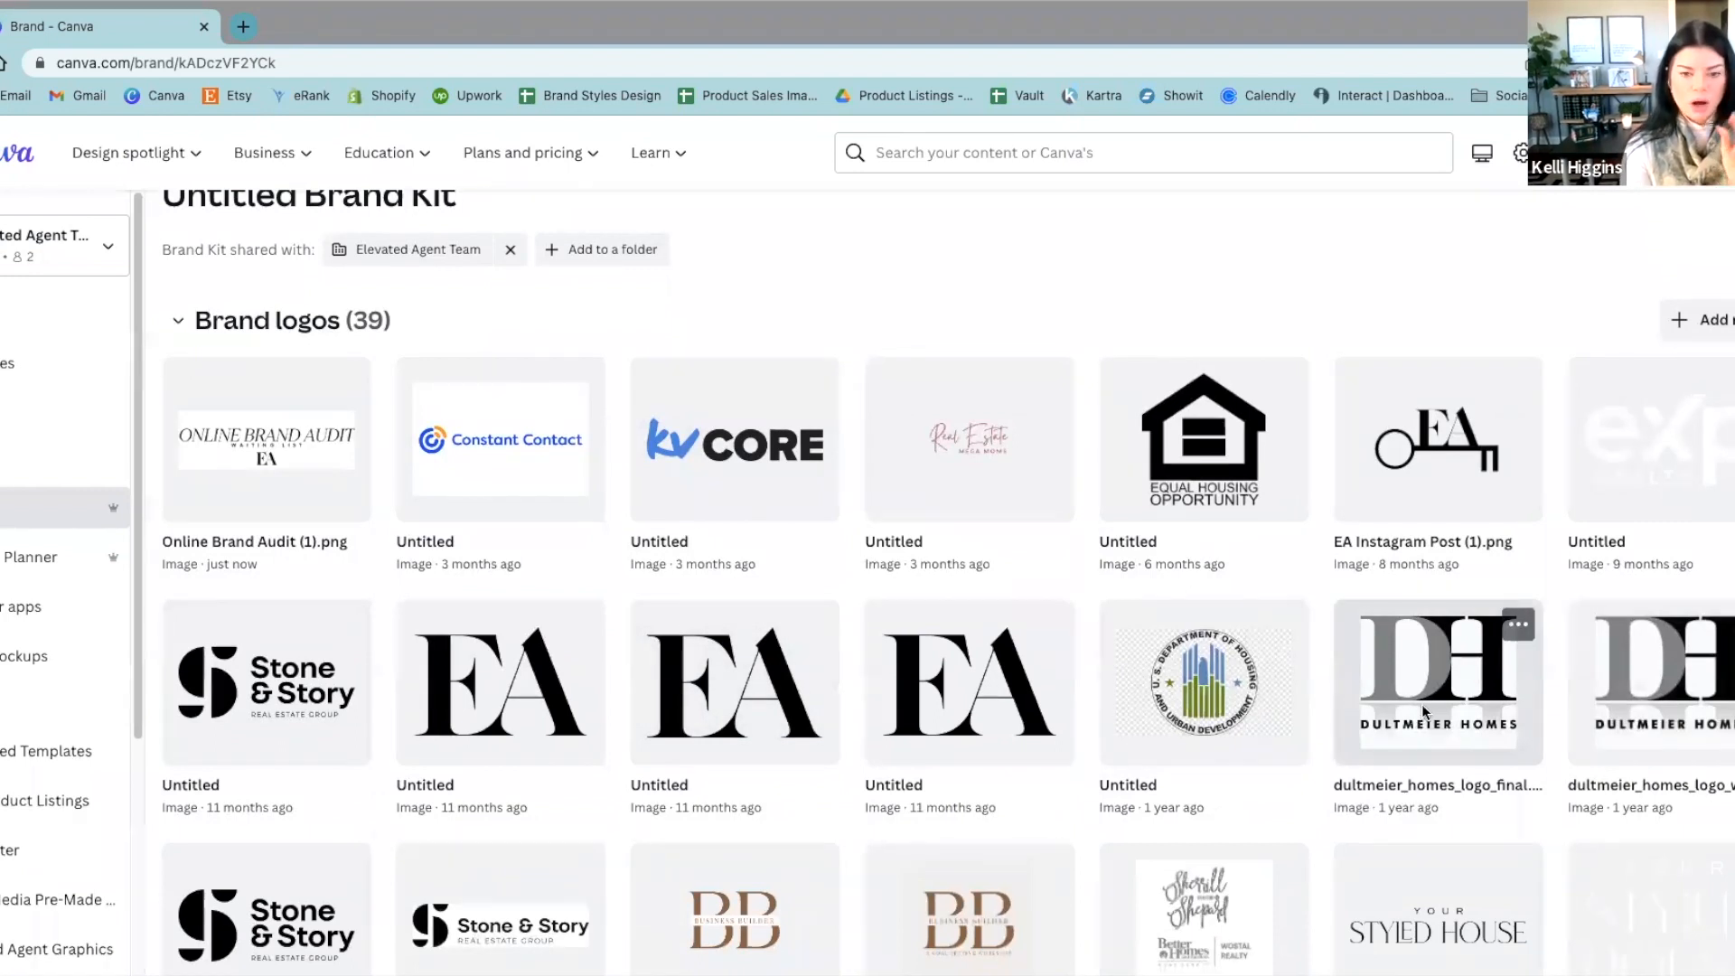
scroll(1422, 704, up, 2)
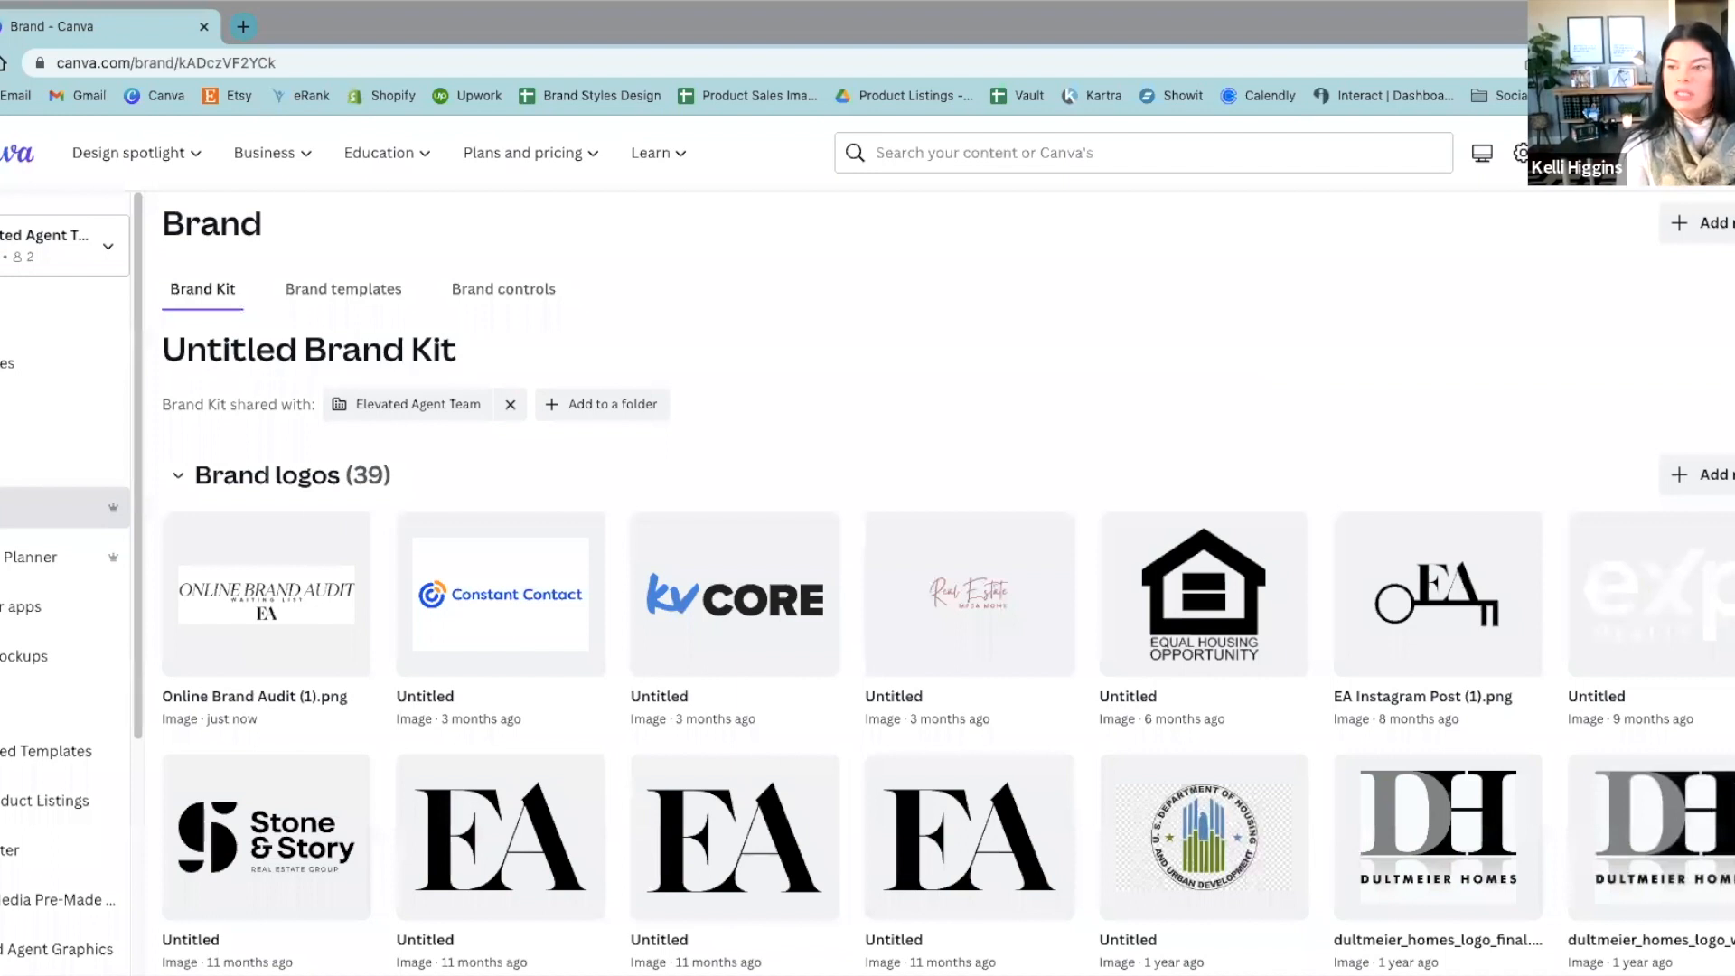
scroll(1135, 488, down, 7)
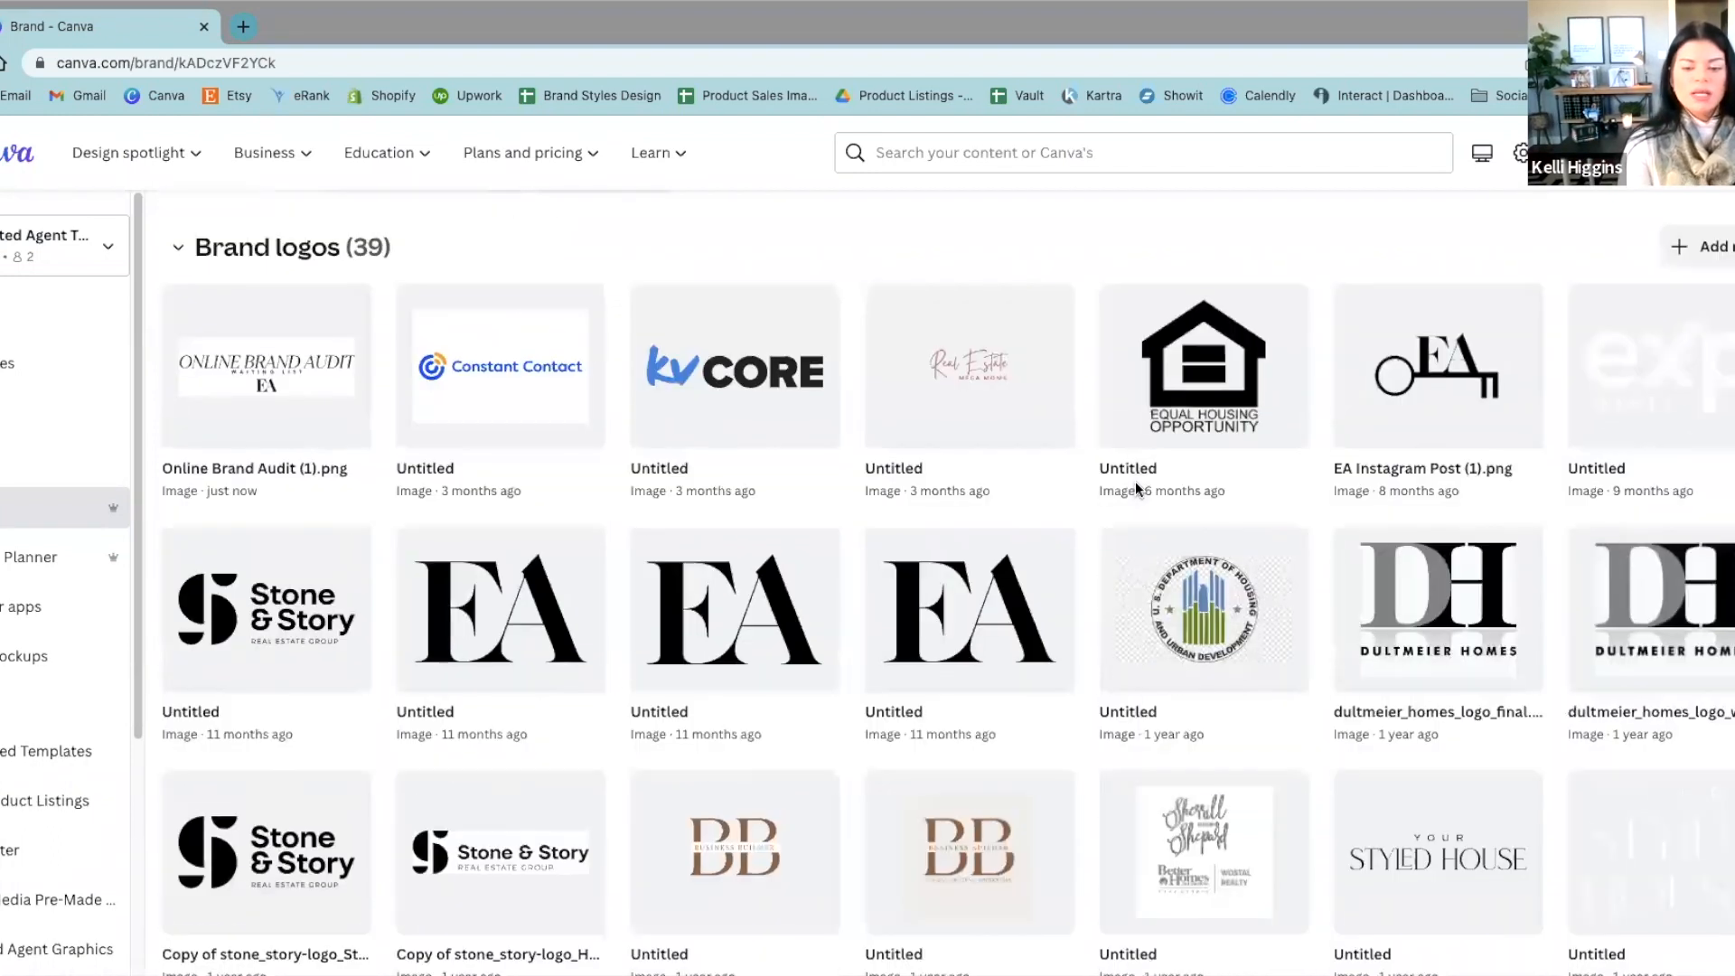
scroll(1135, 488, up, 5)
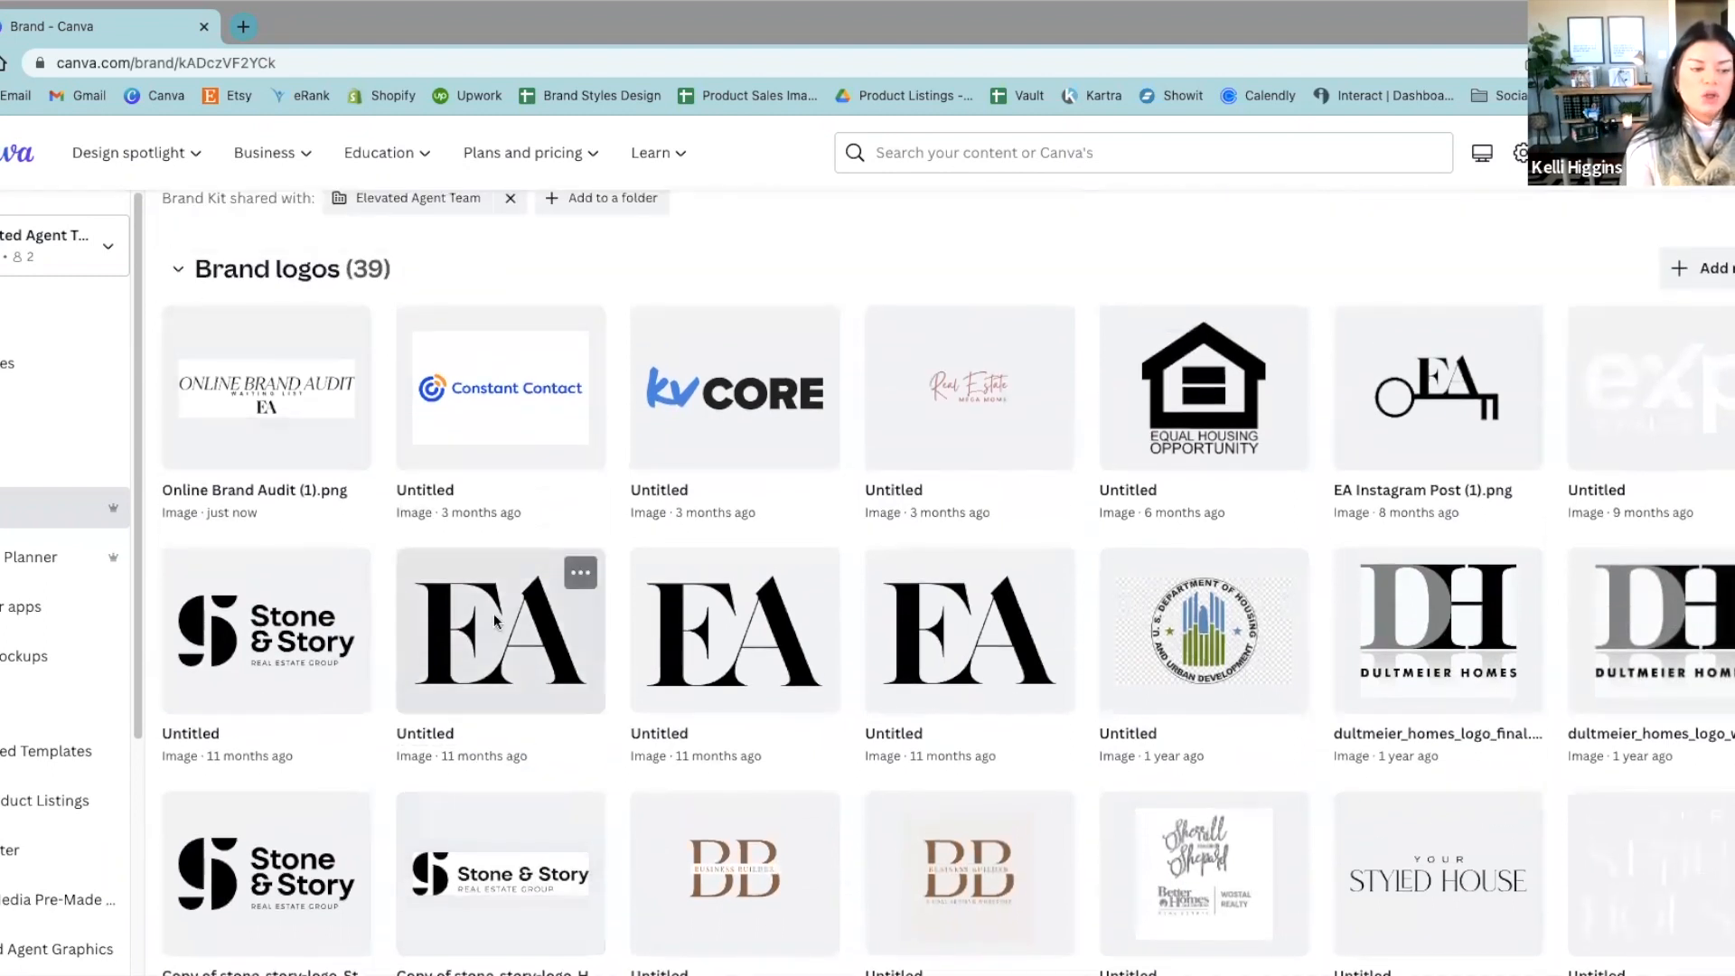
Step: Add a new color to the Creams & Browns palette in the brand colors and set its hex code to #6E7452
scroll(494, 614, down, 4)
scroll(493, 615, down, 8)
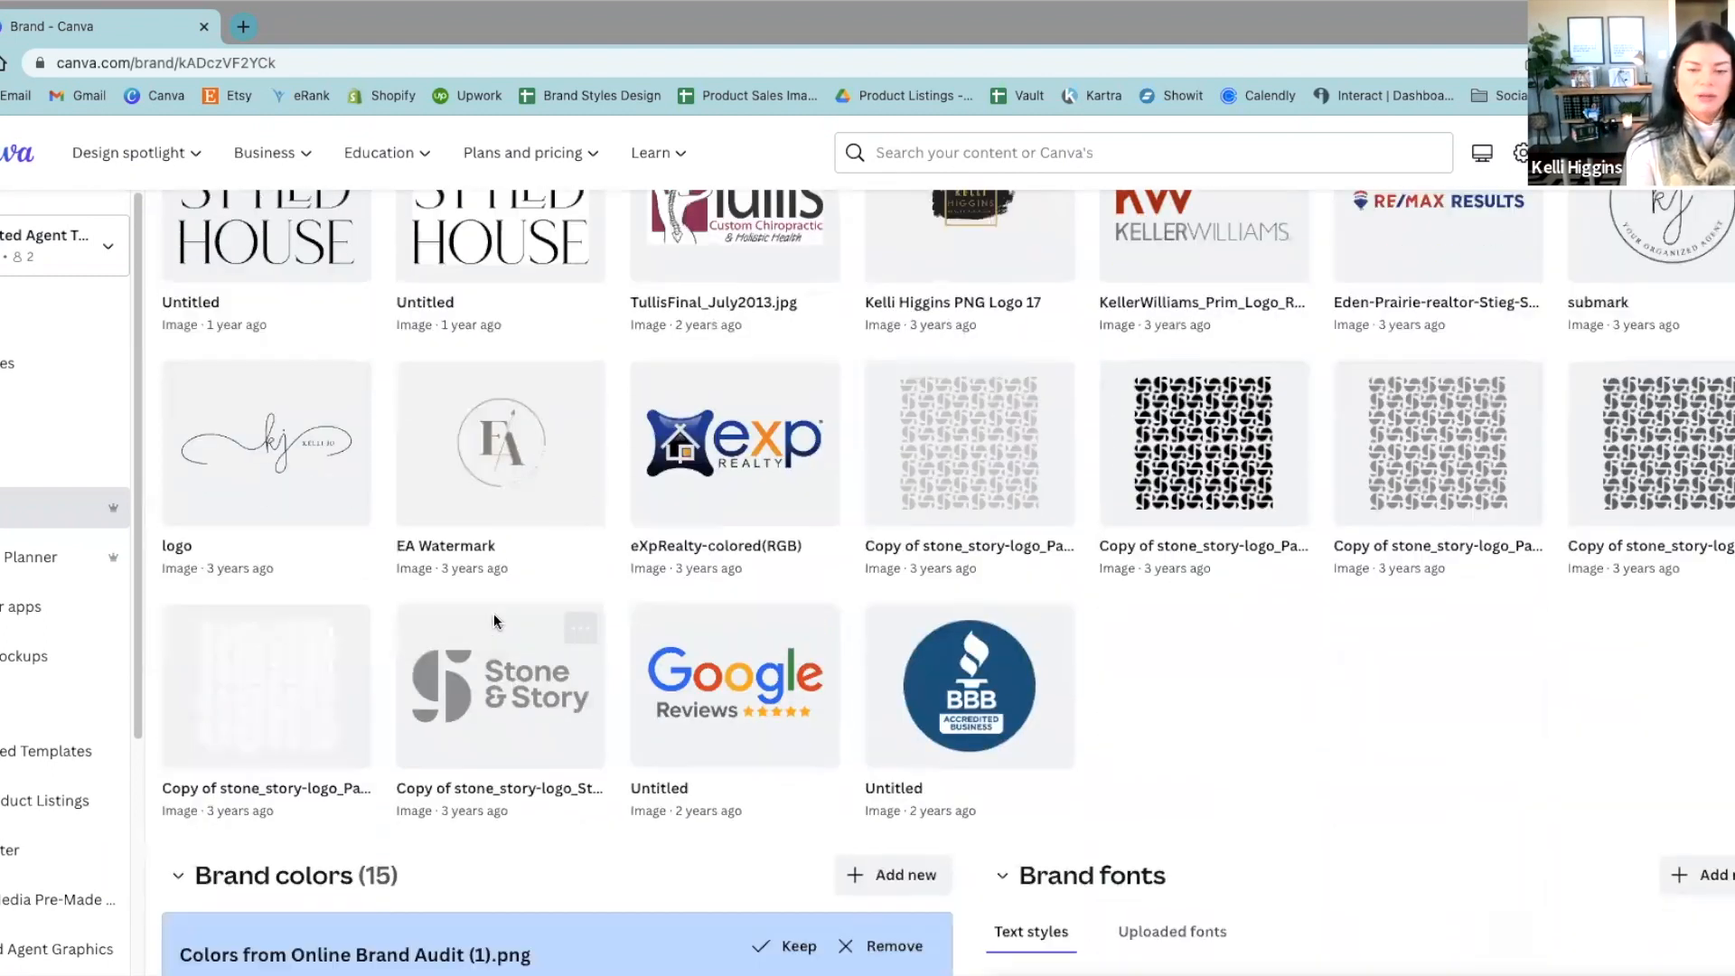
scroll(495, 612, down, 5)
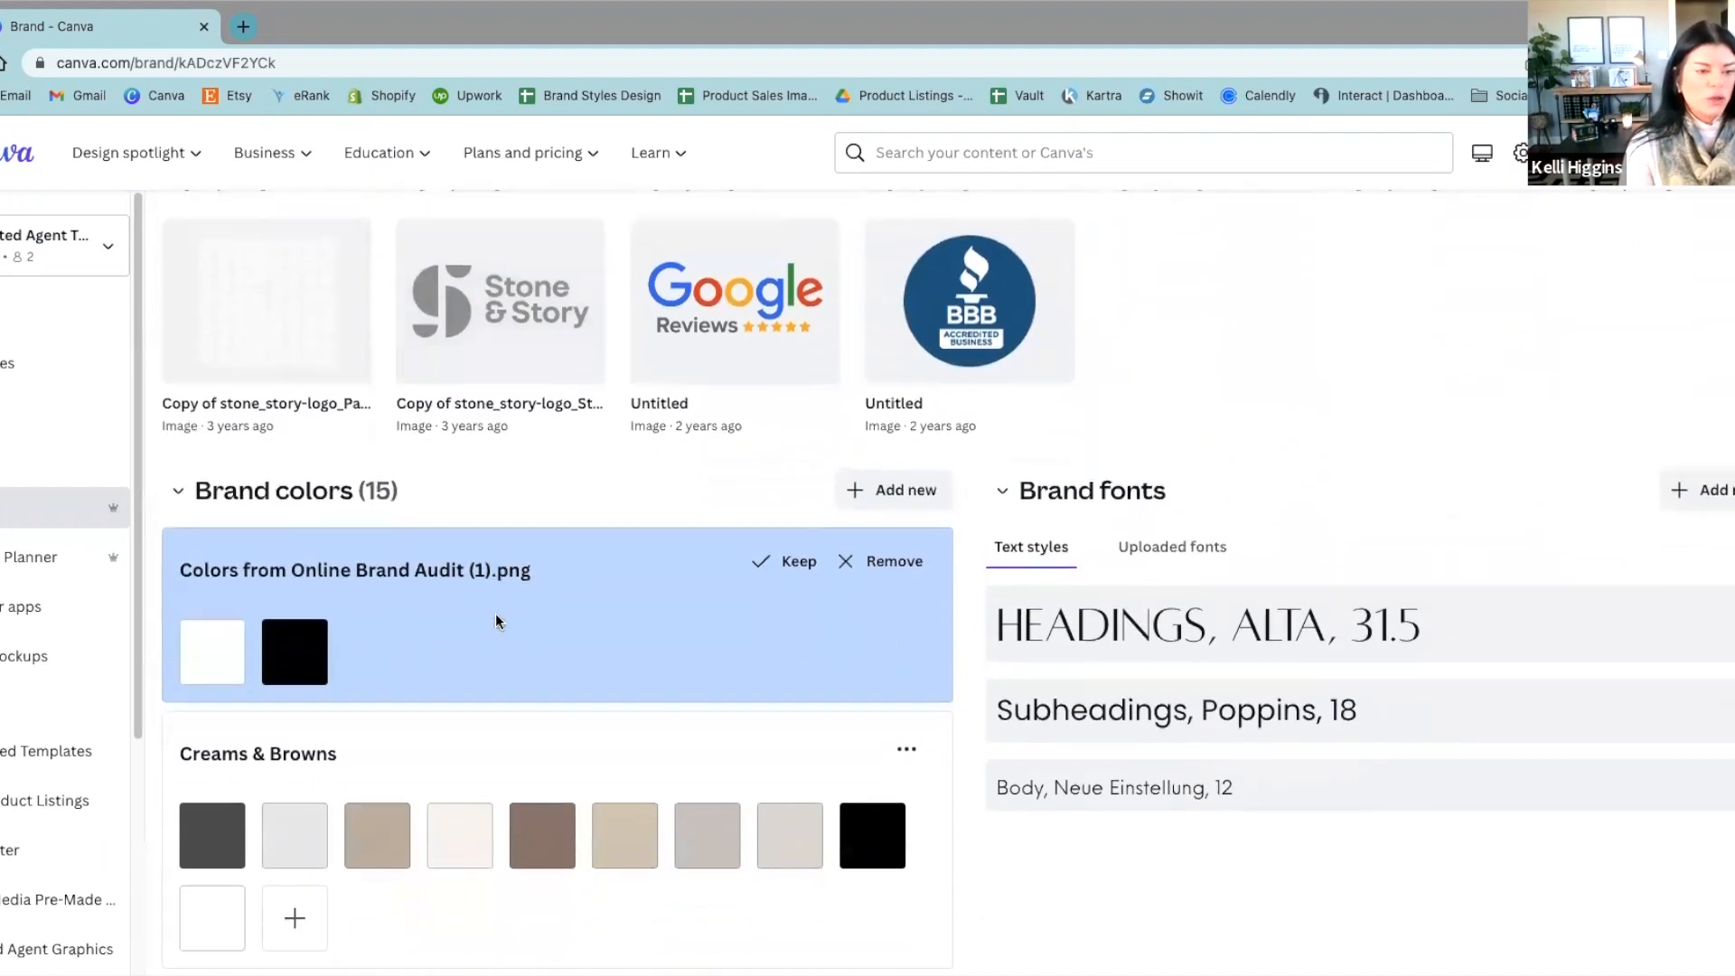
scroll(1040, 764, down, 1)
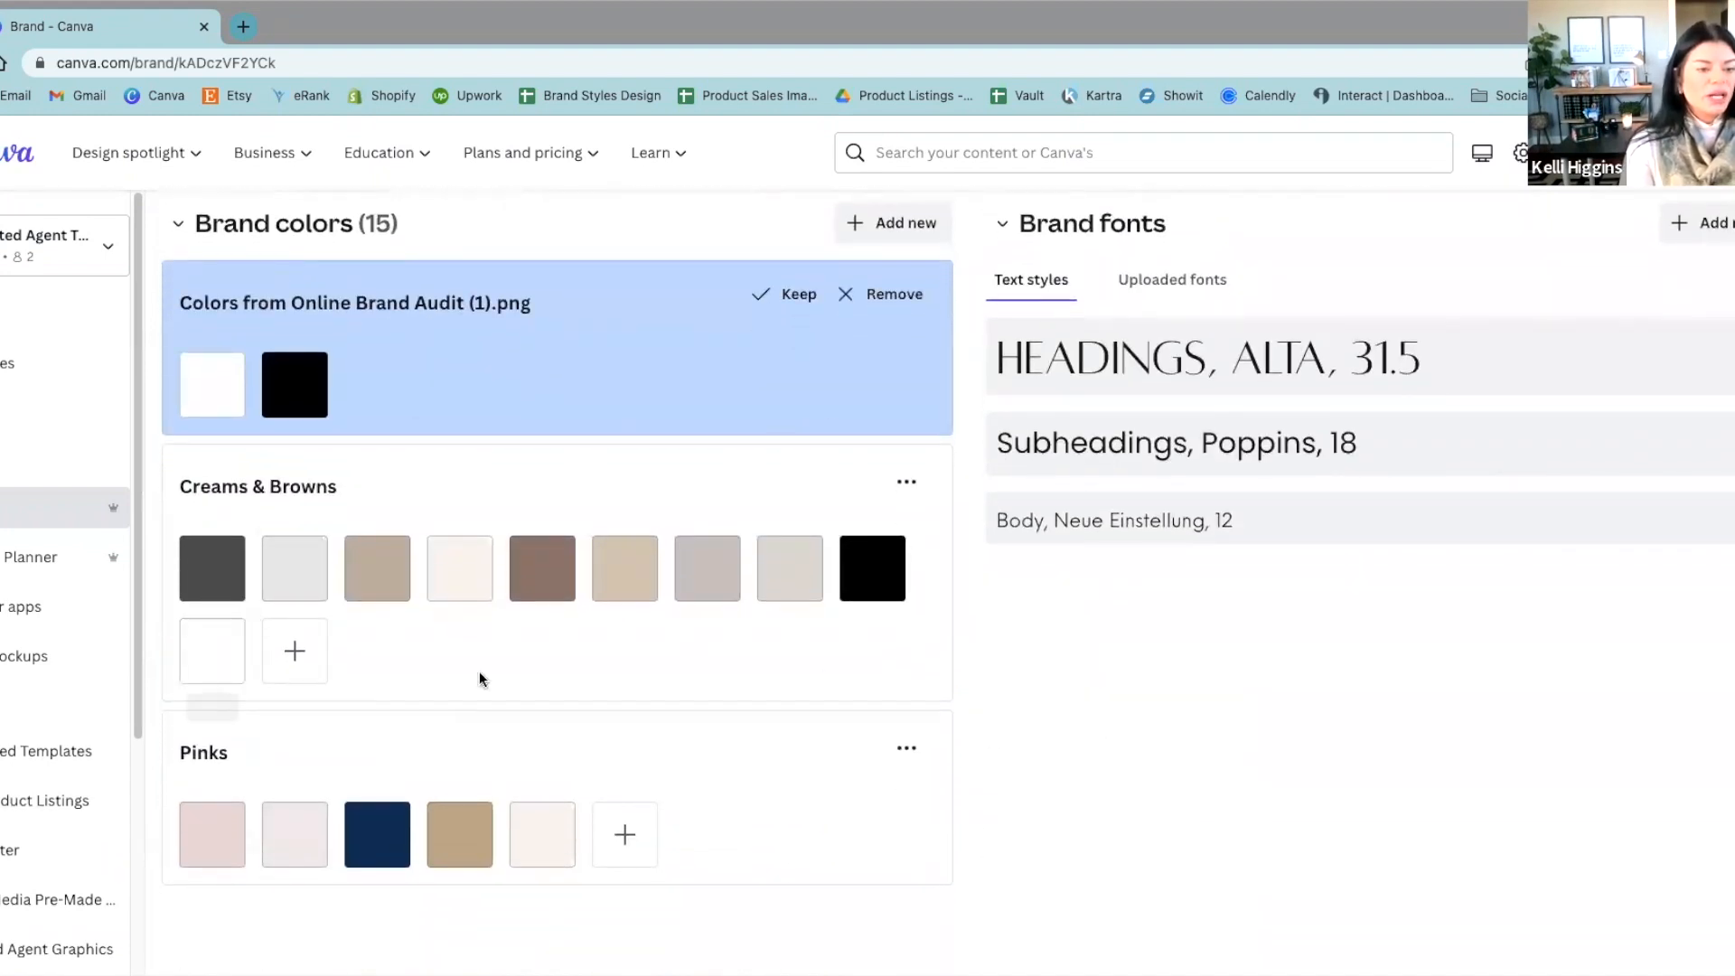
click(296, 653)
drag(457, 356, 357, 396)
drag(471, 513, 417, 518)
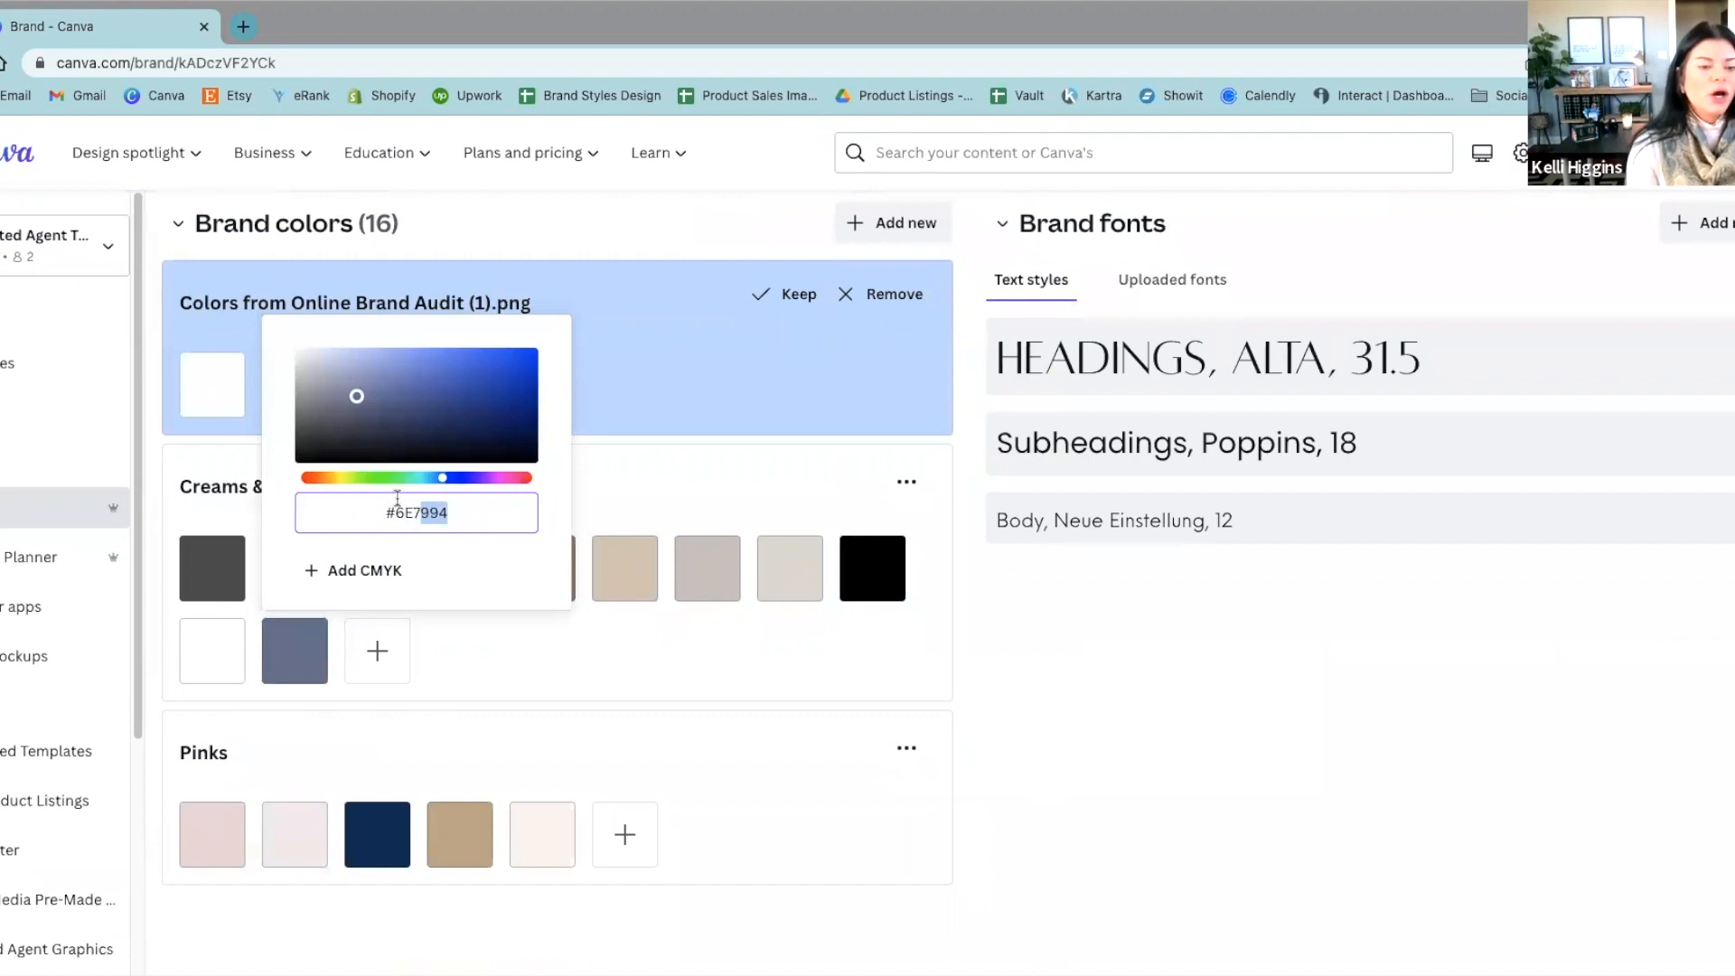
text(7452)
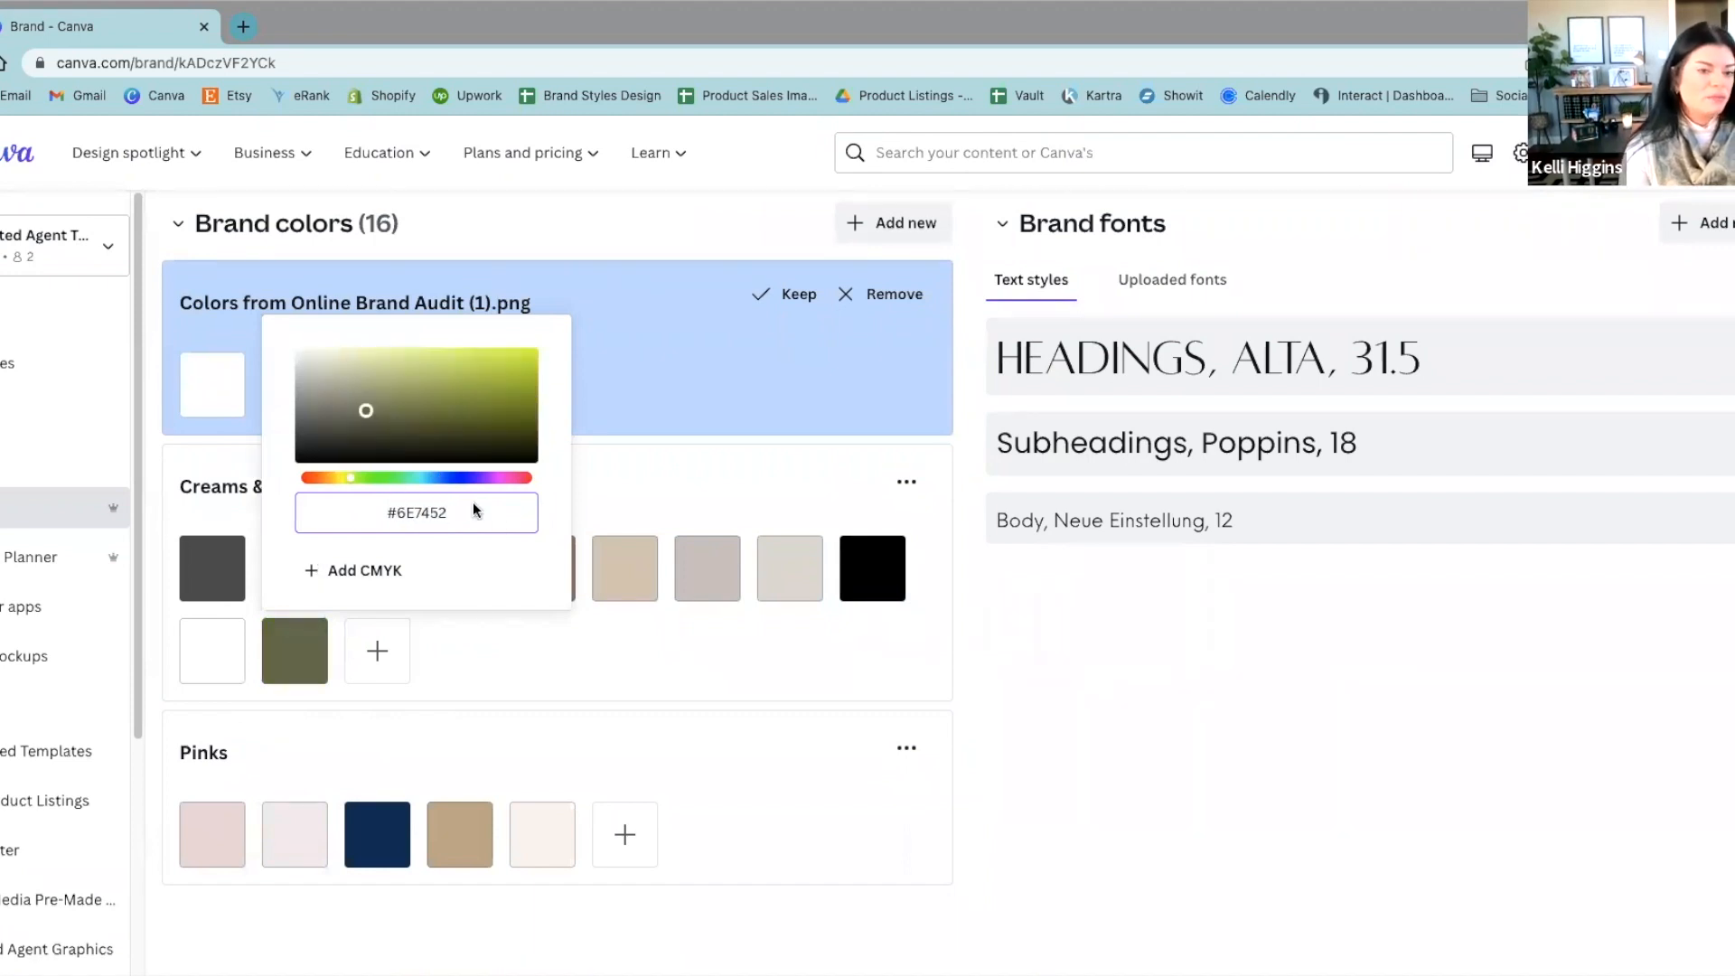
drag(442, 509, 376, 502)
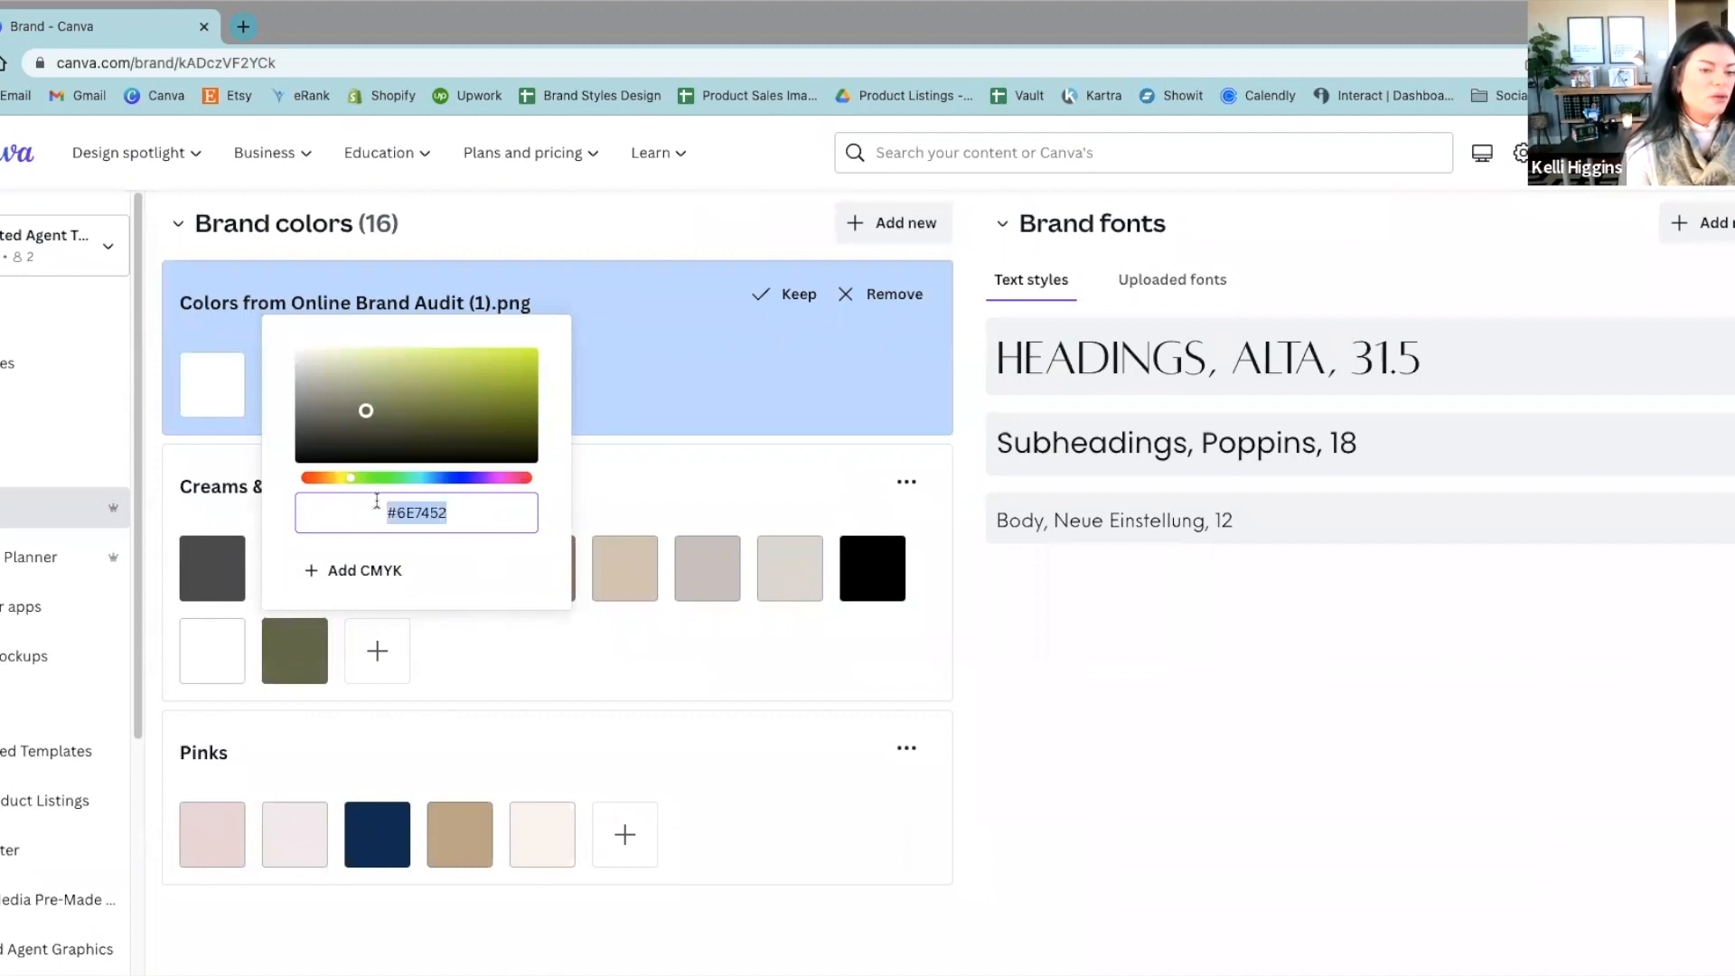
click(376, 650)
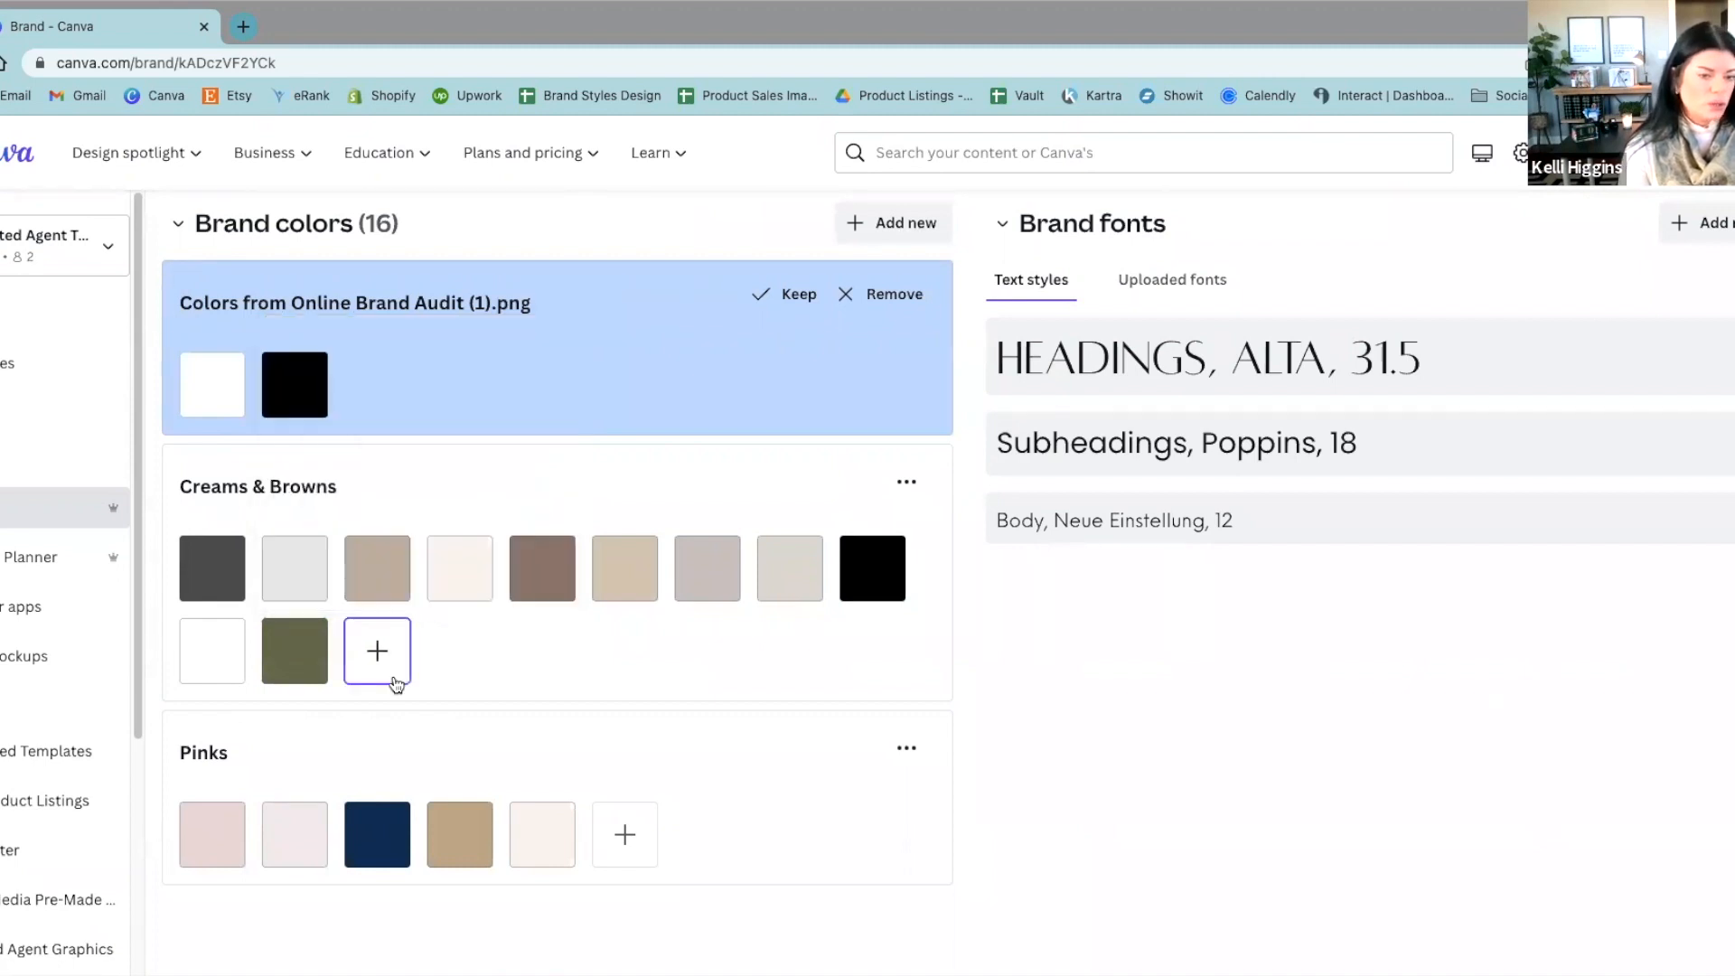
Step: Add two more colors to the Creams & Browns palette, a brown #89481E and a light blue
click(377, 650)
click(565, 400)
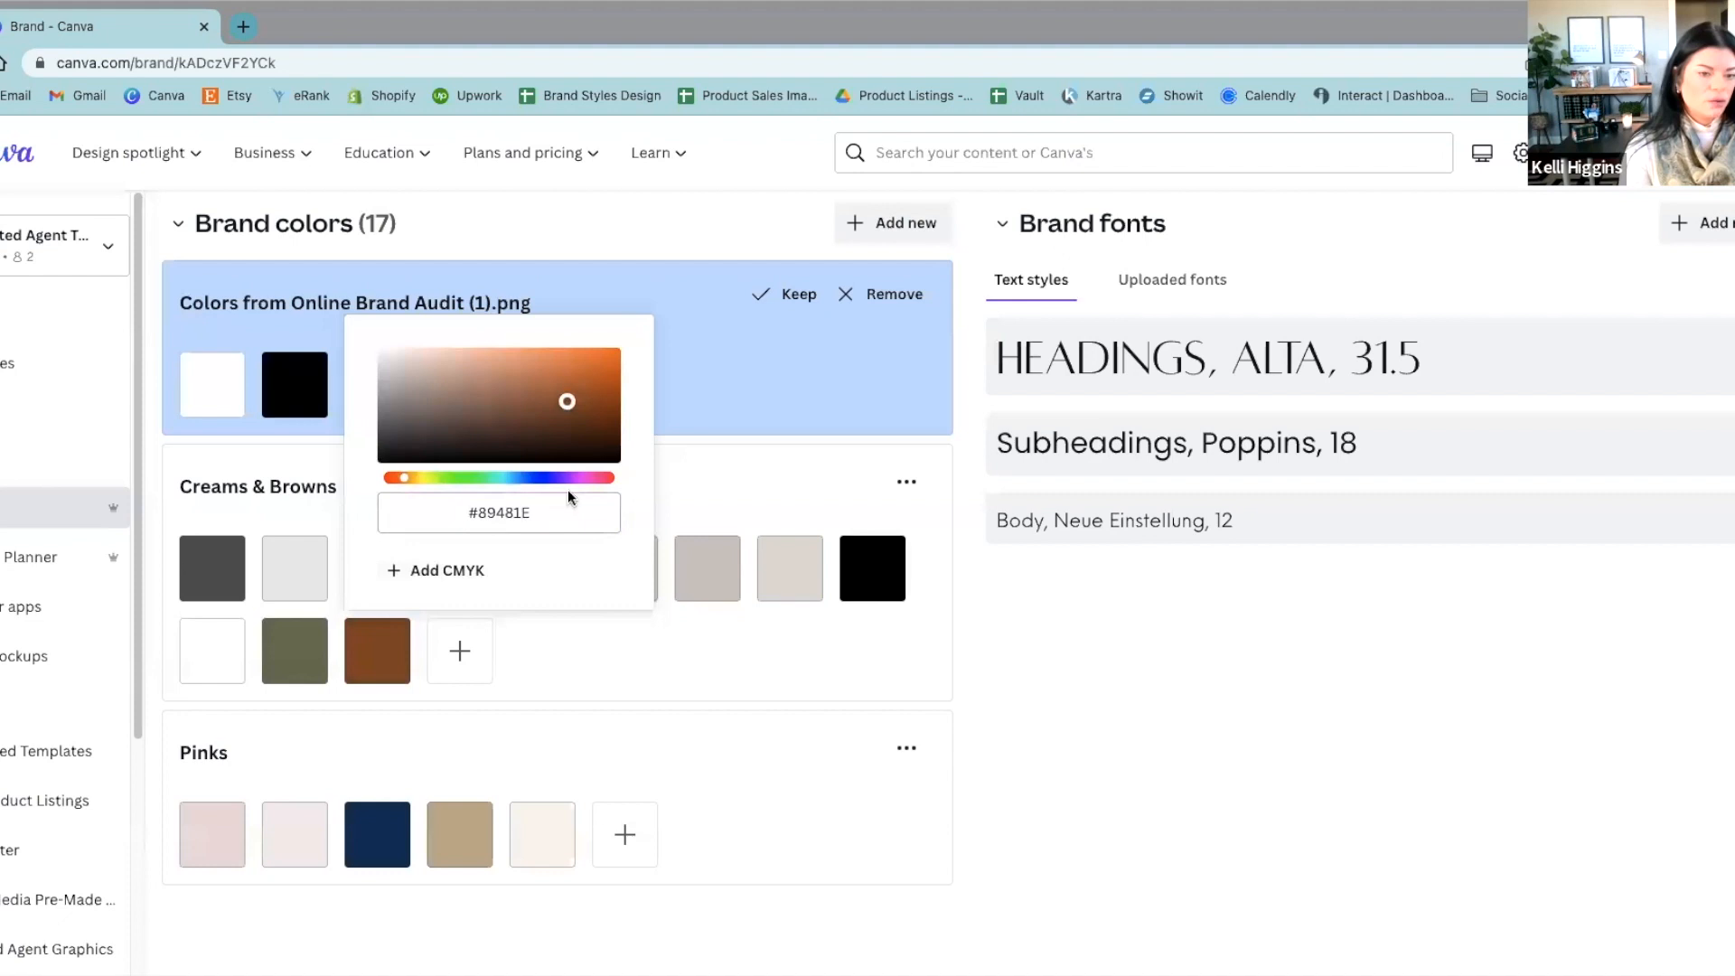
click(554, 678)
click(485, 646)
click(728, 648)
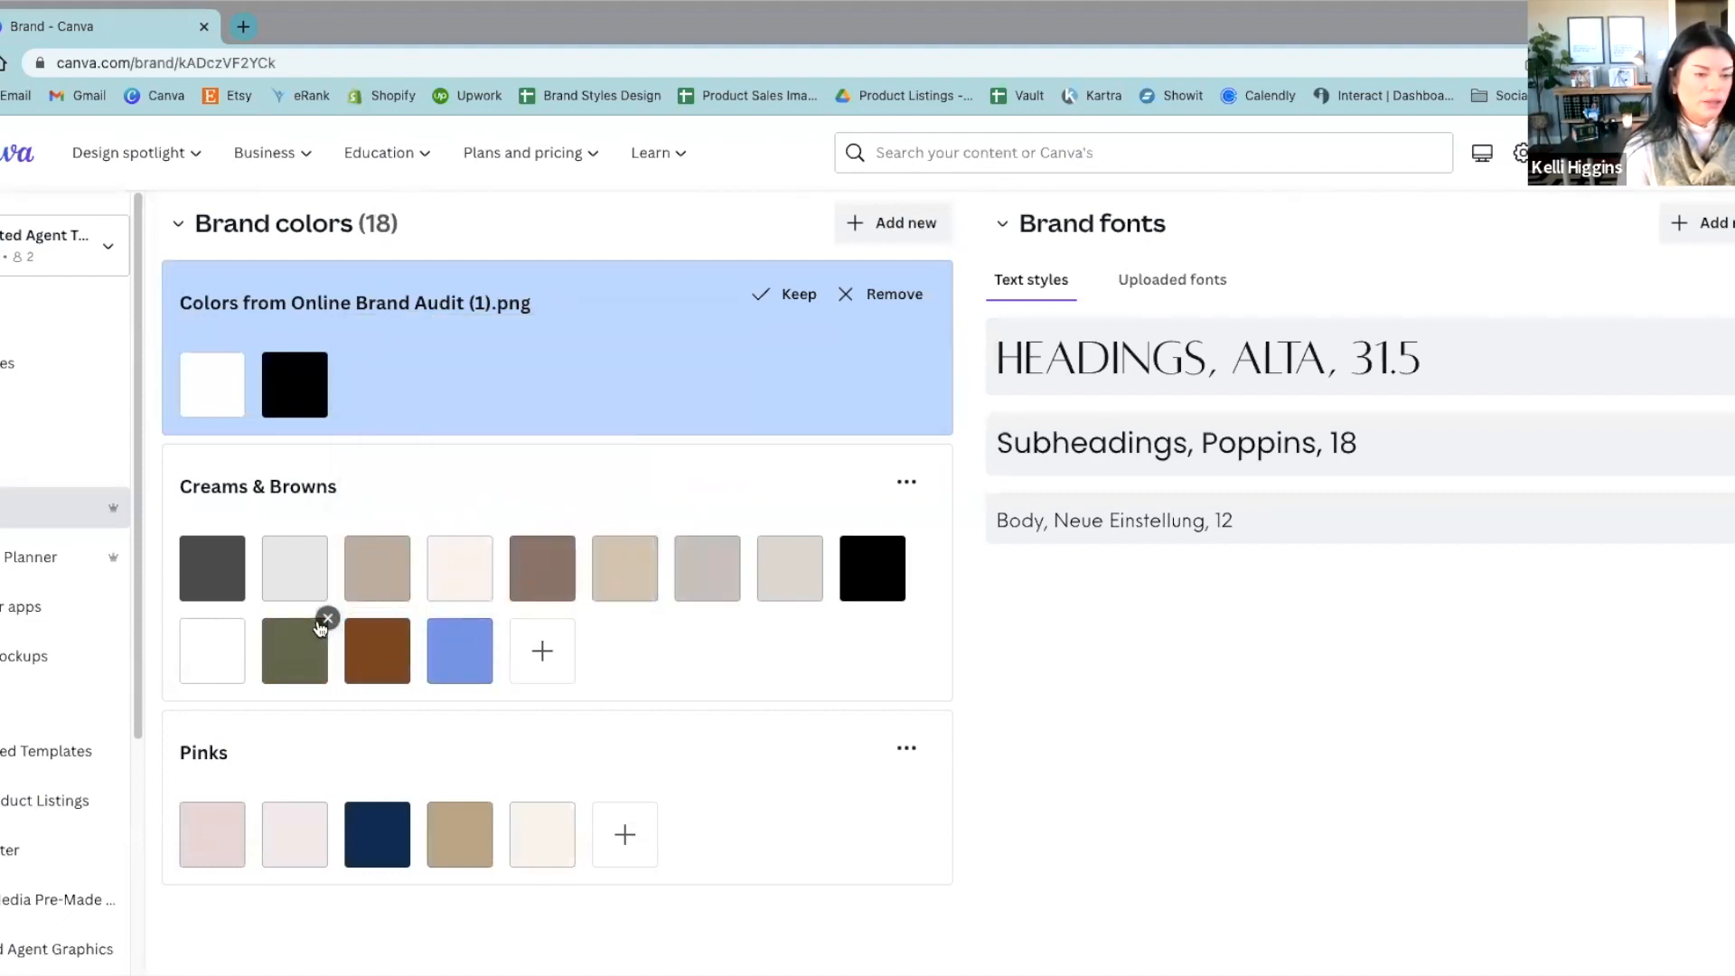
Step: Delete the olive, brown and light blue colors just added to the Creams & Browns palette
click(327, 619)
click(327, 619)
click(327, 619)
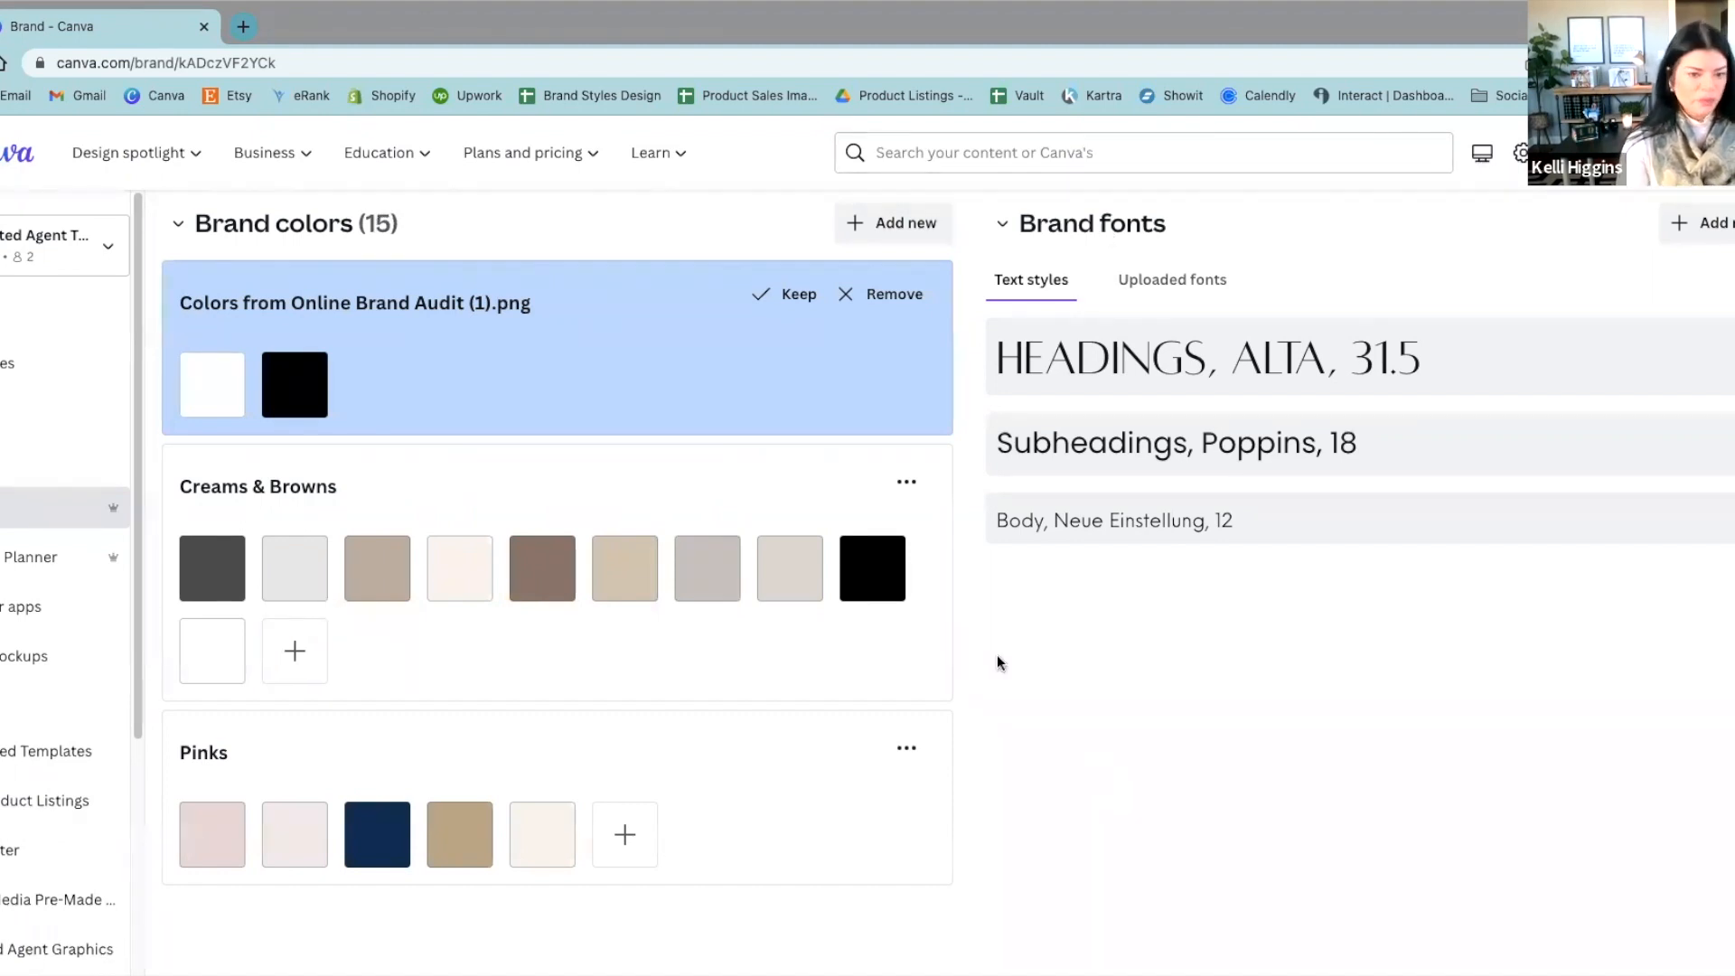
mouse_move(191, 577)
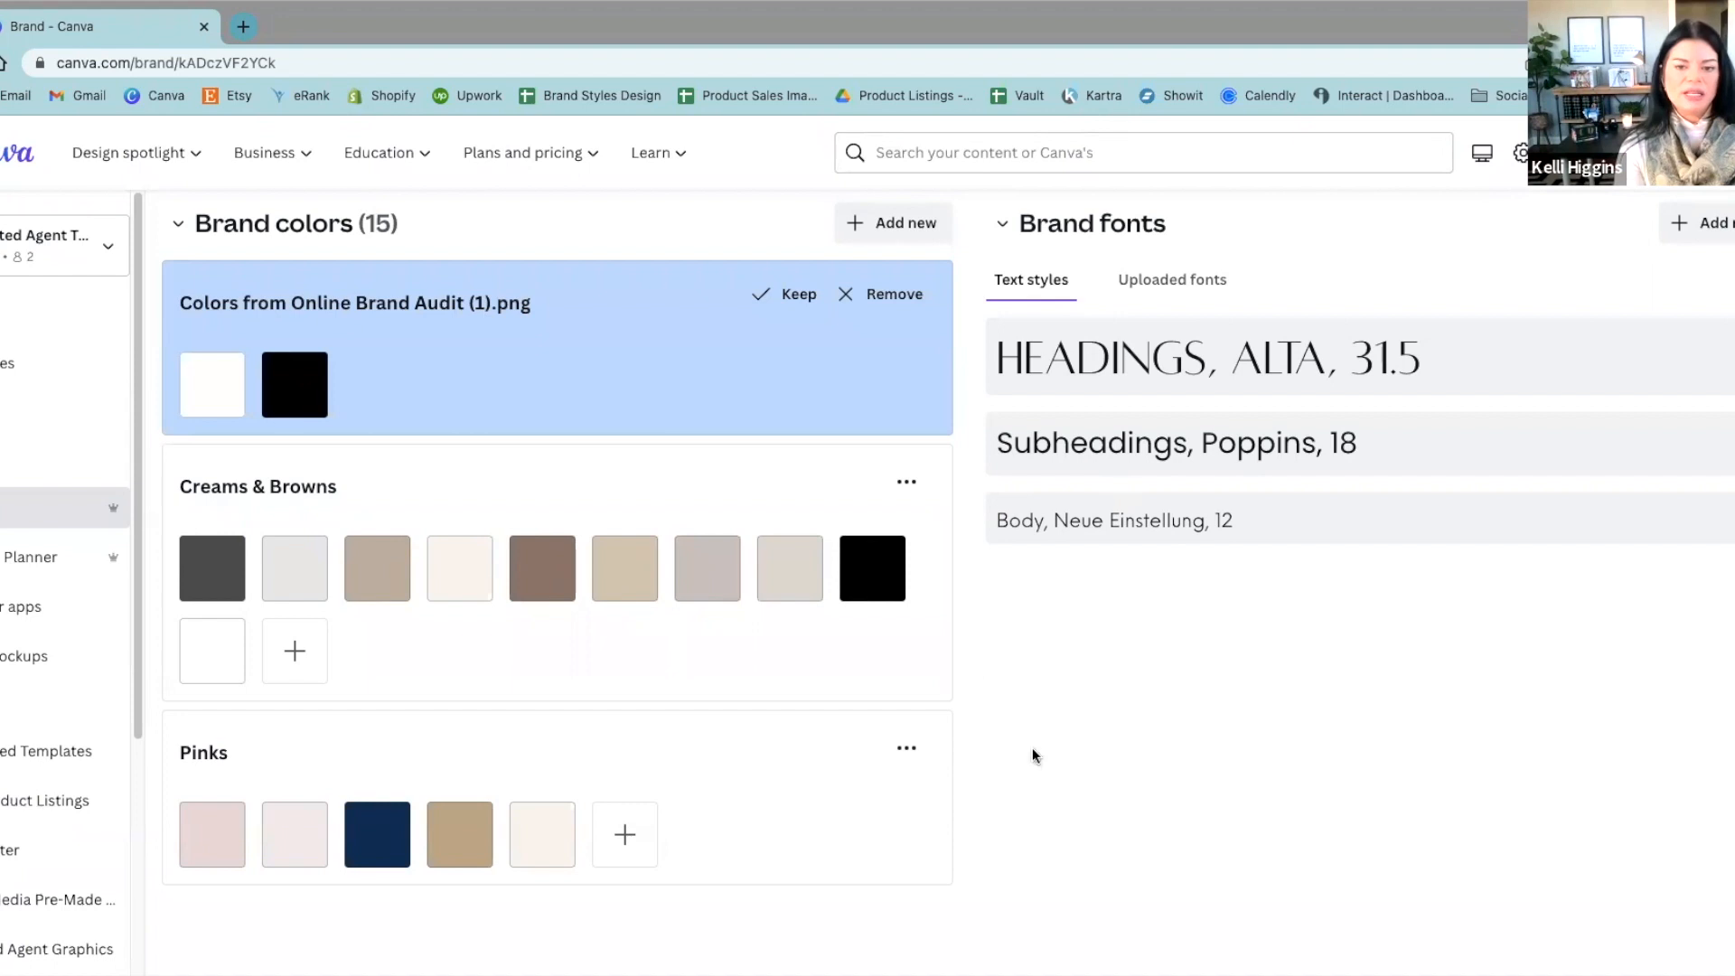
Step: Change the font of the Headings text style in the brand fonts to Apparel Regular It
scroll(1407, 567, up, 2)
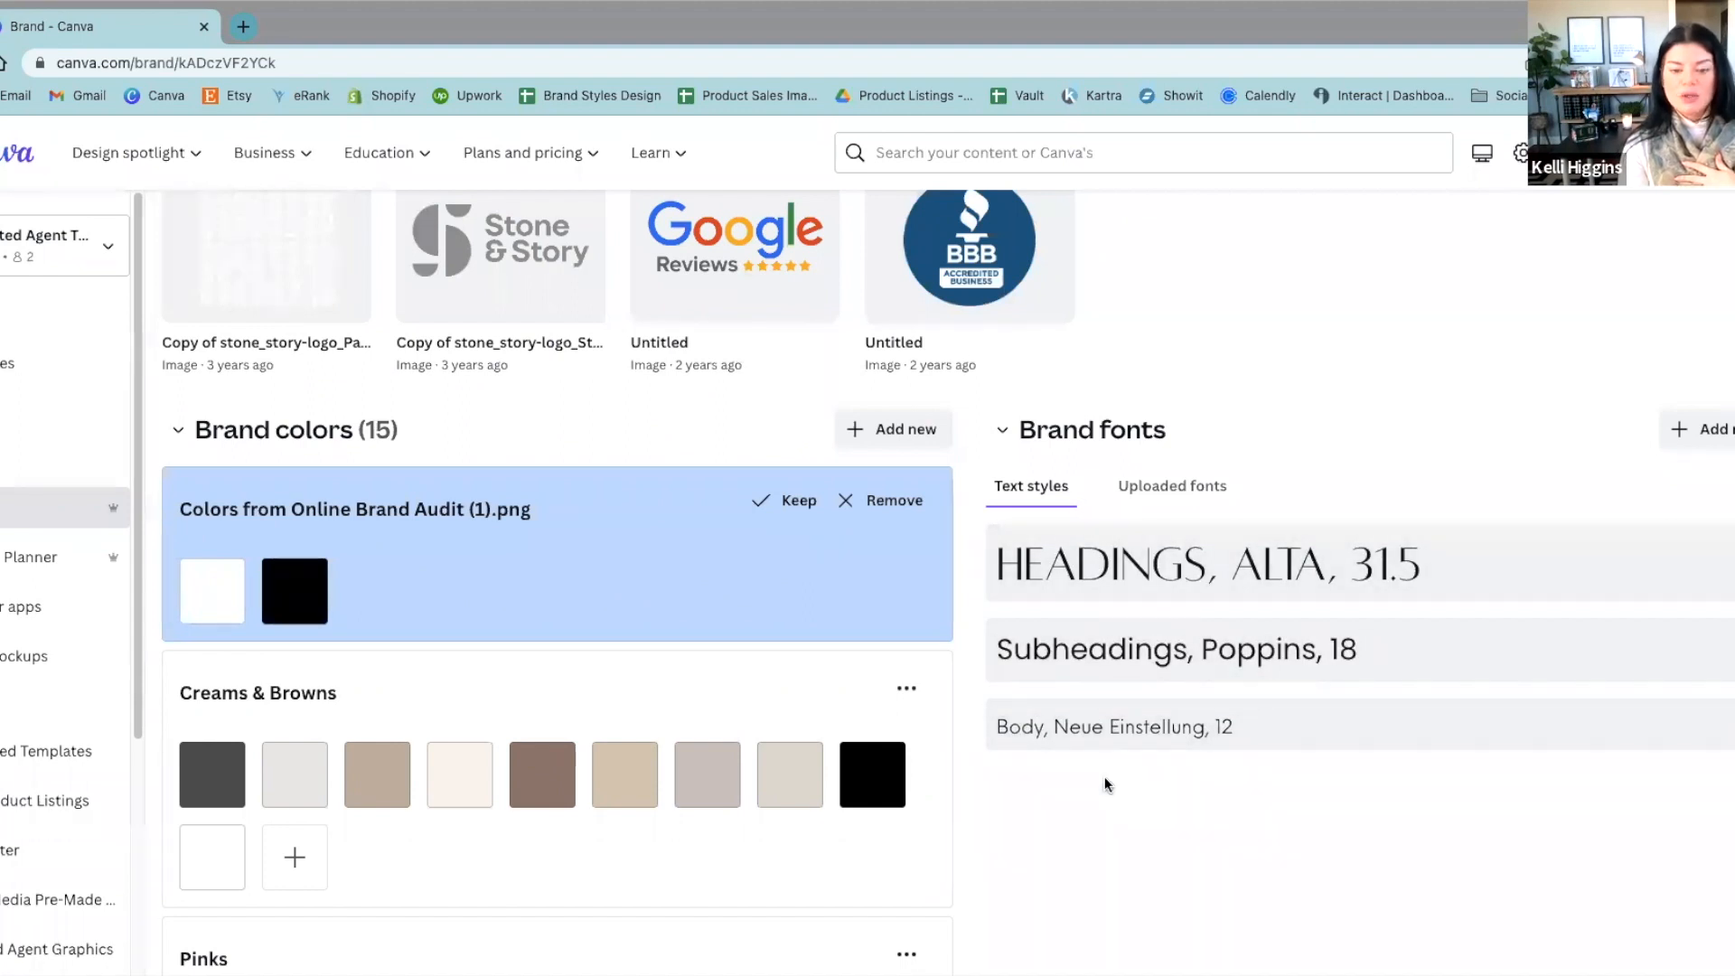
click(1726, 565)
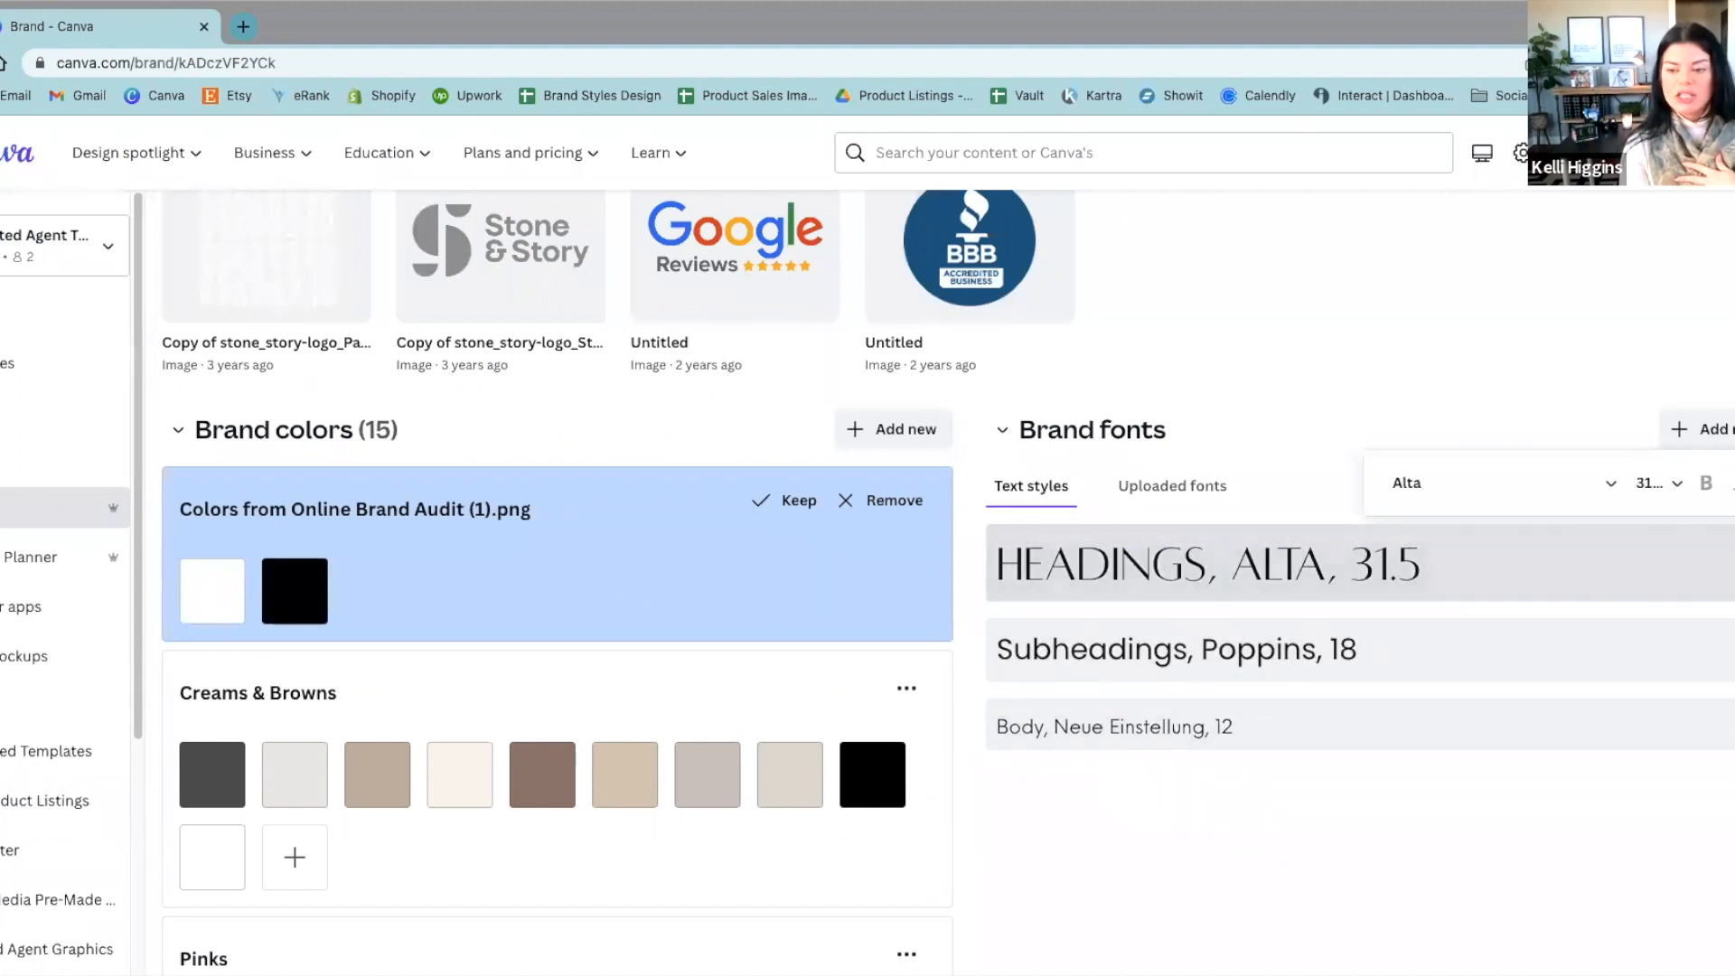
click(1612, 486)
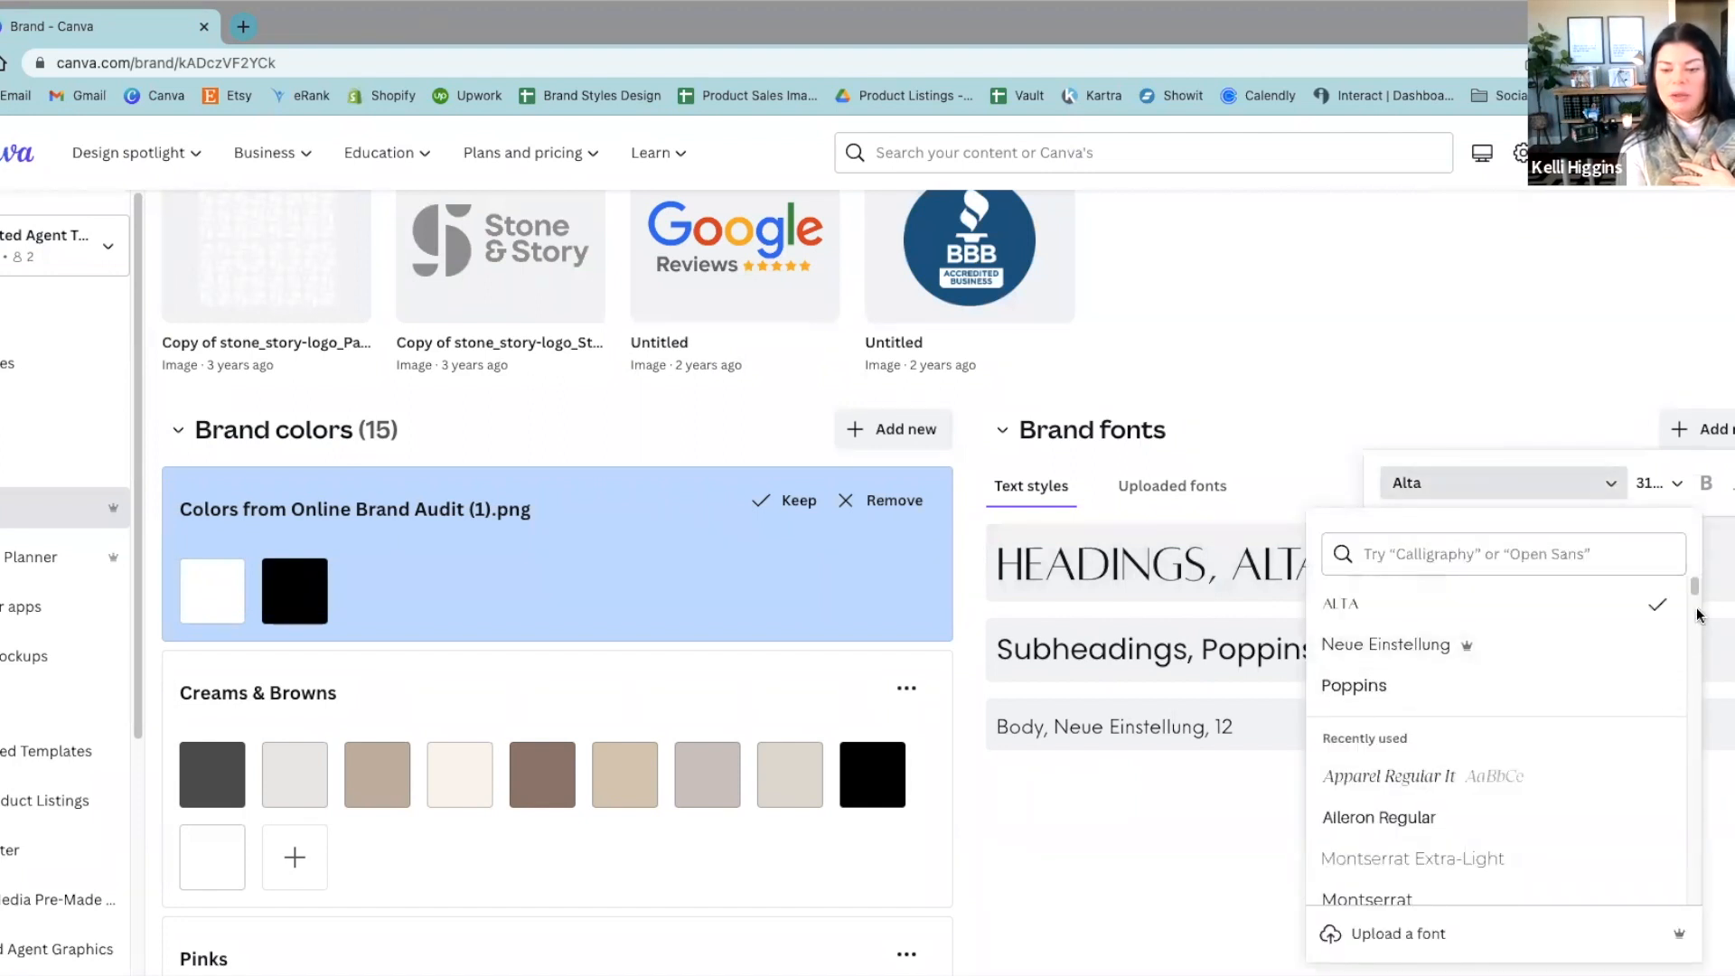
click(1421, 776)
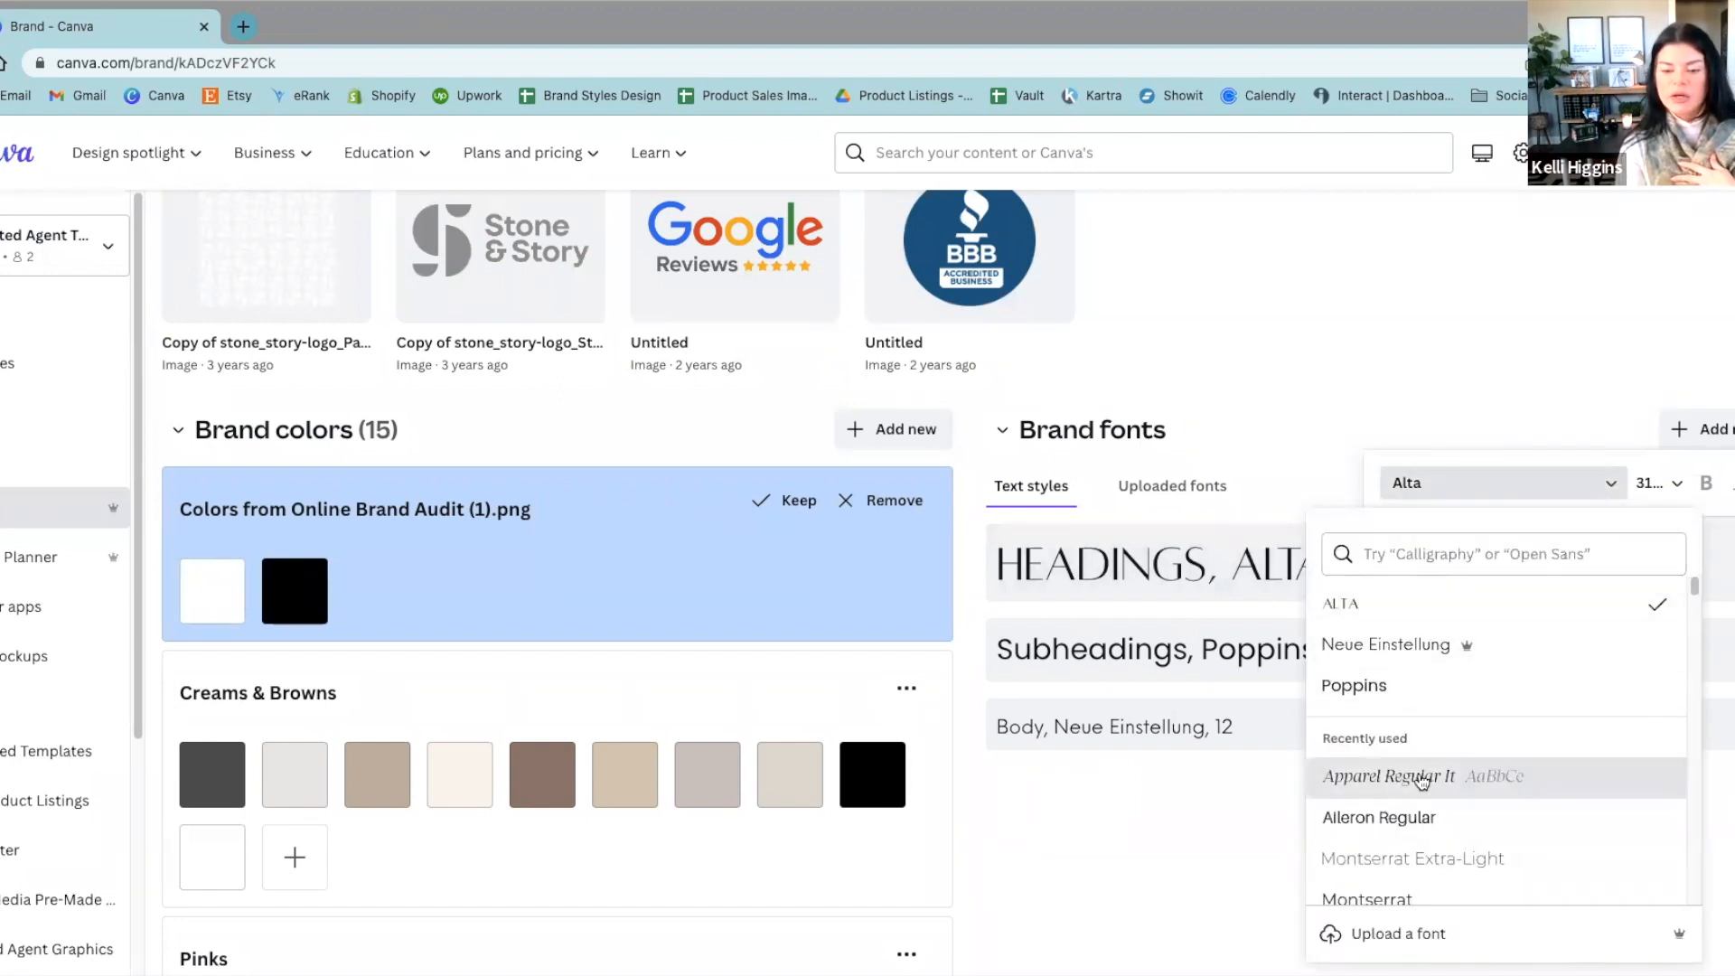
click(1180, 790)
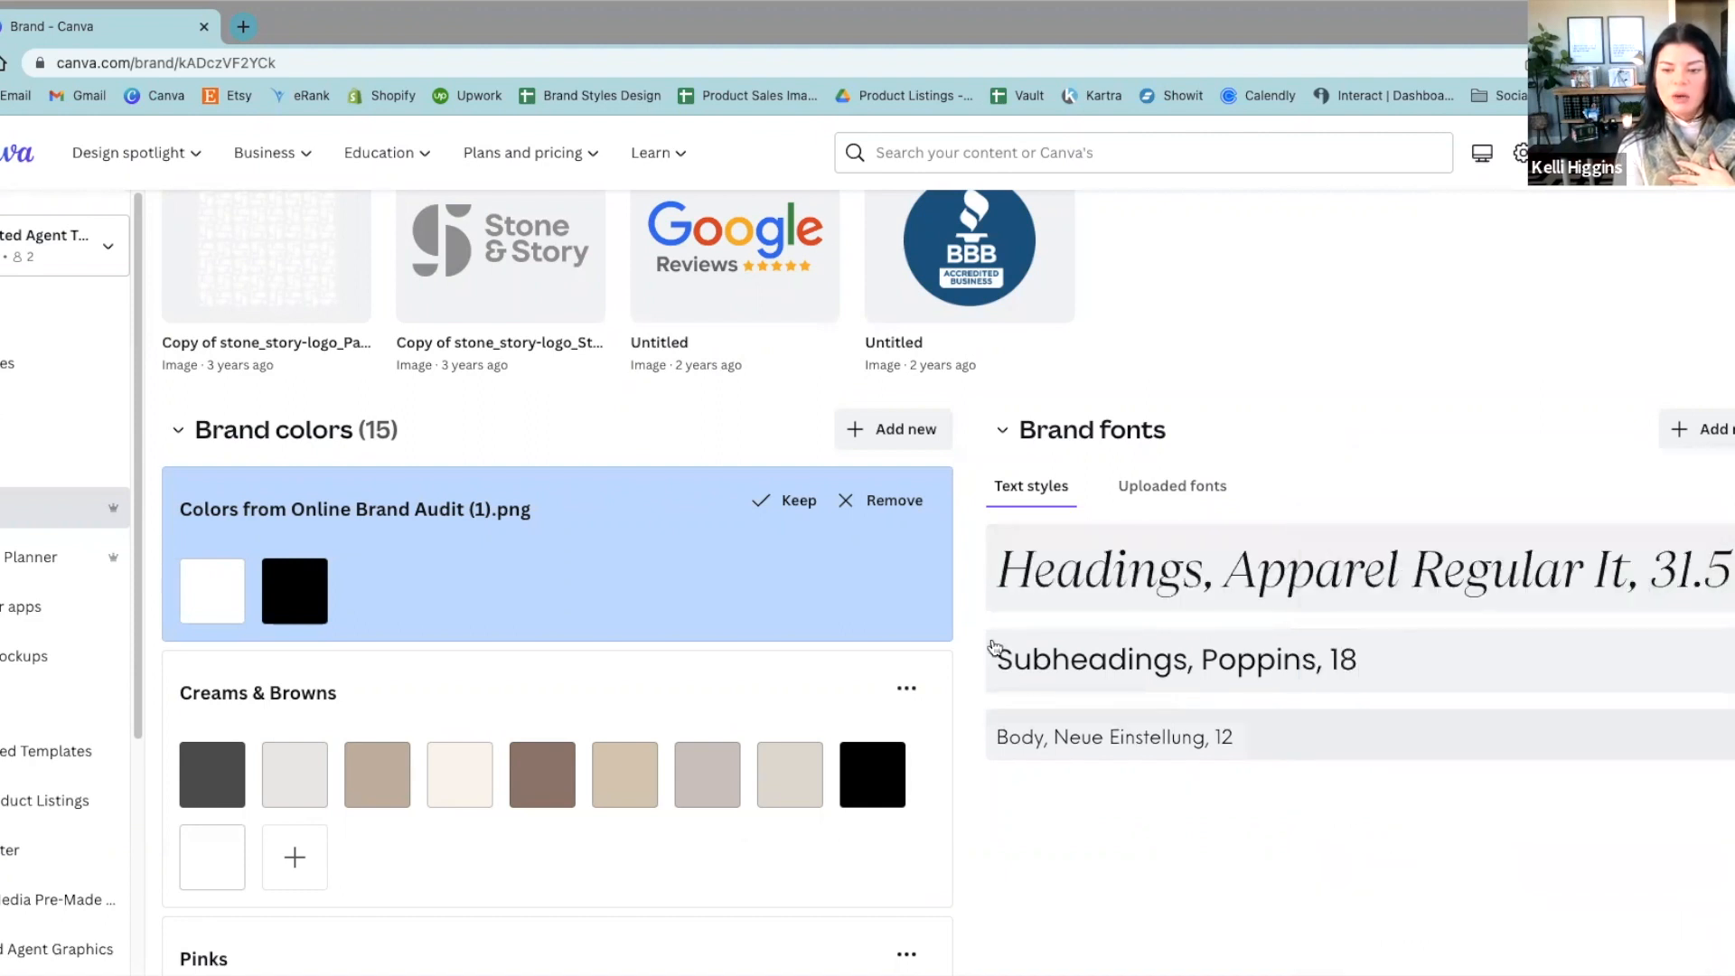
click(1549, 590)
click(1478, 403)
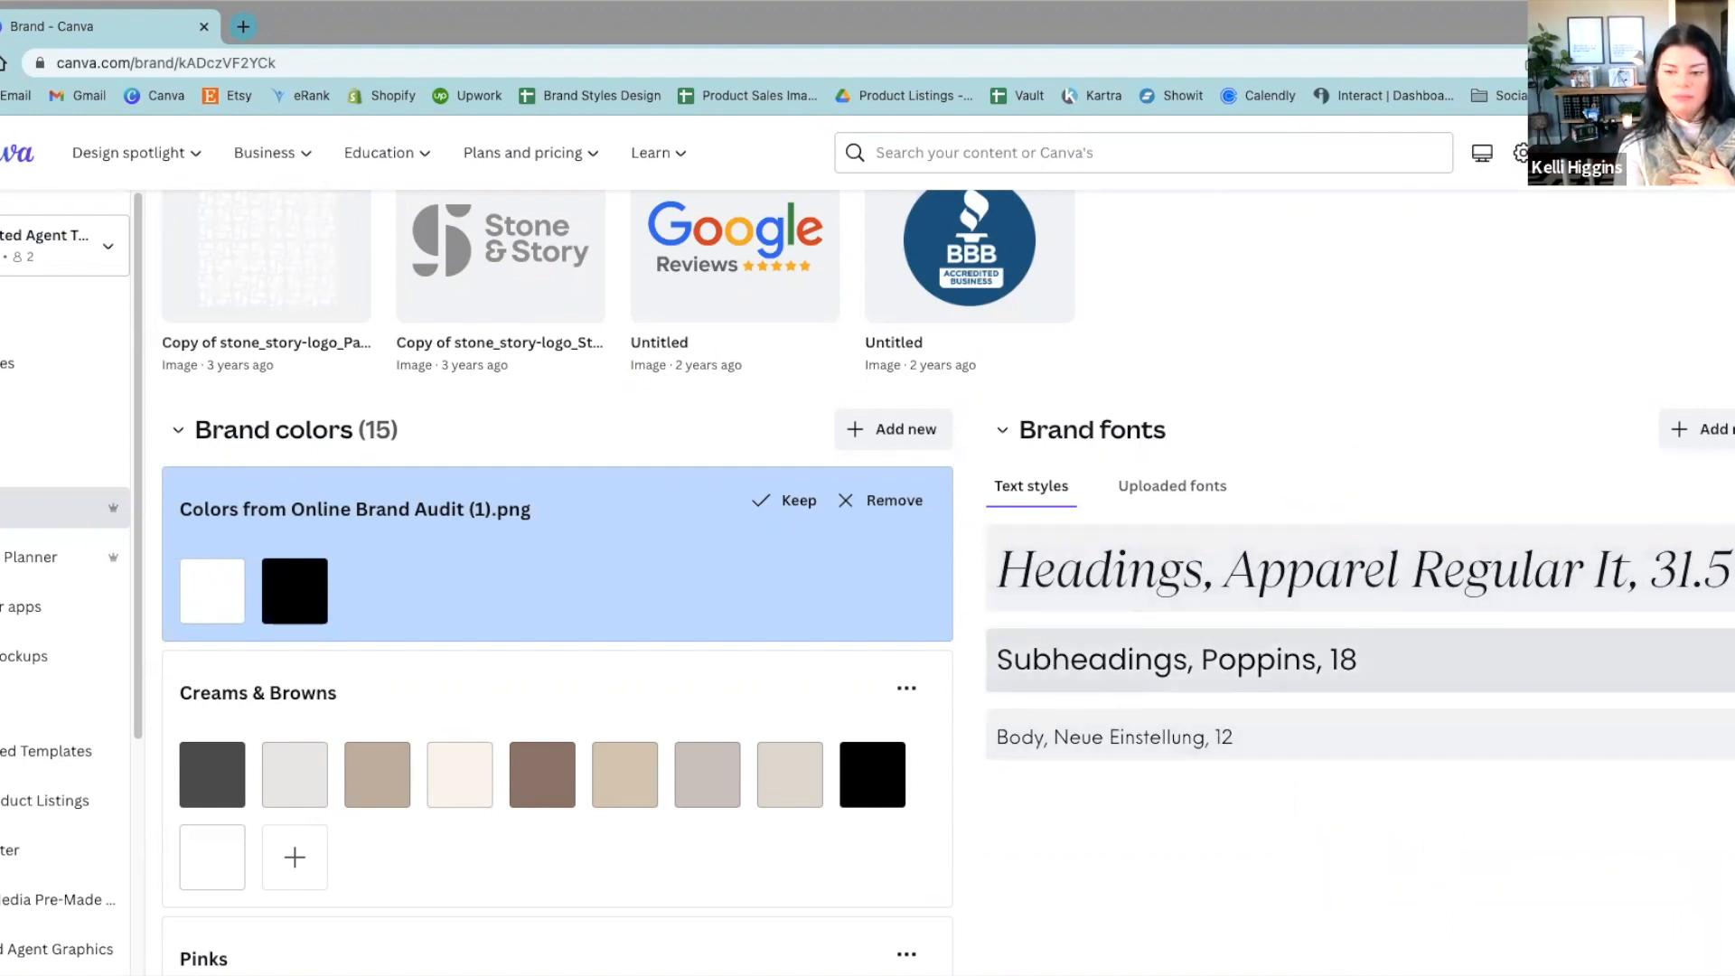
Step: Review the brand colors, fonts and logos in the Brand Kit once more
scroll(1086, 754, down, 2)
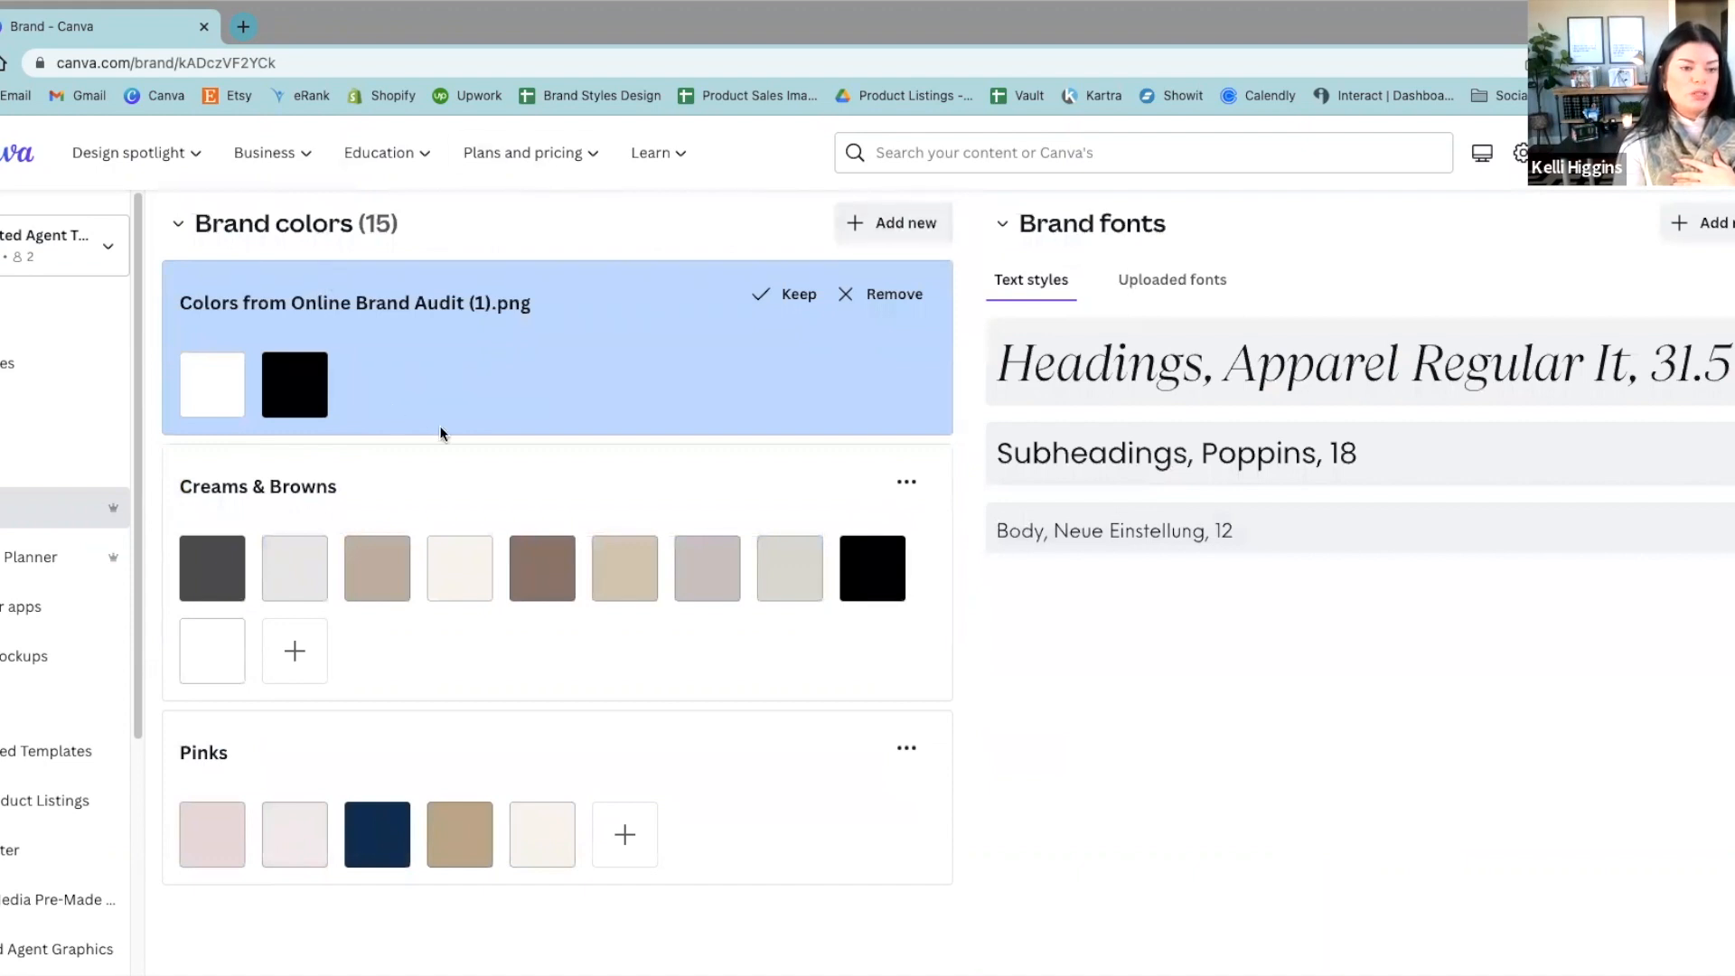
scroll(945, 846, up, 15)
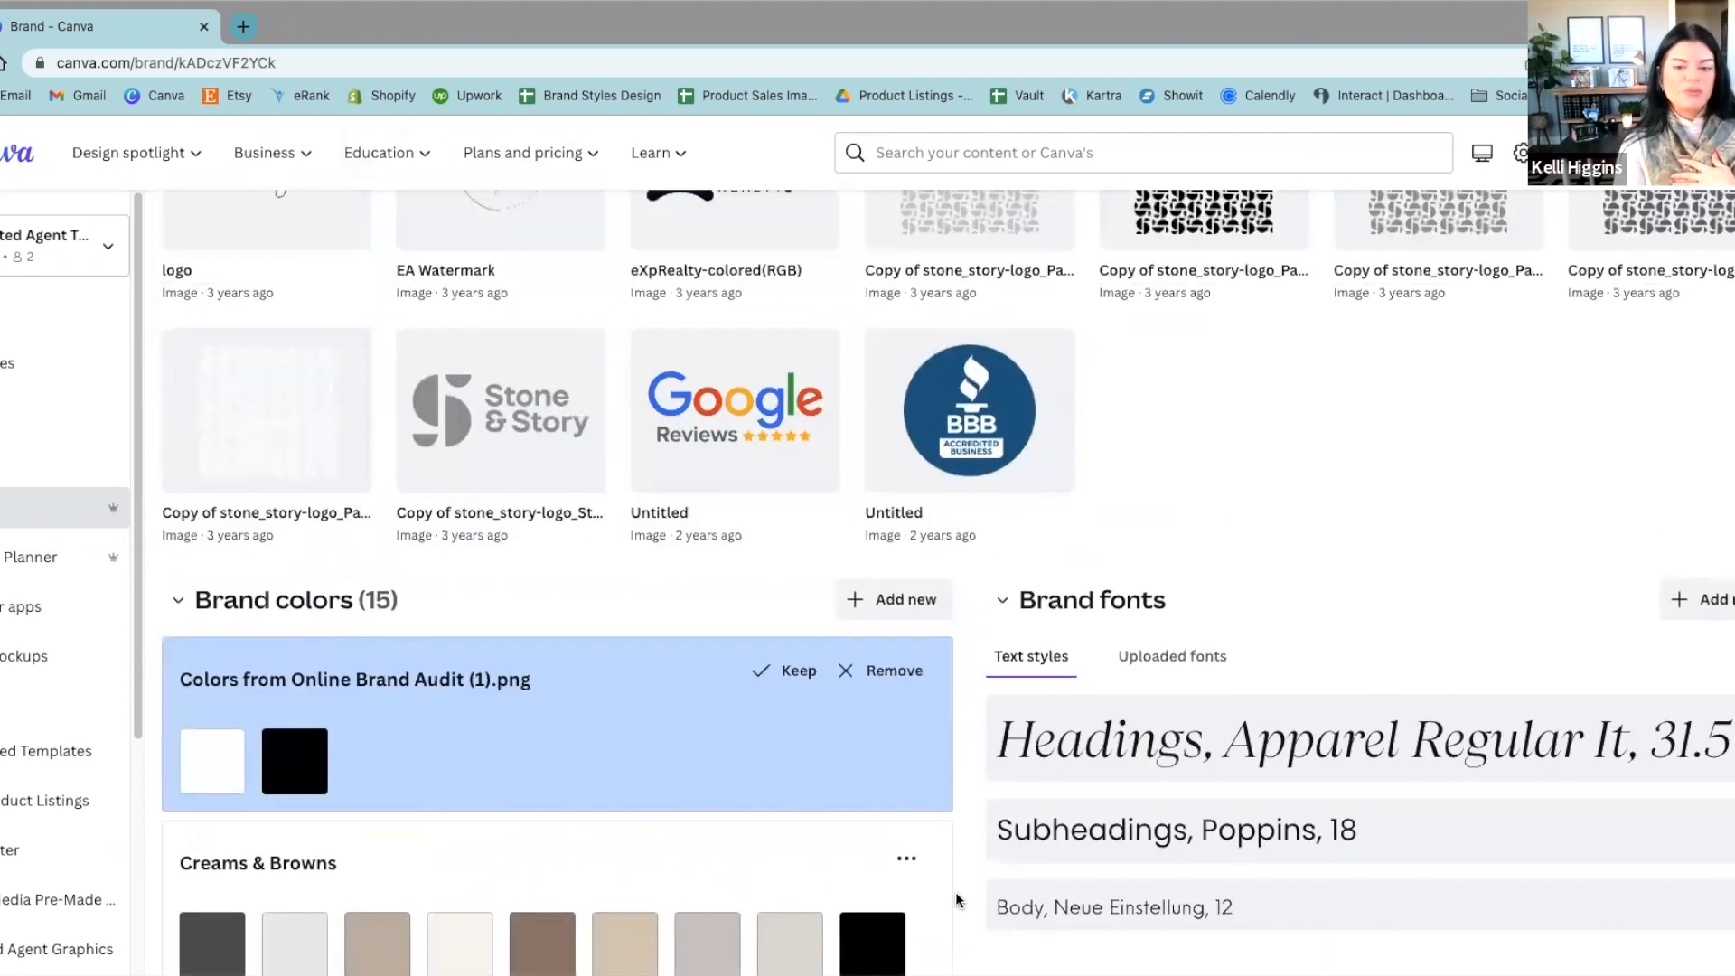
scroll(952, 900, up, 5)
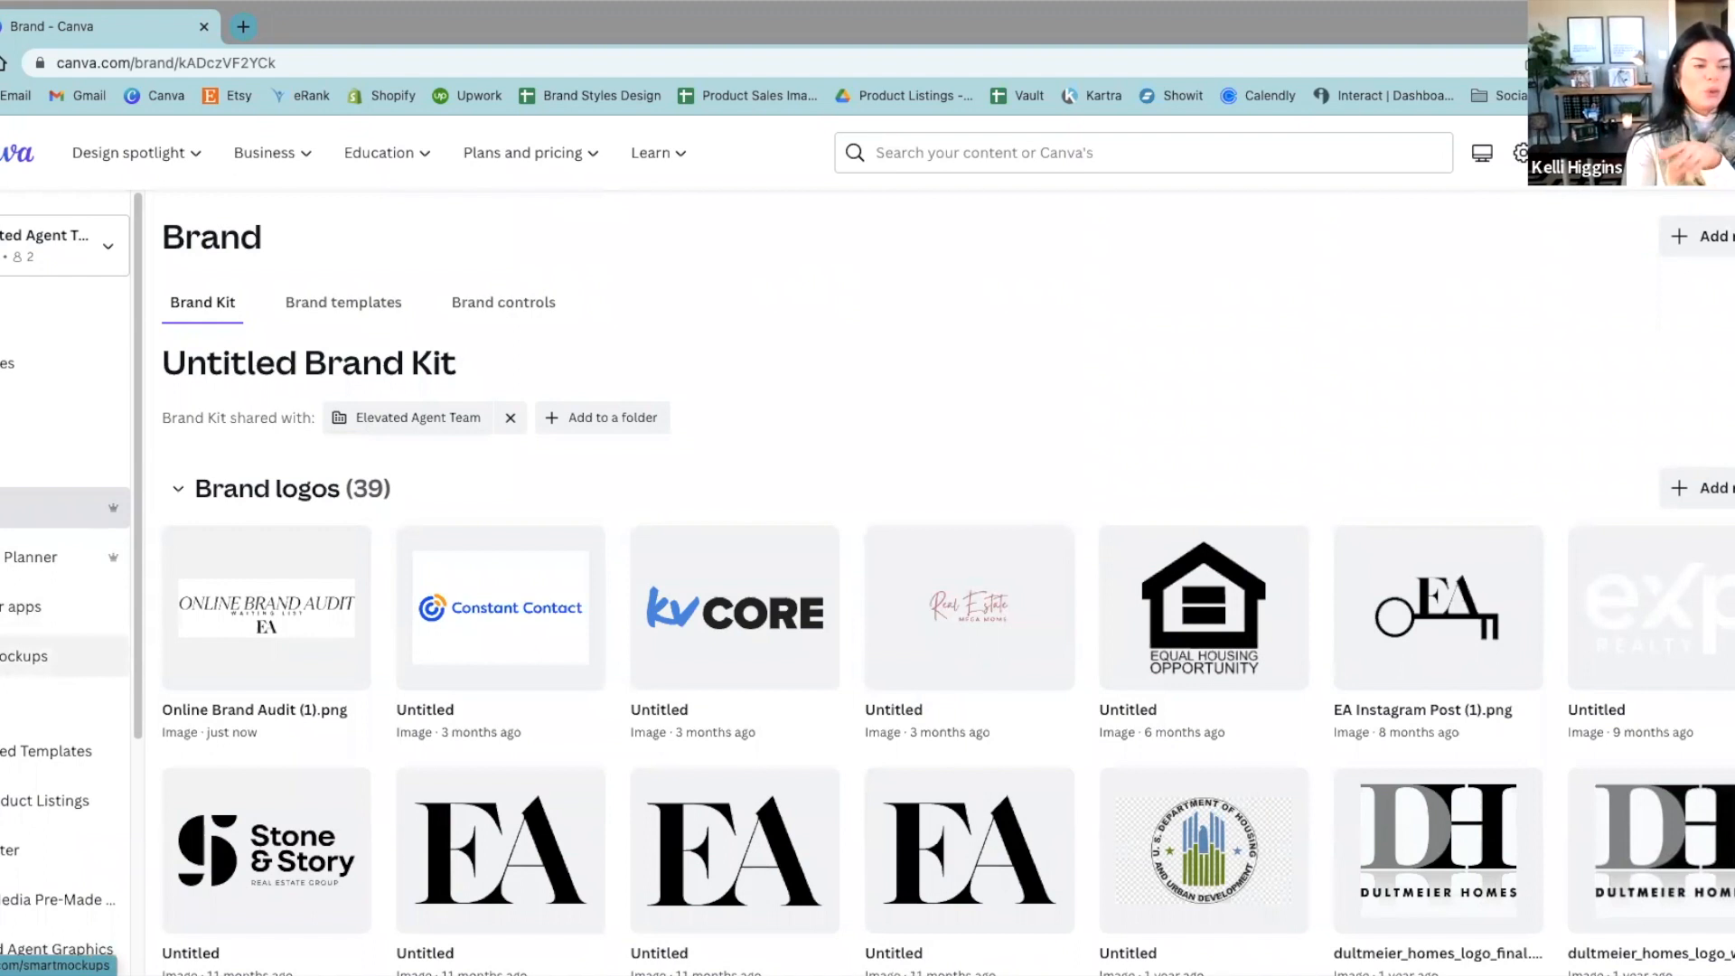
Step: Return to the home page and look over the For you suggestions and recent designs
click(4, 314)
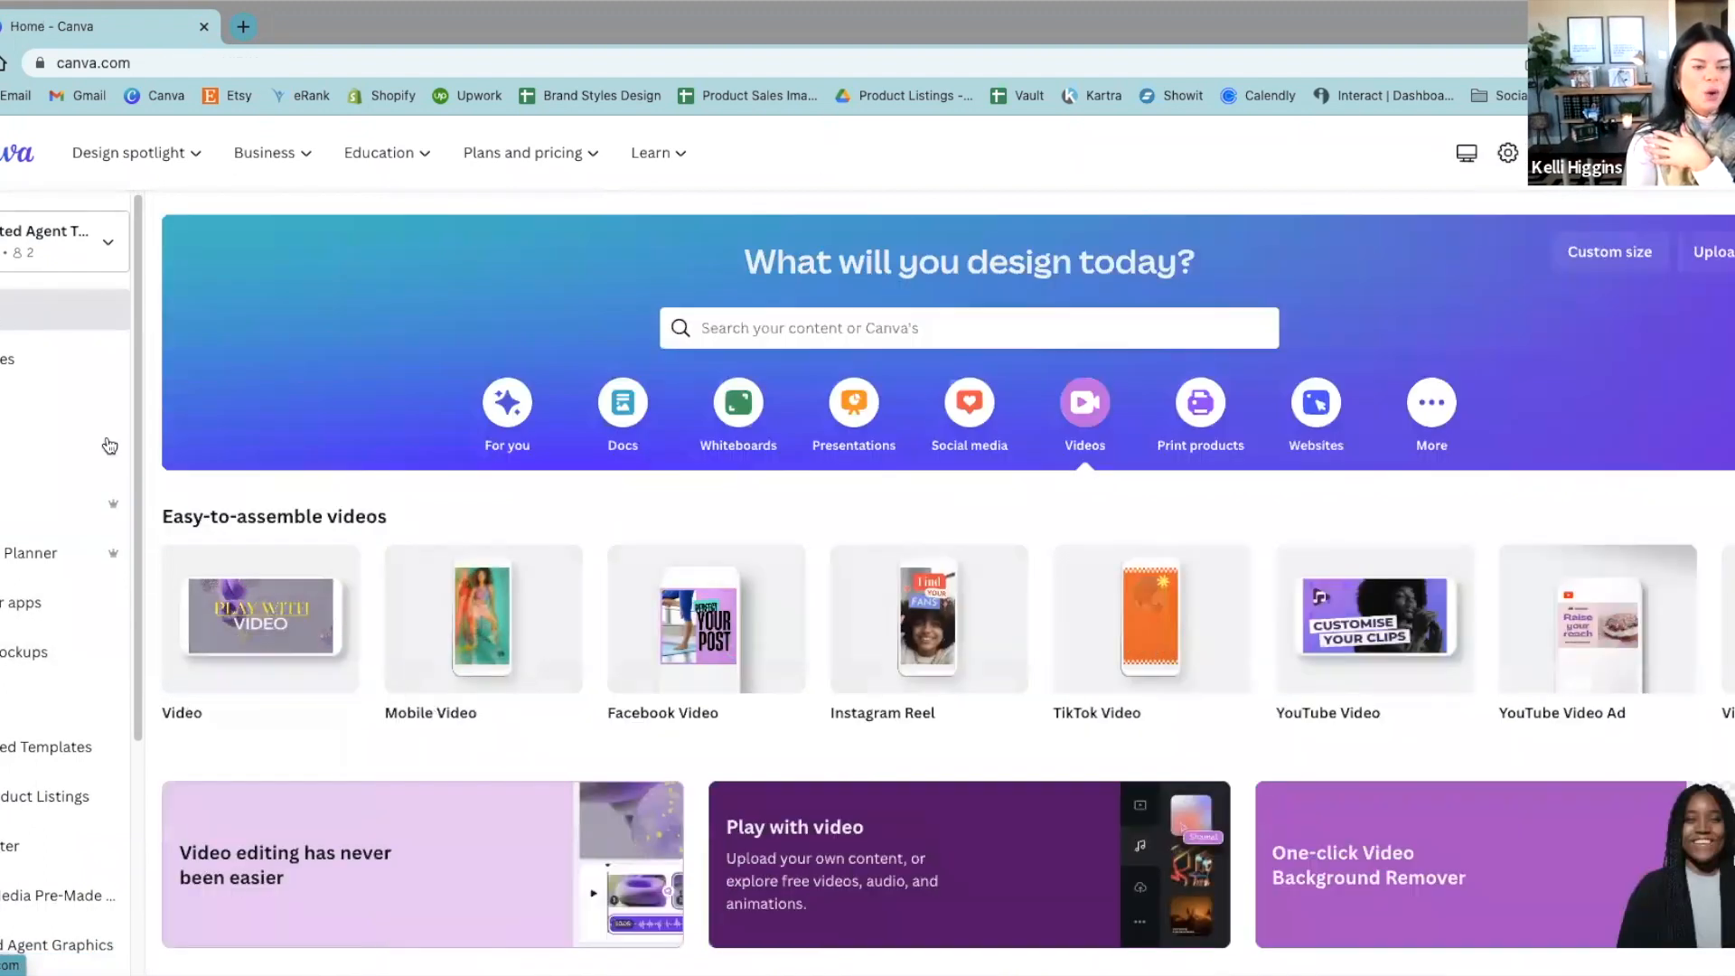
click(504, 400)
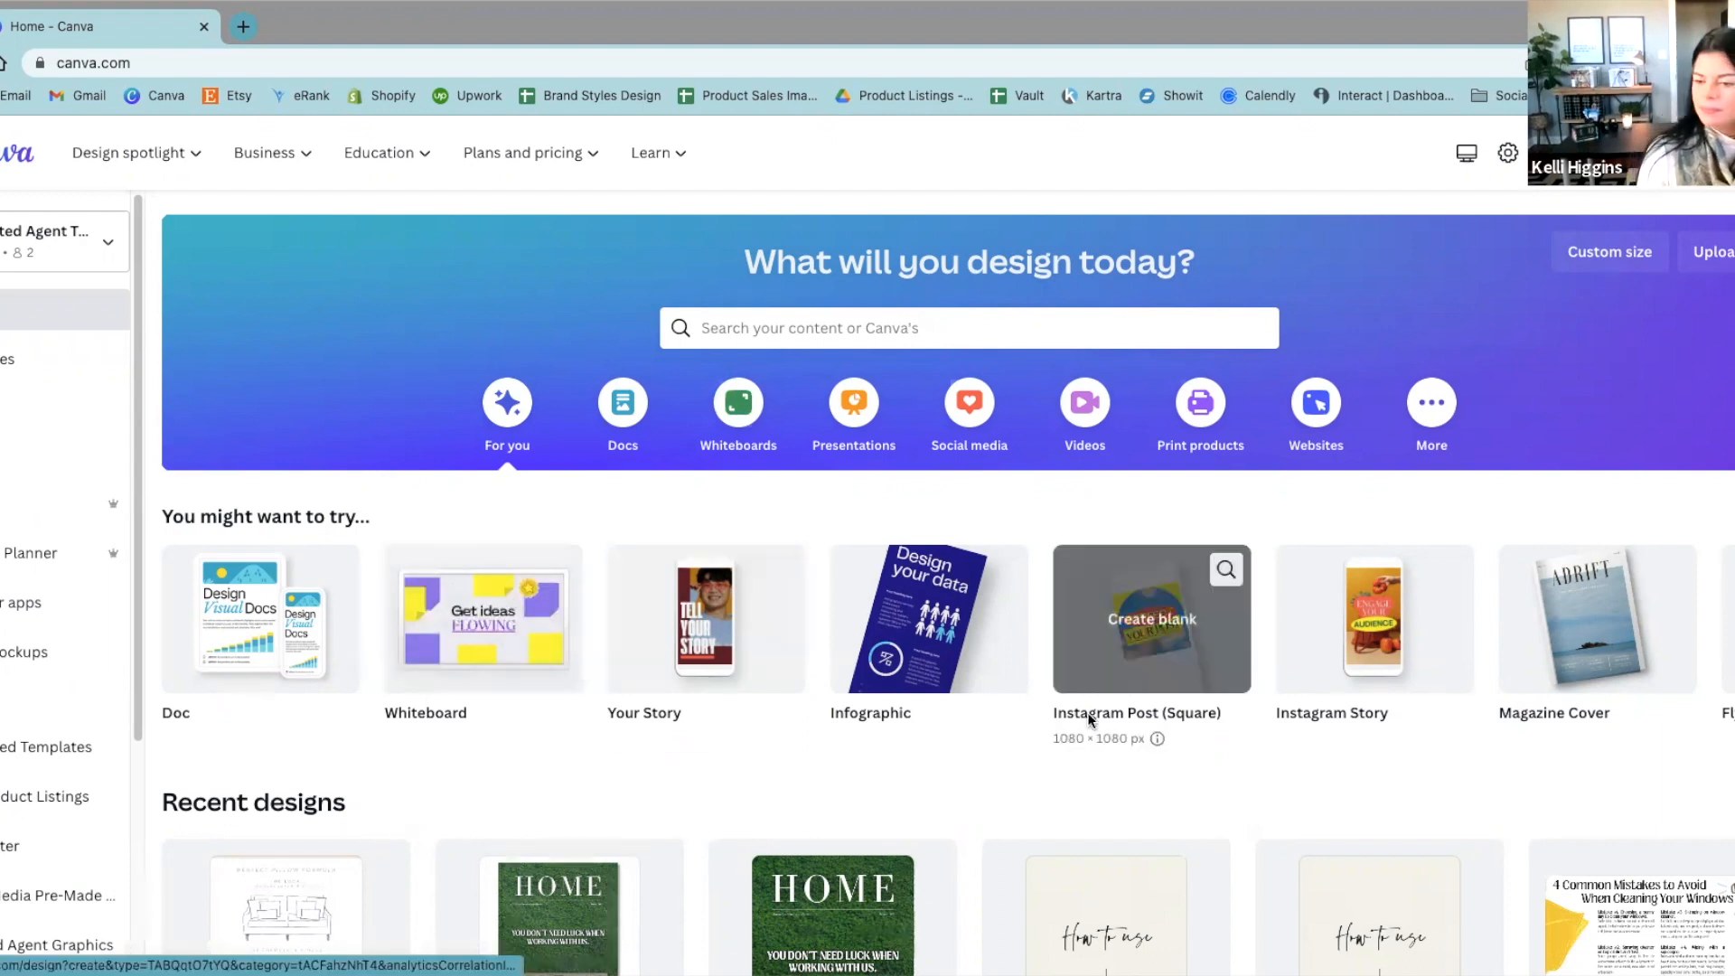
scroll(1087, 712, down, 1)
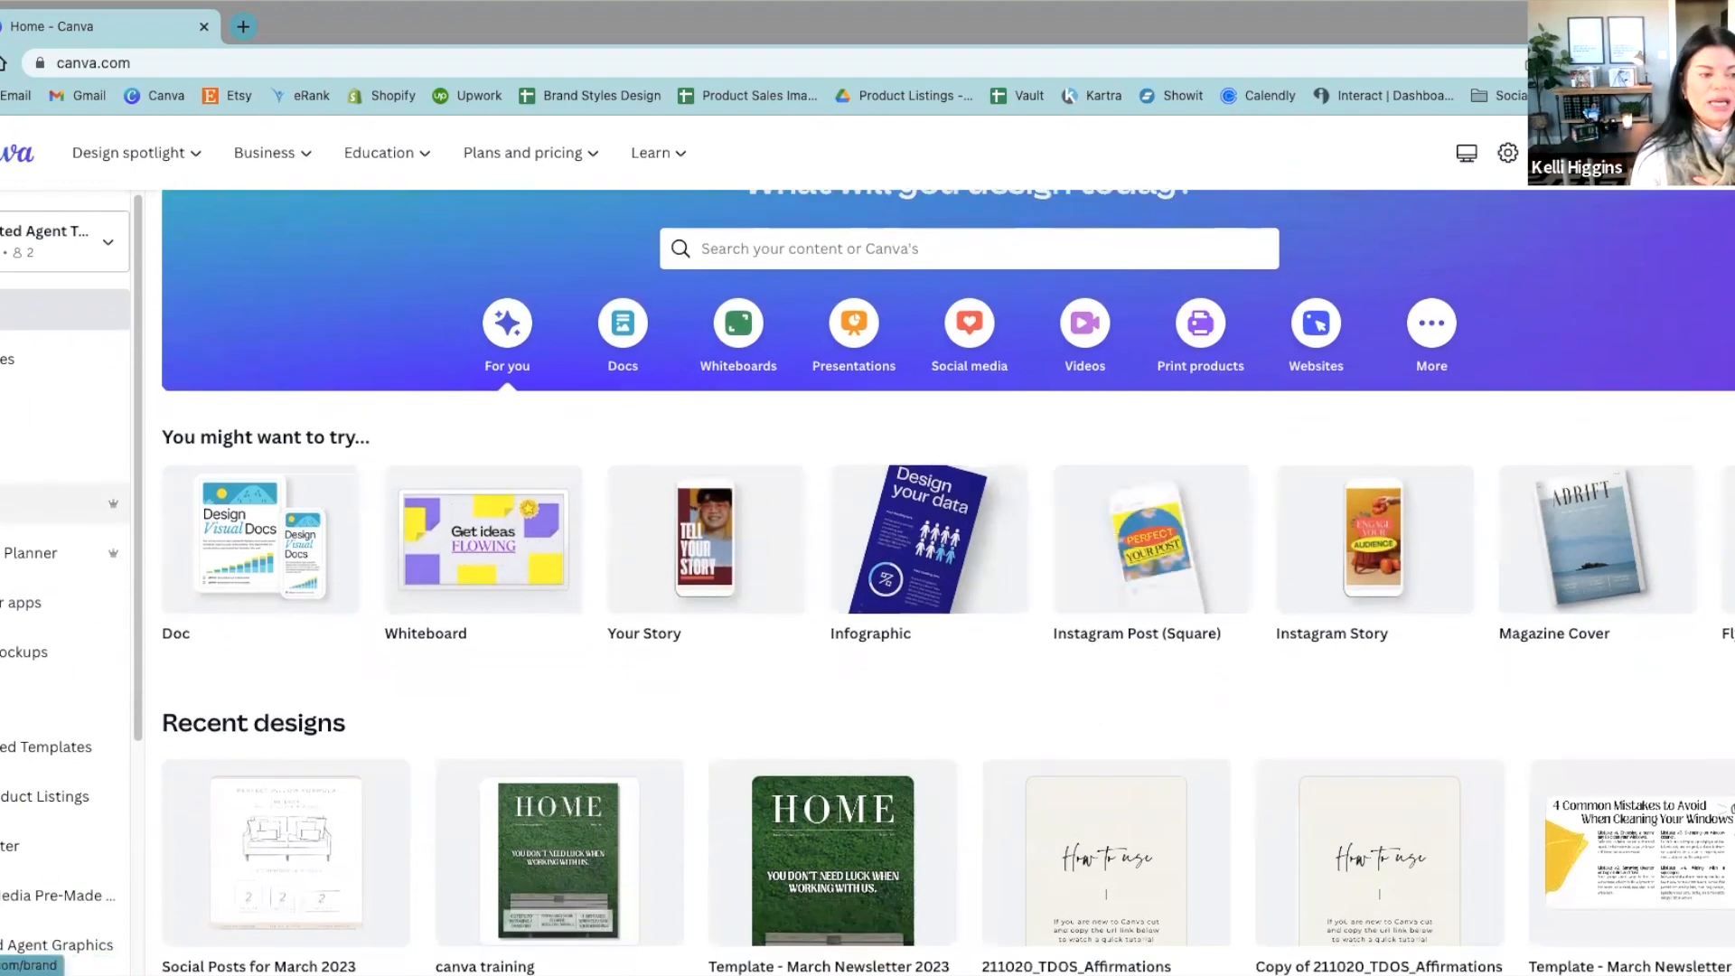
Step: Reopen the Brand Kit and review its logos, color palettes and font styles
click(27, 503)
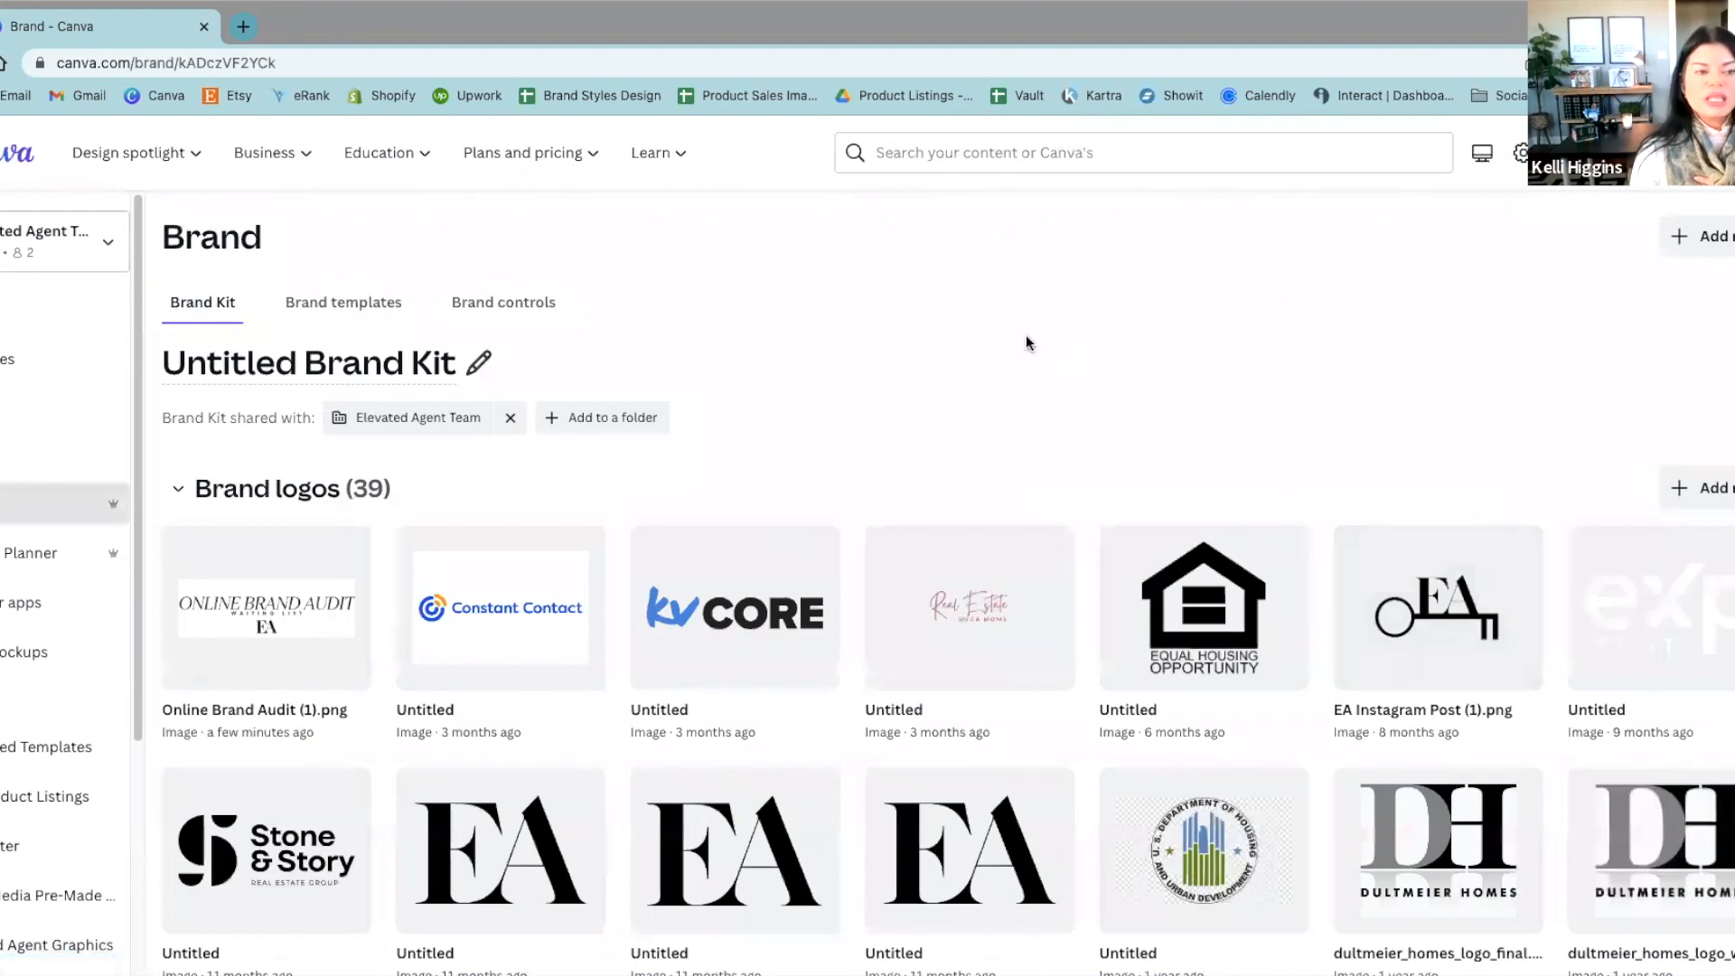
scroll(1226, 654, down, 1)
scroll(1227, 654, down, 3)
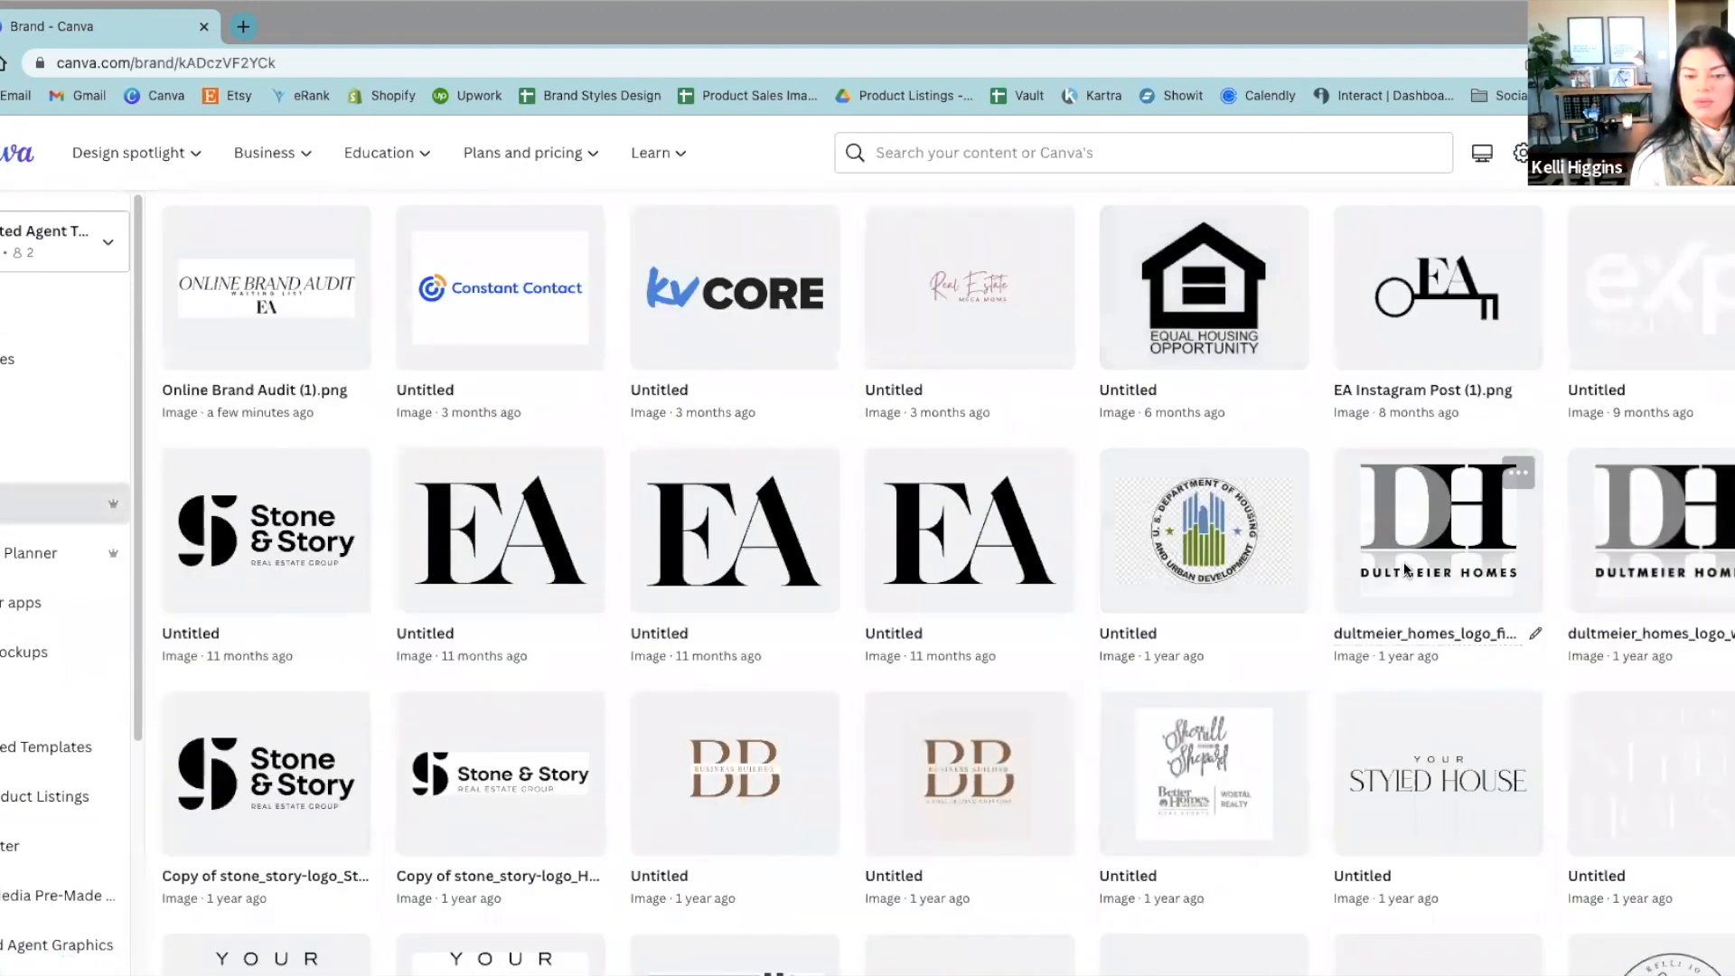
scroll(1096, 709, down, 1)
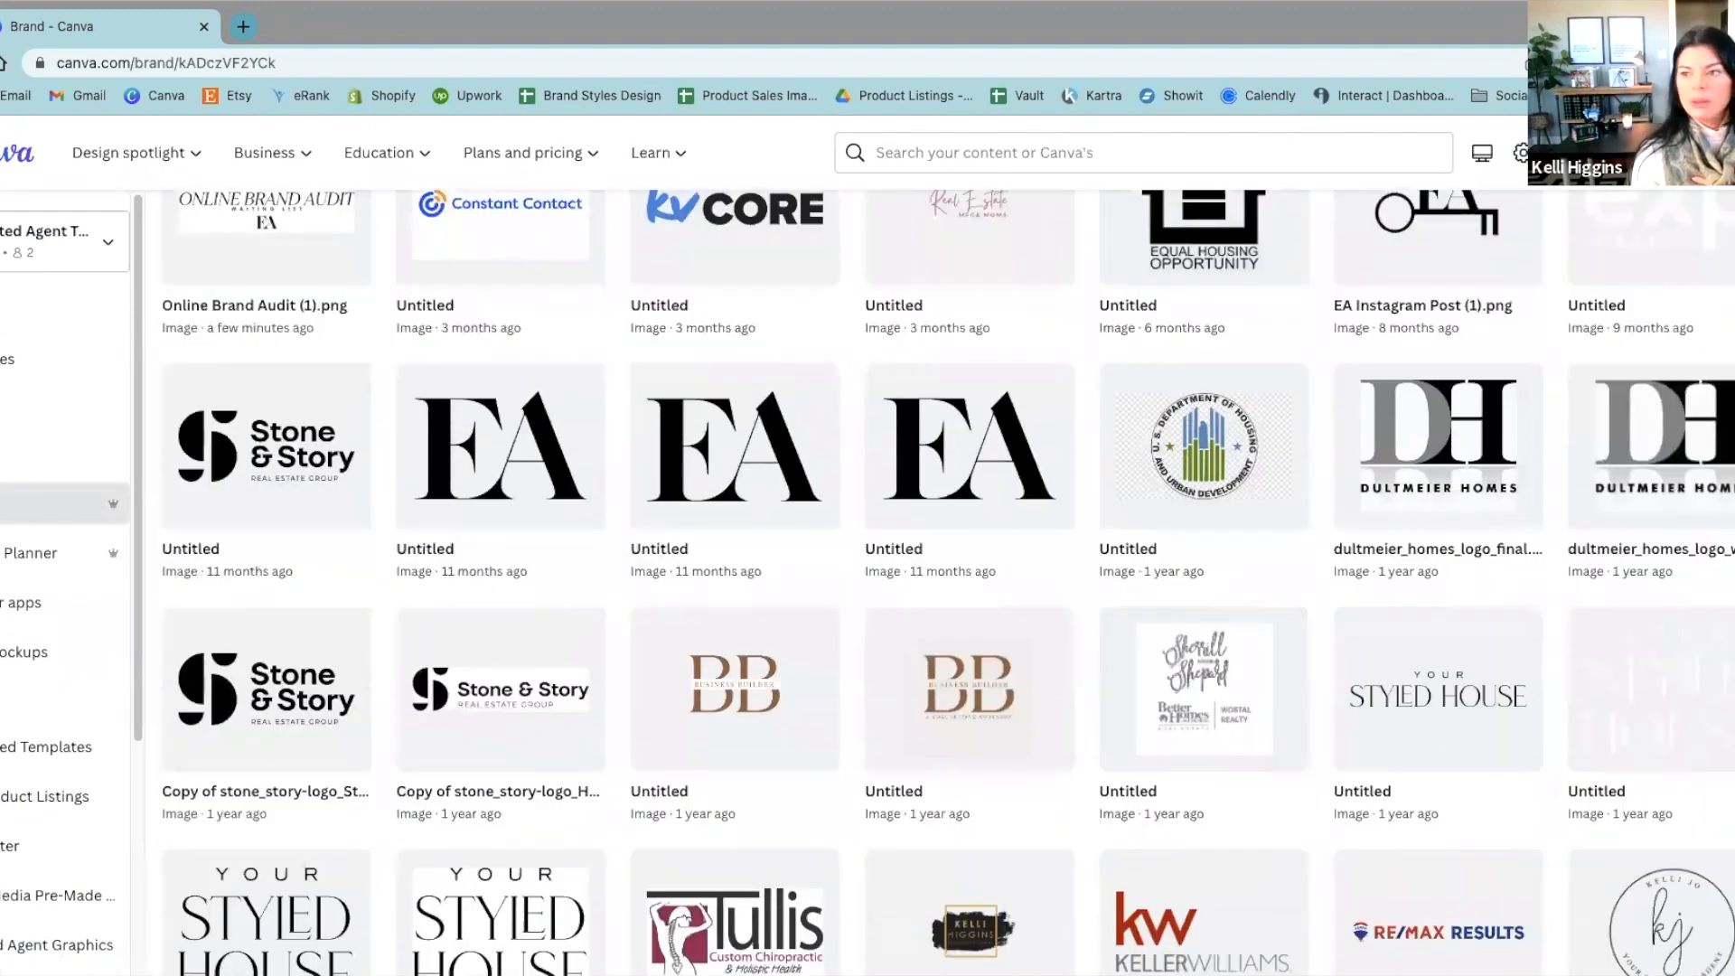
scroll(1266, 630, down, 5)
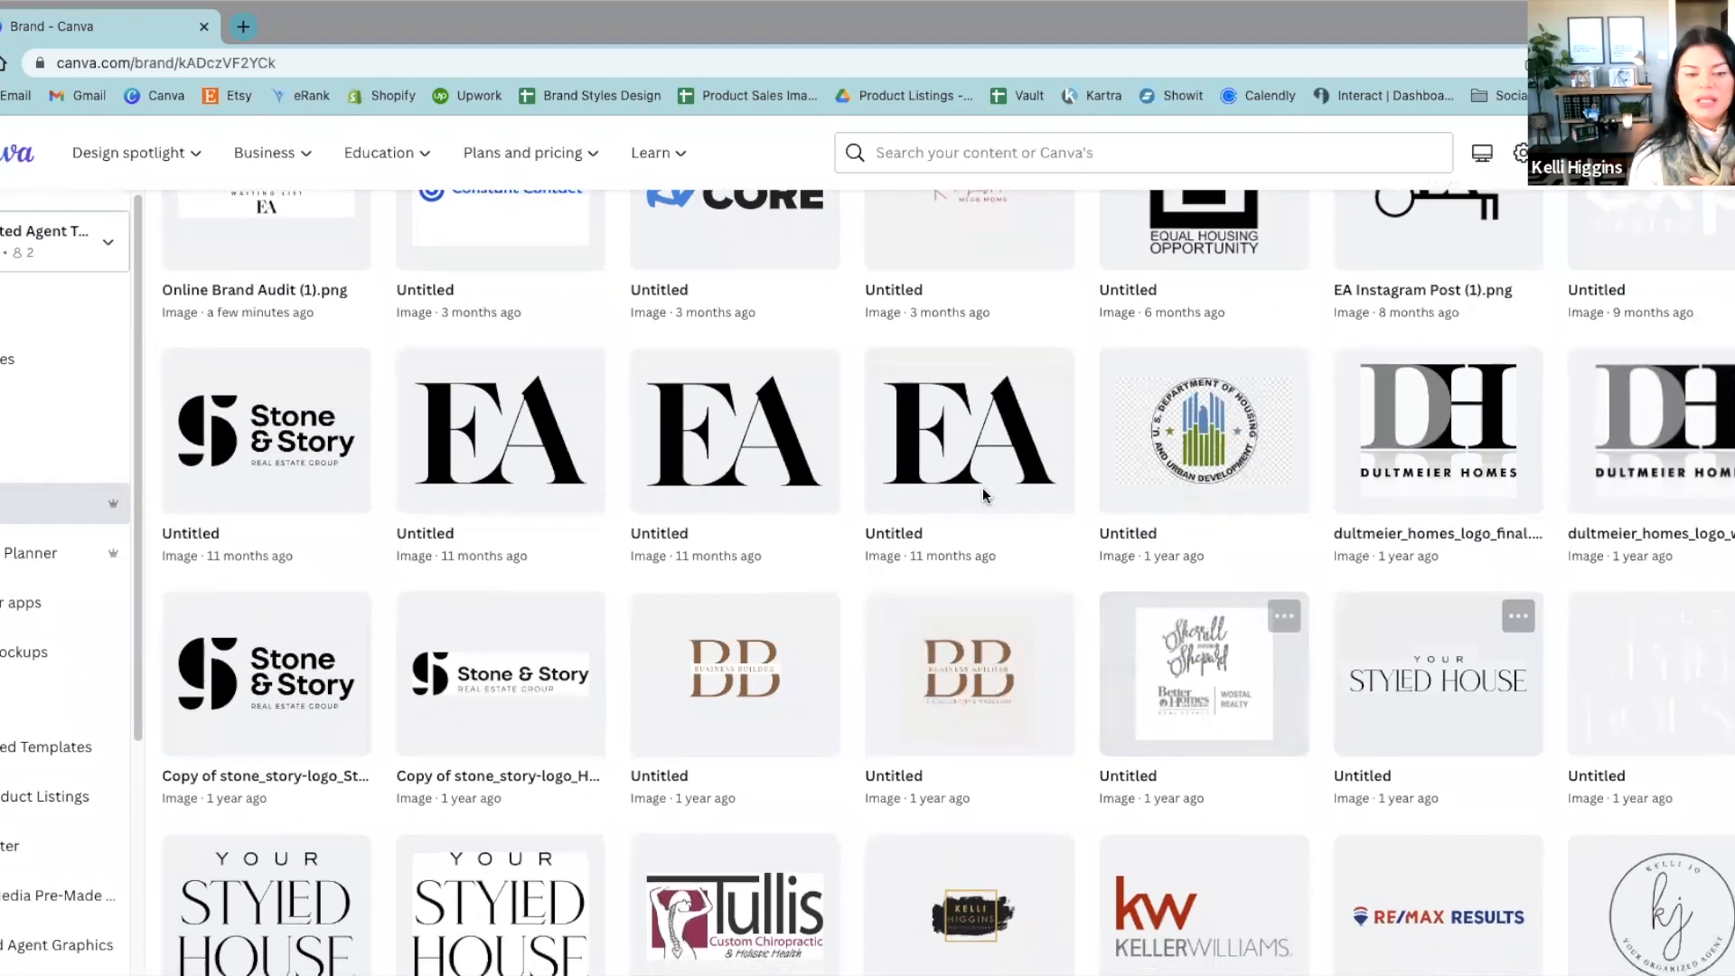
scroll(1267, 629, down, 6)
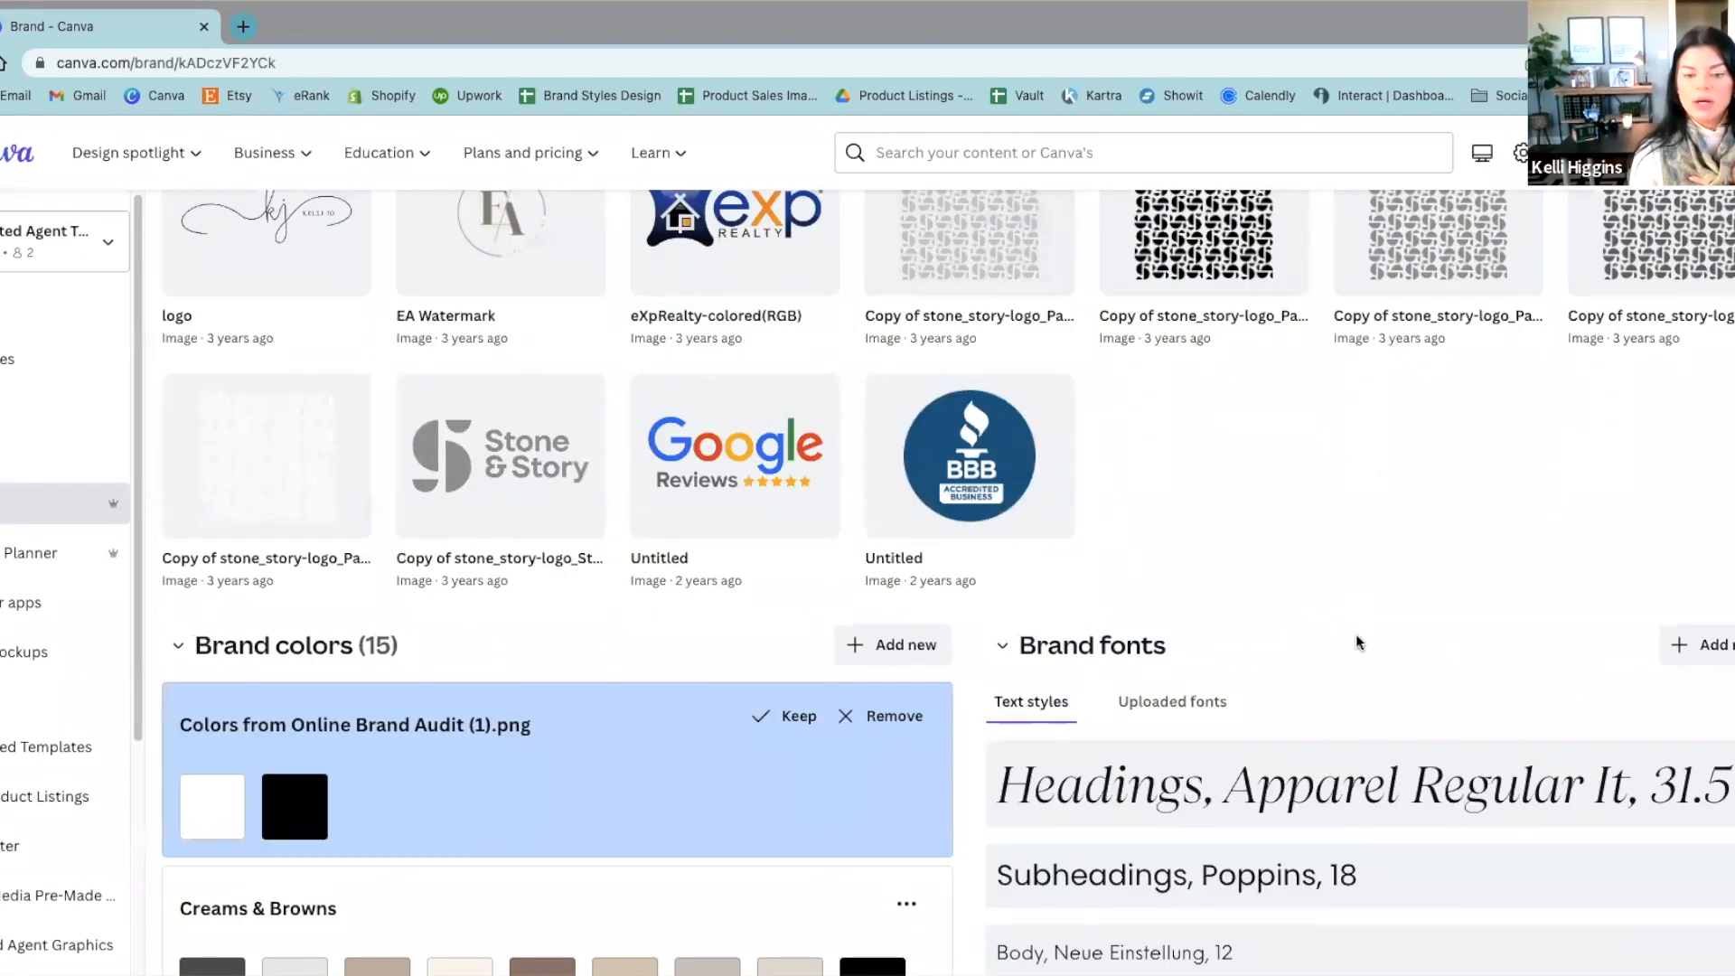
scroll(1355, 647, down, 4)
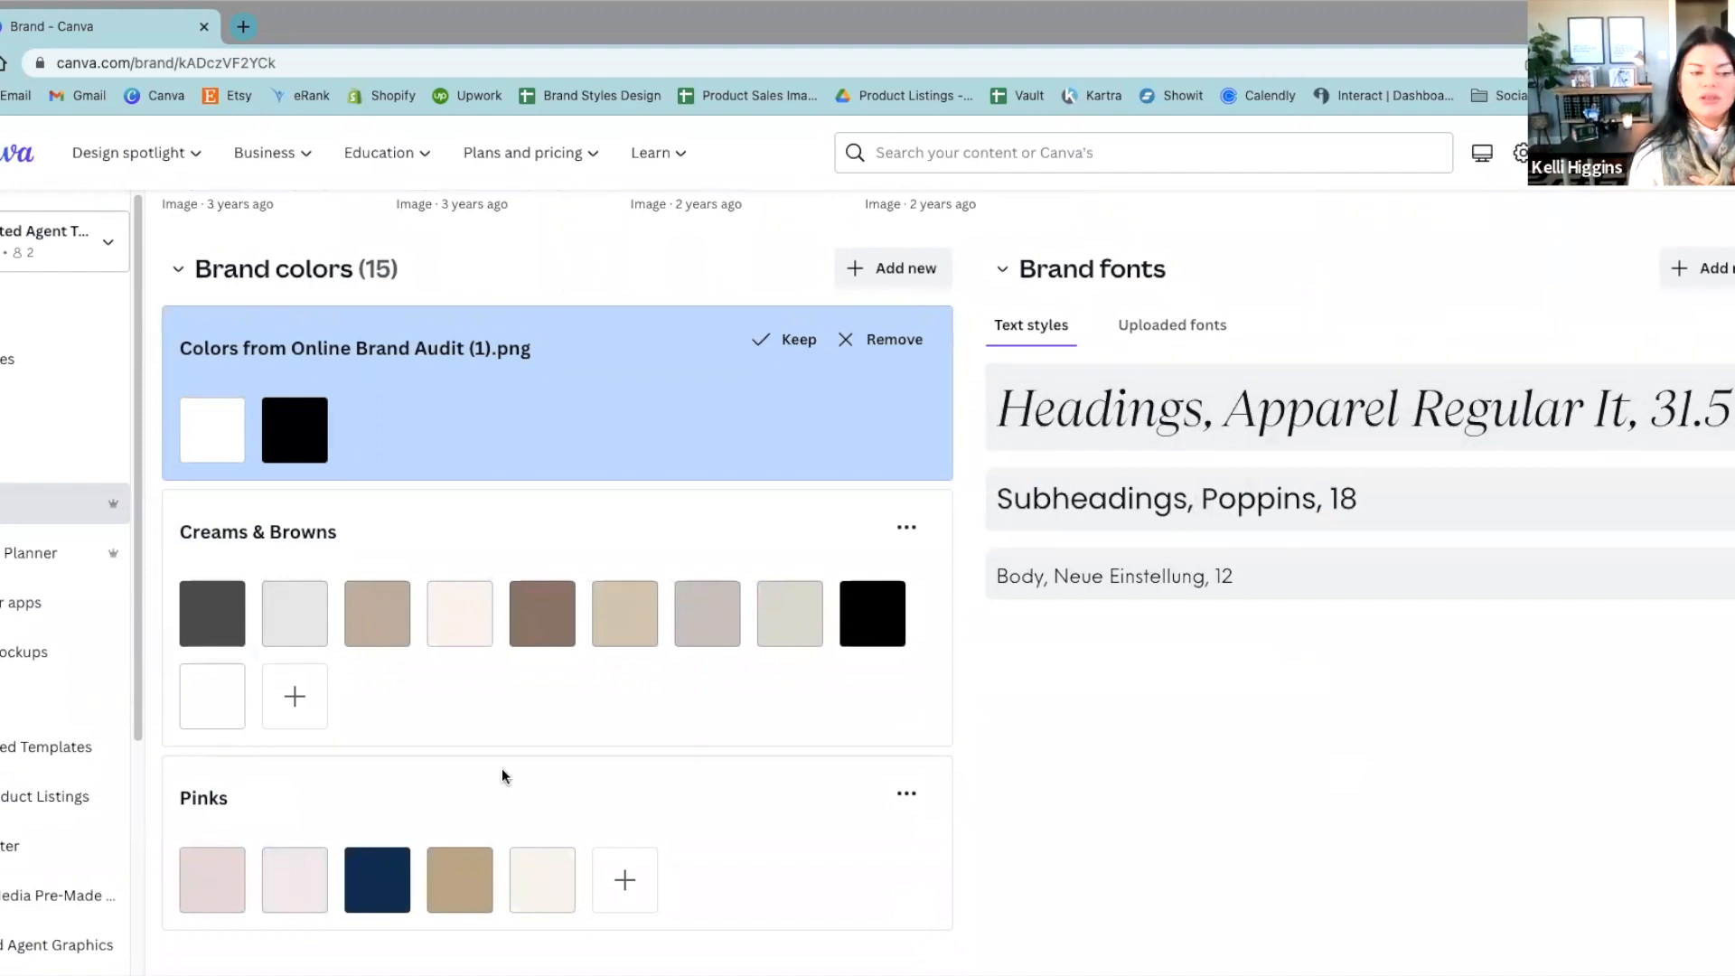
scroll(511, 732, up, 2)
scroll(511, 731, up, 12)
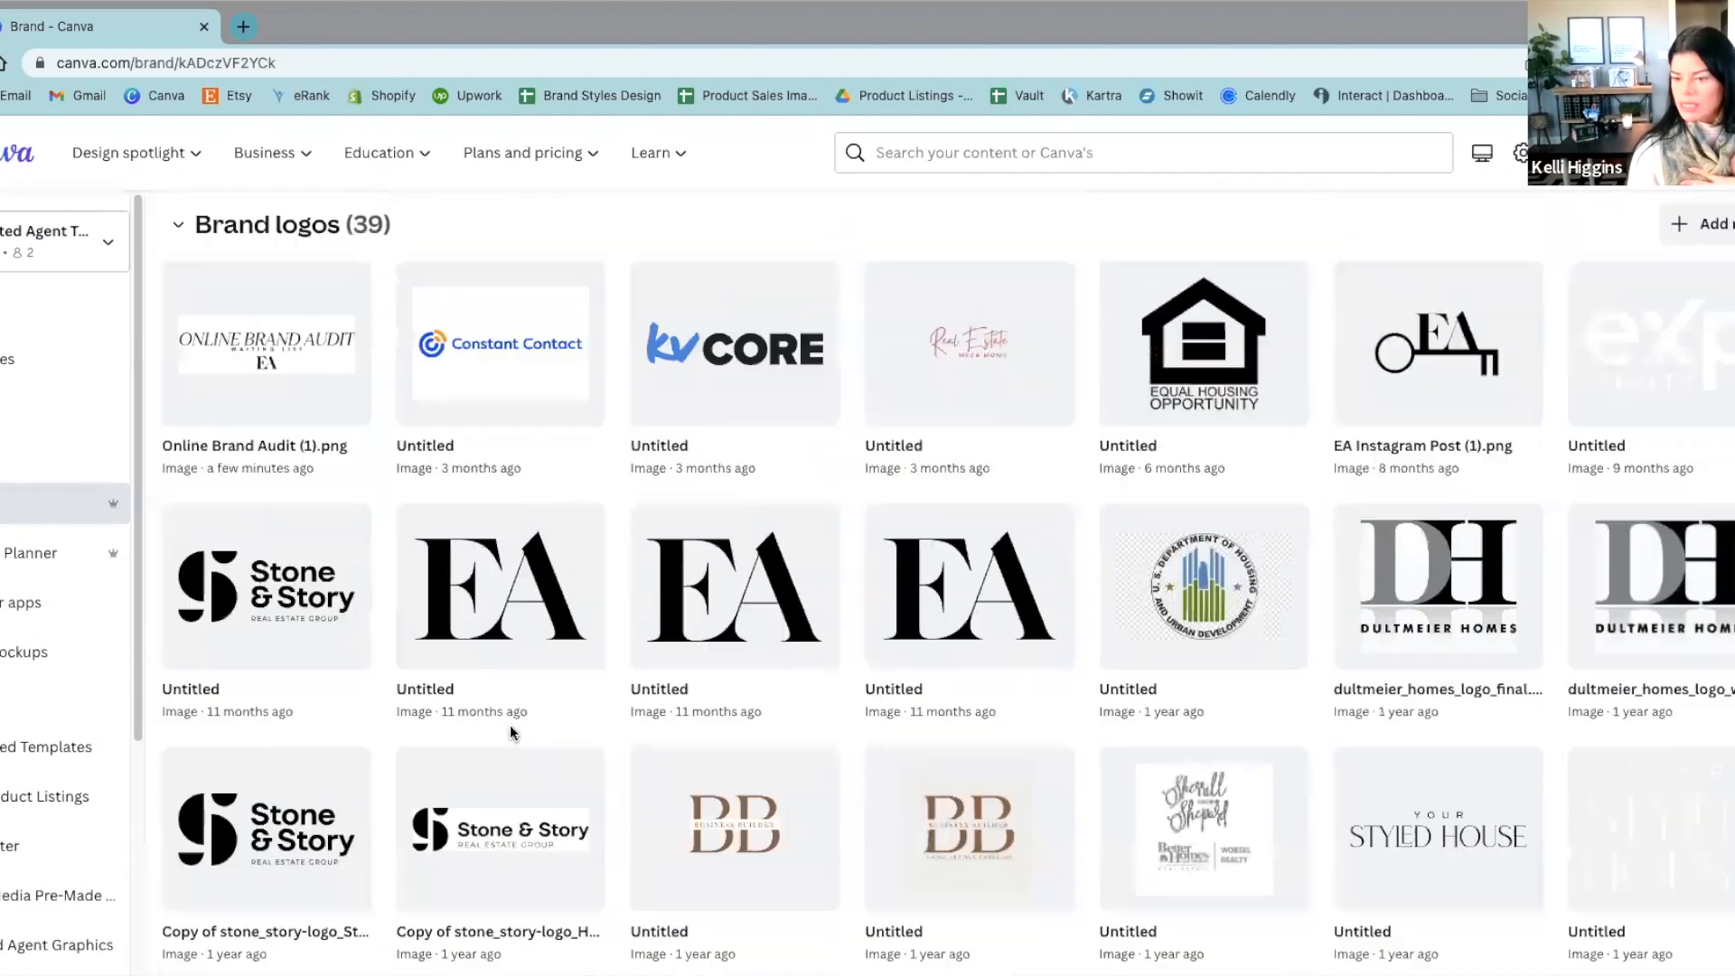
Step: Return to the home page and open the US Letter design Template - March Newsletter 2023 from the recent designs
click(18, 317)
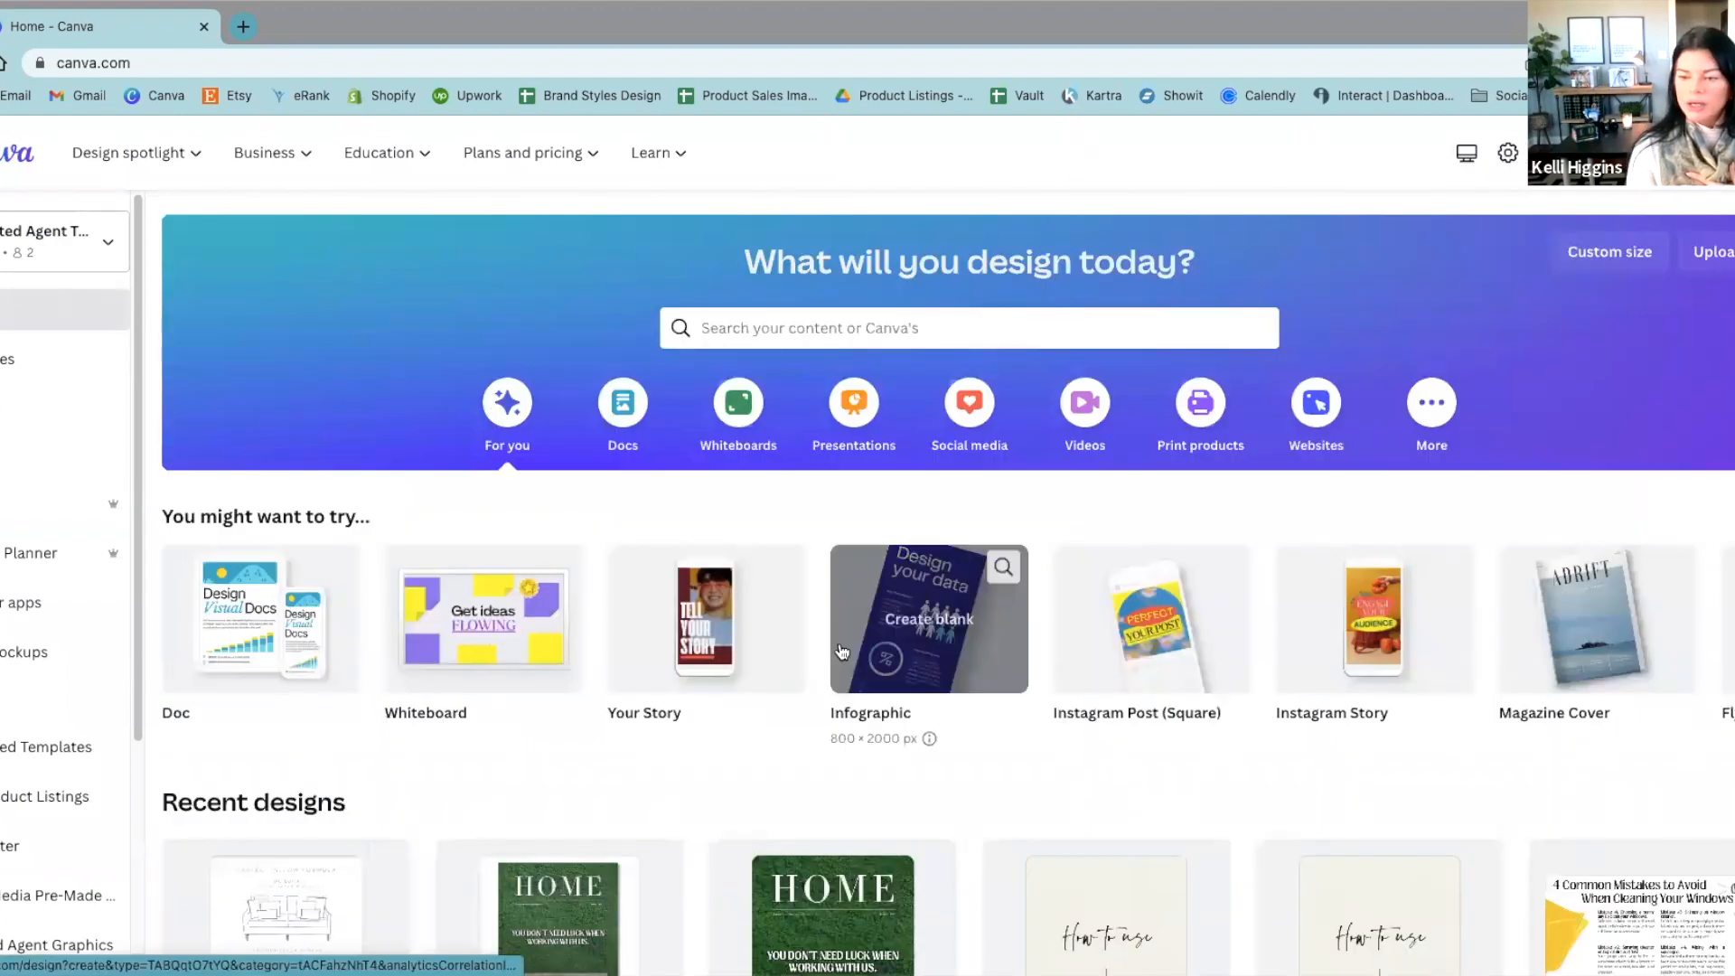
scroll(840, 649, down, 3)
scroll(840, 646, down, 2)
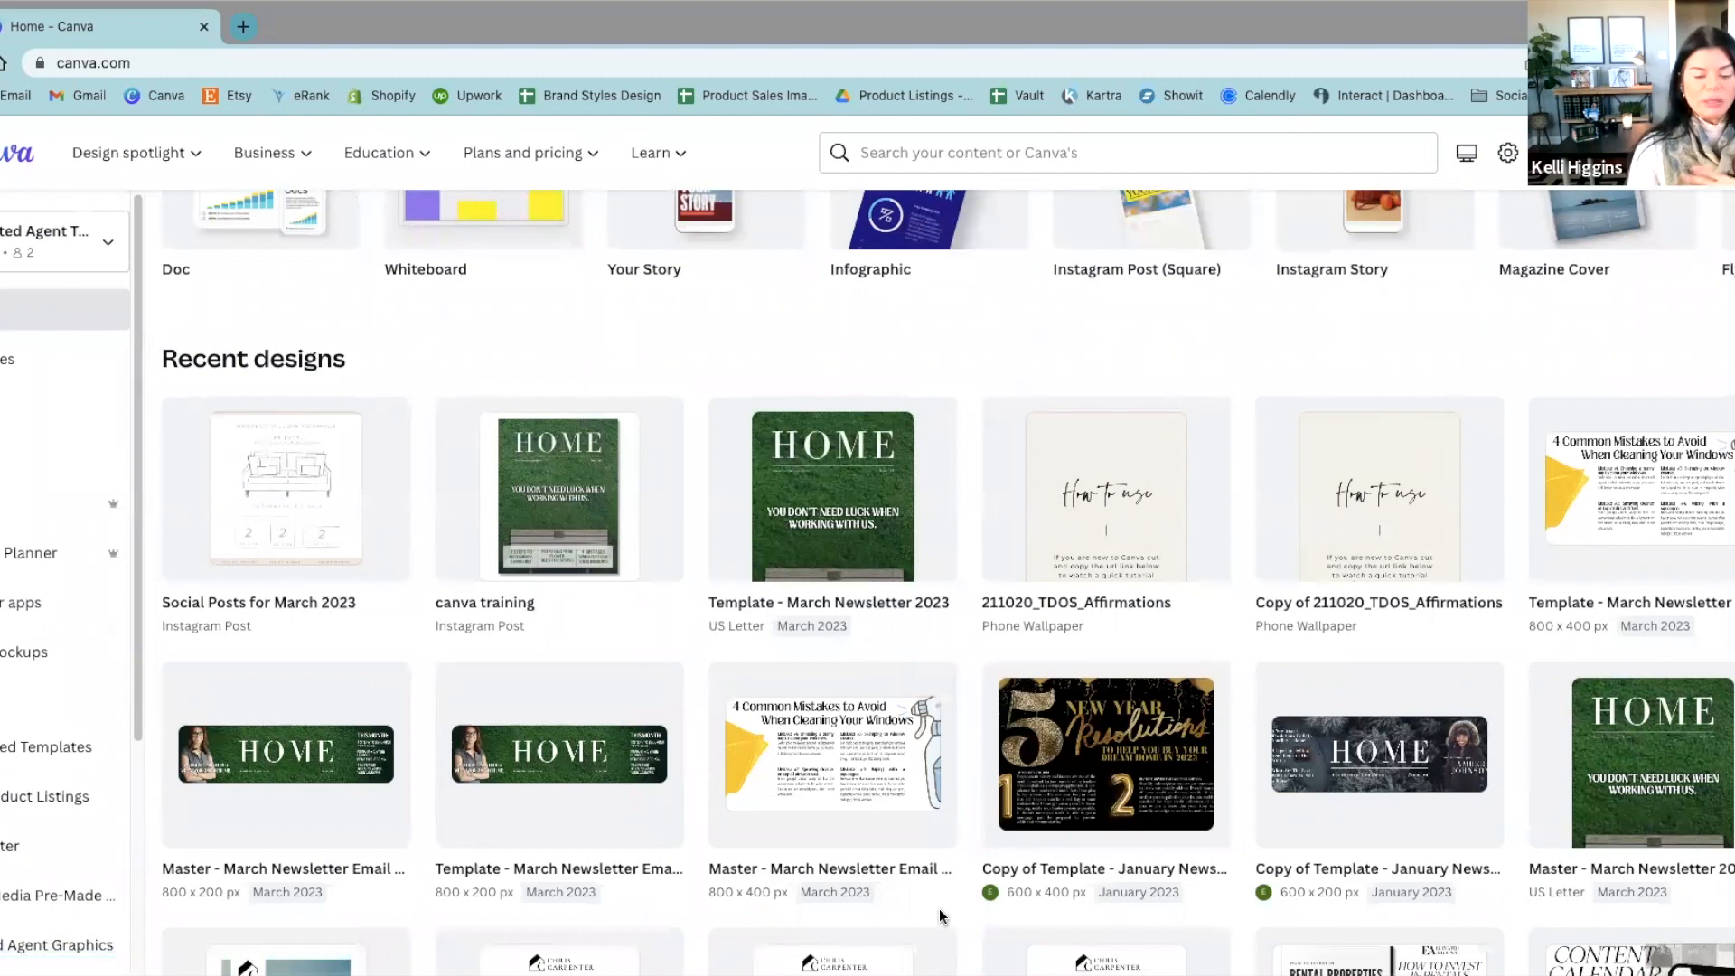
click(849, 544)
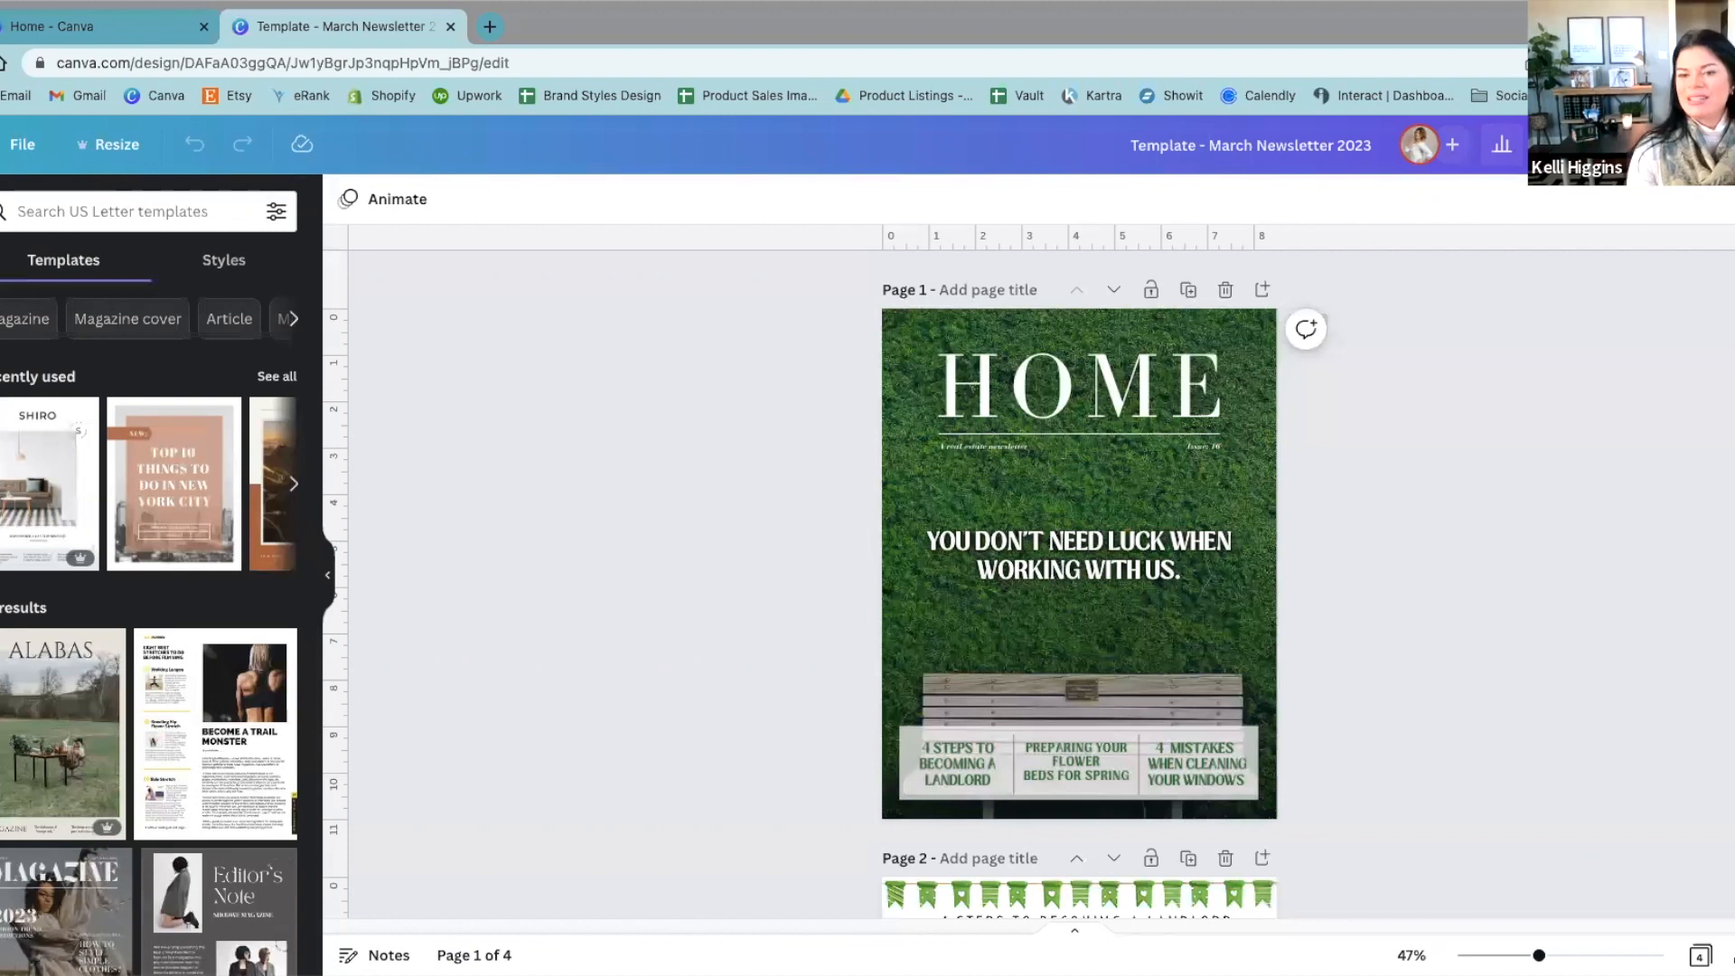
Step: Try widening the "4 STEPS TO BECOMING A LANDLORD" heading's text box on page 2 to the full page width
scroll(1615, 416, down, 1)
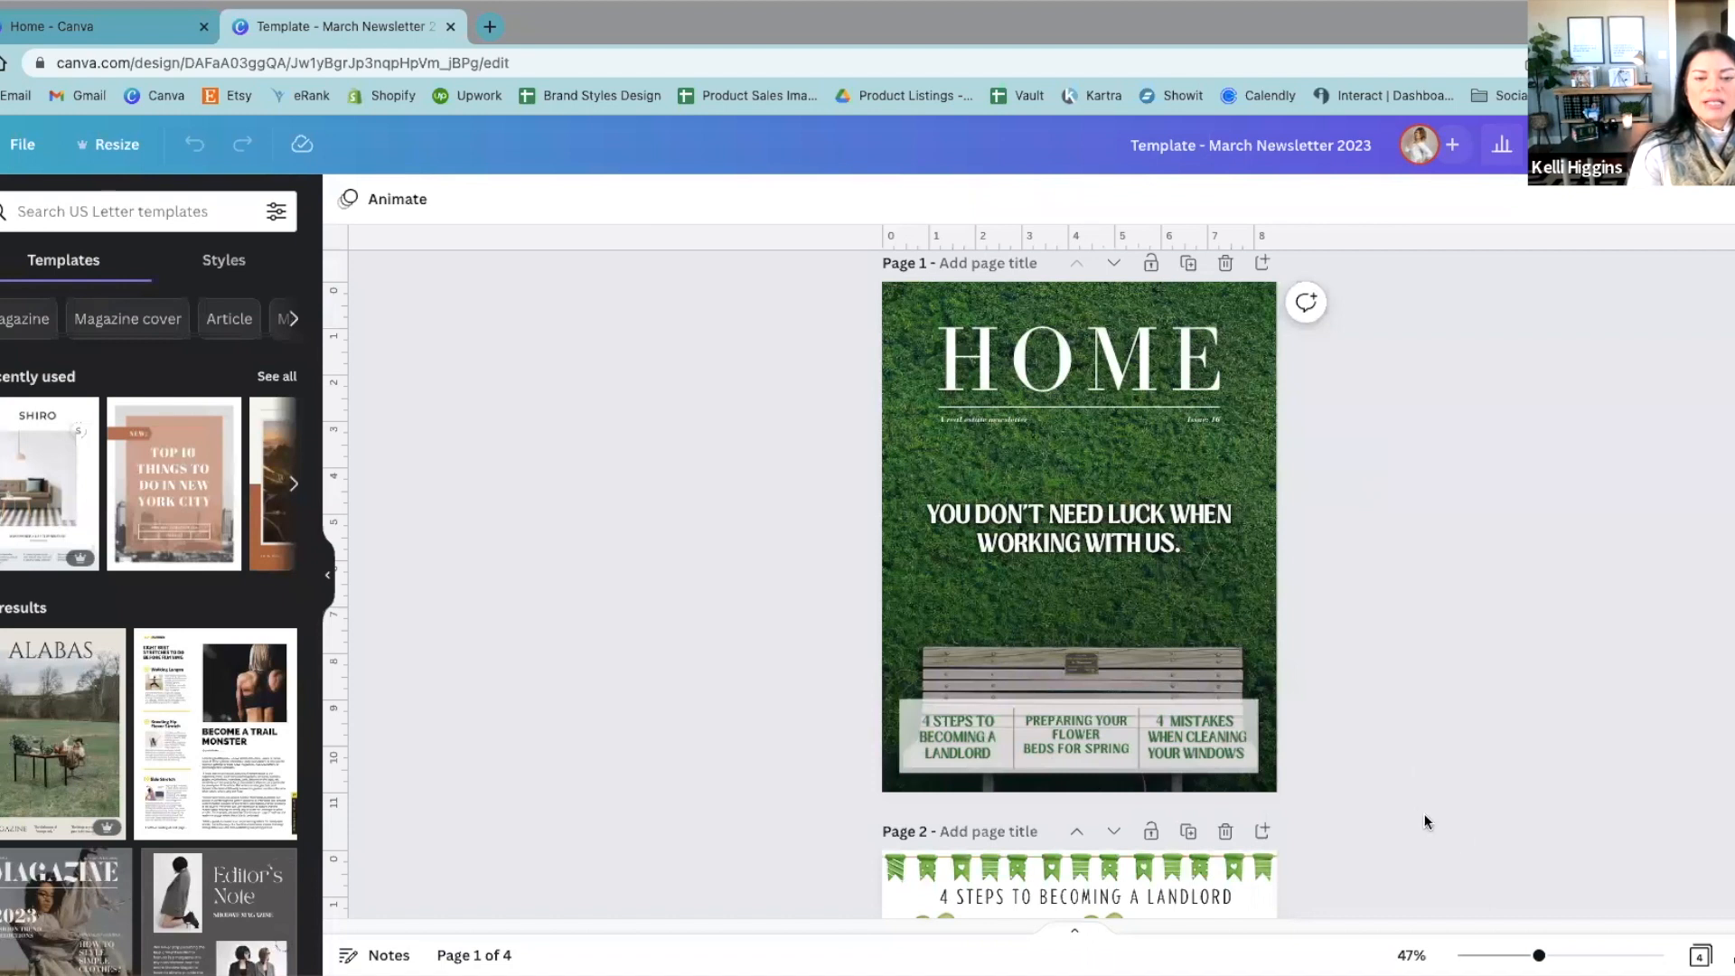
scroll(1418, 817, down, 6)
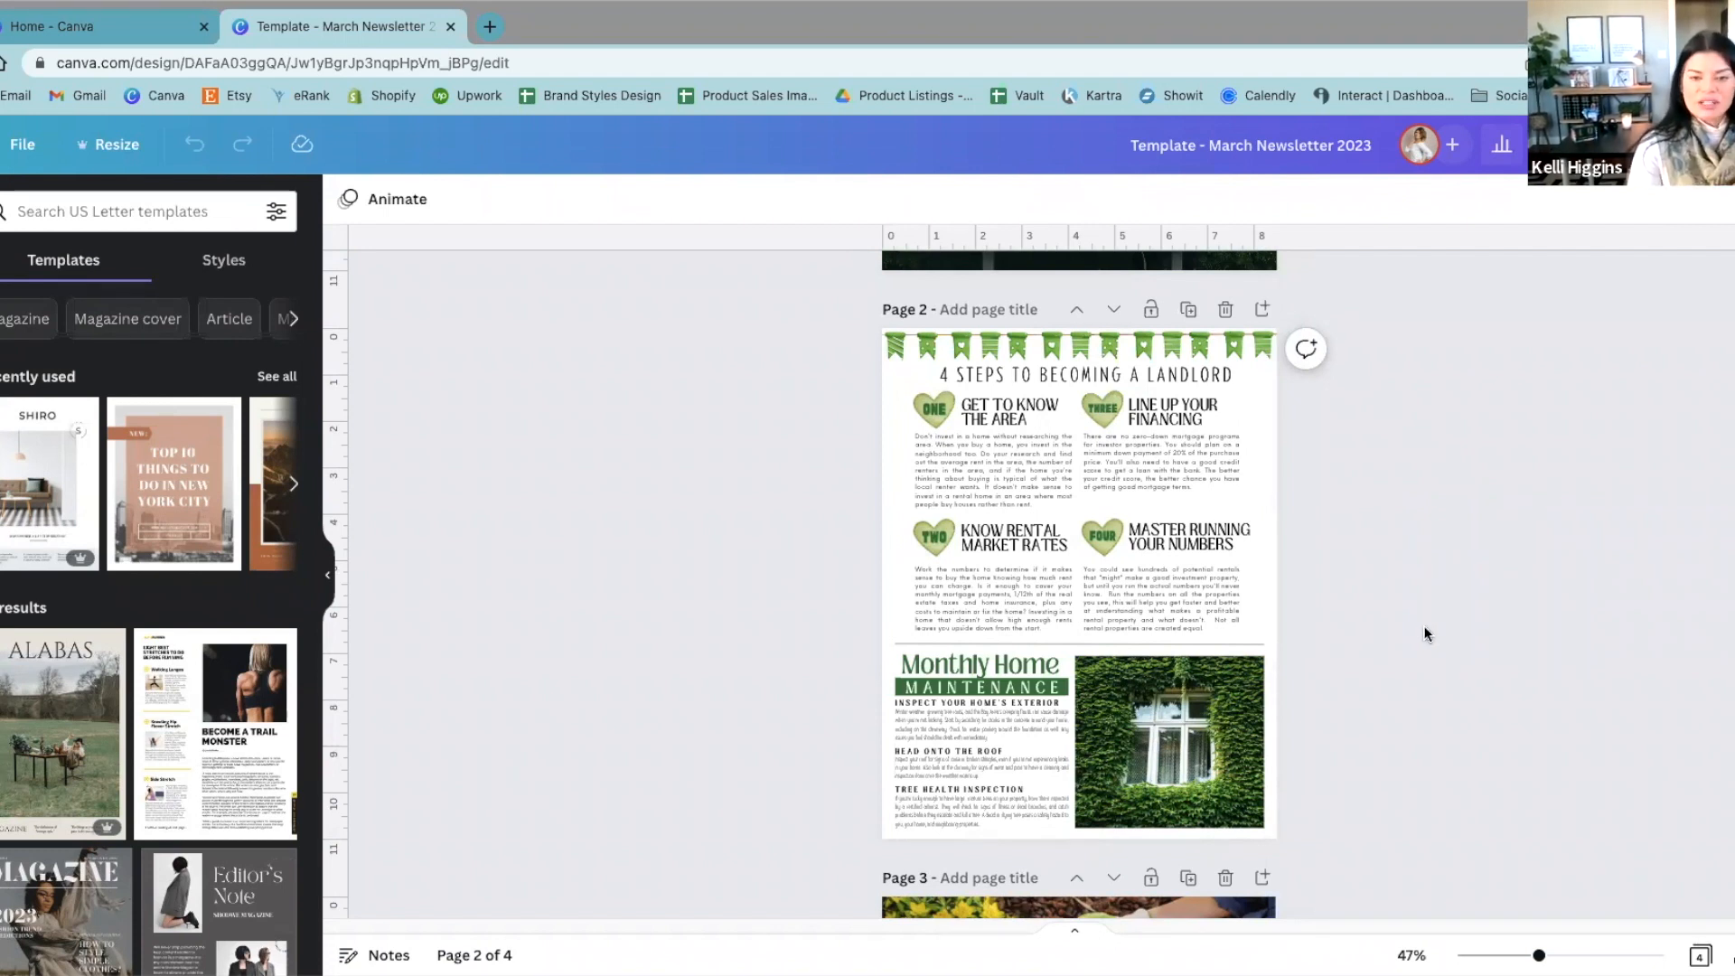
ctrl+scroll(1424, 637, up, 3)
scroll(1424, 643, up, 3)
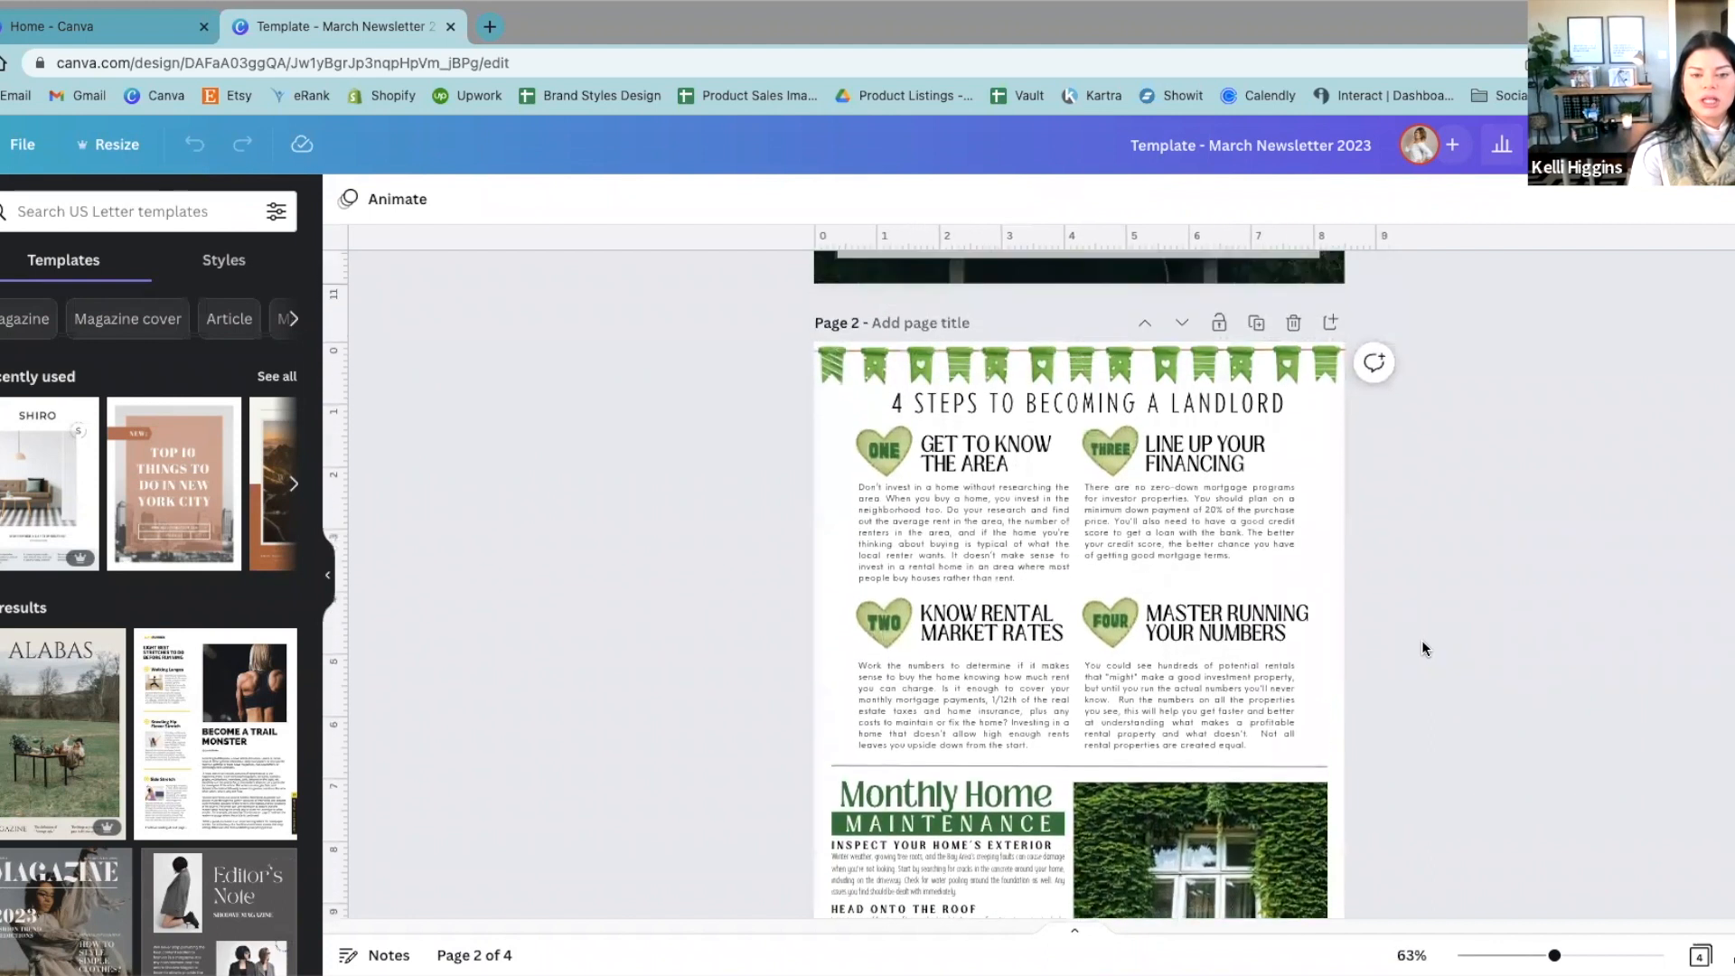
click(1274, 418)
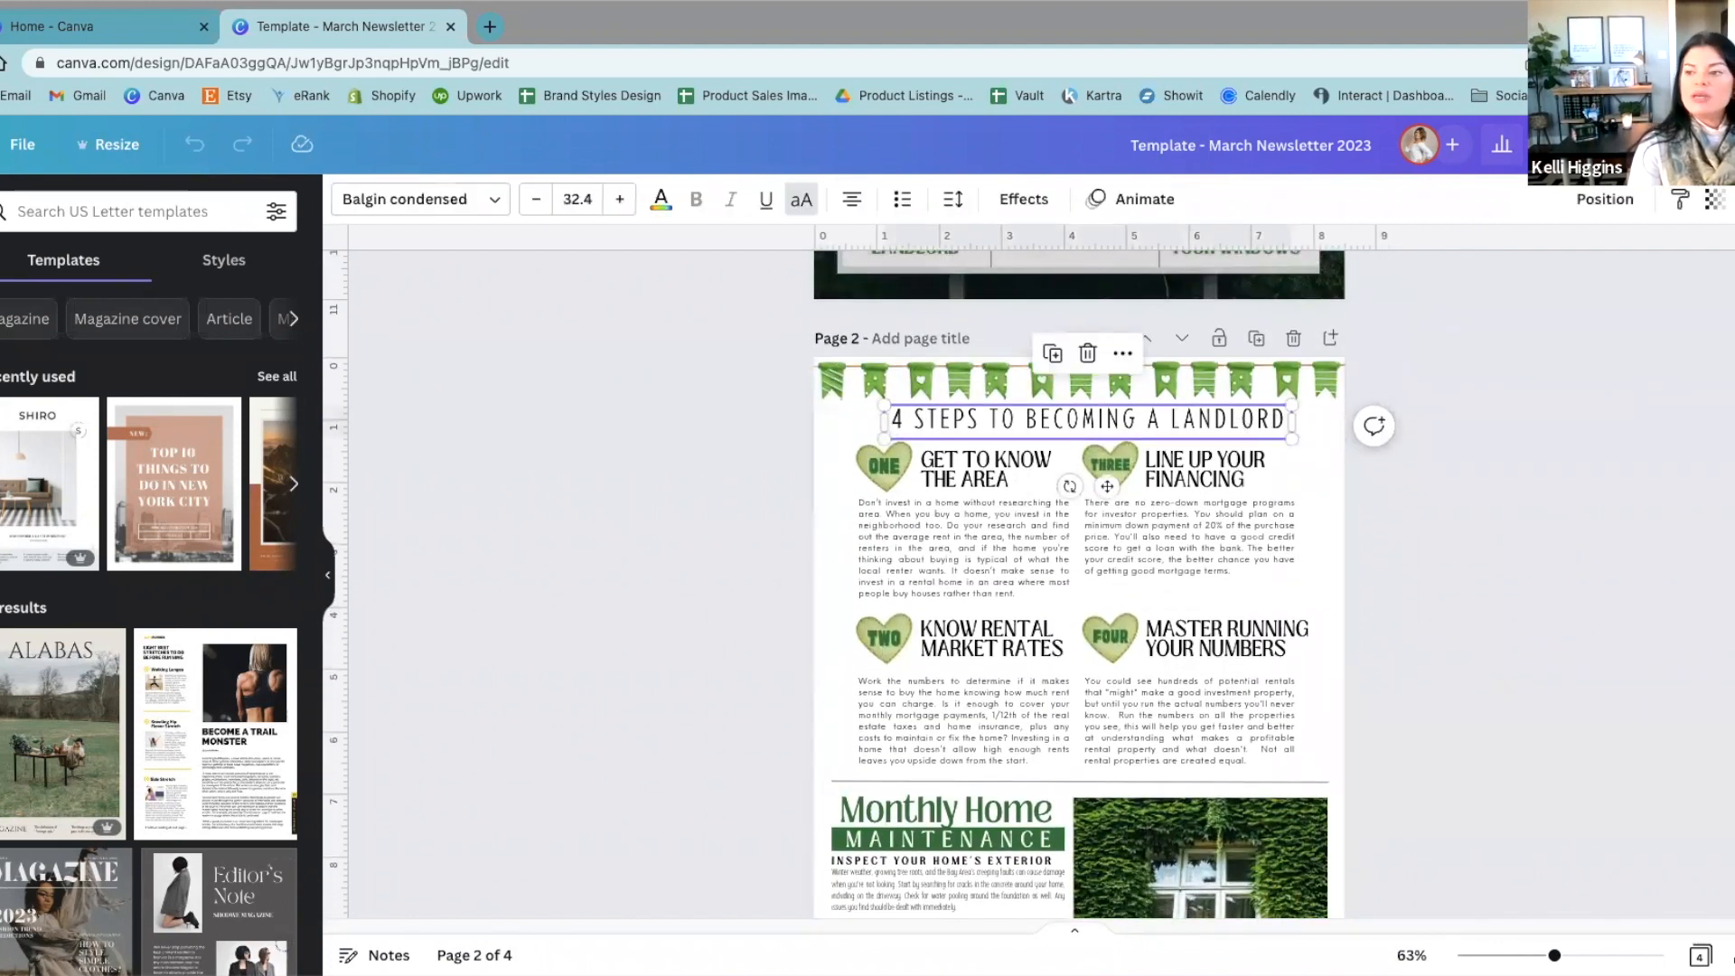
click(881, 421)
drag(887, 423, 811, 421)
drag(1289, 425, 1350, 414)
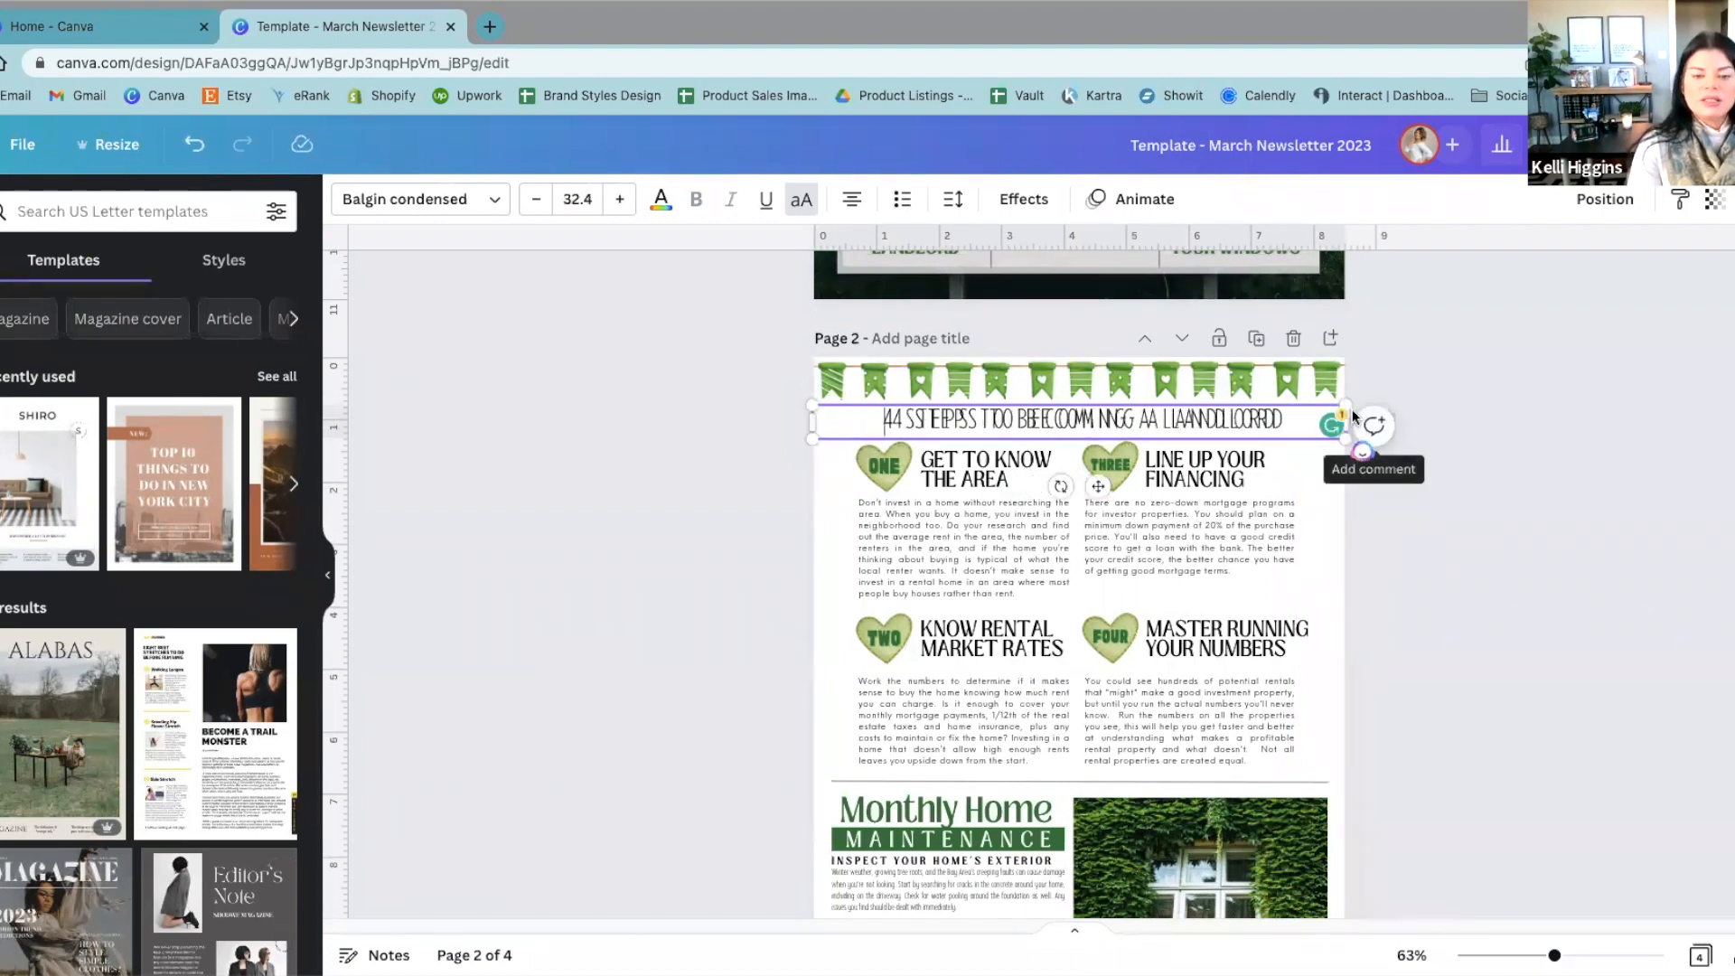
click(1629, 510)
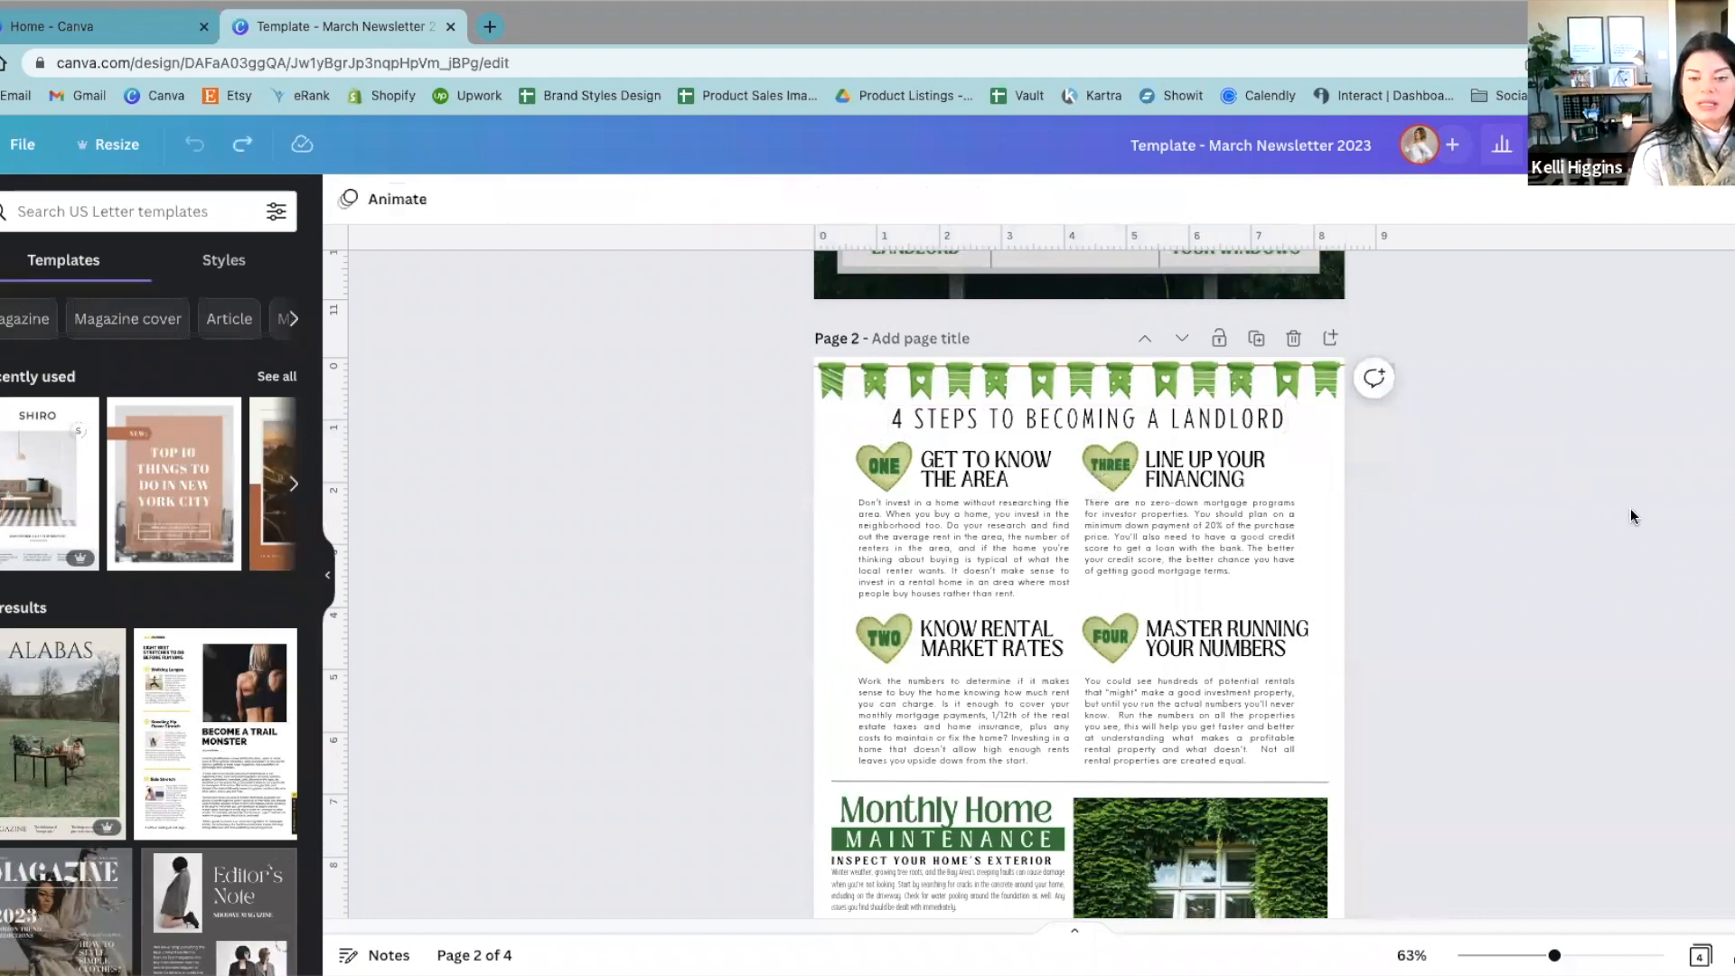
Step: Move the upper copy of the "4 STEPS TO BECOMING A LANDLORD" heading down over the body text on page 2
click(1268, 419)
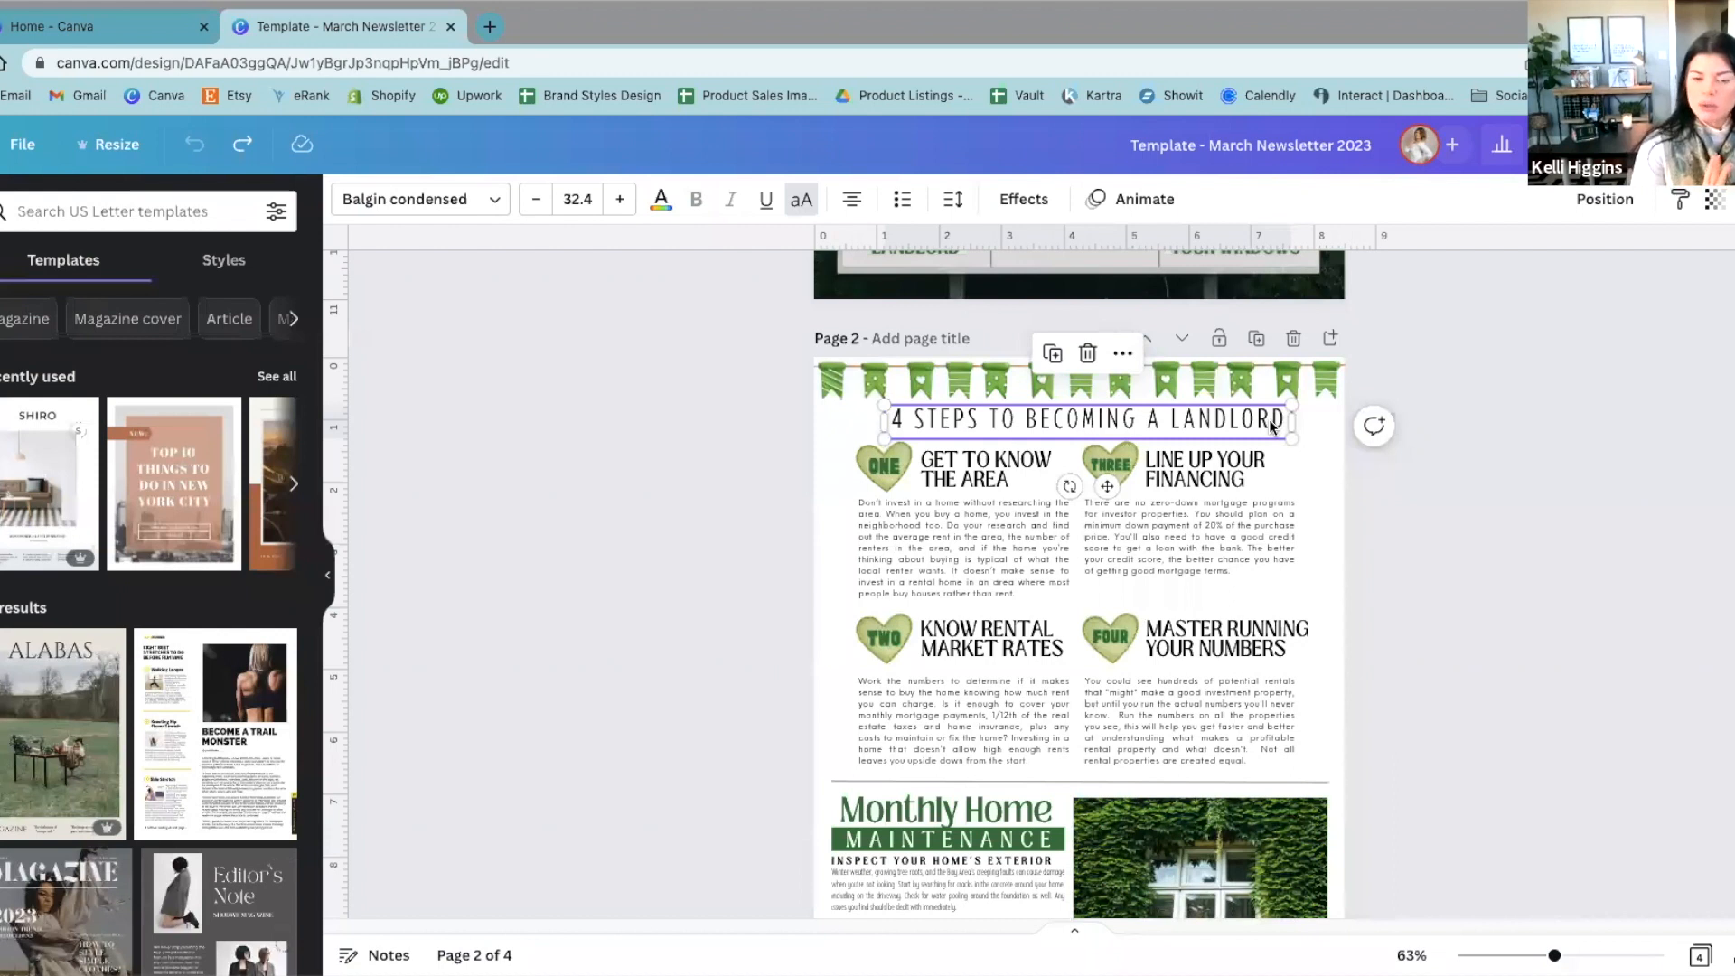
click(1272, 423)
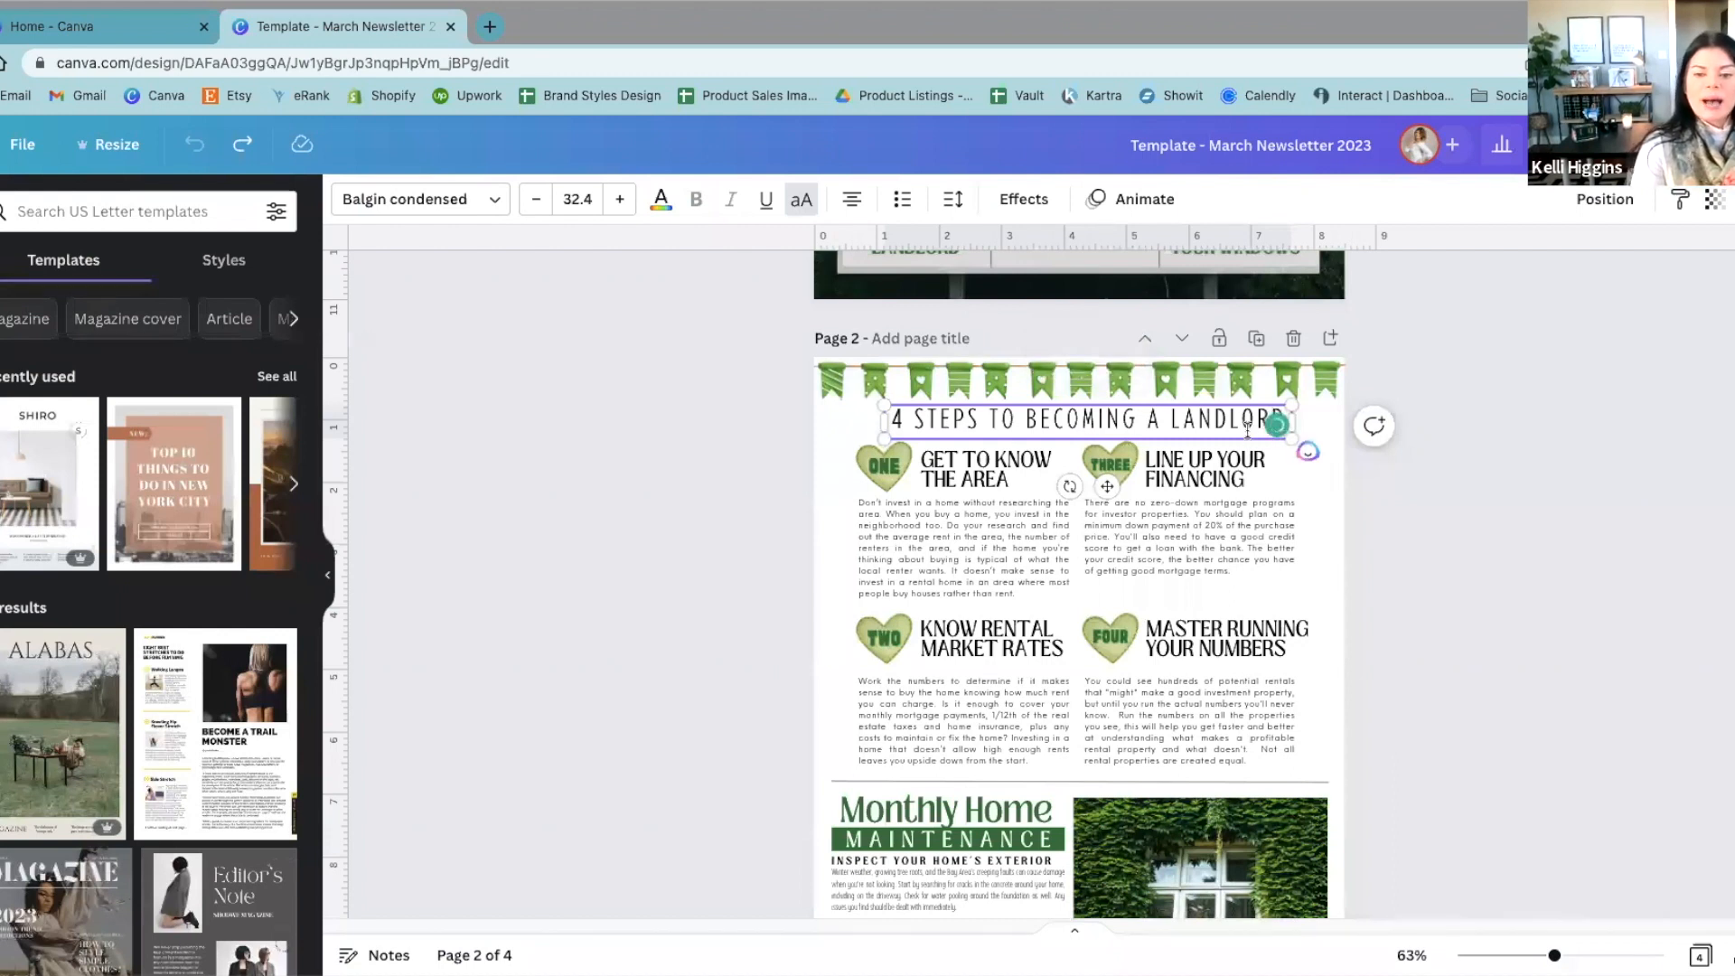
click(1611, 515)
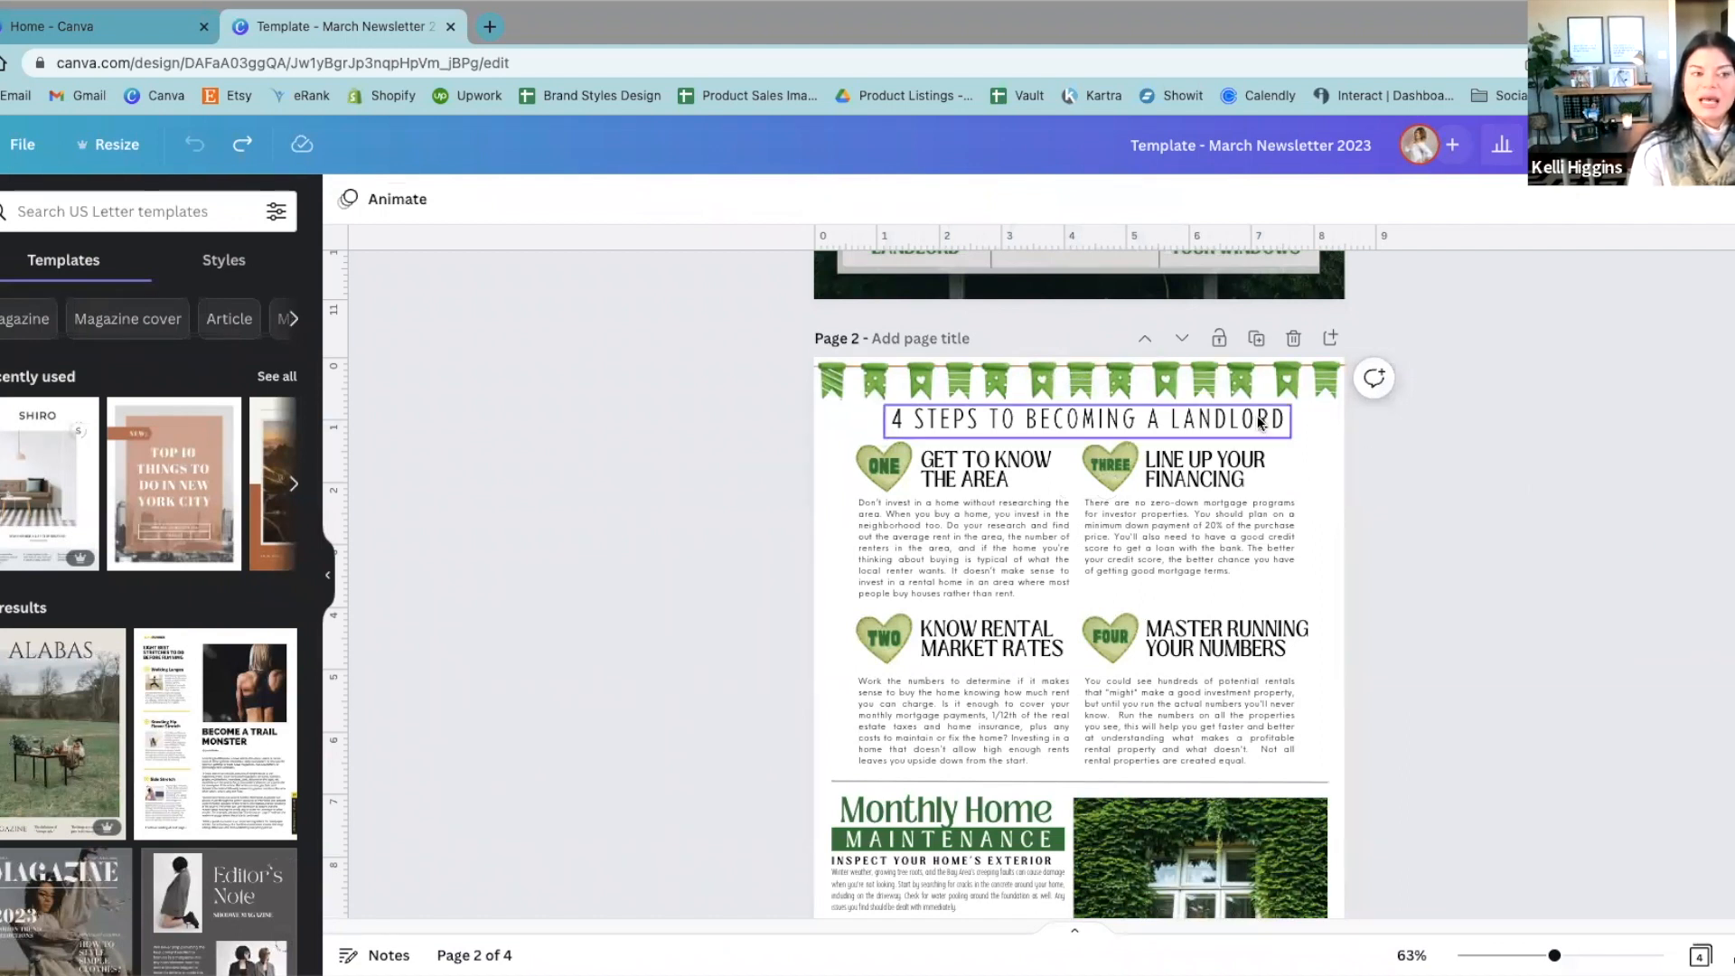
scroll(1260, 422, up, 5)
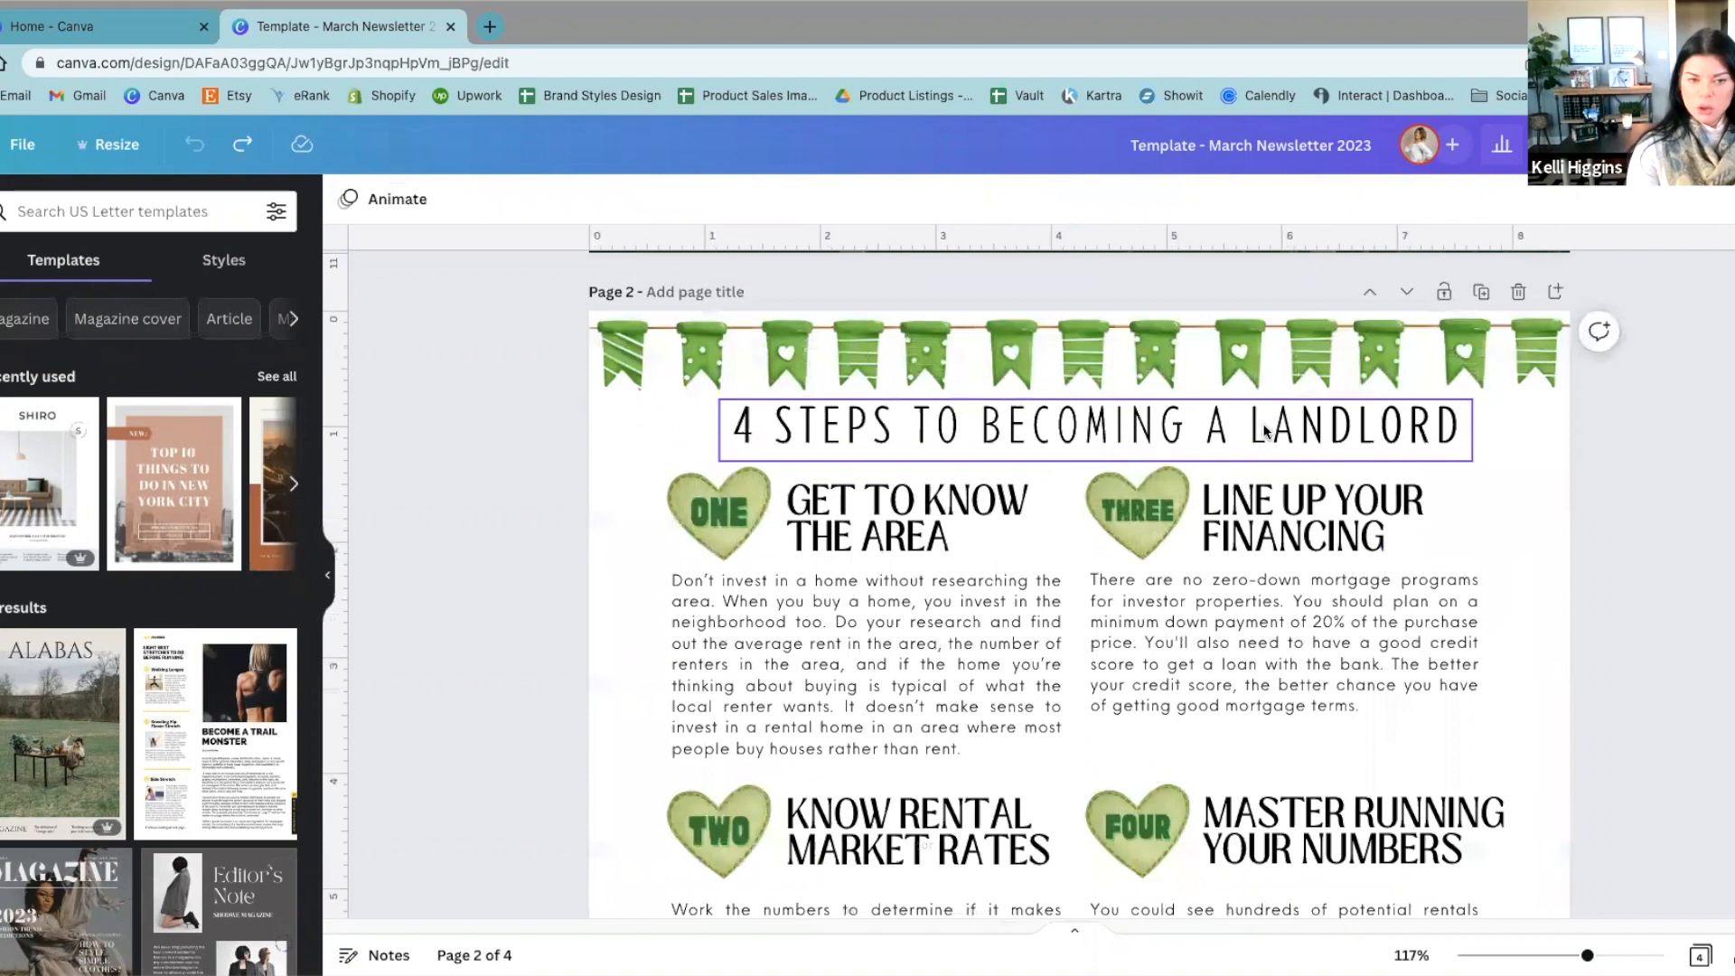
click(1270, 440)
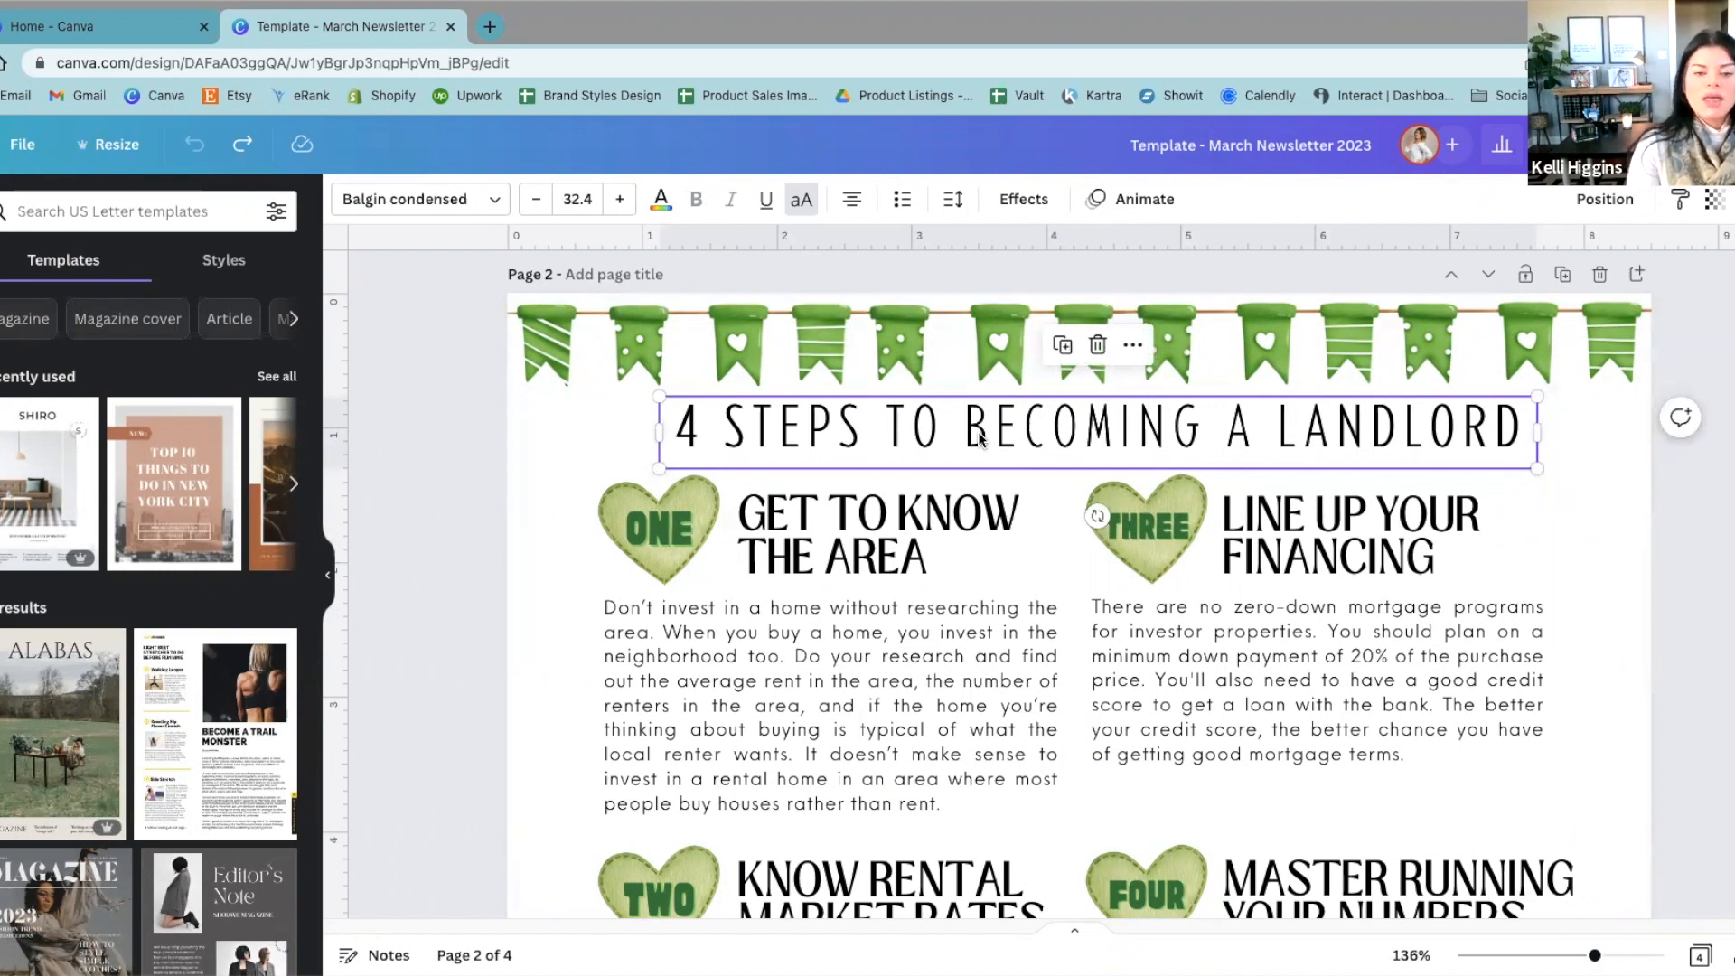
drag(980, 440, 974, 734)
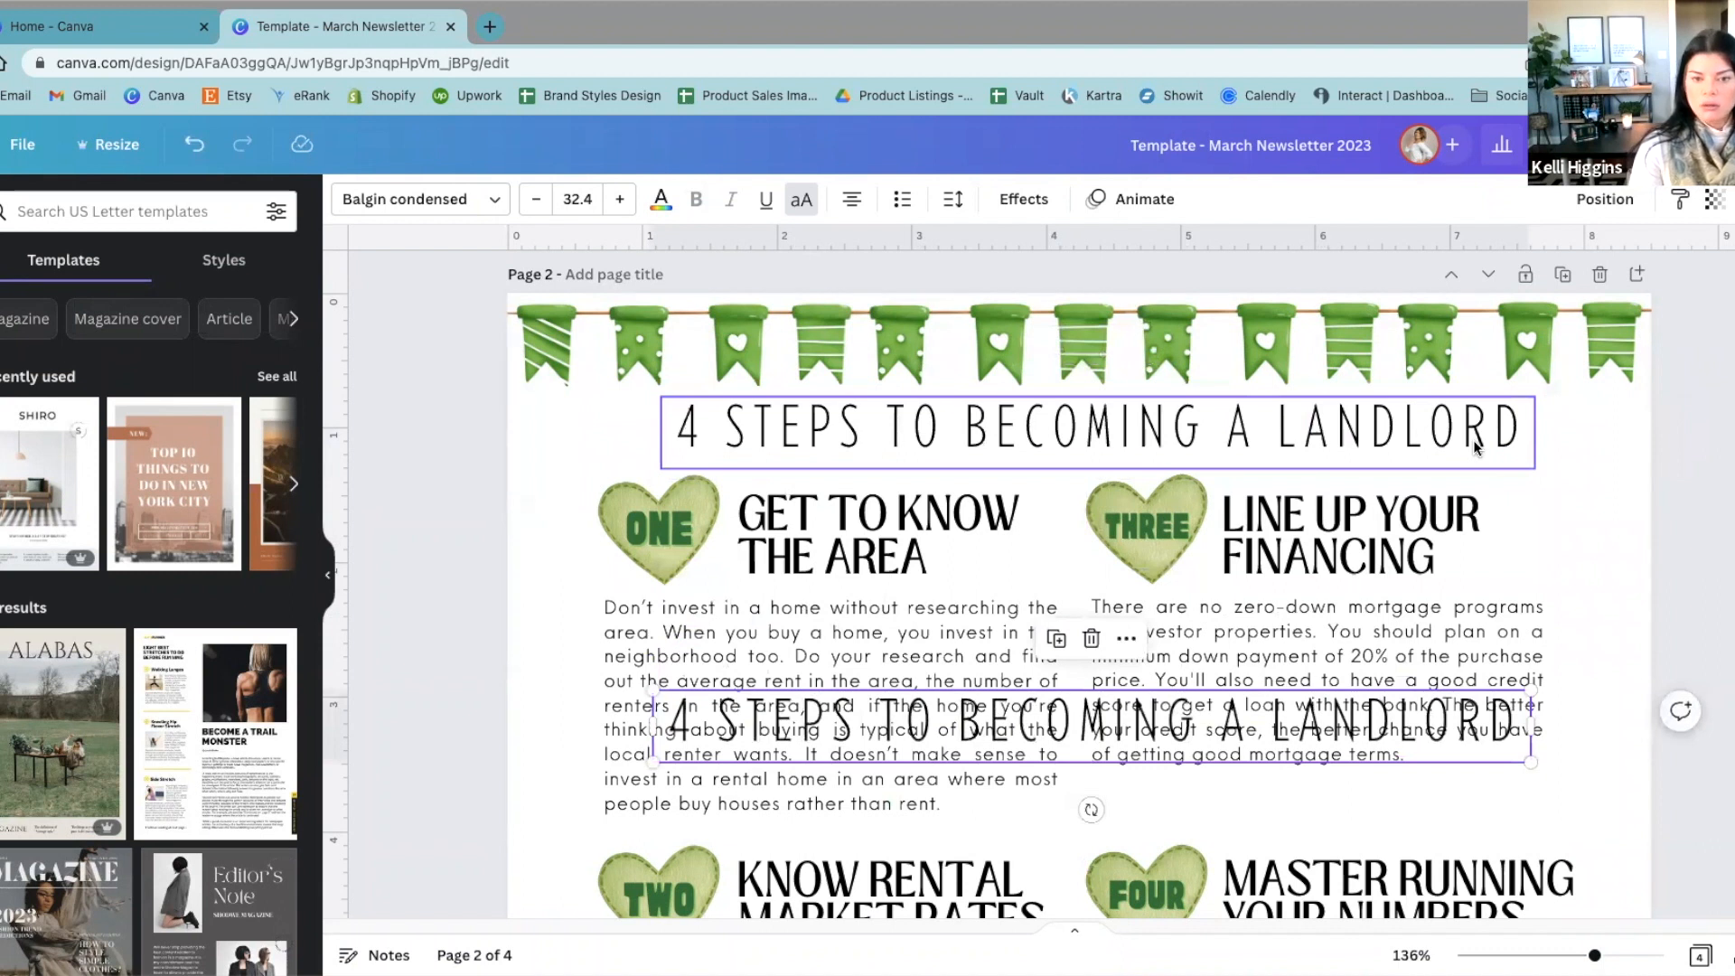
click(1692, 522)
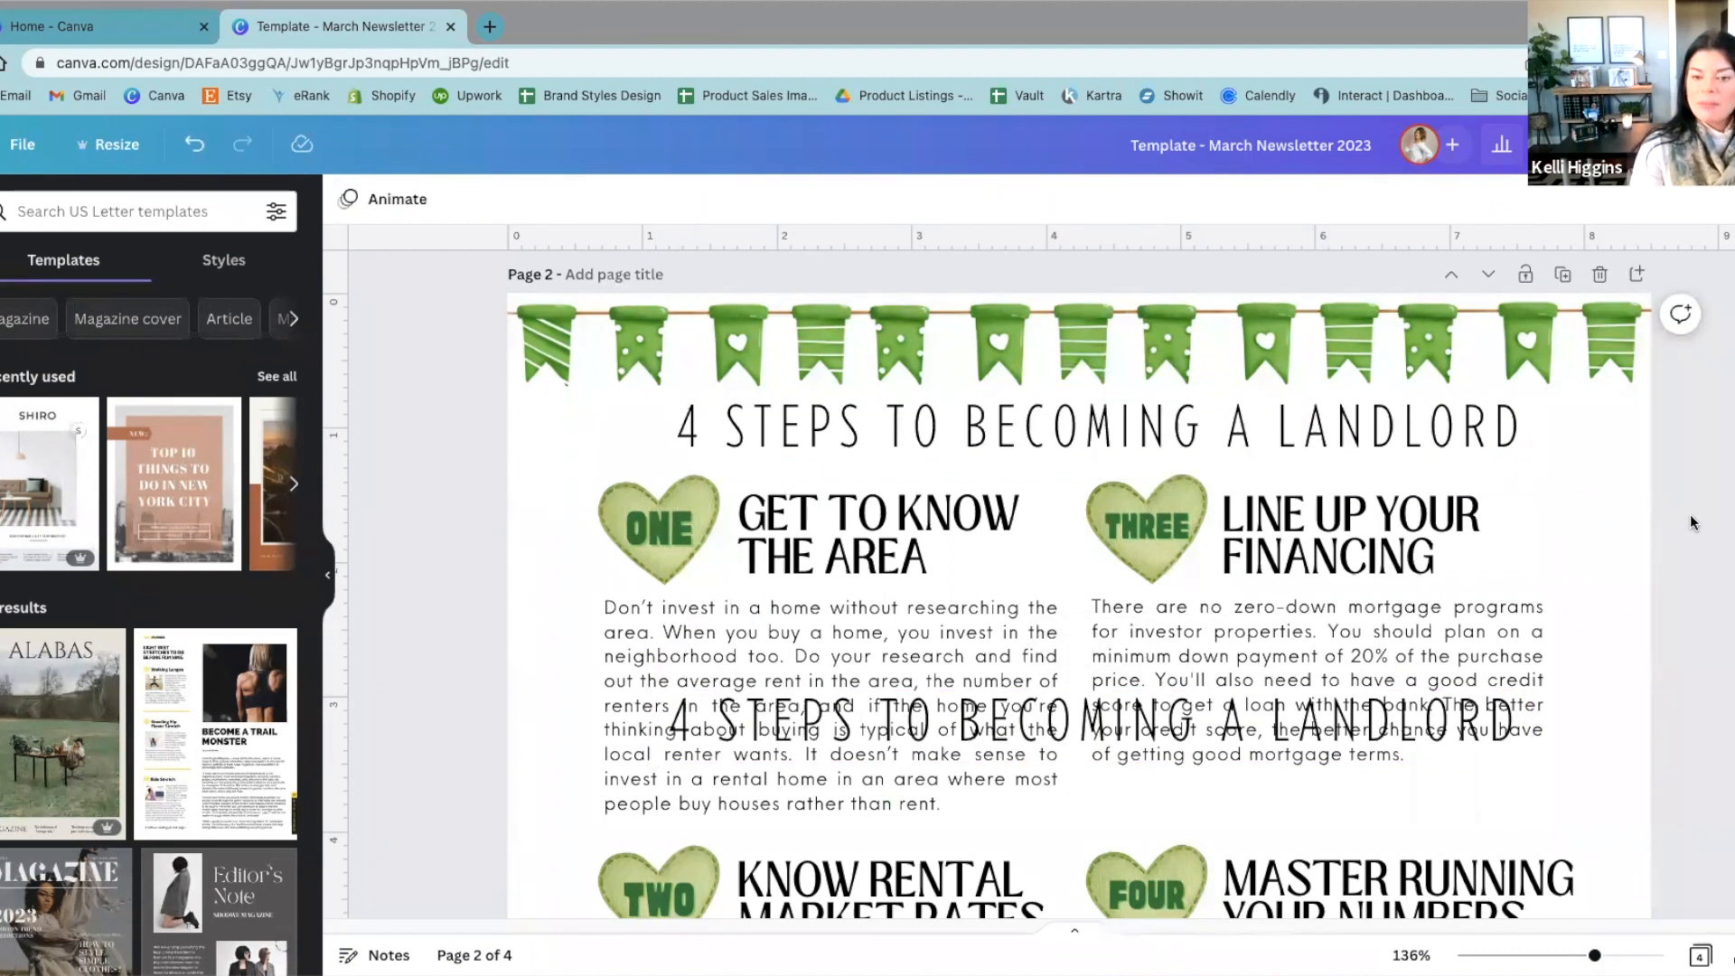
Step: Undo and redo the heading move to demonstrate both commands, ending with the move undone
key(ctrl+z)
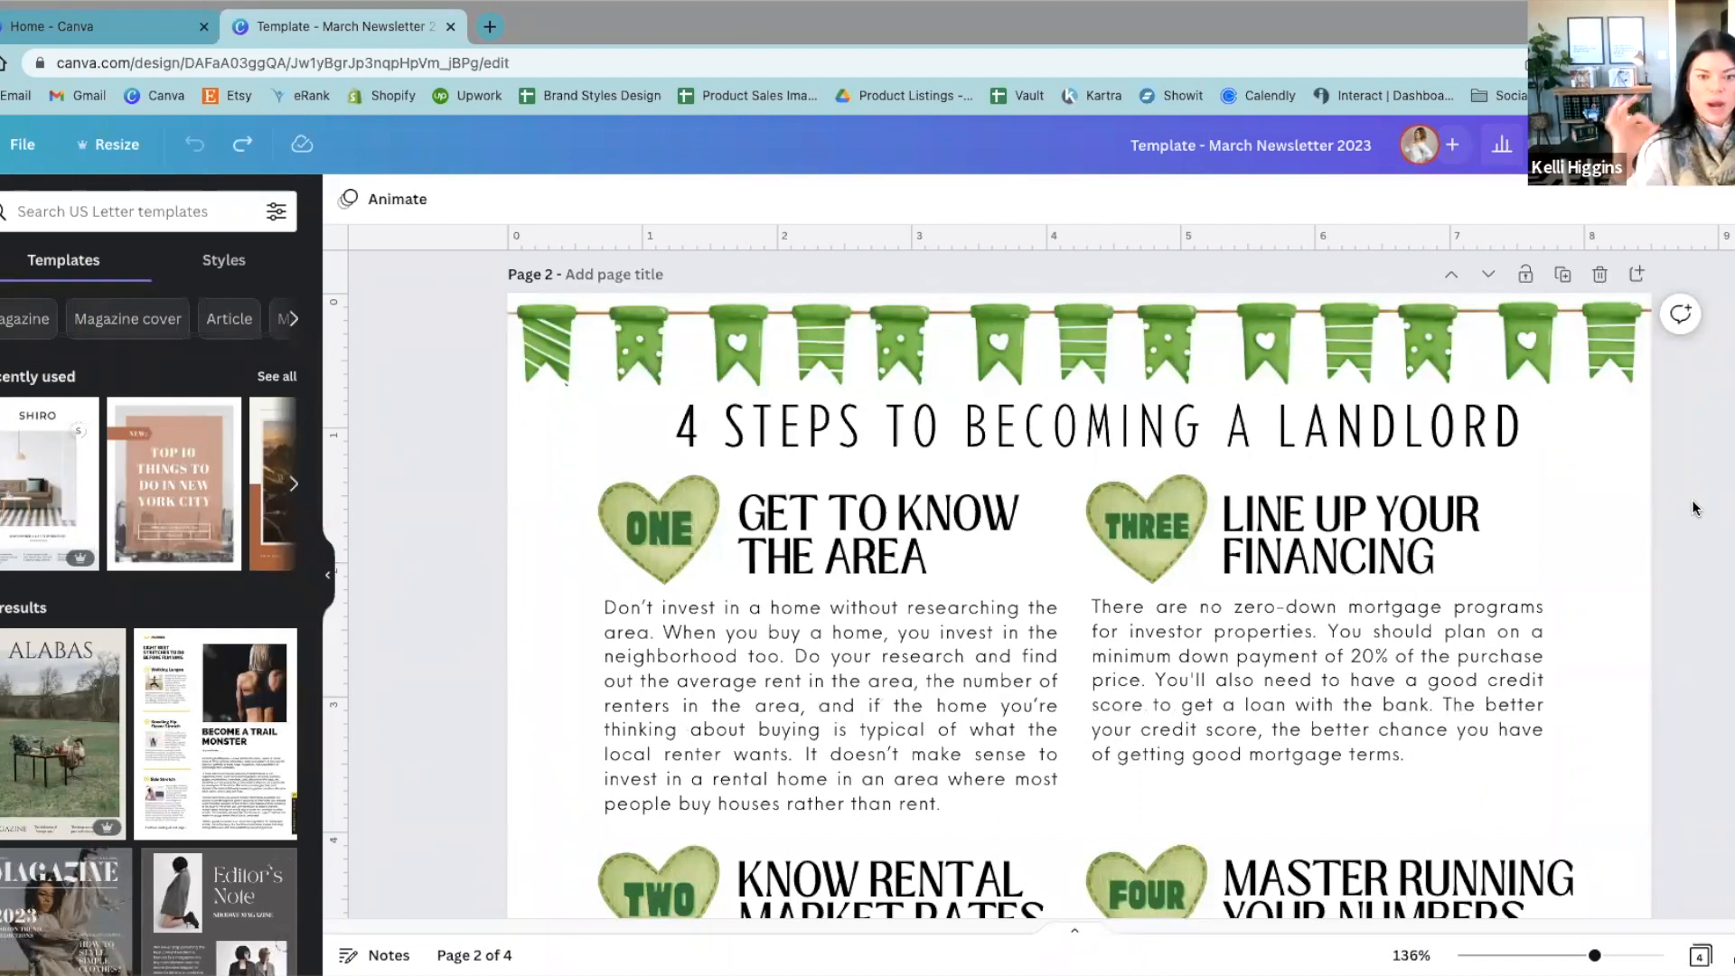
click(250, 147)
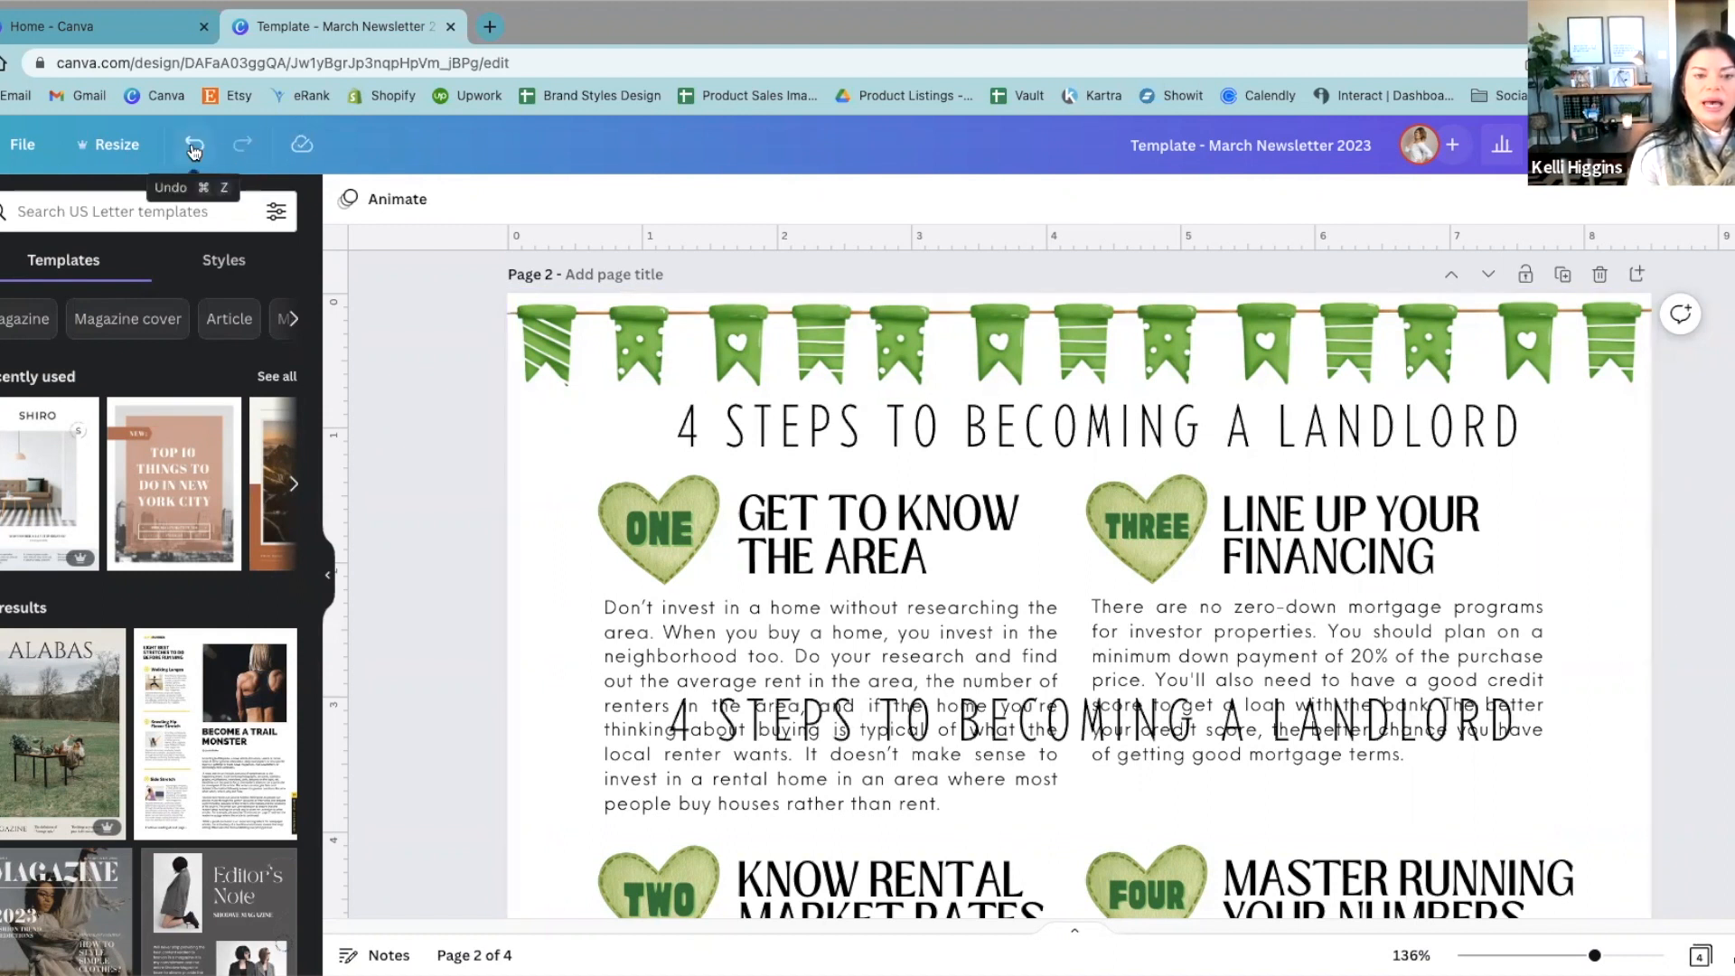
click(192, 147)
click(250, 147)
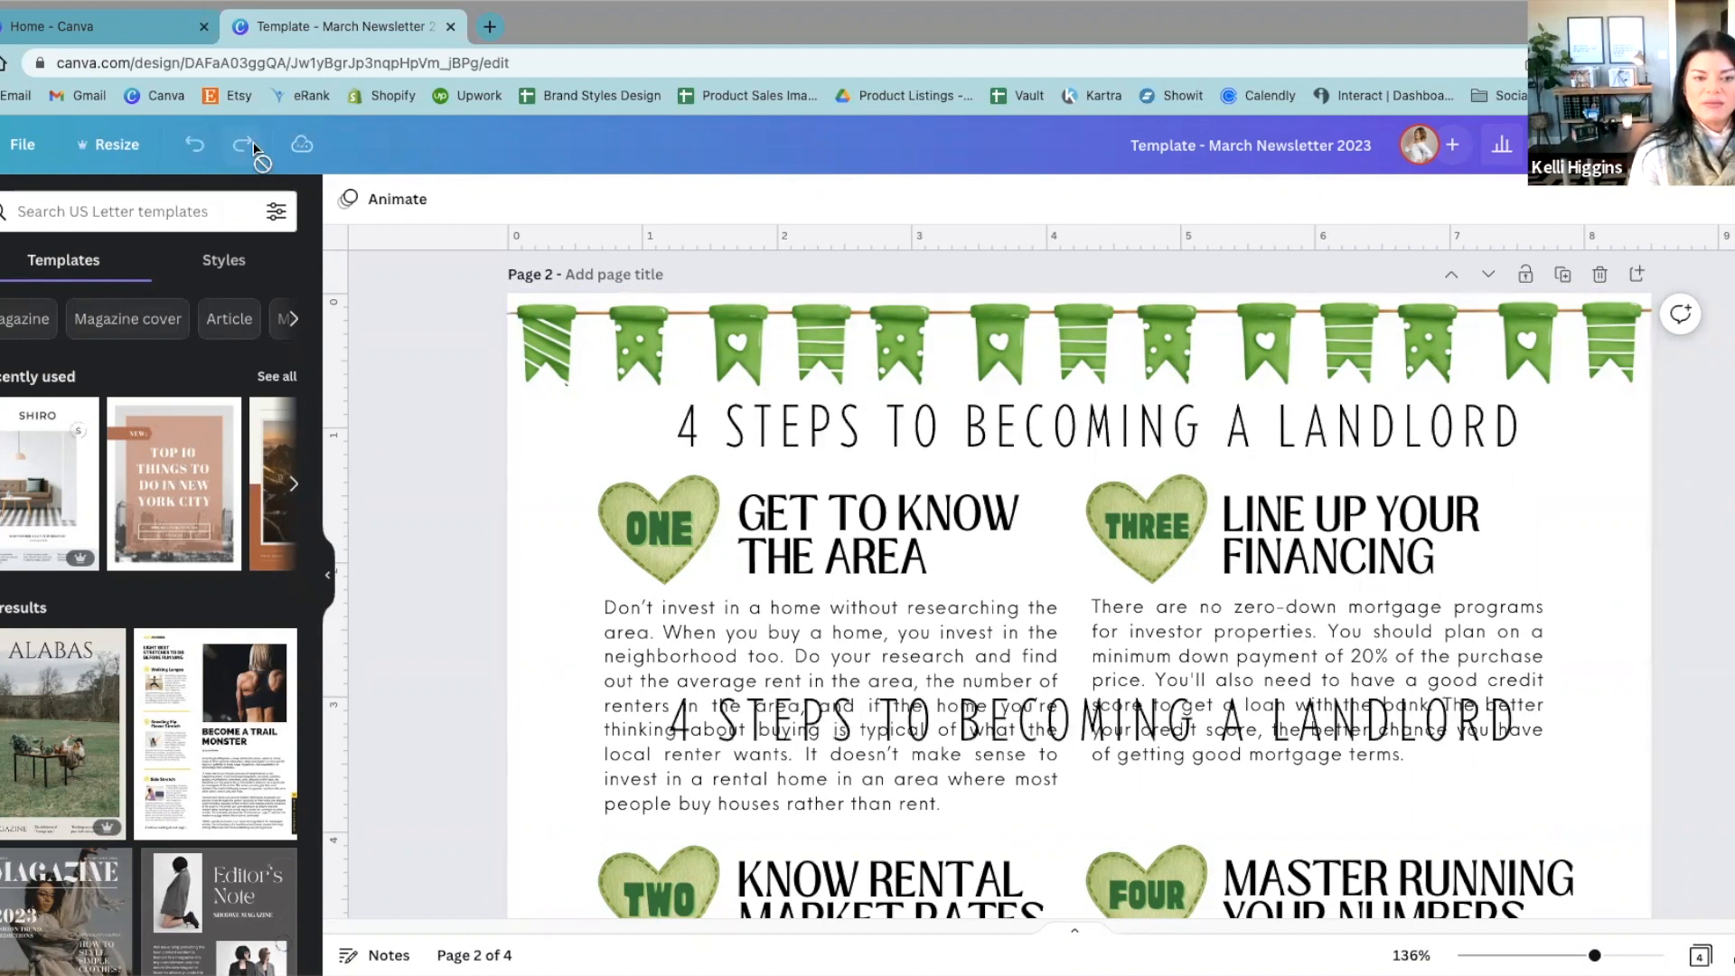
click(195, 148)
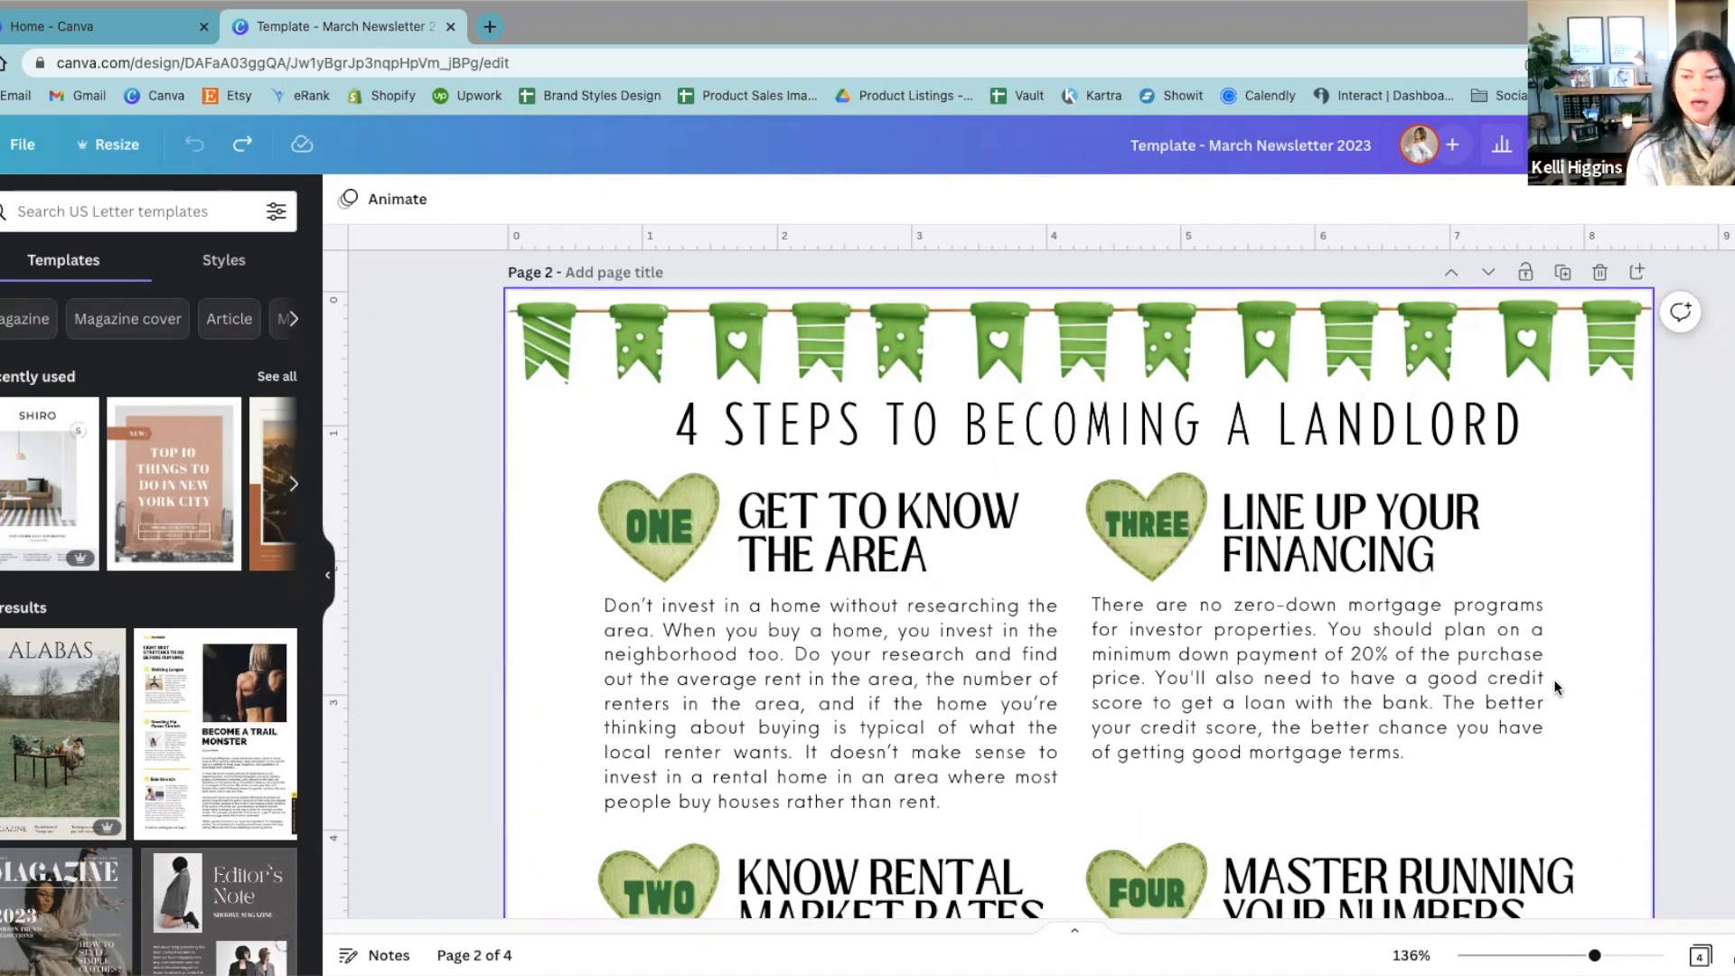
Step: Open the text effects of the "ONE" label in the first green heart and examine its shadow up close
scroll(1554, 678, down, 3)
scroll(1552, 677, up, 1)
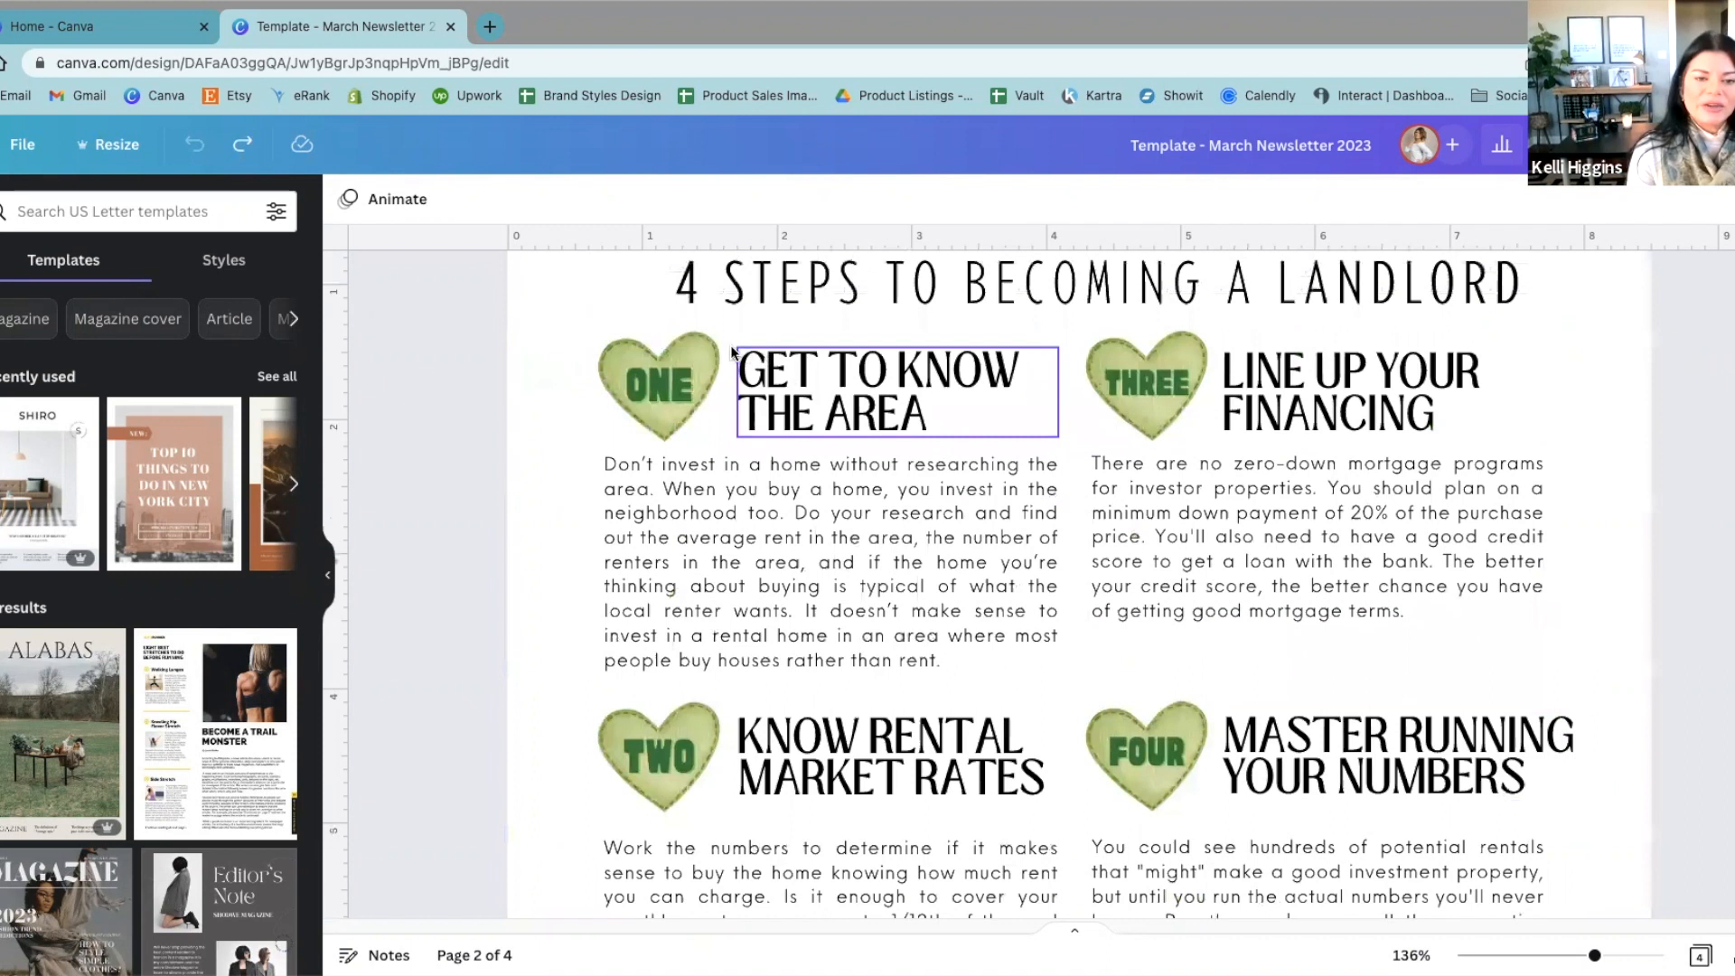
click(666, 389)
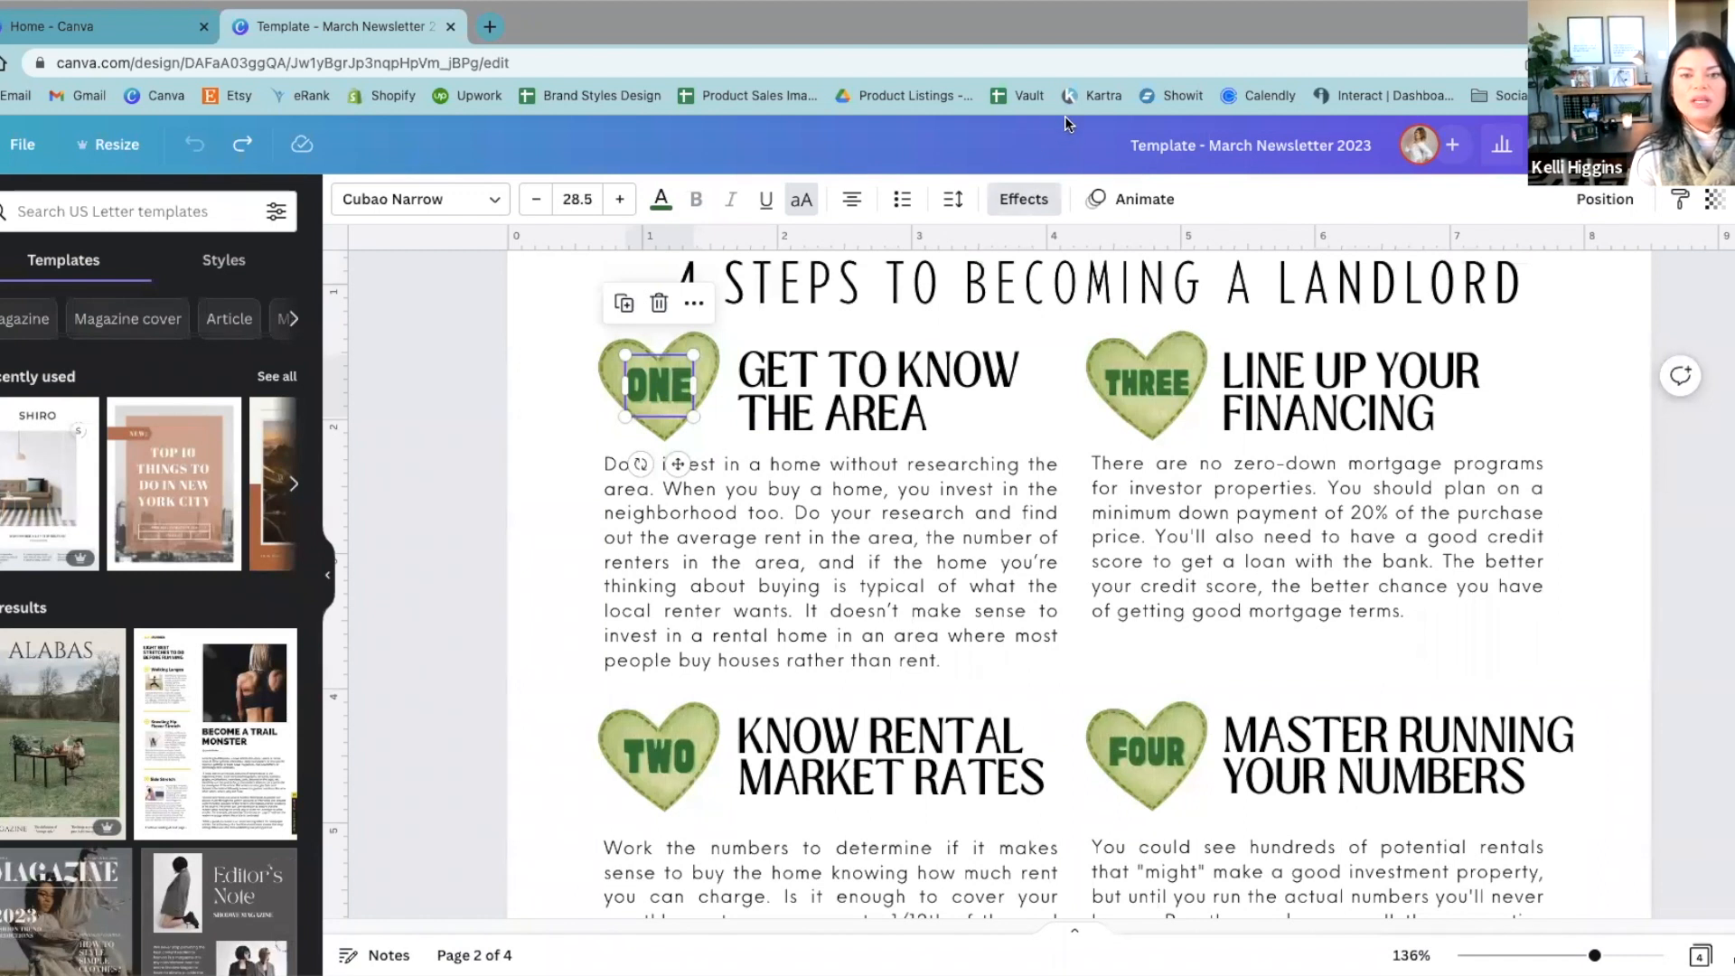
click(1024, 198)
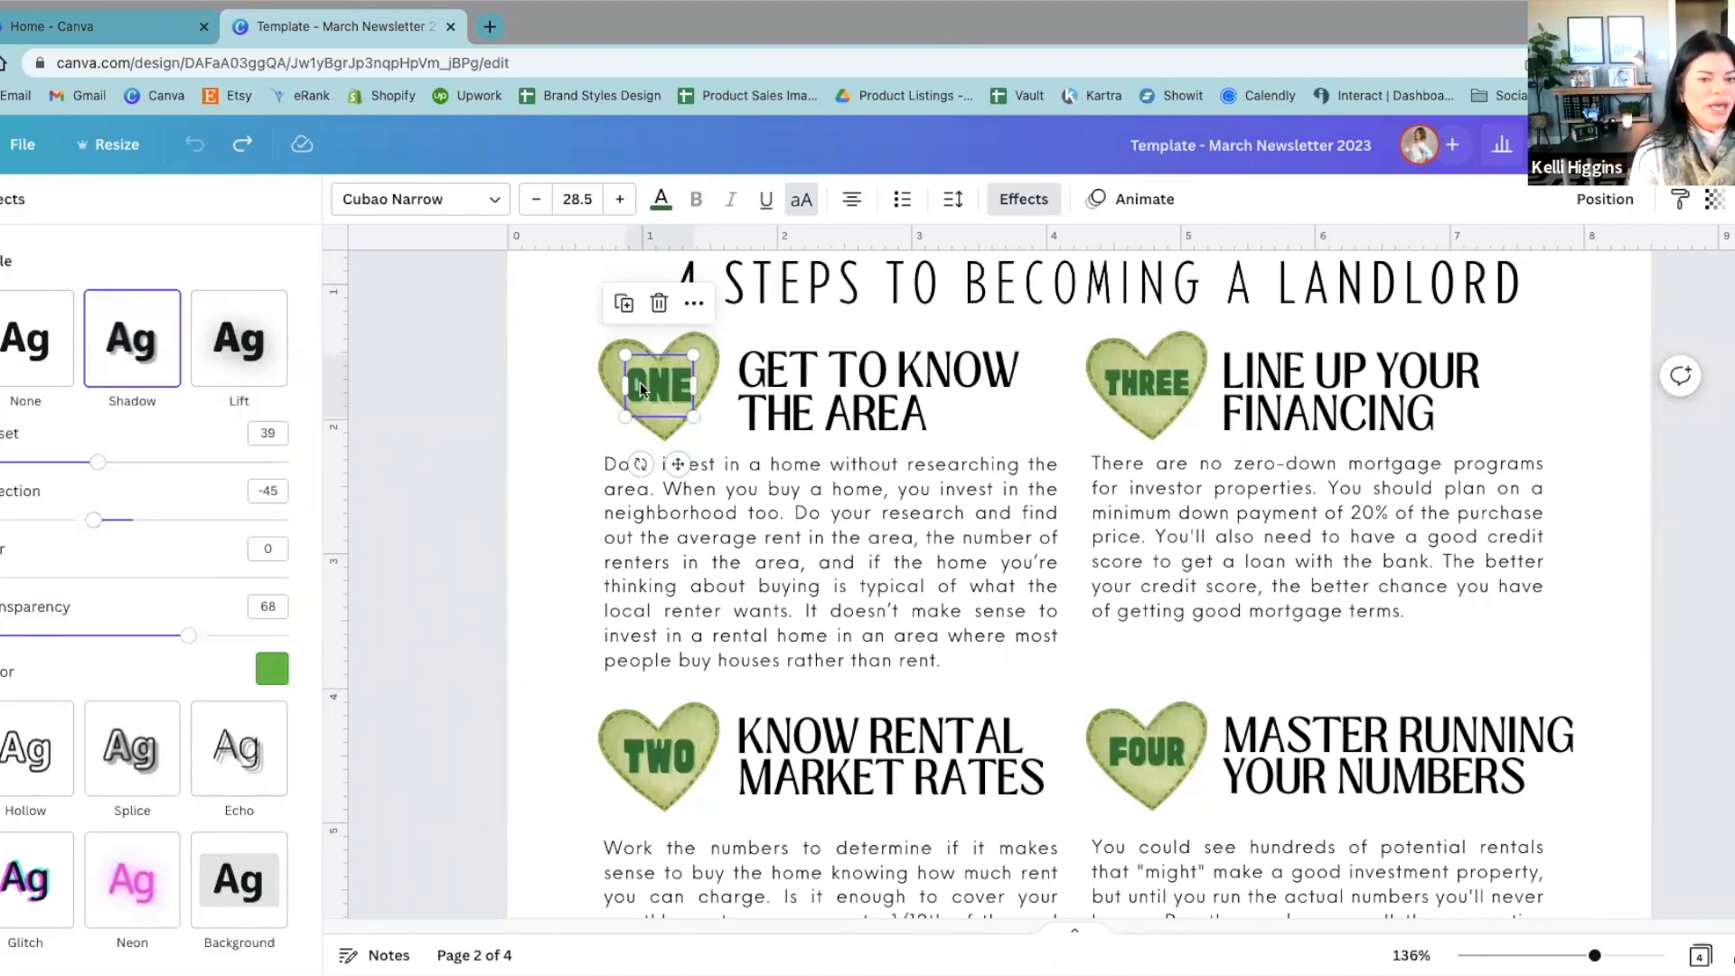
scroll(656, 518, up, 10)
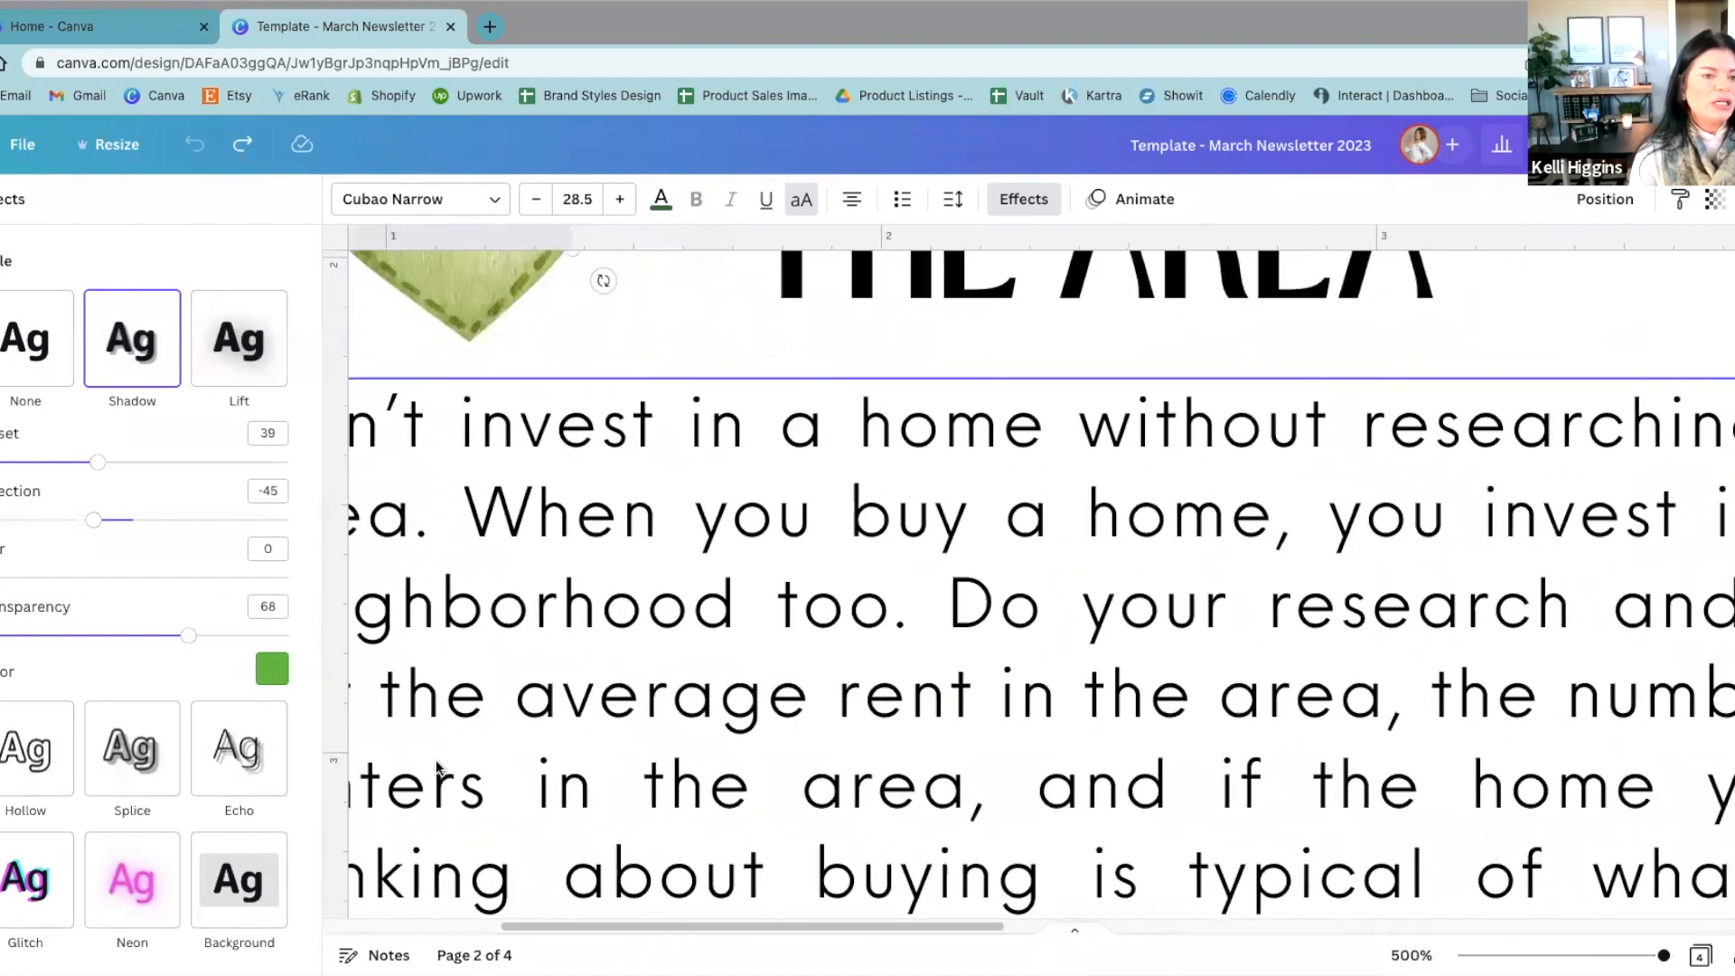
scroll(436, 768, up, 3)
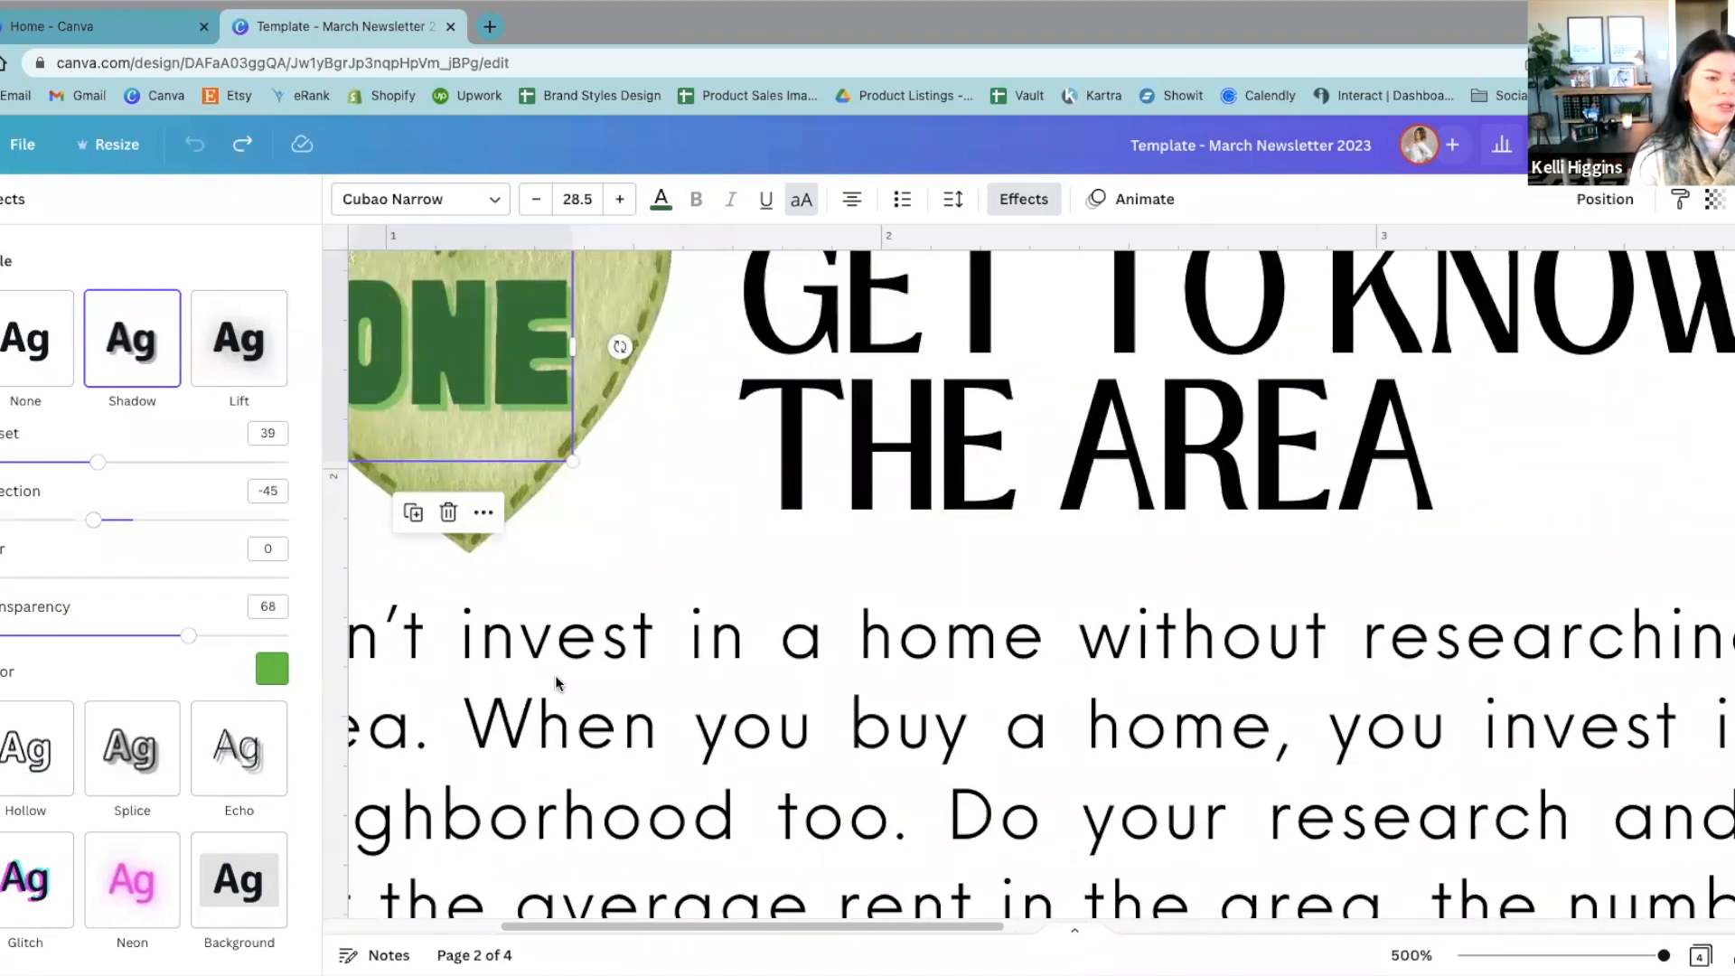
Step: Close the "ONE" label's text effects and look over the four numbered landlord sections on page 2 as a whole
scroll(554, 800, down, 5)
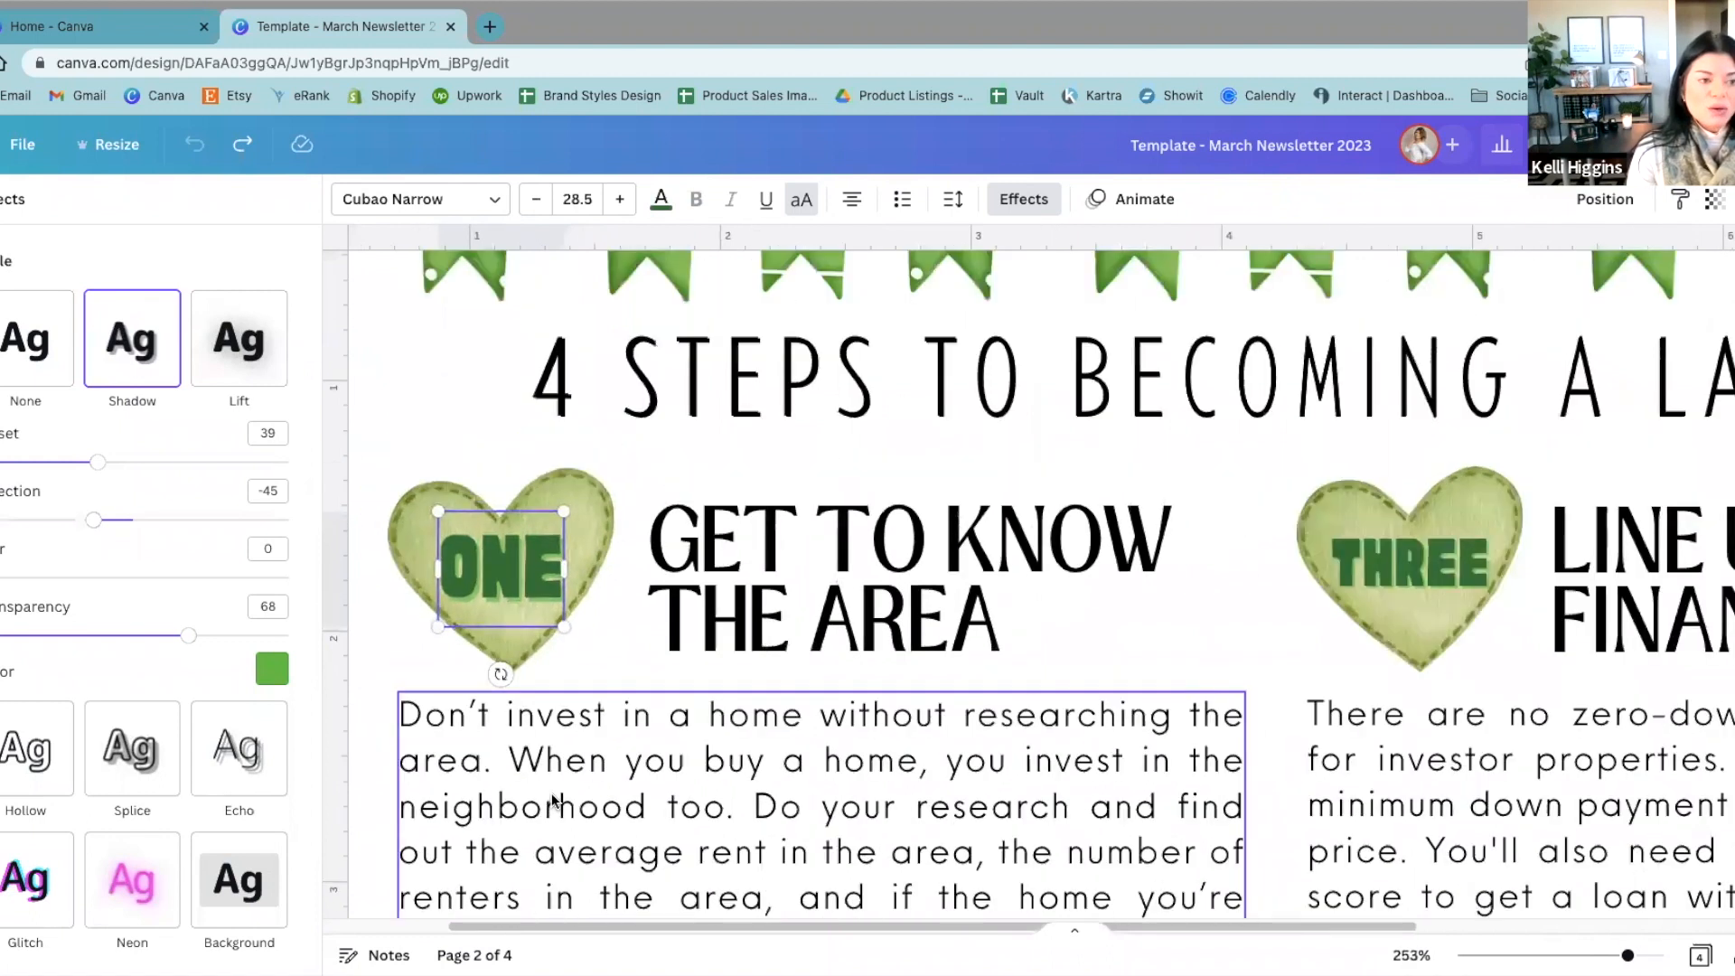
scroll(554, 801, down, 3)
scroll(553, 800, down, 1)
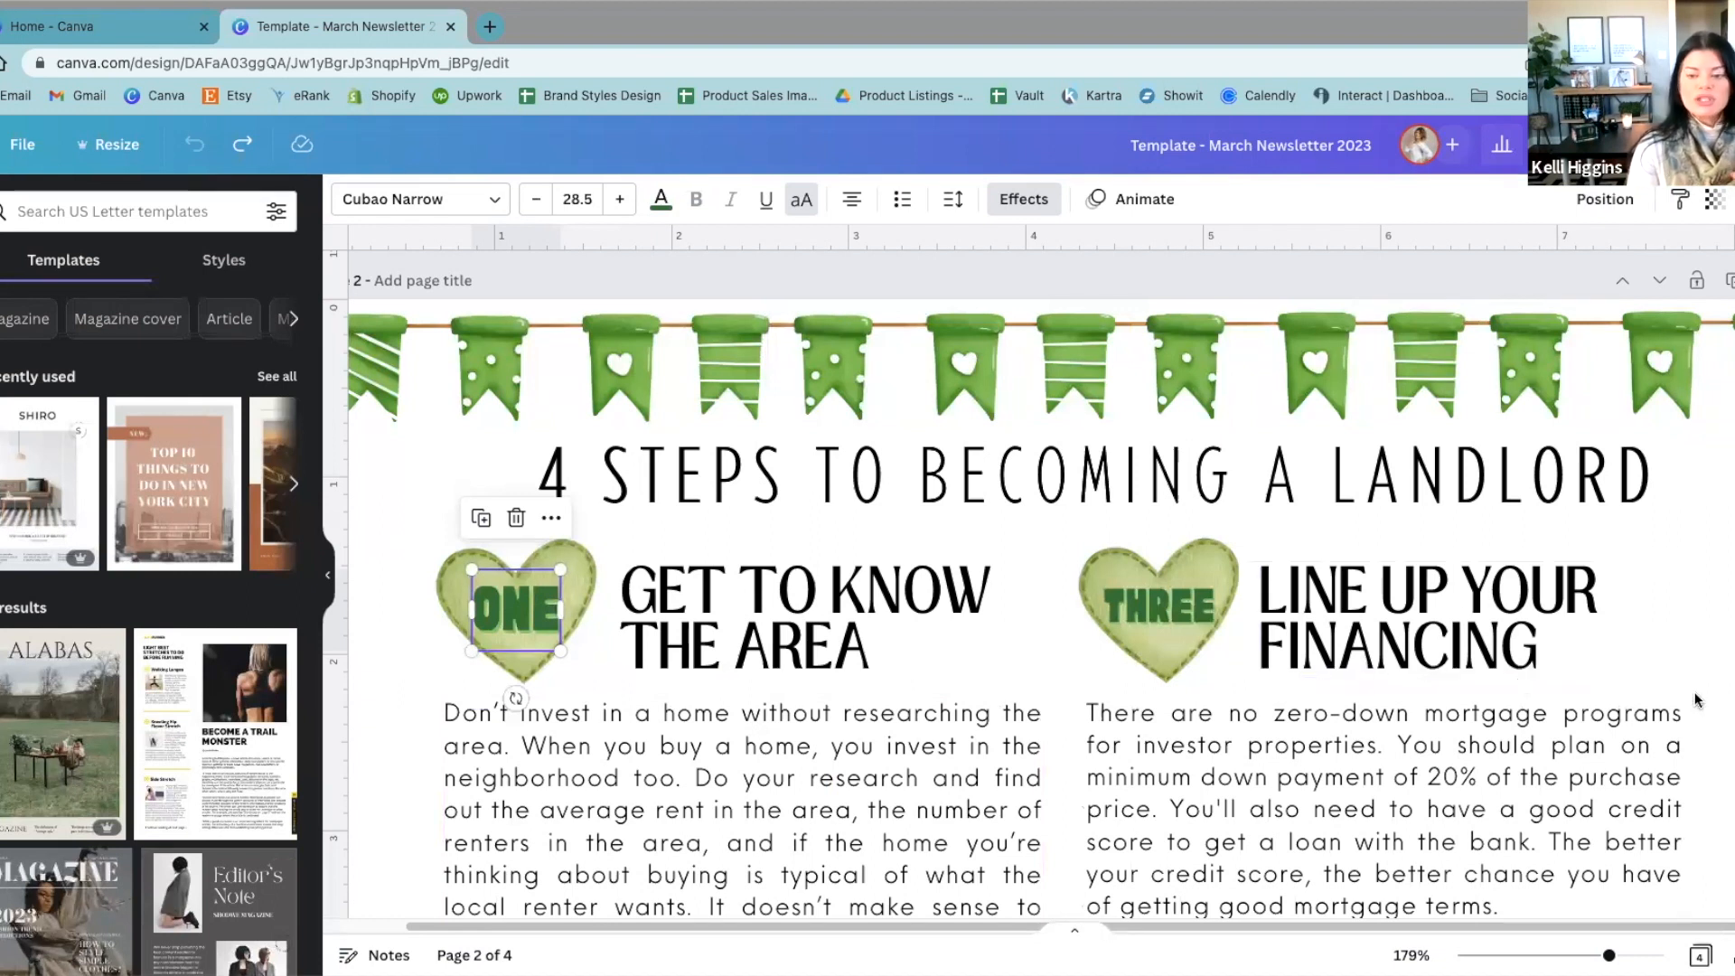
click(1721, 676)
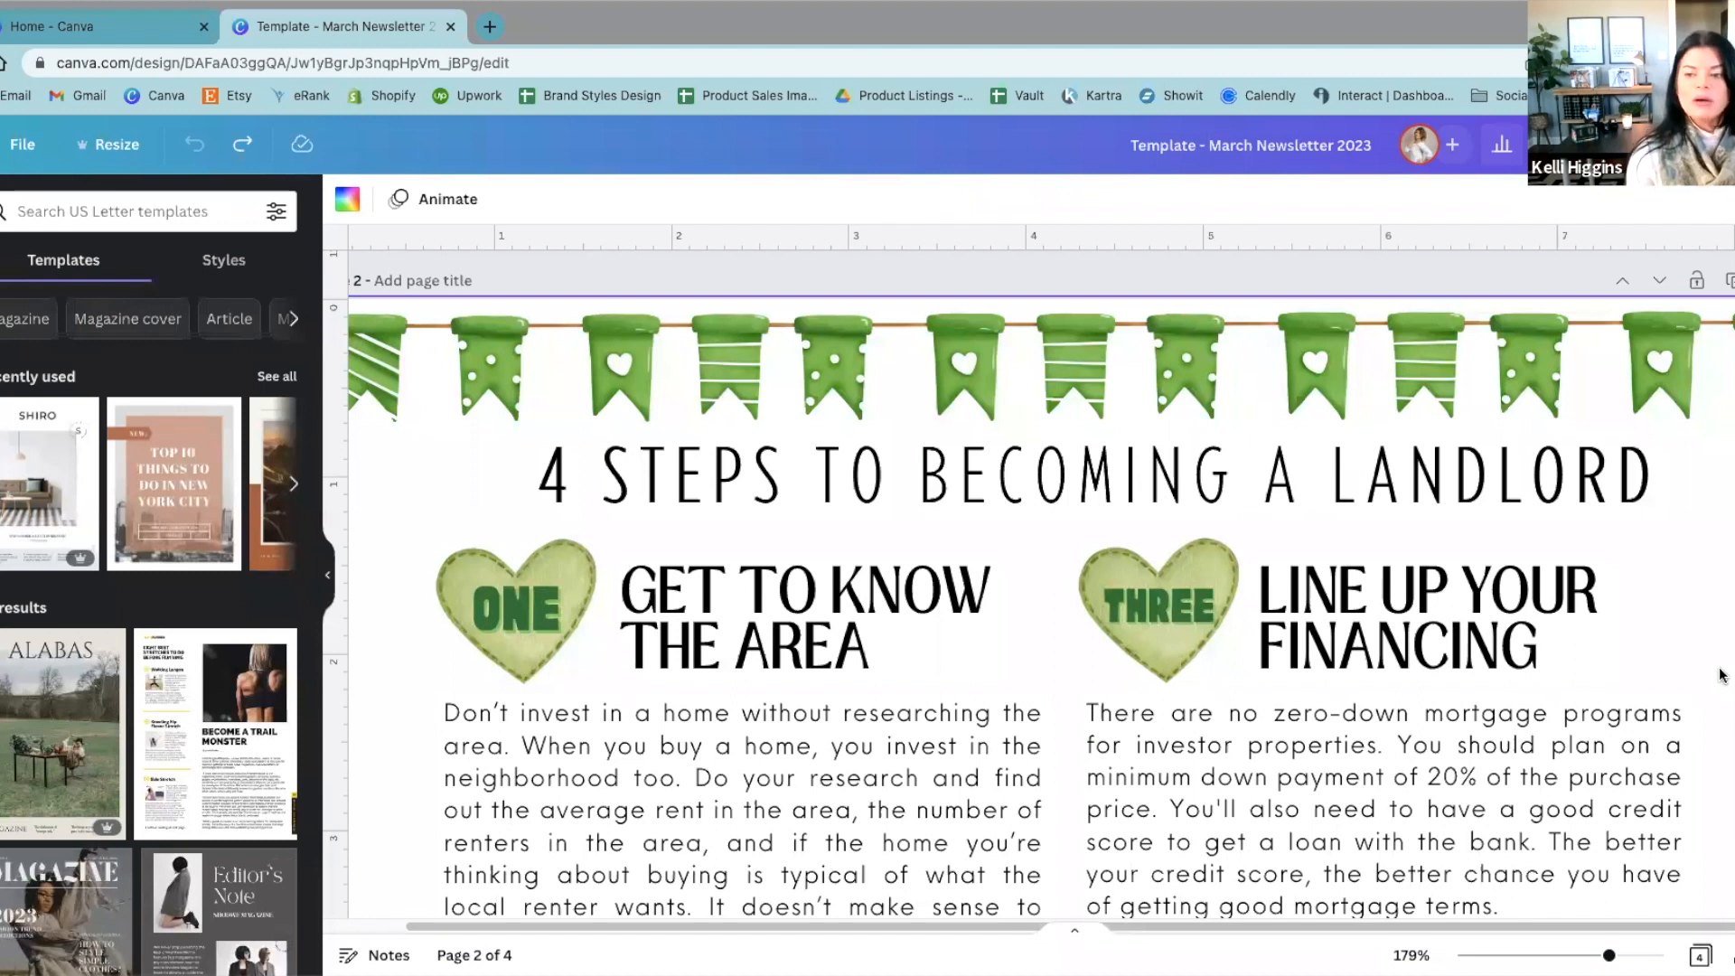
scroll(1717, 623, down, 3)
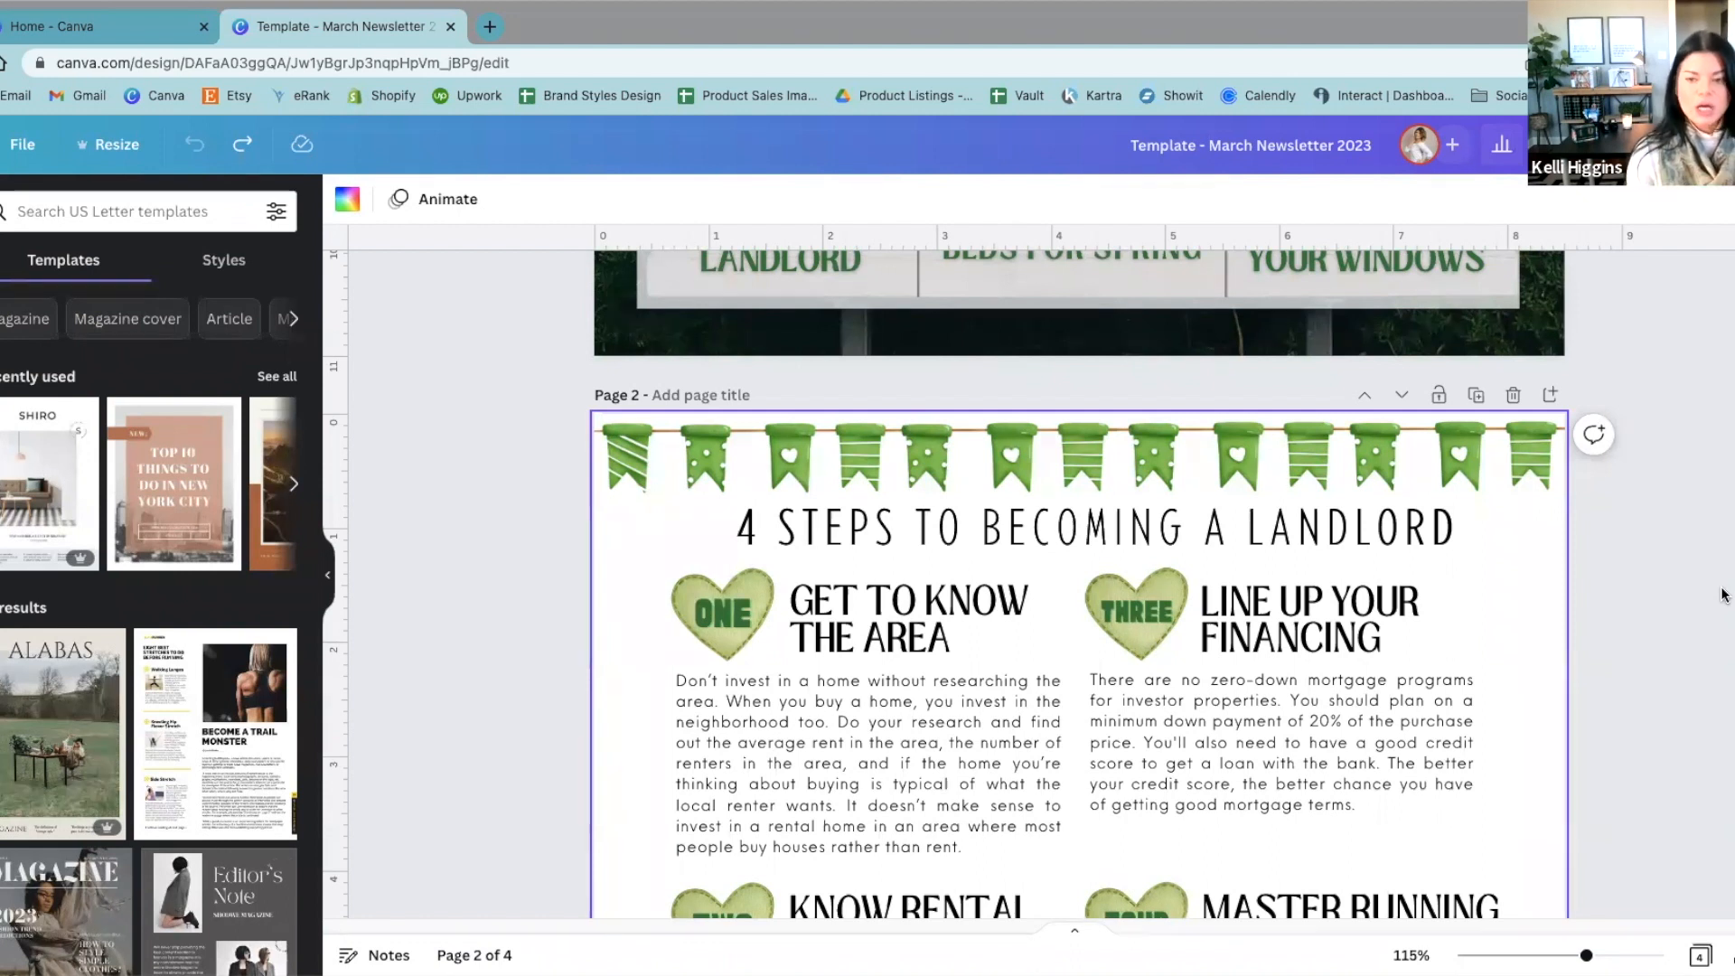
scroll(1717, 601, down, 1)
scroll(1558, 682, down, 2)
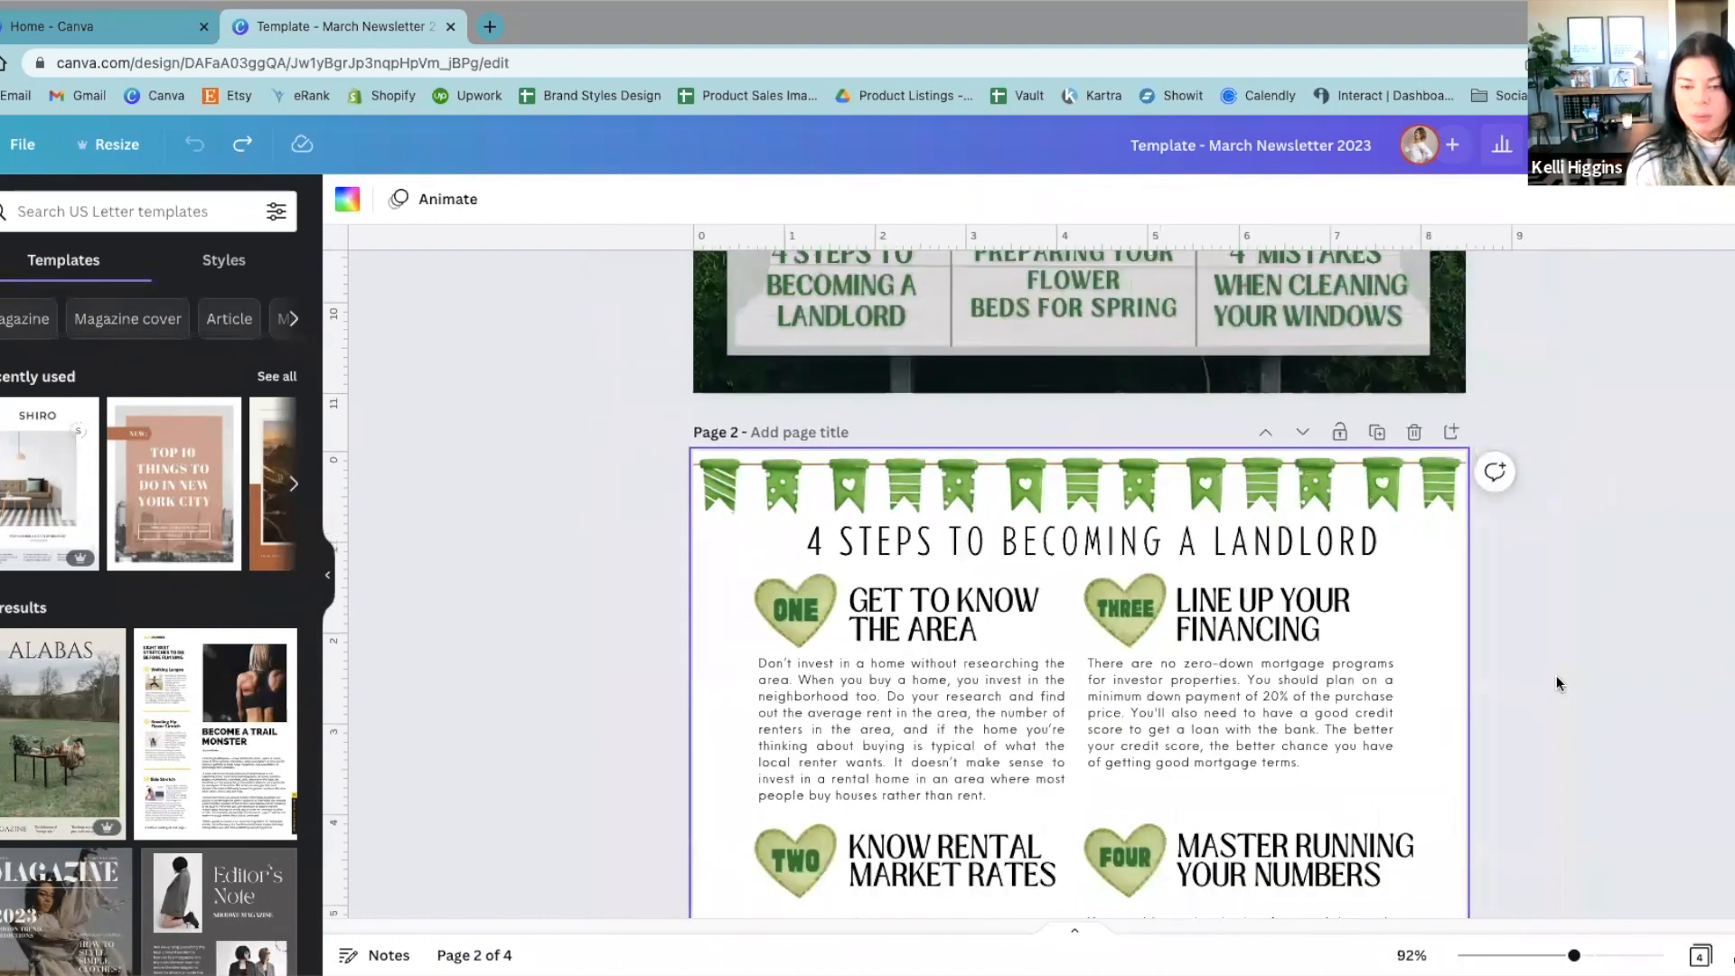
scroll(1559, 682, down, 2)
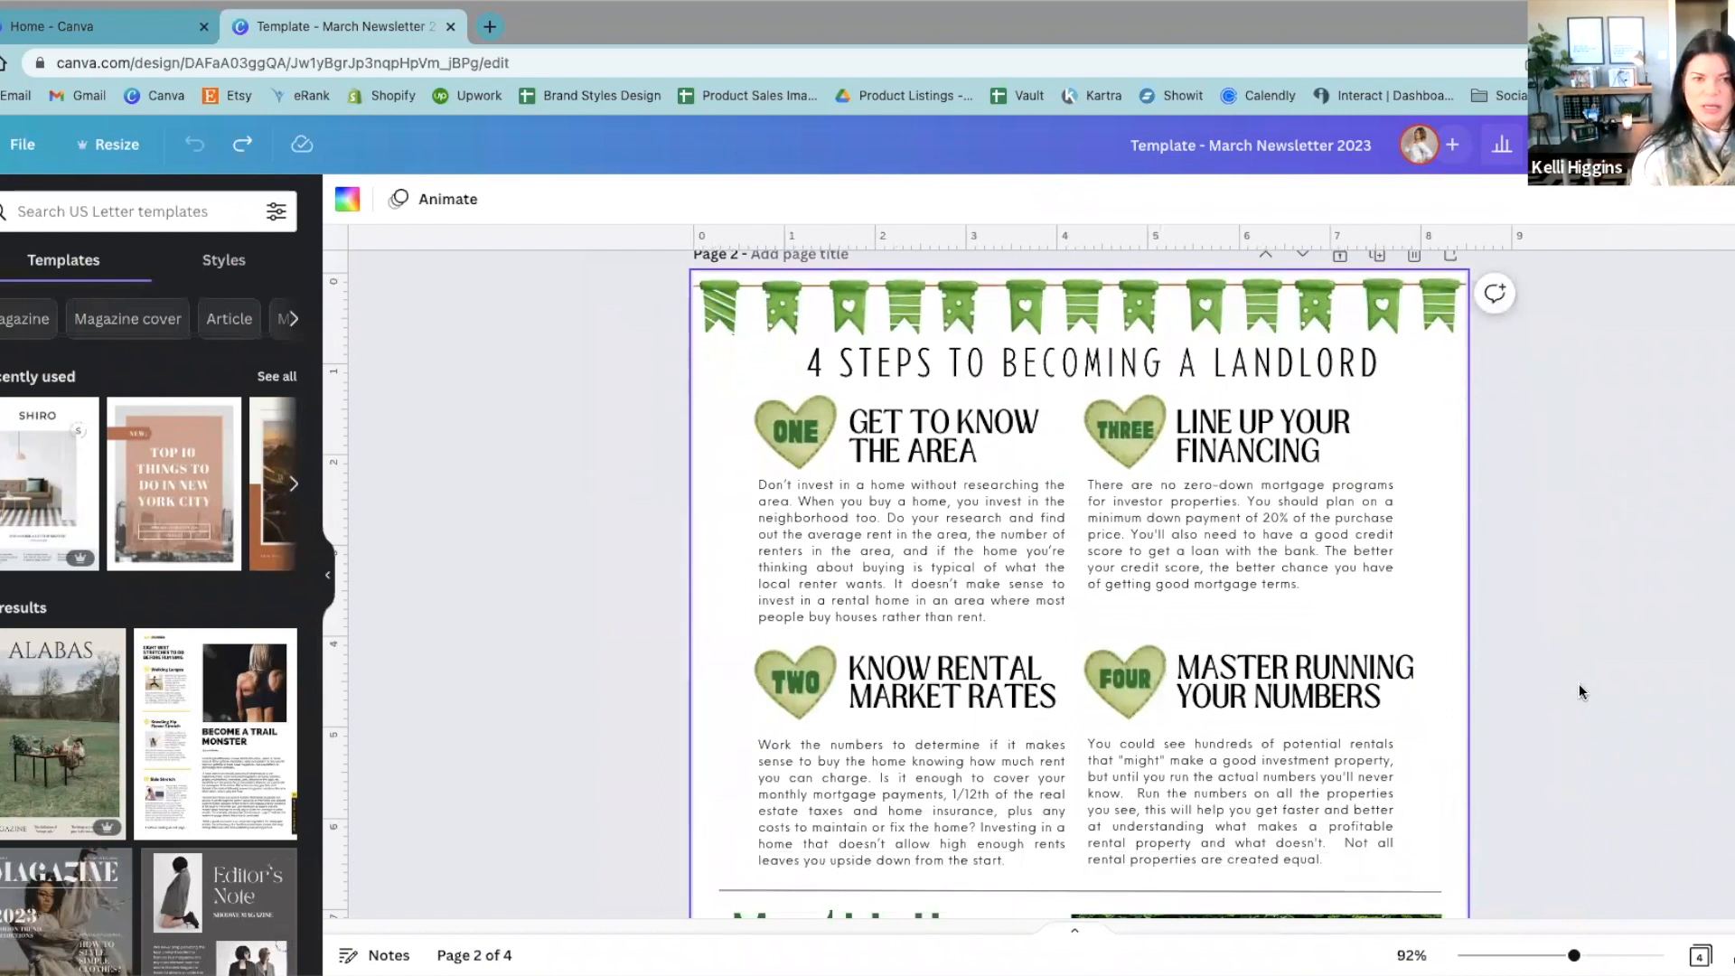
Step: Try moving the green heart behind the "TWO" label down over the page's left edge, and undo the move
click(1131, 433)
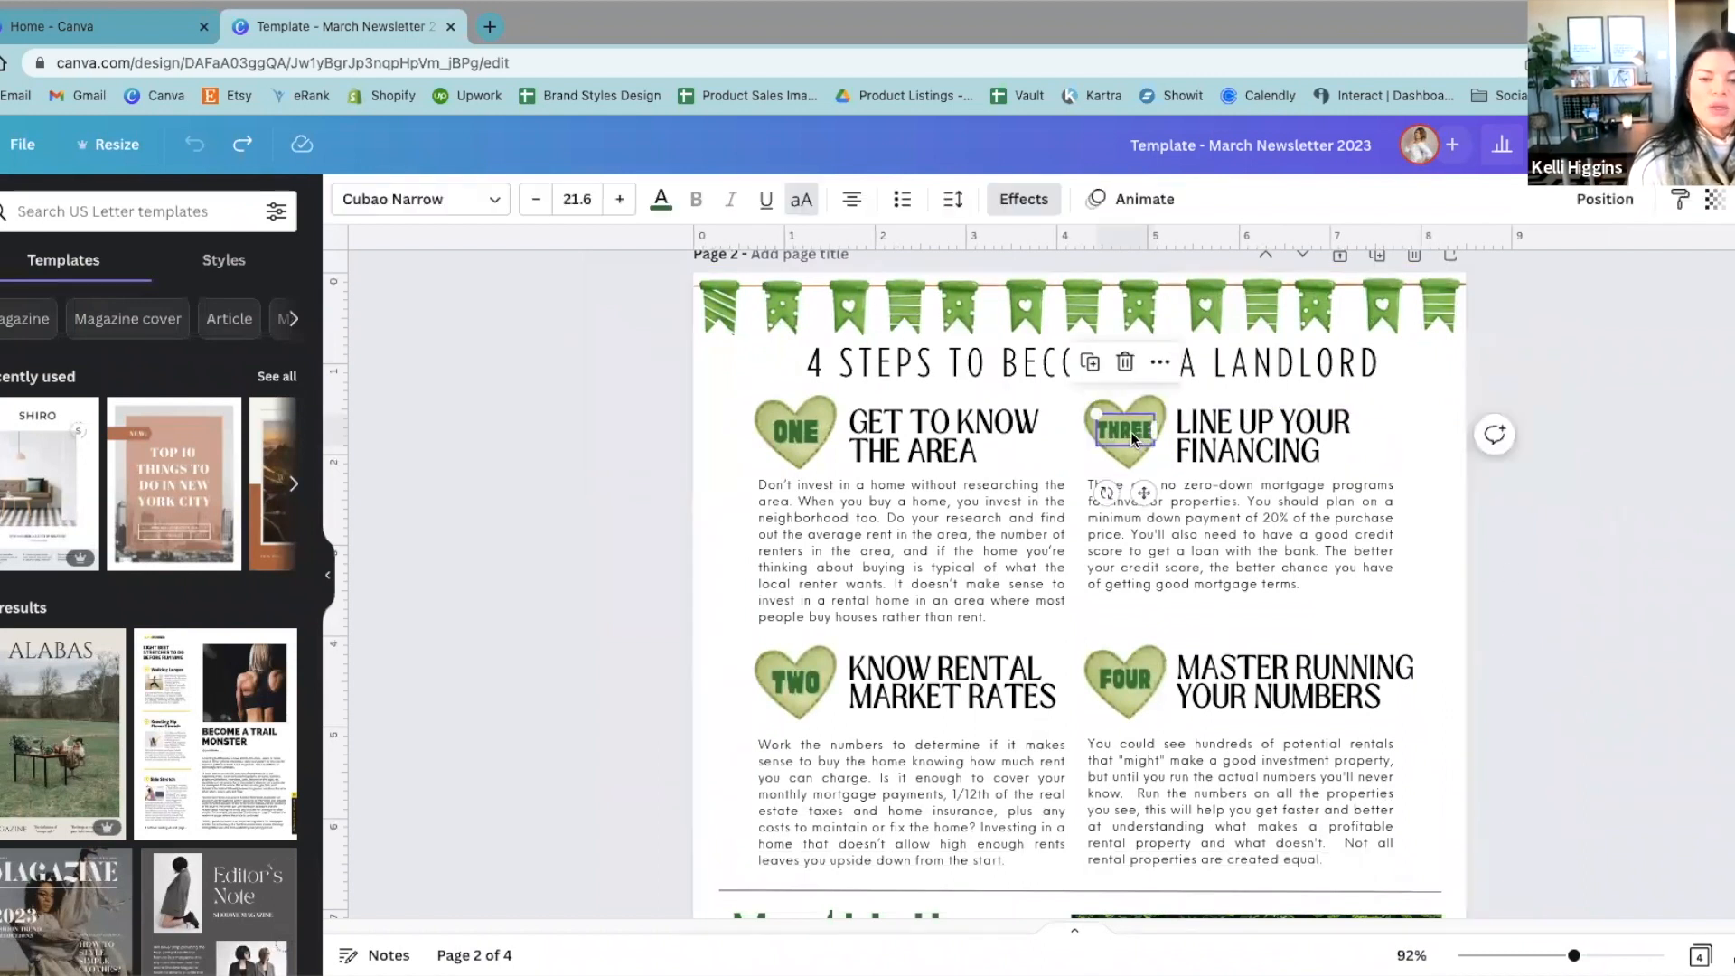
click(712, 458)
drag(761, 662, 666, 829)
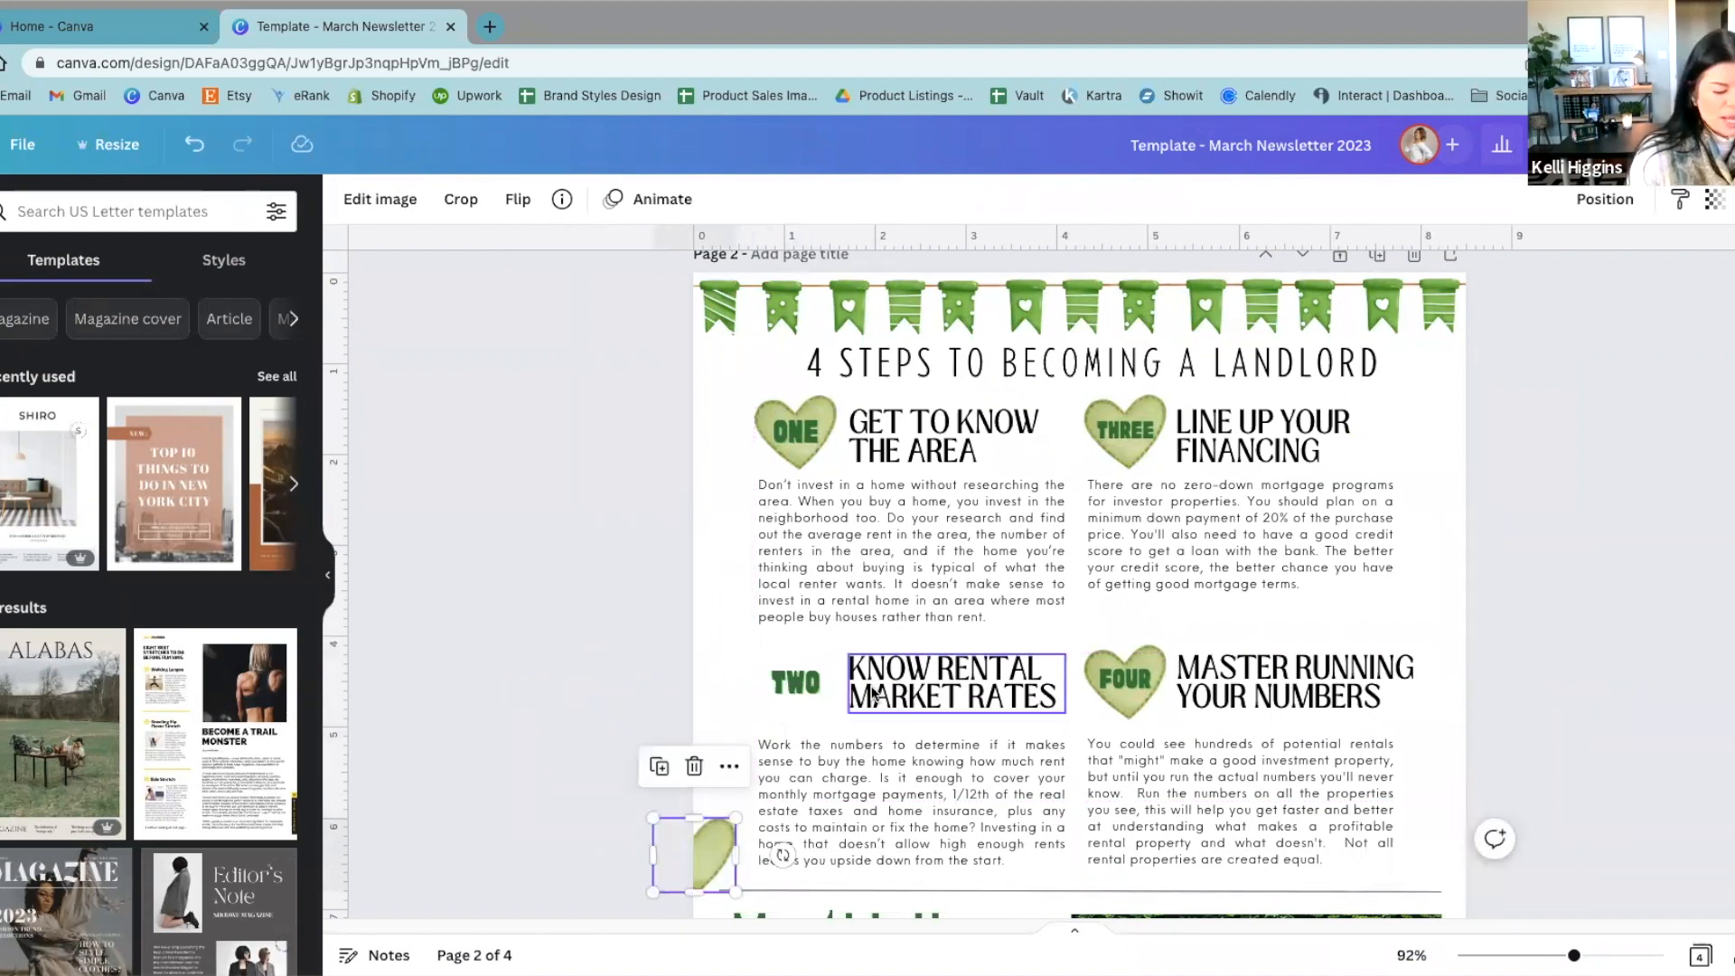
click(193, 144)
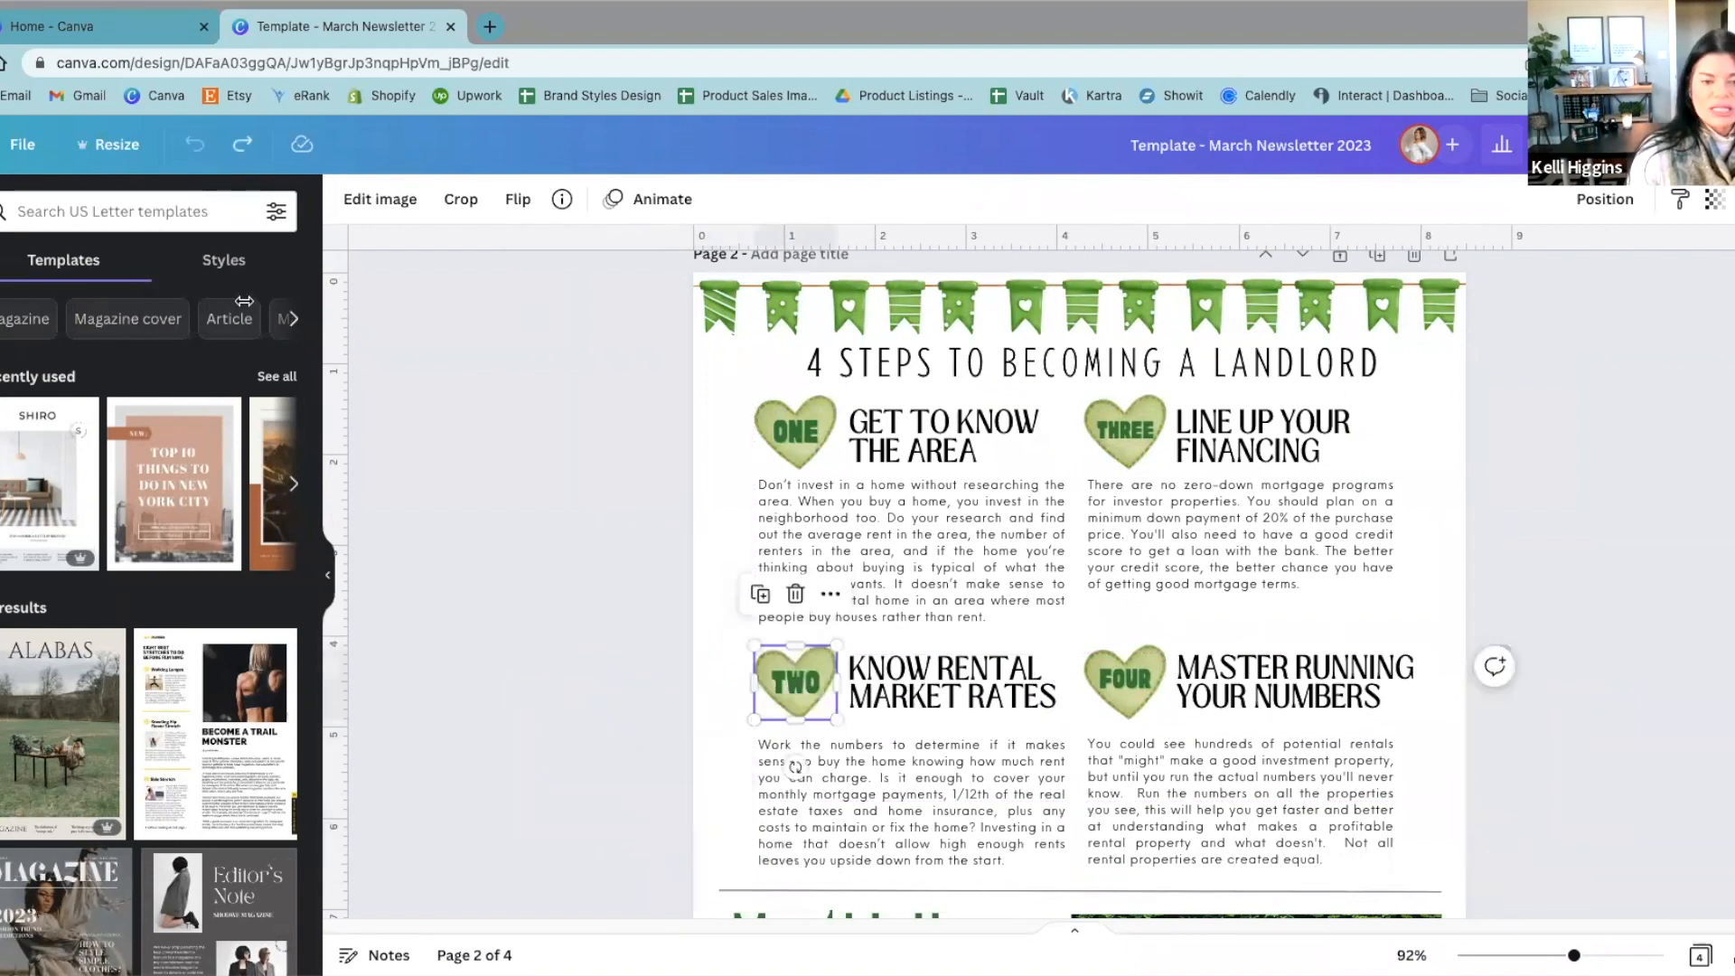
click(551, 597)
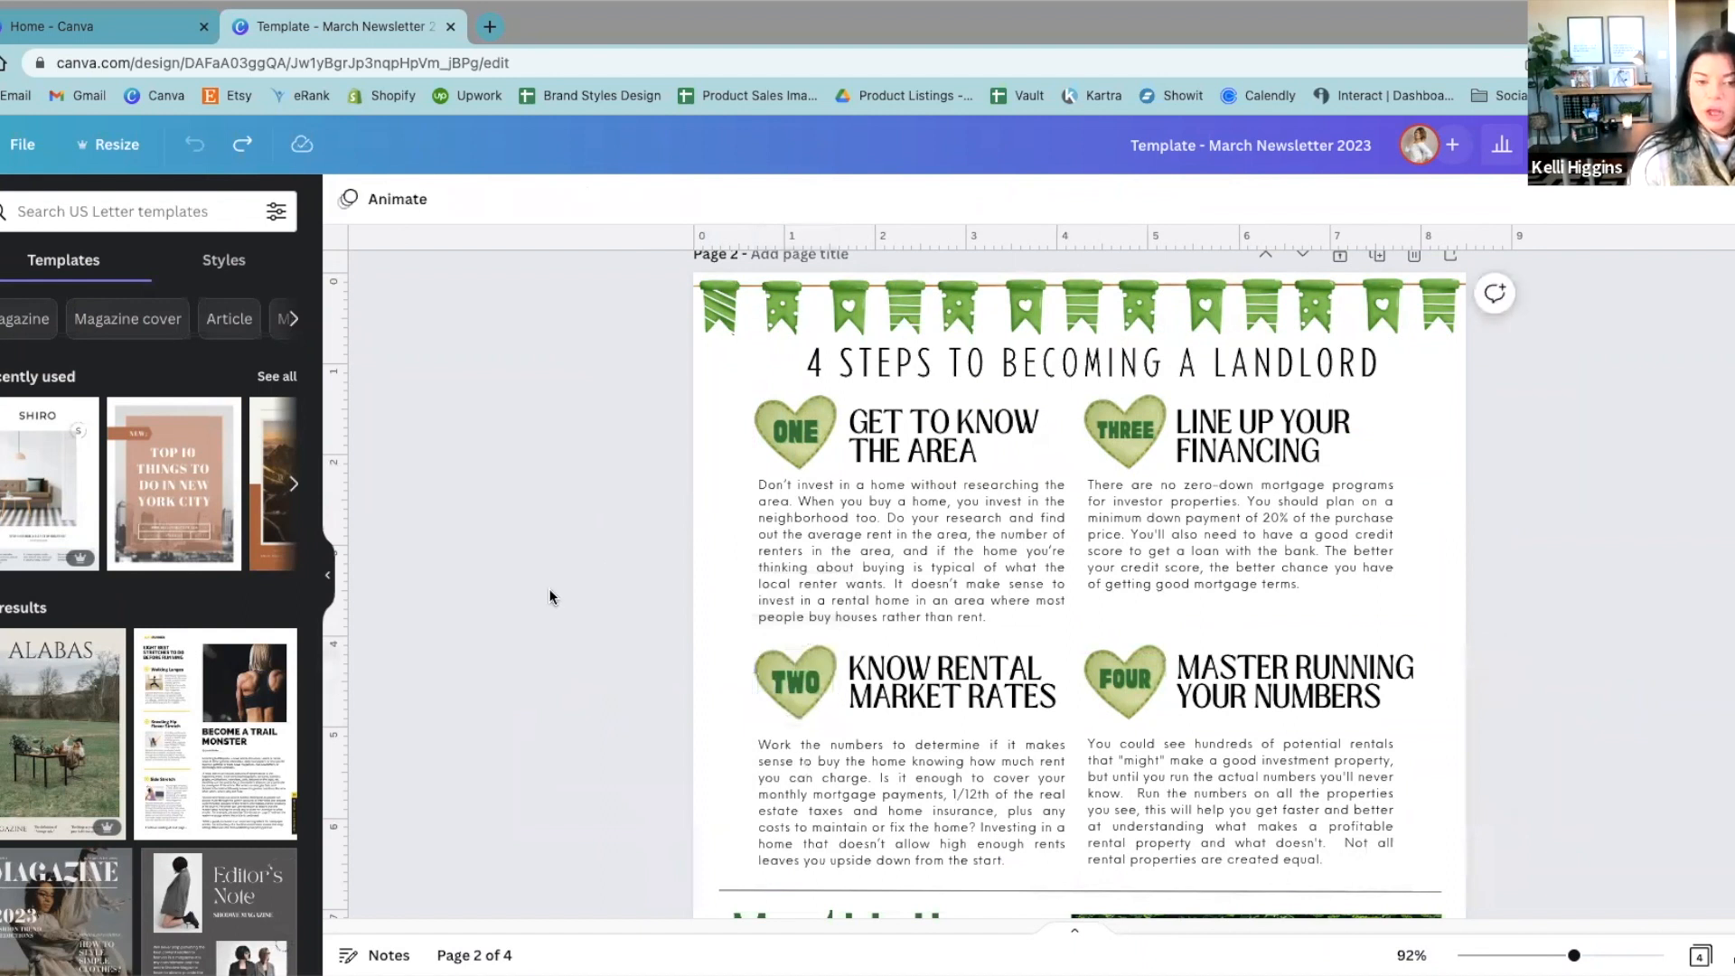
Step: Compare the heading and body text blocks of the "ONE" and "THREE" sections on page 2
scroll(542, 689, up, 1)
scroll(582, 650, up, 1)
scroll(601, 651, down, 1)
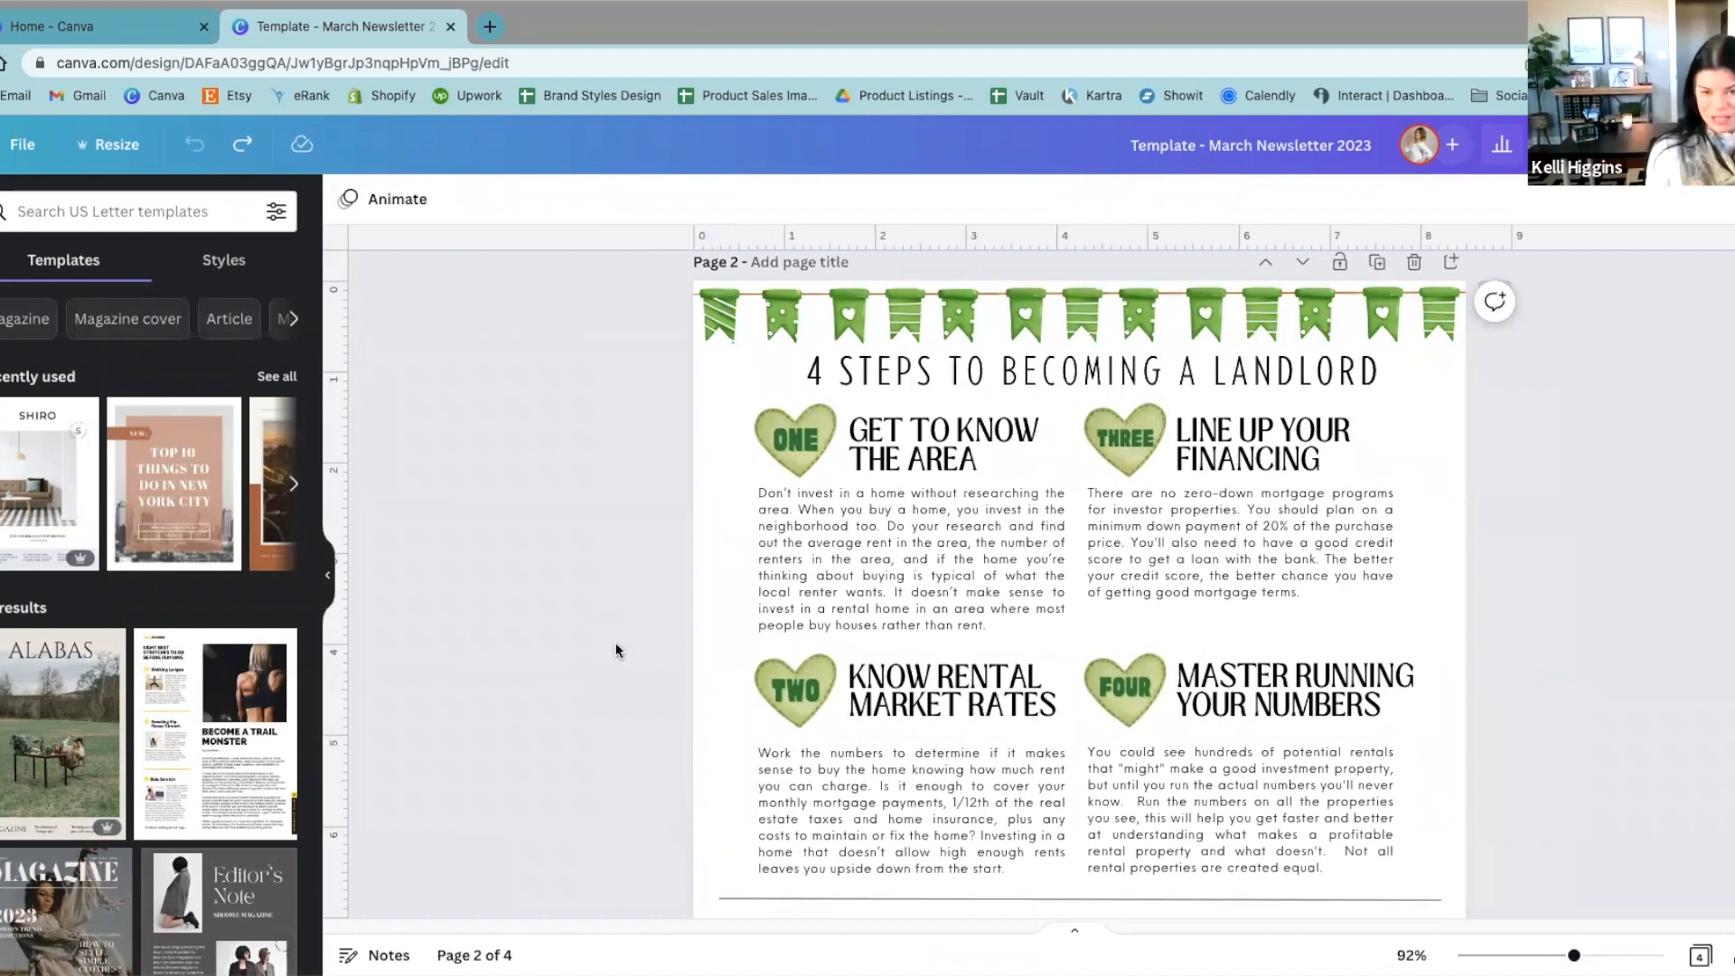
click(875, 561)
click(1204, 533)
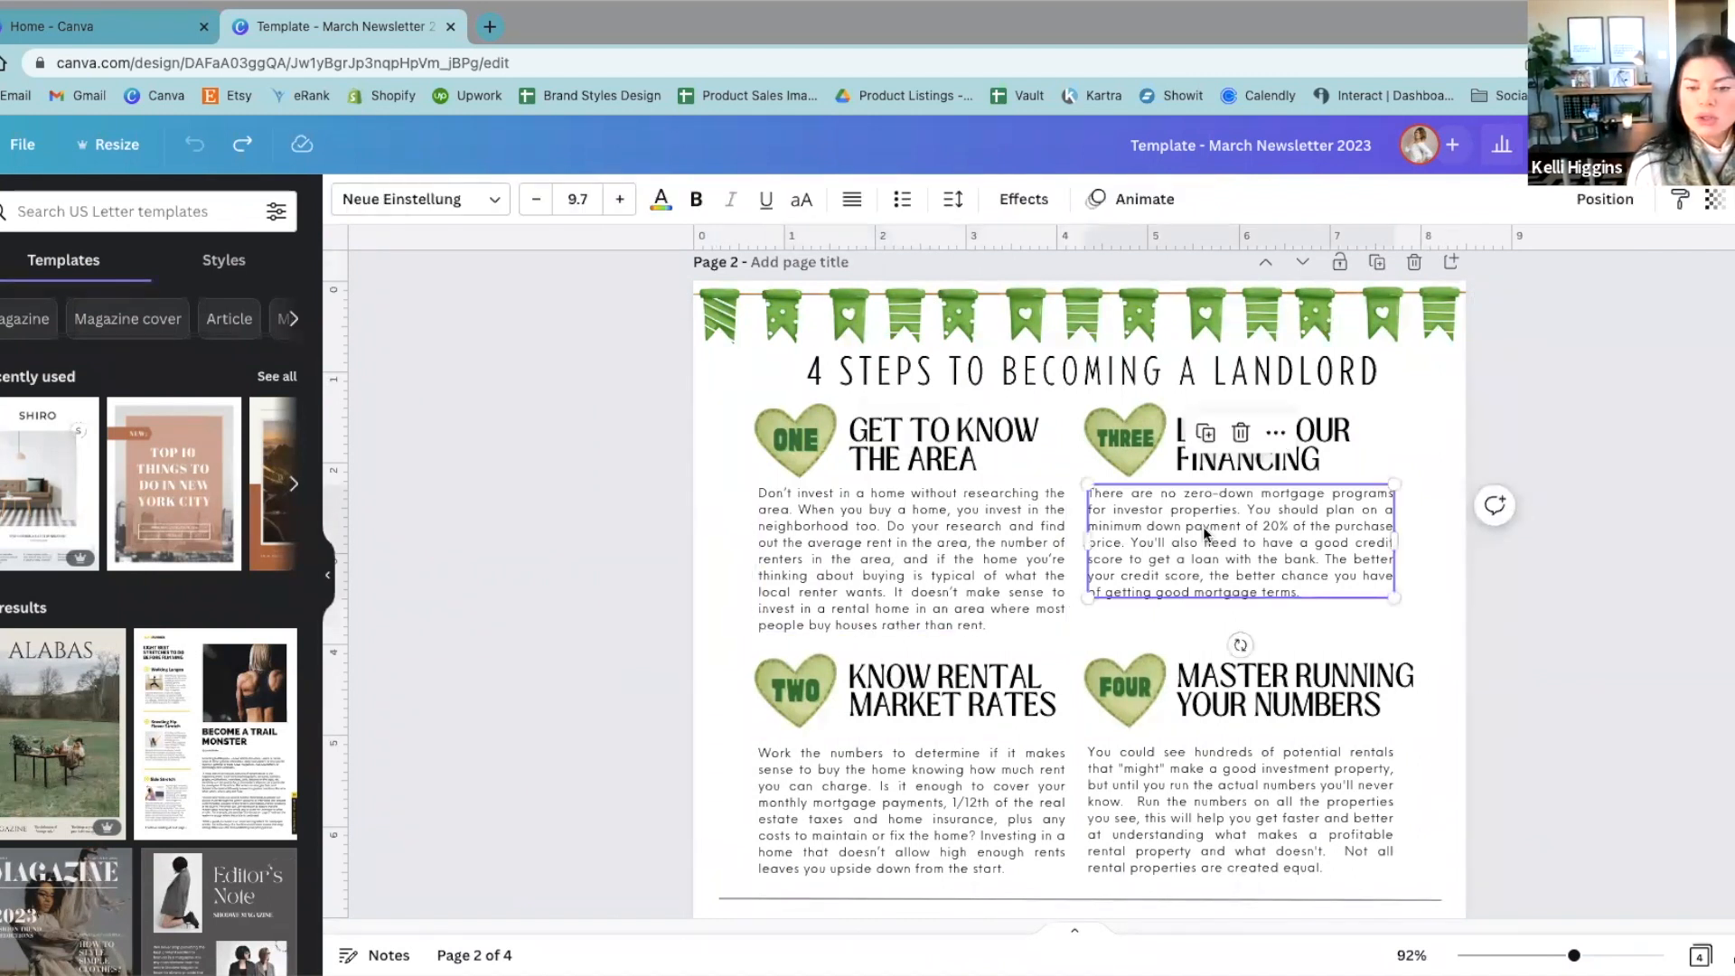
click(1282, 447)
click(1016, 449)
click(1015, 518)
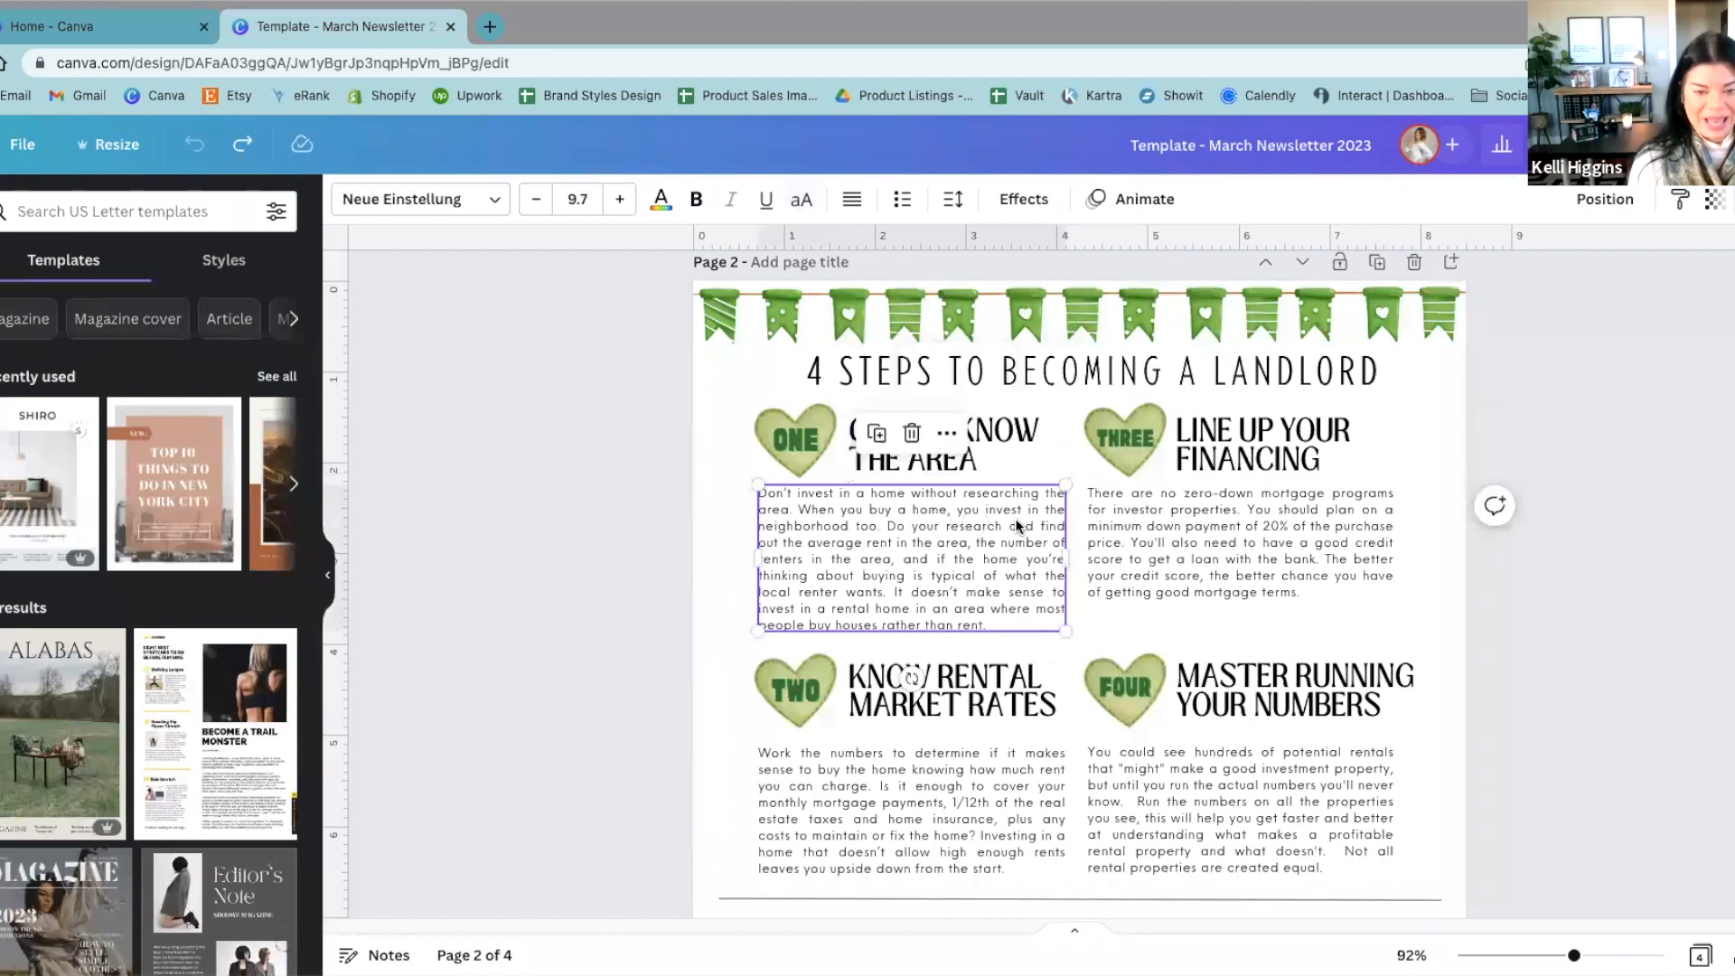
click(676, 538)
scroll(717, 619, down, 1)
scroll(717, 620, up, 1)
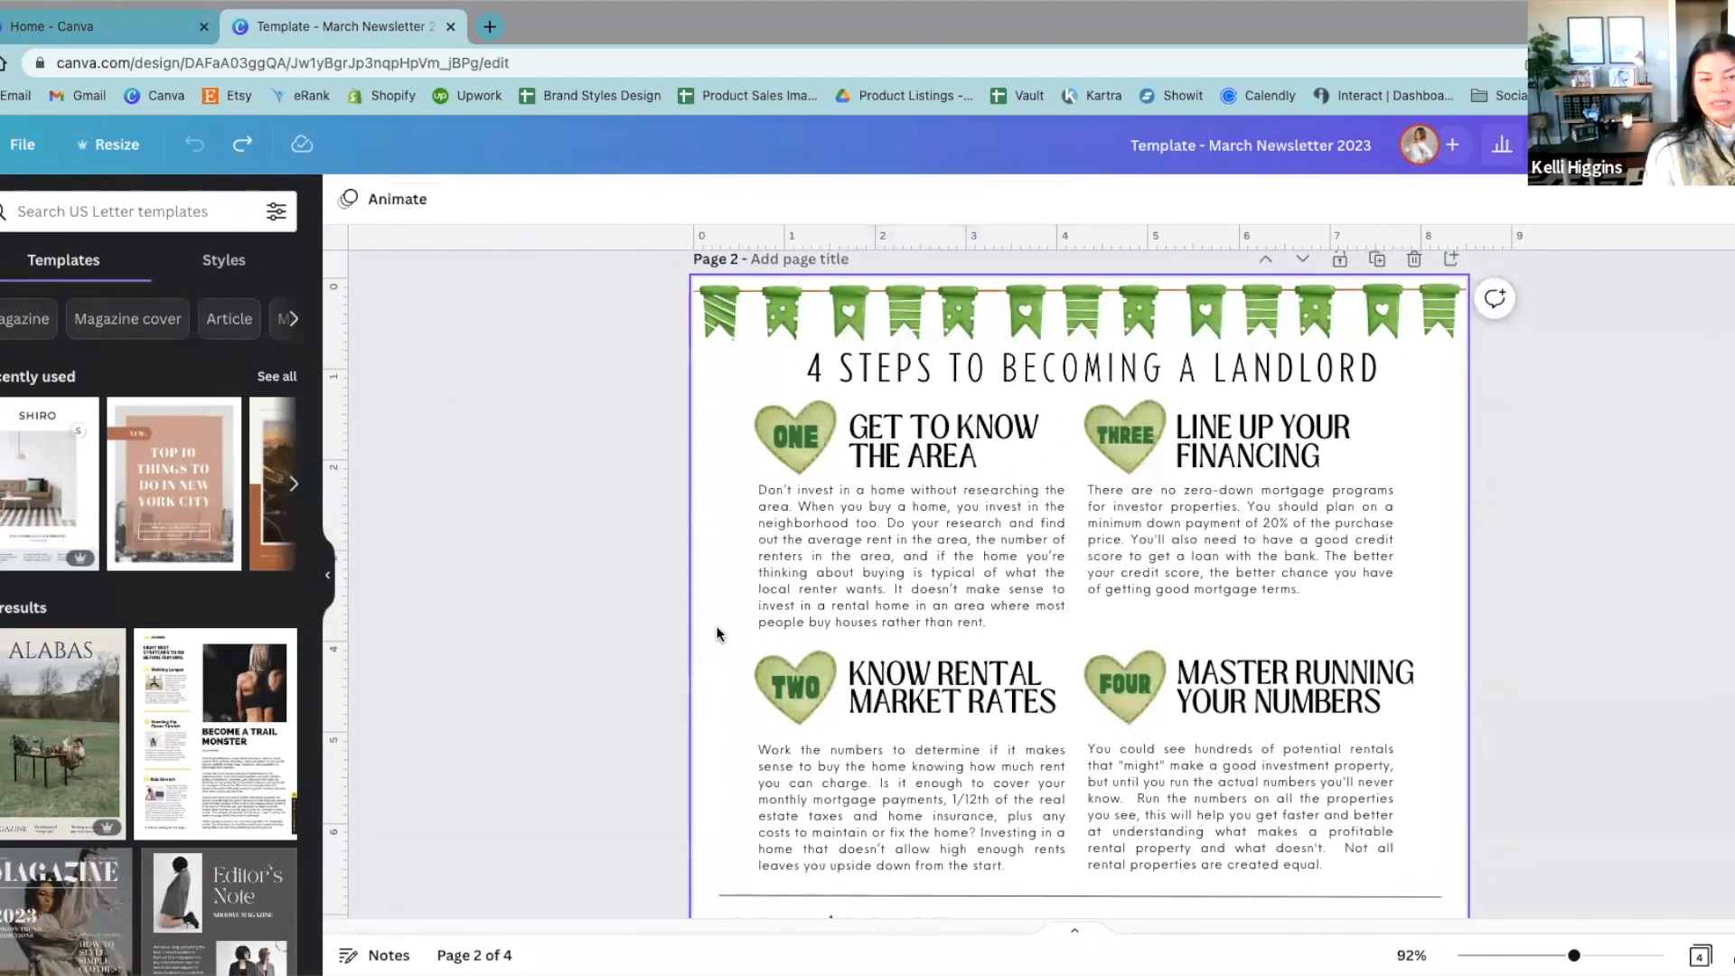
Step: Cycle the body text under "GET TO KNOW THE AREA" through the alignment options, ending on justified
click(759, 625)
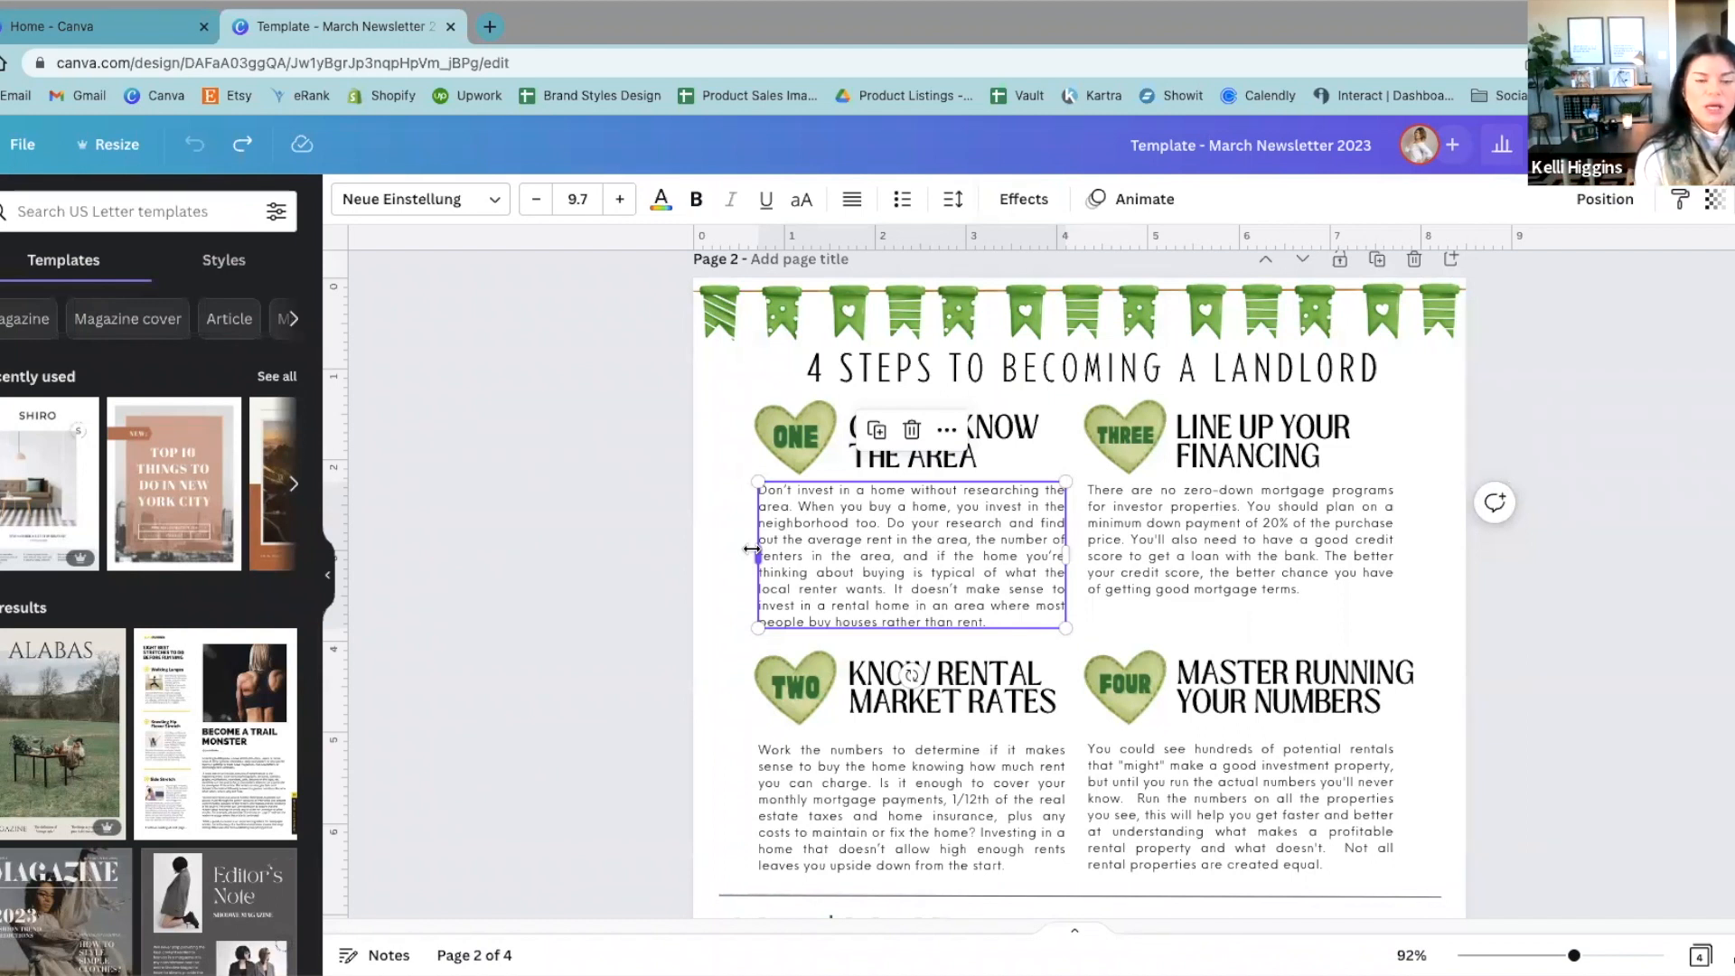
click(600, 530)
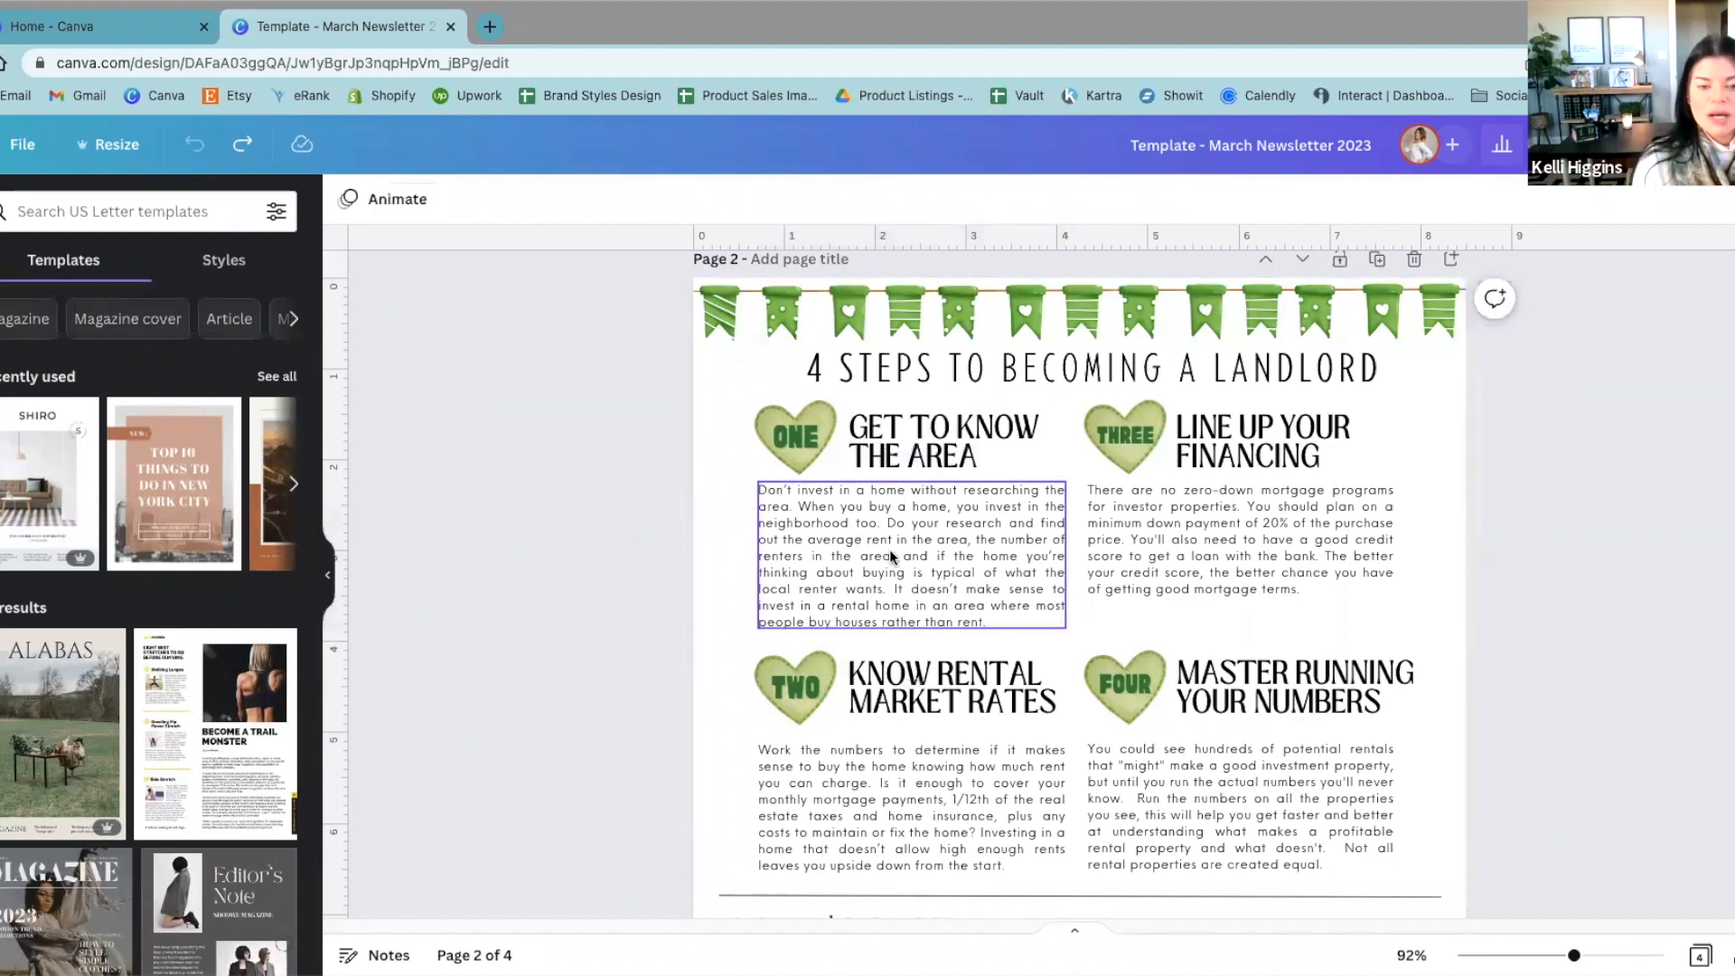
click(890, 558)
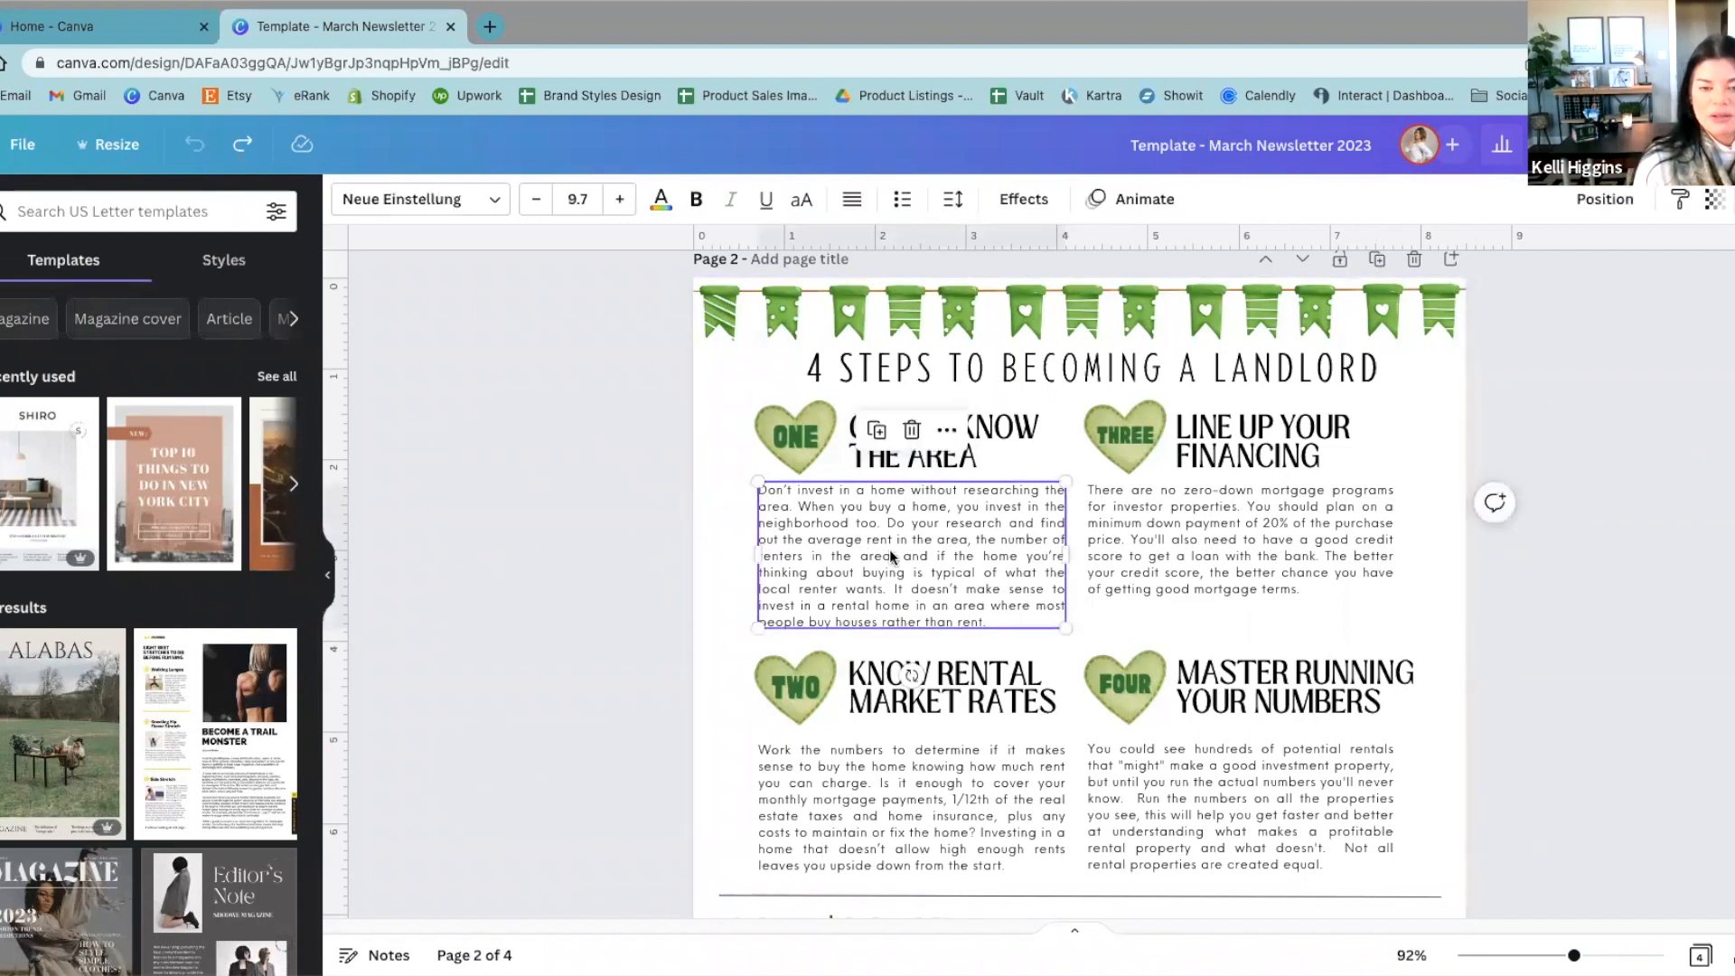
click(850, 202)
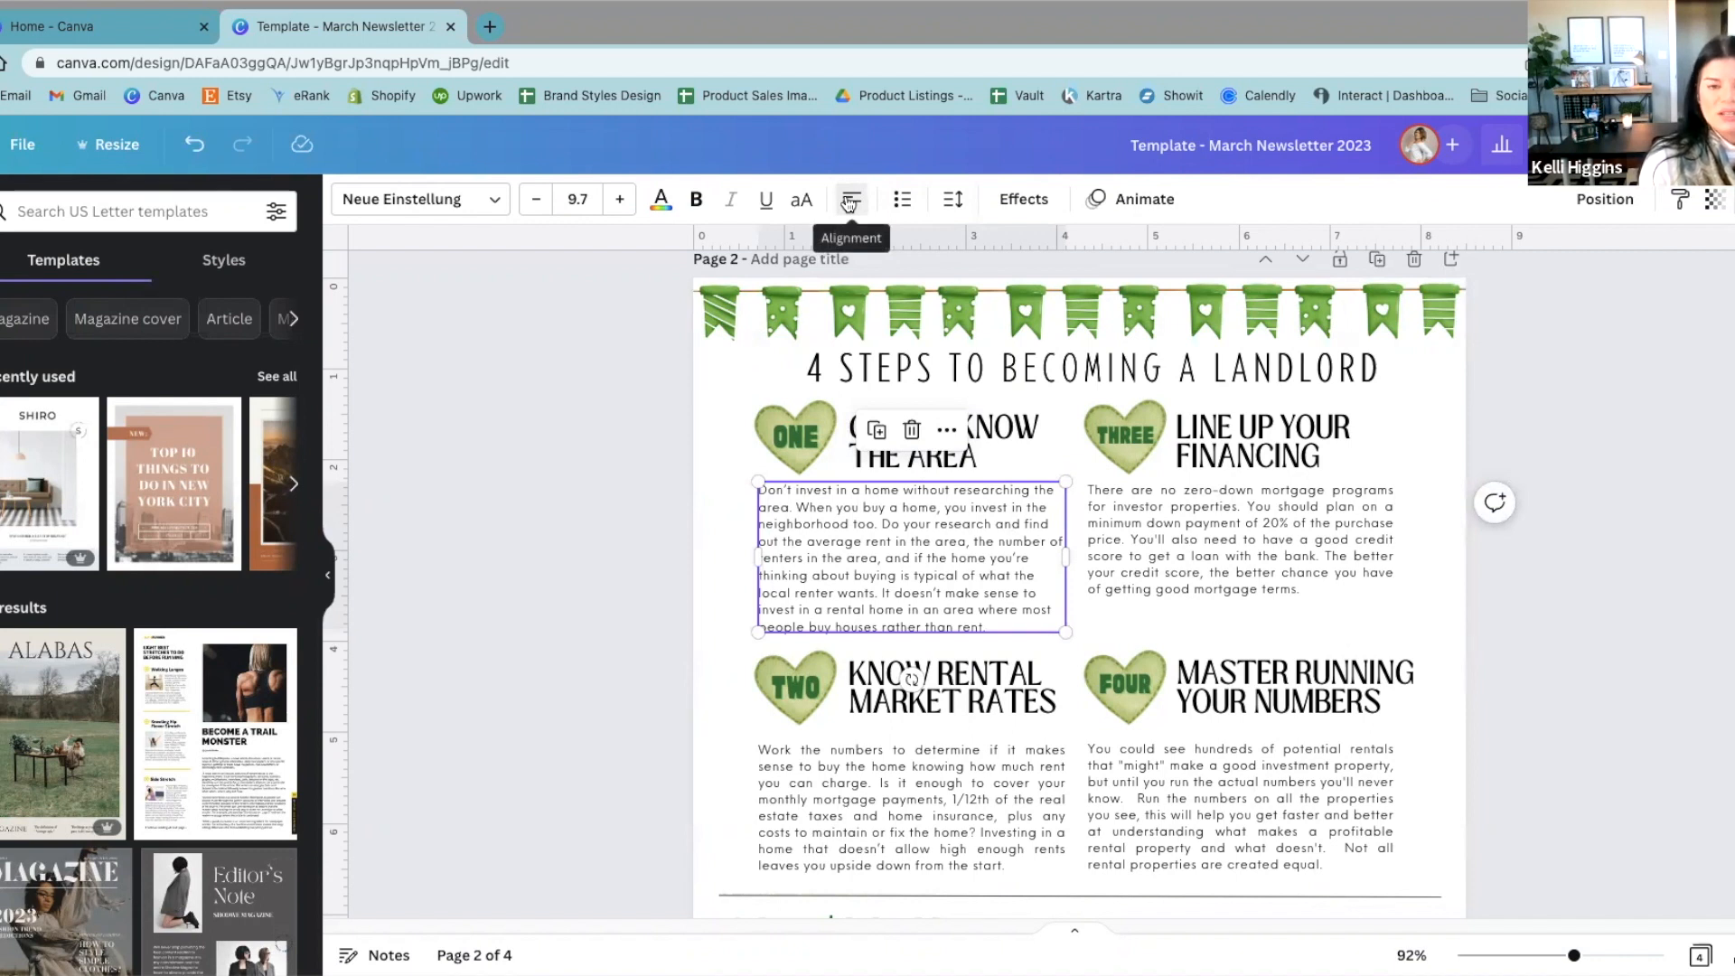
click(849, 203)
click(849, 202)
click(849, 203)
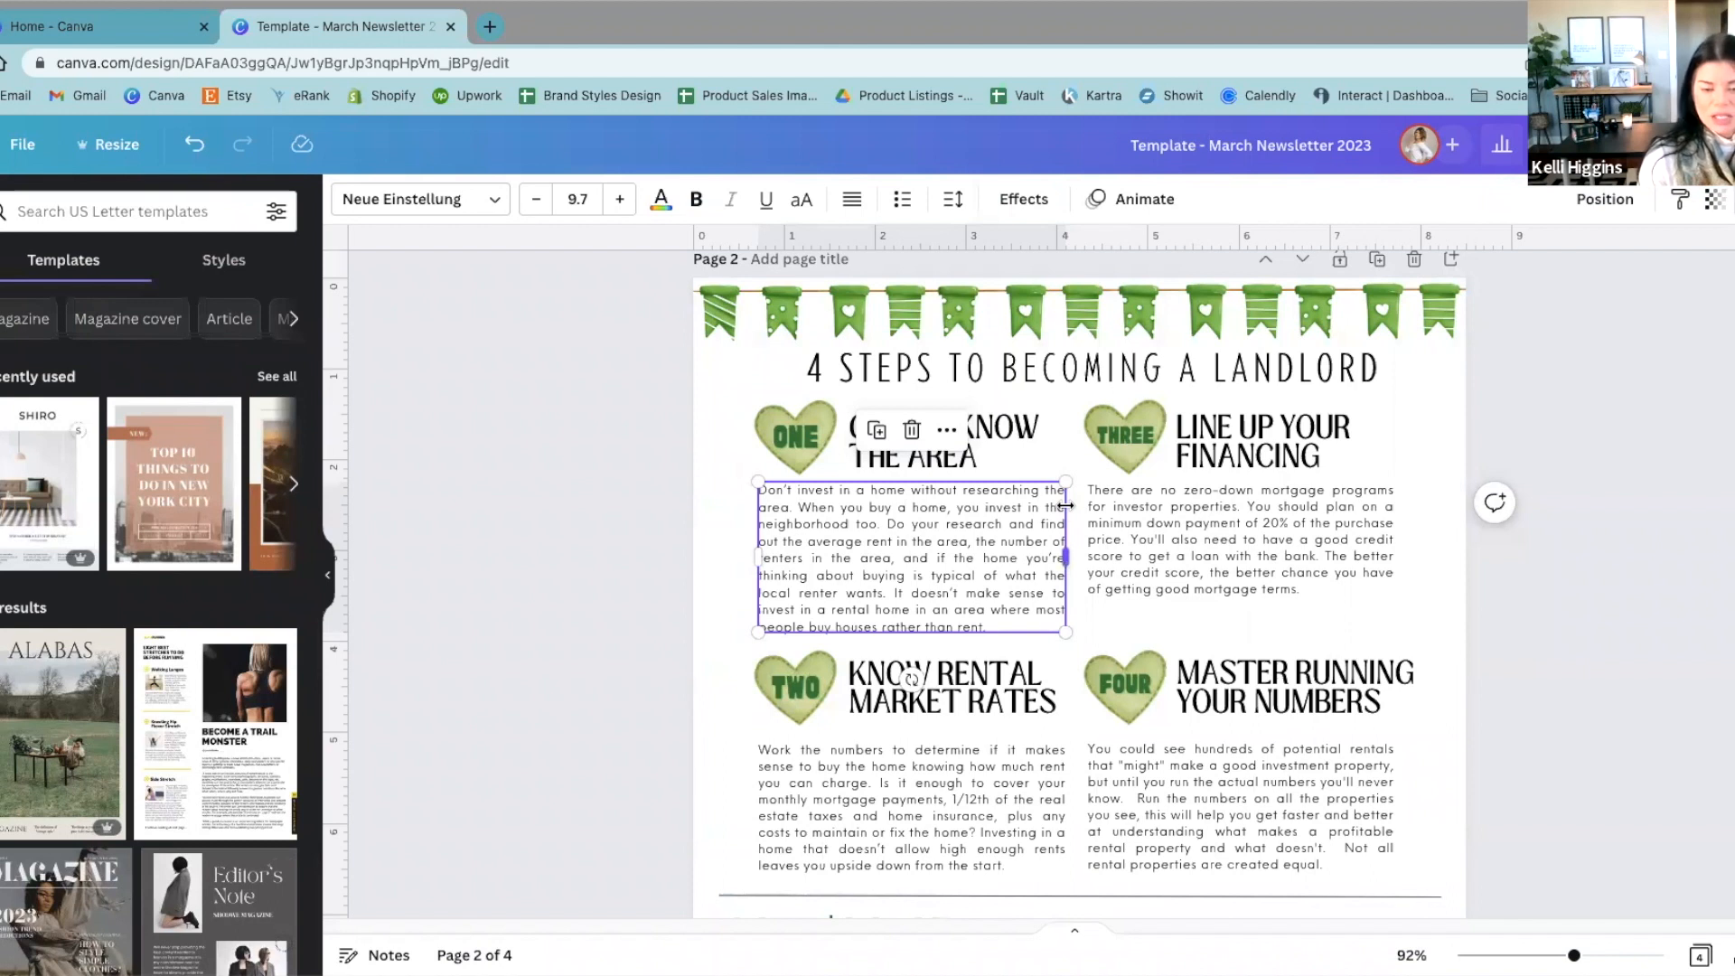
click(598, 538)
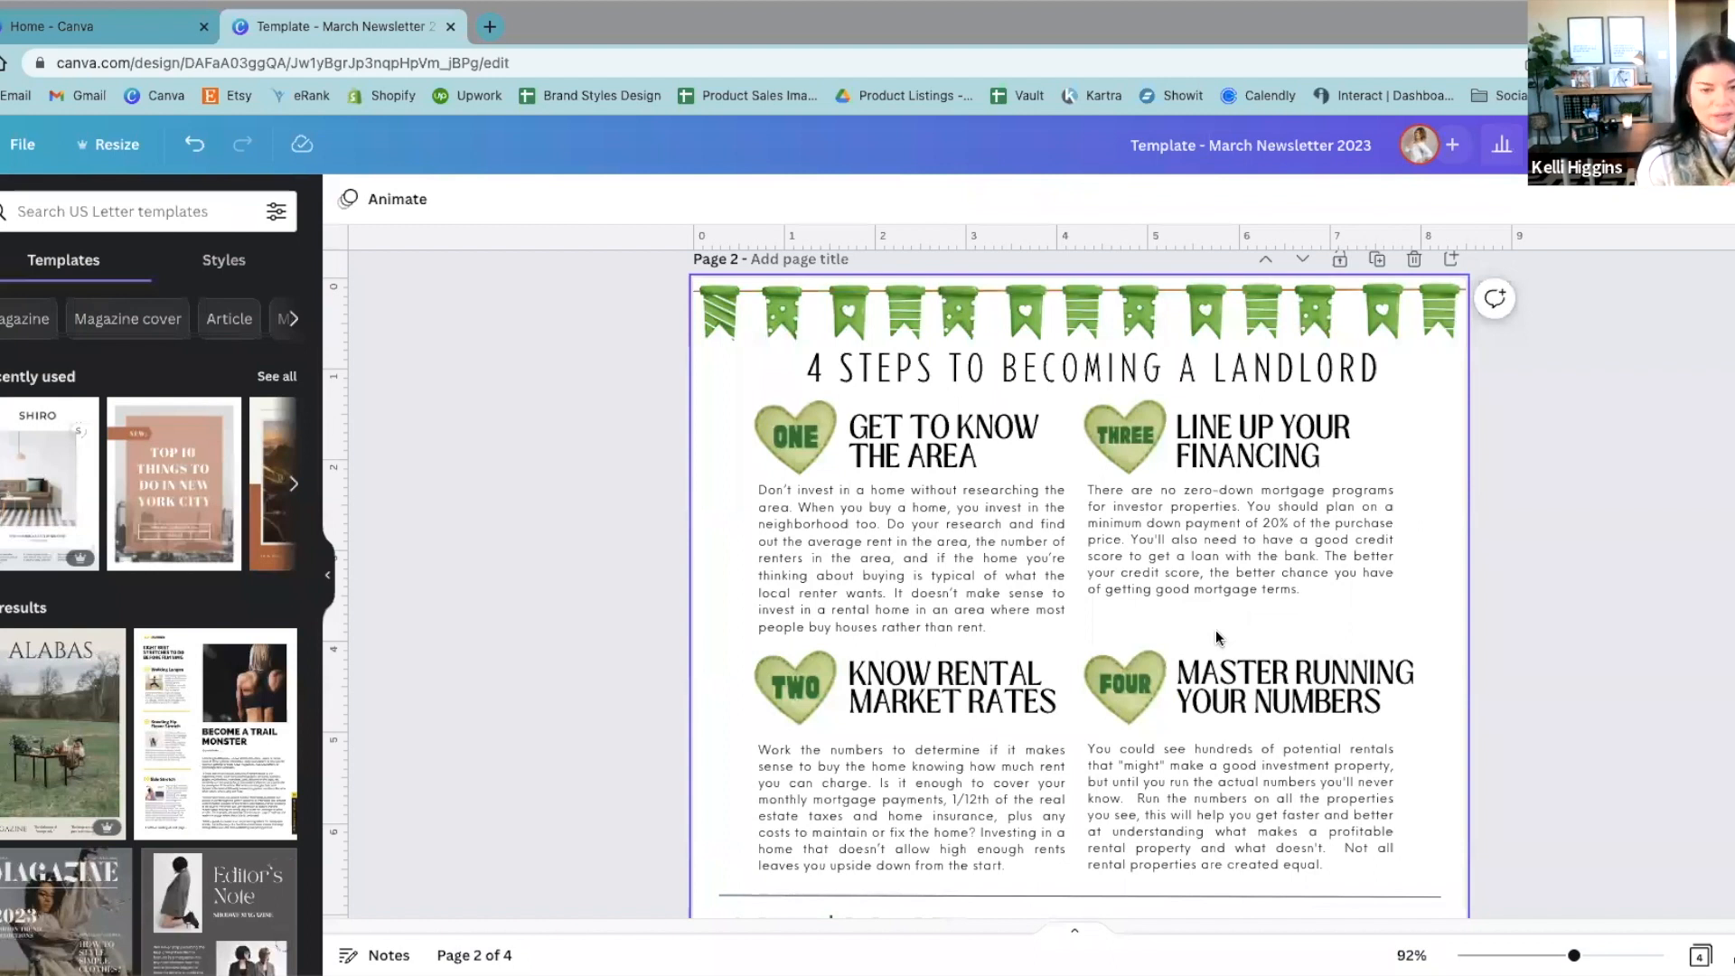
Step: Compare the body text edges of sections "ONE" and "THREE", and center the paragraph under "GET TO KNOW THE AREA"
drag(620, 542, 1256, 566)
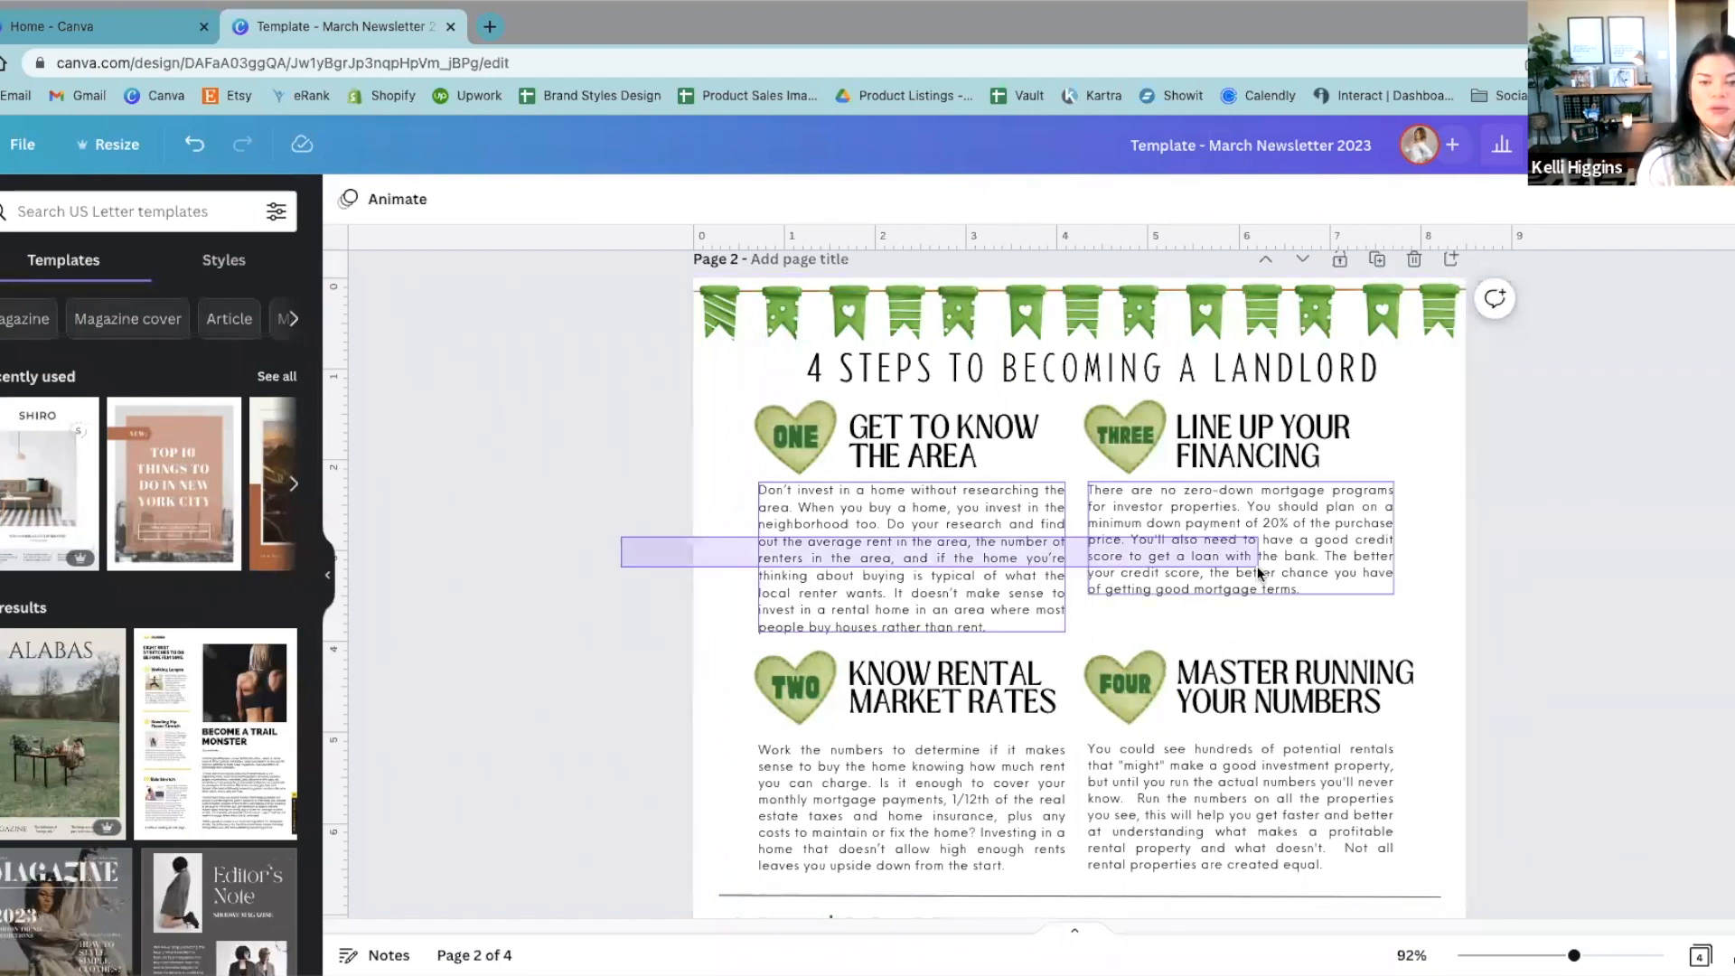
click(1518, 545)
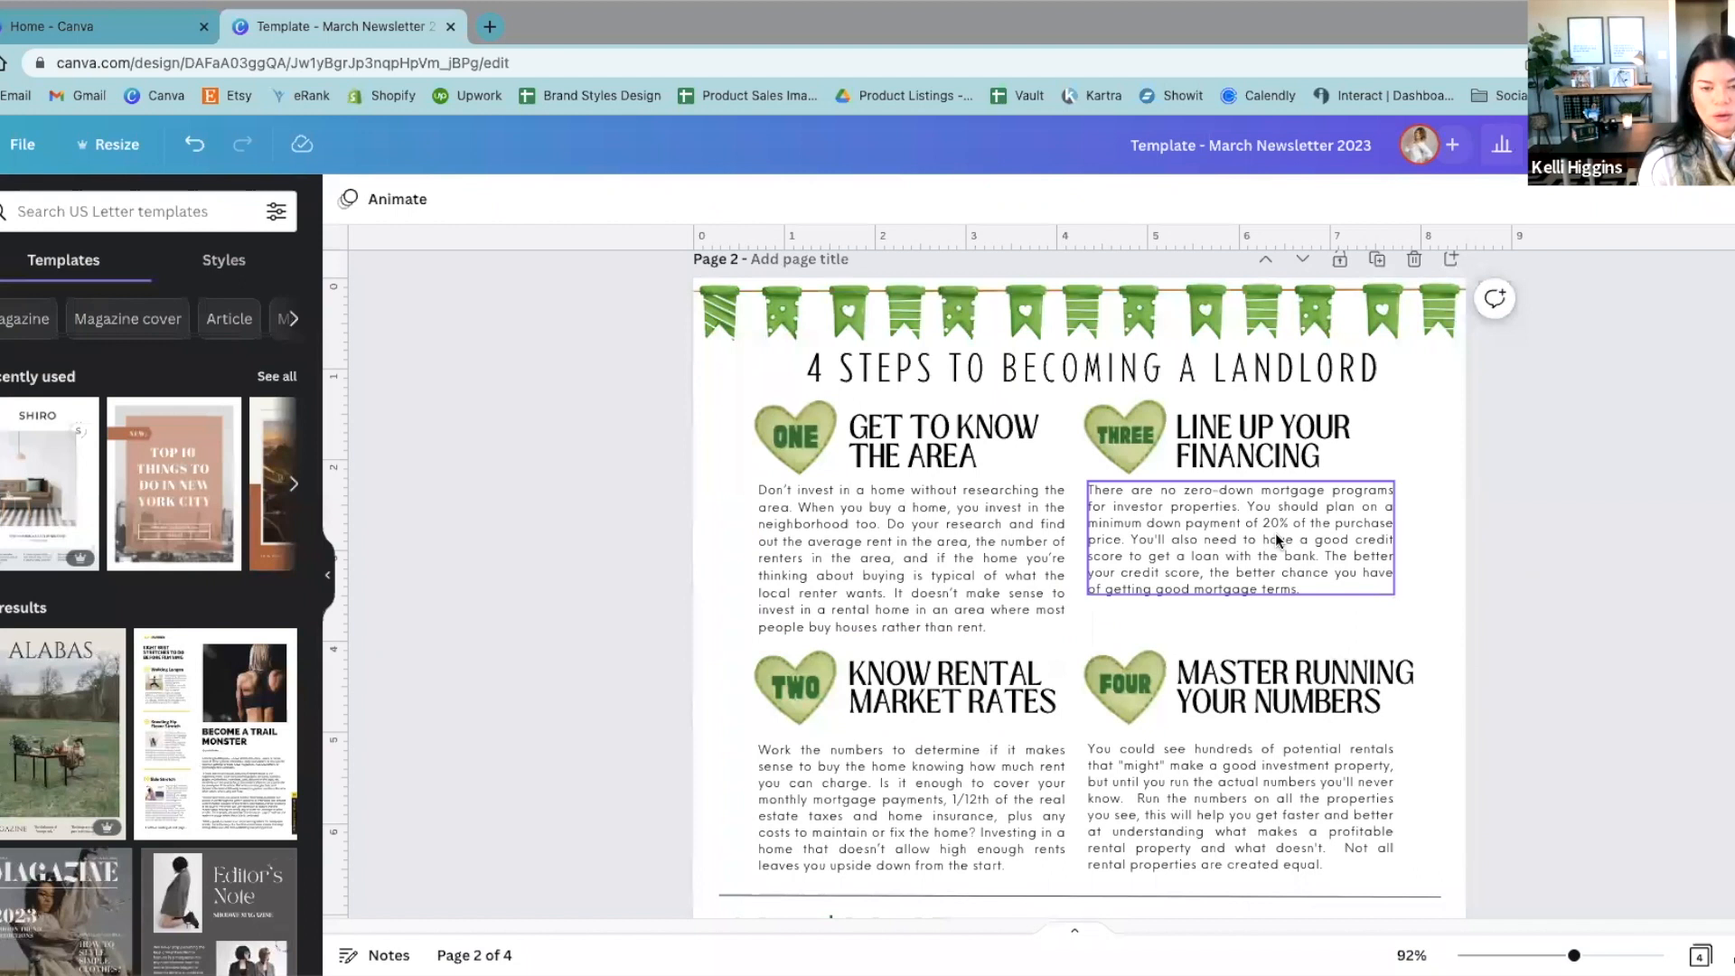
click(994, 551)
click(852, 199)
click(852, 199)
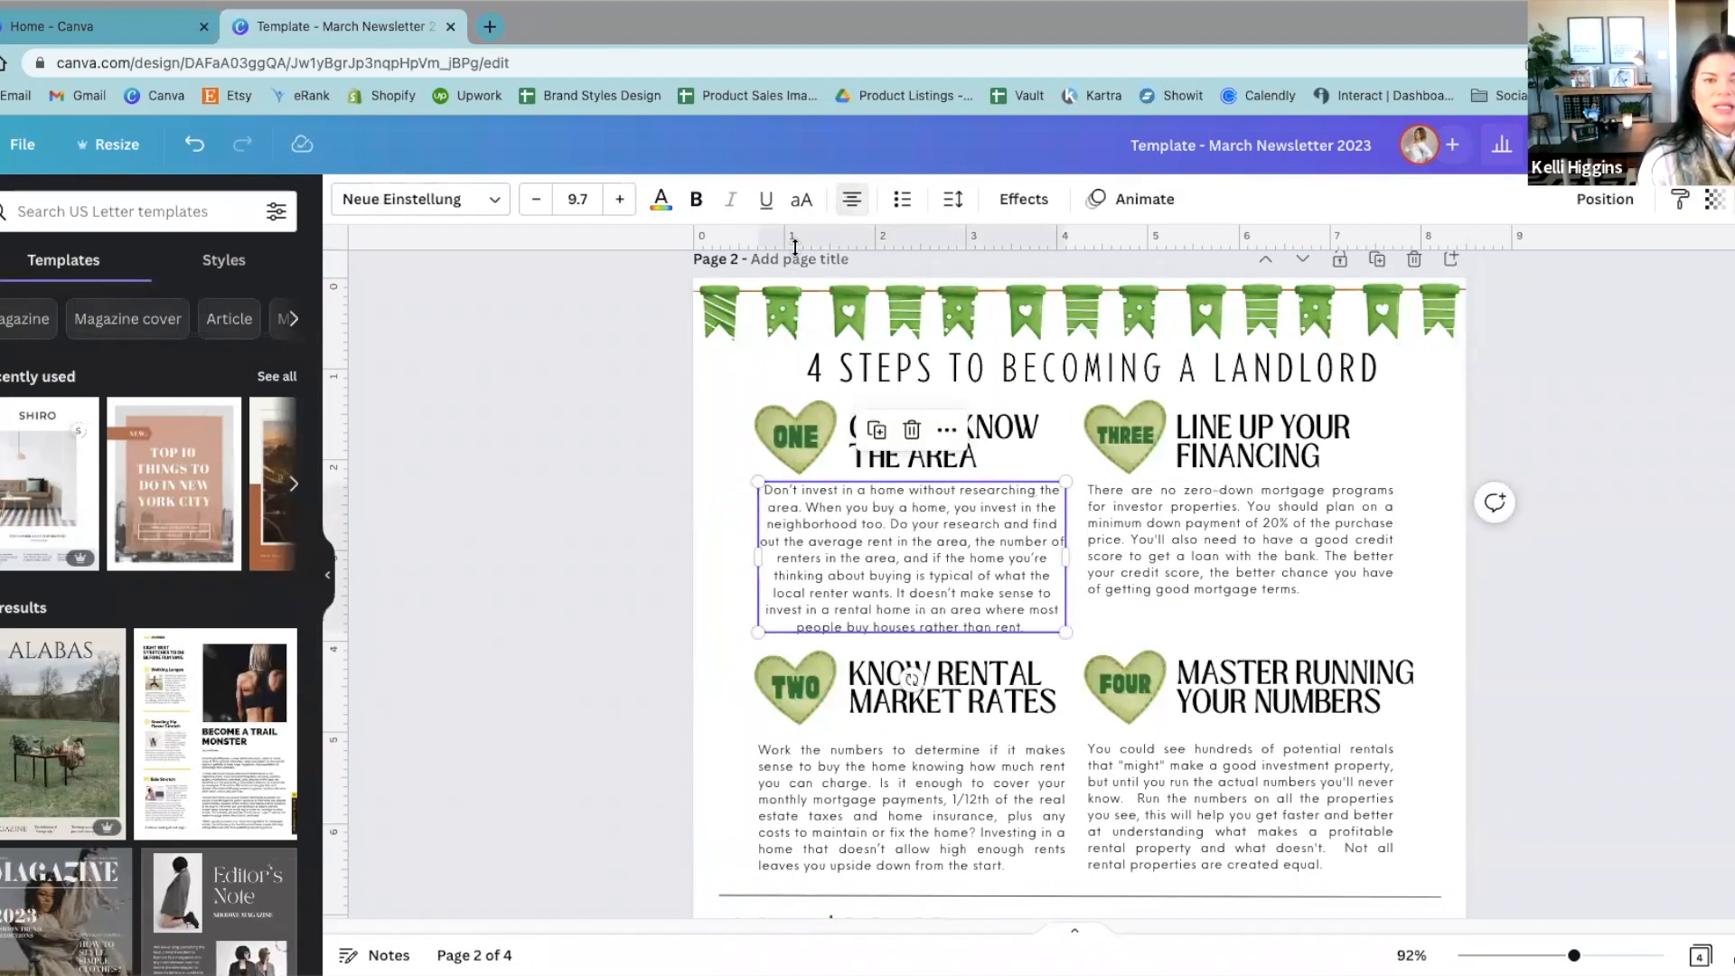
click(506, 703)
Step: Left-align the paragraph under "GET TO KNOW THE AREA" and compare it with the neighbouring "THREE" section's paragraph
click(849, 526)
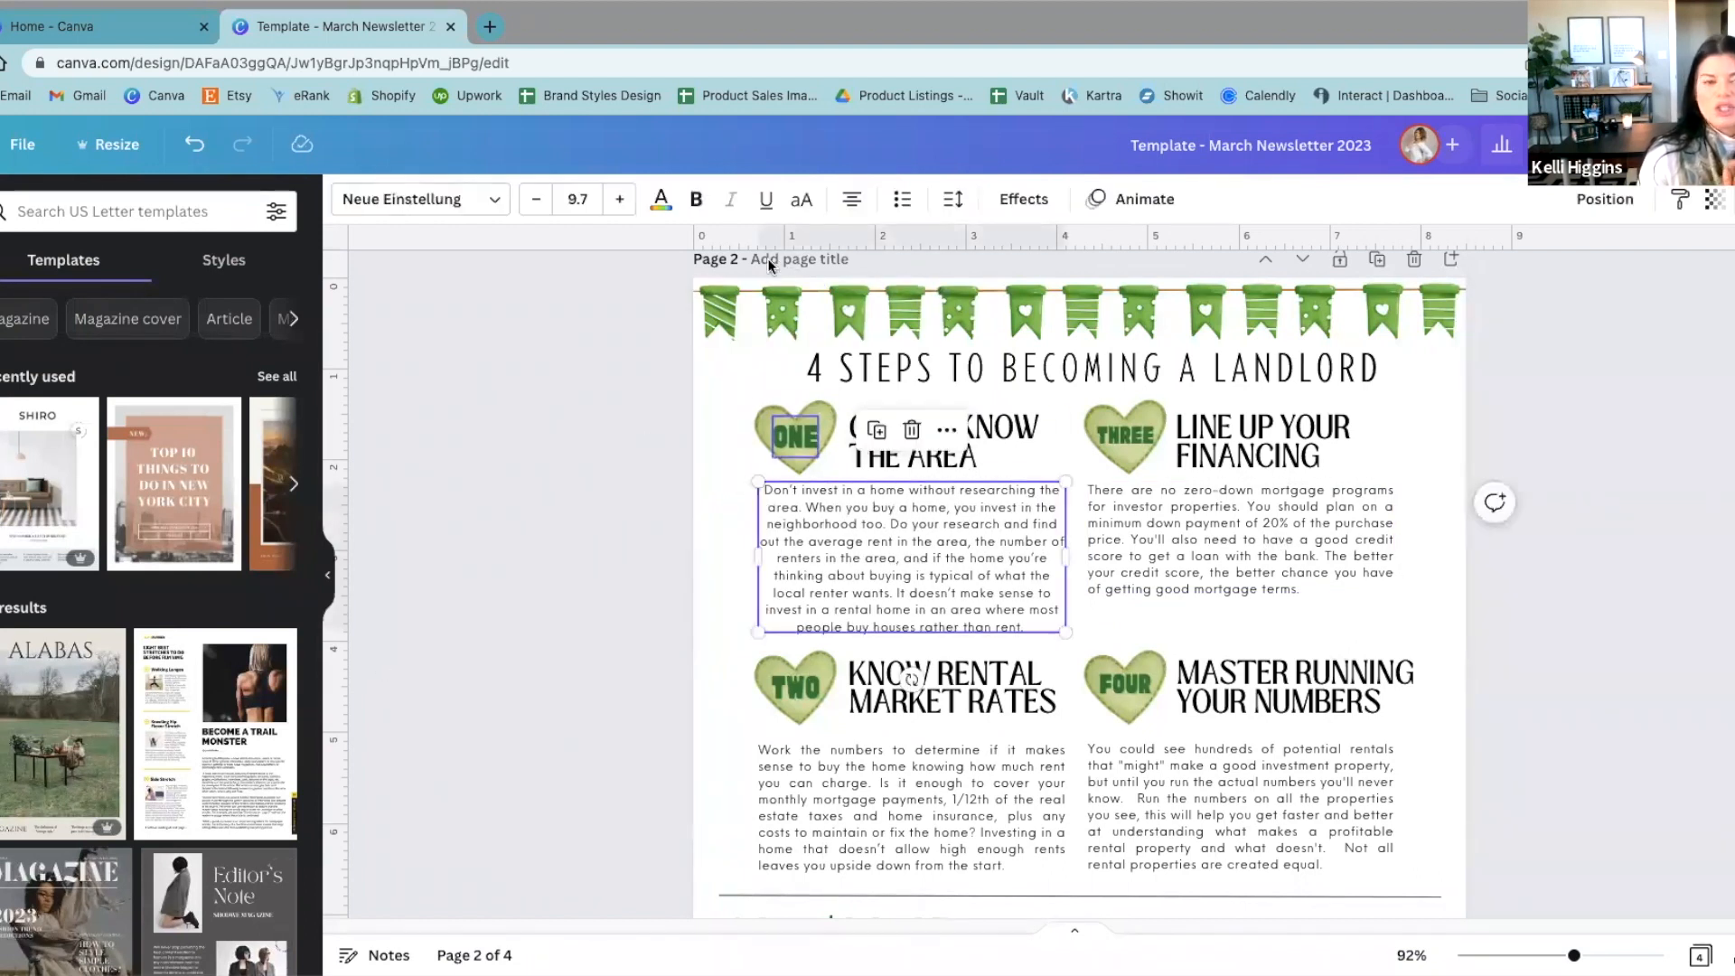
click(853, 199)
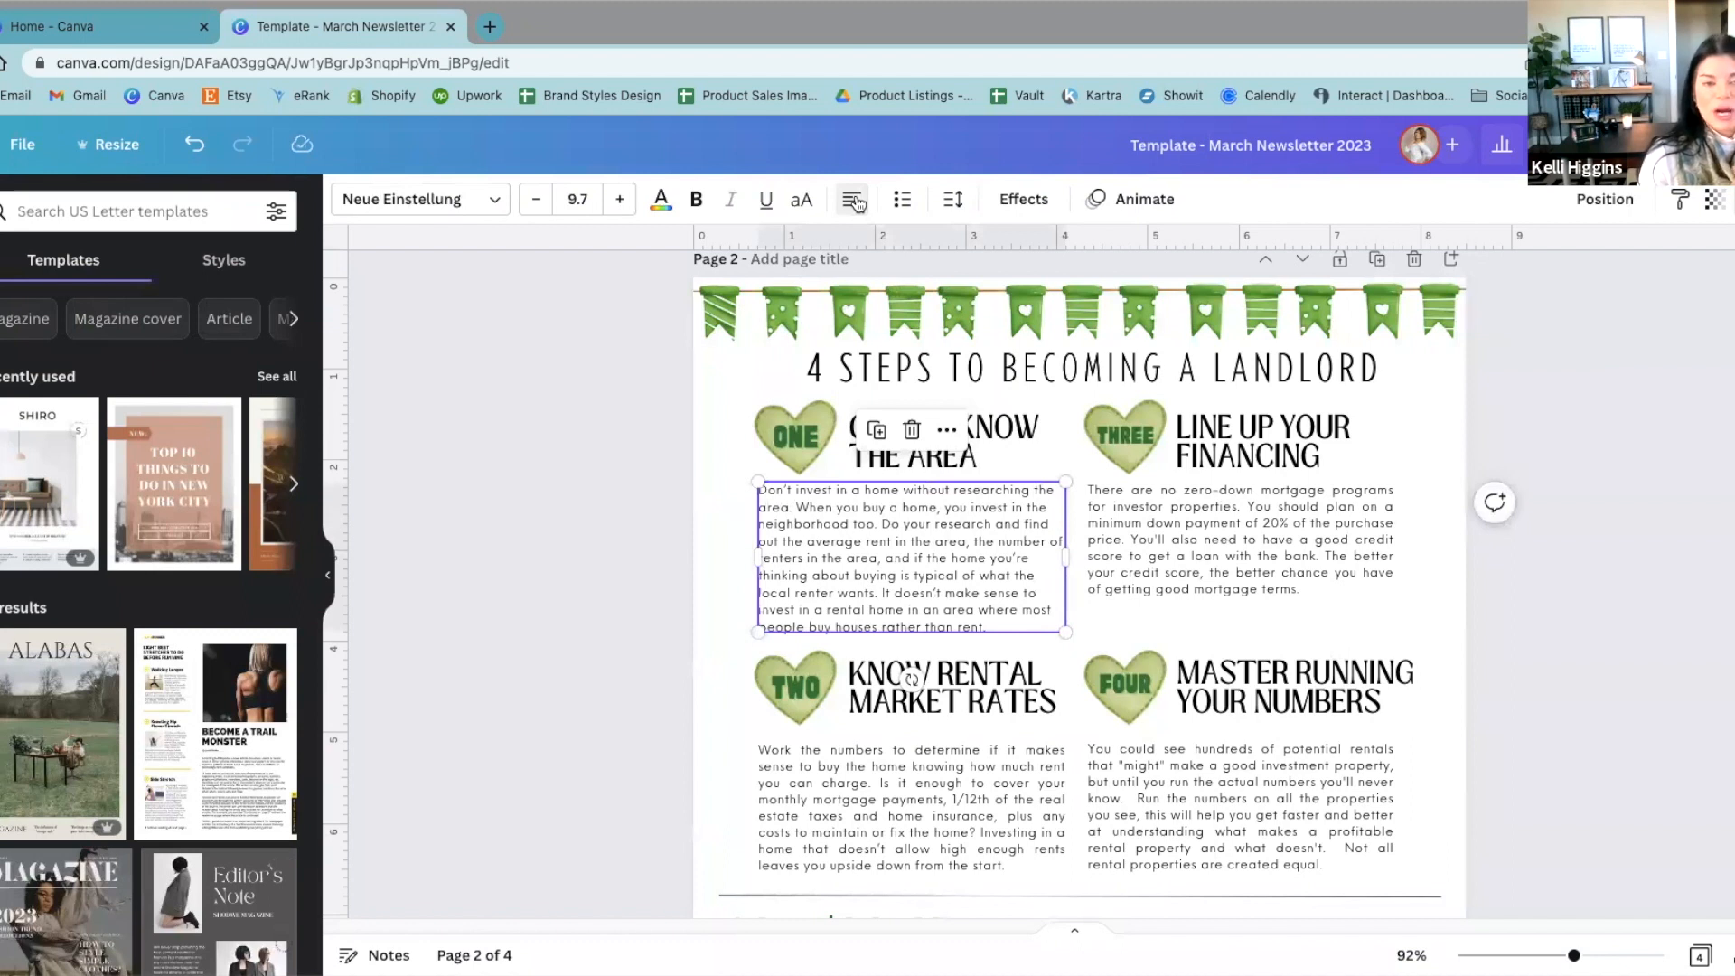
drag(604, 519, 1583, 533)
click(604, 569)
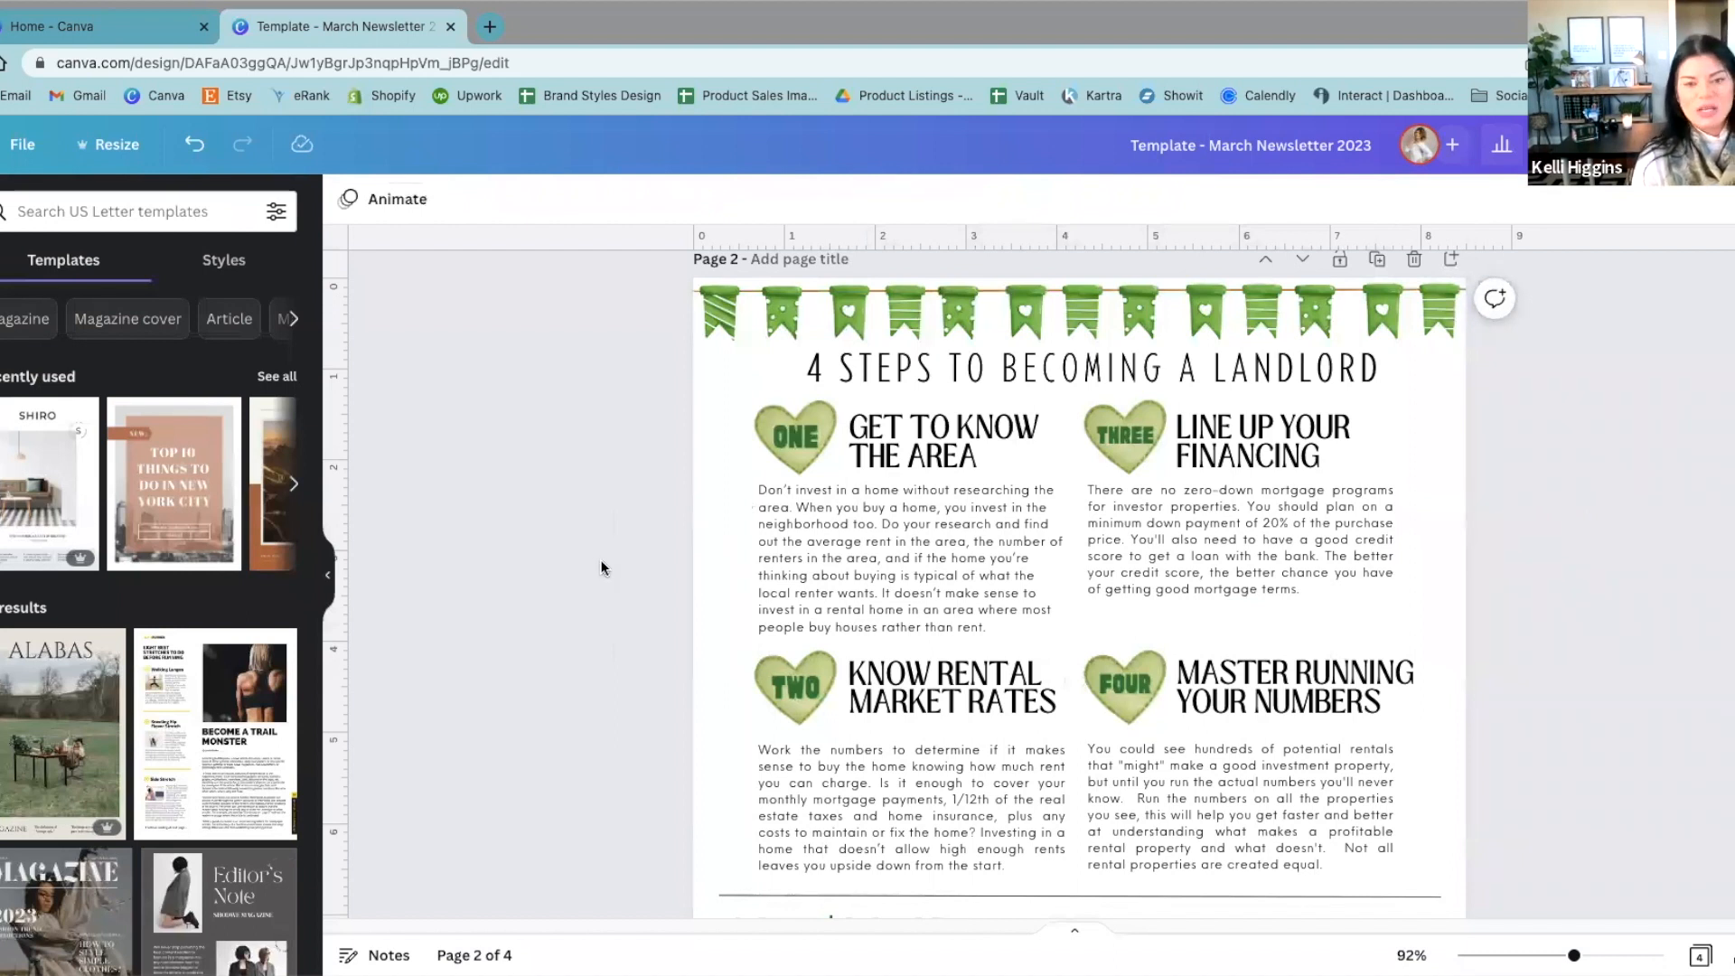
Step: Justify the paragraph under the "GET TO KNOW THE AREA" heading
click(930, 587)
click(851, 201)
click(851, 200)
click(851, 200)
click(521, 565)
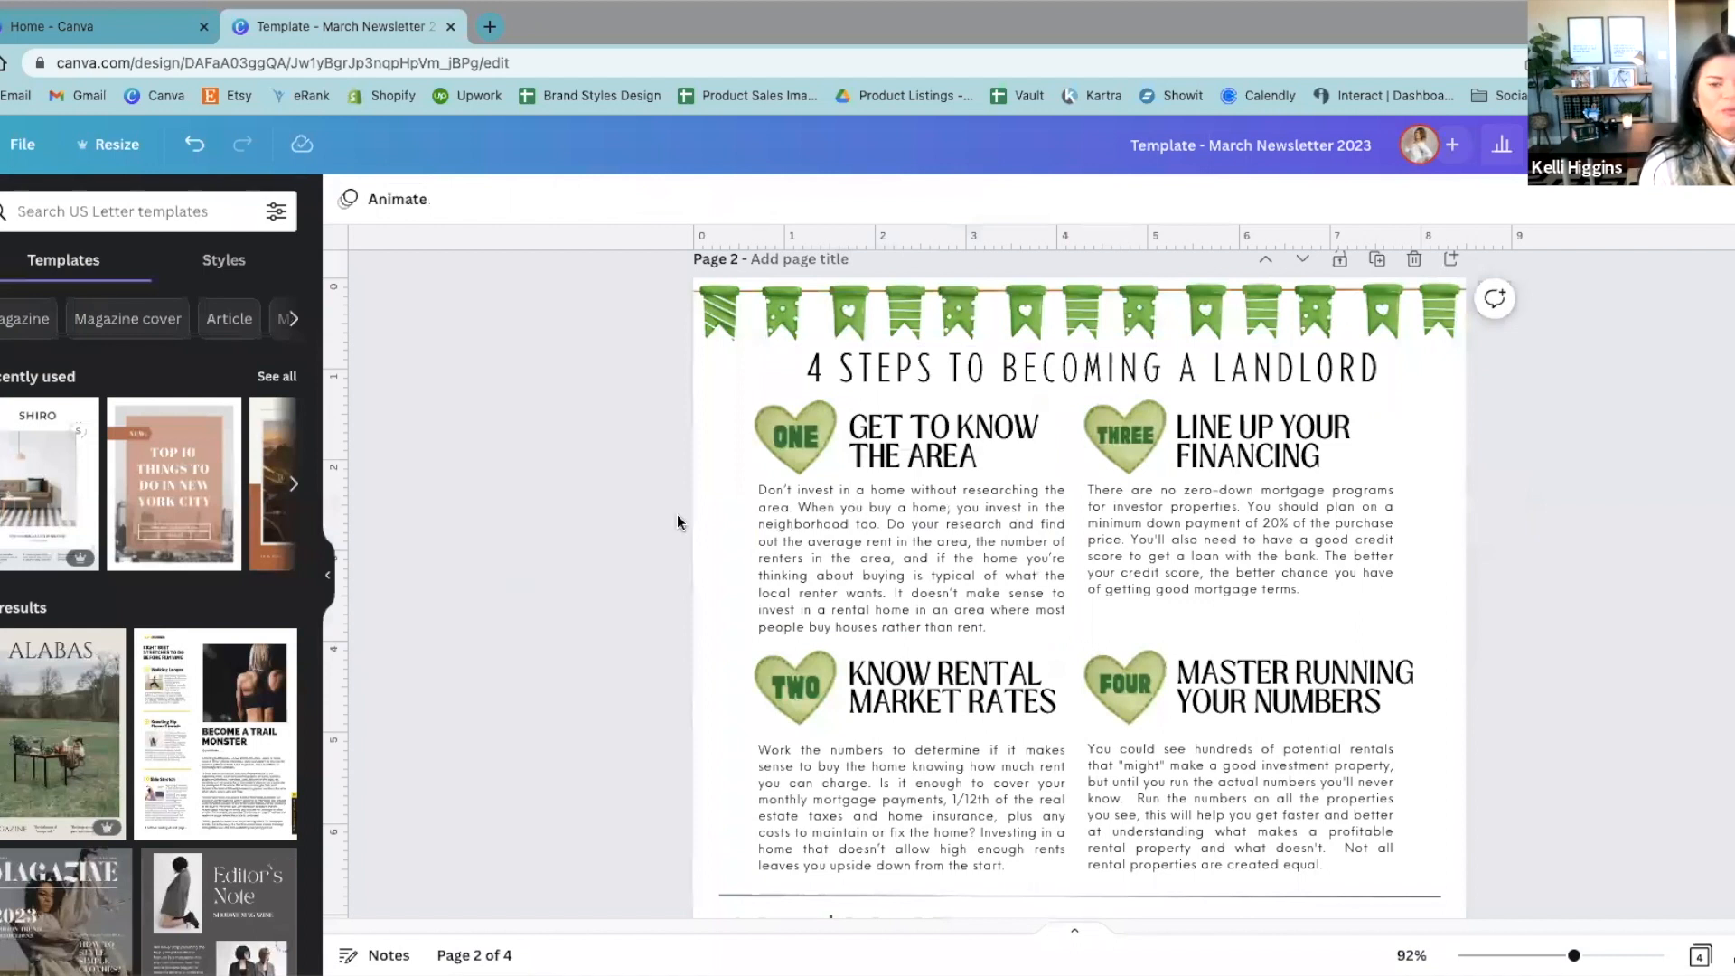
Step: Cycle the alignment of the "GET TO KNOW THE AREA" heading, ending on left-aligned
click(1254, 449)
click(997, 443)
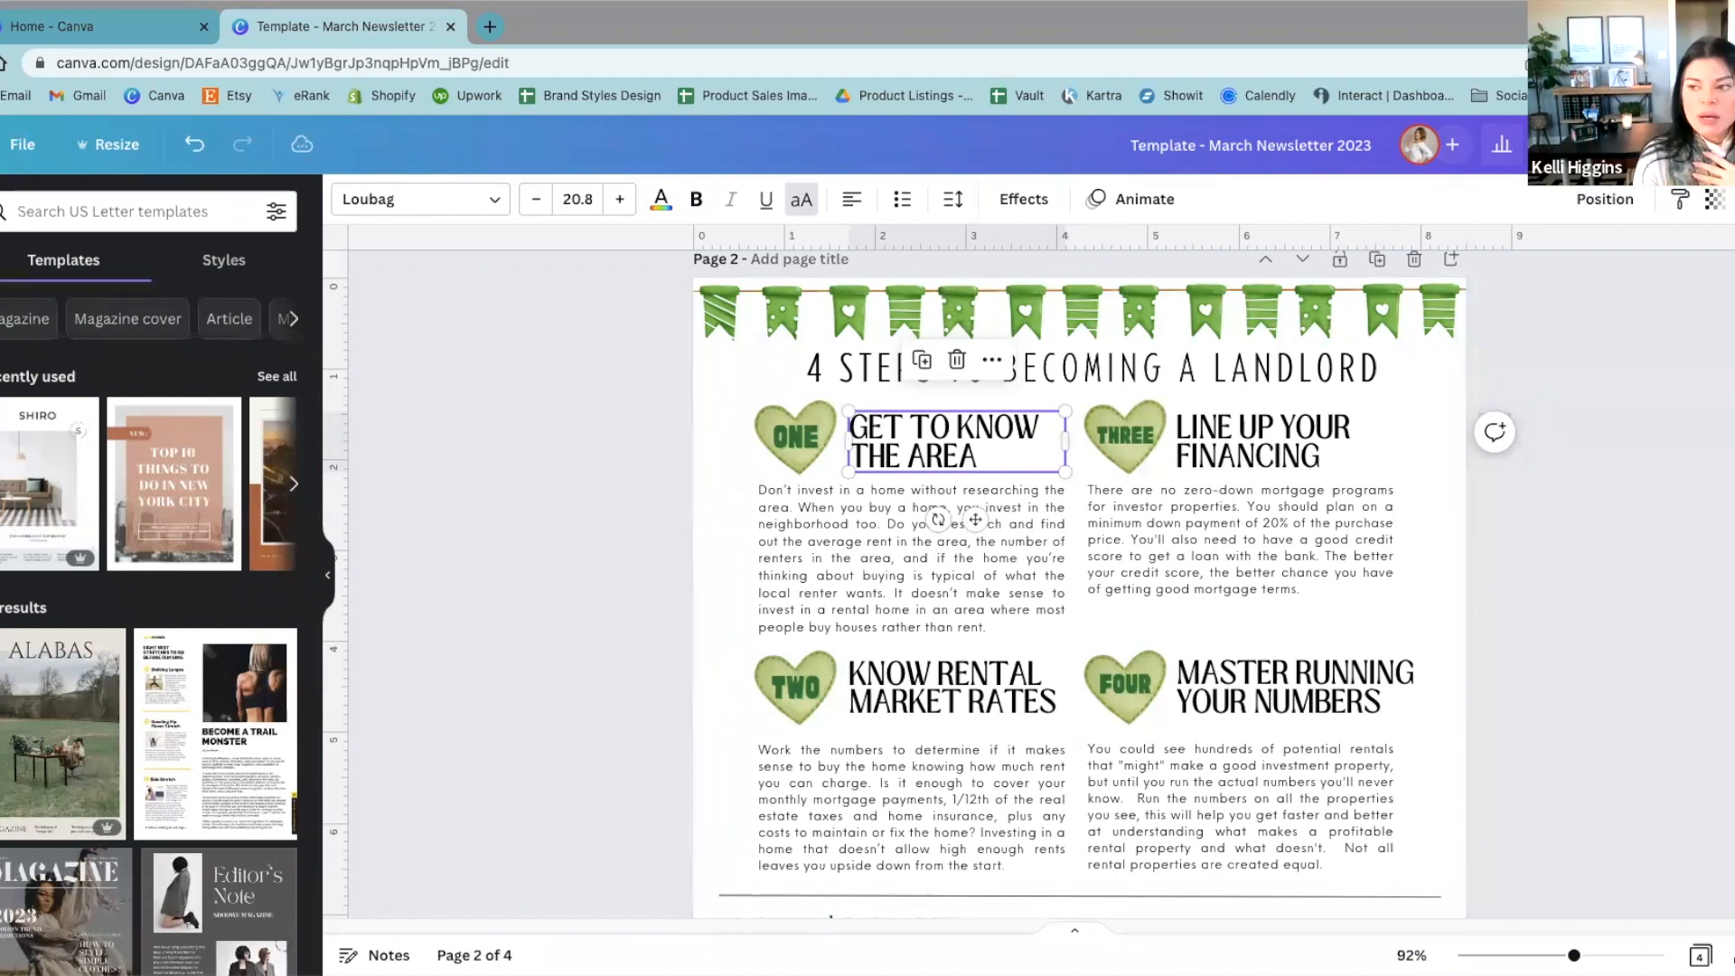
click(1528, 430)
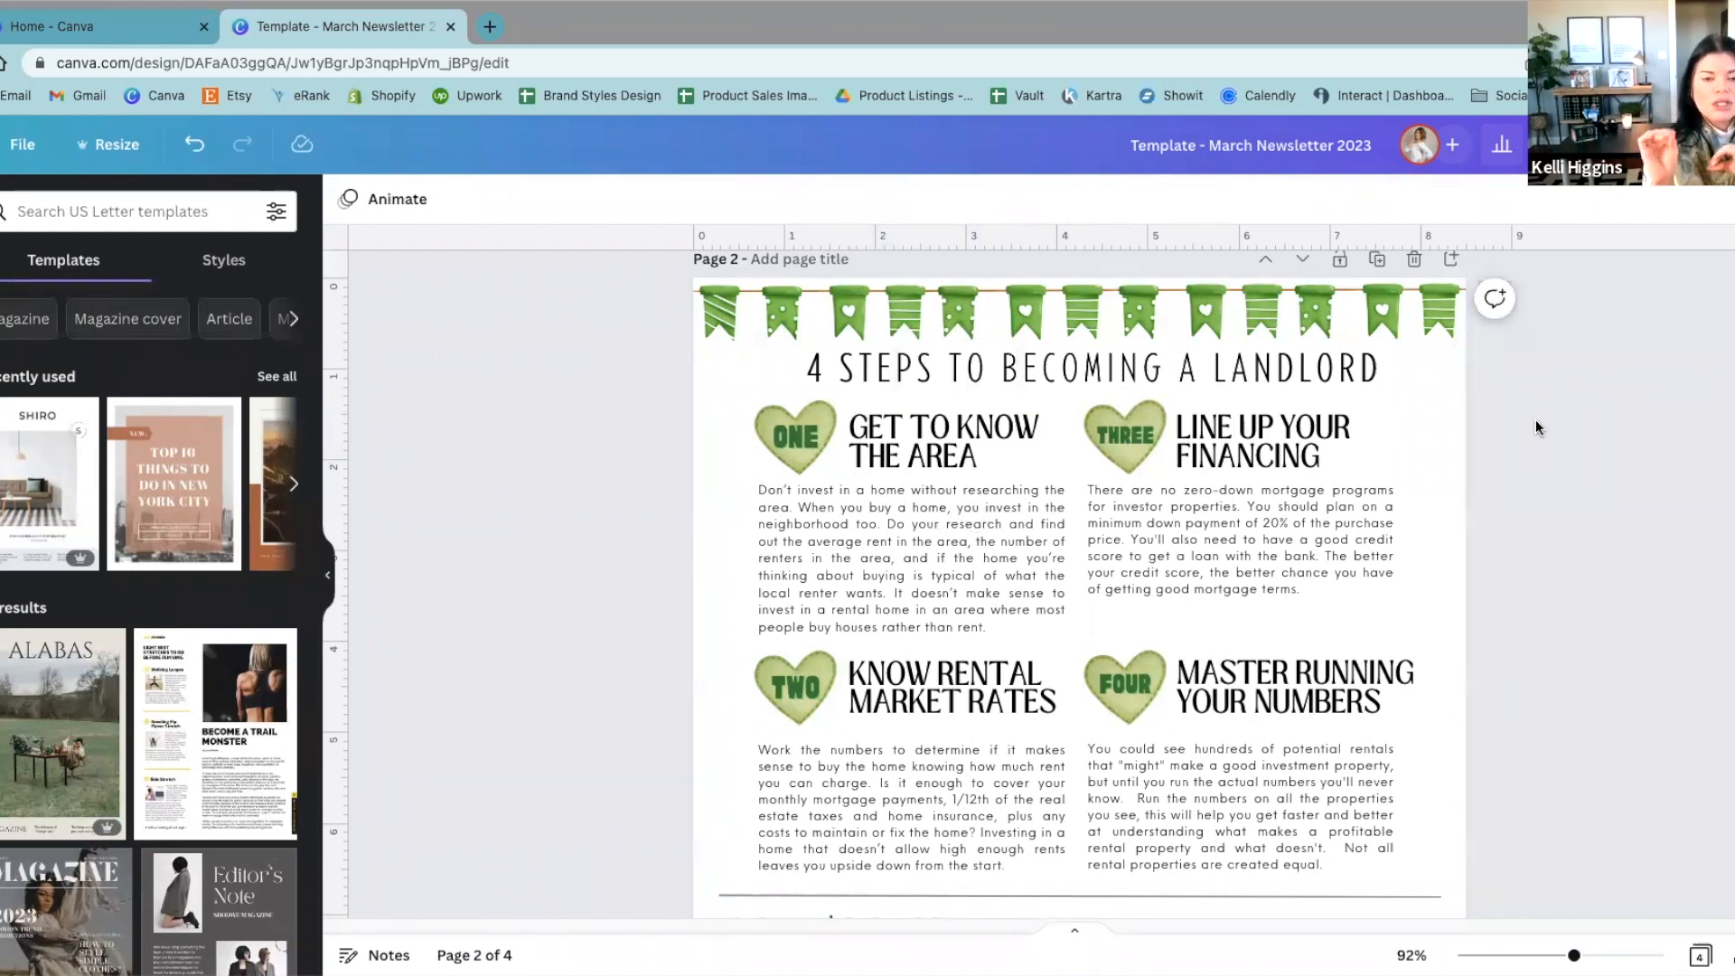
click(950, 452)
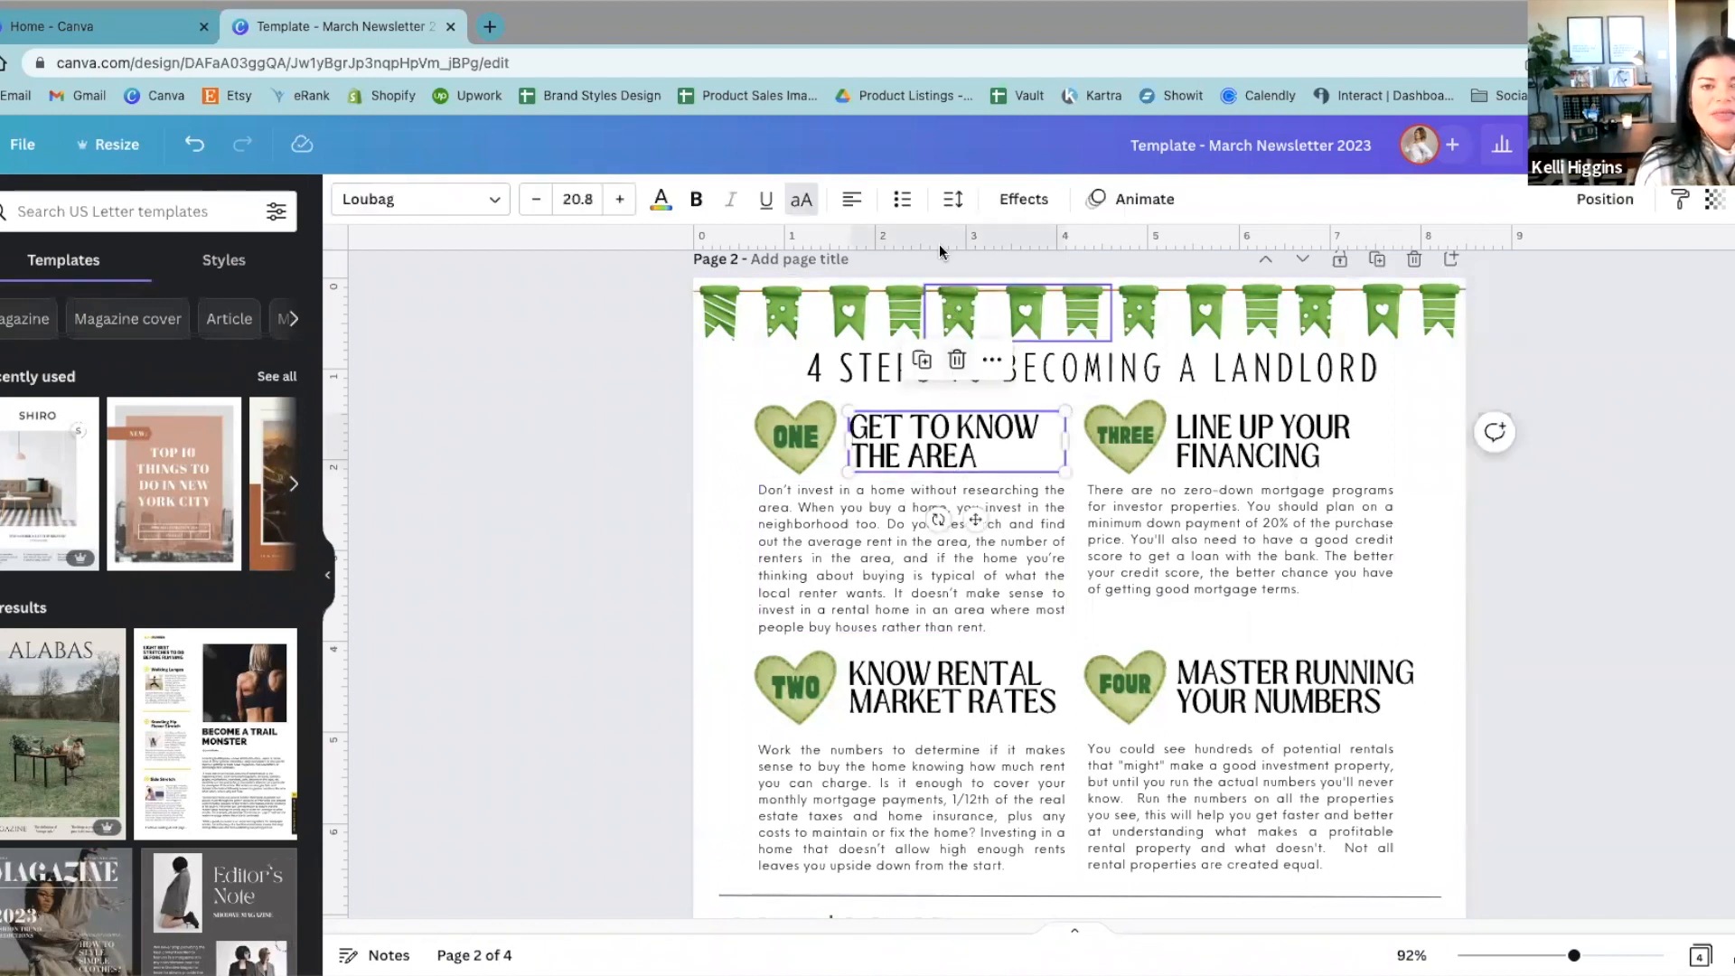
click(844, 204)
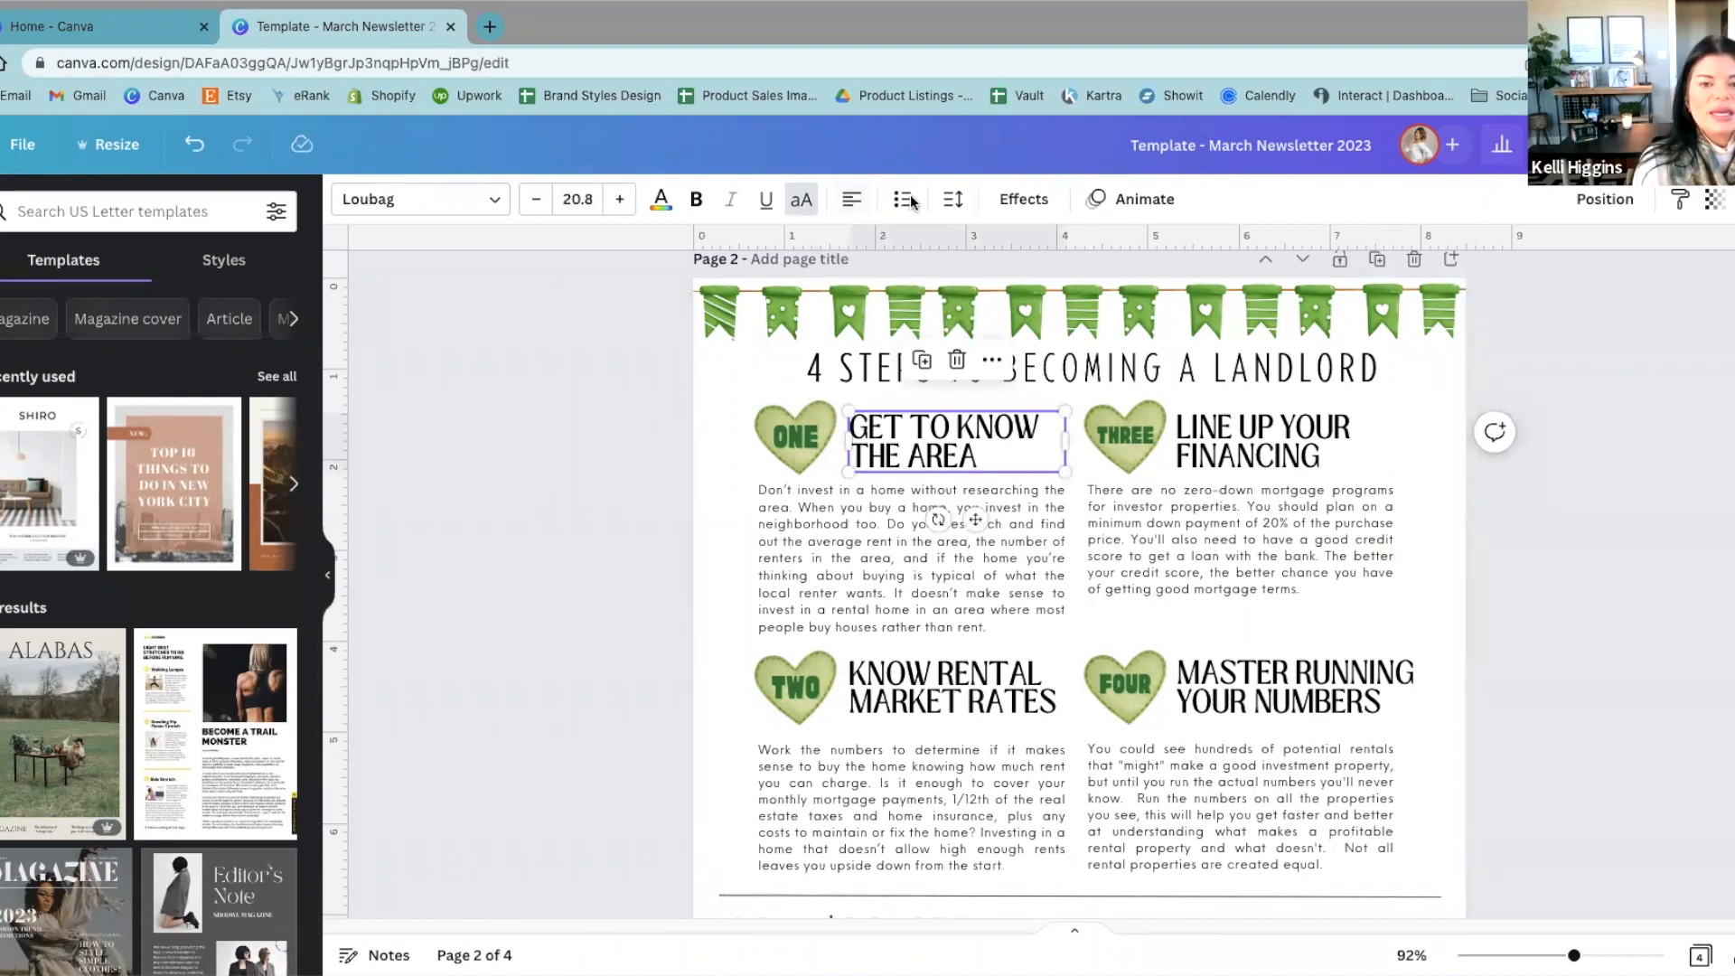
Step: Try adjusting the letter spacing of the "KNOW RENTAL MARKET RATES" heading, and undo the change
click(956, 202)
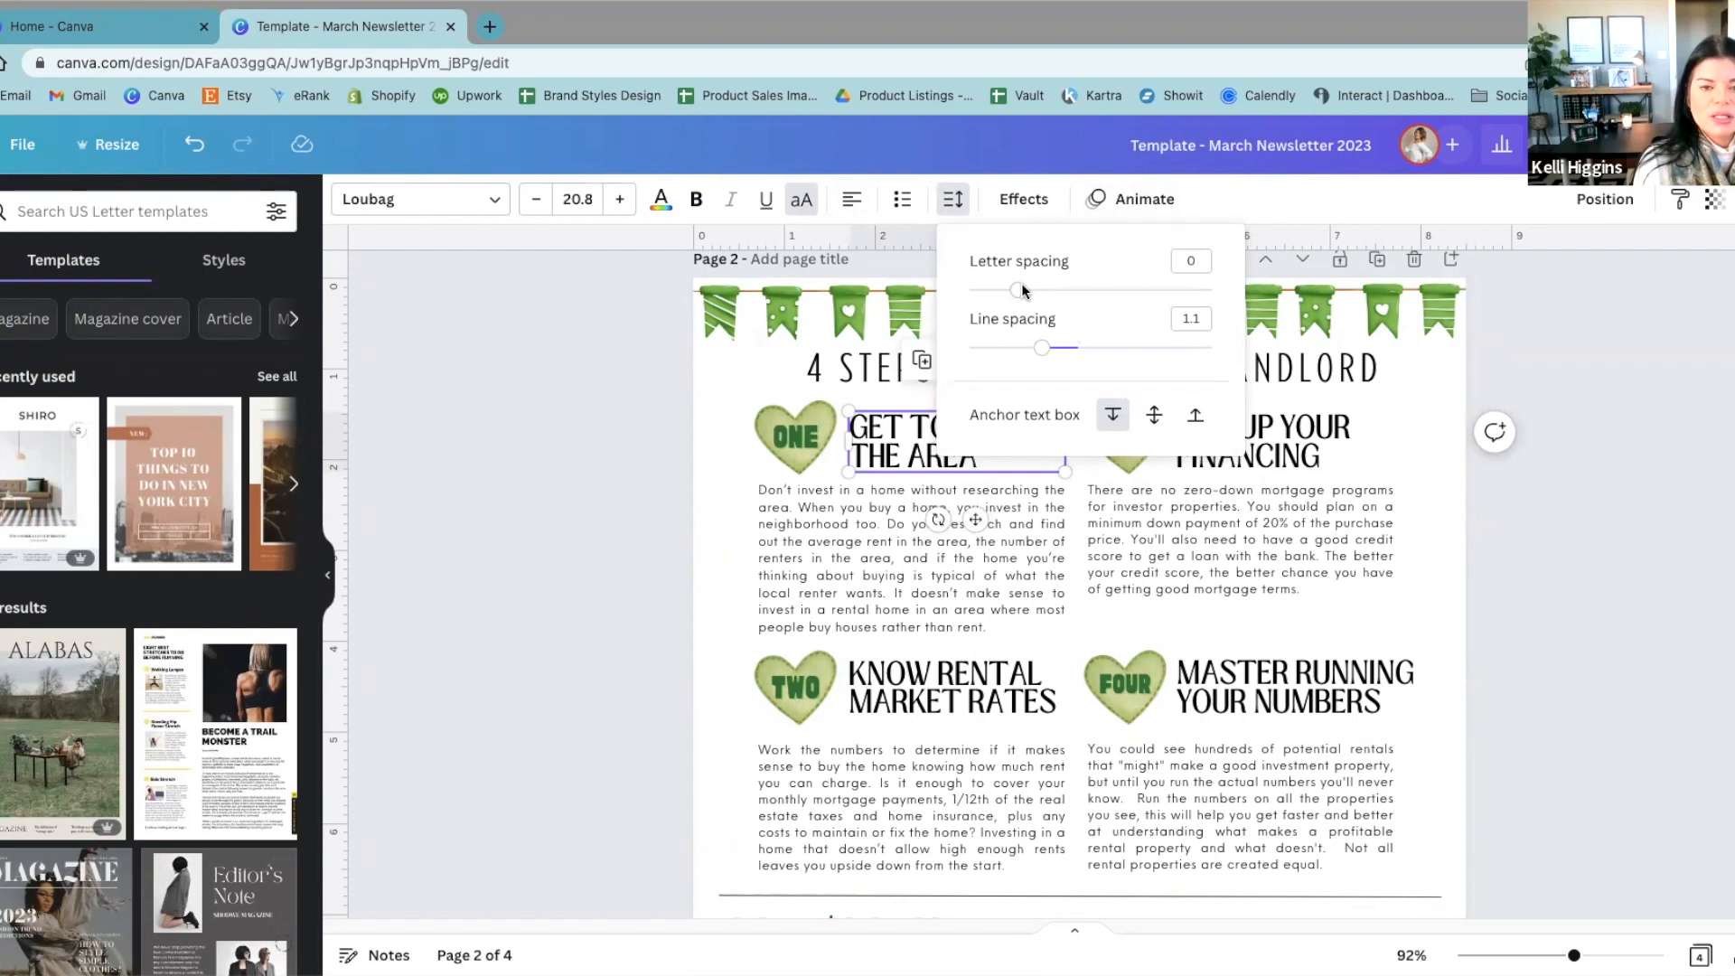
click(899, 684)
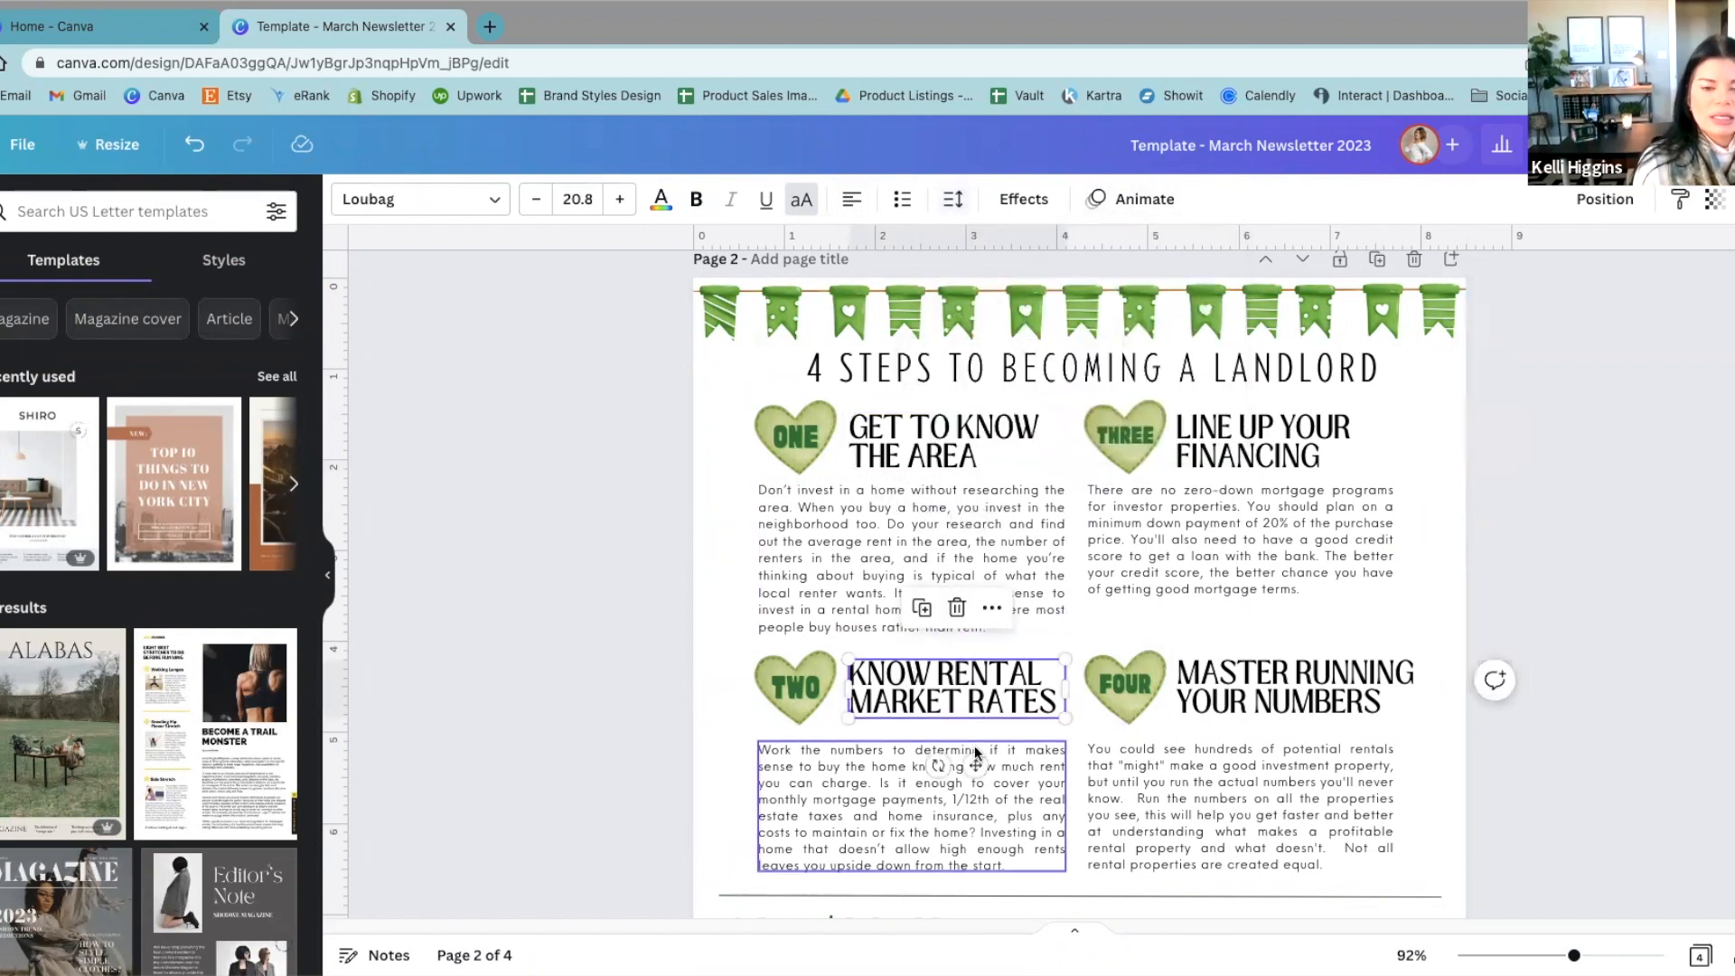
scroll(940, 777, up, 4)
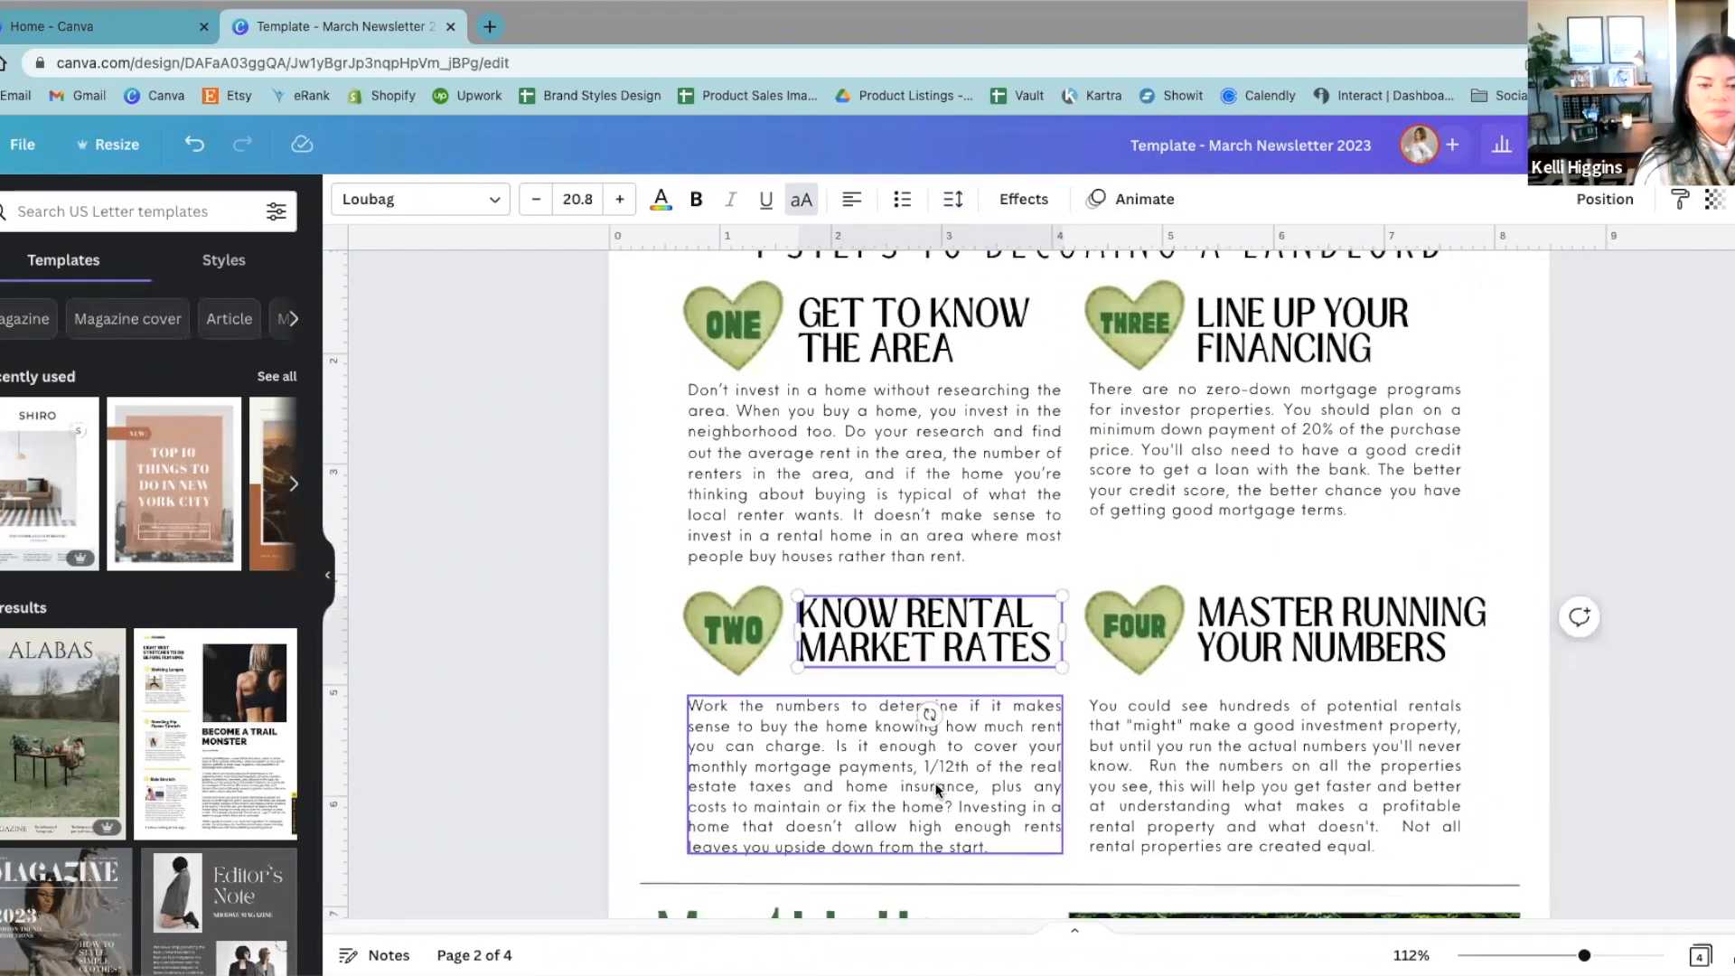
scroll(936, 789, down, 2)
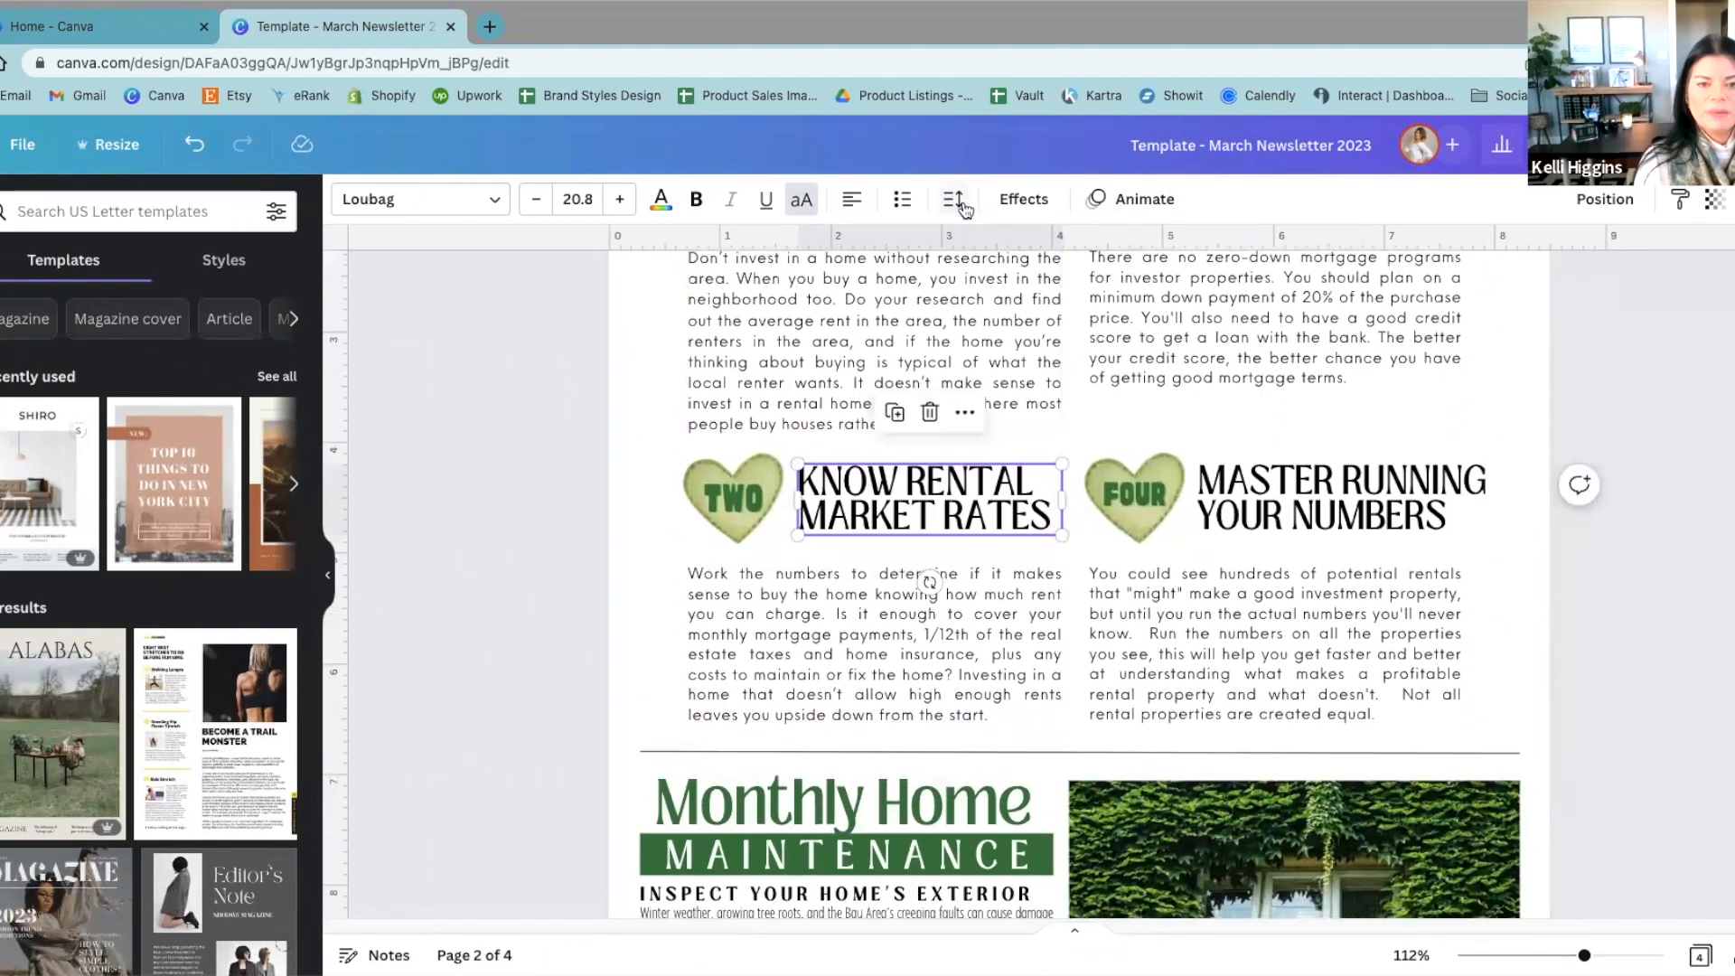
click(954, 201)
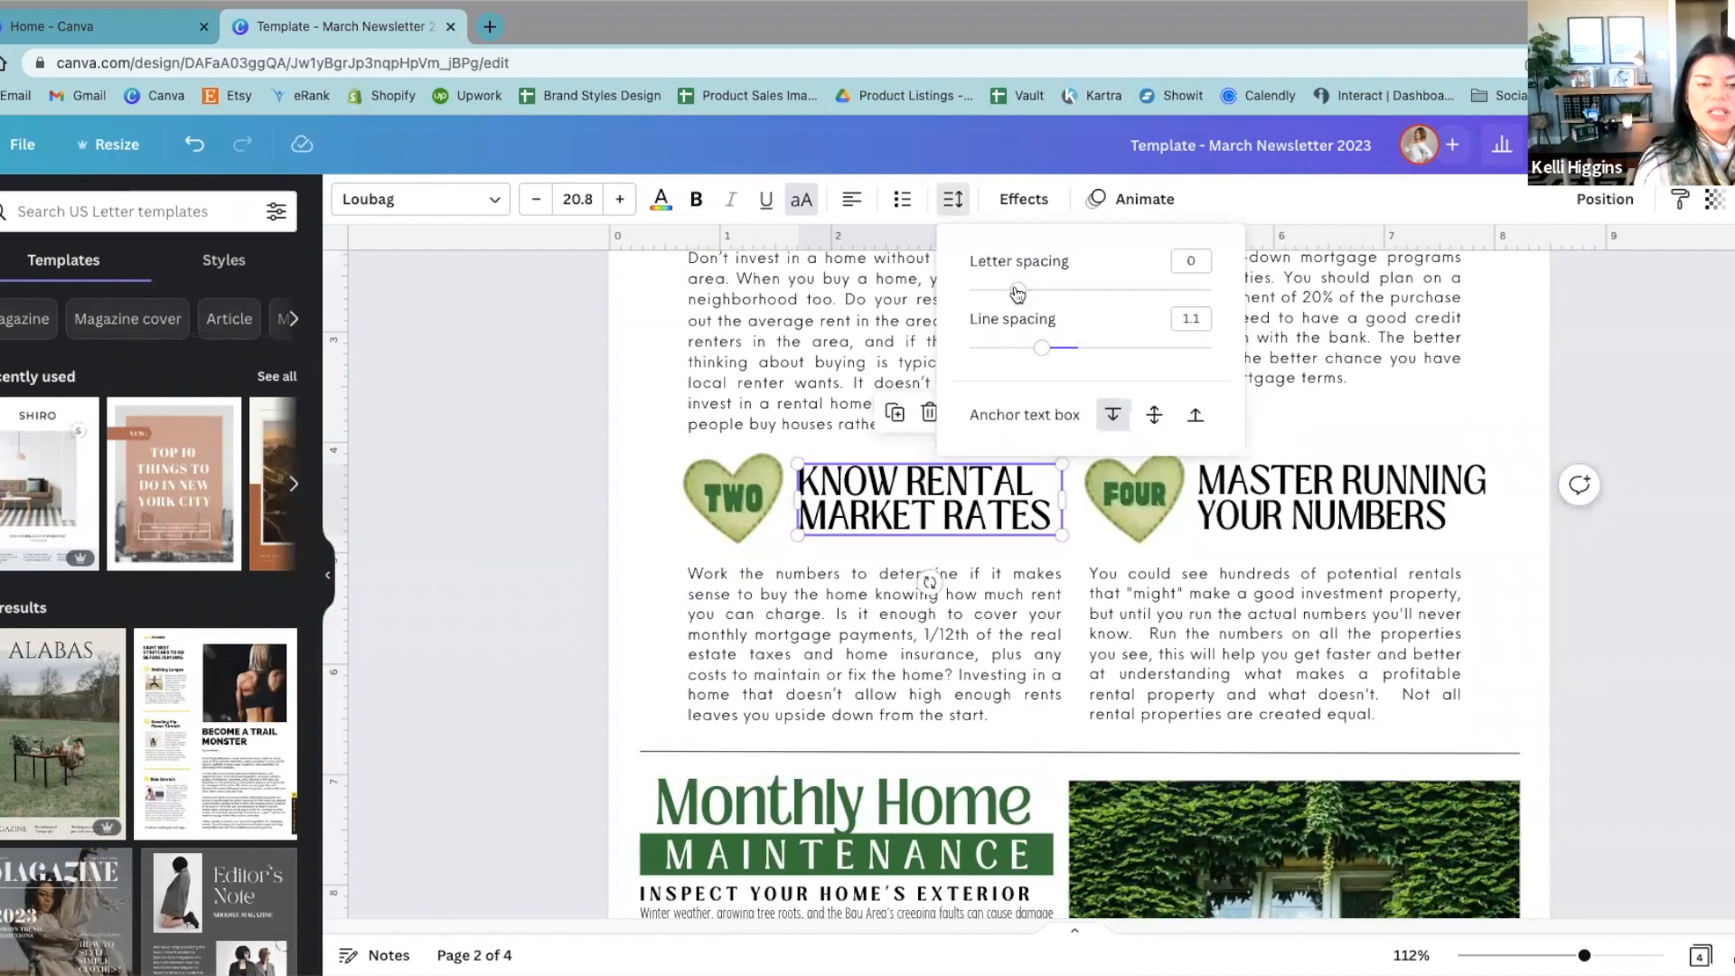
mouse_move(1018, 291)
mouse_down()
mouse_move(1135, 282)
mouse_move(1013, 306)
mouse_up()
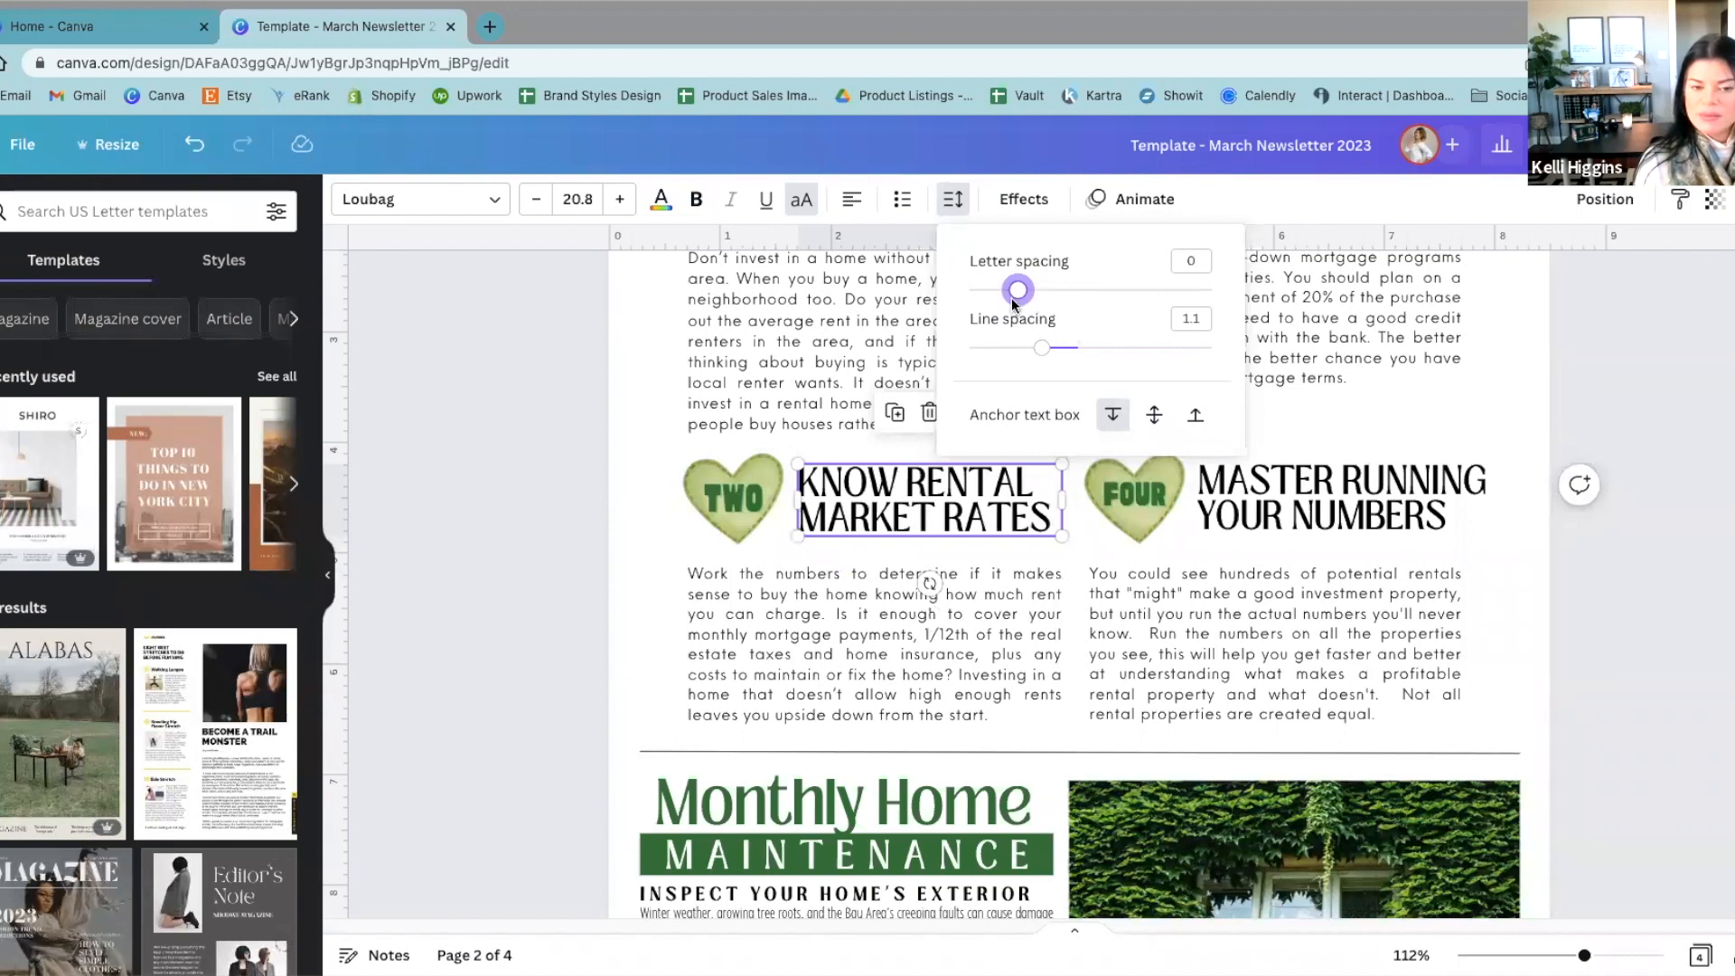
click(502, 300)
click(501, 300)
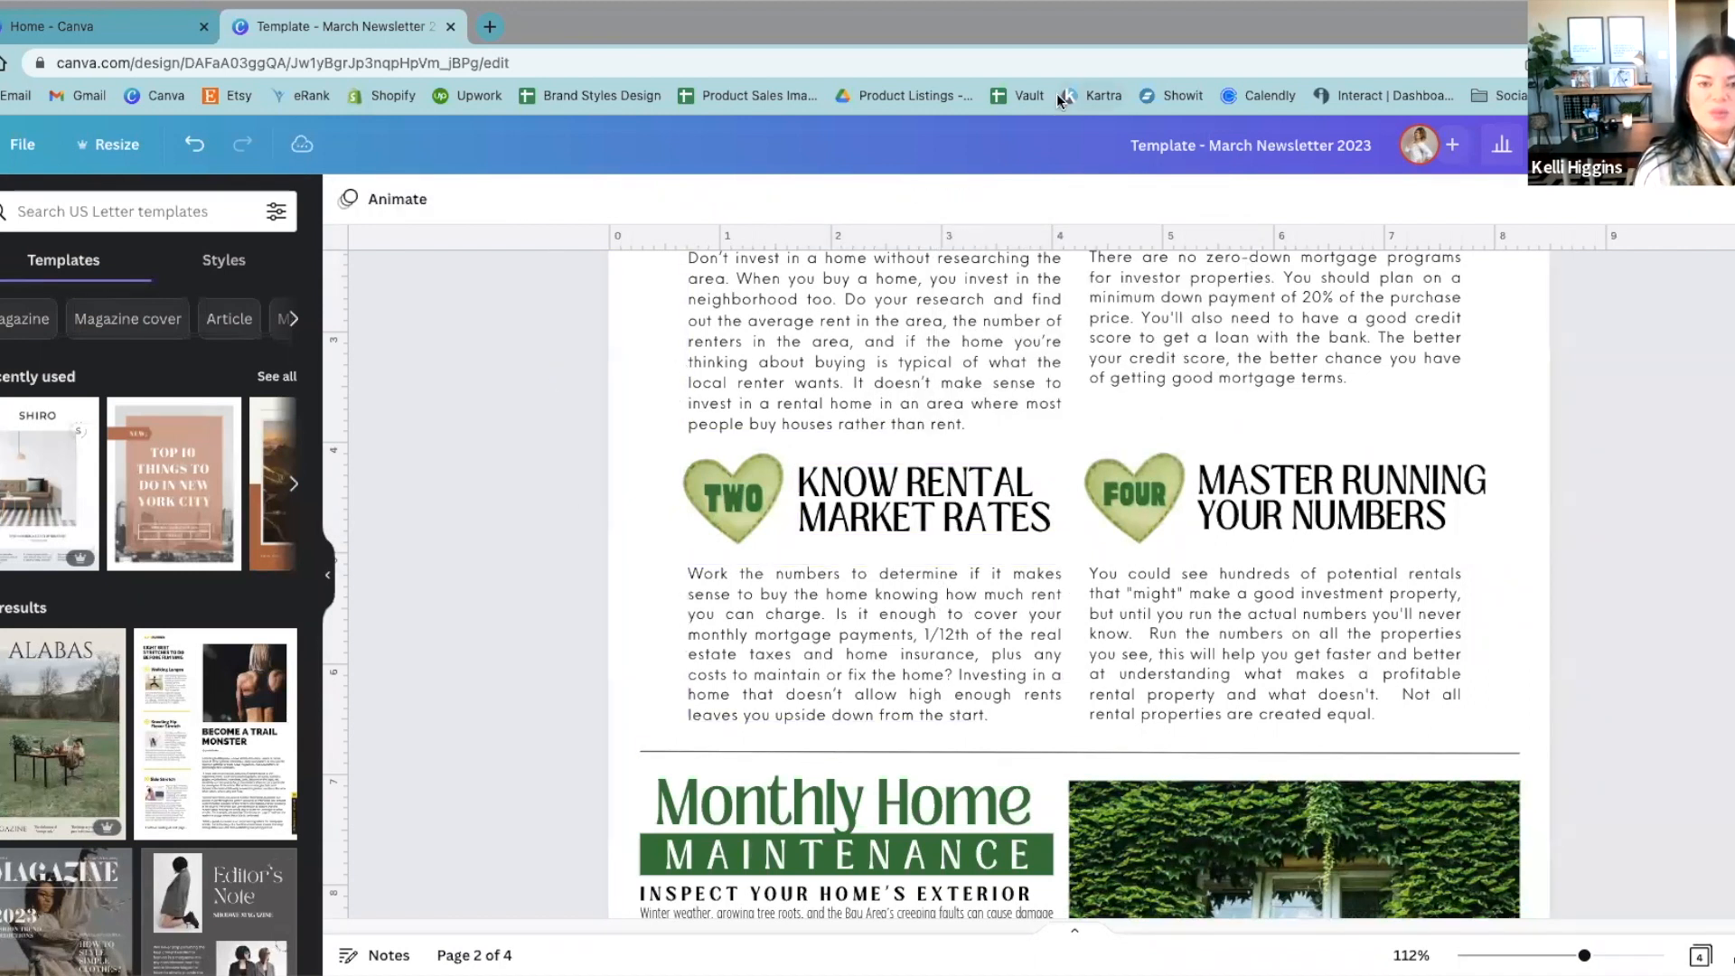
click(200, 150)
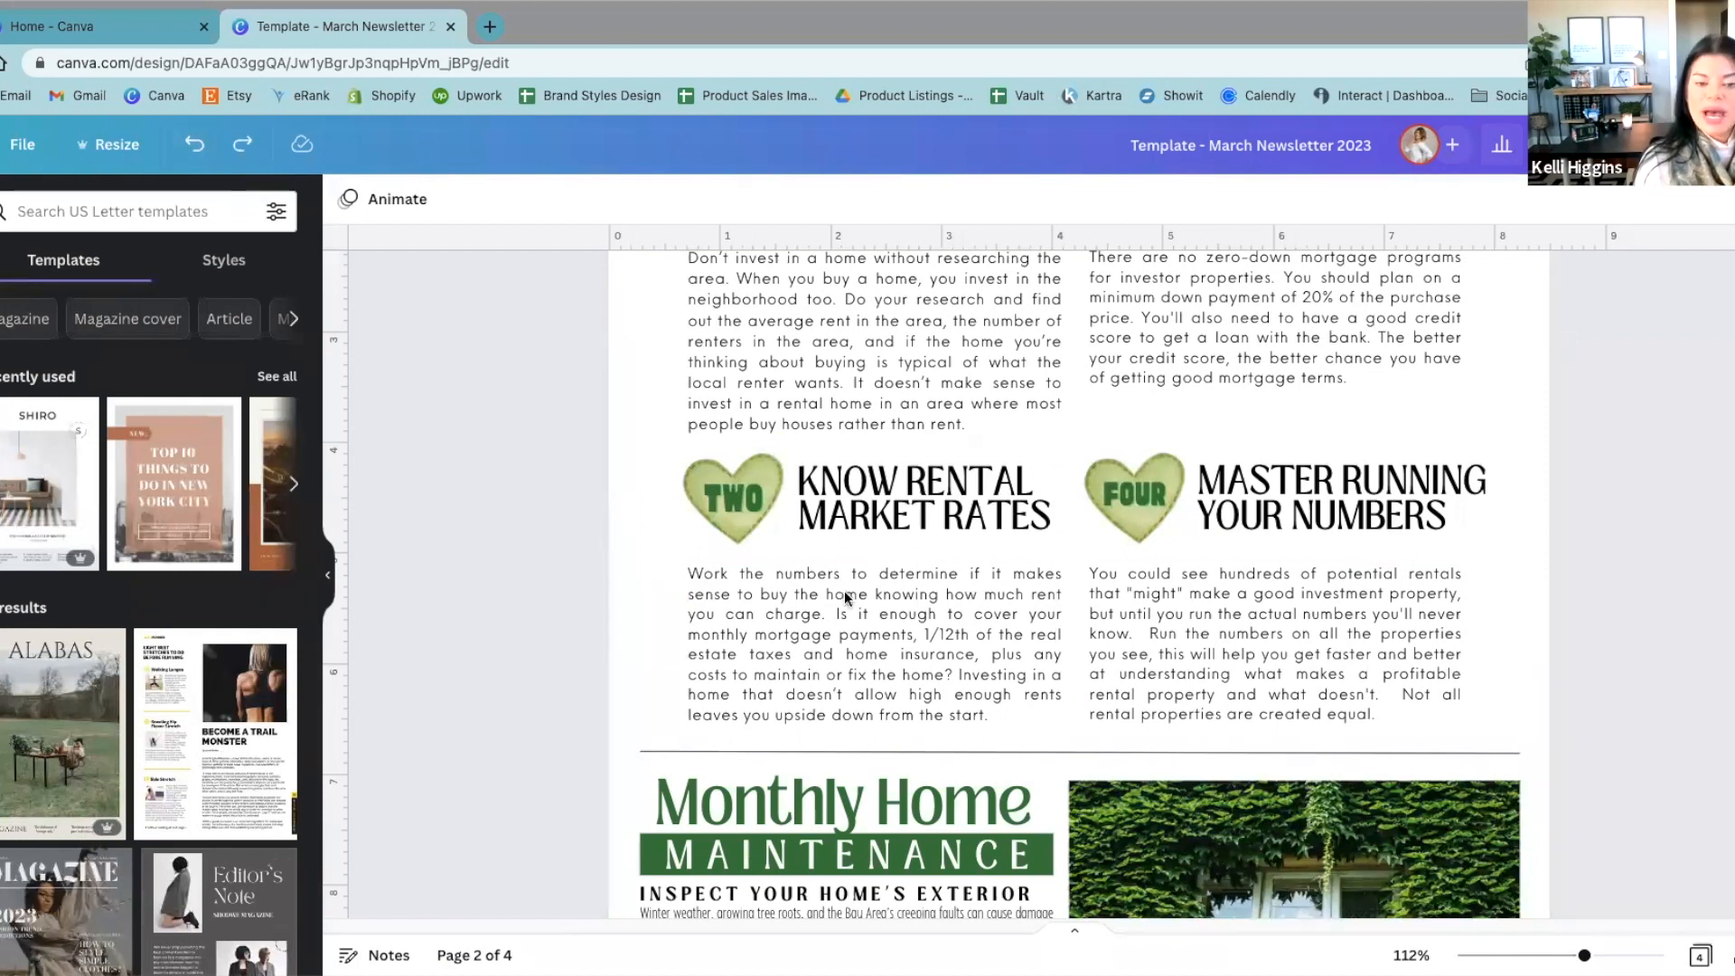
Step: Try a line spacing of 2.19 on the "KNOW RENTAL MARKET RATES" heading, and tighten the lines again
click(921, 501)
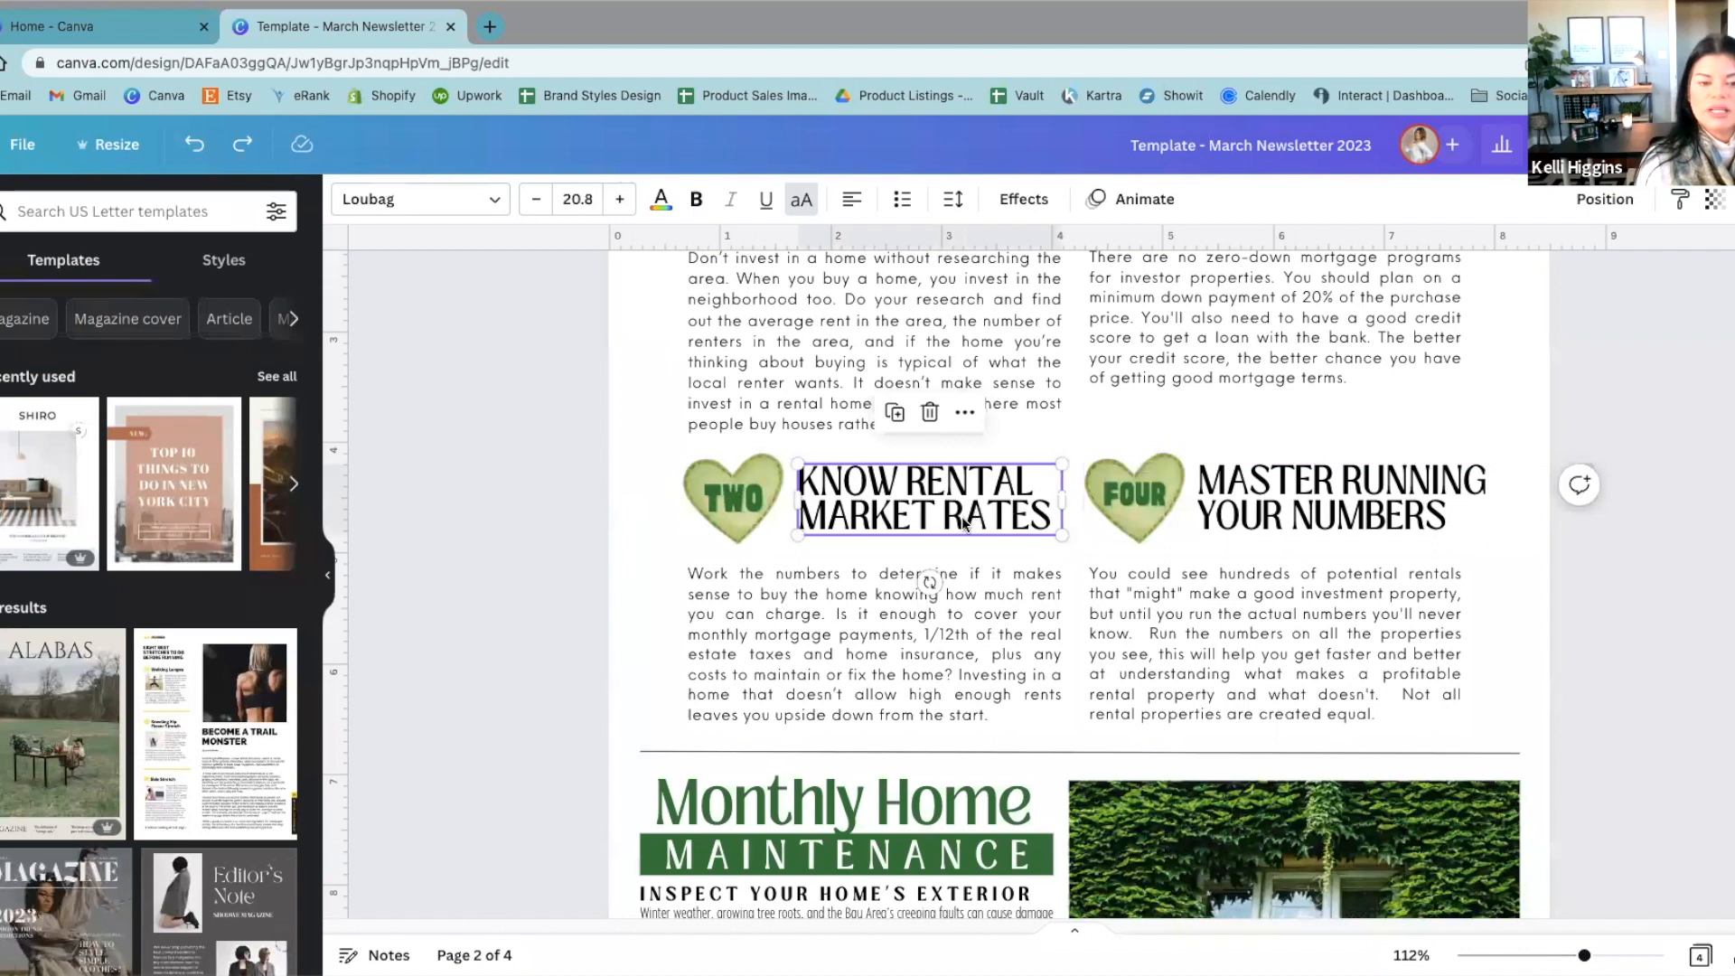
click(953, 199)
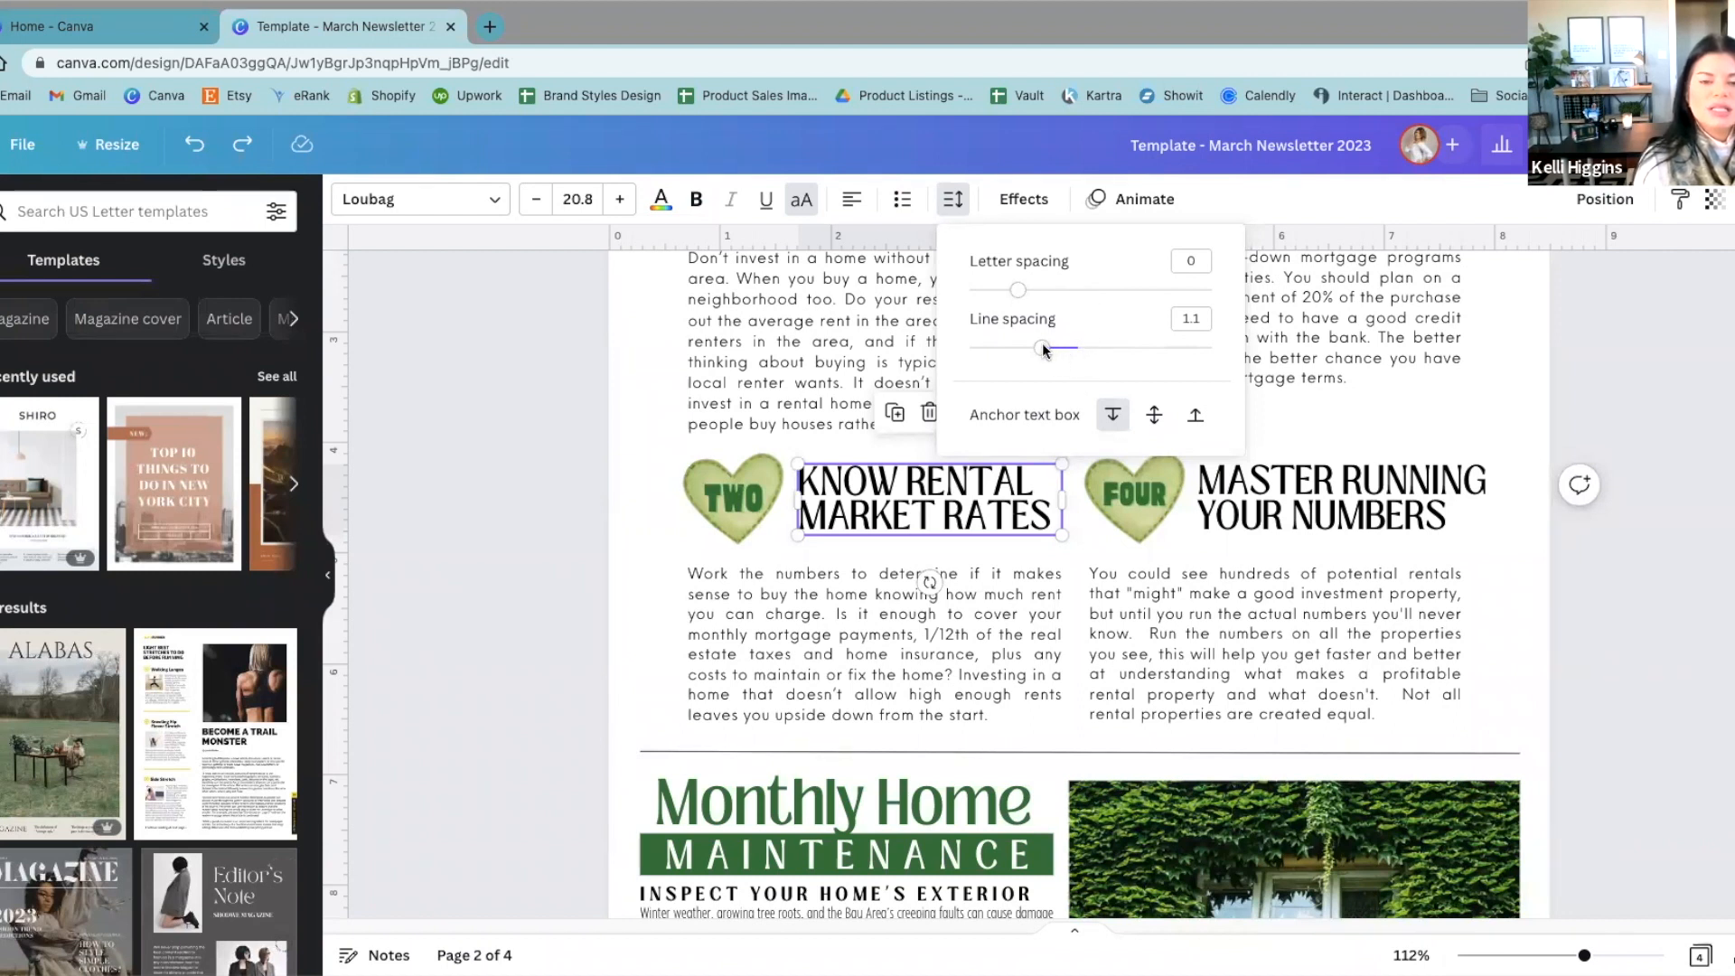
drag(1043, 348, 1174, 351)
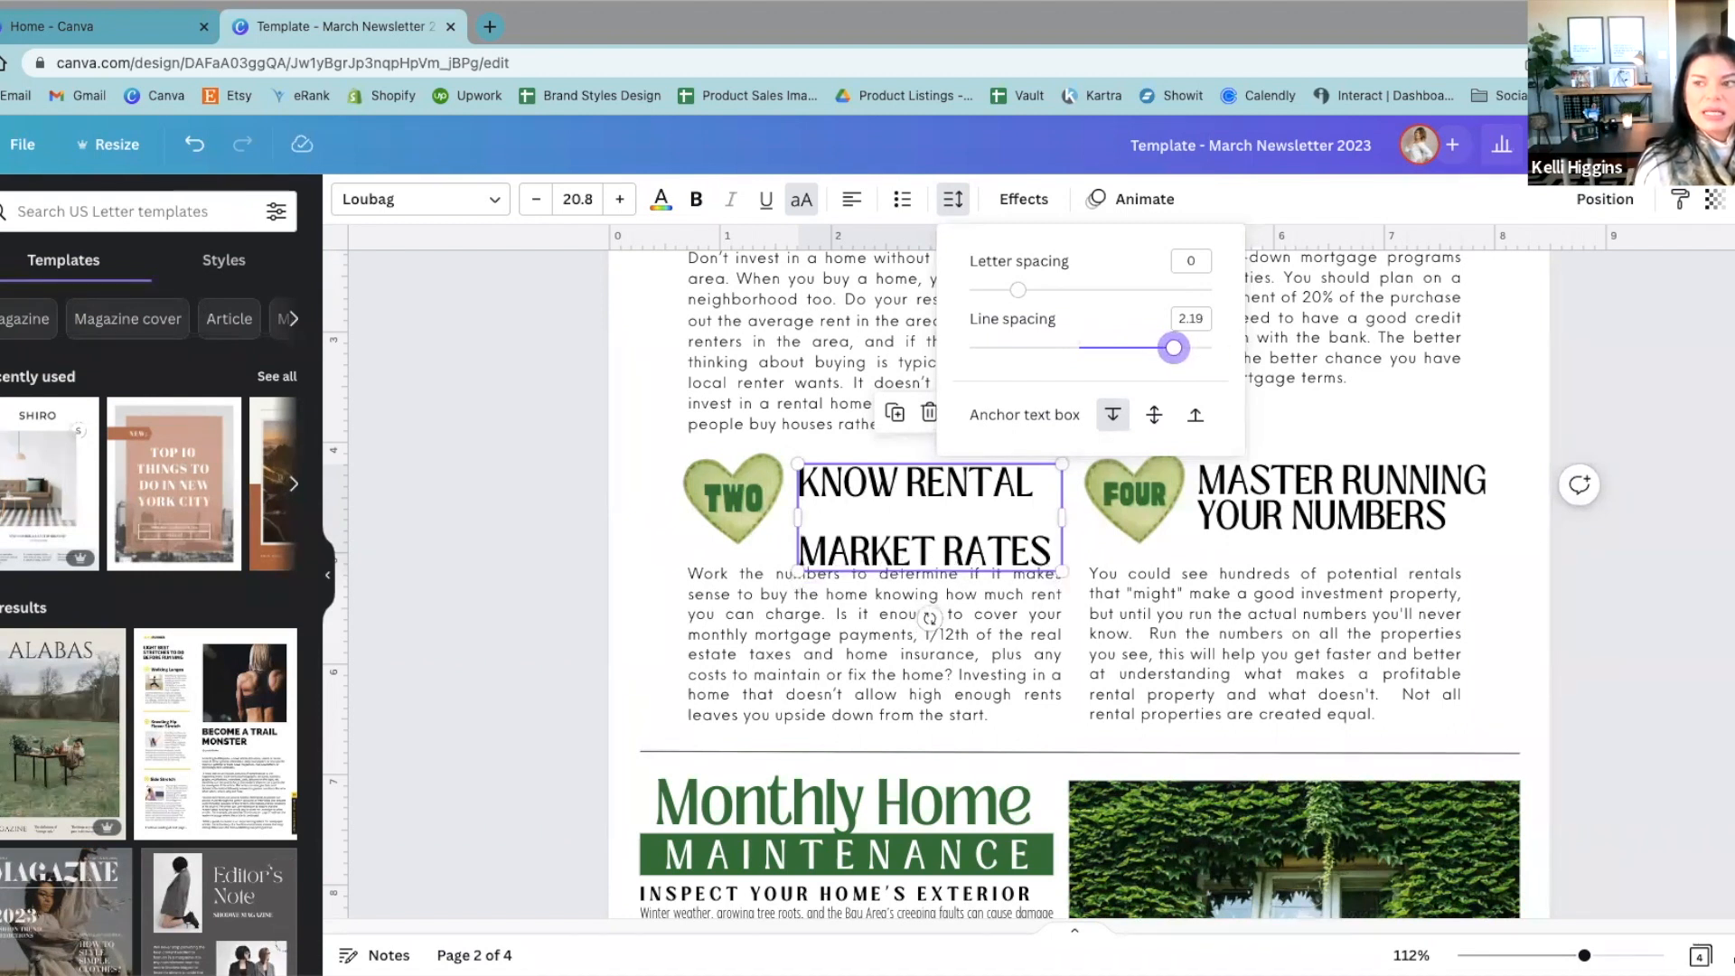
drag(1173, 349, 1035, 351)
click(531, 368)
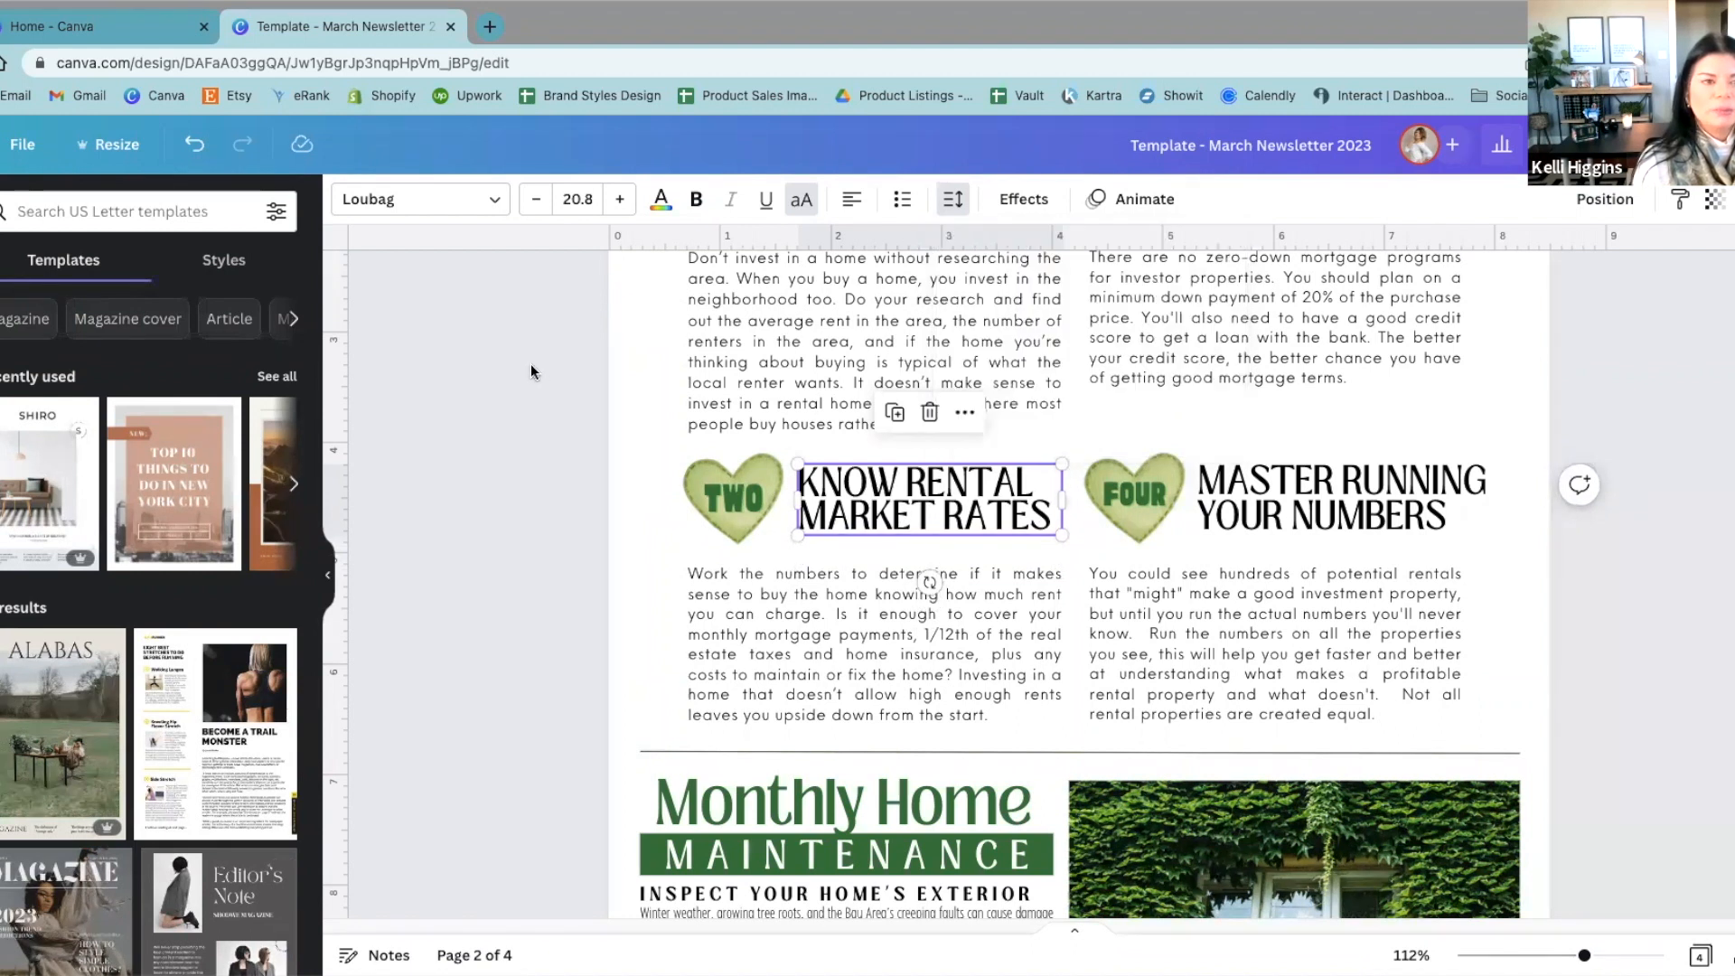
Step: Undo both line spacing changes on the "KNOW RENTAL MARKET RATES" heading and deselect it
click(197, 144)
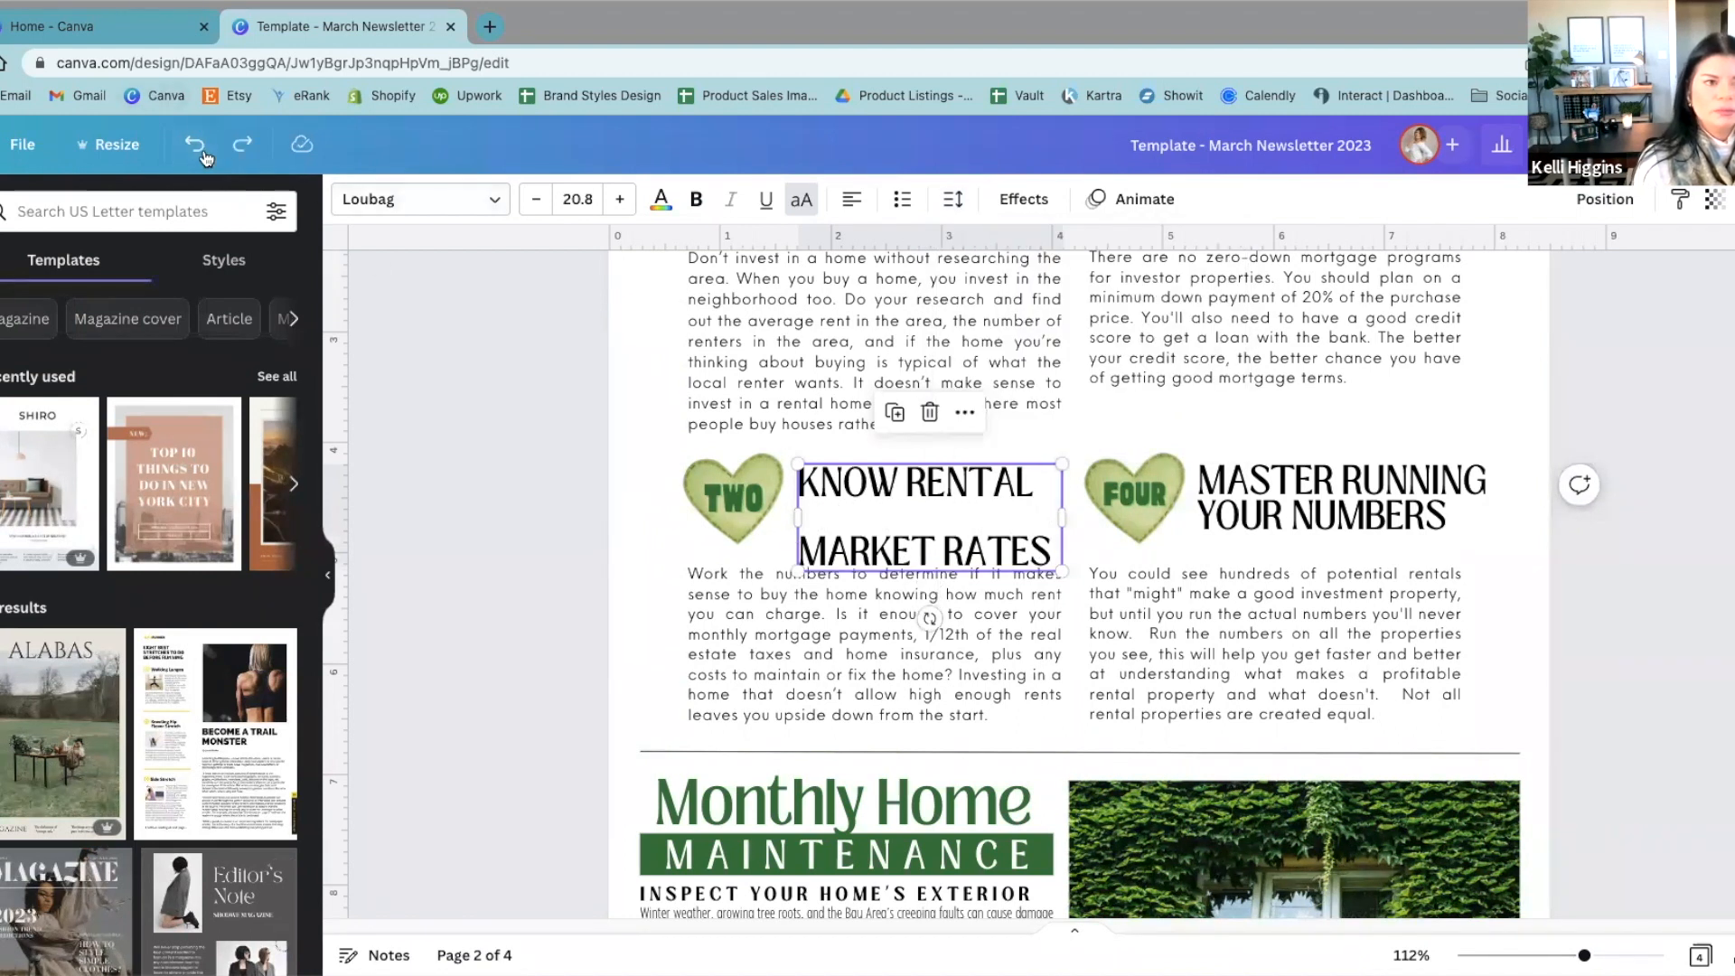
click(201, 149)
click(512, 499)
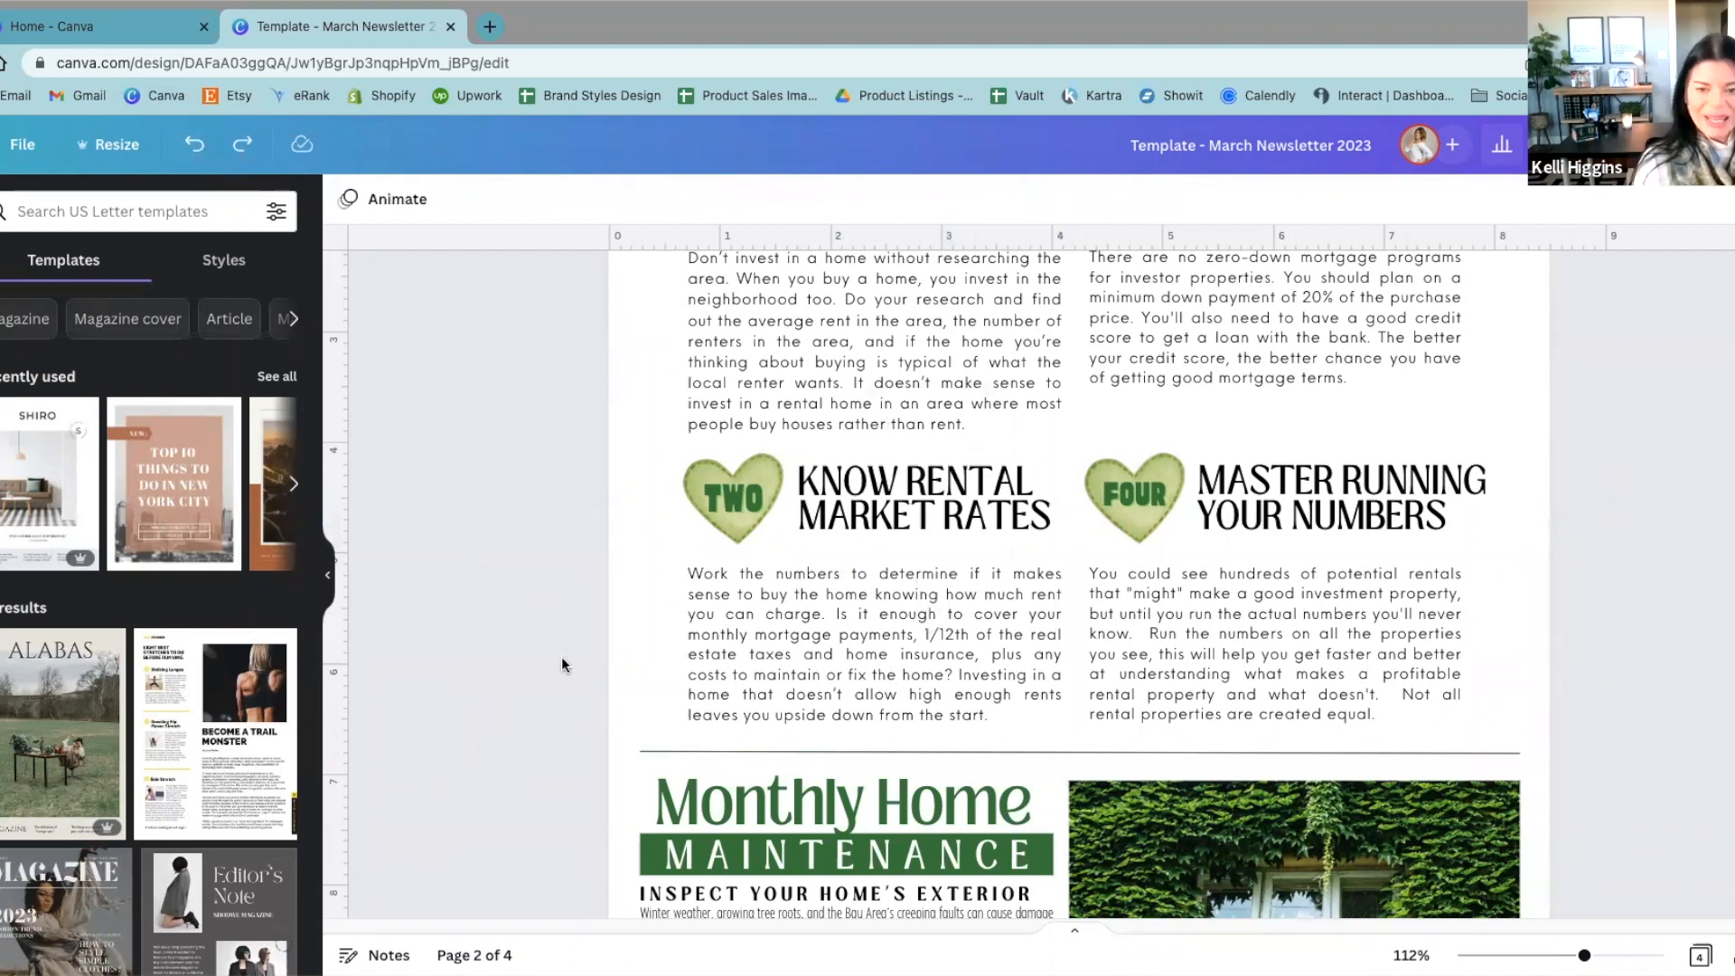
Step: Search the elements library for "green heart" and limit the results to graphics
scroll(561, 656, up, 3)
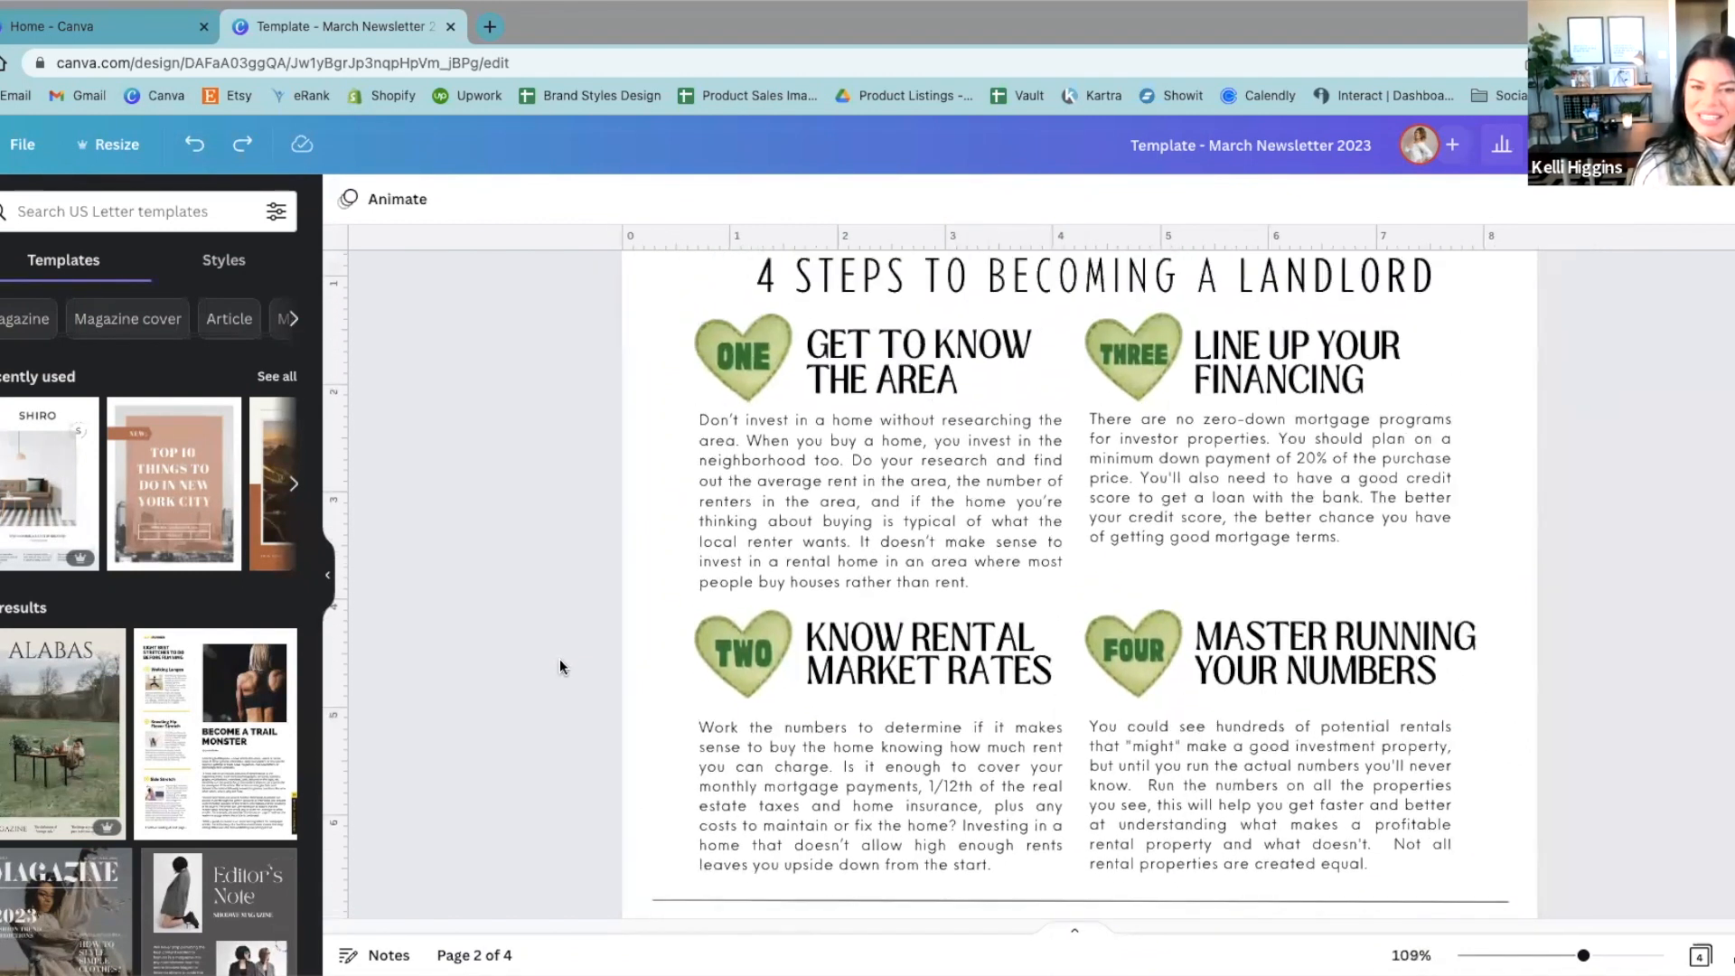
scroll(560, 659, down, 3)
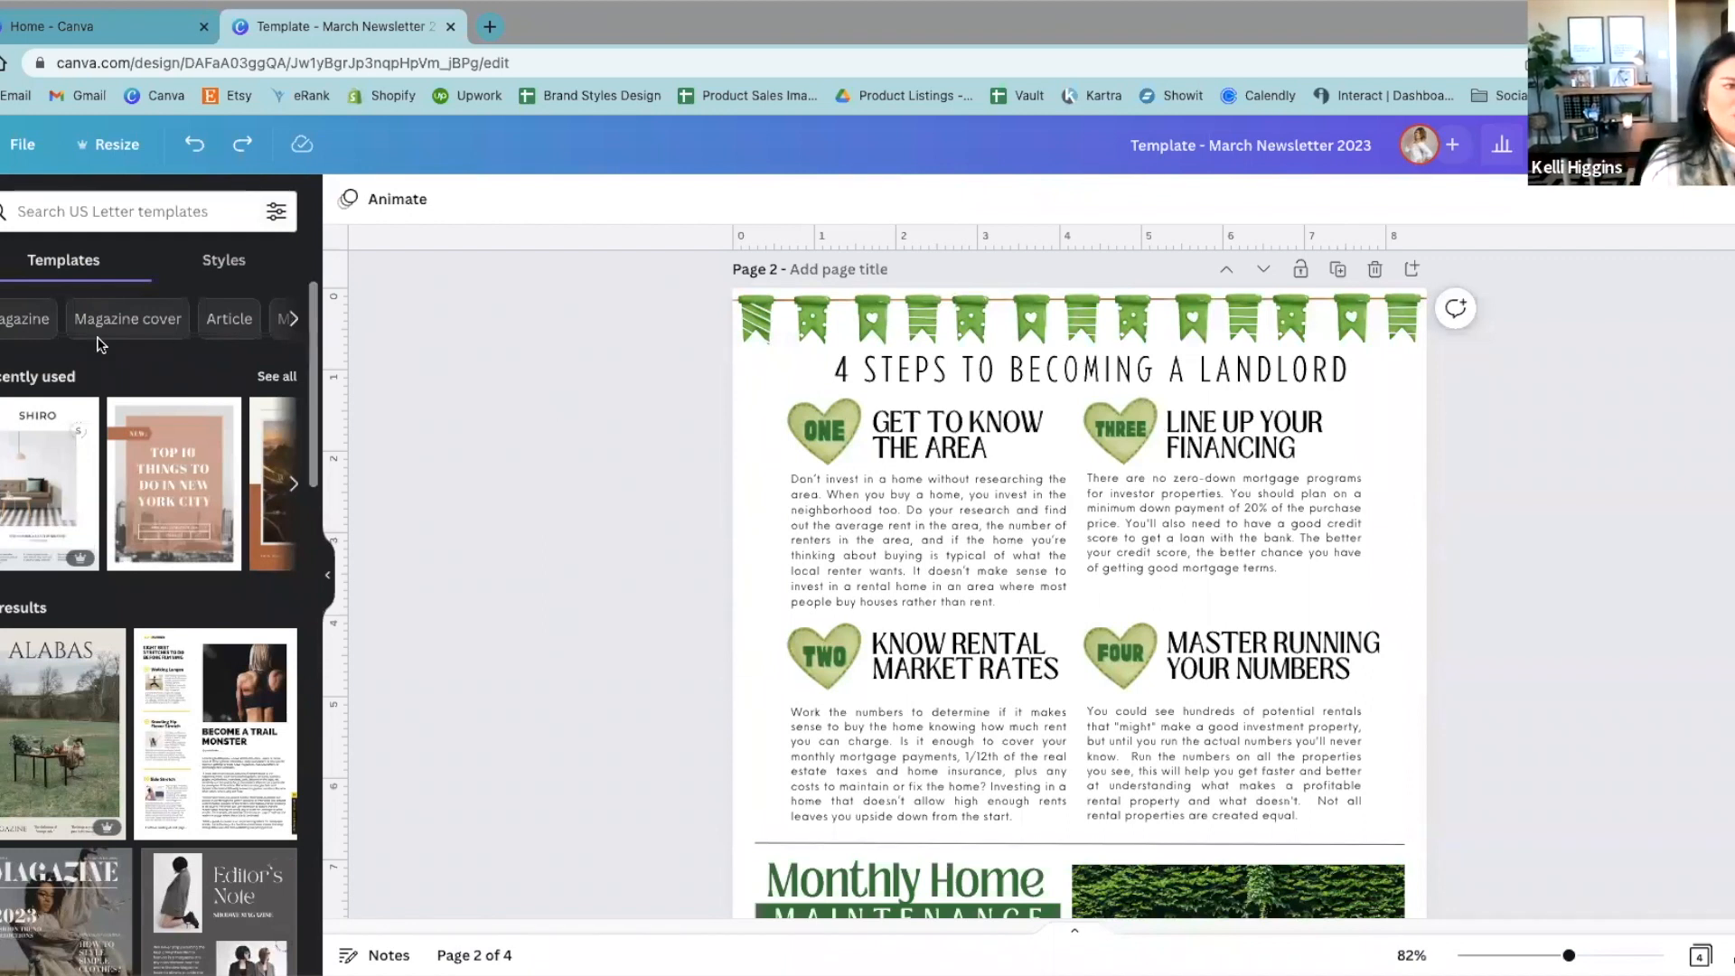
click(1, 303)
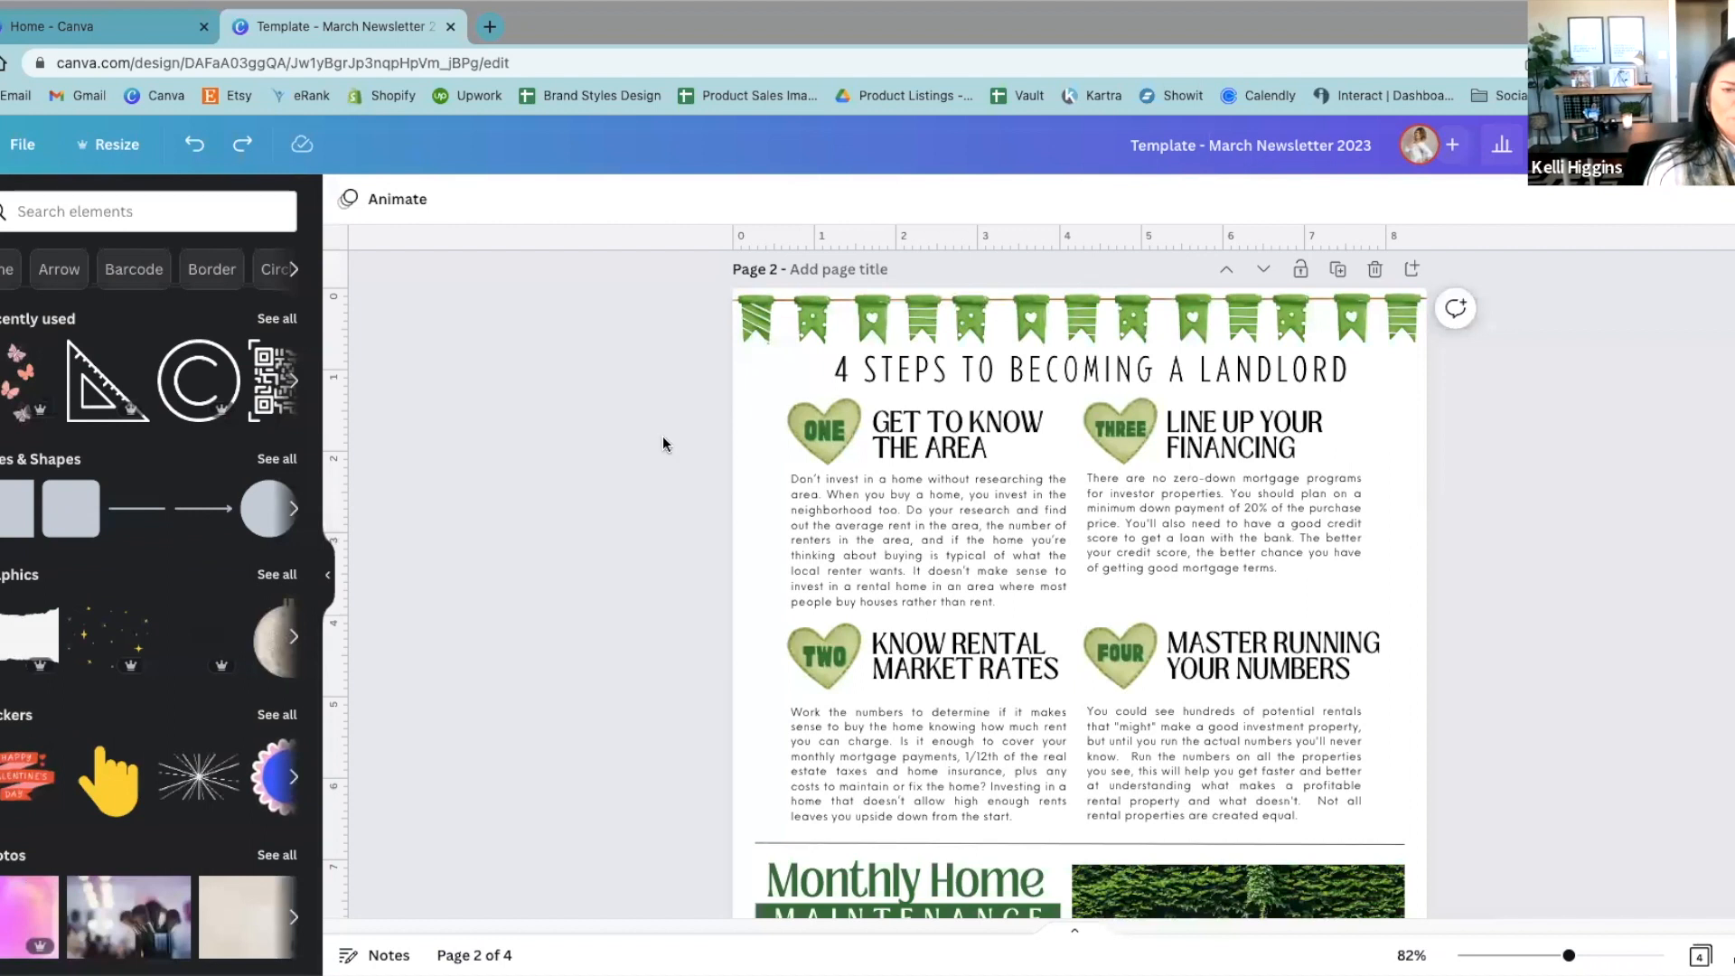
scroll(681, 441, down, 1)
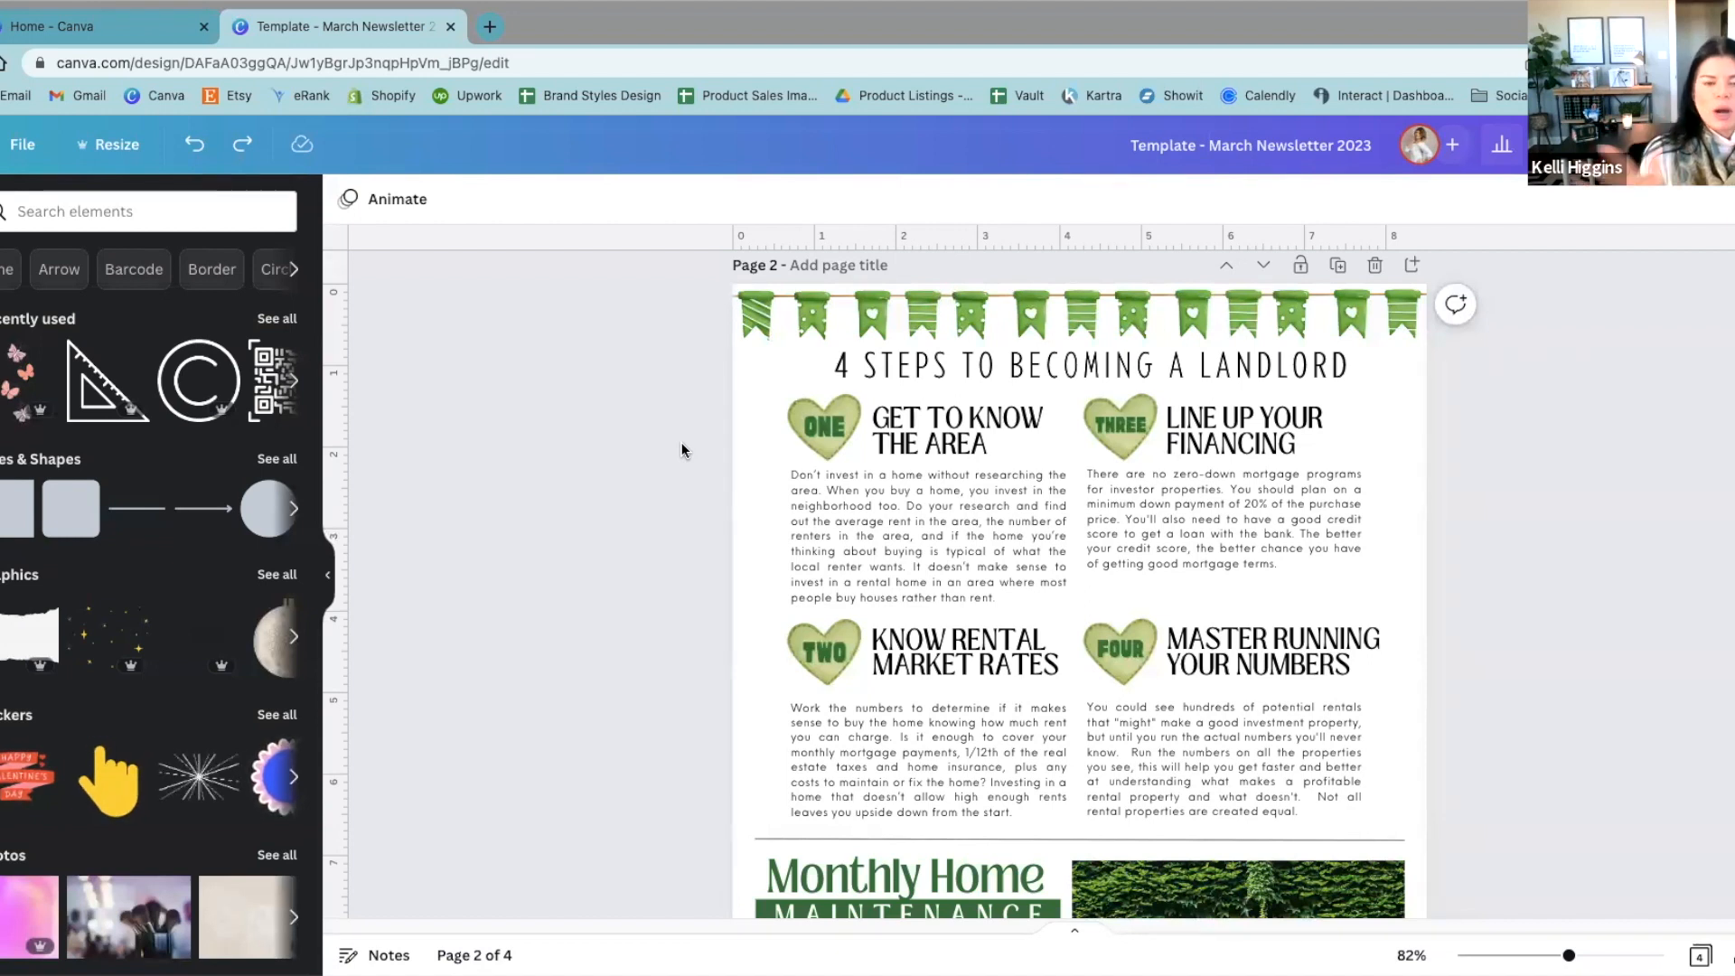
click(112, 212)
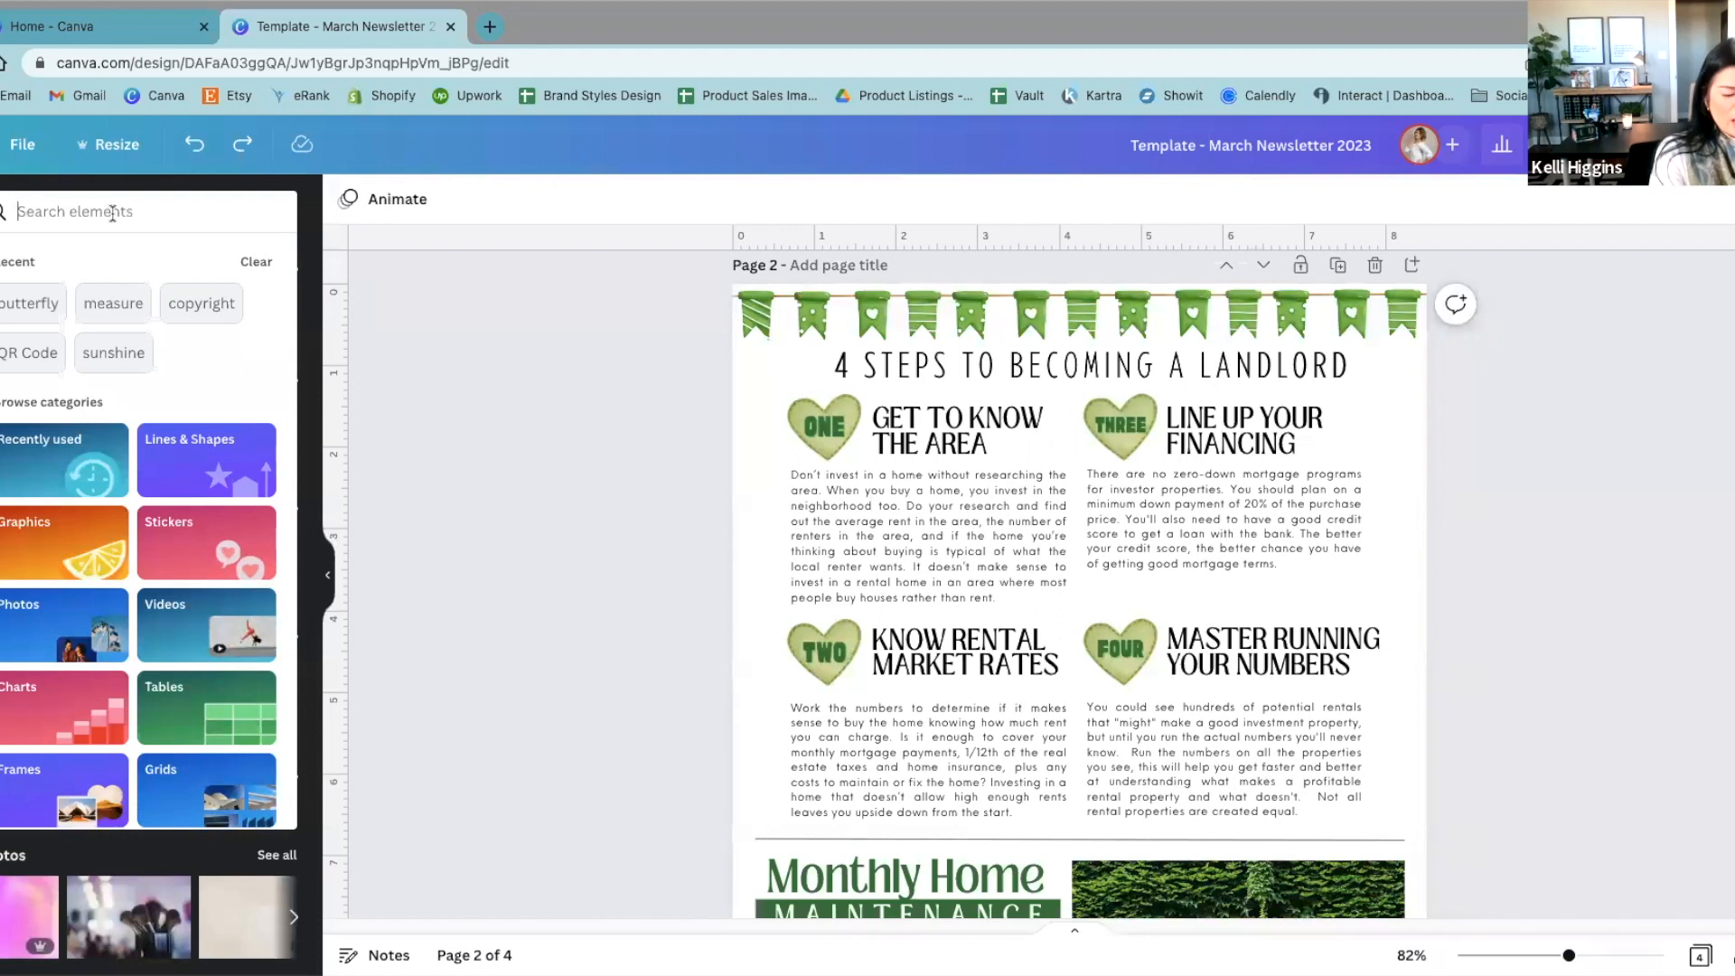
text(green )
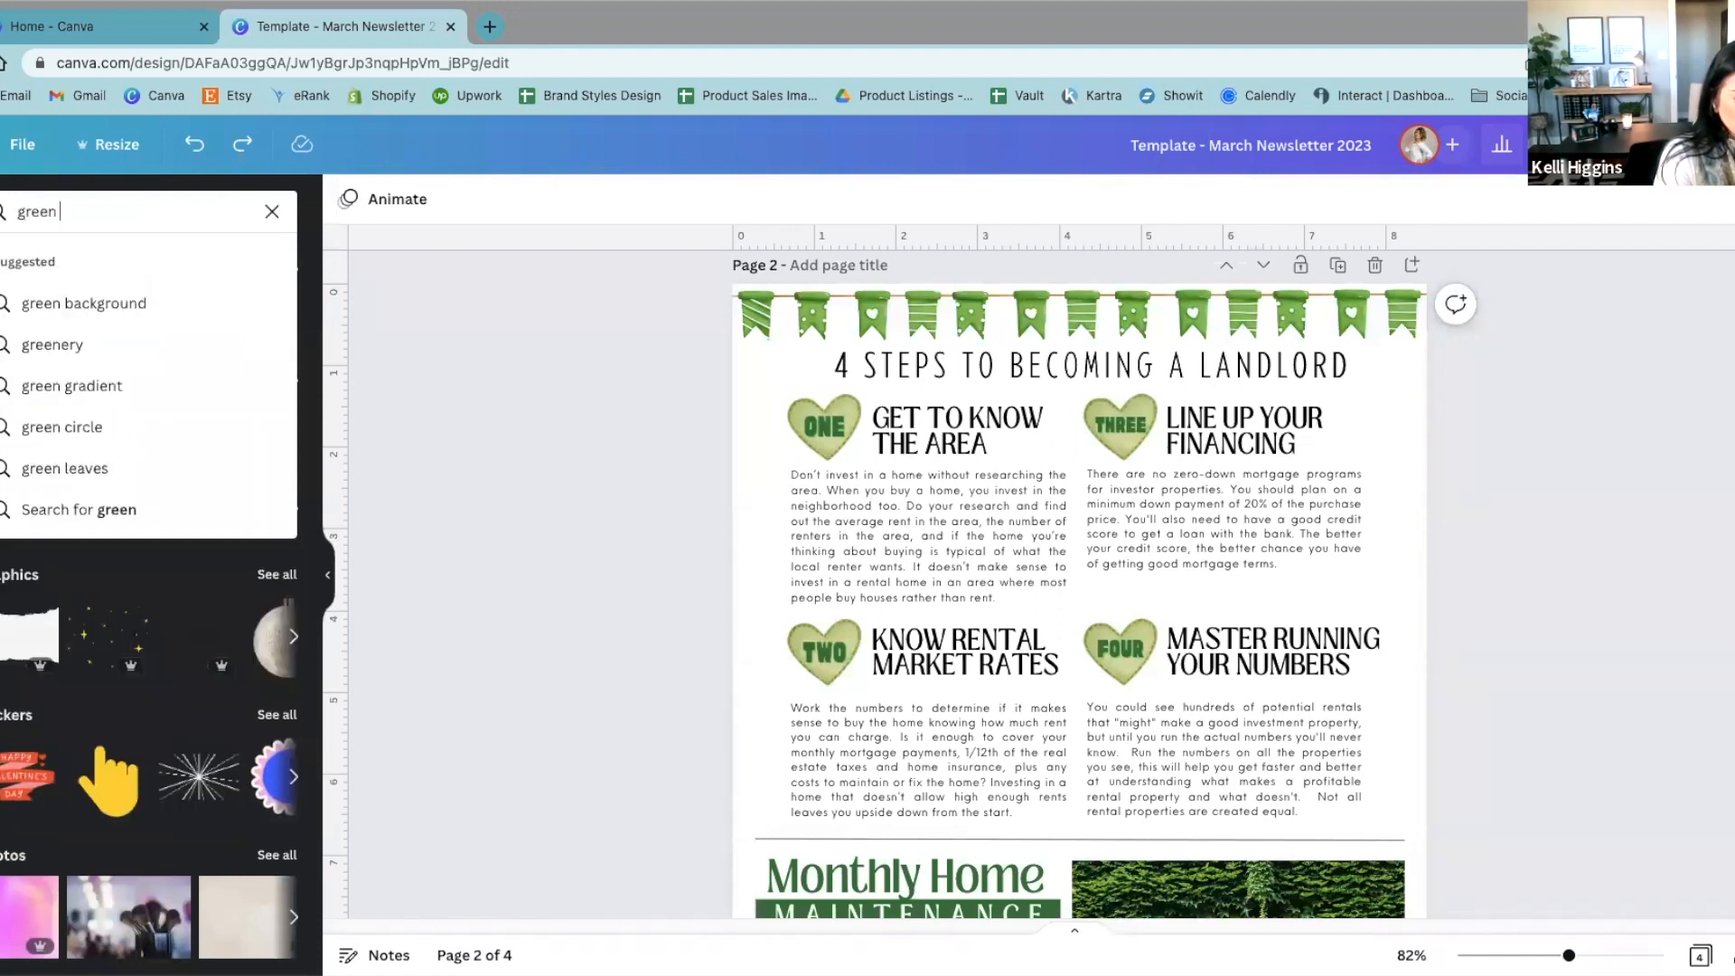
text(heart)
key(Return)
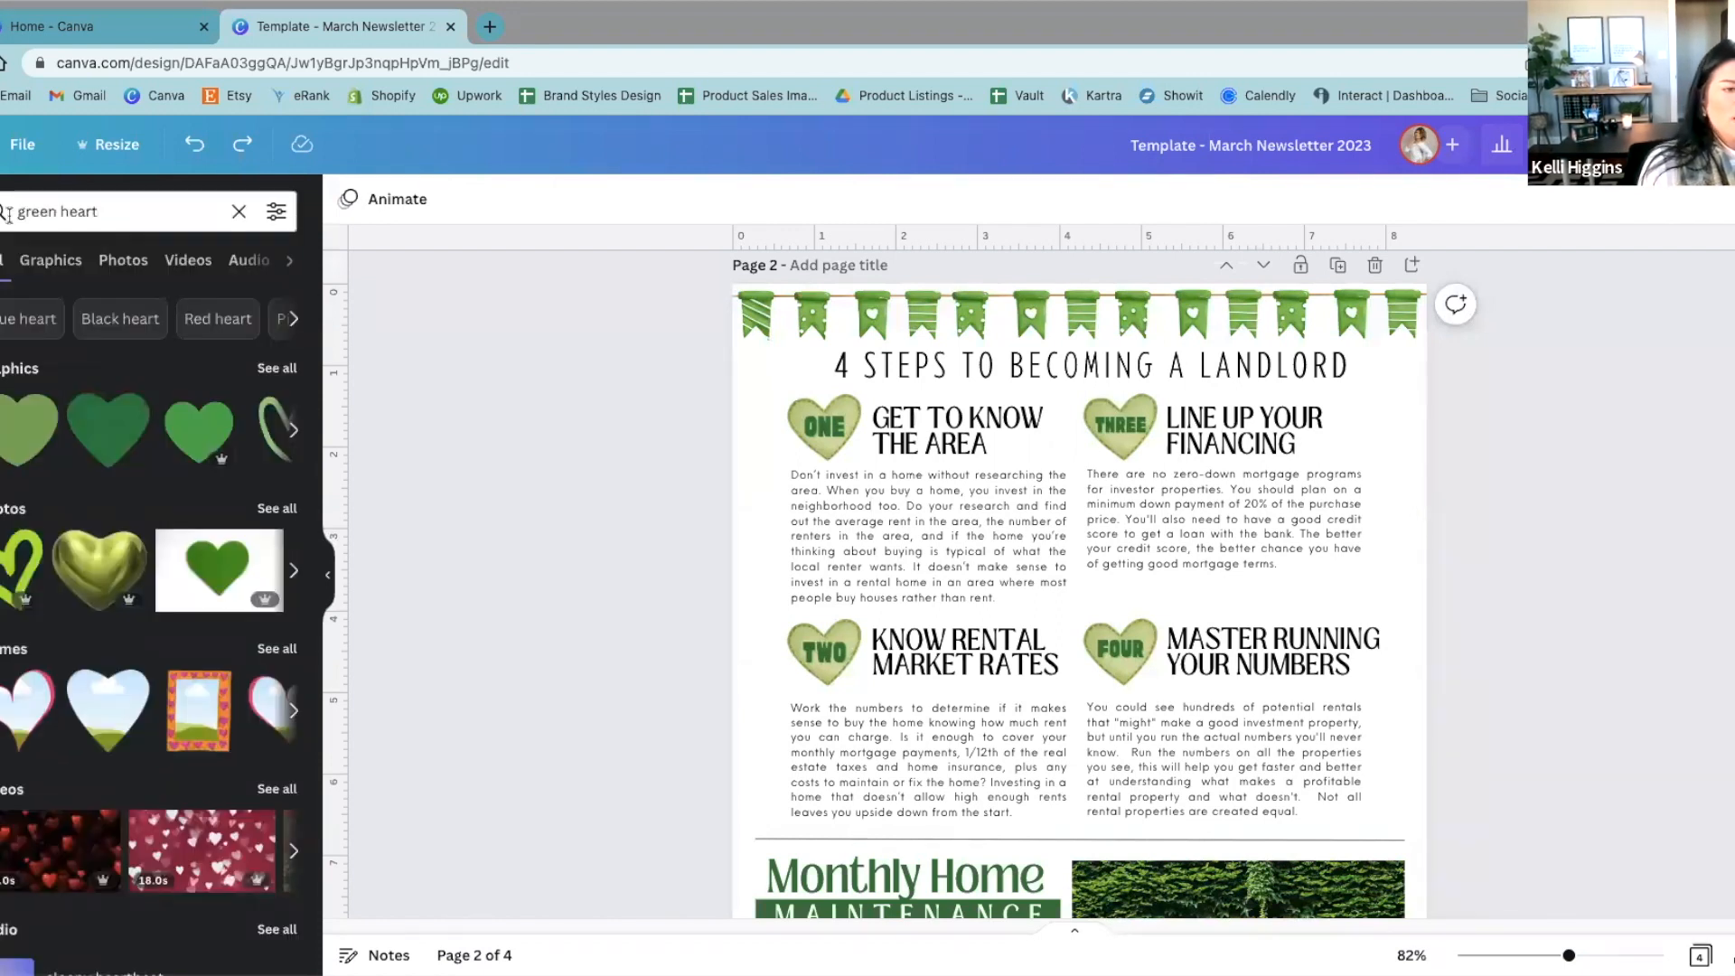
click(69, 264)
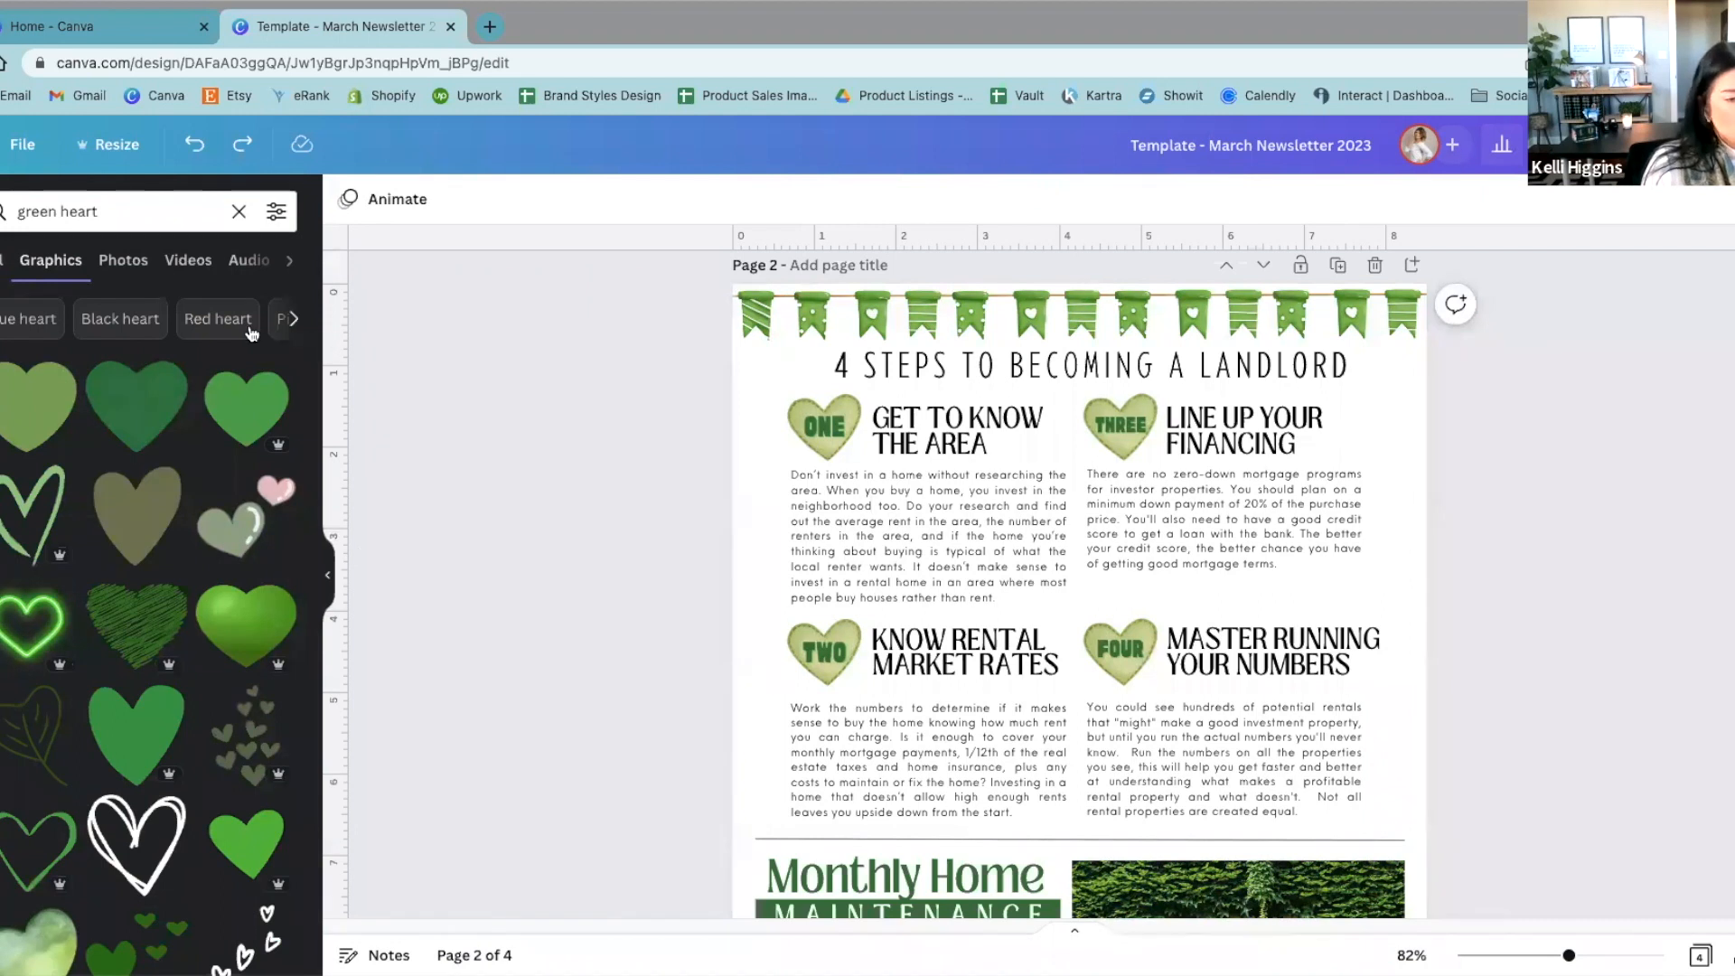
Step: Filter the green heart graphics by price to Free only
click(274, 214)
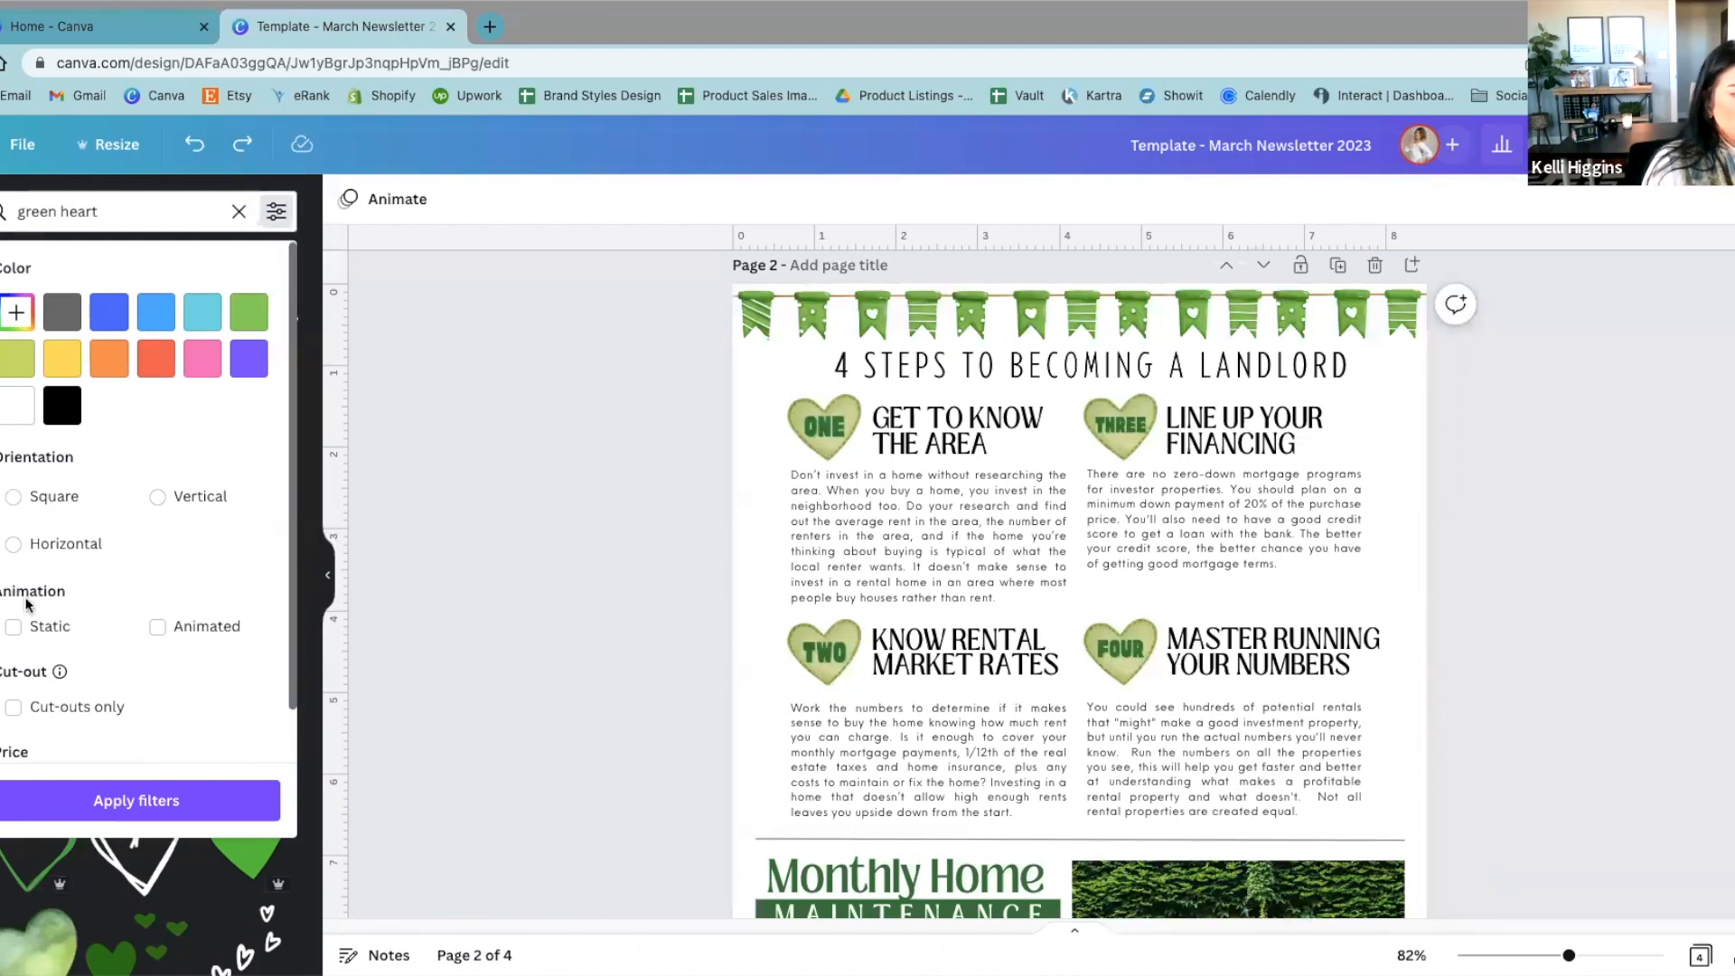
scroll(27, 603, down, 1)
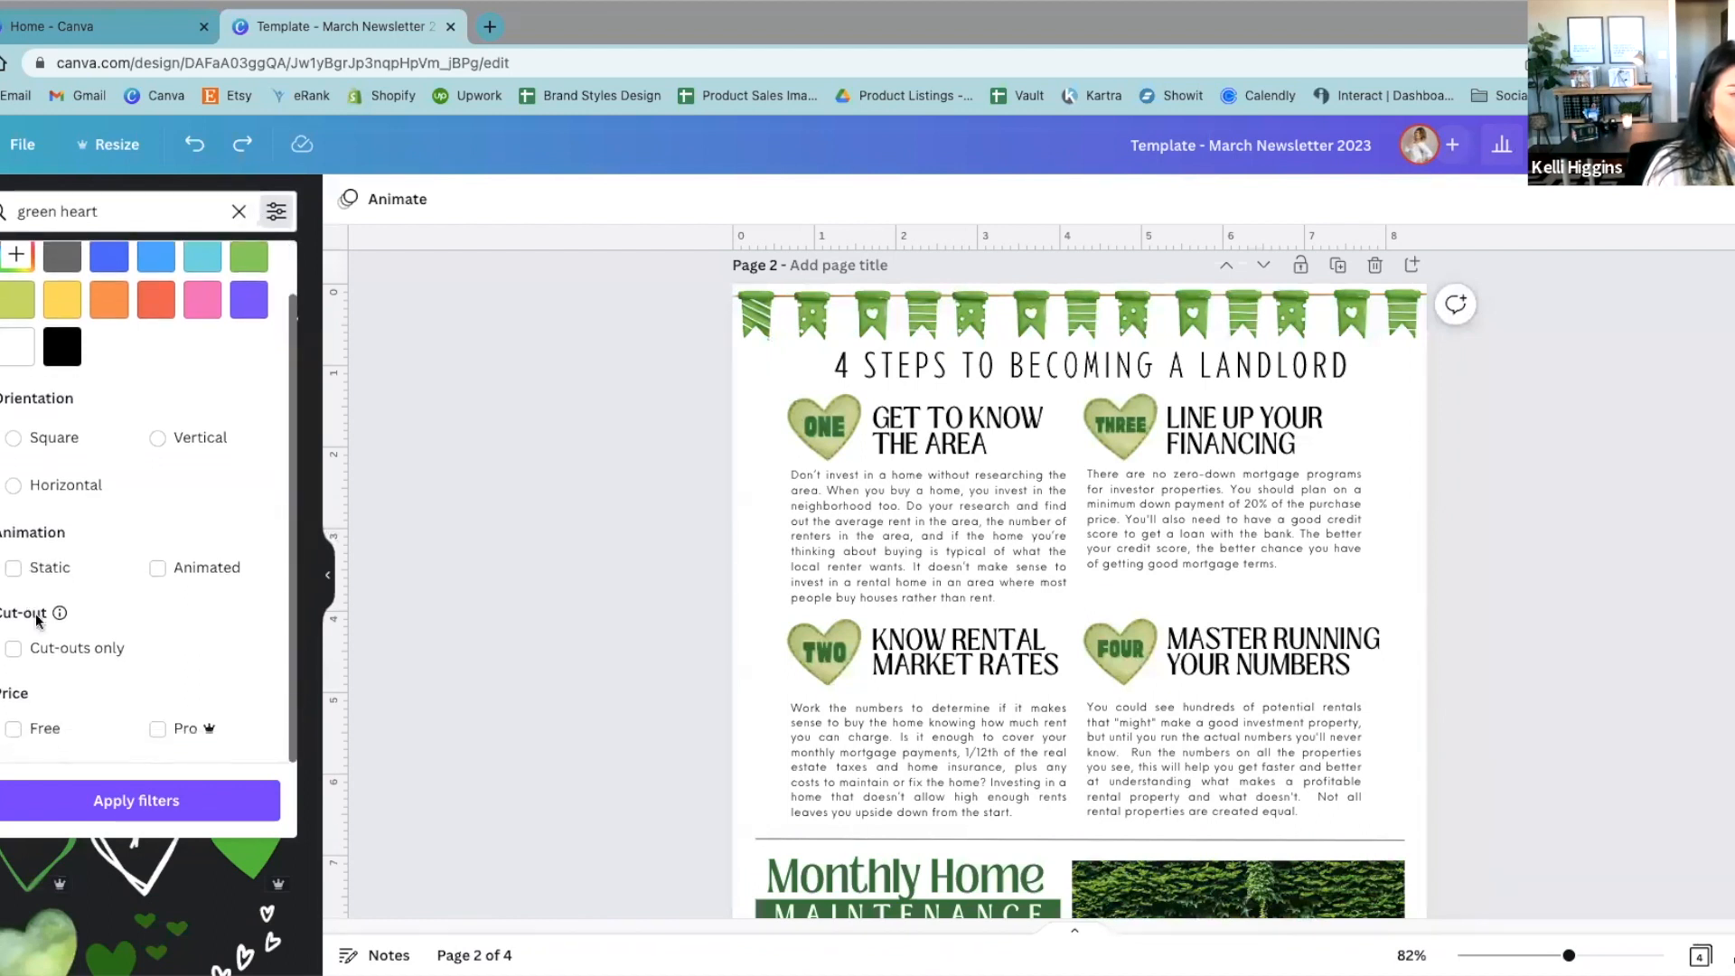
click(13, 730)
click(30, 801)
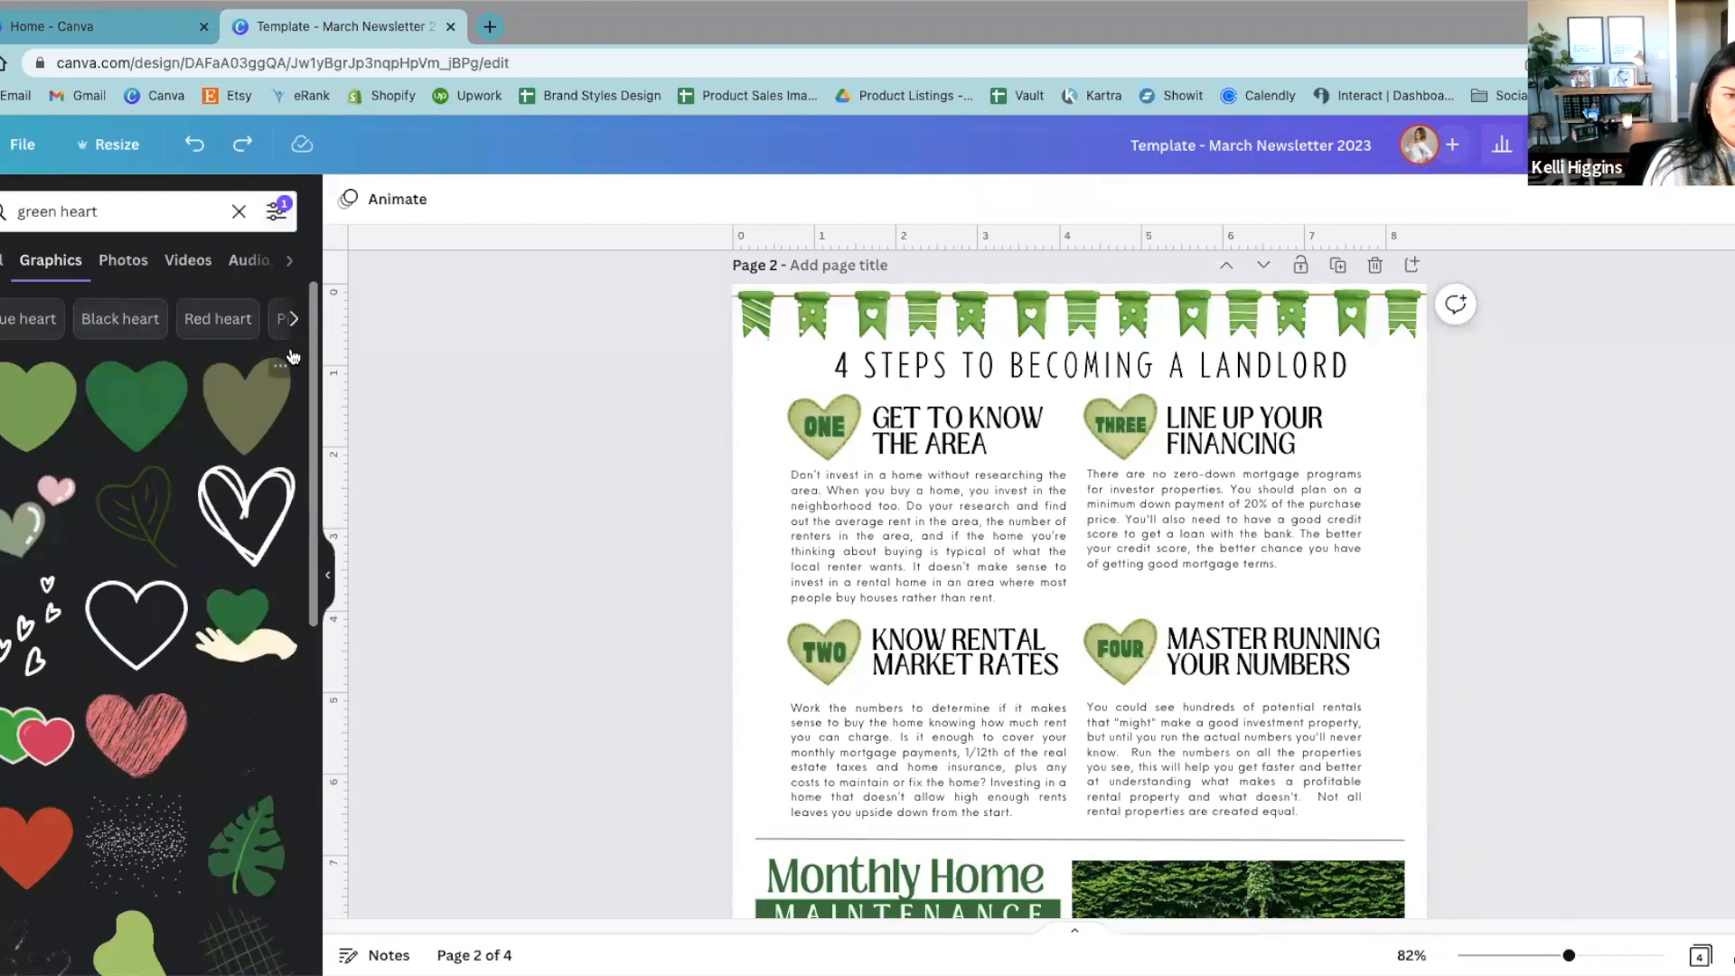
Step: Remove the Free price filter from the green heart search and browse the graphics
click(276, 211)
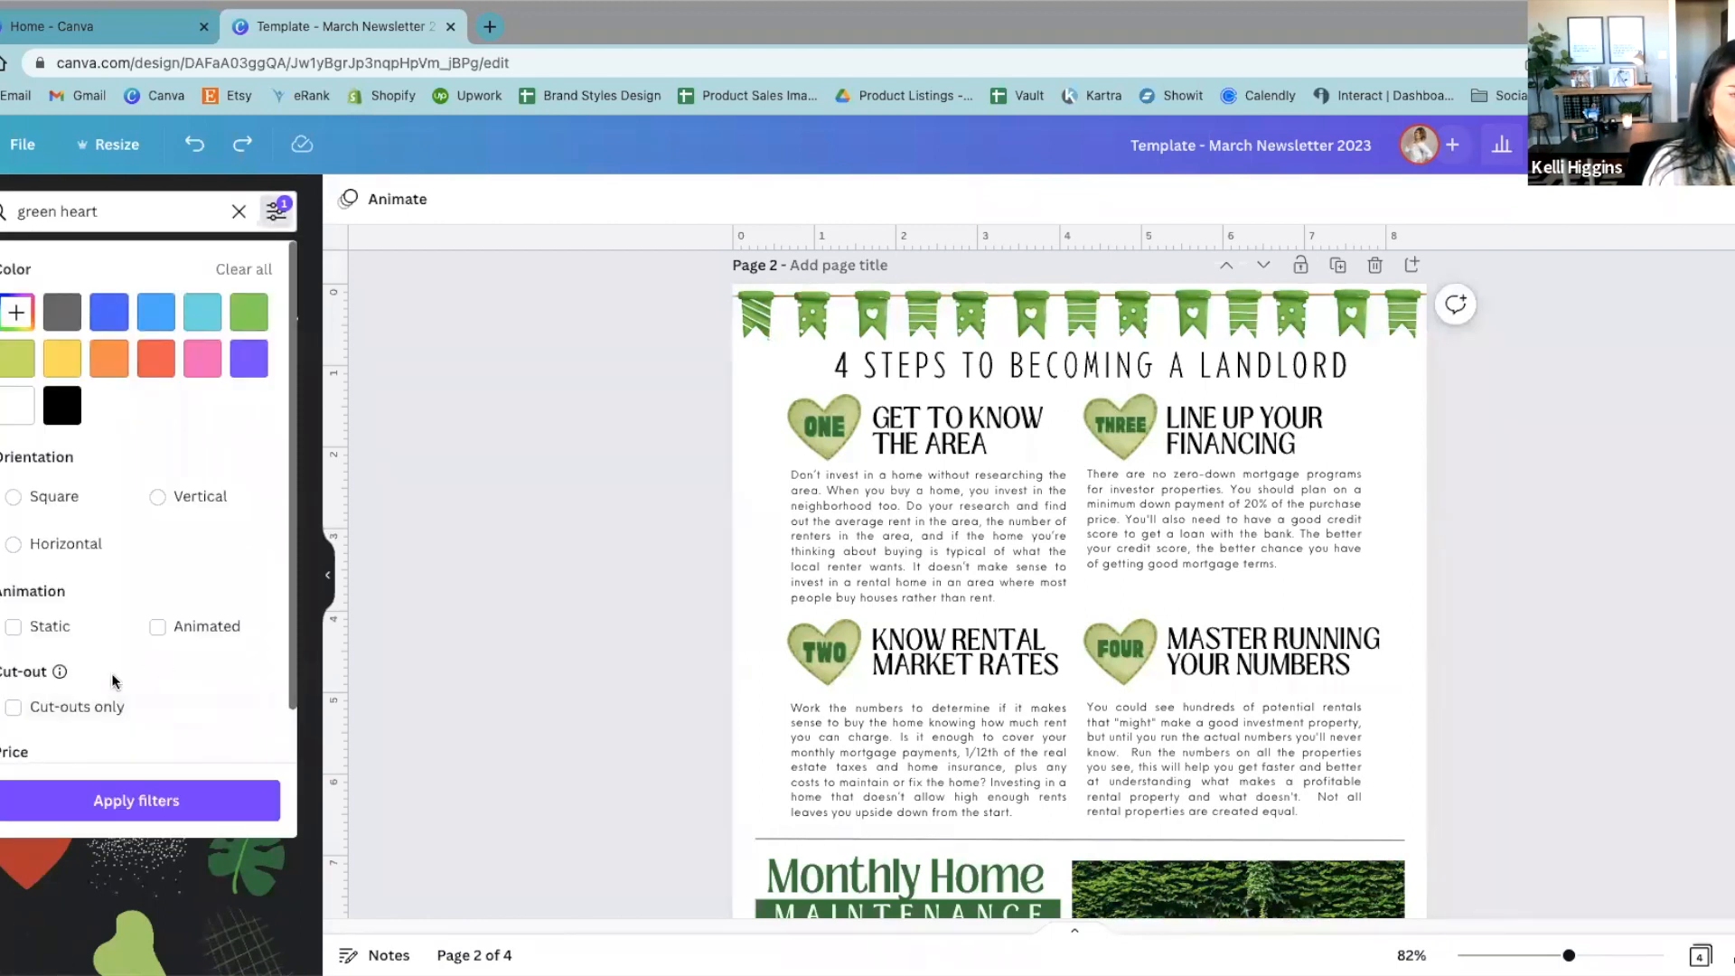
scroll(23, 727, down, 1)
click(14, 729)
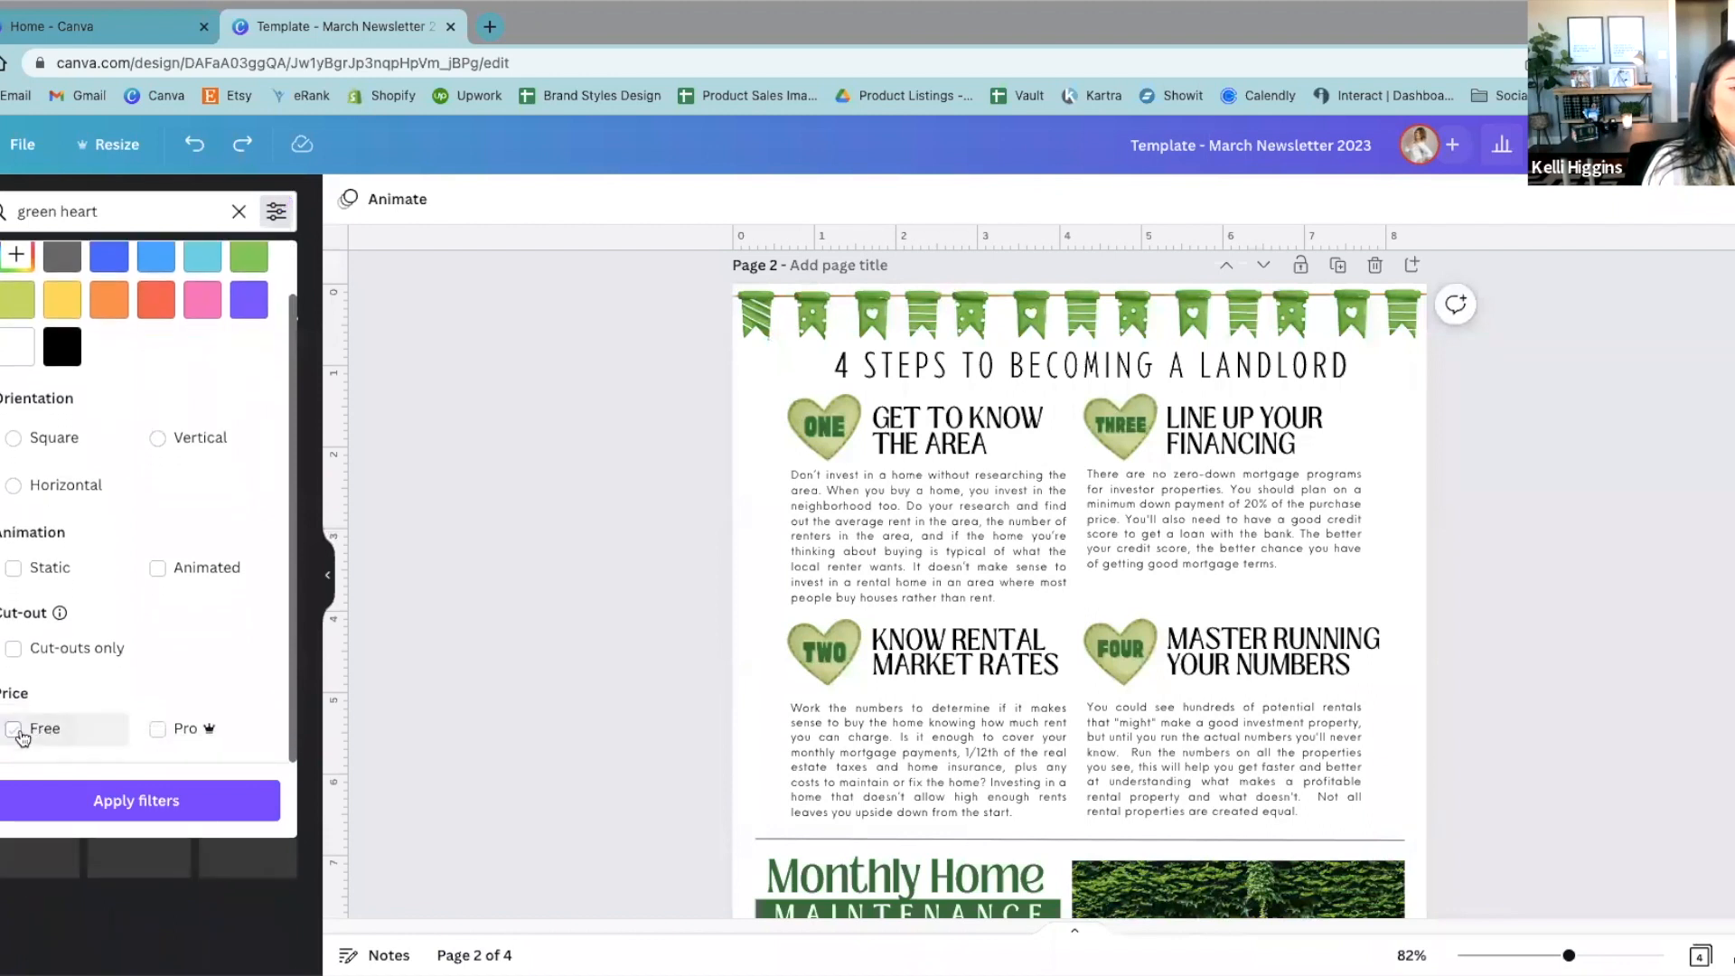
scroll(70, 668, up, 1)
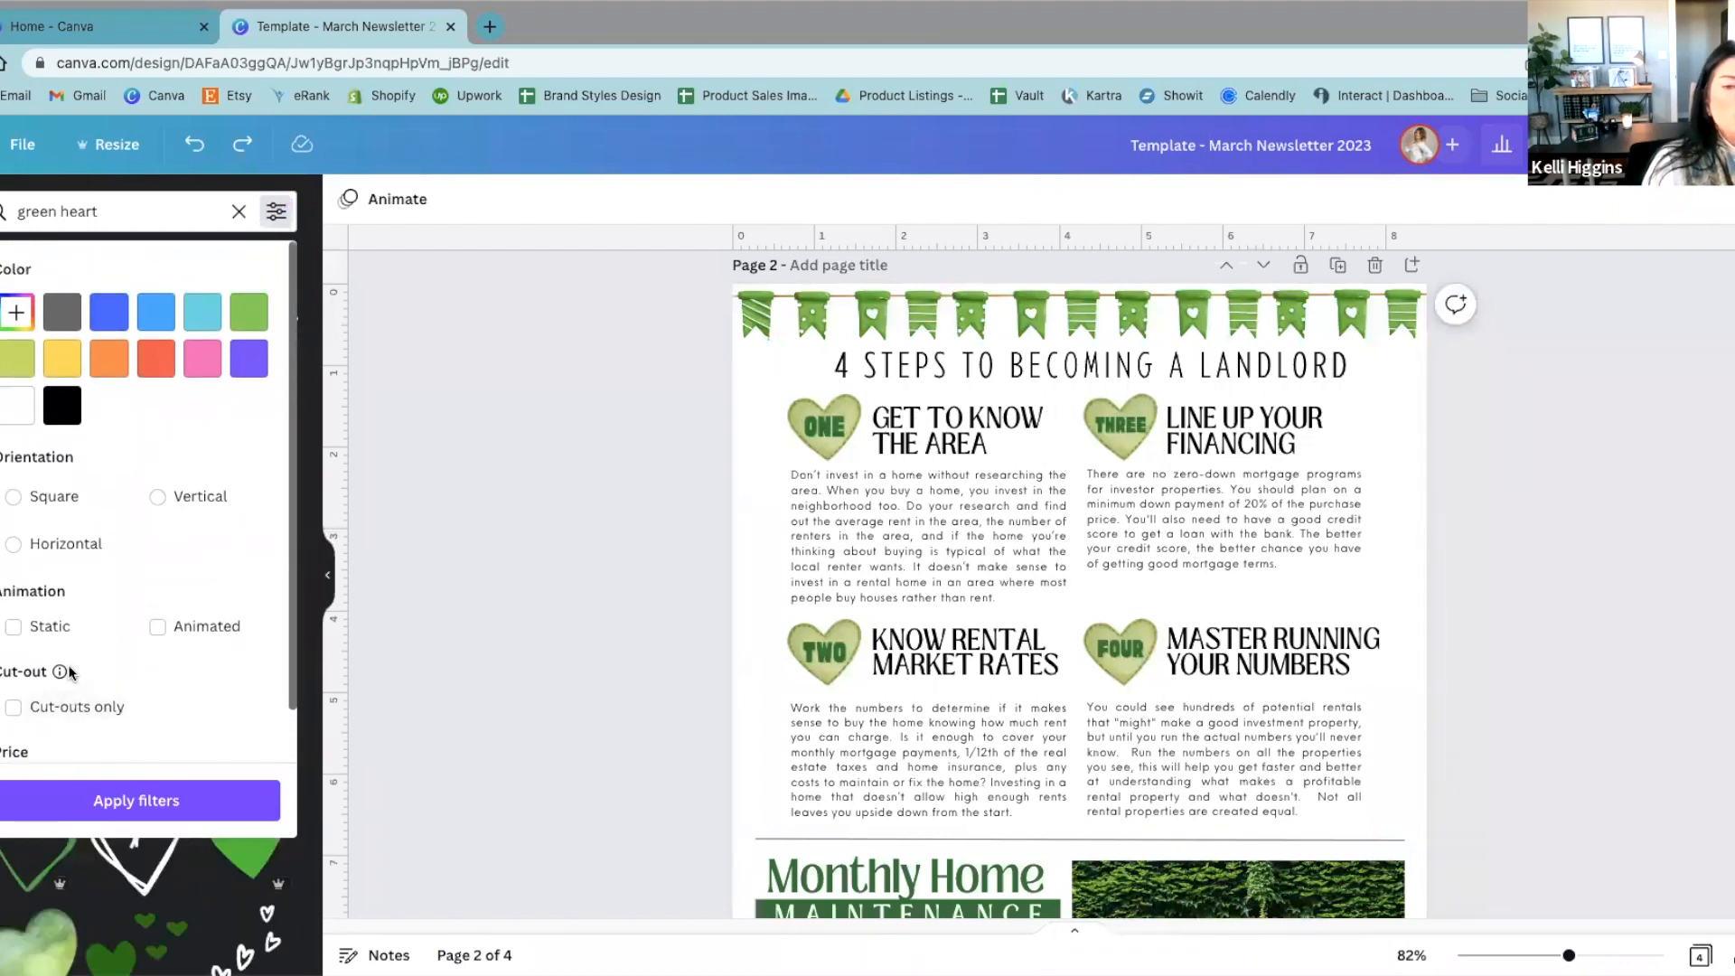
click(444, 610)
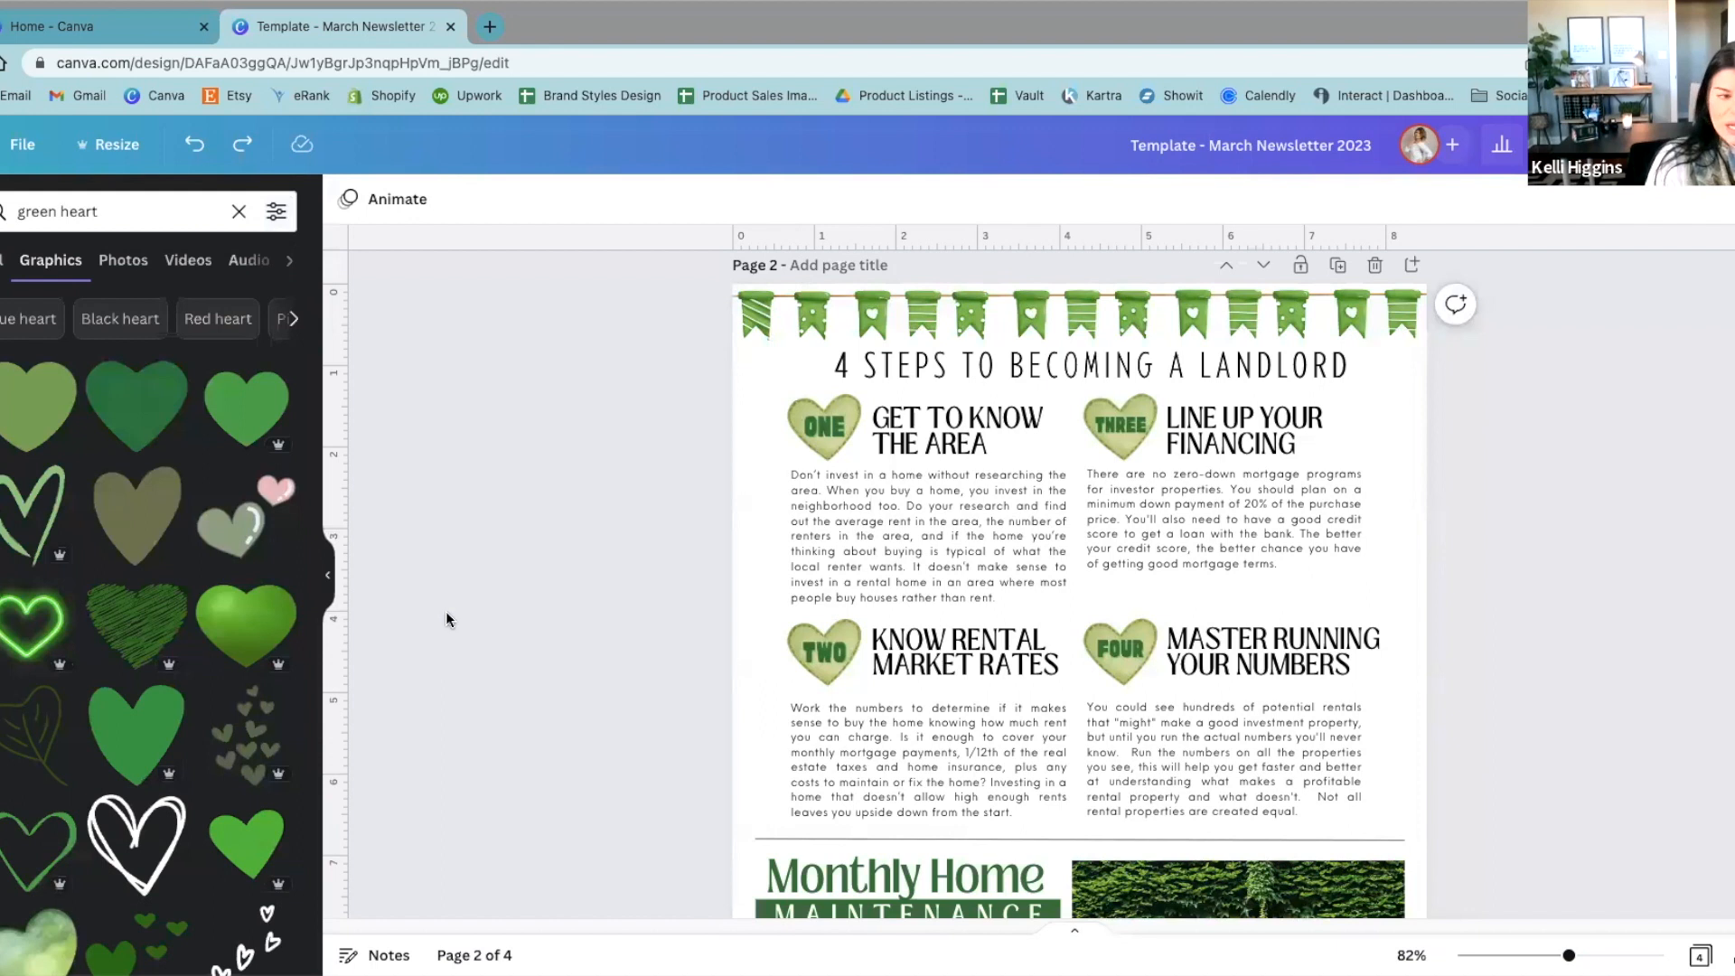
scroll(133, 902, down, 5)
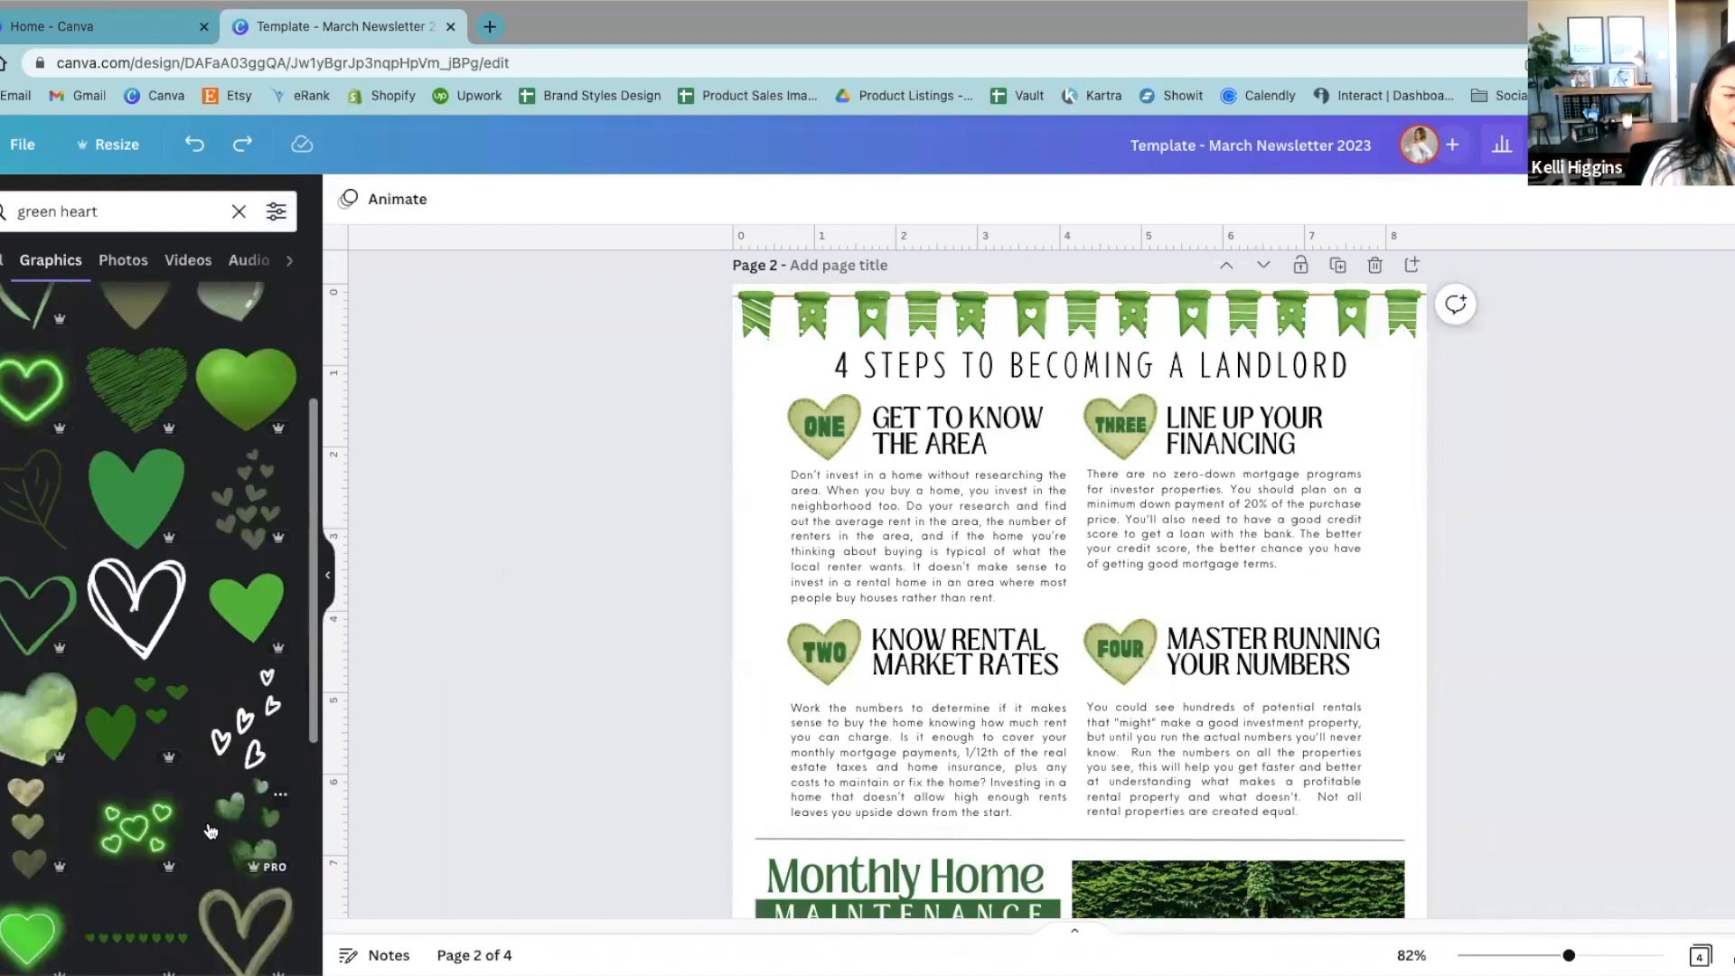
scroll(131, 899, up, 5)
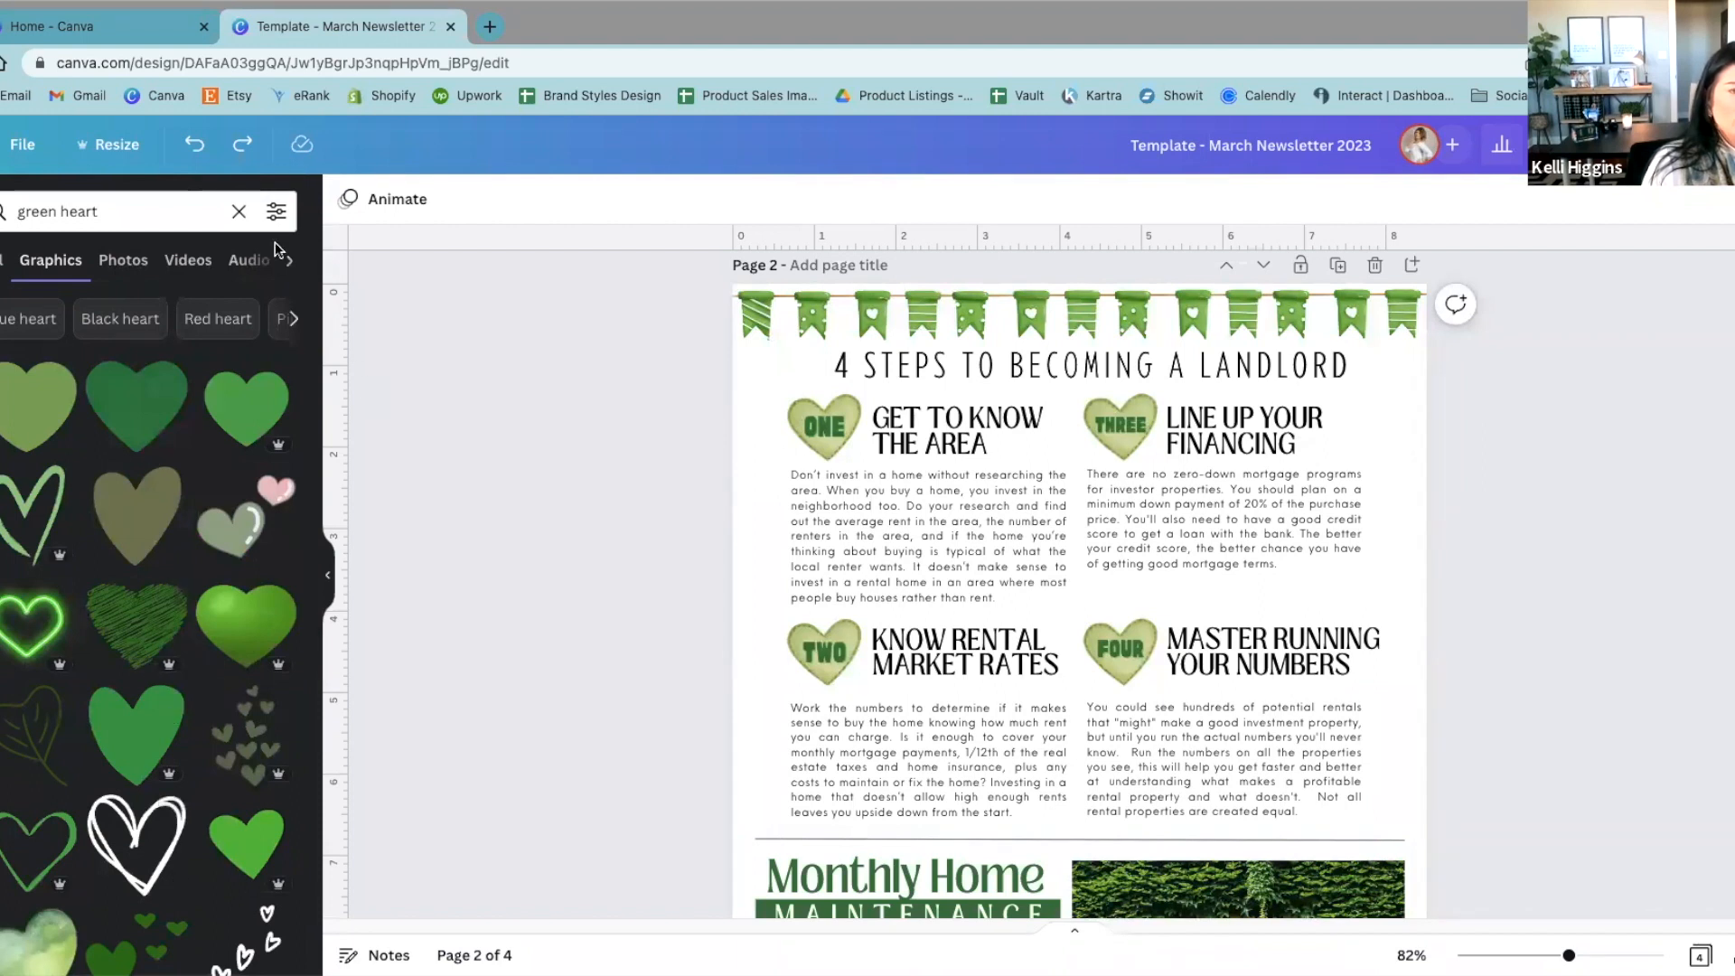
Step: Filter the green heart graphics to Static ones and browse the results
click(278, 212)
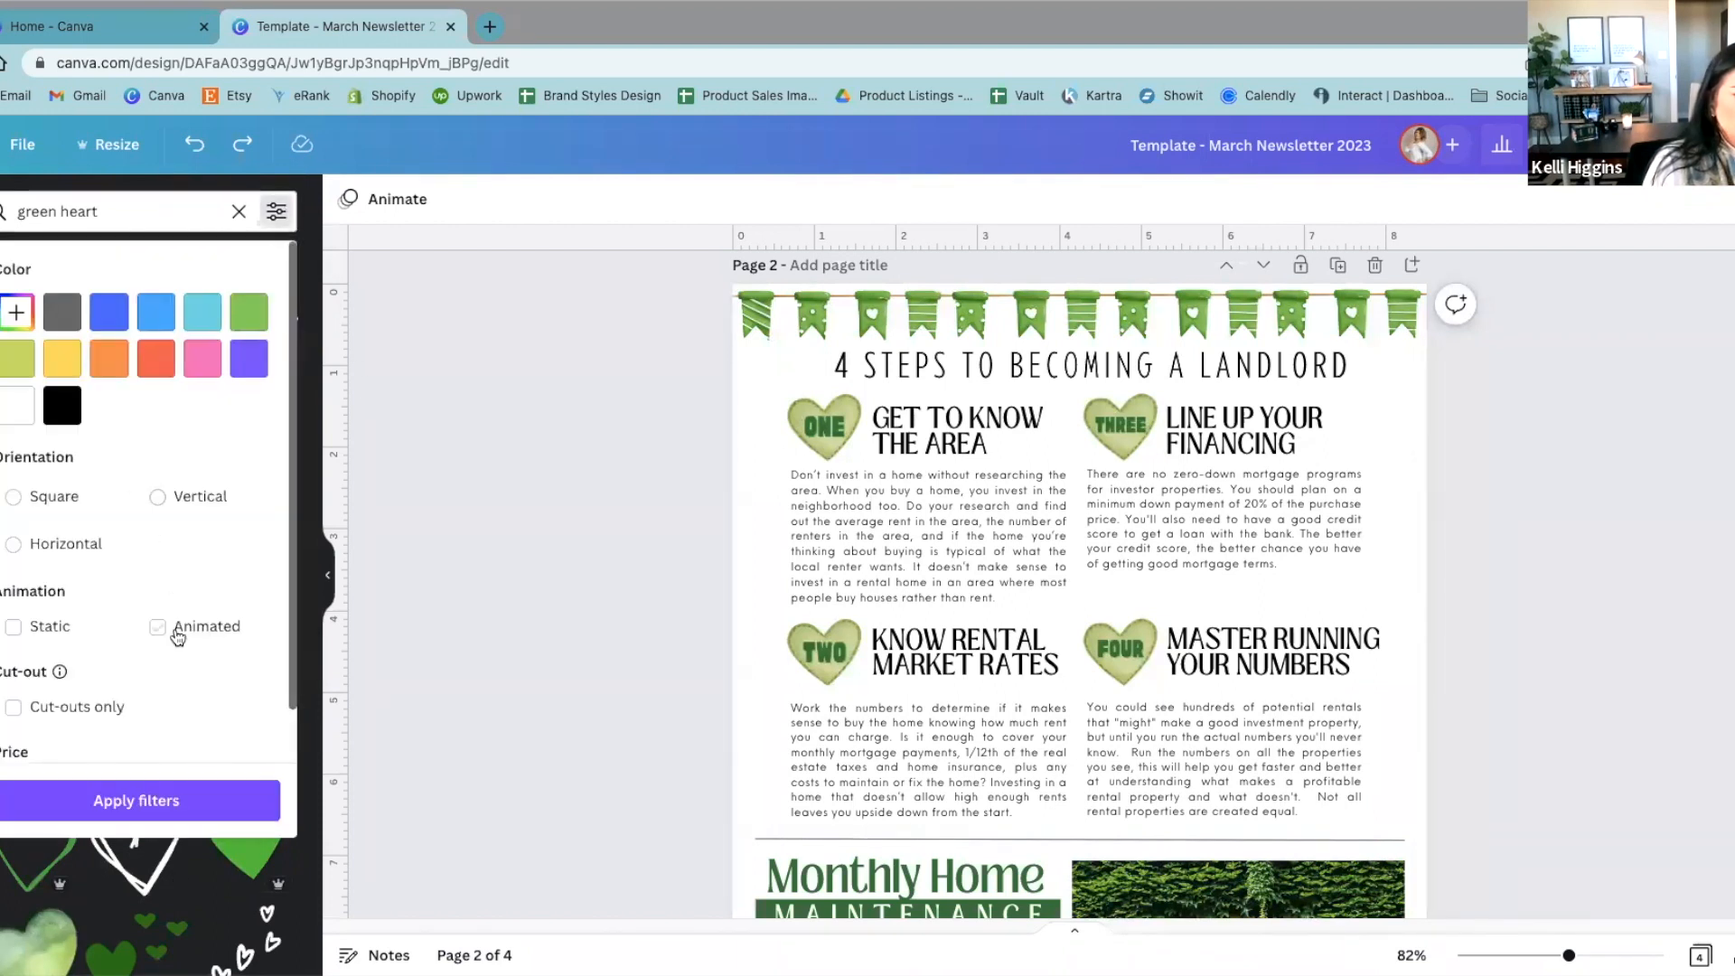
click(14, 630)
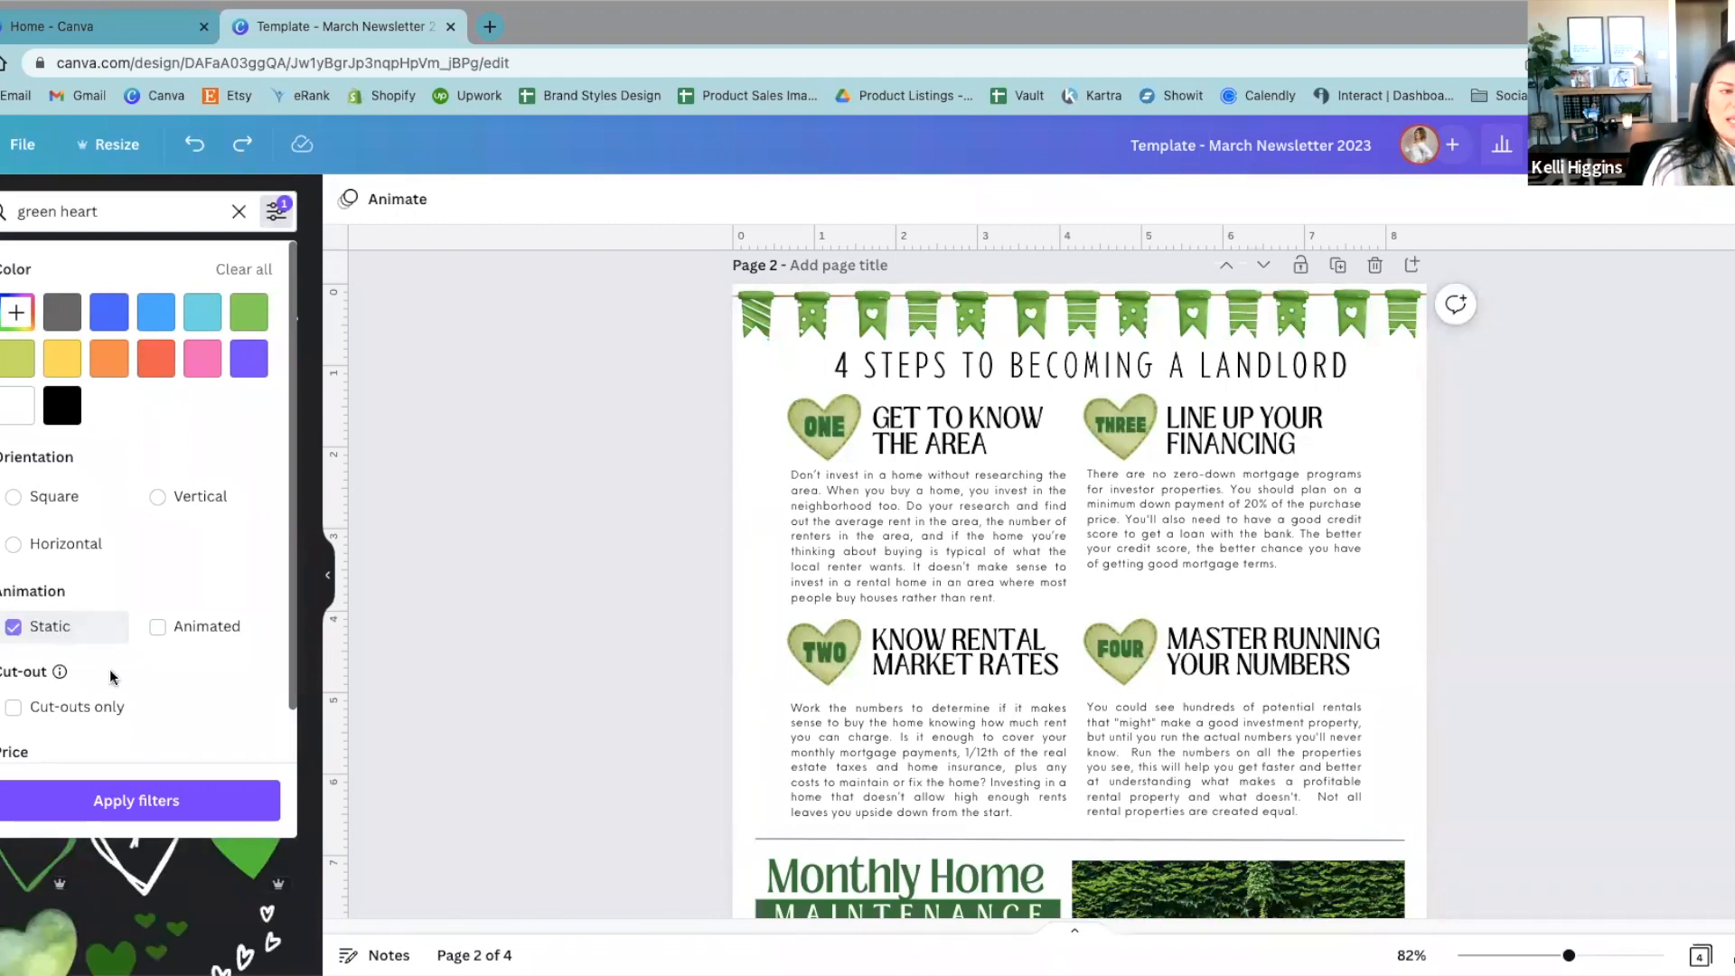
click(127, 800)
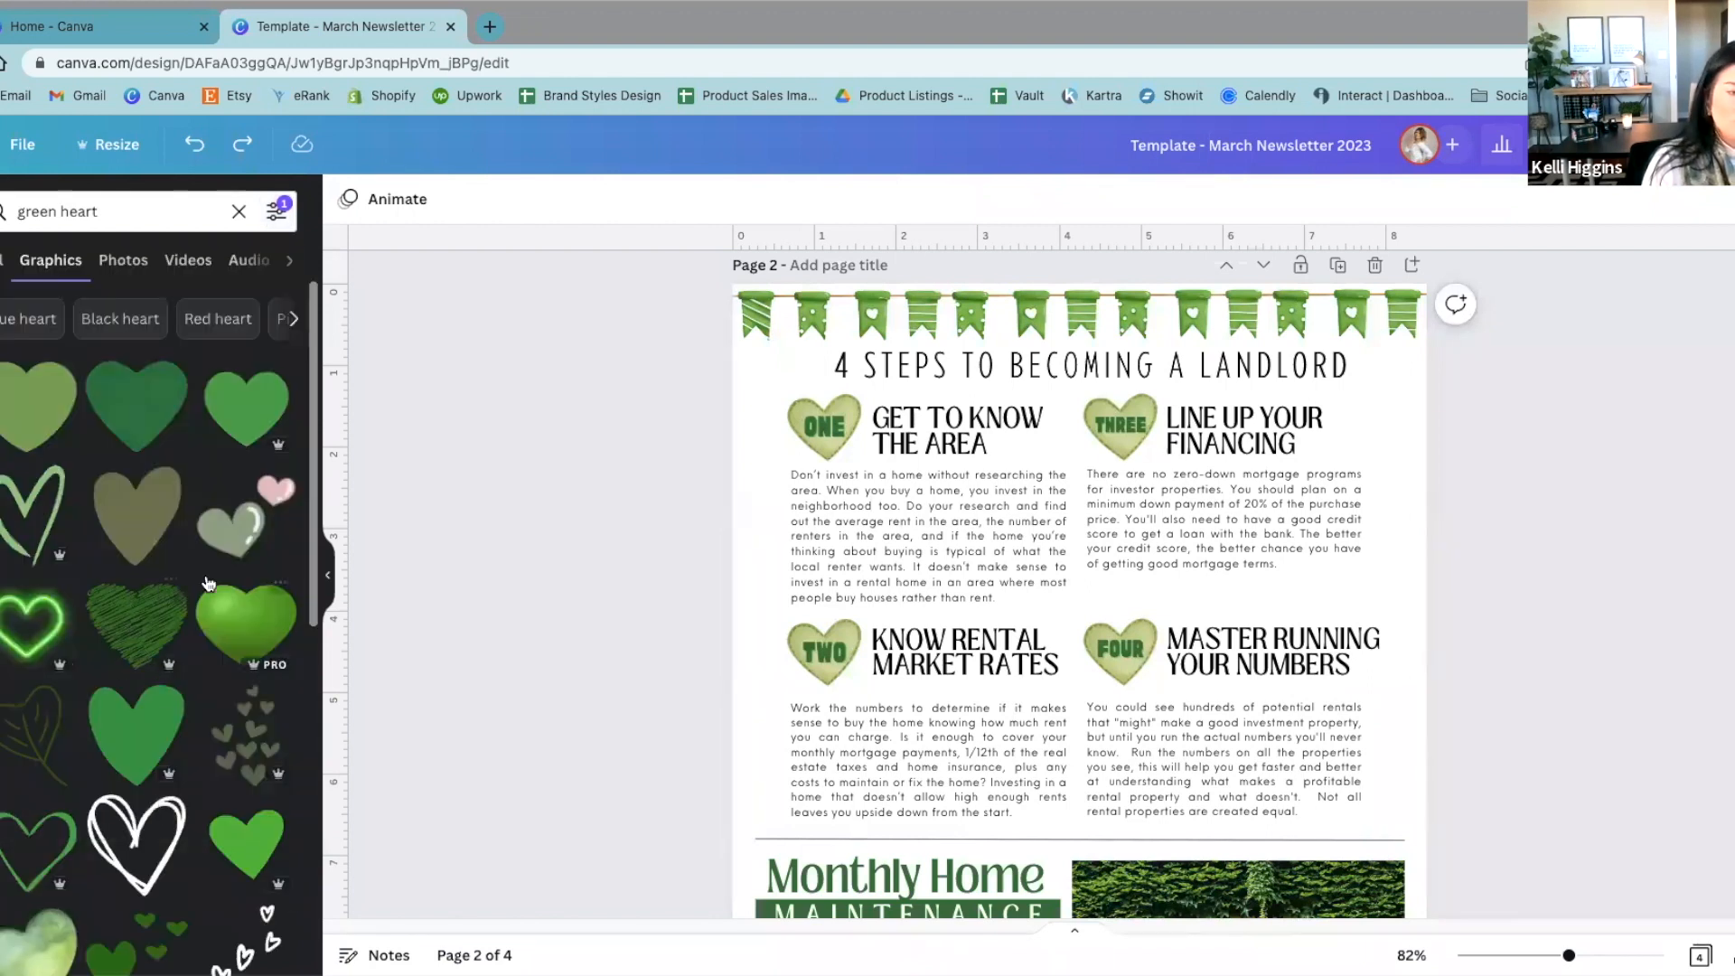
scroll(204, 870, down, 6)
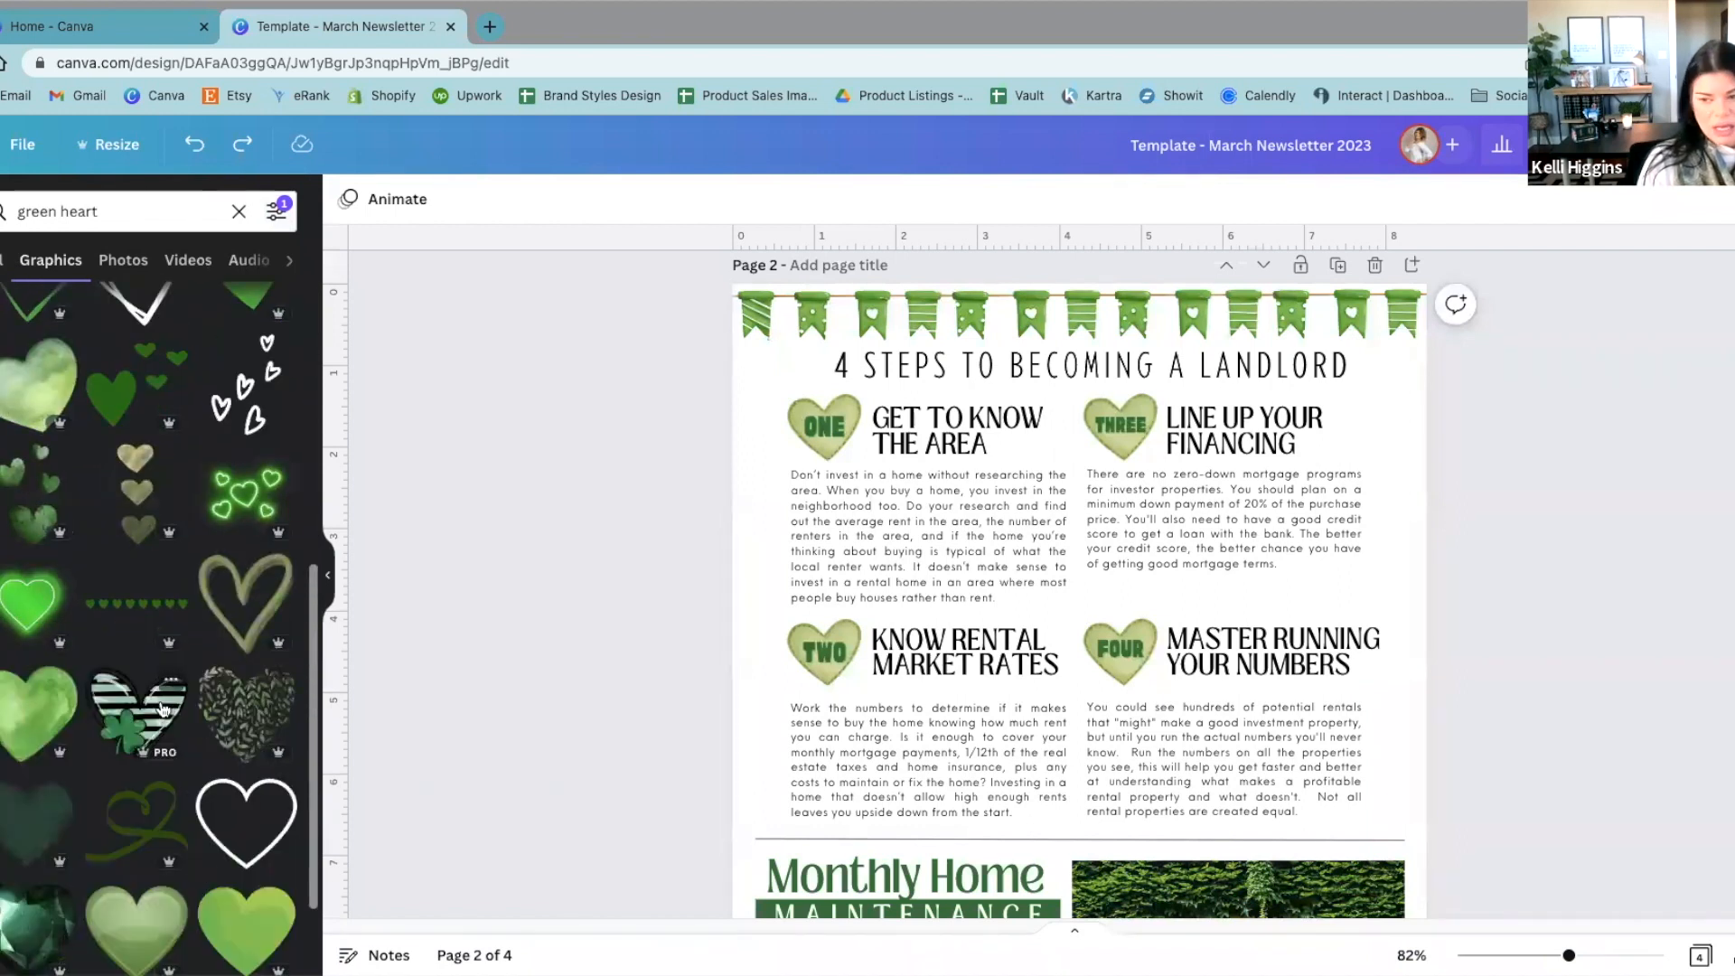
Step: Place the thin heart garland from the green heart results on page 2, then move it off the page
scroll(133, 666, down, 1)
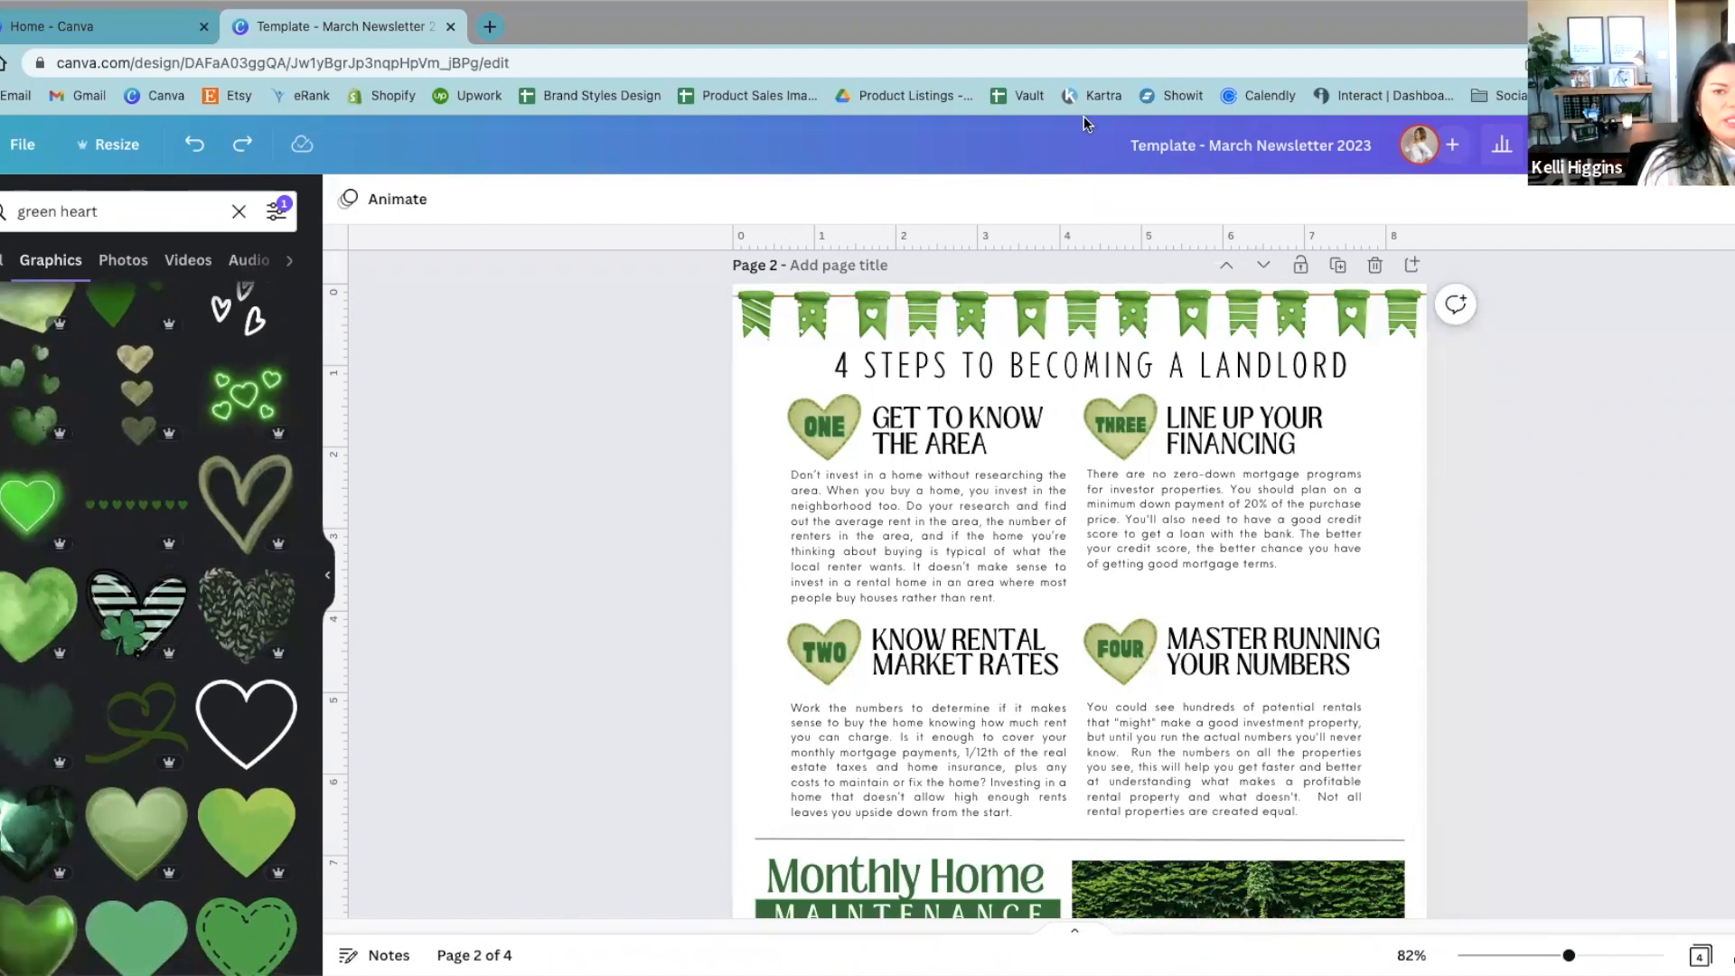
scroll(237, 739, down, 3)
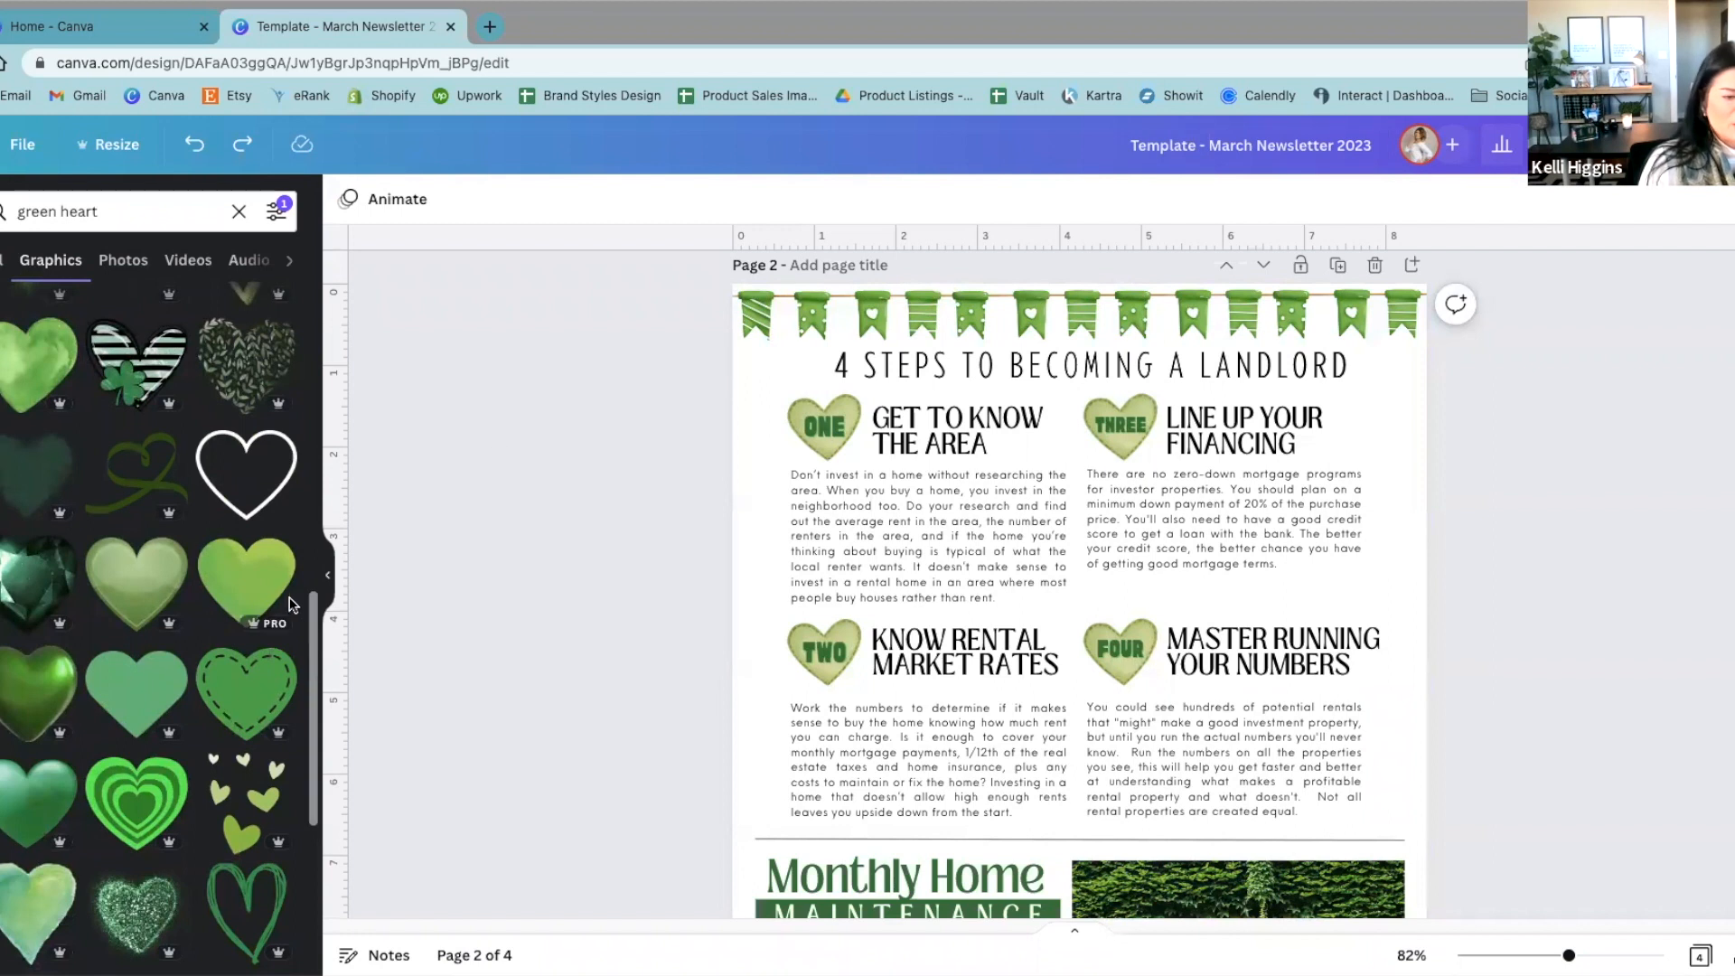
scroll(285, 613, down, 3)
scroll(286, 613, down, 6)
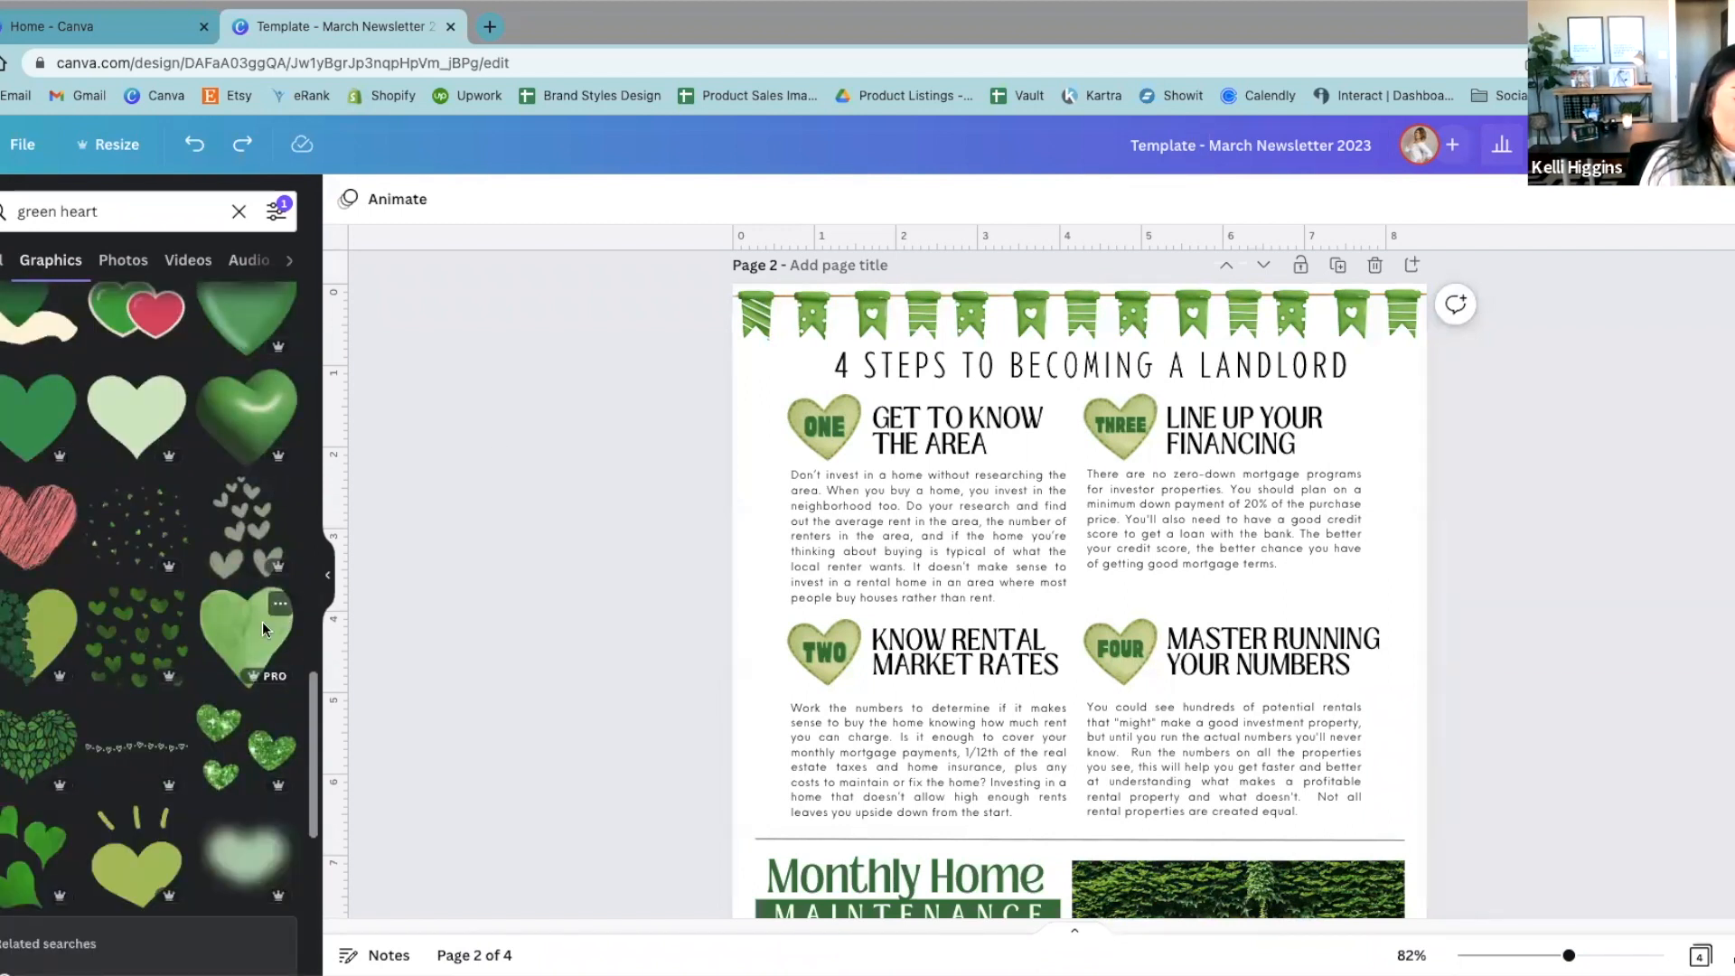
scroll(262, 620, down, 1)
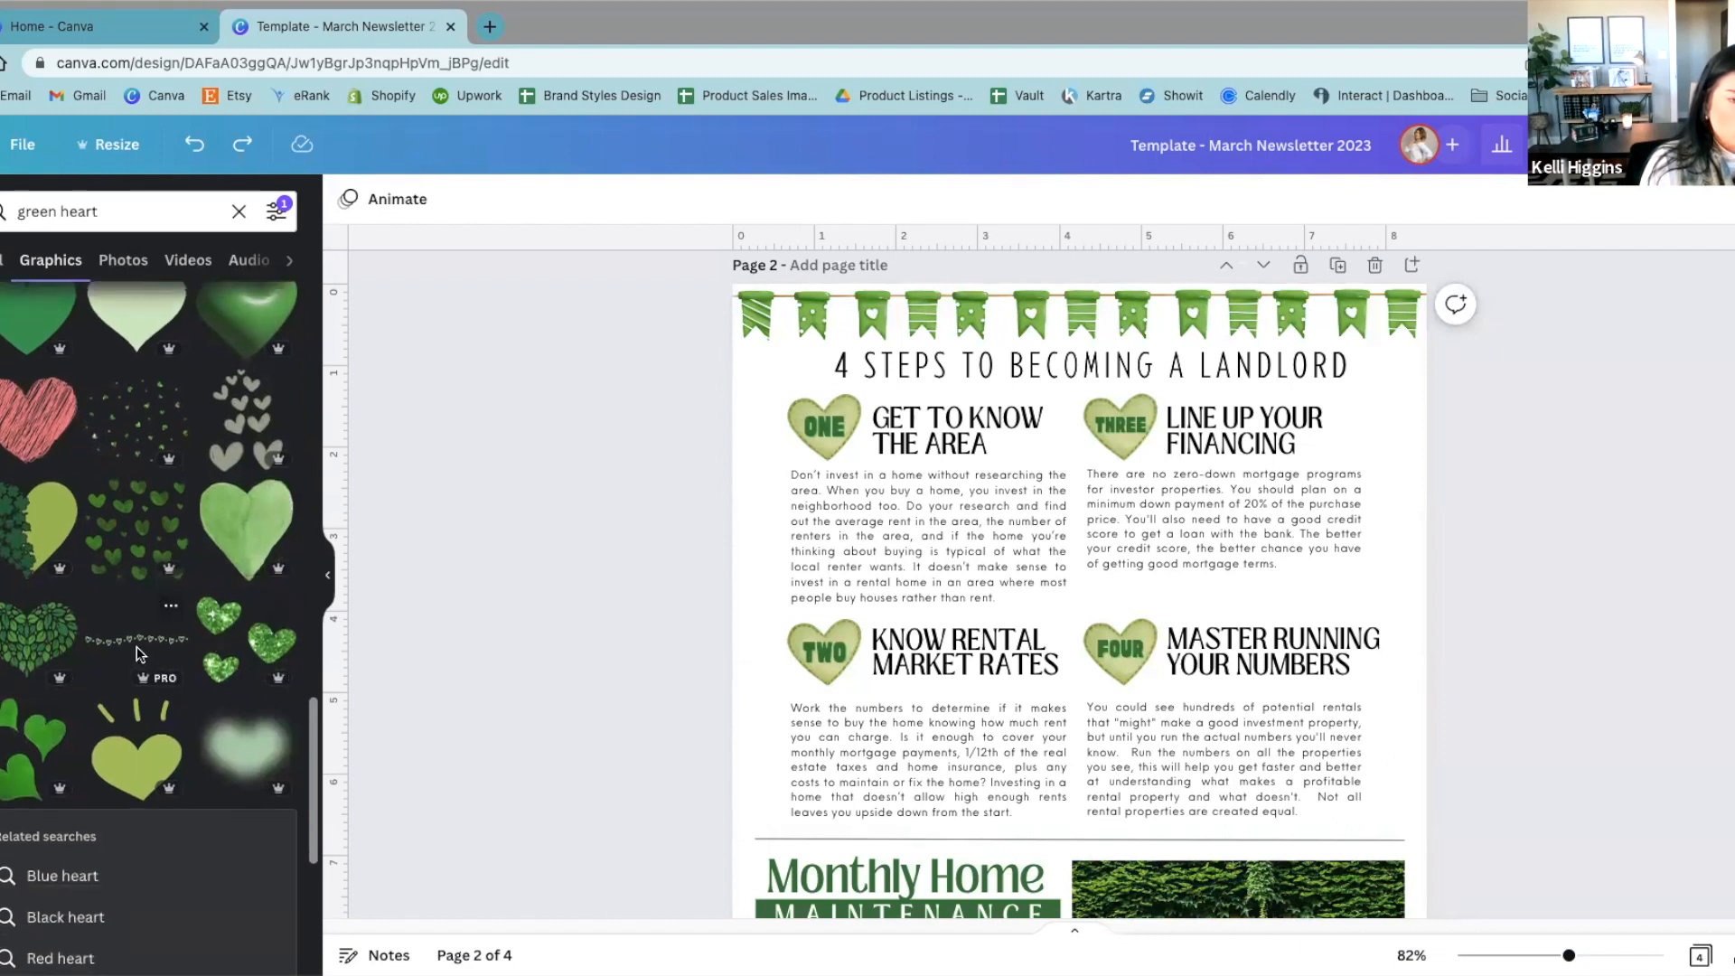
click(138, 644)
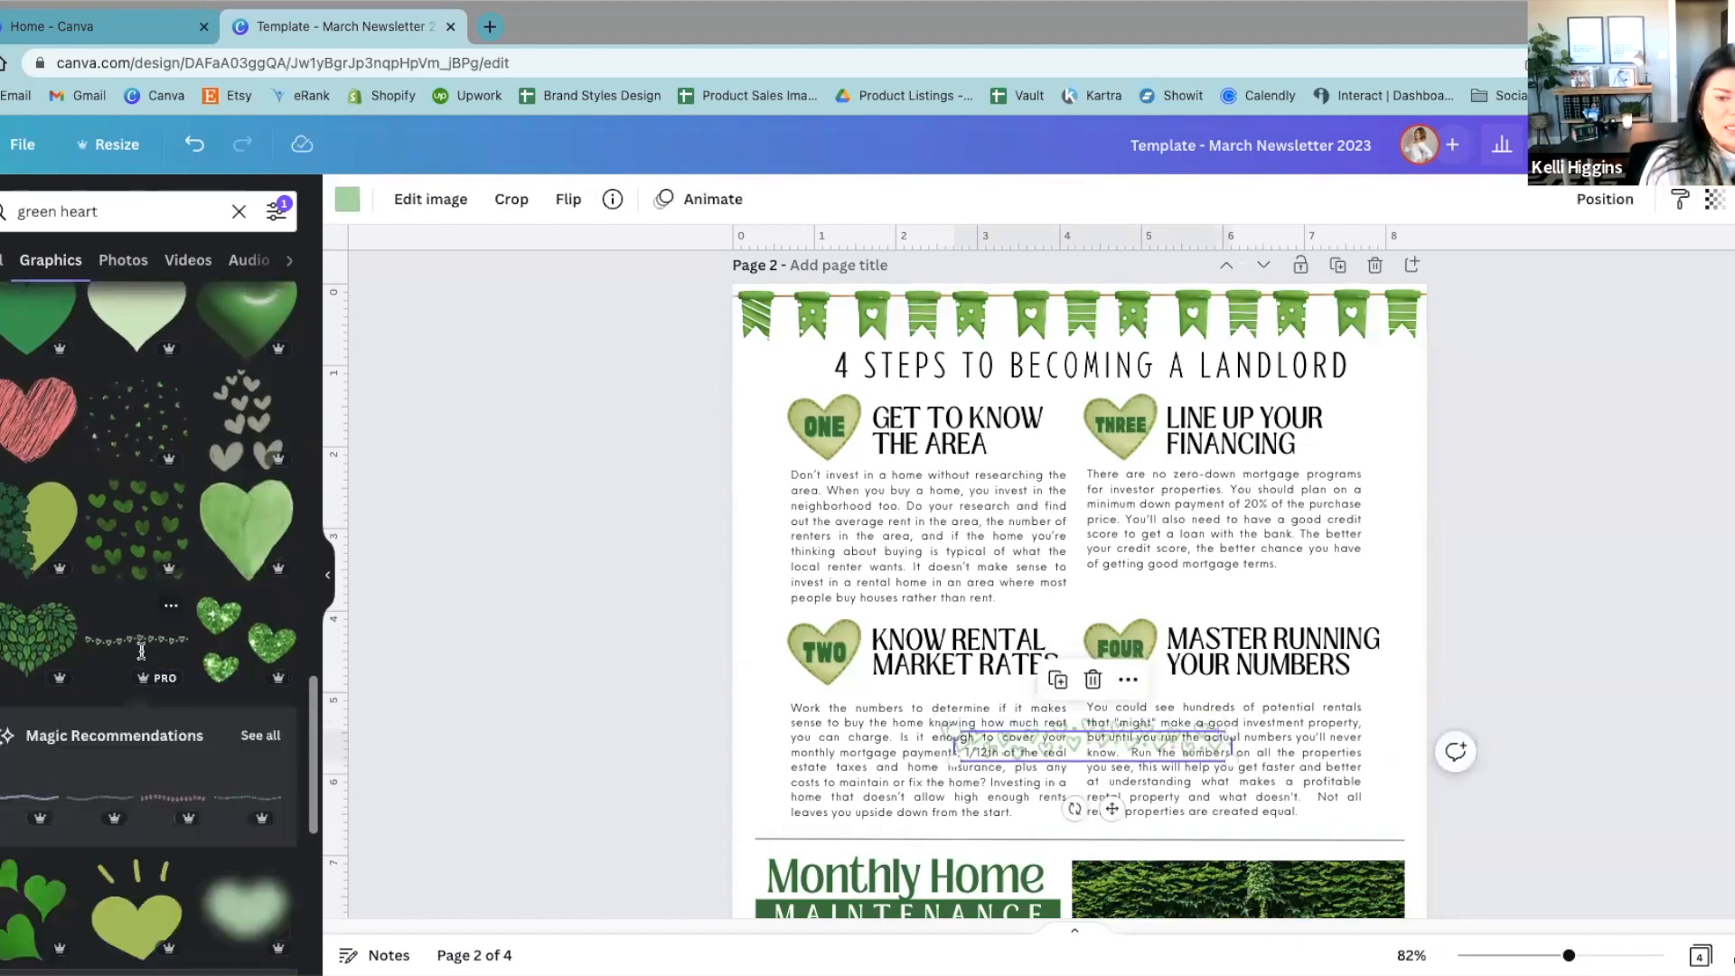
drag(1079, 738, 555, 681)
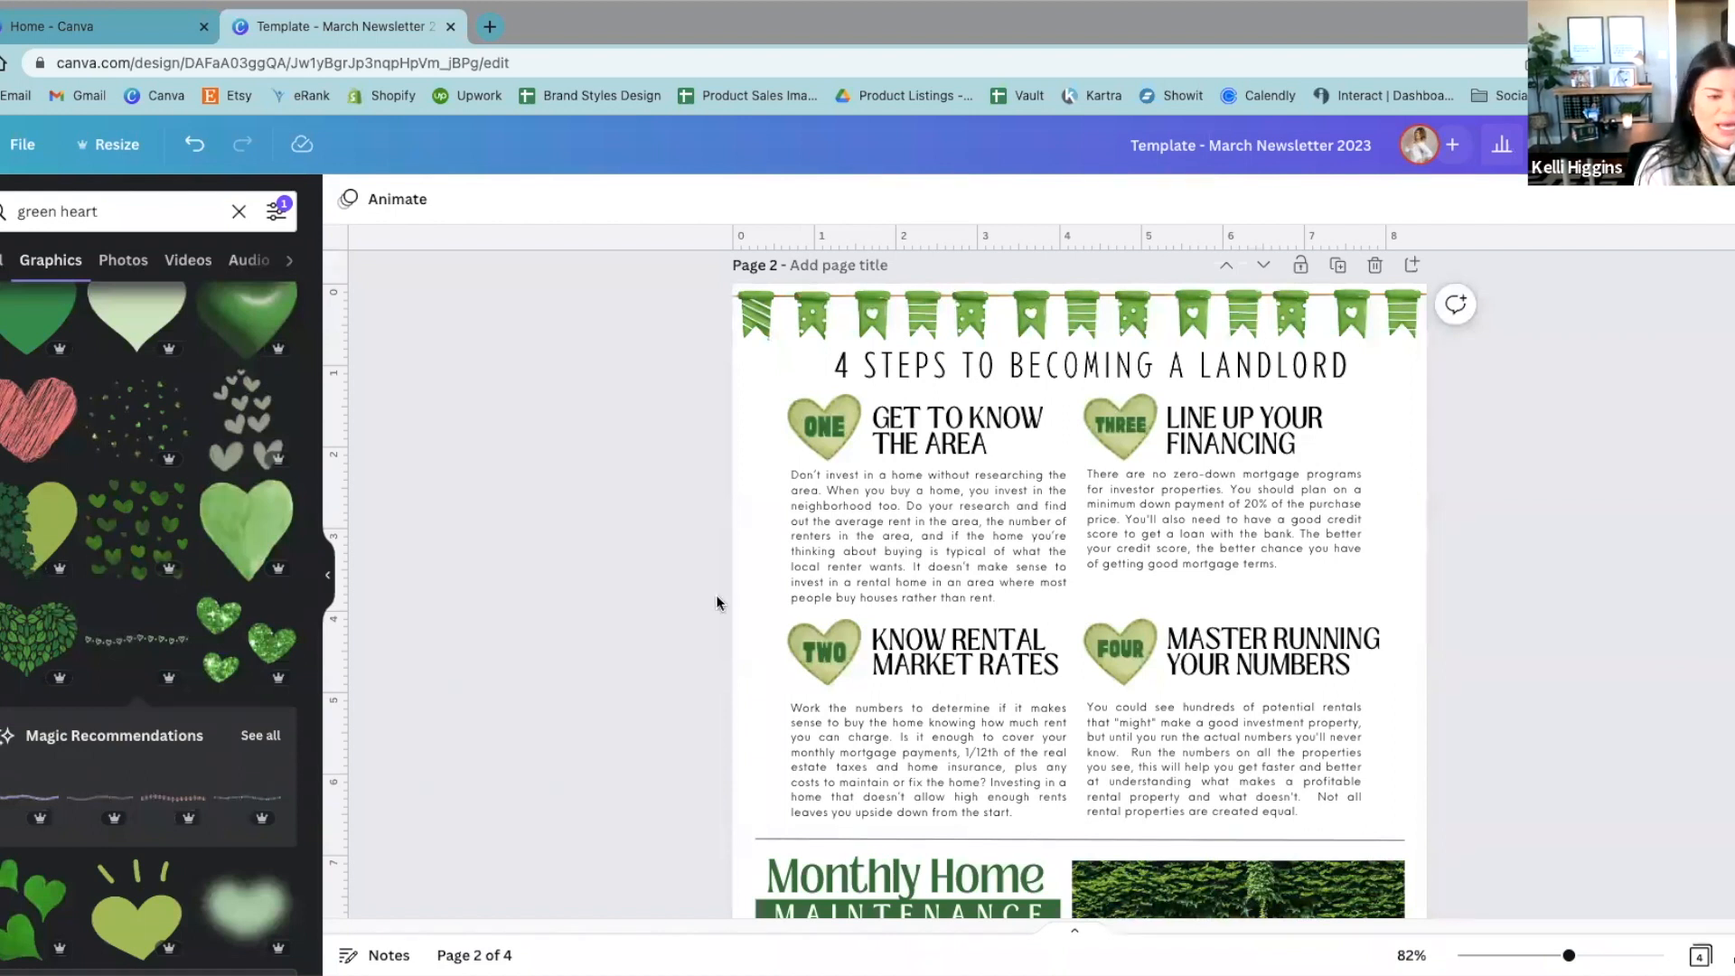
Step: Place the light green heart with rays on page 2, then move it off the page
scroll(159, 703, down, 3)
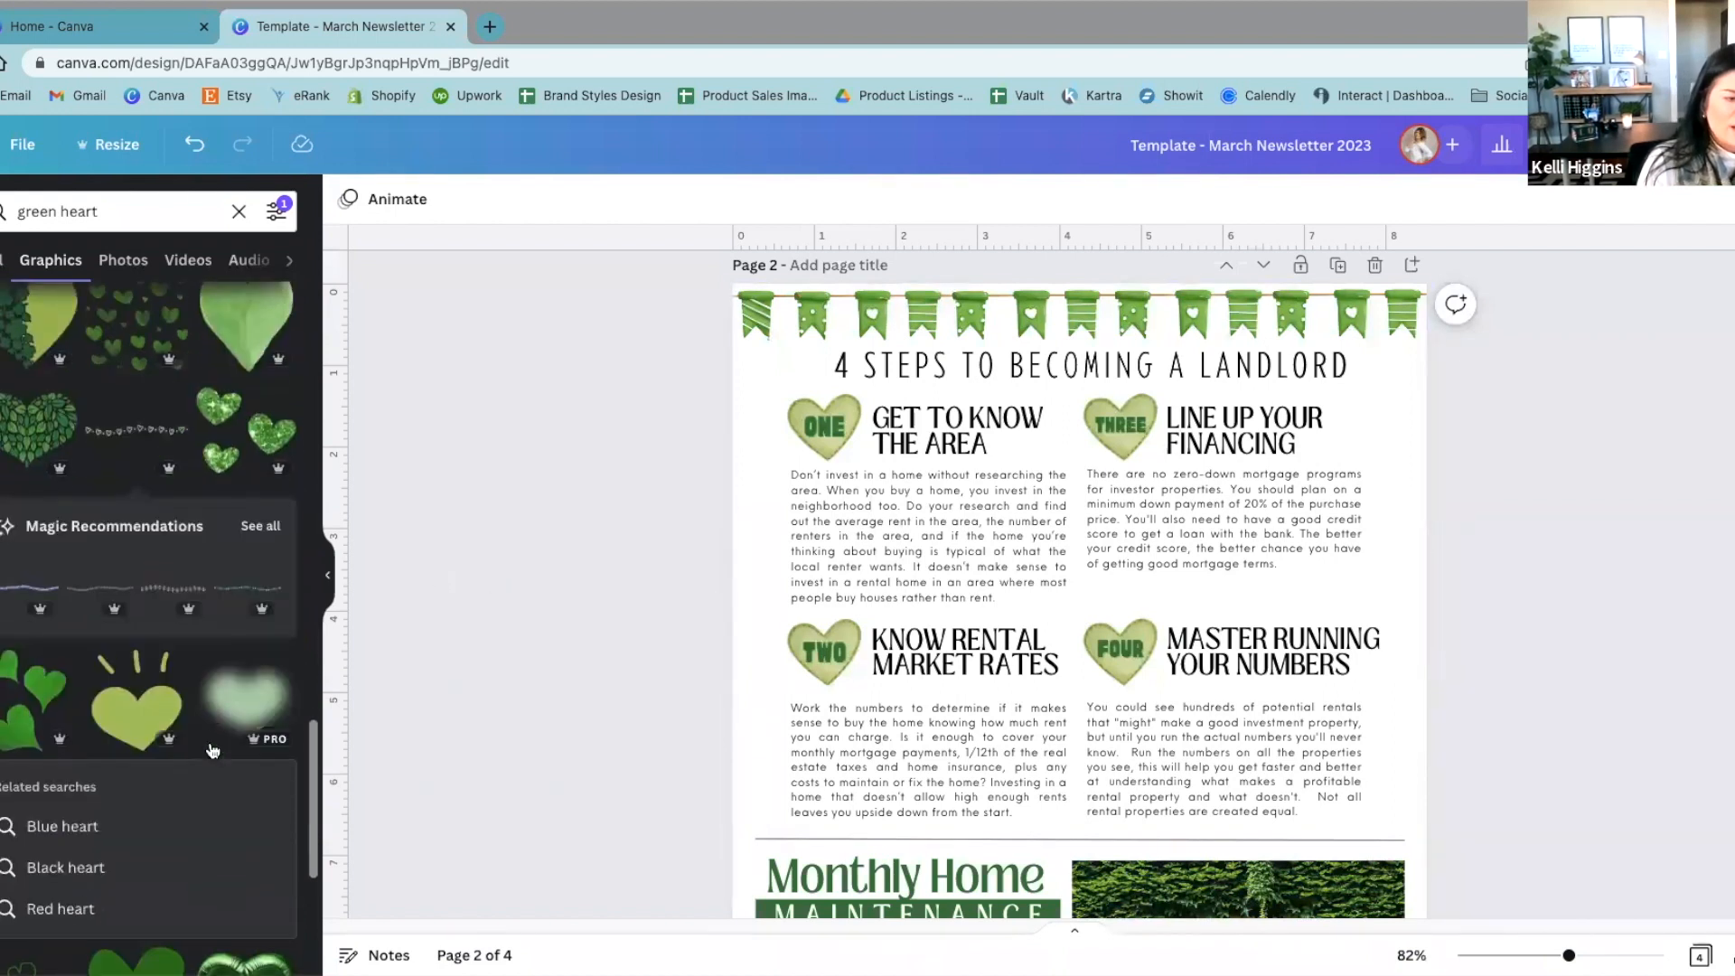
click(158, 701)
drag(1108, 844, 488, 736)
Step: Add the green glitter heart to page 2 and shrink it to a small accent below the "Line up your financing" text
scroll(117, 877, down, 10)
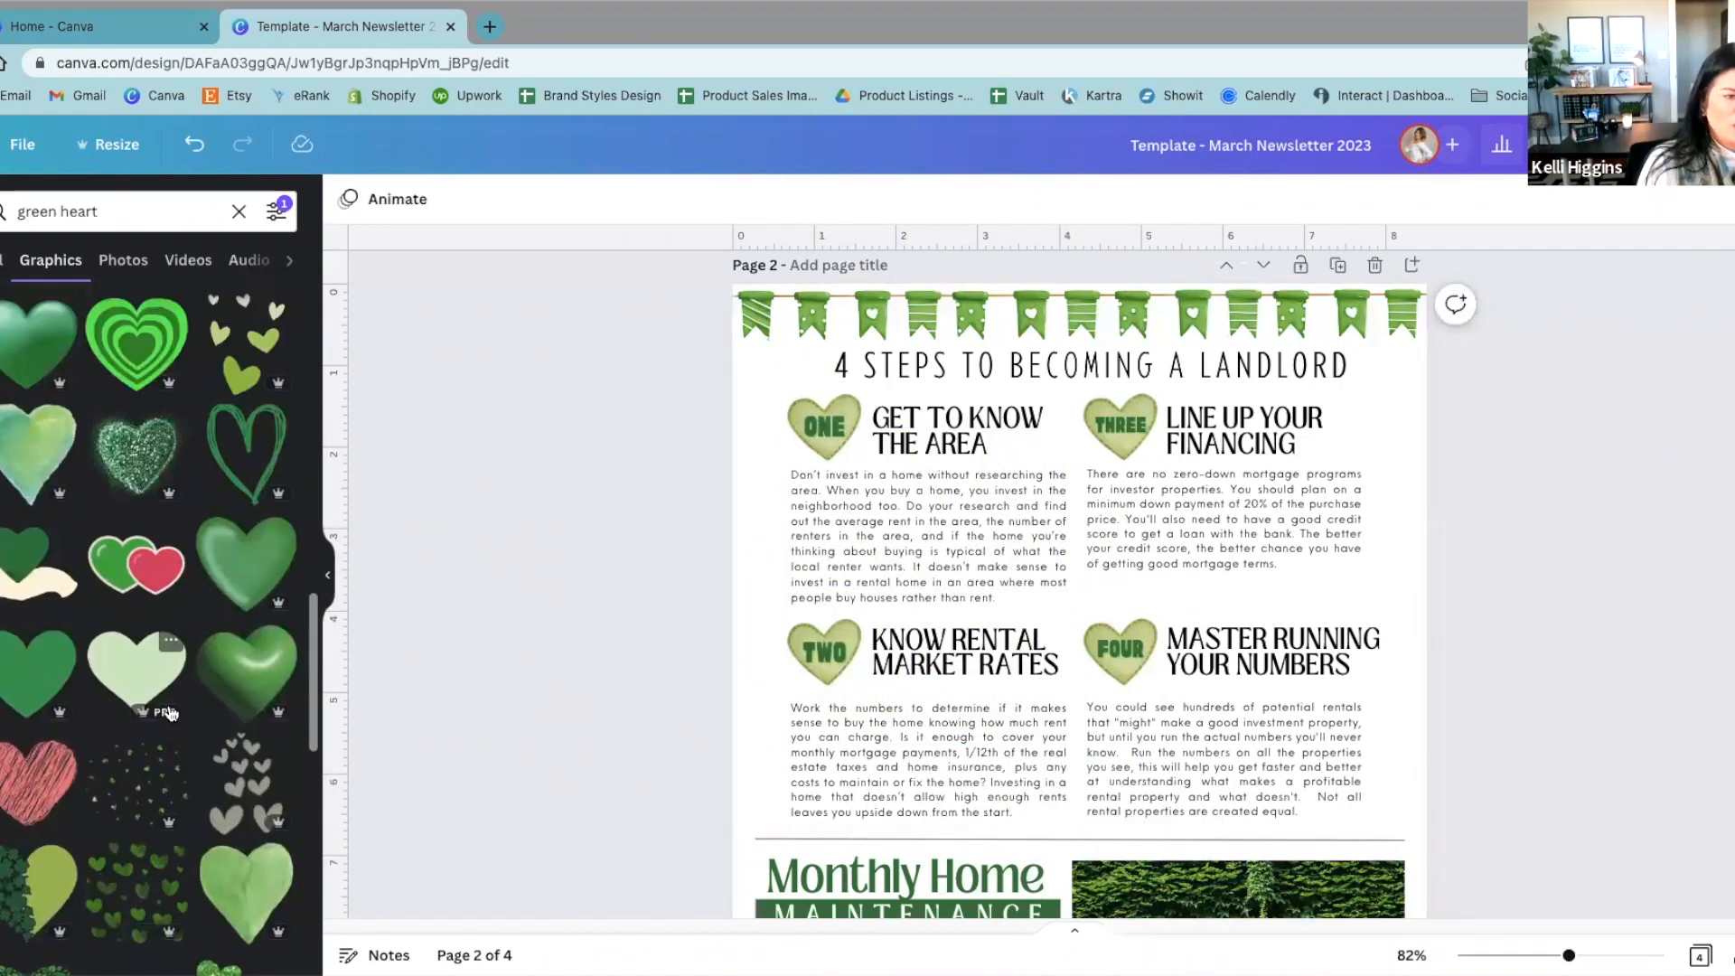
click(135, 453)
drag(1337, 397, 1504, 460)
drag(1408, 598, 1334, 639)
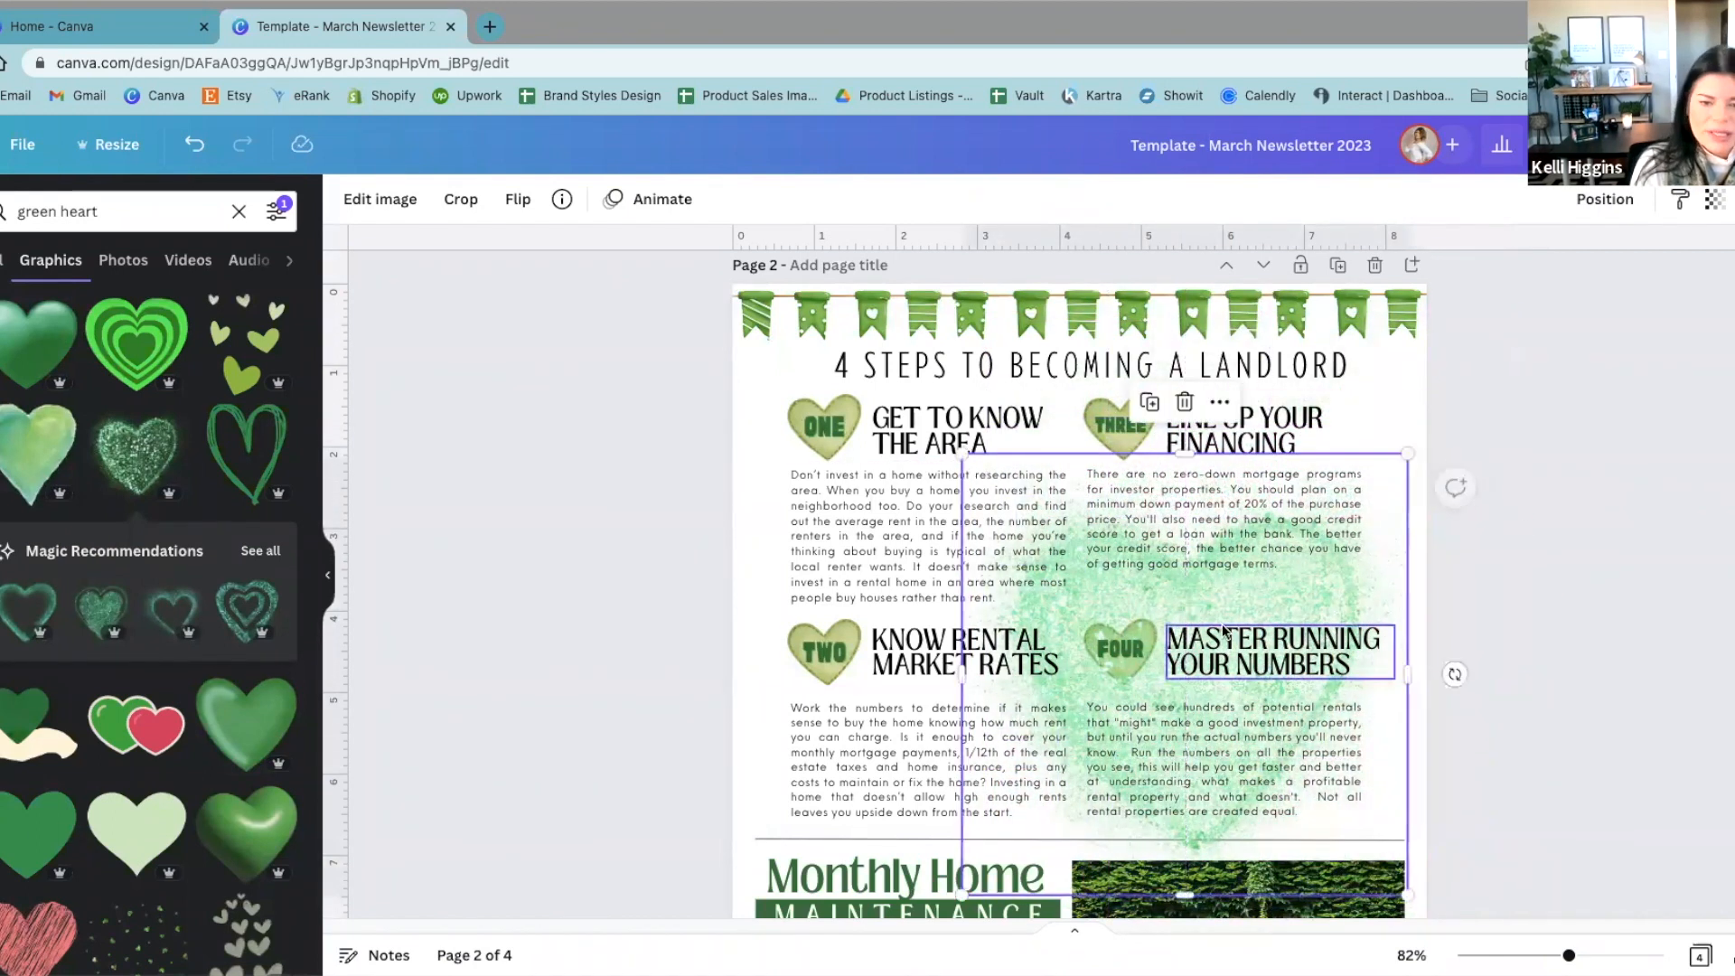
drag(963, 452, 1383, 588)
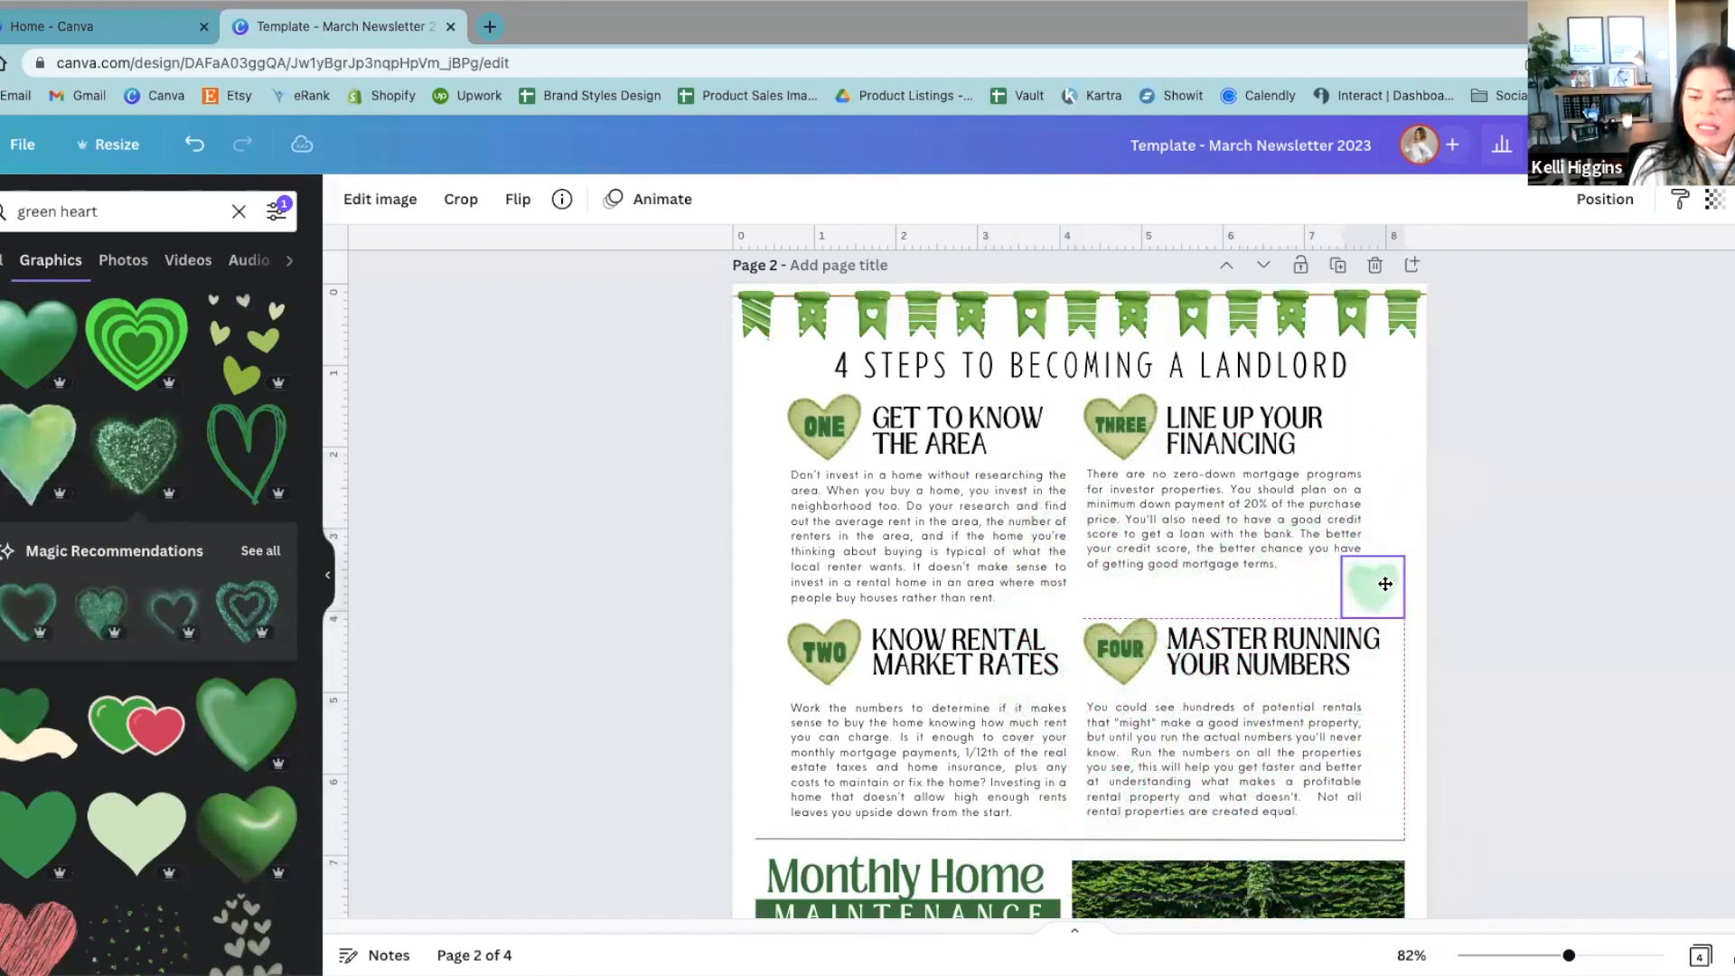
click(1523, 641)
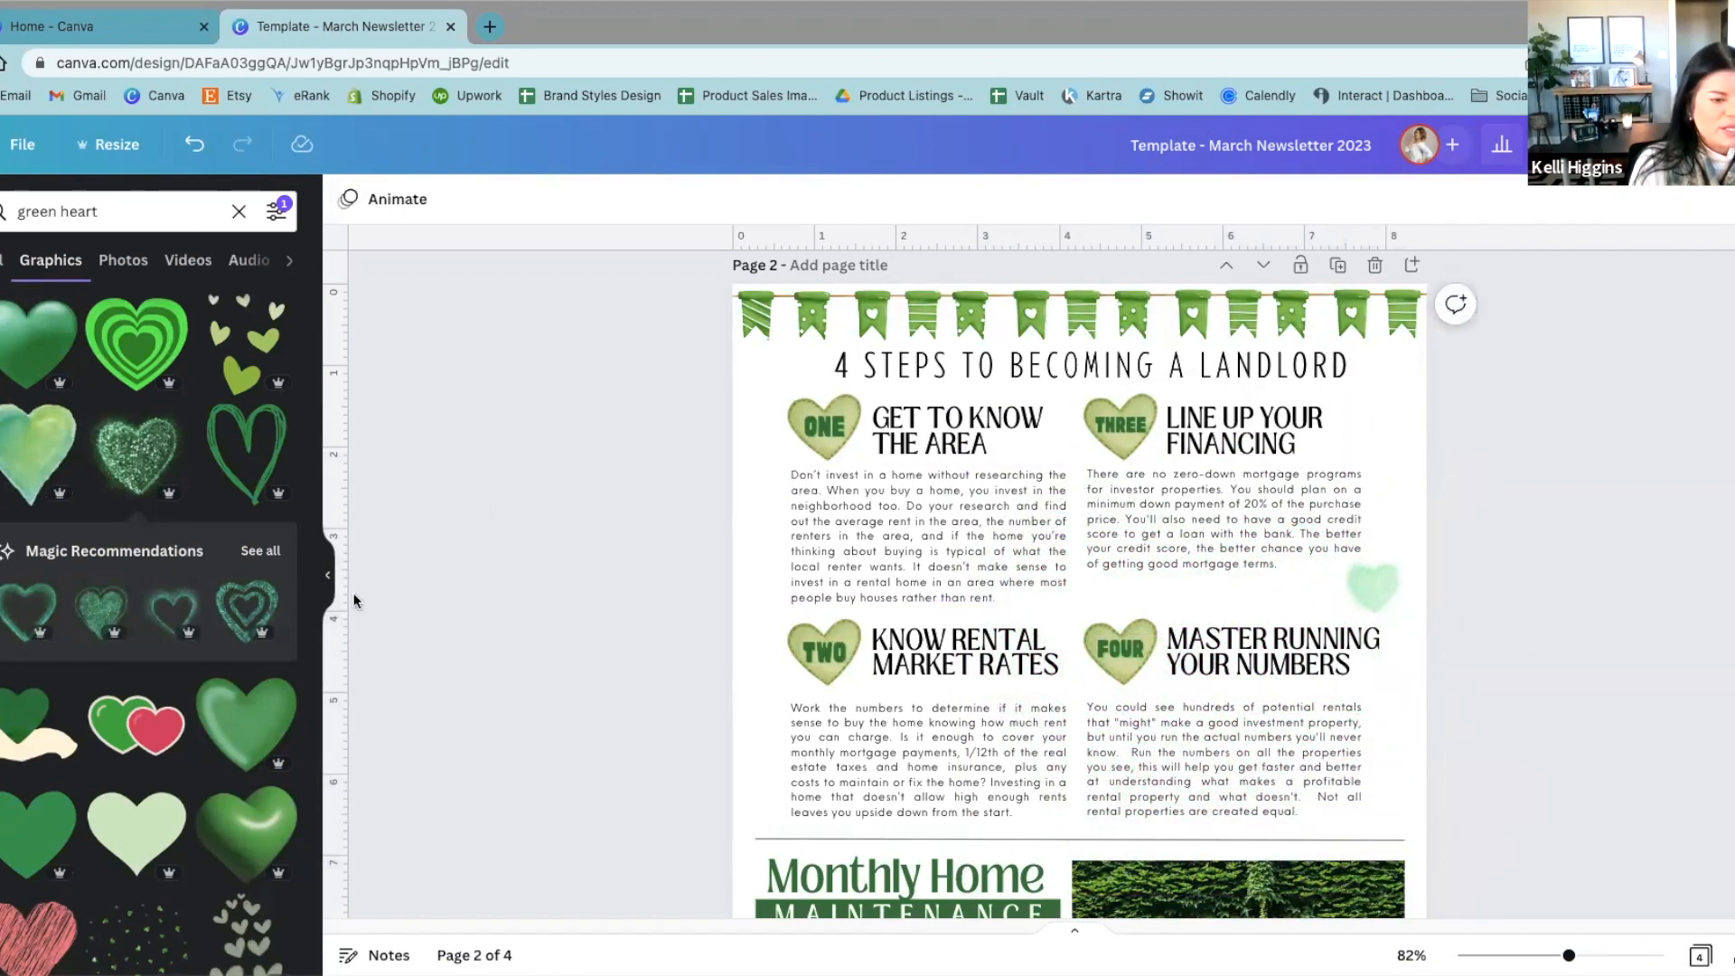
Step: Add the flat pale green heart and move it onto a new blank page inserted after page 2
click(118, 823)
drag(1066, 632, 1262, 551)
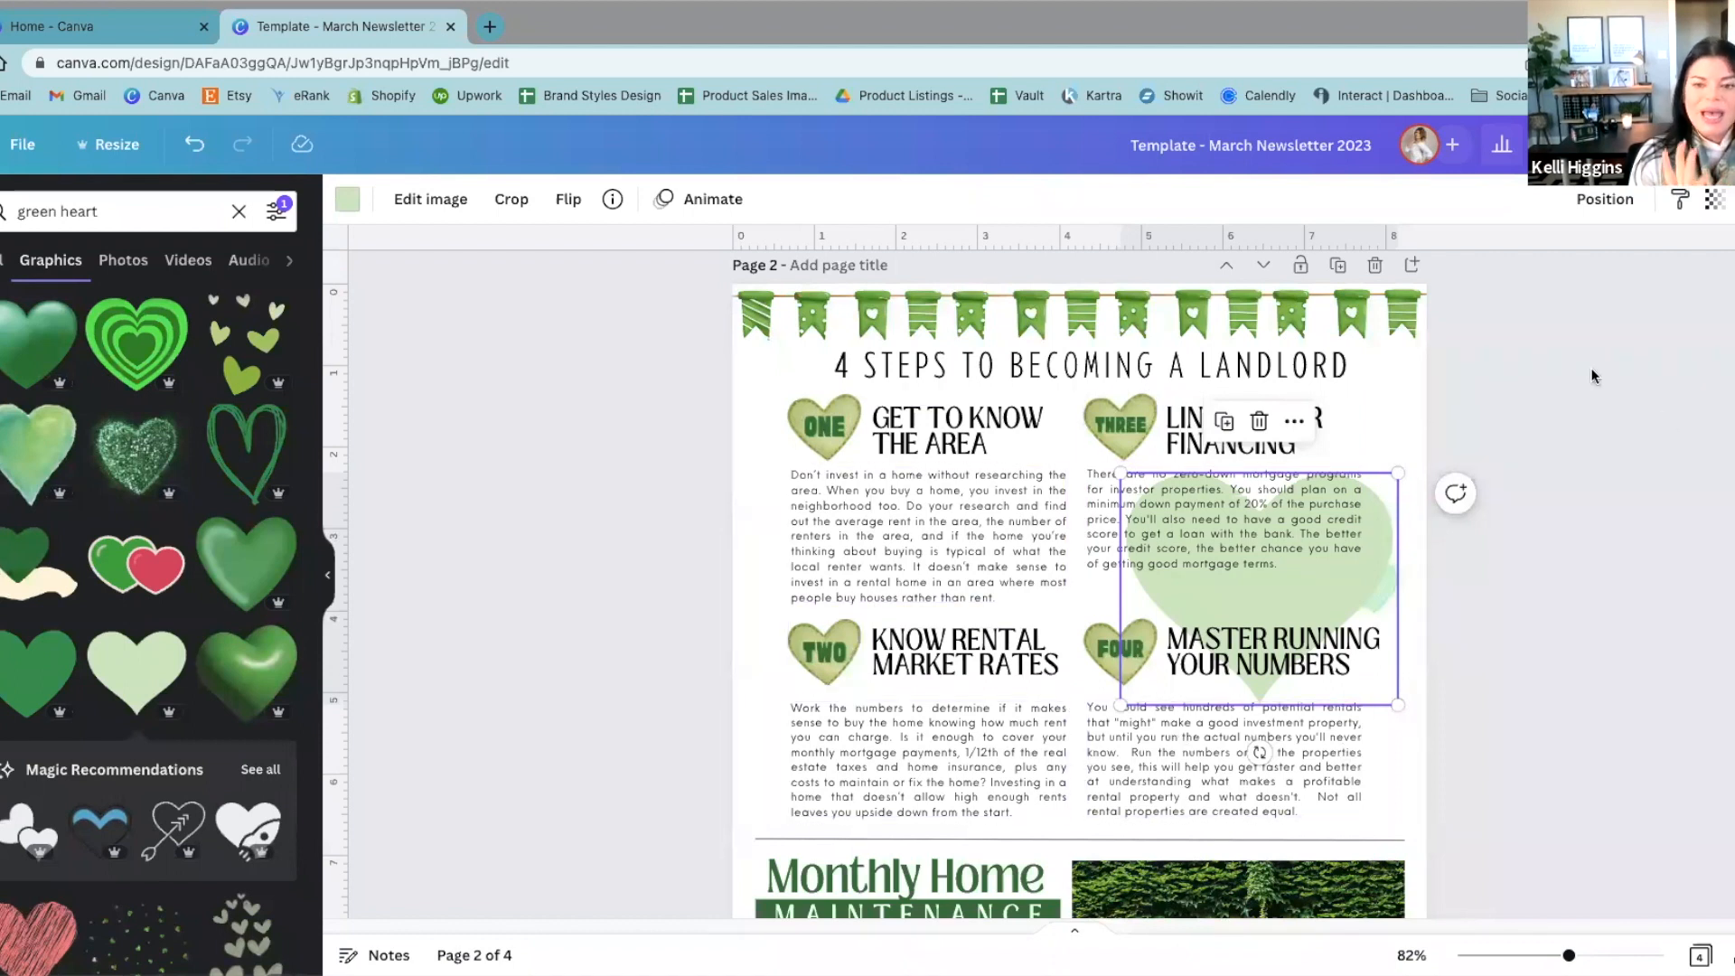
click(1412, 267)
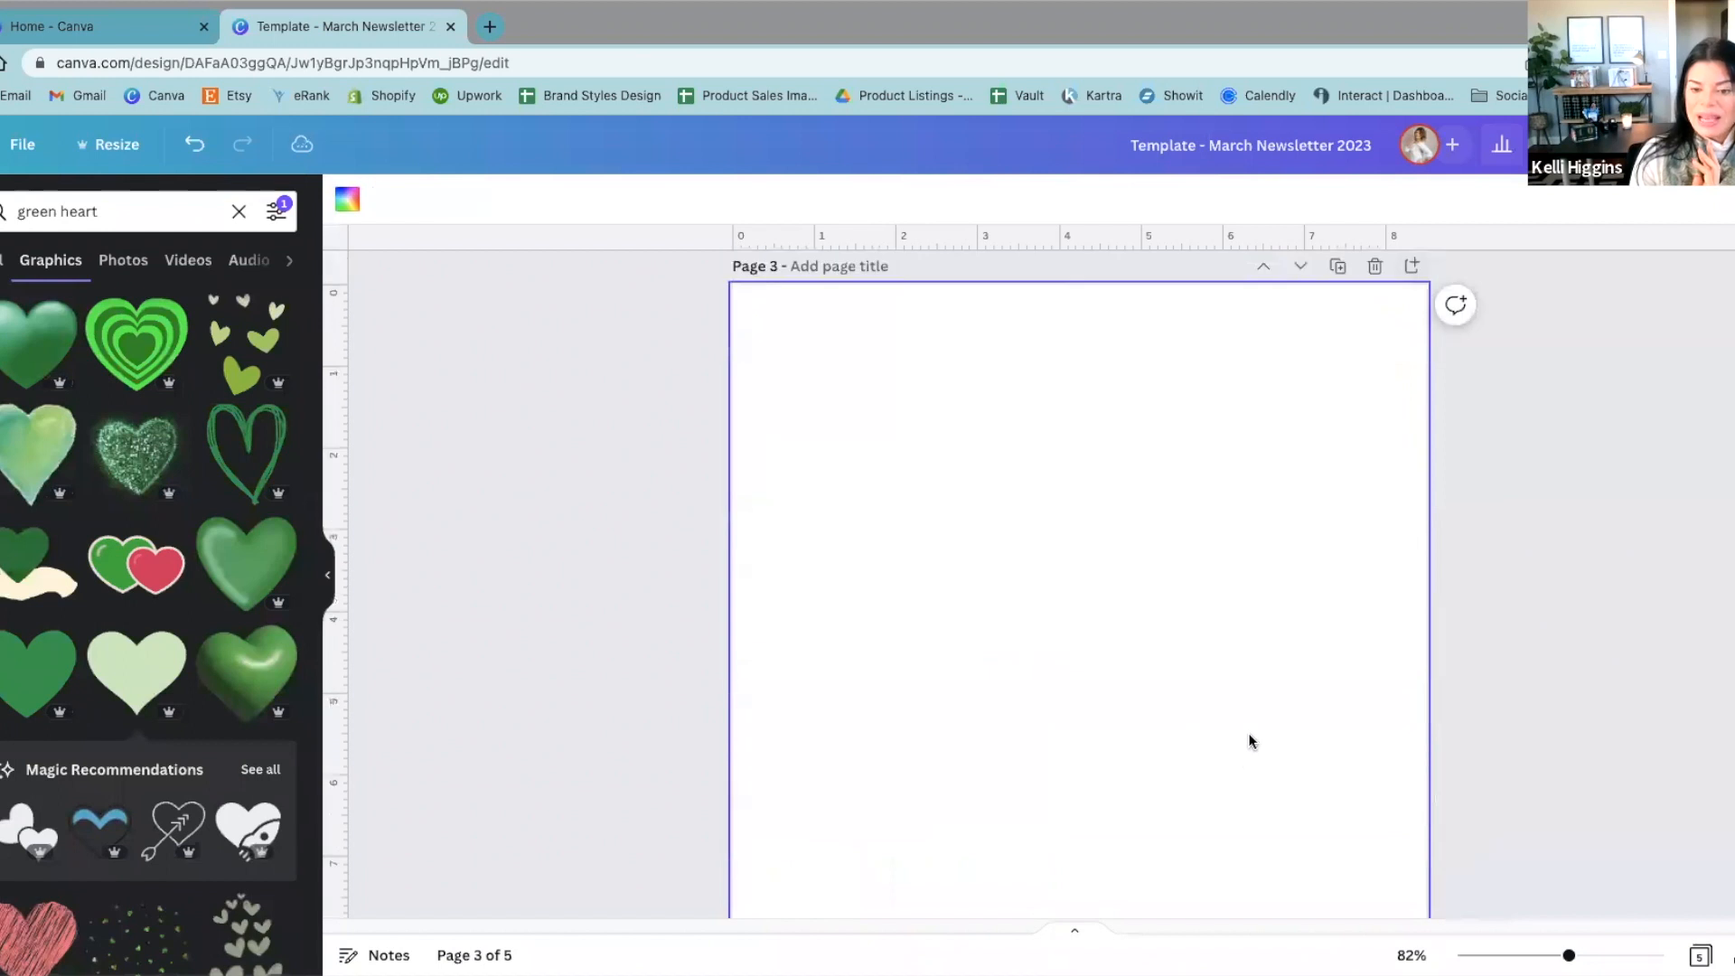
scroll(1251, 743, up, 7)
drag(1374, 442, 1193, 604)
scroll(1556, 488, down, 7)
scroll(1265, 674, up, 8)
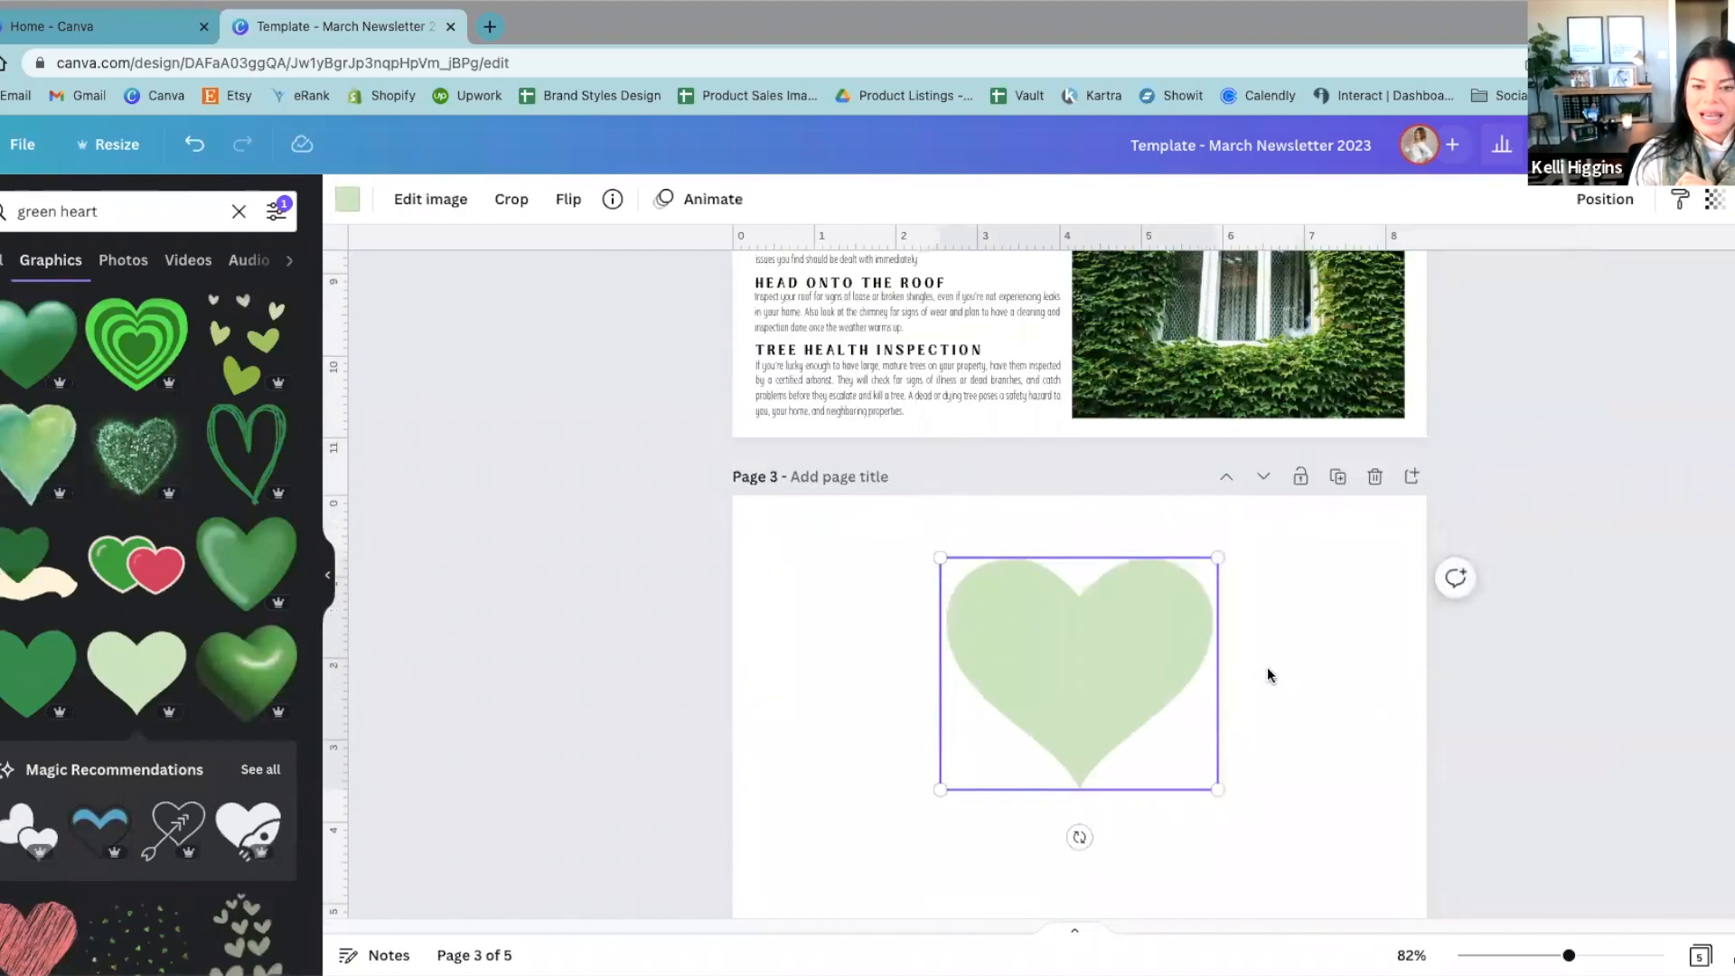
Step: Move the glitter heart onto page 3 and enlarge it, and delete the pale green heart
drag(1396, 500, 1277, 728)
scroll(1433, 589, down, 8)
drag(1189, 666, 1154, 632)
drag(1235, 751, 1246, 771)
drag(1150, 701, 1140, 694)
drag(1016, 666, 885, 676)
click(1188, 630)
key(Delete)
Step: Add the glossy green heart to page 3 and shrink it so it partly overlaps the glitter heart
click(246, 567)
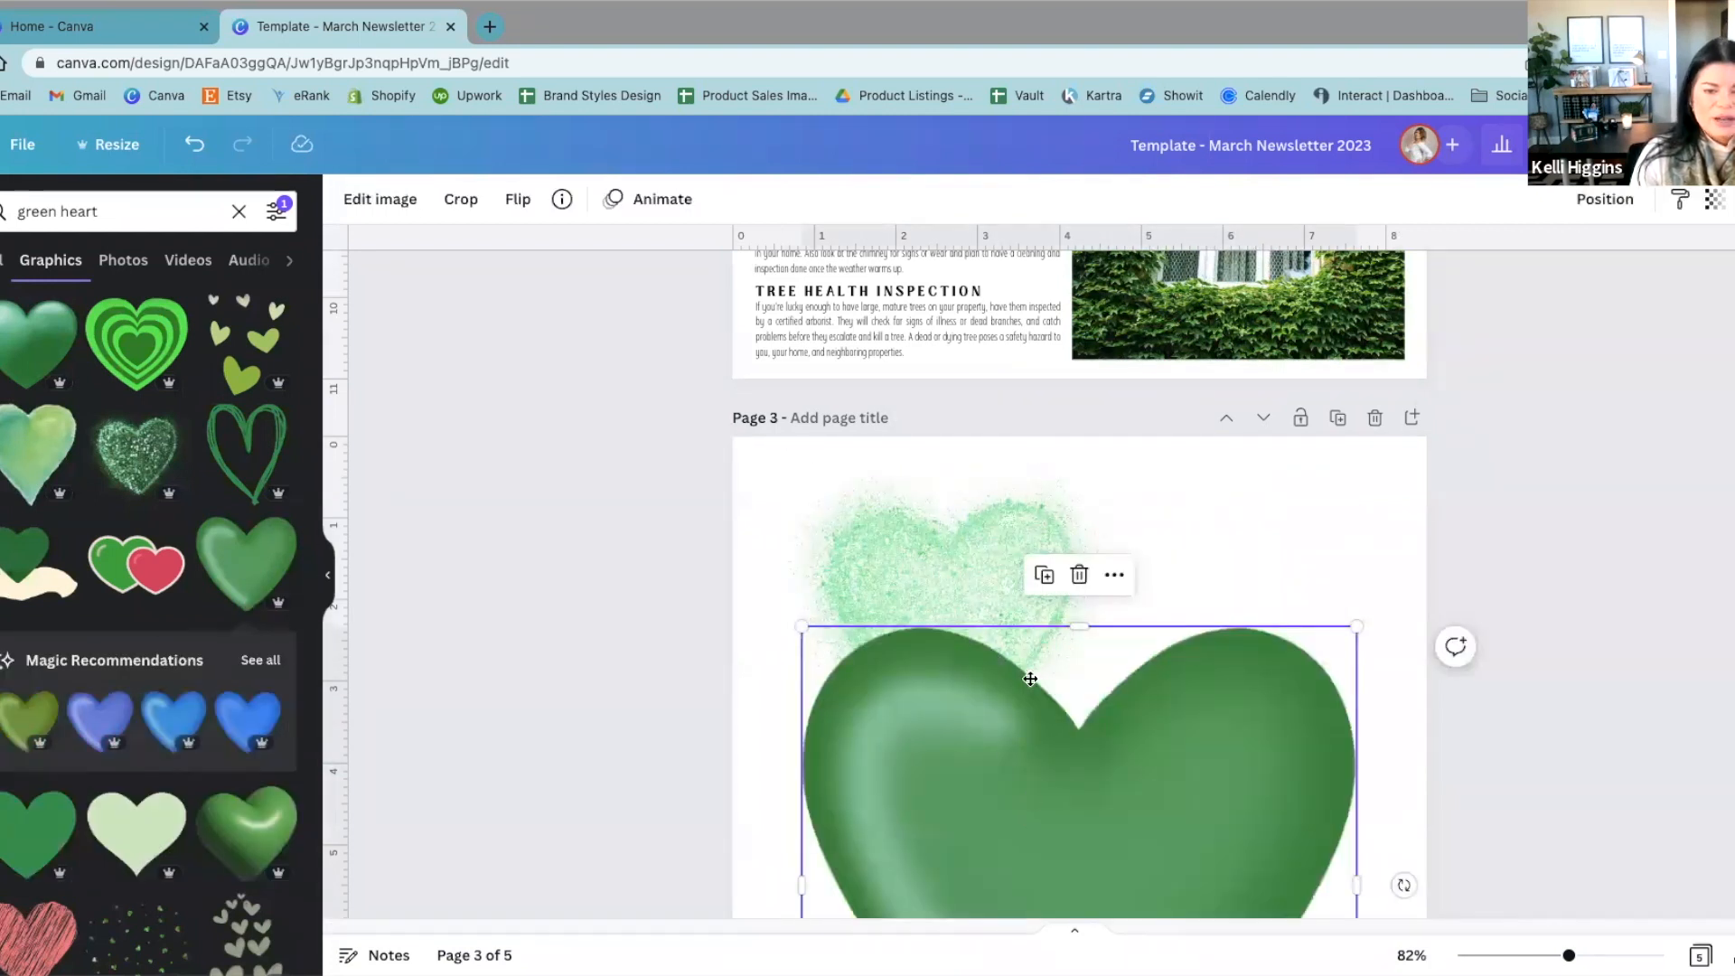
drag(1061, 813, 1061, 665)
drag(1363, 472, 1167, 663)
drag(1061, 742, 1231, 615)
Step: Bring the glitter heart forward and move it over the glossy green heart
click(876, 598)
click(1631, 212)
click(1402, 267)
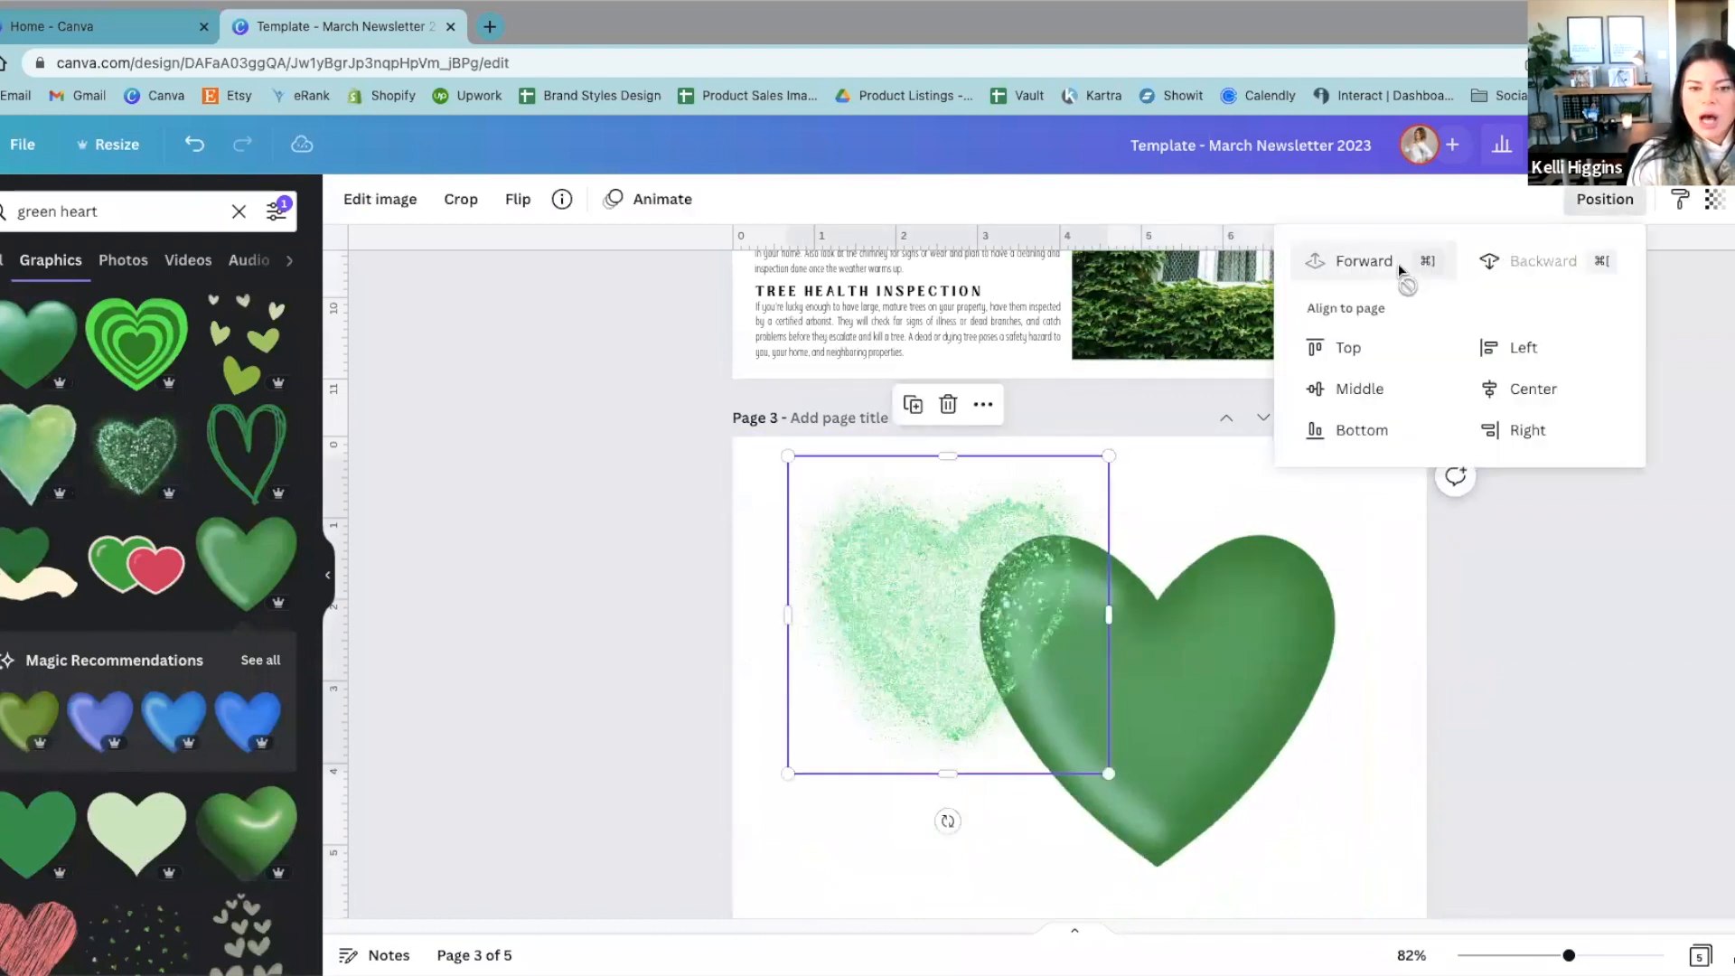
click(1084, 629)
drag(951, 628, 1105, 662)
Step: Resize and recentre the glitter heart so that it covers the whole glossy green heart
drag(1266, 811, 1357, 899)
drag(1250, 871, 1232, 840)
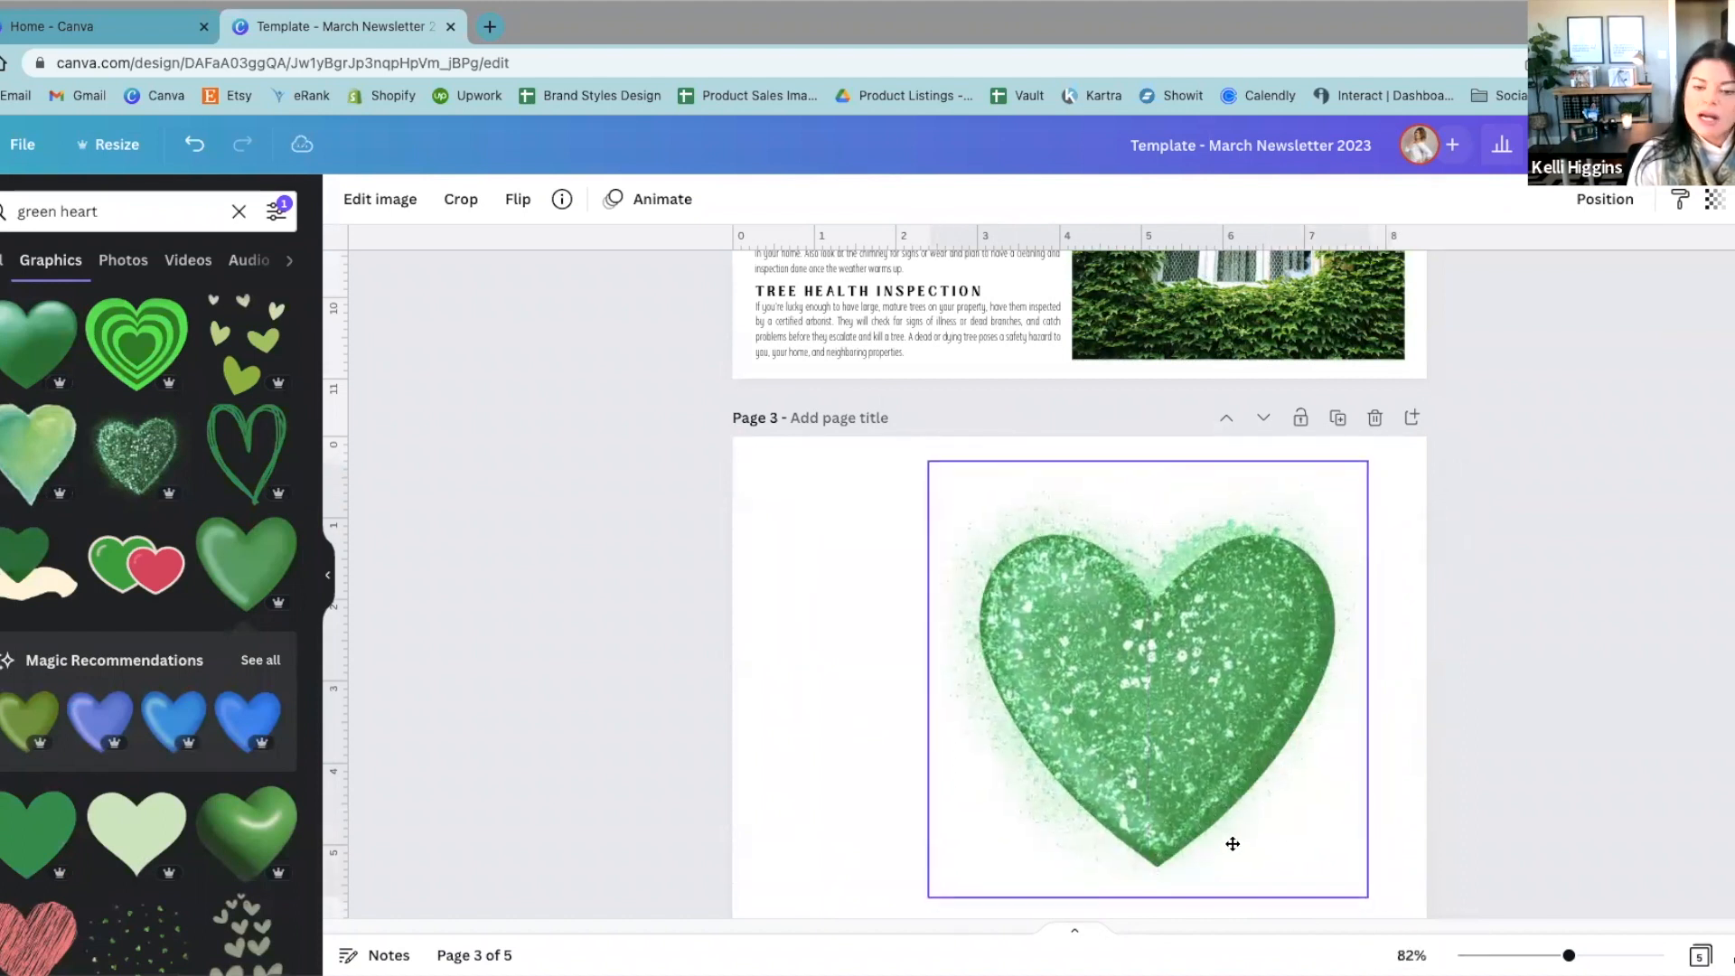
drag(1366, 898, 1382, 910)
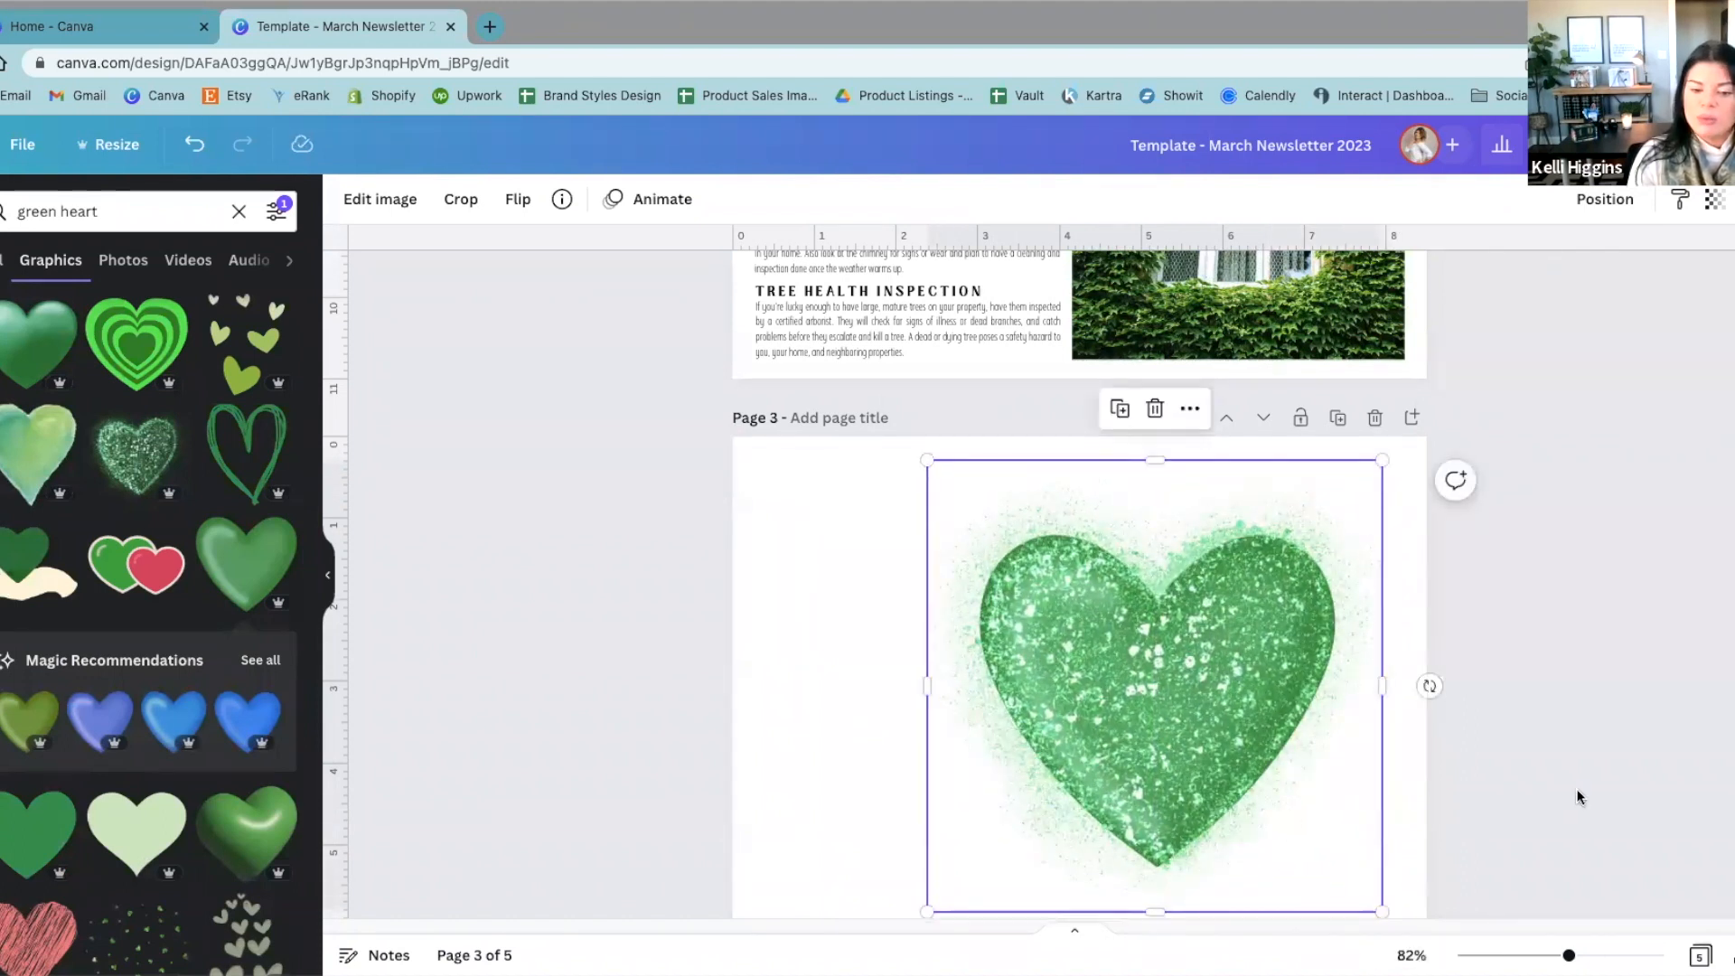
click(1567, 802)
click(1107, 689)
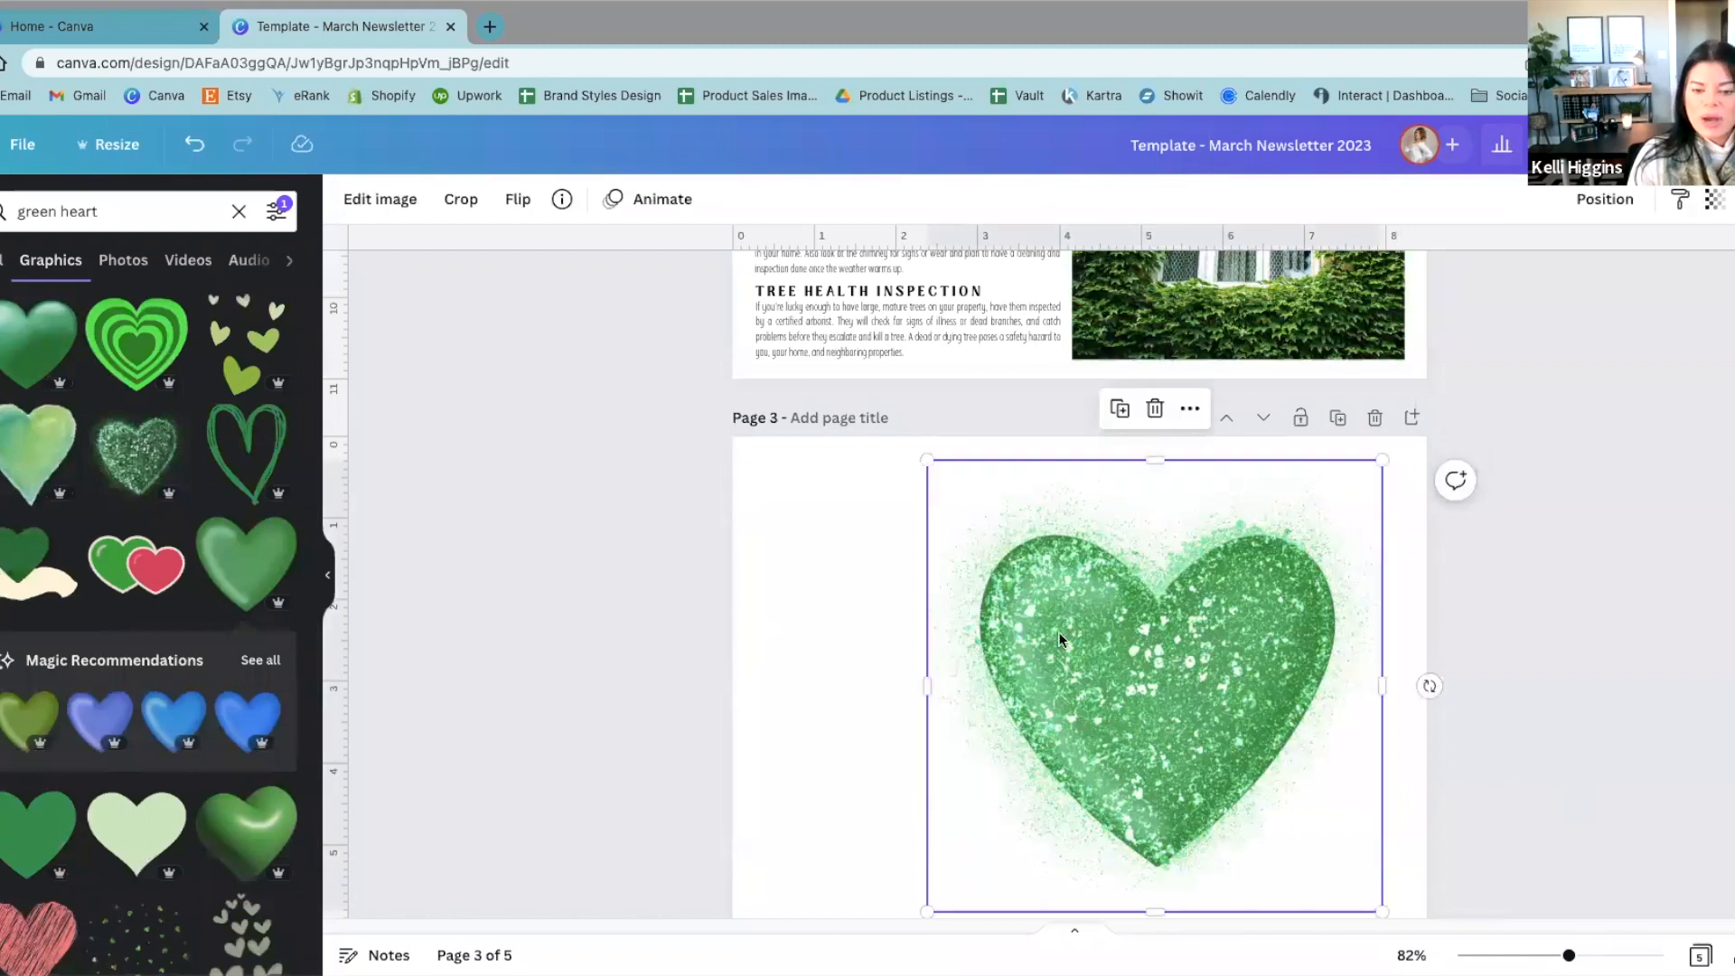
drag(1261, 628, 1284, 607)
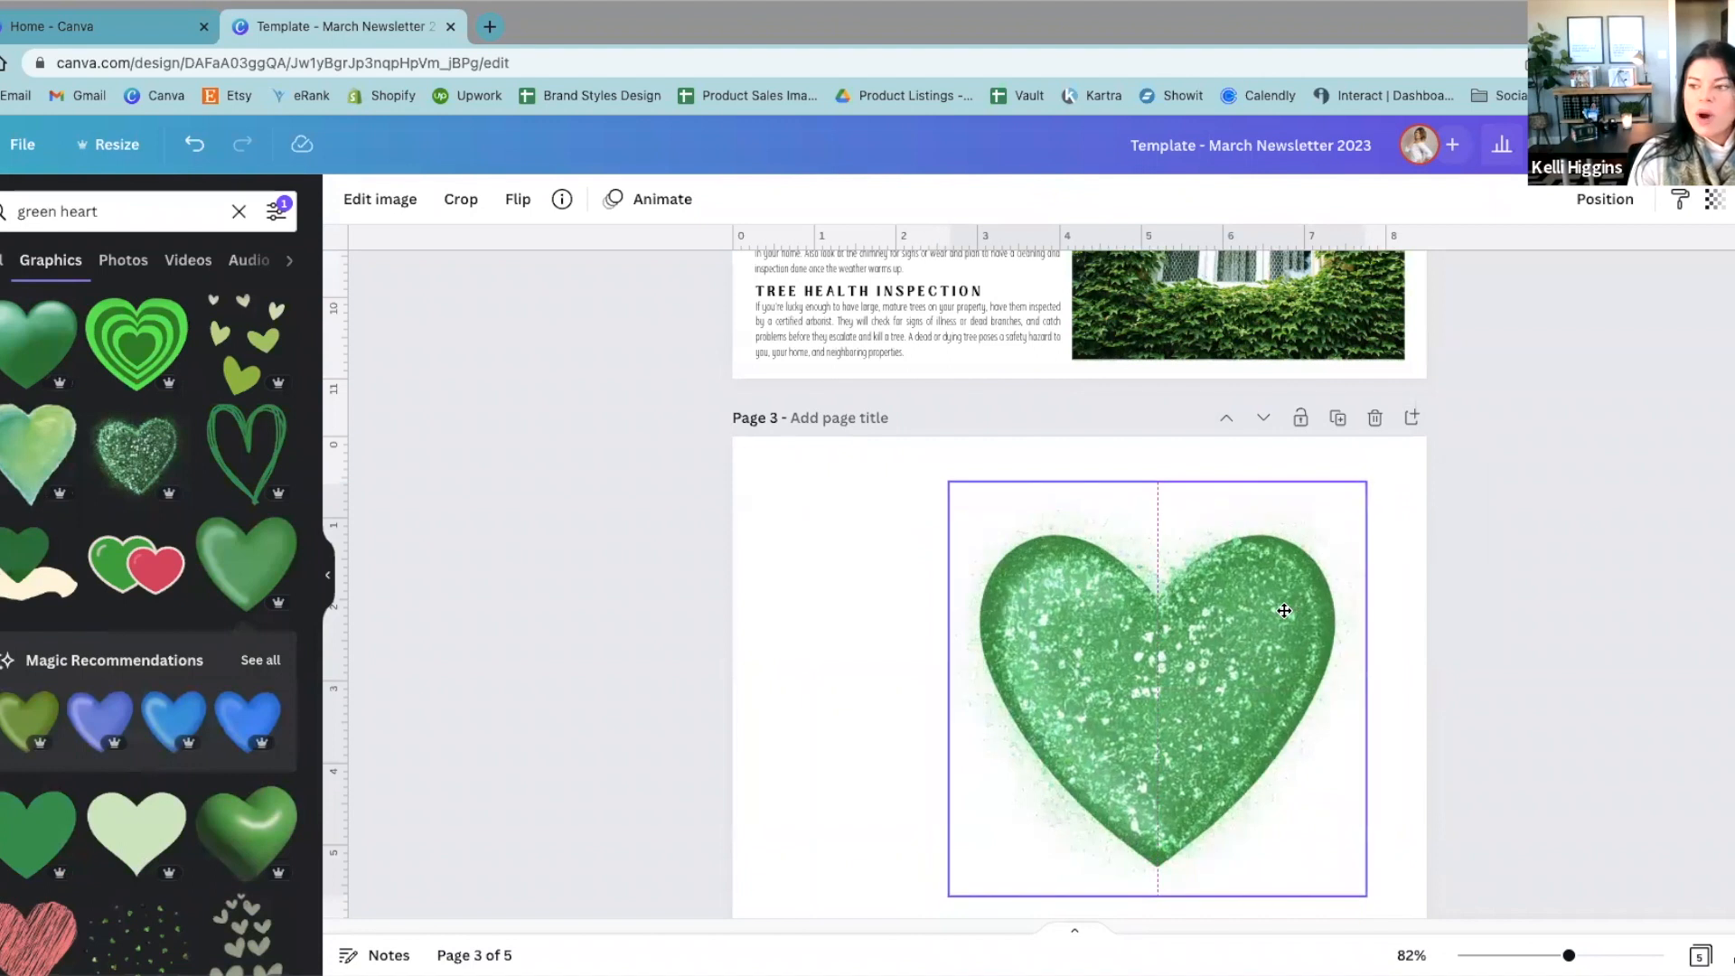
click(1451, 610)
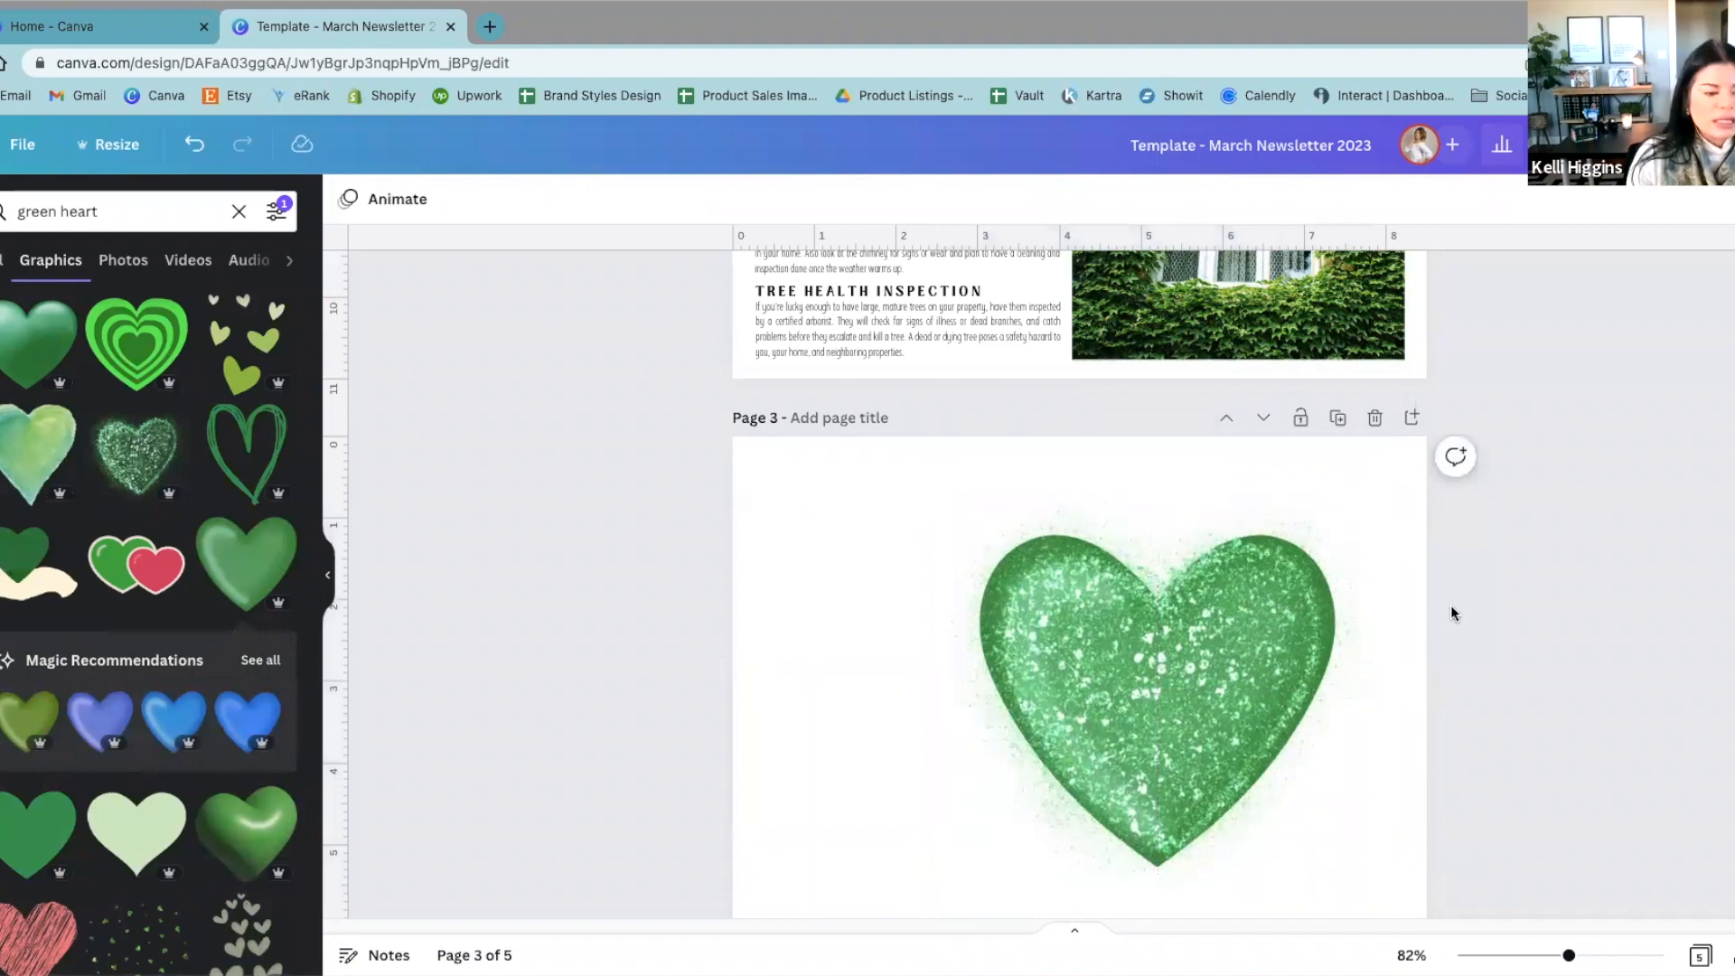
Step: Set the glitter heart's transparency to 58
click(1134, 666)
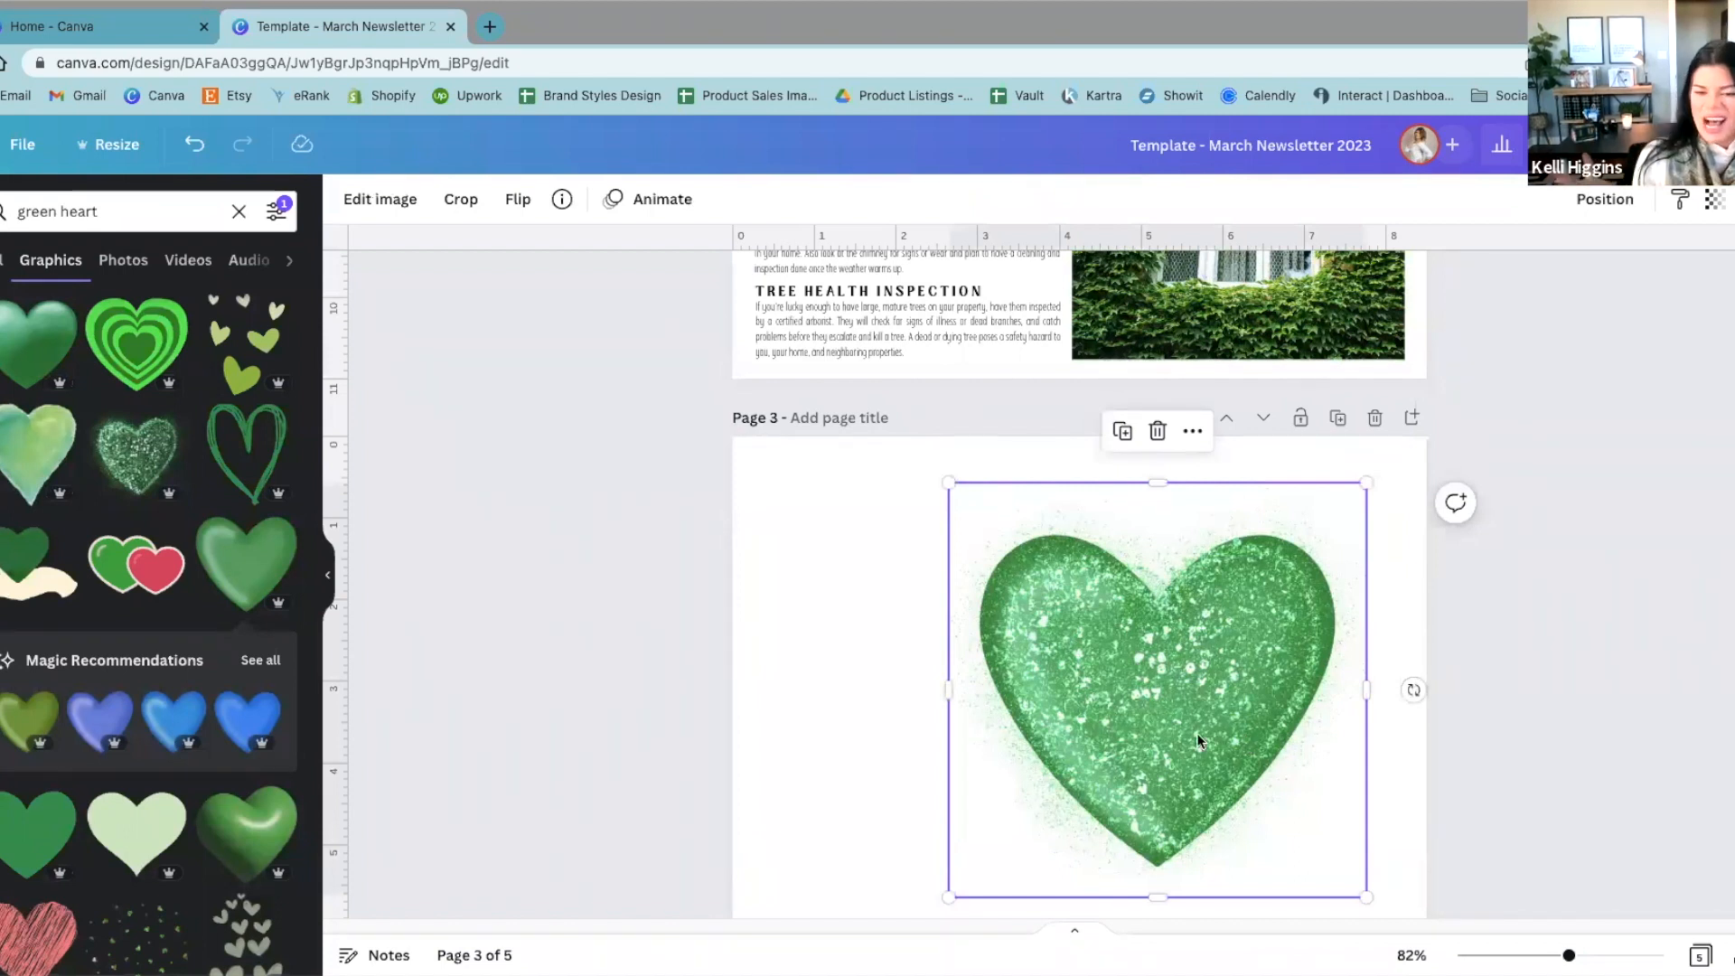
click(1721, 202)
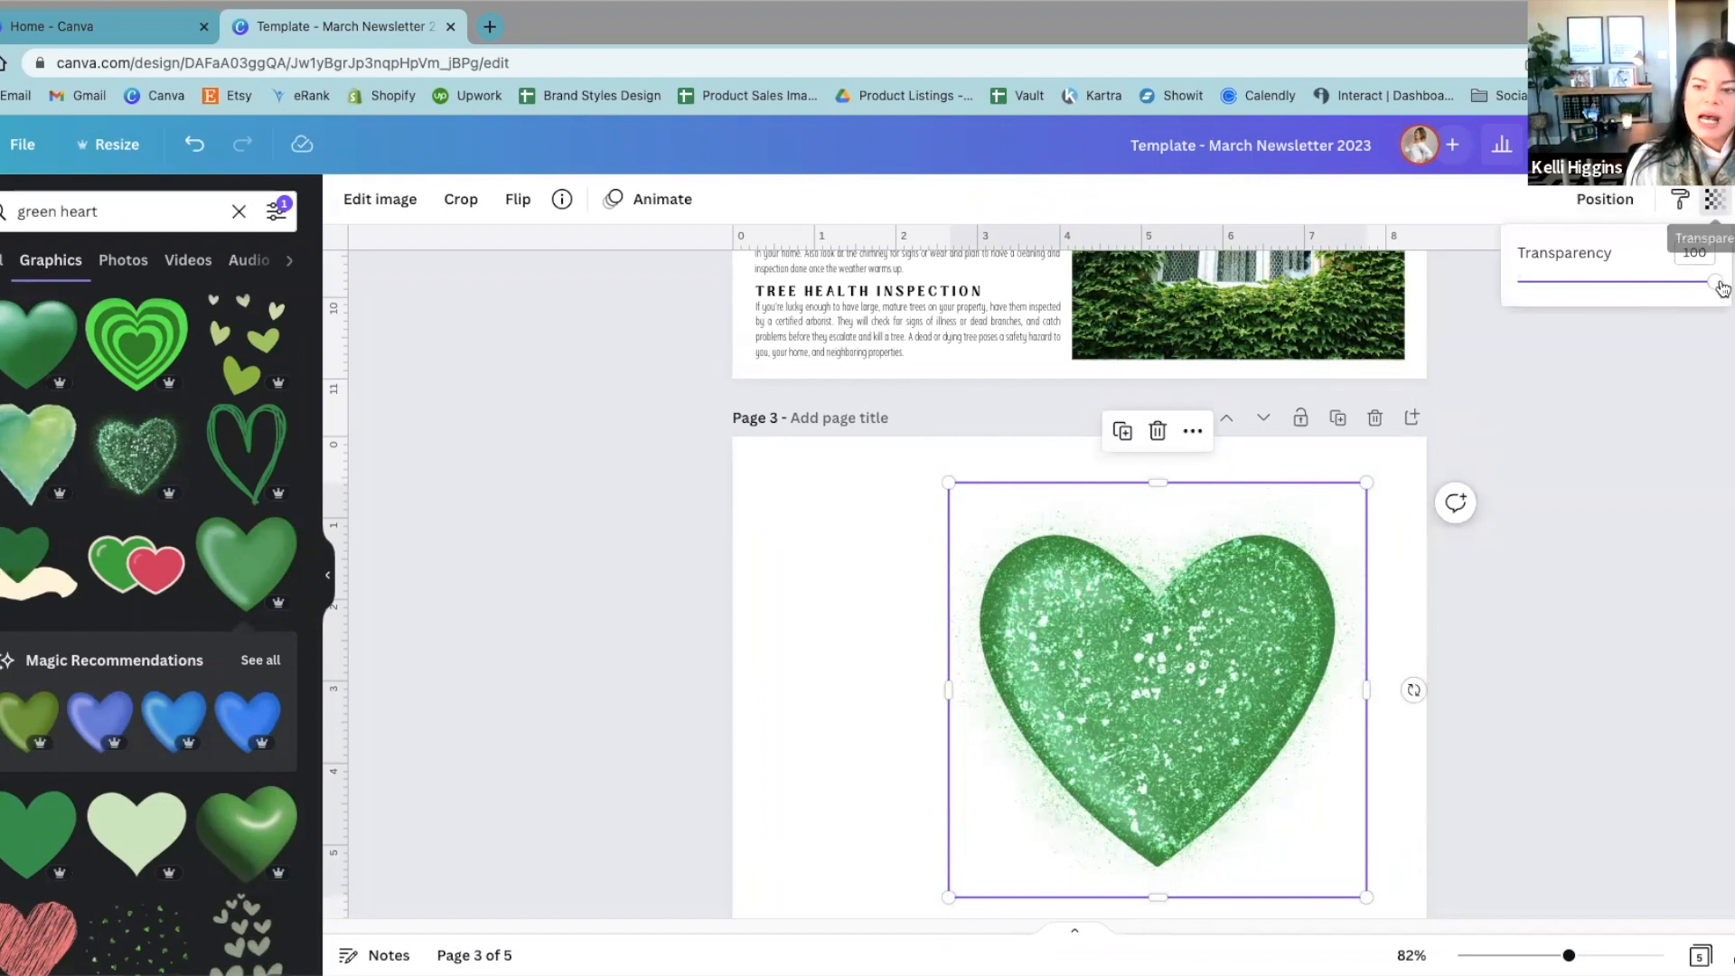
drag(1708, 287, 1633, 378)
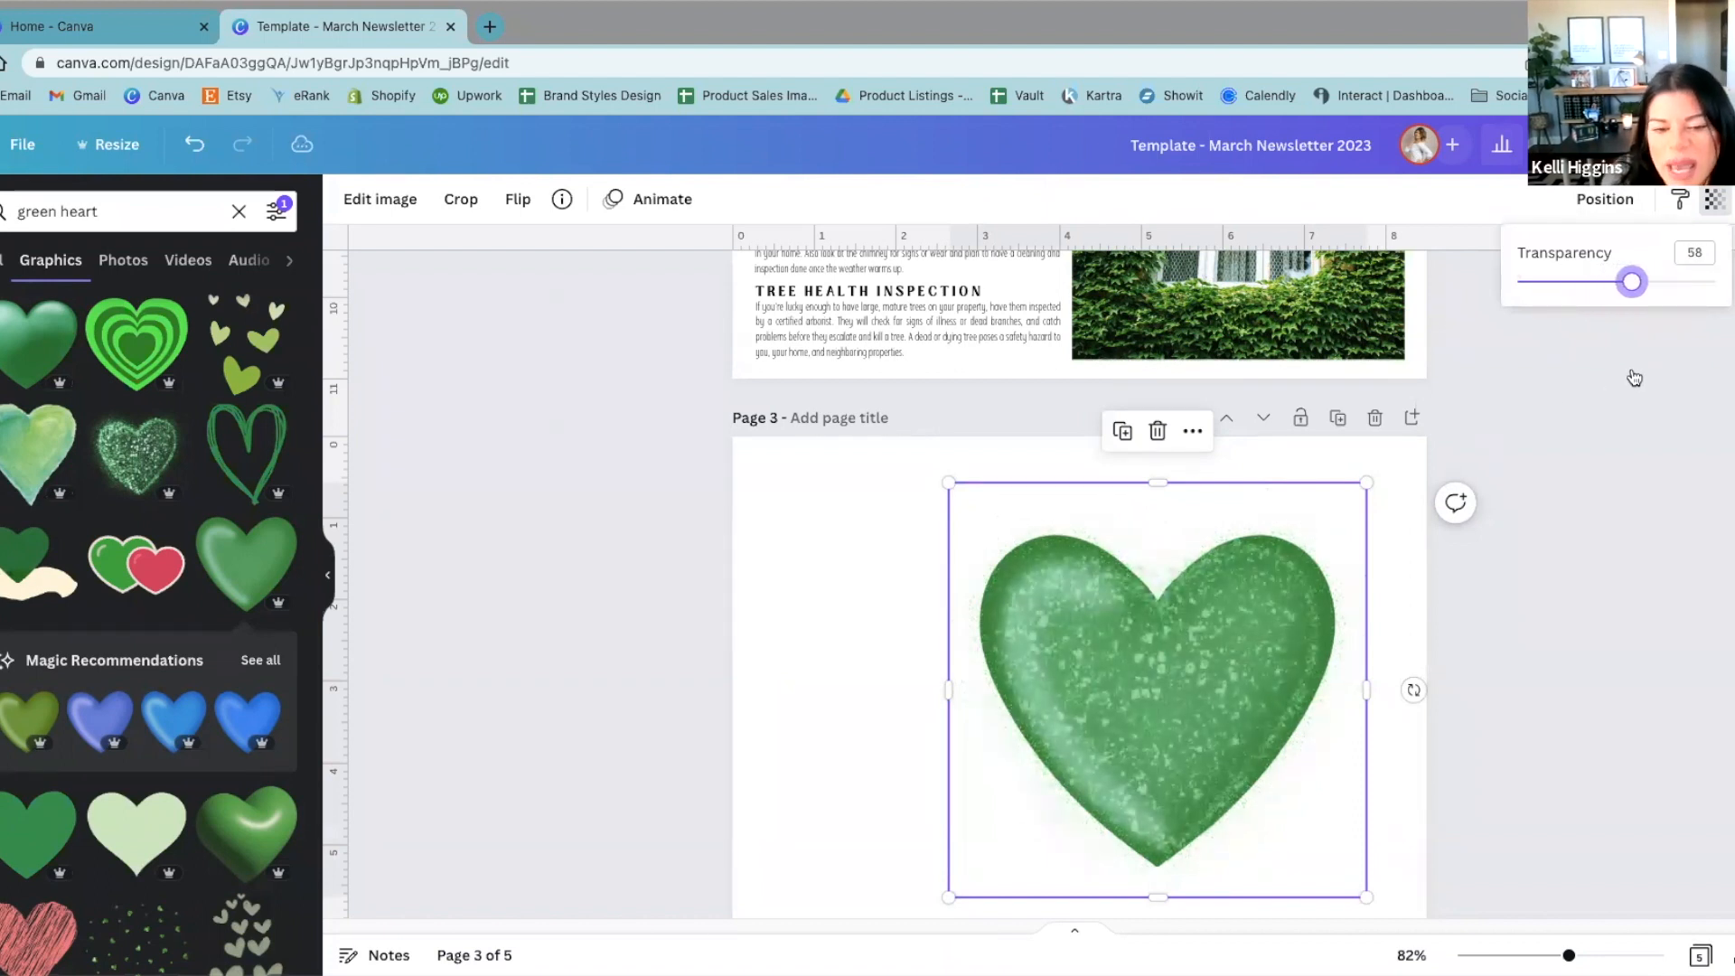
click(1352, 455)
click(1358, 502)
Step: Enlarge the glitter heart past the glossy heart's edges and centre it around that heart
drag(1366, 483, 1328, 519)
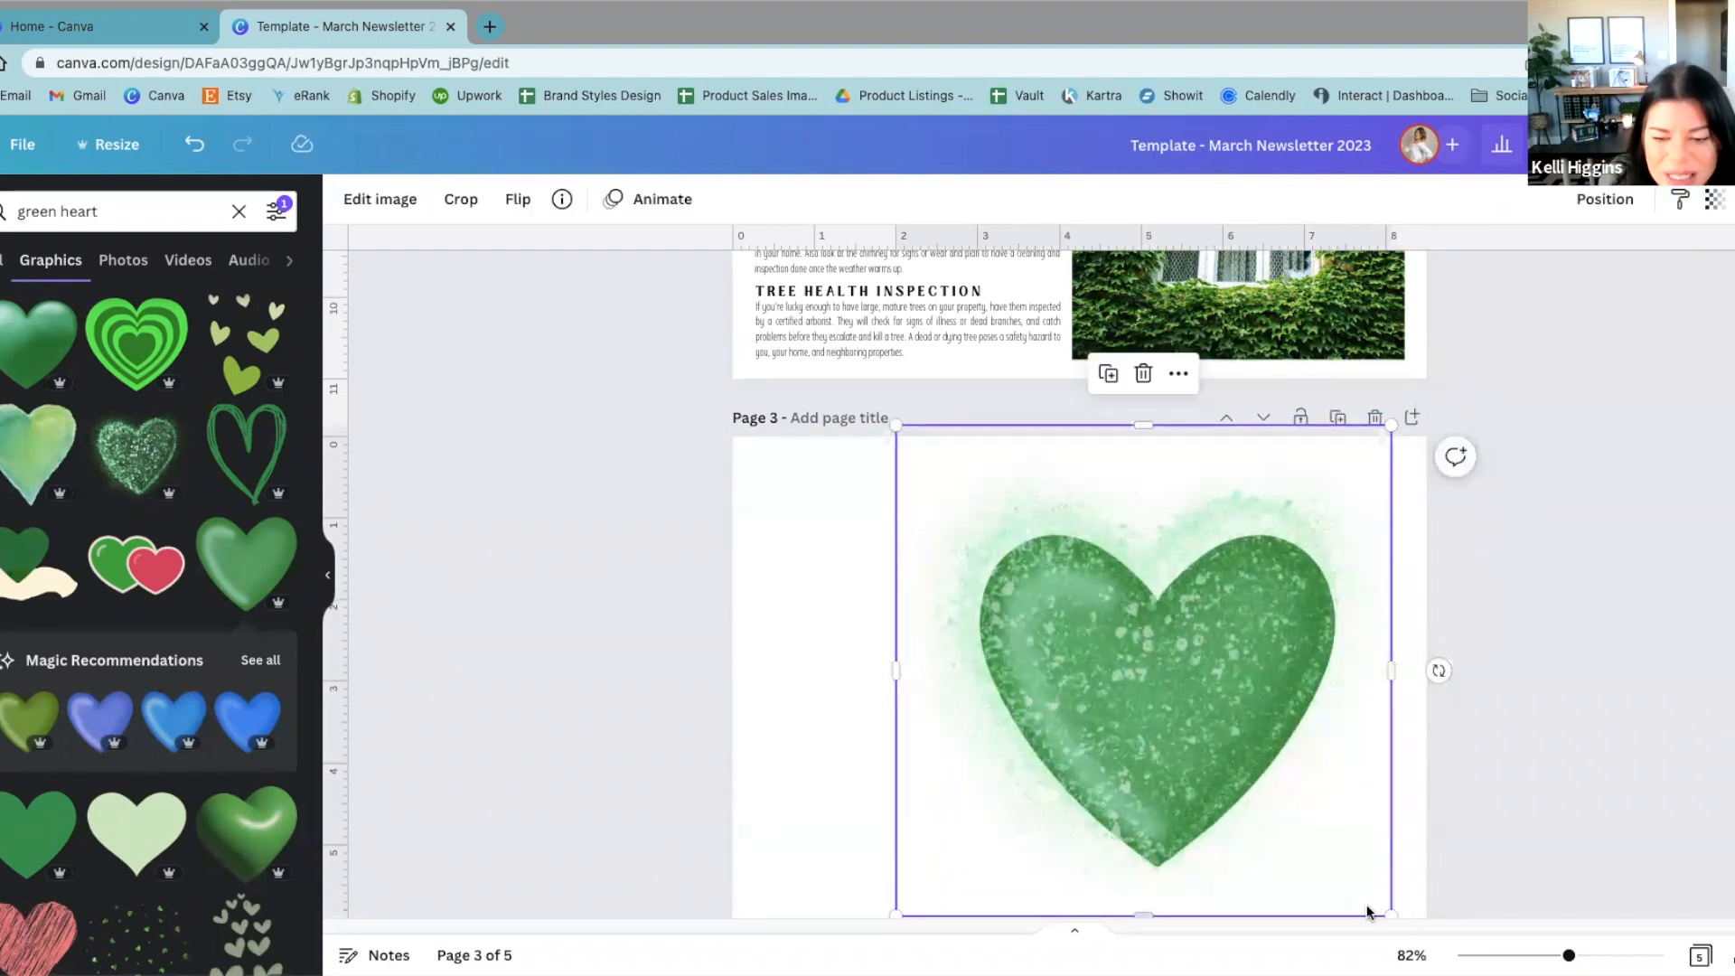
drag(1390, 915, 1417, 943)
drag(1338, 866, 1331, 864)
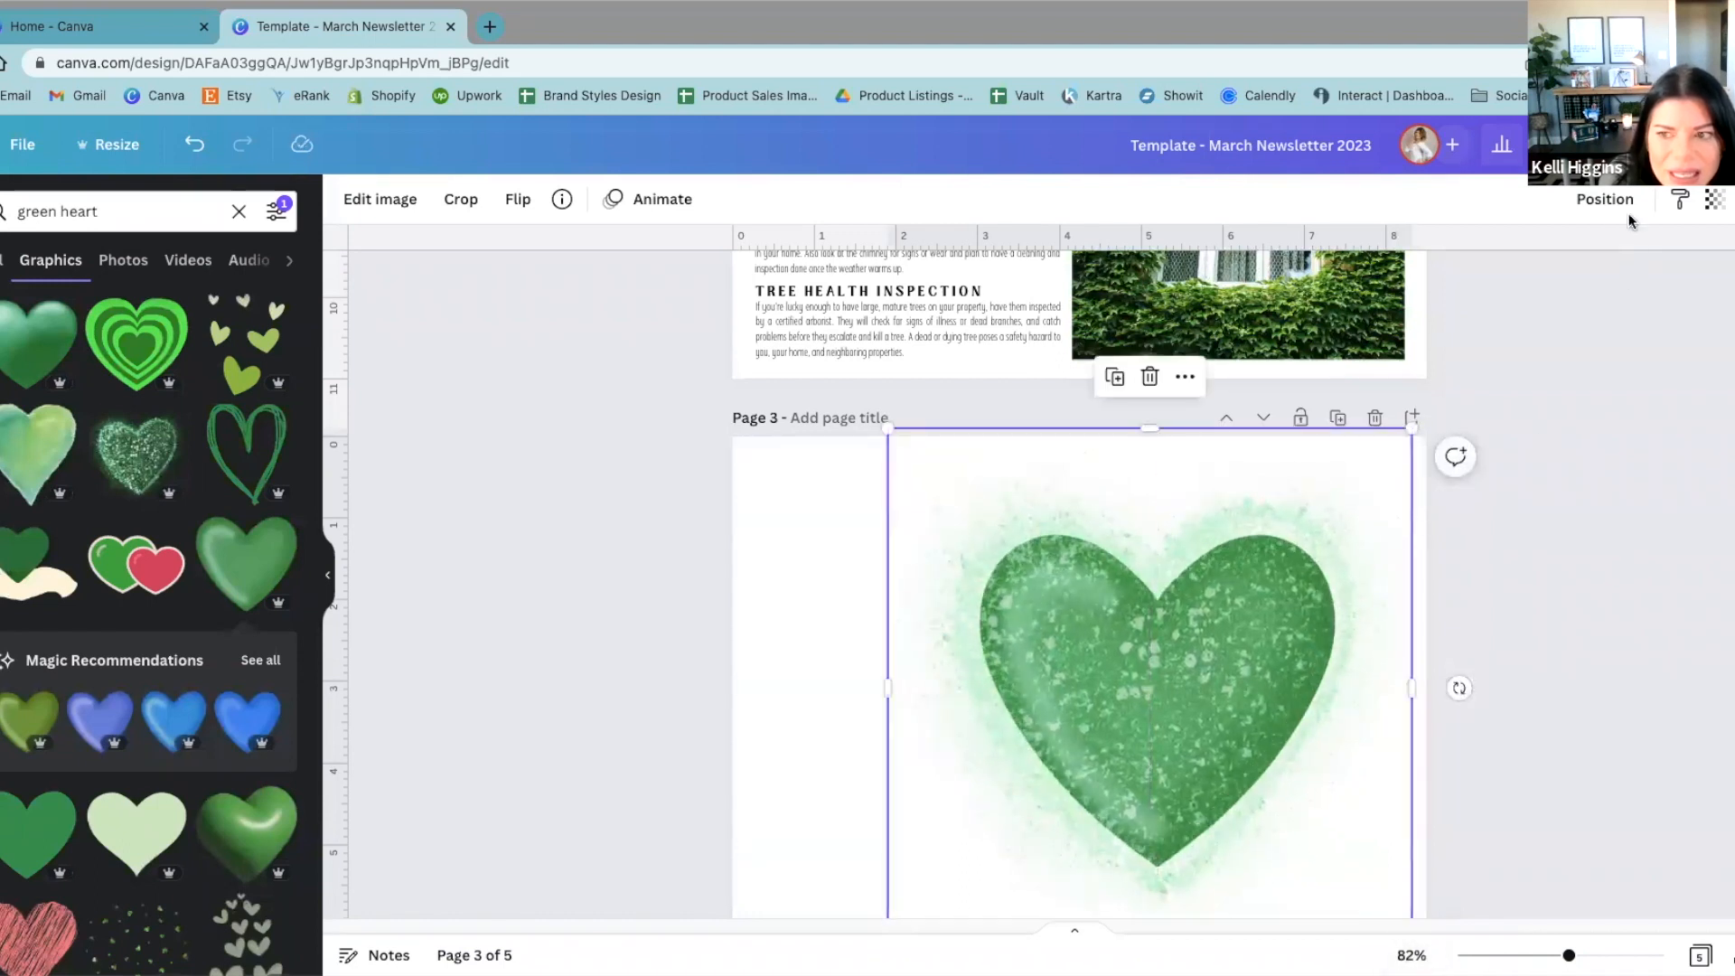
Step: Send the glitter heart backward behind the glossy green heart
click(1605, 199)
click(1527, 260)
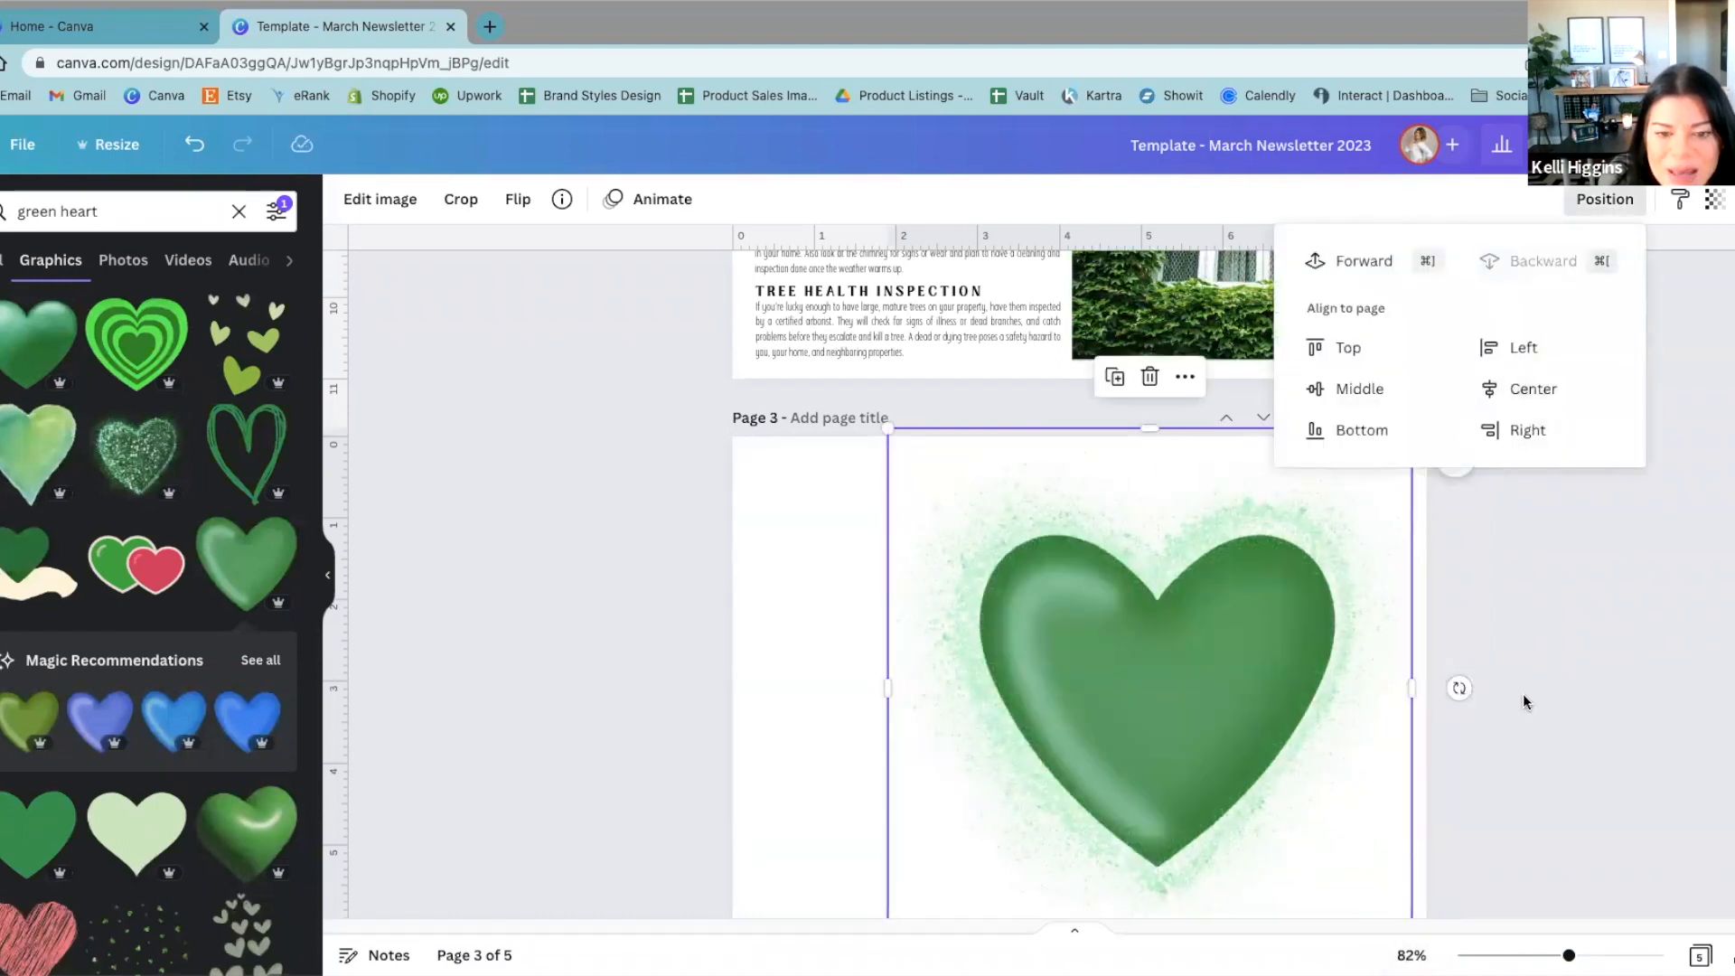
click(1558, 691)
click(1242, 644)
drag(1242, 643, 1258, 642)
click(1561, 460)
Step: Shrink both hearts and regroup them near the top of page 3, with the glitter heart behind the glossy one
drag(1189, 744, 1063, 761)
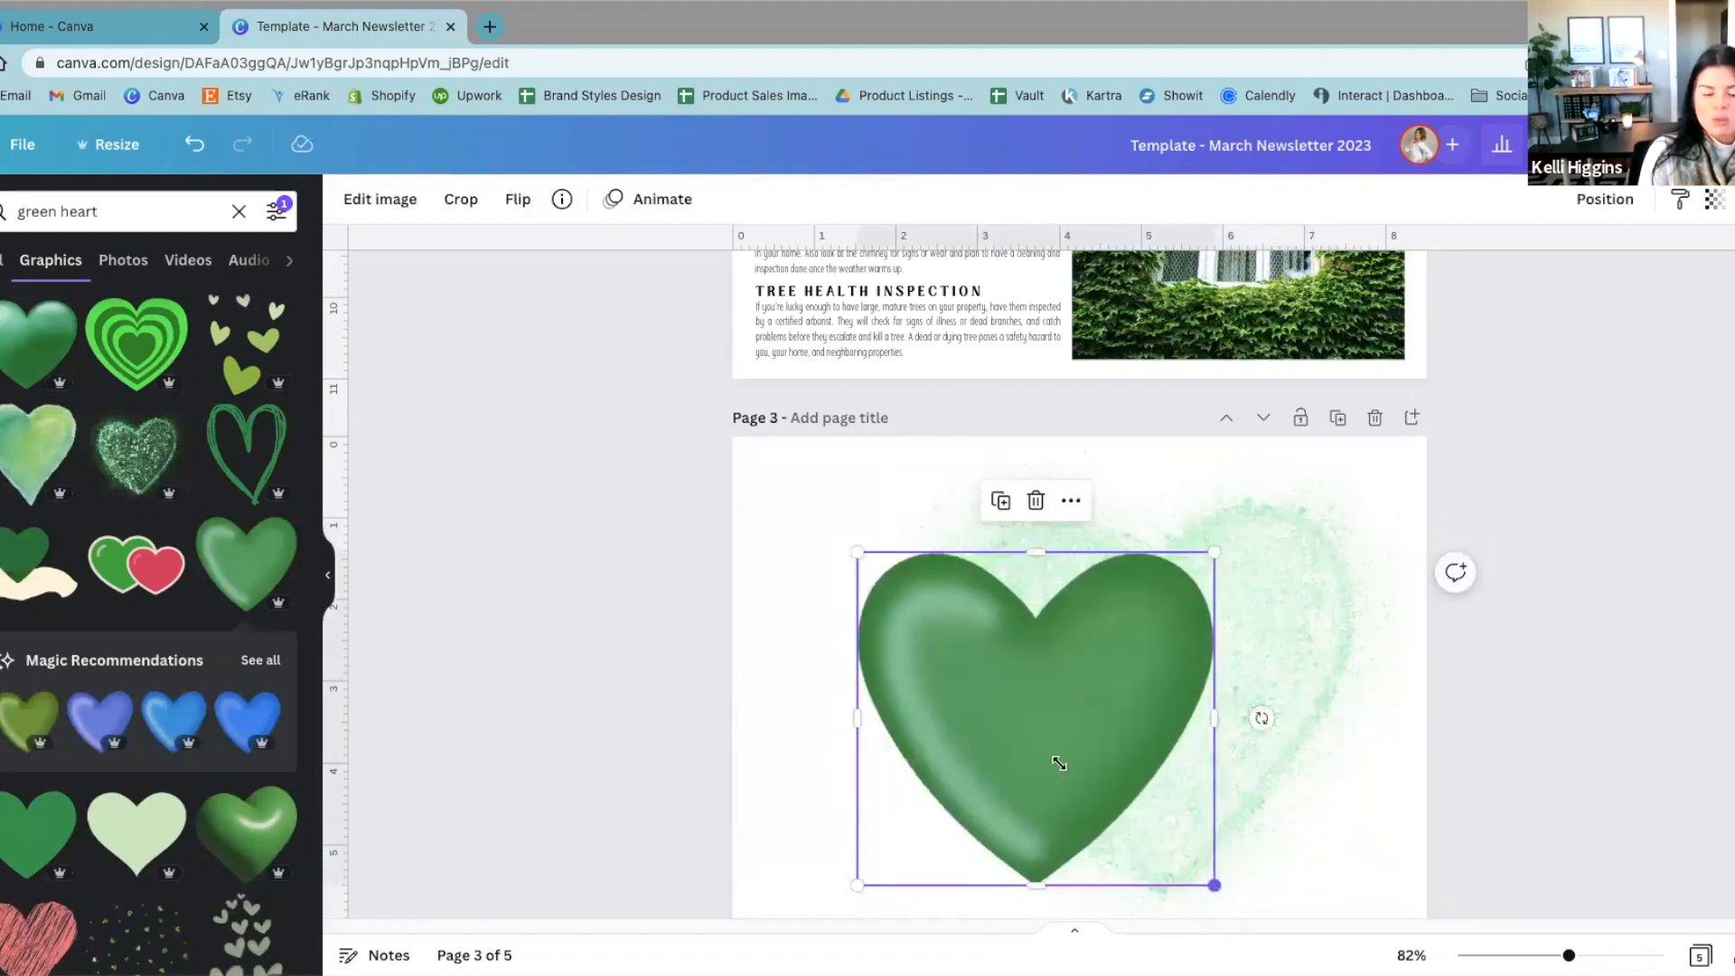
drag(1217, 884, 1019, 702)
click(919, 452)
drag(898, 434, 1184, 720)
drag(1208, 789, 906, 659)
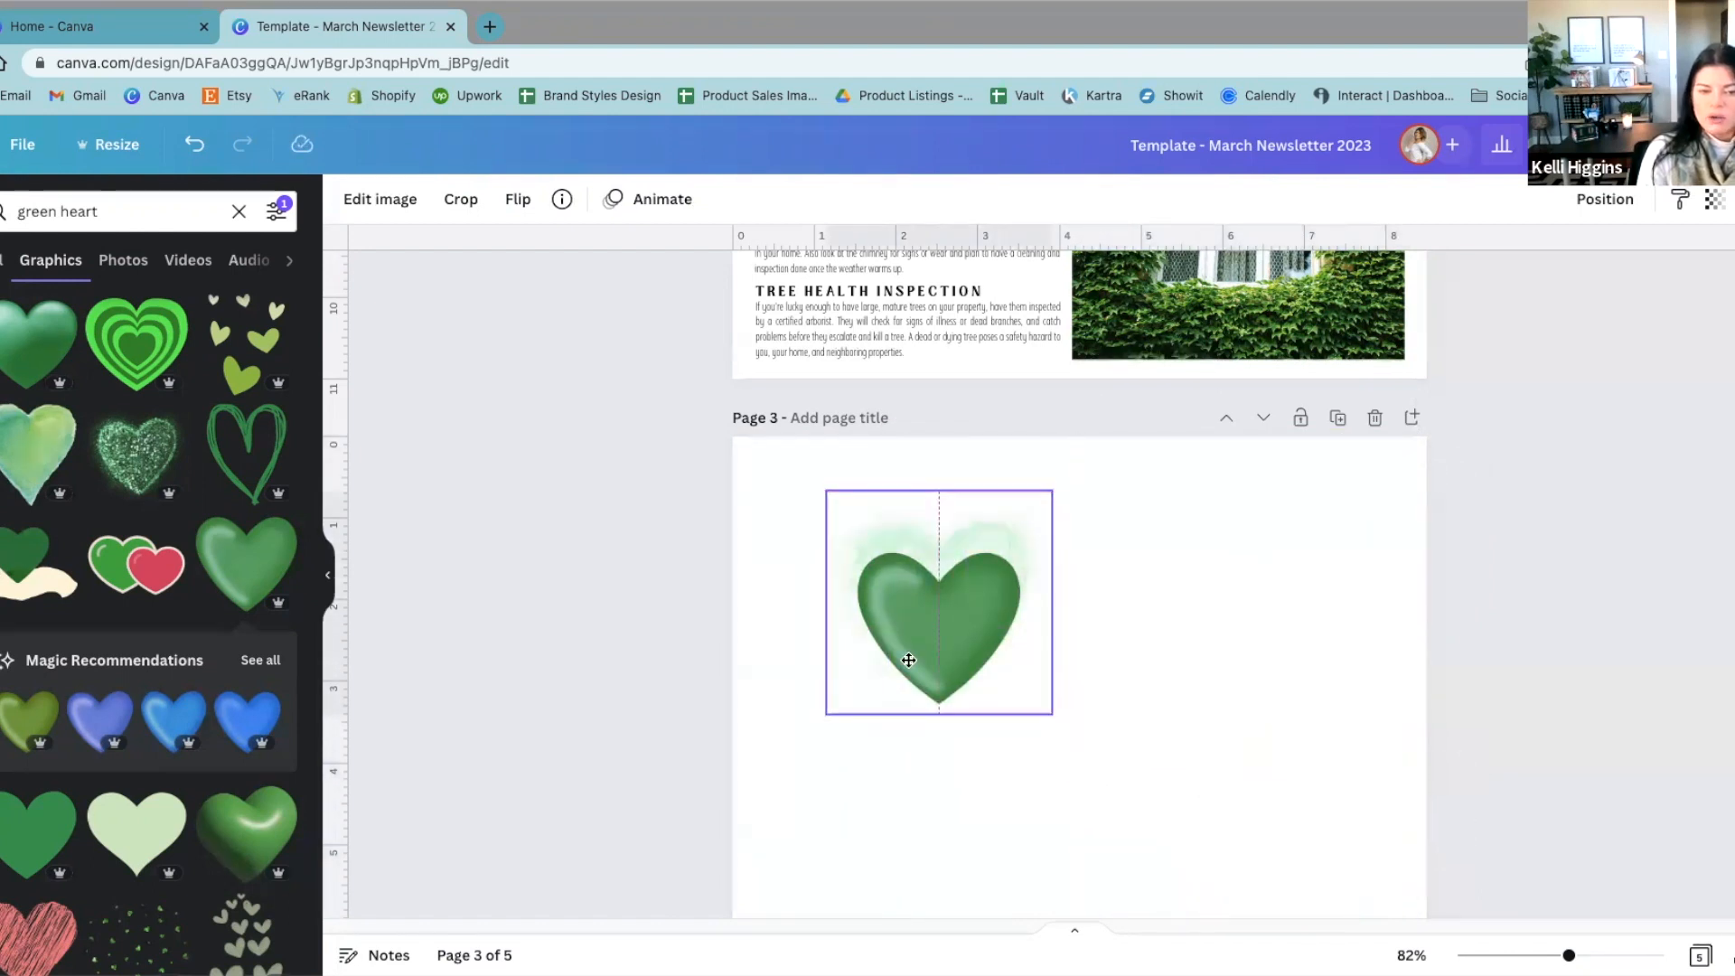
Step: Delete the glossy and glitter hearts from page 3
shift+click(940, 573)
key(Delete)
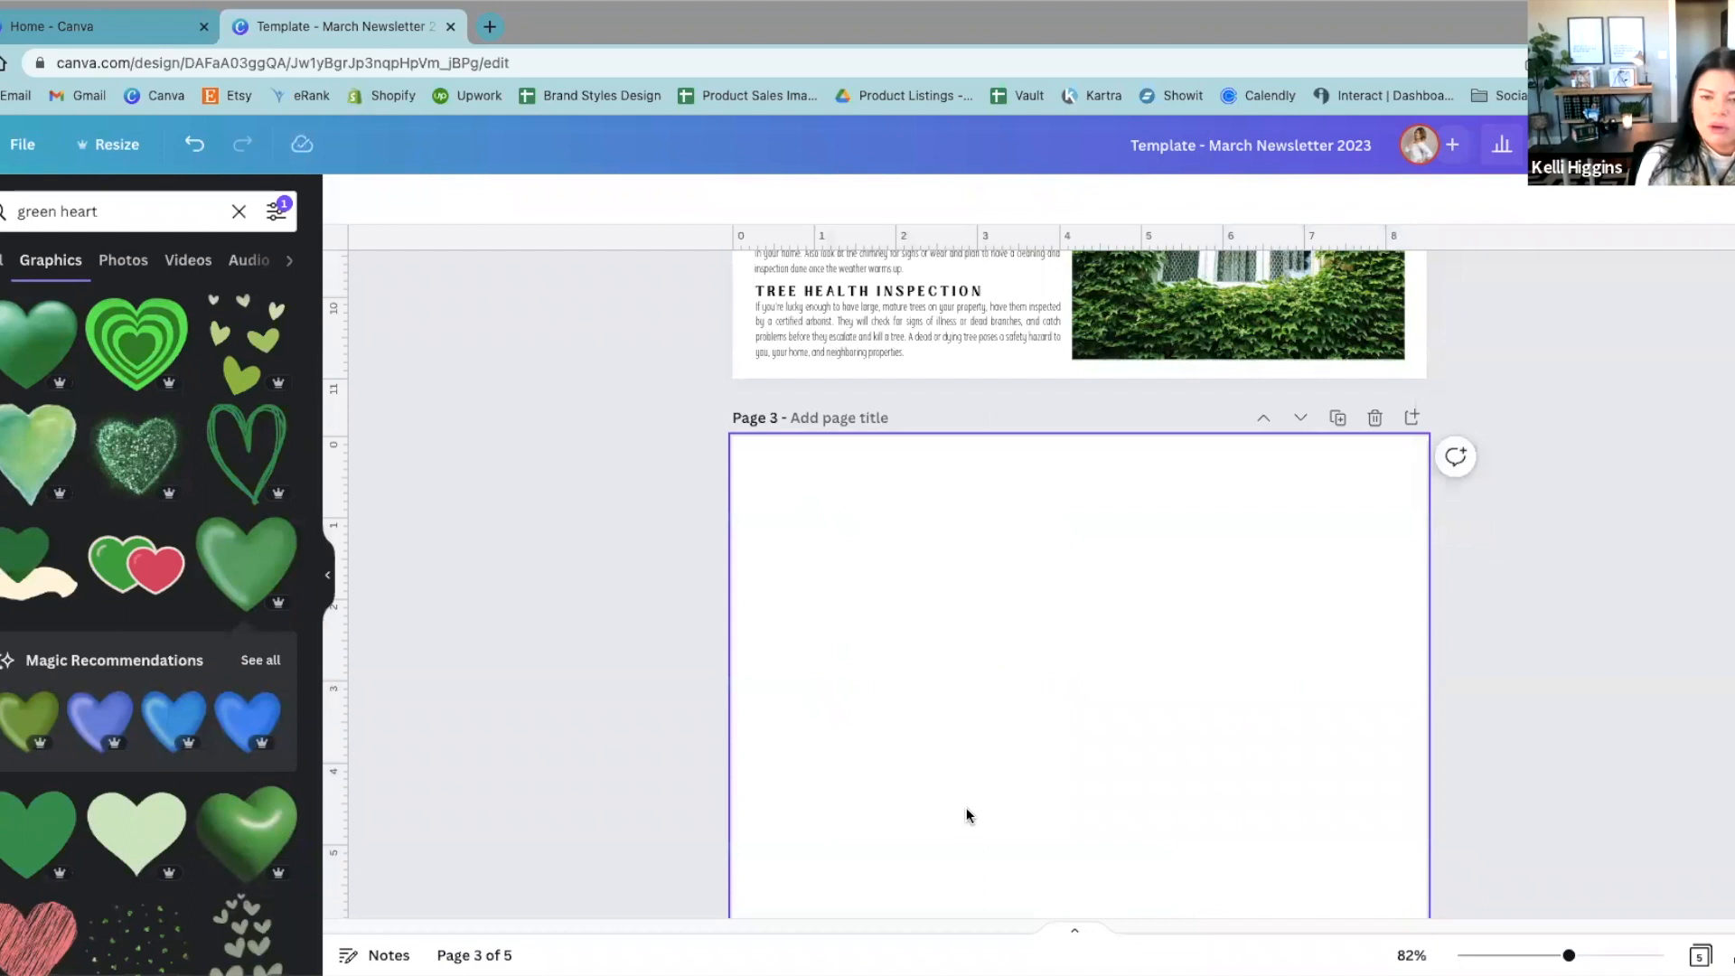
Step: Copy the first green bunting segment from page 2 to page 3 and move it away from the page corner
scroll(966, 806, up, 9)
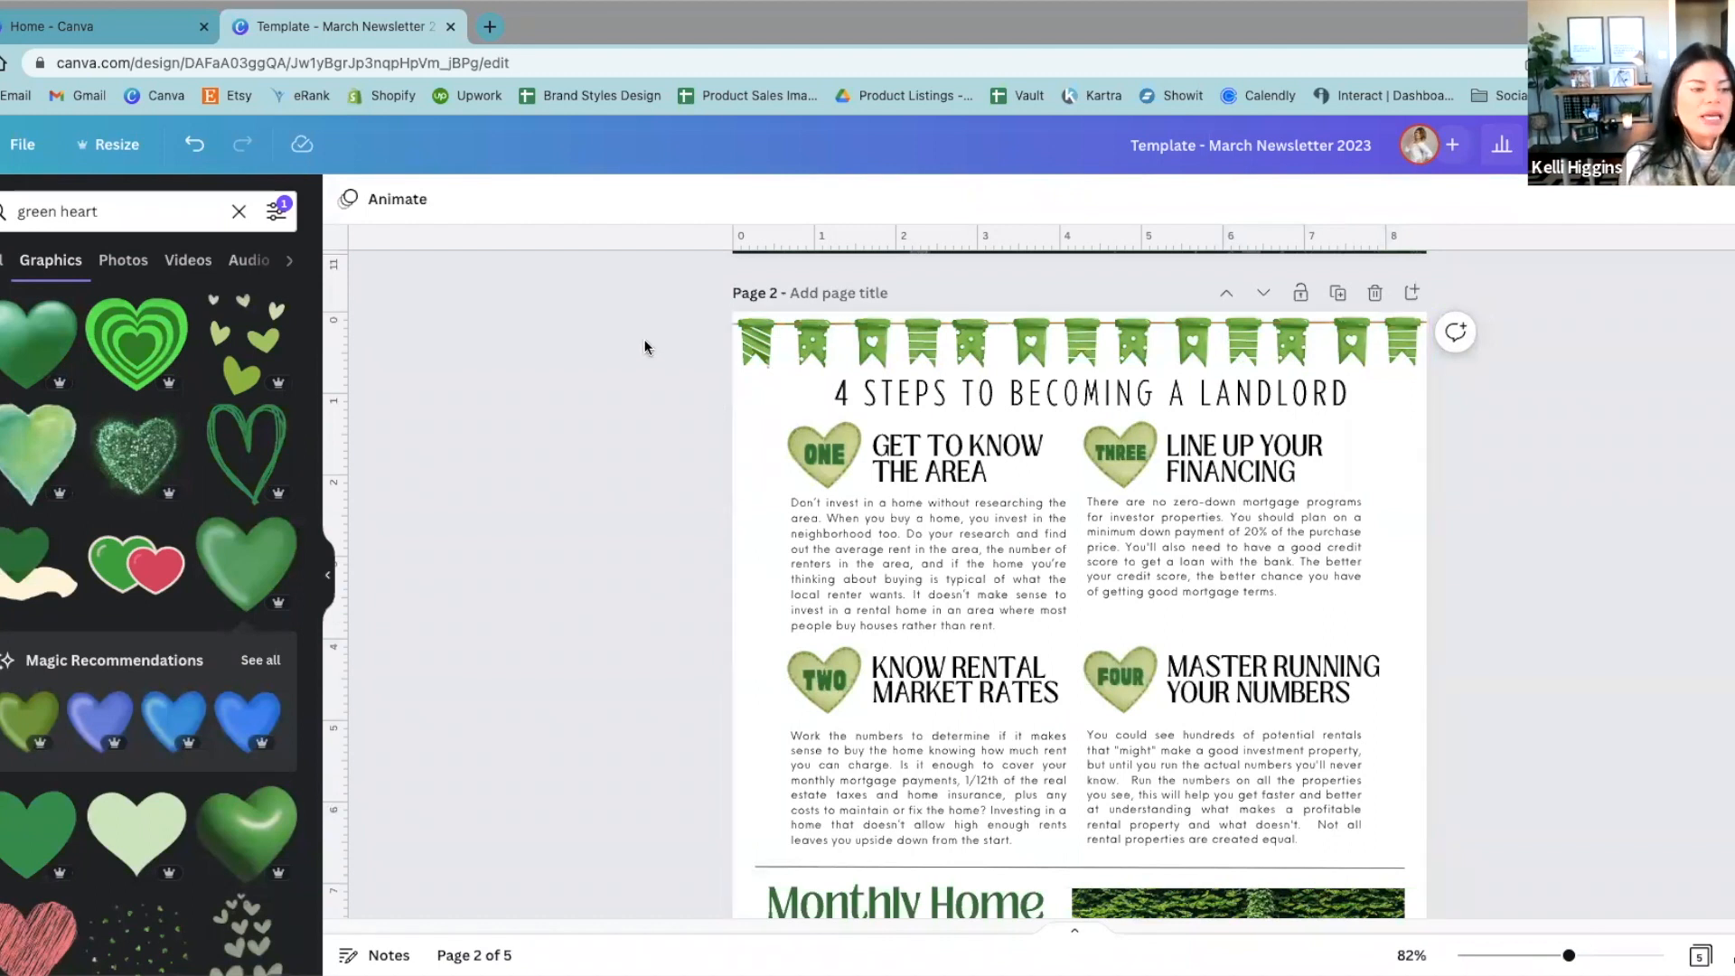
scroll(1286, 587, down, 9)
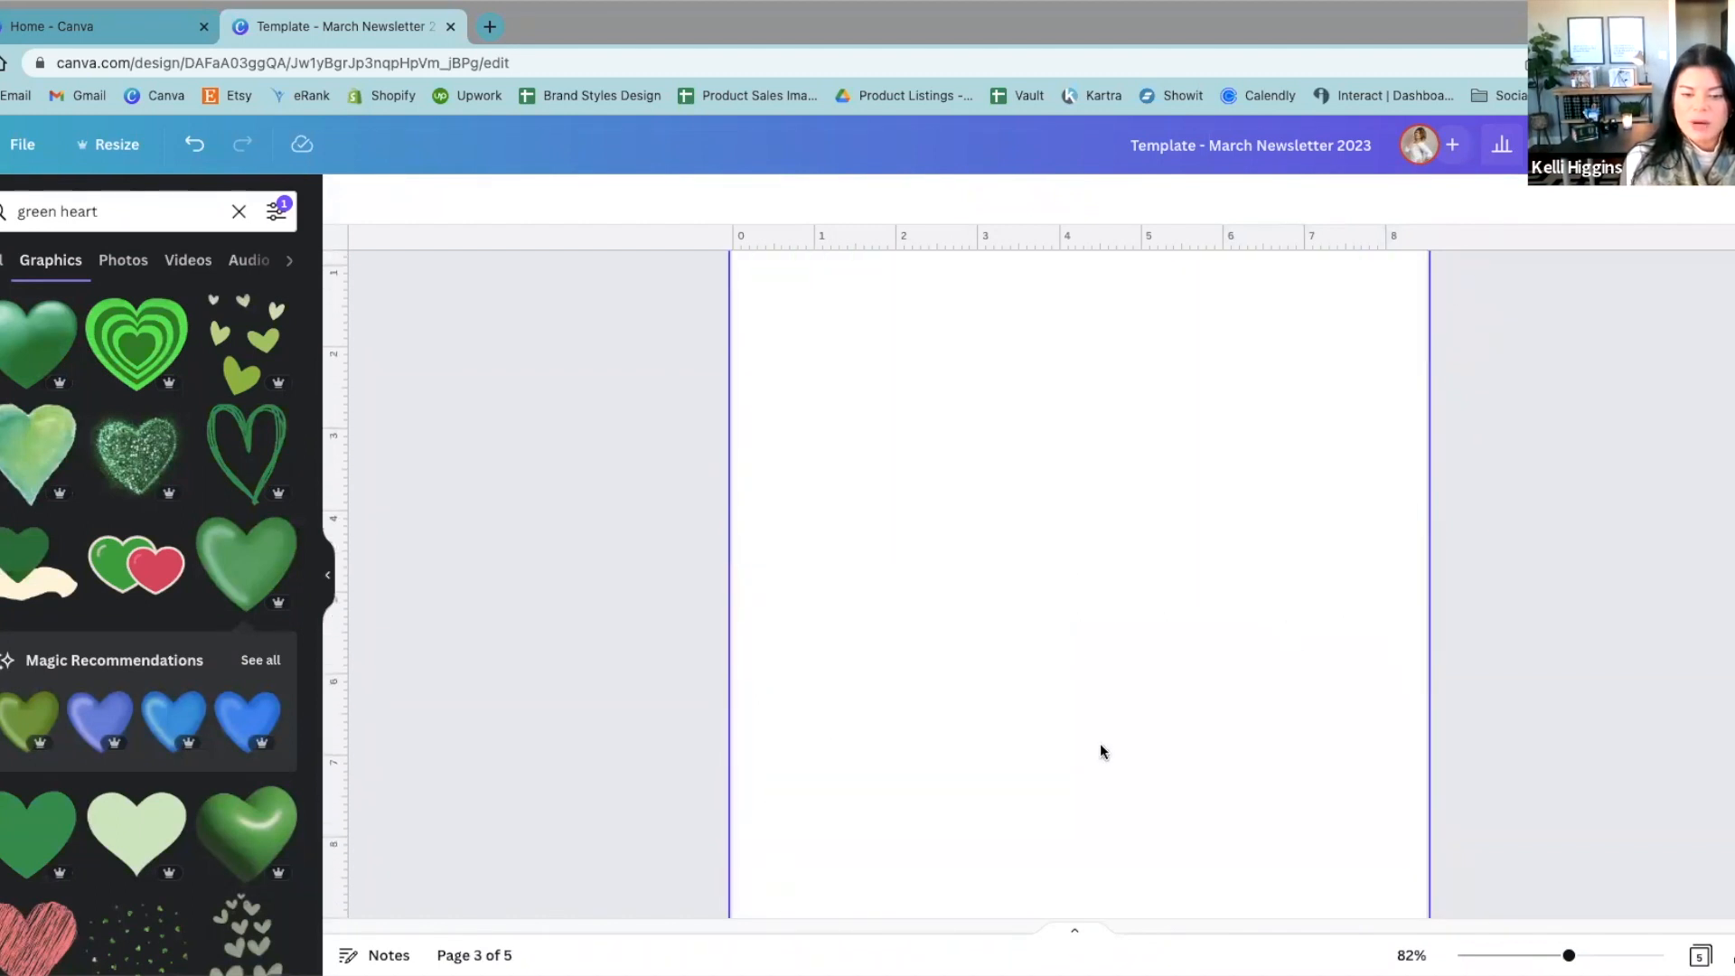
scroll(1099, 743, up, 8)
click(870, 686)
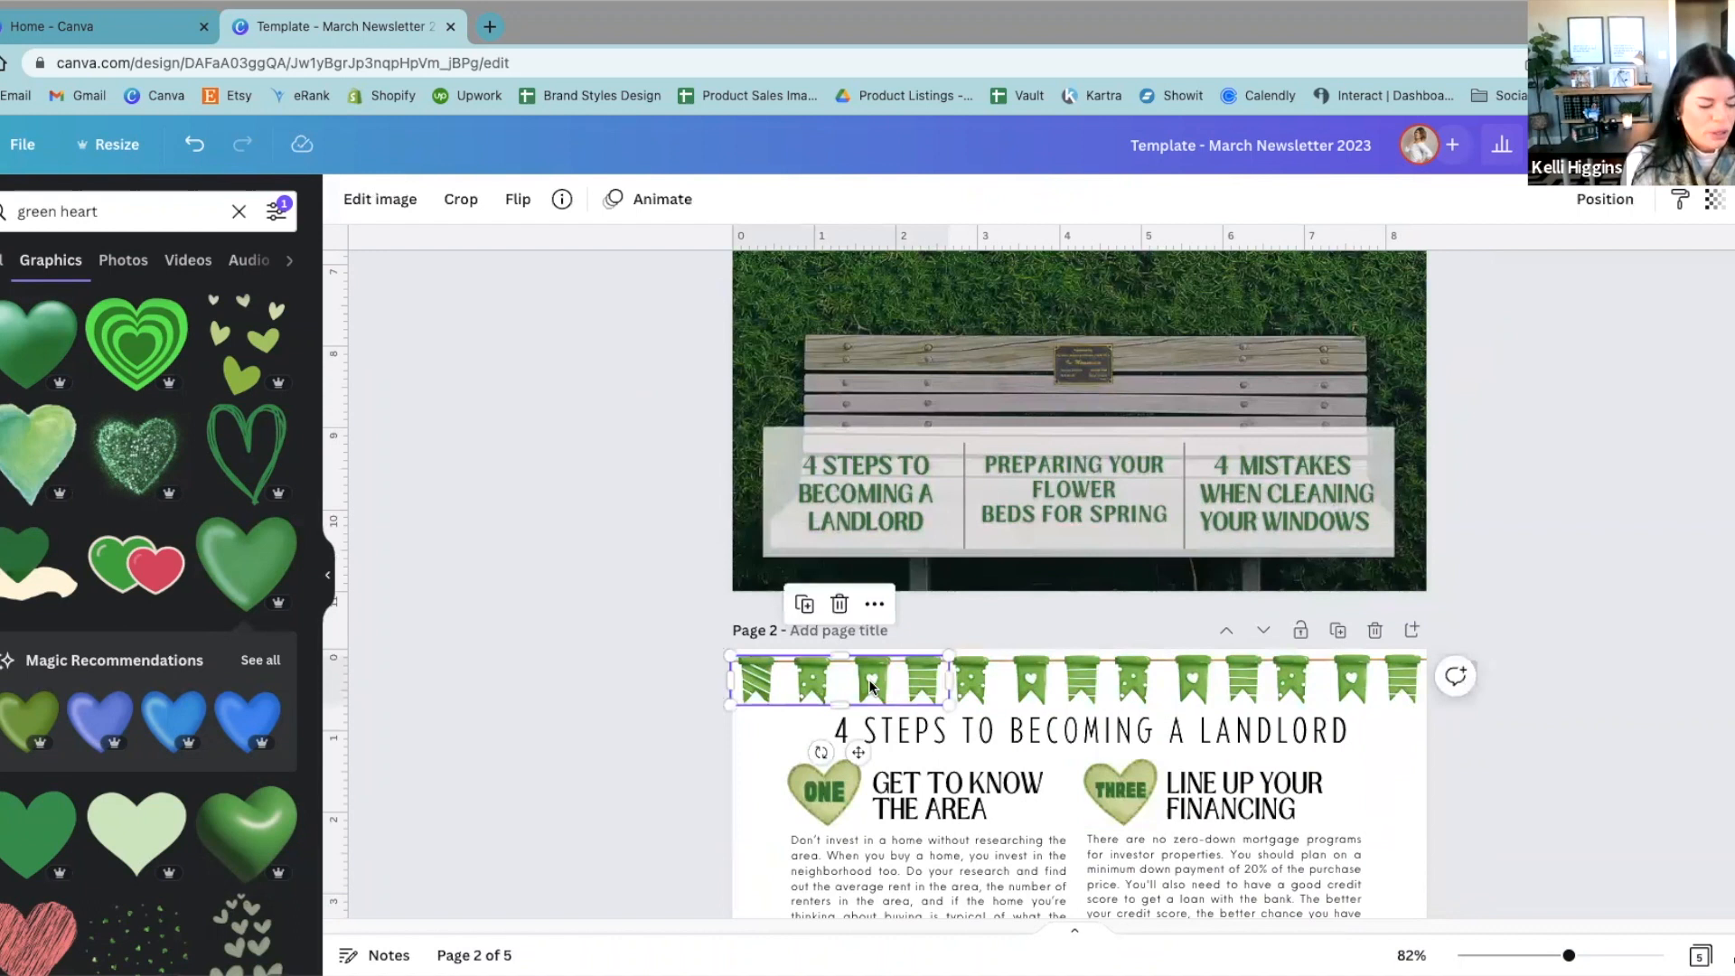
key(ctrl+c)
scroll(870, 687, down, 8)
key(ctrl+v)
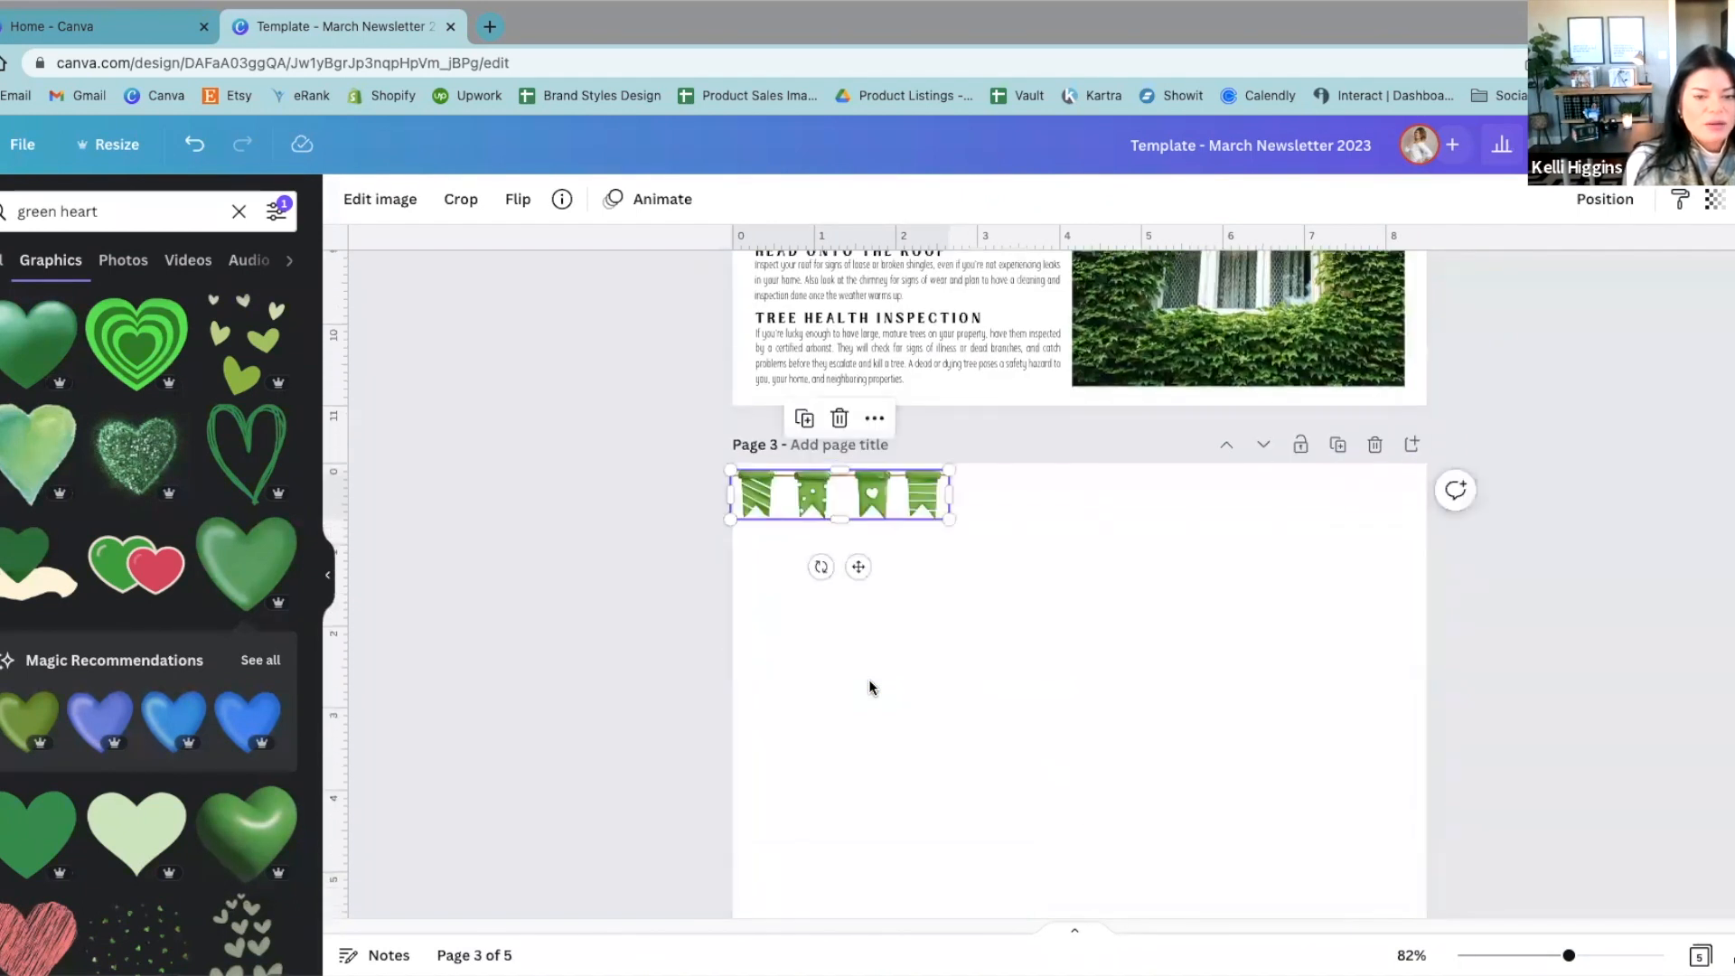
drag(916, 507, 1046, 649)
click(1292, 589)
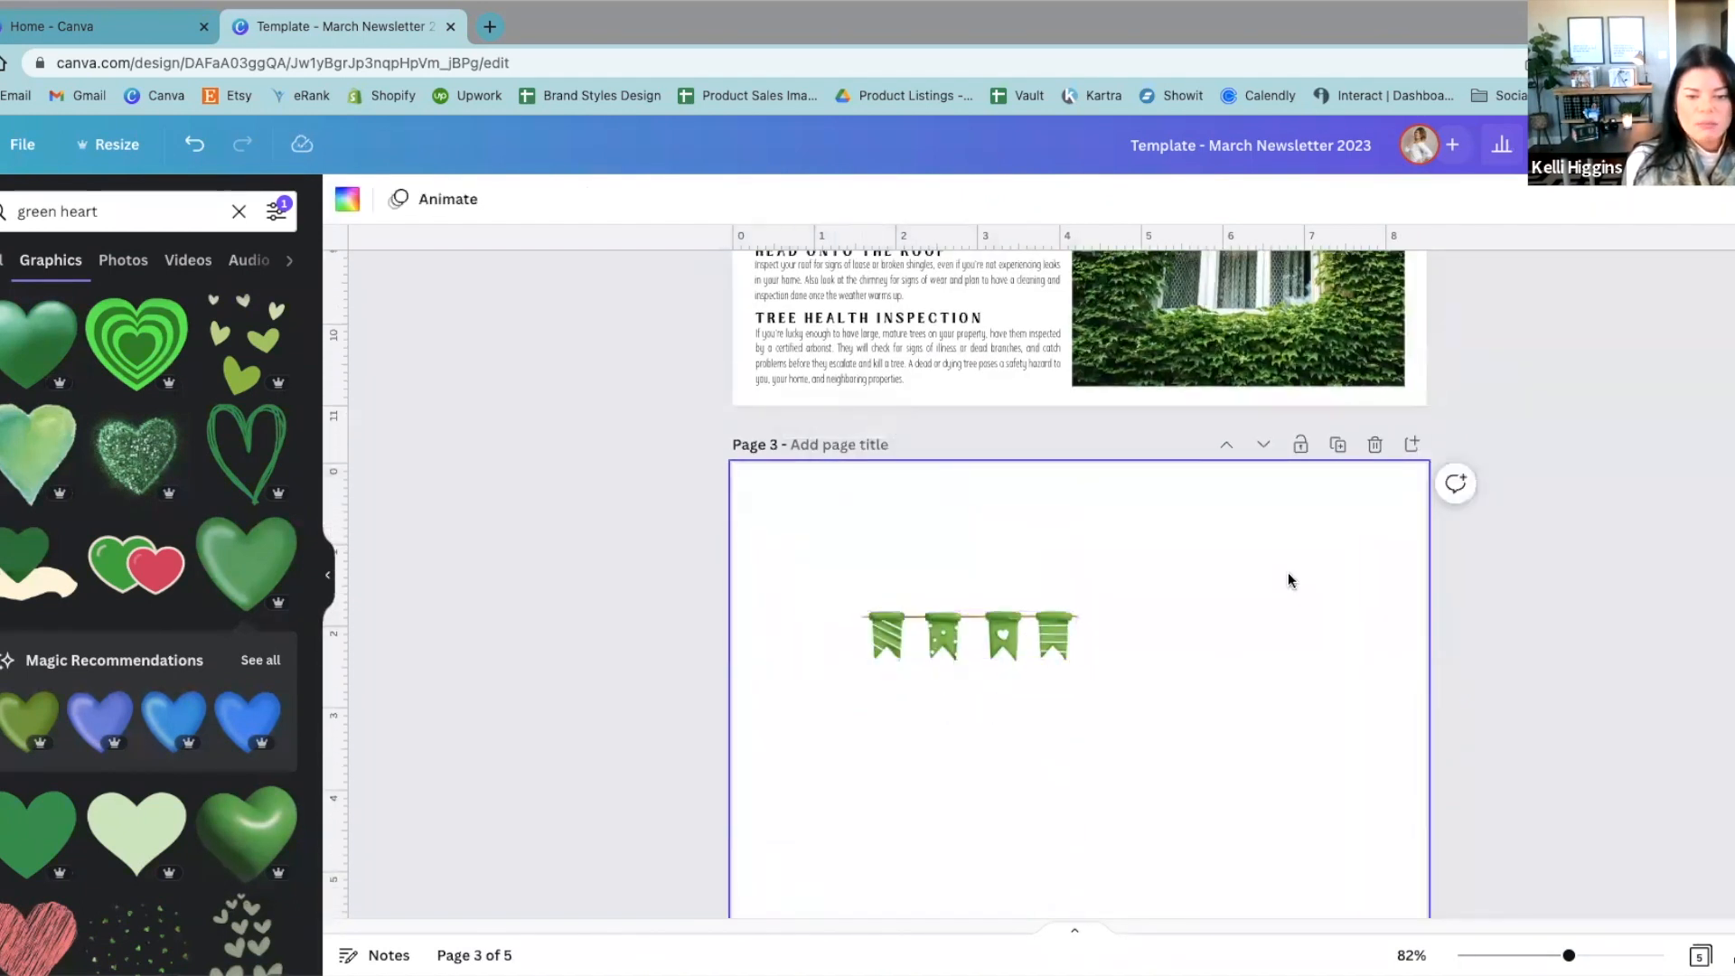
Step: Search the graphics library for "st patricks day" and browse the results
click(38, 210)
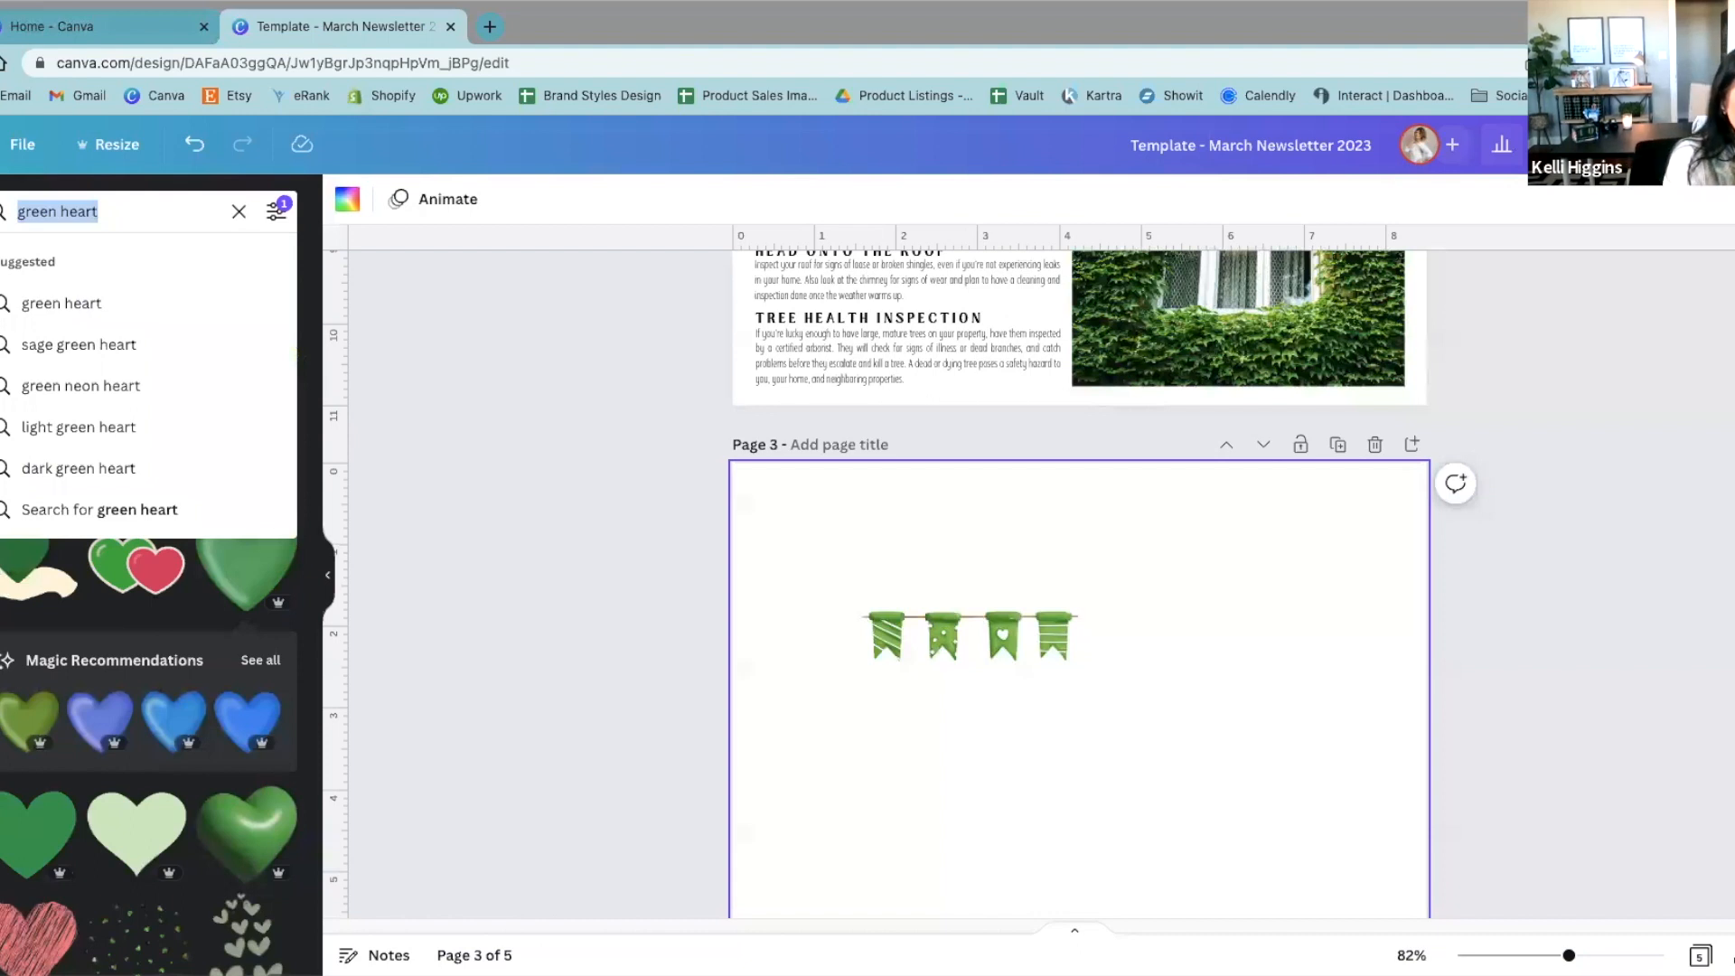
text(st pa)
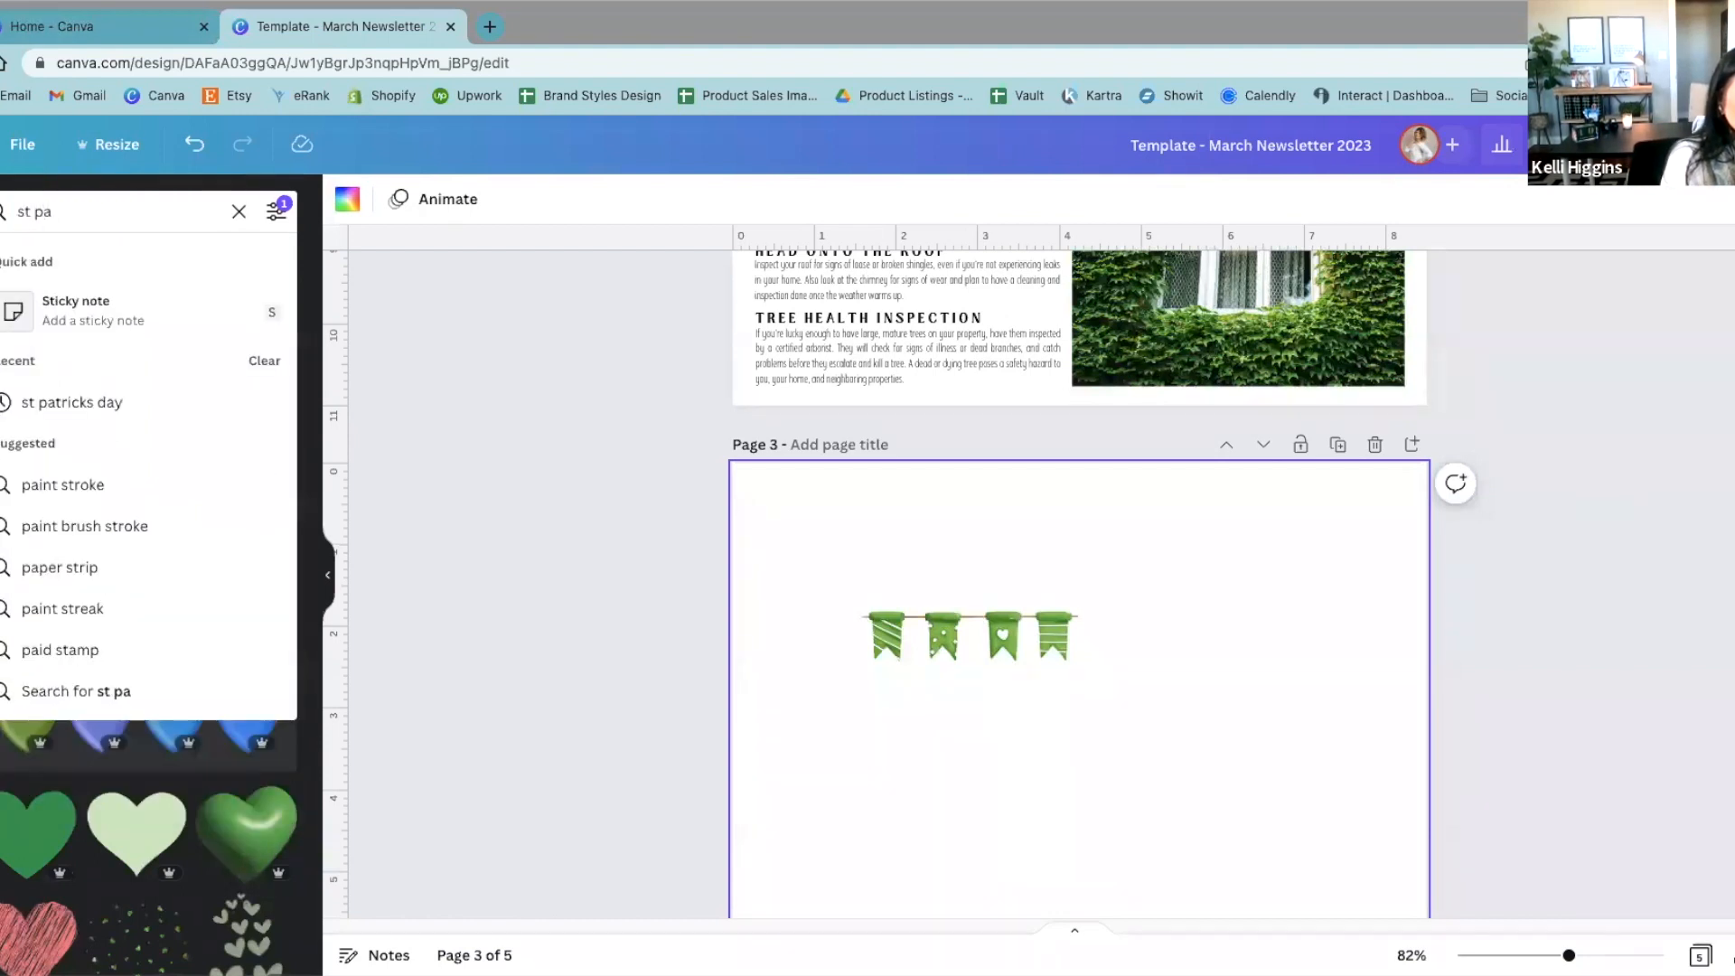
text(tricks day)
key(Return)
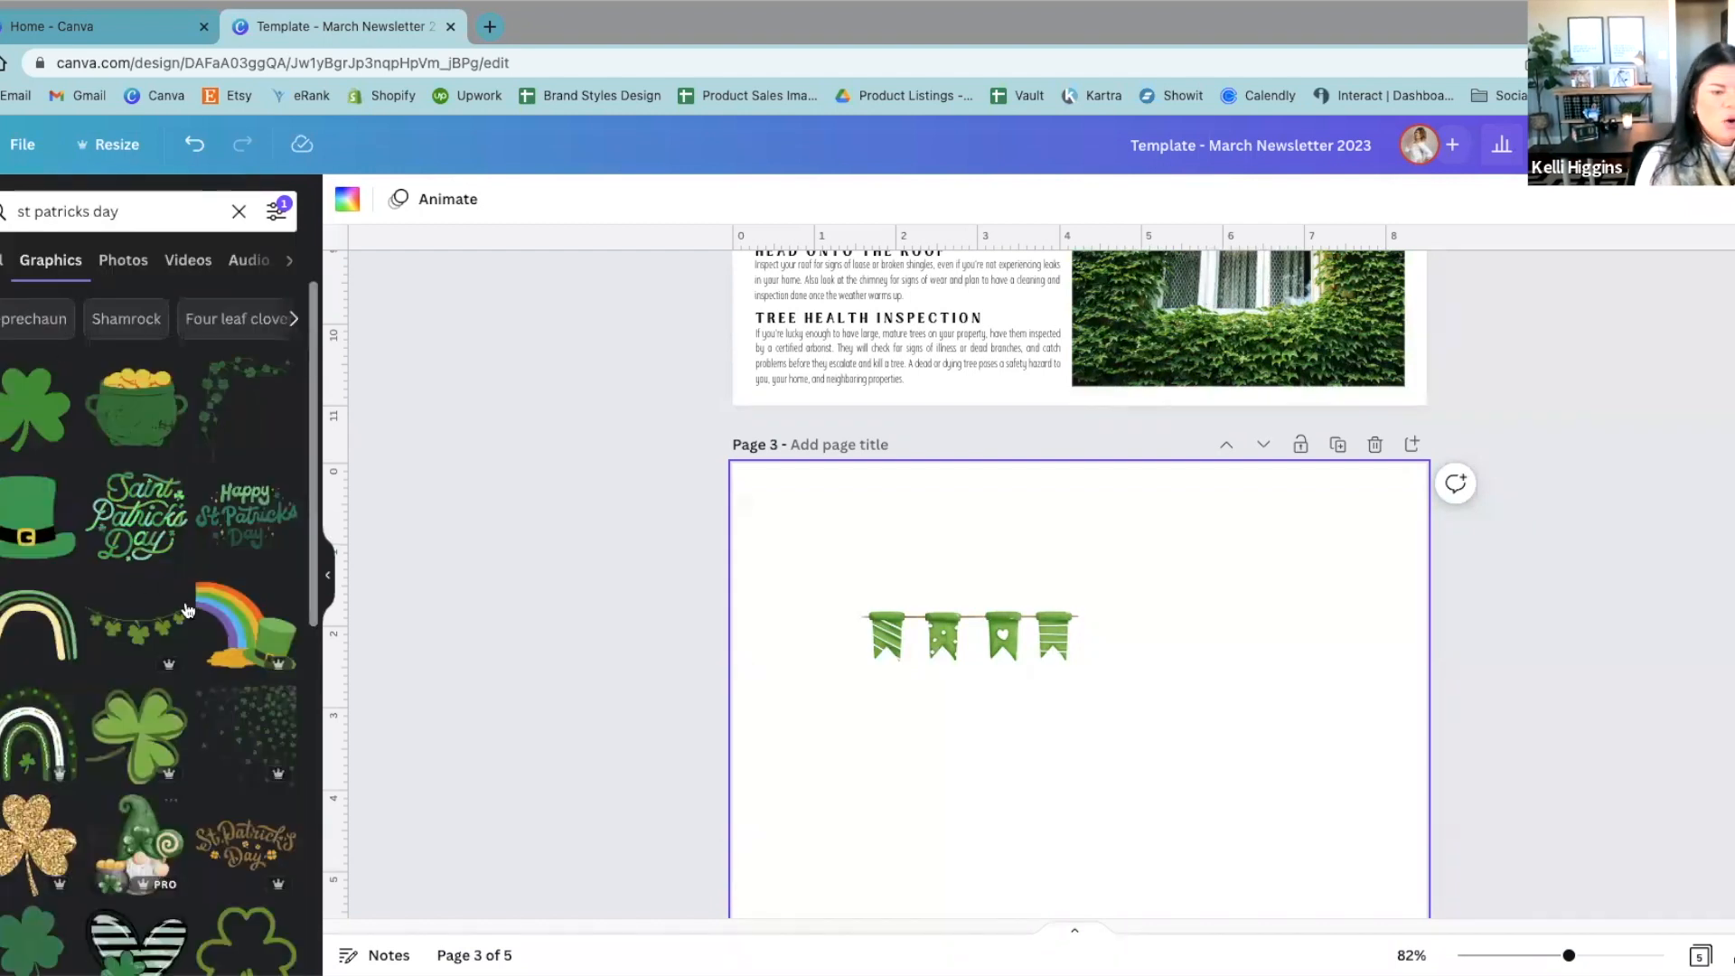
scroll(231, 854, down, 4)
scroll(230, 857, down, 10)
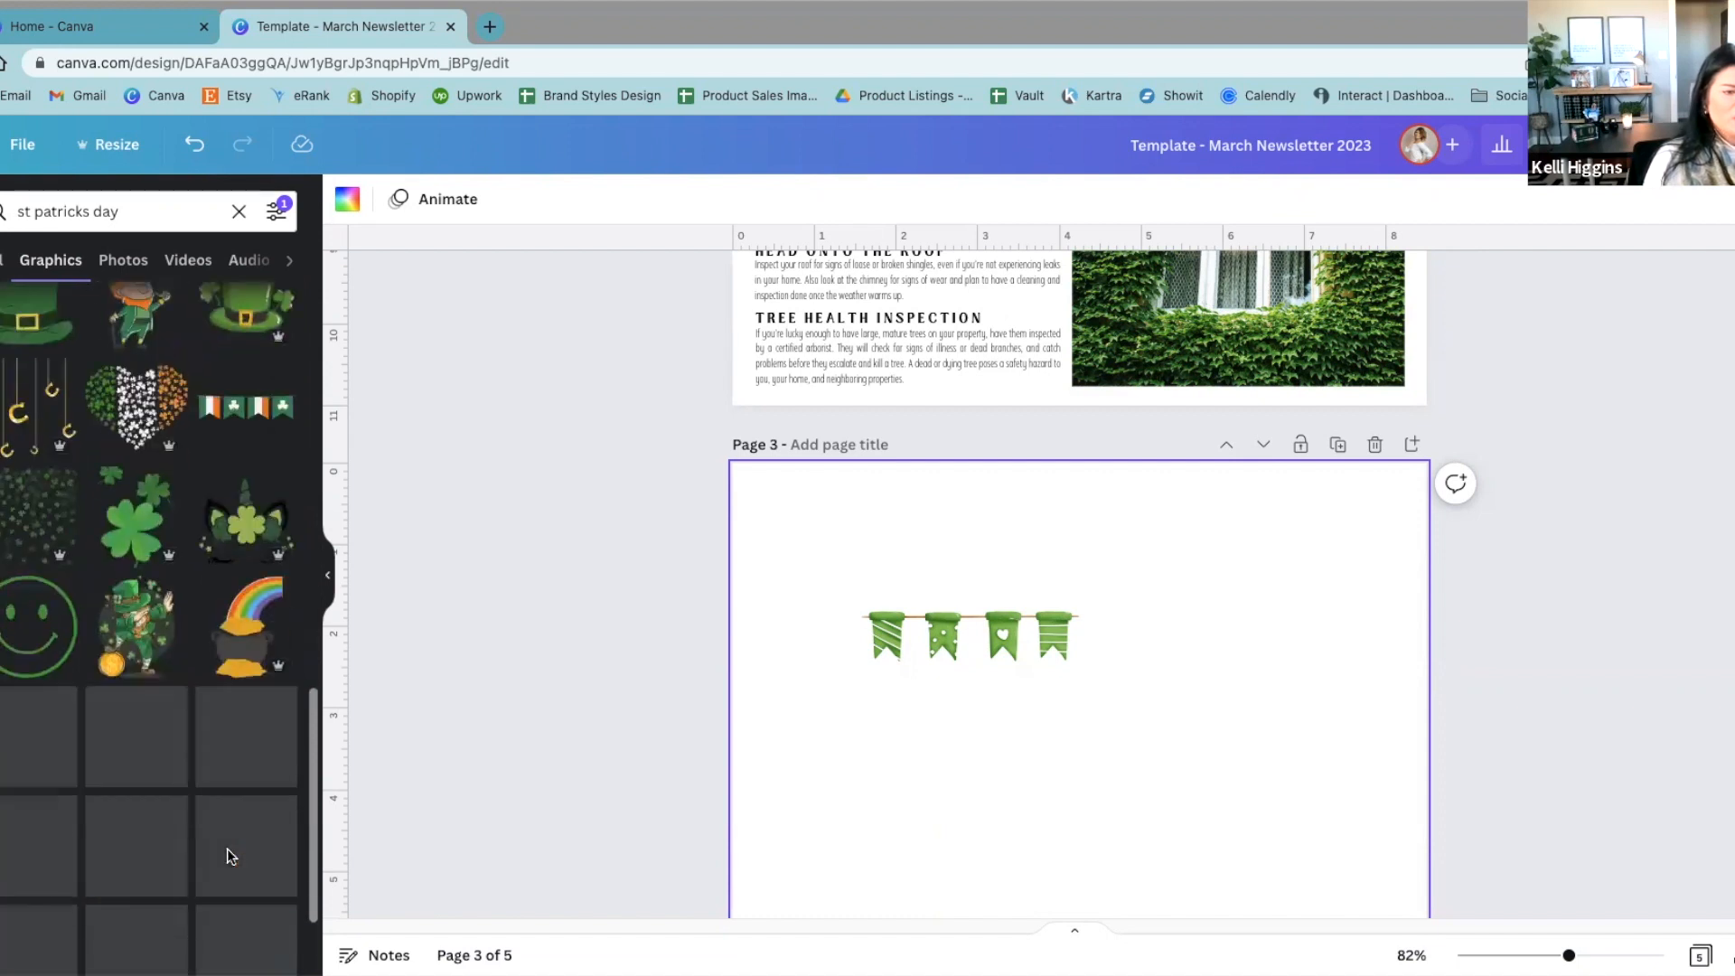
scroll(230, 856, down, 2)
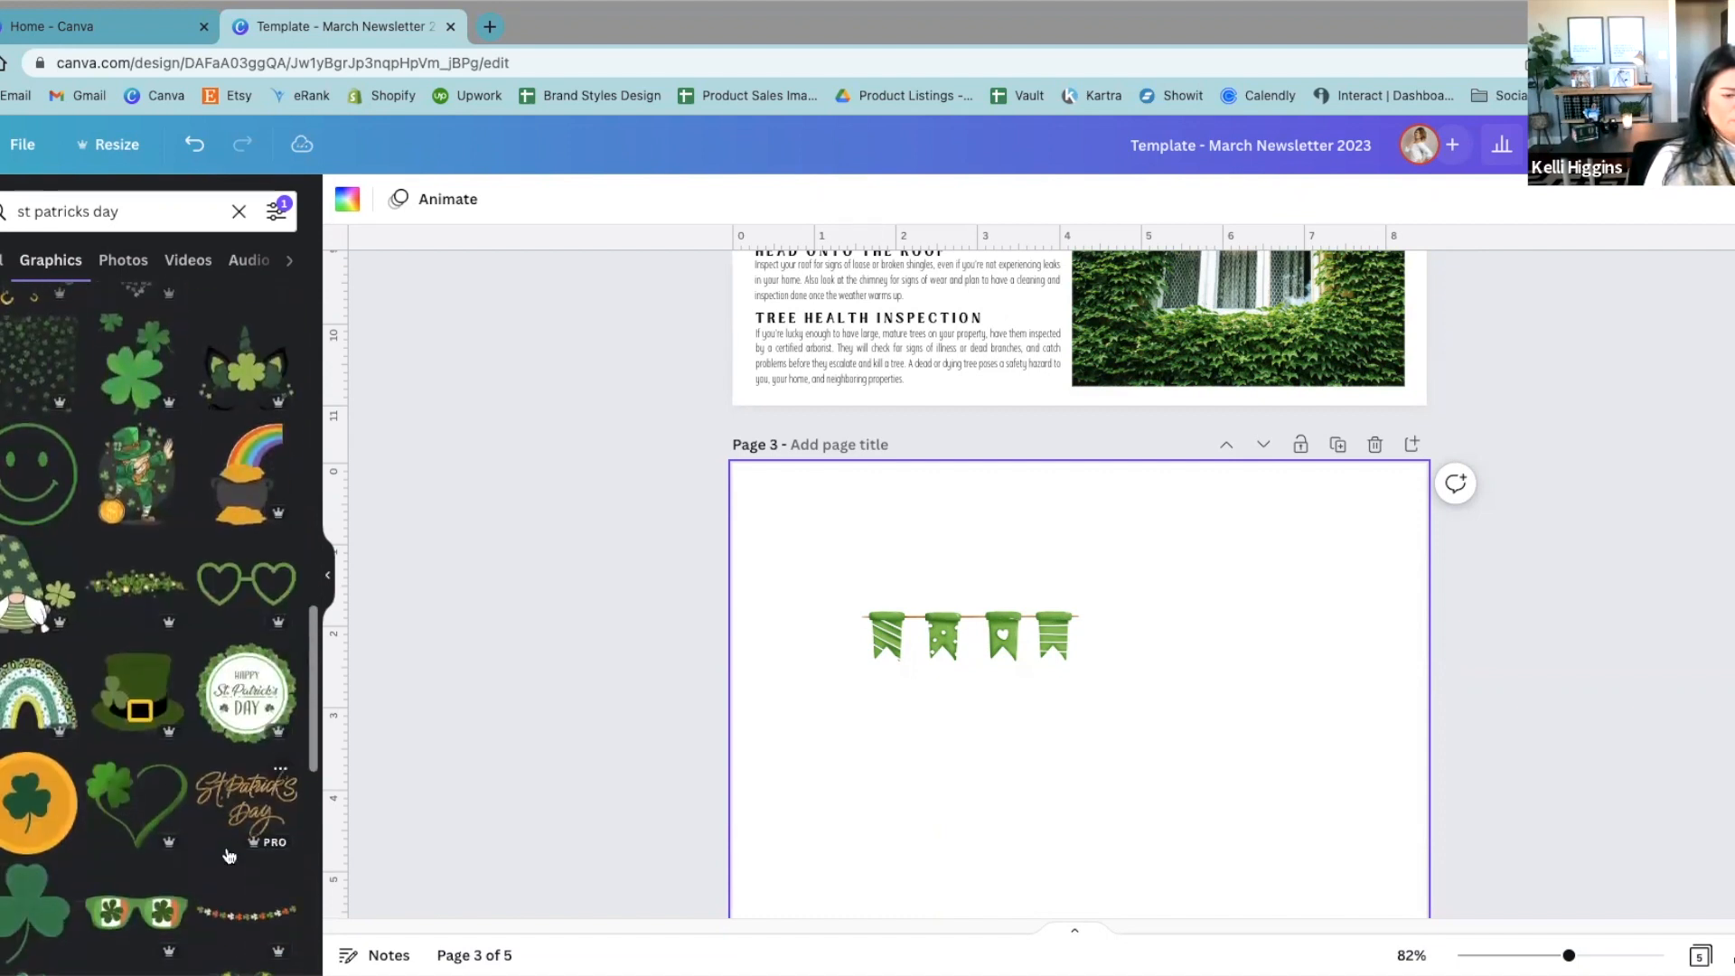
Step: Enlarge the green bunting segment until it spans the full width at the top of page 3
click(890, 624)
drag(889, 624, 847, 565)
drag(994, 581, 1450, 408)
drag(1365, 518, 1337, 586)
click(1554, 600)
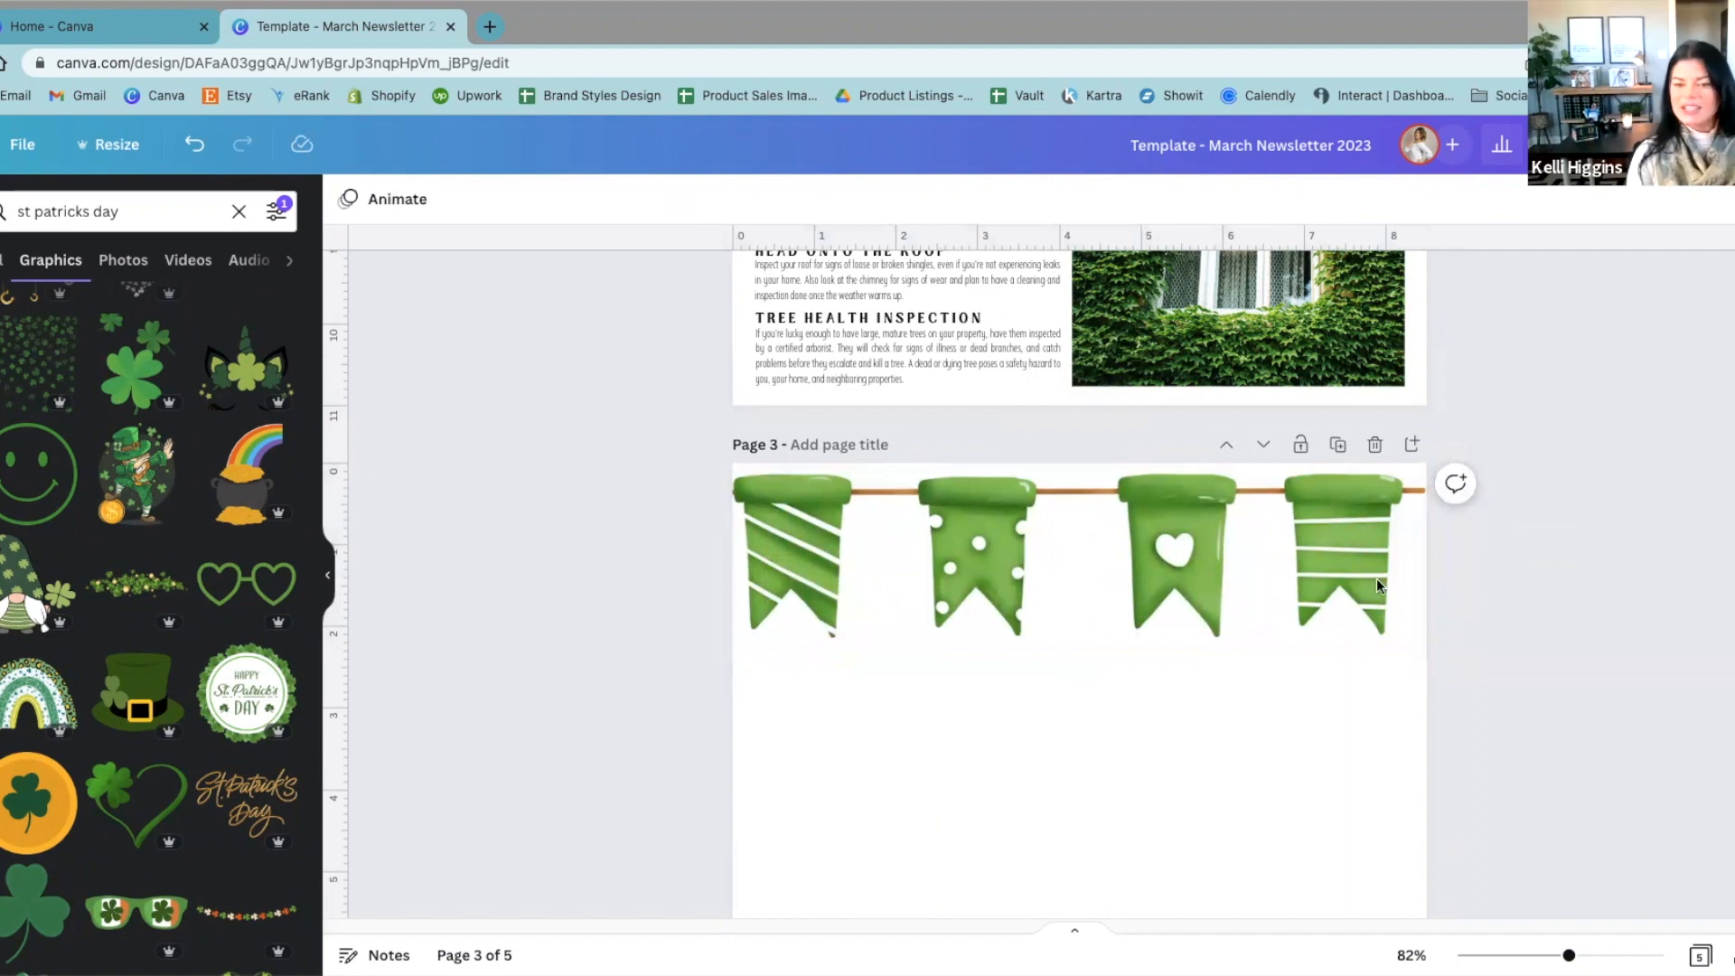
Step: Shrink the bunting segment to about 3 inches wide near the top of page 3 and duplicate it
click(1320, 583)
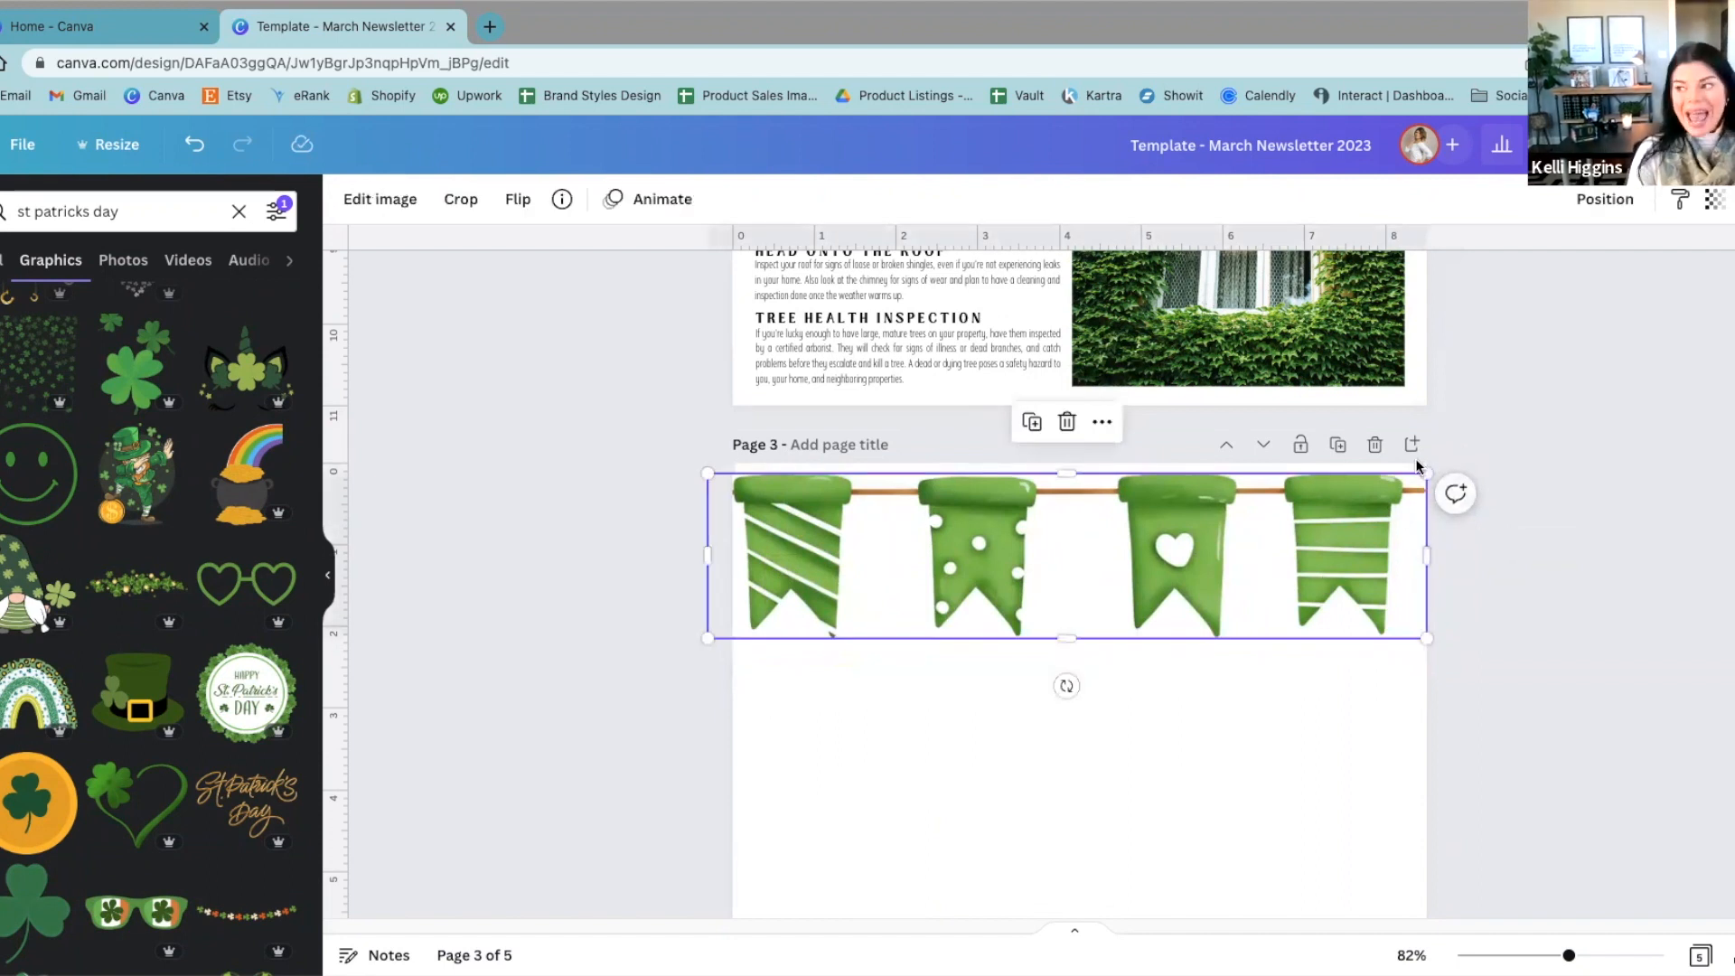
drag(1426, 474, 1228, 565)
click(1138, 561)
click(982, 568)
key(ctrl+d)
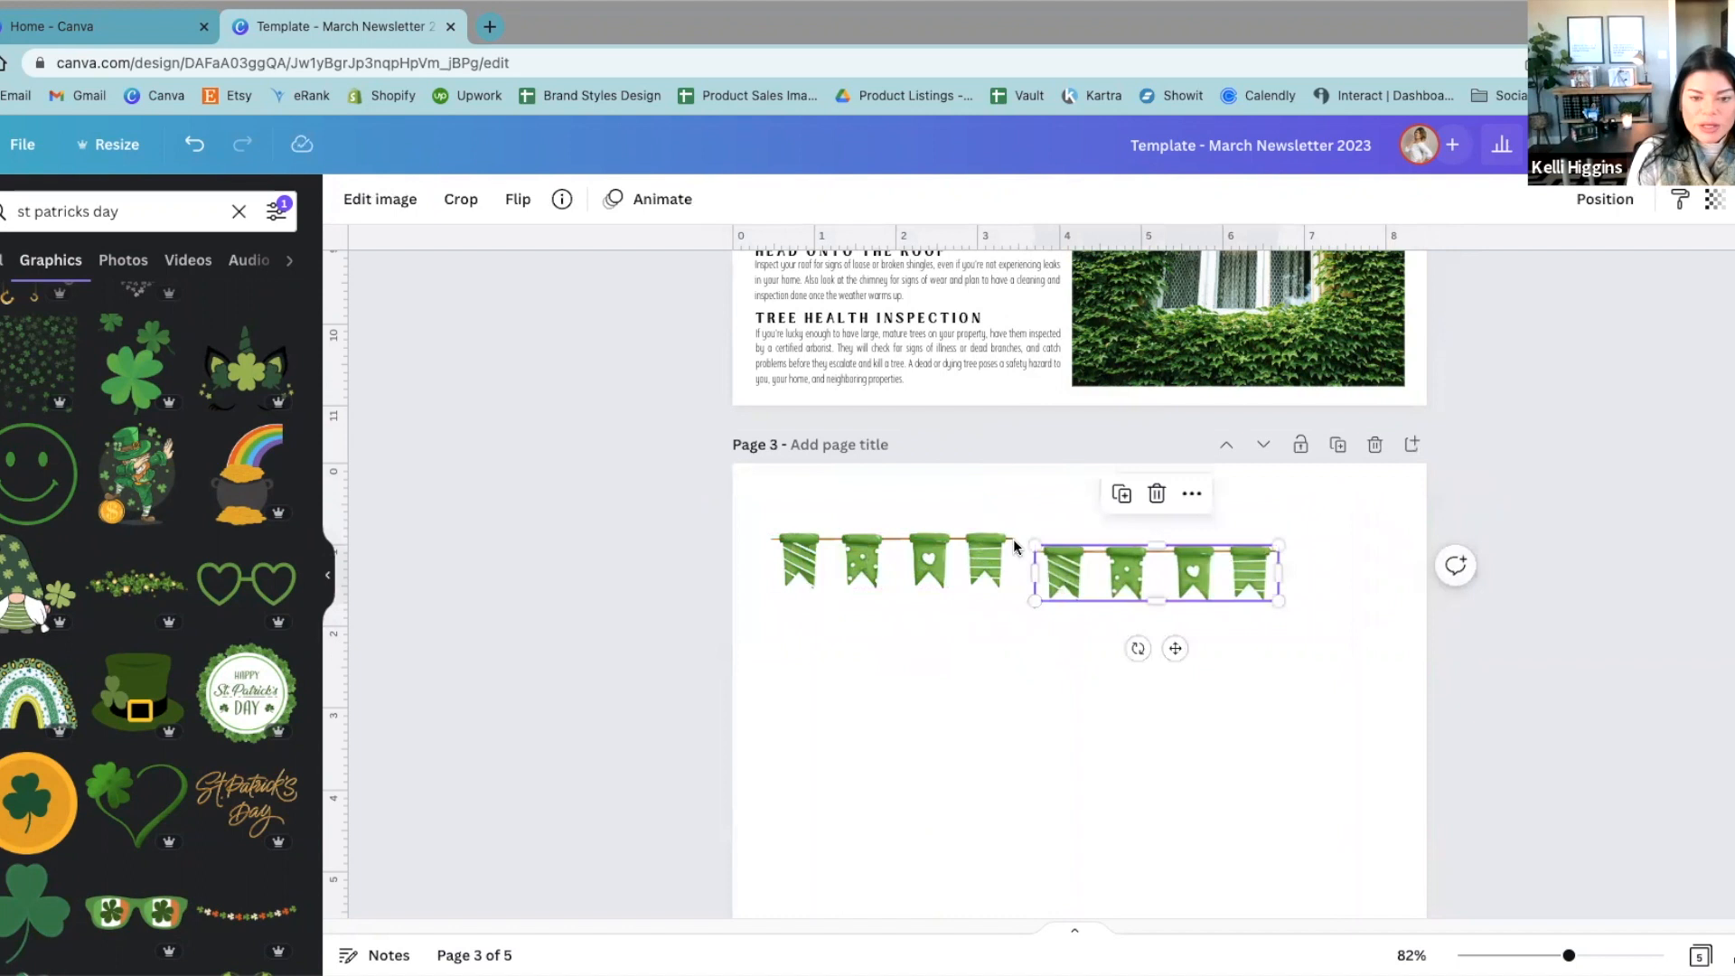
Step: Place the duplicate bunting segment end to end with the original so that their strings line up
scroll(975, 647, up, 5)
drag(1056, 445, 998, 433)
click(992, 317)
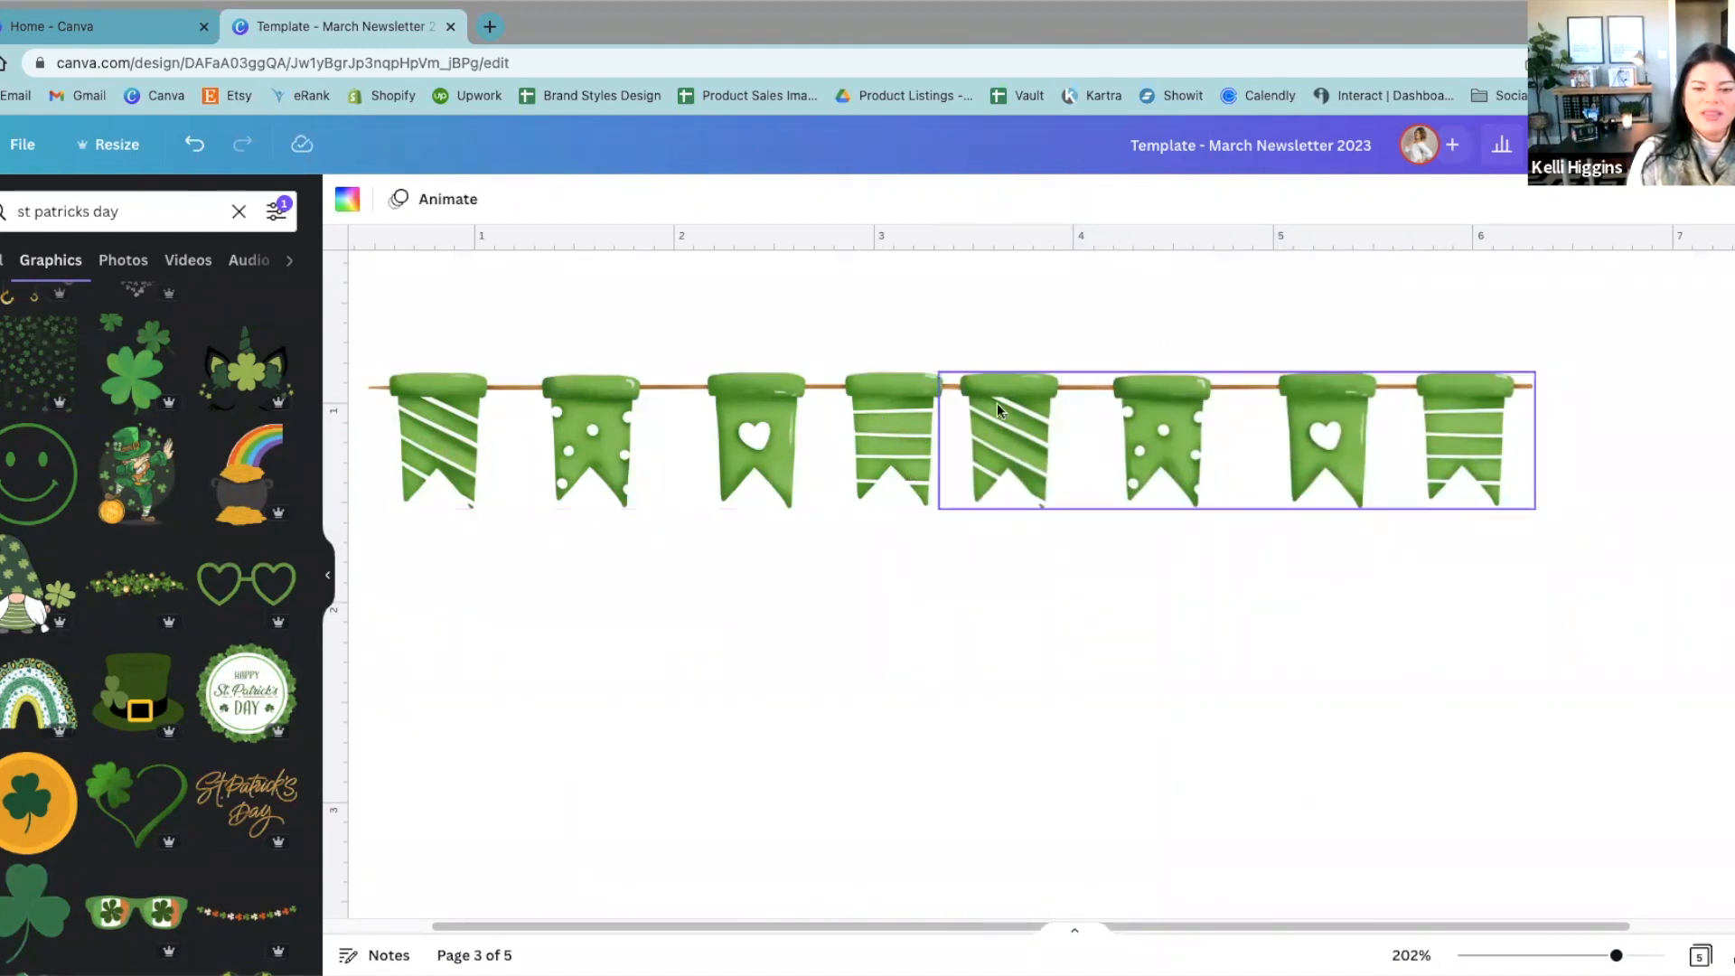
click(1028, 450)
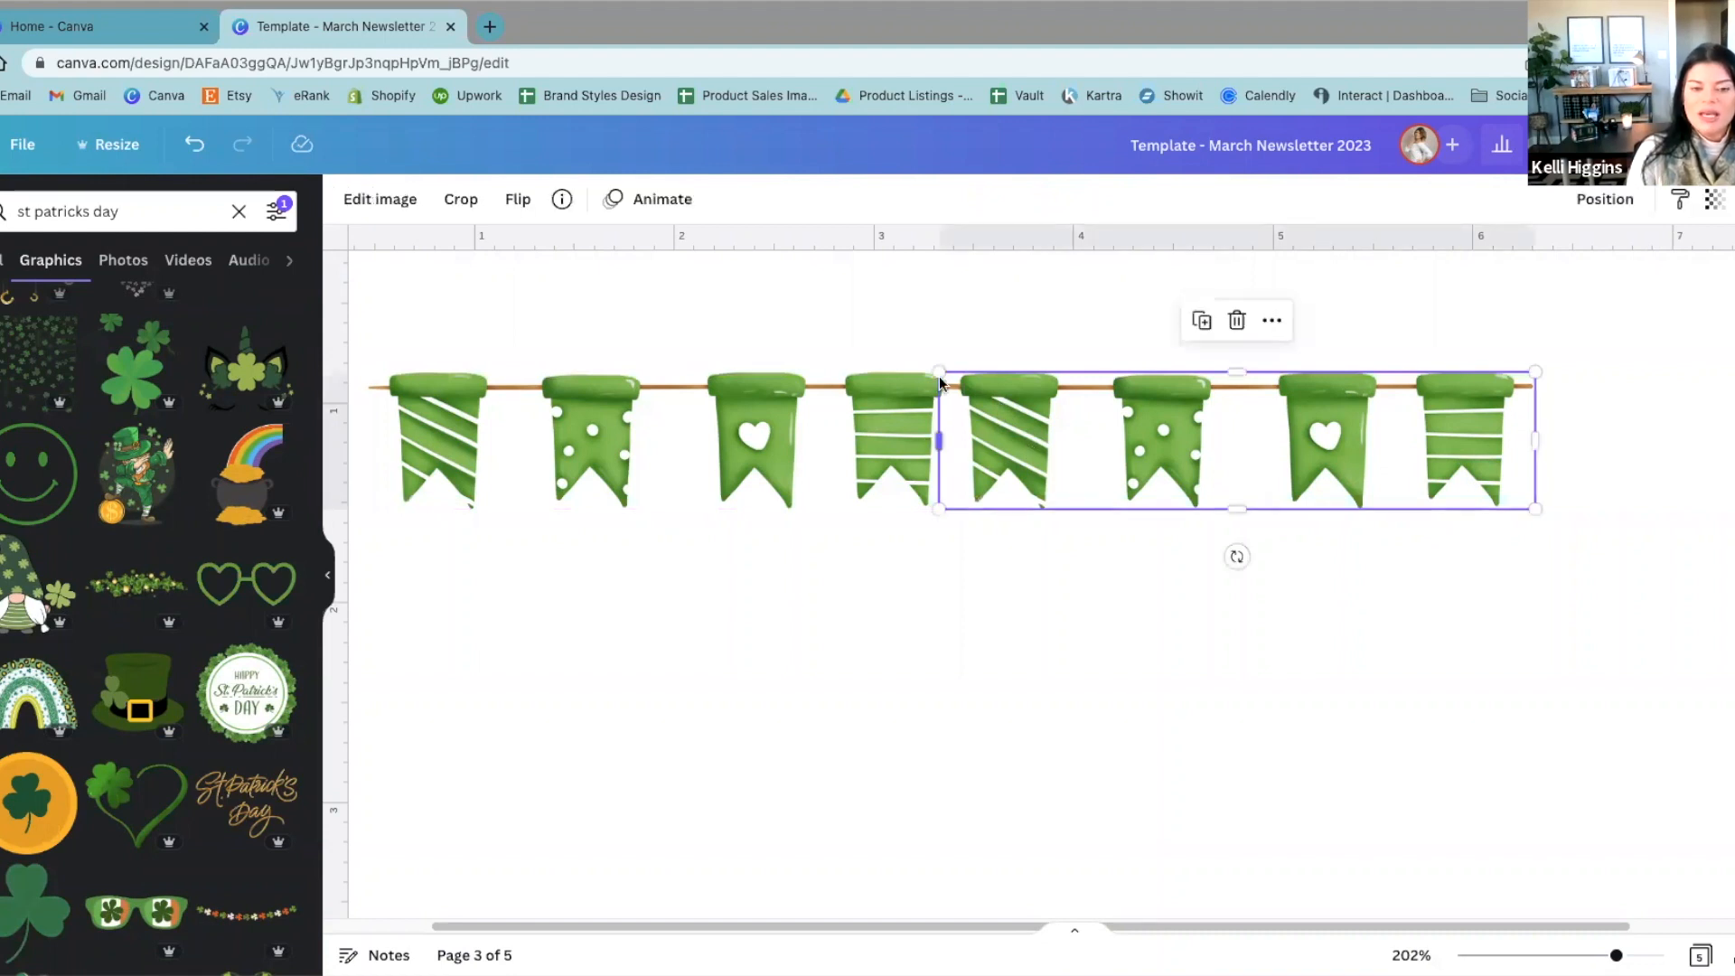
click(913, 326)
Step: Move the duplicate bunting segment below the original and crop off its first striped flag
drag(1507, 461, 1366, 669)
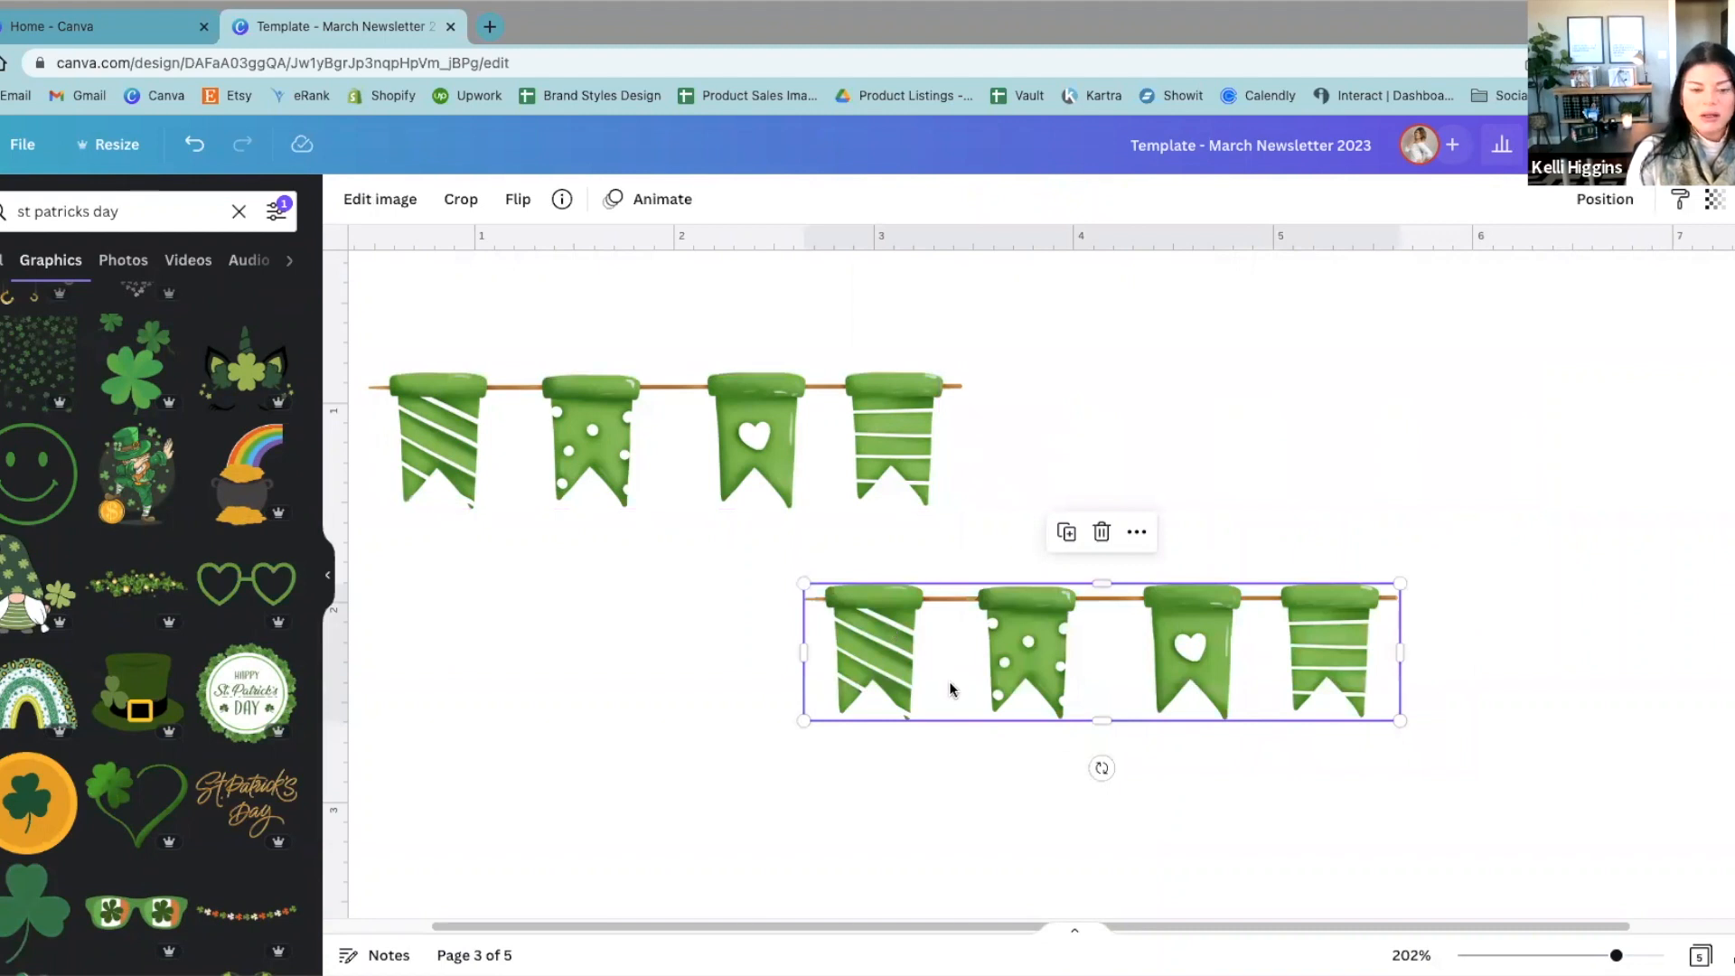
click(459, 199)
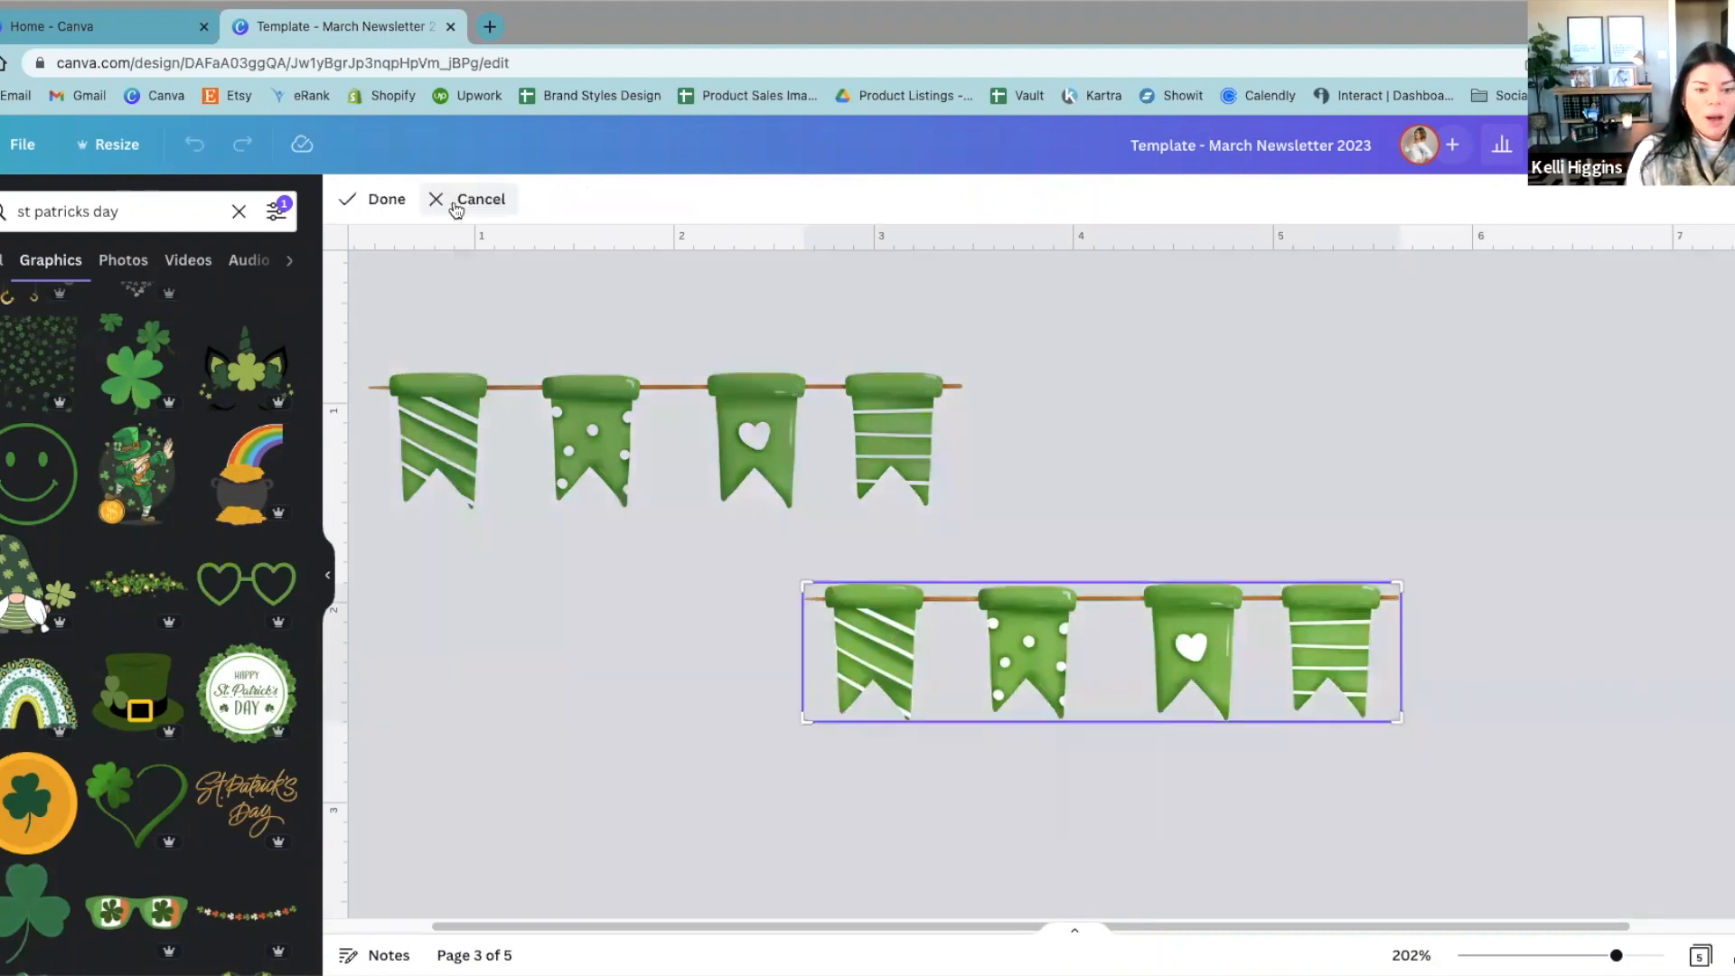
click(807, 760)
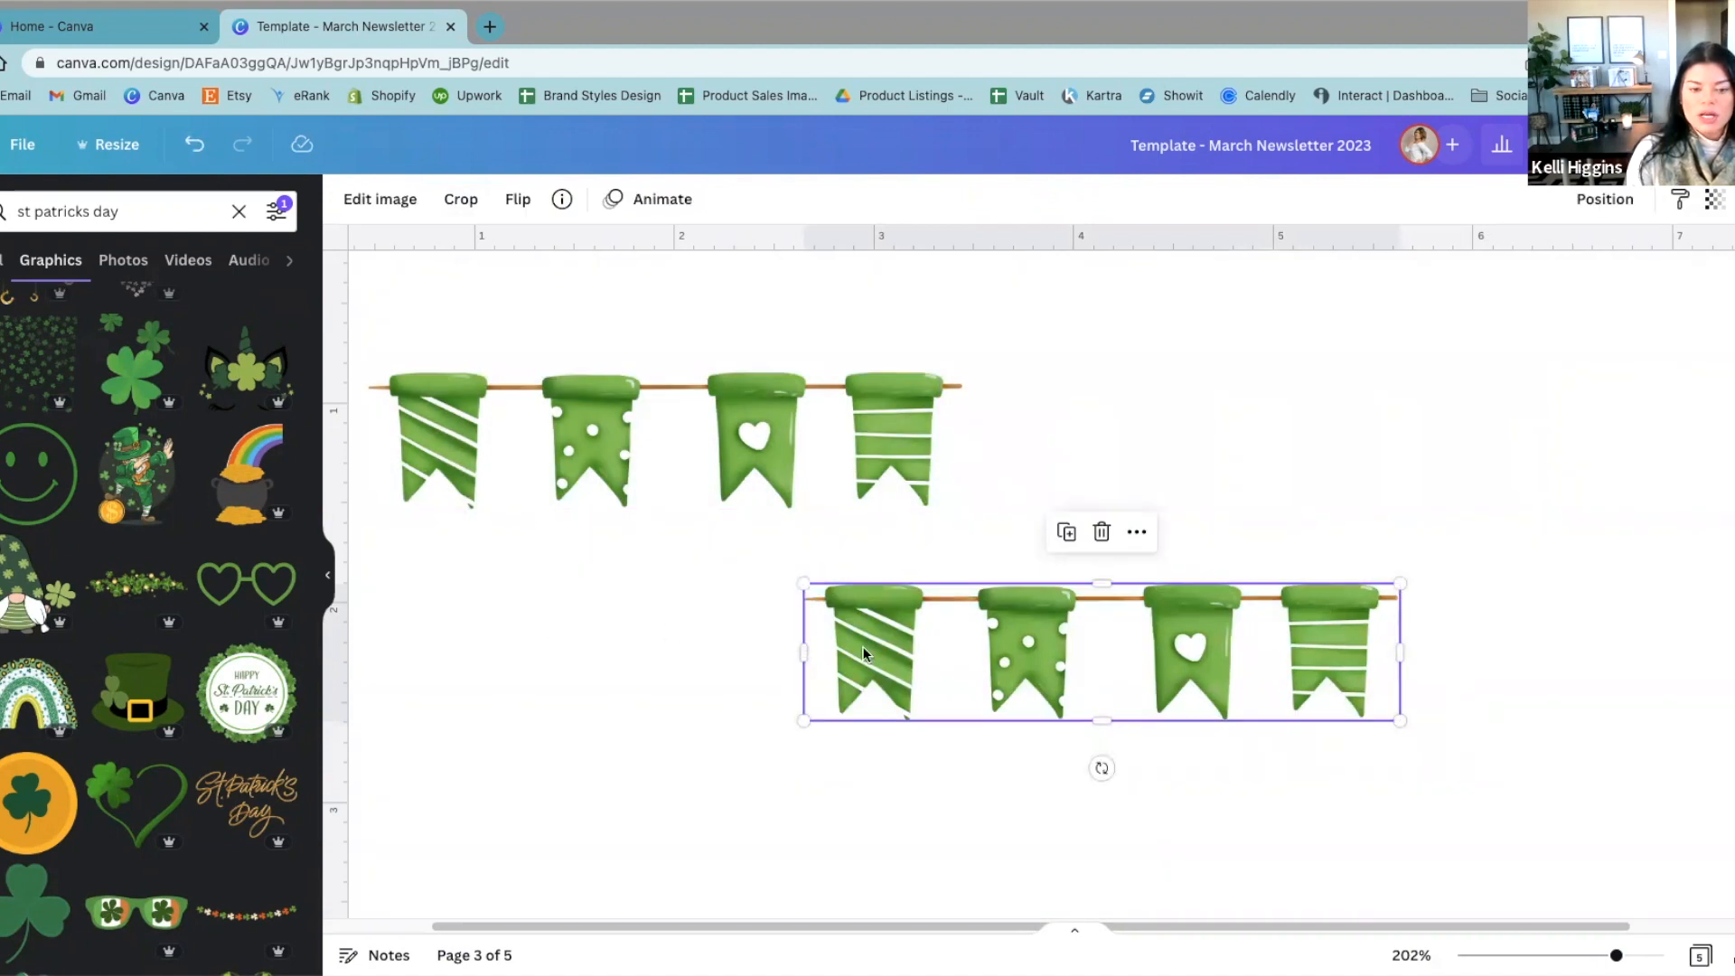
drag(813, 652, 942, 724)
click(761, 711)
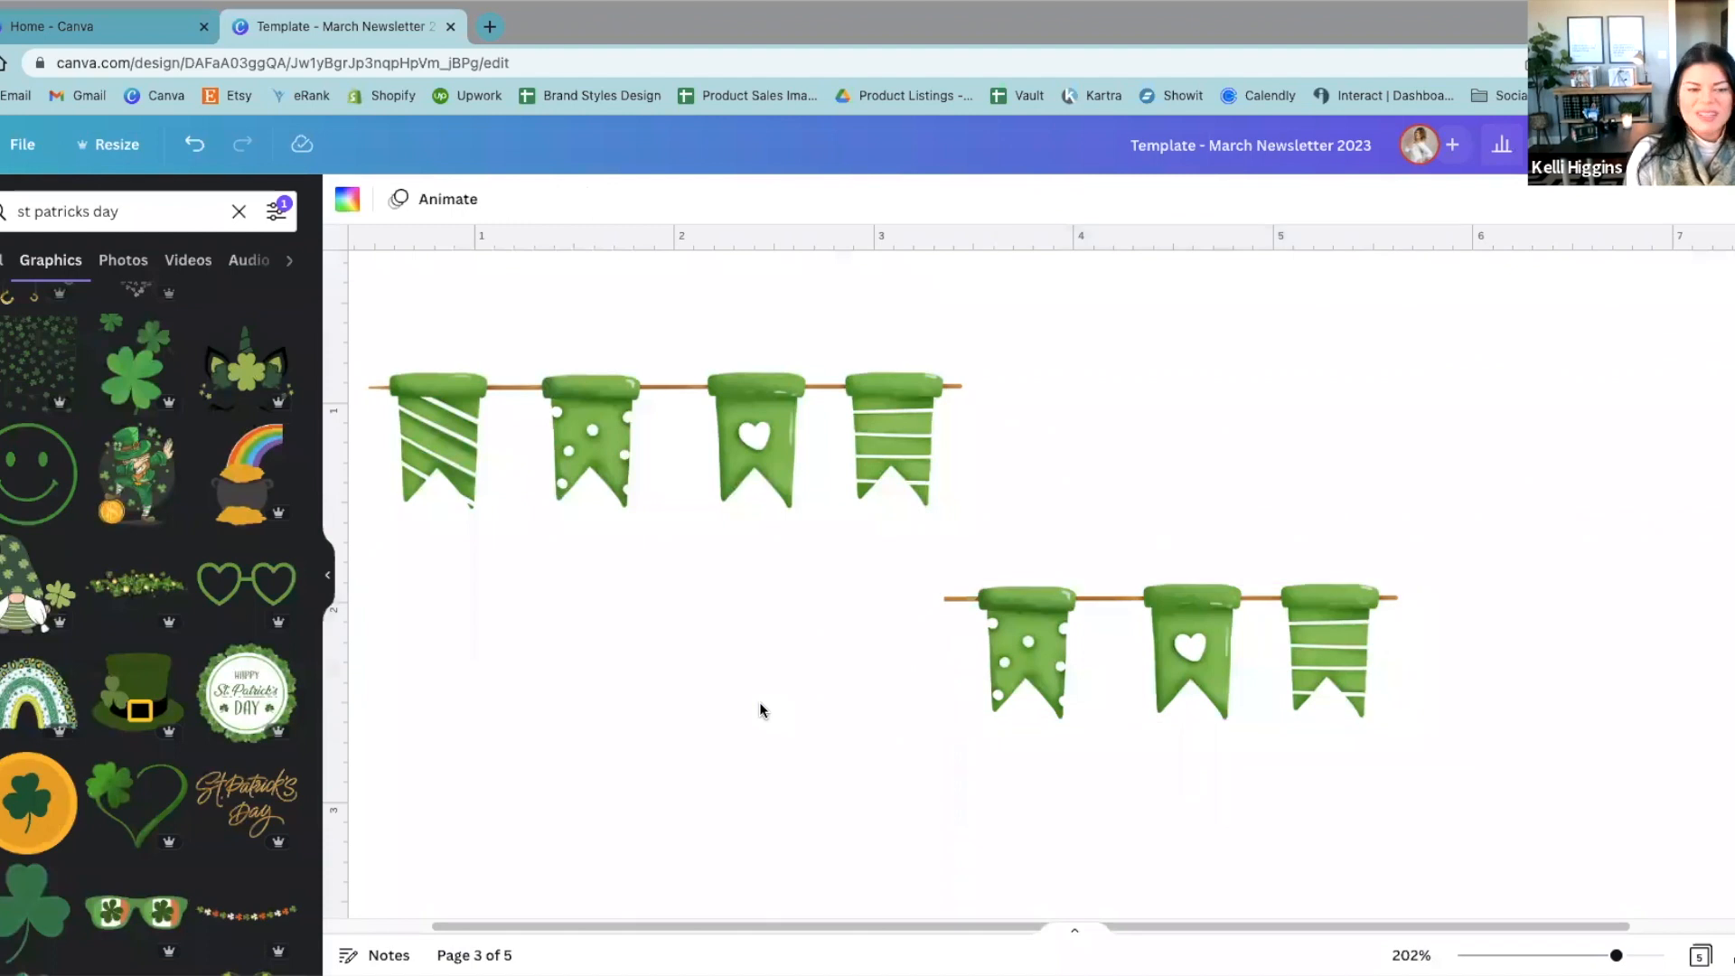
Step: Rejoin the cropped copy to the original bunting's end and crop off the original's first striped flag
click(1034, 644)
drag(1035, 644, 1032, 430)
click(425, 443)
drag(368, 446, 496, 468)
click(638, 574)
scroll(934, 473, up, 5)
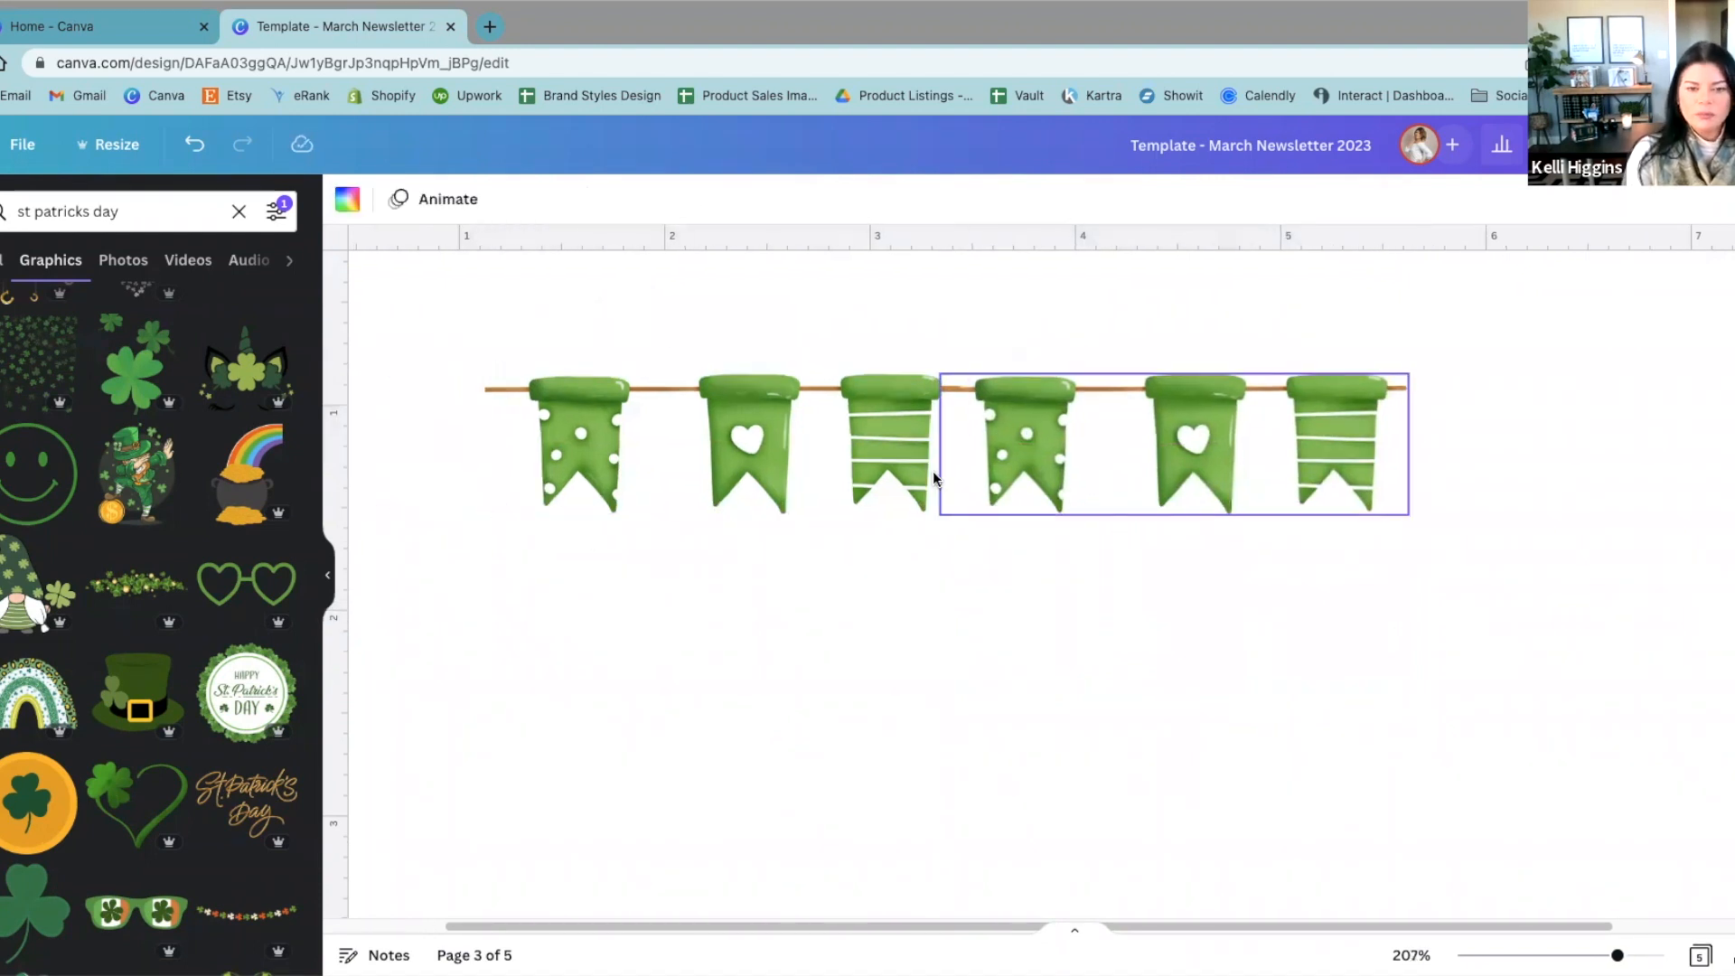
scroll(921, 496, down, 6)
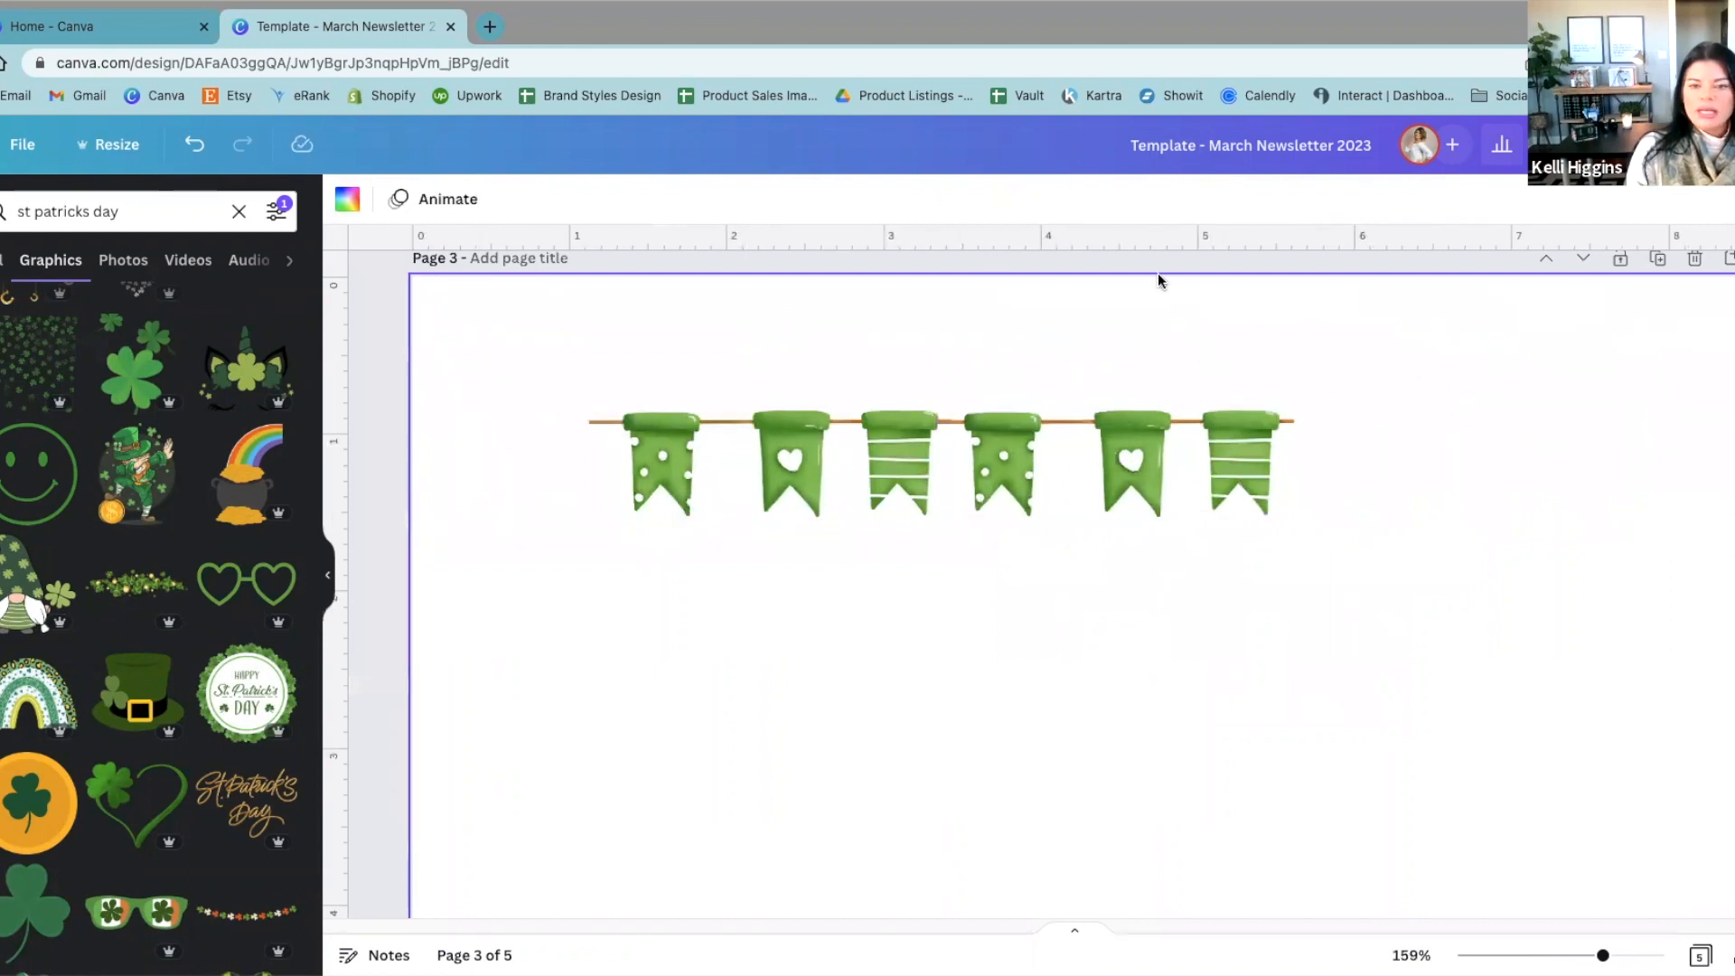
scroll(1150, 352, down, 1)
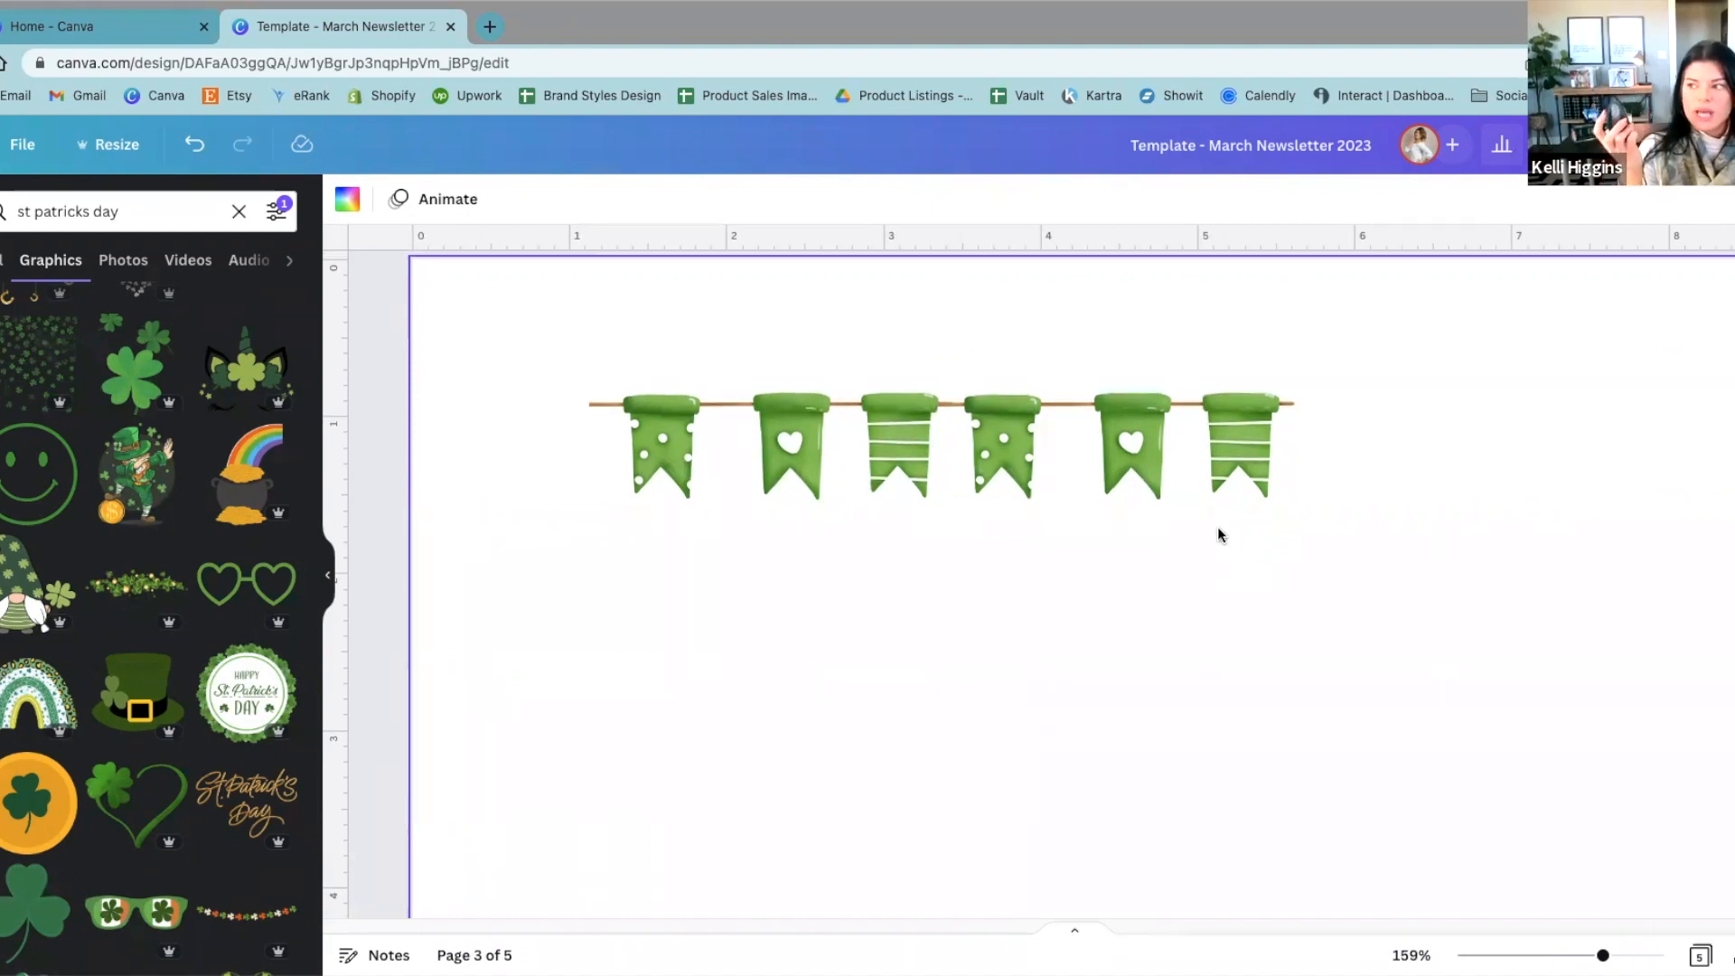
scroll(1217, 535, up, 3)
scroll(1218, 535, down, 6)
scroll(1217, 534, up, 4)
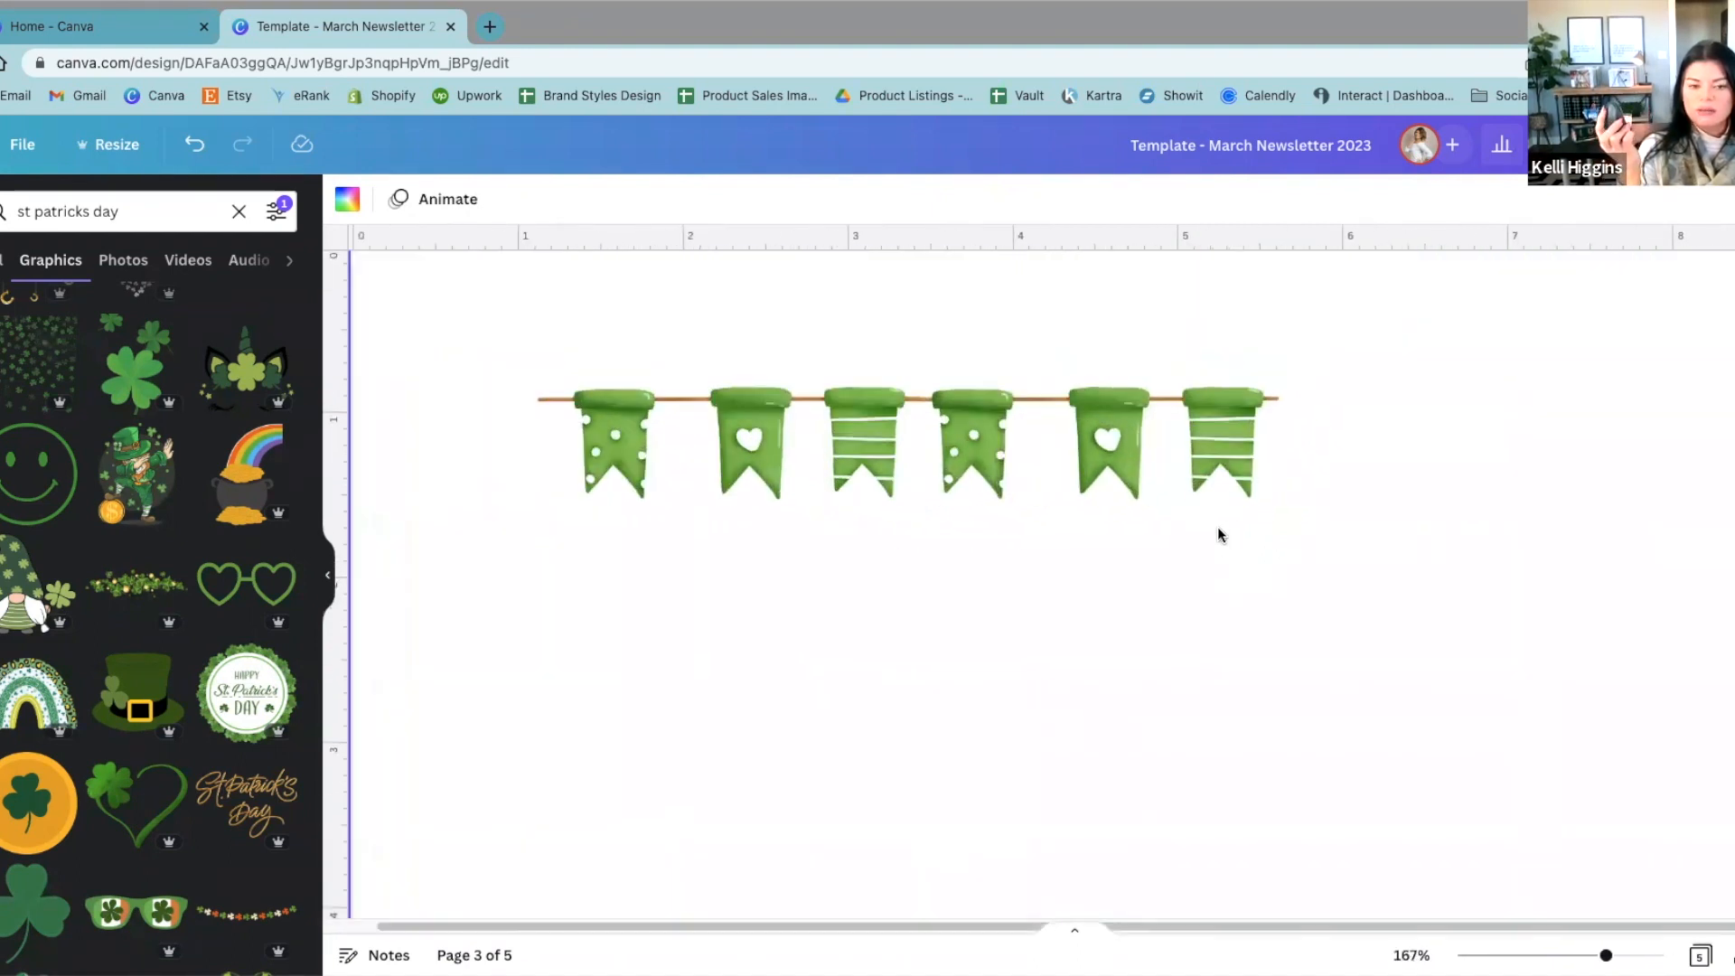
scroll(1218, 535, down, 3)
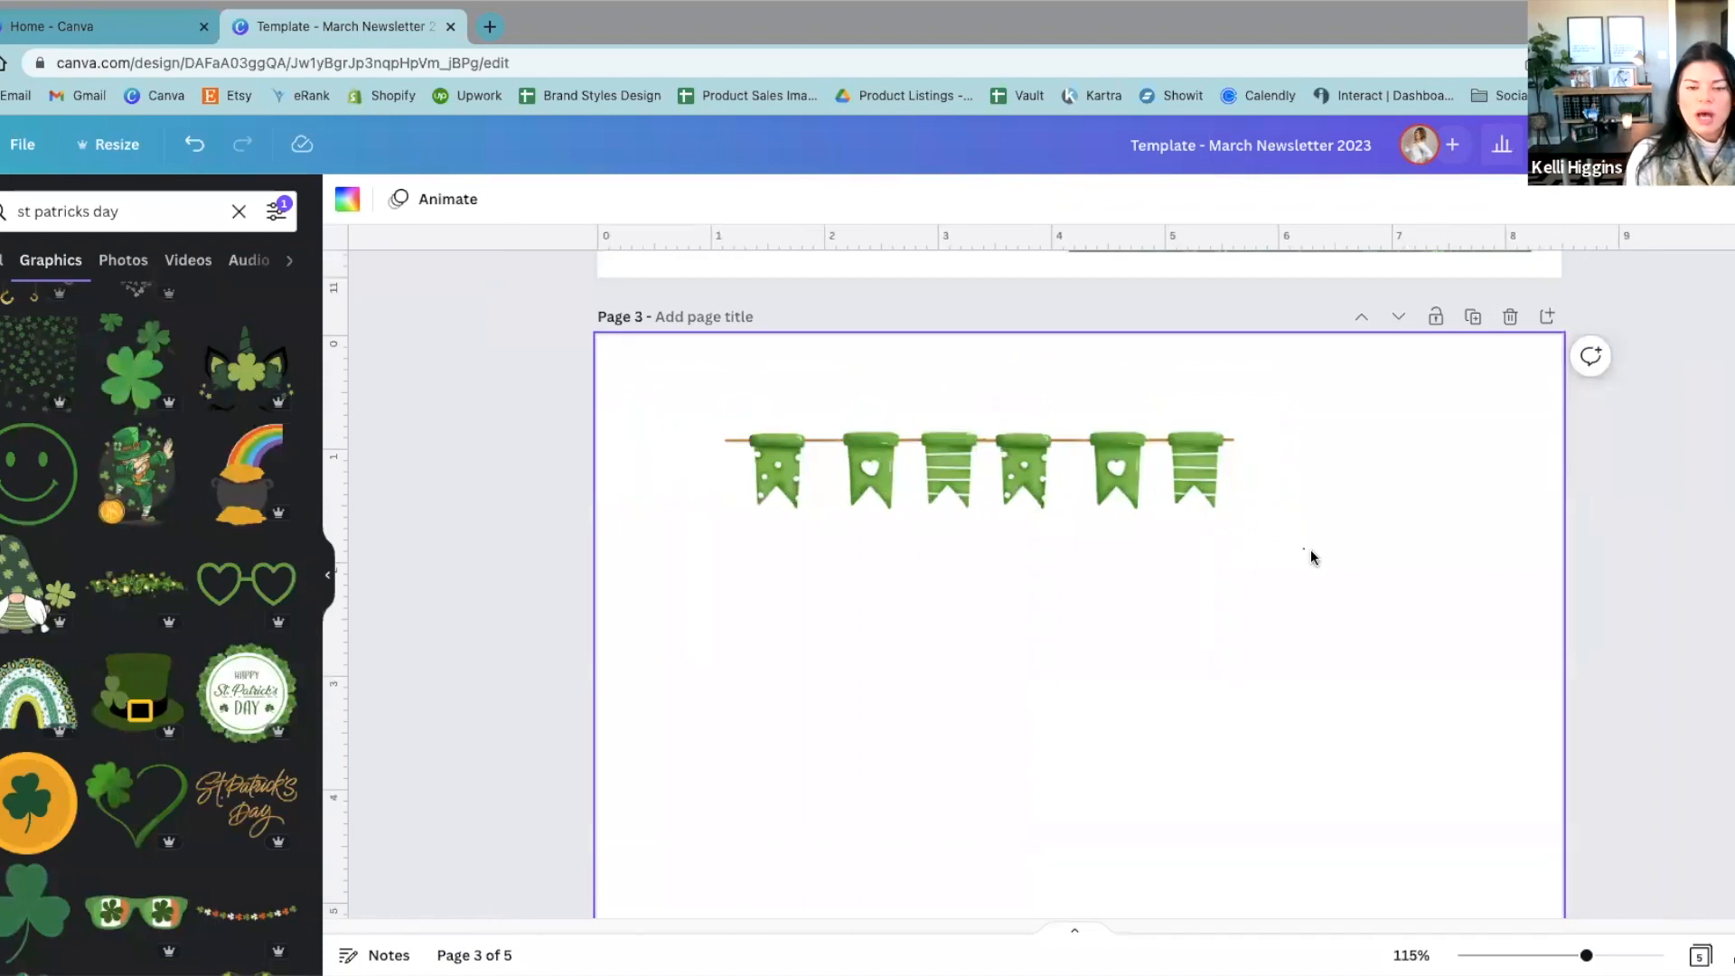
Step: Shrink the second bunting segment slightly and align its string with the end of the first segment
click(1025, 461)
scroll(1026, 466, up, 5)
drag(1002, 507, 1002, 509)
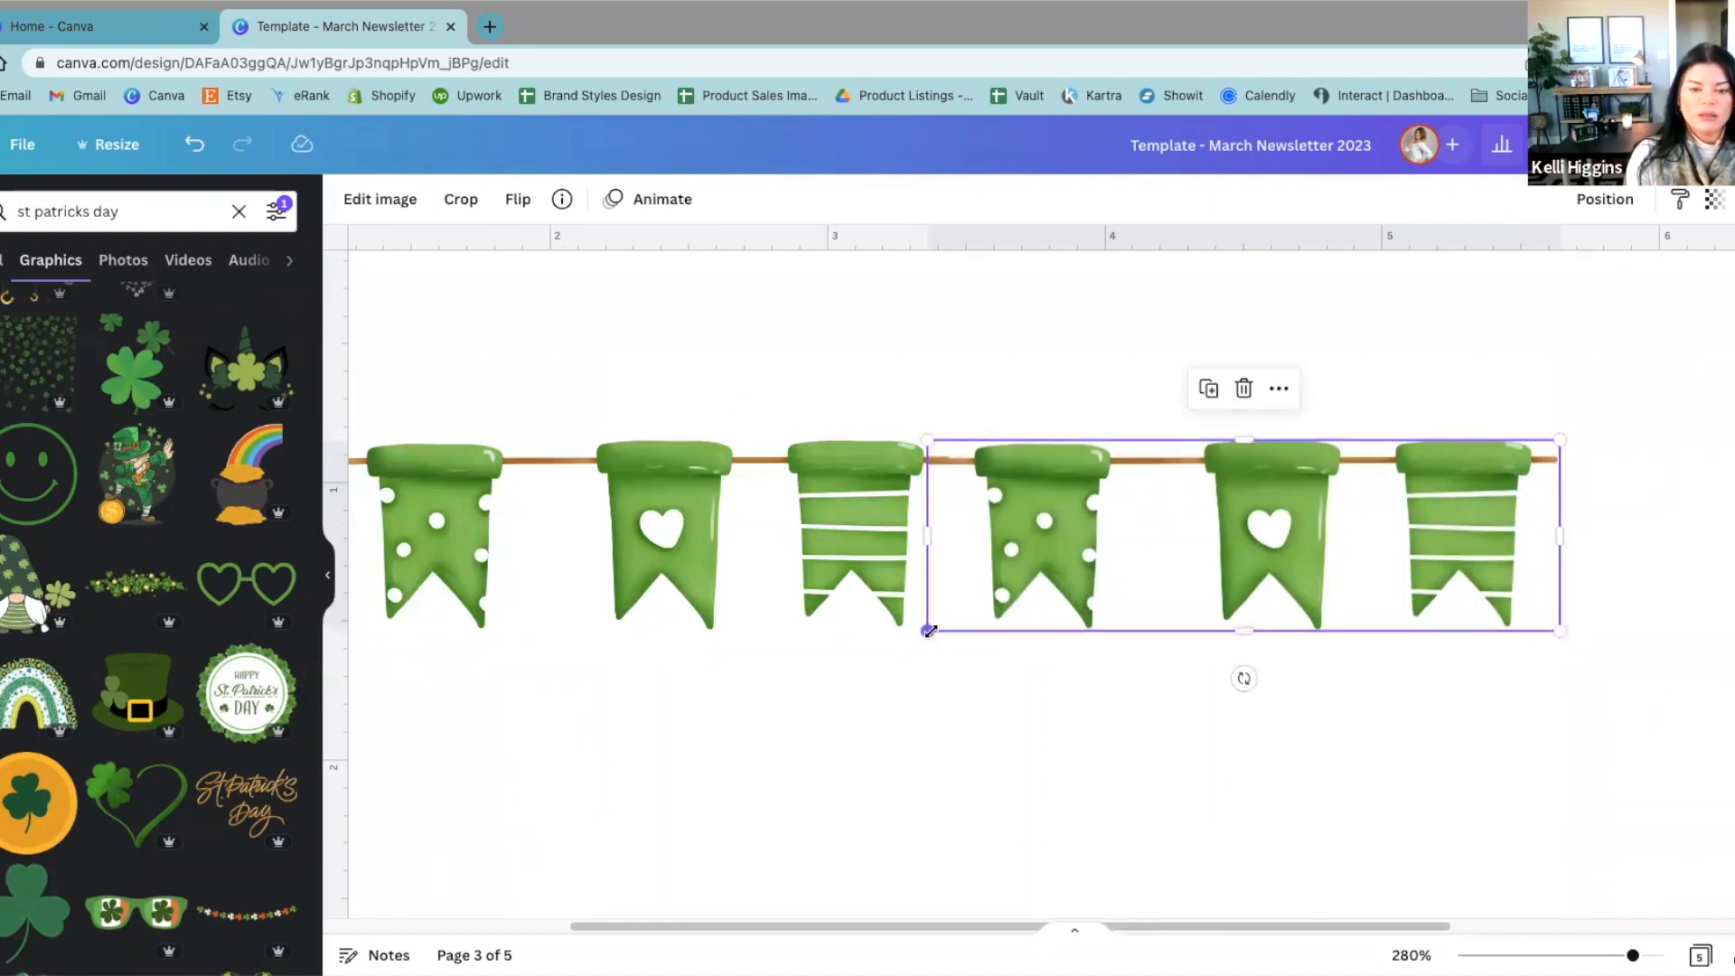
drag(931, 629, 941, 620)
drag(1015, 542, 1003, 542)
click(801, 349)
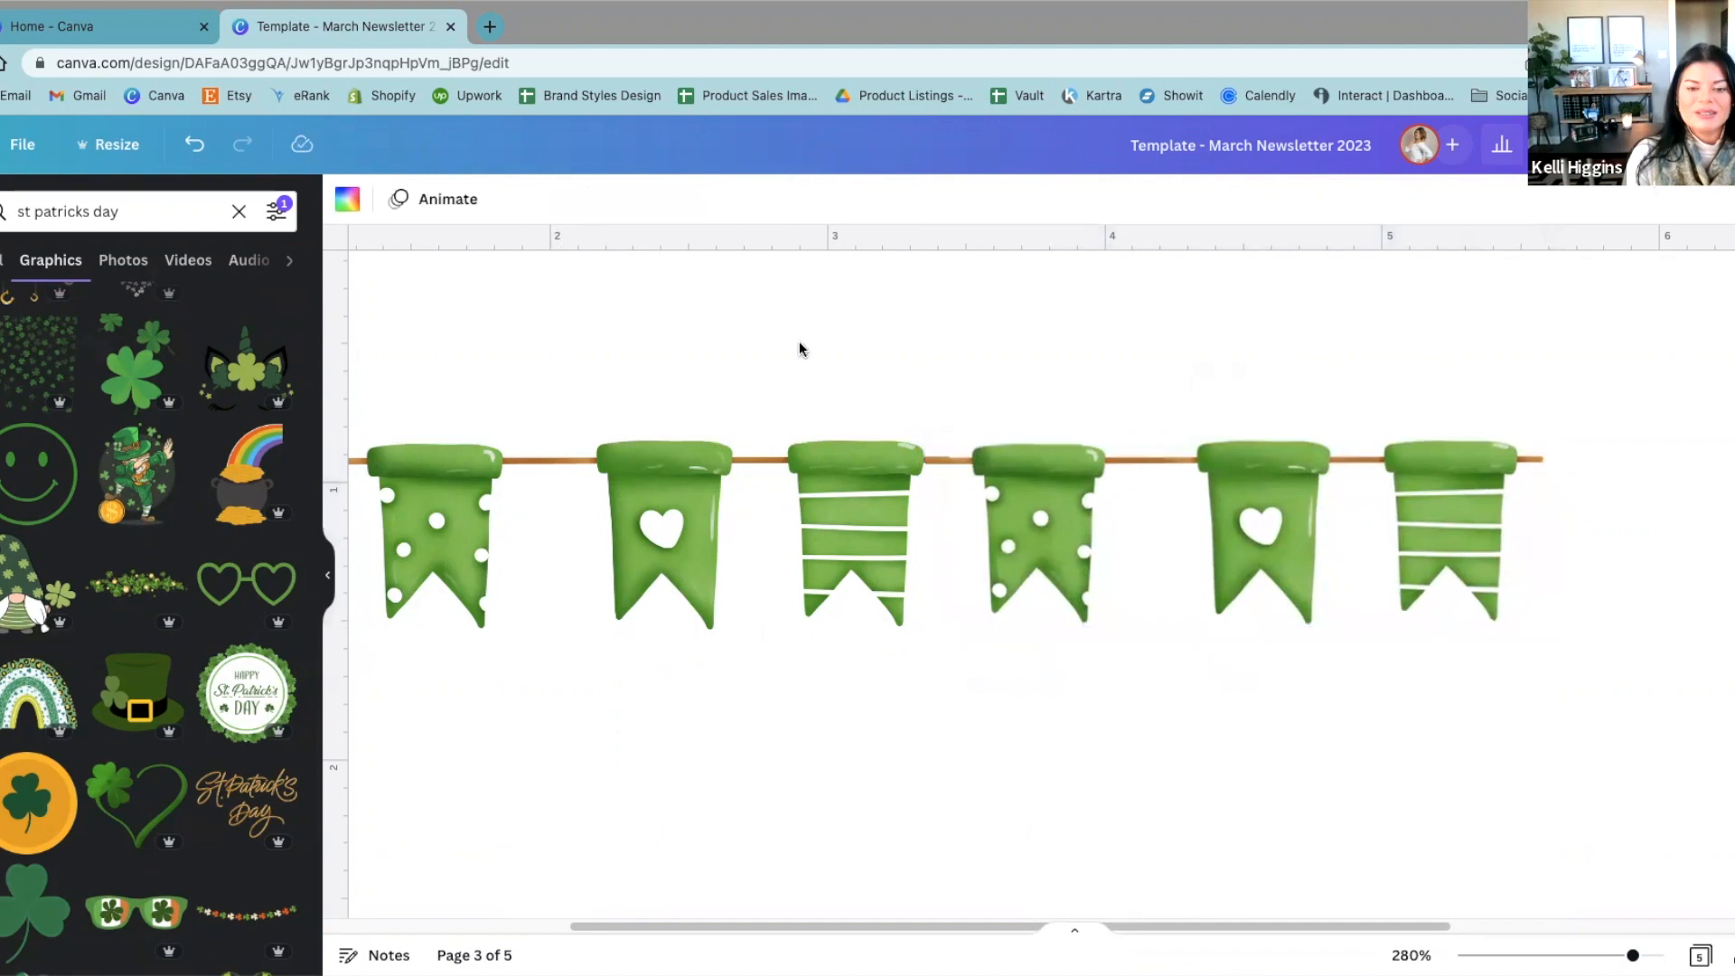
Step: Move the two joined bunting segments together against the left edge of page 3, near its top
scroll(807, 333, down, 3)
scroll(807, 332, down, 1)
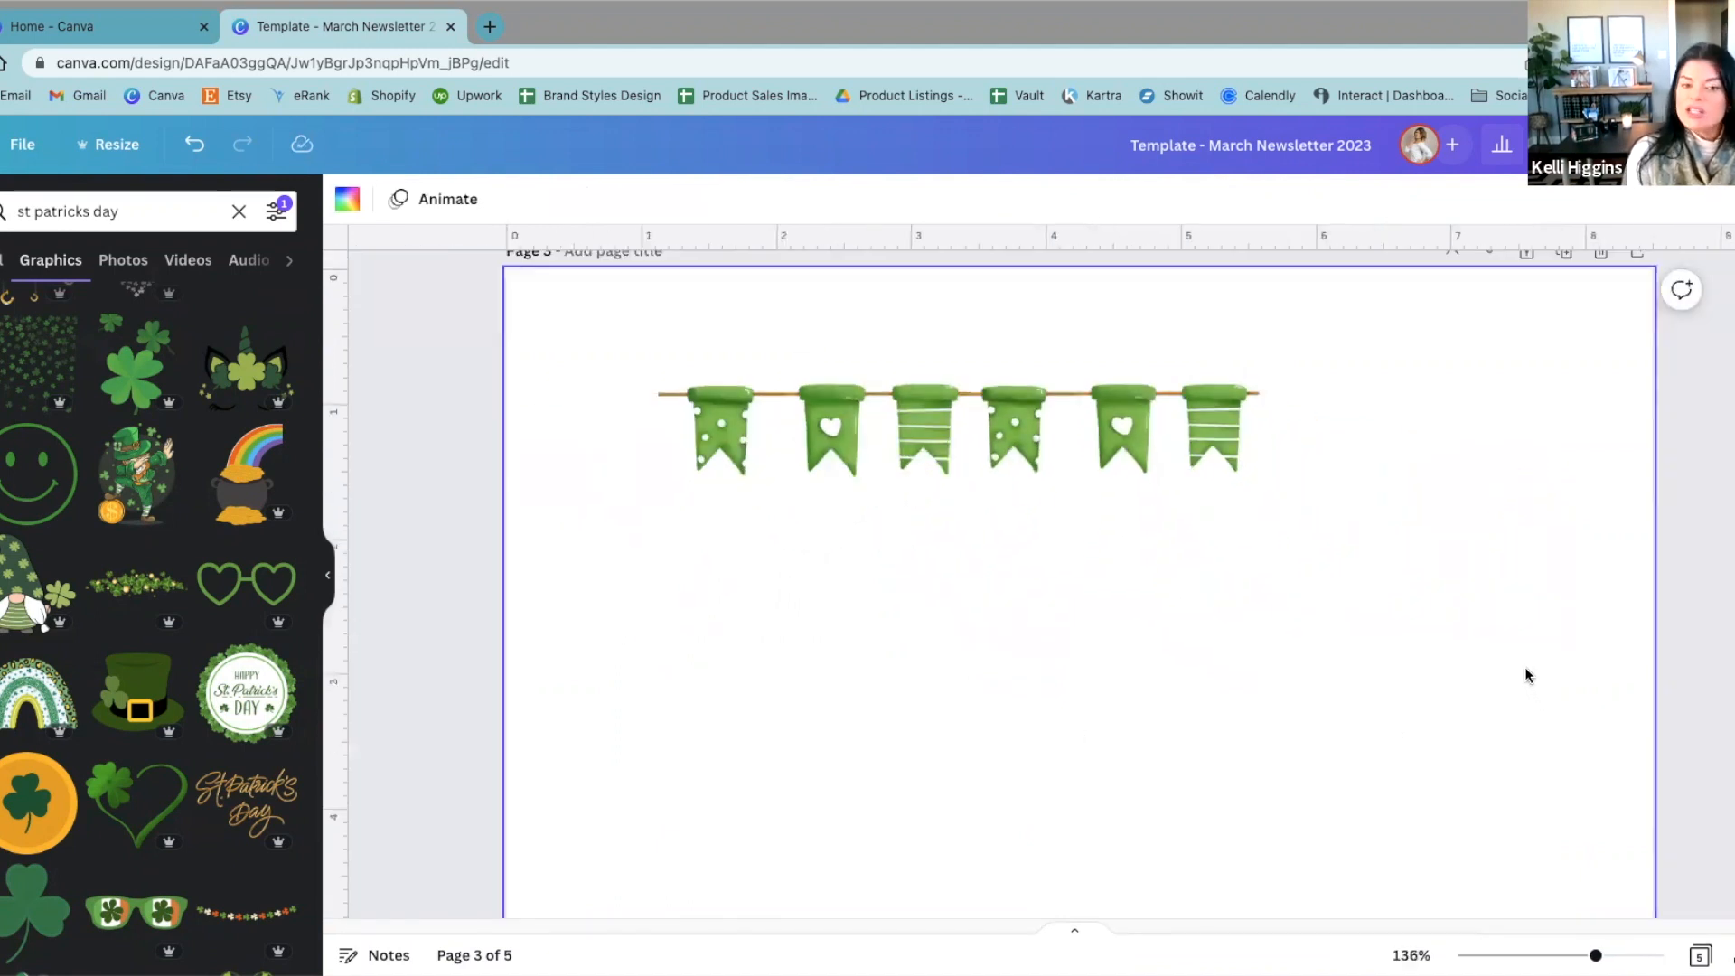
drag(1525, 676, 657, 319)
drag(1078, 428, 927, 381)
click(1413, 496)
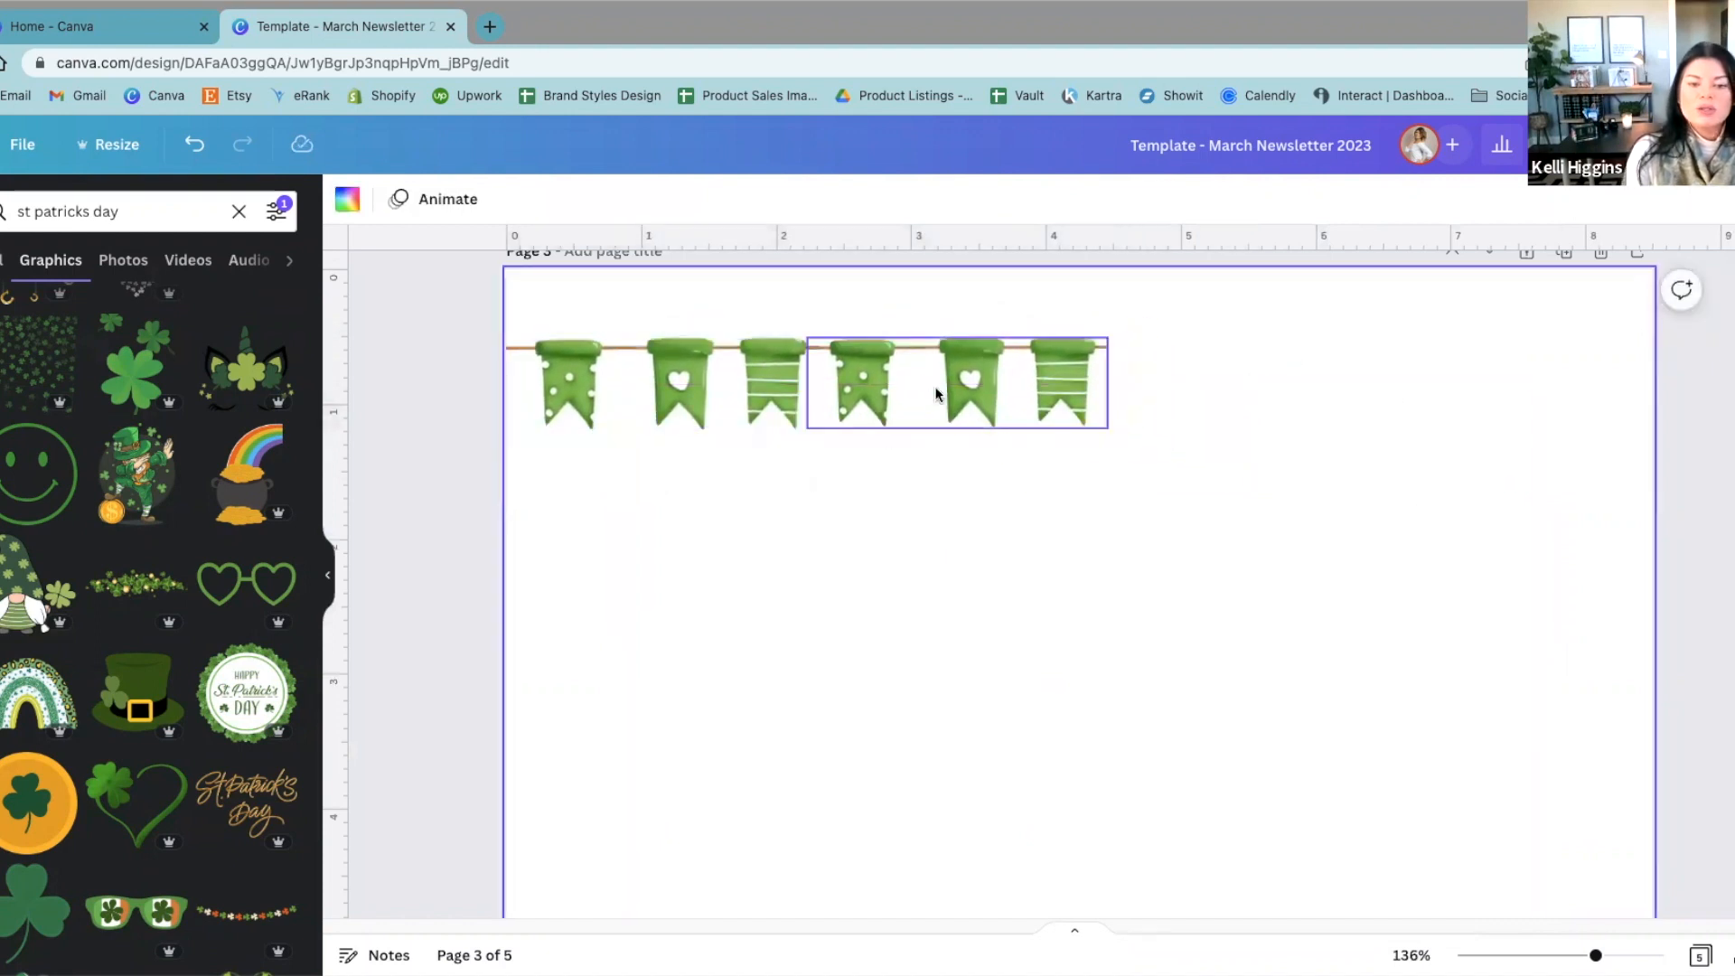
Step: Duplicate the joined pair of bunting segments and place the copy at its end to extend the row across the page
drag(997, 425, 632, 348)
drag(1219, 552, 1274, 528)
drag(1364, 586, 1038, 387)
drag(1160, 769, 492, 336)
drag(1250, 472, 546, 275)
key(ctrl+d)
drag(645, 432, 1188, 411)
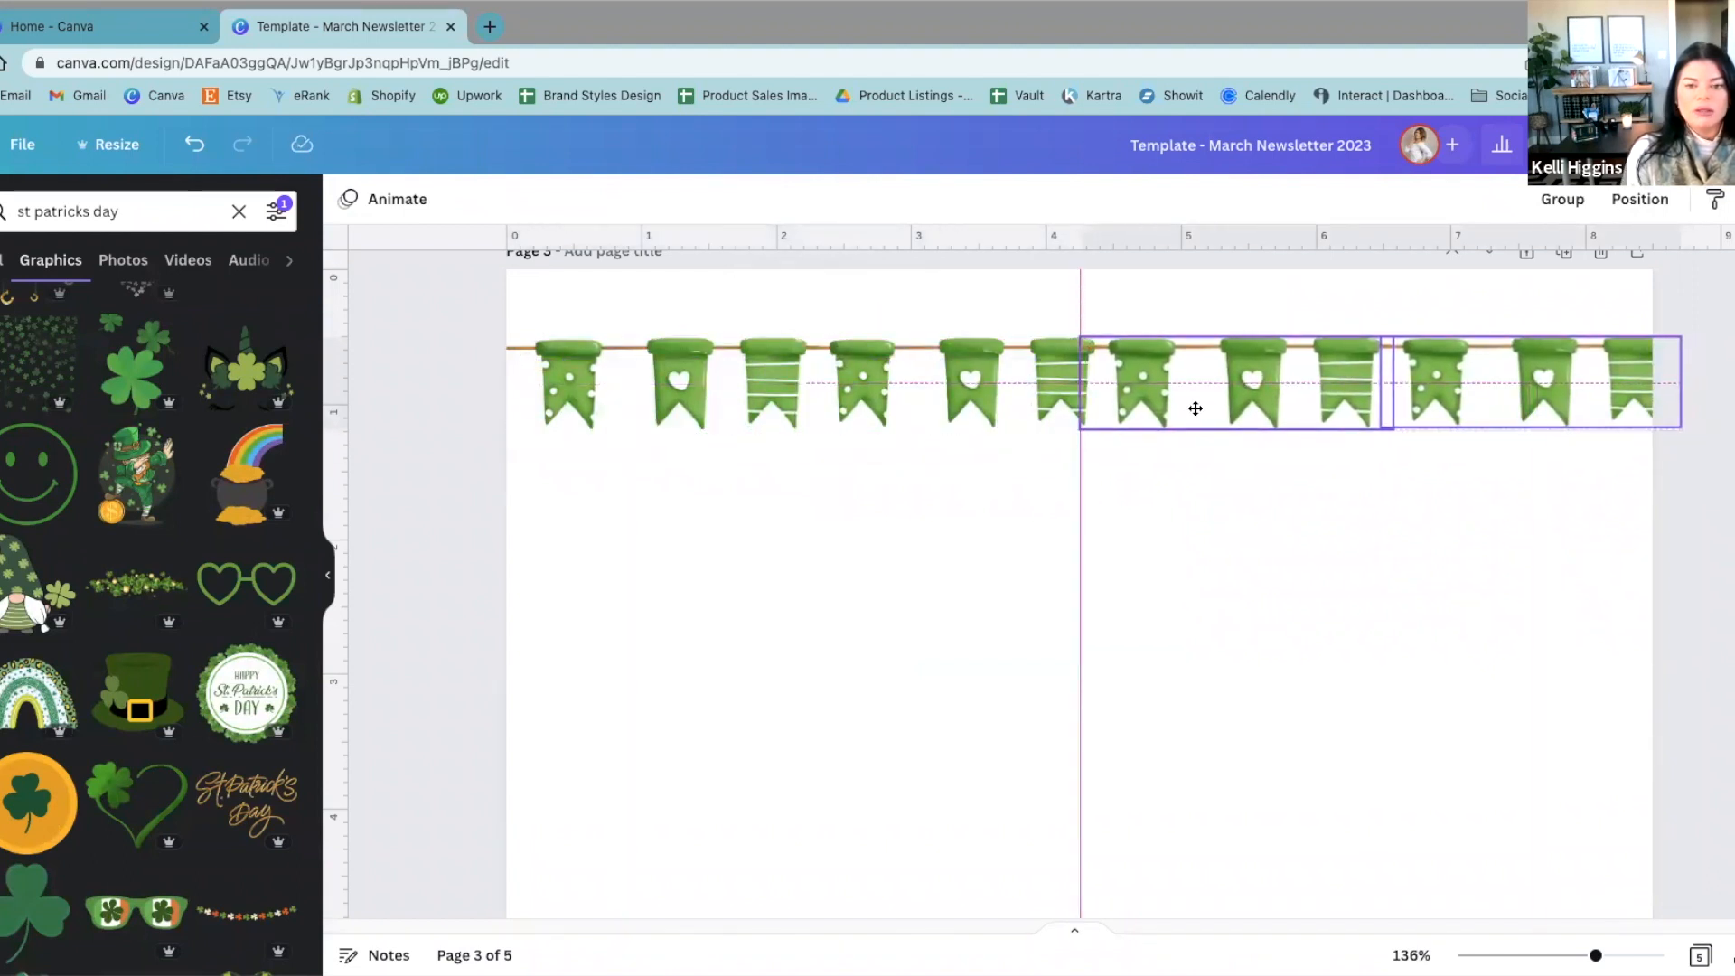
Step: Adjust the copied segments' layering and move the whole bunting row up to the top edge of page 3
click(1640, 200)
click(1601, 264)
click(1135, 500)
drag(1671, 583, 353, 307)
drag(611, 391, 591, 351)
click(1388, 546)
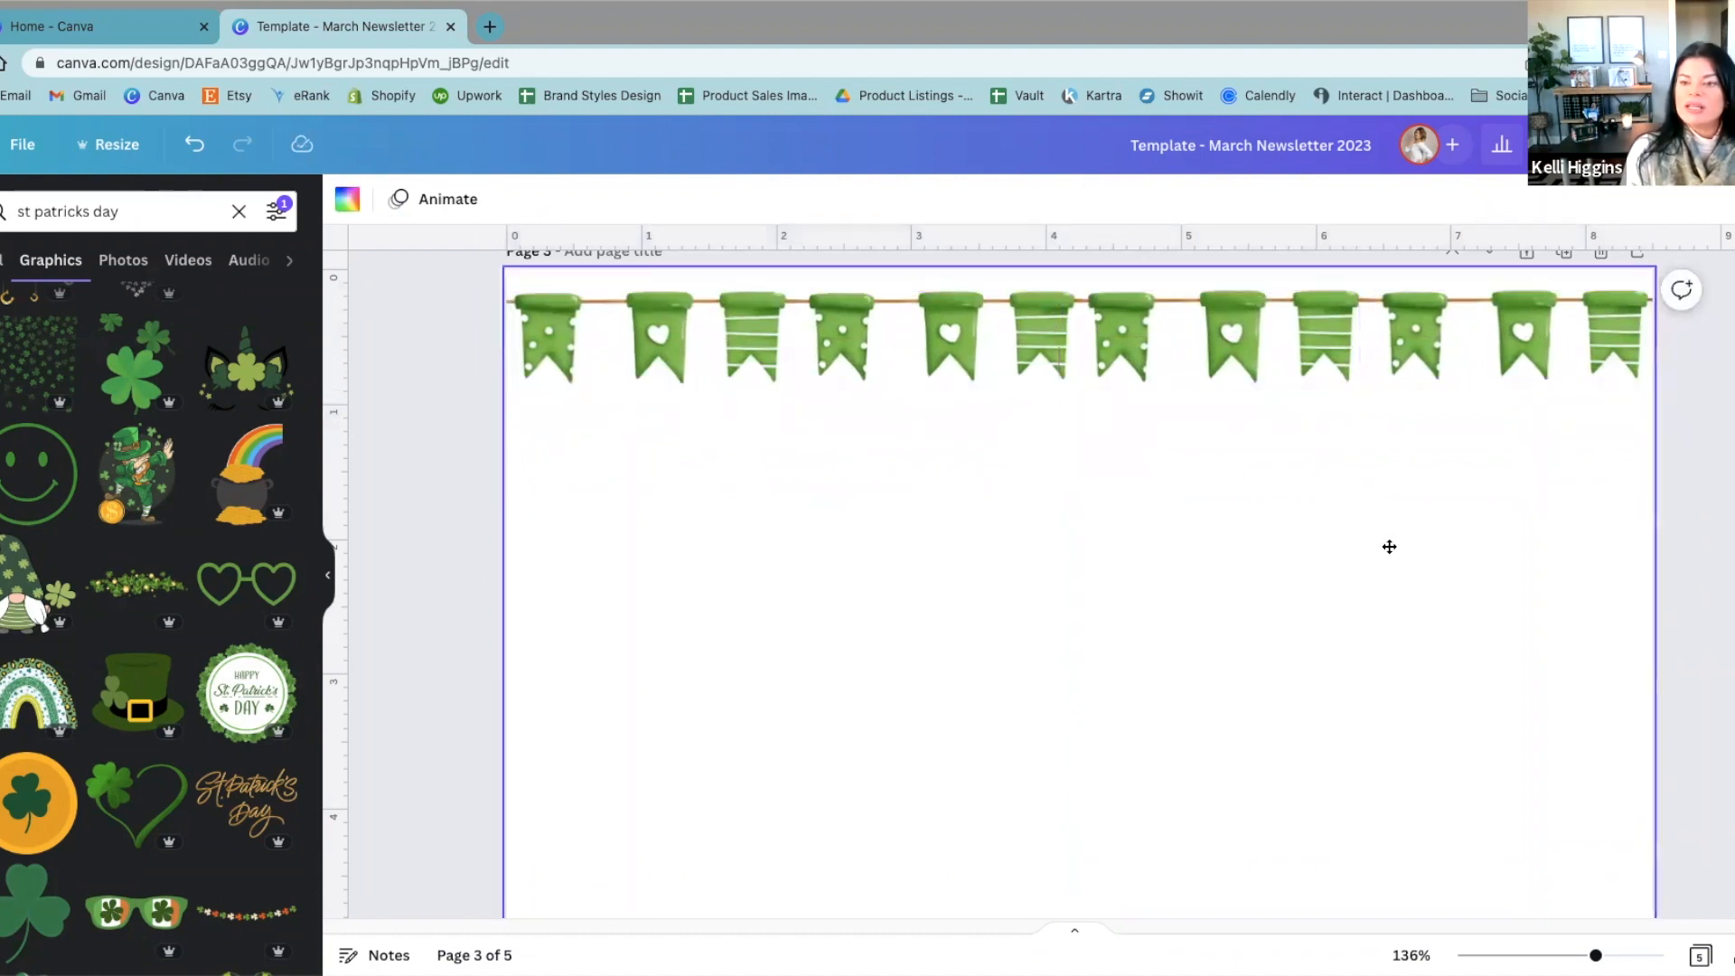
Step: Delete page 3 with the practice bunting row
scroll(1387, 550, down, 5)
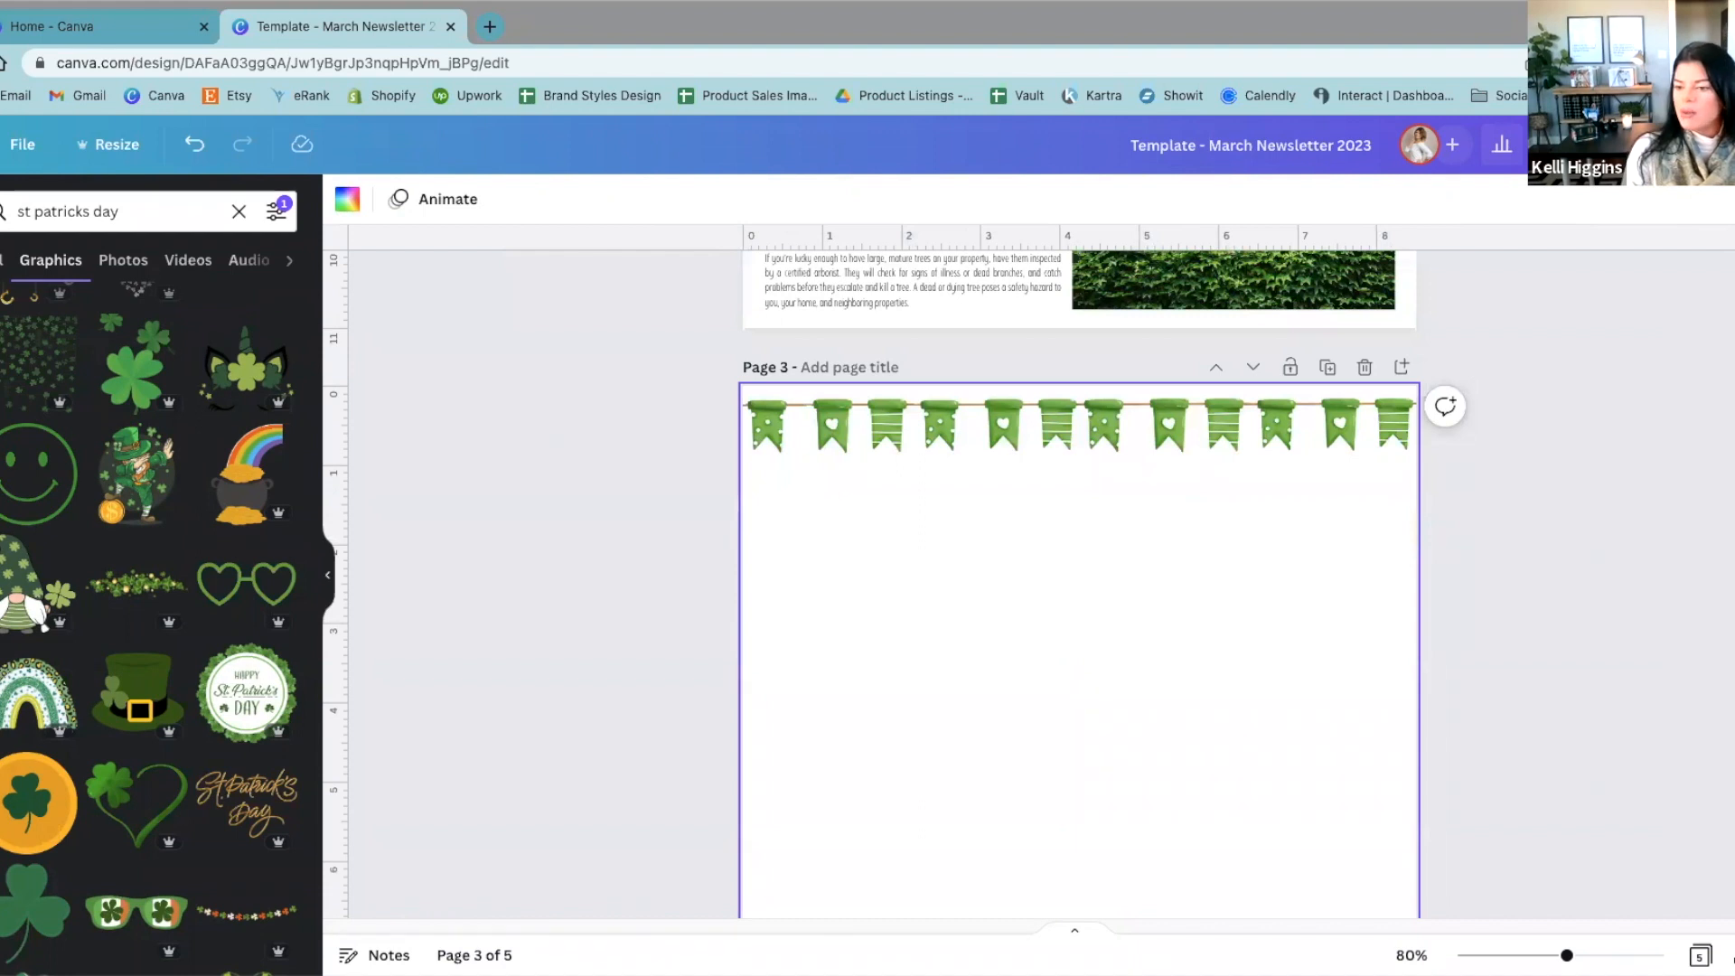
scroll(1545, 887, up, 5)
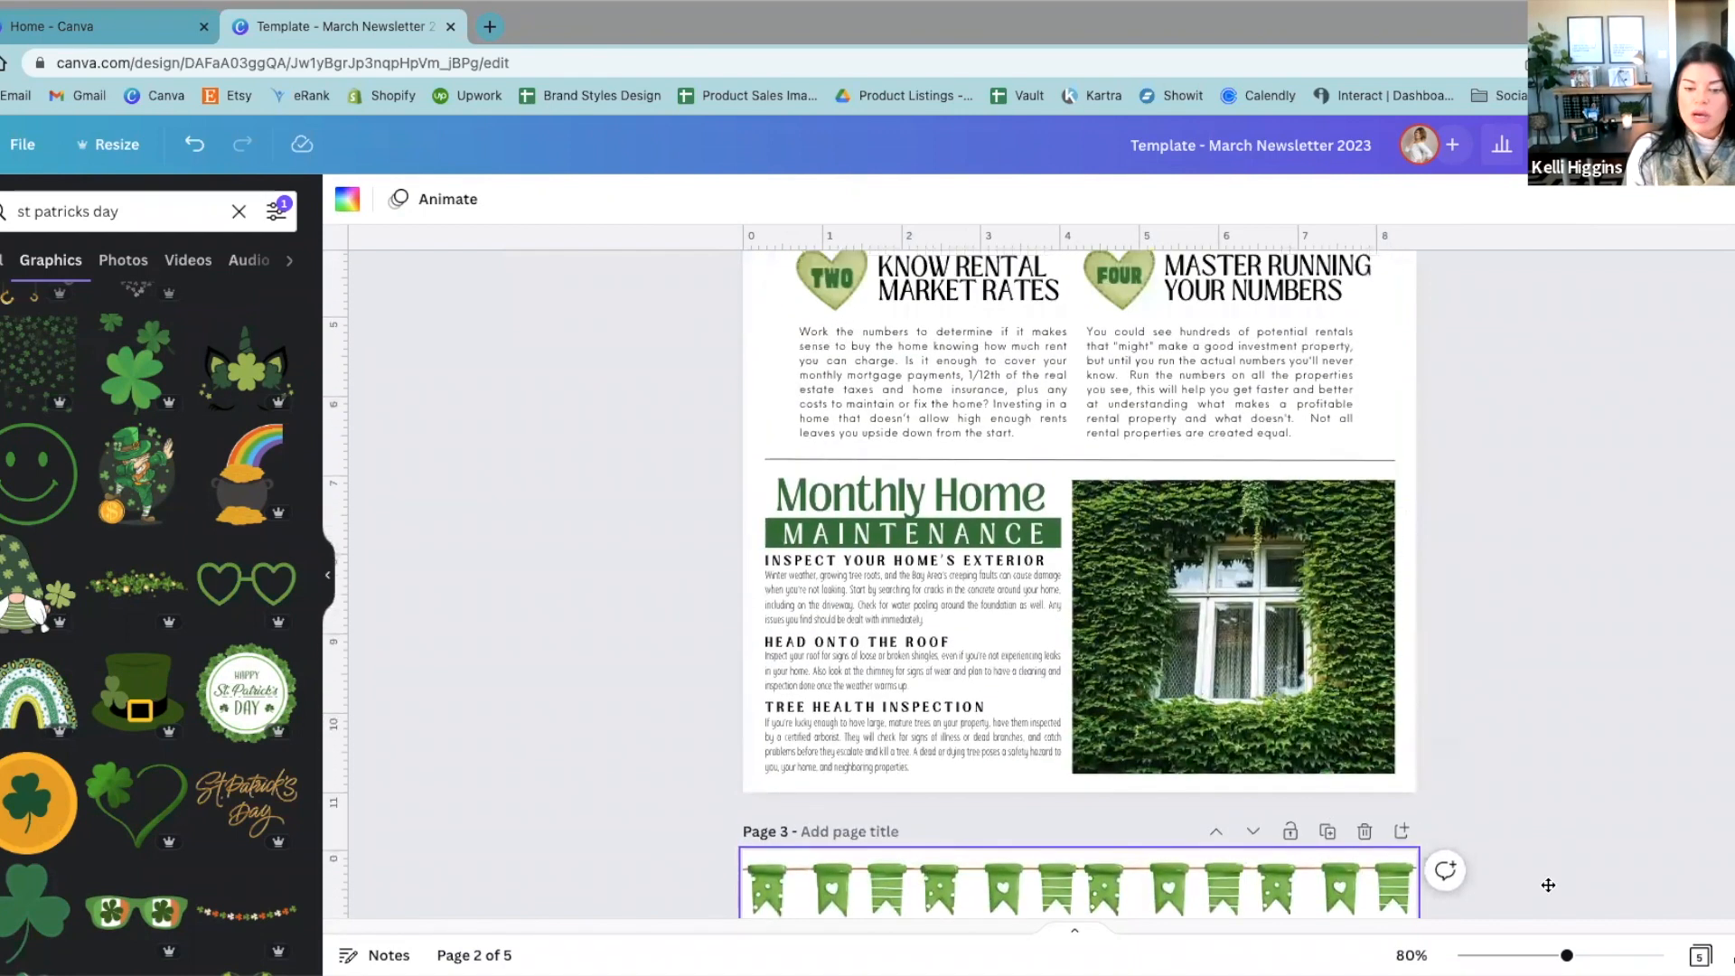
scroll(1546, 887, down, 6)
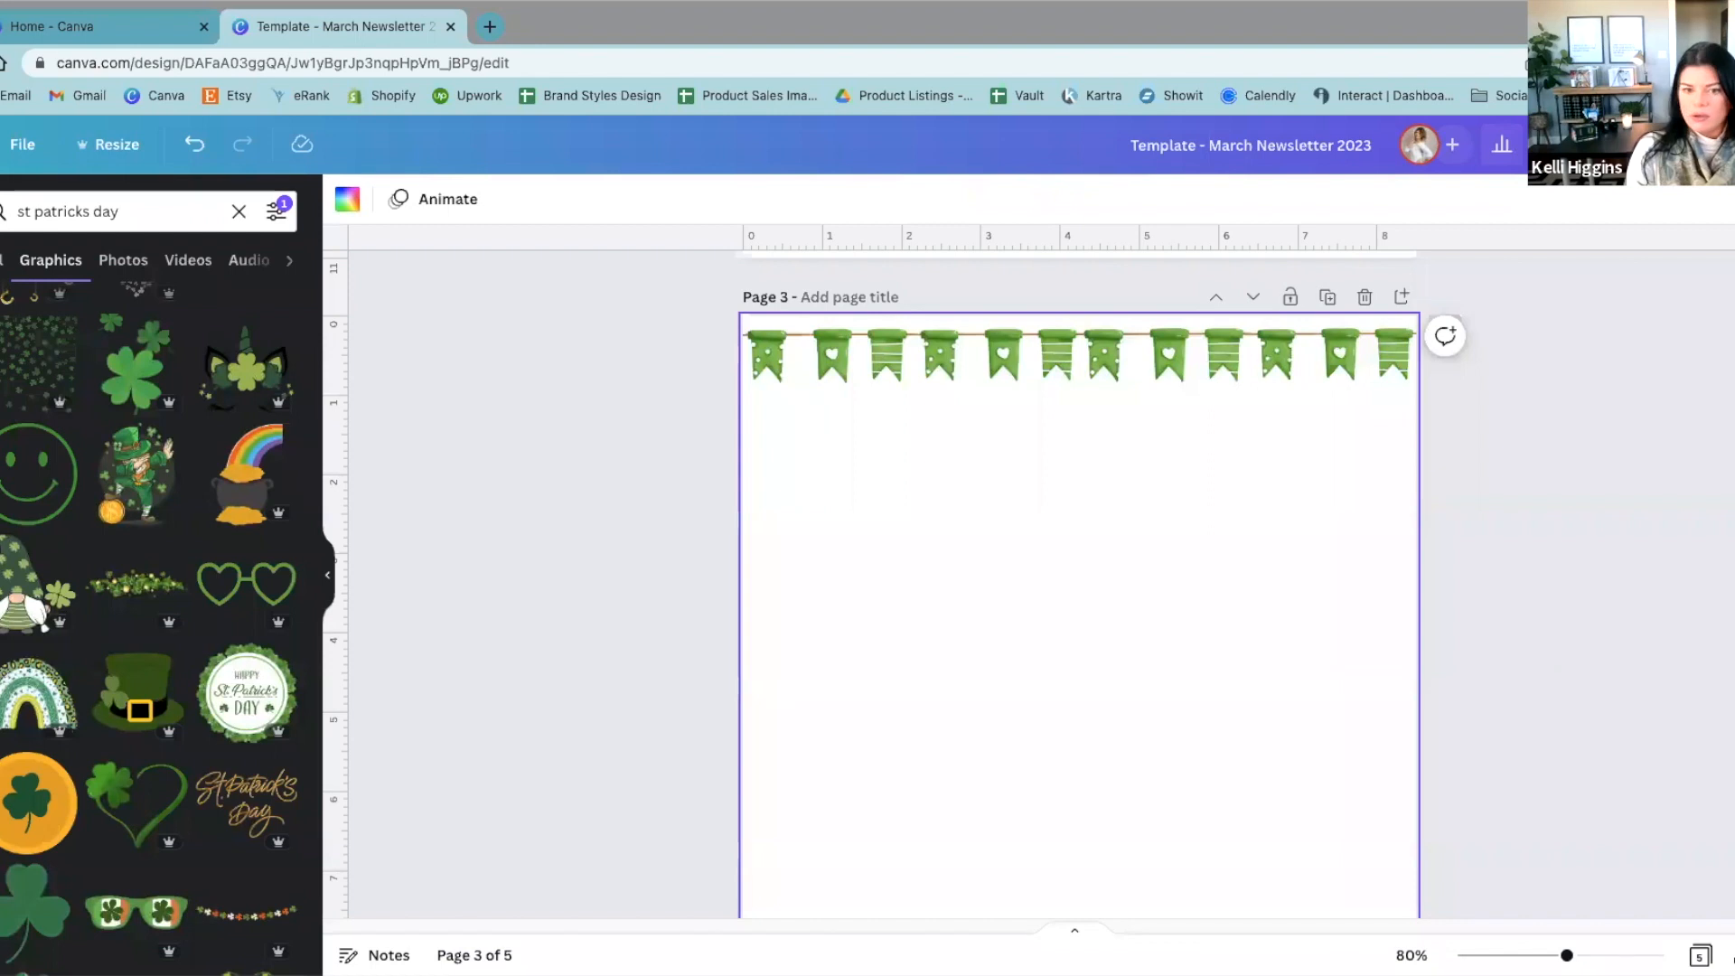
scroll(1107, 656, up, 1)
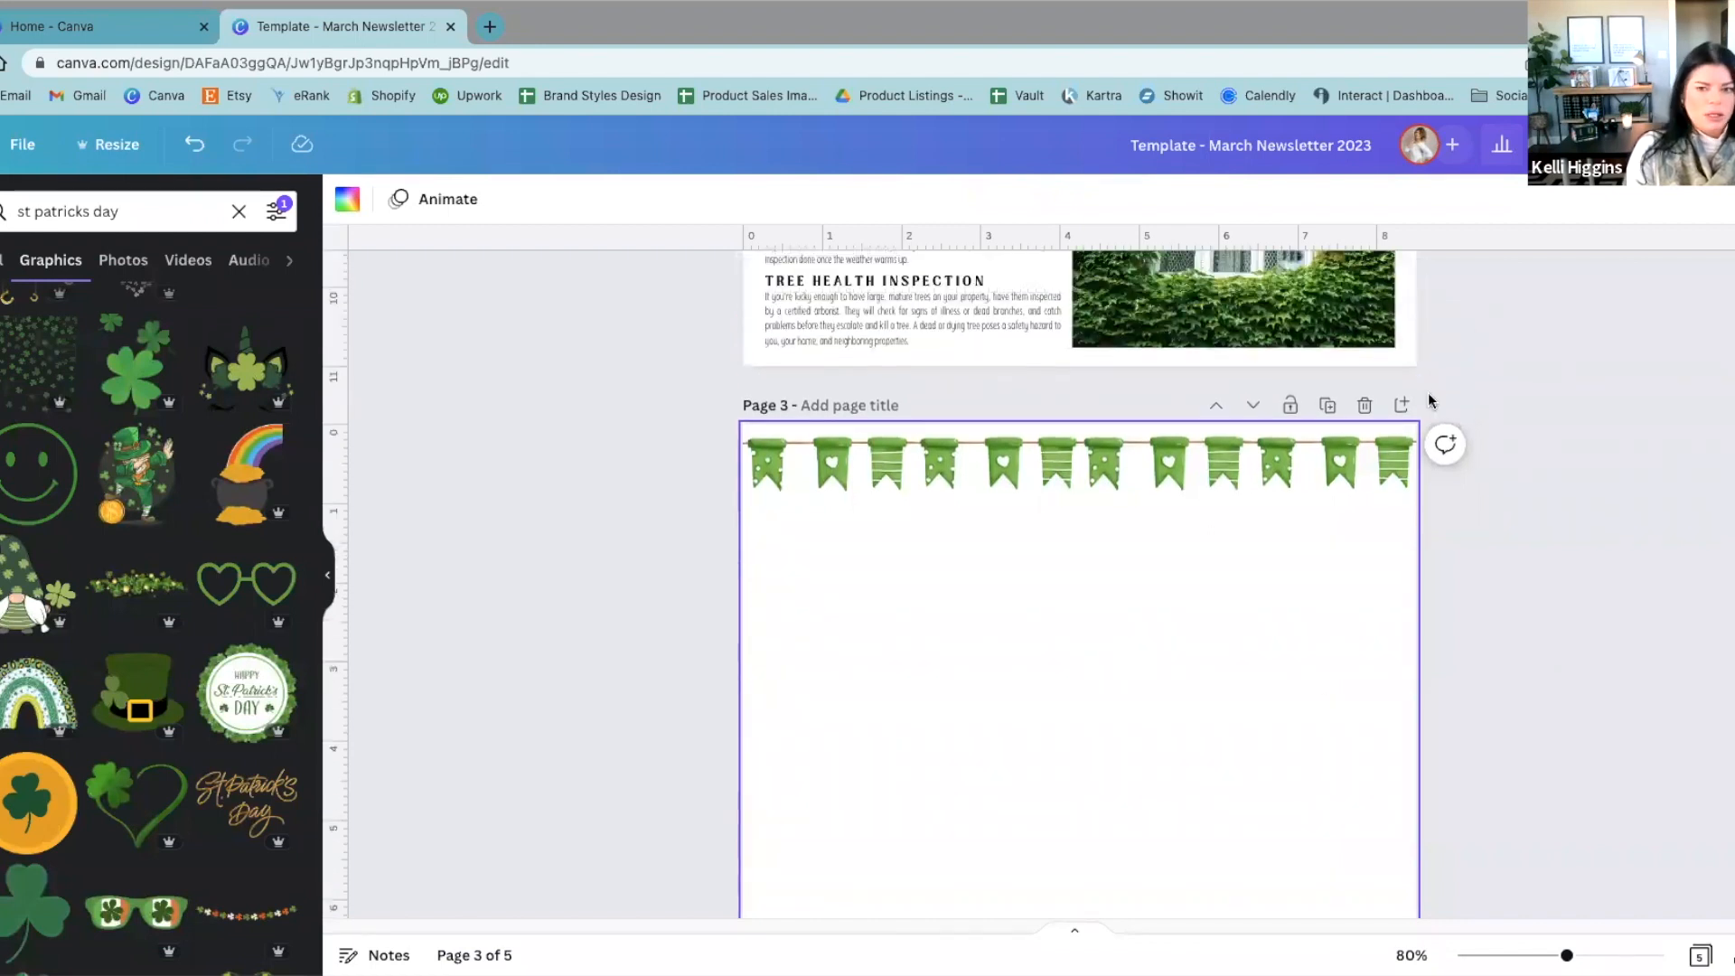
click(1364, 404)
scroll(1492, 692, up, 3)
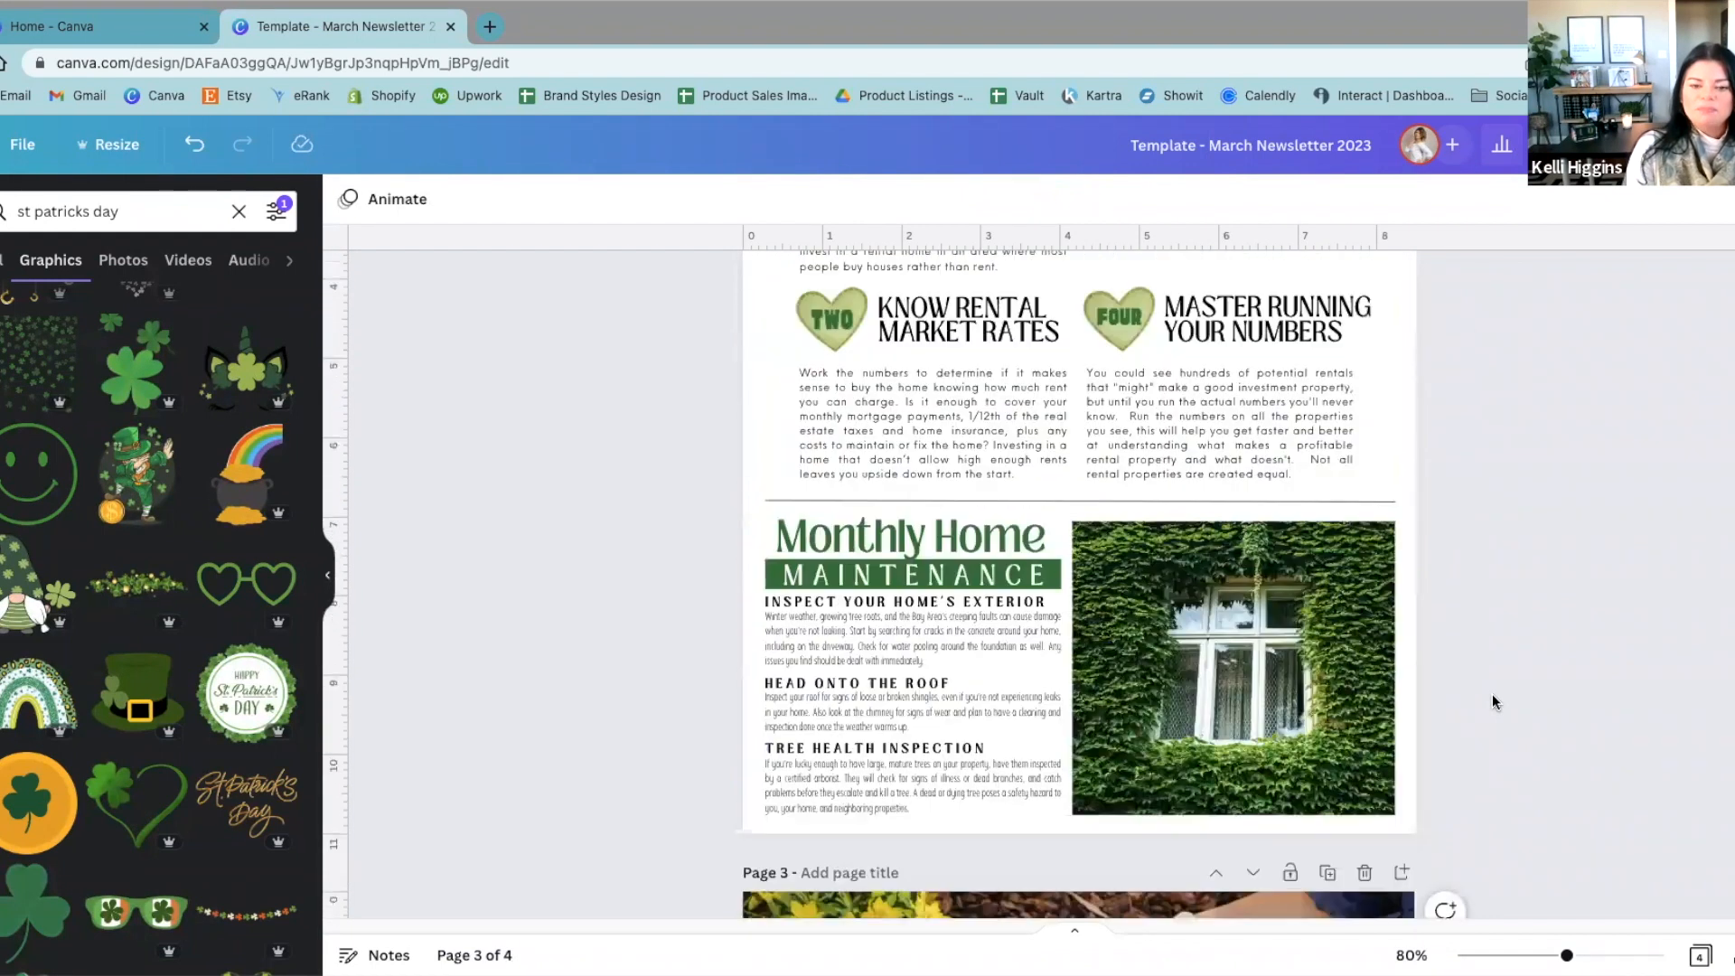
Step: Review the layouts of pages 2 and 3, including the ivy window photo and the flower bed article
scroll(1493, 692, up, 3)
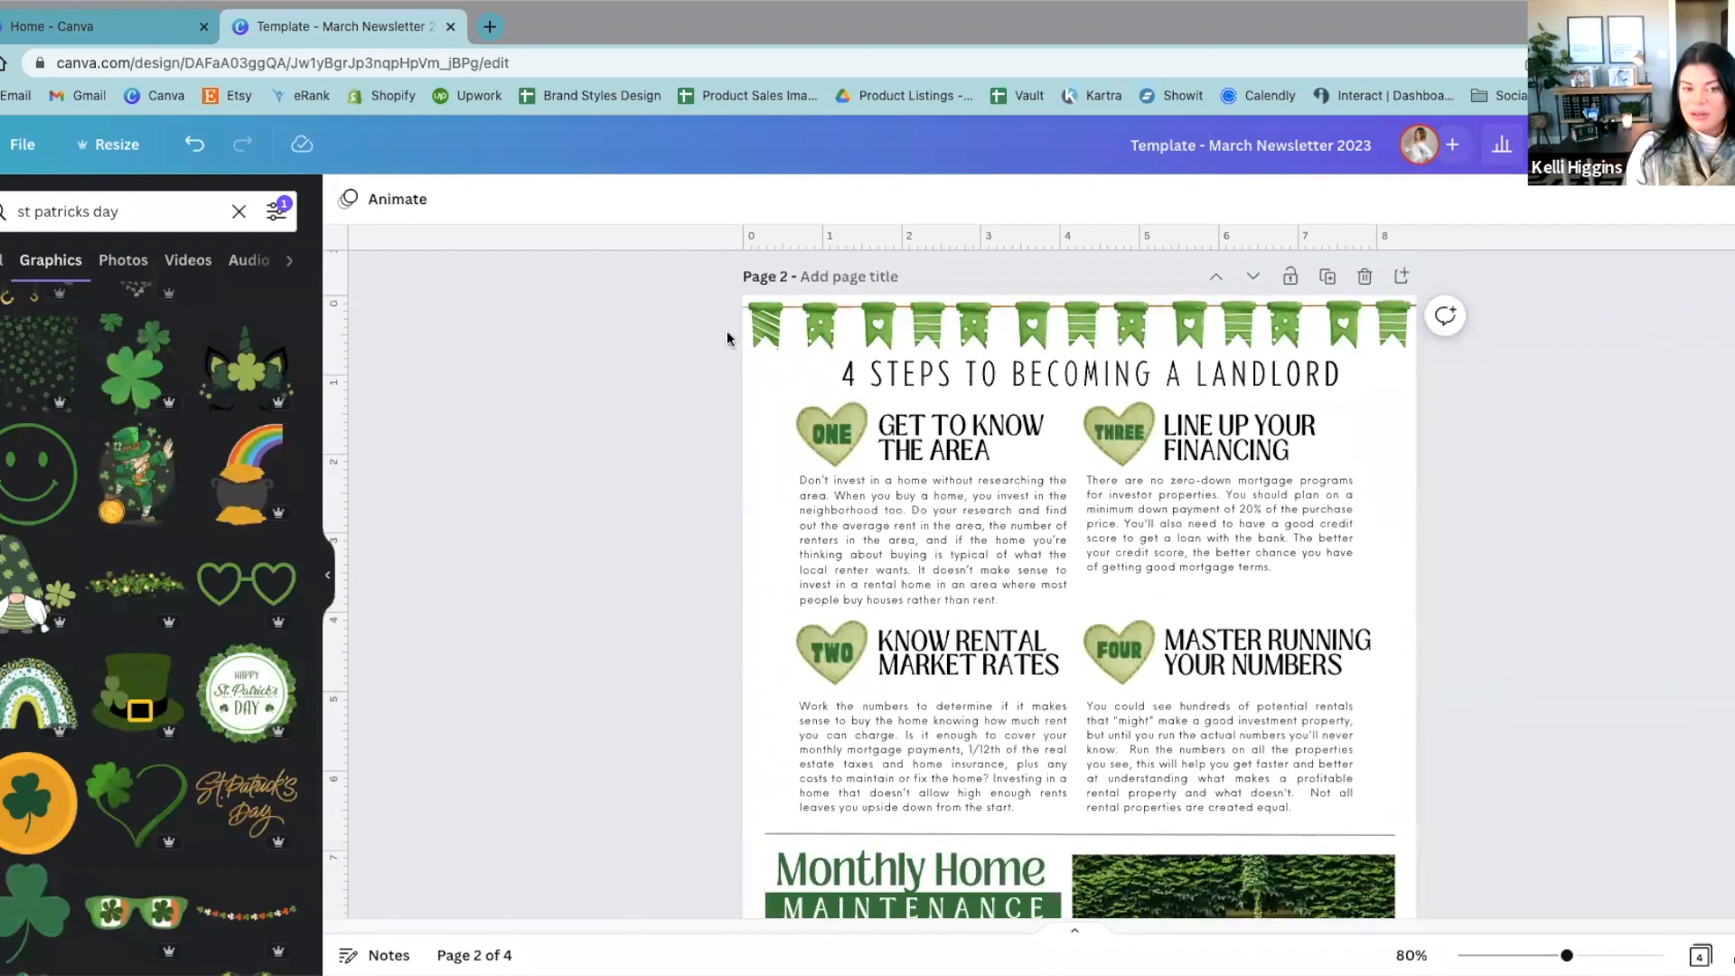
scroll(473, 642, down, 2)
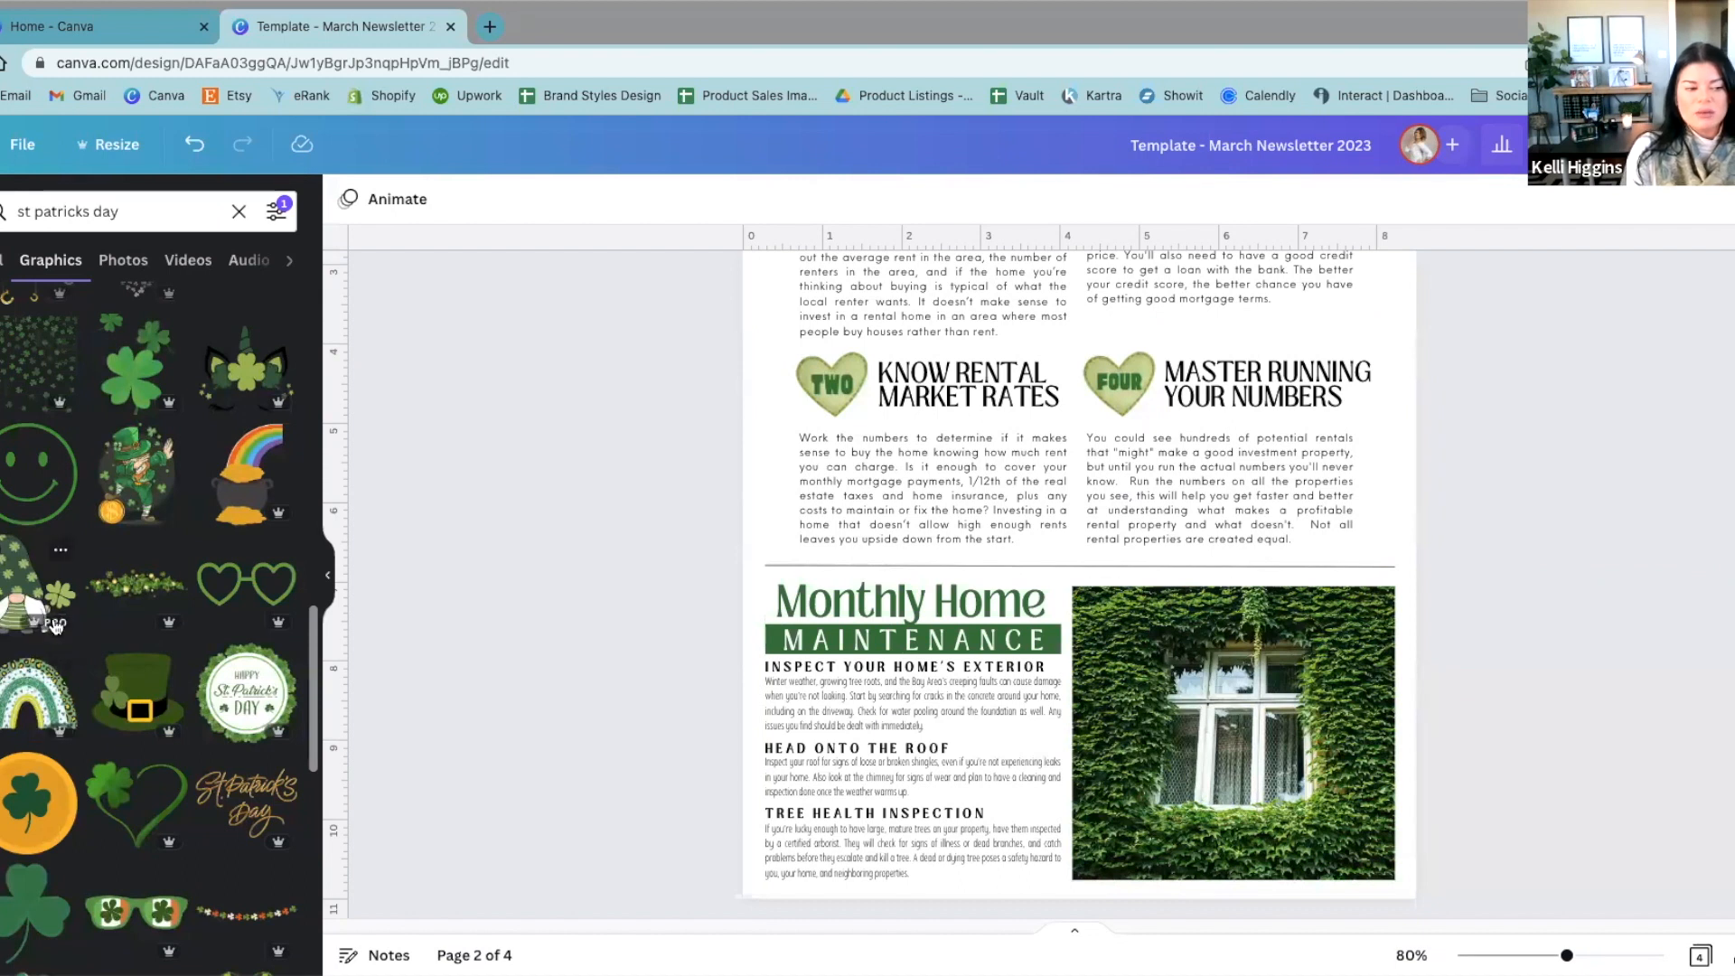
scroll(456, 669, down, 3)
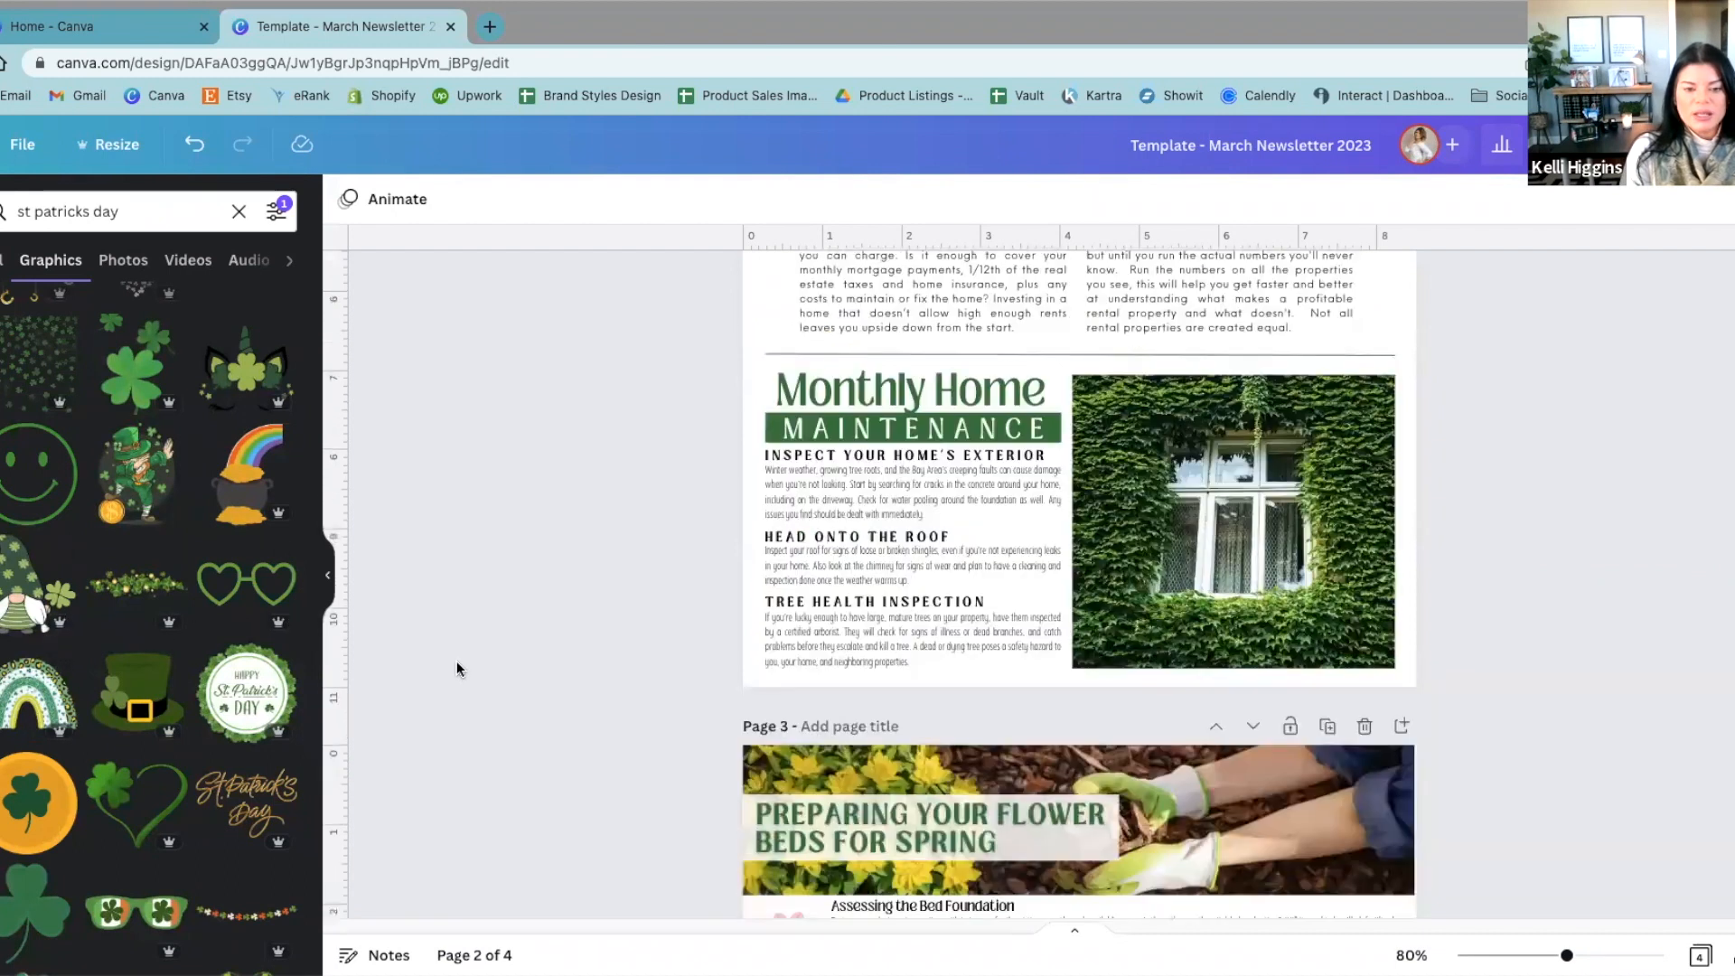
scroll(456, 668, up, 2)
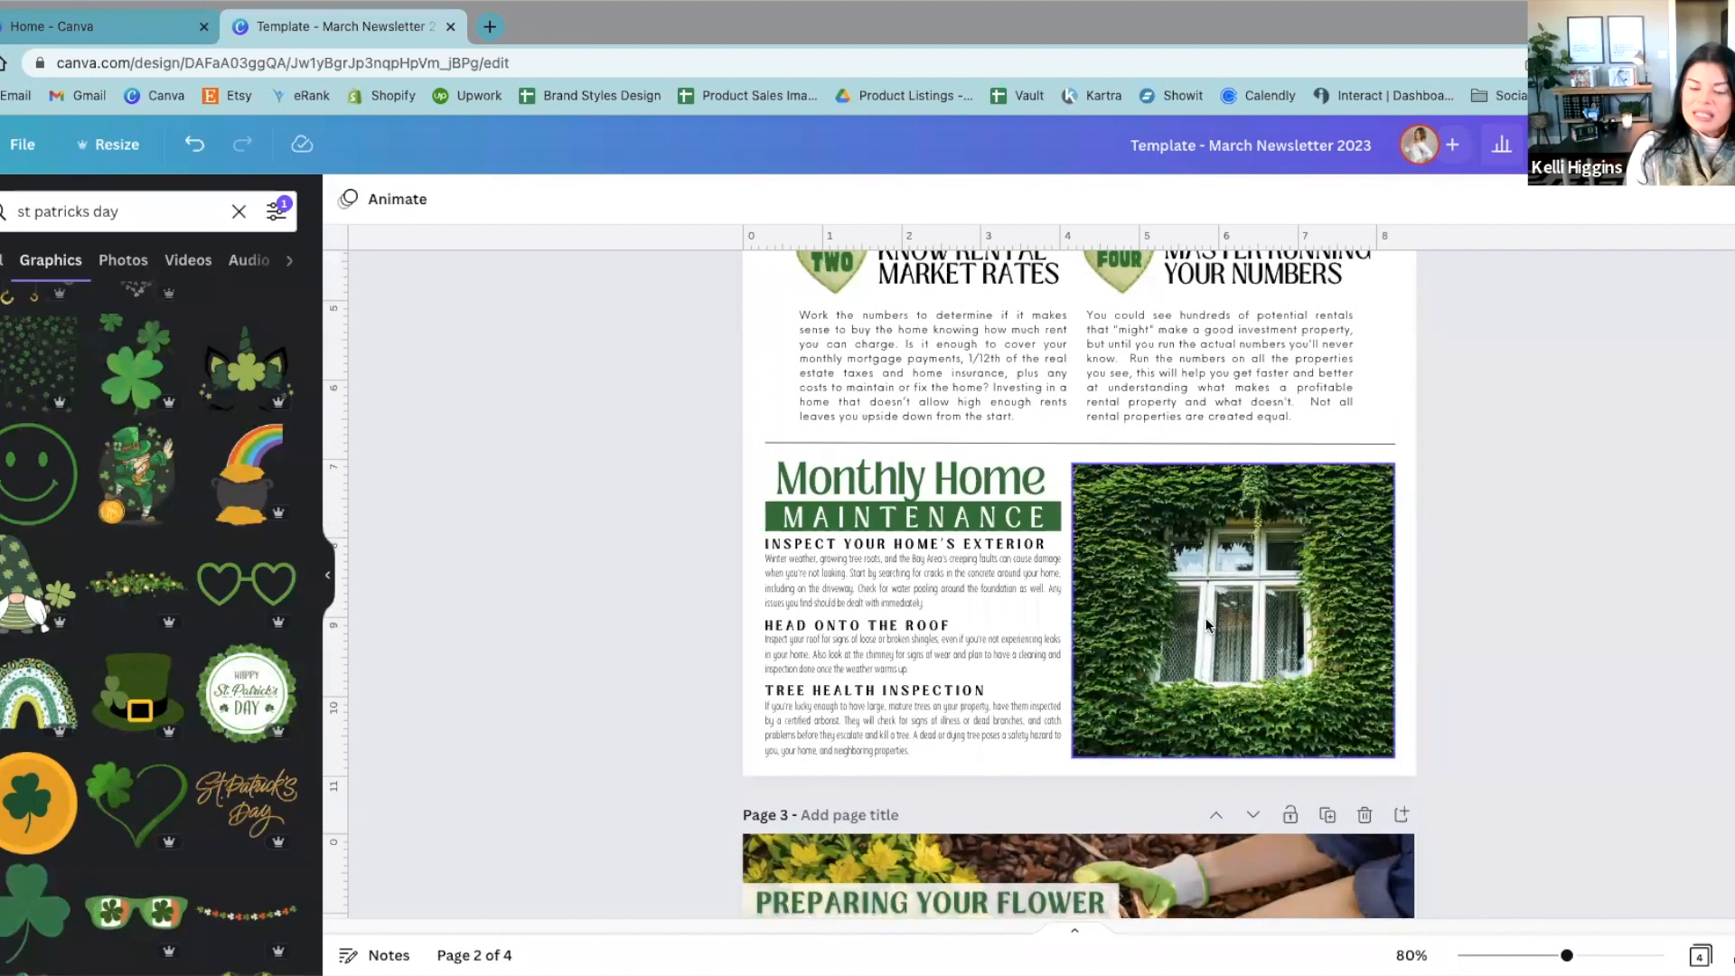
click(1328, 624)
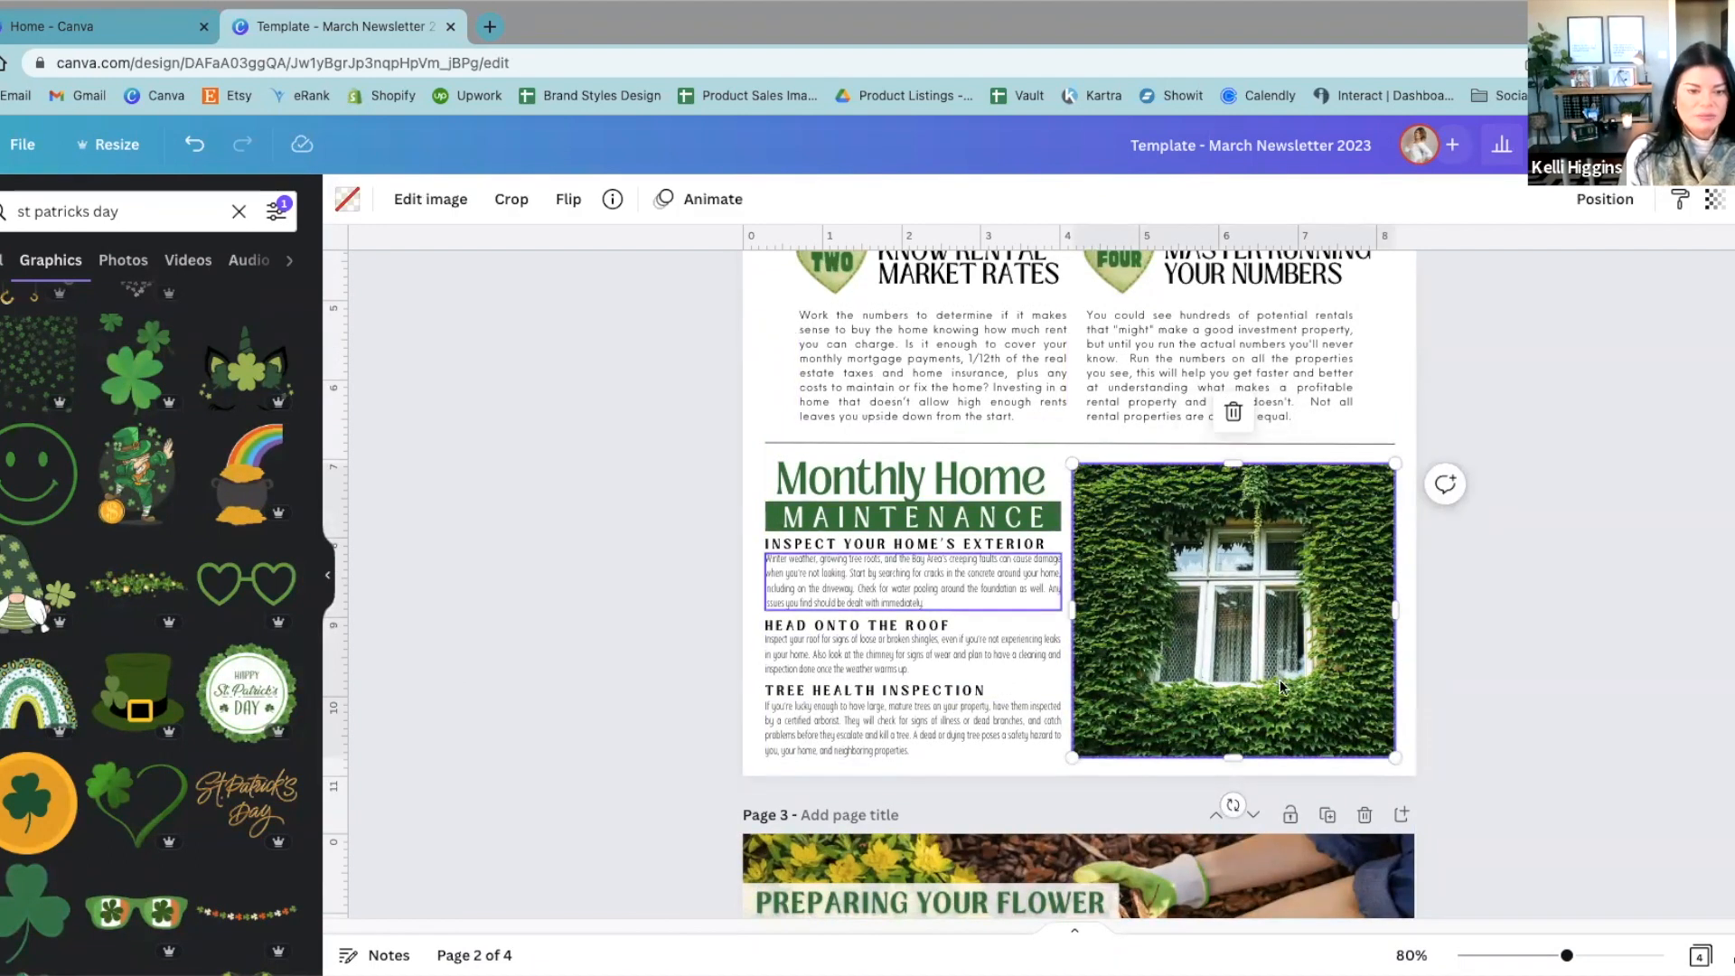
scroll(1323, 685, down, 1)
scroll(1323, 685, down, 3)
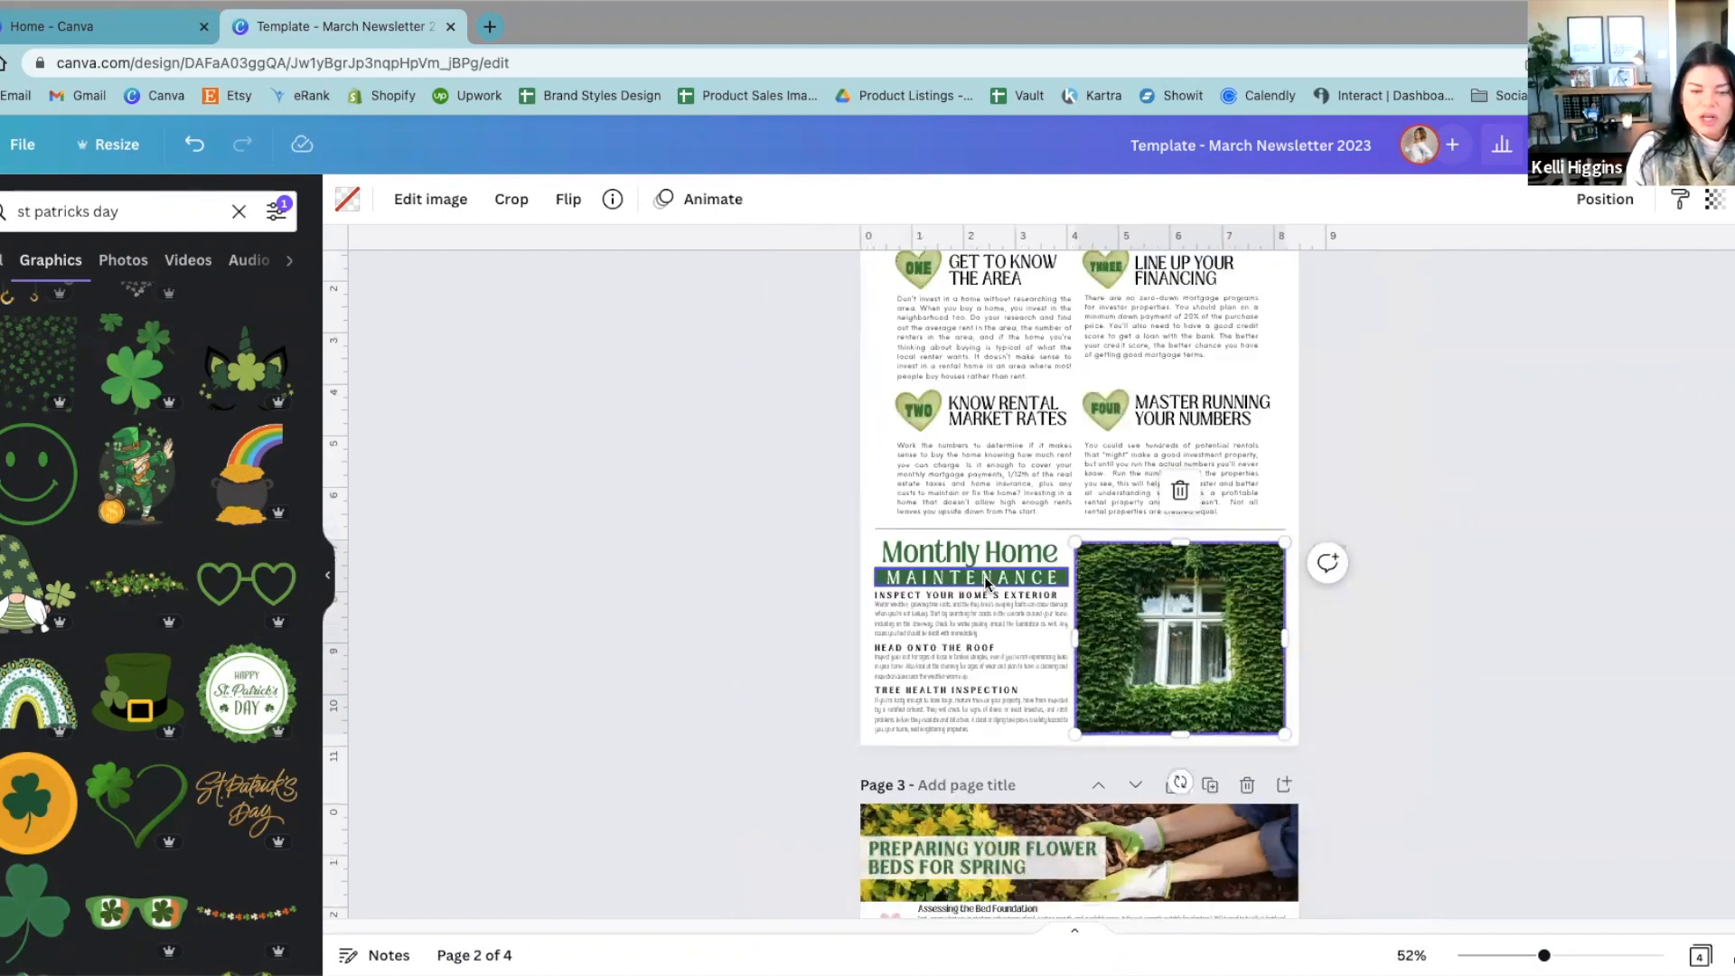
scroll(984, 579, down, 3)
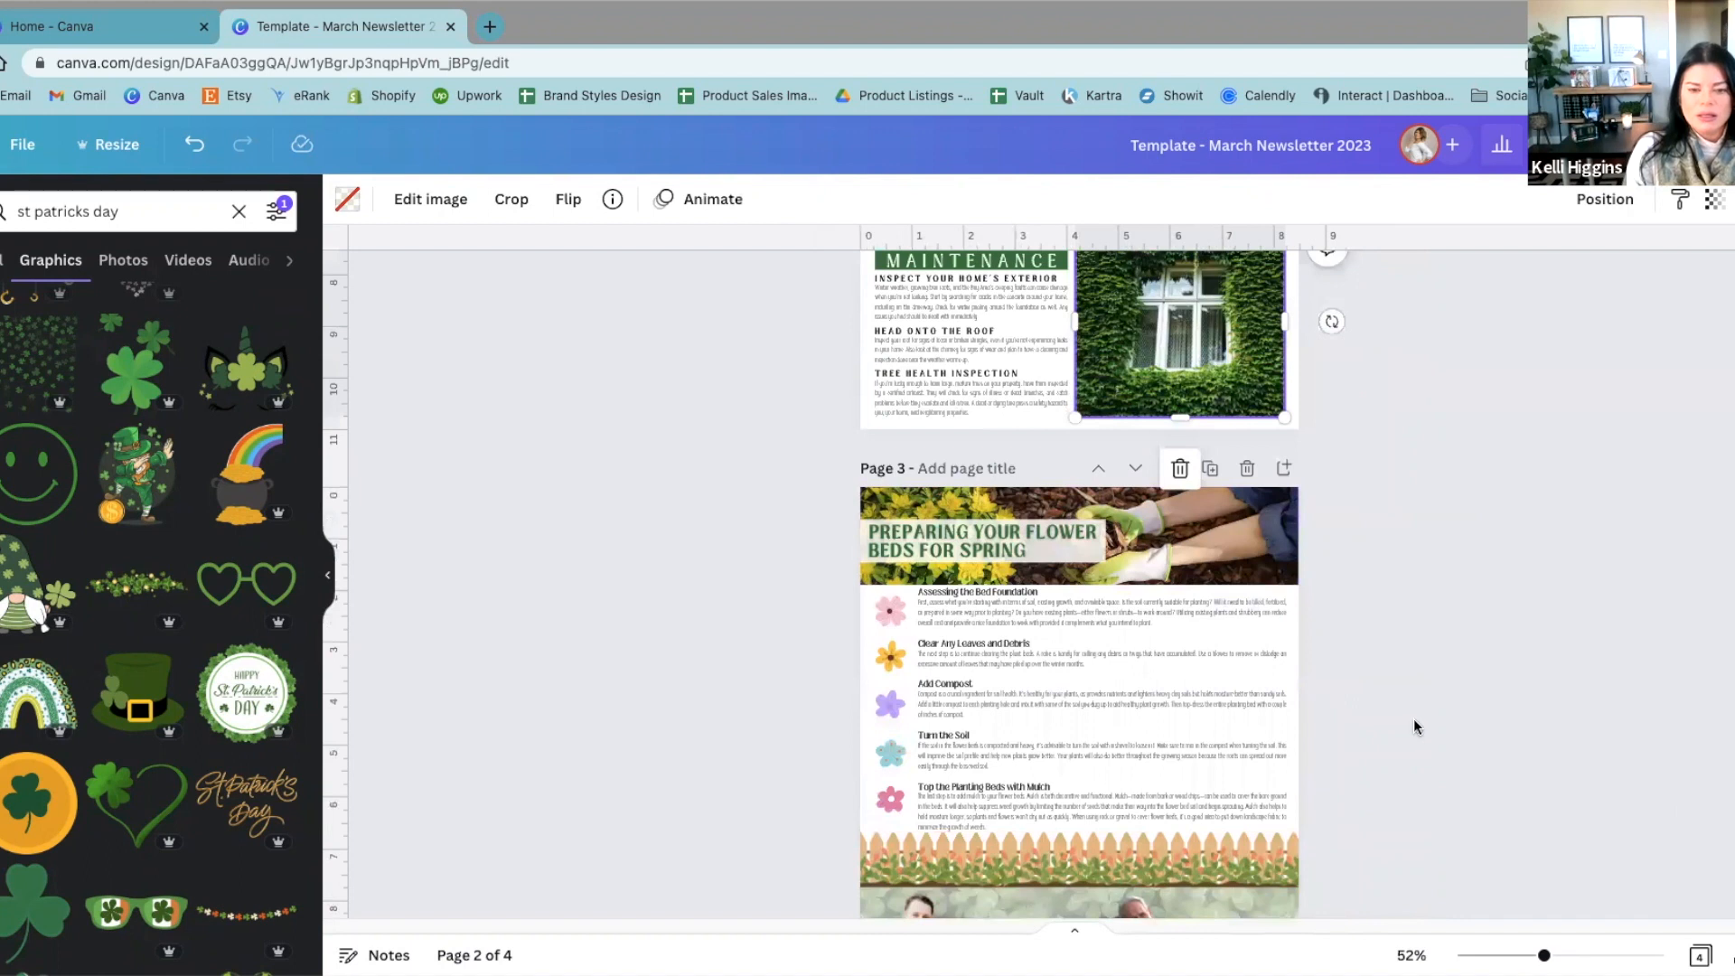
scroll(1406, 717, down, 3)
scroll(1388, 782, up, 3)
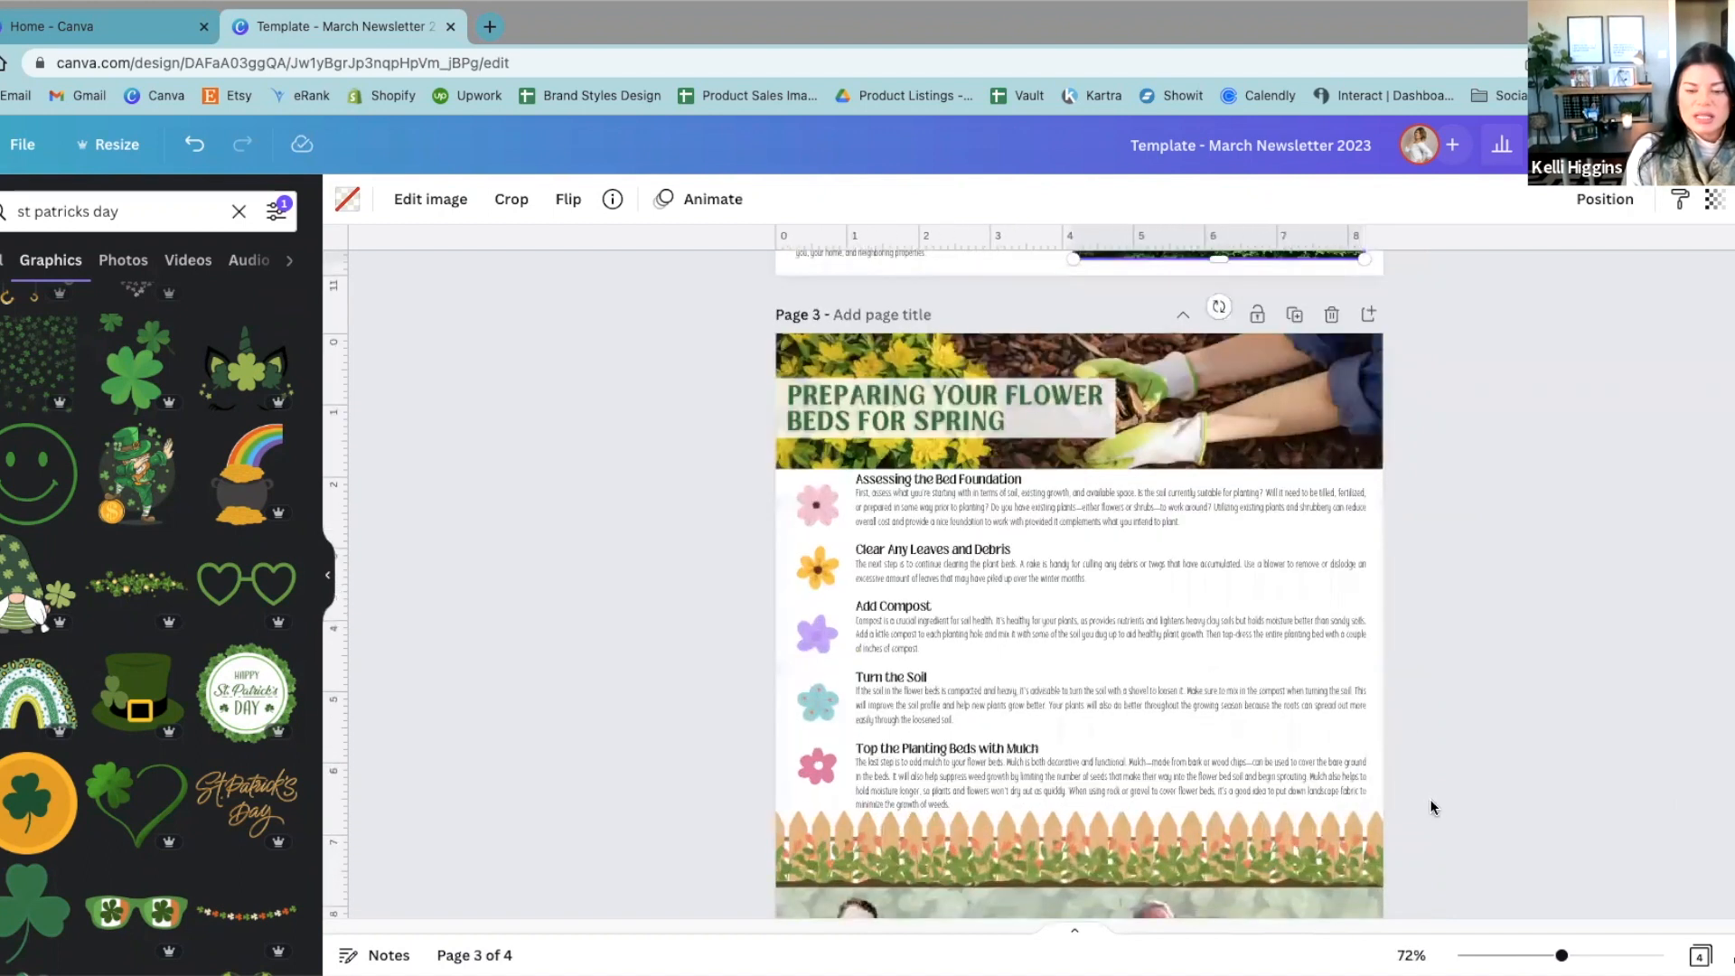
scroll(1429, 801, down, 2)
Step: Try moving a segment of the fence border on page 3 sideways, and undo the move
drag(1118, 684, 1283, 711)
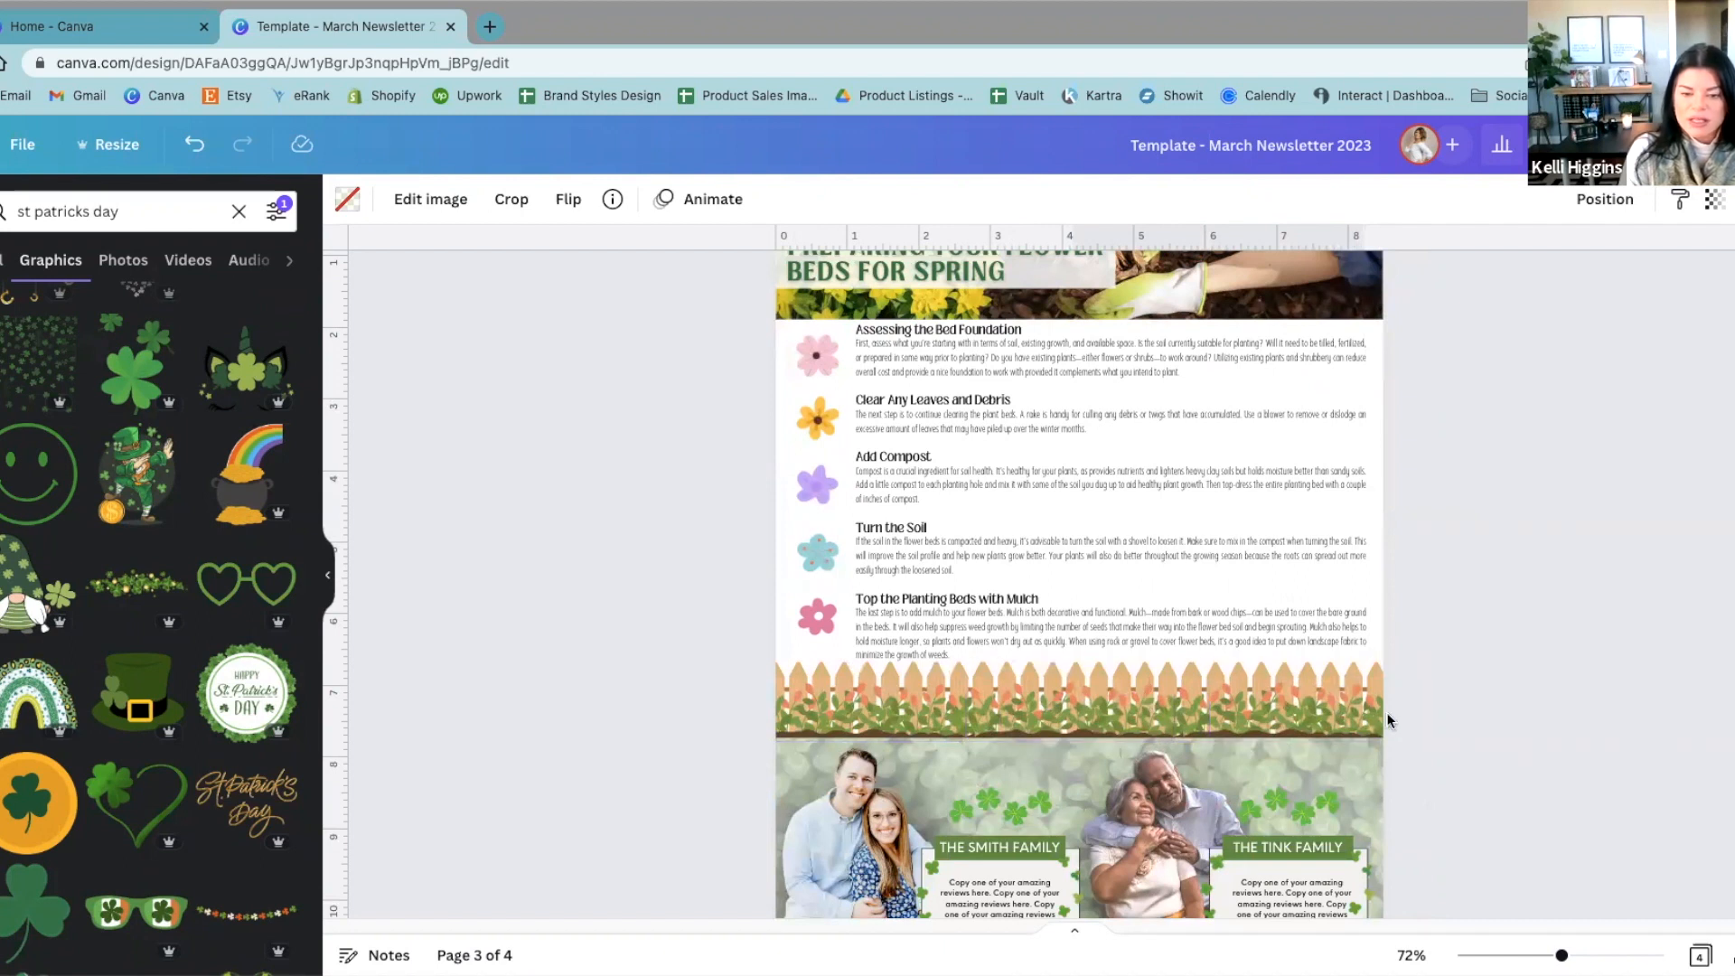
click(1234, 713)
drag(1216, 707, 1459, 711)
key(ctrl+z)
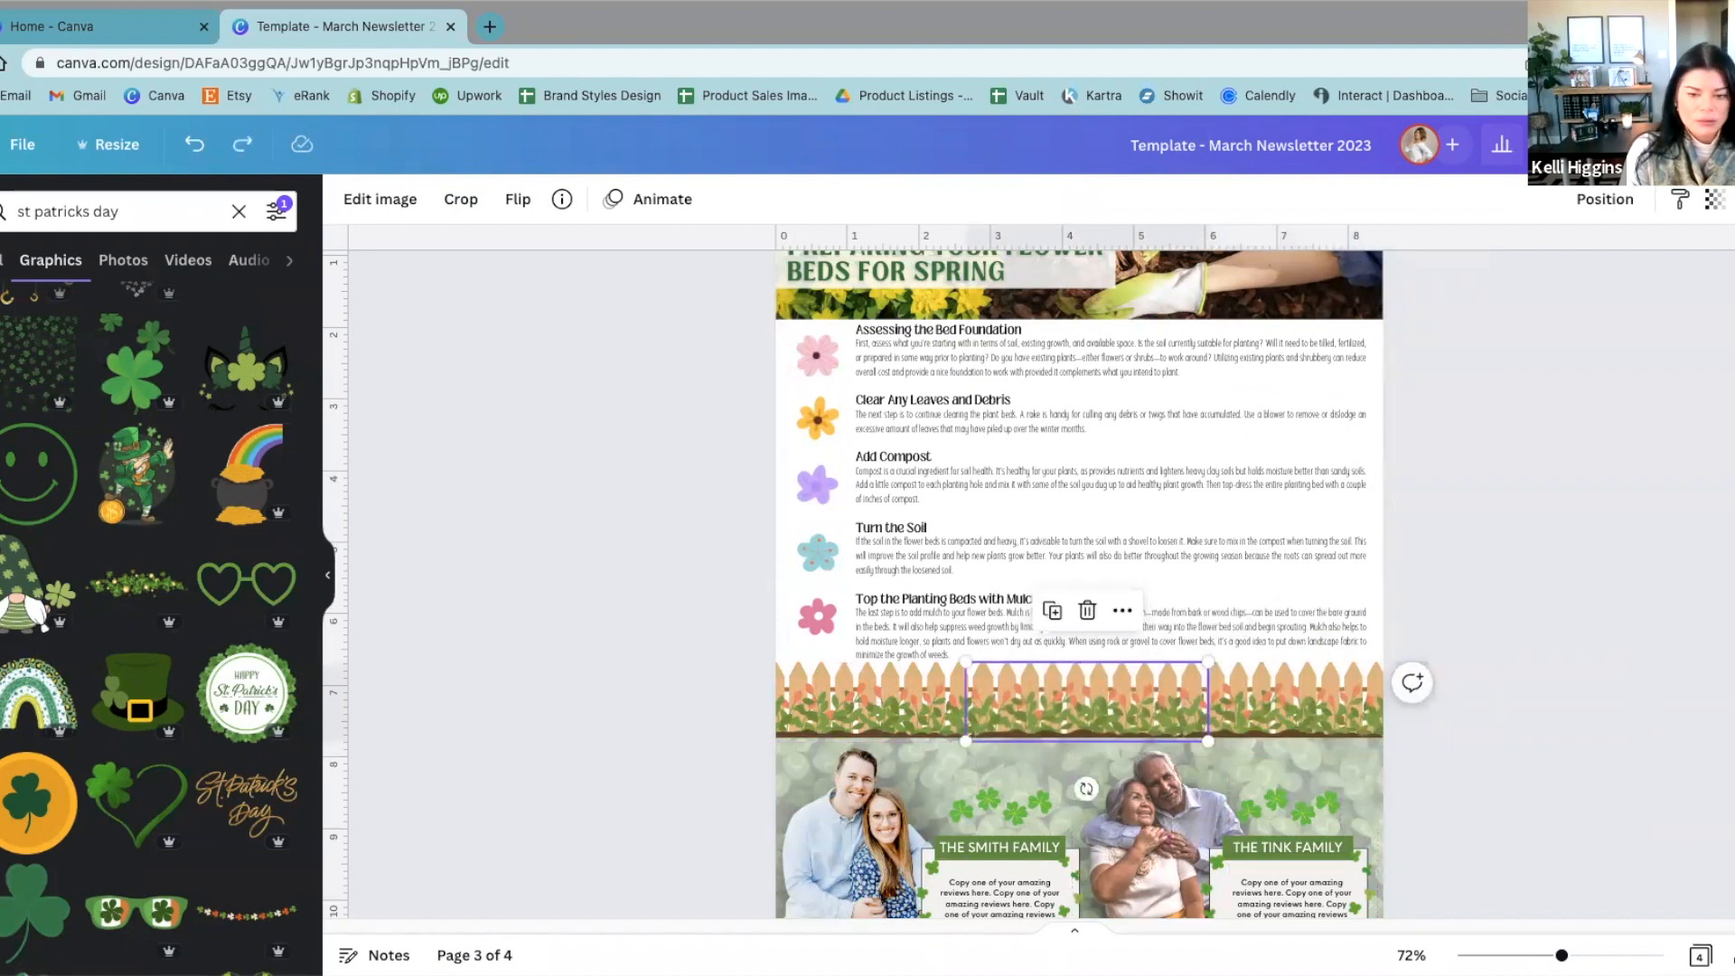
click(1601, 752)
Step: Add a blank page directly after page 3
scroll(1527, 736, down, 2)
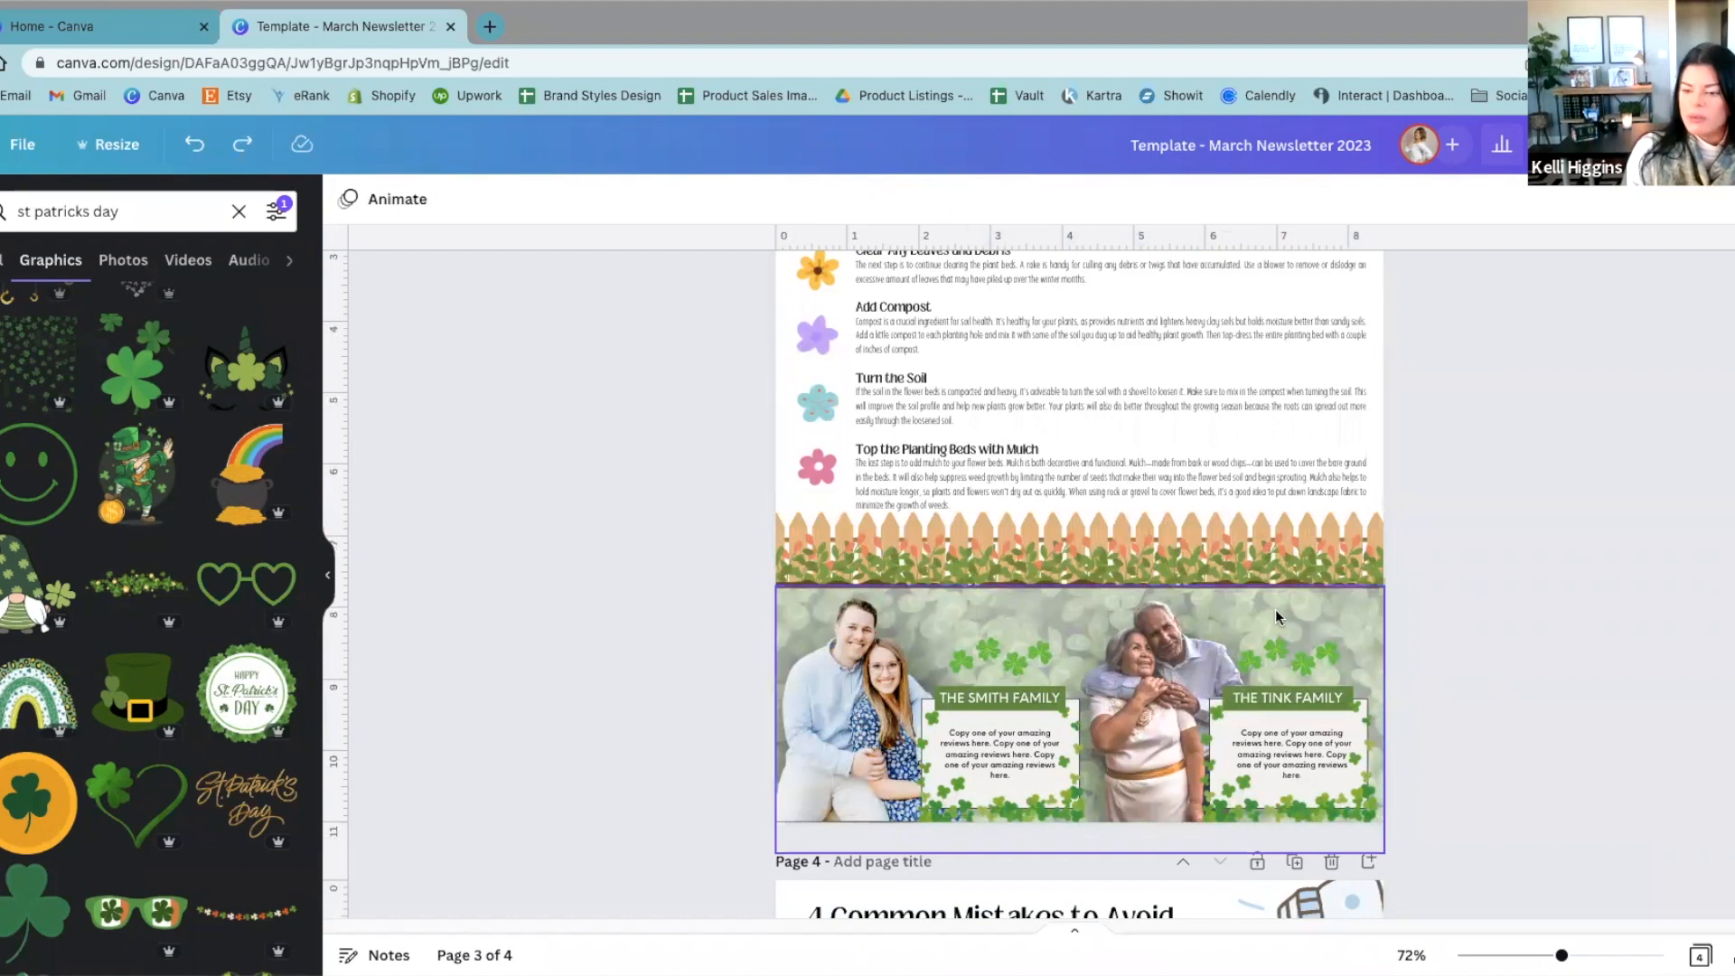
scroll(1448, 753, down, 1)
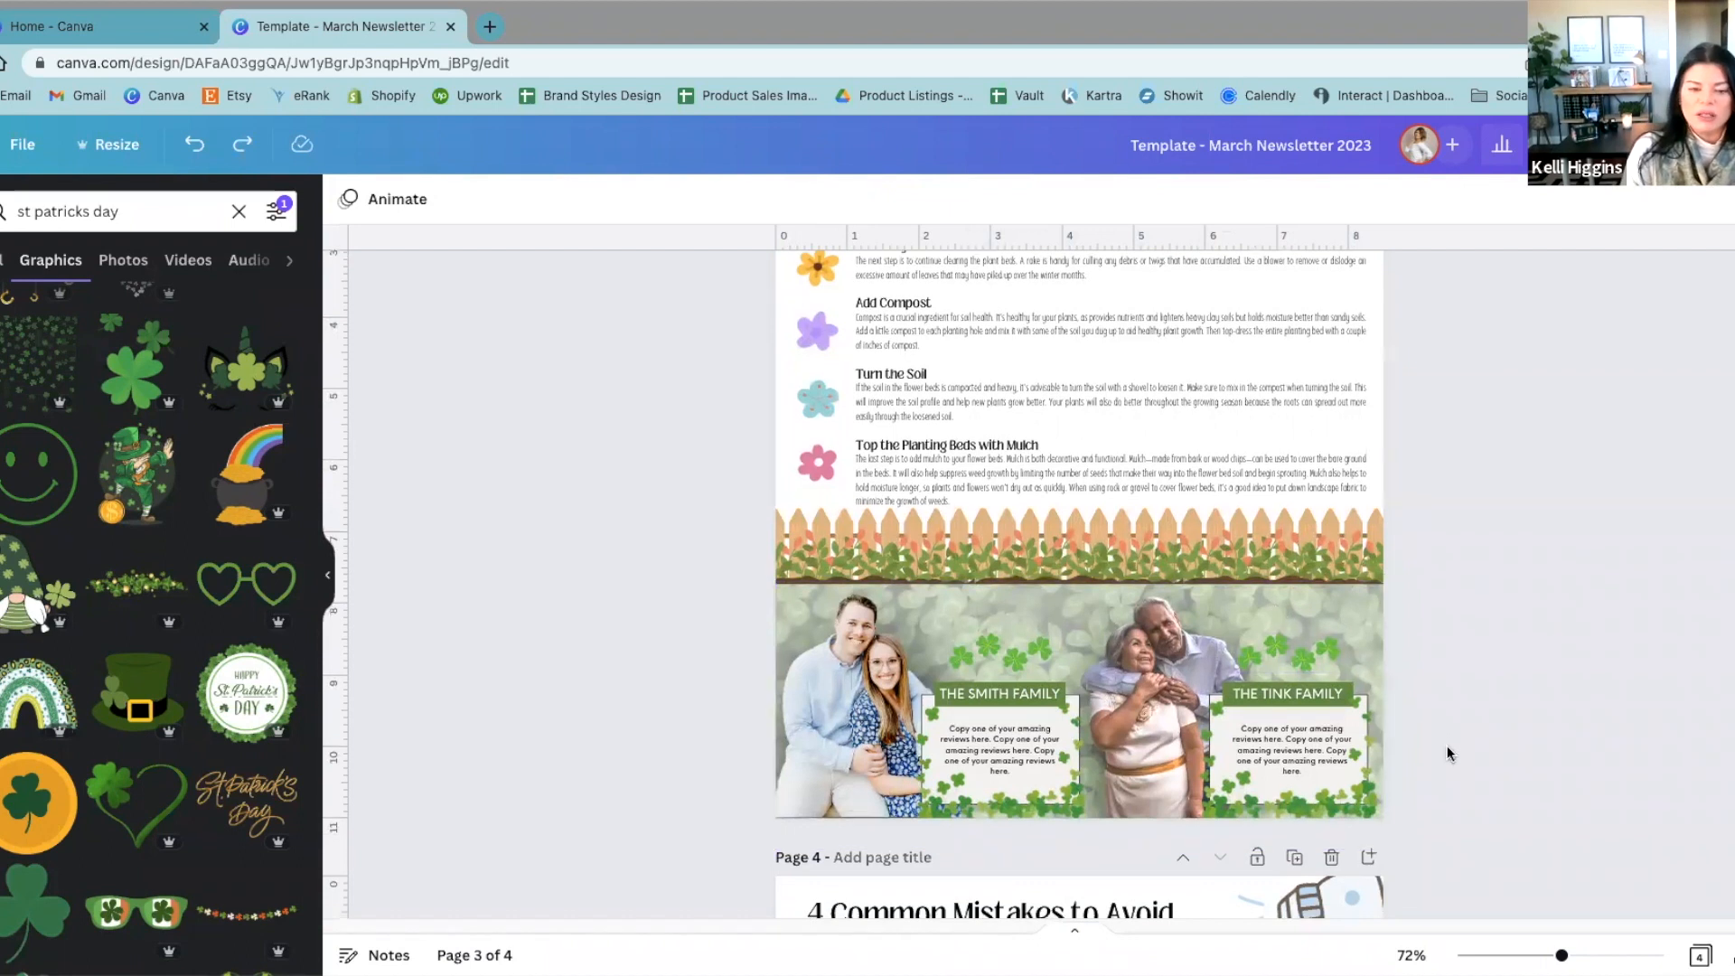
scroll(1409, 542, up, 8)
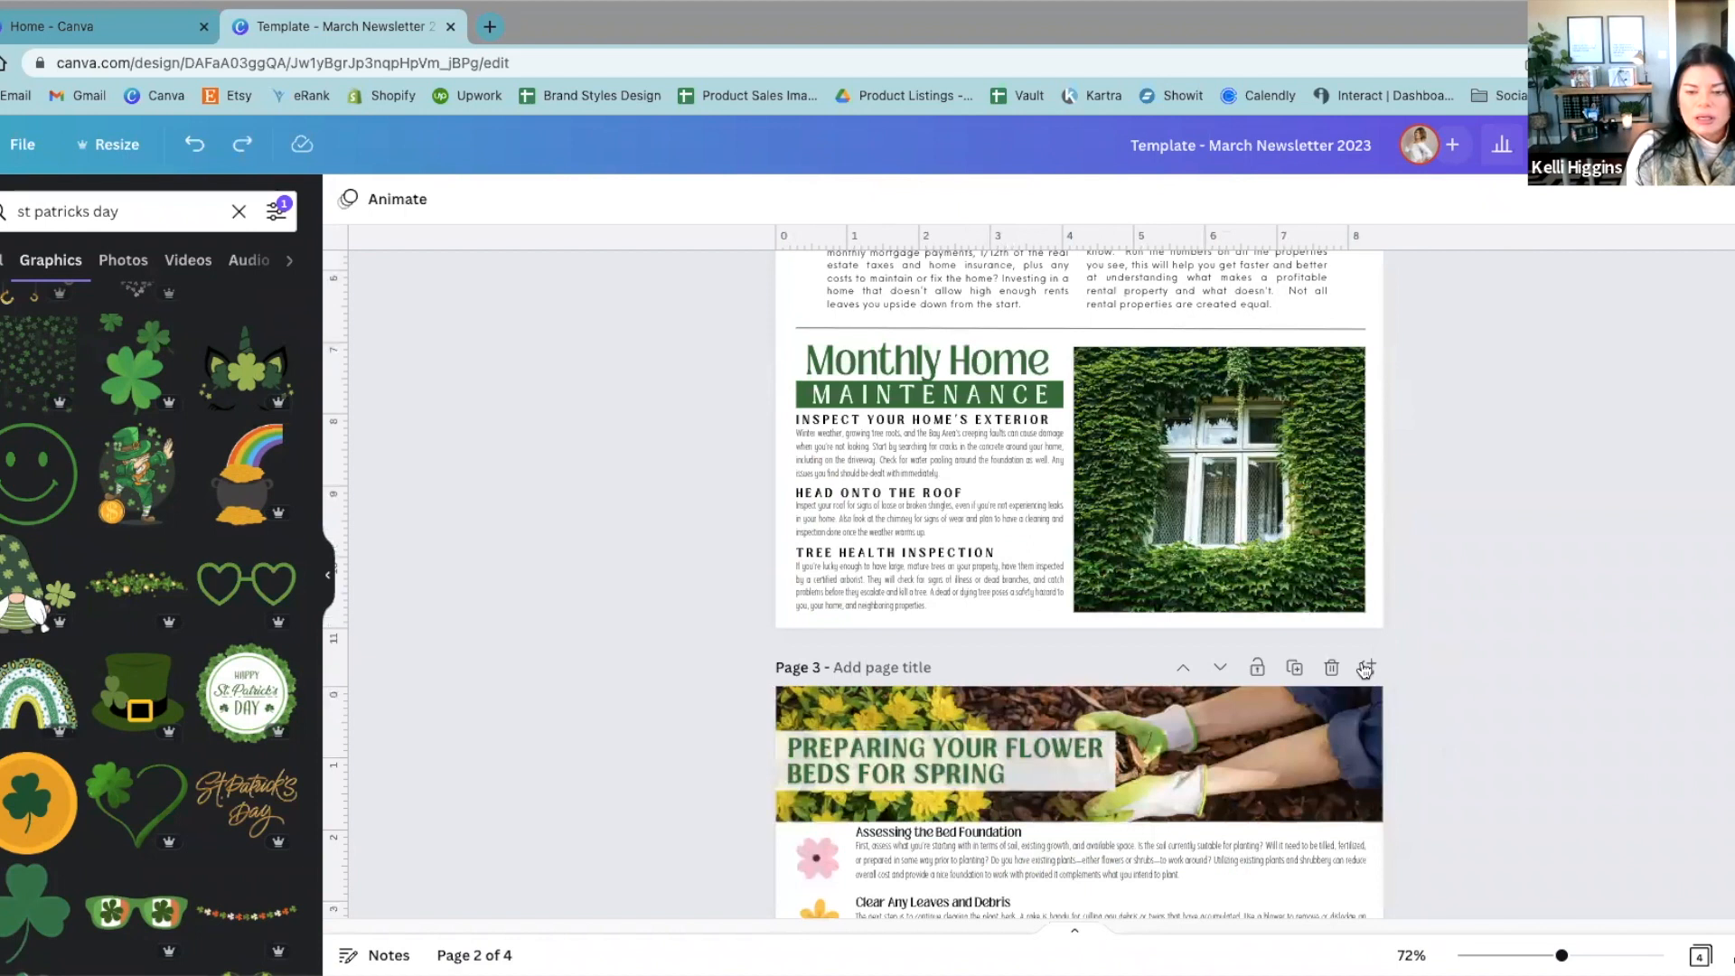
click(1366, 667)
Step: Copy all elements of the client review section at the bottom of page 3 and paste them onto the blank page 4
scroll(1476, 827, down, 3)
scroll(1491, 588, up, 1)
drag(1474, 488, 669, 259)
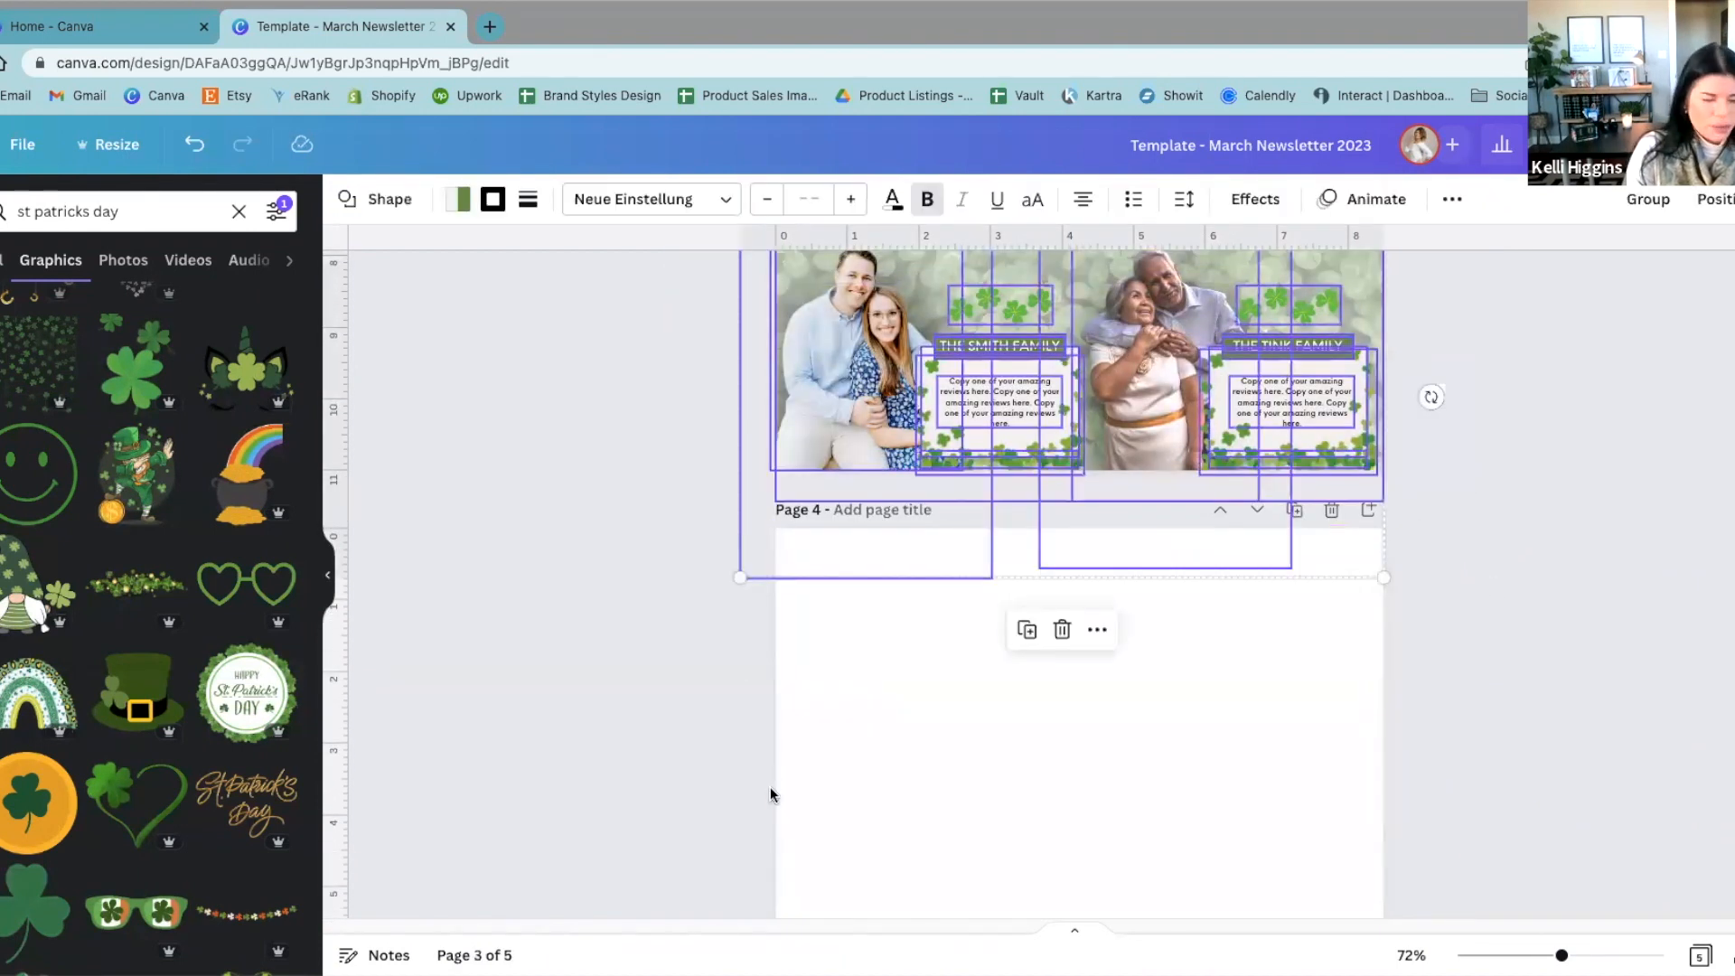
scroll(895, 795, down, 3)
click(911, 748)
key(ctrl+v)
Step: Move the pasted review section up to the upper middle of page 4 and deselect it
drag(983, 842, 977, 449)
scroll(894, 789, up, 5)
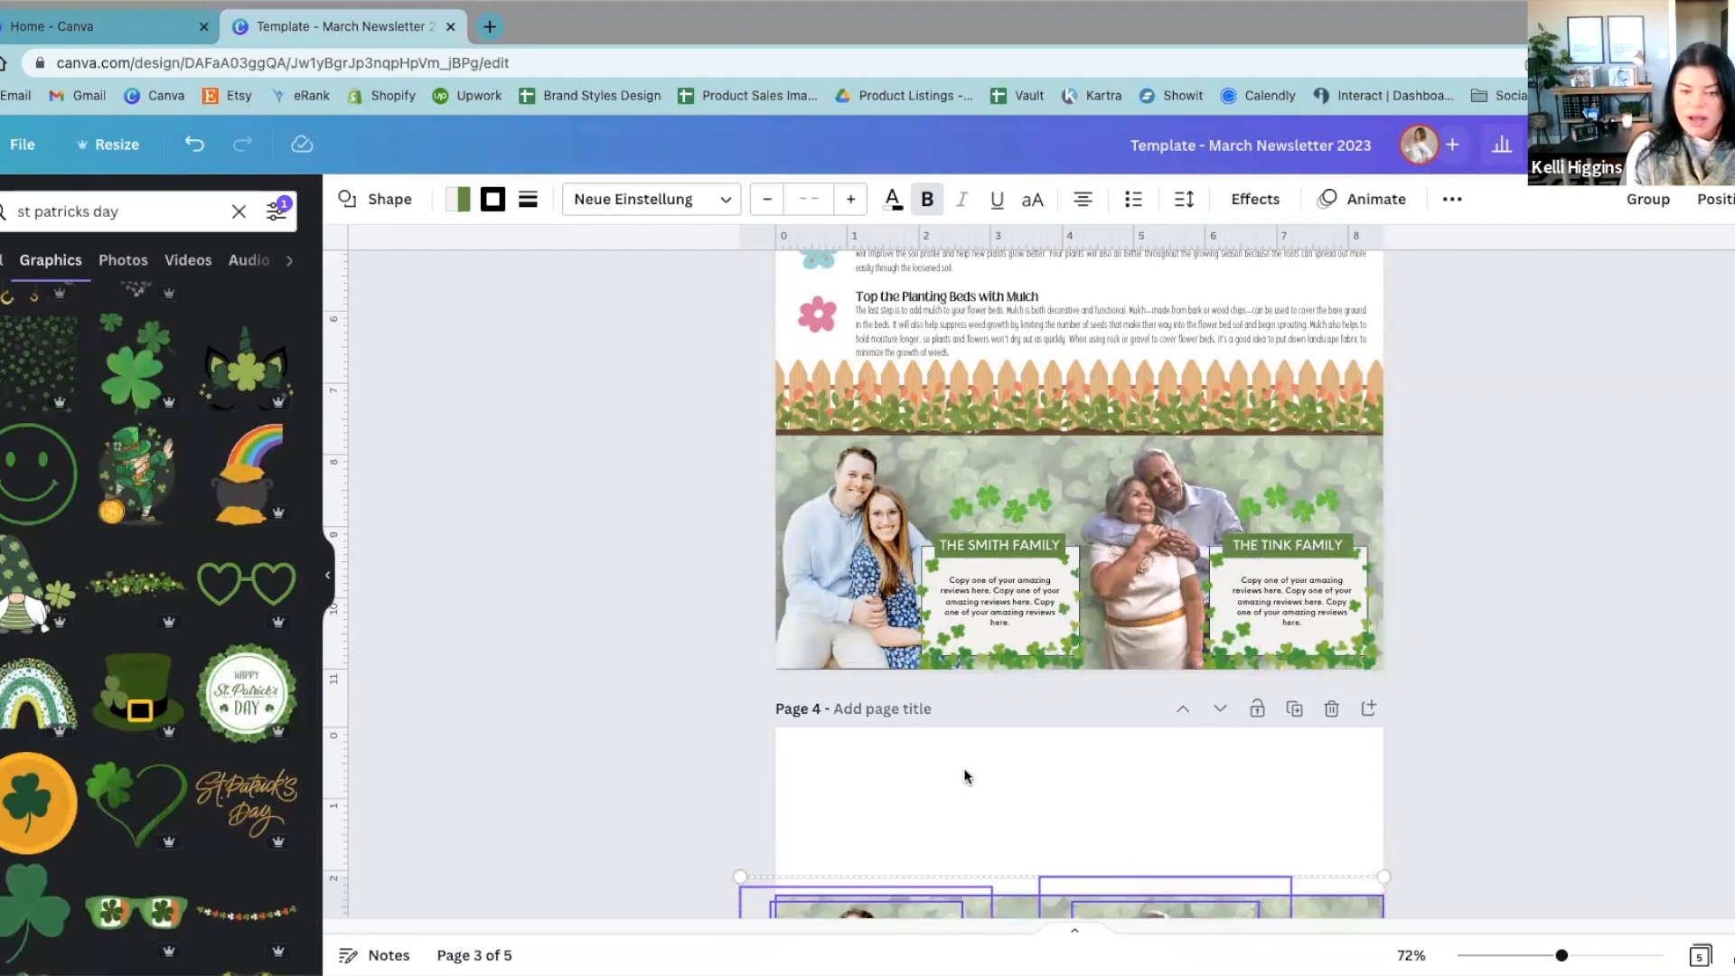
scroll(944, 817, down, 5)
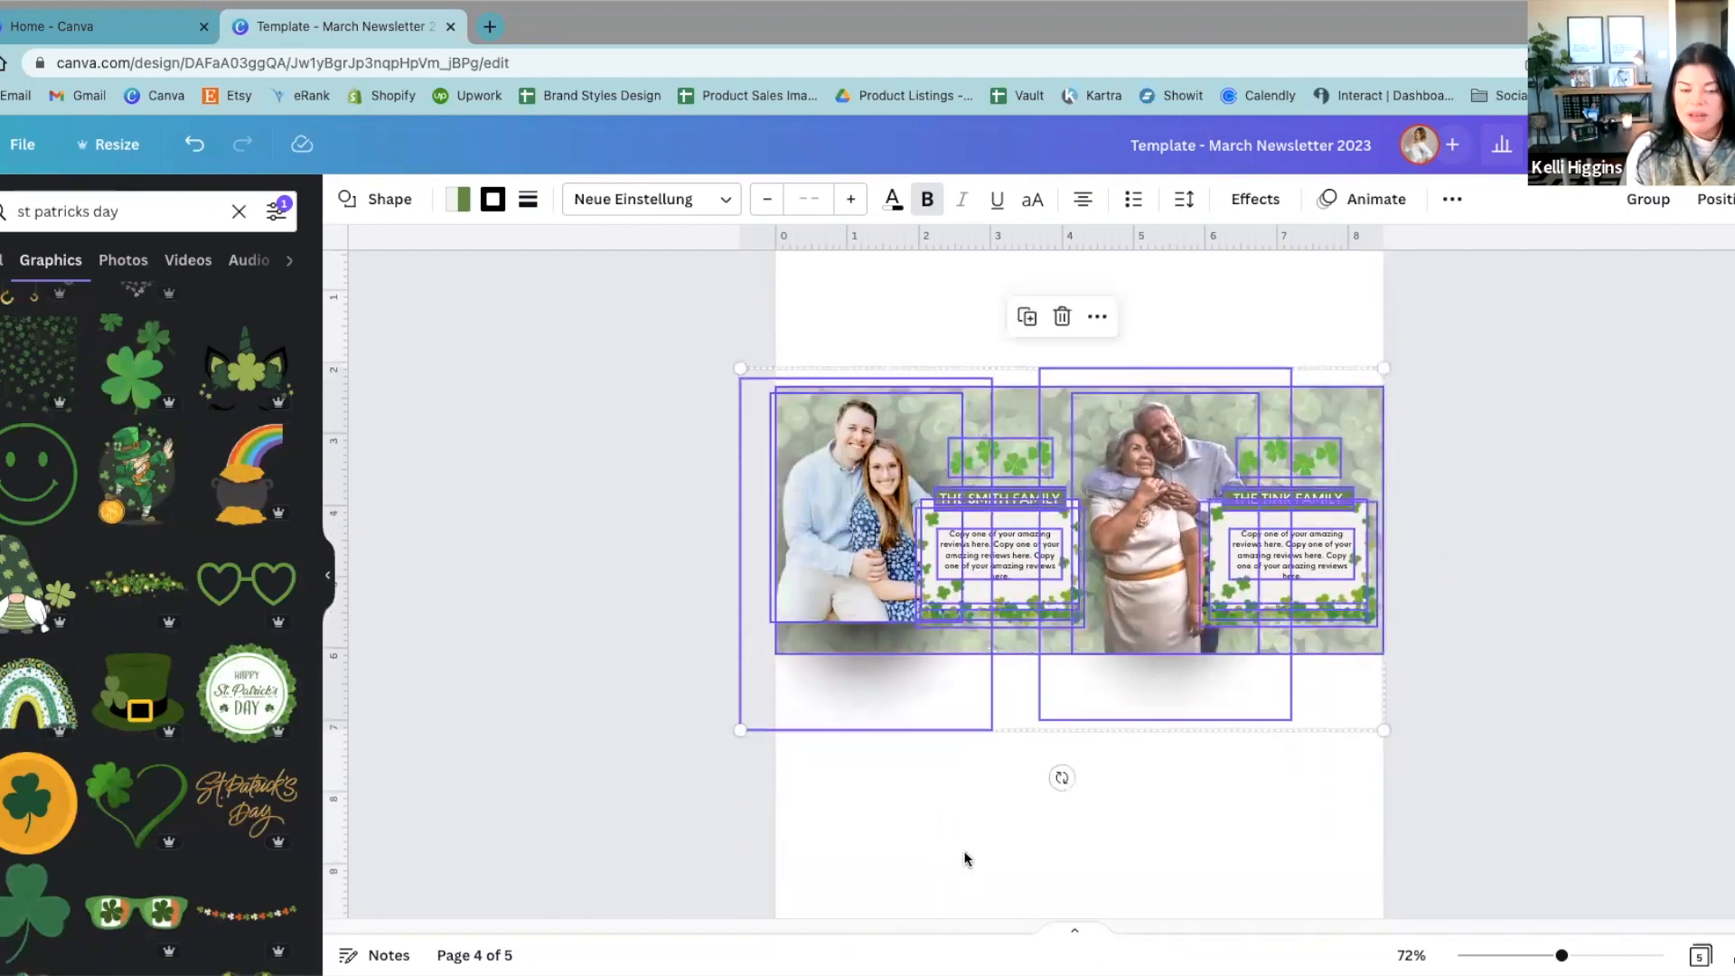
click(963, 849)
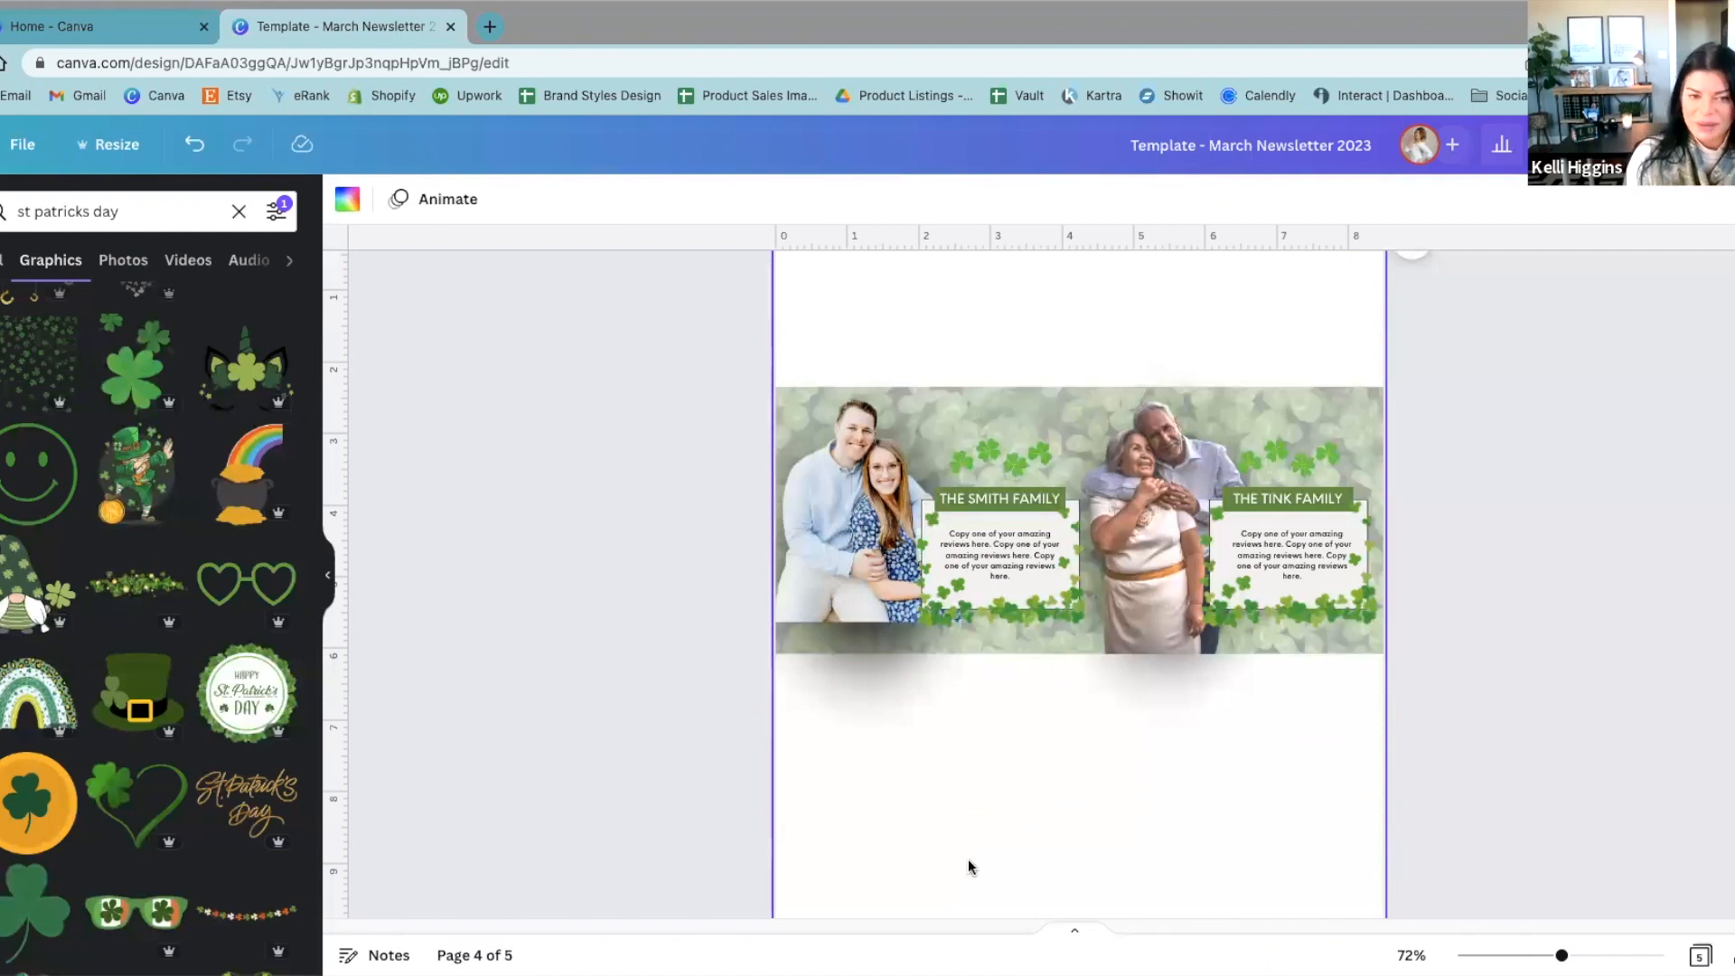
scroll(968, 859, up, 5)
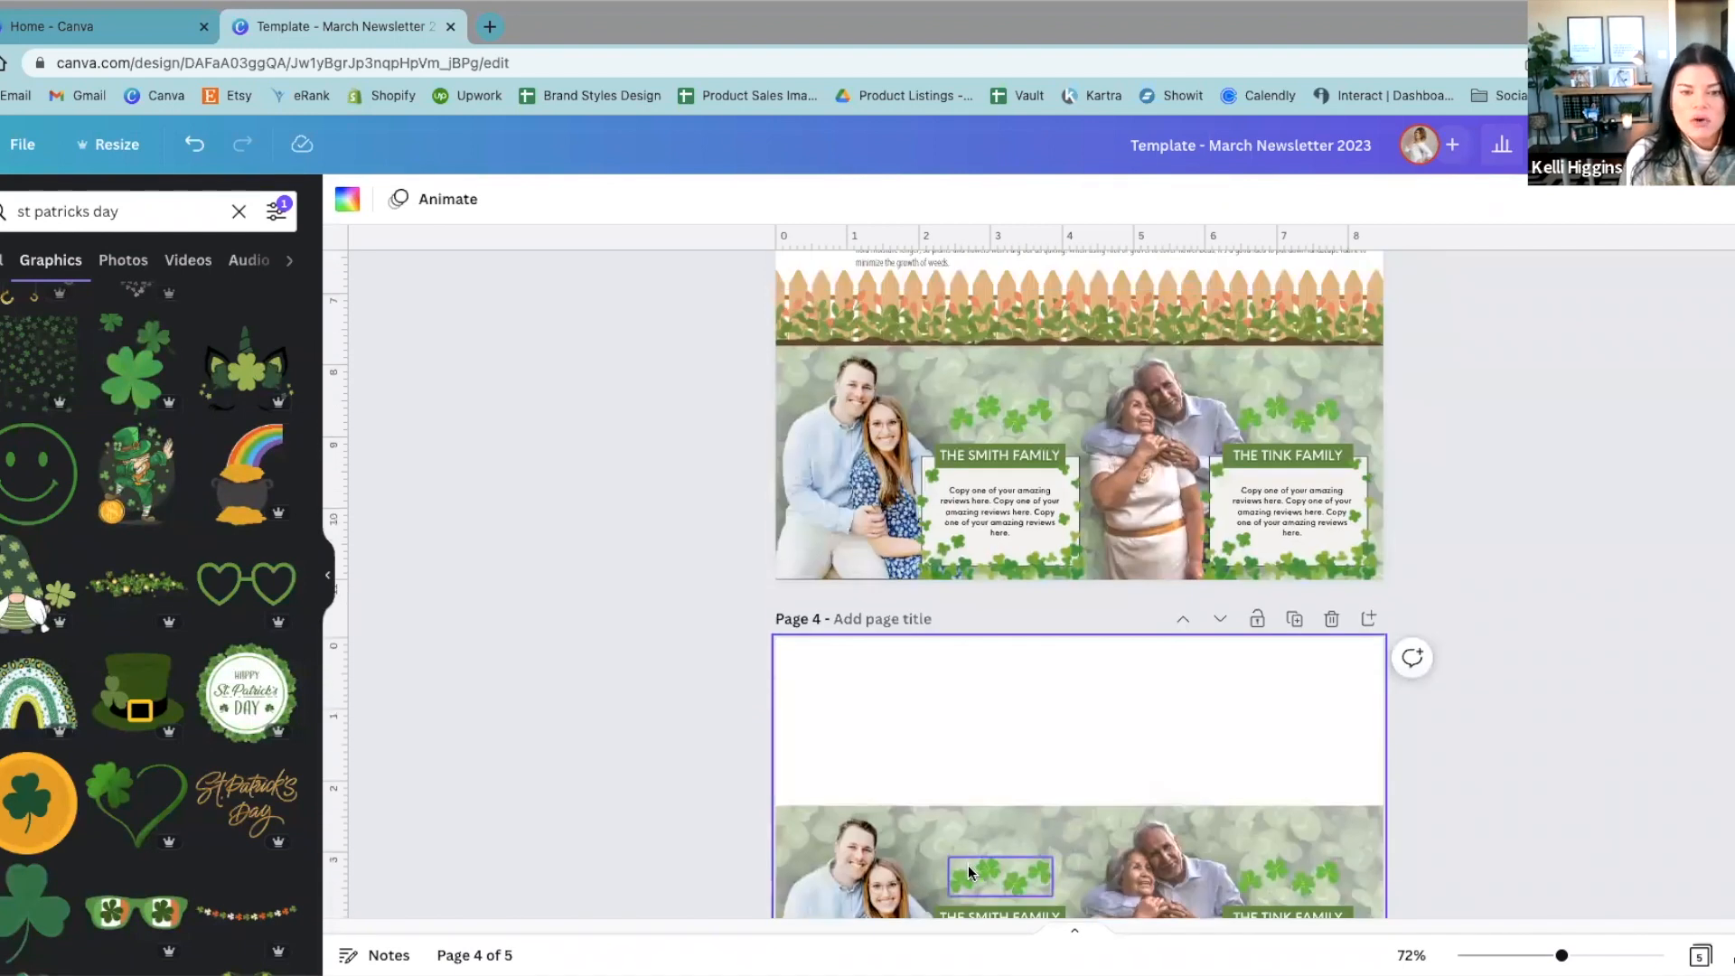
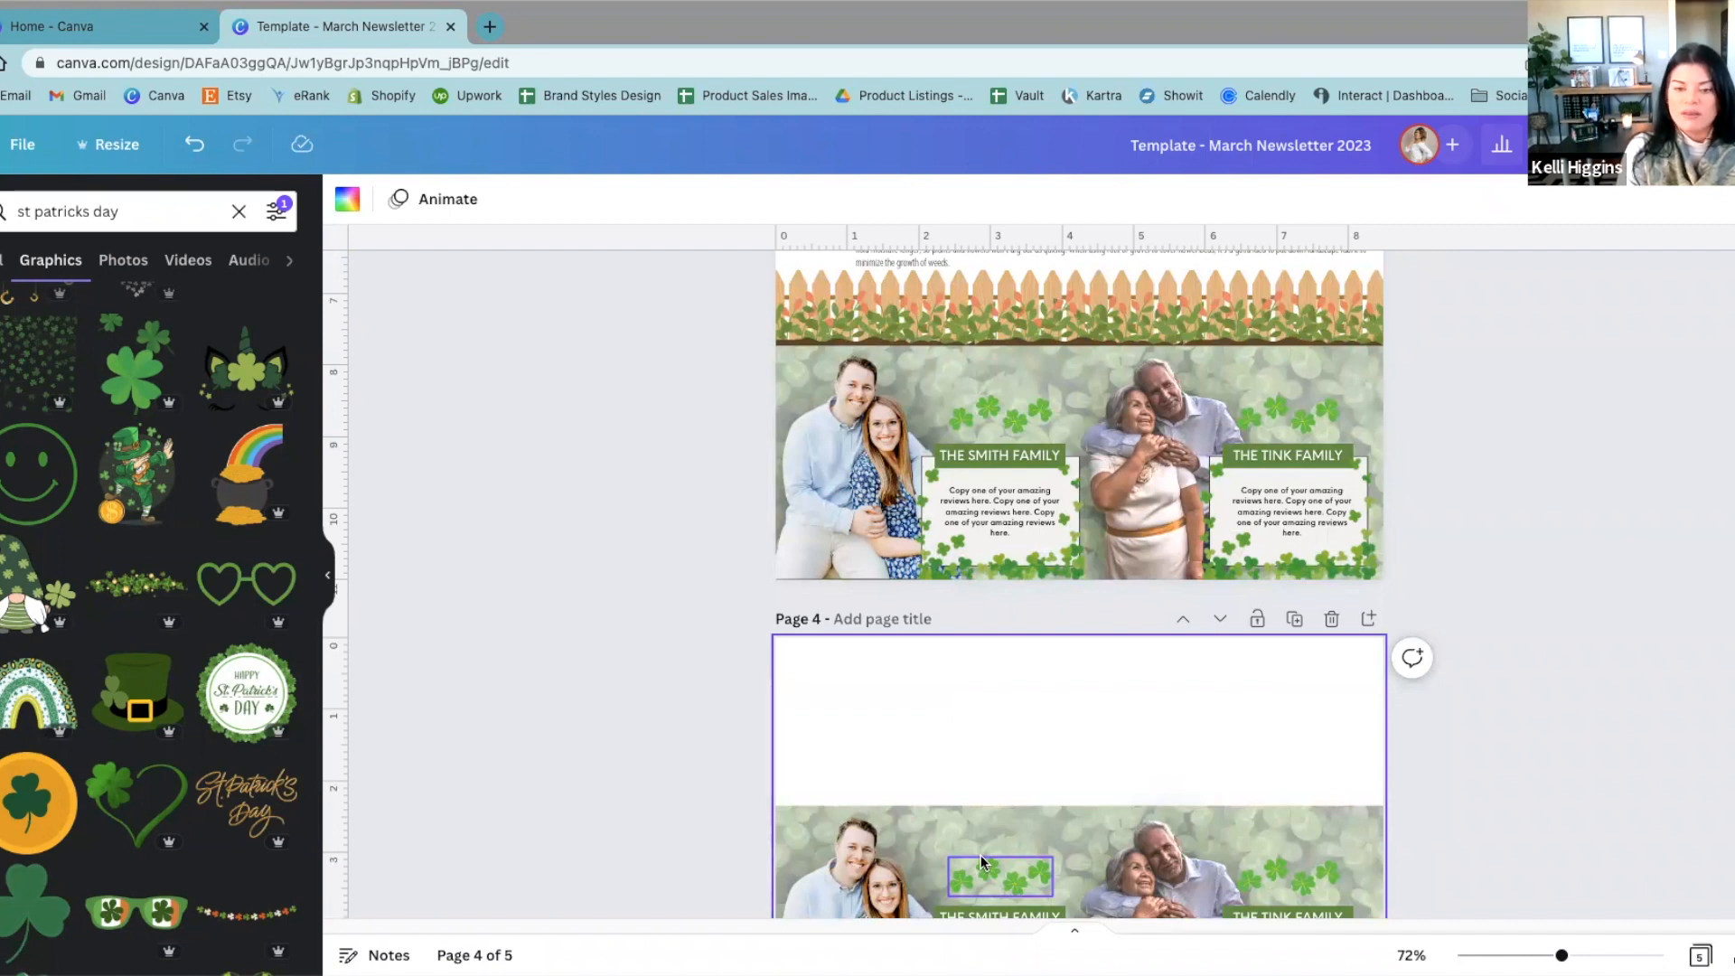
Step: Compare the client review section at the bottom of page 3 with its pasted copy on page 4
click(646, 856)
scroll(647, 857, down, 1)
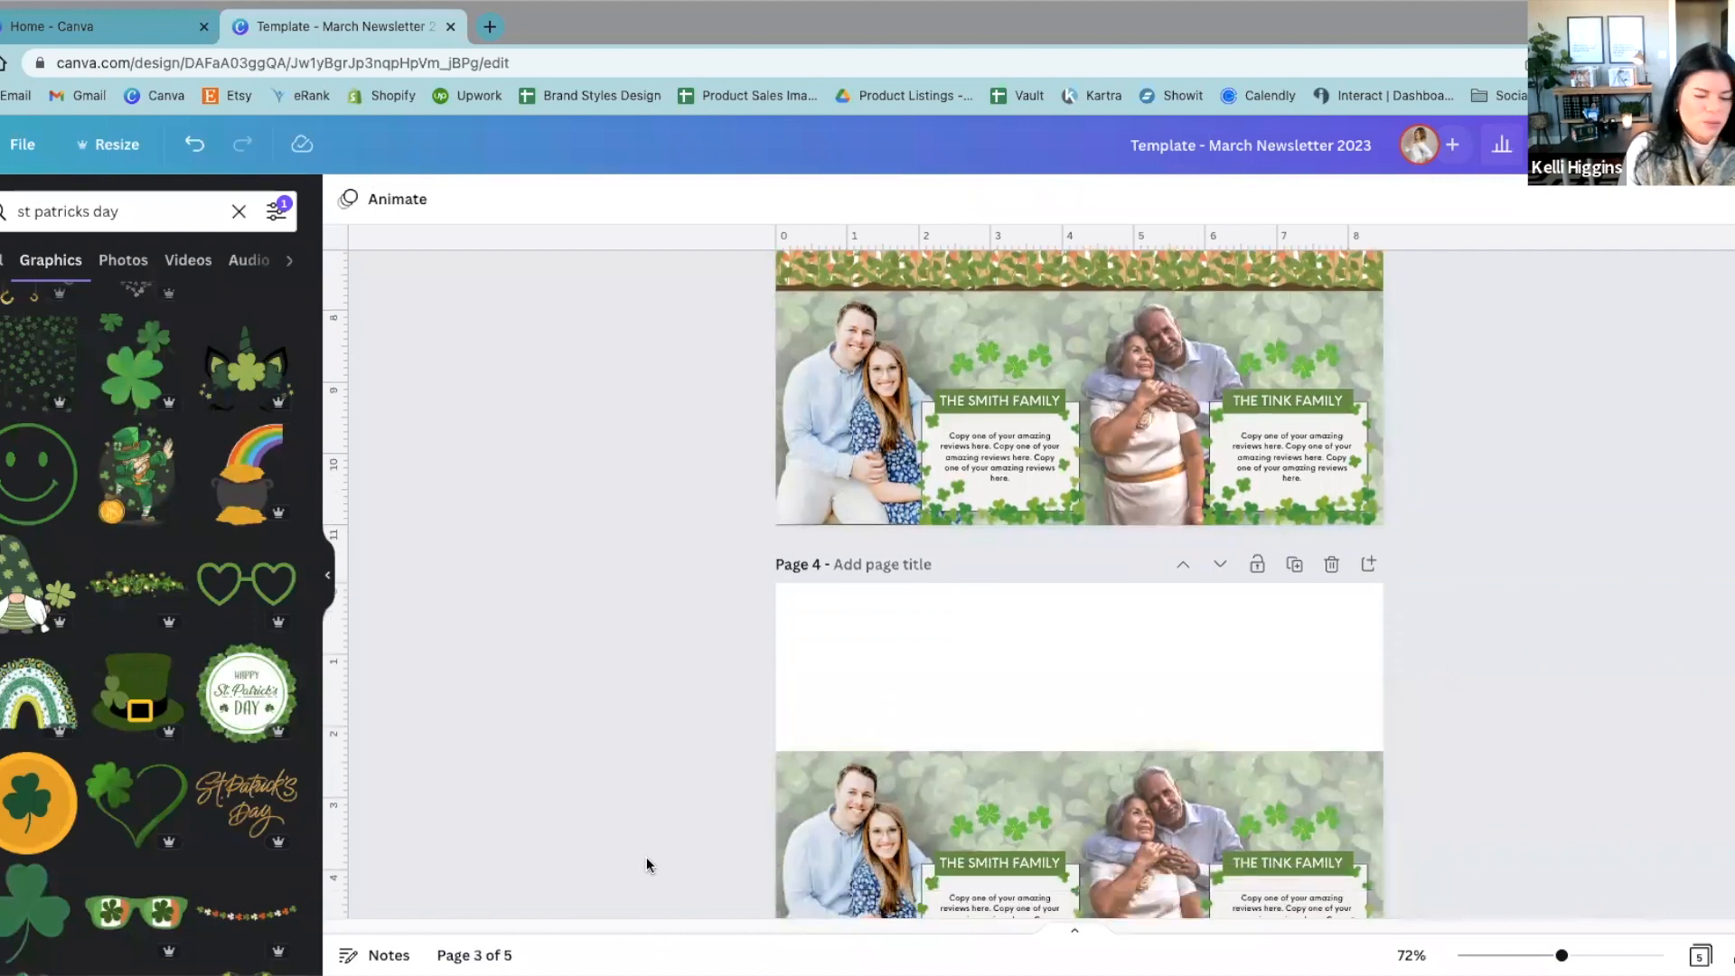
scroll(647, 856, down, 2)
scroll(645, 861, up, 1)
scroll(644, 861, down, 1)
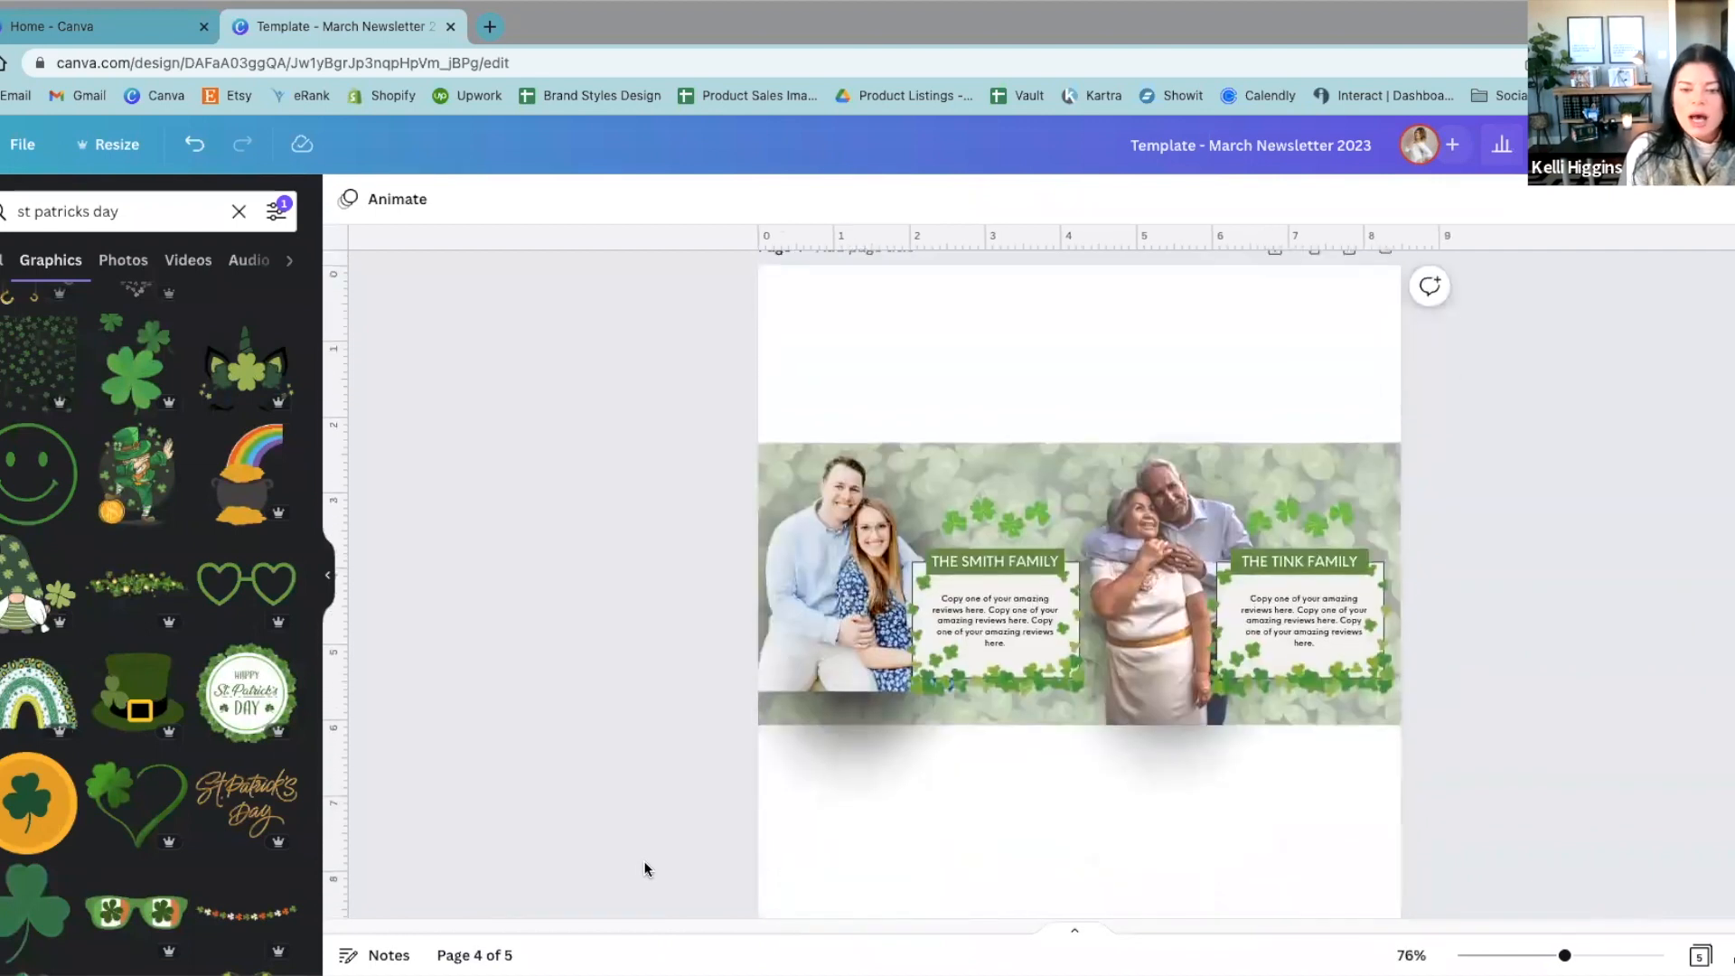
scroll(530, 858, up, 3)
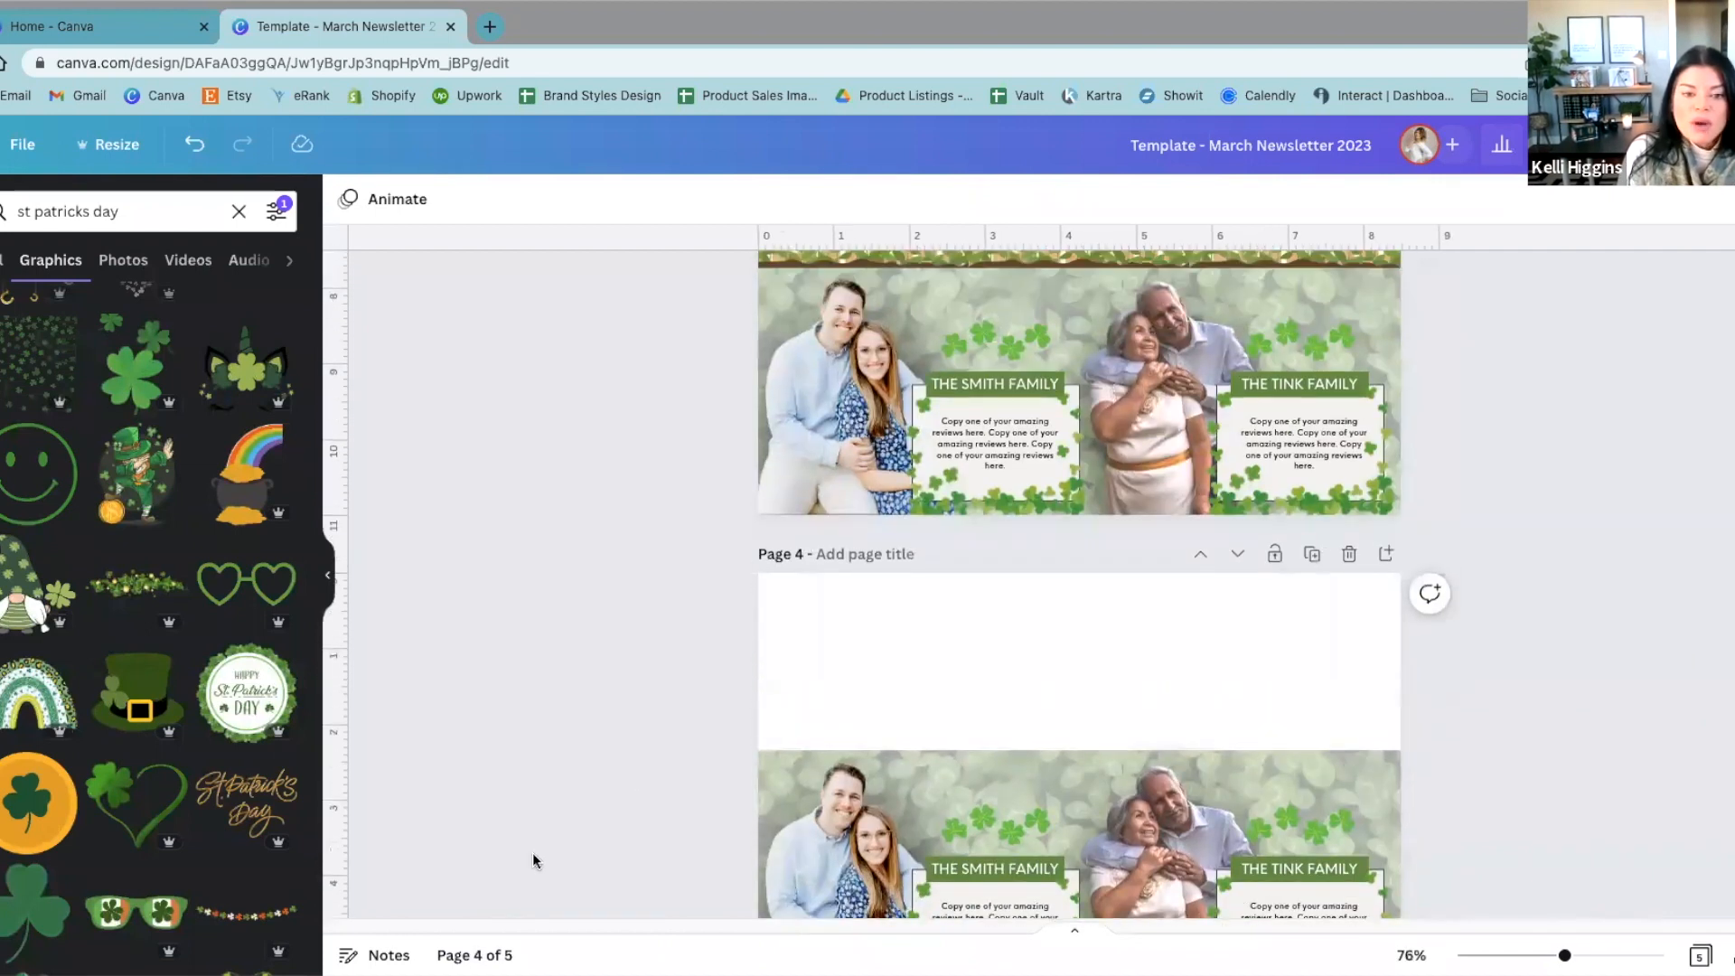
scroll(533, 860, down, 5)
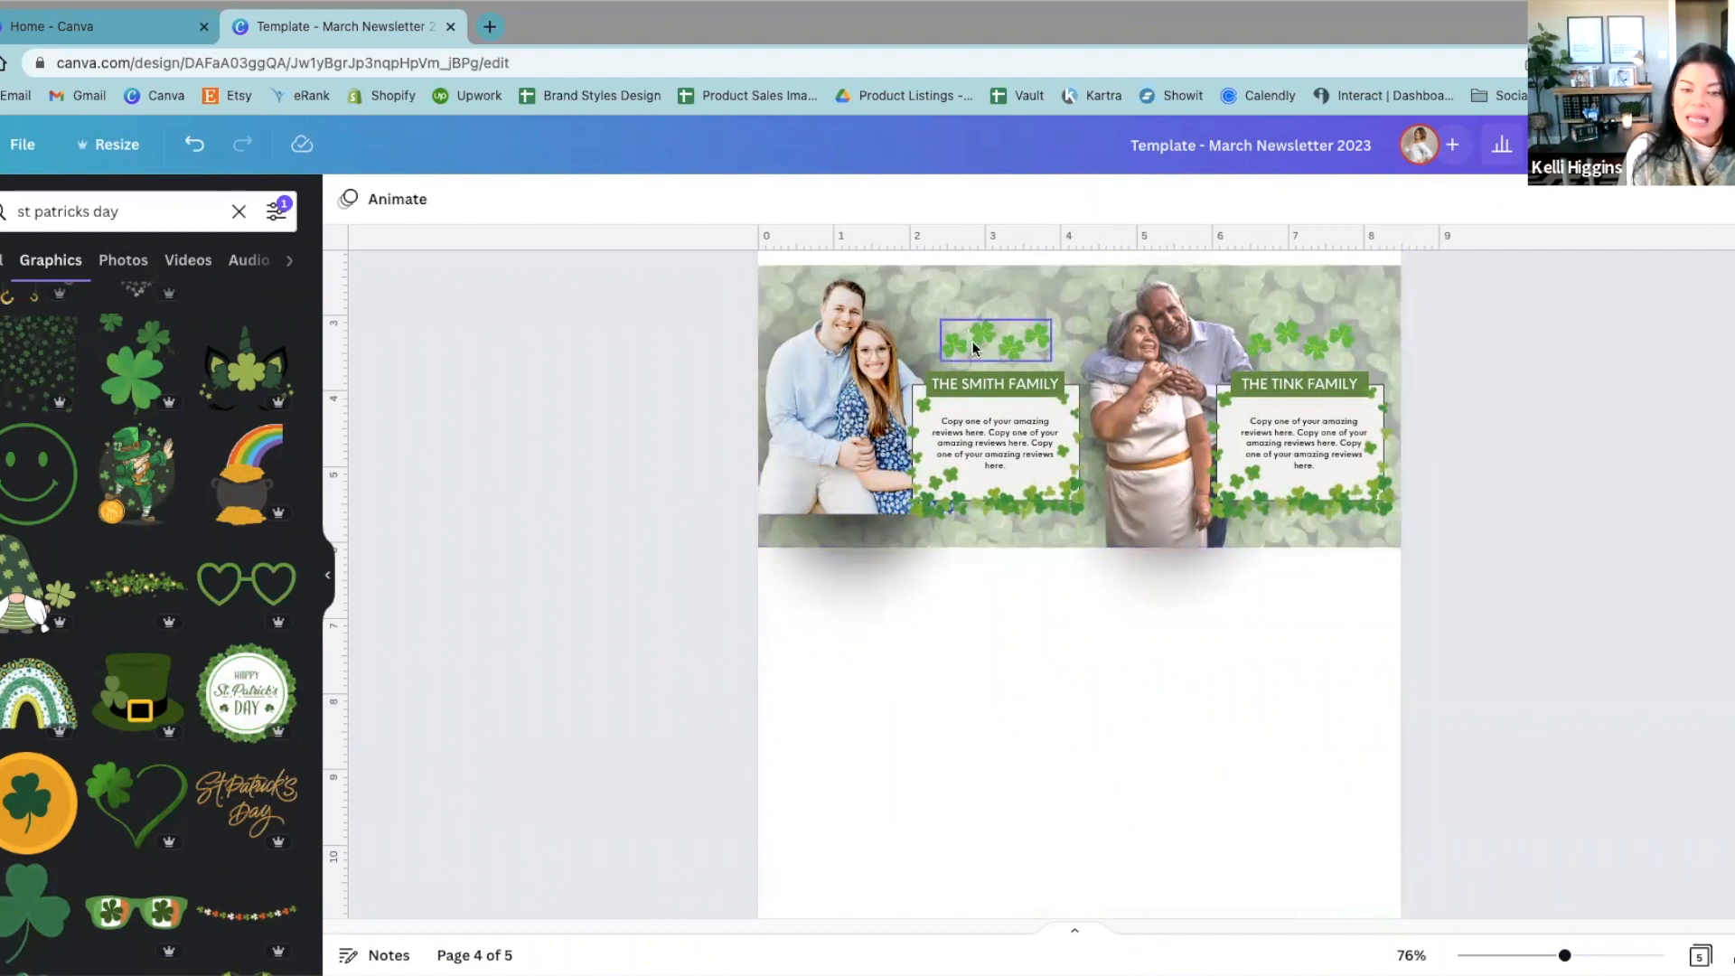
scroll(1086, 695, up, 1)
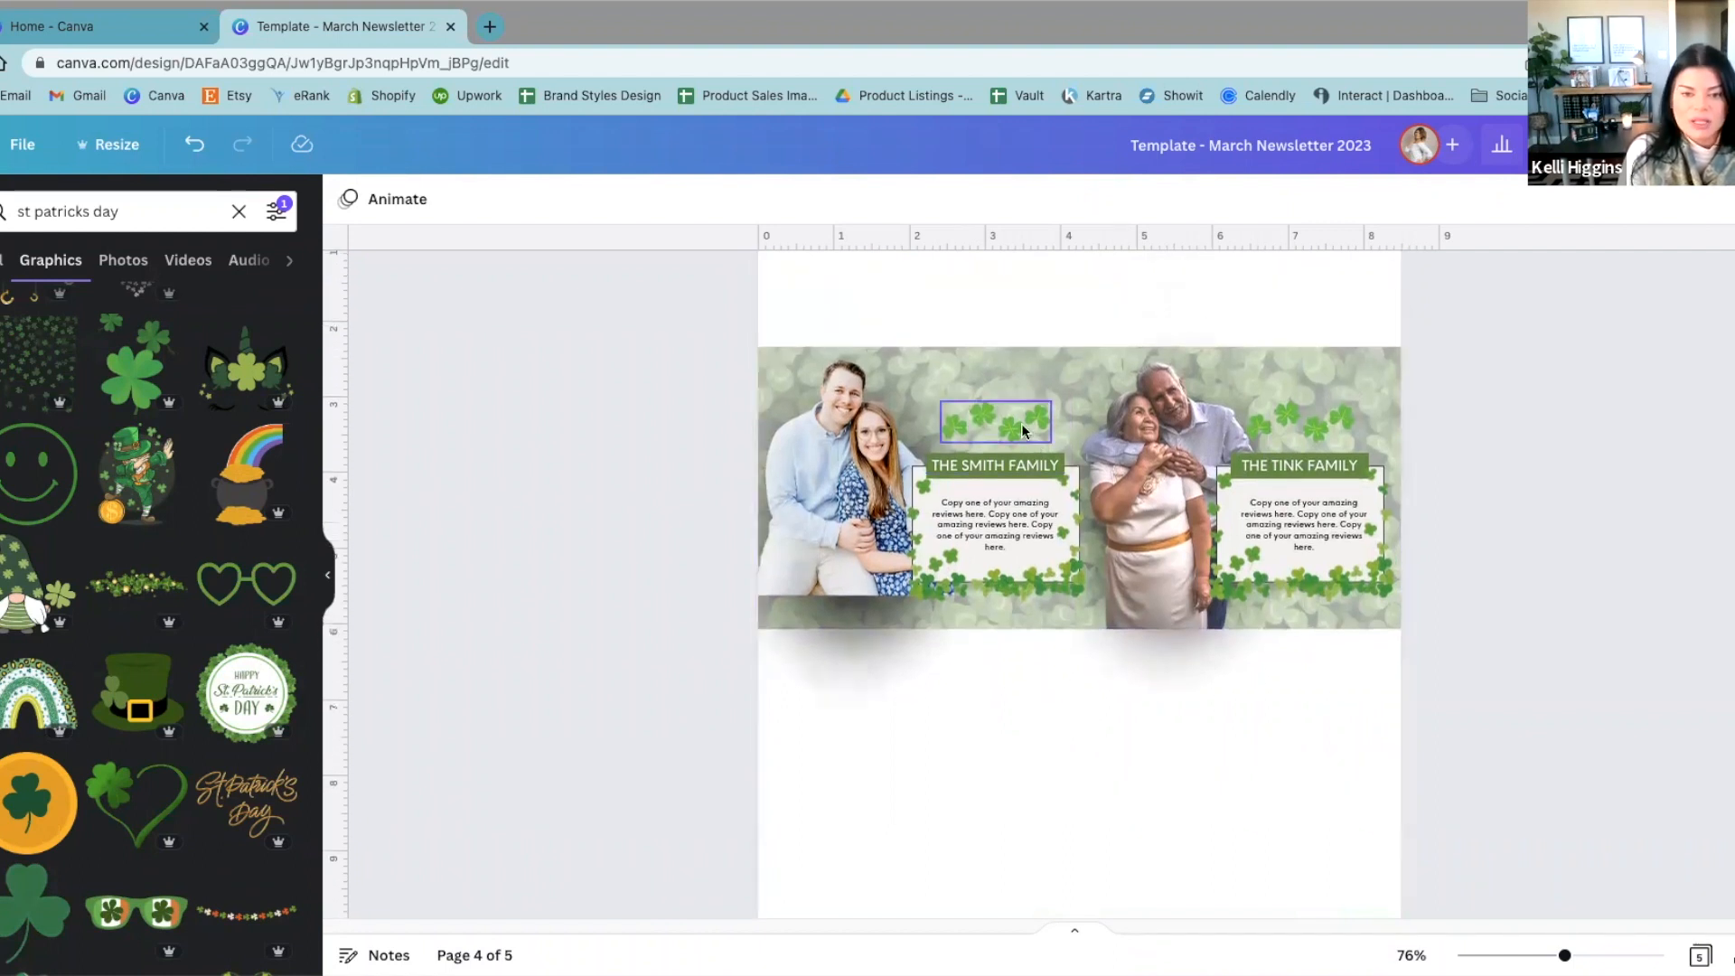
Step: Try lifting the left review's shamrock cluster above the banner, undo the accidental shift of the couple's photo, and return the cluster above its heading
click(1021, 422)
click(1317, 437)
click(1005, 439)
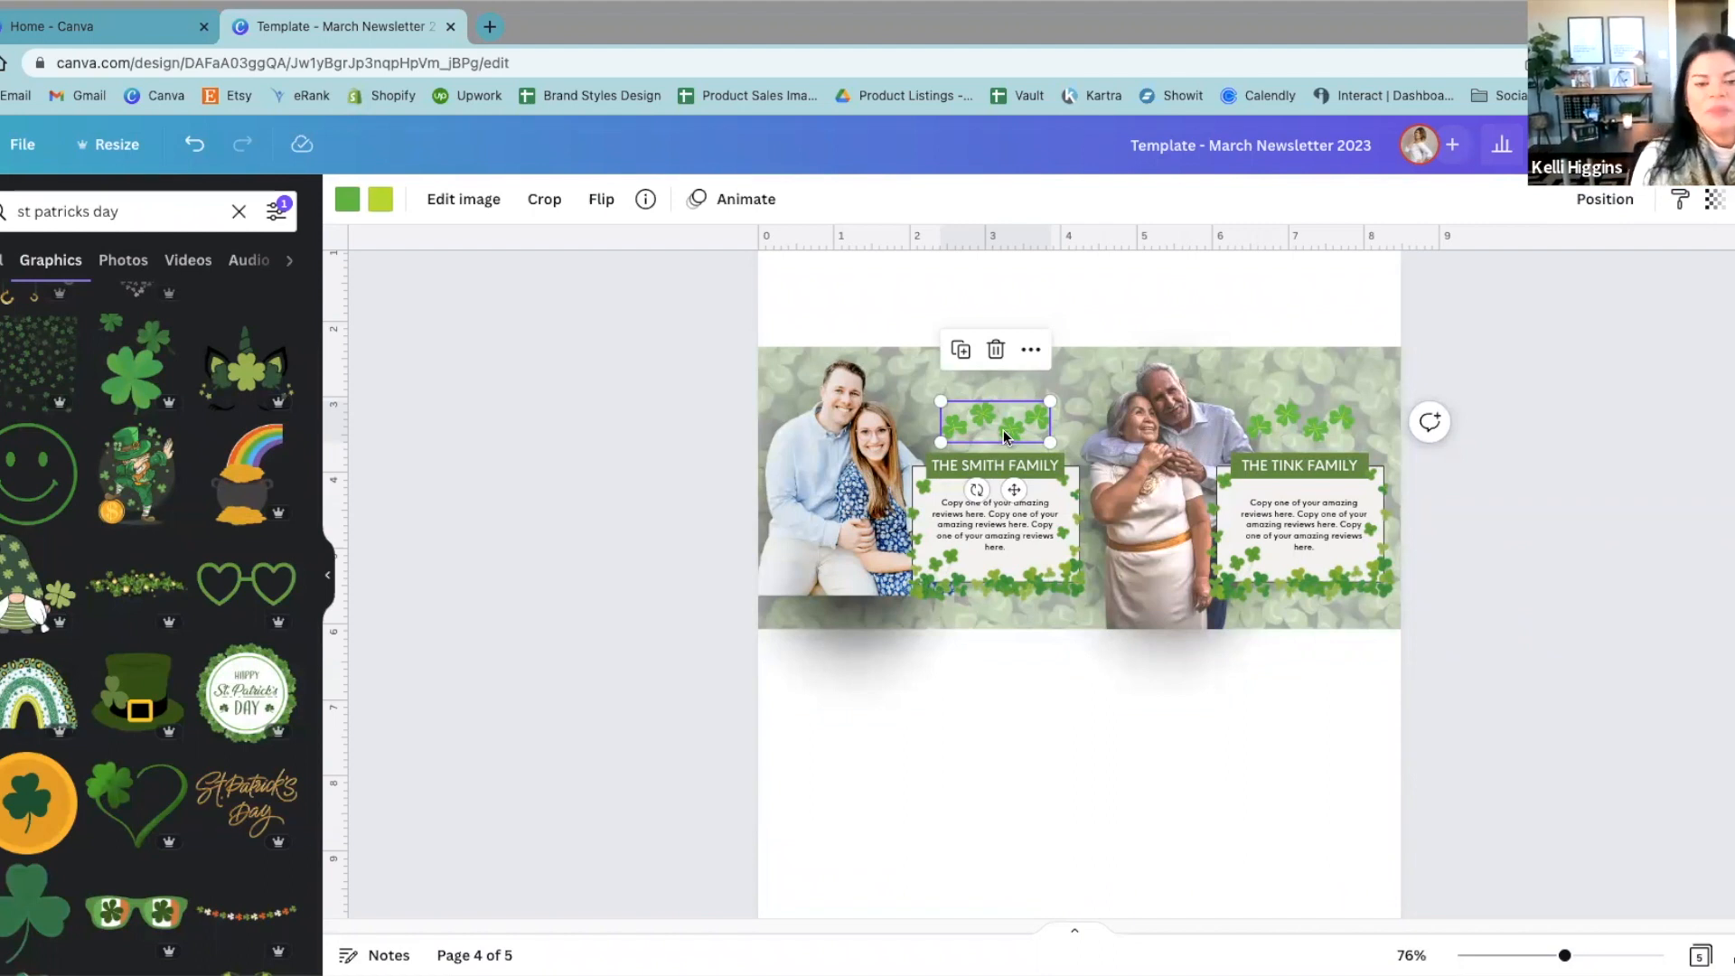
drag(940, 413, 973, 278)
drag(933, 425, 1013, 425)
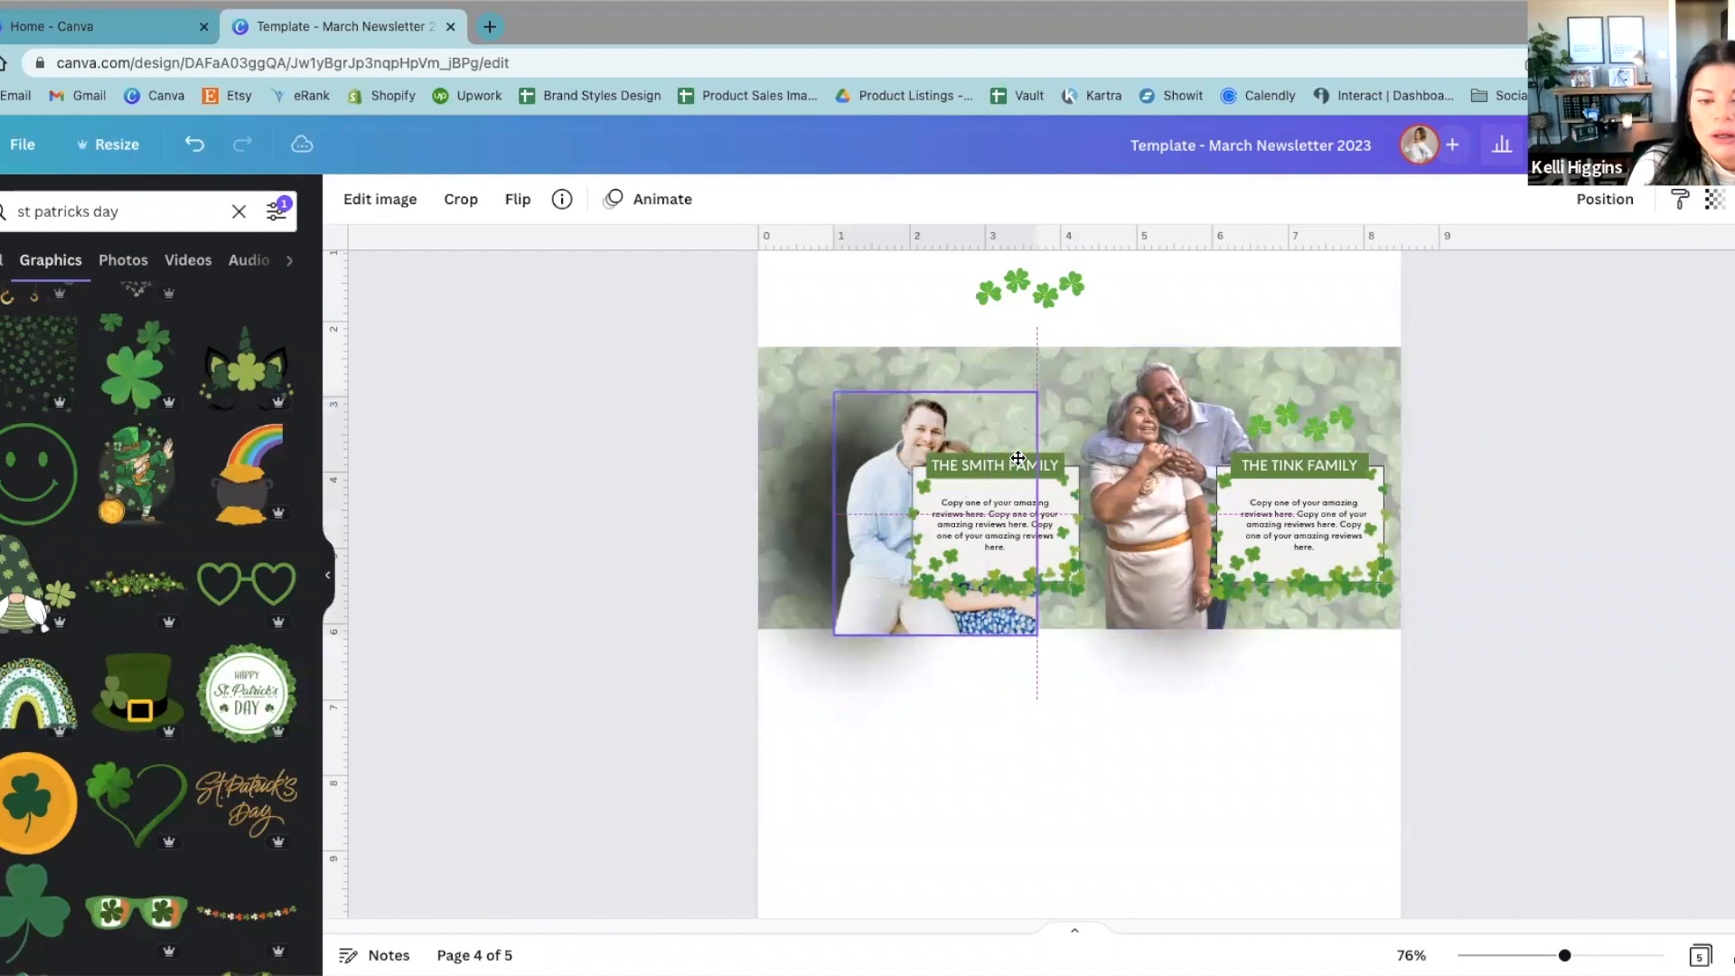
key(ctrl+z)
drag(1030, 285, 1016, 386)
click(1154, 329)
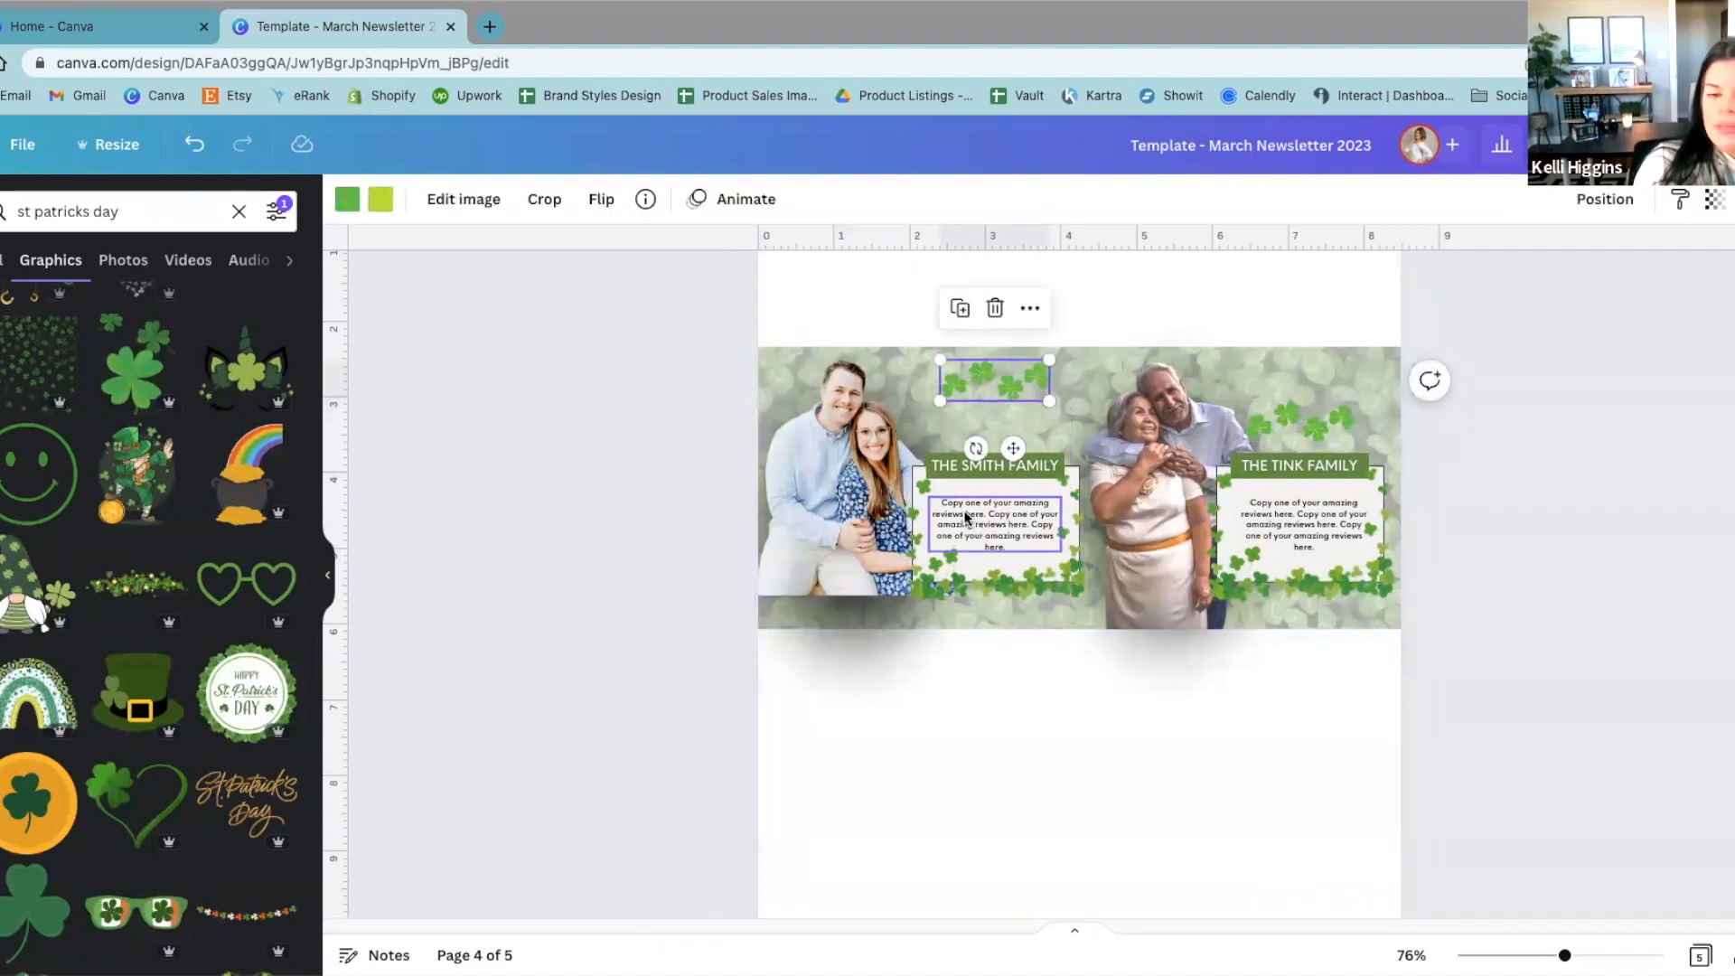
drag(1012, 448, 1014, 481)
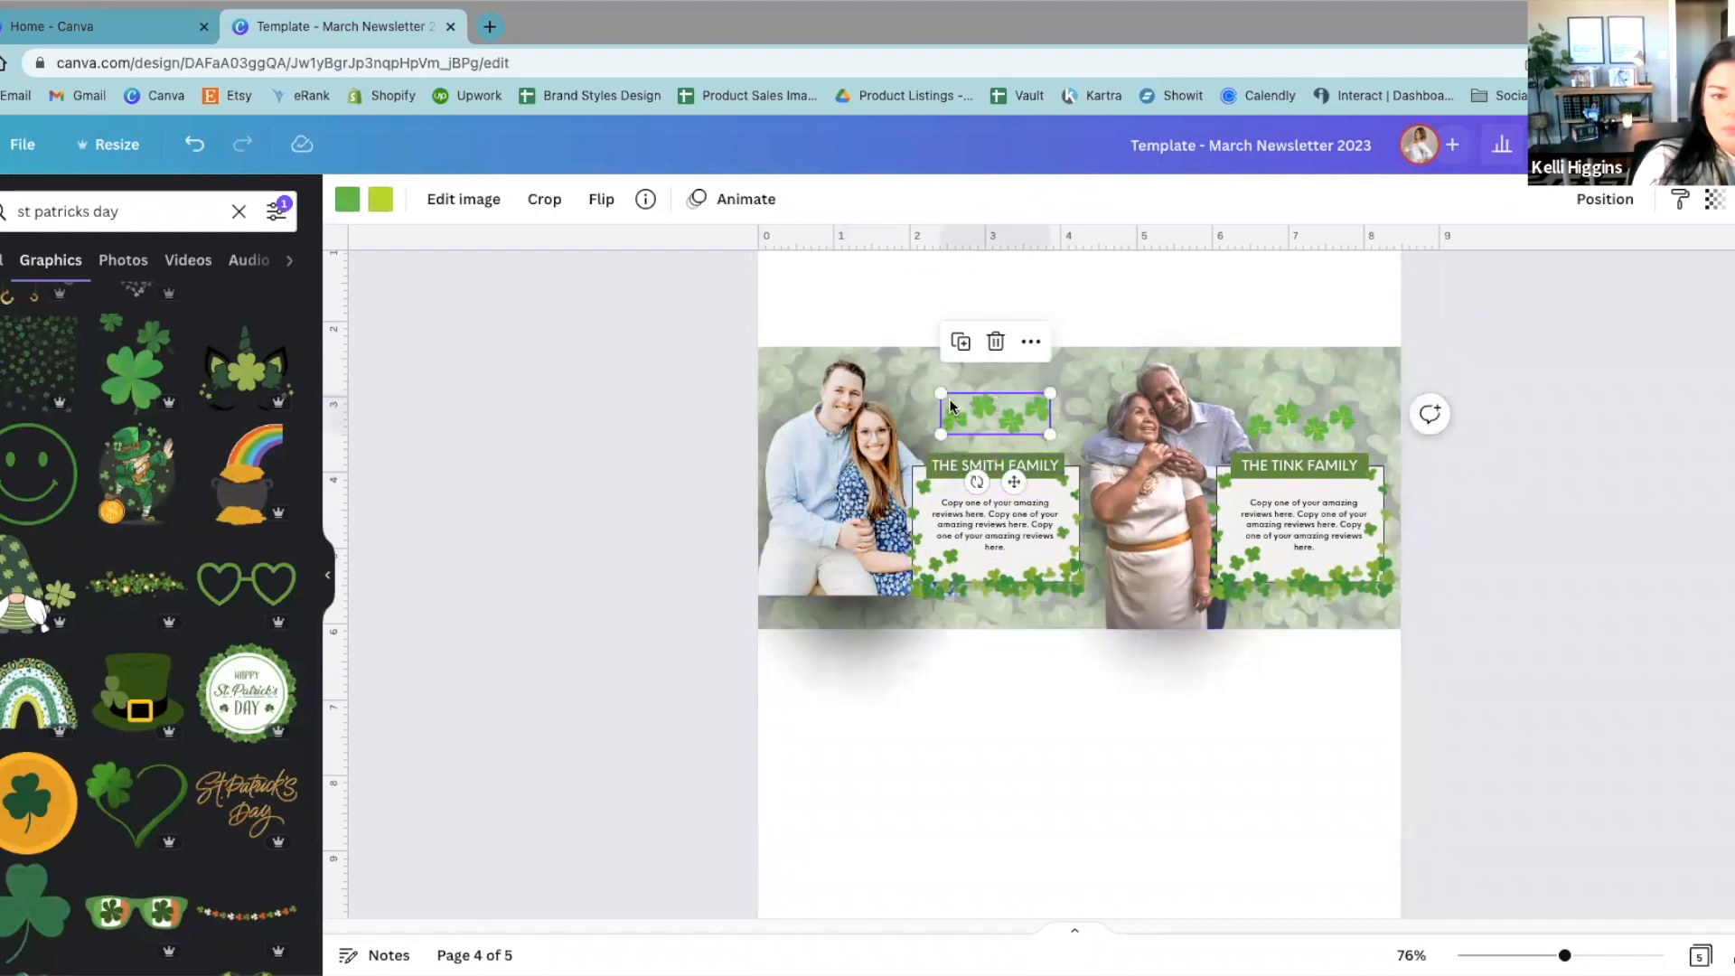
Step: Move both shamrock clusters from above the review headings into the white space above the banner
drag(974, 414, 946, 314)
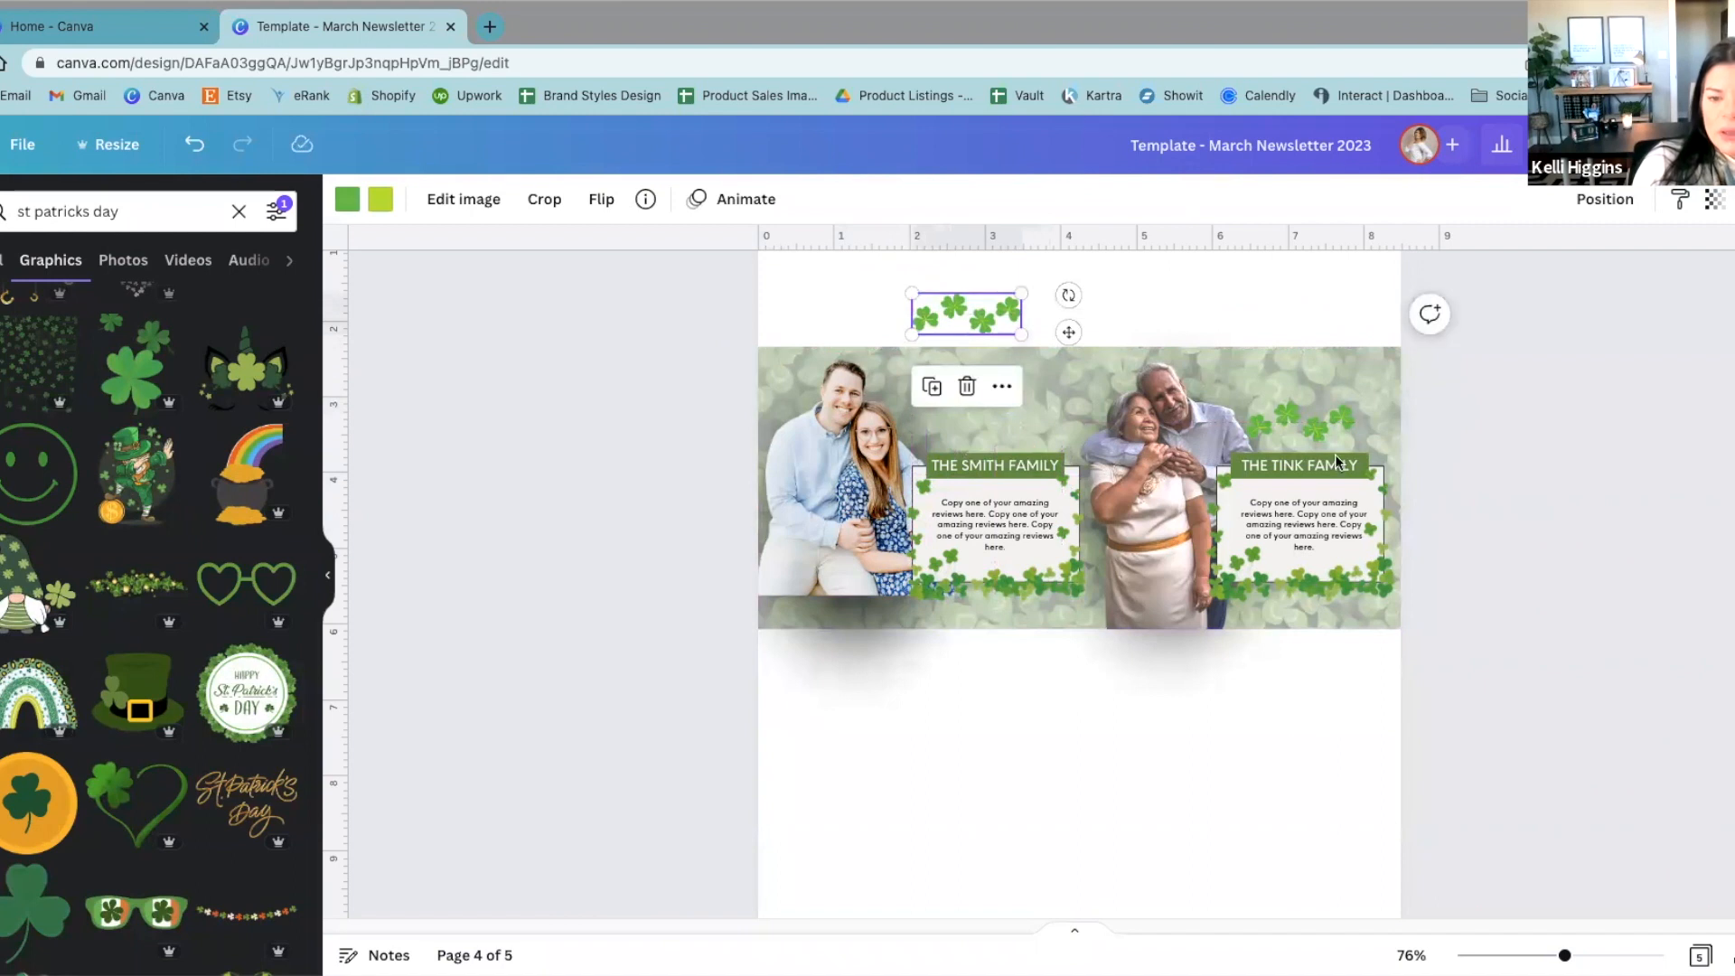
click(1304, 424)
drag(1304, 425, 1286, 310)
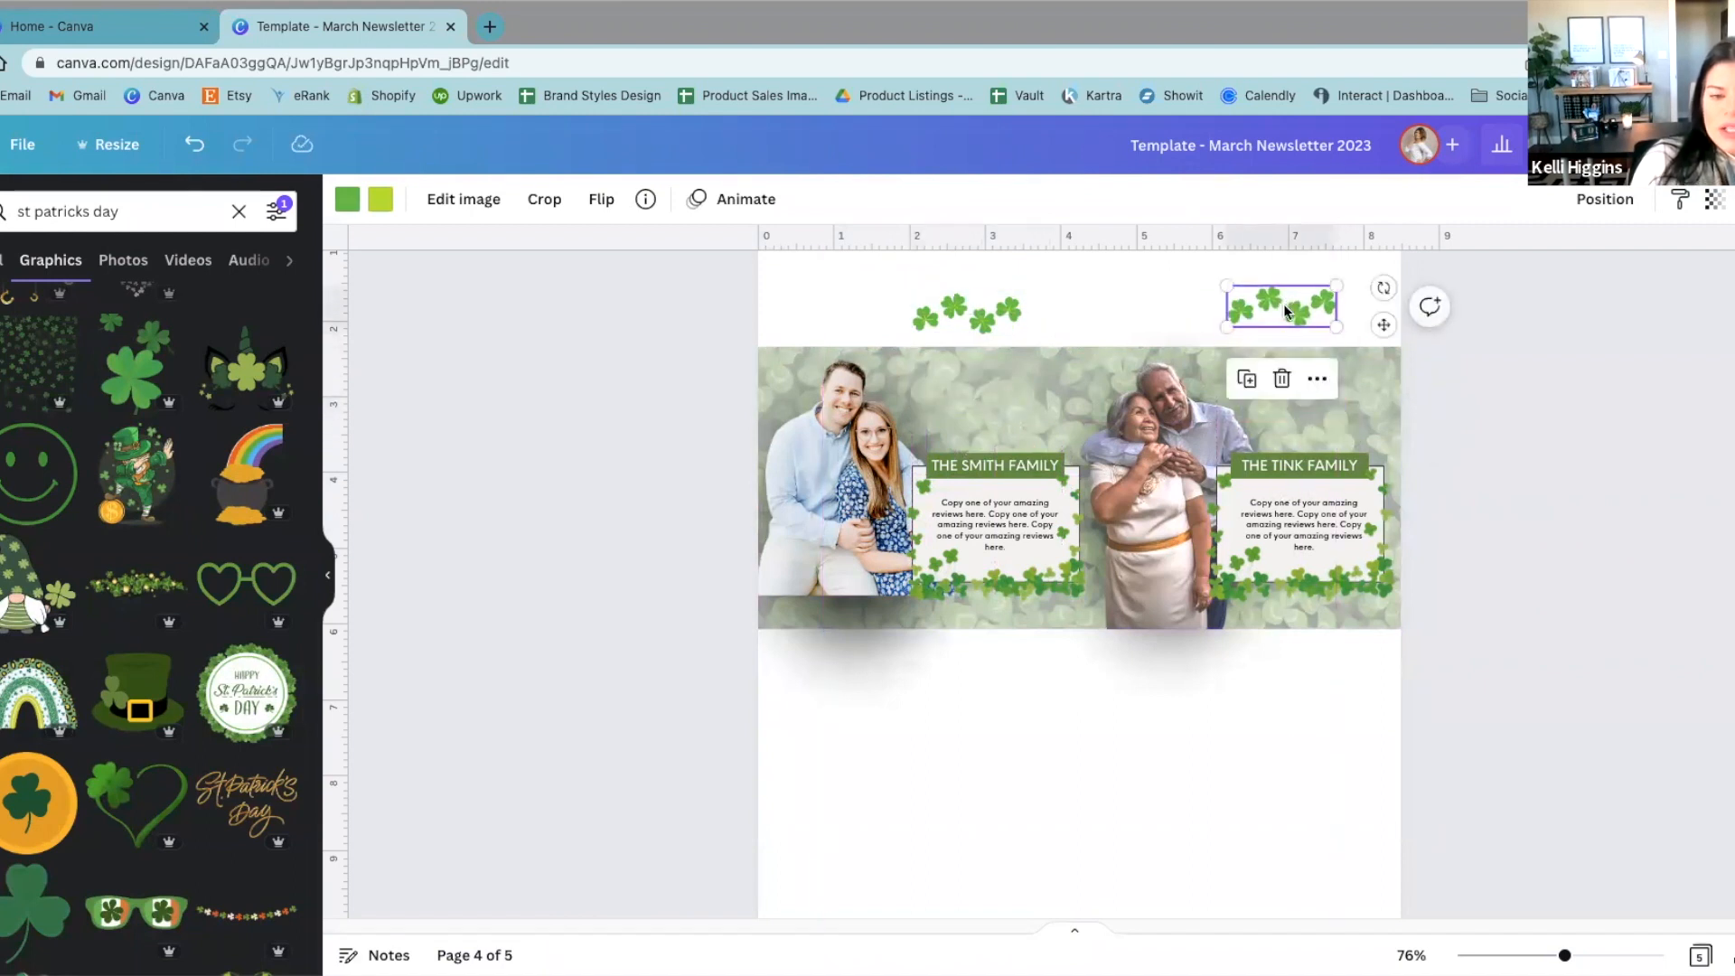
Step: Remove the Lift effect from the left review's family heading, placing the text back on its green bar
click(1019, 464)
click(1303, 464)
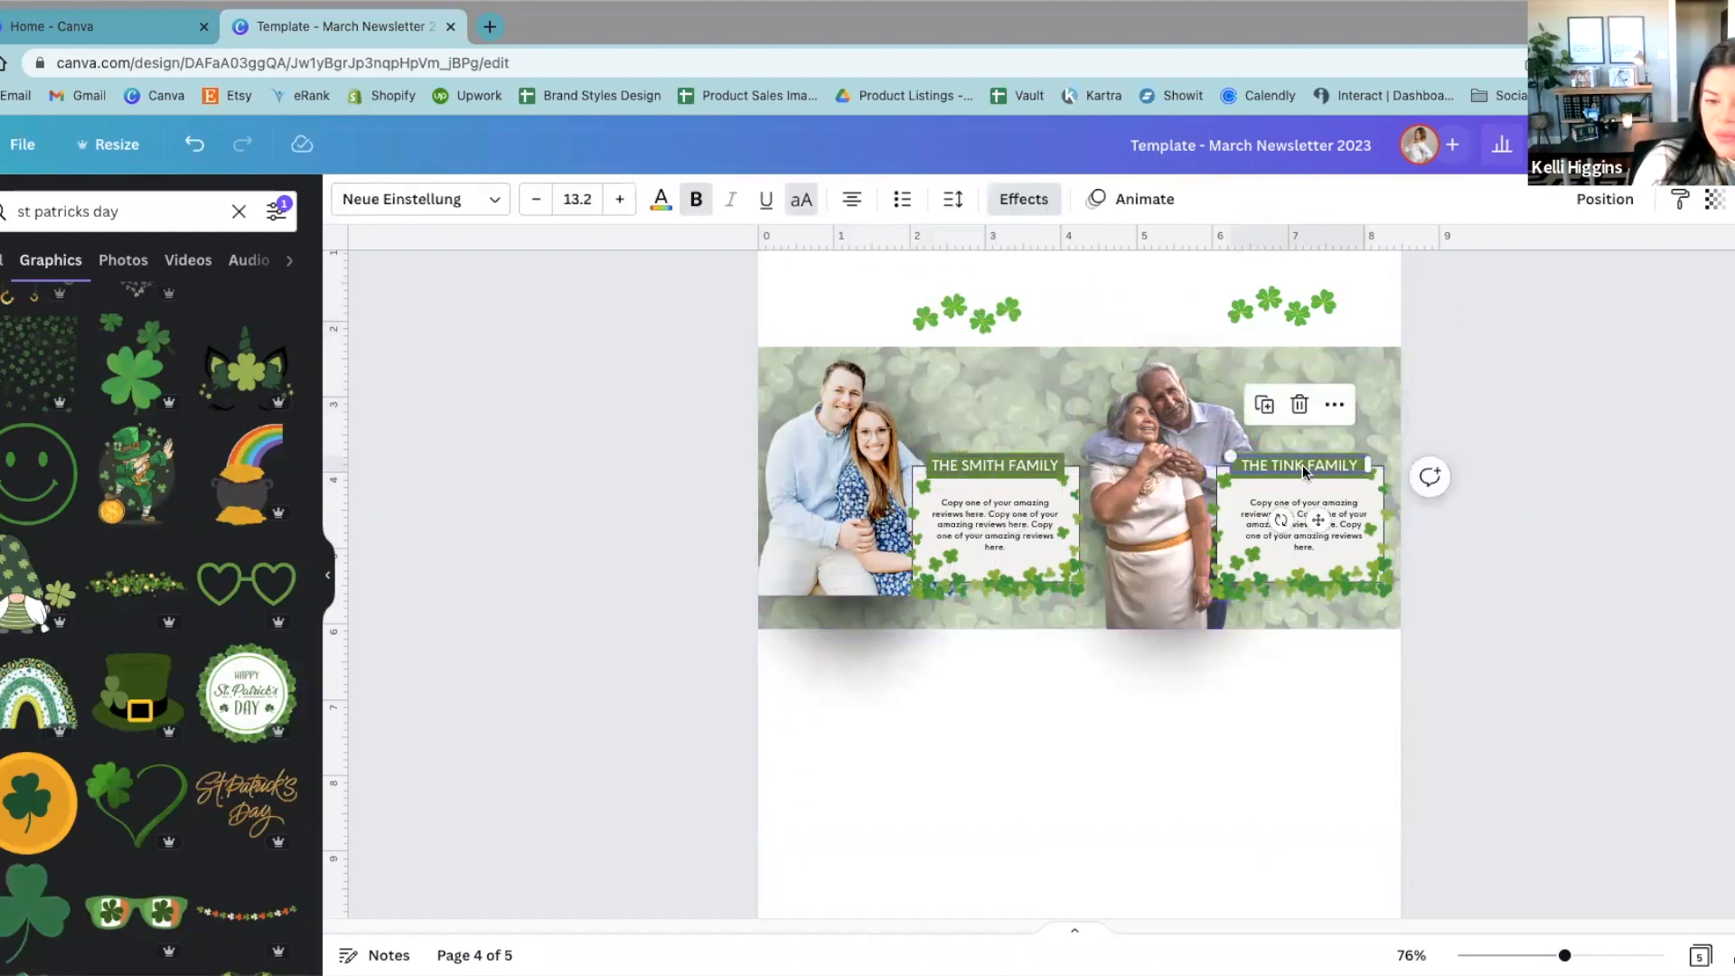
drag(1035, 464, 1022, 374)
click(1009, 201)
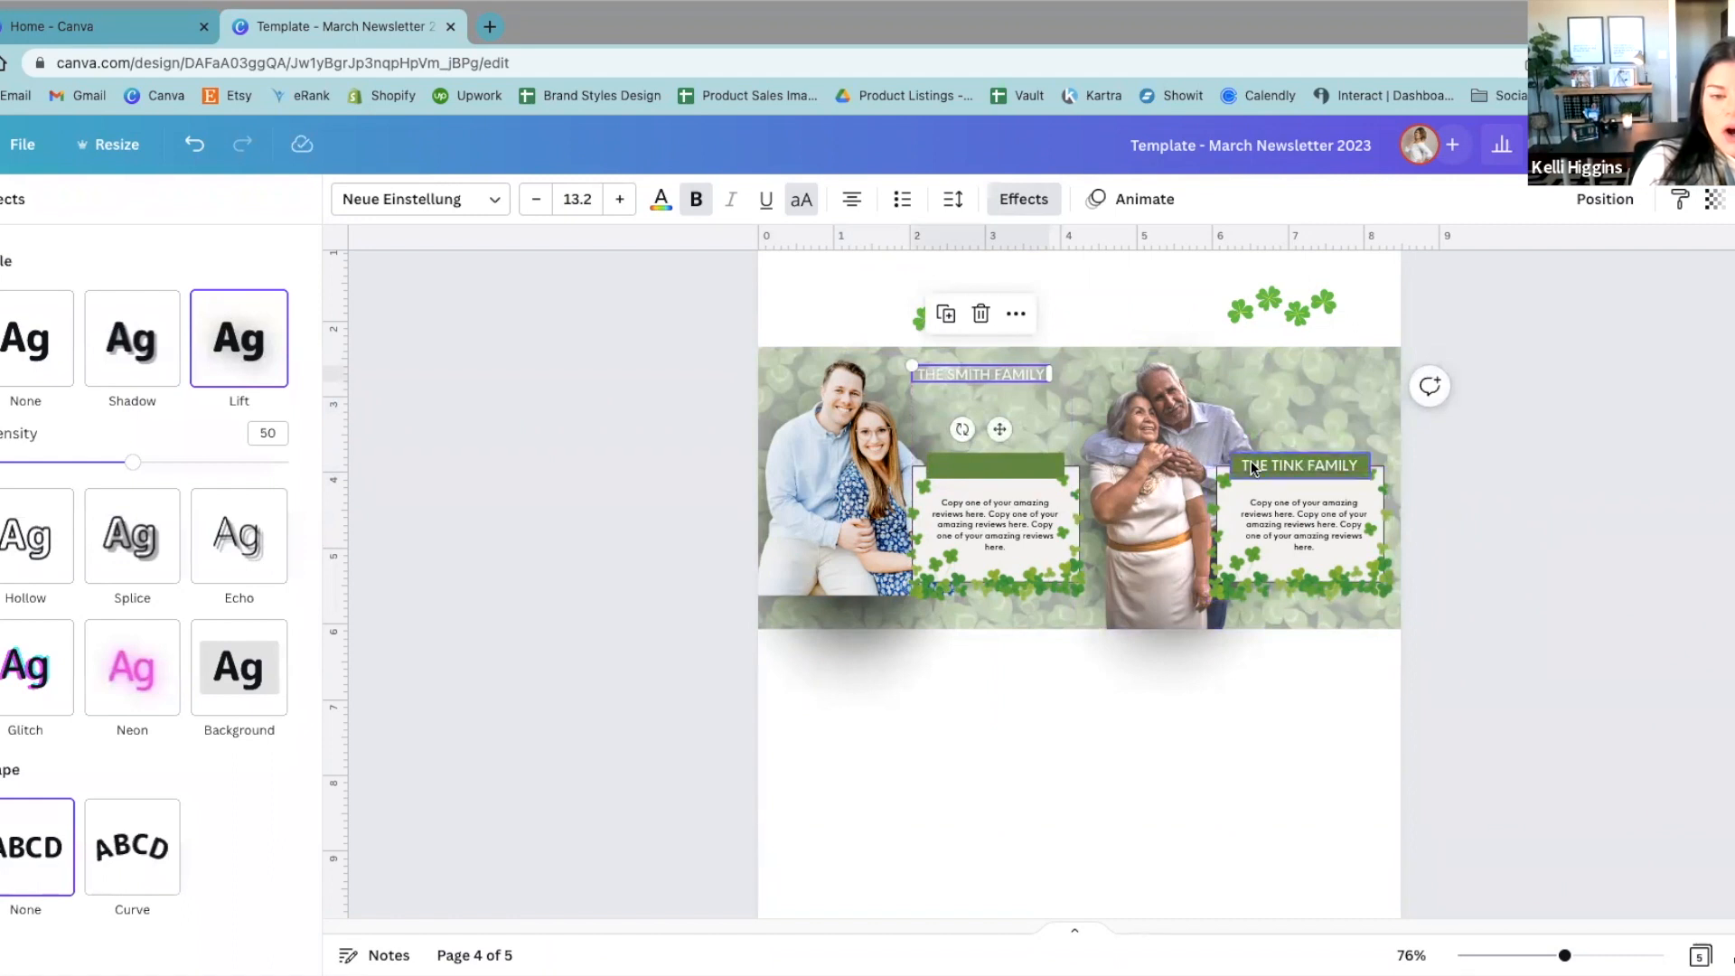
click(27, 339)
drag(1010, 377, 1021, 476)
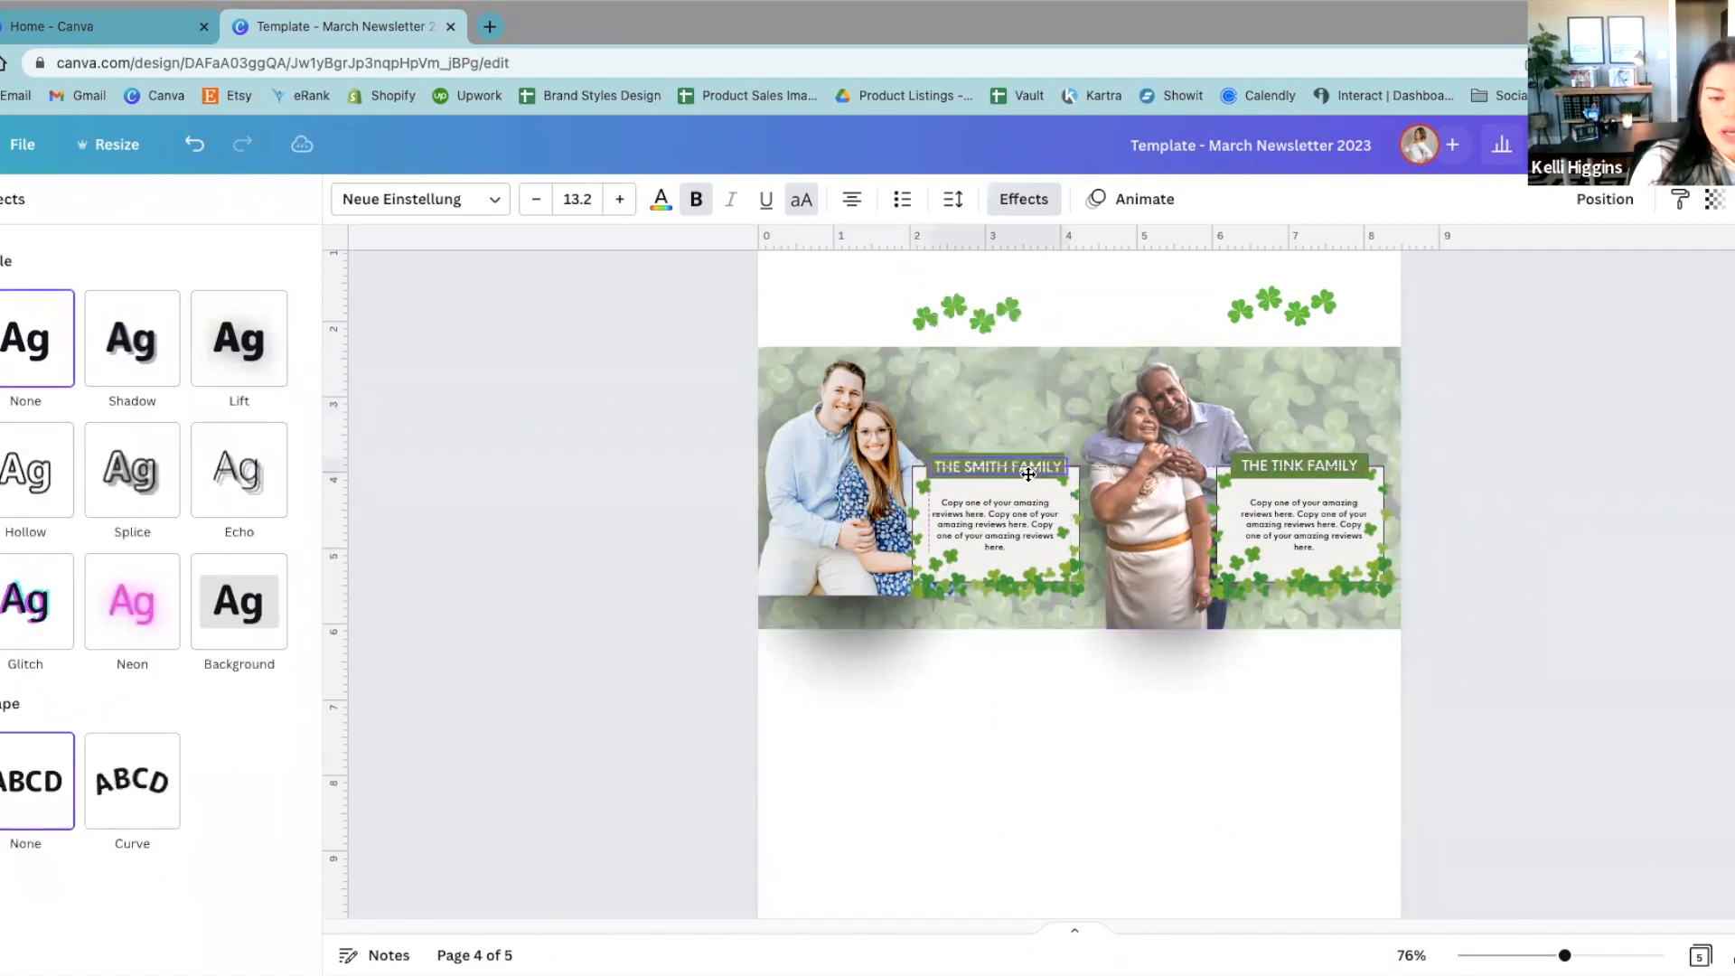
click(1562, 473)
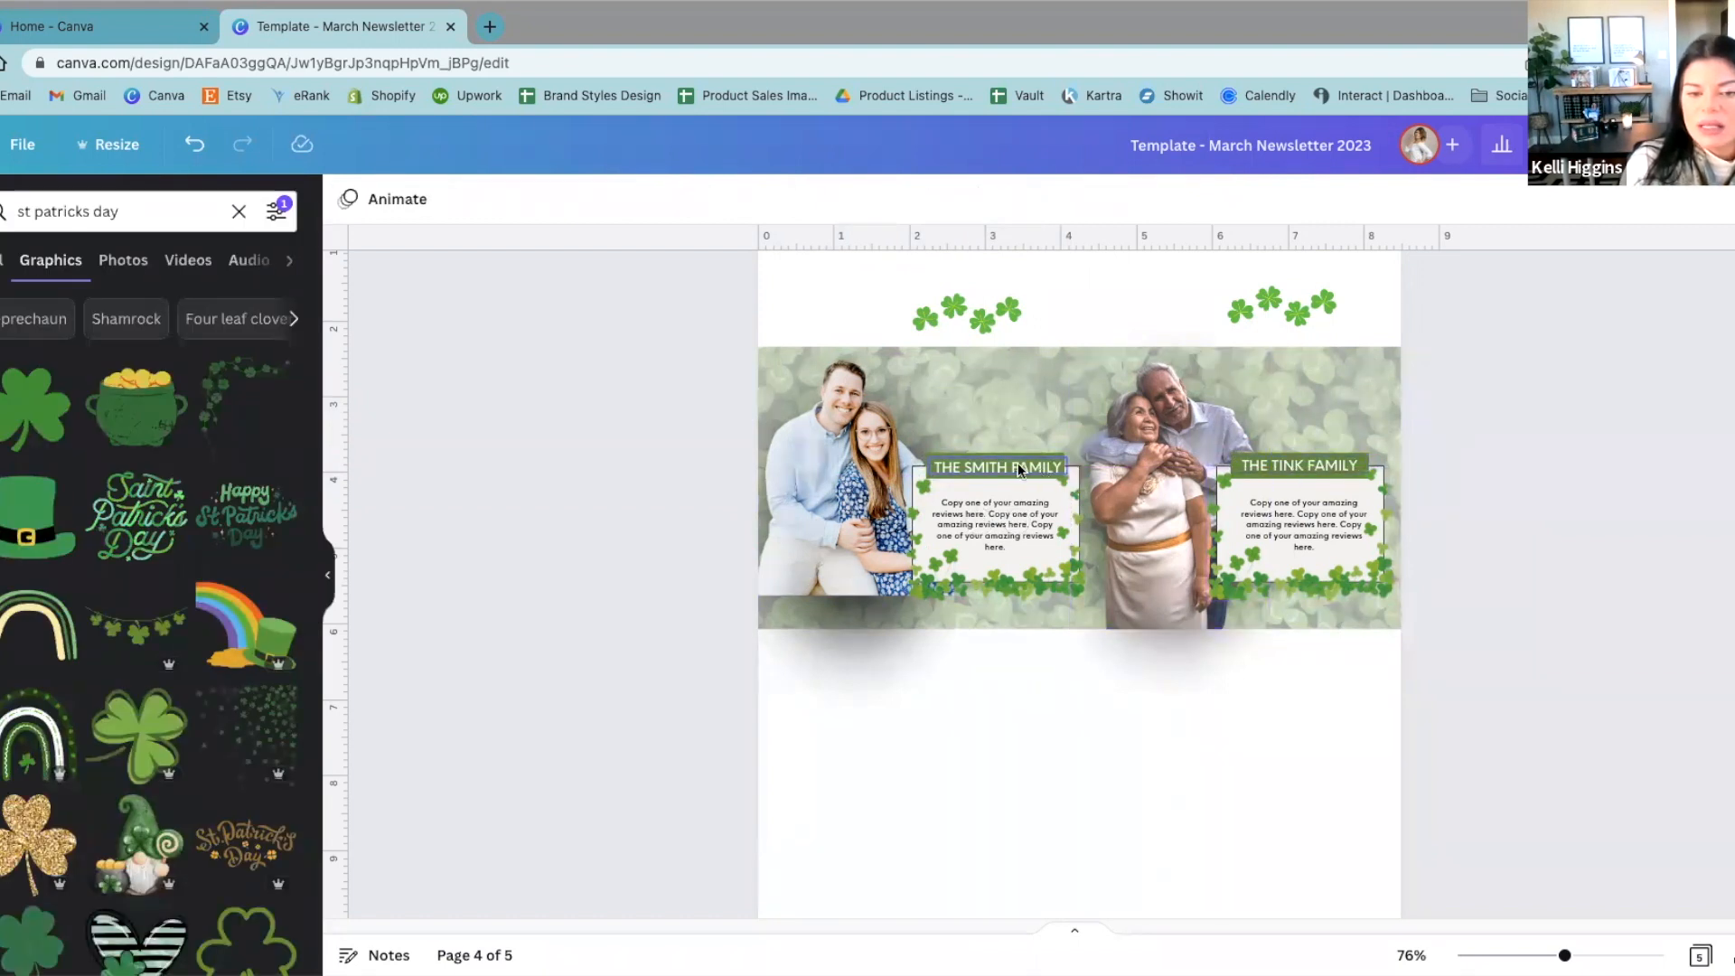
Step: Move both family headings off their green bars to the upper edge of the banner
scroll(1118, 470, up, 5)
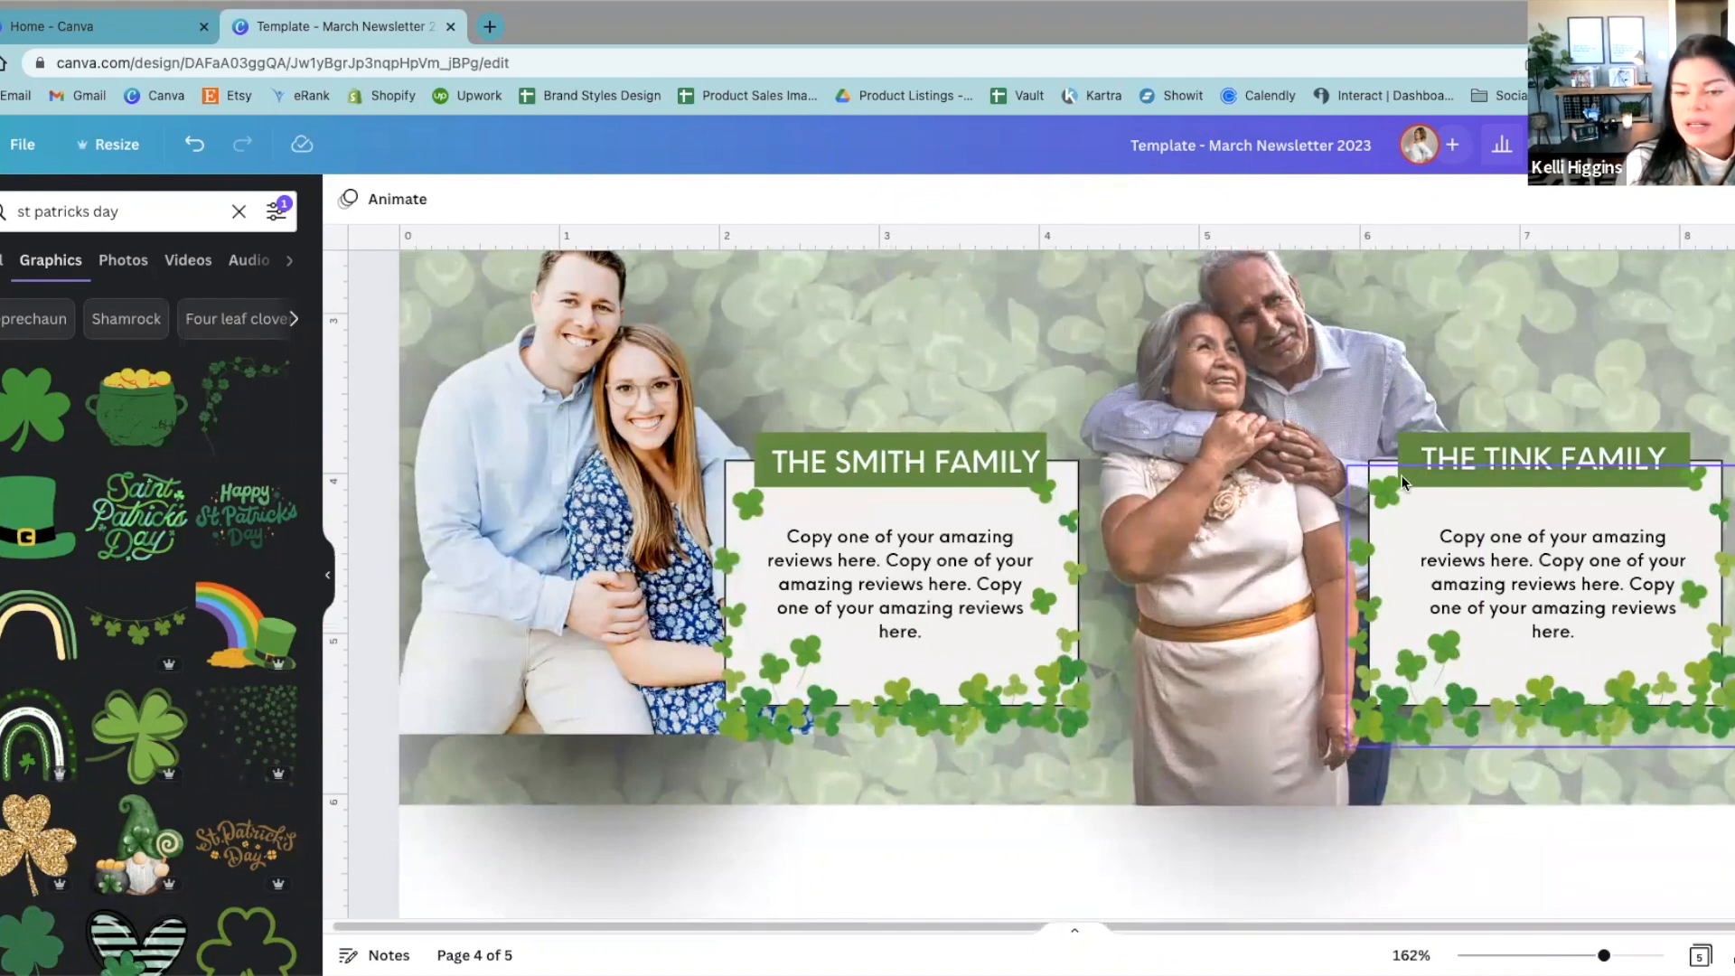
click(959, 461)
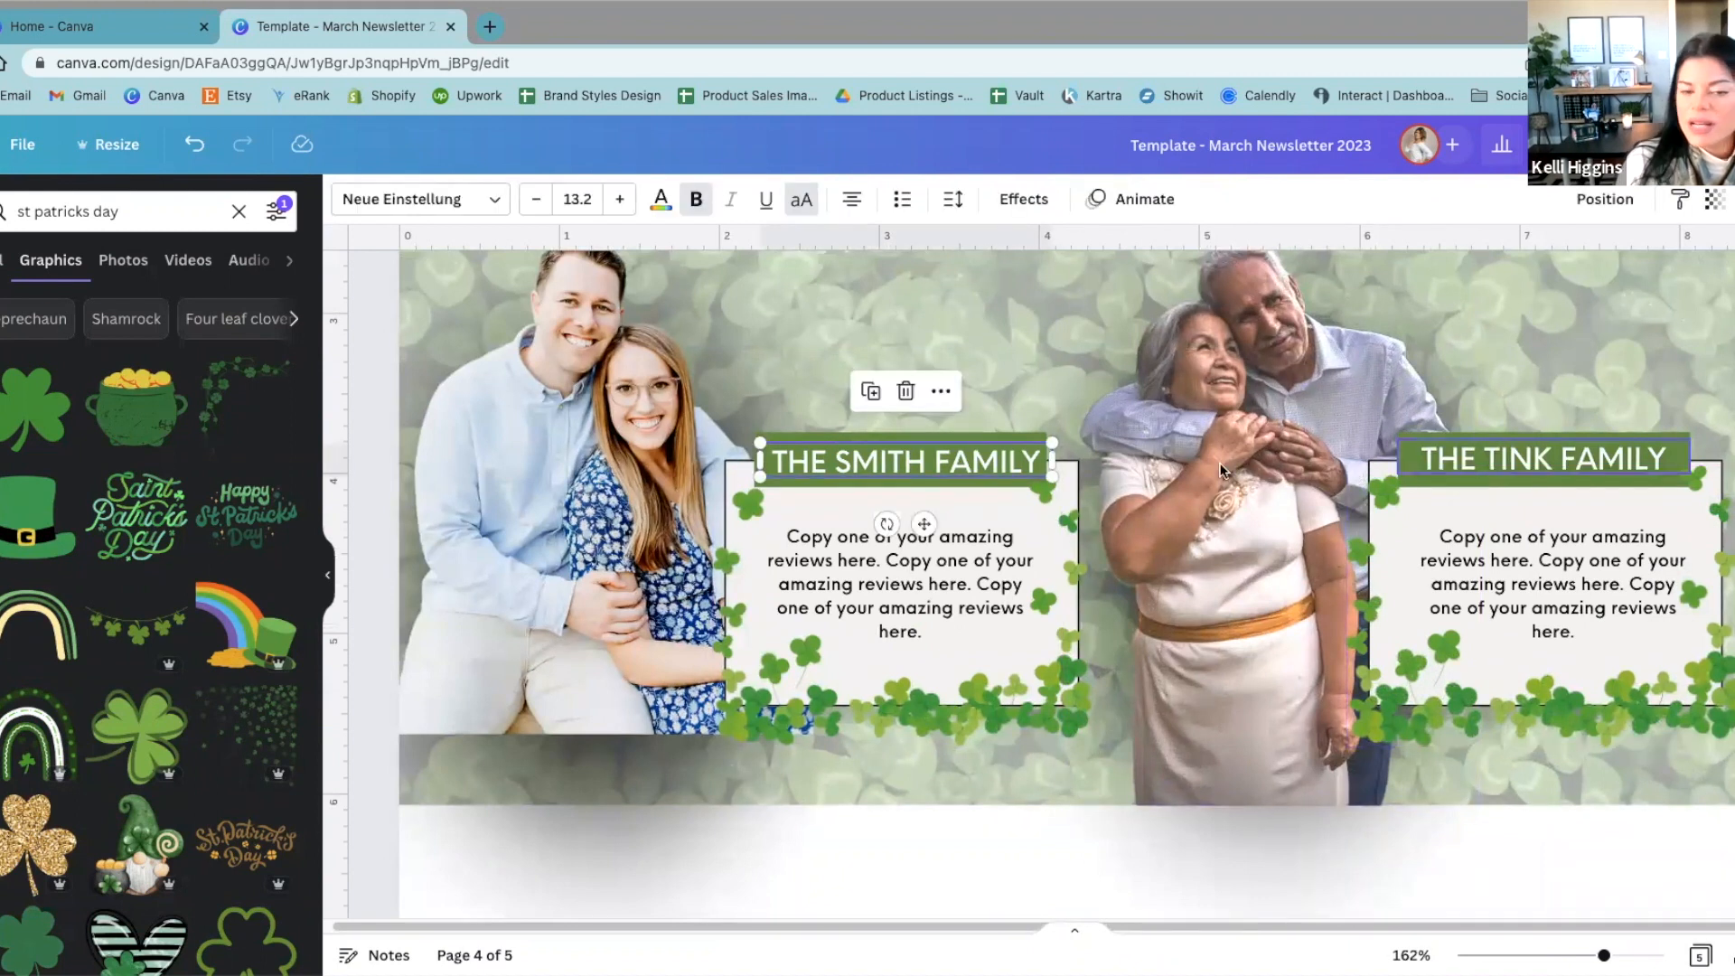
scroll(959, 508, down, 5)
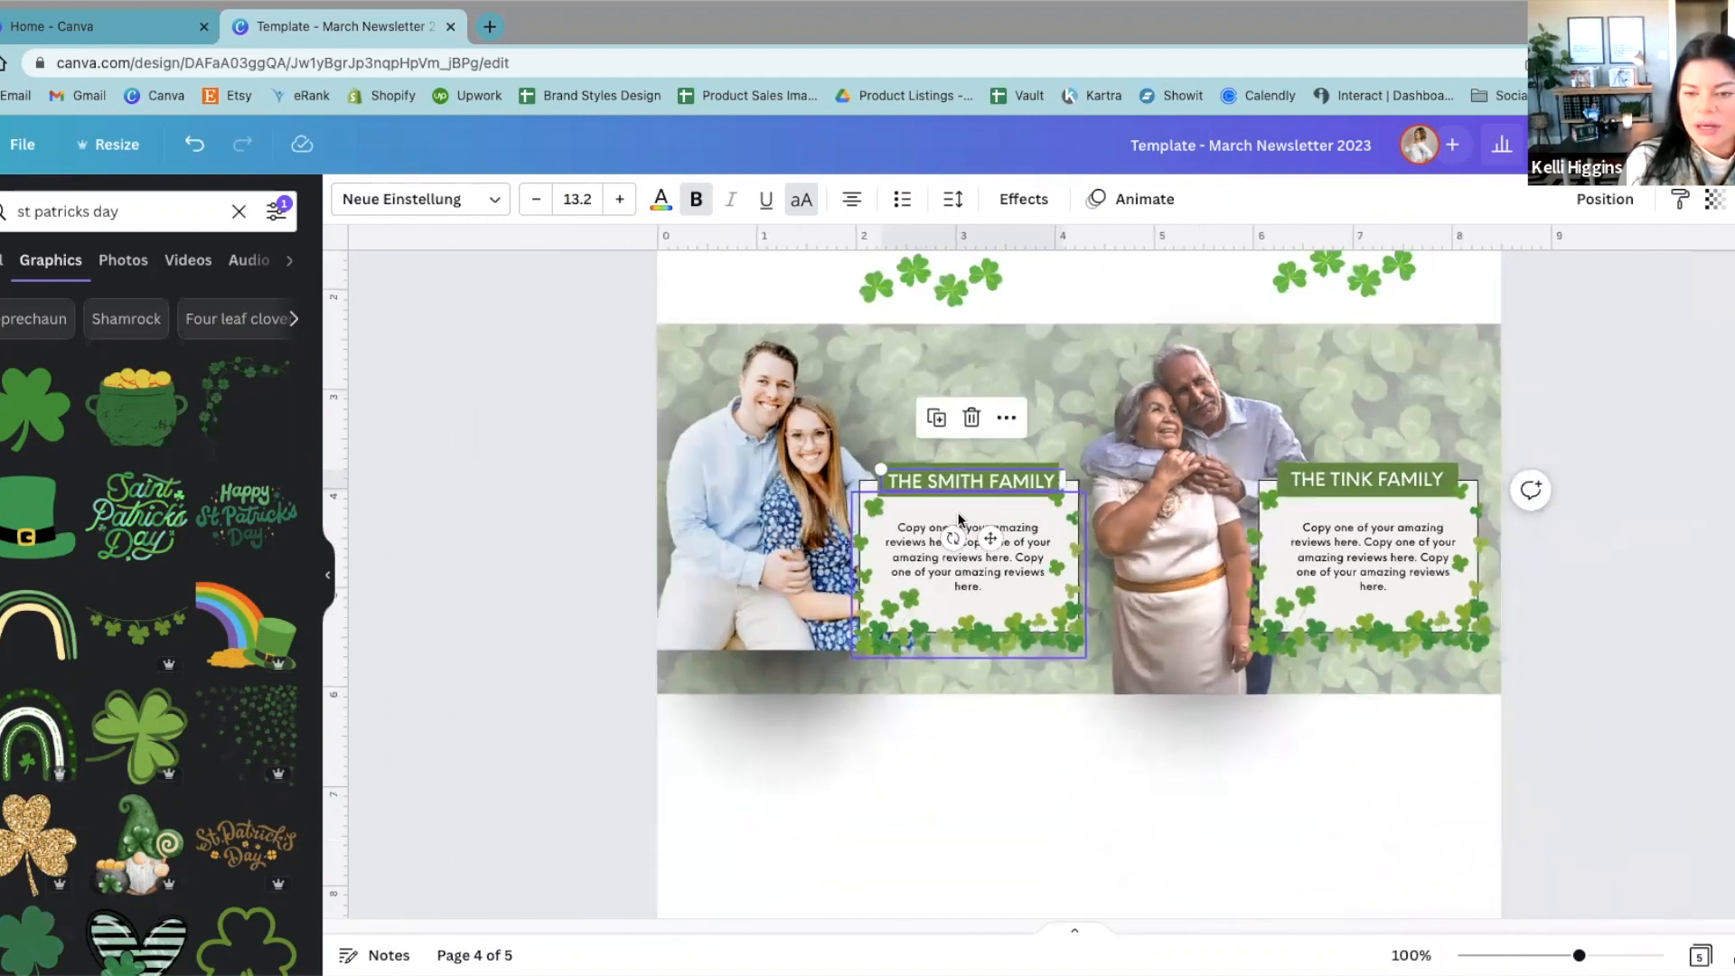
drag(915, 468, 892, 327)
drag(1406, 485, 1403, 340)
click(1645, 465)
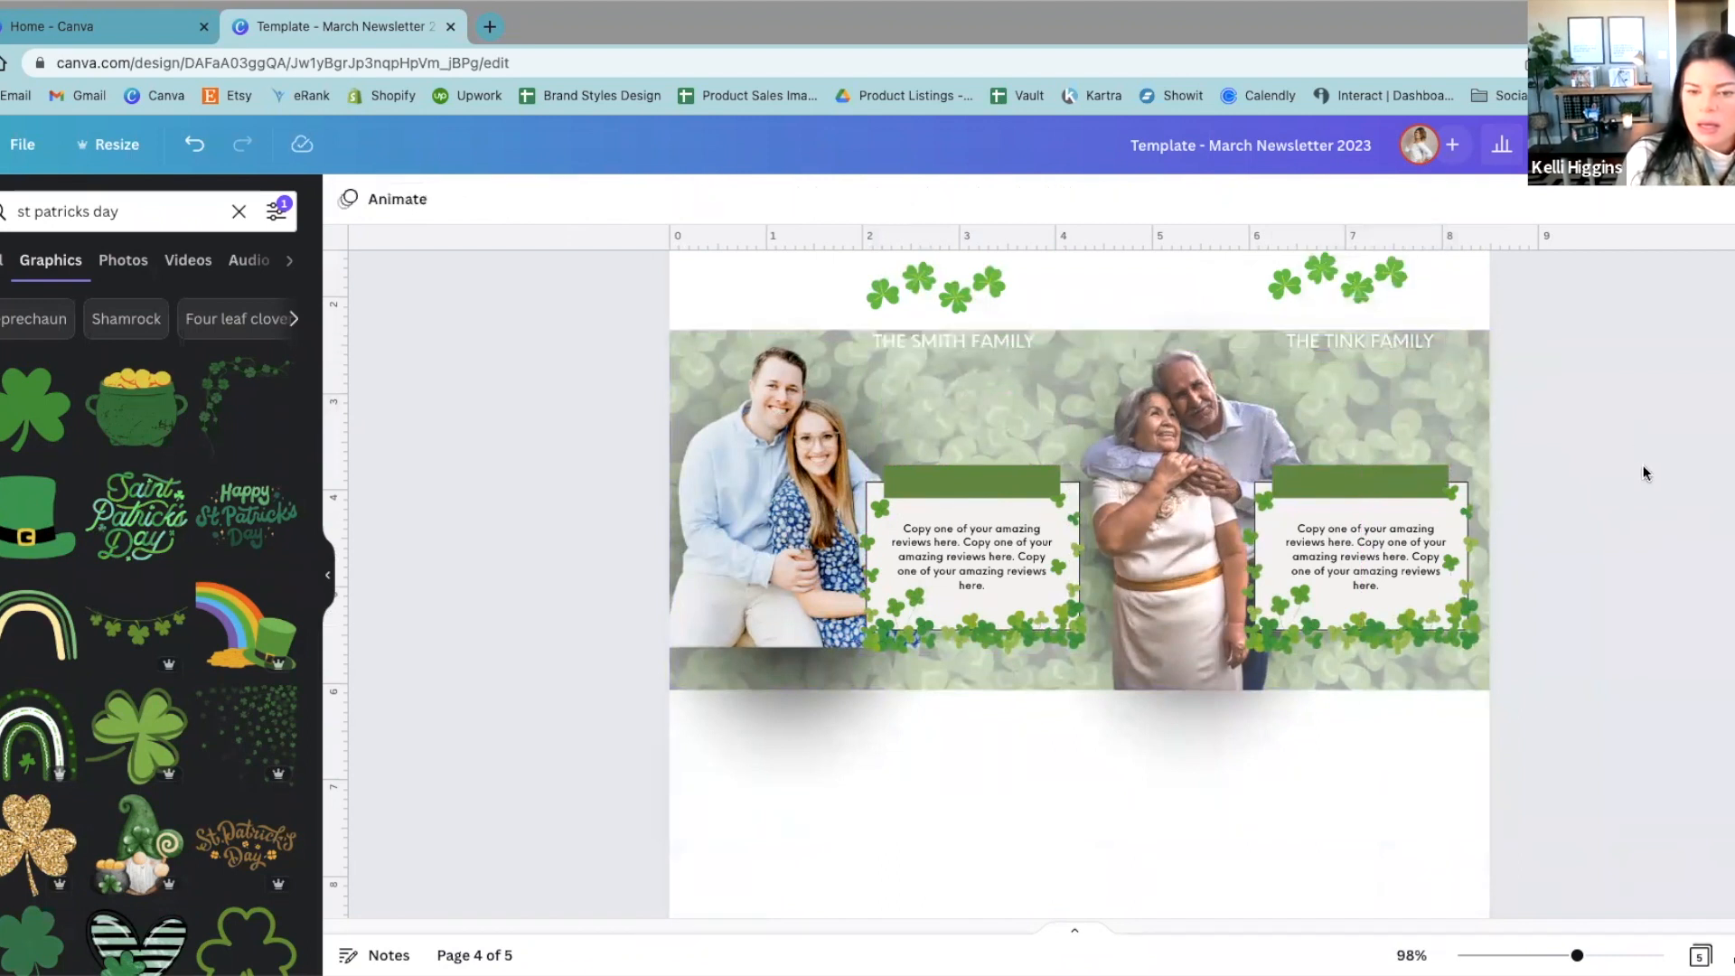
Step: Insert a dark green rectangle and place it in the blank area below the banner, after picking out the two green heading bars
click(1413, 482)
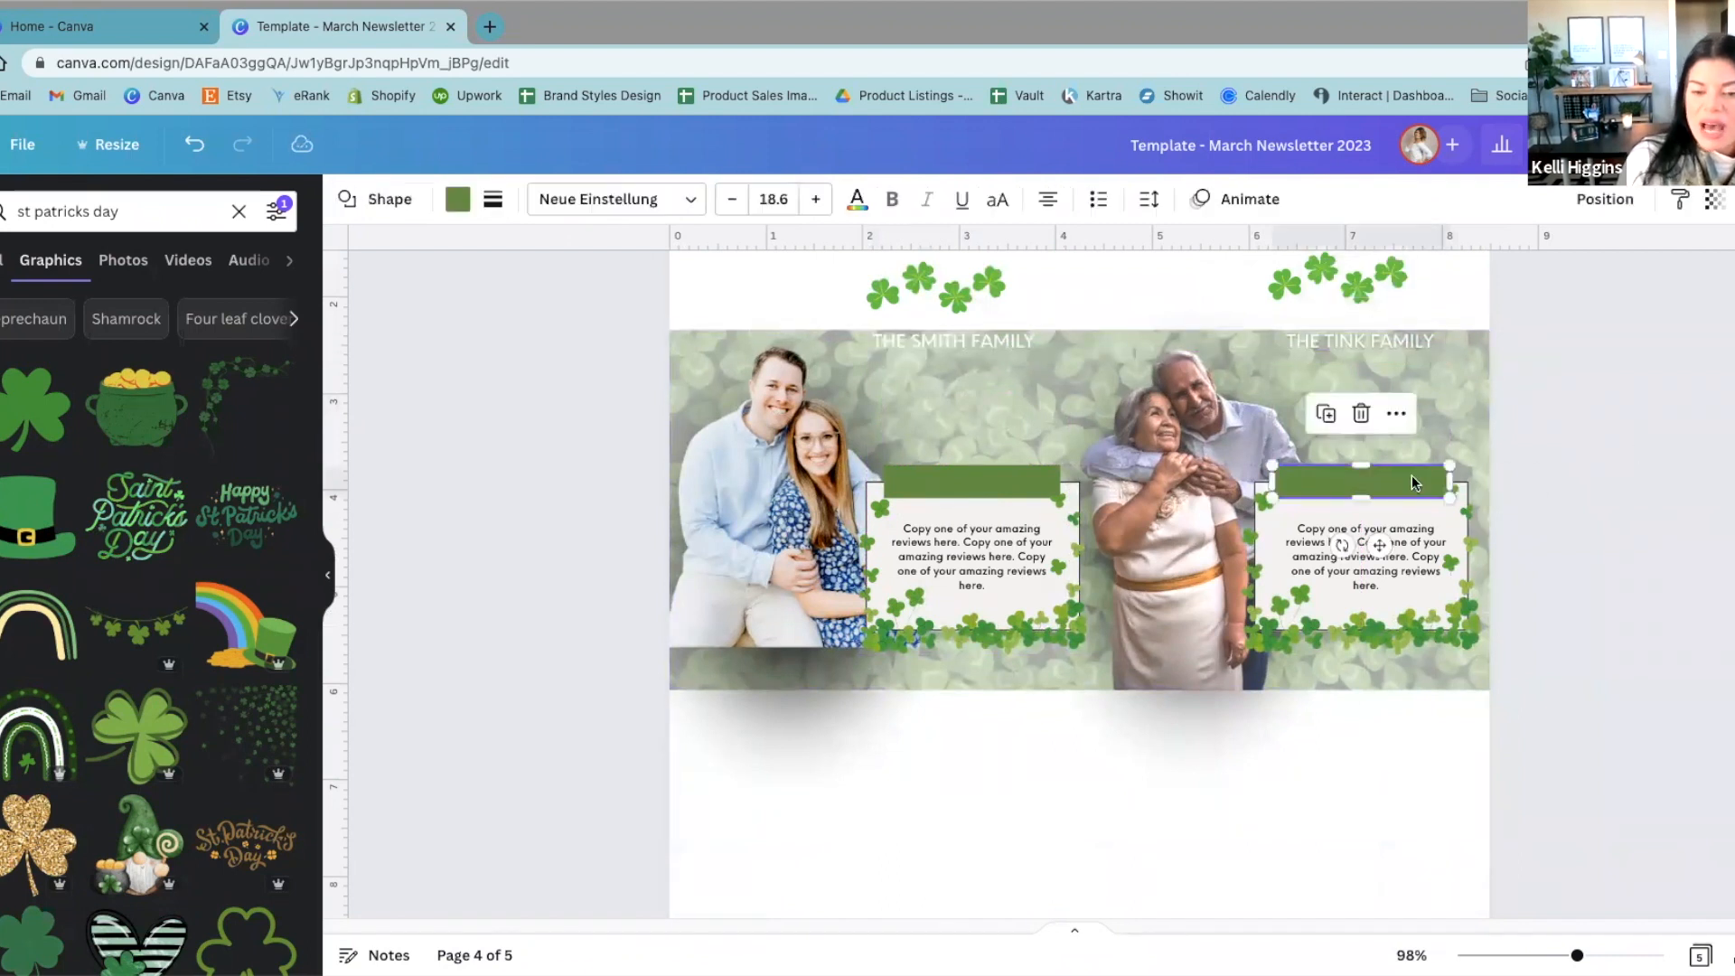
click(963, 498)
click(959, 481)
click(1641, 461)
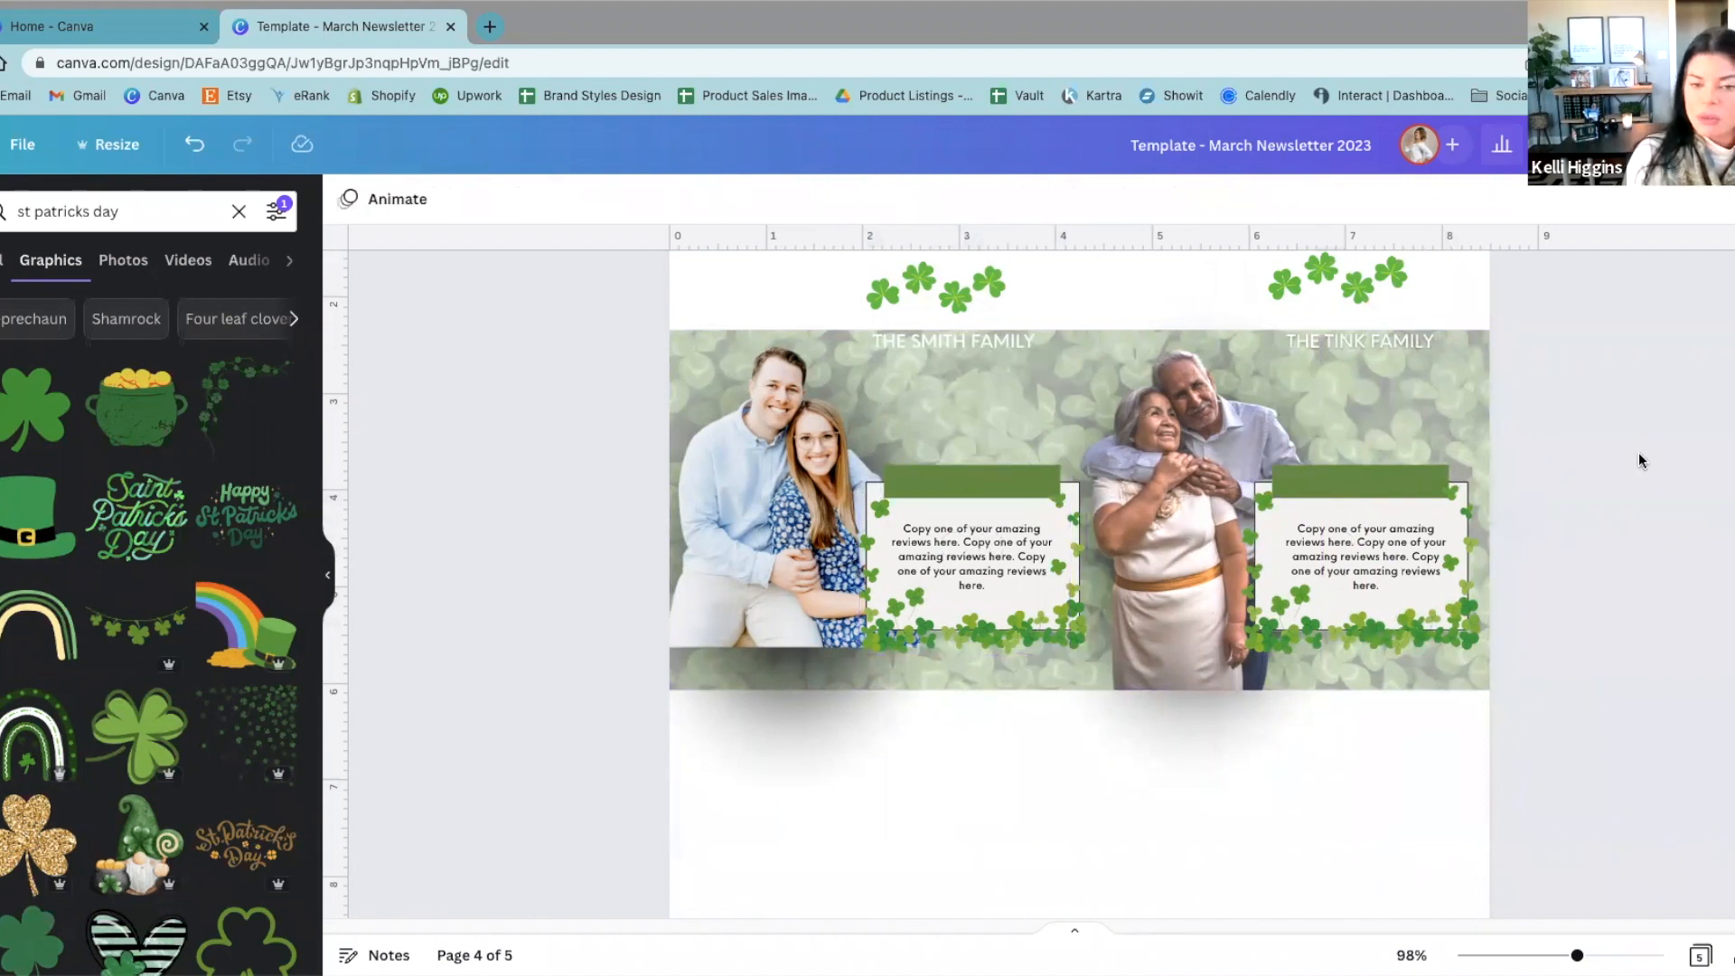
key(r)
drag(1128, 661, 1121, 802)
drag(1072, 655, 1075, 796)
drag(950, 796, 1027, 767)
click(925, 739)
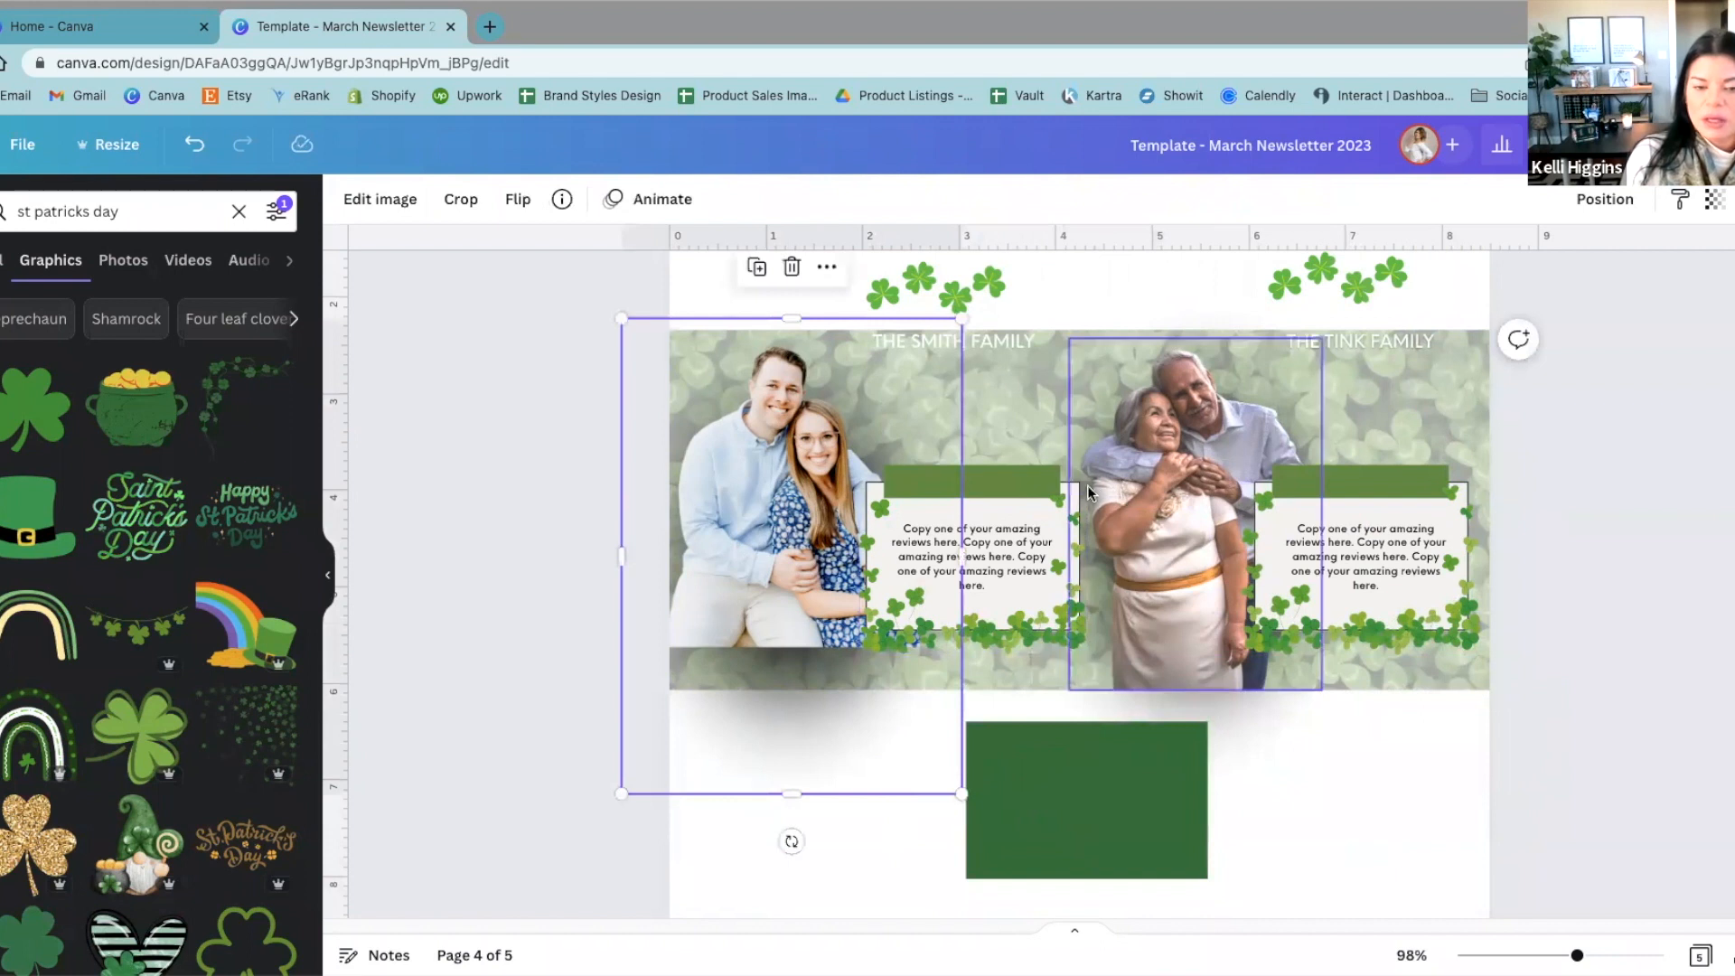
Step: Move the left review's green heading bar below the banner and delete the dark green rectangle
drag(1034, 486, 872, 731)
click(1041, 785)
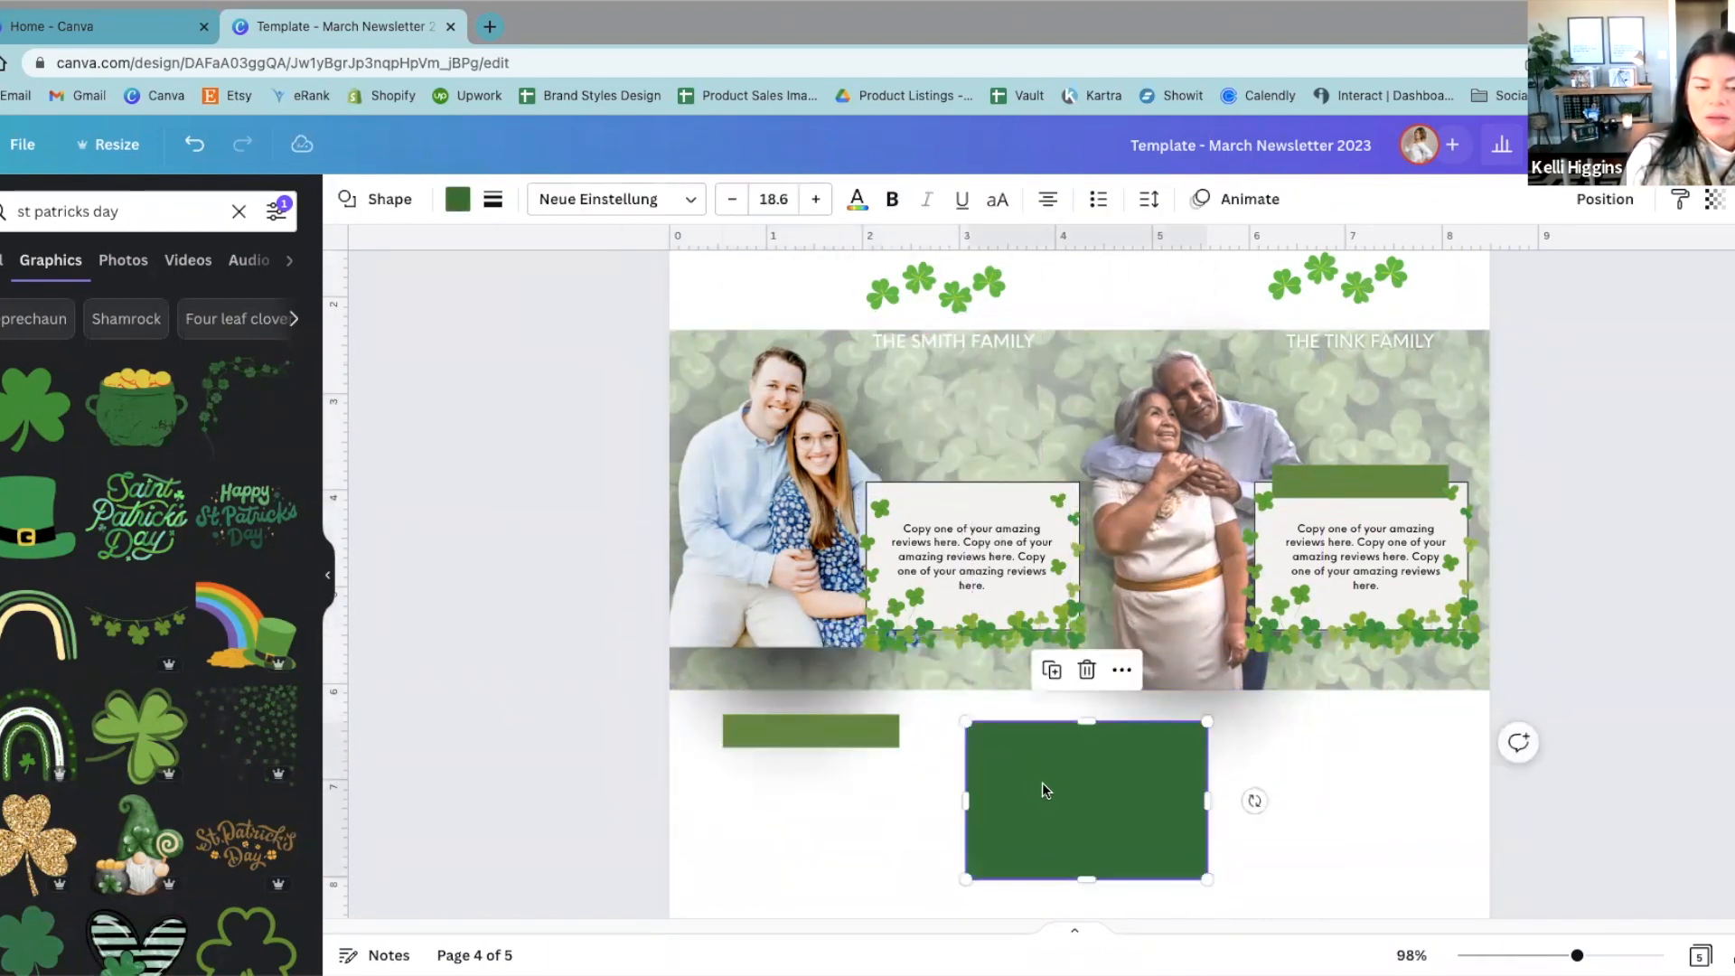
key(Delete)
Step: Move the light background box of the left review into the blank area below the banner
click(1030, 484)
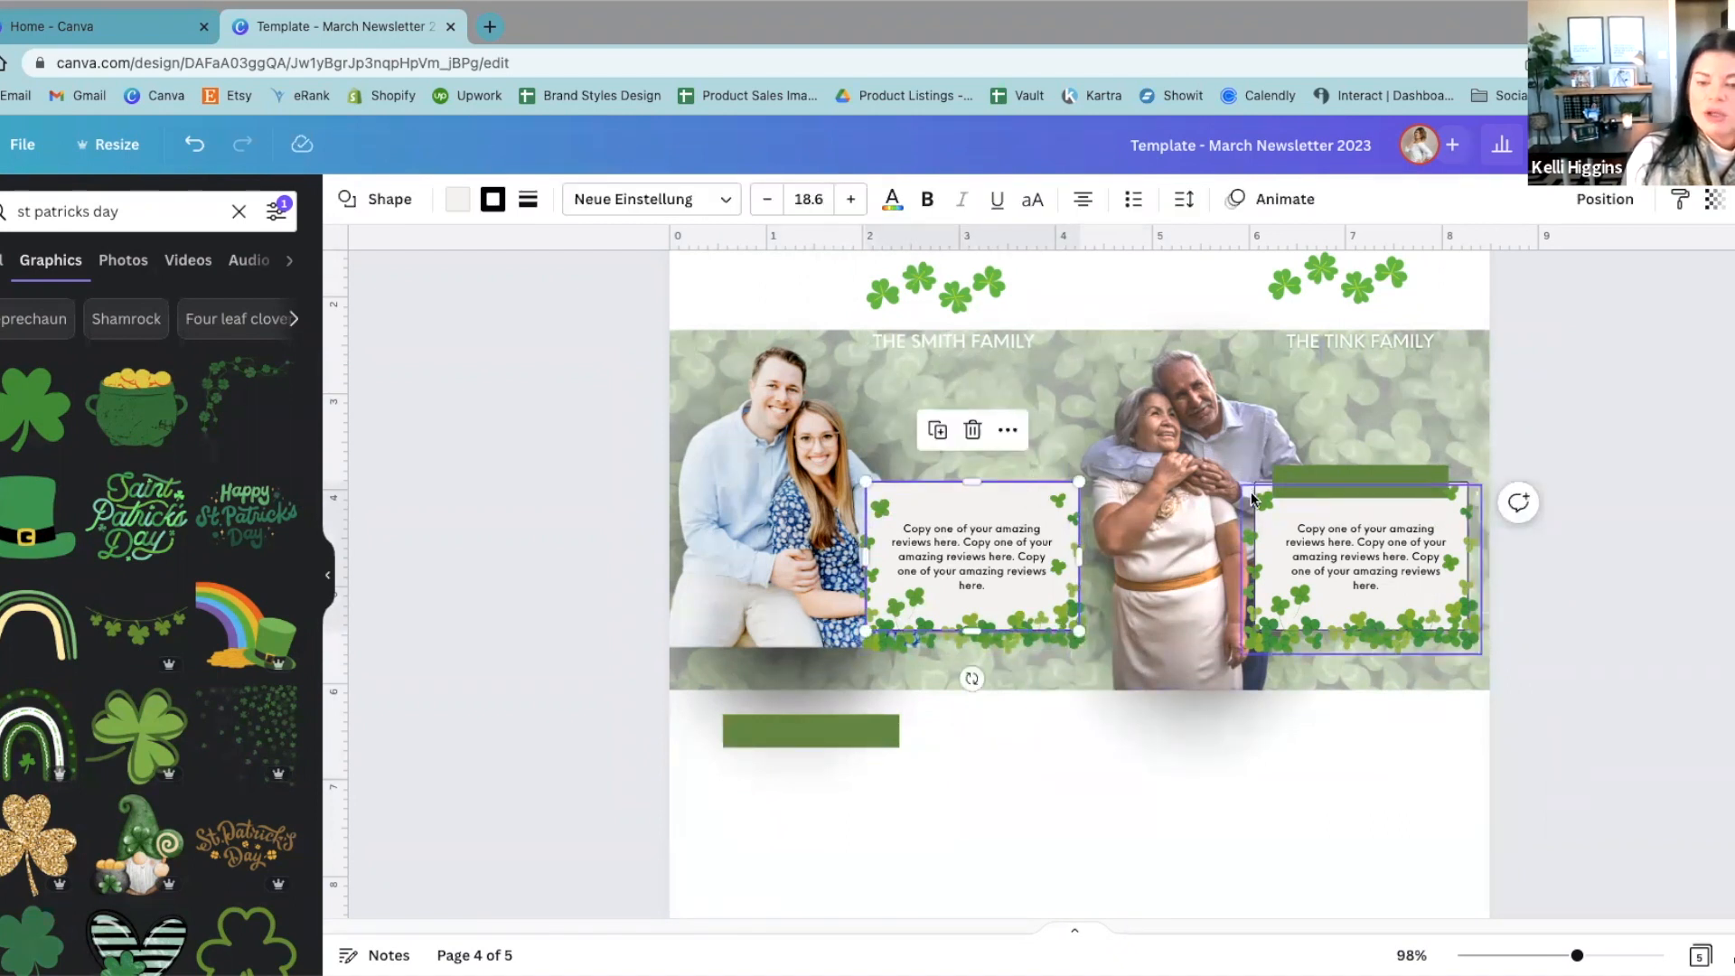
drag(1018, 495, 1118, 715)
click(1265, 750)
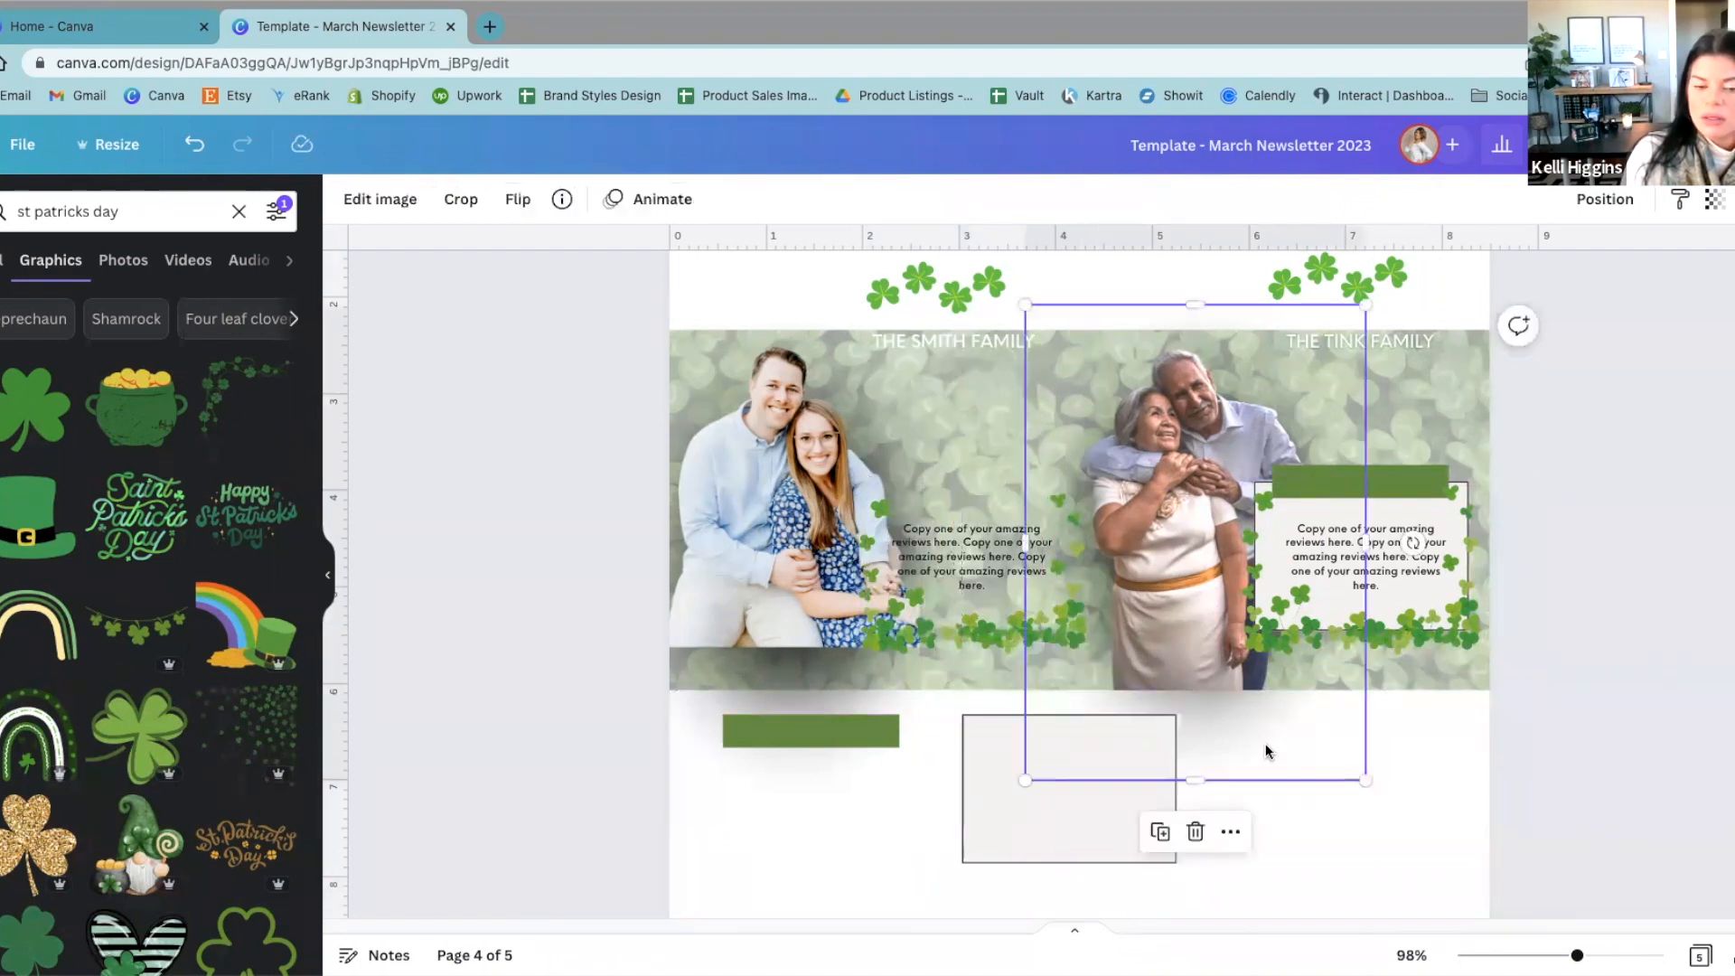
Step: Examine the fill color choices and the border style settings of the light box below the banner
click(1029, 836)
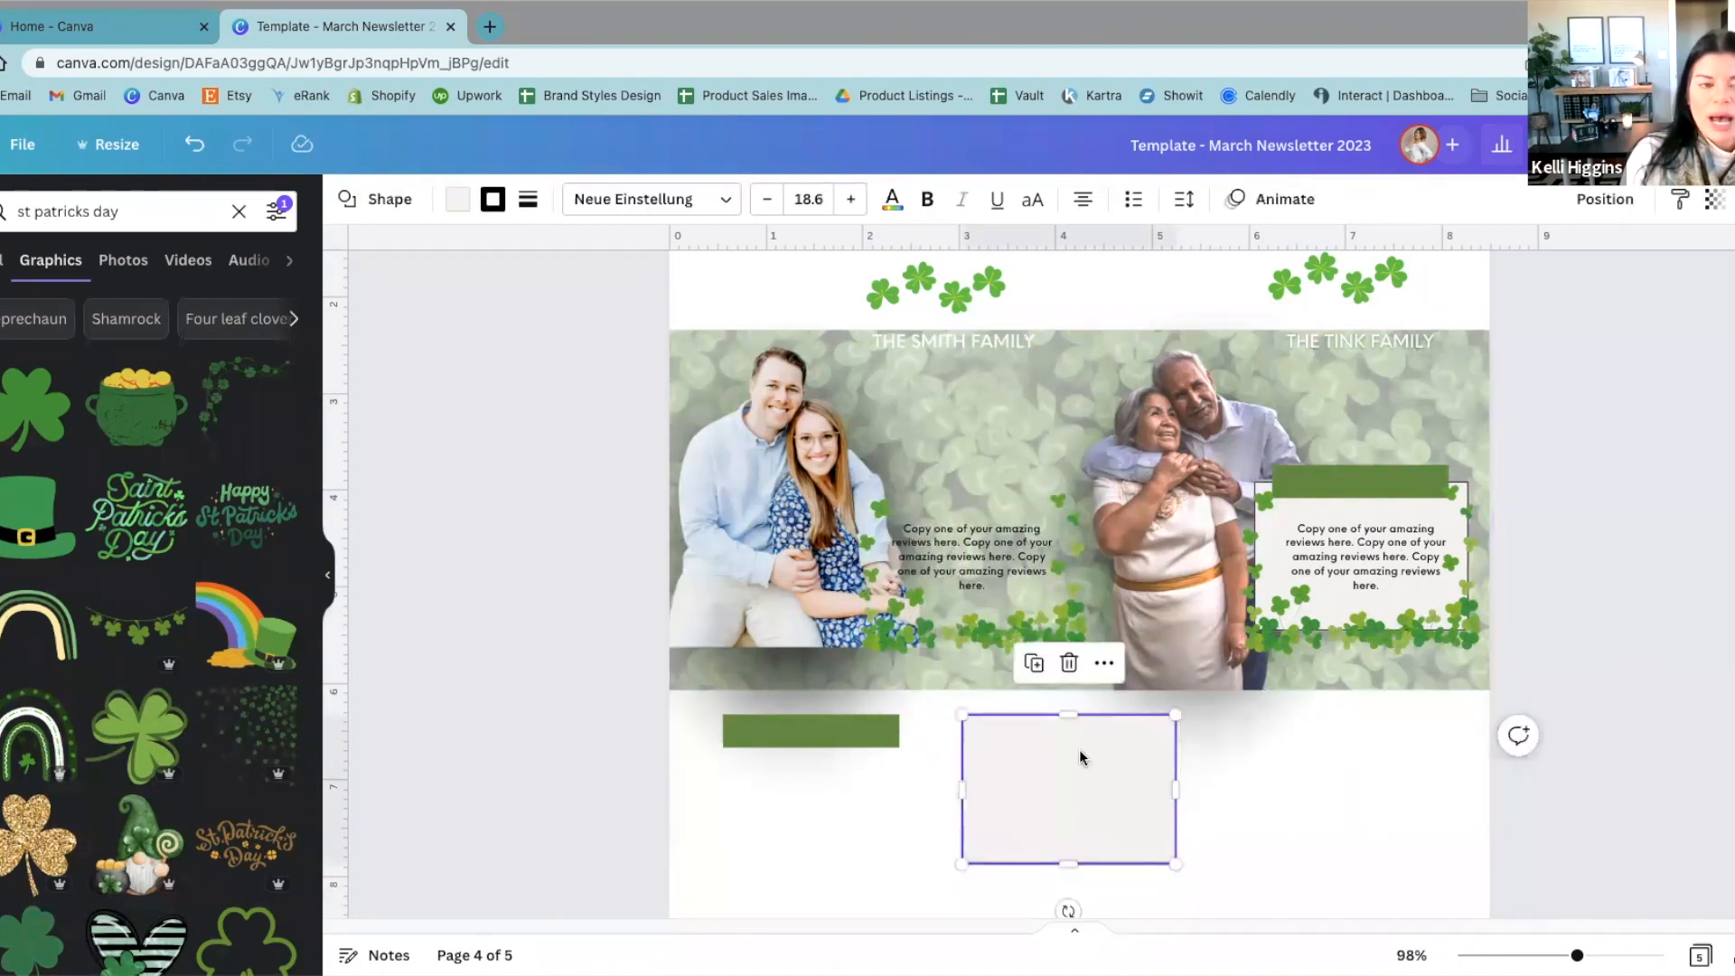
click(447, 200)
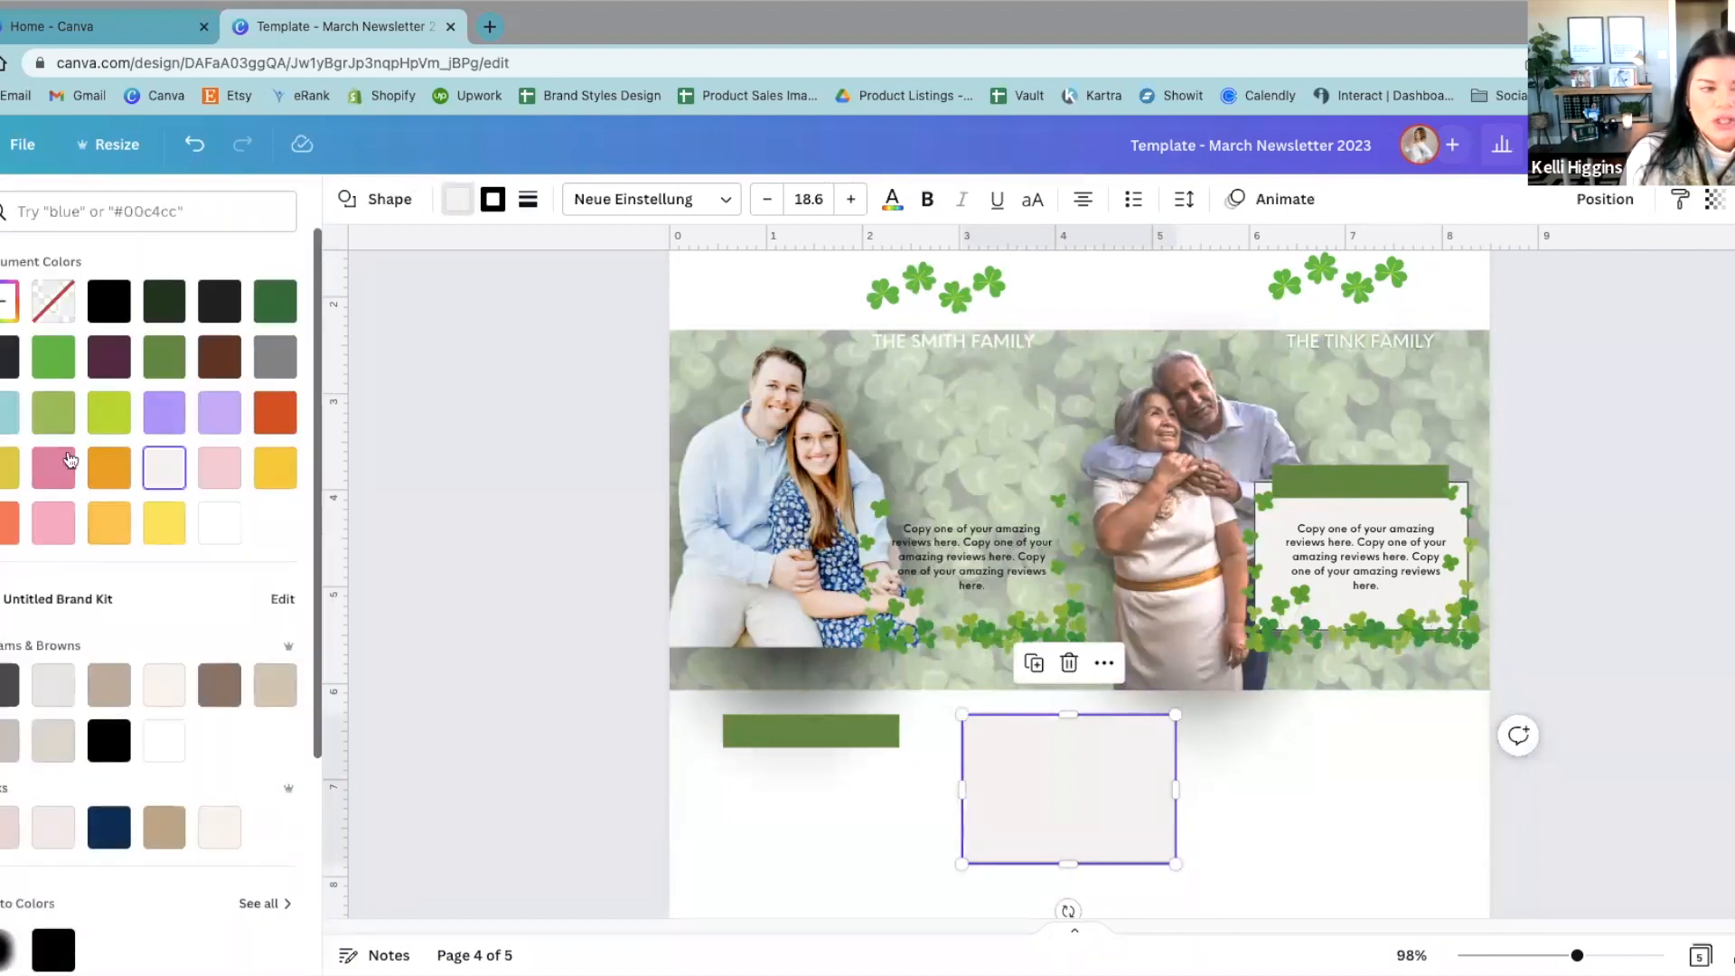
click(525, 207)
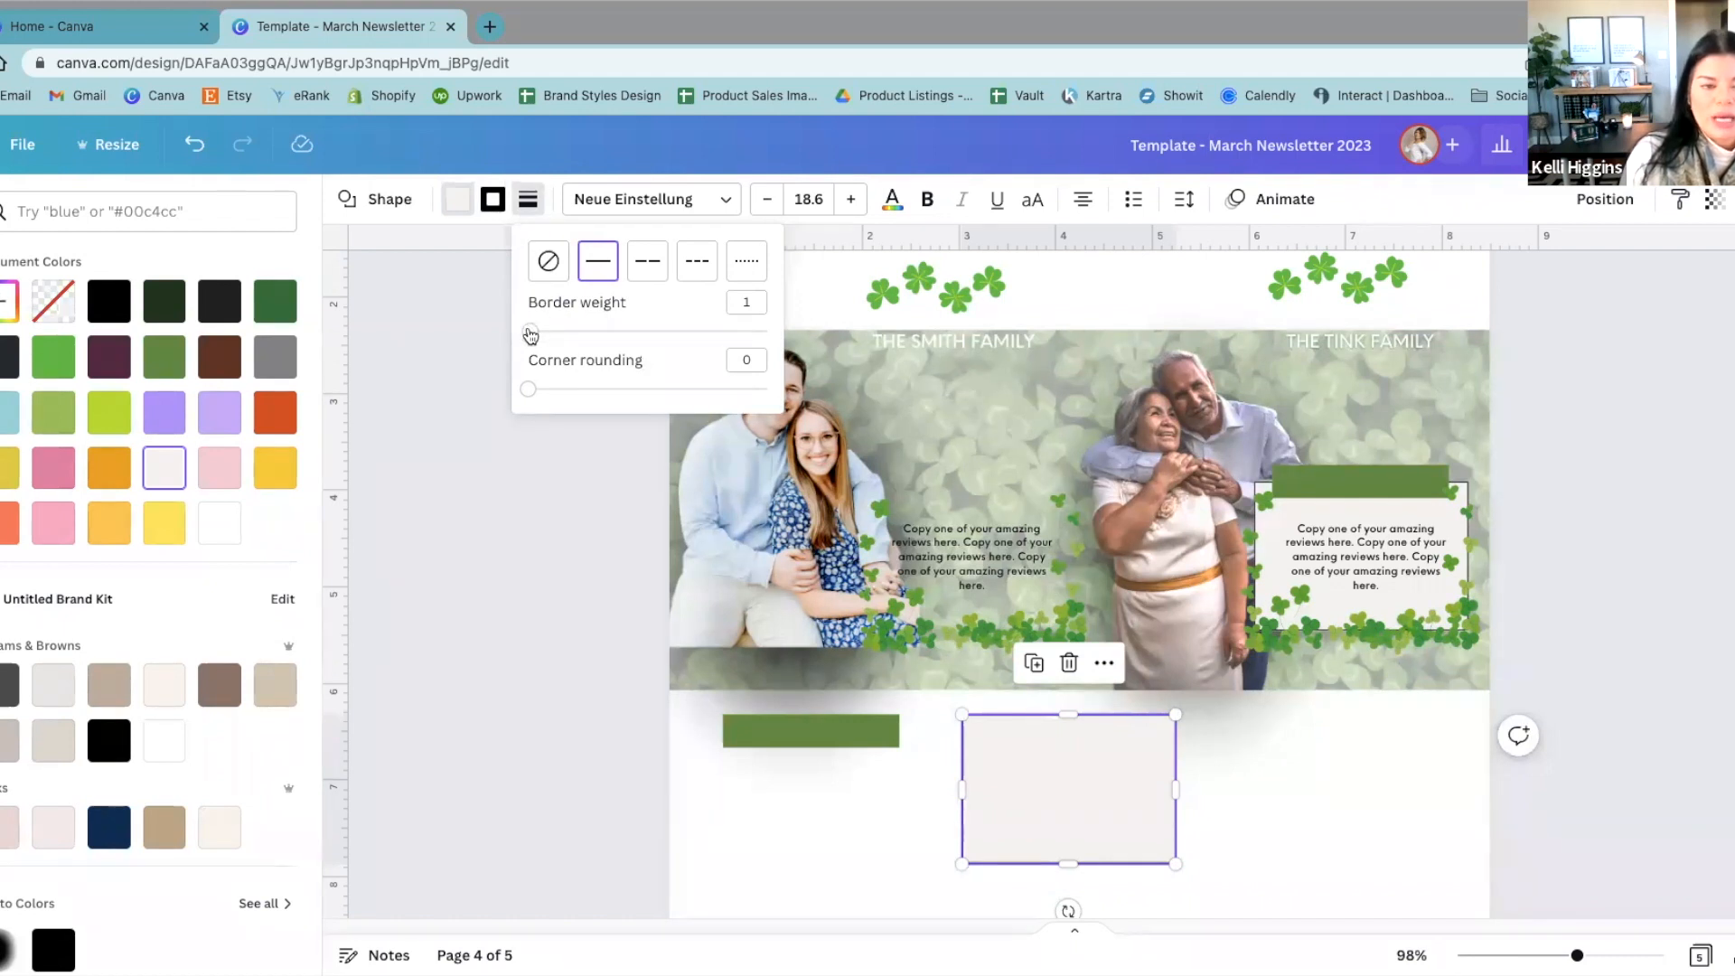
click(1002, 750)
click(1289, 797)
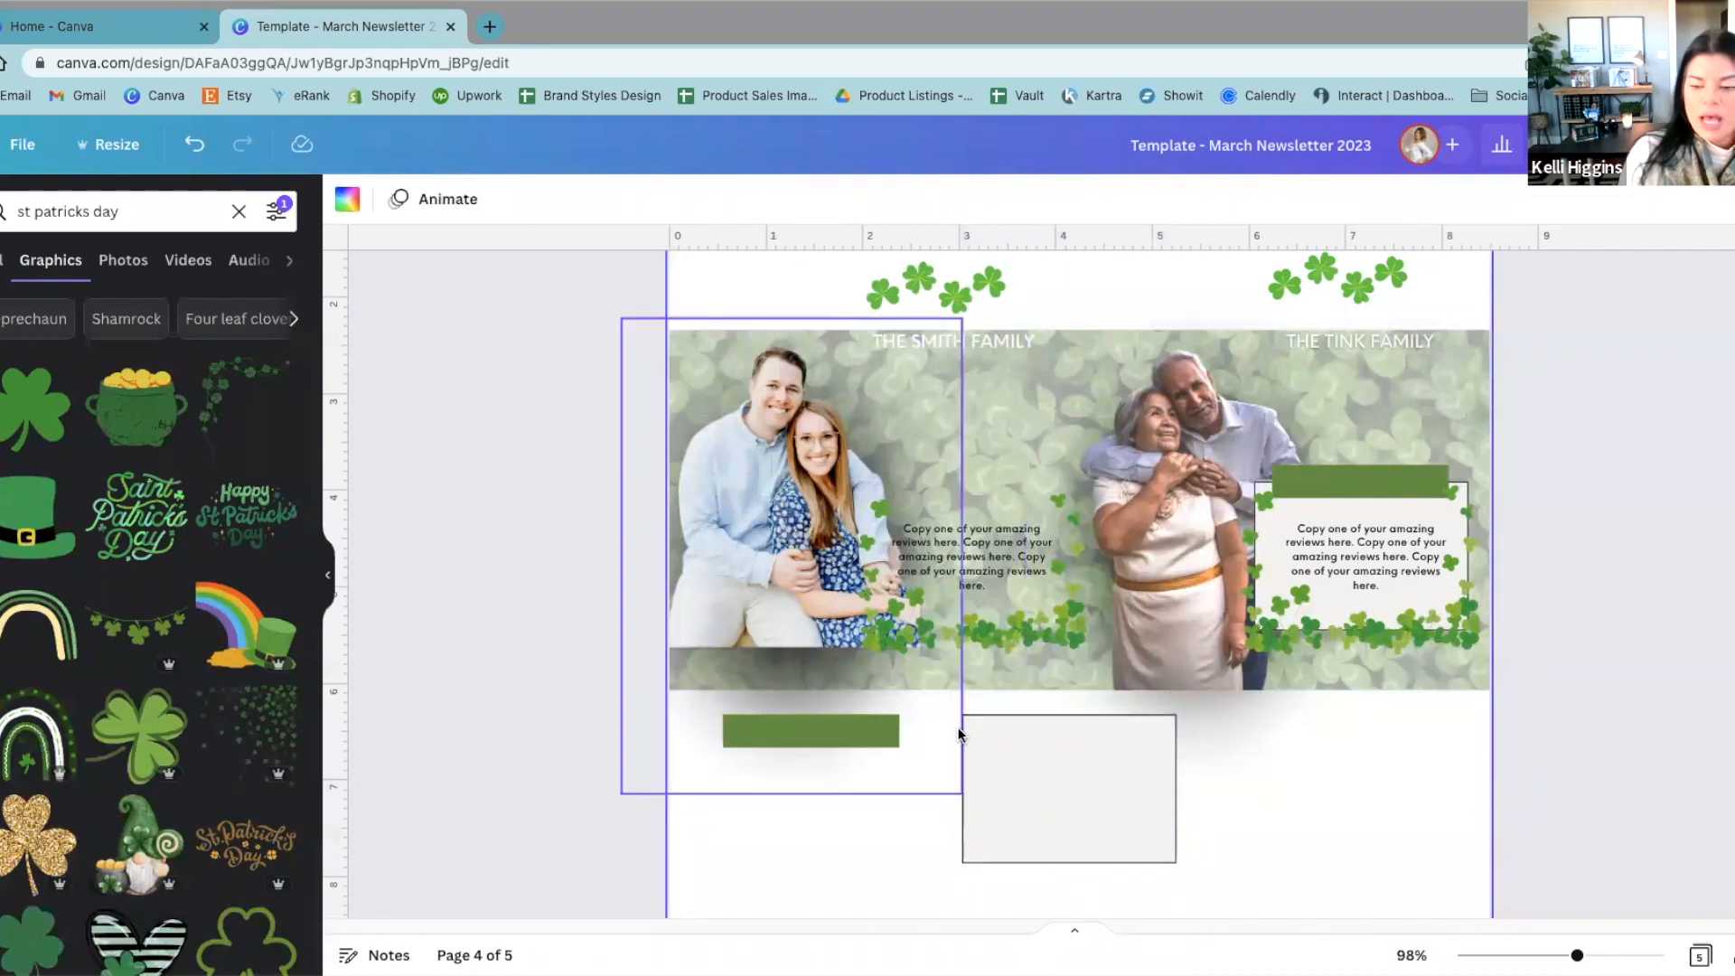
Step: Set the light box's fill color to none so only its border remains
click(1004, 829)
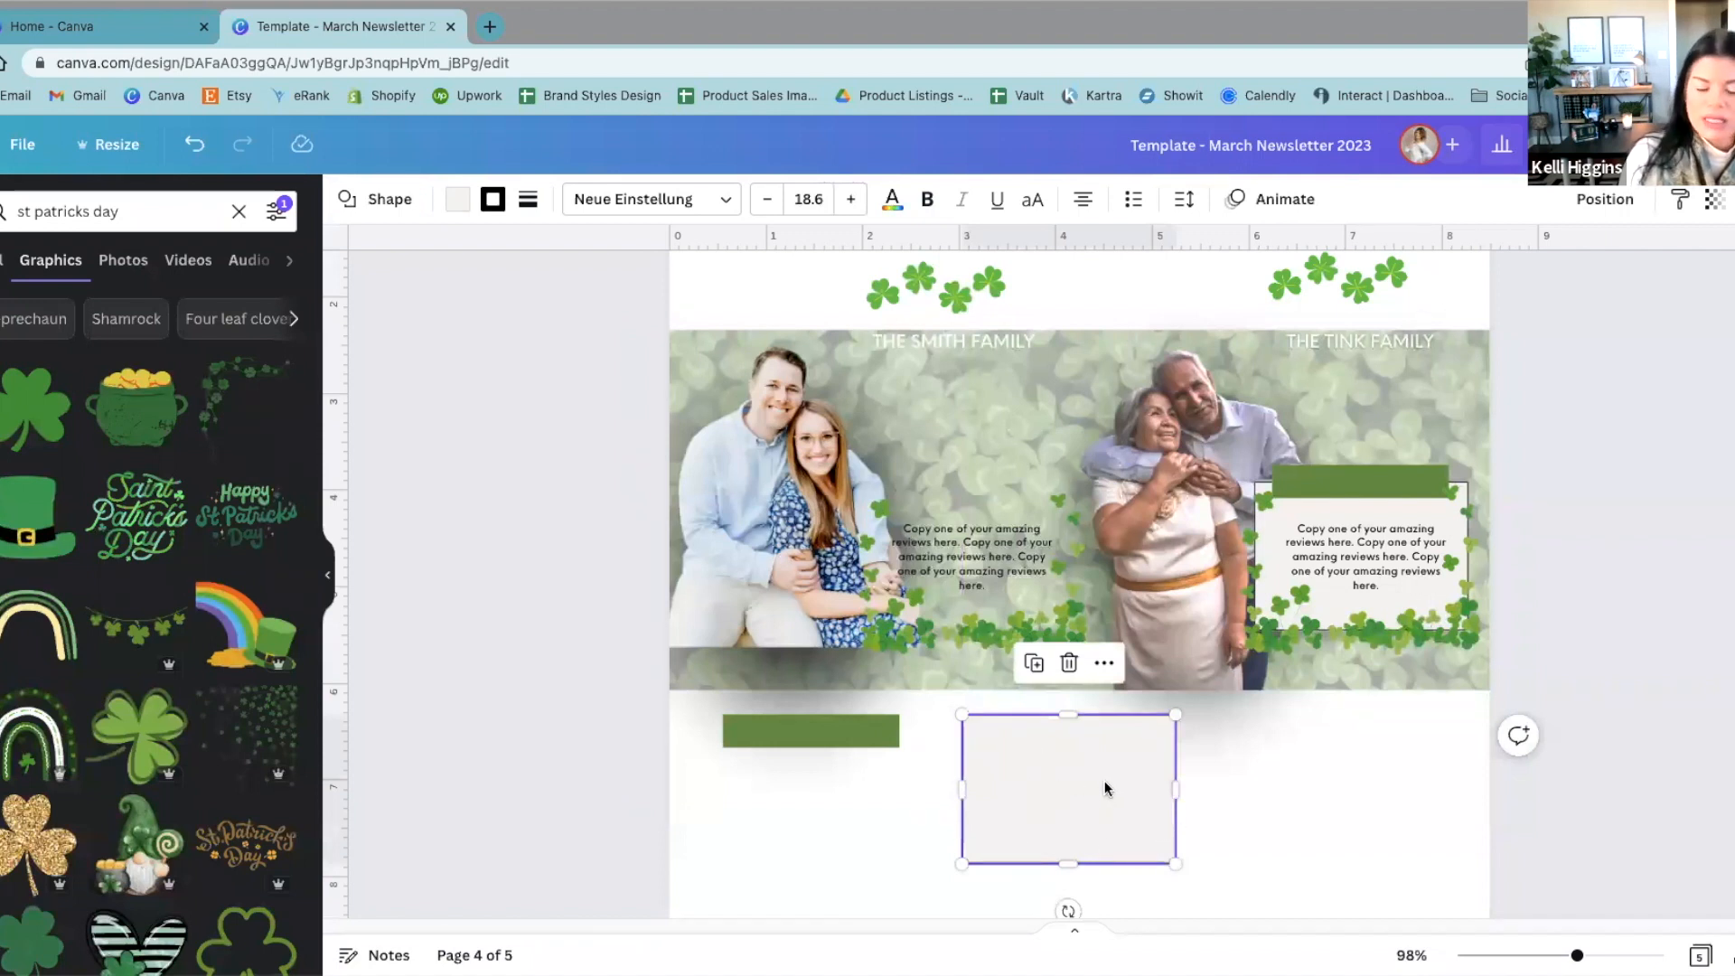
click(1246, 755)
click(1003, 820)
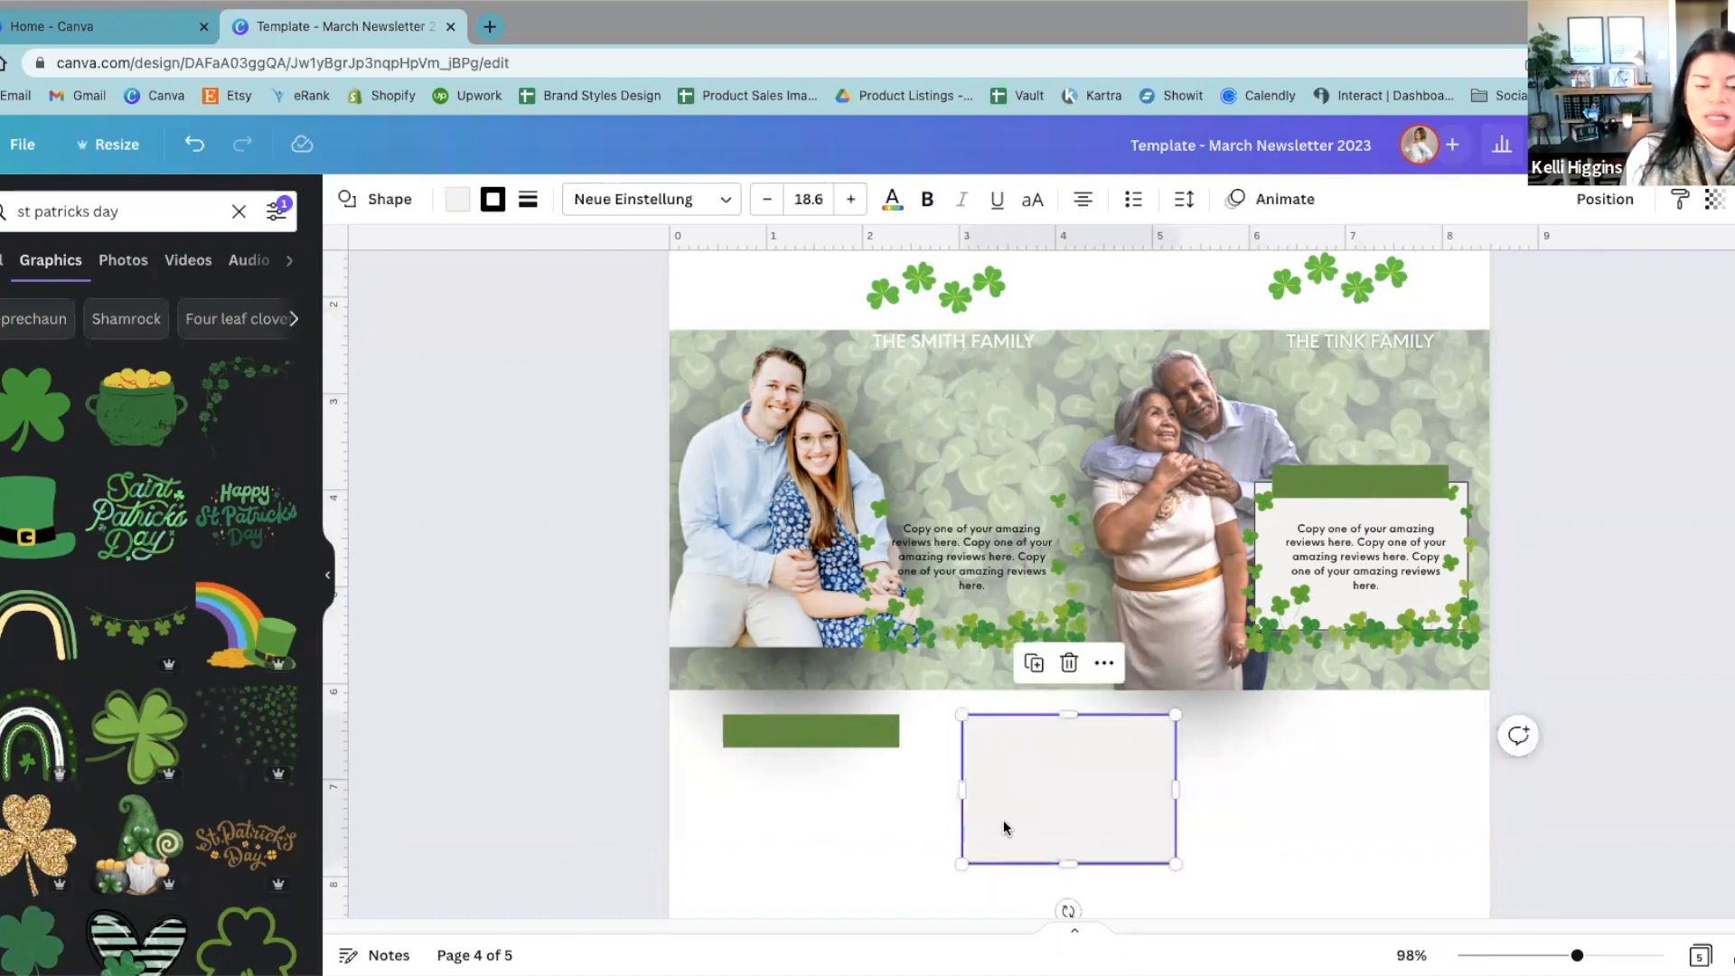
click(457, 199)
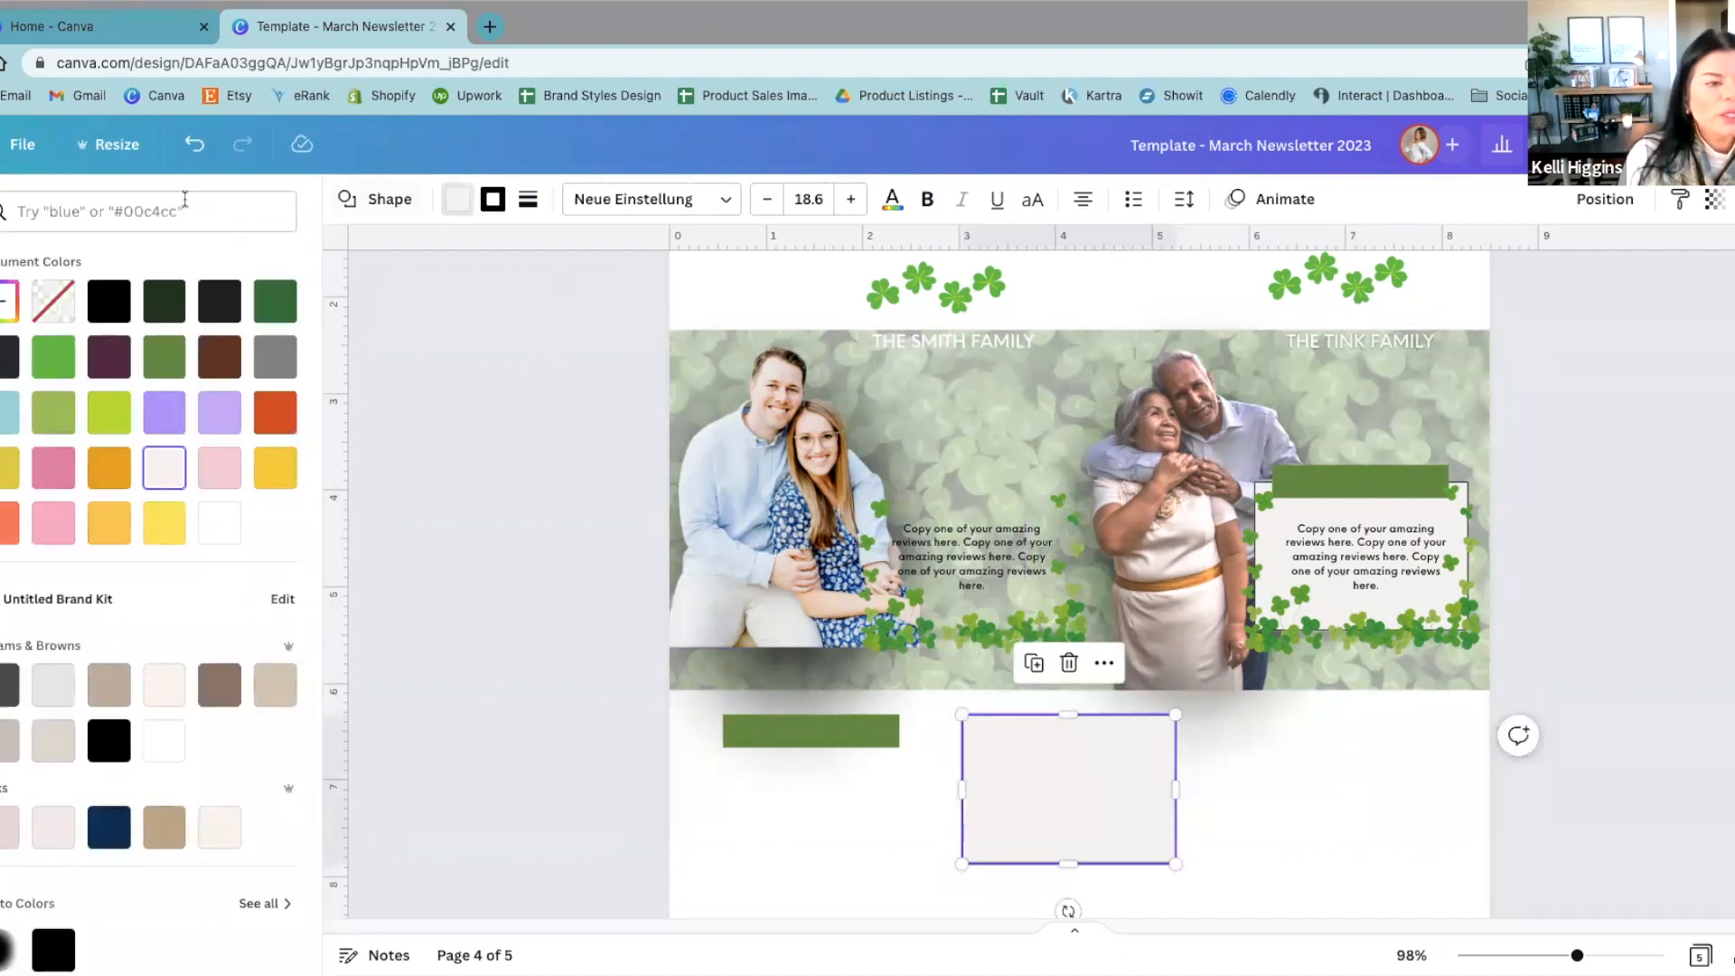
click(50, 310)
click(458, 351)
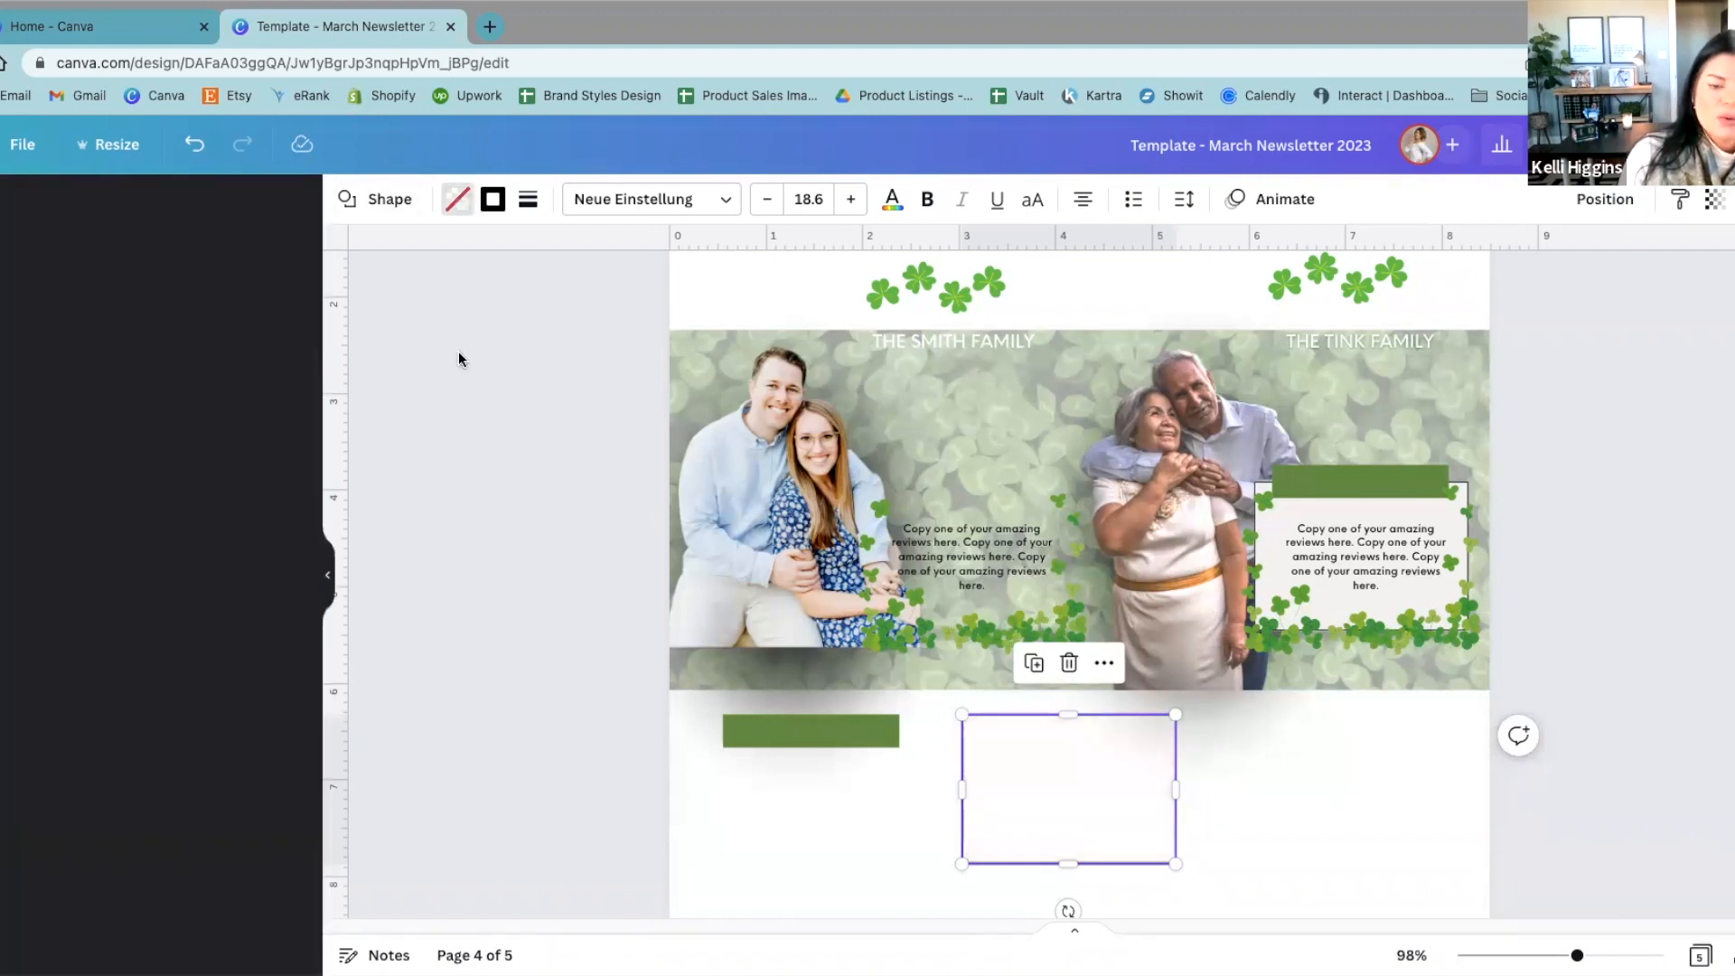
Step: Move the unfilled outline box onto the left couple's photo and enlarge it to frame both couples across the banner
drag(1021, 788, 774, 440)
click(931, 522)
click(886, 448)
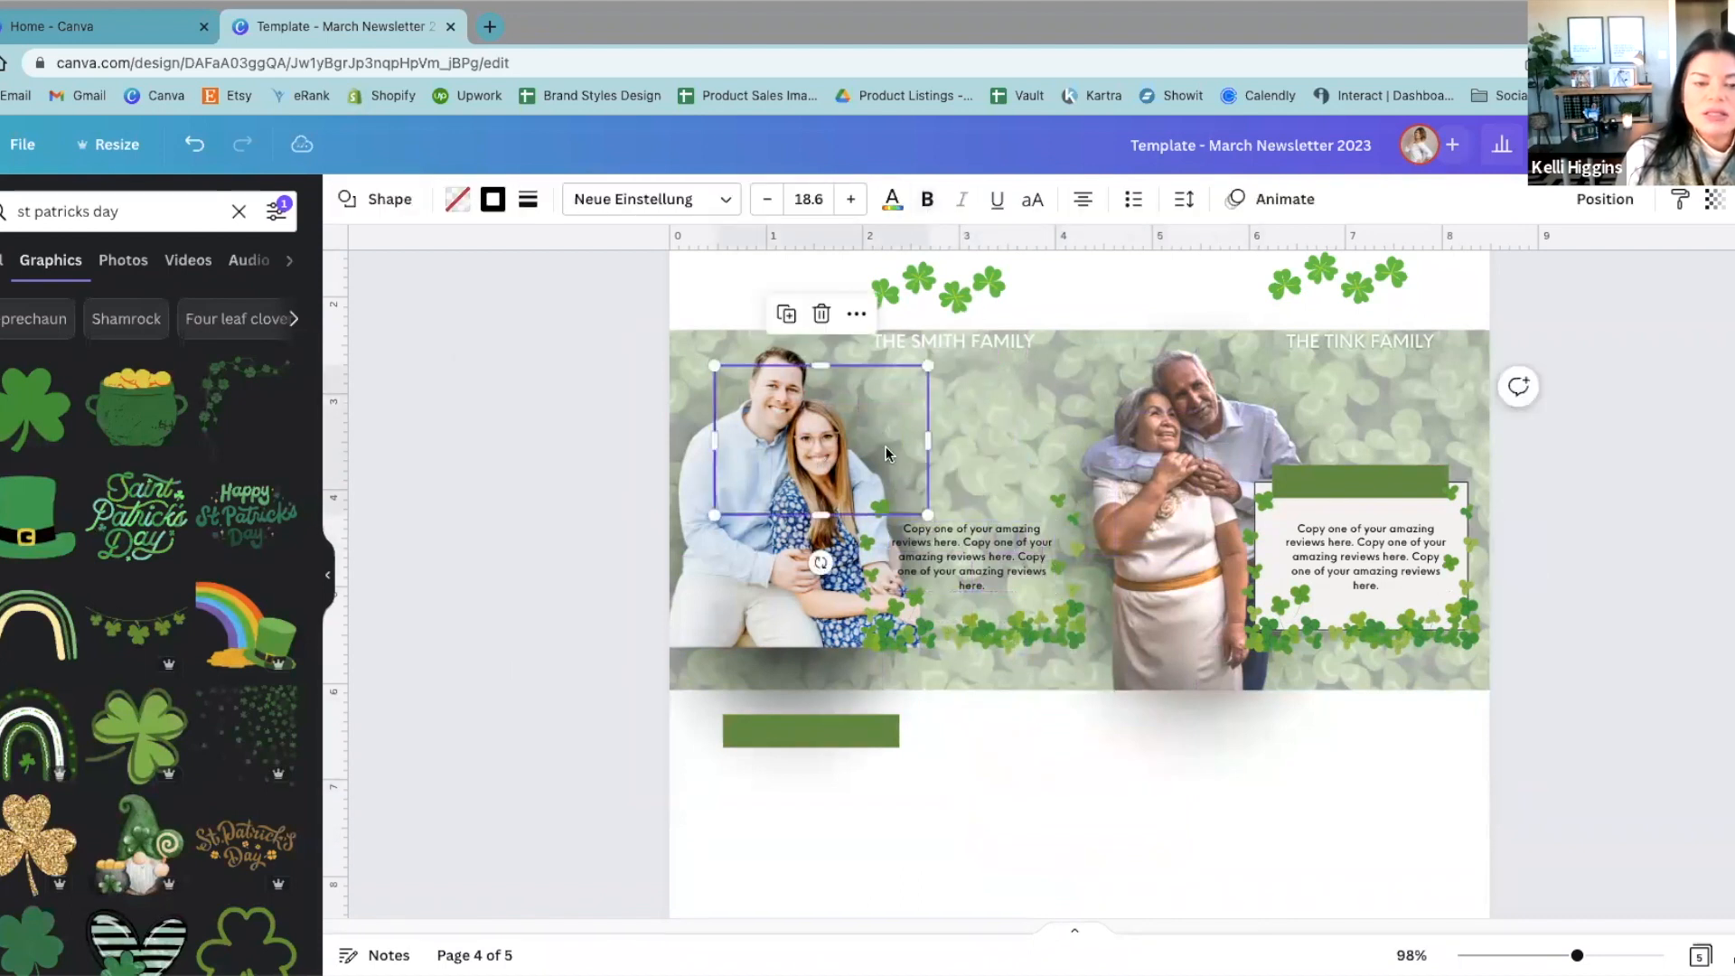
drag(928, 516, 1451, 648)
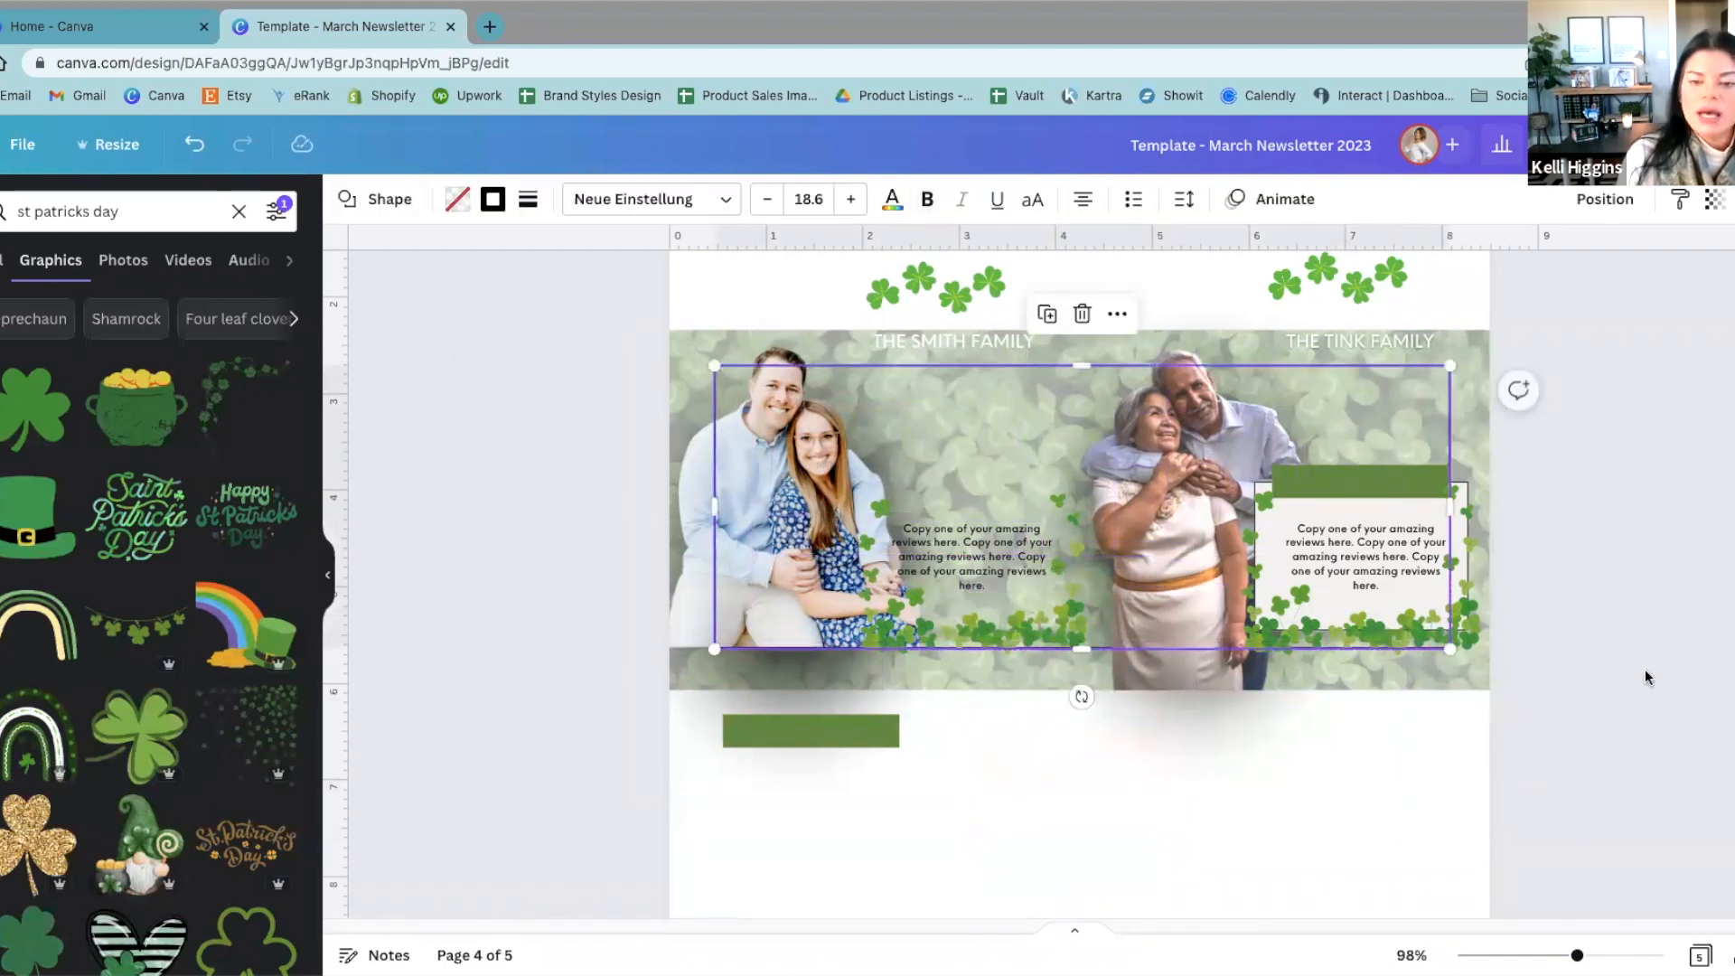
Step: Stretch the unfilled outline box on all four sides until it matches the edges of the clover banner
click(1645, 668)
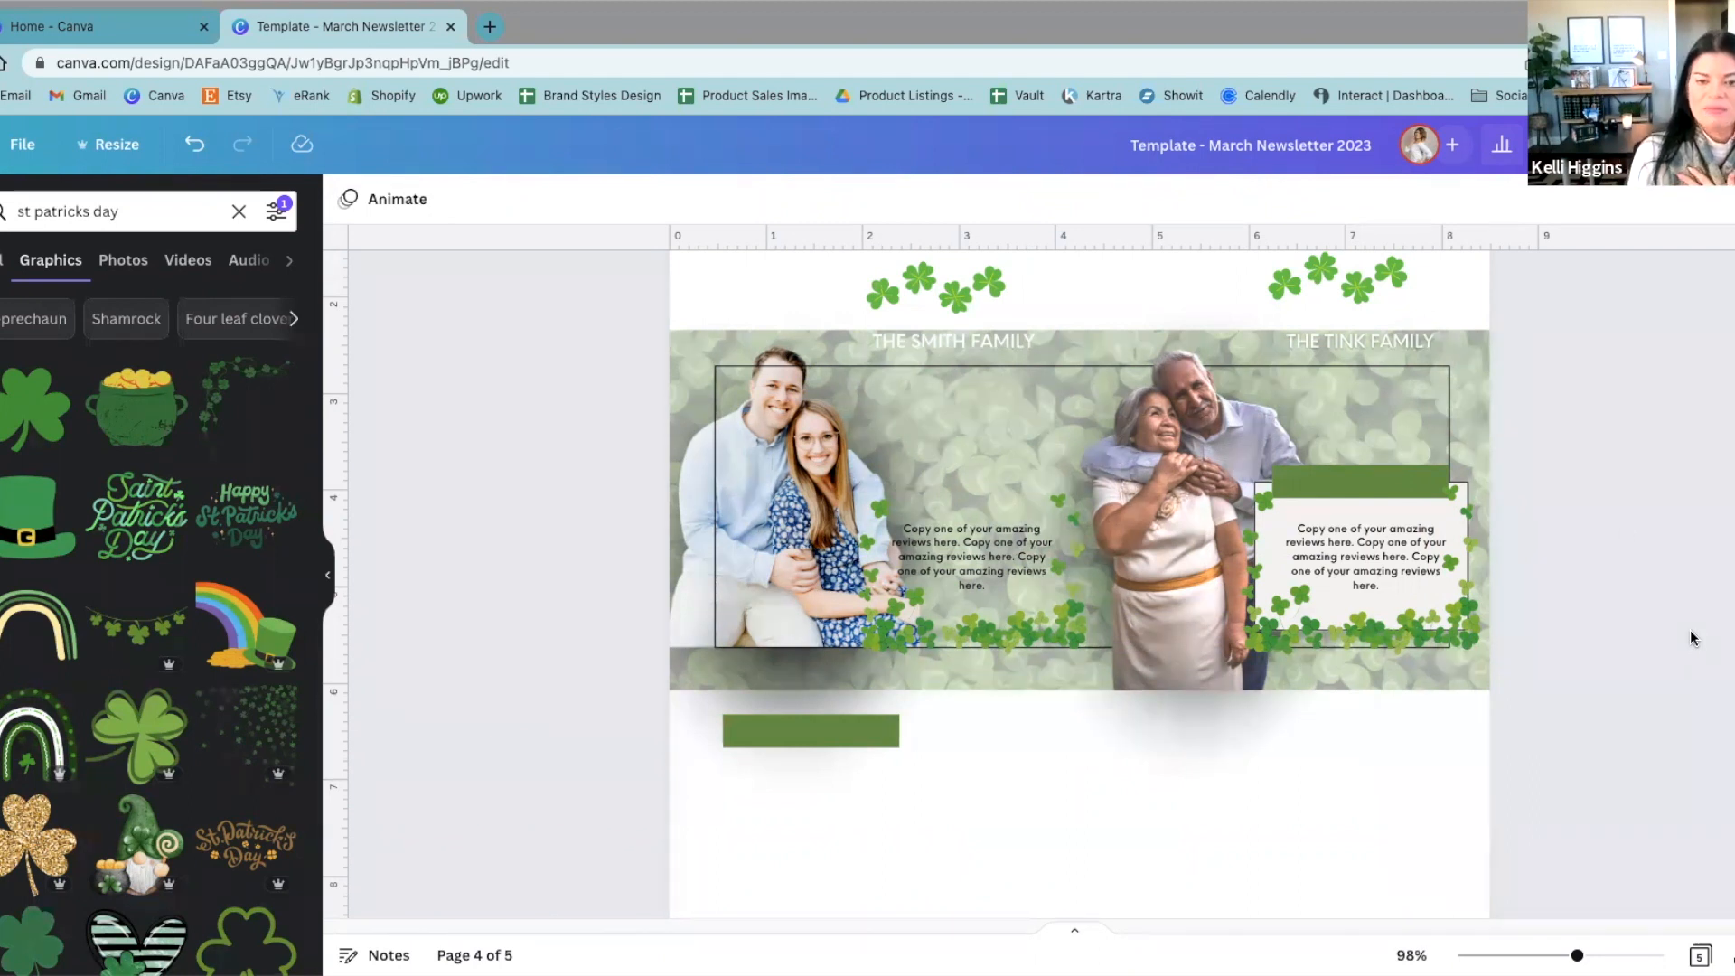
click(961, 408)
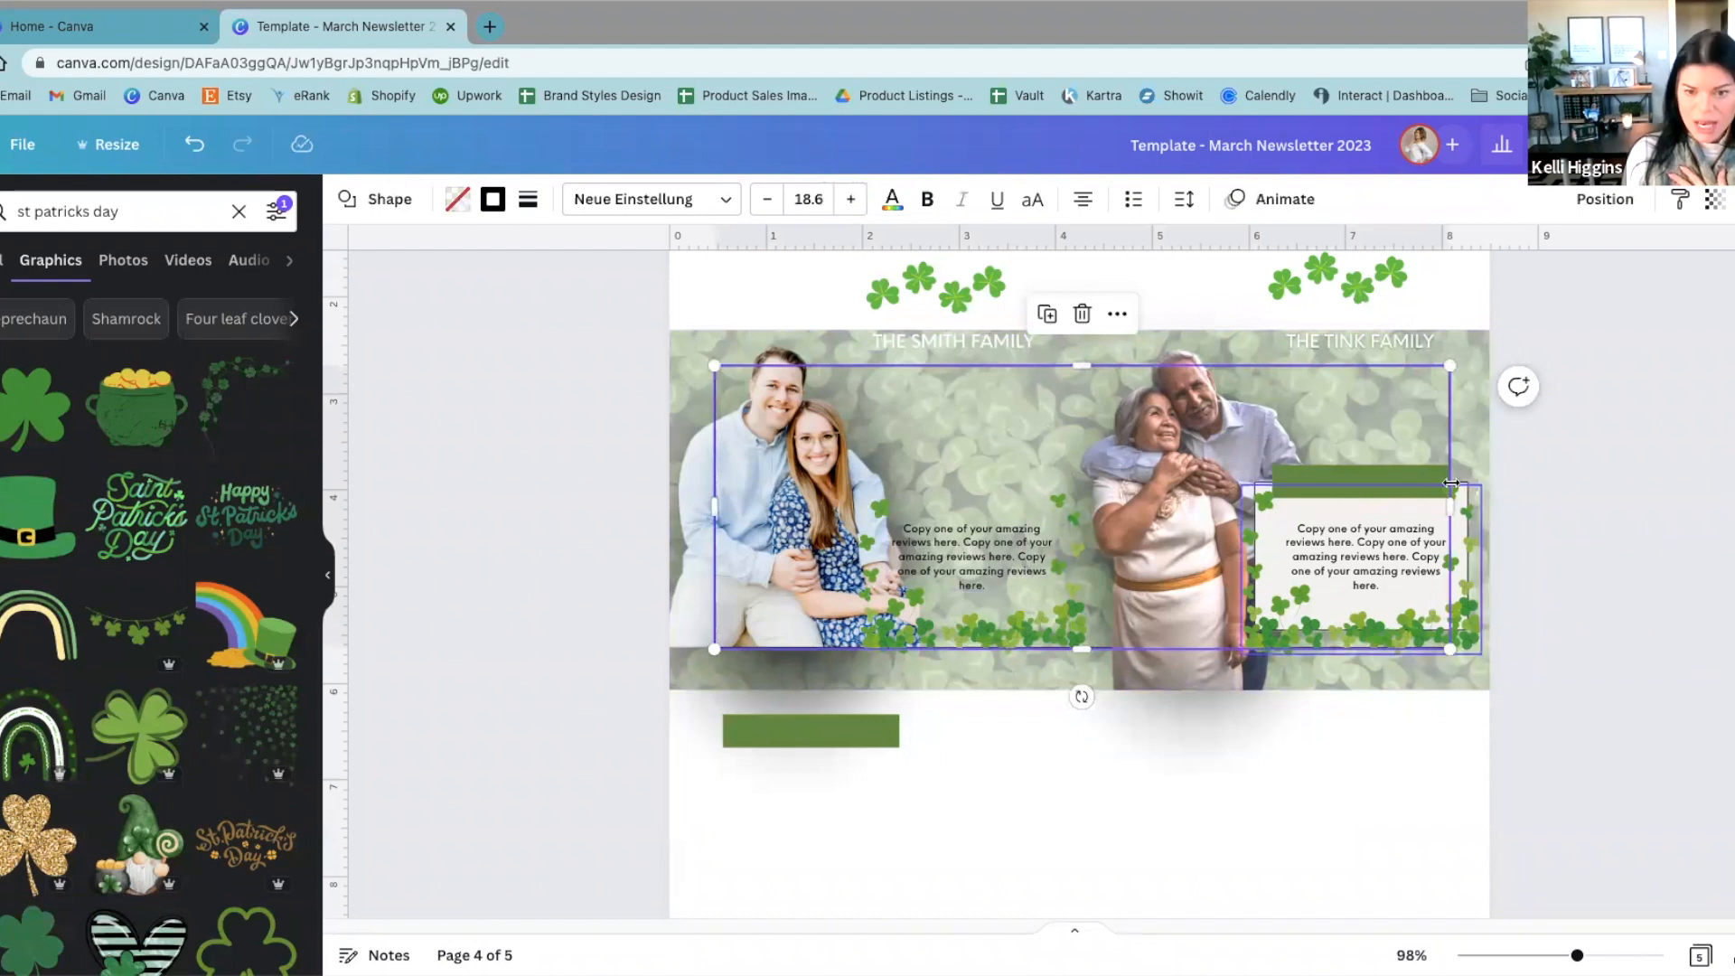
drag(1082, 365, 1081, 330)
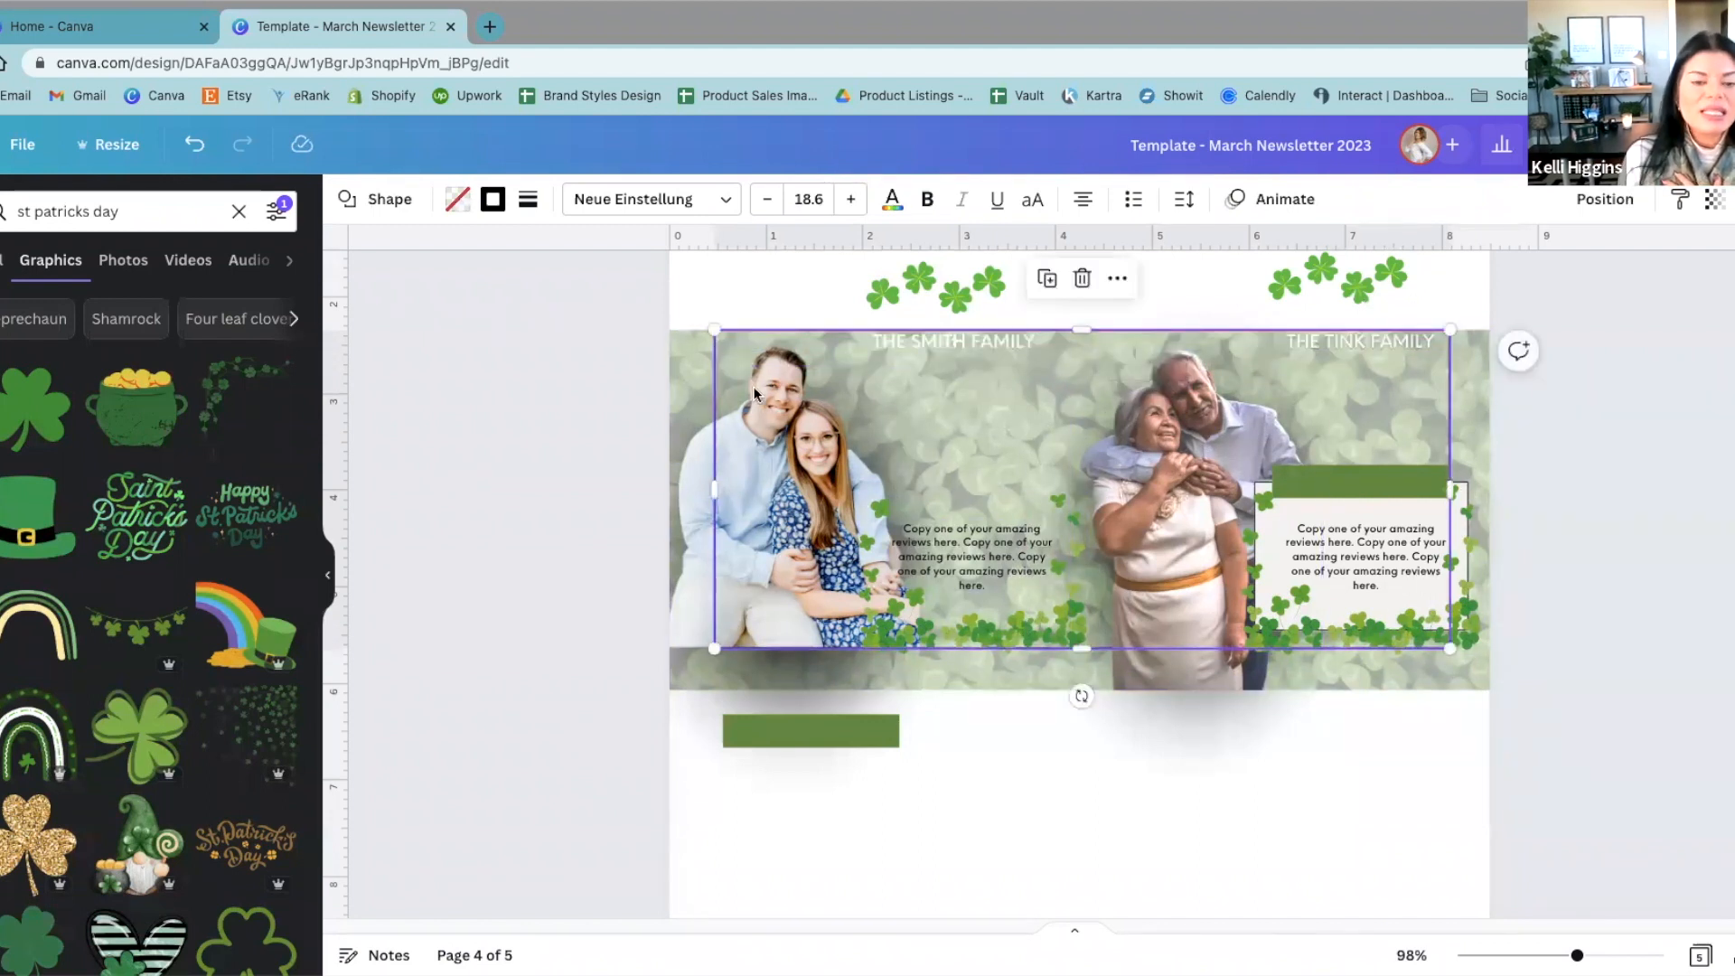
drag(714, 348, 670, 348)
drag(1450, 489, 1490, 486)
drag(1078, 649, 1316, 703)
click(1709, 757)
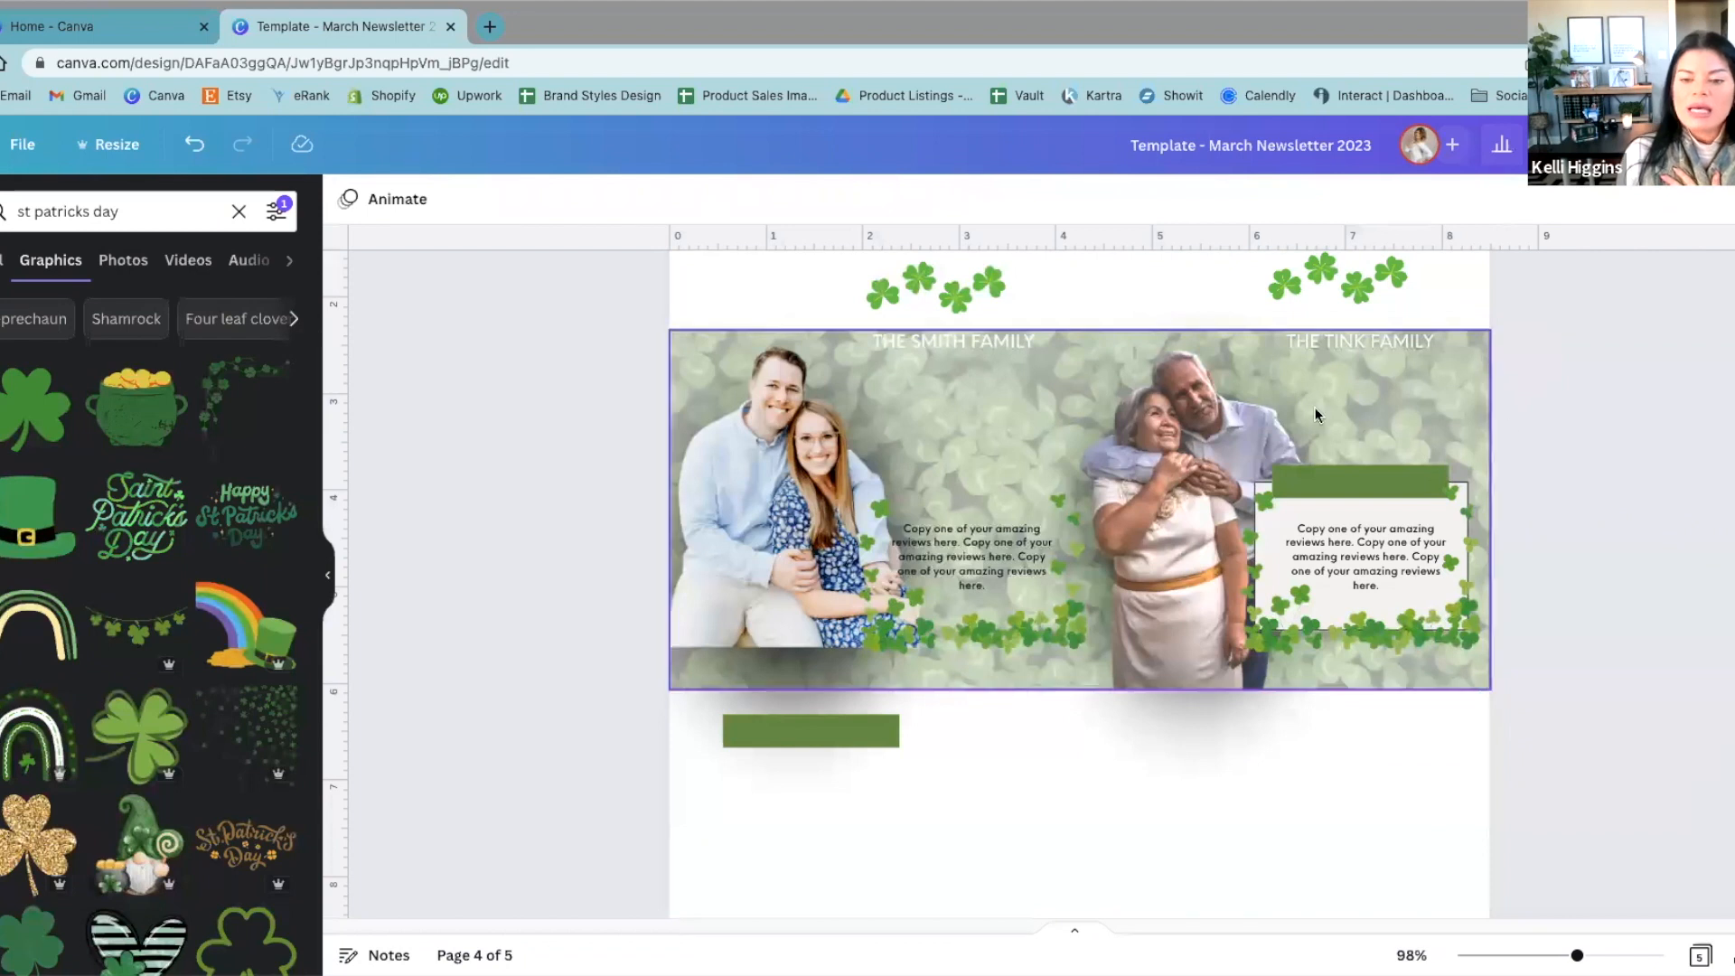
Step: Move the outline box below the banner to select the left couple's photo, and put the box back over the banner
click(1200, 410)
click(913, 417)
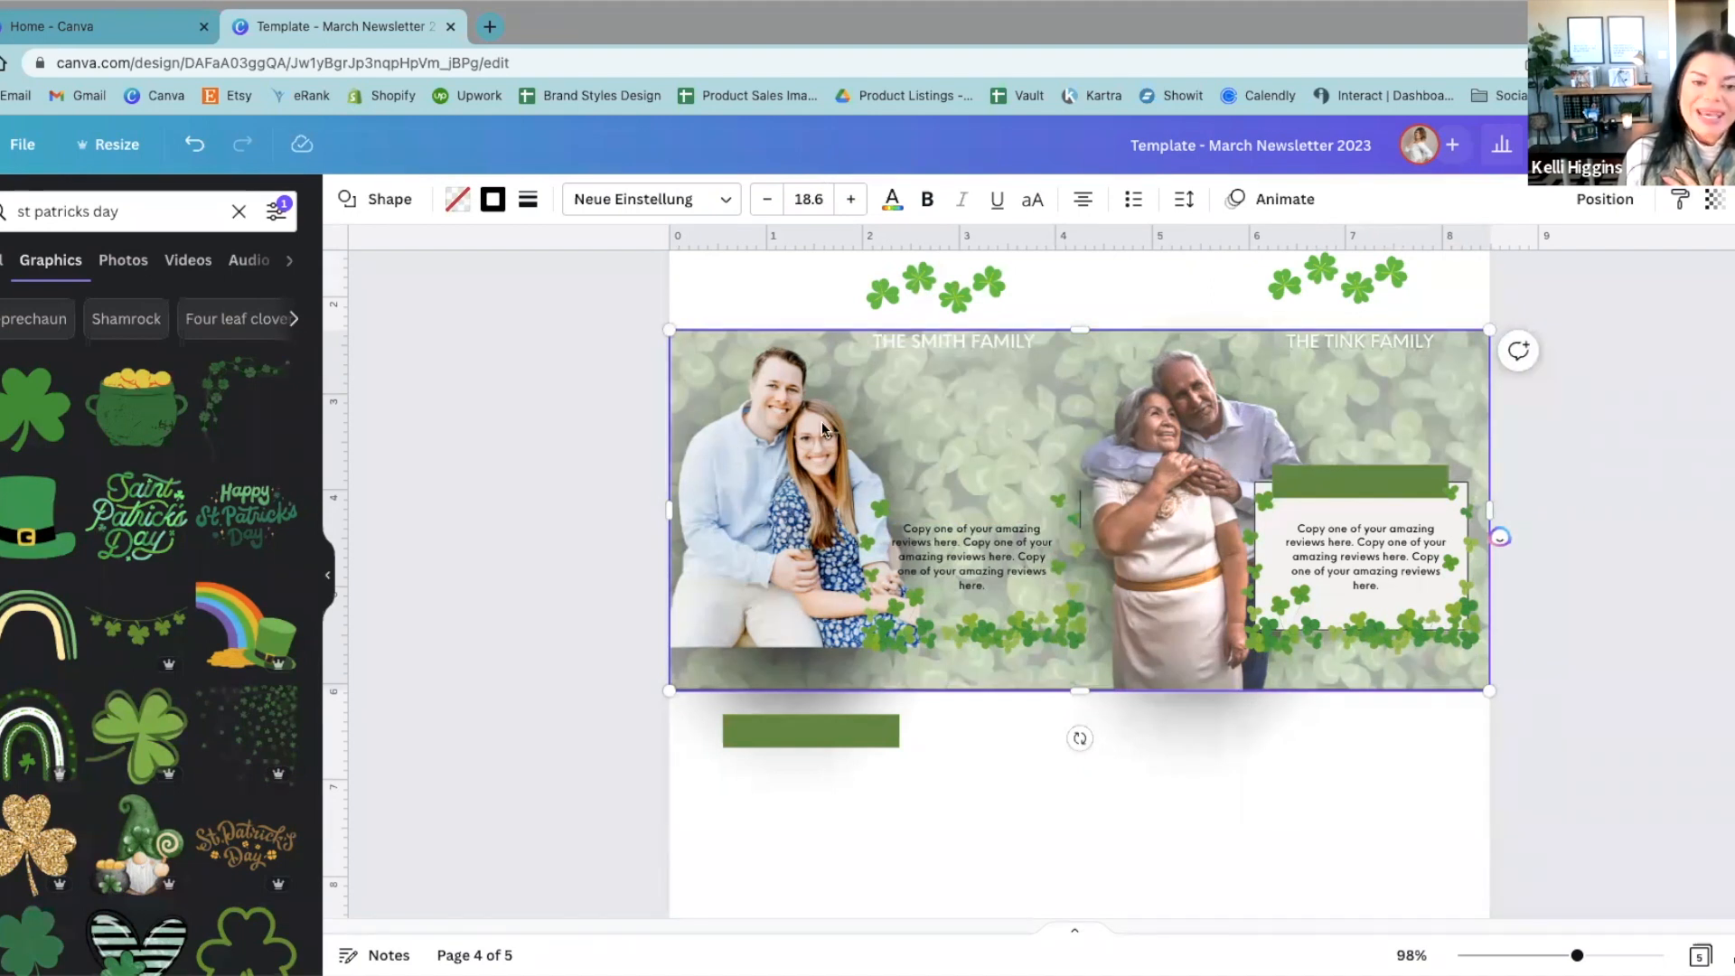
click(561, 396)
click(786, 400)
scroll(784, 409, up, 1)
click(537, 420)
click(745, 472)
scroll(750, 465, up, 1)
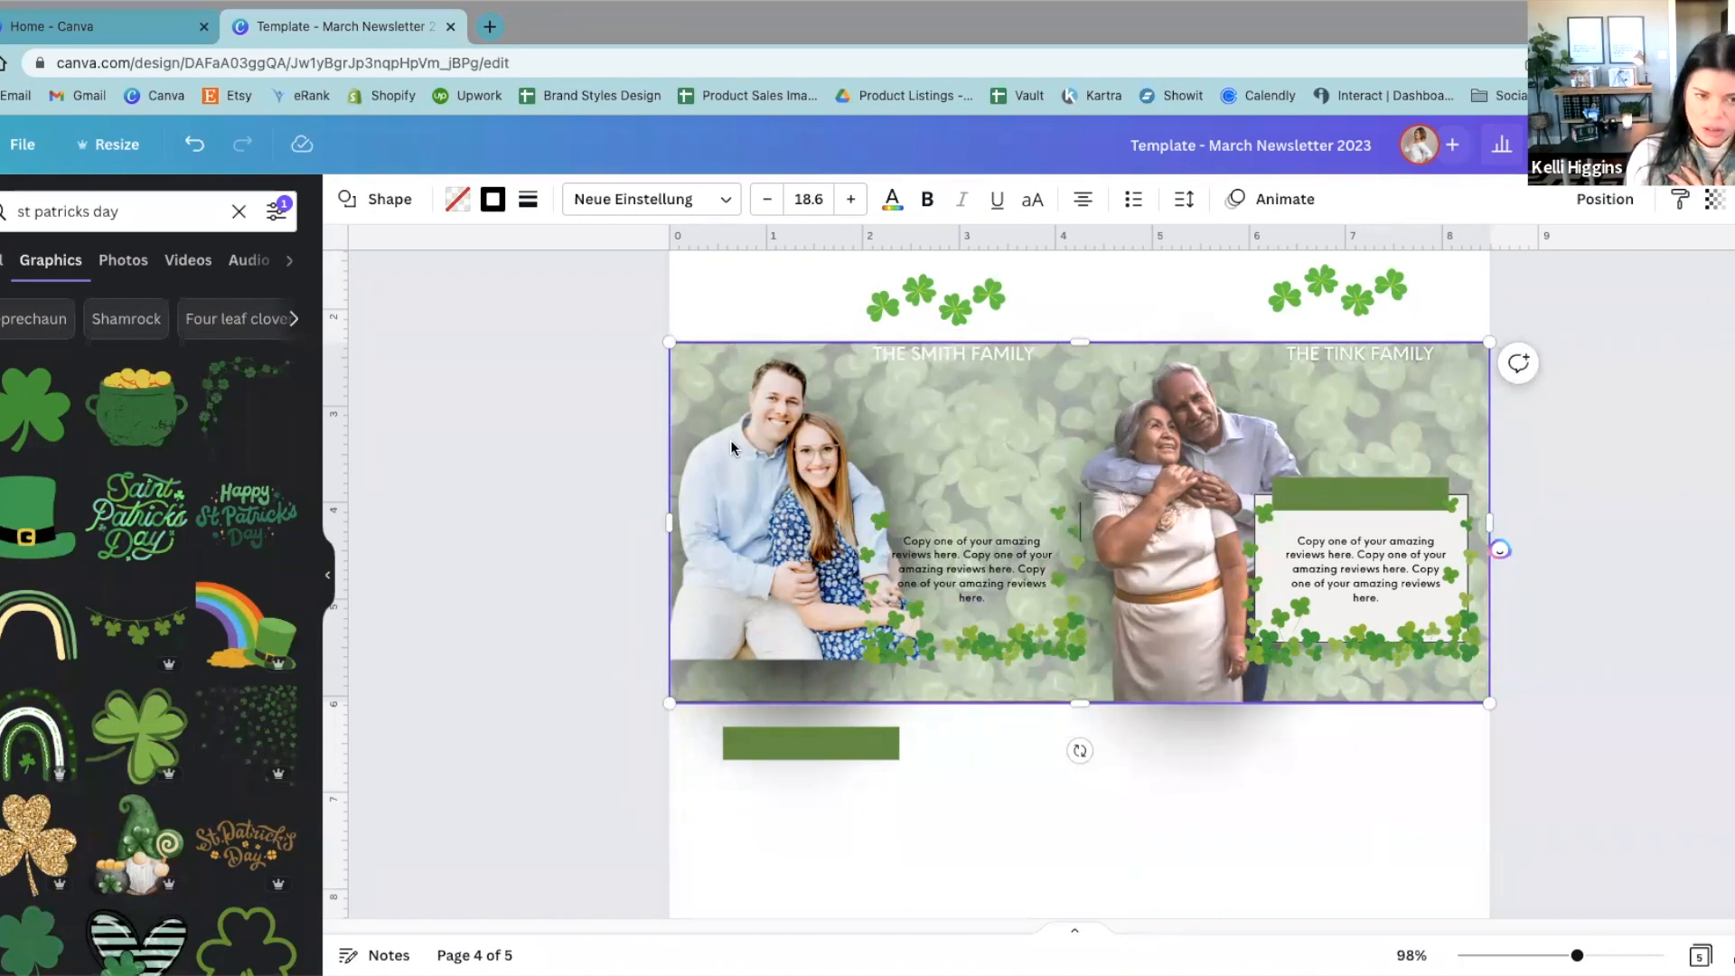
drag(906, 394, 925, 726)
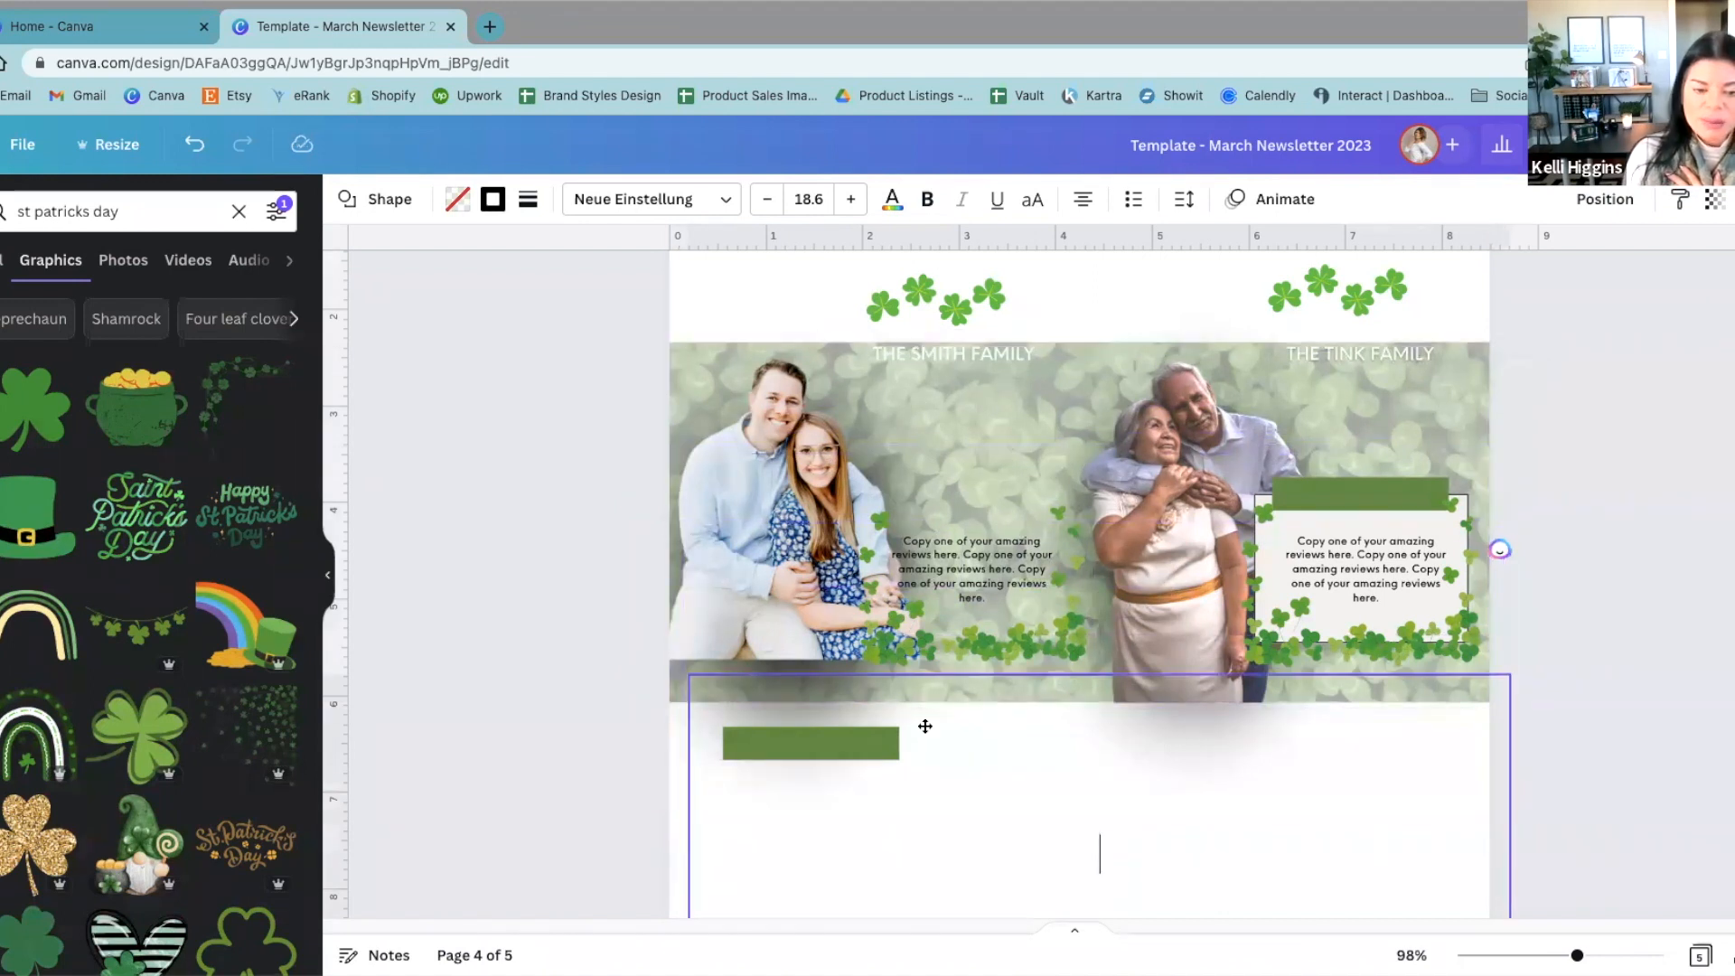
click(808, 481)
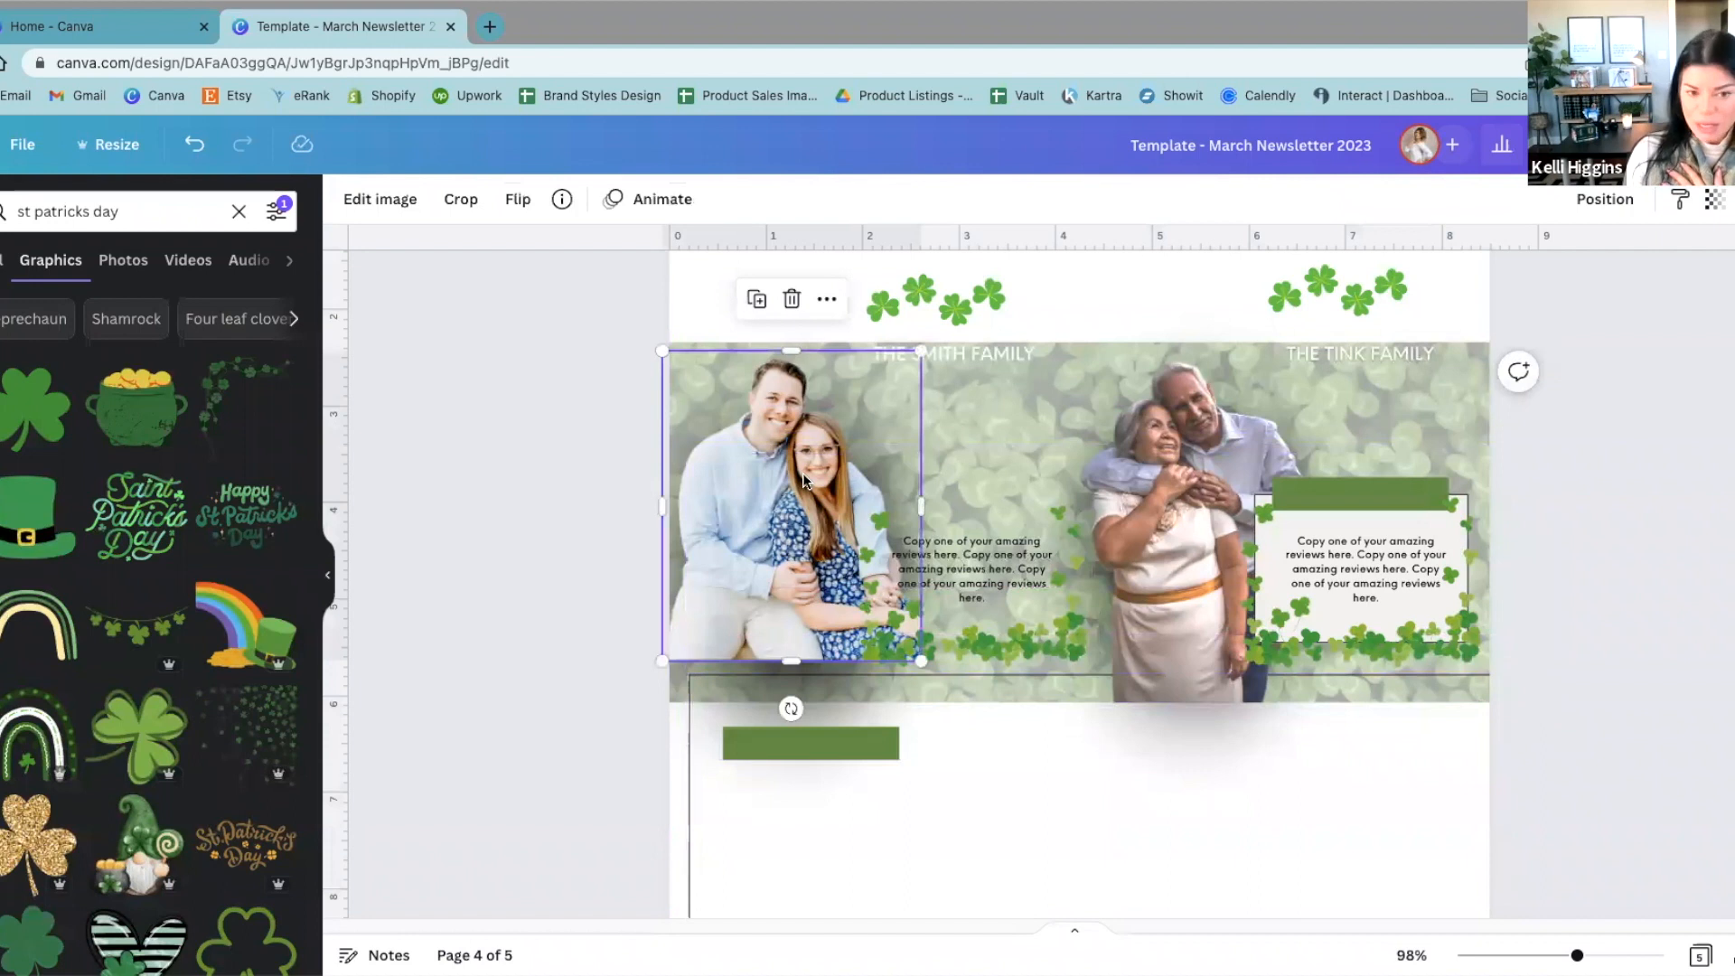
drag(1011, 798, 992, 464)
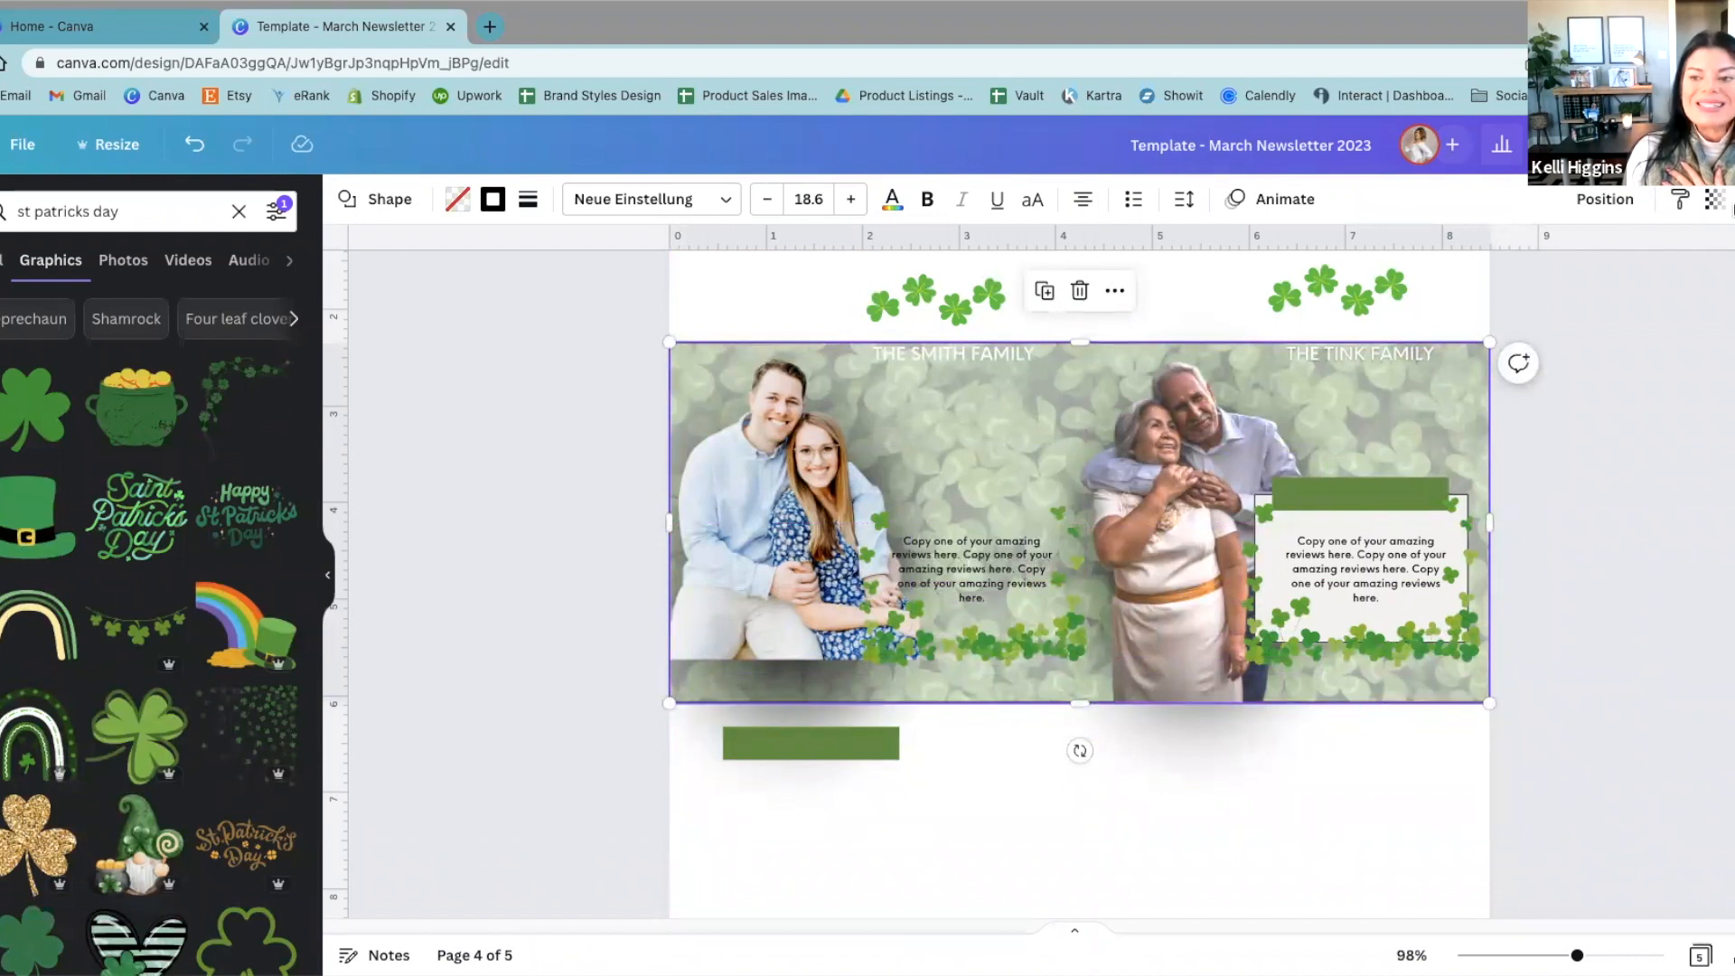
Step: Send the outline box backward in the layer order and select the left couple's photo
click(1608, 206)
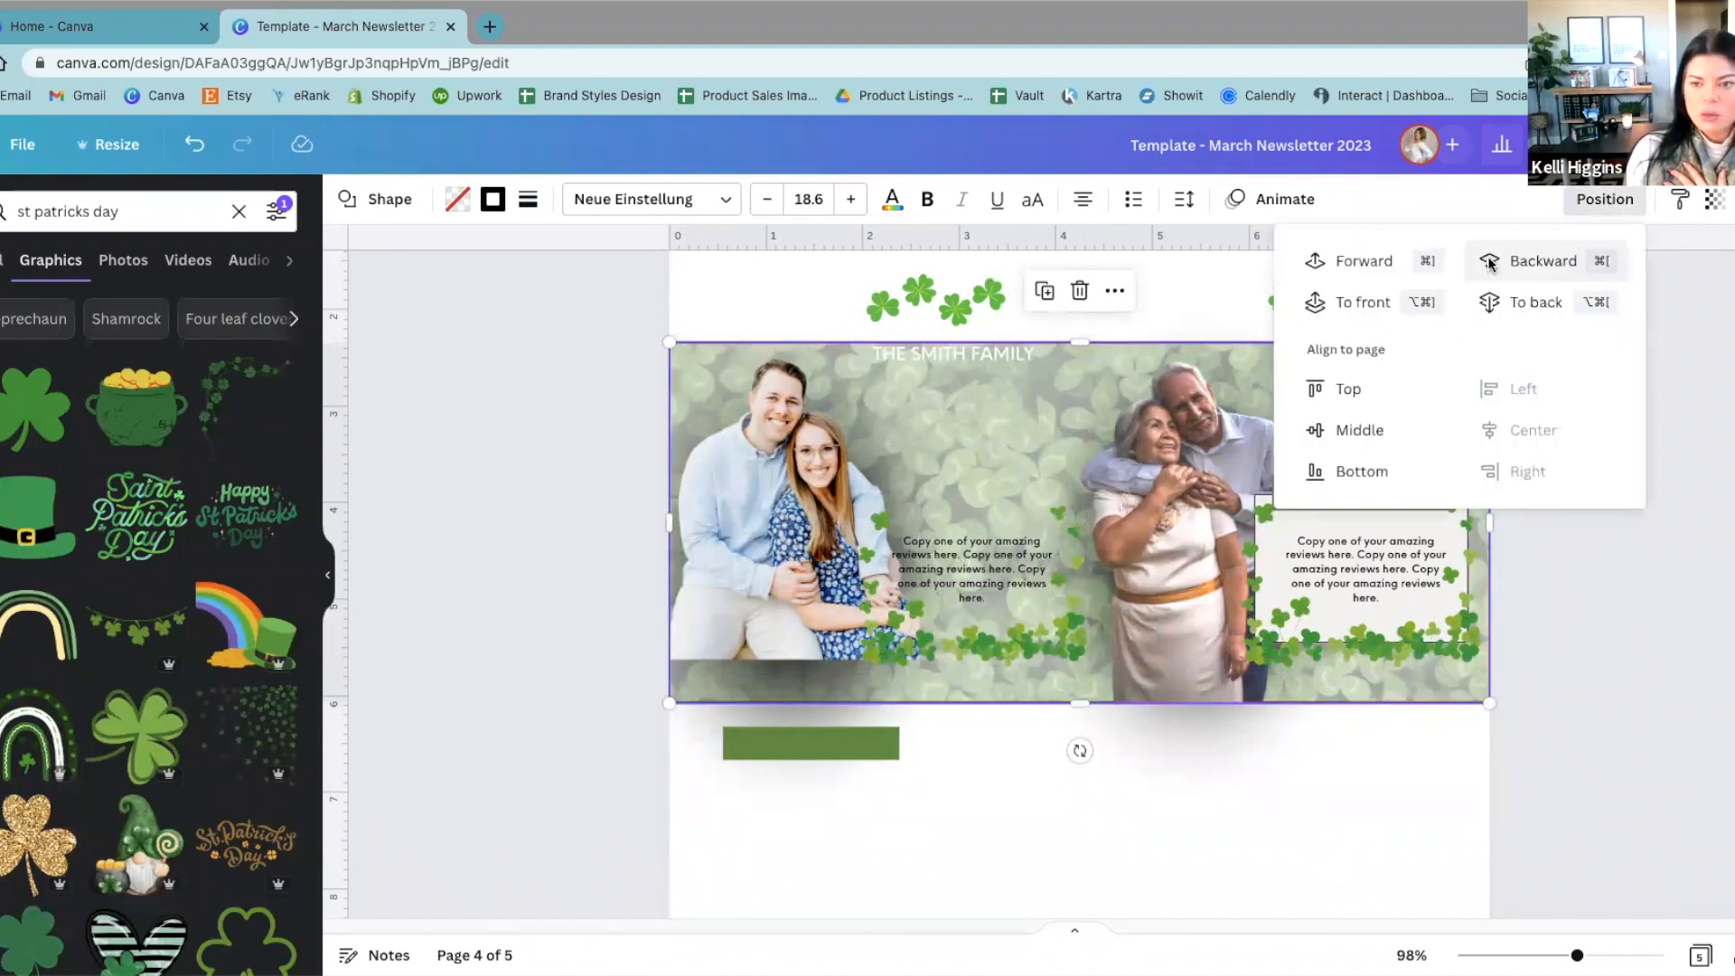
click(1537, 264)
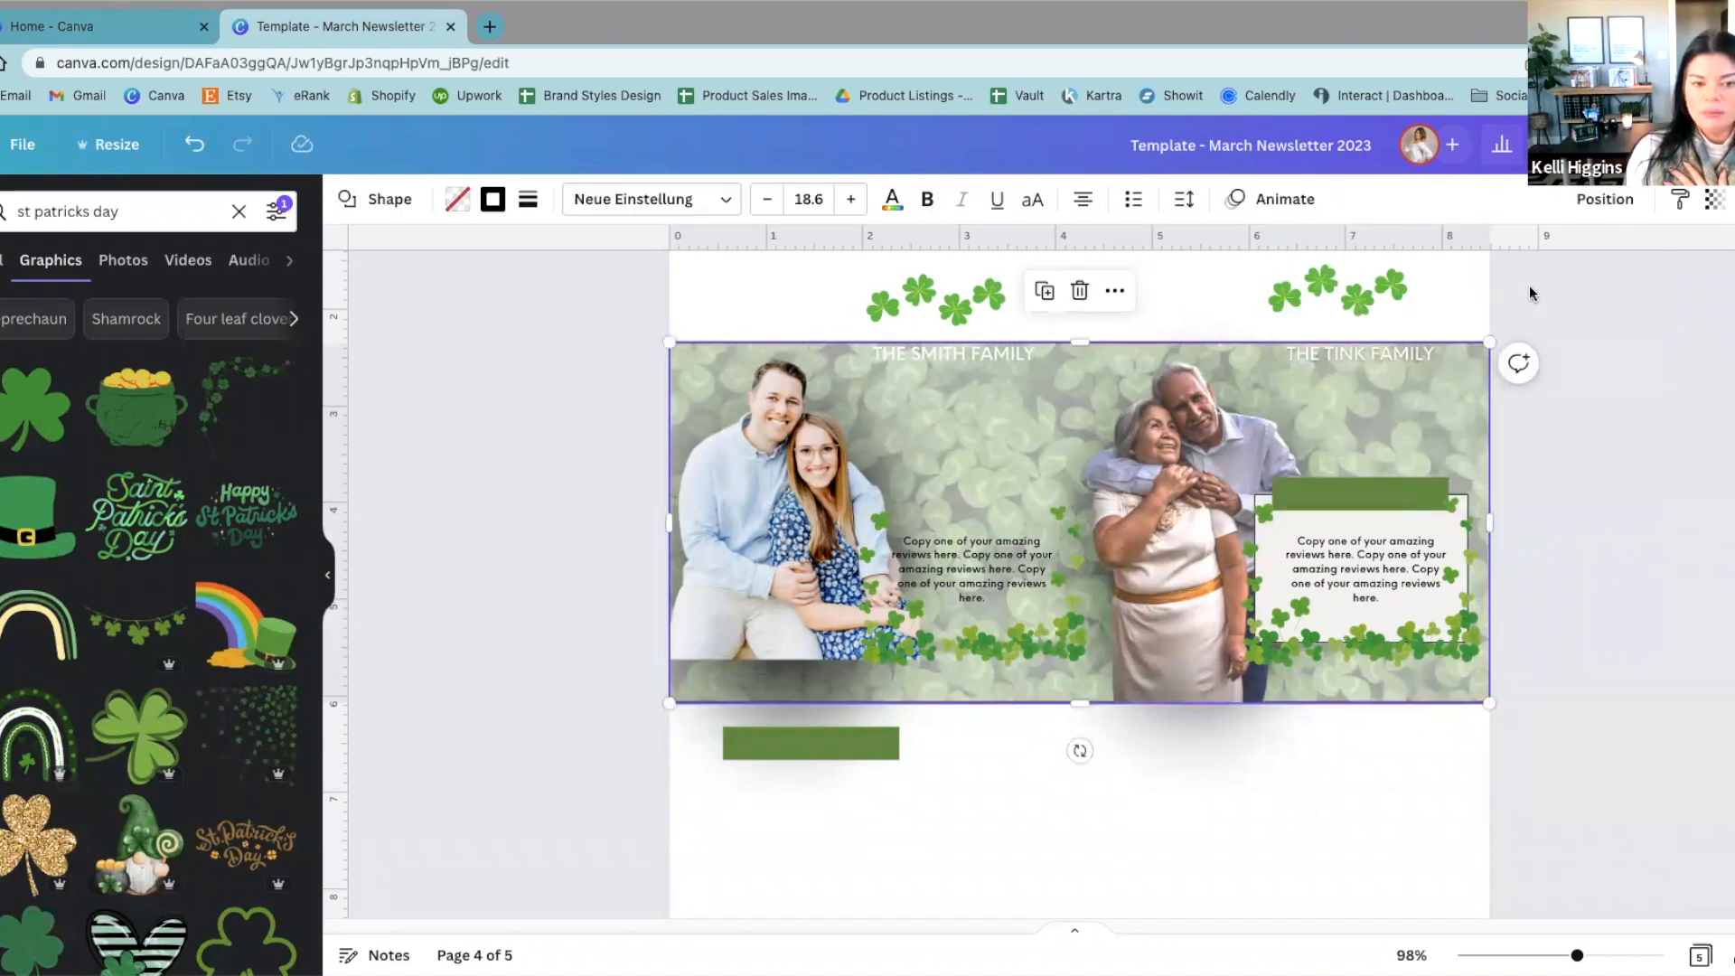
click(1624, 208)
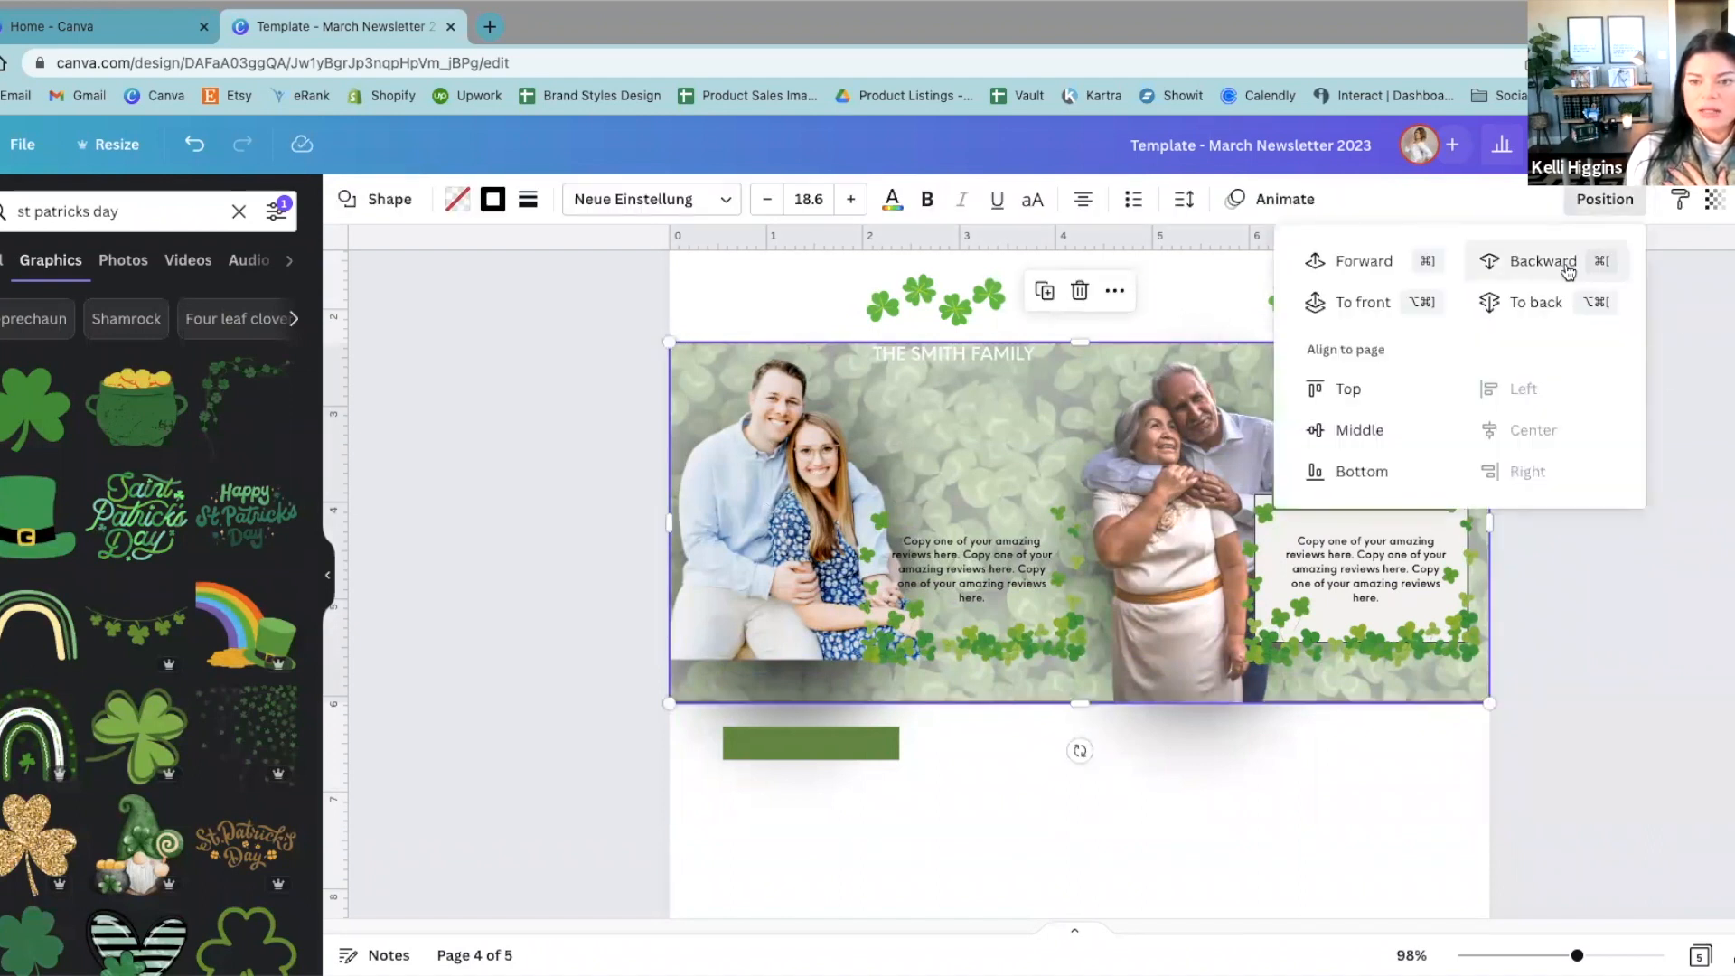
click(751, 502)
Step: Shrink the outline box and place it in the blank area below the center of the banner
click(708, 680)
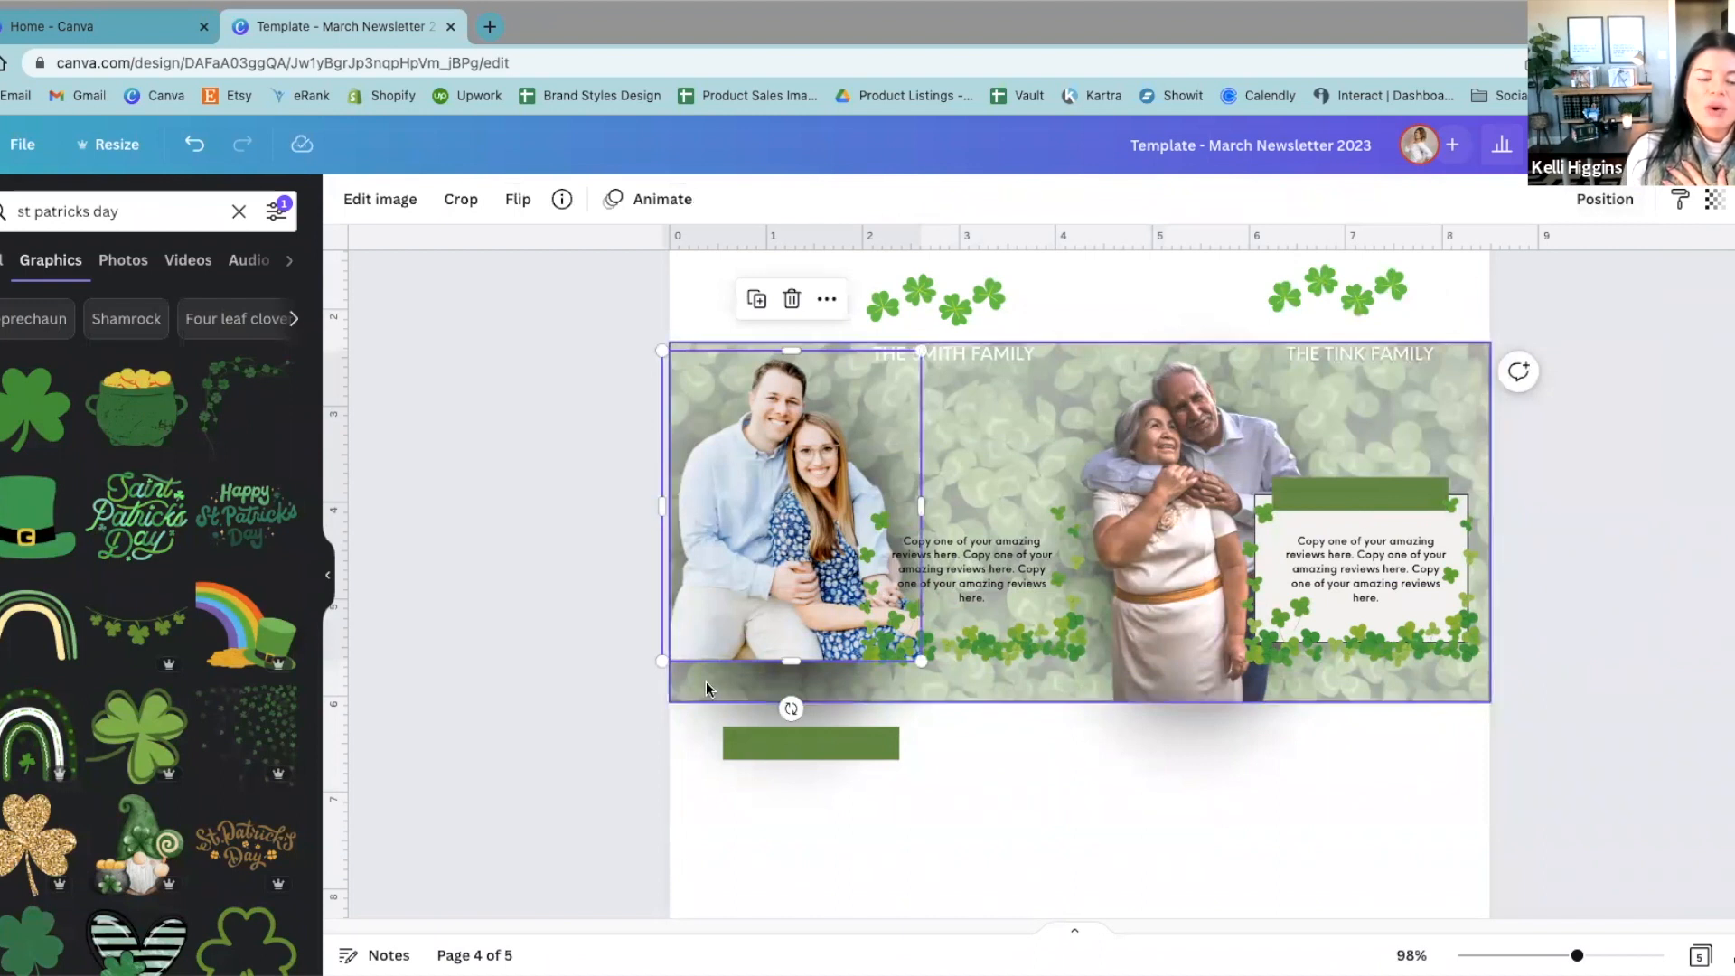
drag(710, 679, 949, 820)
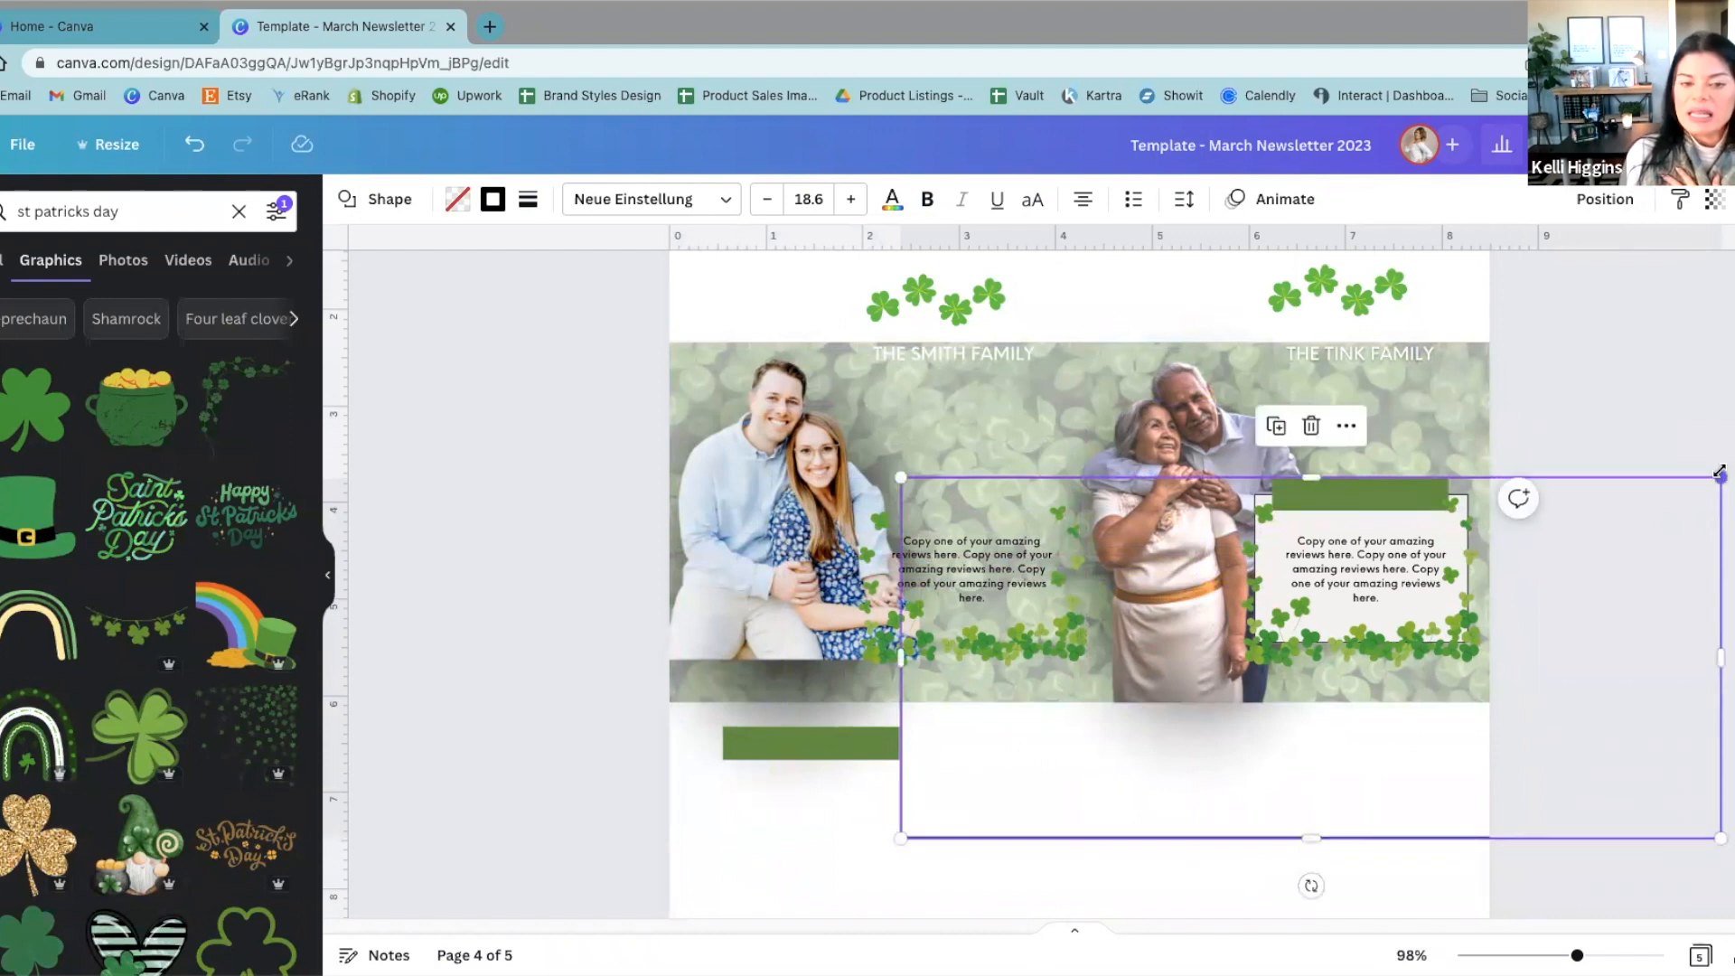
drag(1719, 470, 1194, 596)
drag(1069, 762, 1101, 898)
click(1458, 828)
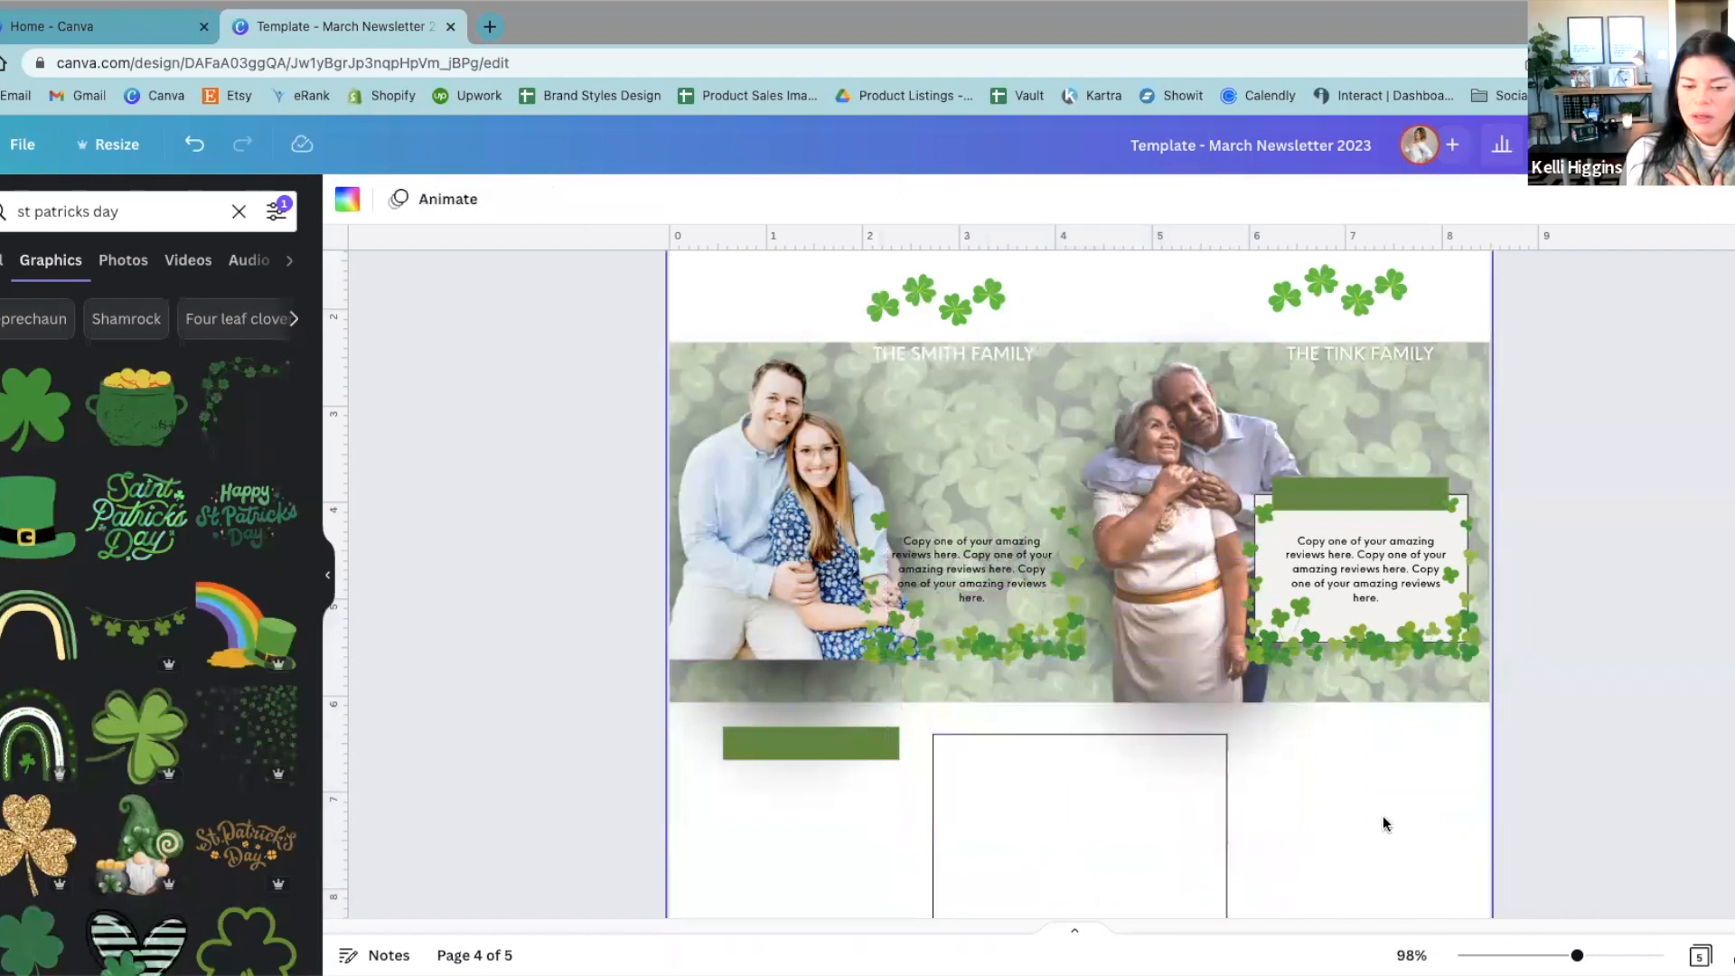
click(1161, 813)
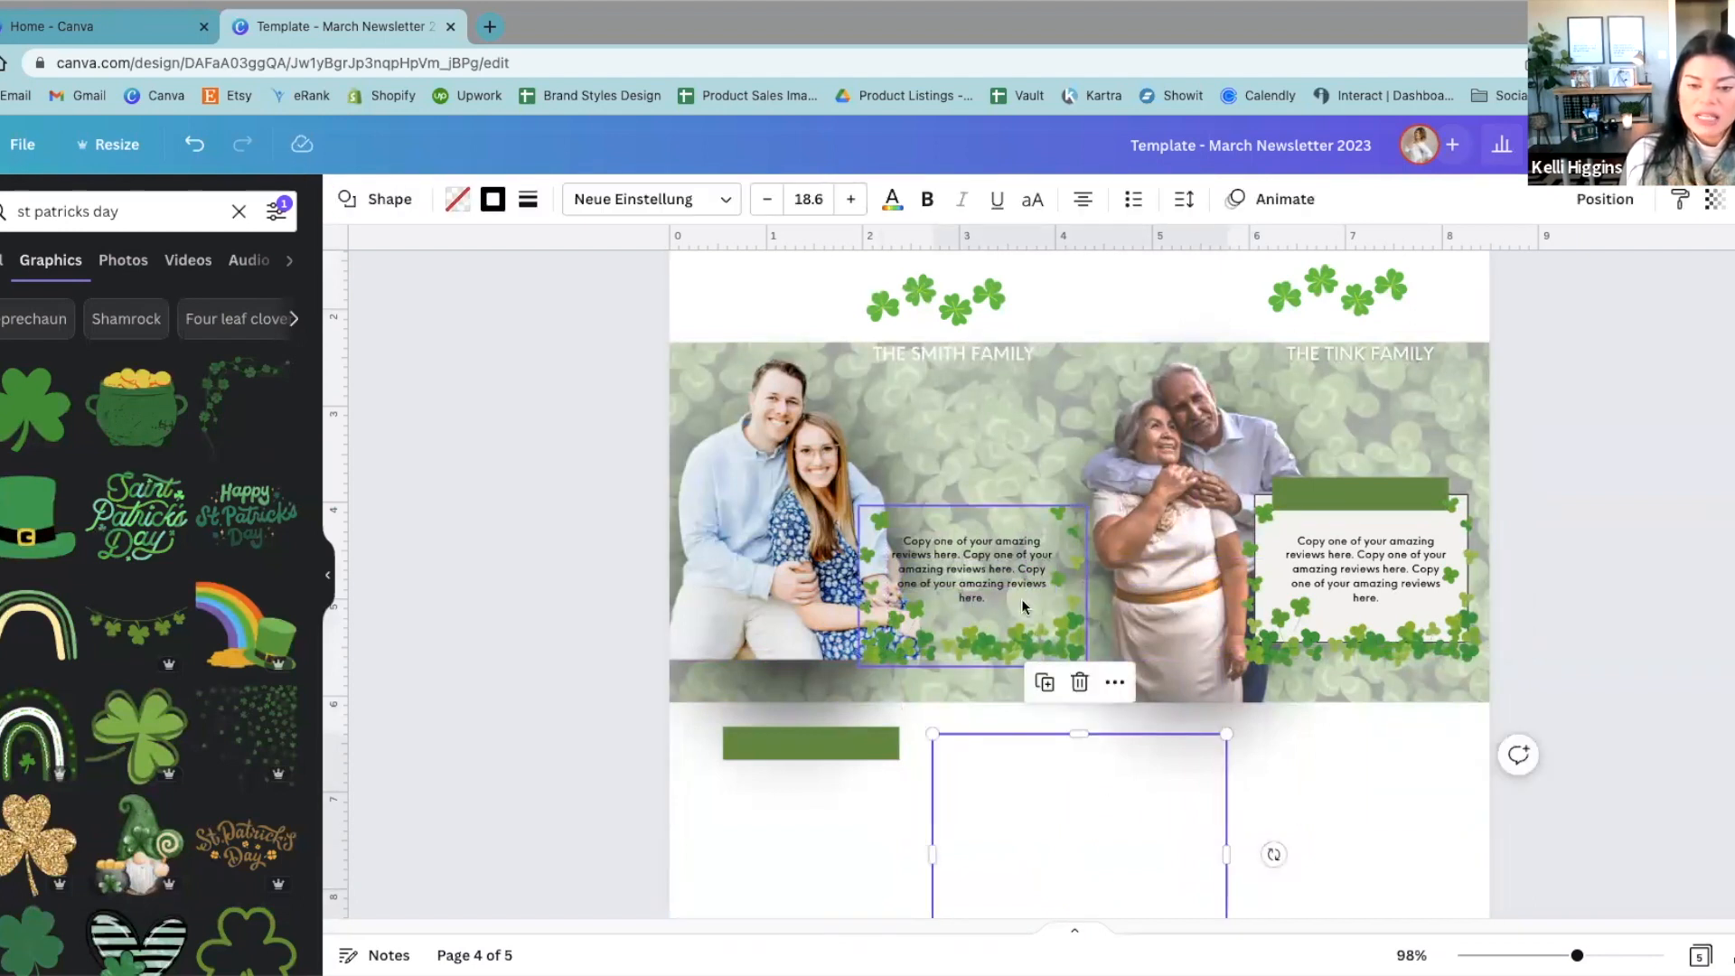
Step: Move the left review's shamrock frame and its four-clover cluster into the blank area beside the outline box
drag(997, 633, 1383, 847)
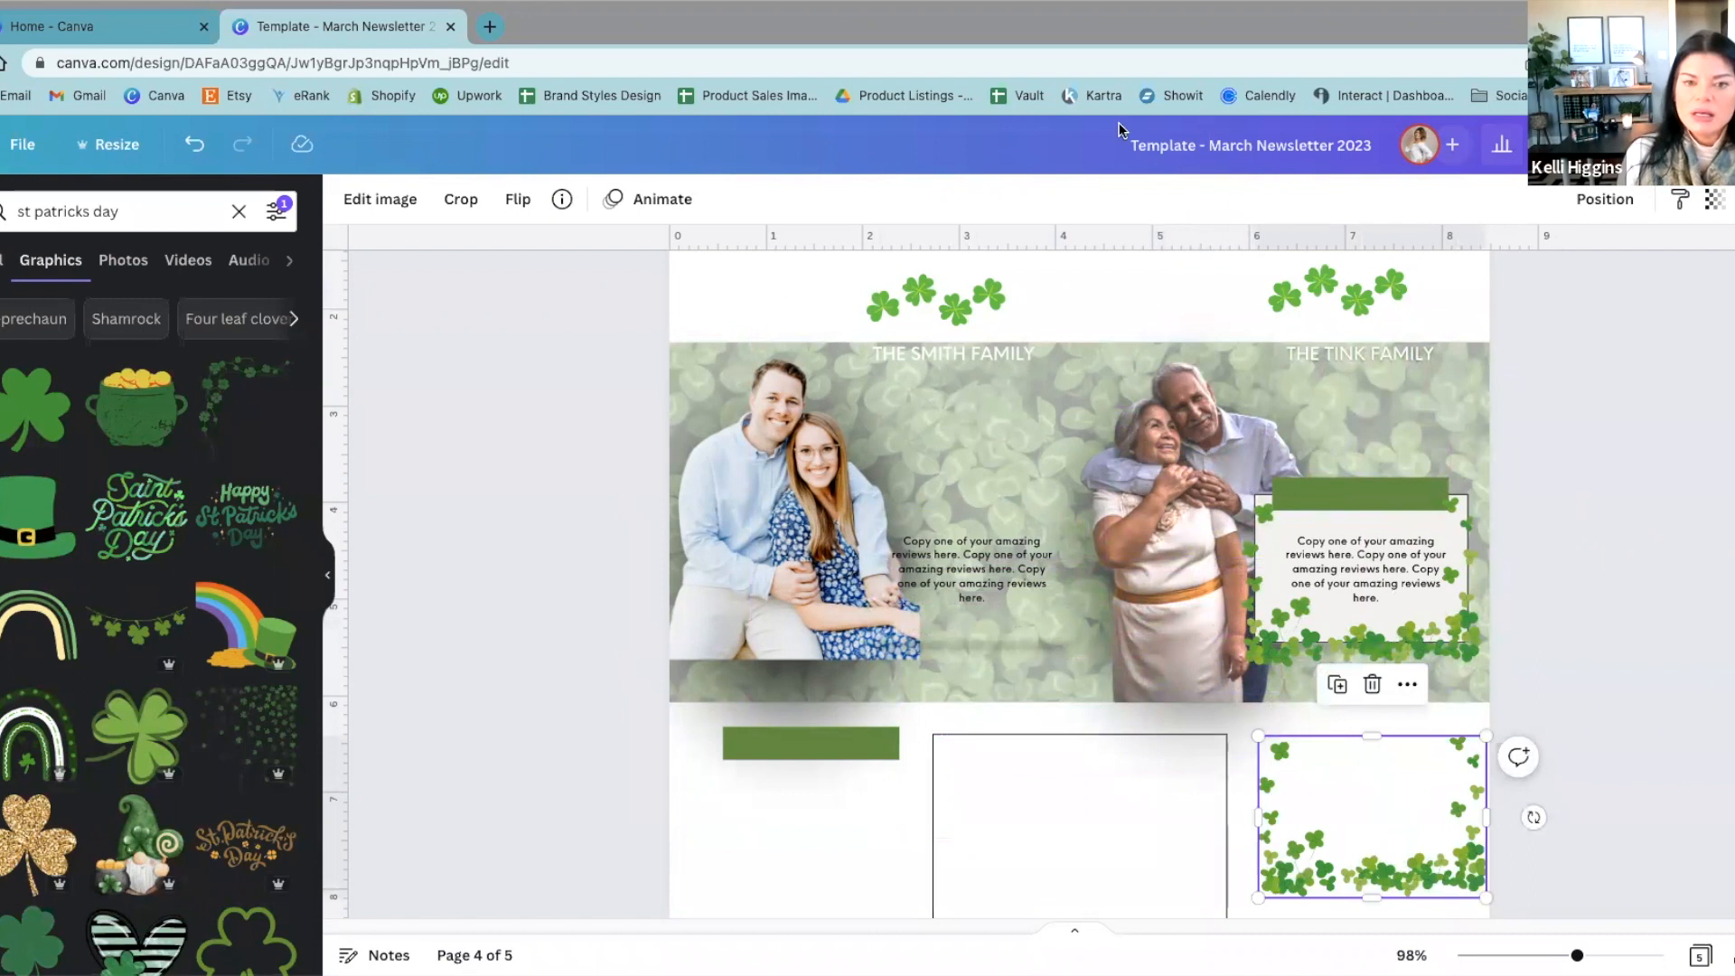
click(1007, 291)
drag(1006, 291, 1434, 757)
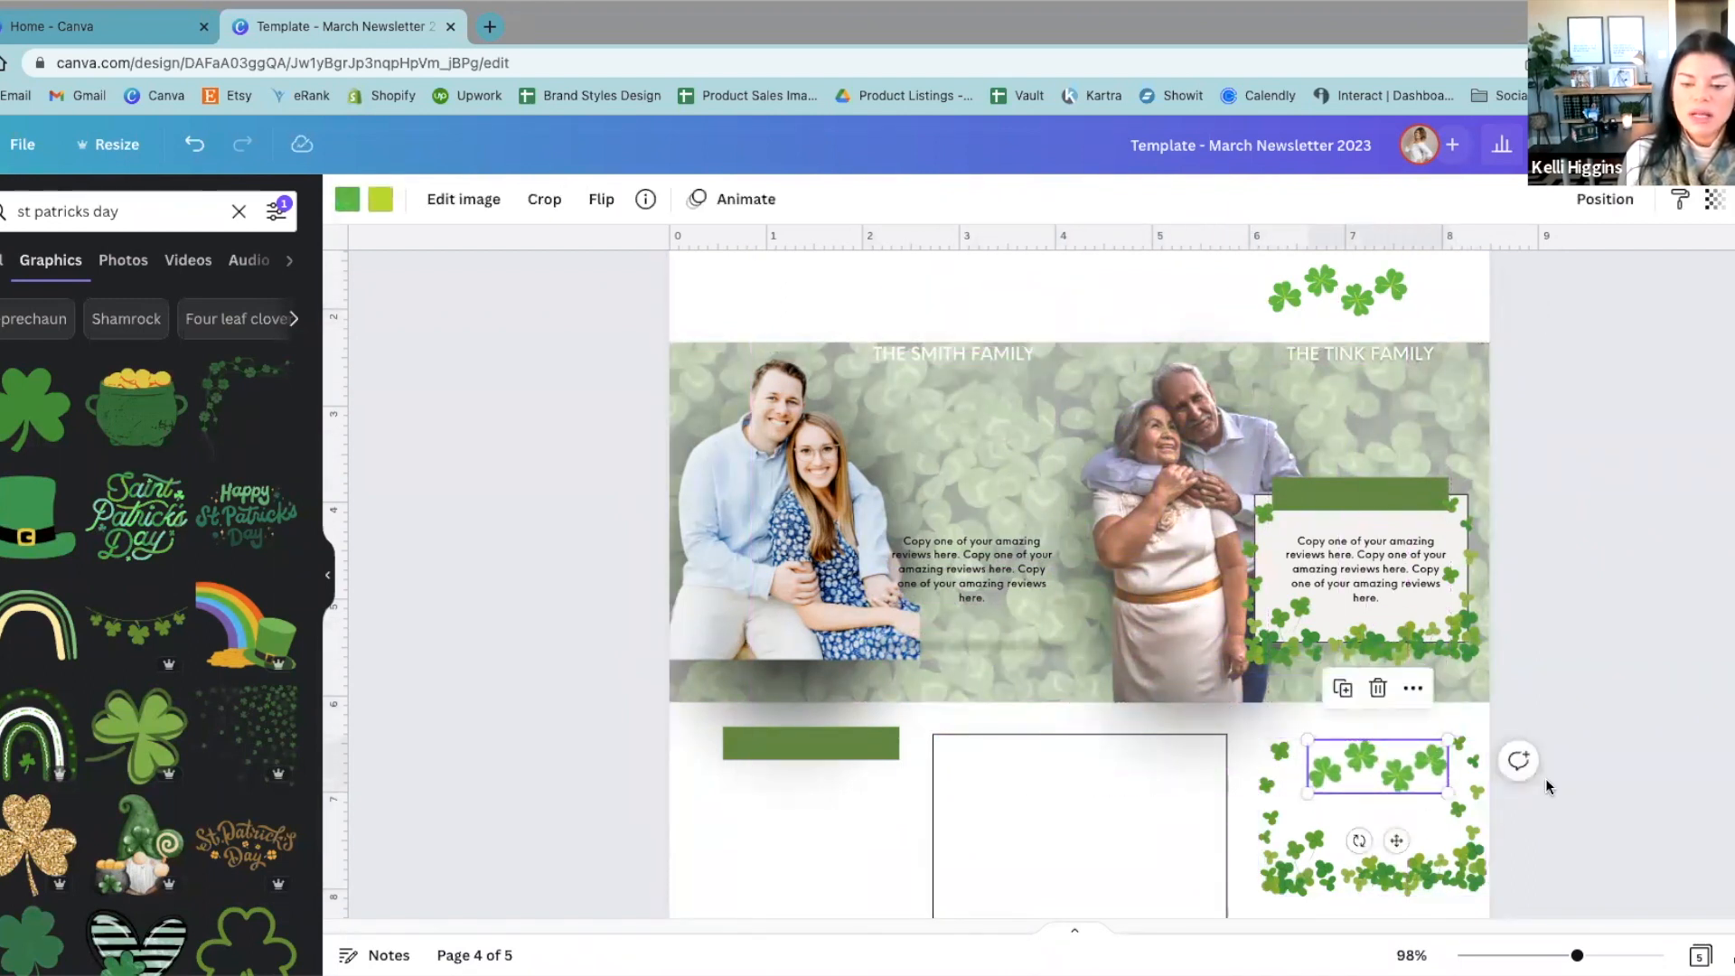
Step: Move the left review text above the banner and shift the left family name heading slightly lower on the banner
drag(1001, 567, 836, 296)
drag(941, 340, 963, 372)
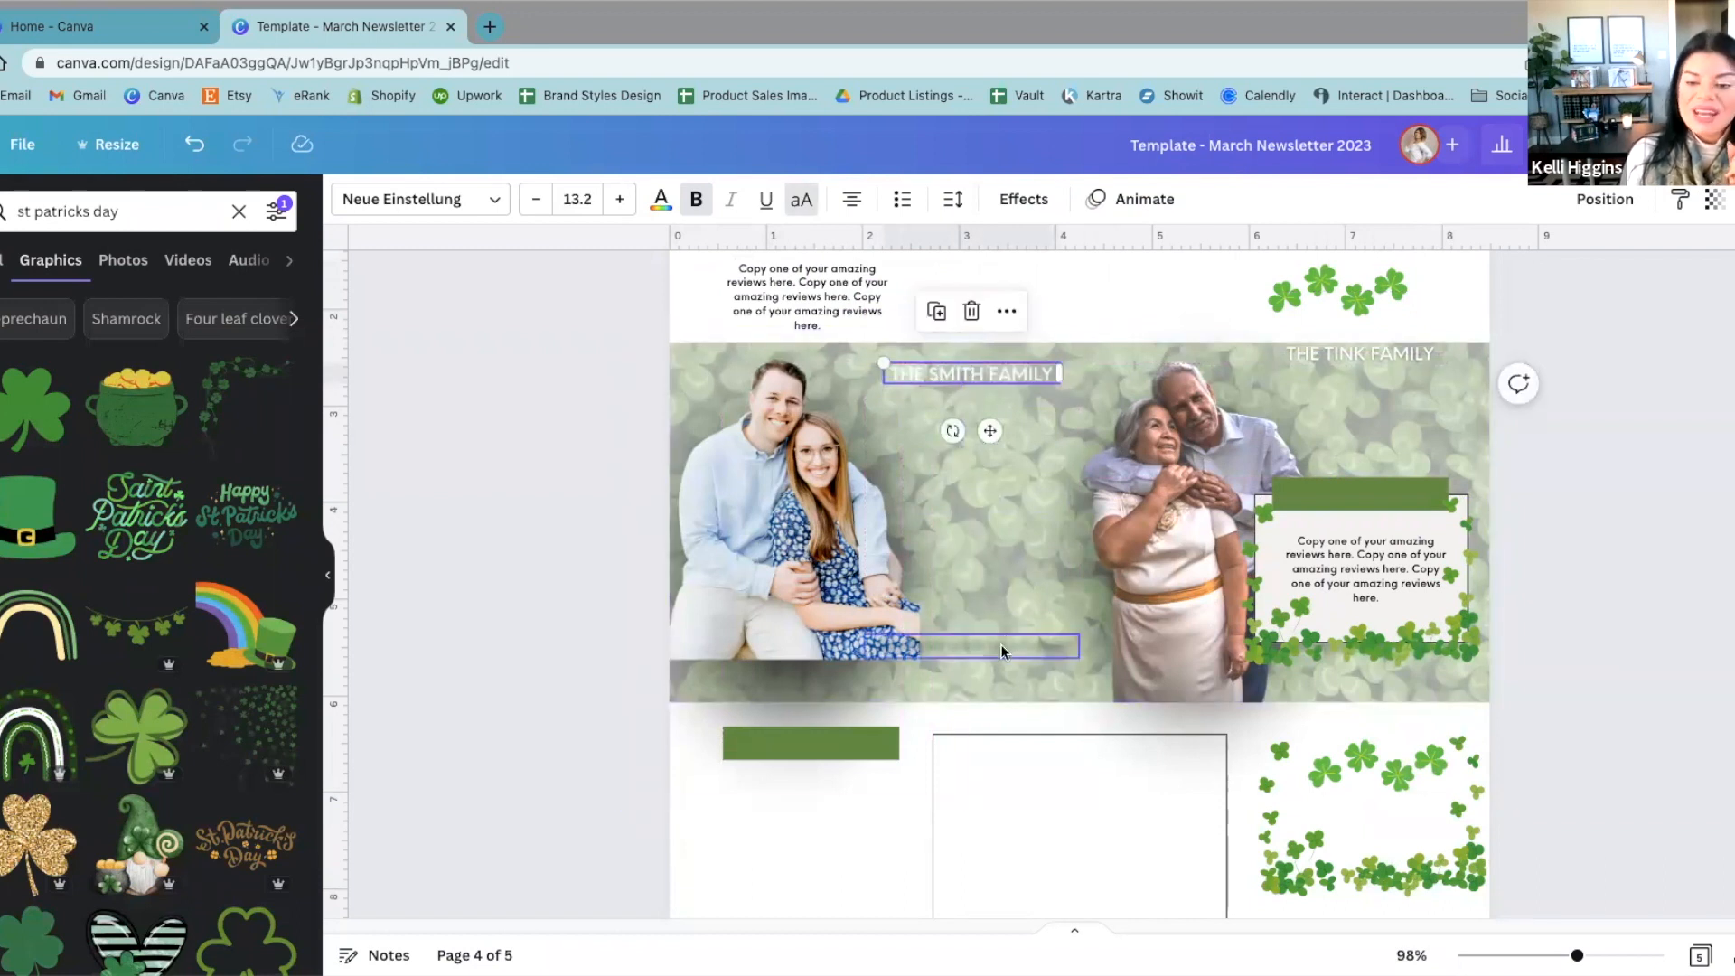
Step: Move the thin gray shadow strip from the left review to the blank area beneath the green bar
drag(1008, 641, 1021, 469)
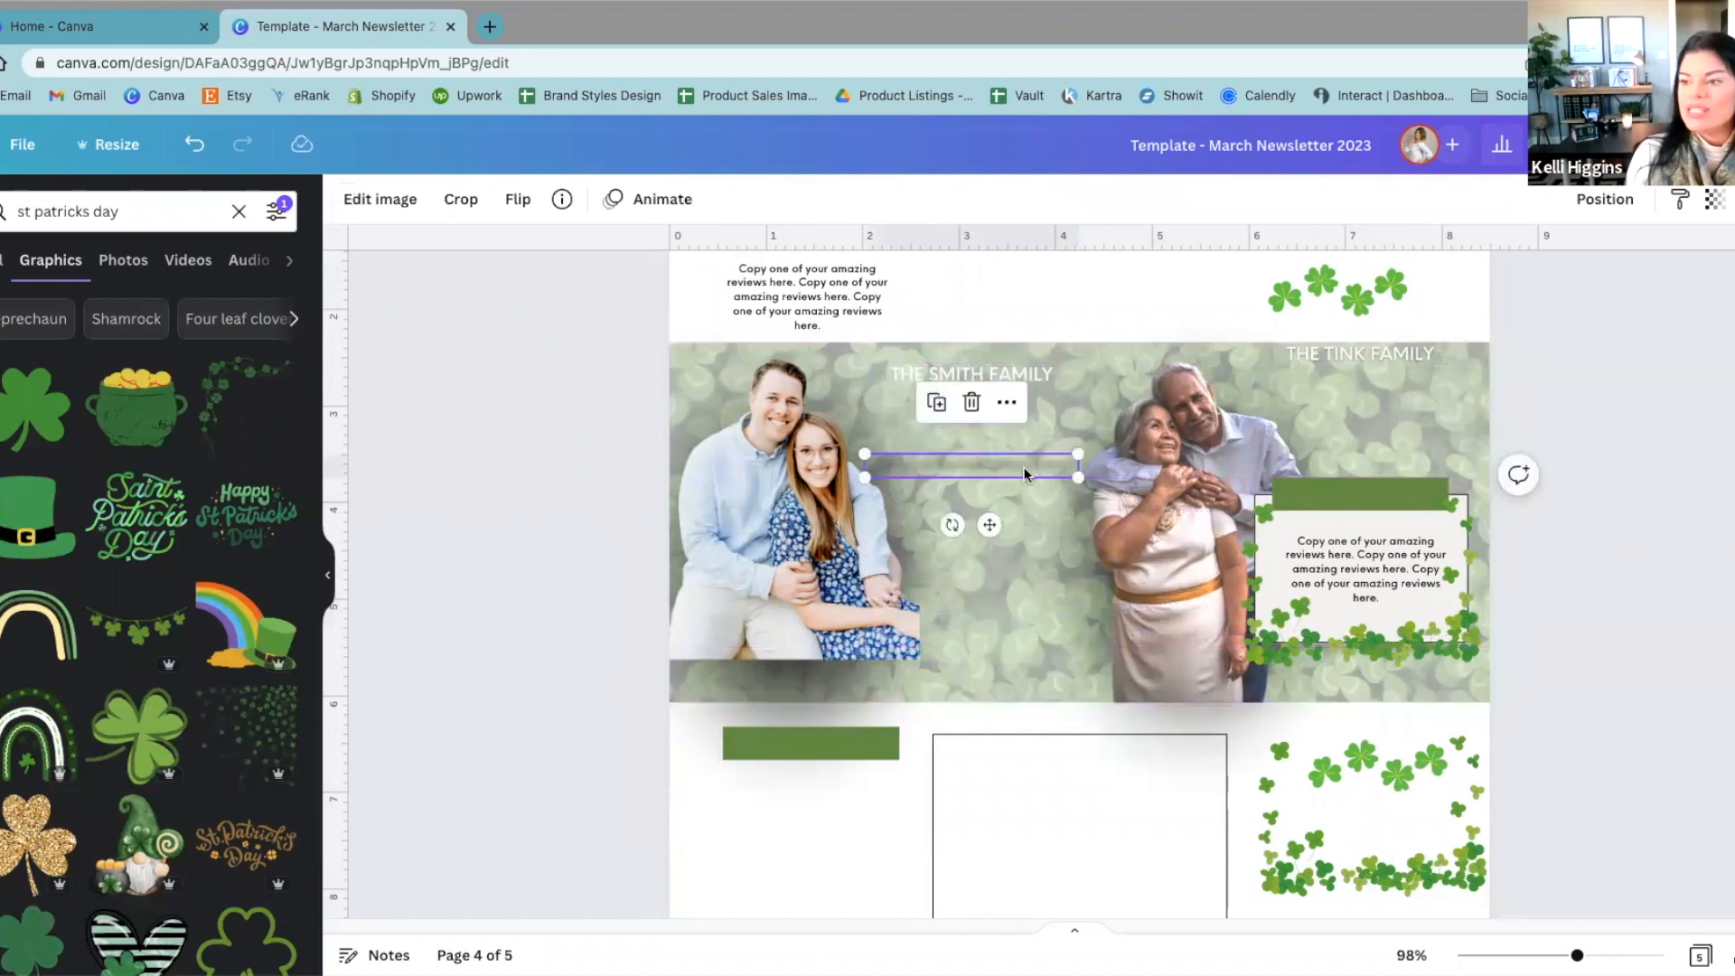
drag(1024, 474, 989, 545)
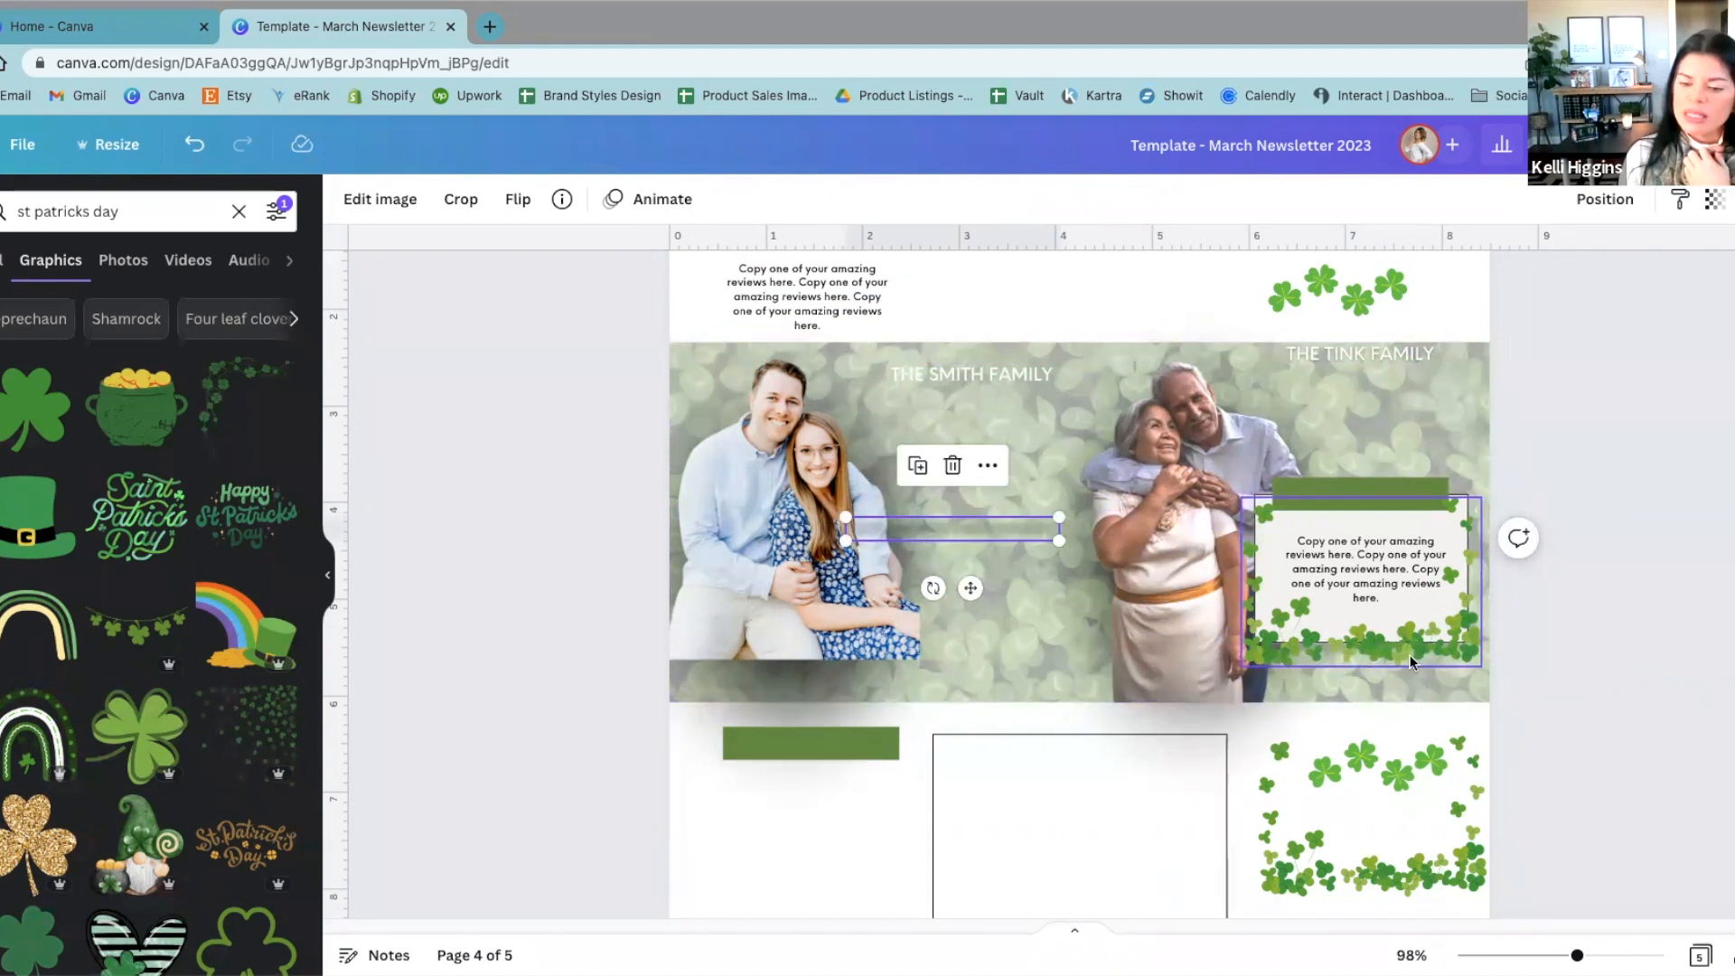
click(1581, 478)
drag(978, 517, 829, 815)
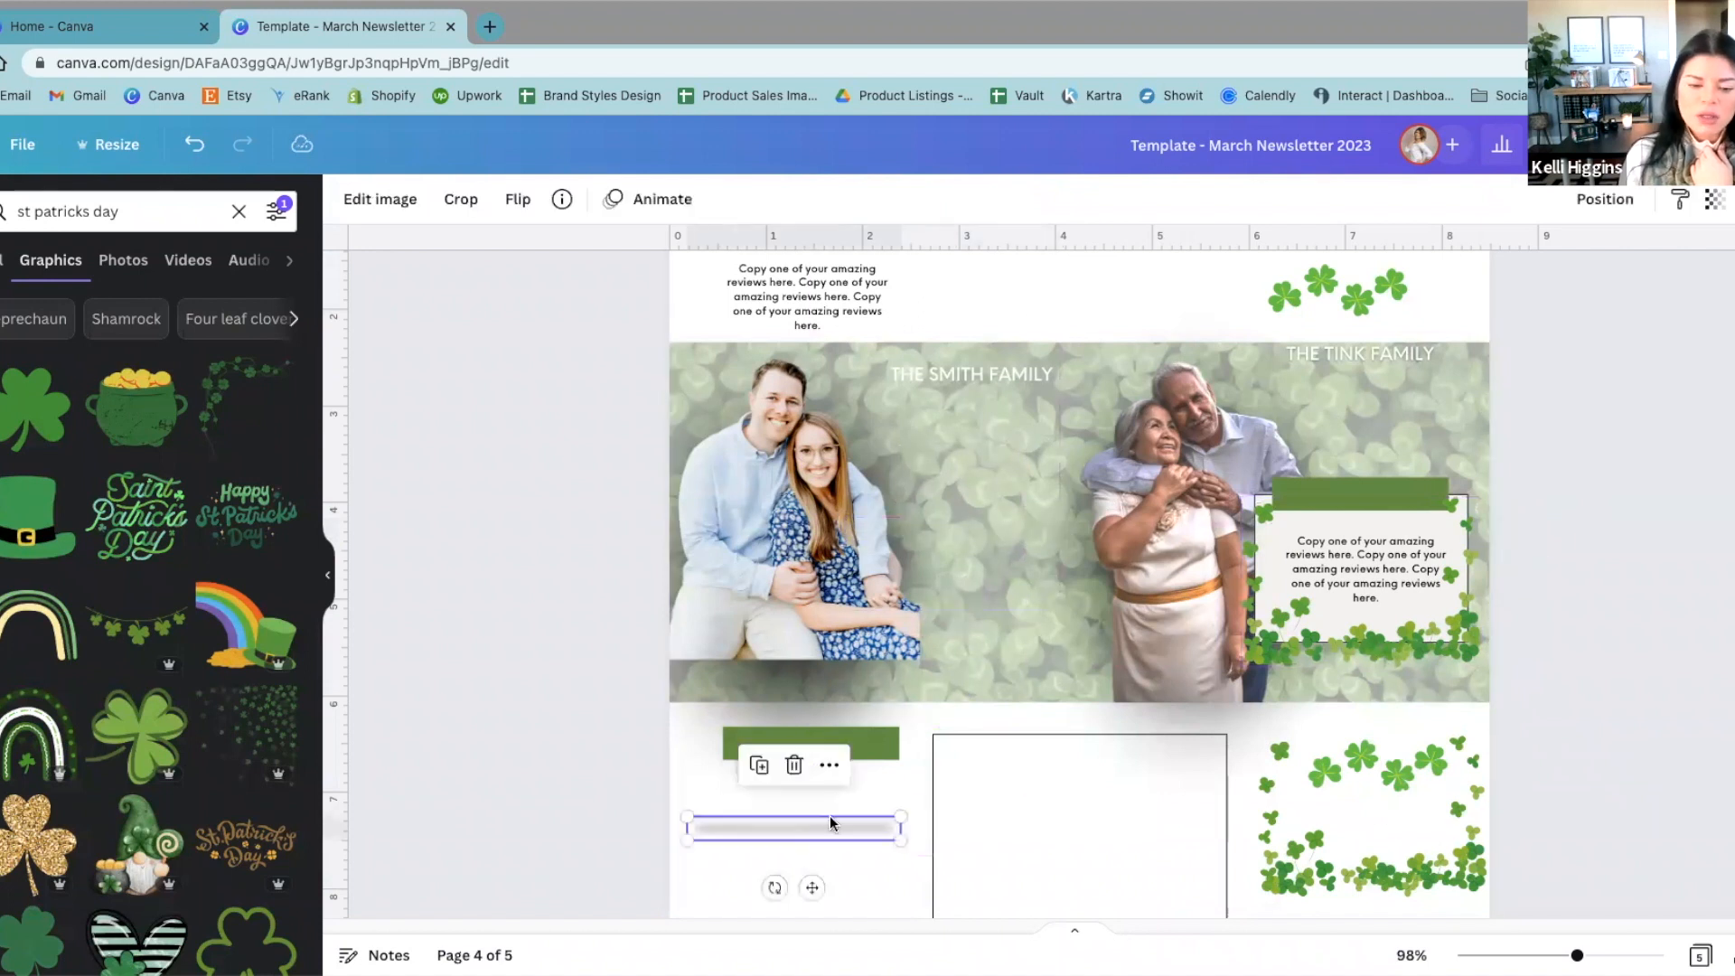
click(690, 805)
Step: Move the left couple's photo across the banner toward the right couple to uncover the dark shadow behind it
scroll(649, 681, down, 1)
click(708, 383)
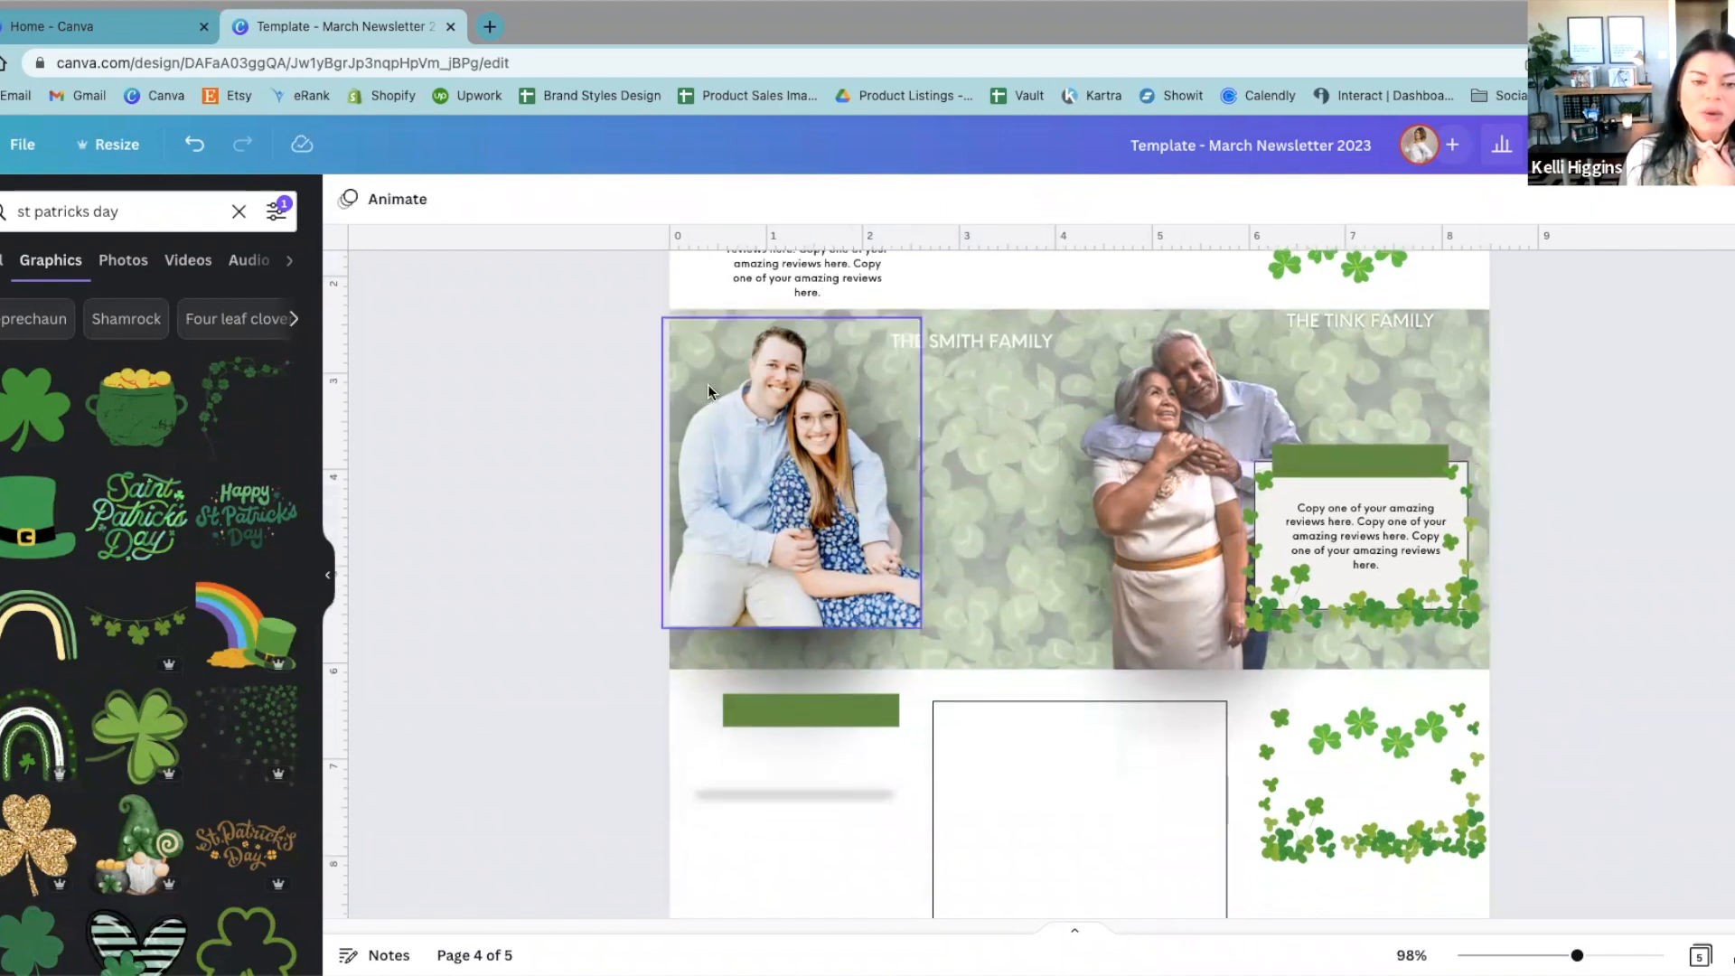
drag(793, 443, 883, 489)
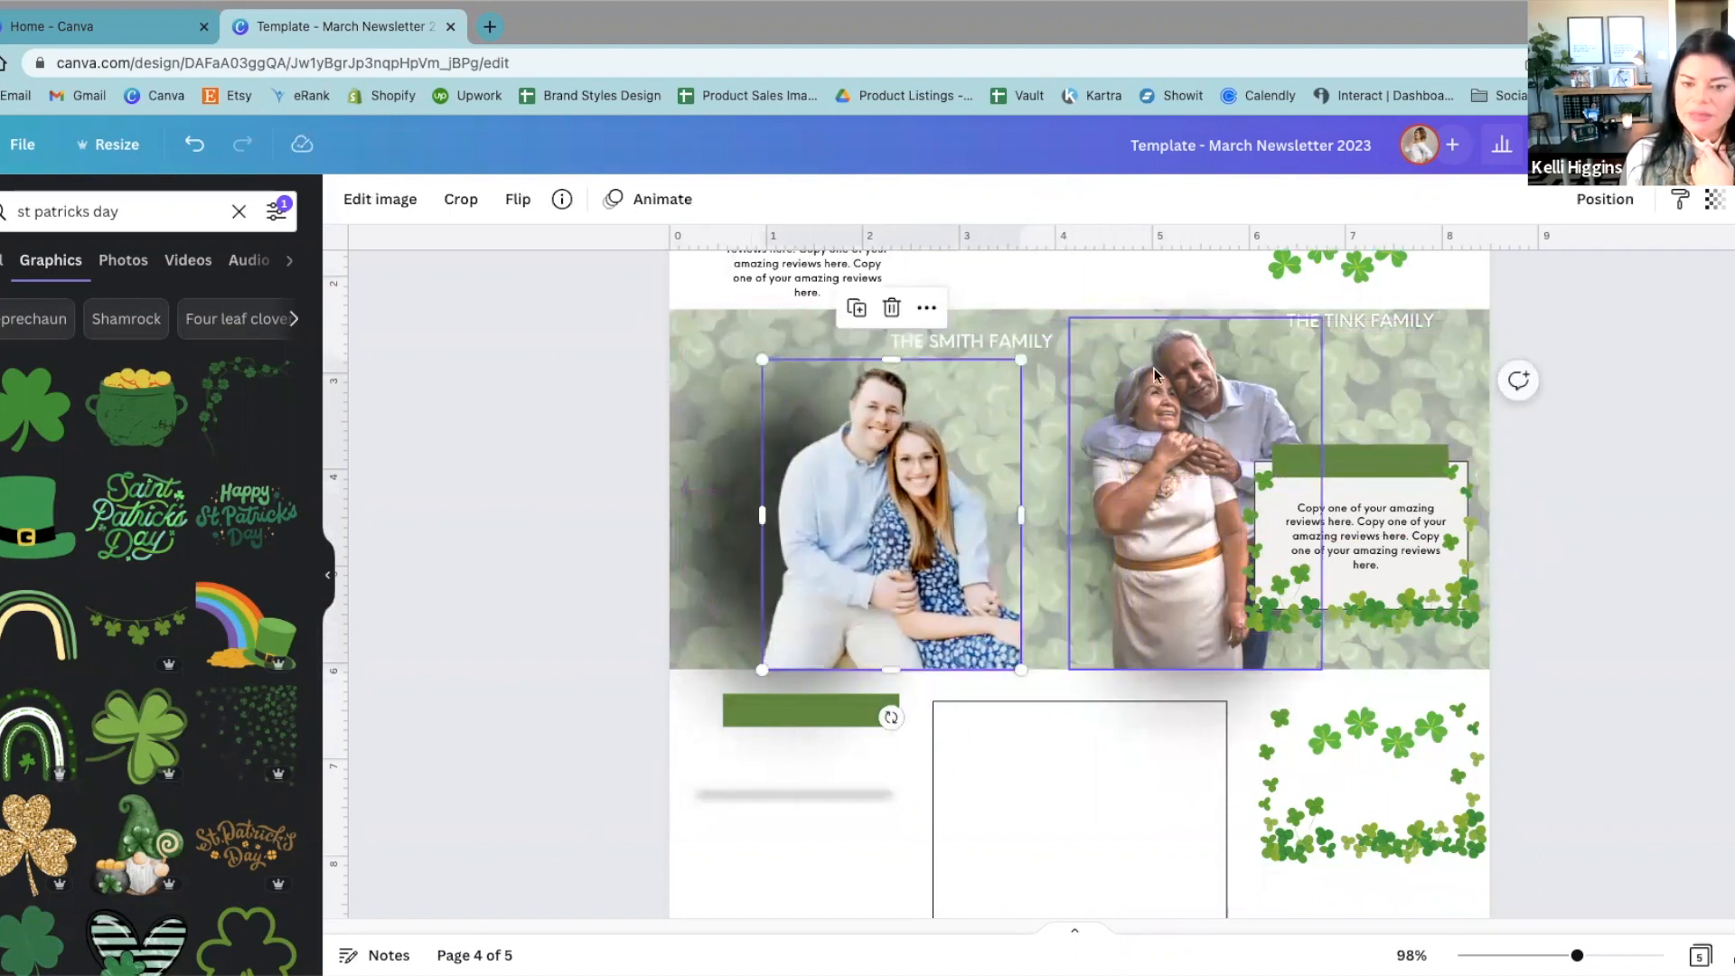
drag(981, 517, 1197, 503)
Step: Move the dark shadow graphic into the blank area below the banner, shrink it, and center it under the green bar
drag(809, 490, 809, 183)
scroll(832, 434, down, 6)
scroll(569, 557, up, 5)
mouse_move(749, 617)
mouse_down()
mouse_move(848, 616)
mouse_move(779, 632)
mouse_up()
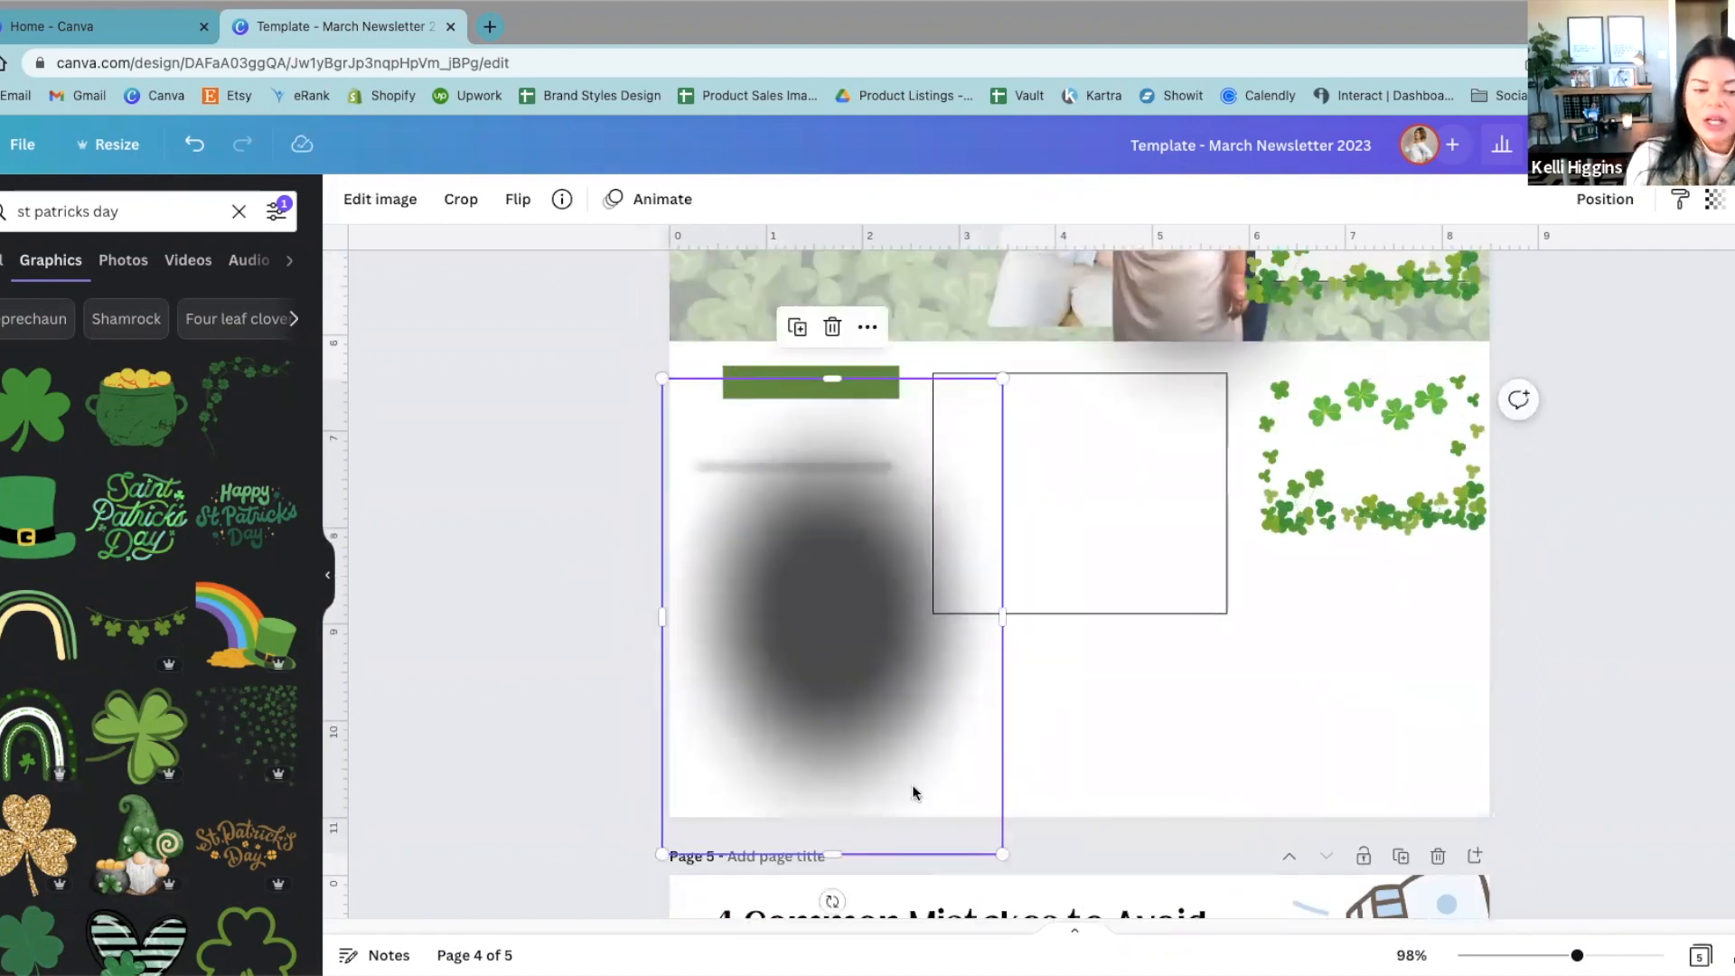
drag(994, 845, 875, 678)
drag(794, 542, 849, 624)
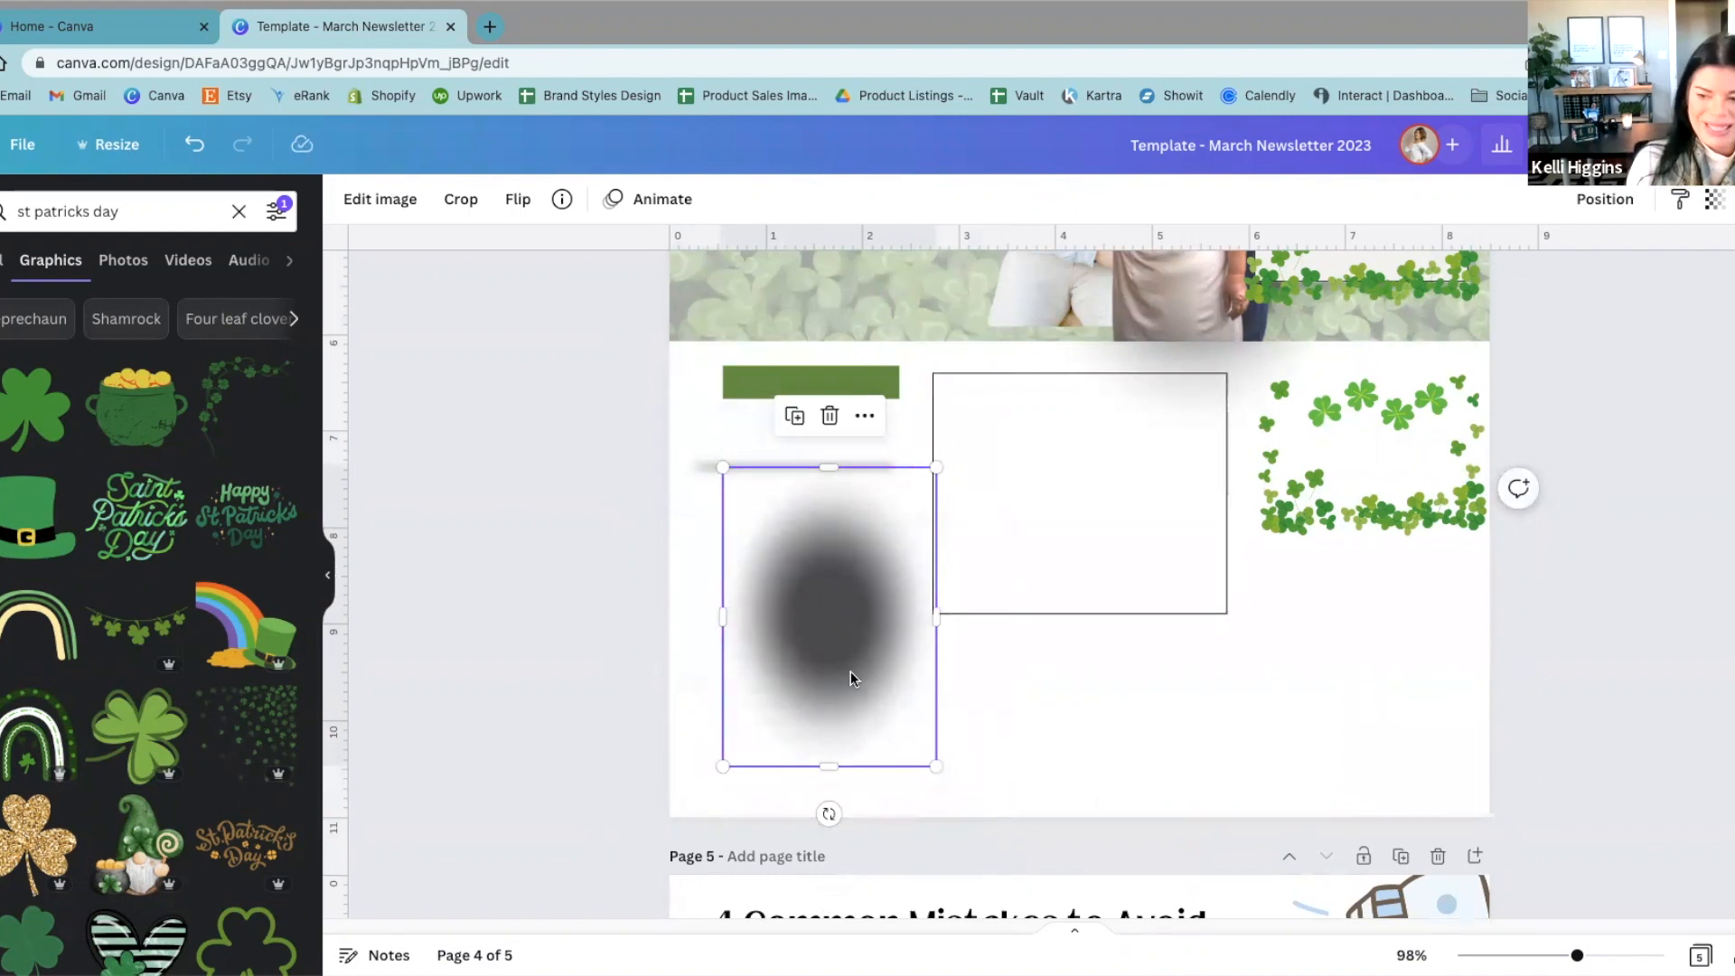
drag(847, 670, 831, 688)
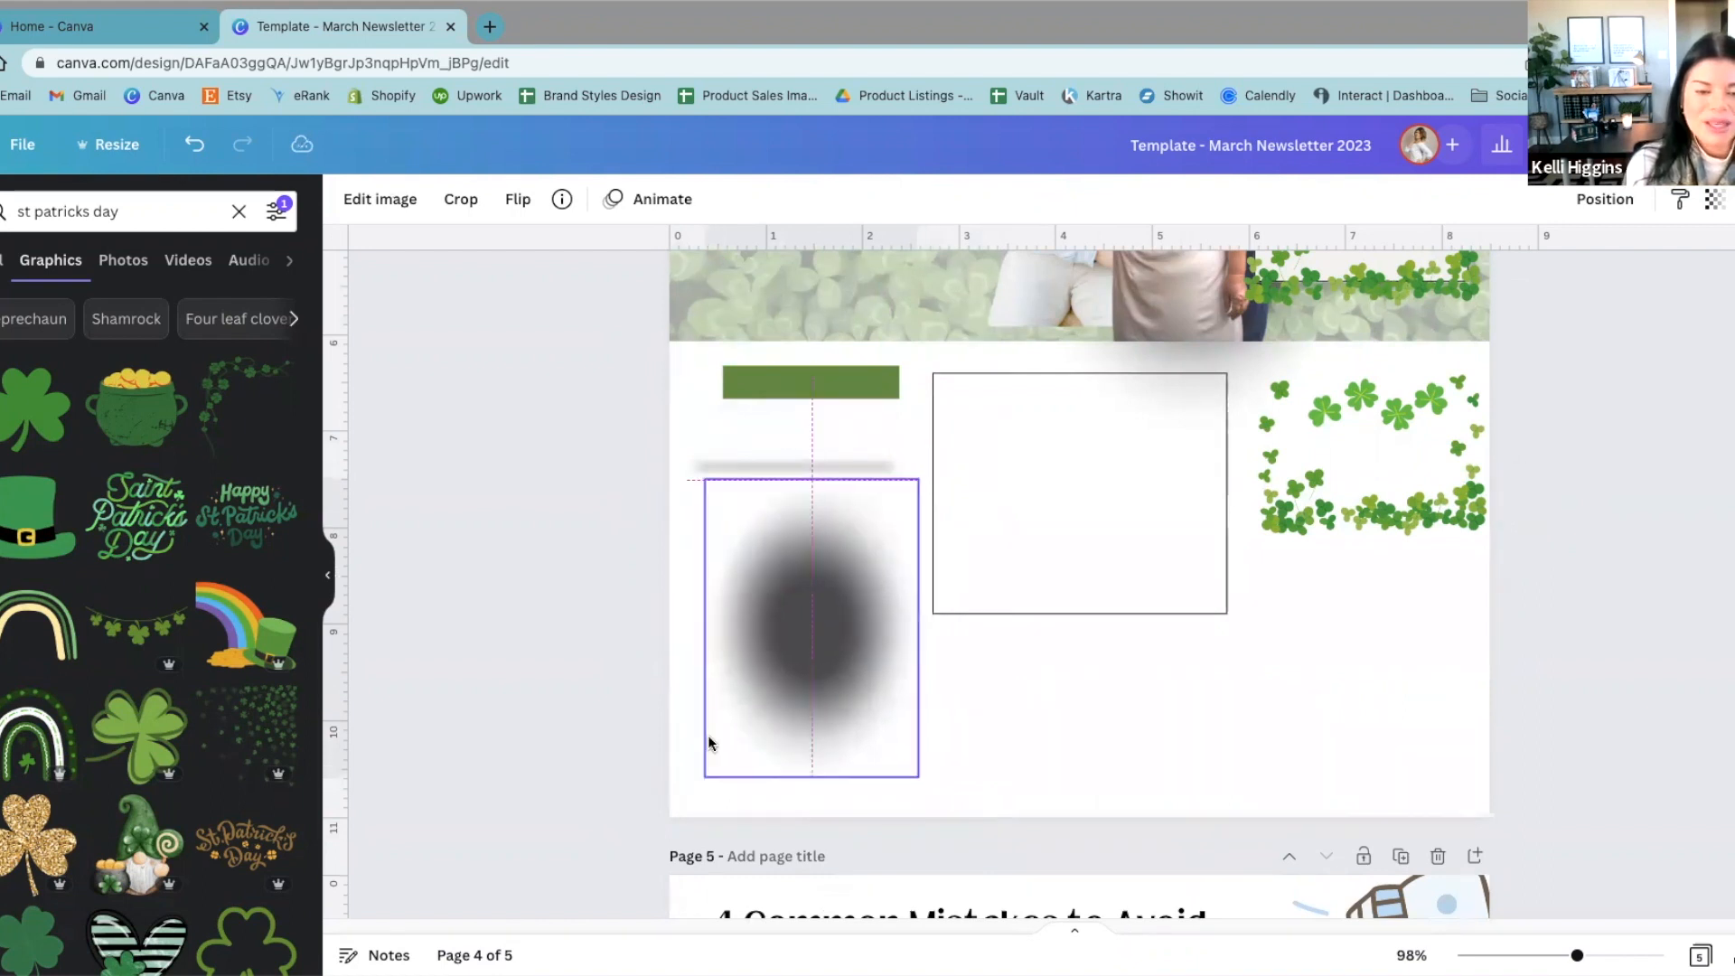
click(545, 754)
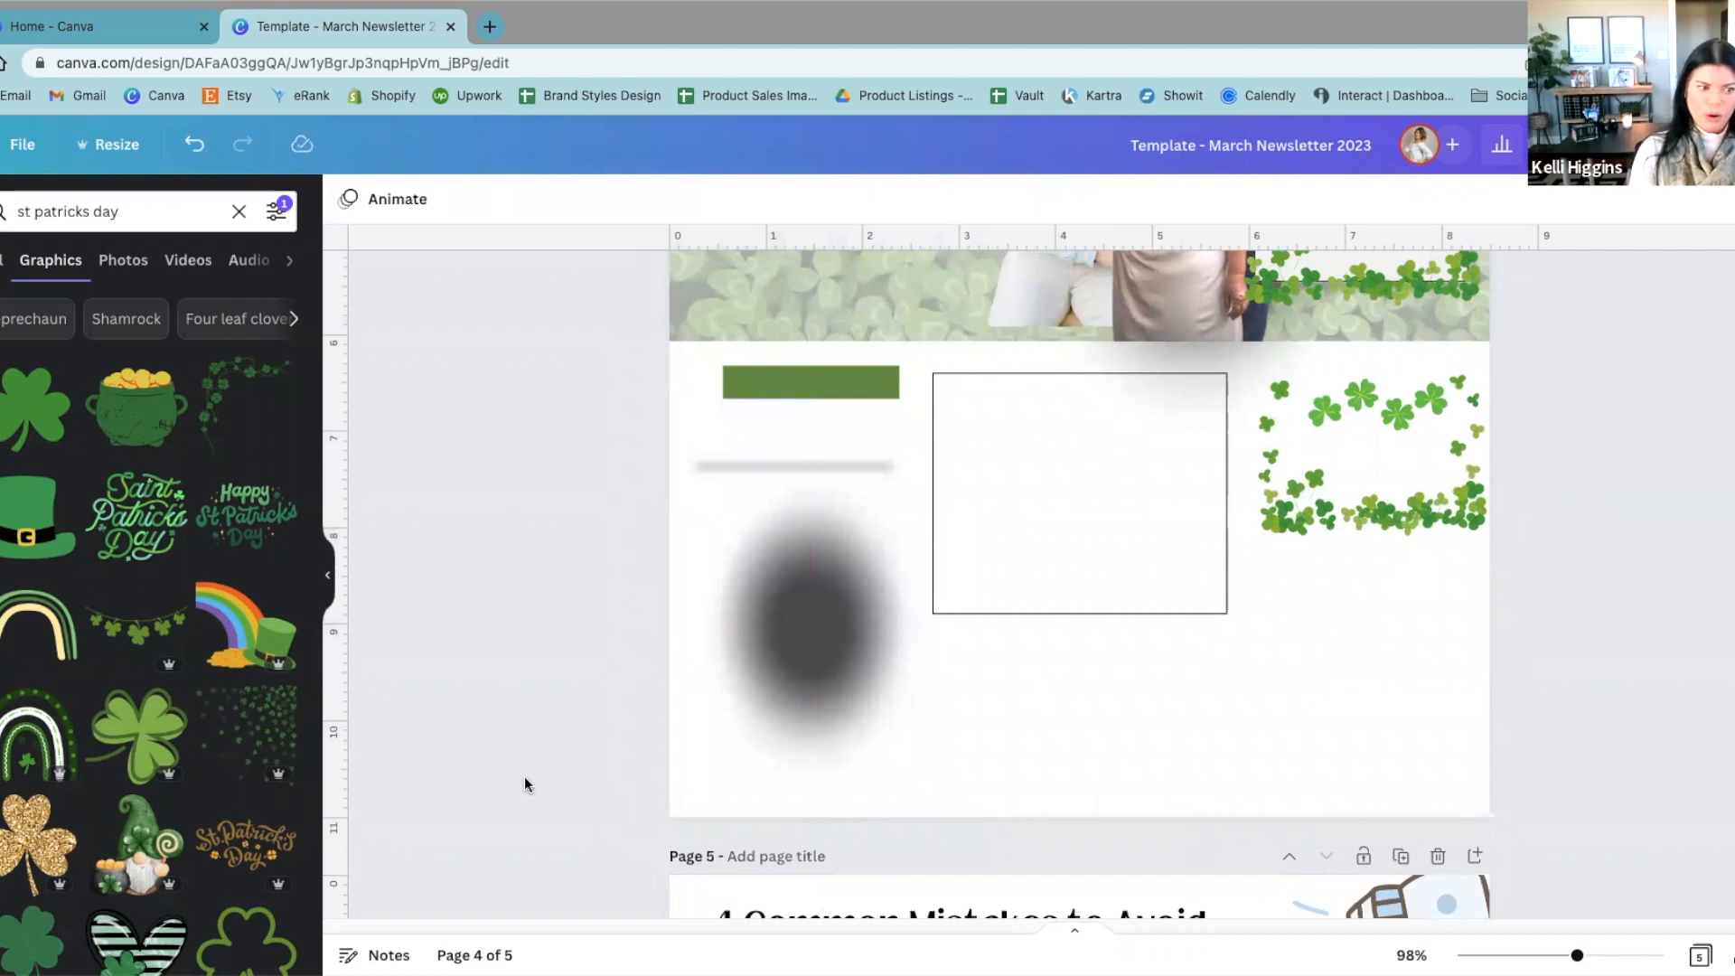
Step: Return the shadow graphic to the banner's left half and enlarge it, moving the left couple's photo down clear of it
scroll(542, 817, up, 3)
click(799, 827)
drag(799, 827, 833, 392)
drag(999, 433, 772, 557)
click(791, 400)
drag(739, 283, 647, 215)
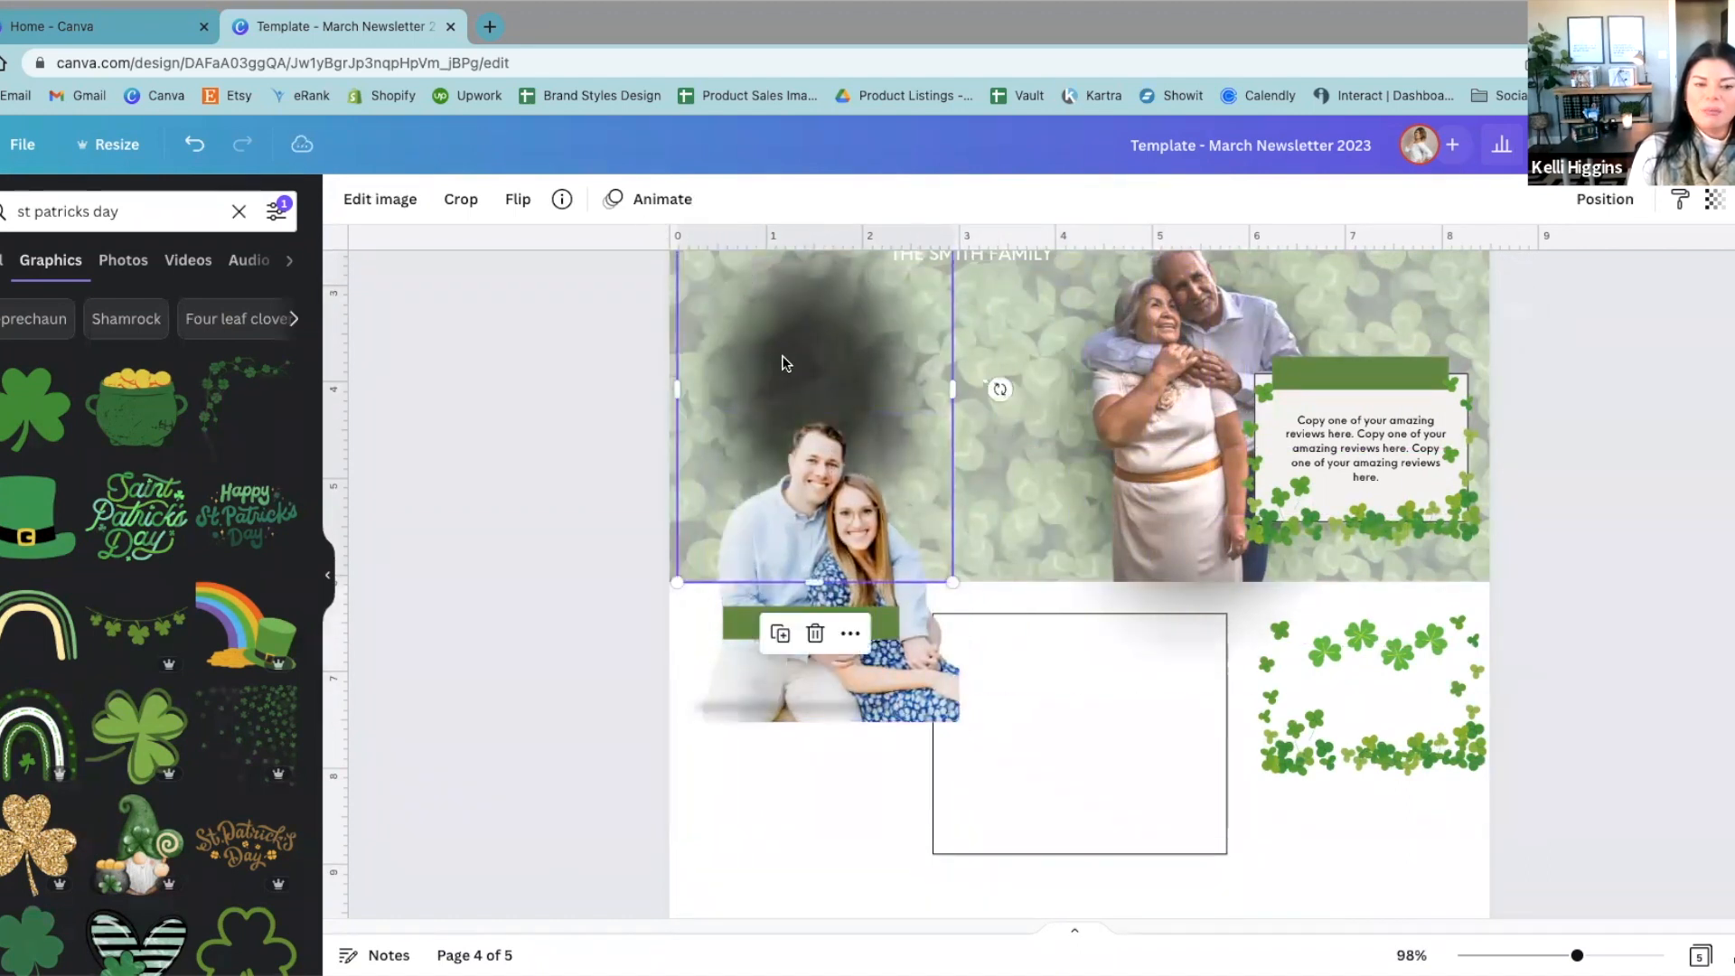
Step: Shift the shadow graphic on the banner and move the left couple's photo down onto the outline box
drag(785, 353, 831, 399)
mouse_move(829, 508)
mouse_down()
mouse_move(900, 459)
mouse_move(826, 498)
mouse_up()
click(787, 701)
drag(754, 649, 852, 814)
click(868, 480)
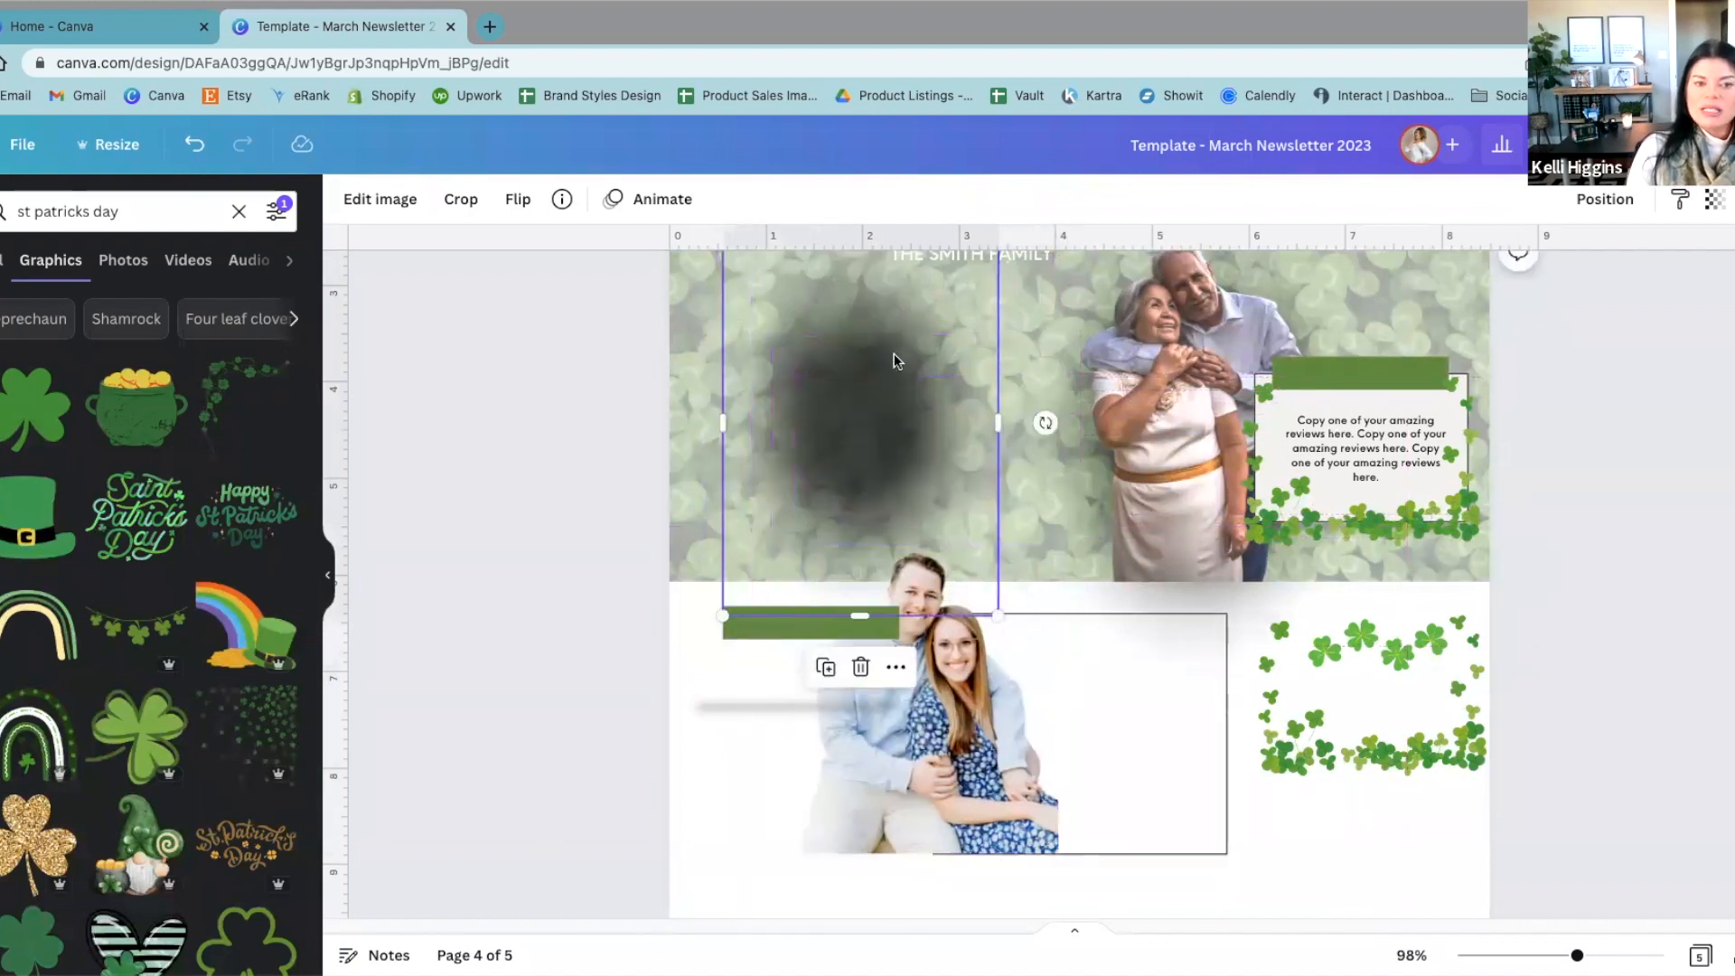
Step: Reposition the shadow graphic on the banner and raise its Transparency value to darken it
drag(906, 343, 870, 366)
click(1714, 201)
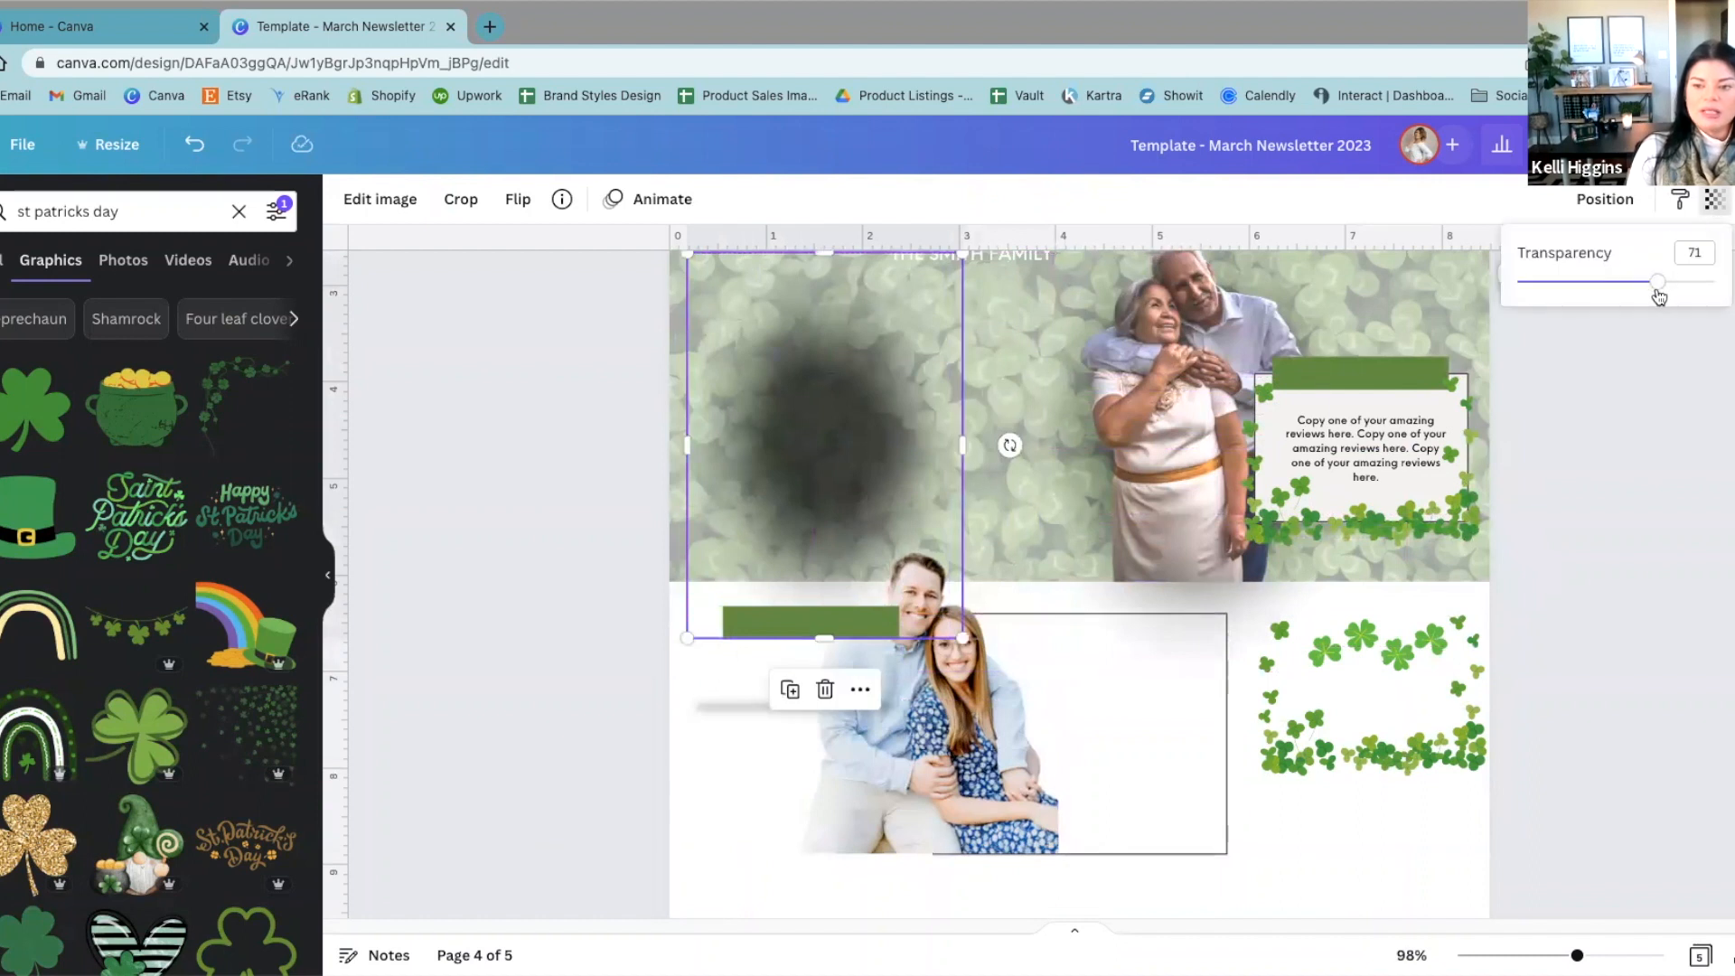
click(1657, 283)
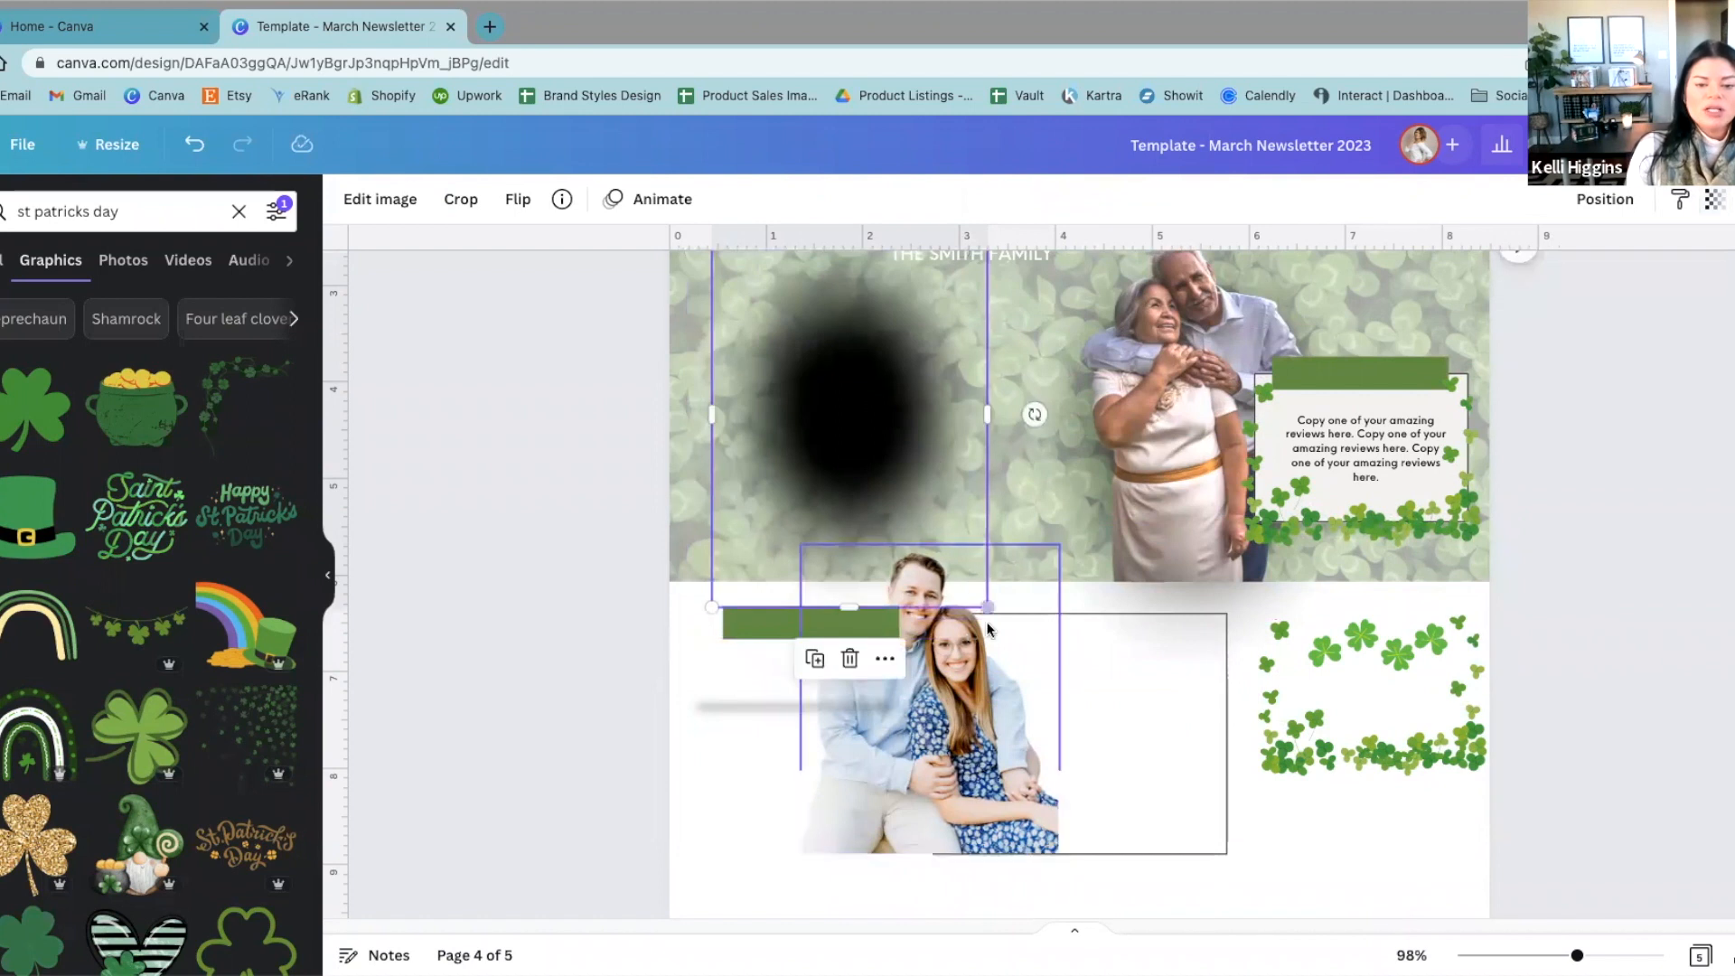
Step: Enlarge the shadow graphic and move the left couple's photo back on top of it
drag(962, 638, 1045, 739)
drag(909, 797, 873, 528)
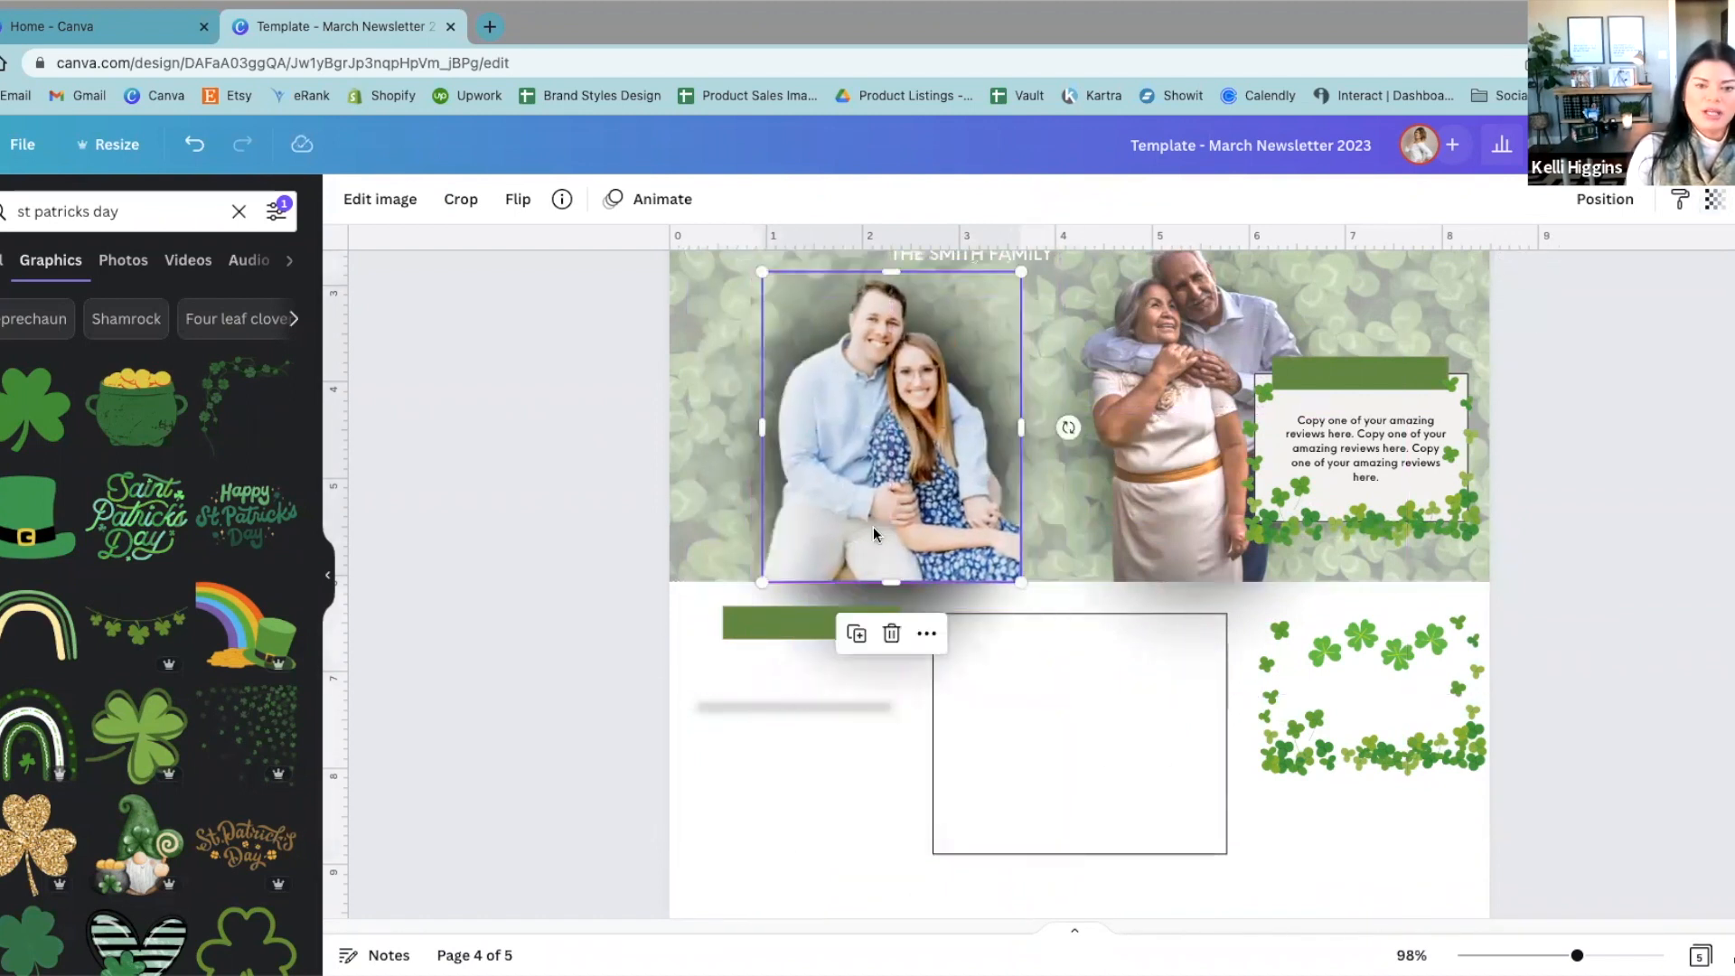
Step: Lower the shadow graphic's Transparency value to soften it and adjust its position behind the left couple
click(1712, 203)
mouse_move(1714, 282)
mouse_down()
mouse_move(1667, 282)
mouse_move(1714, 282)
mouse_up()
click(1038, 414)
drag(1711, 288, 1612, 283)
drag(1594, 343, 1599, 347)
drag(897, 372, 885, 393)
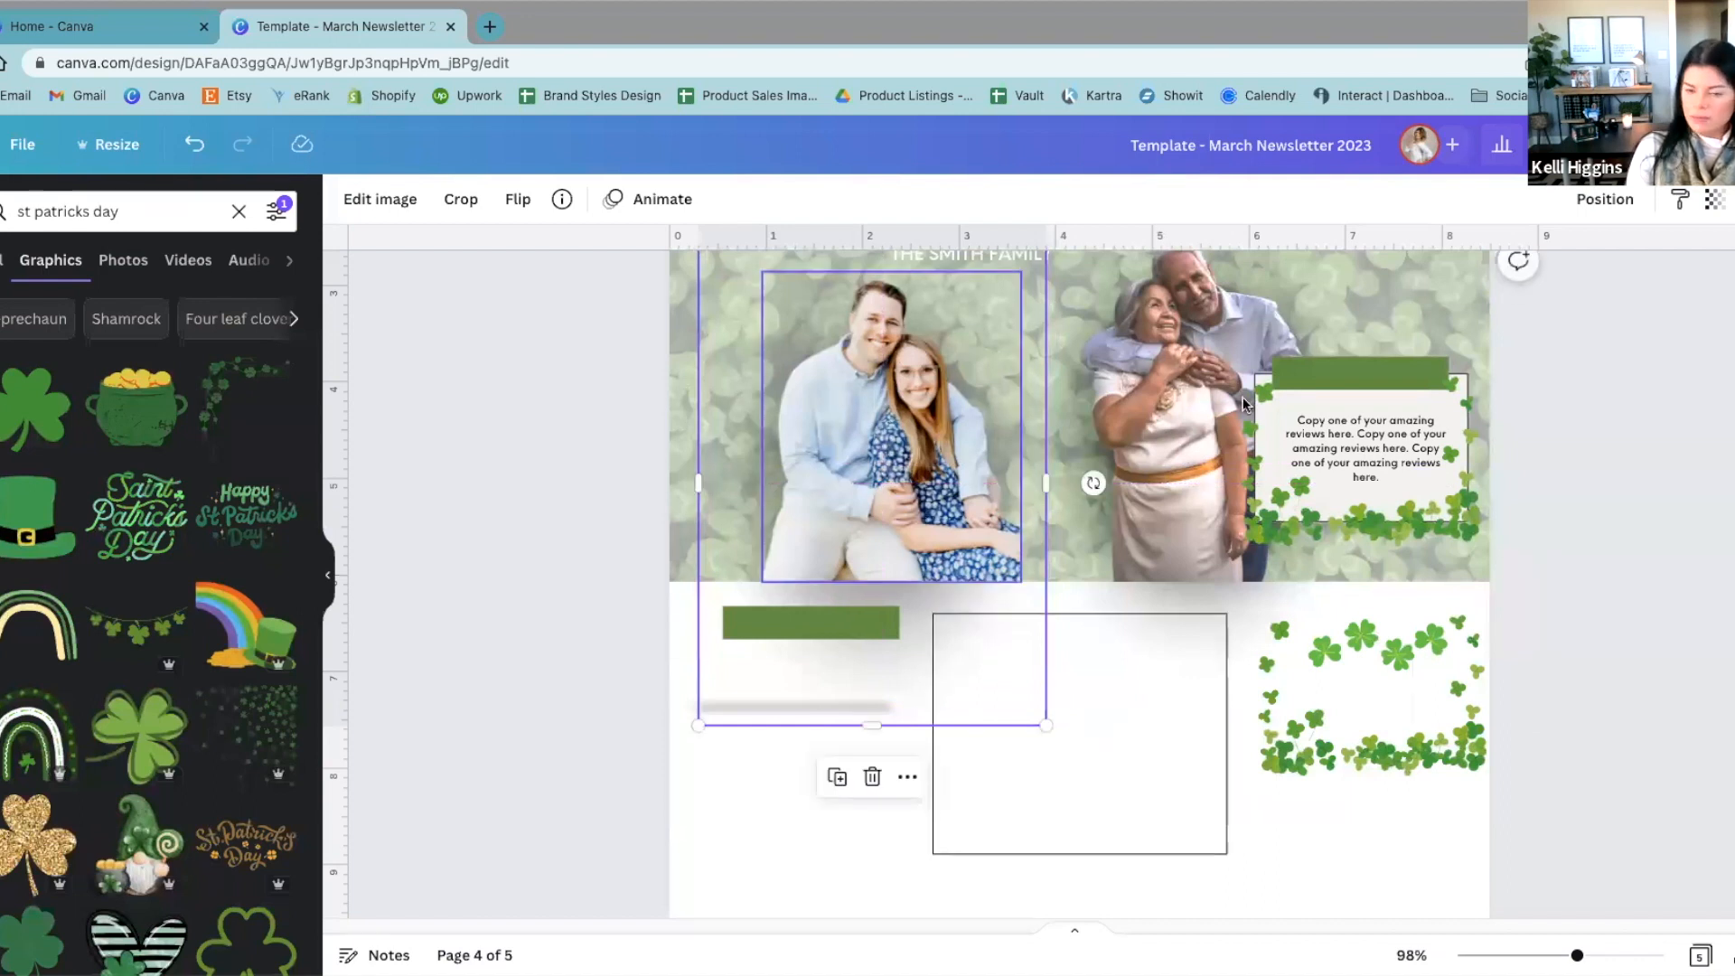
click(1611, 578)
scroll(1436, 894, up, 3)
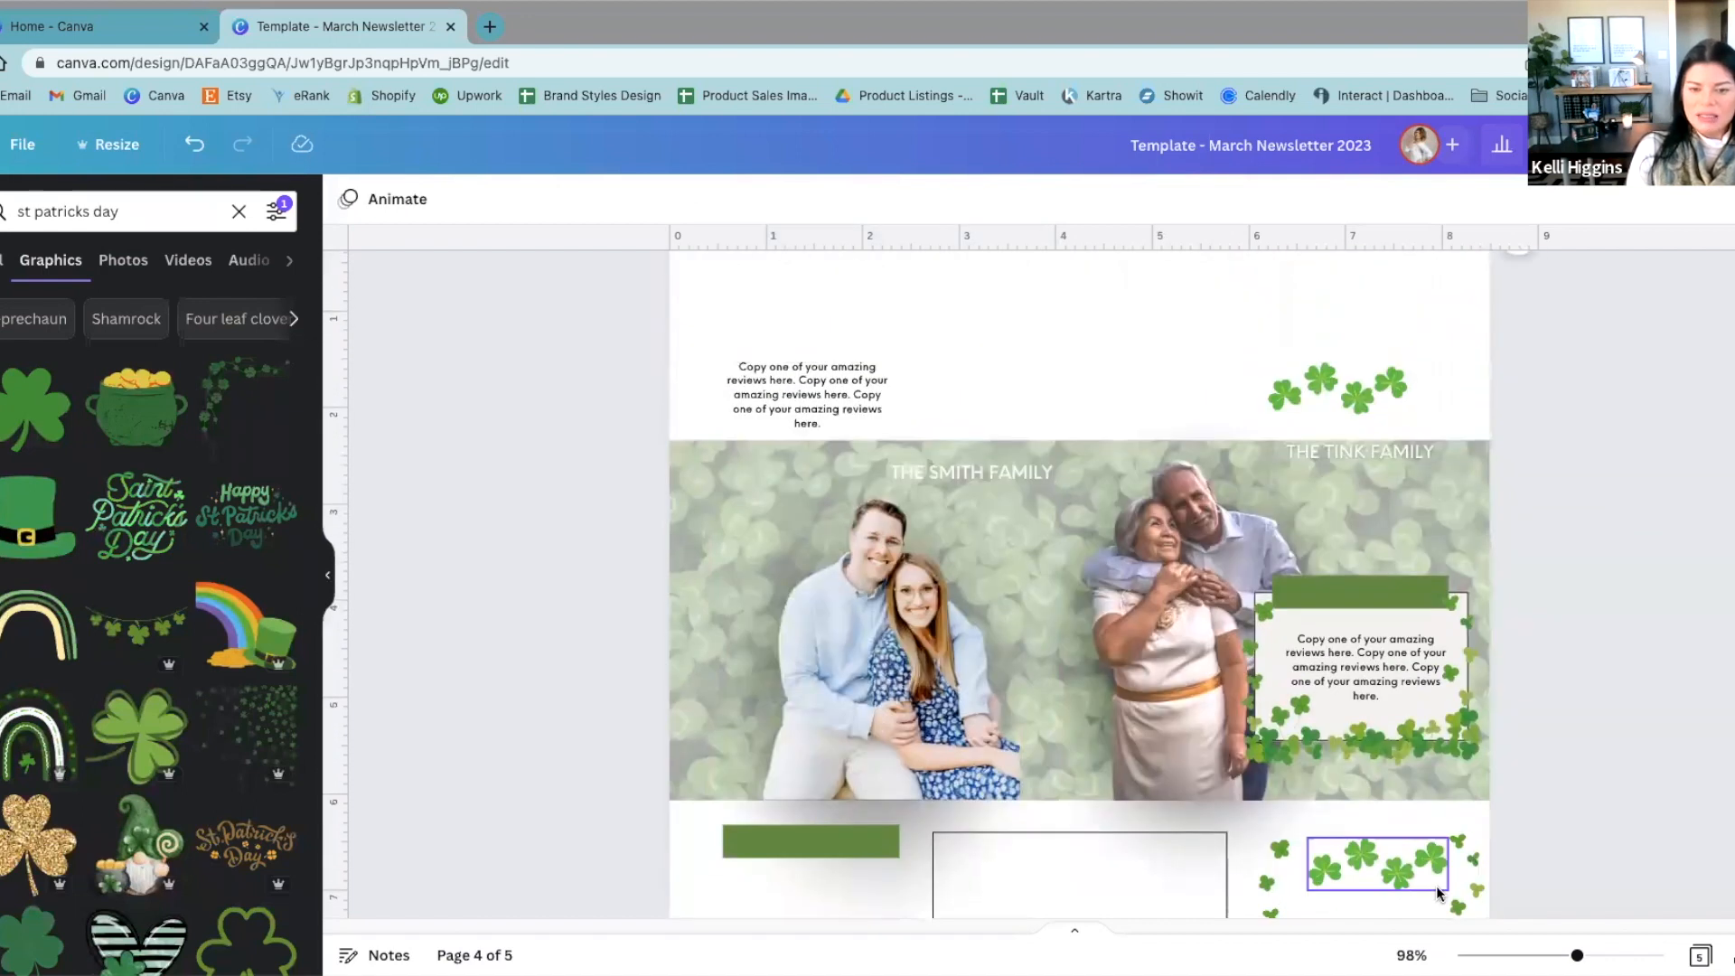
Step: Move the left couple's photo off the banner onto the outline box, and park the shadow graphic below the banner
scroll(1436, 890, down, 1)
click(852, 576)
drag(852, 577, 934, 781)
scroll(935, 777, down, 2)
drag(949, 638, 1115, 762)
drag(837, 329, 813, 719)
click(540, 735)
scroll(787, 596, up, 2)
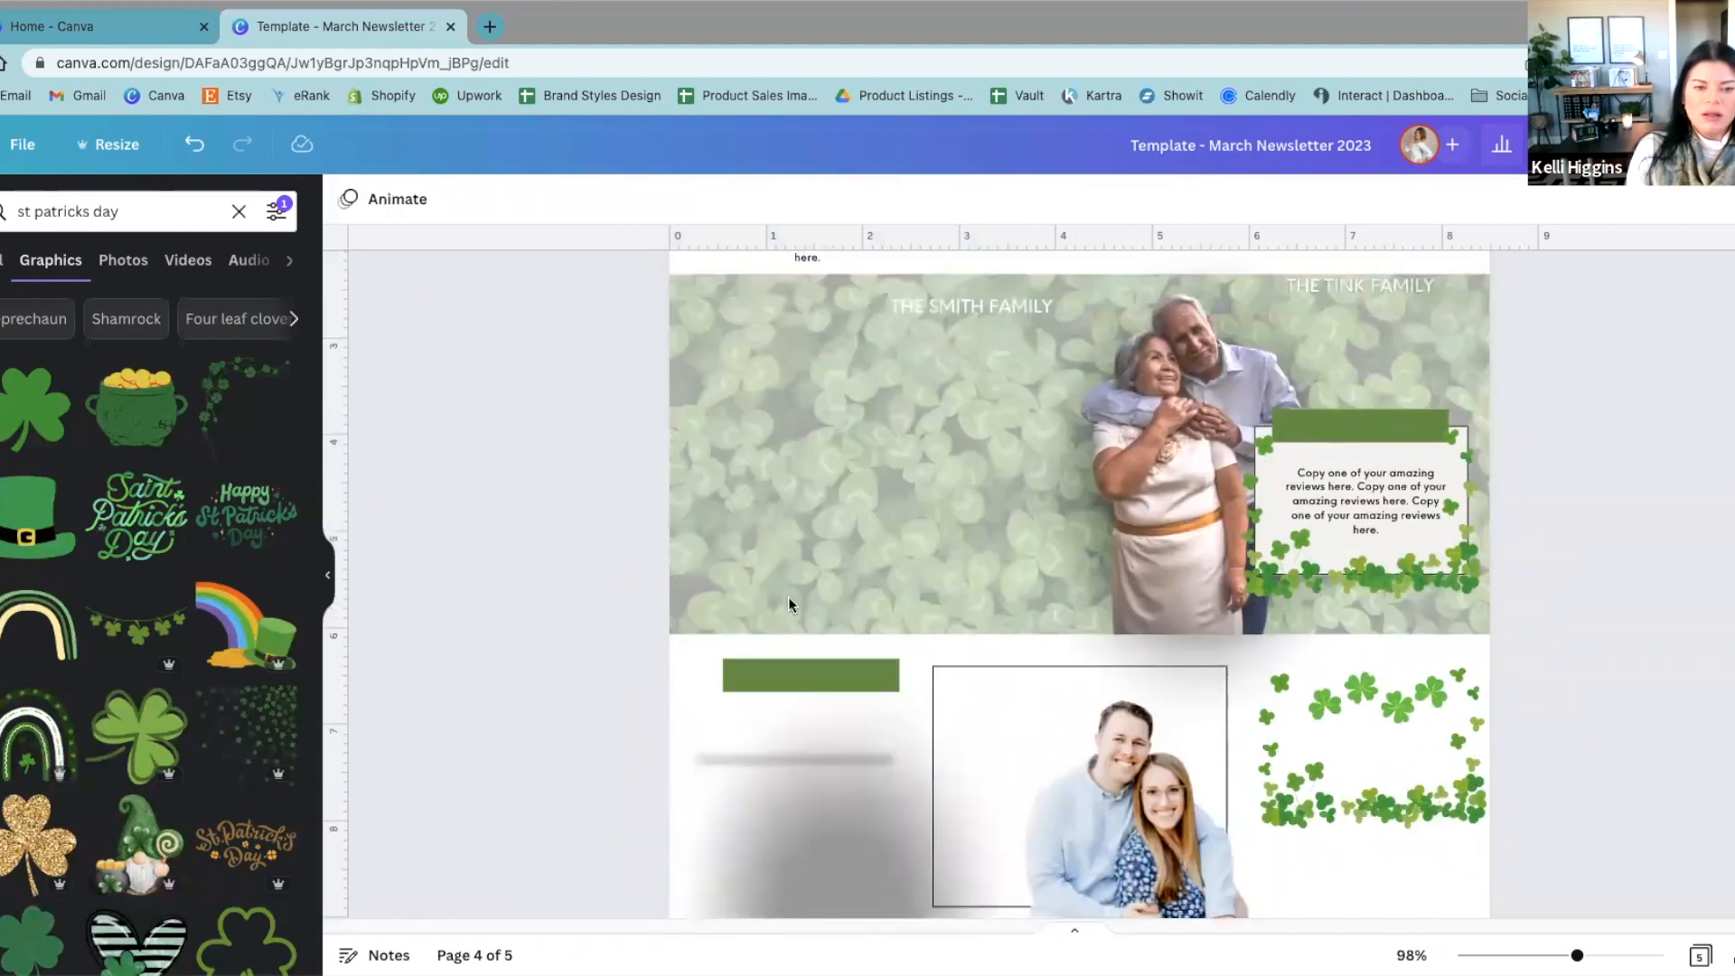
Step: Search the elements library for "four leaf clover"
click(833, 518)
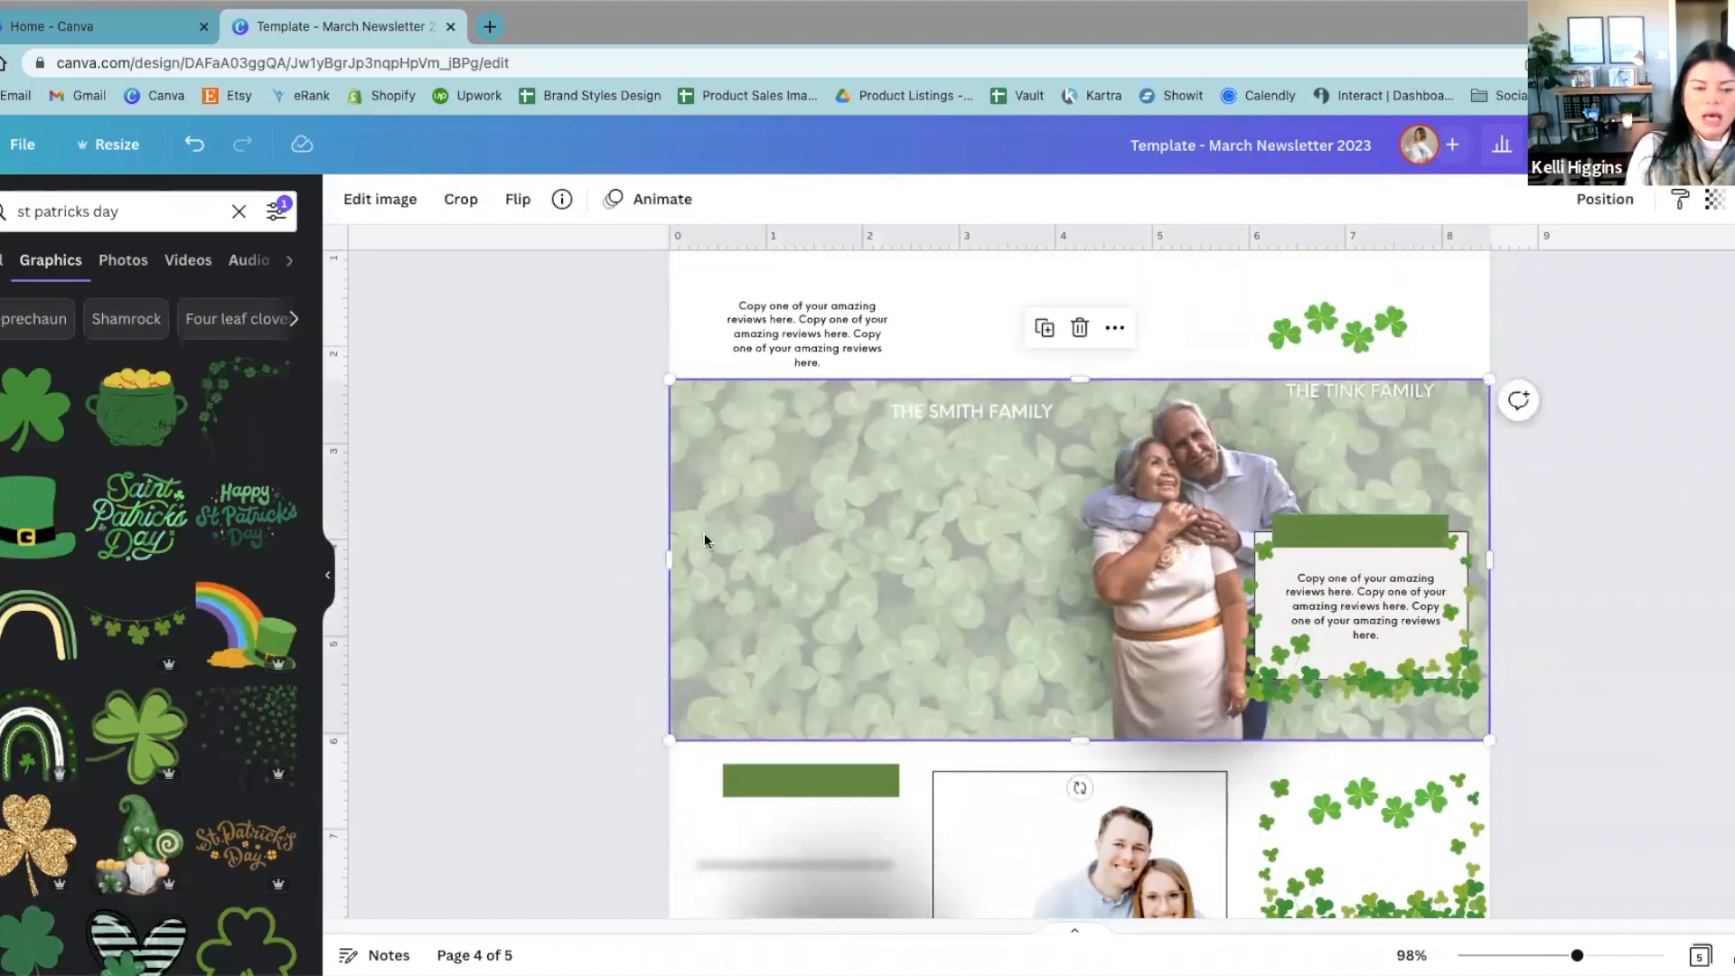
mouse_move(662, 534)
mouse_down()
mouse_move(747, 547)
mouse_move(665, 552)
mouse_up()
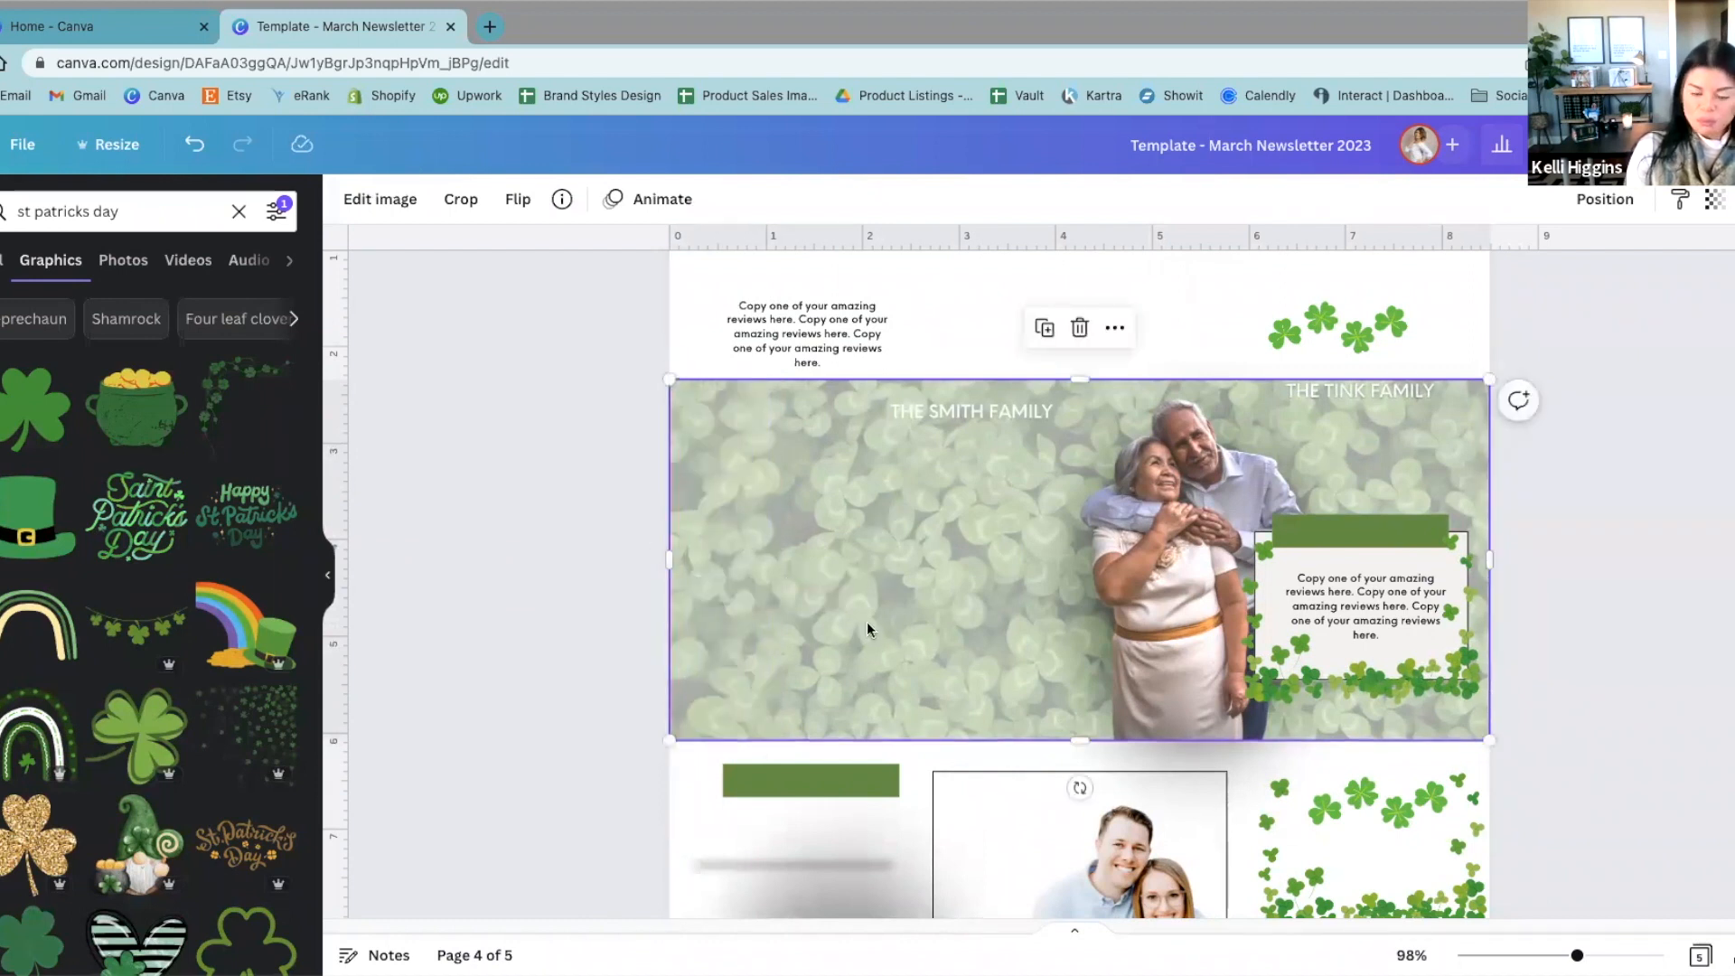
click(376, 341)
click(162, 212)
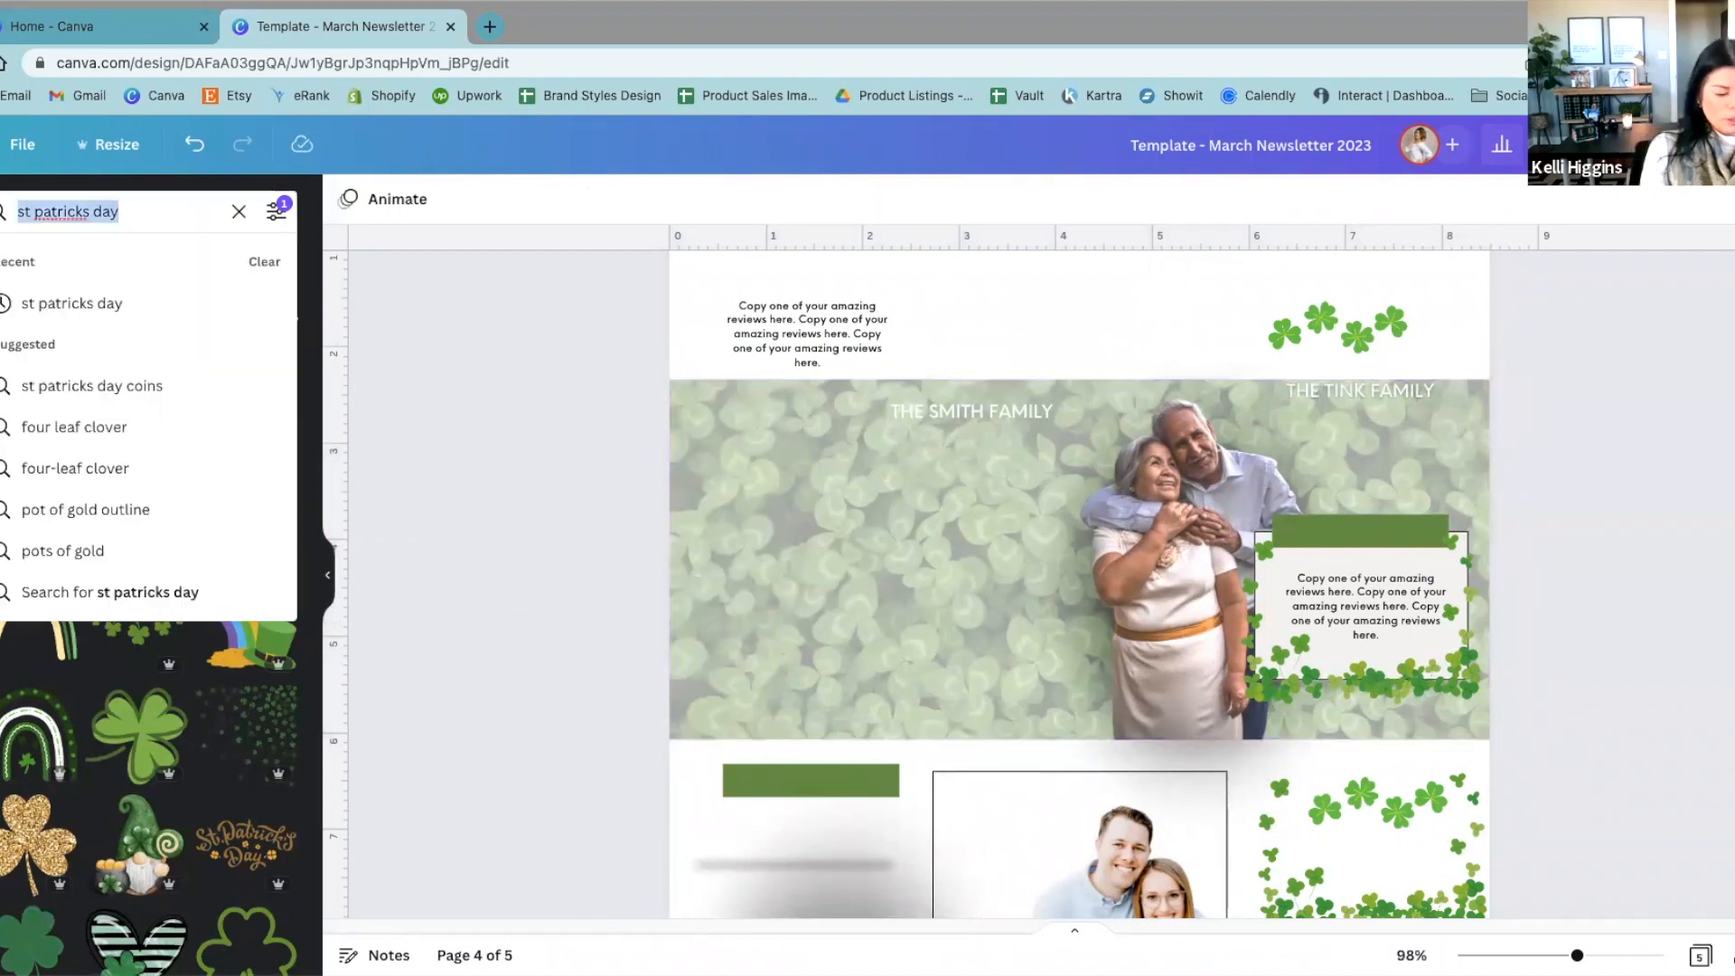
text(four c)
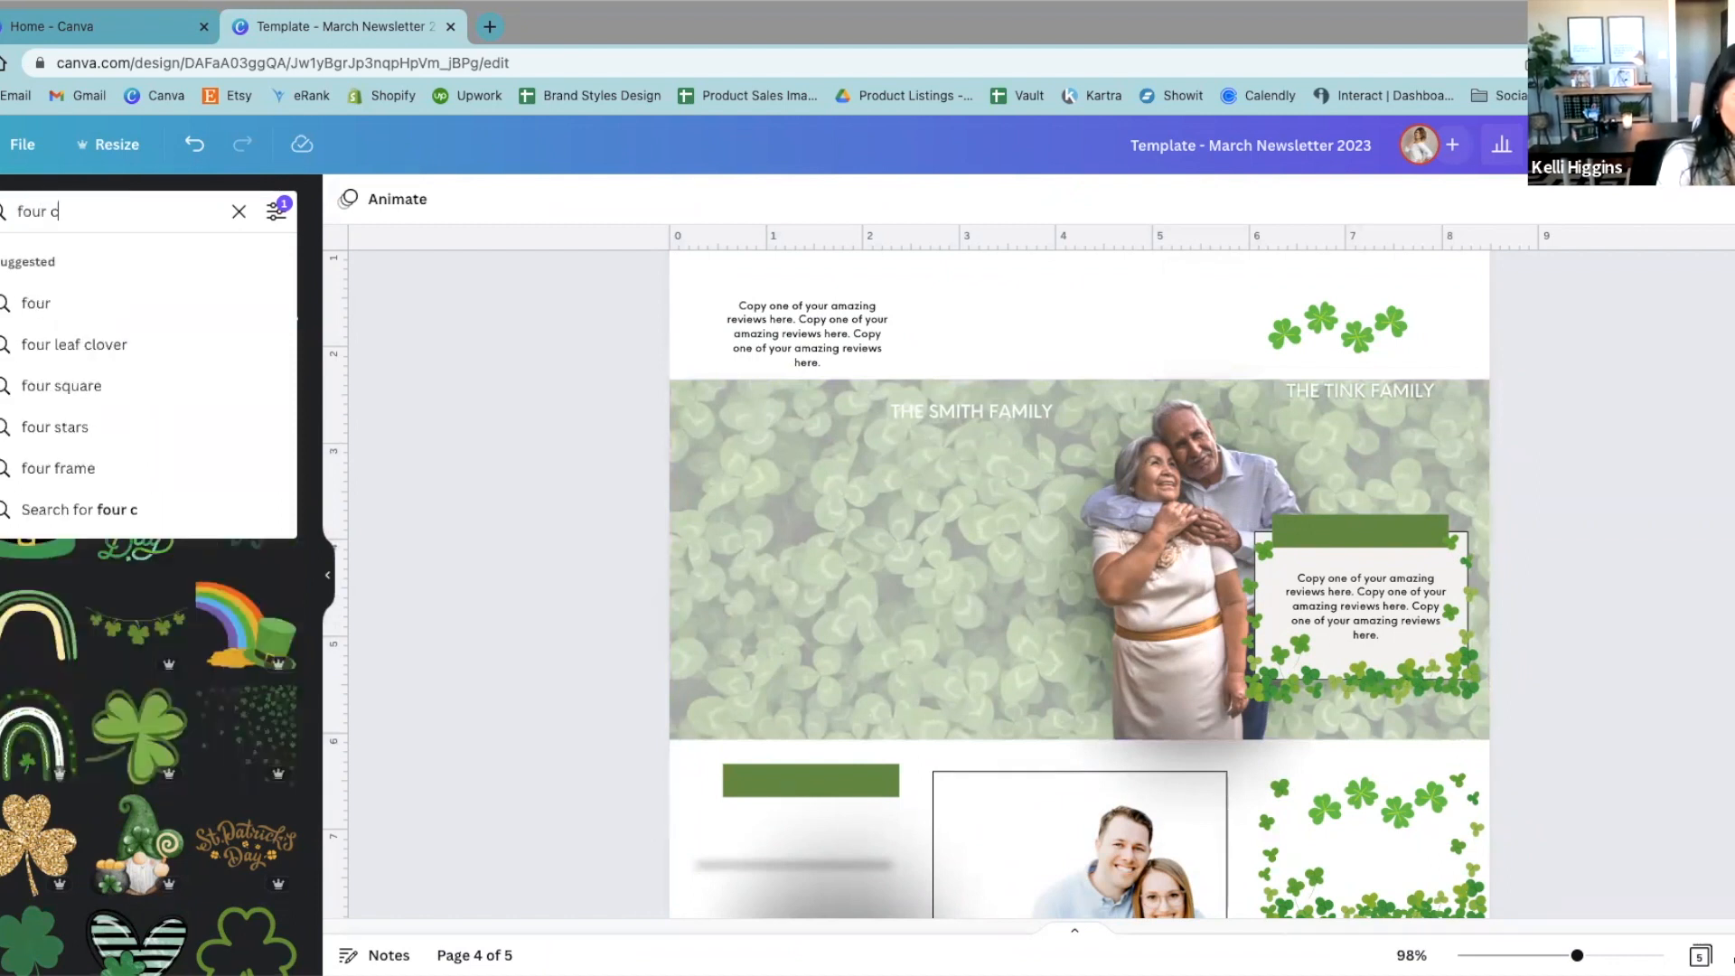
key(BackSpace)
key(BackSpace)
text(leaf clover)
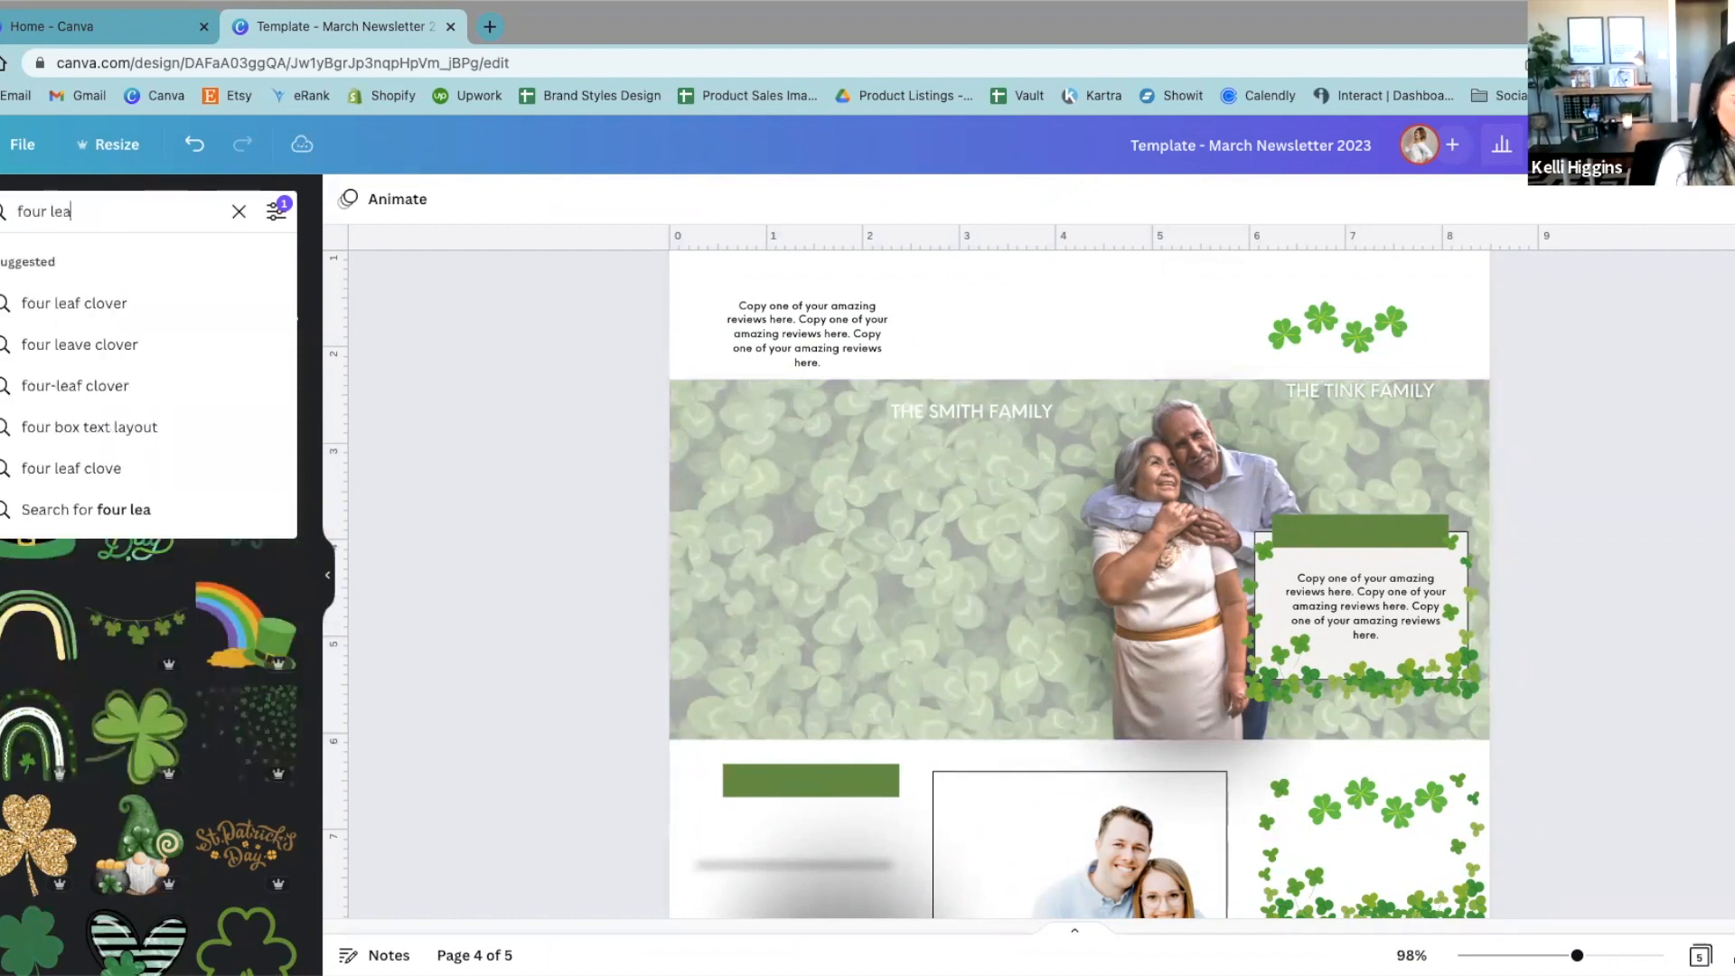
key(Return)
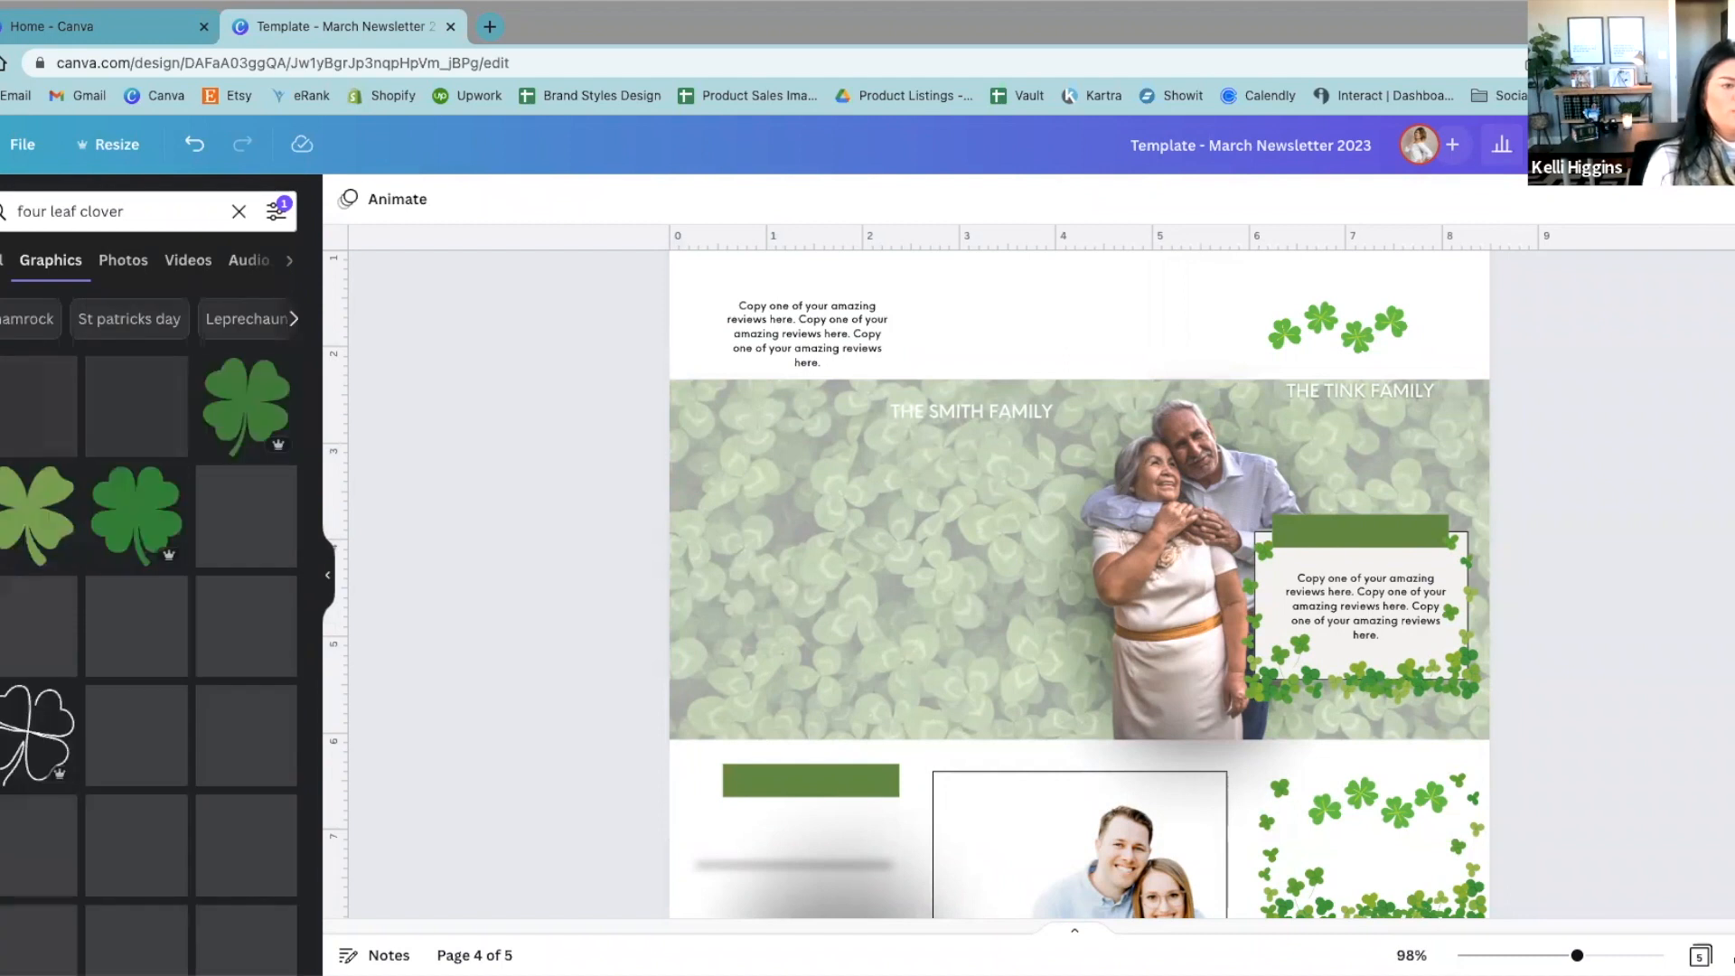
Step: Browse the clover graphics and photo results for images that could serve as a banner background
scroll(218, 693, down, 5)
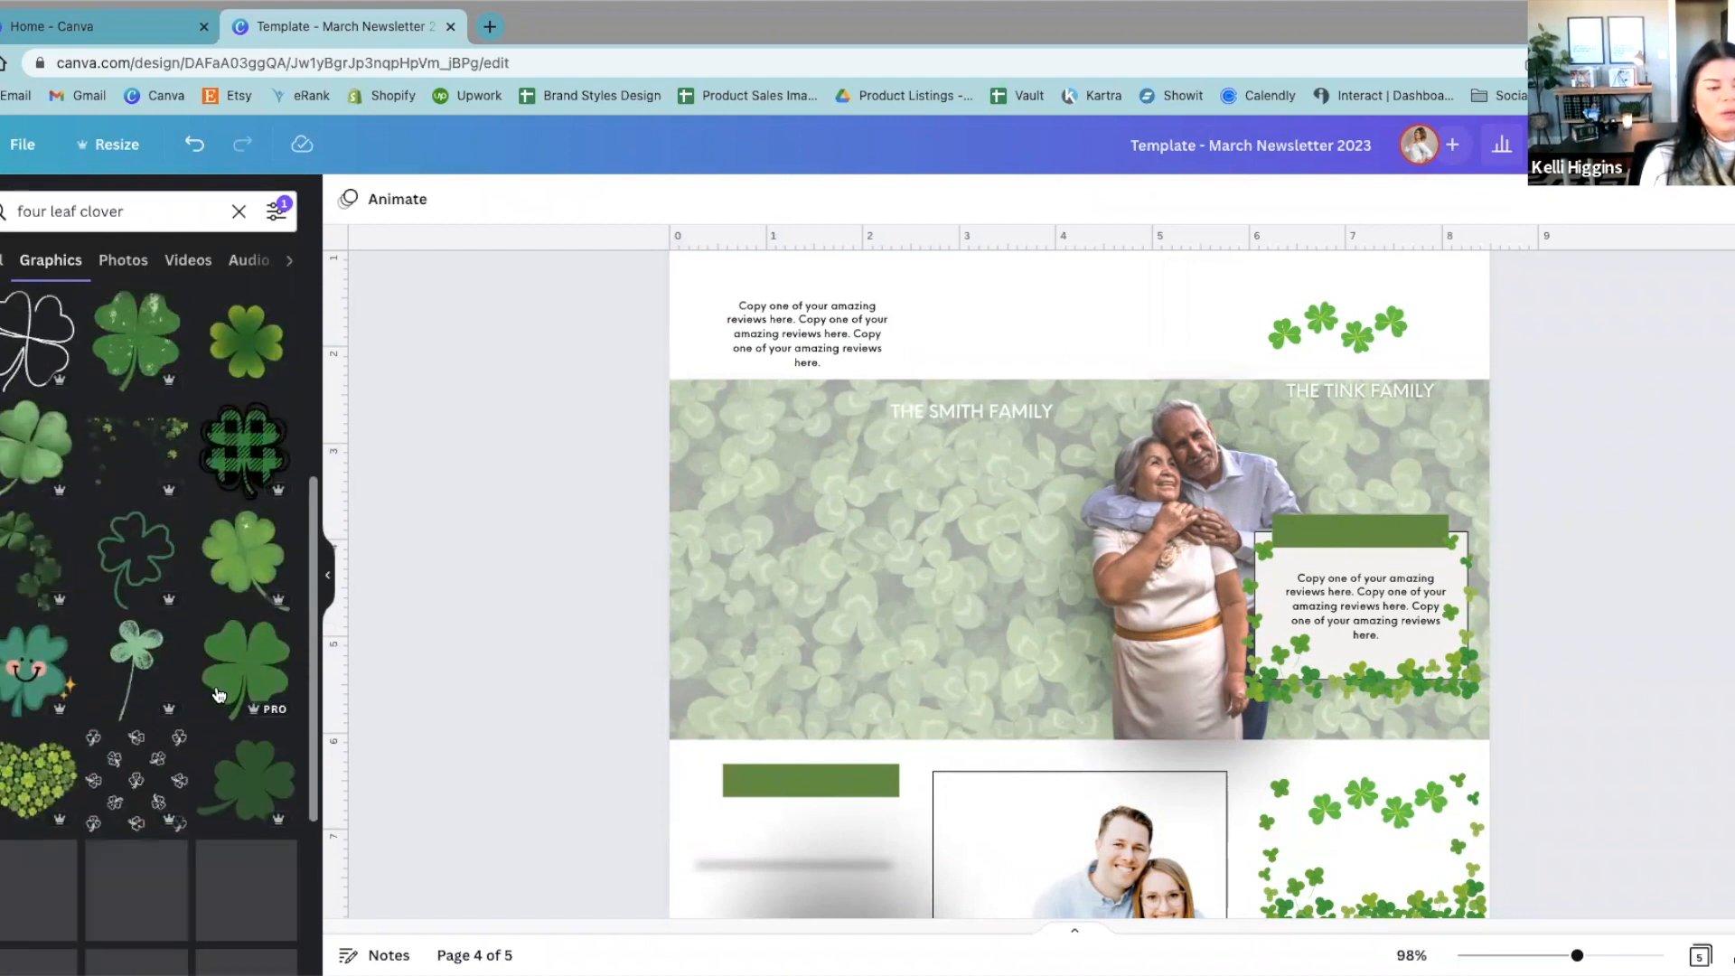
scroll(229, 694, up, 5)
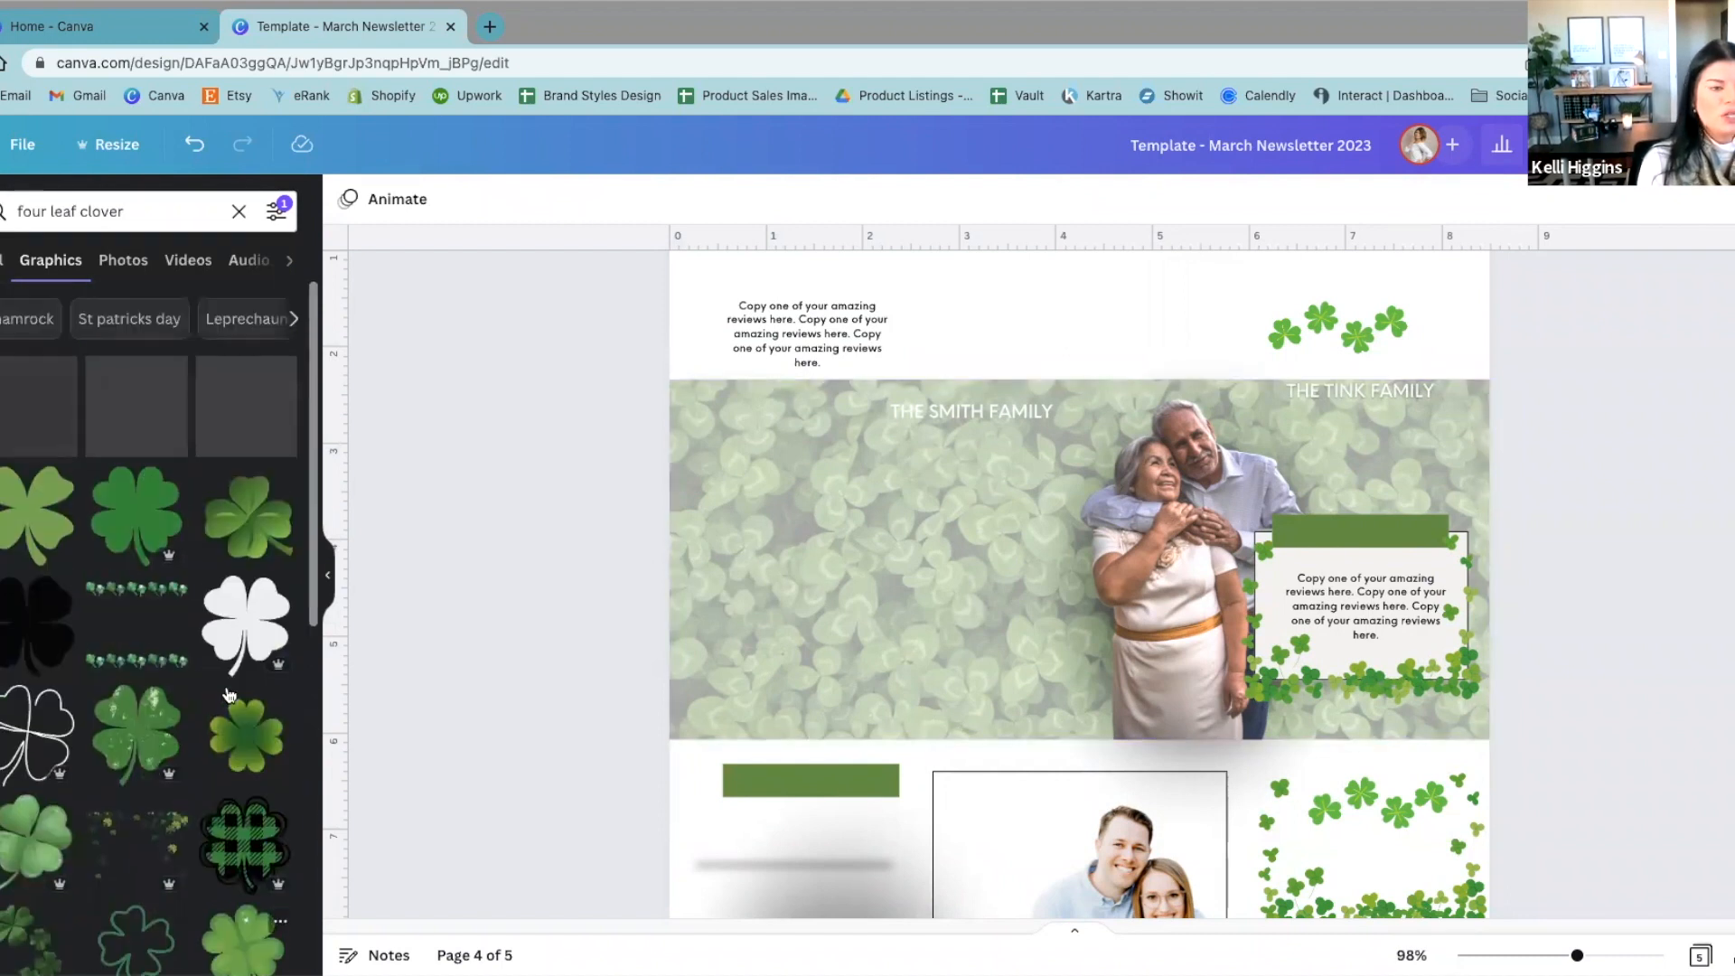
click(127, 262)
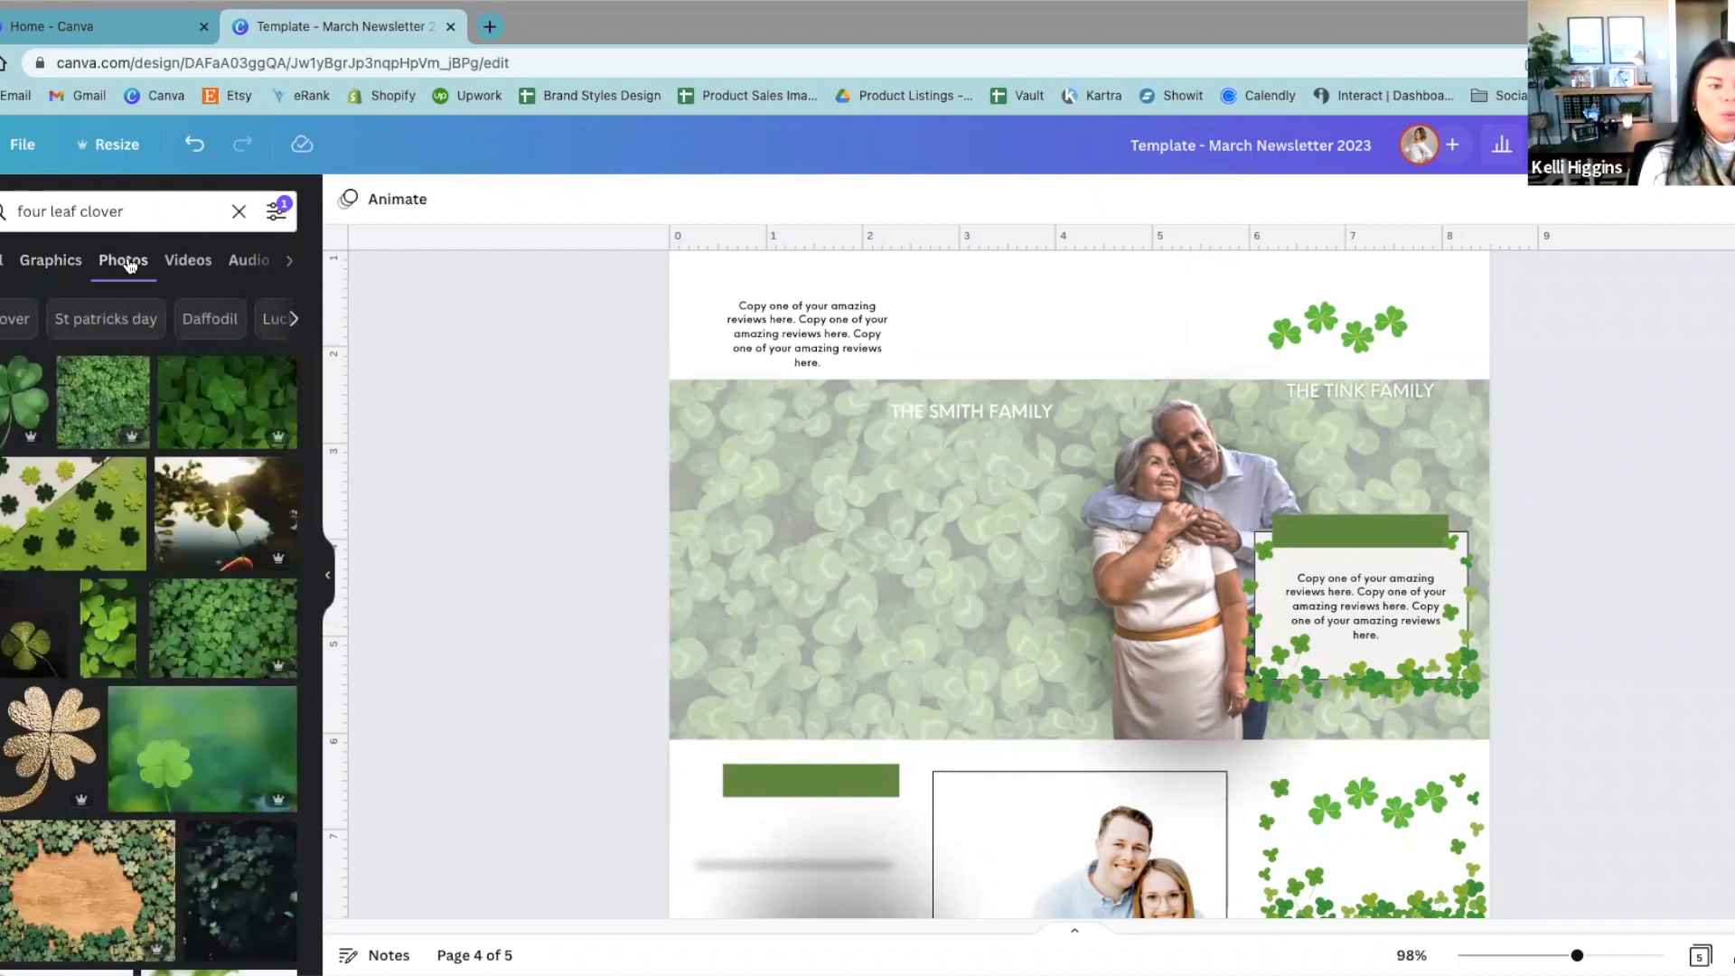
scroll(239, 656, down, 2)
scroll(240, 656, down, 5)
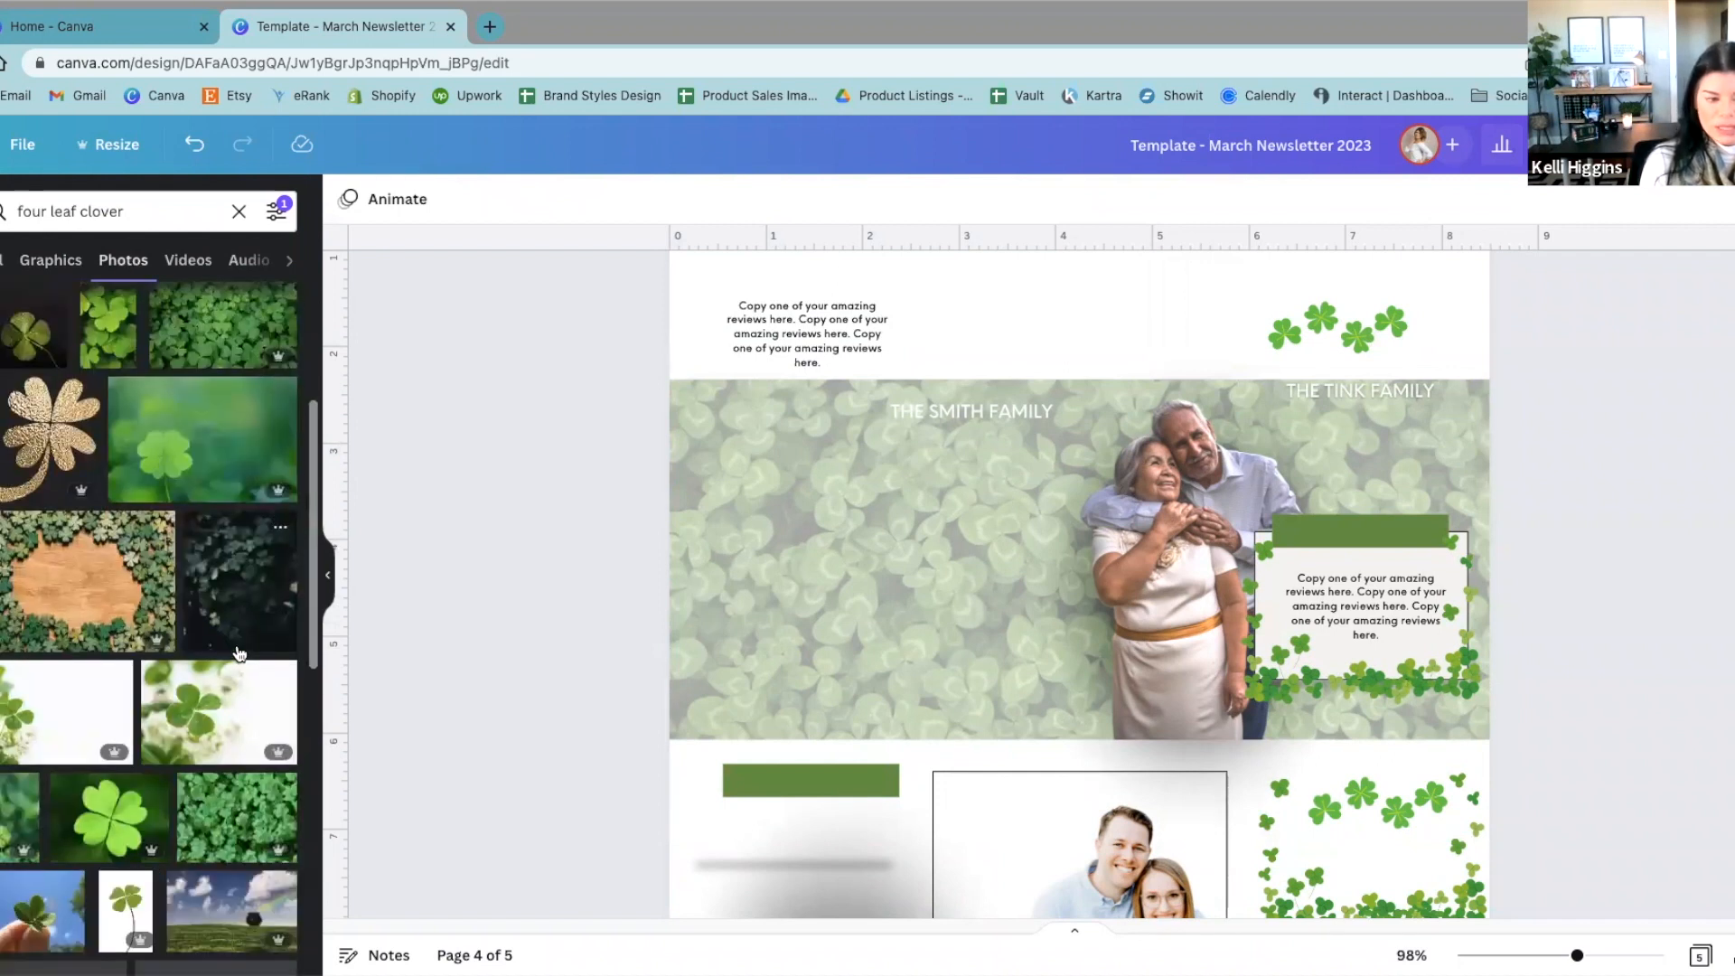
scroll(235, 653, down, 5)
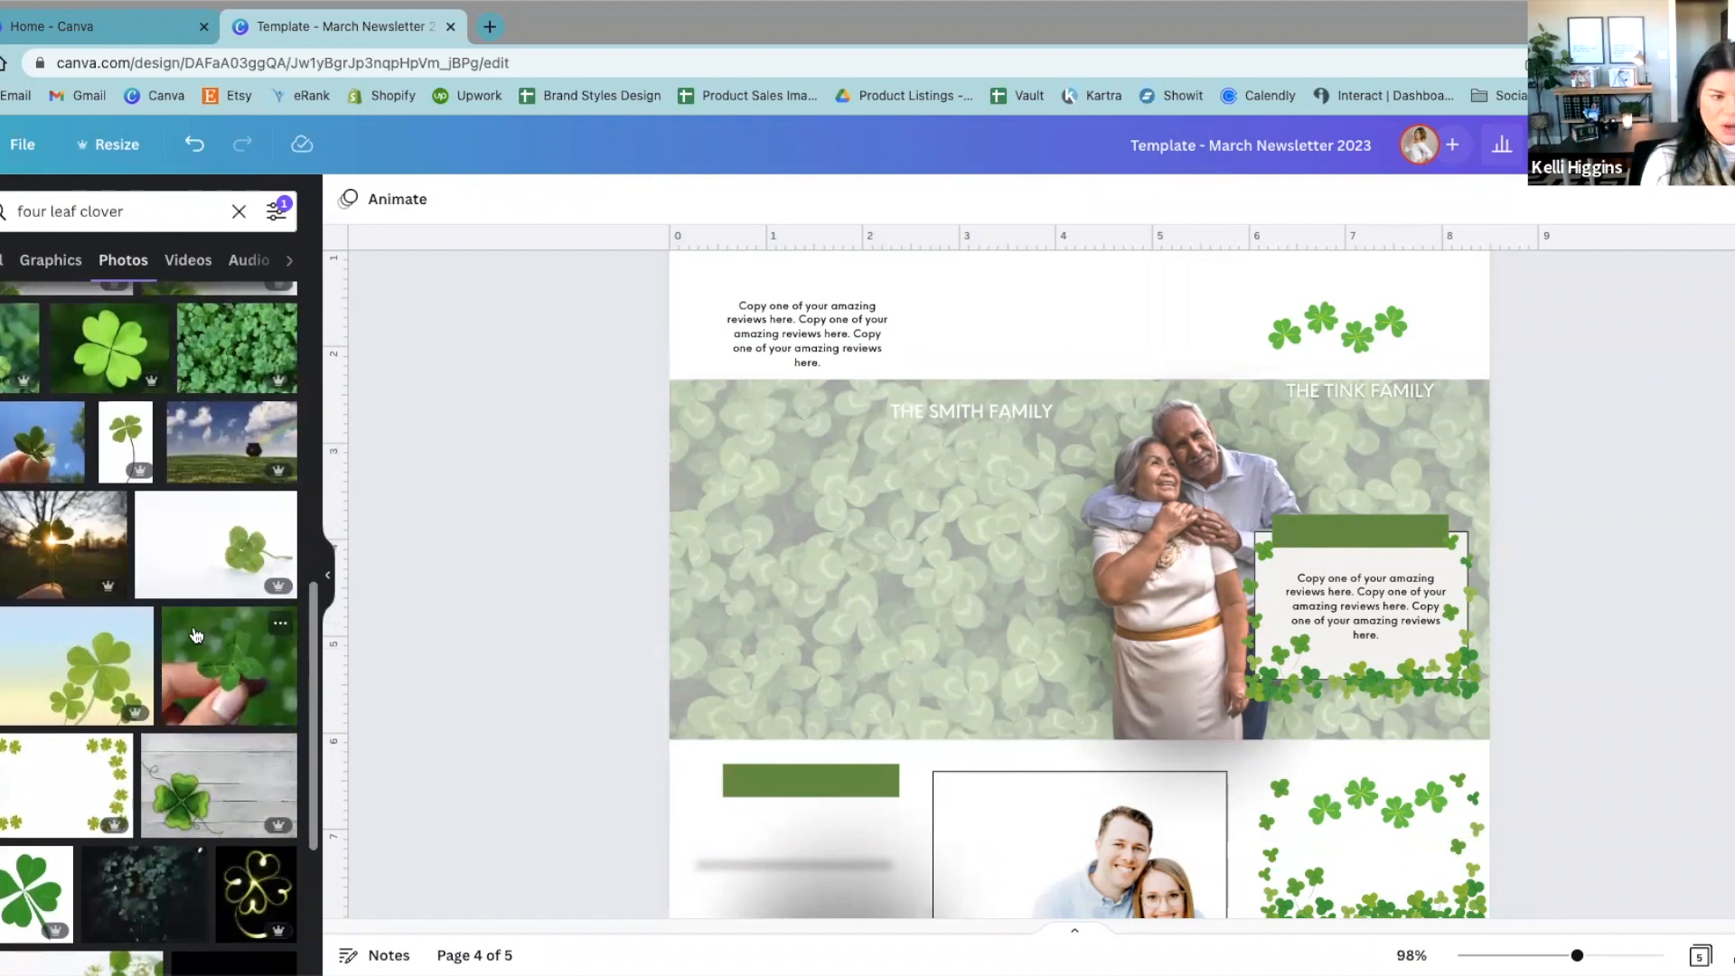
Step: Set the Transparency value of the banner's clover background photo to 100
click(877, 556)
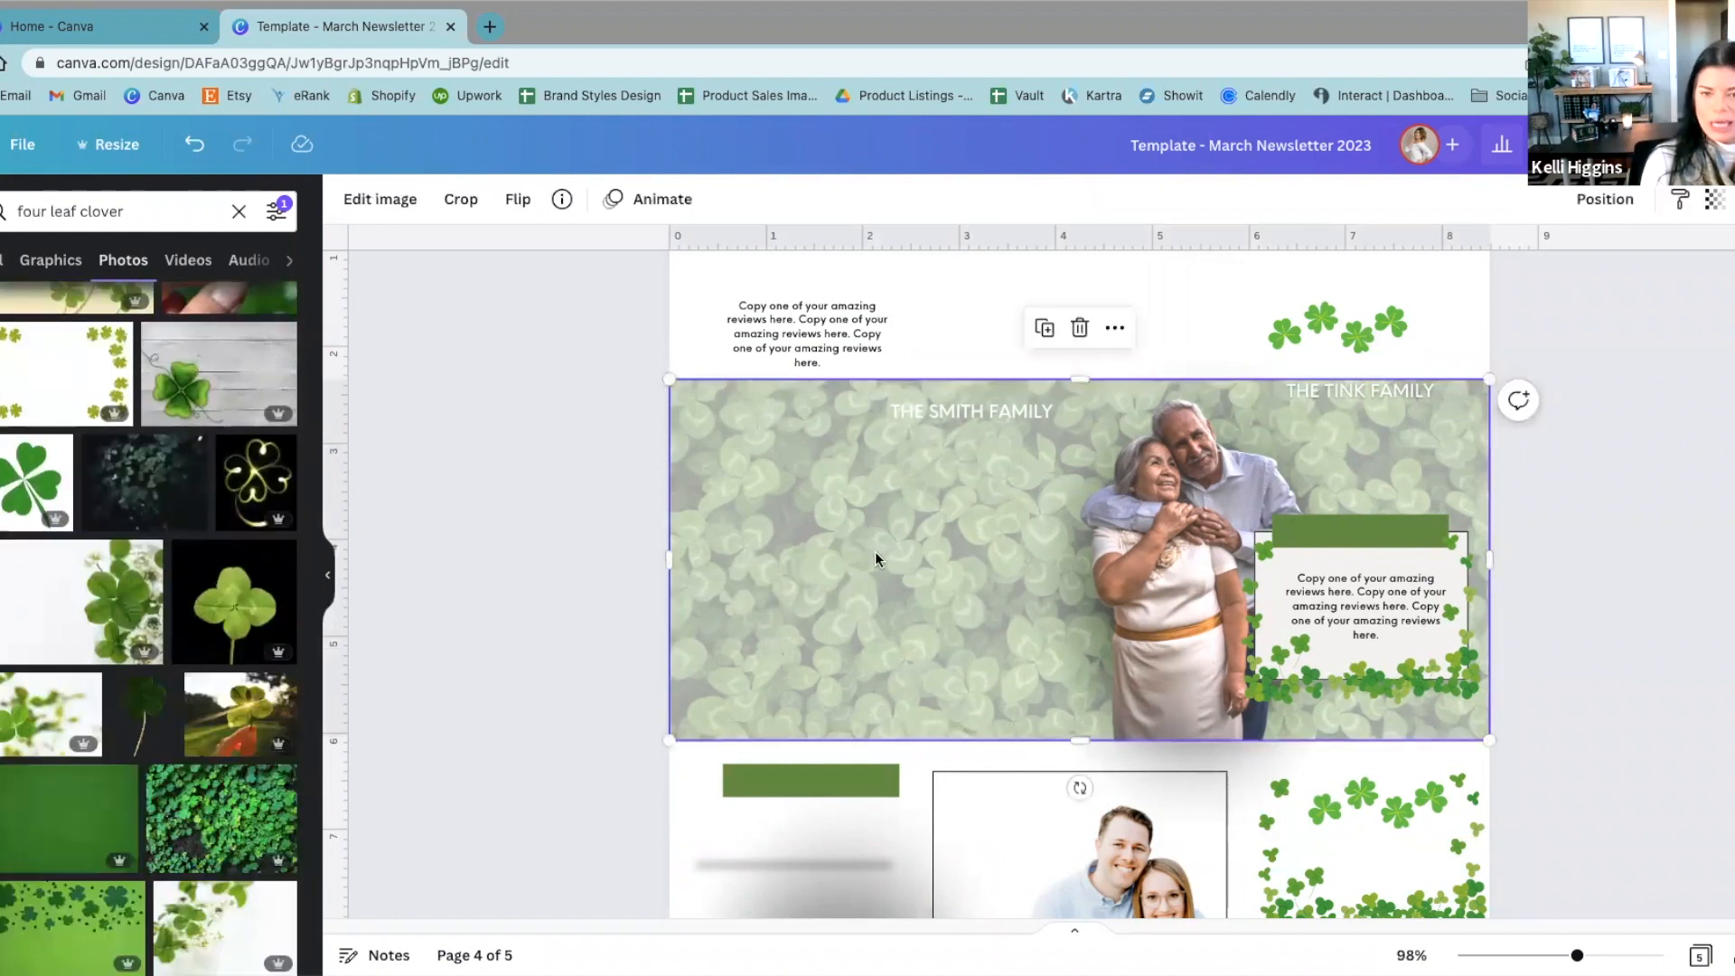
click(1714, 199)
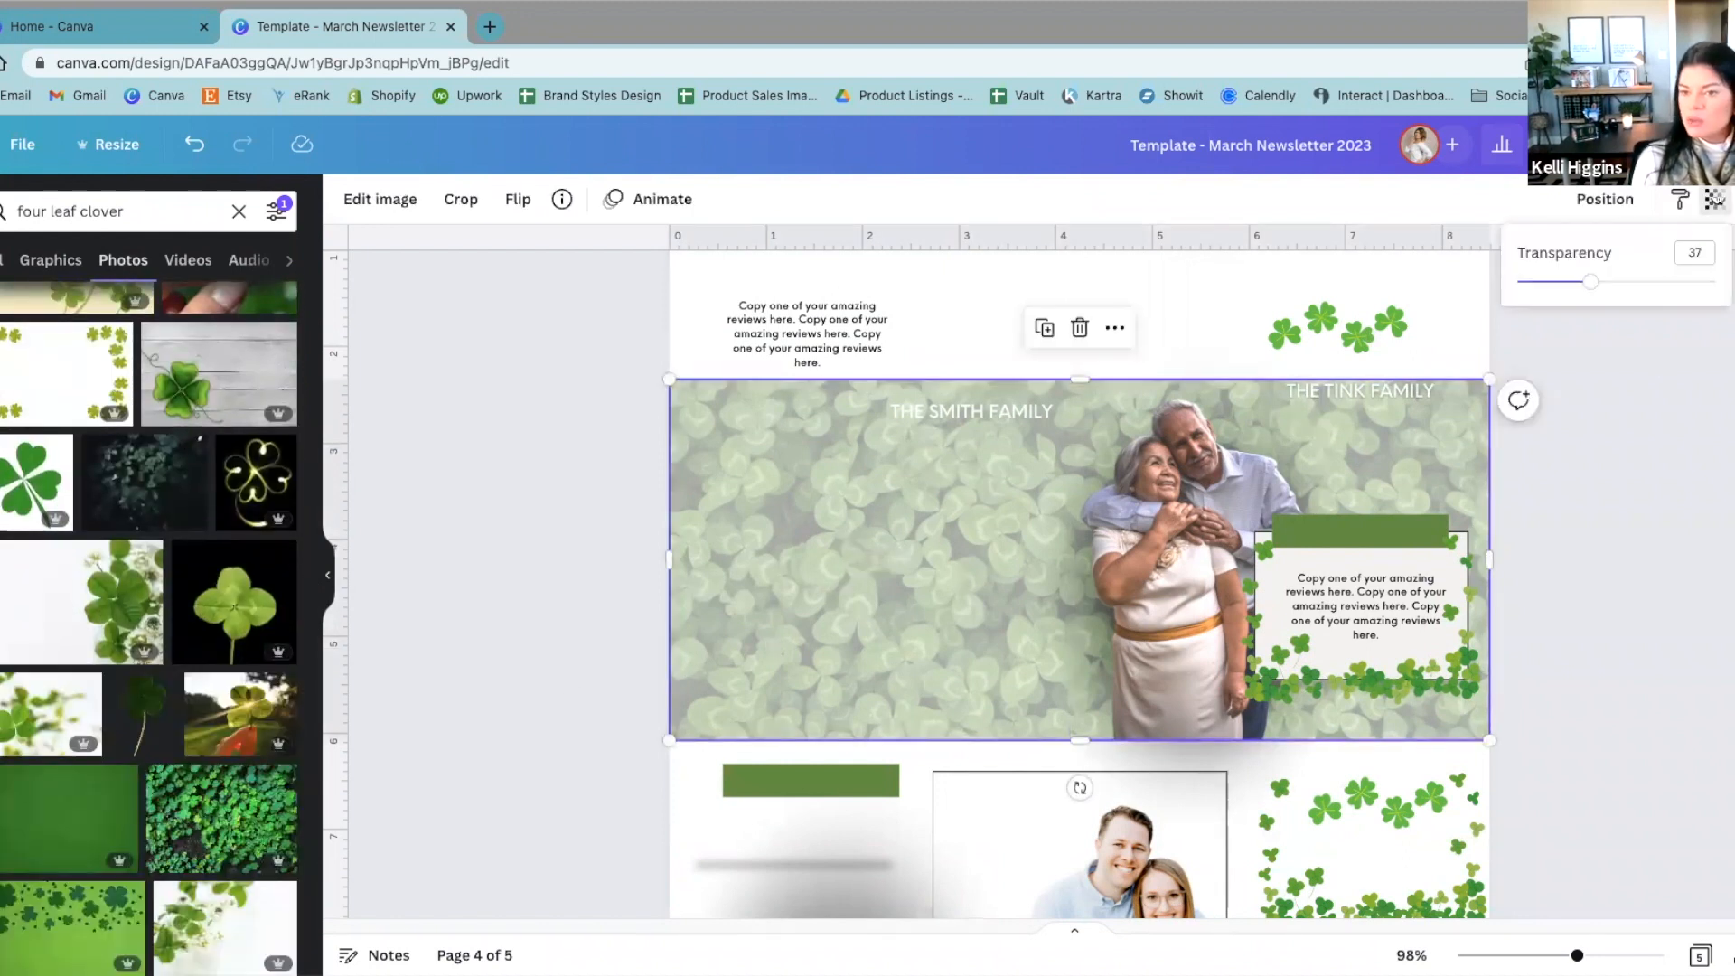
drag(1590, 281, 1714, 281)
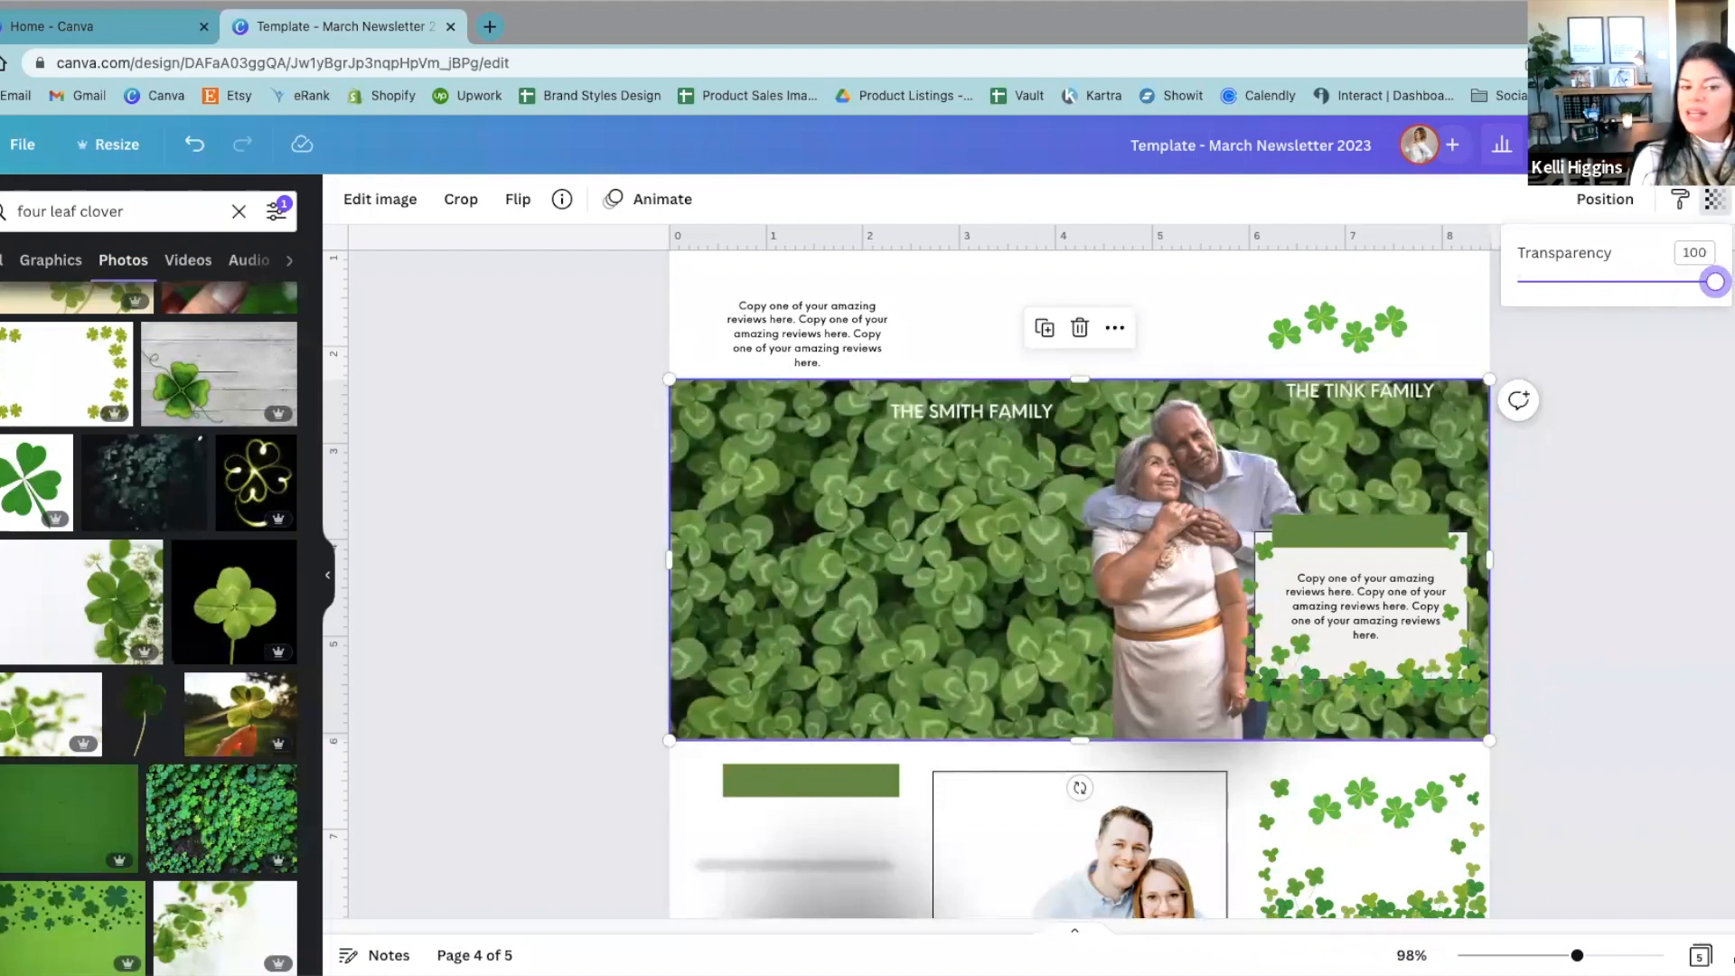
mouse_move(1714, 283)
mouse_down()
mouse_move(1557, 298)
mouse_move(1546, 338)
mouse_move(1617, 378)
mouse_move(1691, 357)
mouse_move(1590, 313)
mouse_move(1627, 286)
mouse_move(1713, 281)
mouse_up()
click(1691, 483)
click(1691, 483)
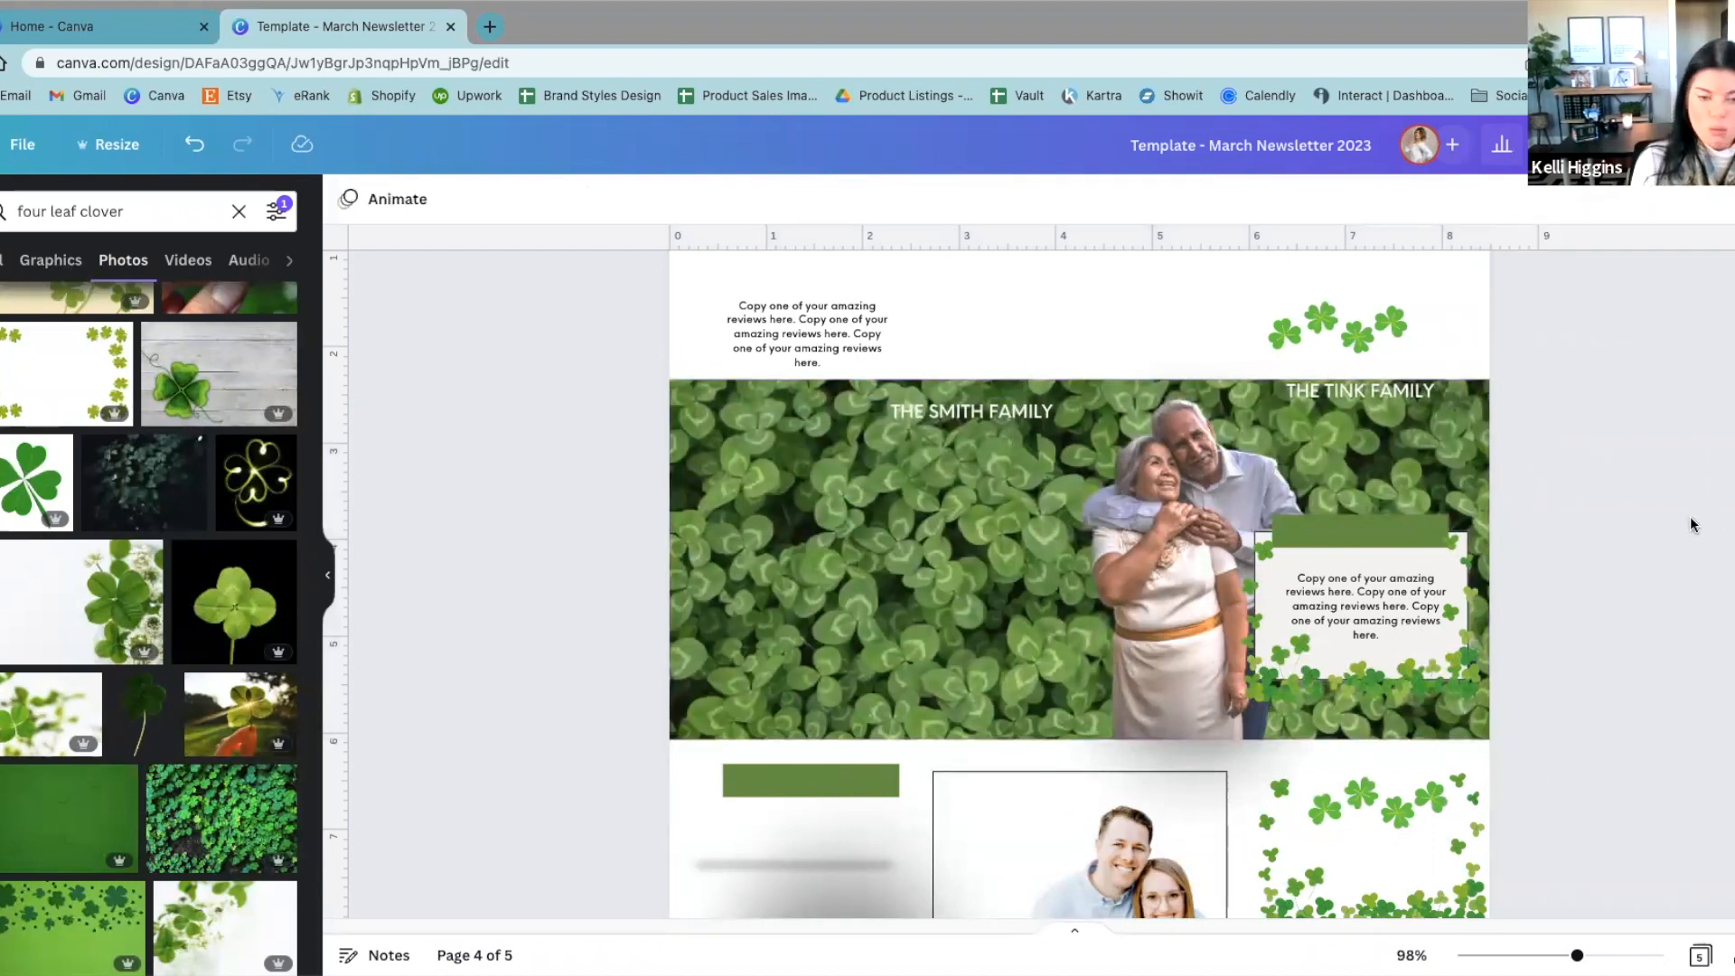
Step: Add a rectangle, stretch it to cover the whole clover banner, and fill it with black
key(r)
drag(1054, 629, 754, 453)
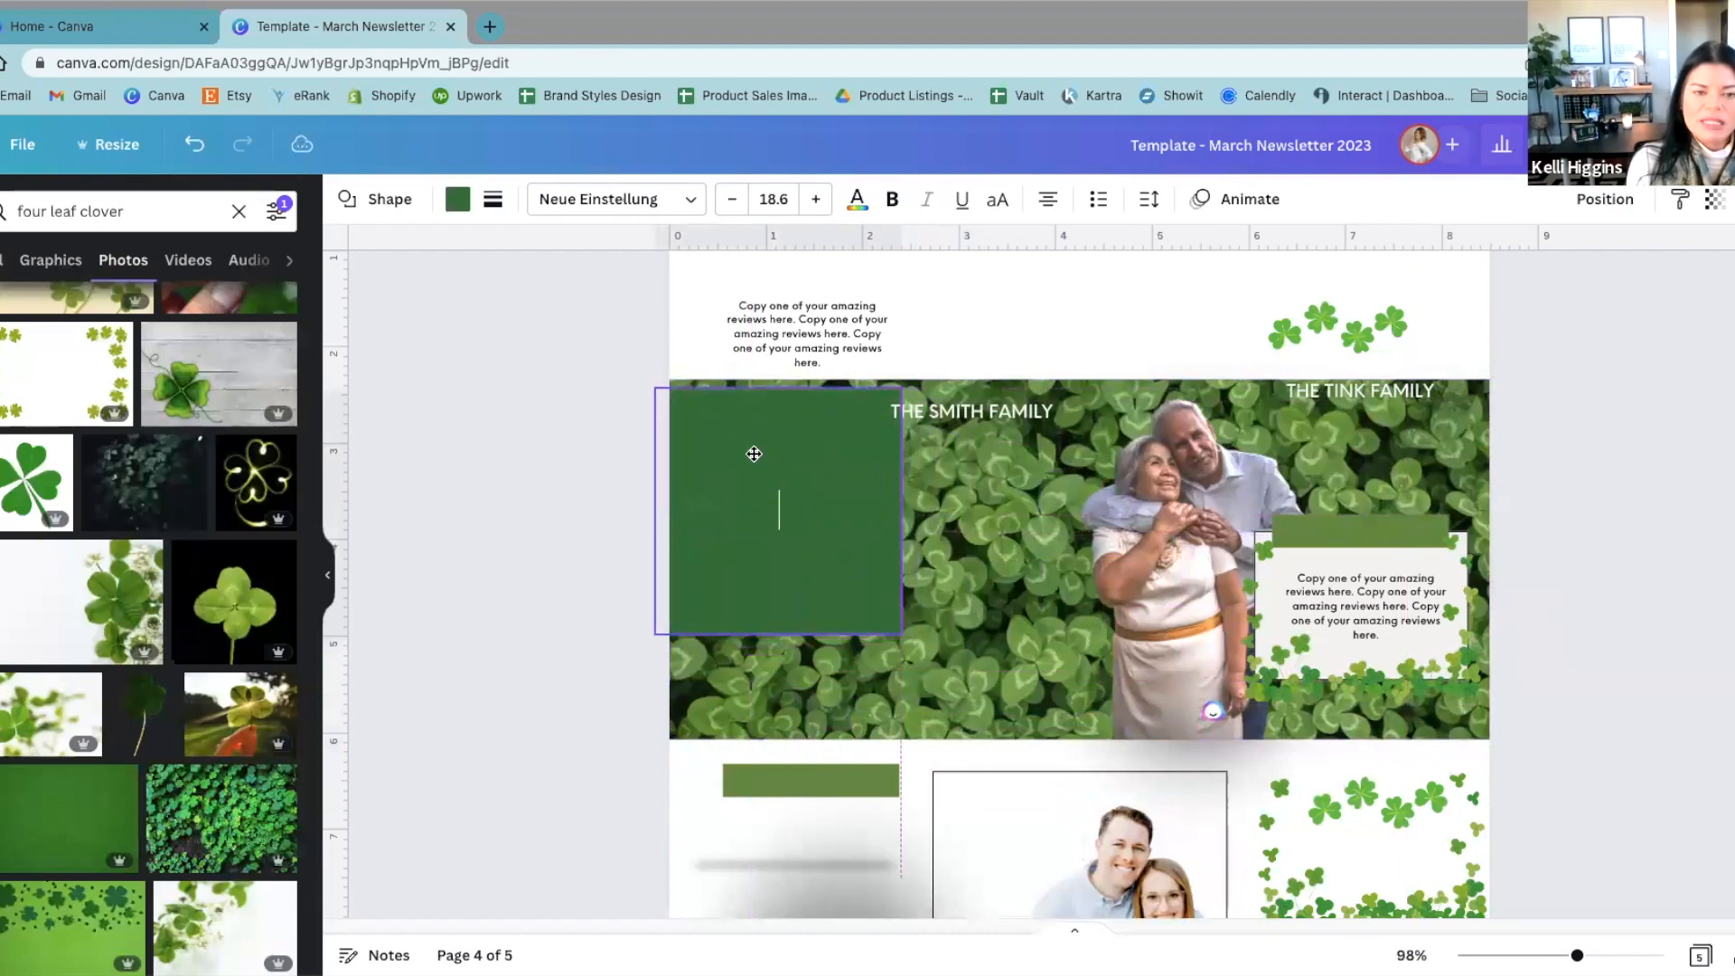
drag(901, 511, 1500, 712)
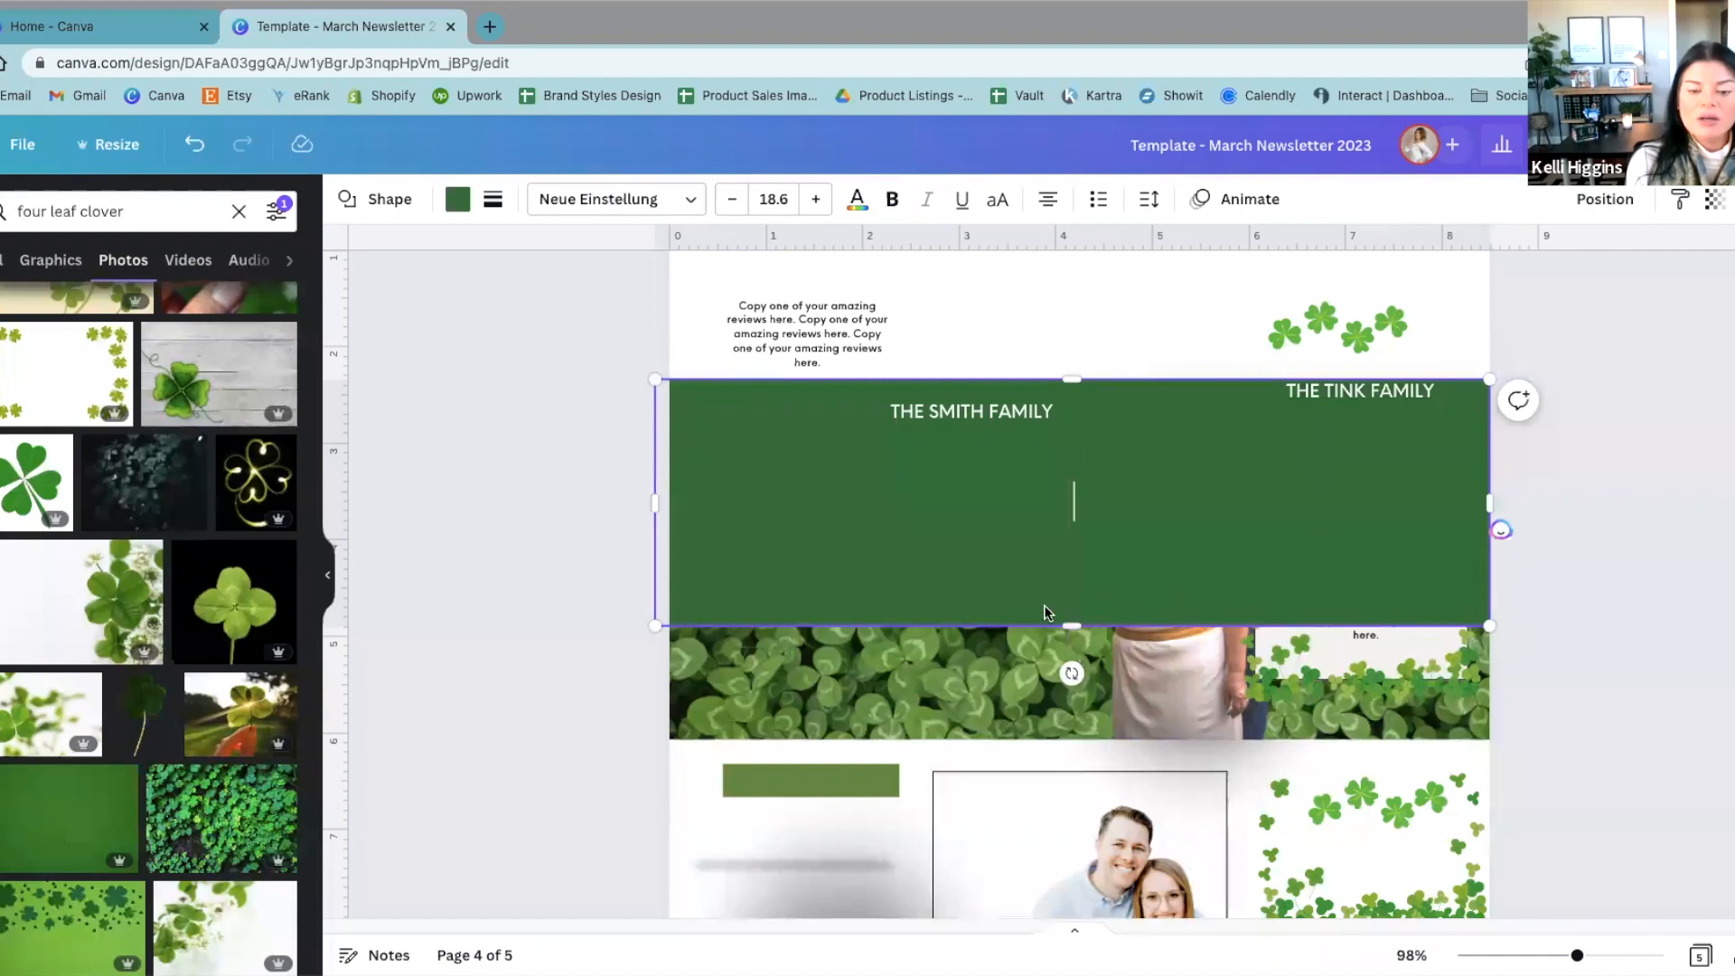
drag(1067, 624, 1067, 739)
click(457, 199)
click(108, 300)
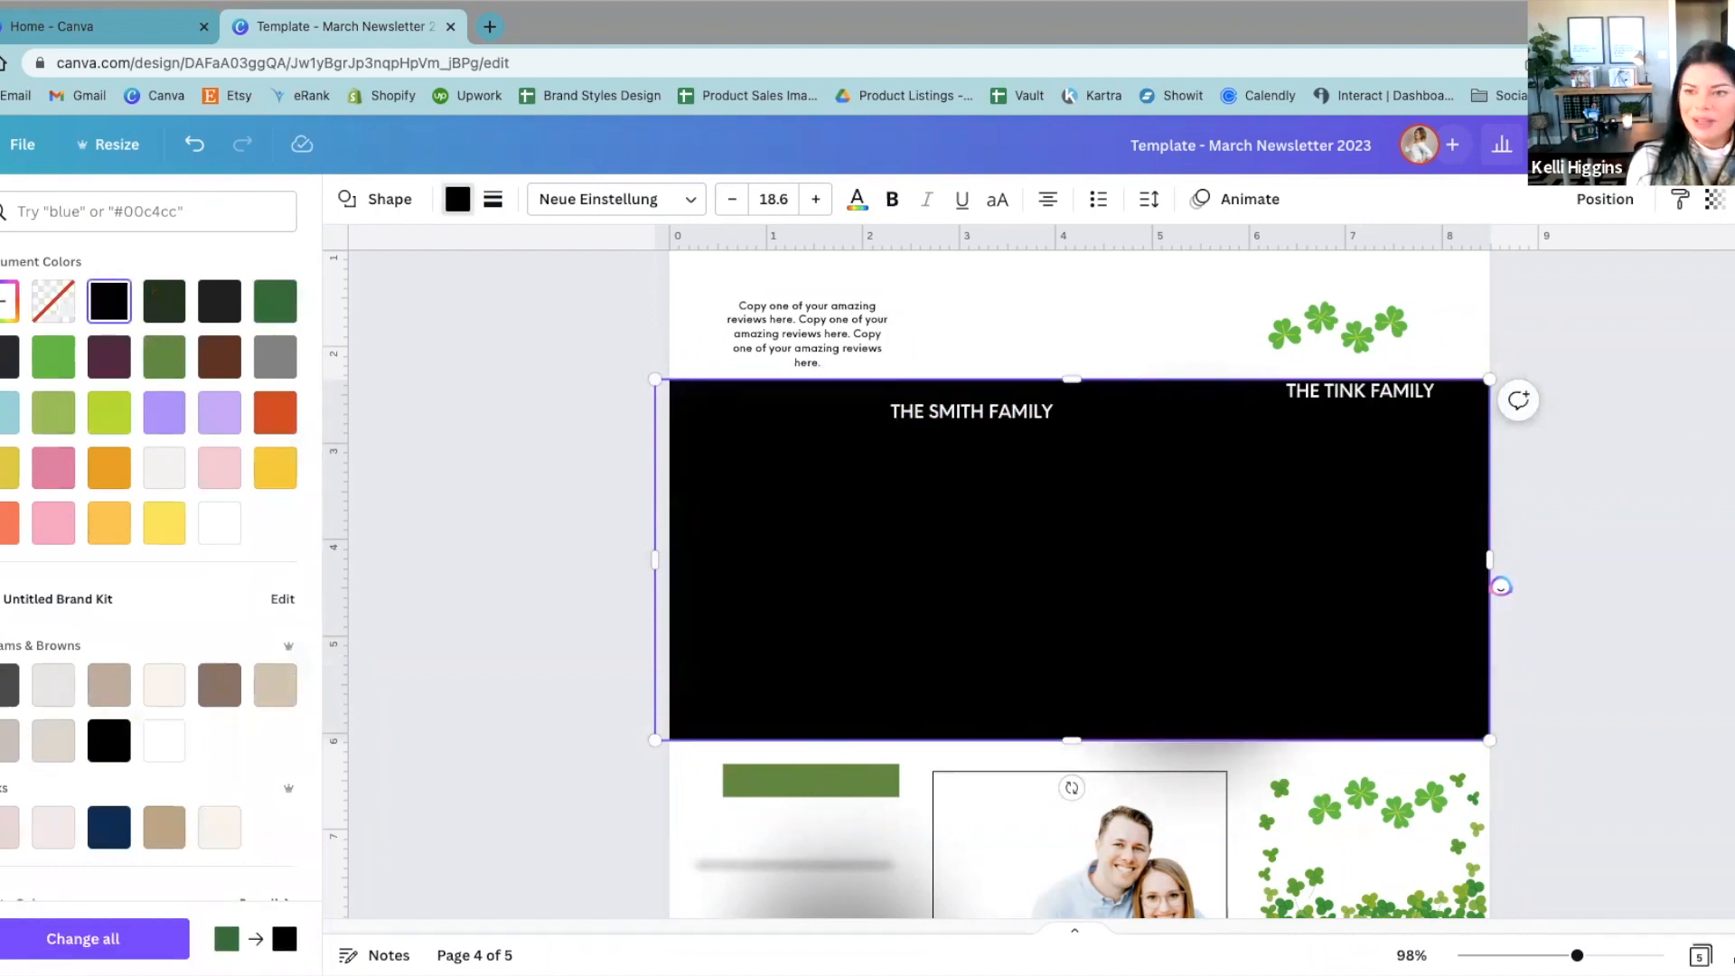
Step: Set the black rectangle's Transparency to 55 and layer it directly above the clover background photo, behind the other banner elements
click(1714, 199)
drag(1719, 282, 1625, 307)
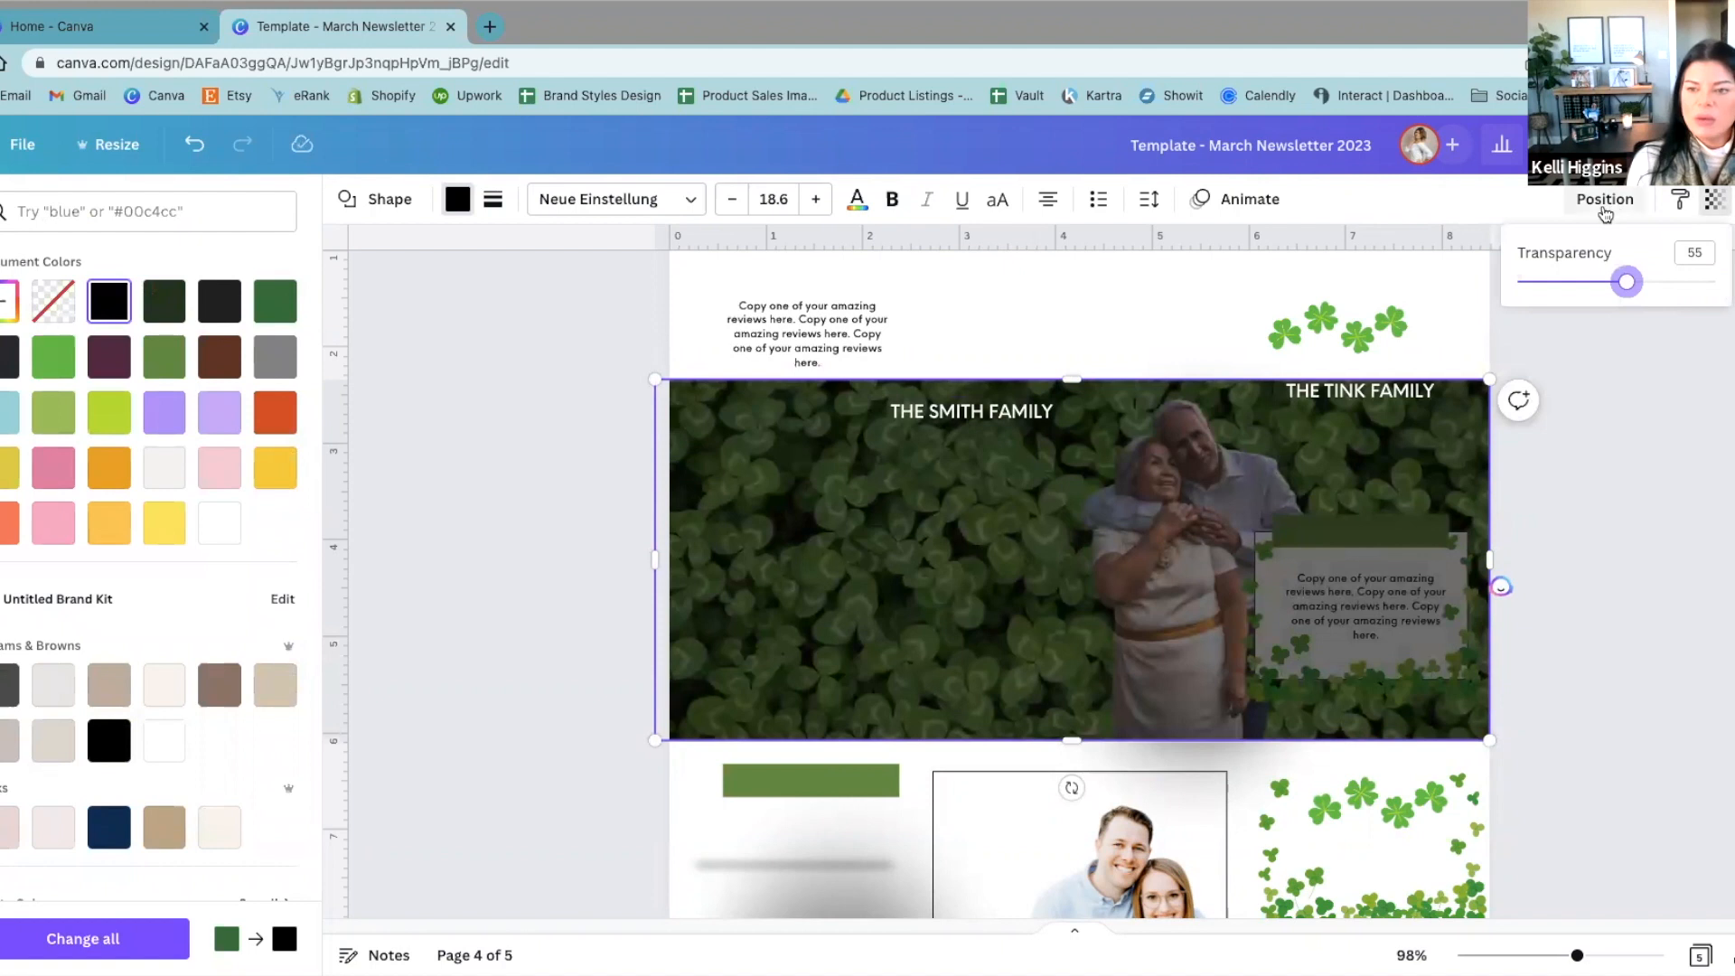
click(1604, 205)
click(1535, 304)
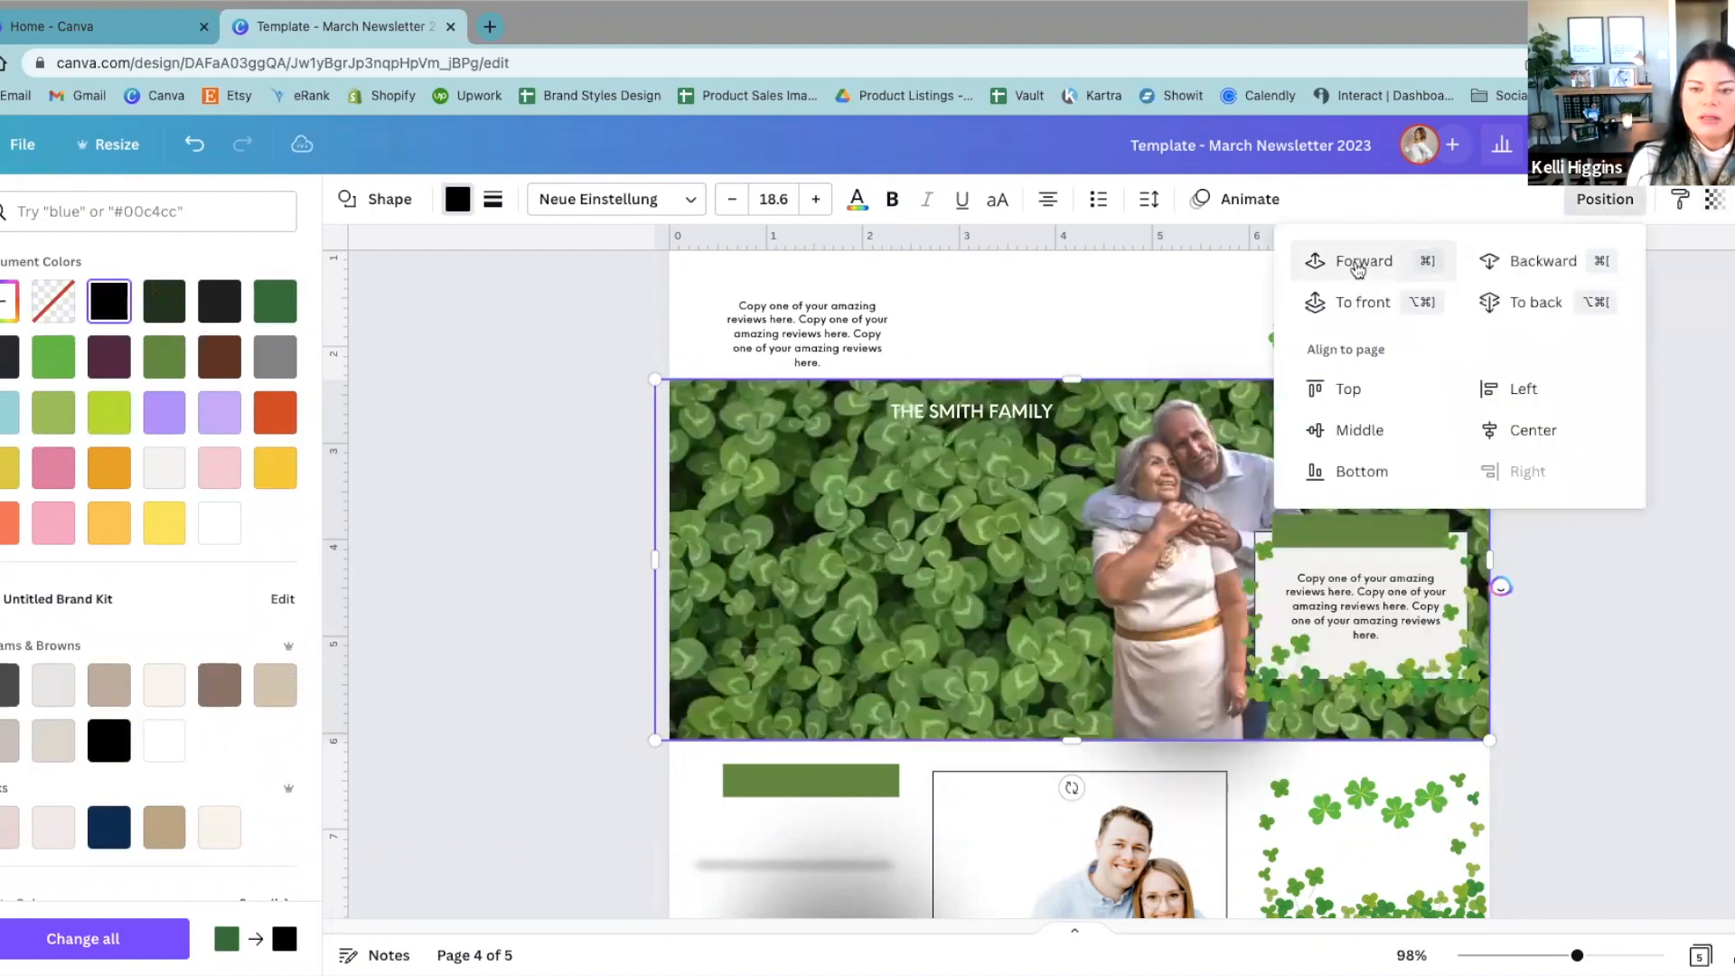
click(1352, 262)
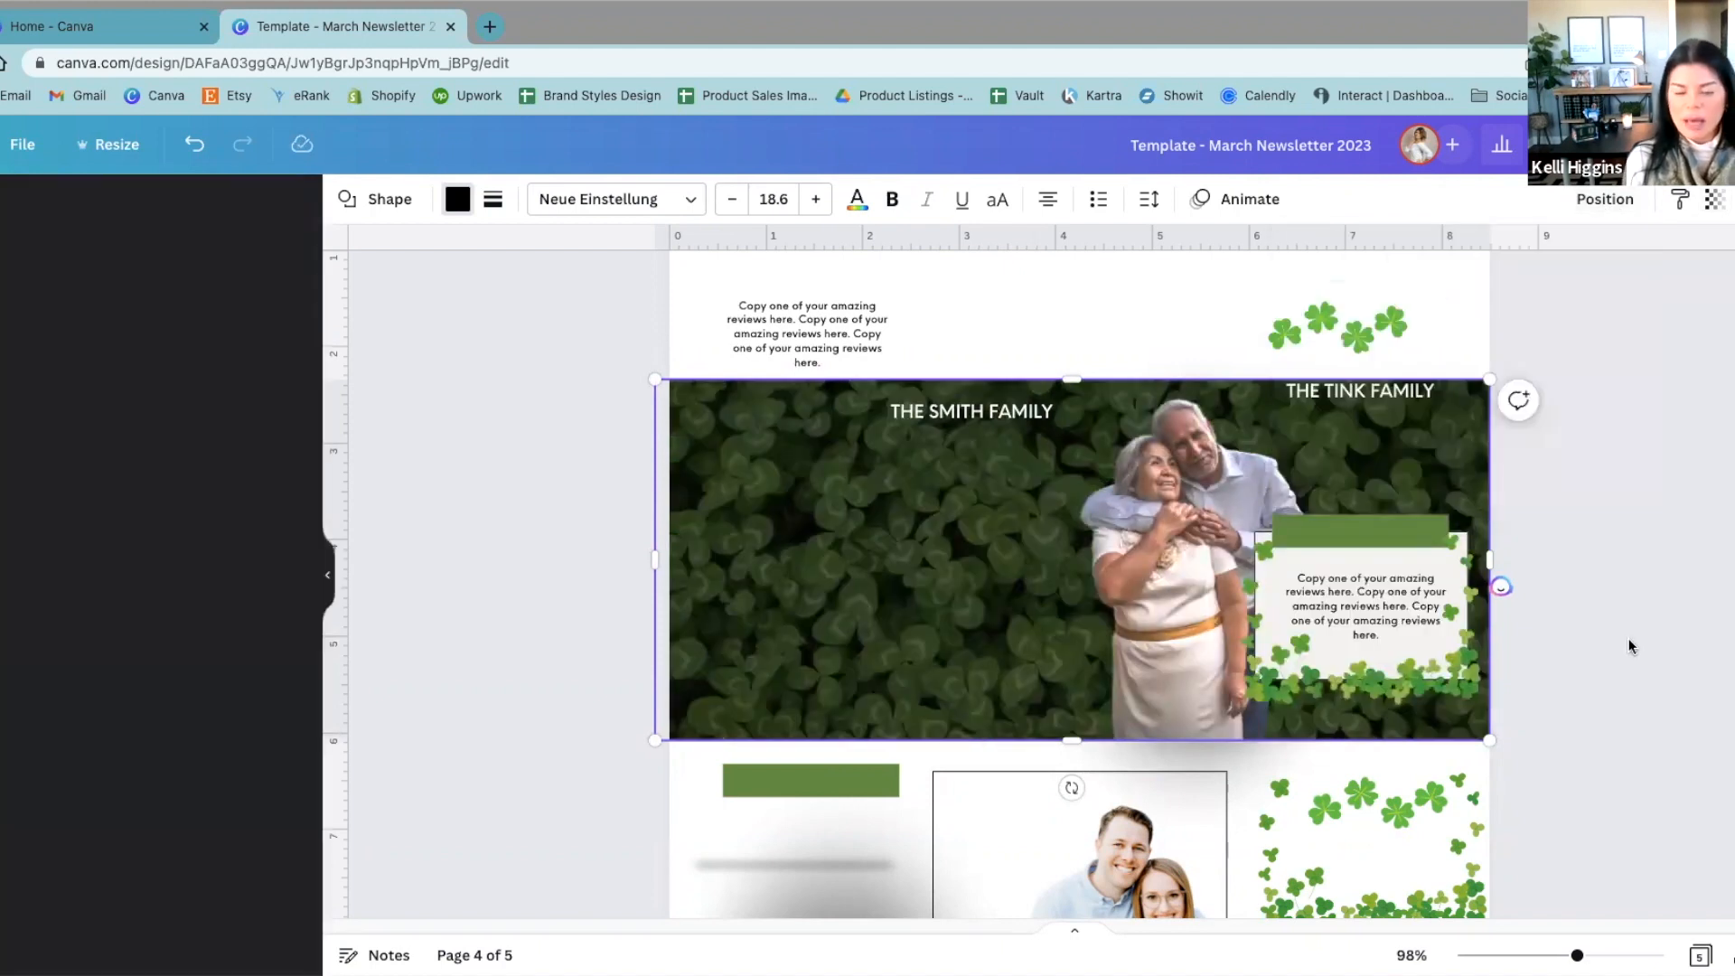
click(1680, 569)
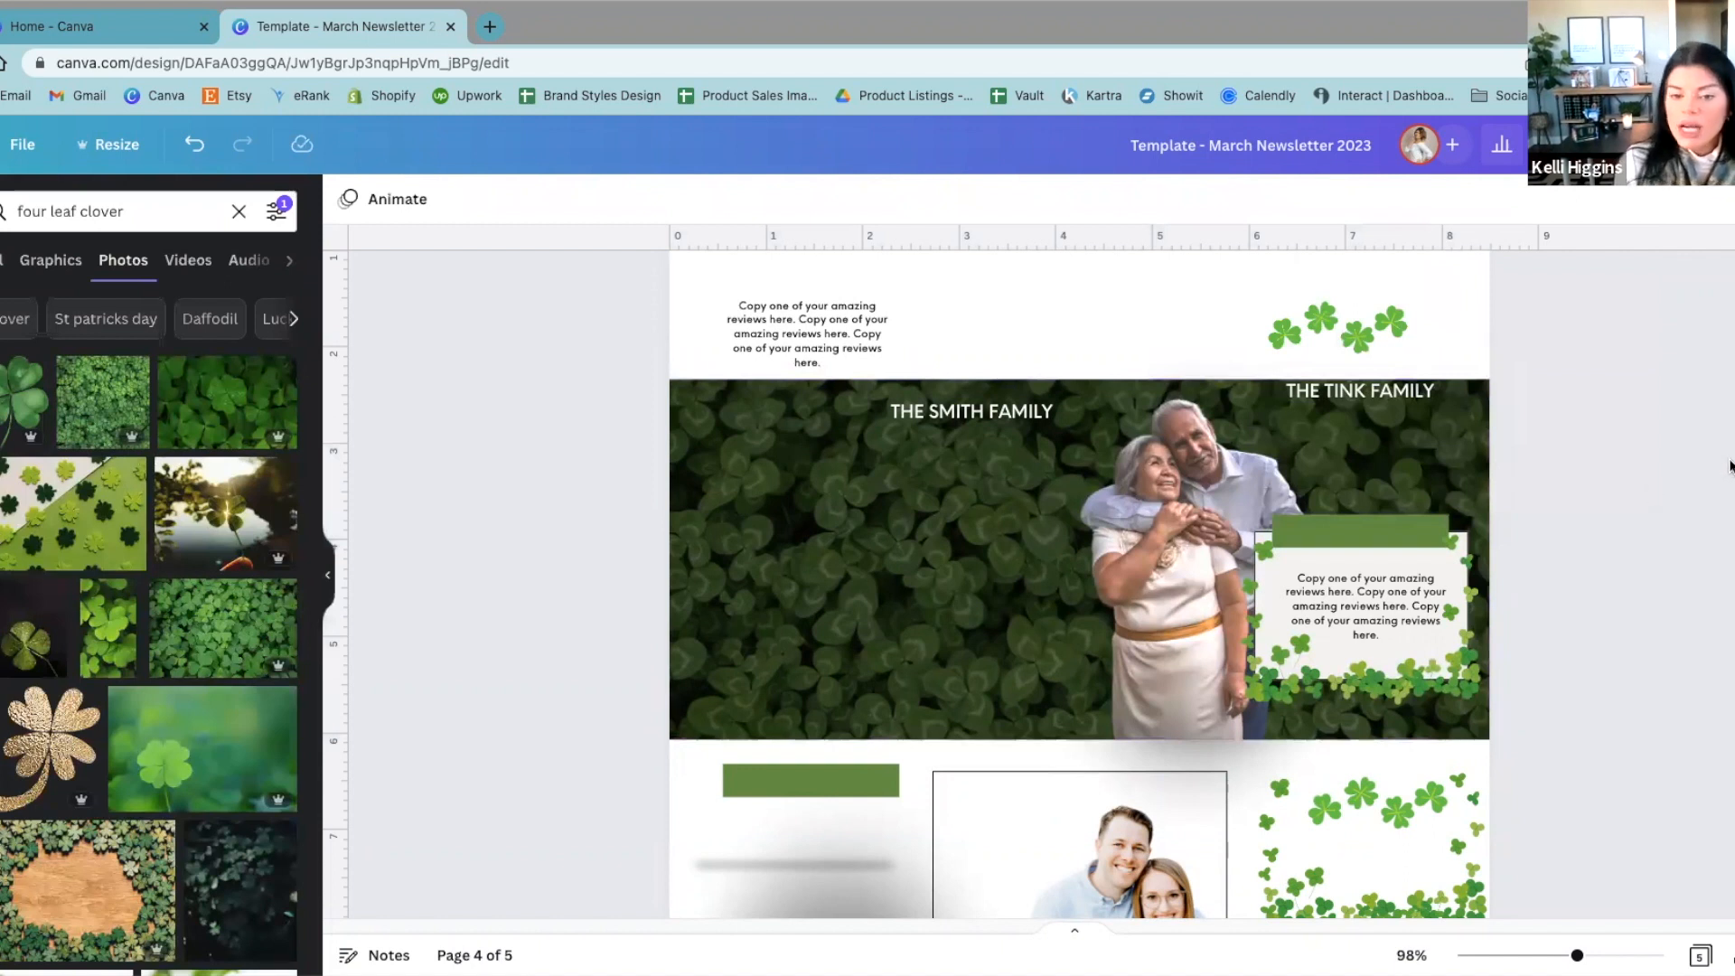
Step: Move the shadow graphic and the left couple's photo back onto the left side of the darkened banner
scroll(1034, 596, up, 6)
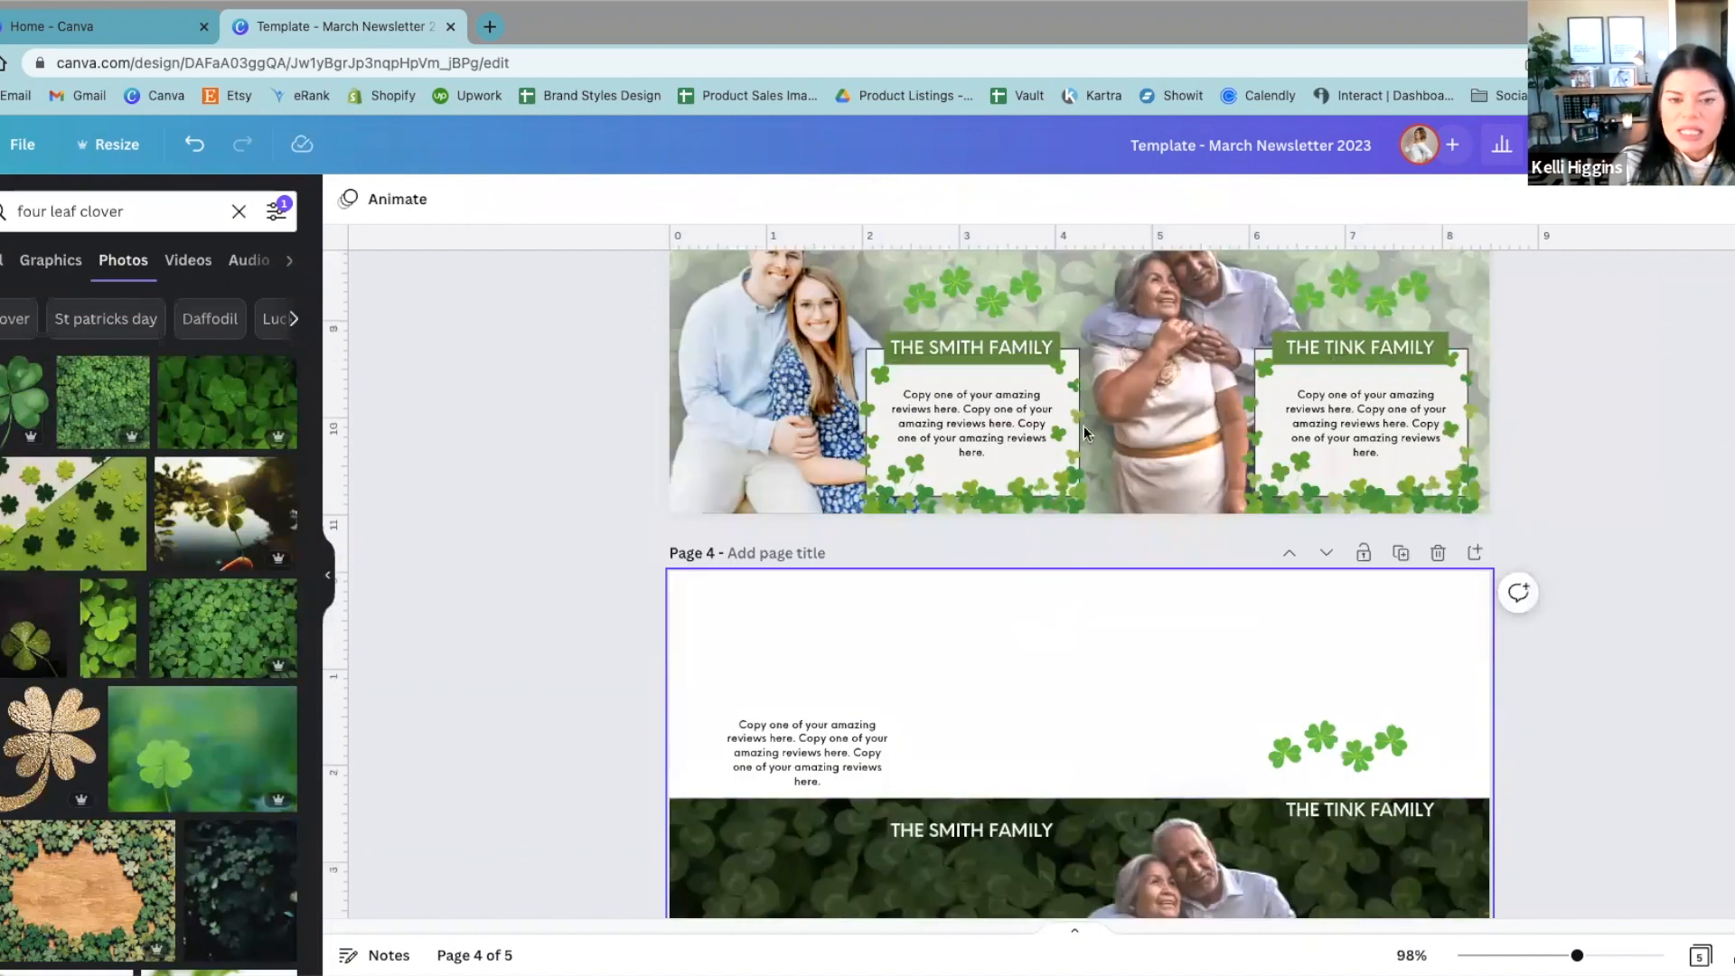
scroll(1190, 493, down, 5)
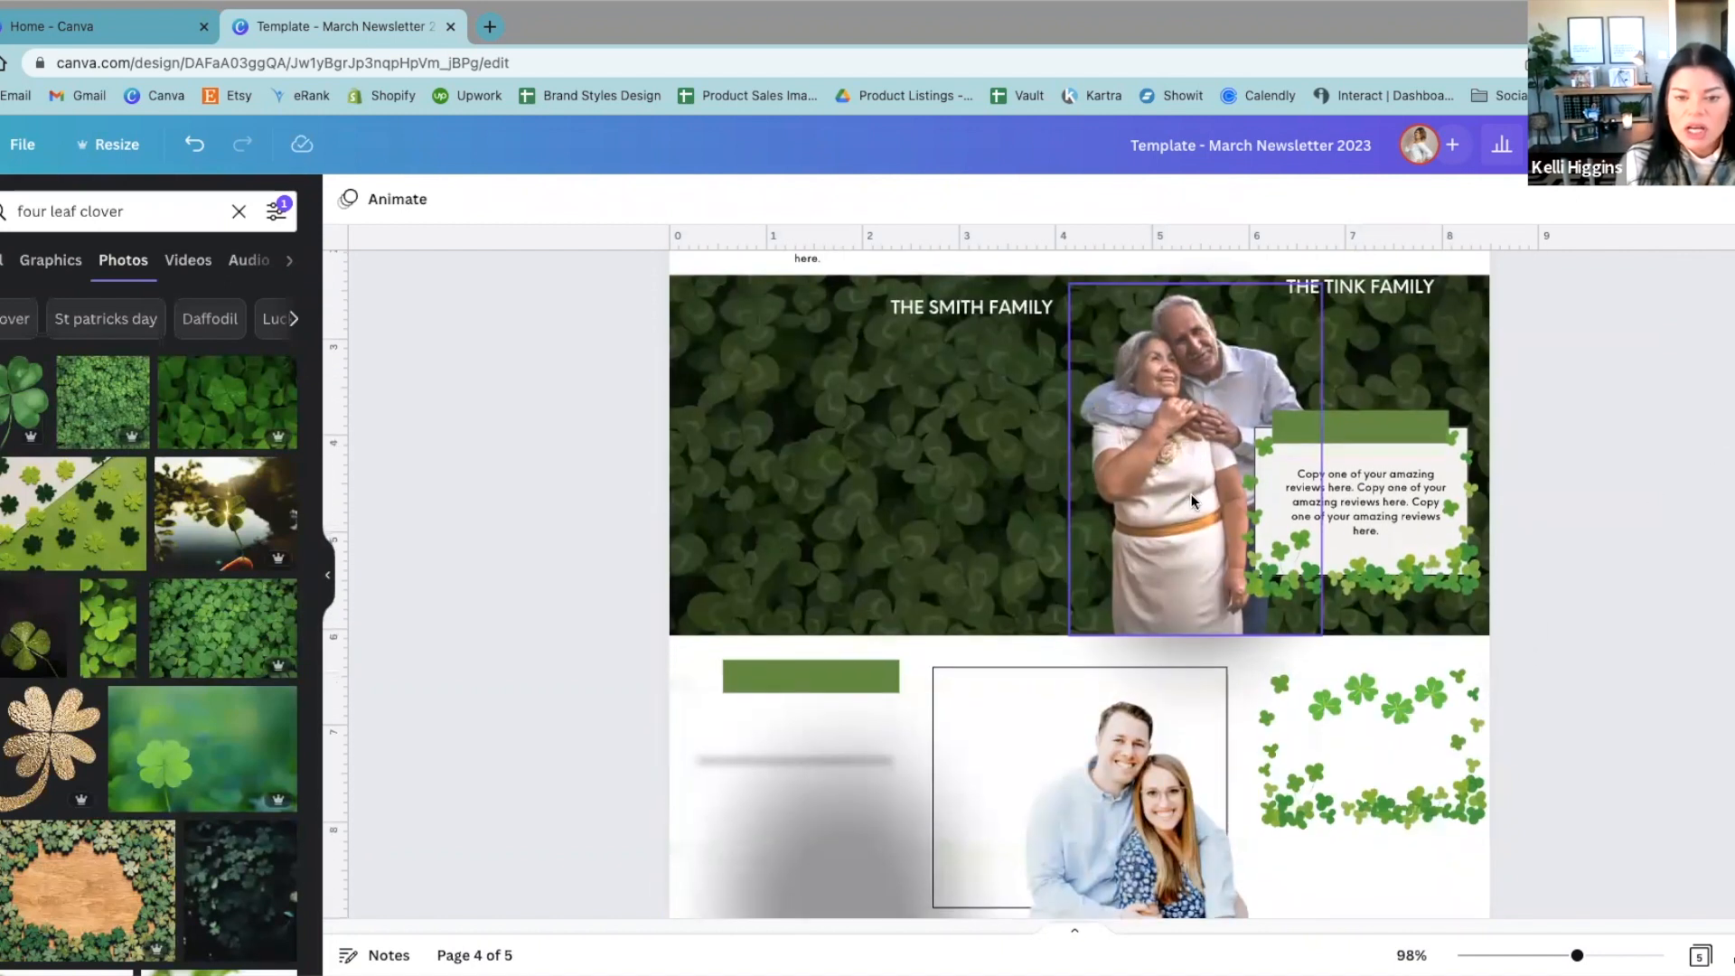
click(888, 707)
drag(888, 707, 806, 477)
drag(1104, 854, 799, 495)
click(603, 590)
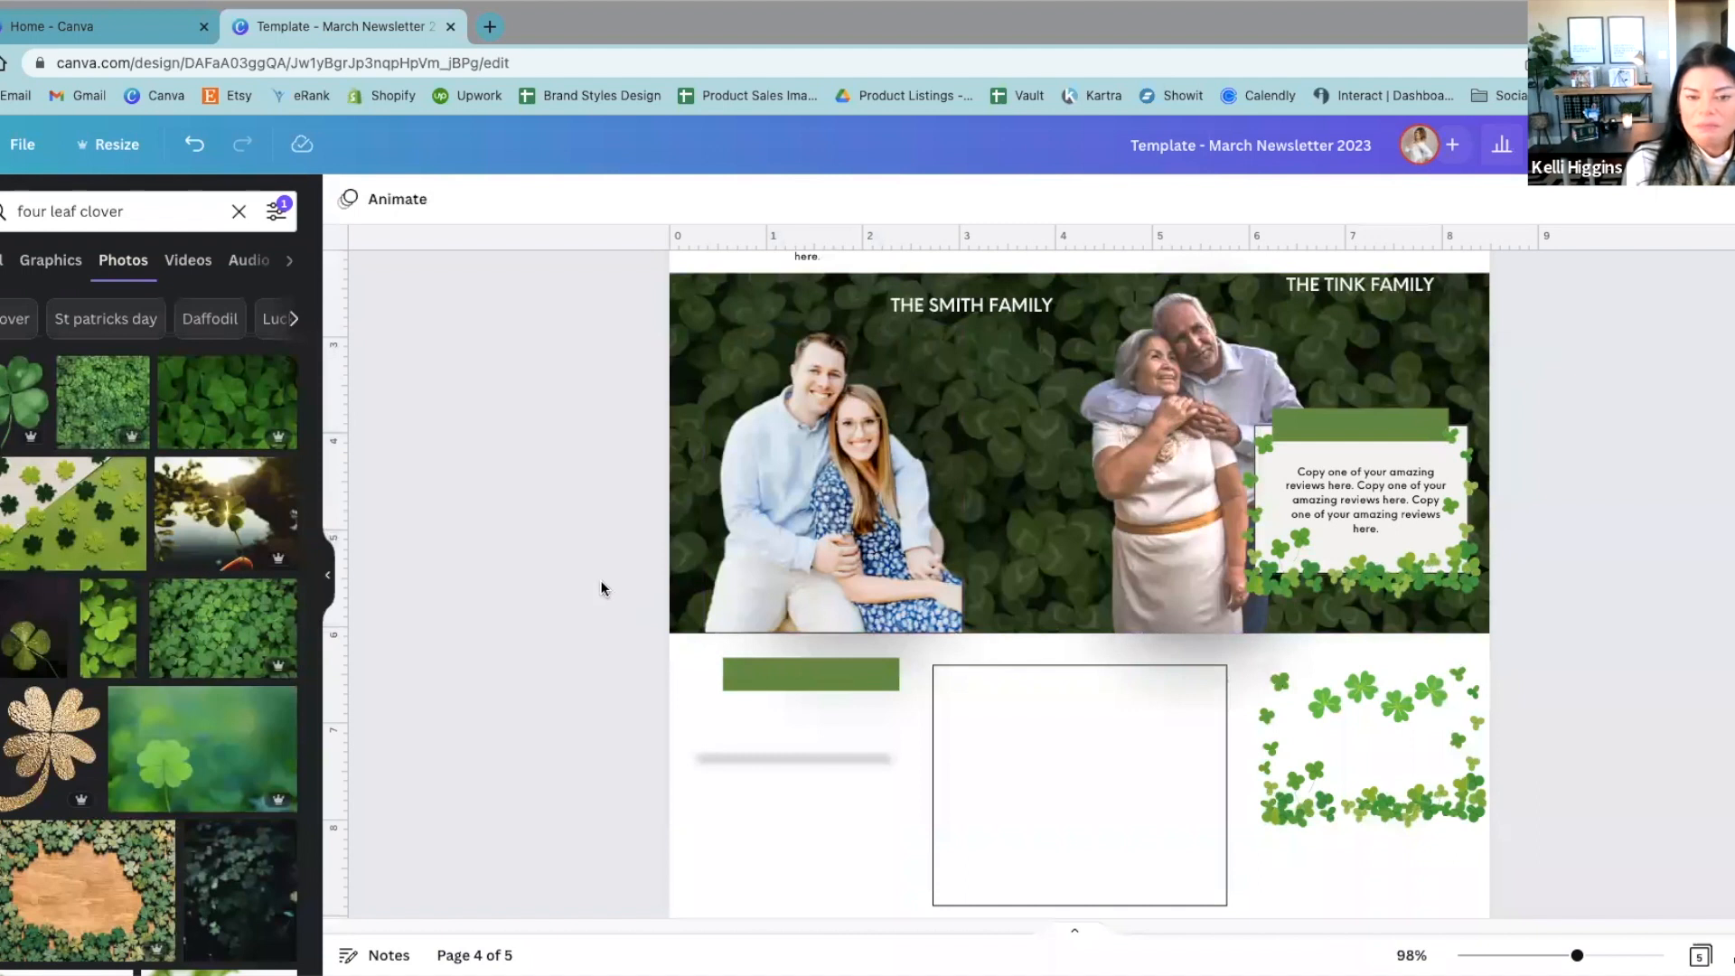
Step: Place the loose shamrock cluster above the right review box and the right family name on its green label bar
scroll(560, 573, up, 1)
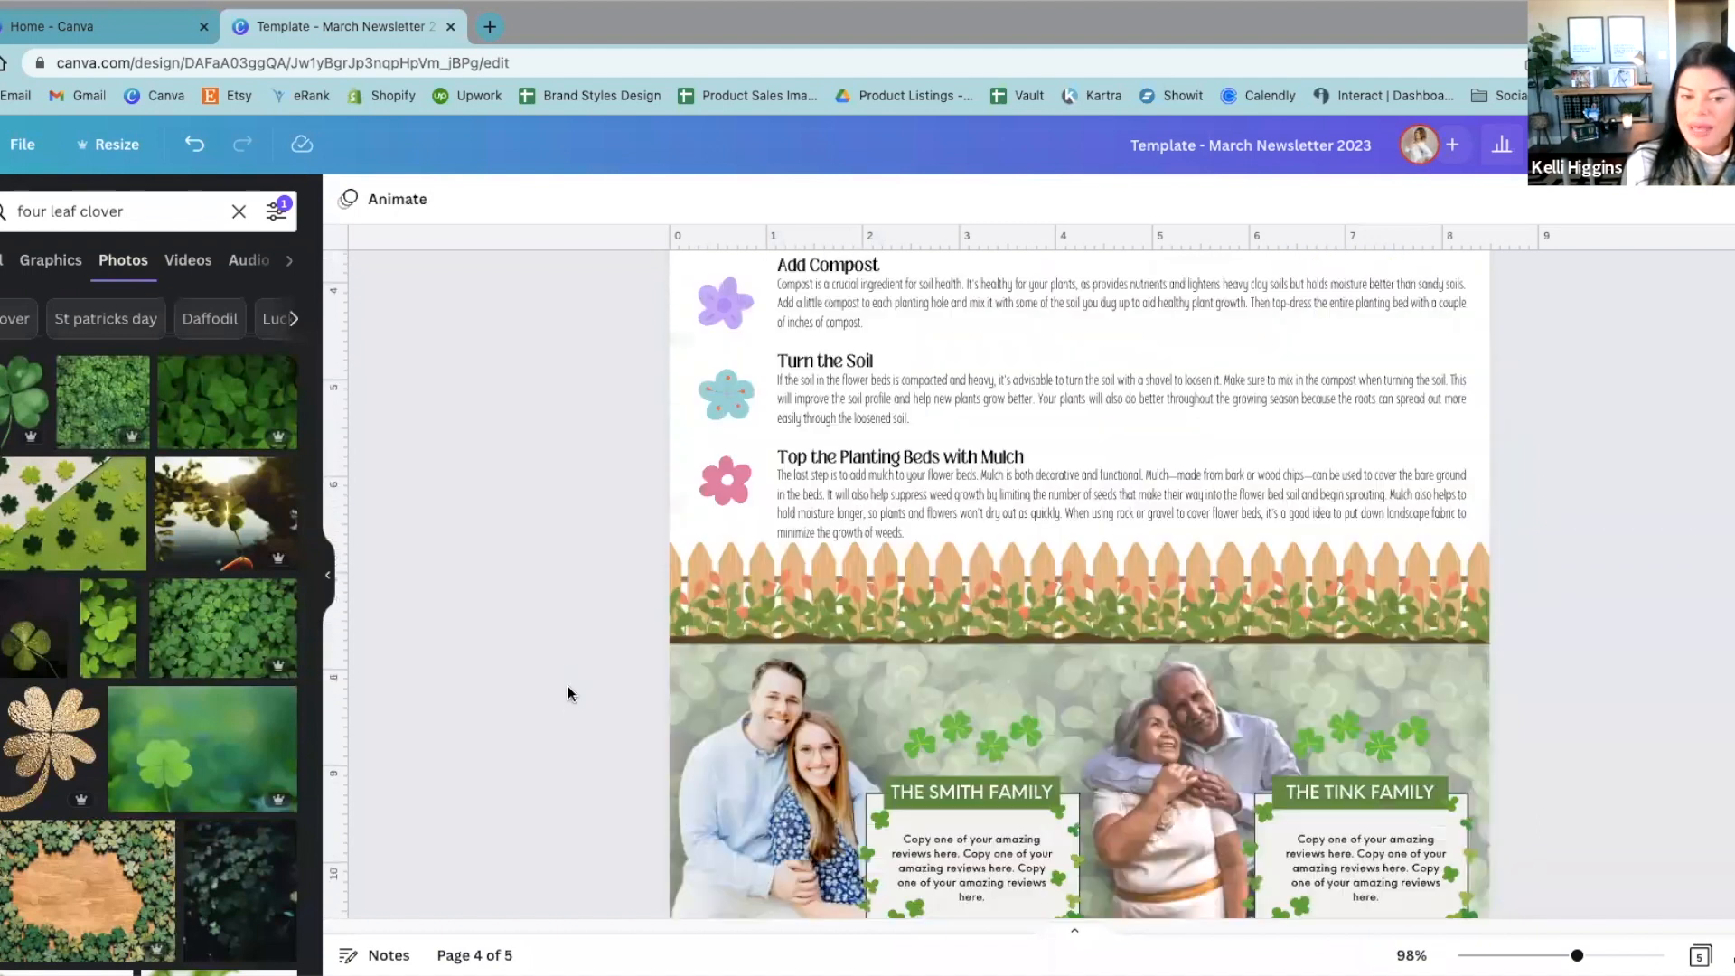
scroll(568, 685, down, 2)
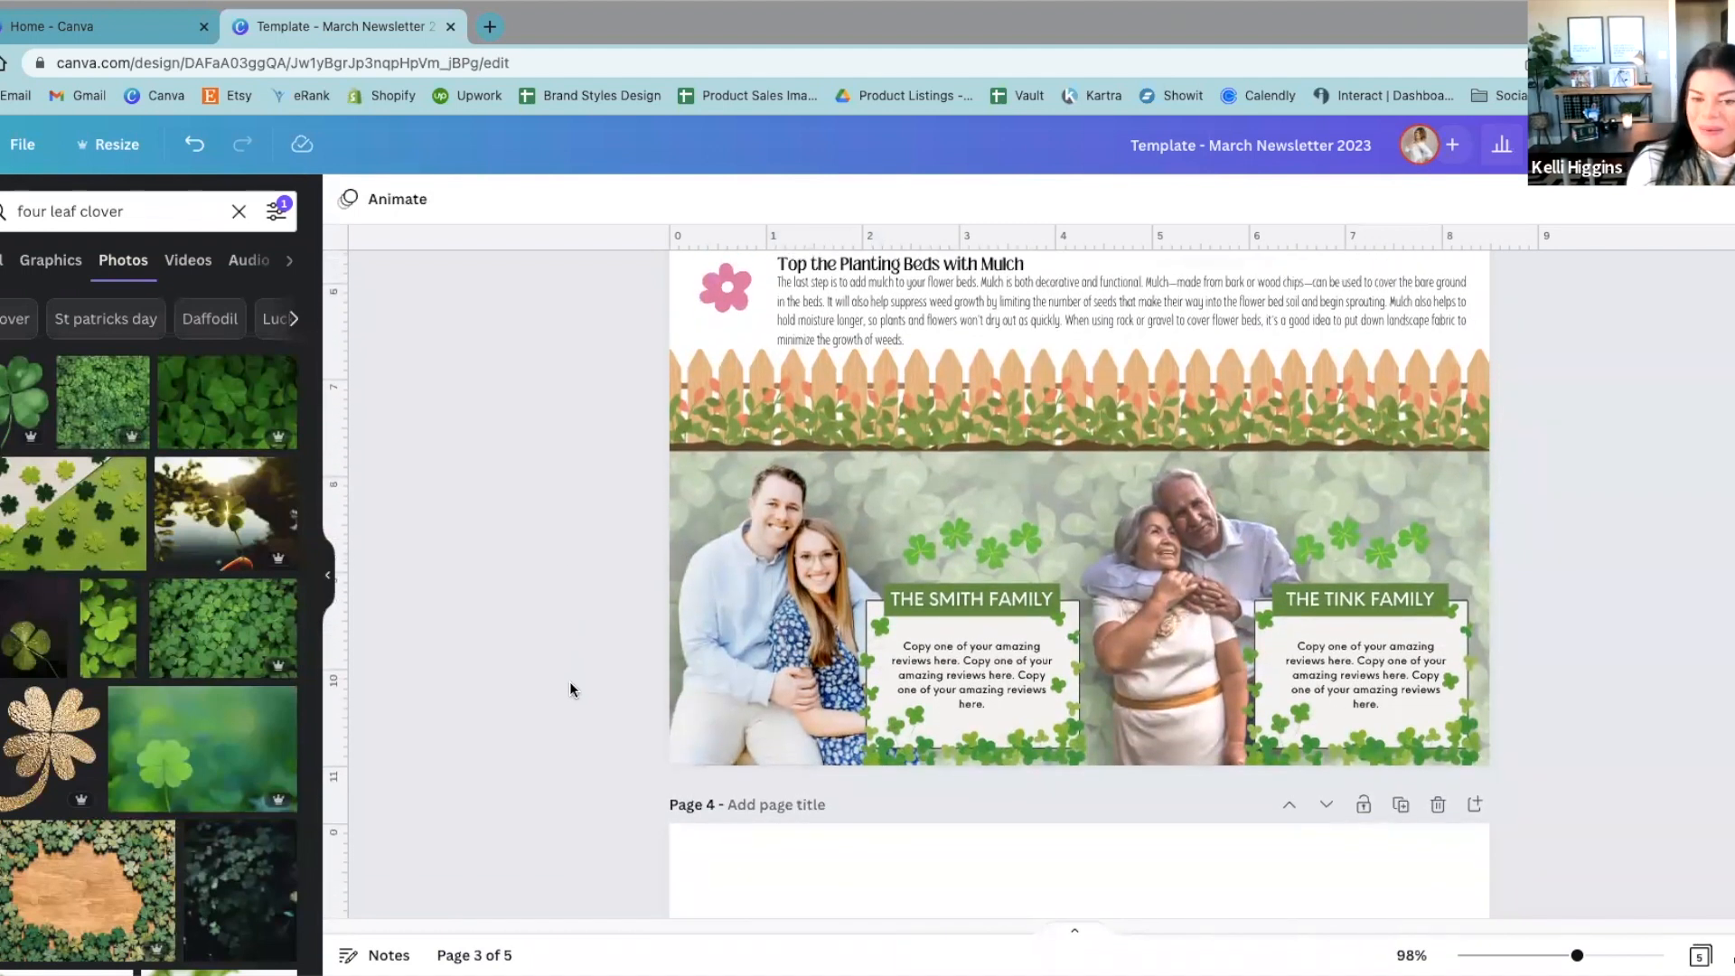
scroll(569, 681, down, 8)
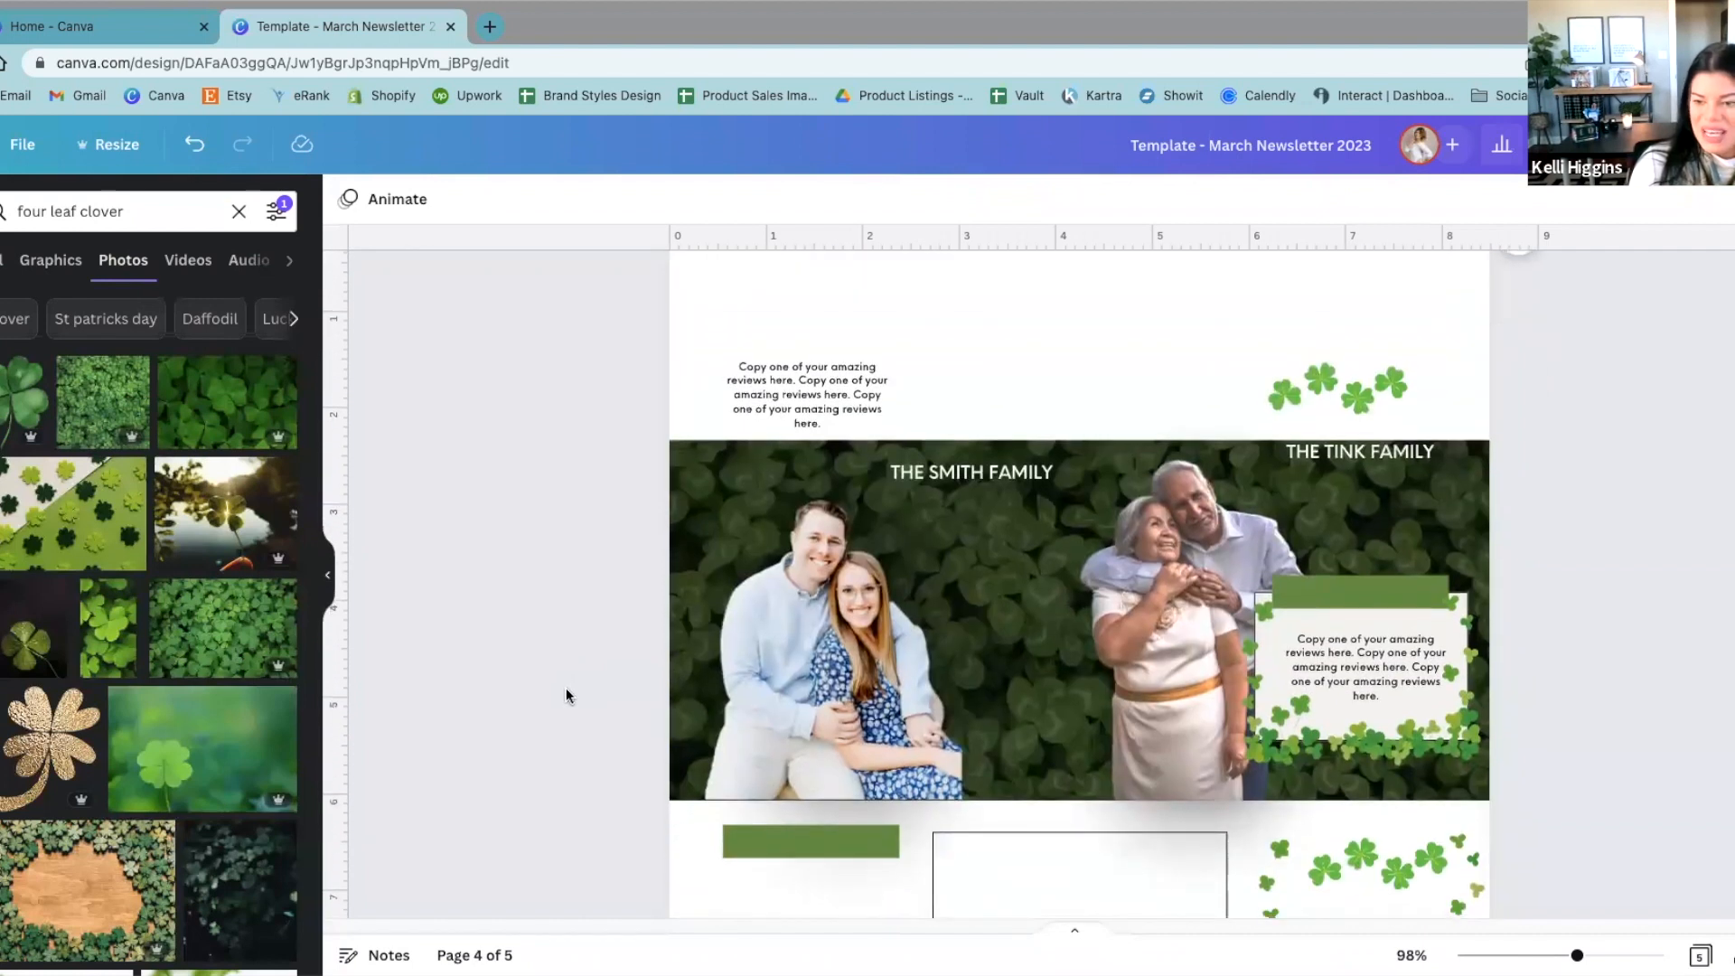
scroll(566, 690, down, 1)
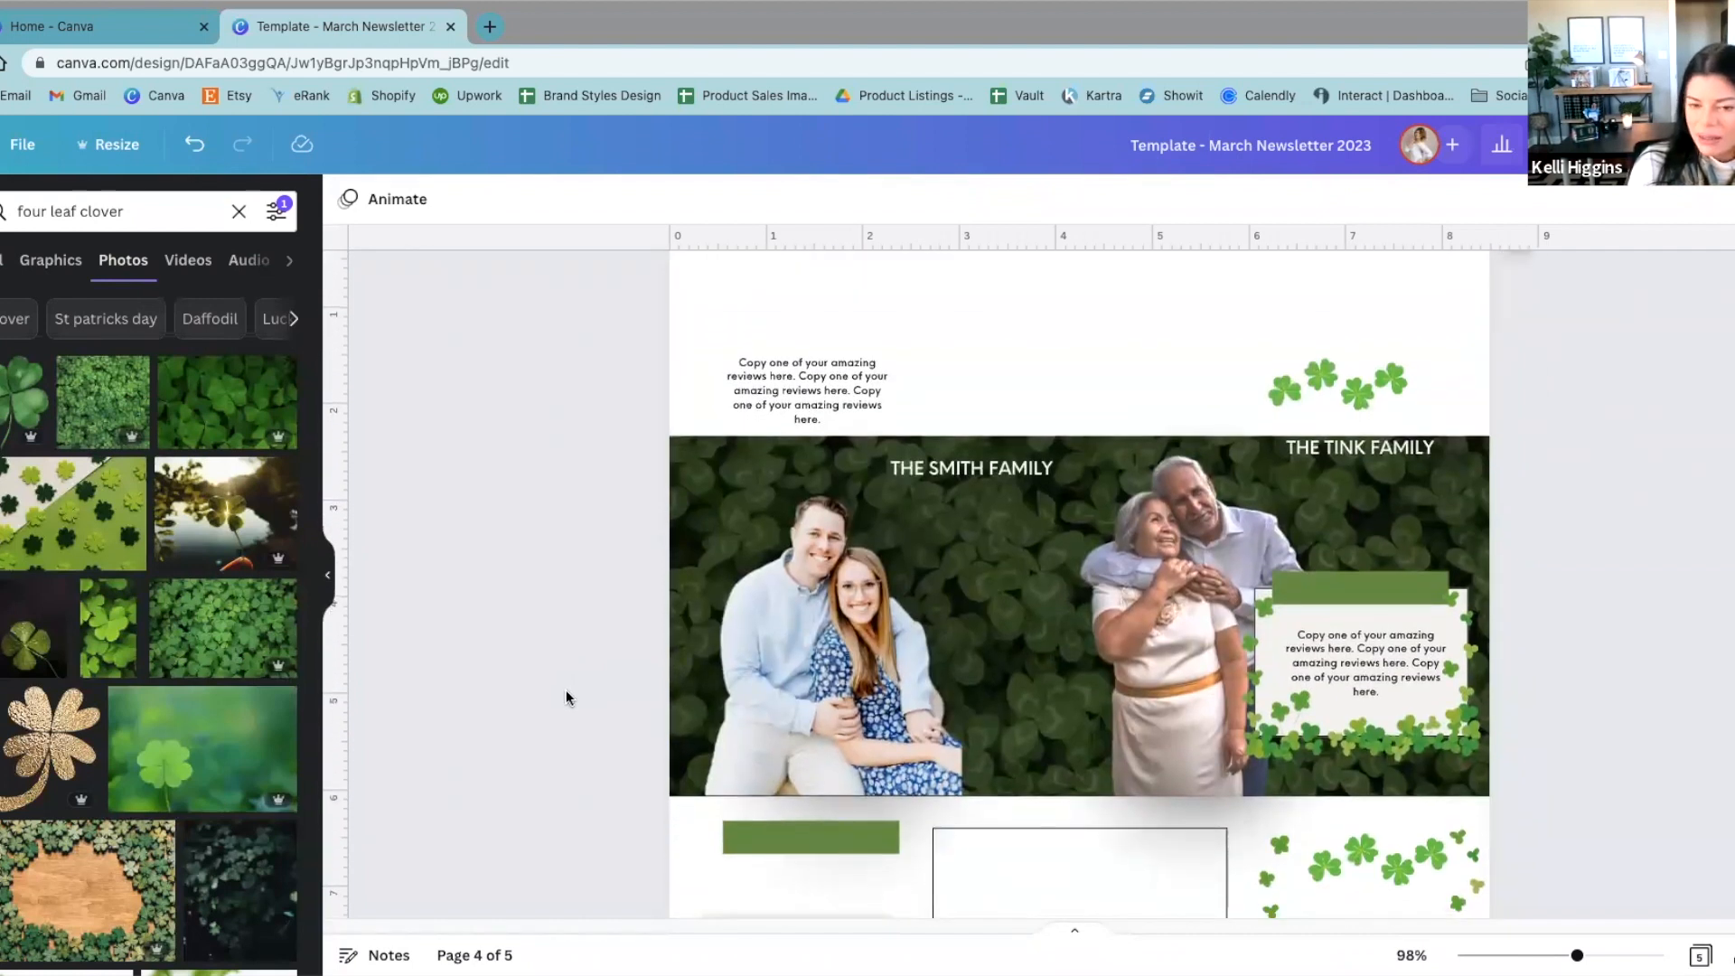
scroll(565, 697, down, 1)
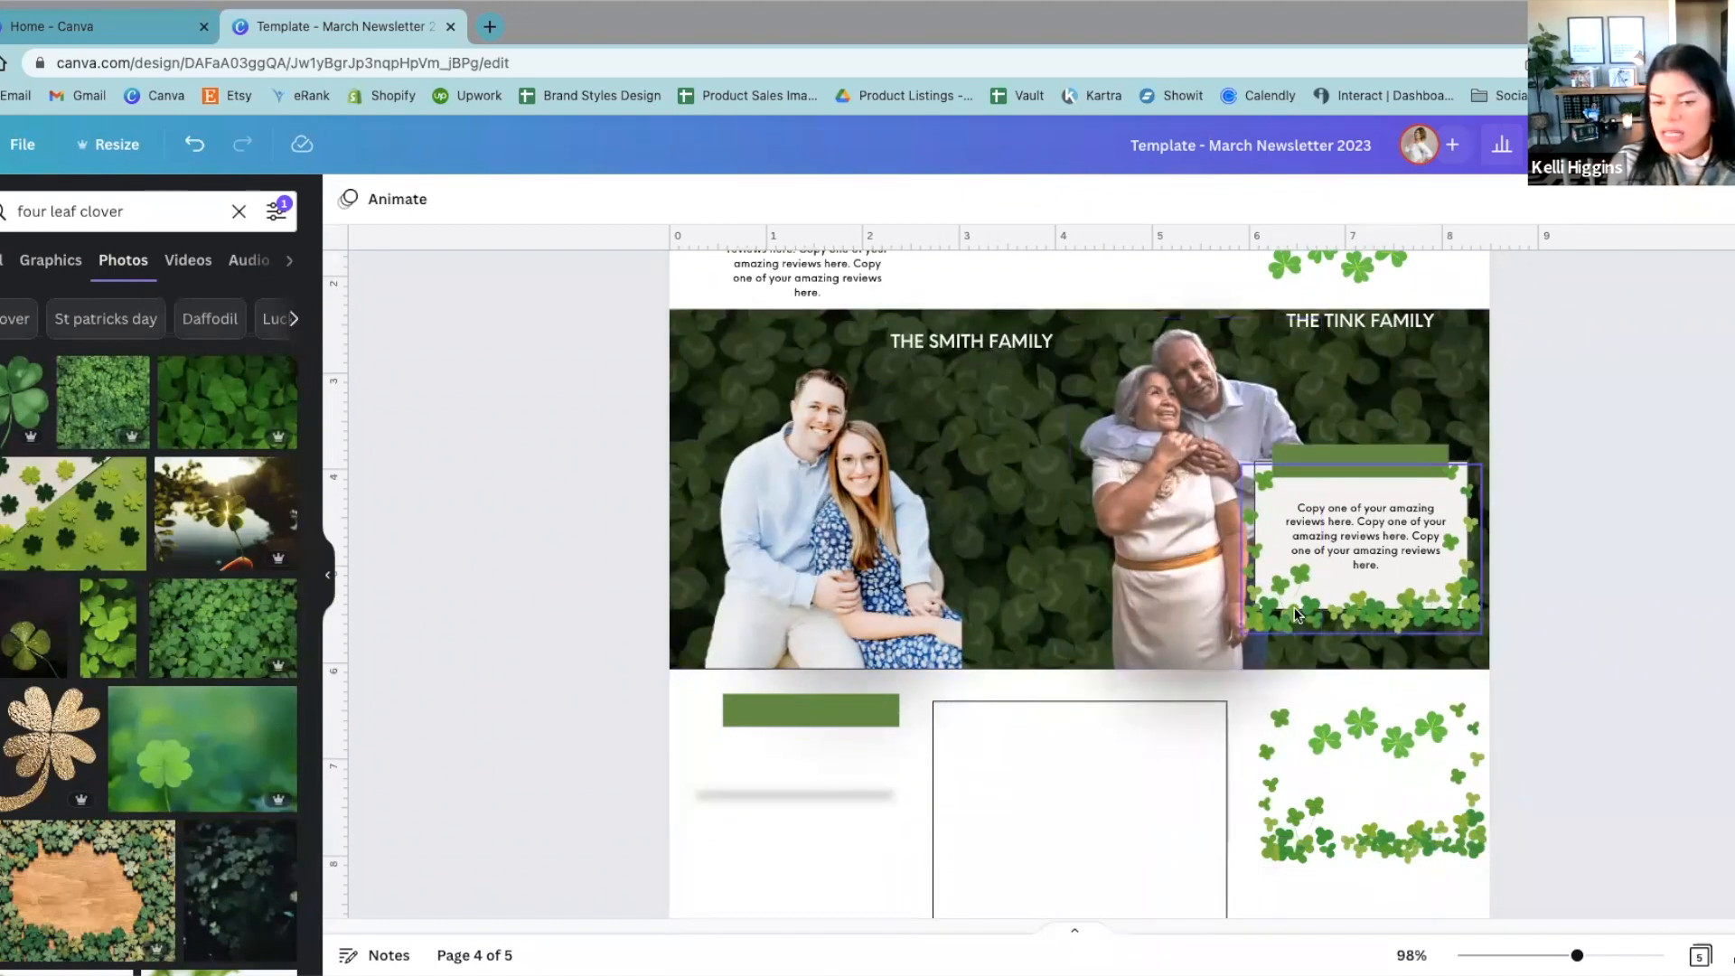
drag(1320, 262, 1349, 420)
click(1567, 450)
drag(1406, 319, 1405, 460)
click(1700, 498)
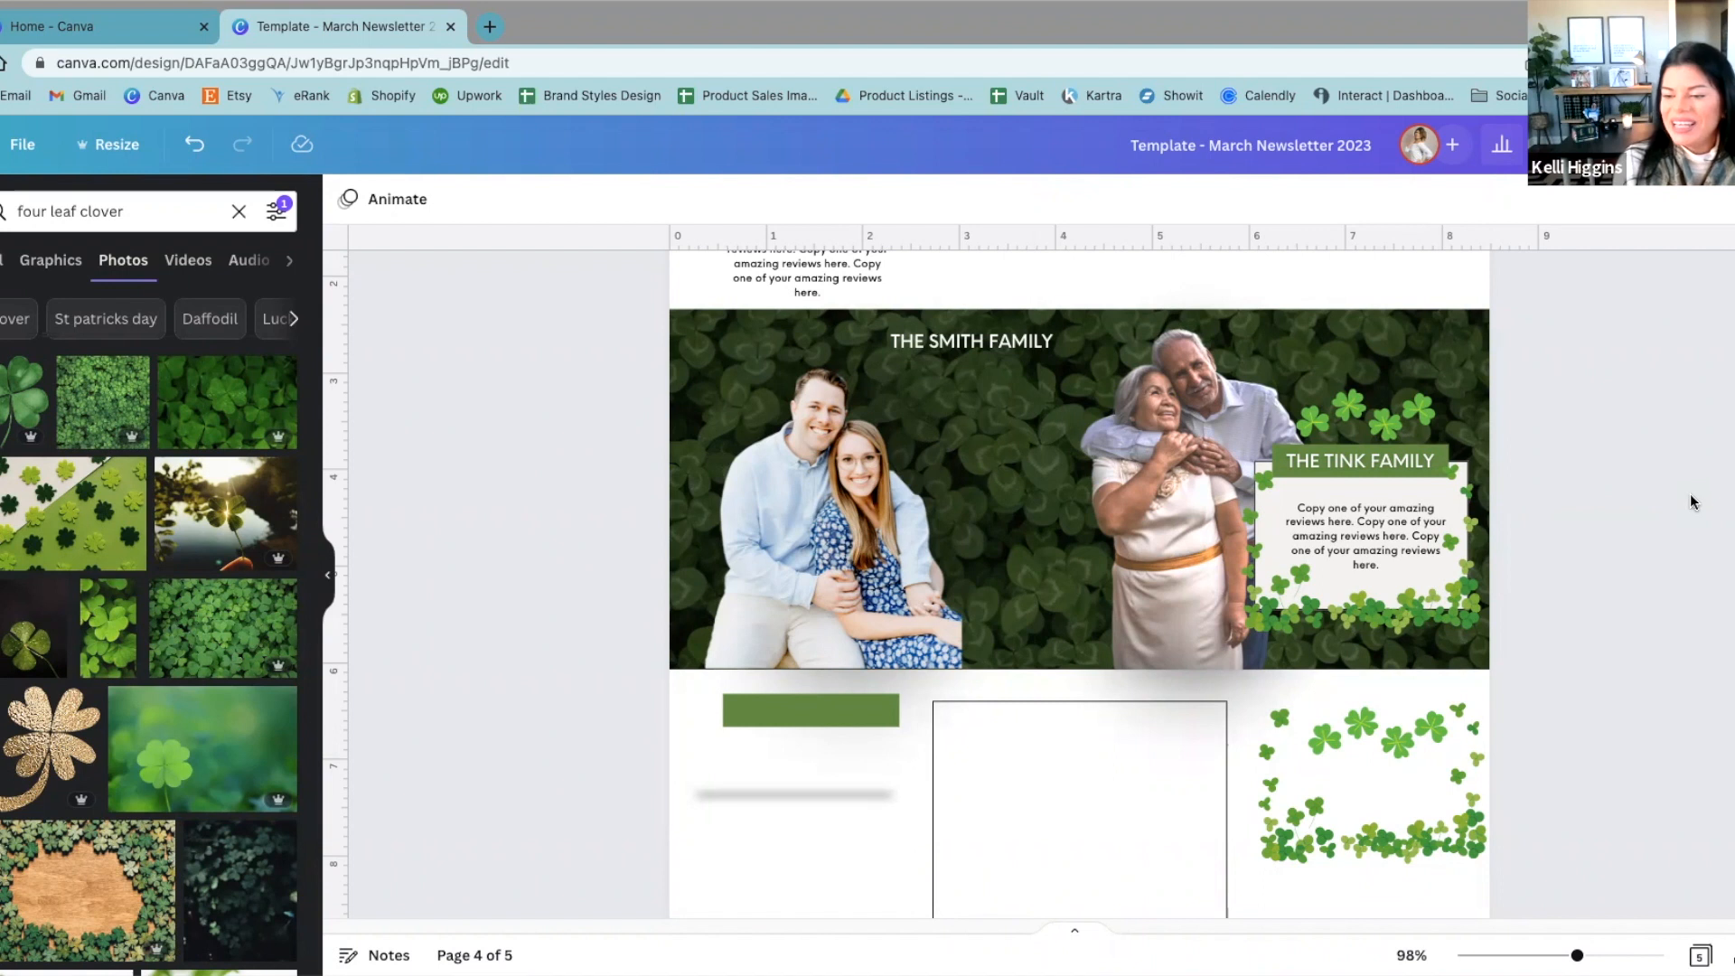
Step: Go to page 5 to view the window-cleaning article and the real estate market update
scroll(1689, 494, down, 1)
scroll(1689, 502, up, 1)
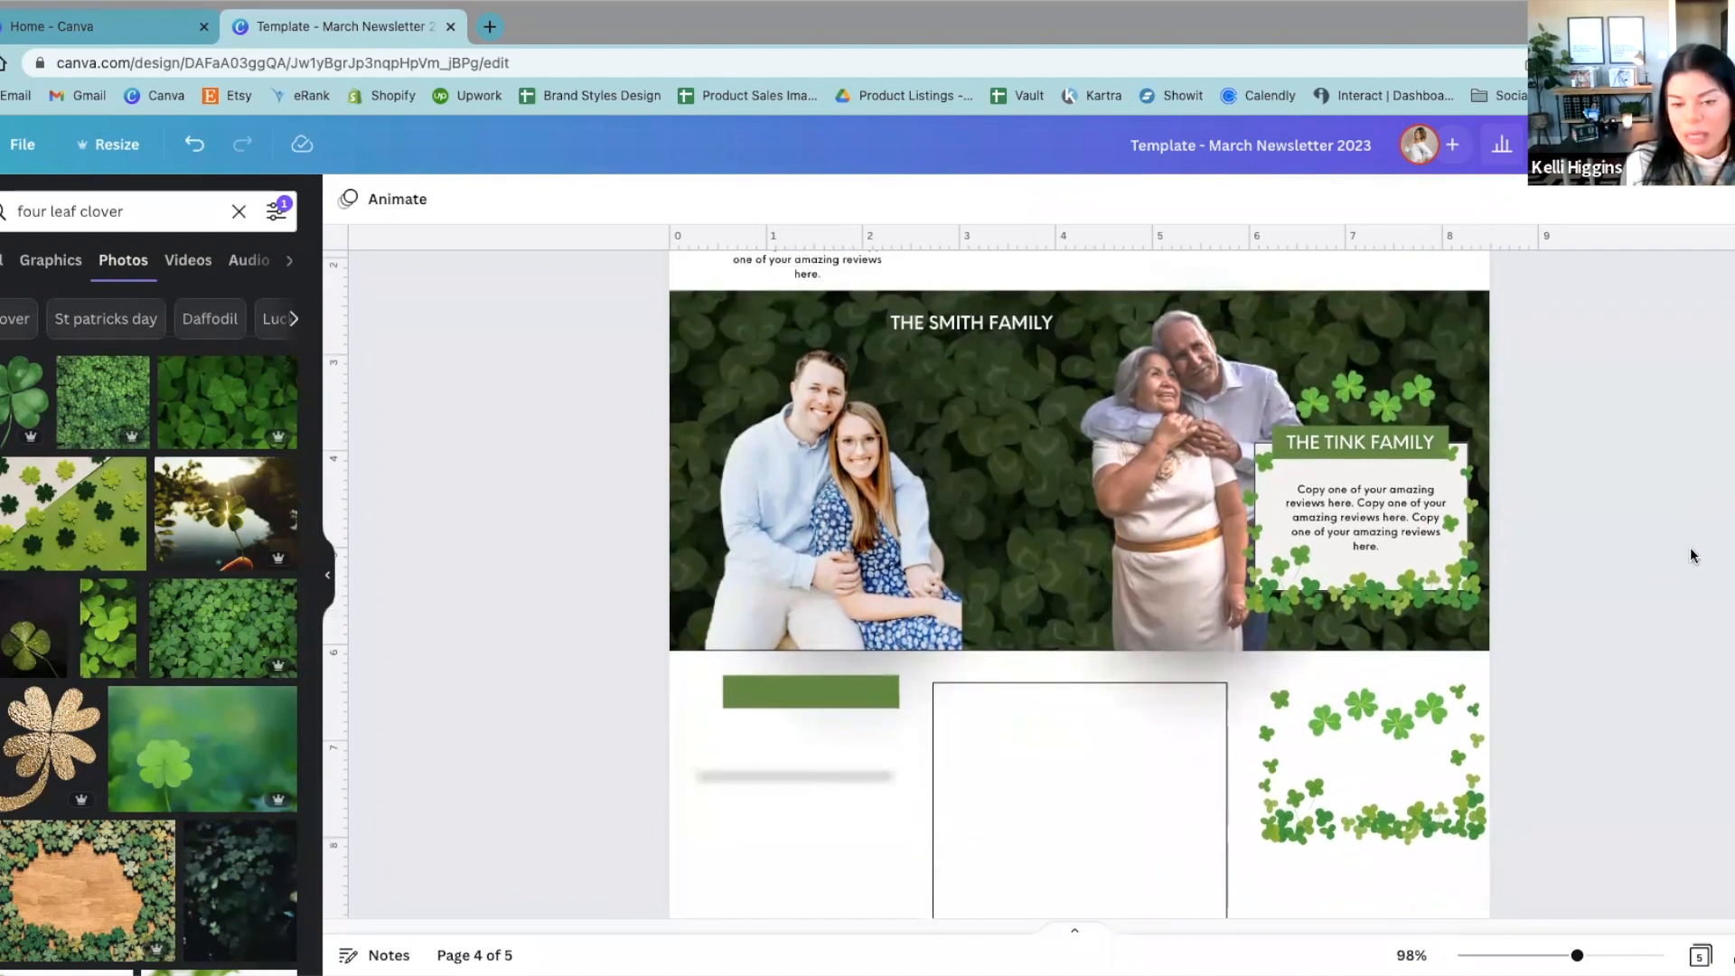
scroll(1691, 556, down, 5)
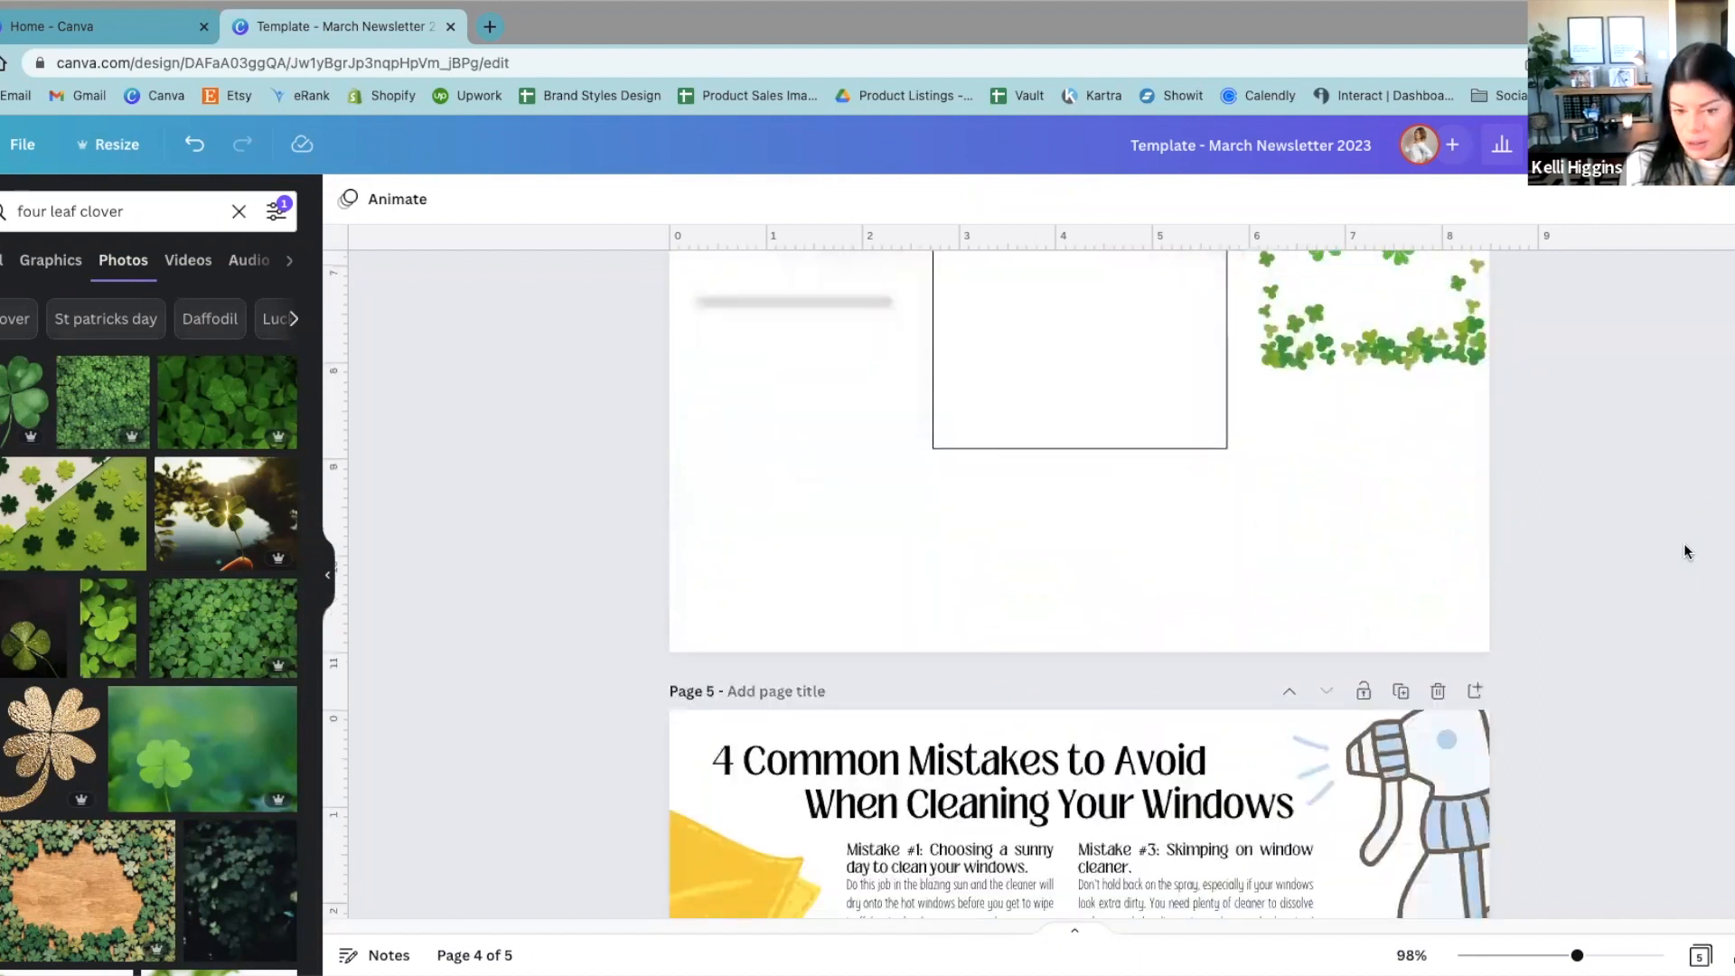
scroll(1686, 551, down, 5)
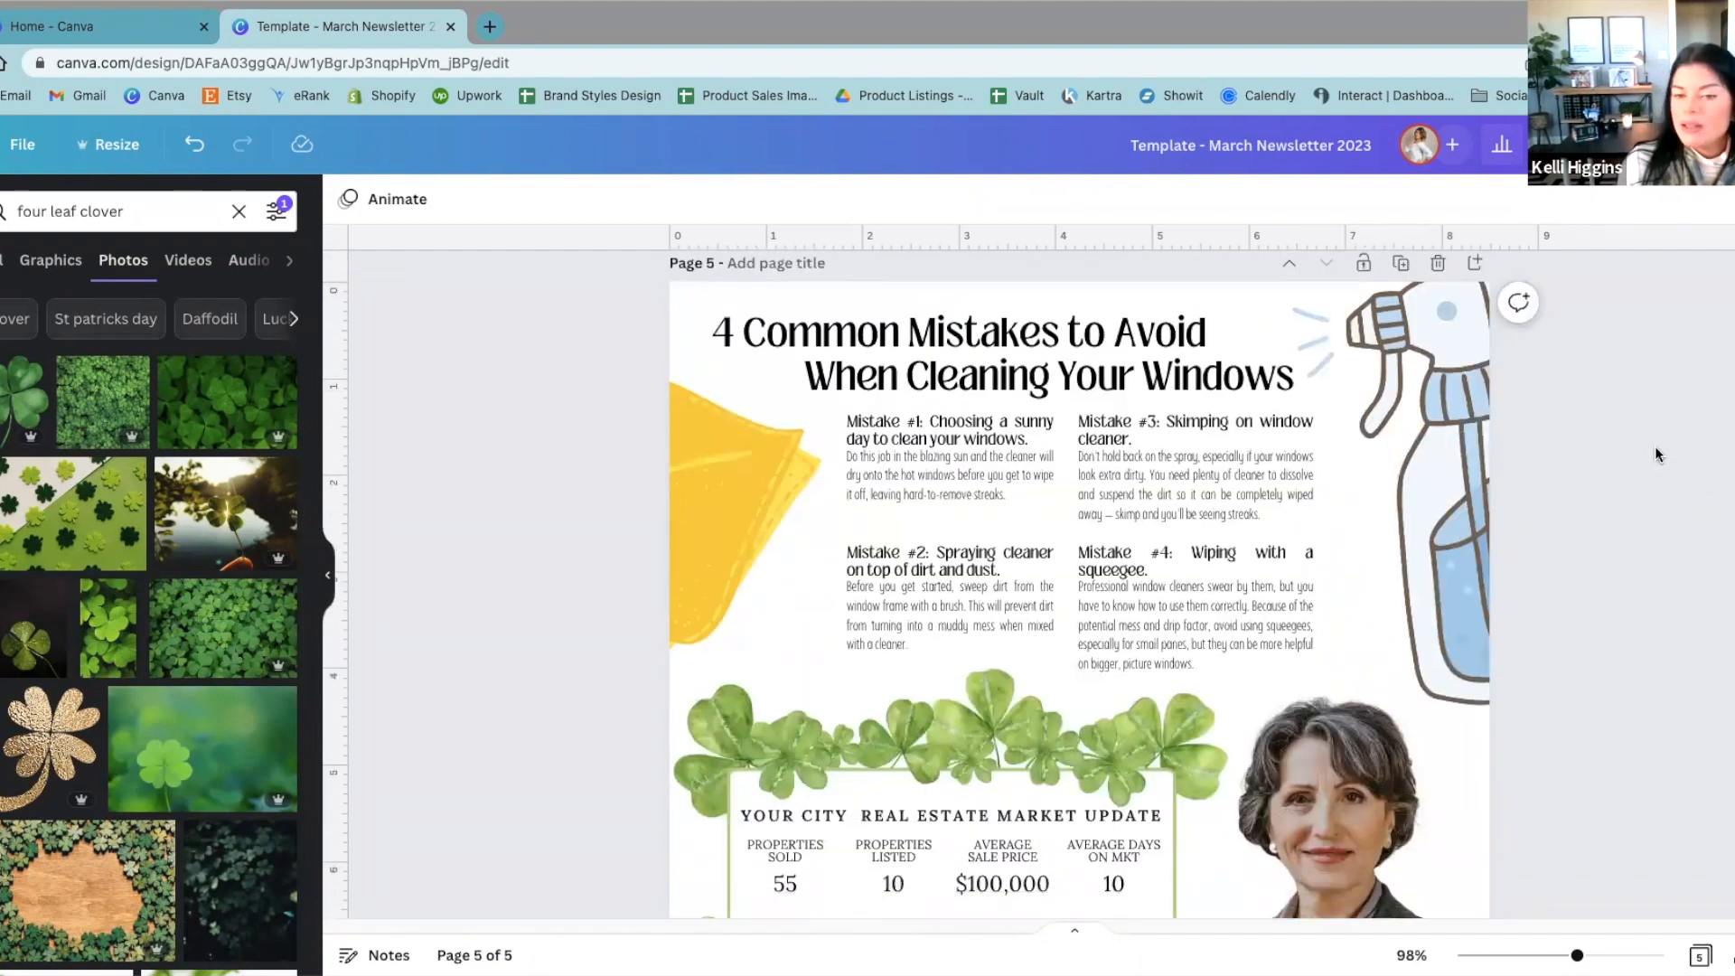
Step: On page 4, slide the semi-transparent black overlay down off the clover banner and move it back over the photo
click(1431, 311)
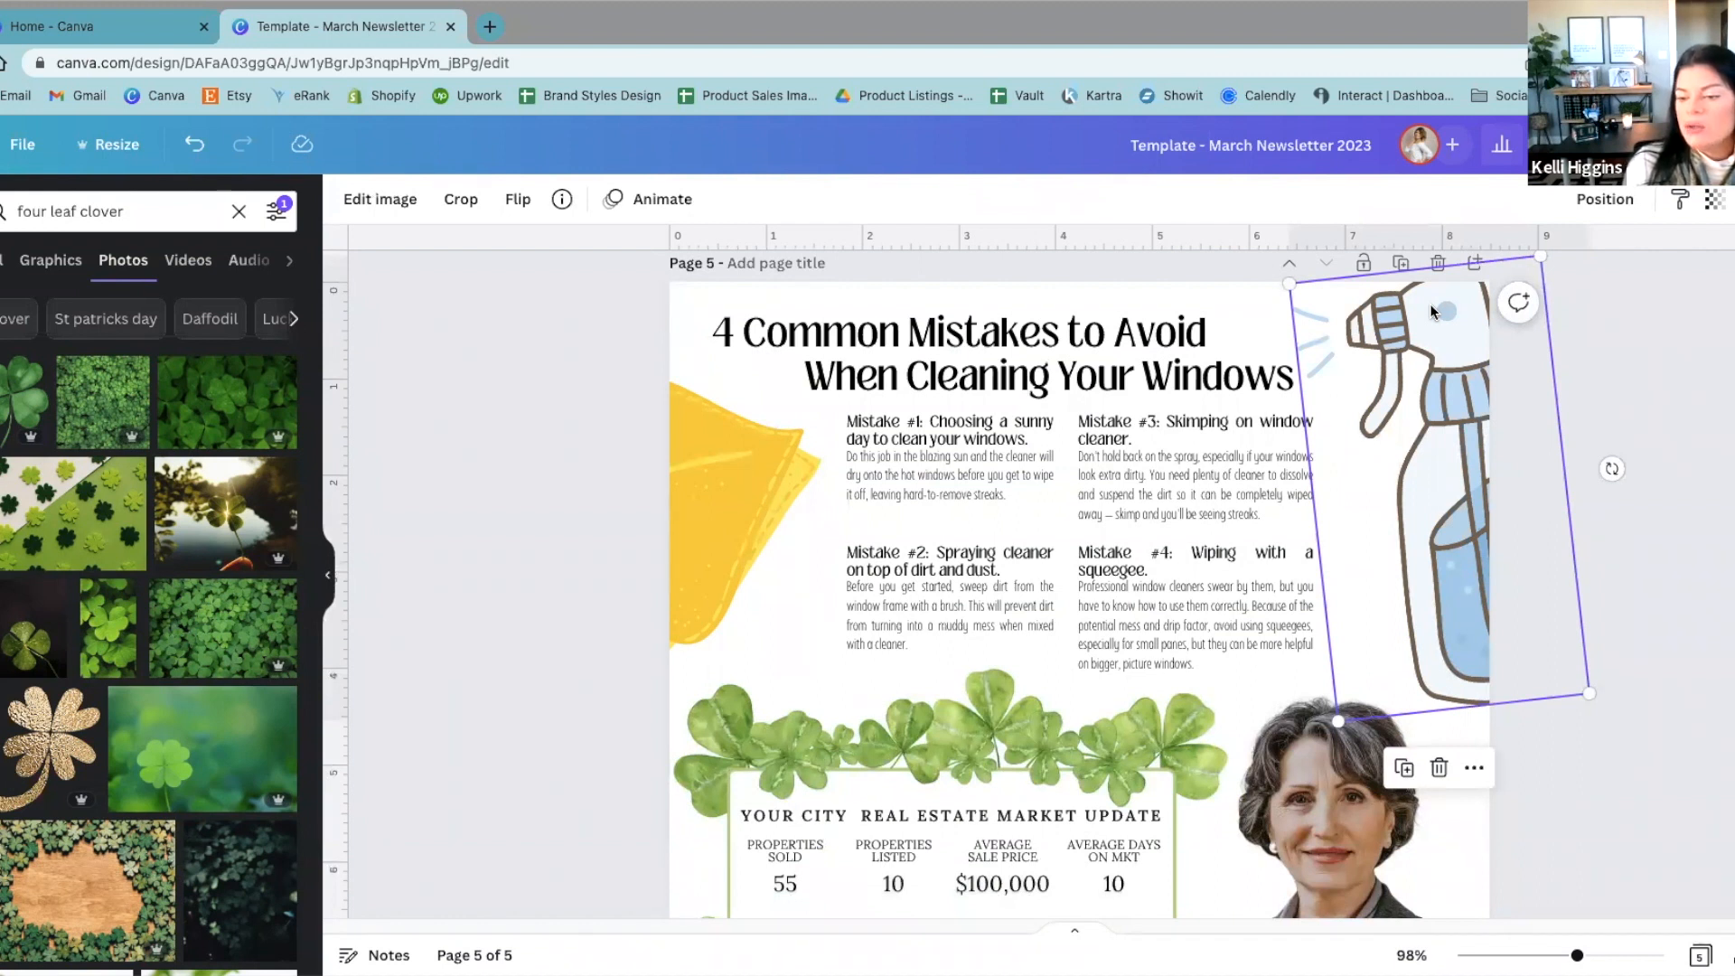
scroll(1346, 486, up, 10)
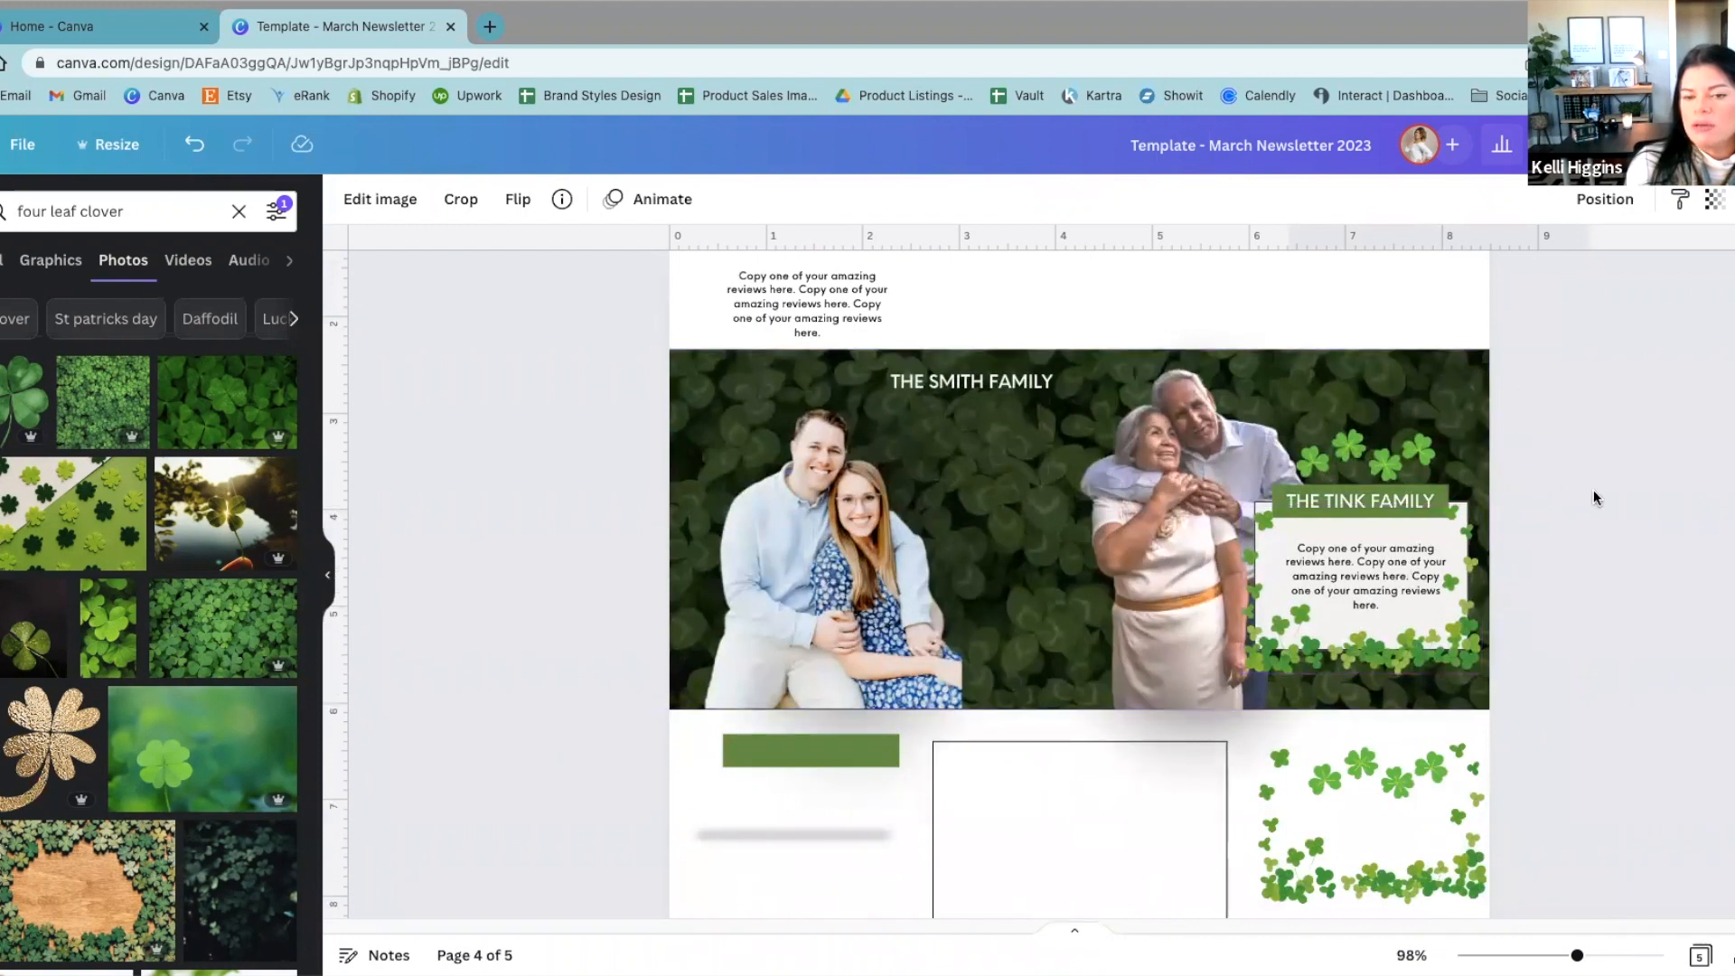
click(1035, 505)
drag(1036, 505, 1069, 602)
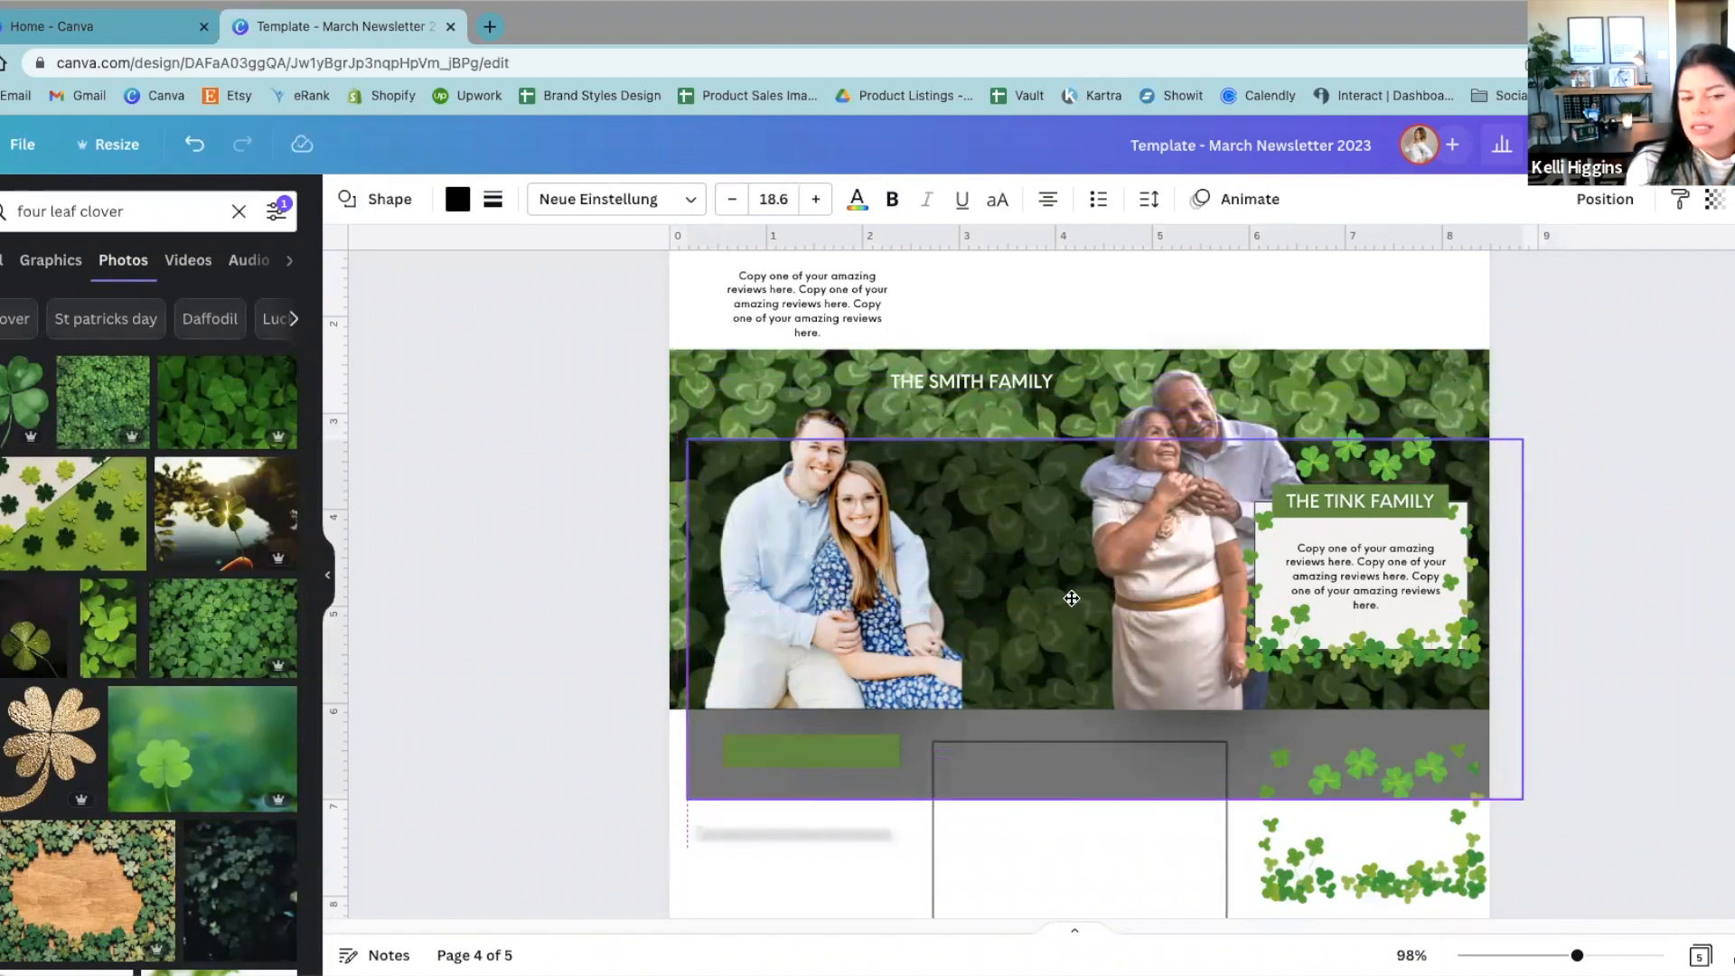
drag(1071, 598, 1071, 598)
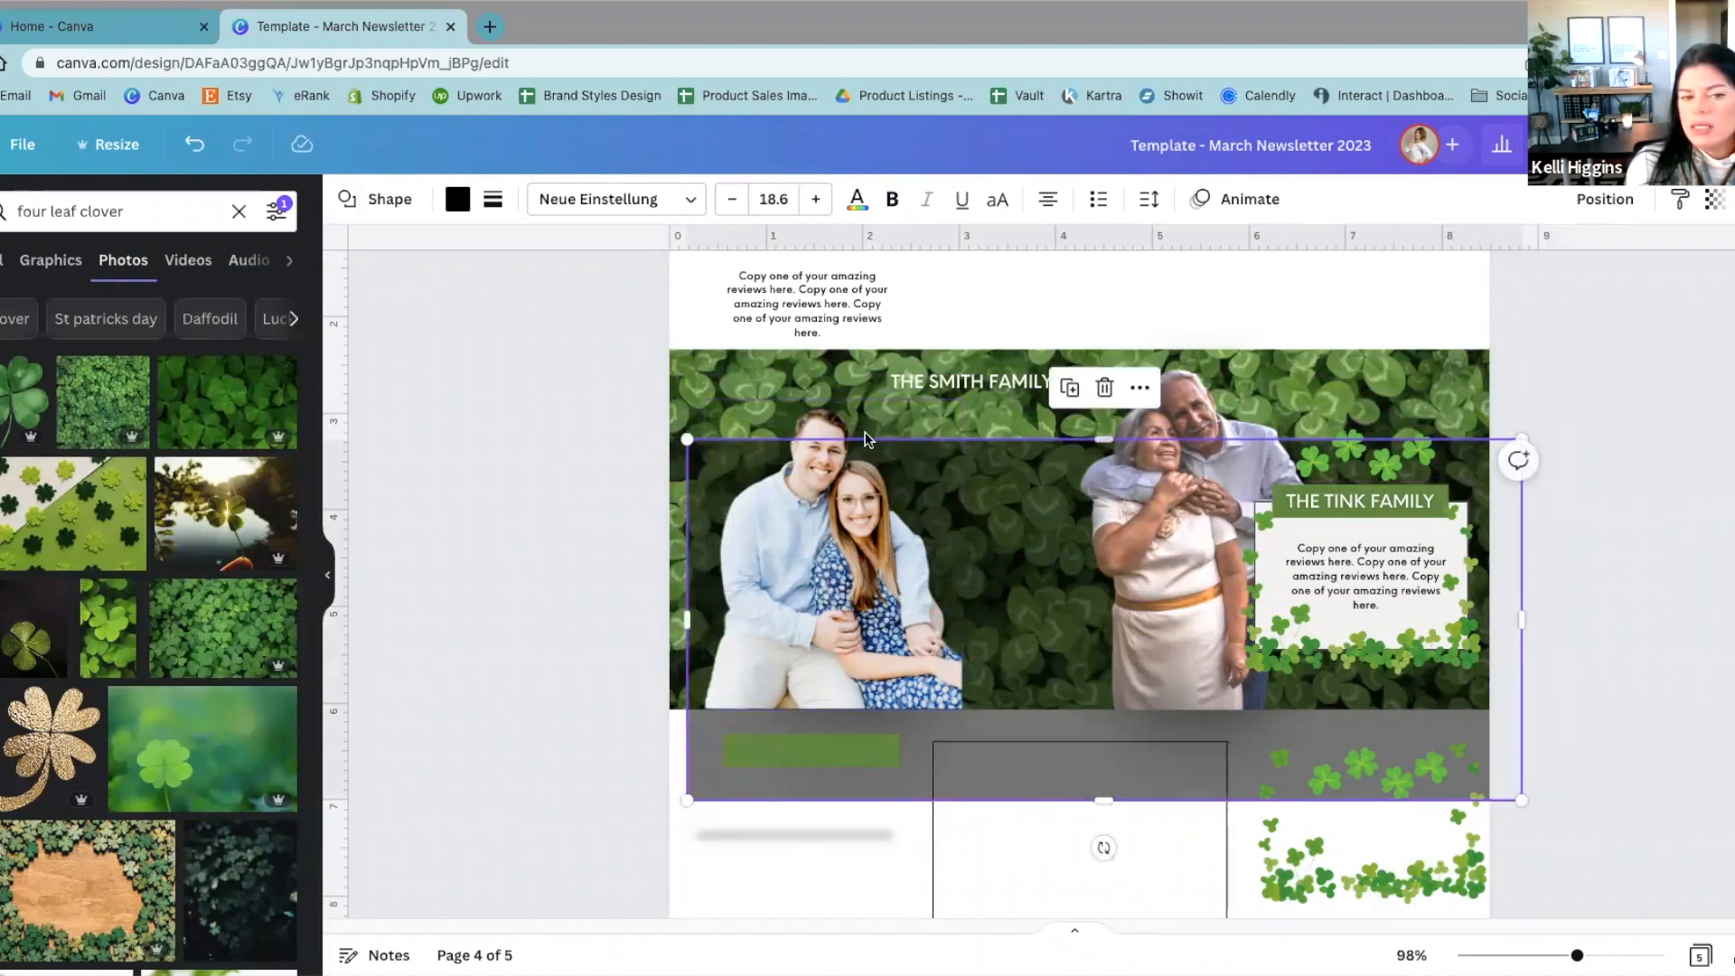
click(670, 364)
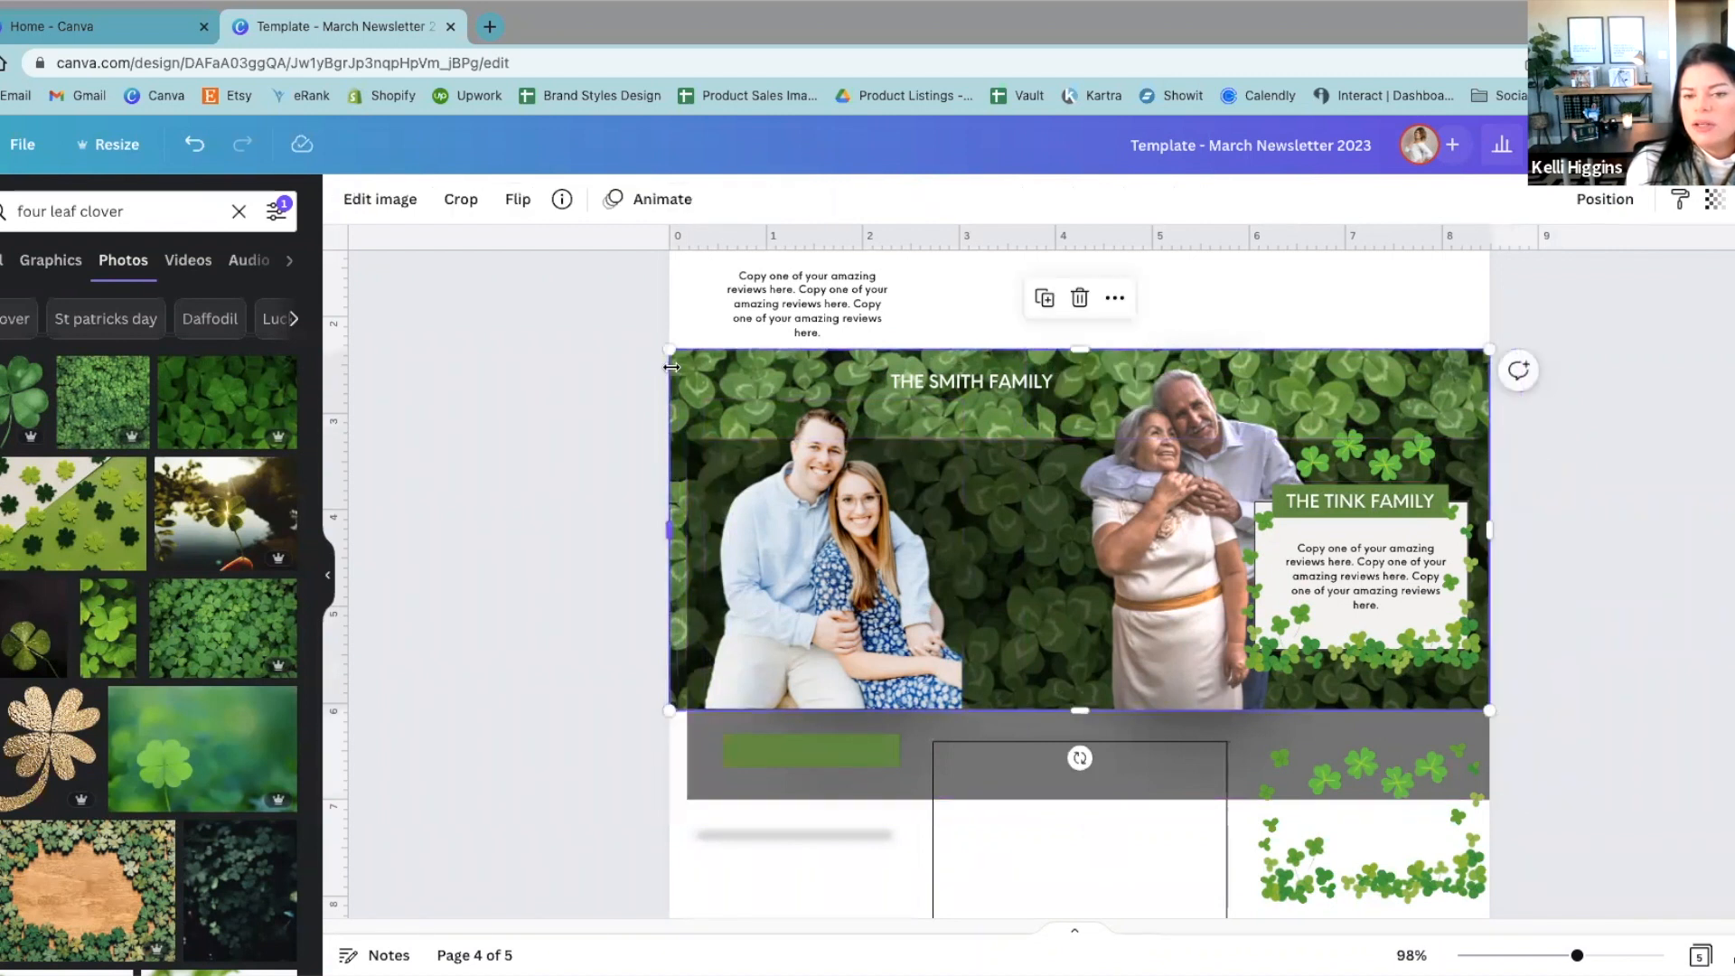
click(718, 482)
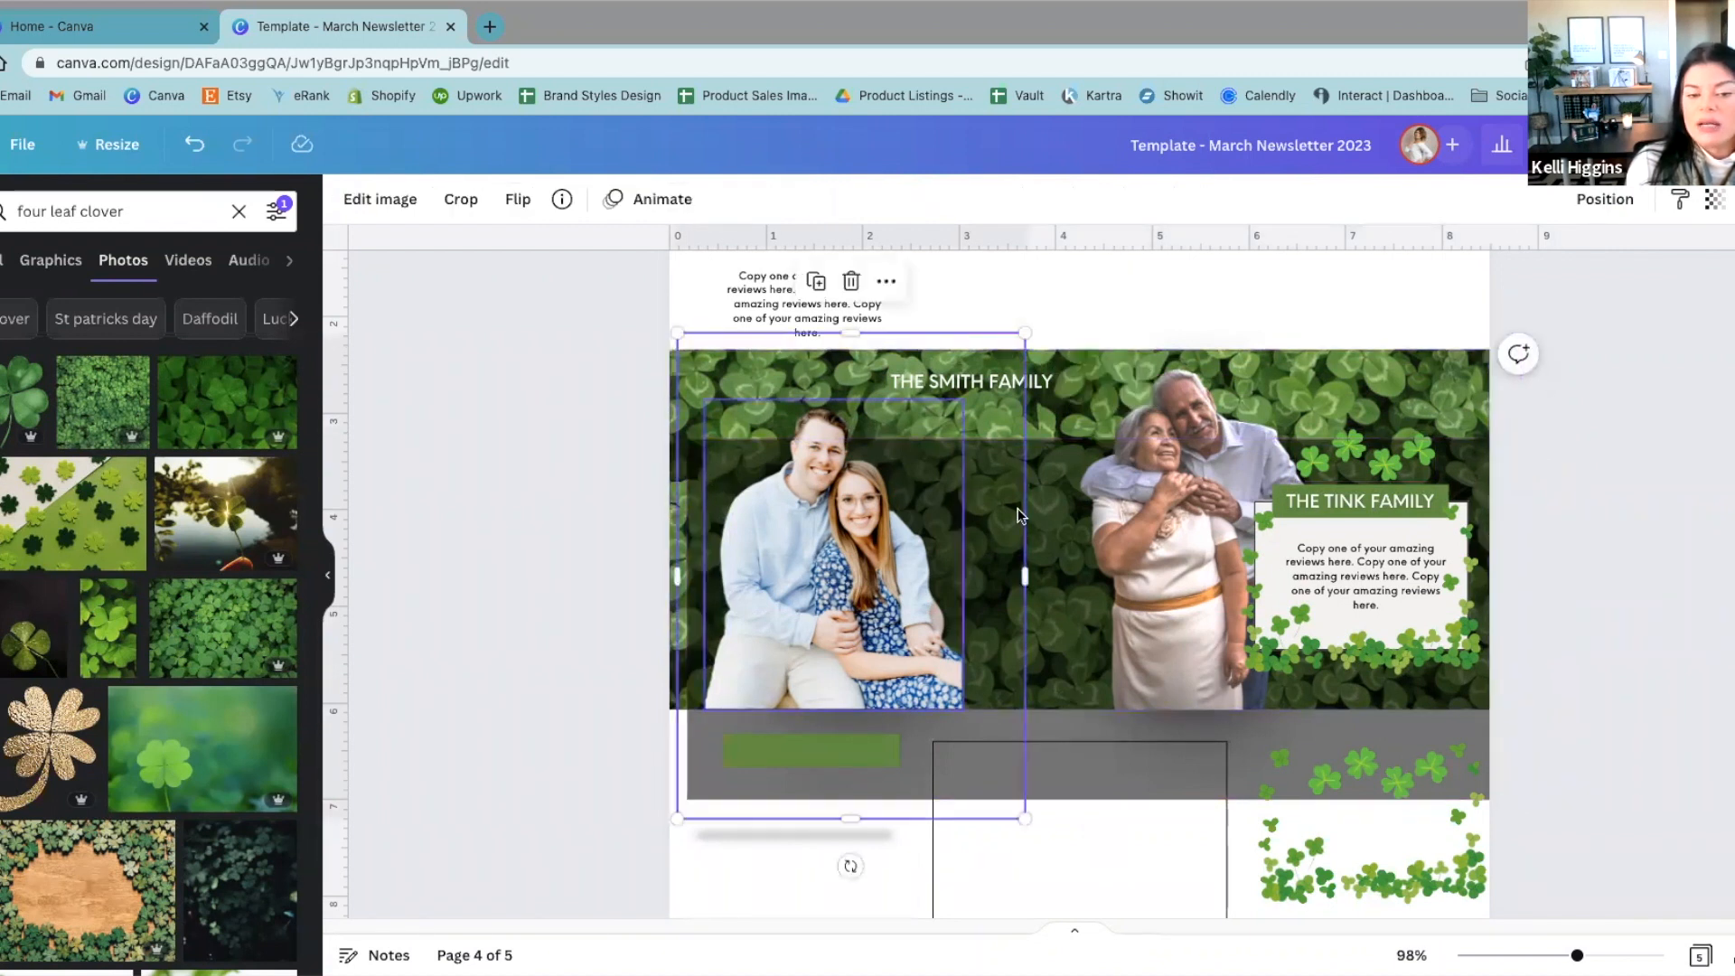
click(1053, 703)
drag(1053, 704, 1028, 611)
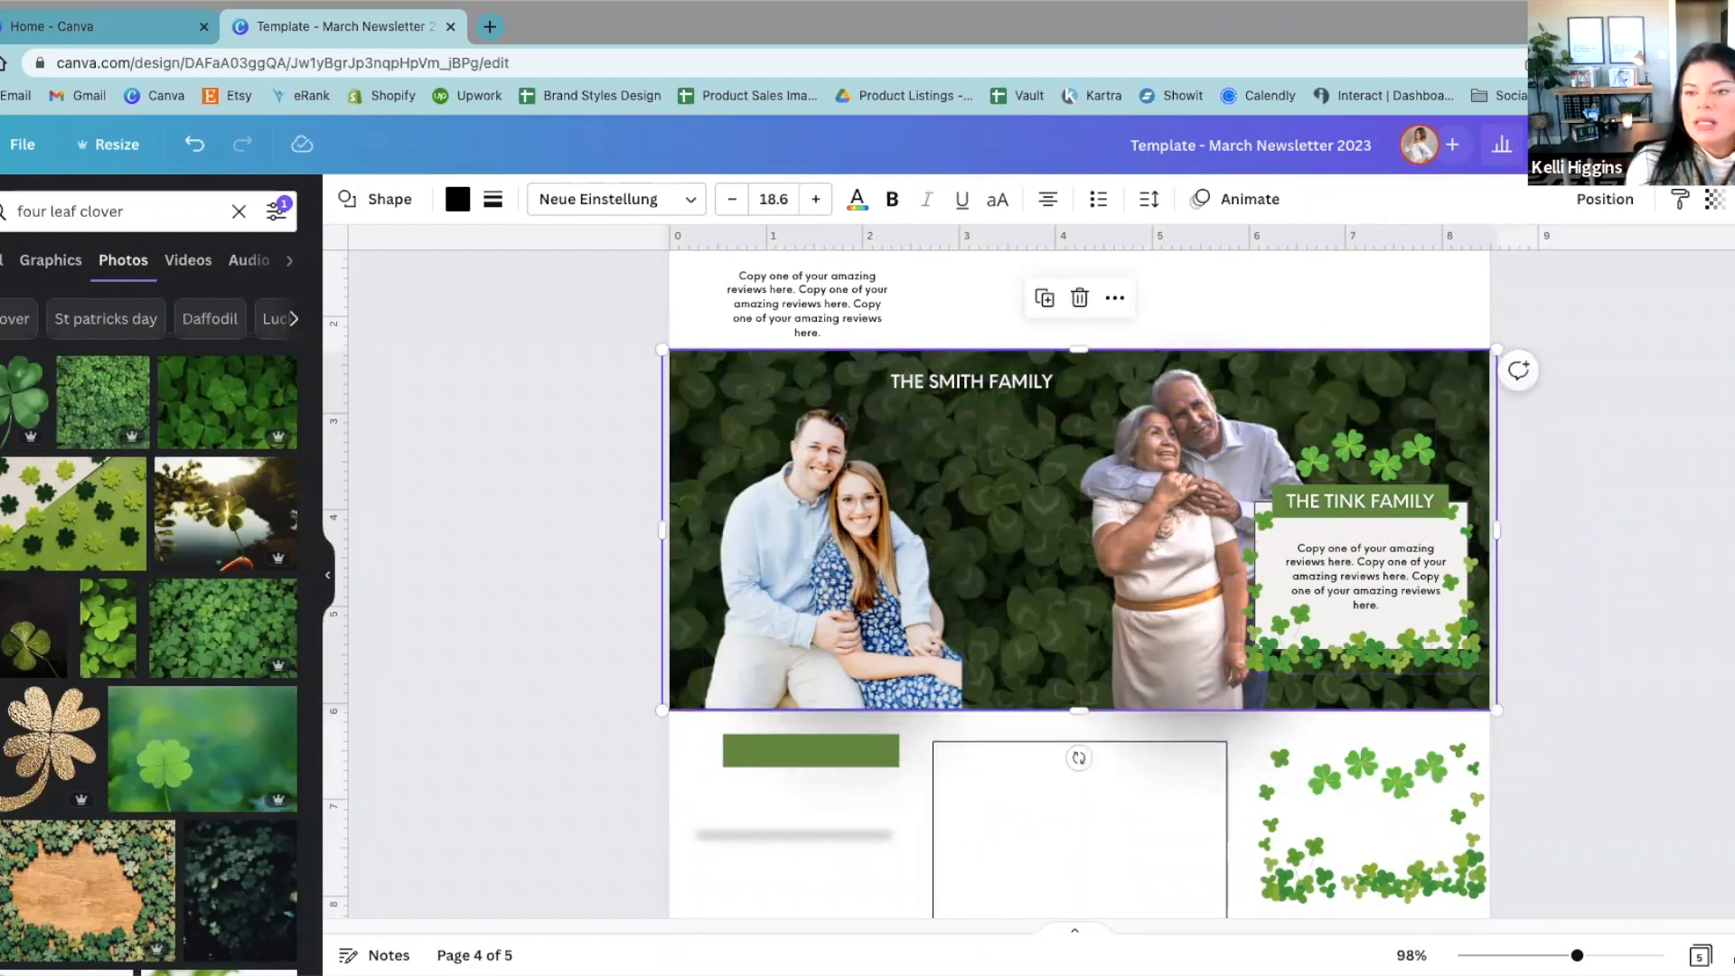
Step: Set the Transparency of the black overlay across the clover banner to 43
click(1714, 200)
drag(1684, 282, 1603, 297)
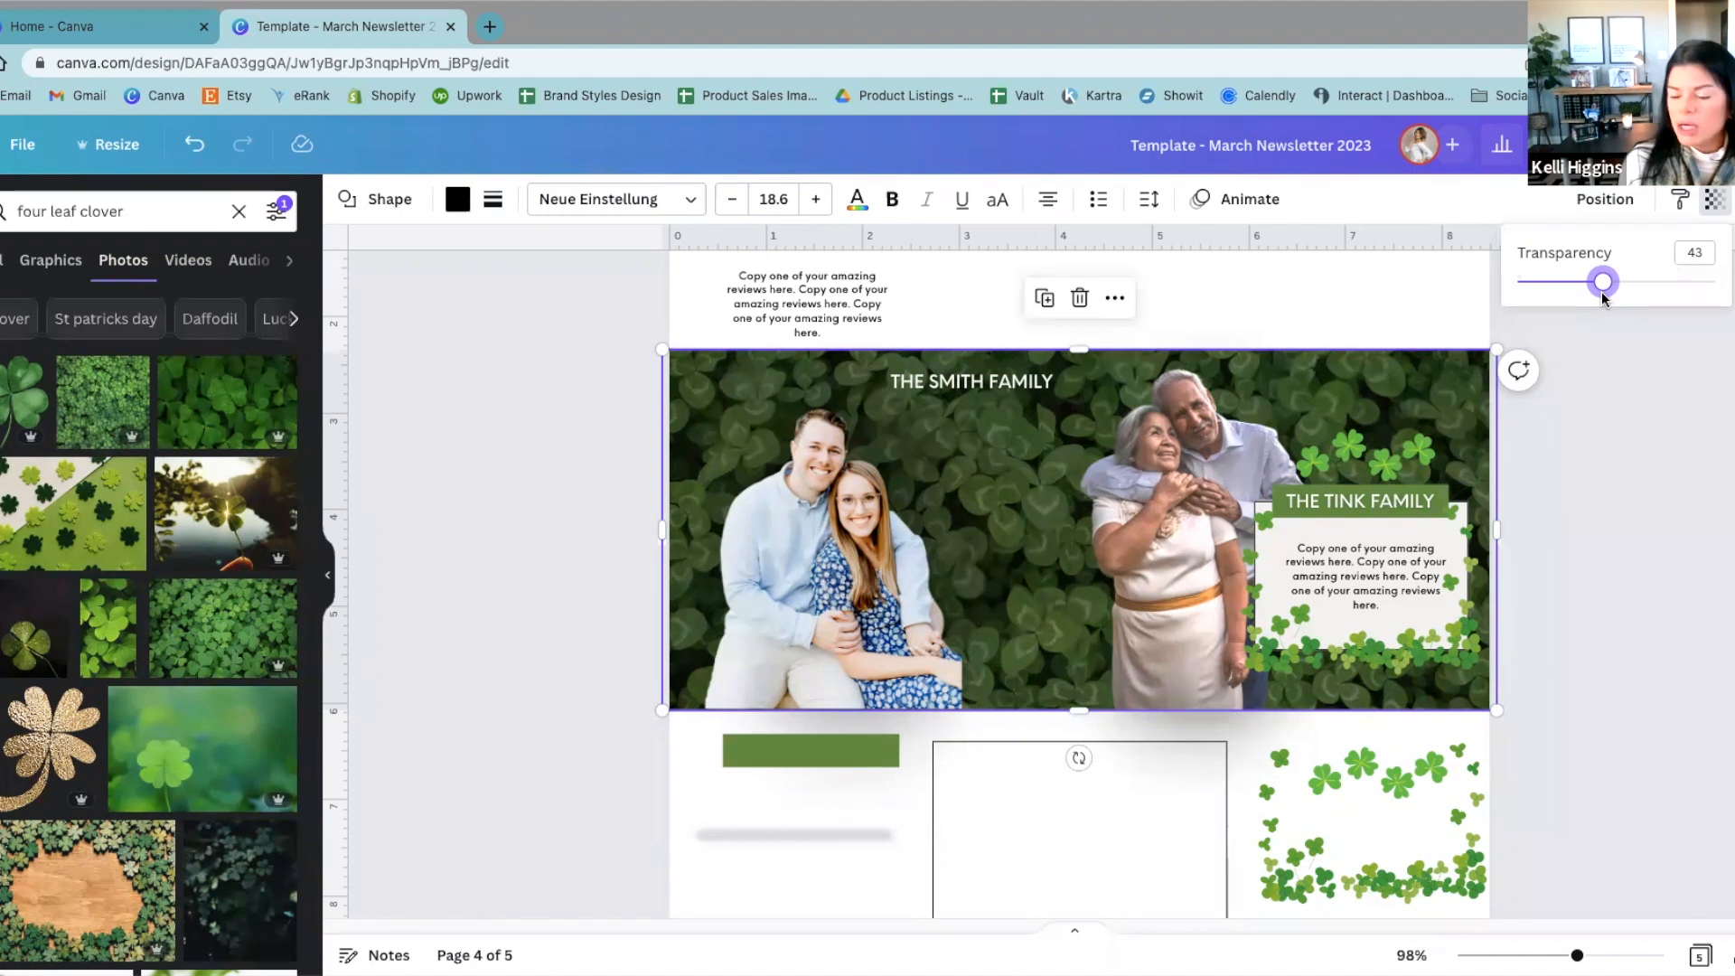
click(1613, 420)
click(1593, 450)
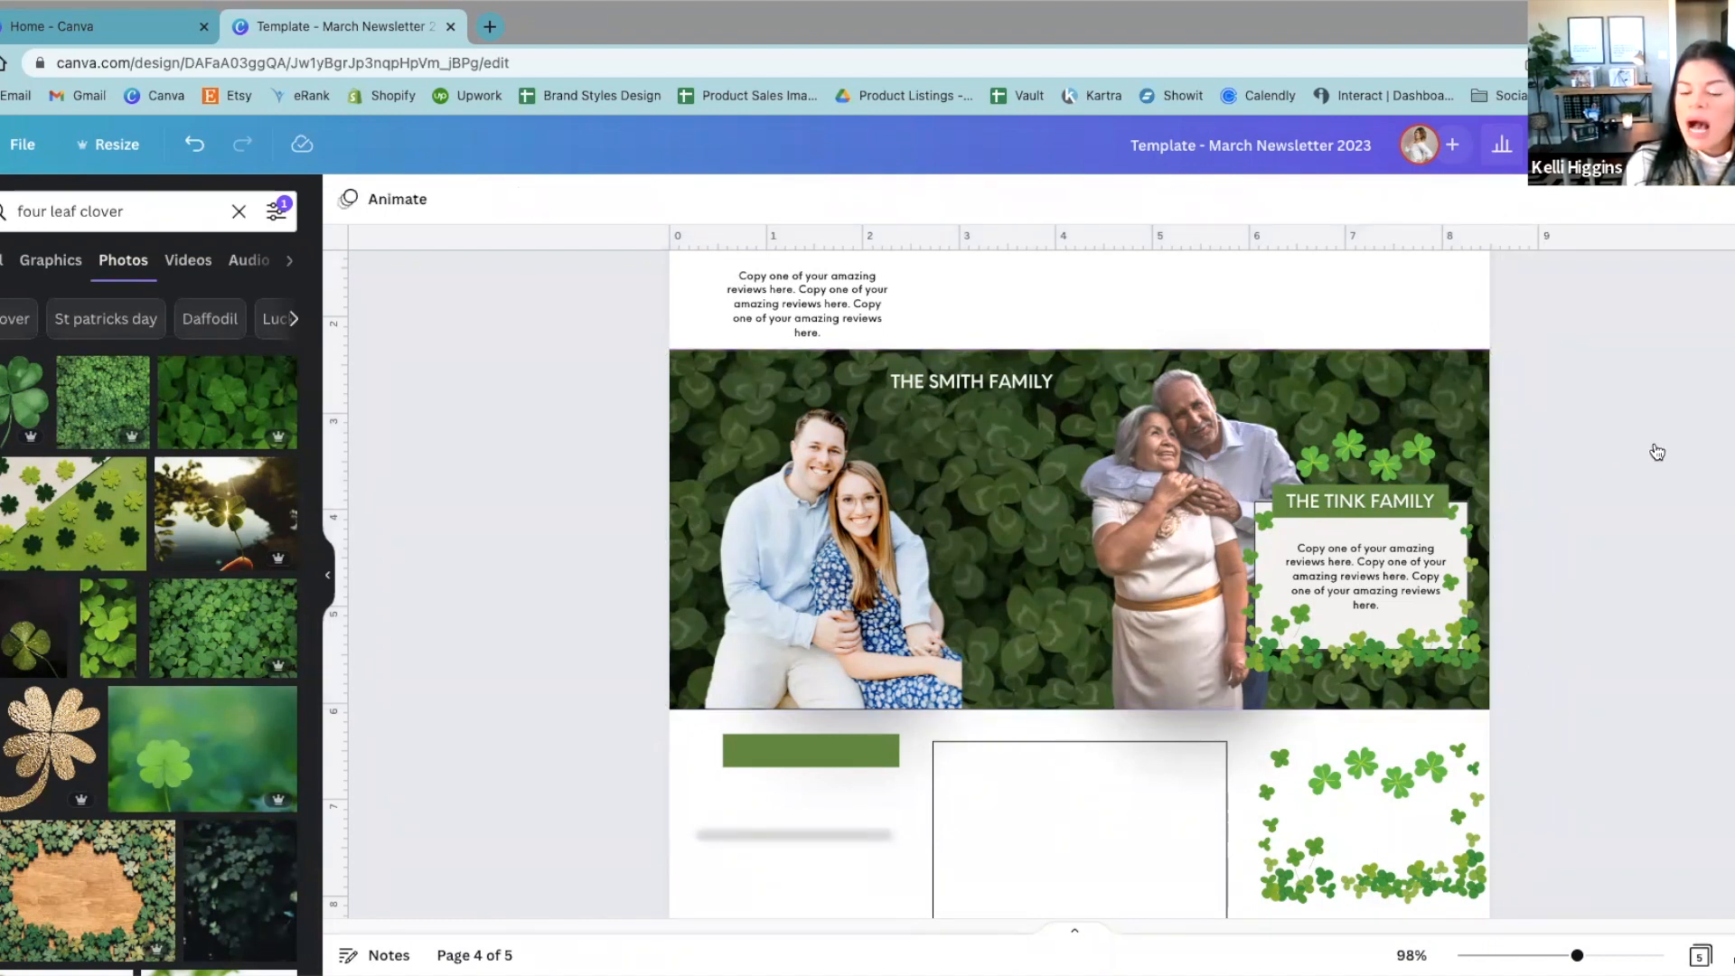
Step: Shift the black overlay down to expose the clover background photo and send that photo to the back
scroll(1605, 549, down, 1)
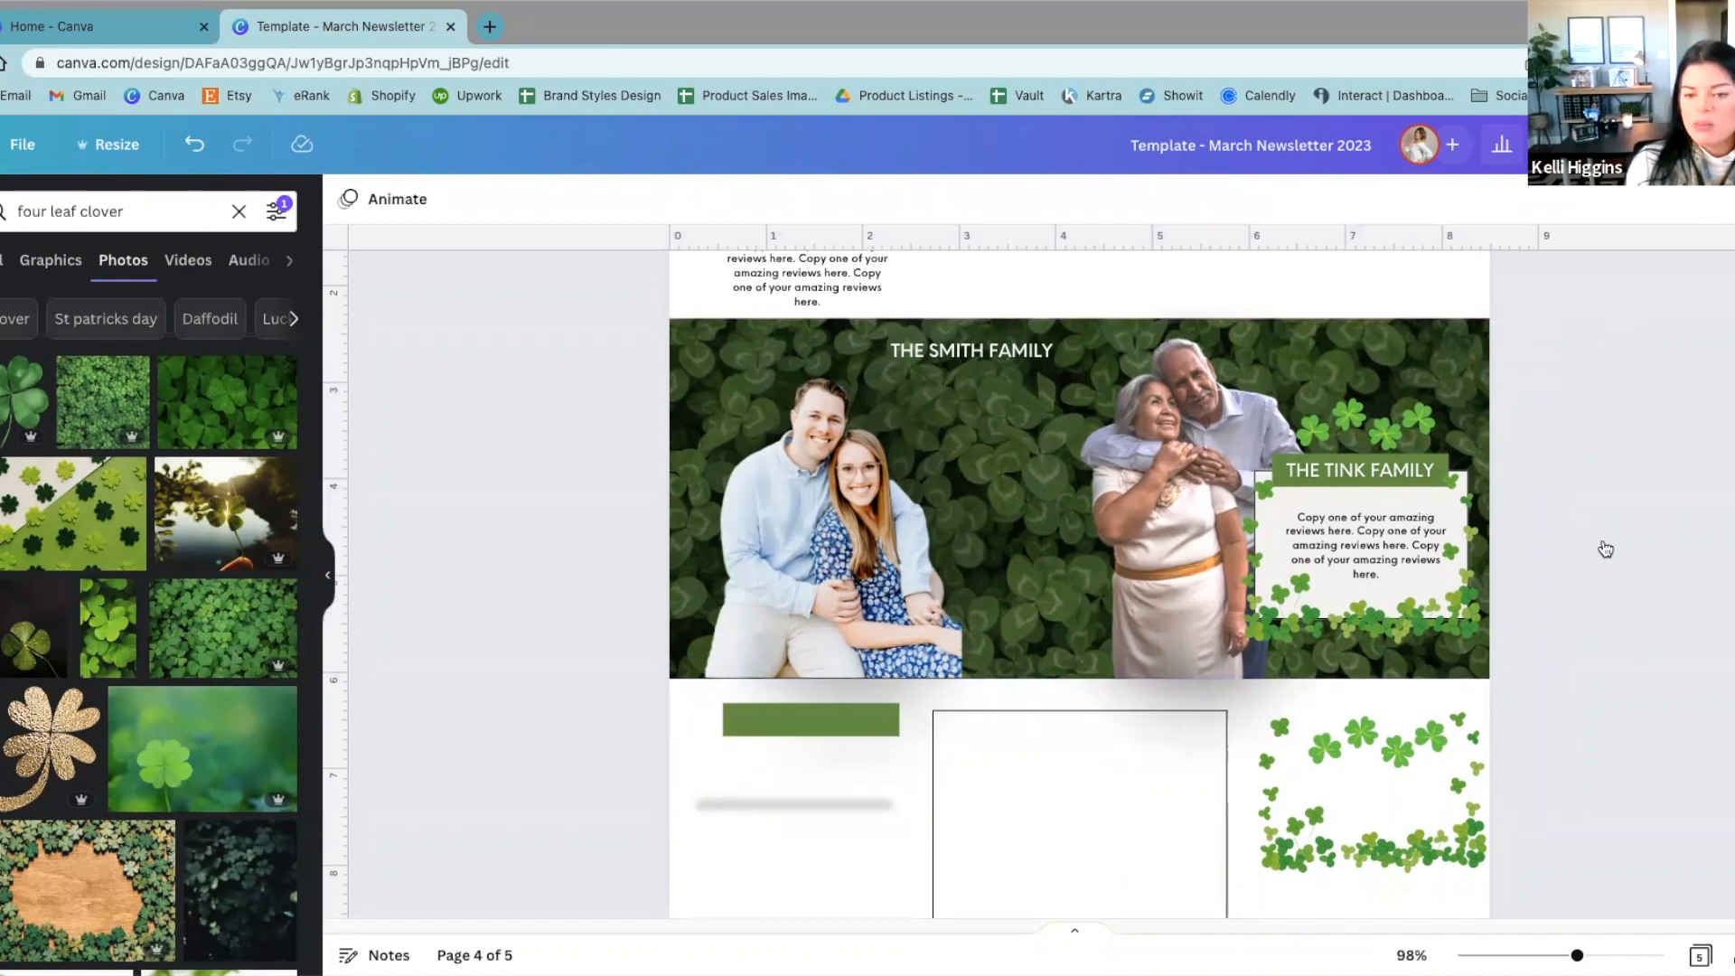
click(1043, 533)
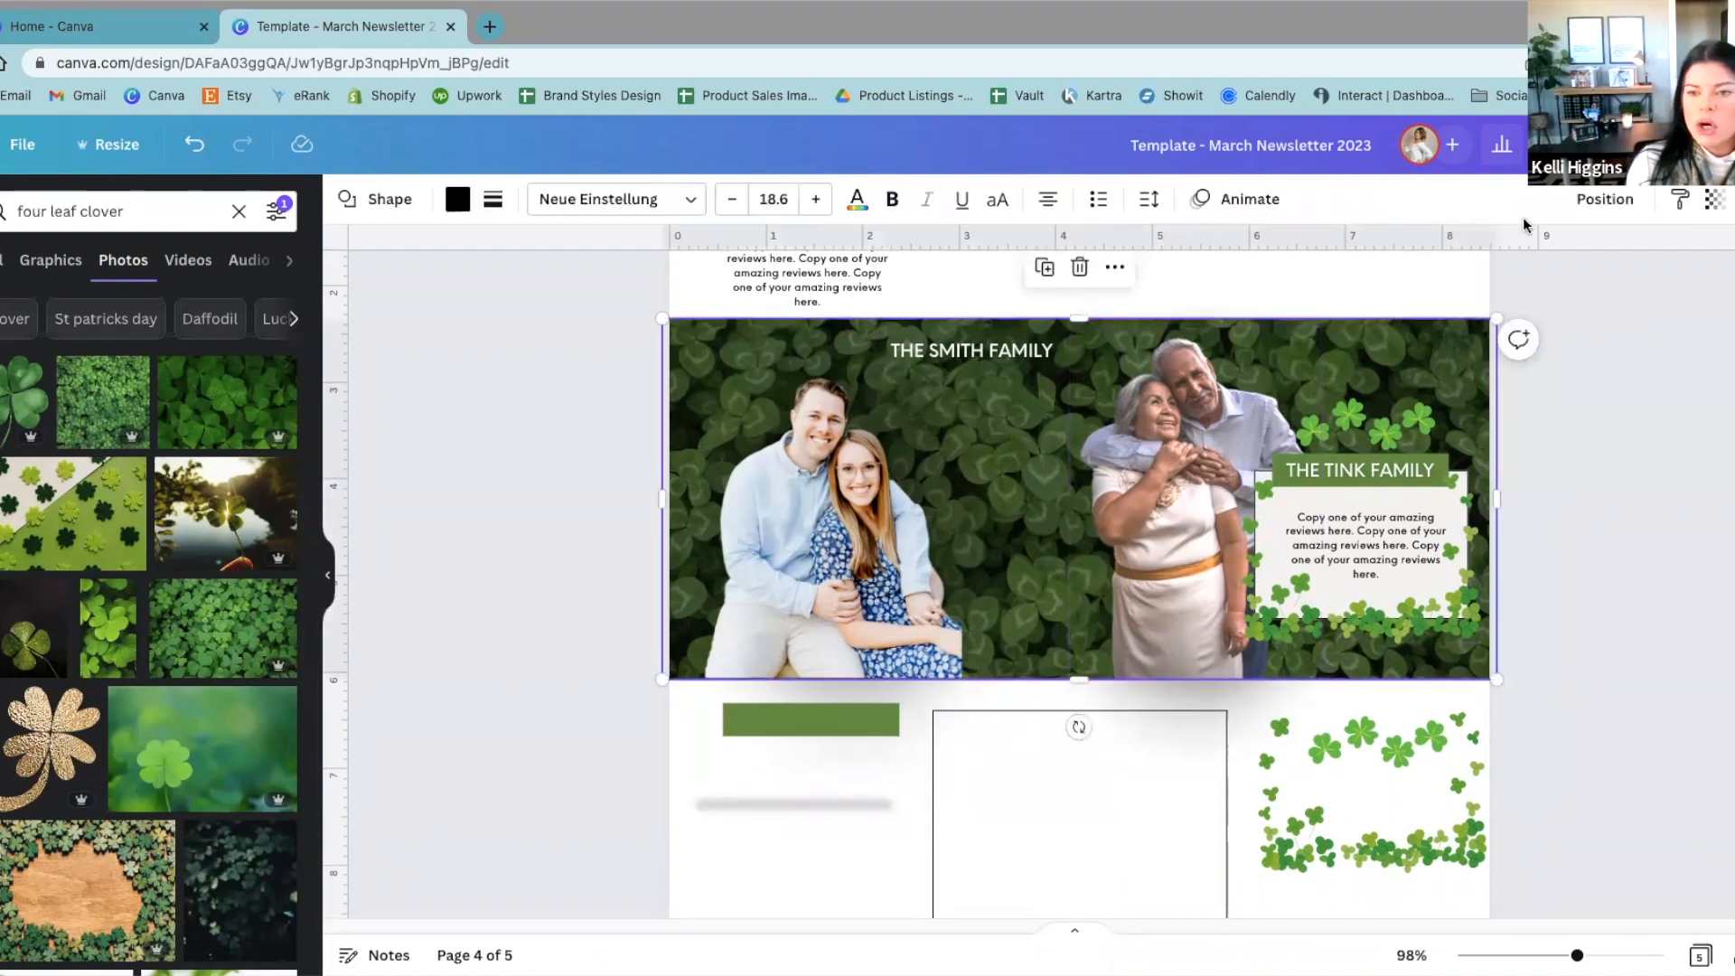
click(1627, 207)
click(1580, 201)
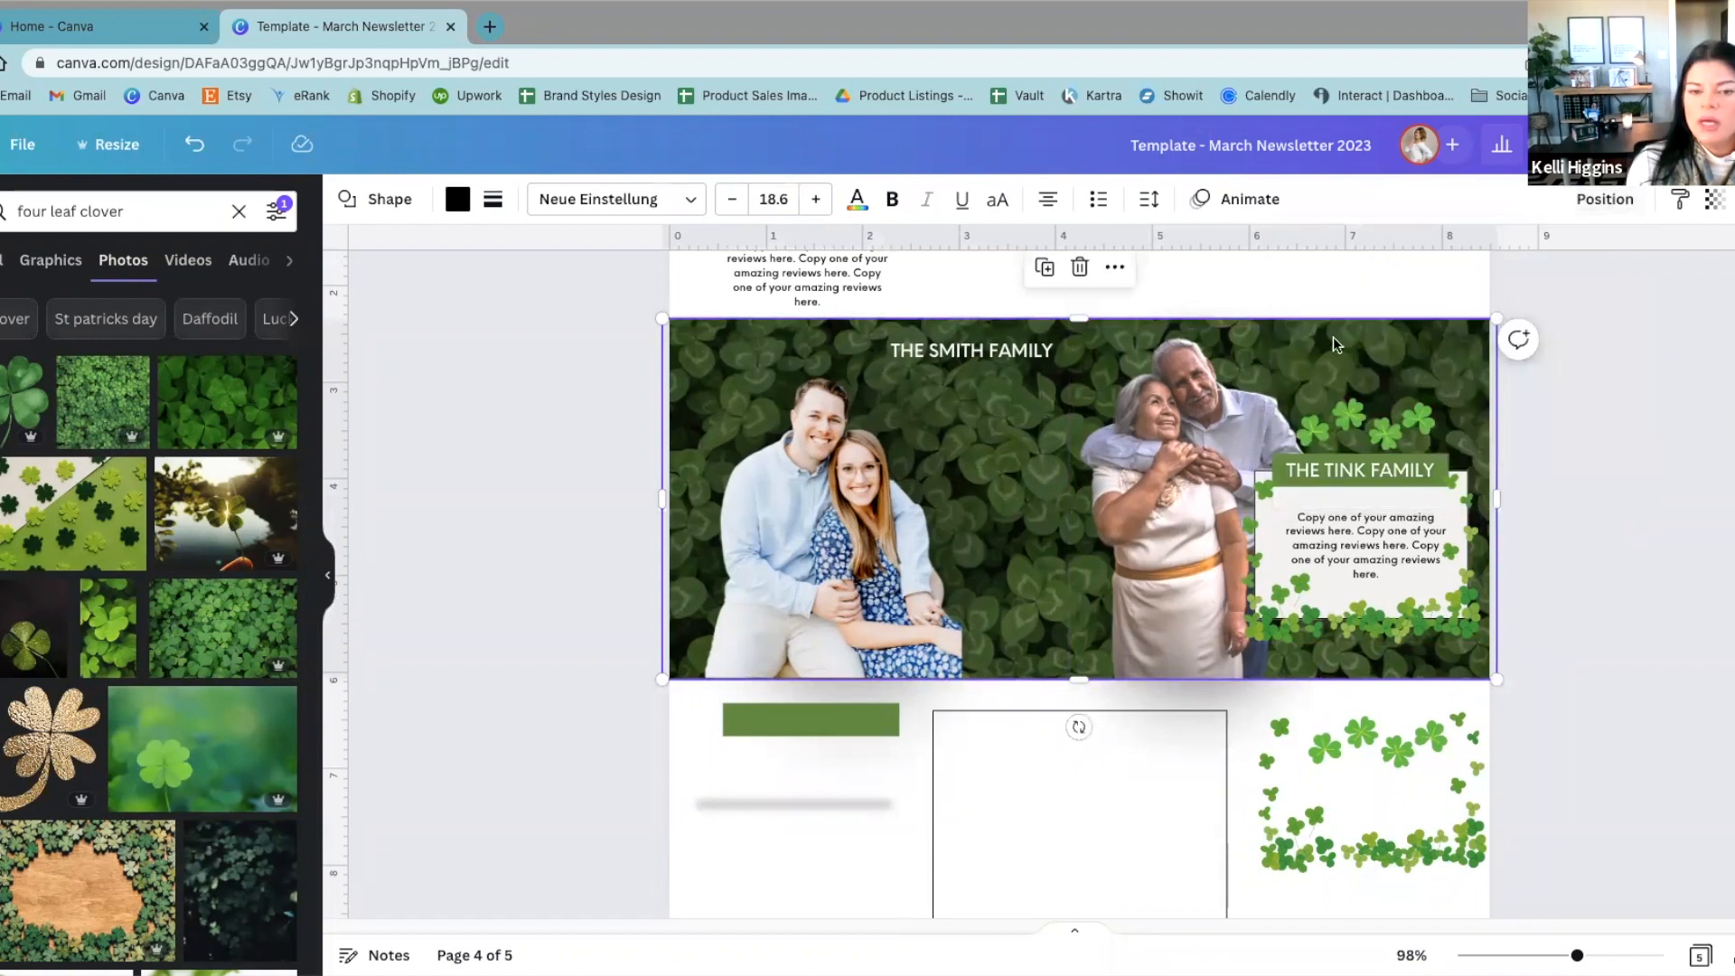
drag(1346, 343, 1353, 404)
click(1426, 361)
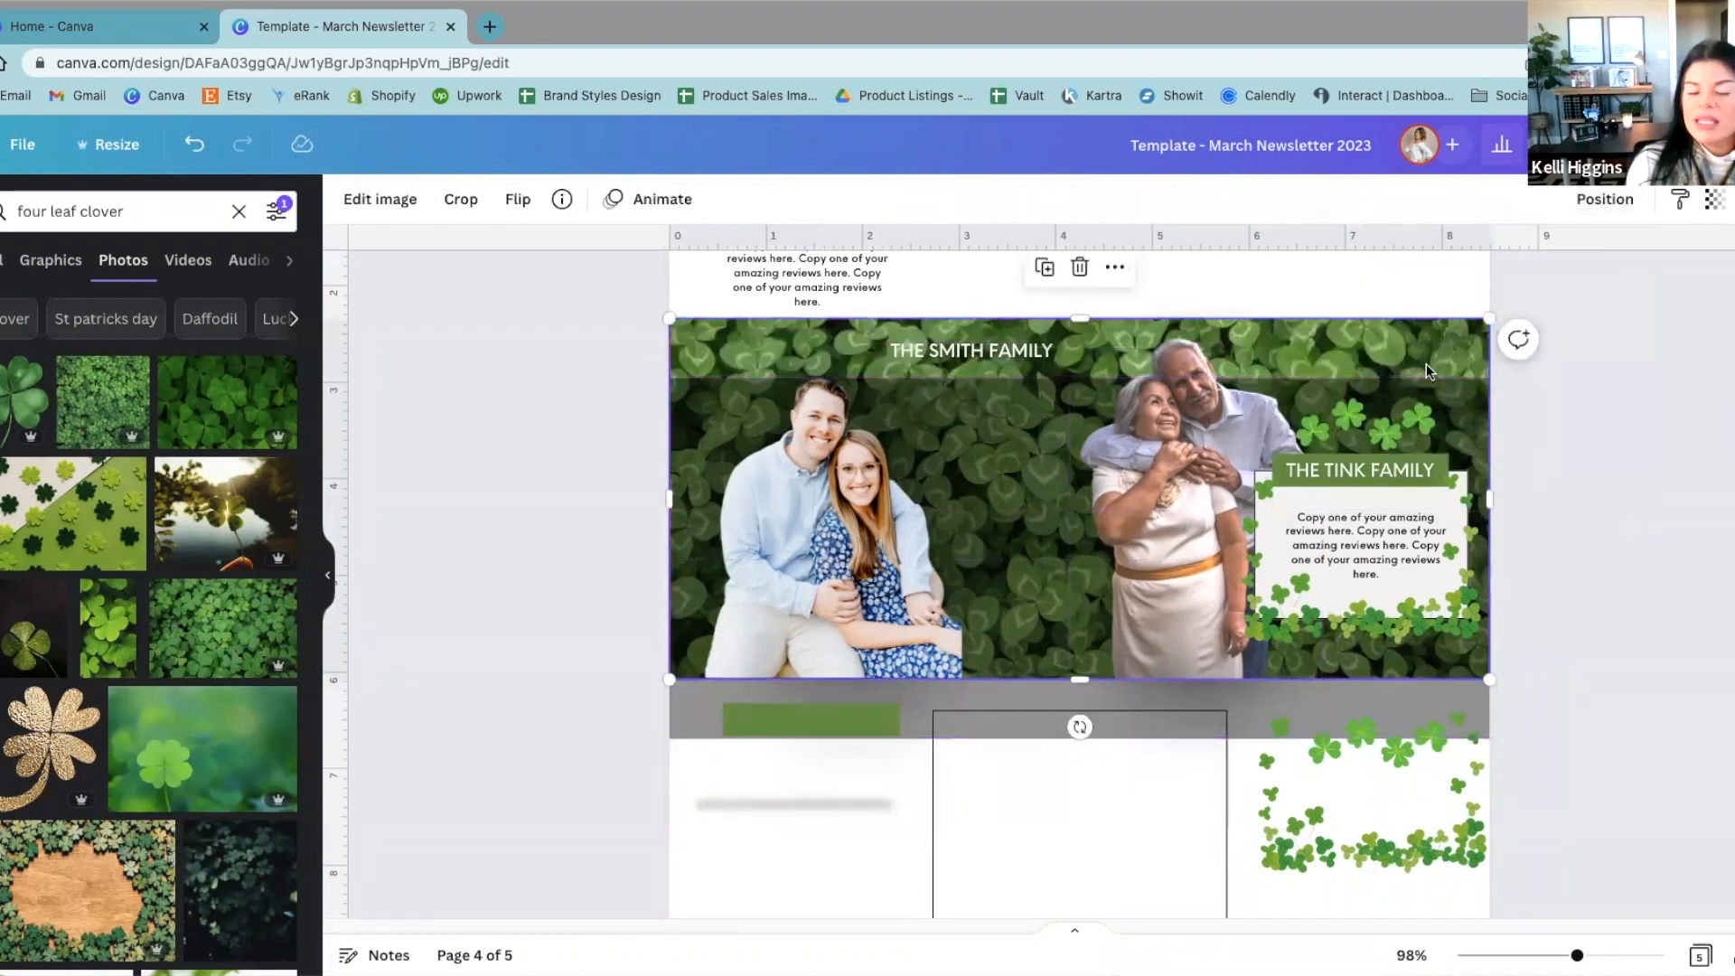
click(1606, 200)
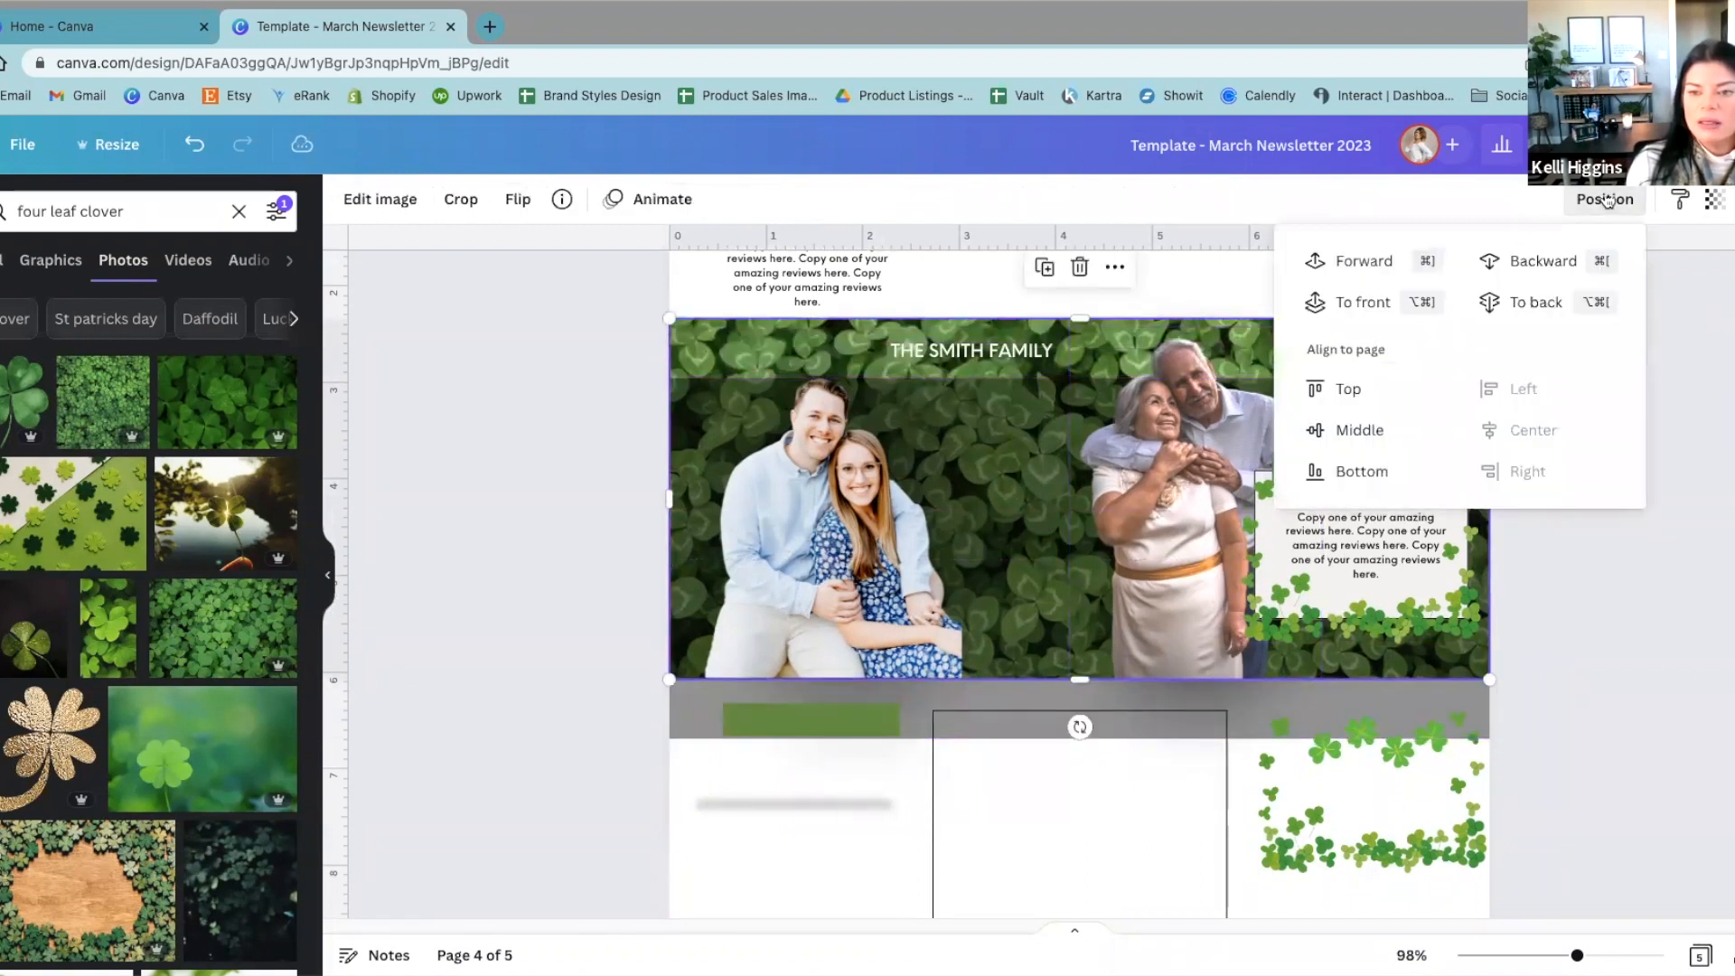
click(1504, 303)
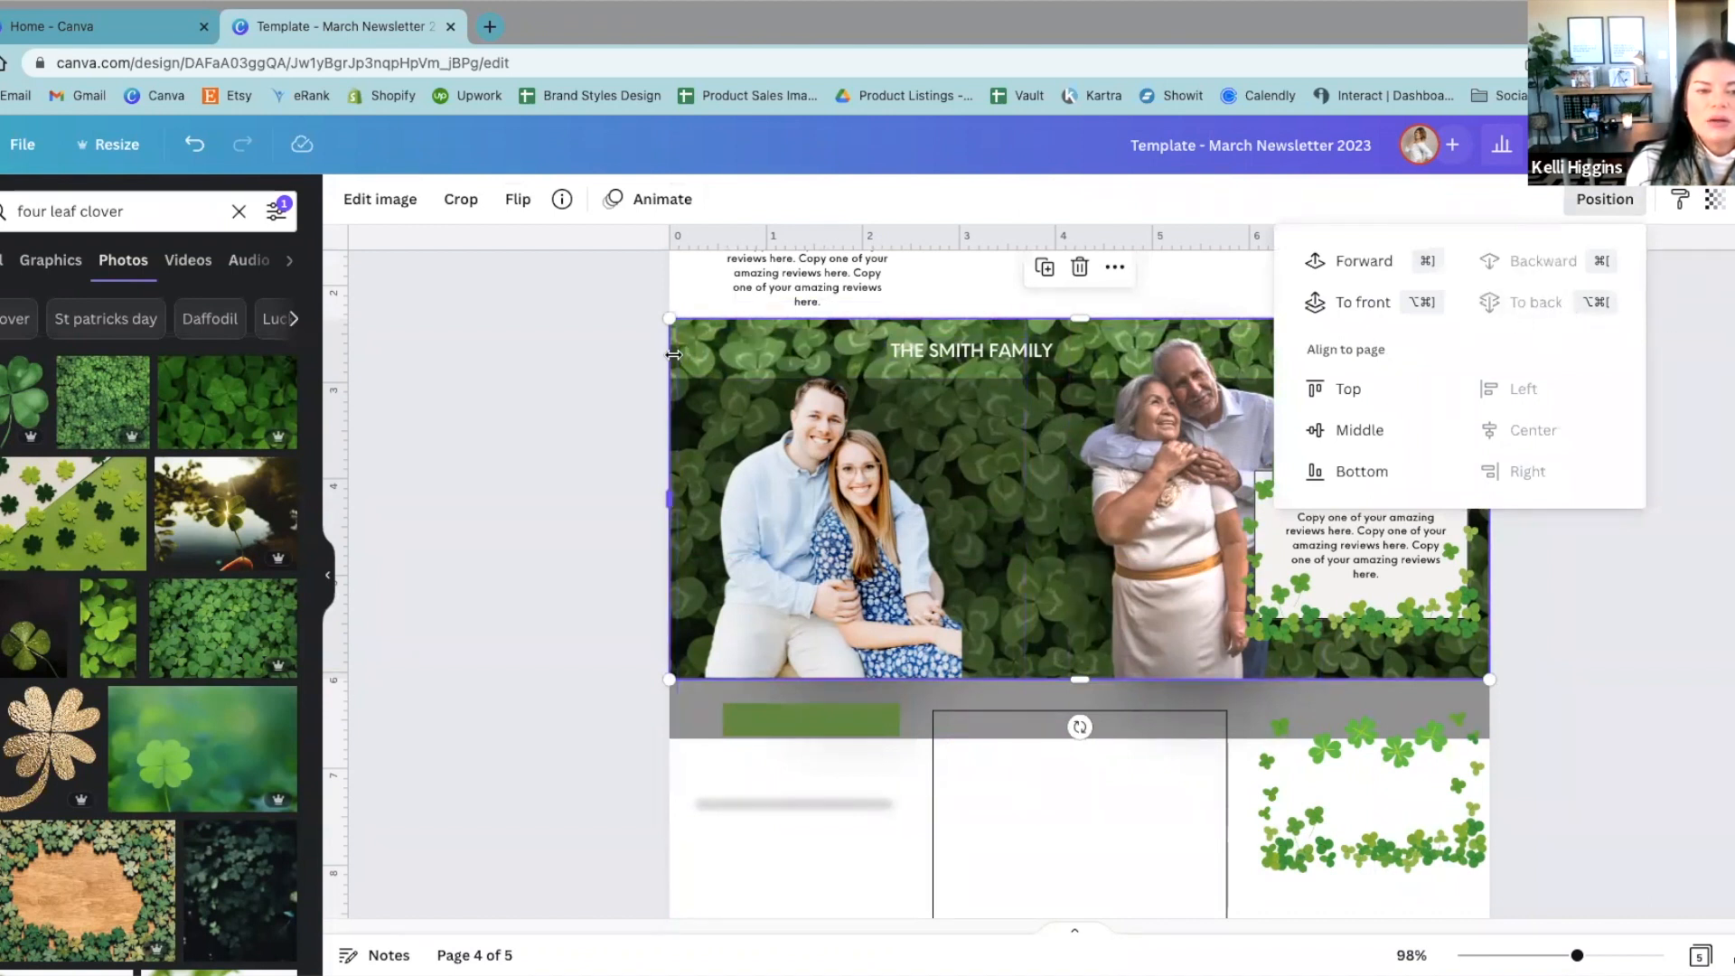
Step: Nudge the clover background photo slightly down and realign the black overlay over it
click(673, 354)
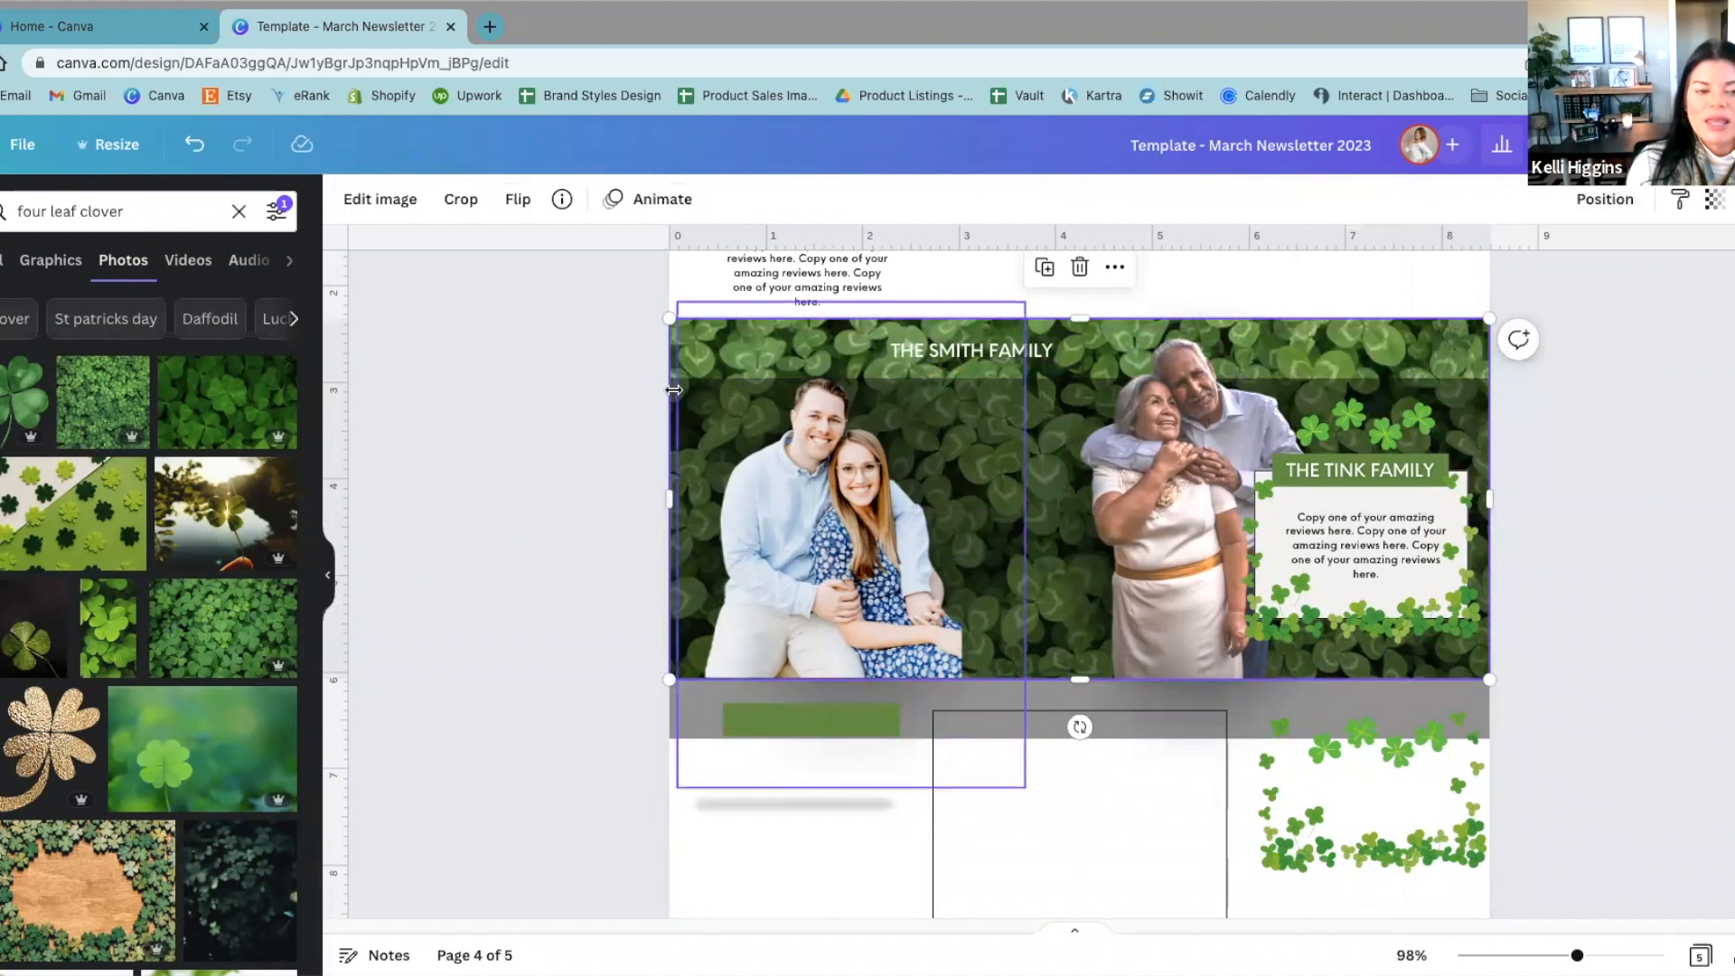
drag(1053, 588, 1052, 600)
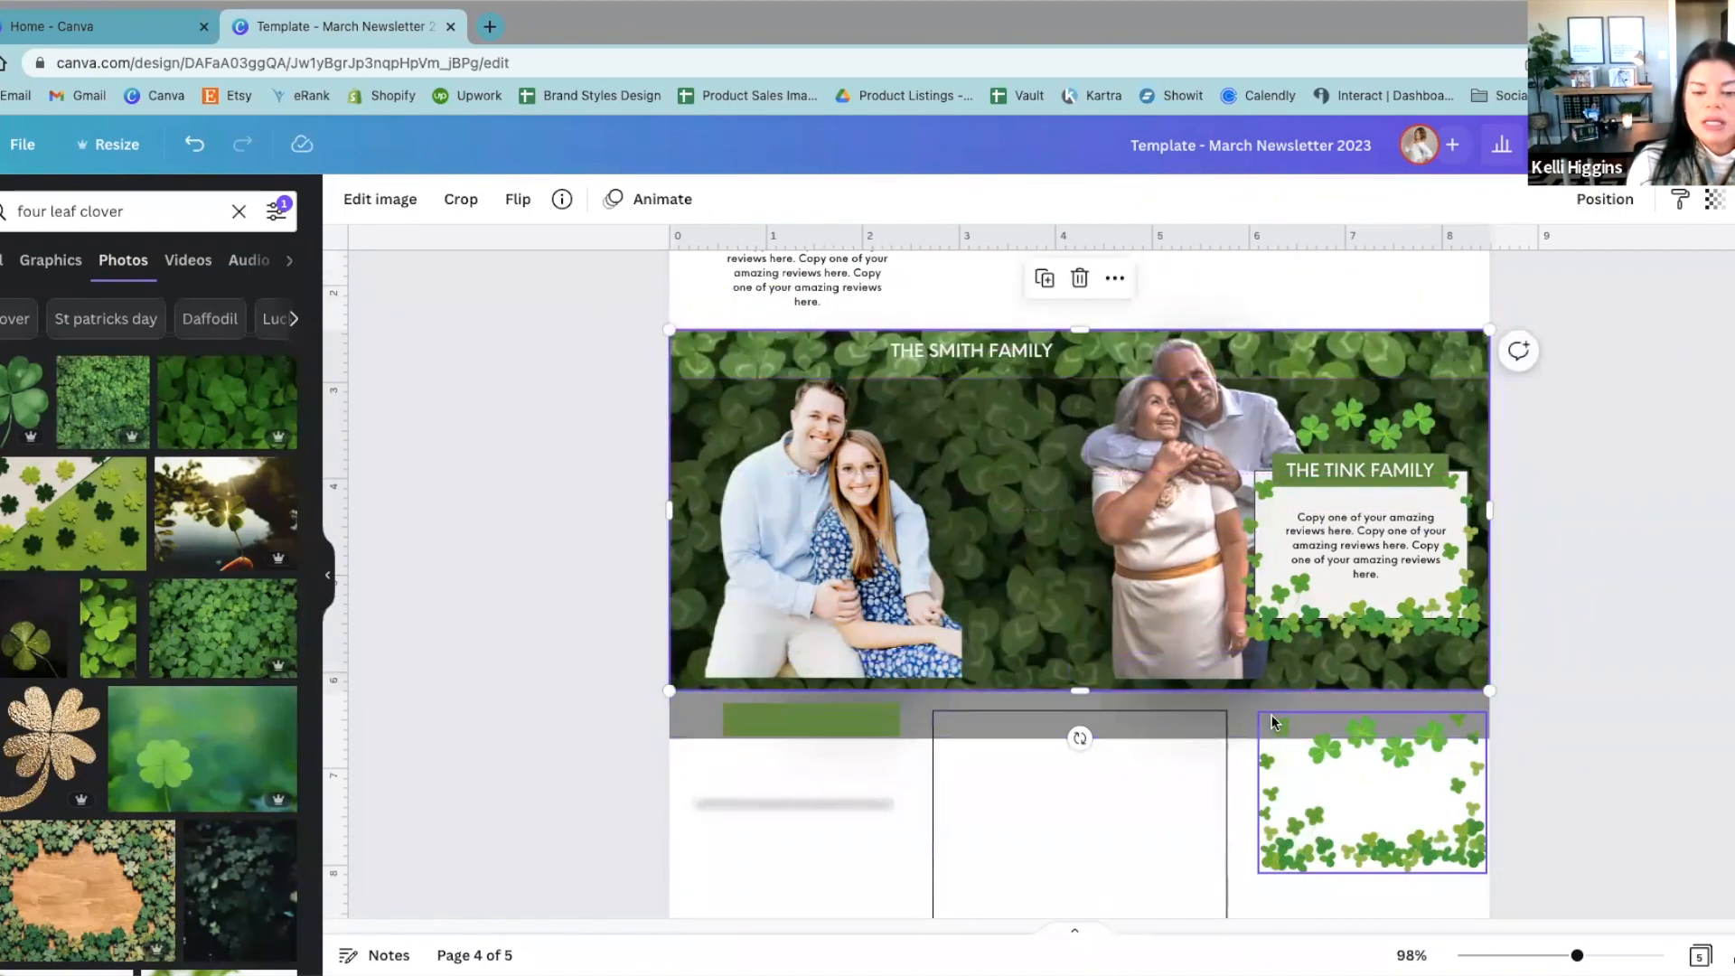
drag(1254, 701, 1240, 655)
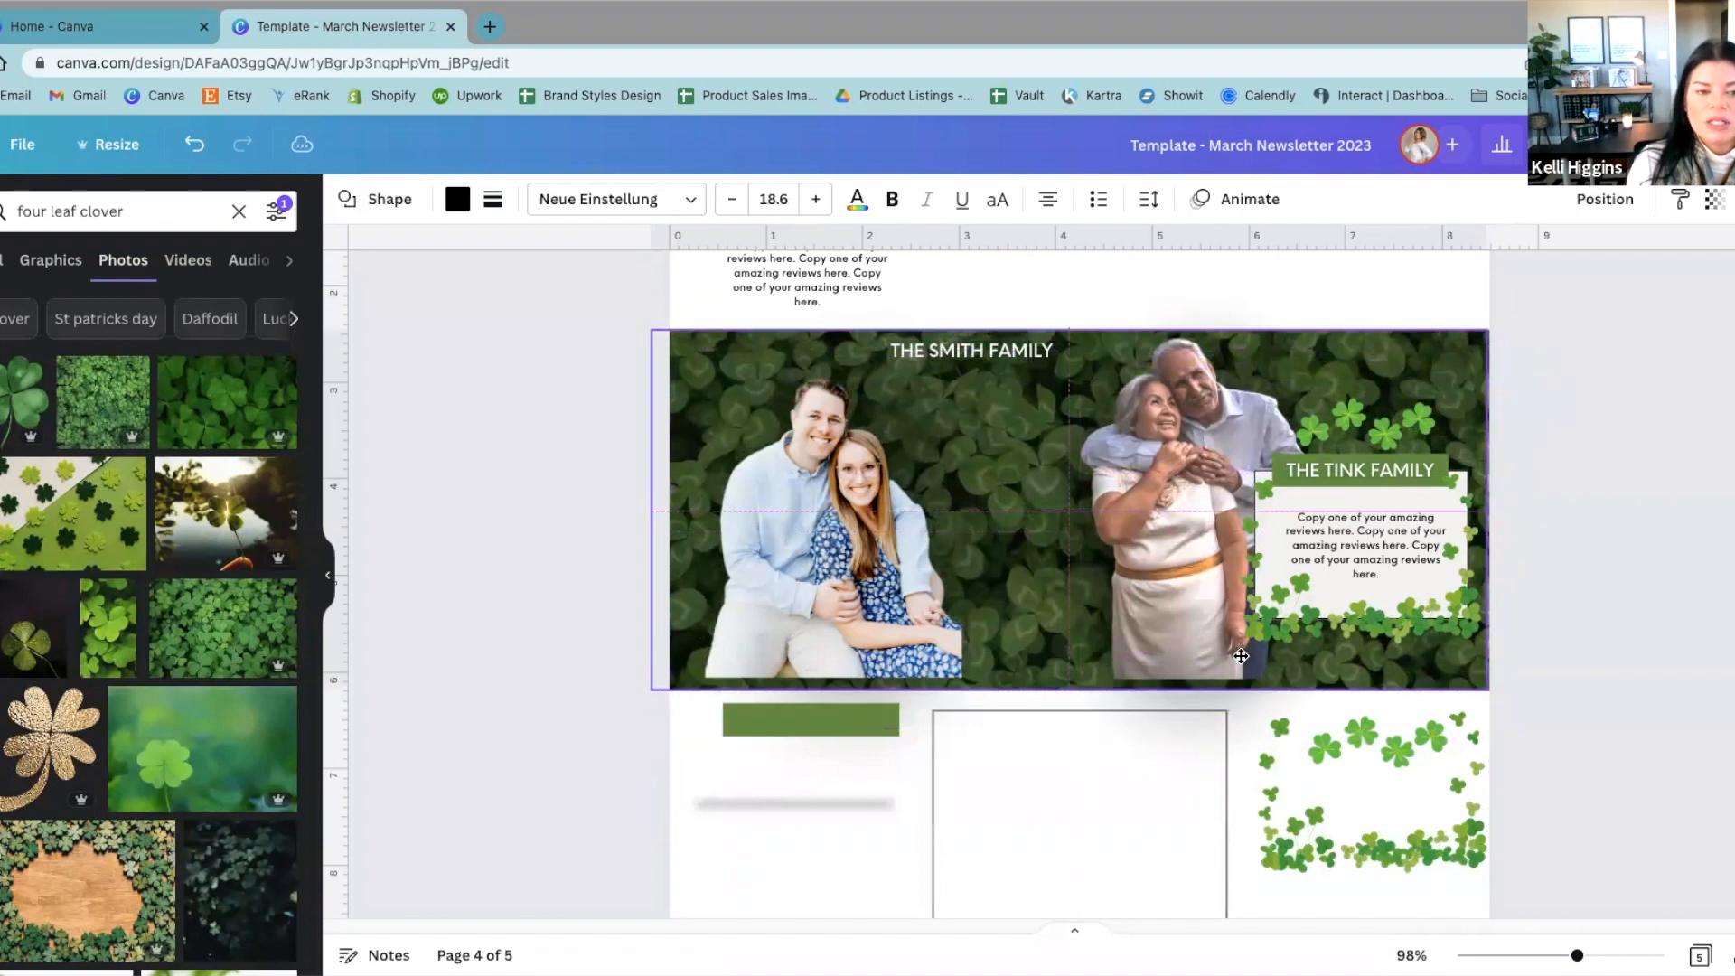
Step: Reposition the left couple's photo slightly to the right, with its lower edge flush with the bottom of the clover banner
click(1651, 380)
drag(881, 526, 860, 480)
drag(776, 873, 897, 468)
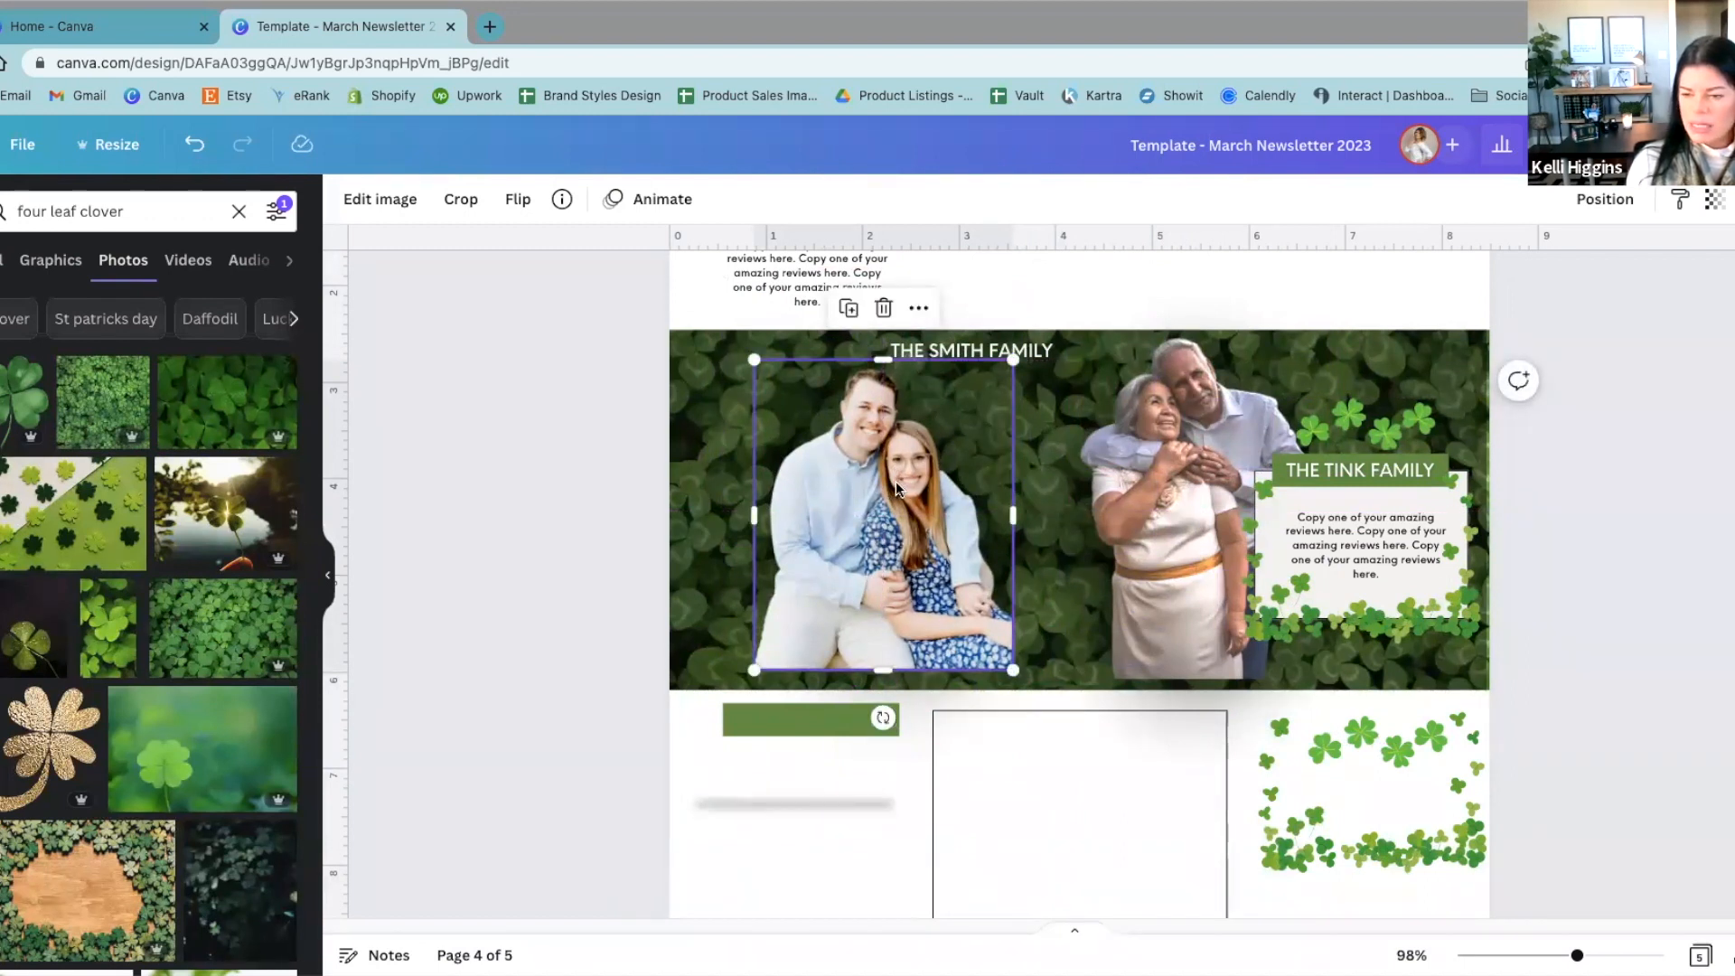
drag(894, 491, 888, 509)
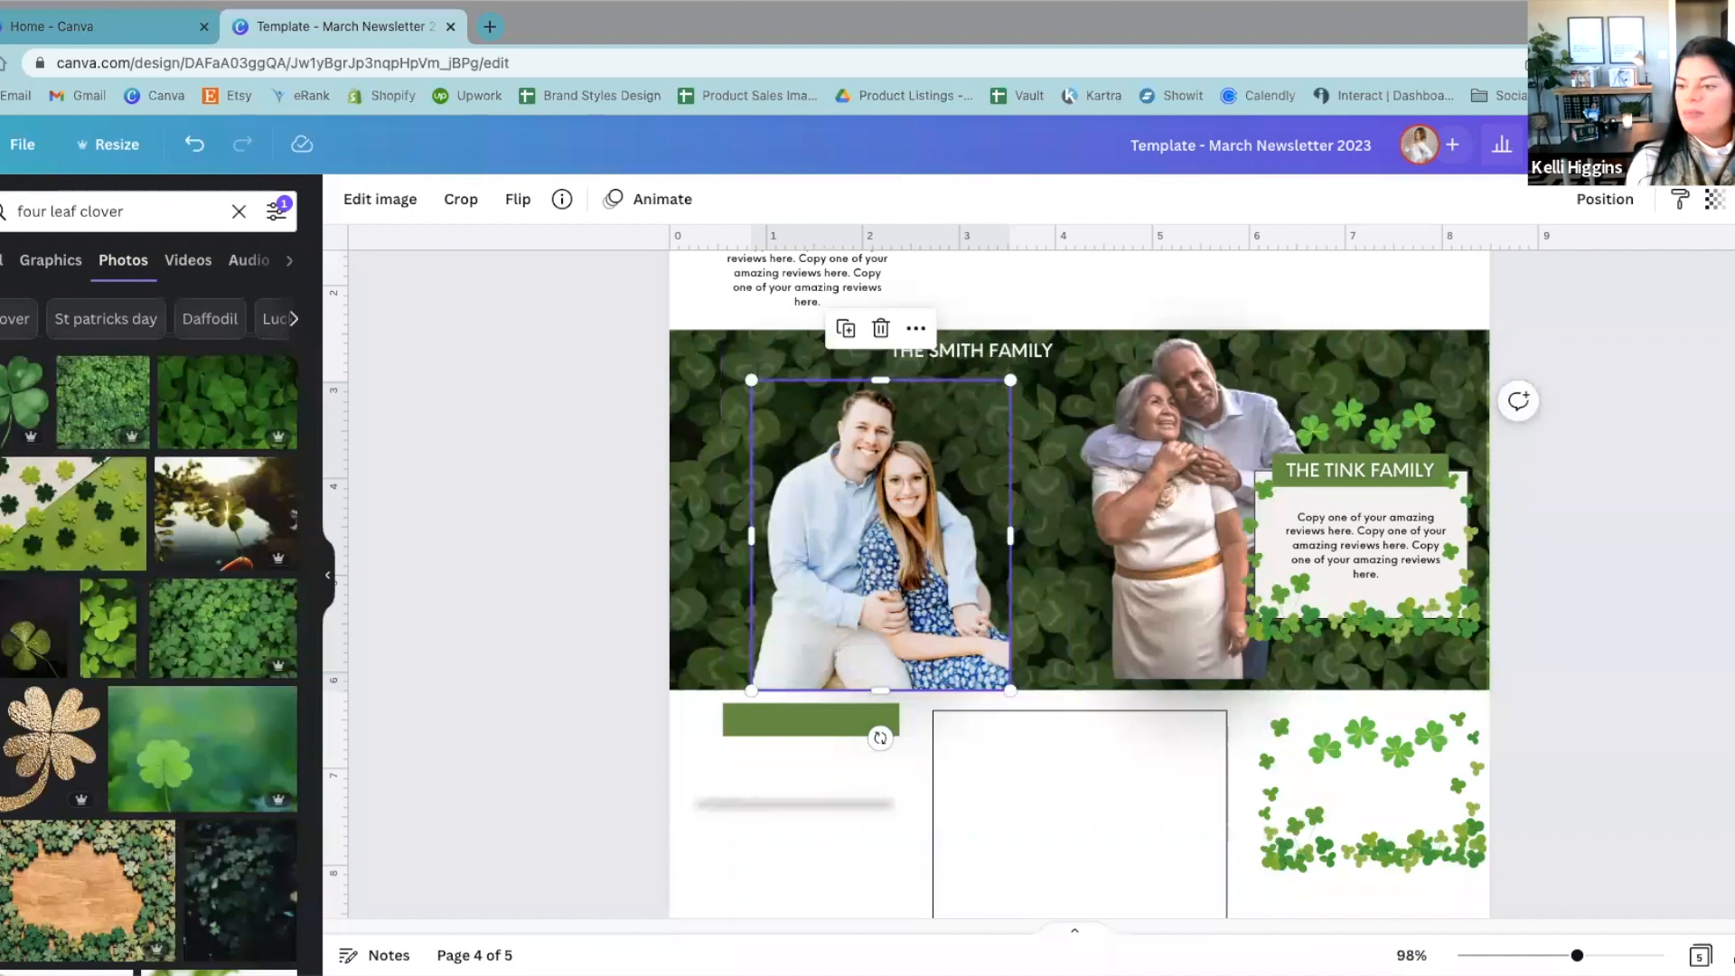
drag(914, 578, 917, 586)
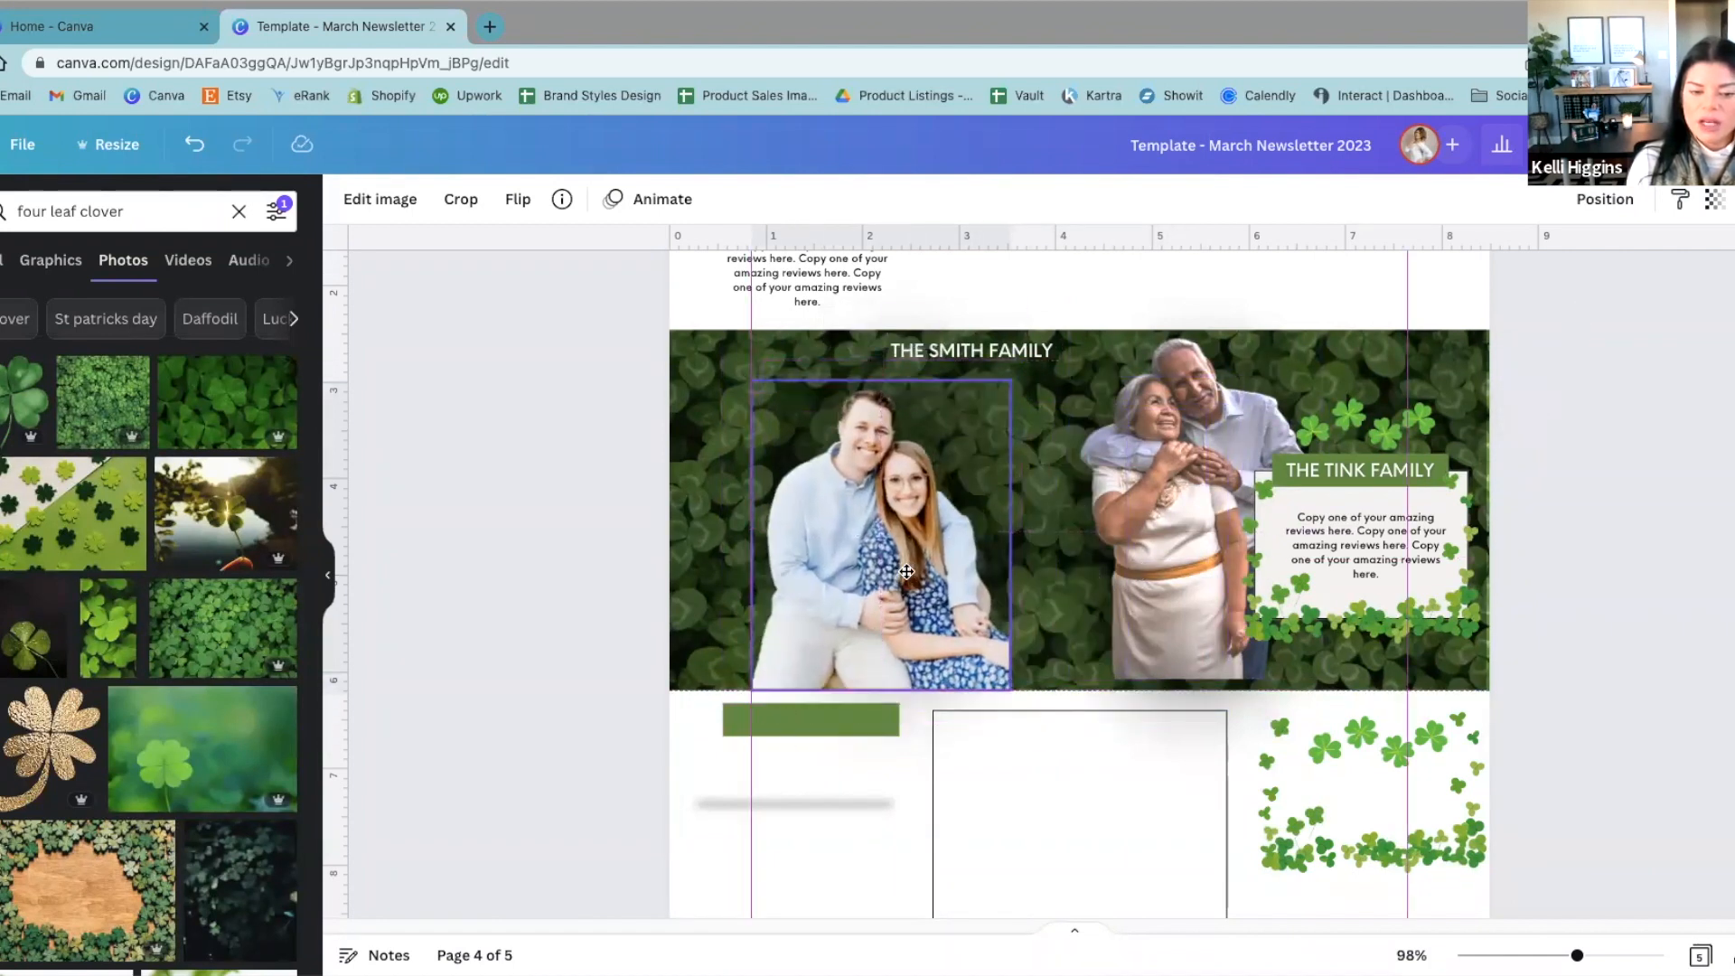
click(1642, 537)
Step: On page 5, select the spray bottle and the yellow cloth to point out the window-cleaning article's illustrations
scroll(1643, 536, down, 2)
scroll(1642, 537, down, 8)
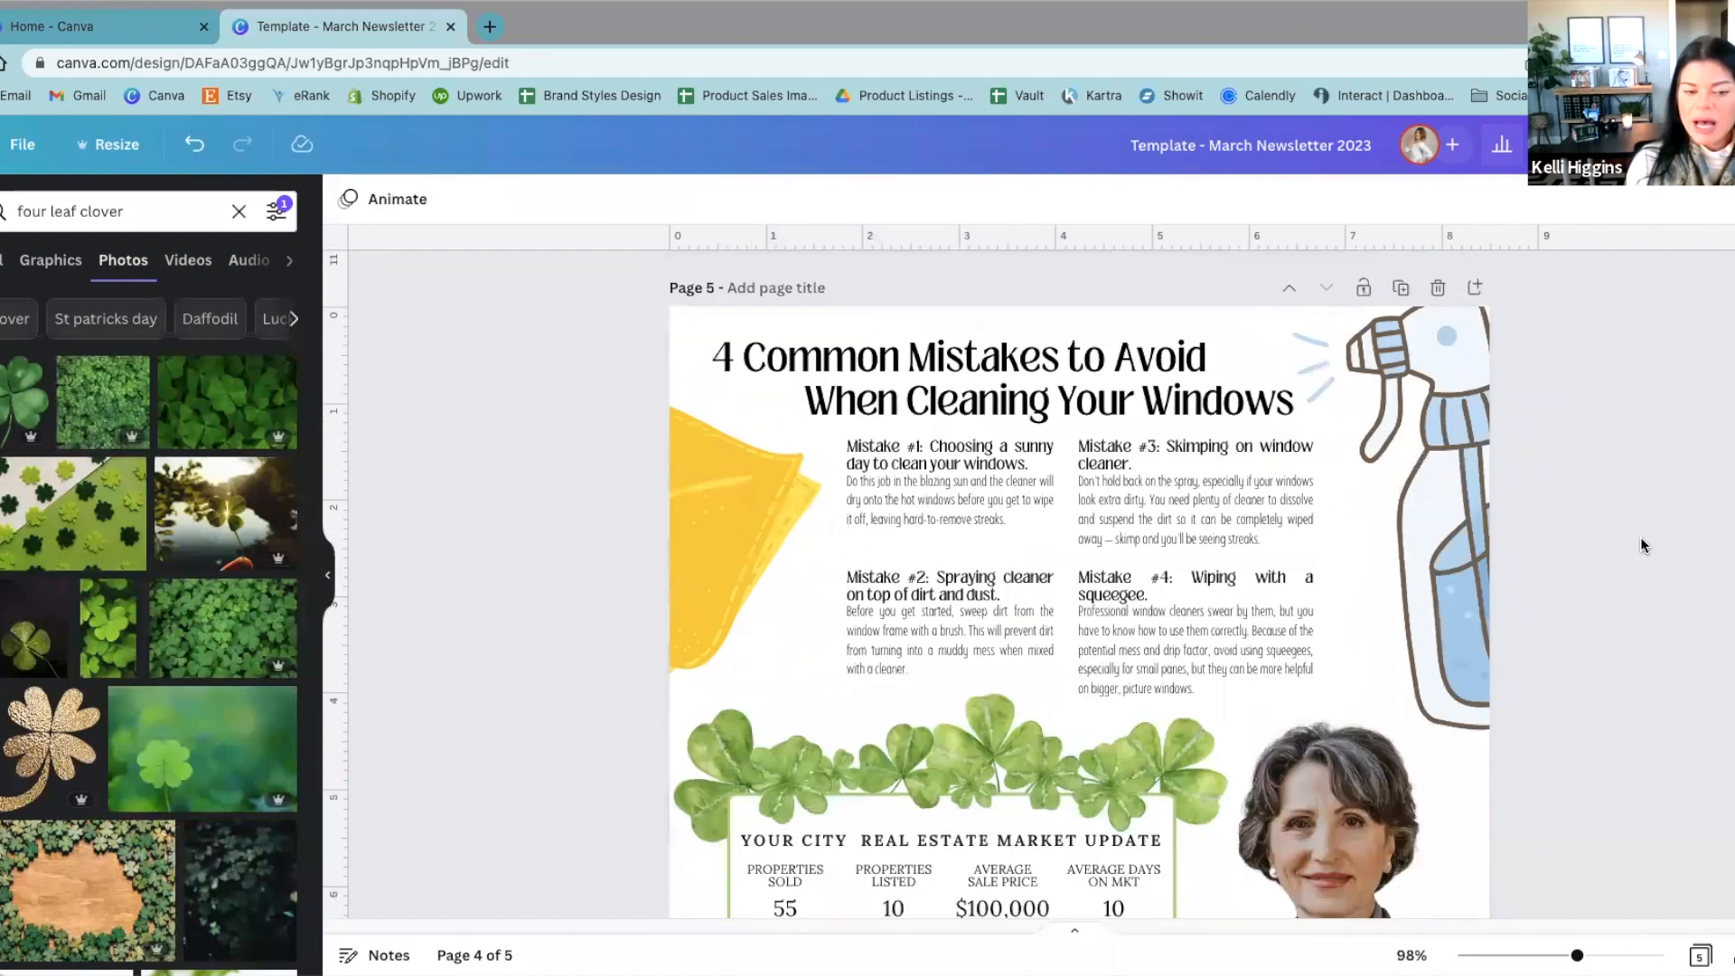
click(1447, 353)
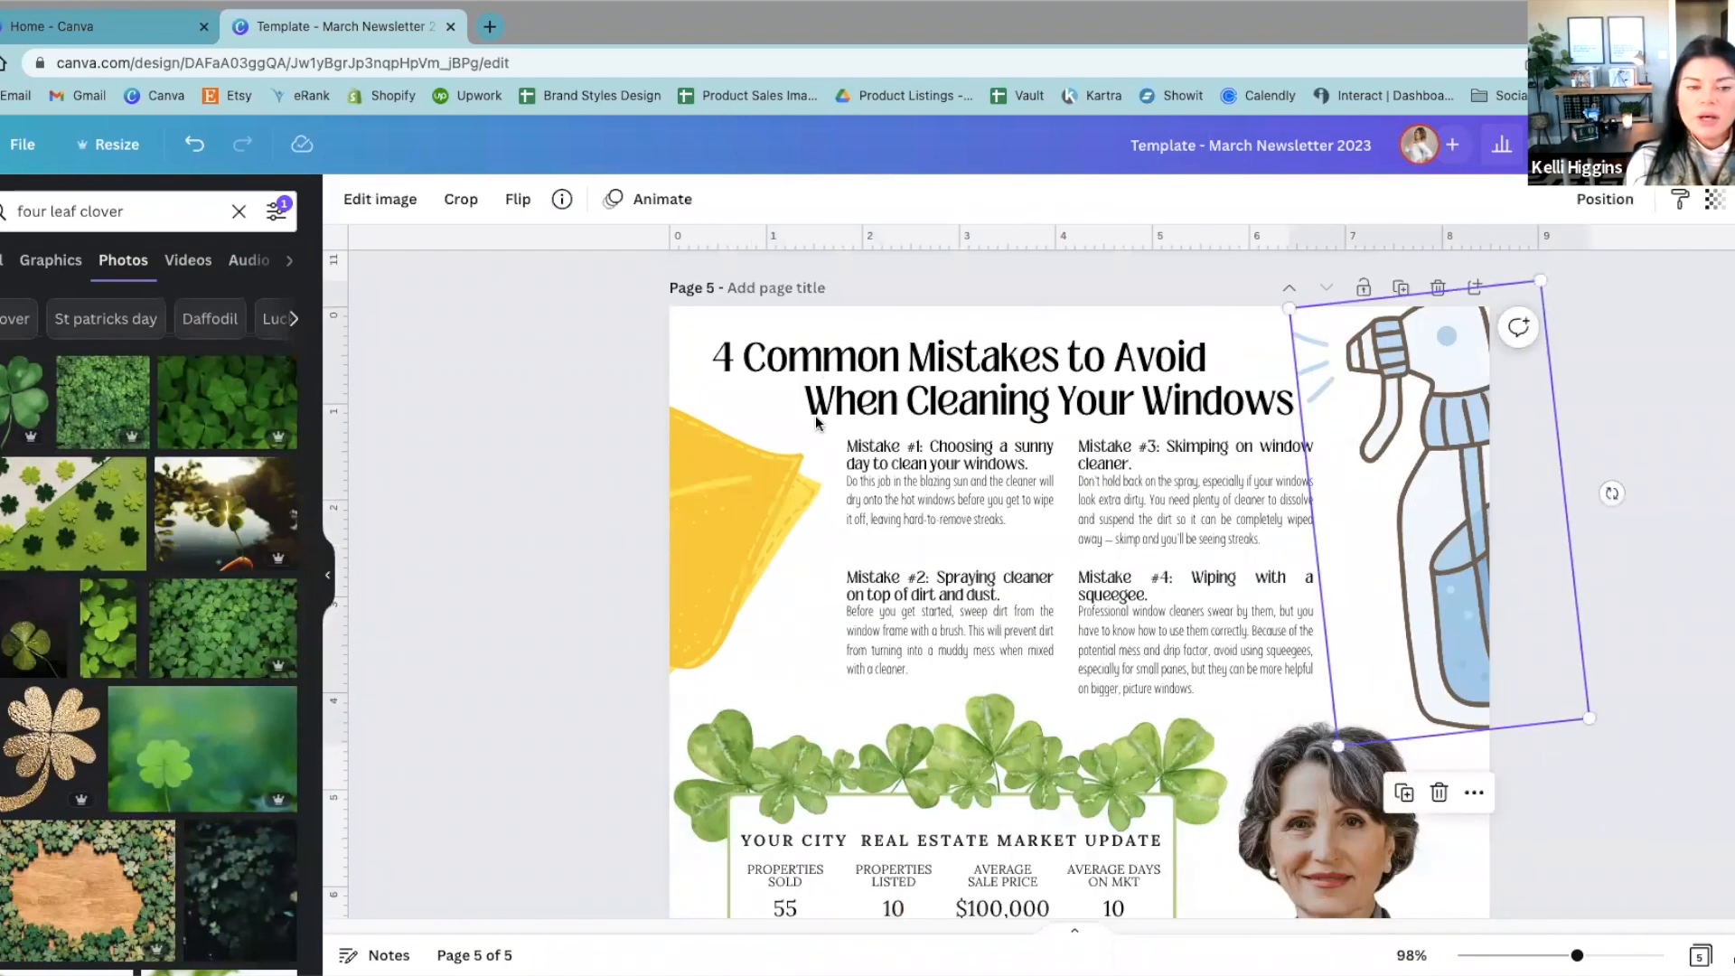
click(743, 541)
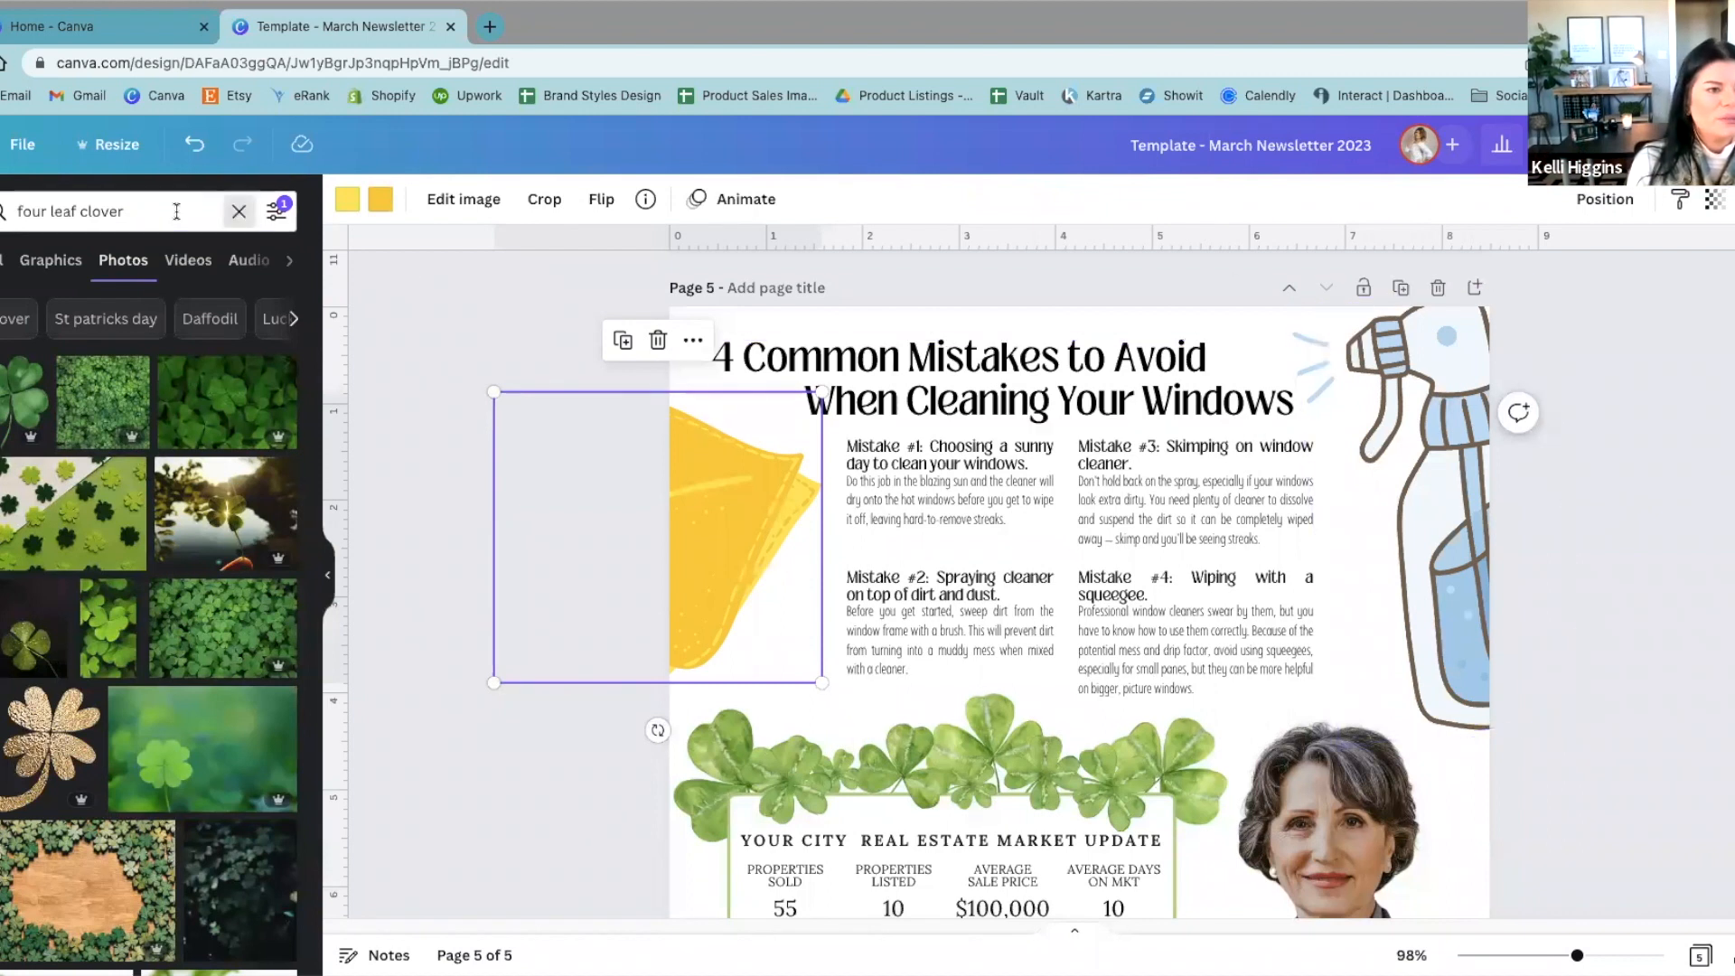
Step: Search the elements library for "cleaning" and limit the results to graphics
click(238, 210)
text(cleaning)
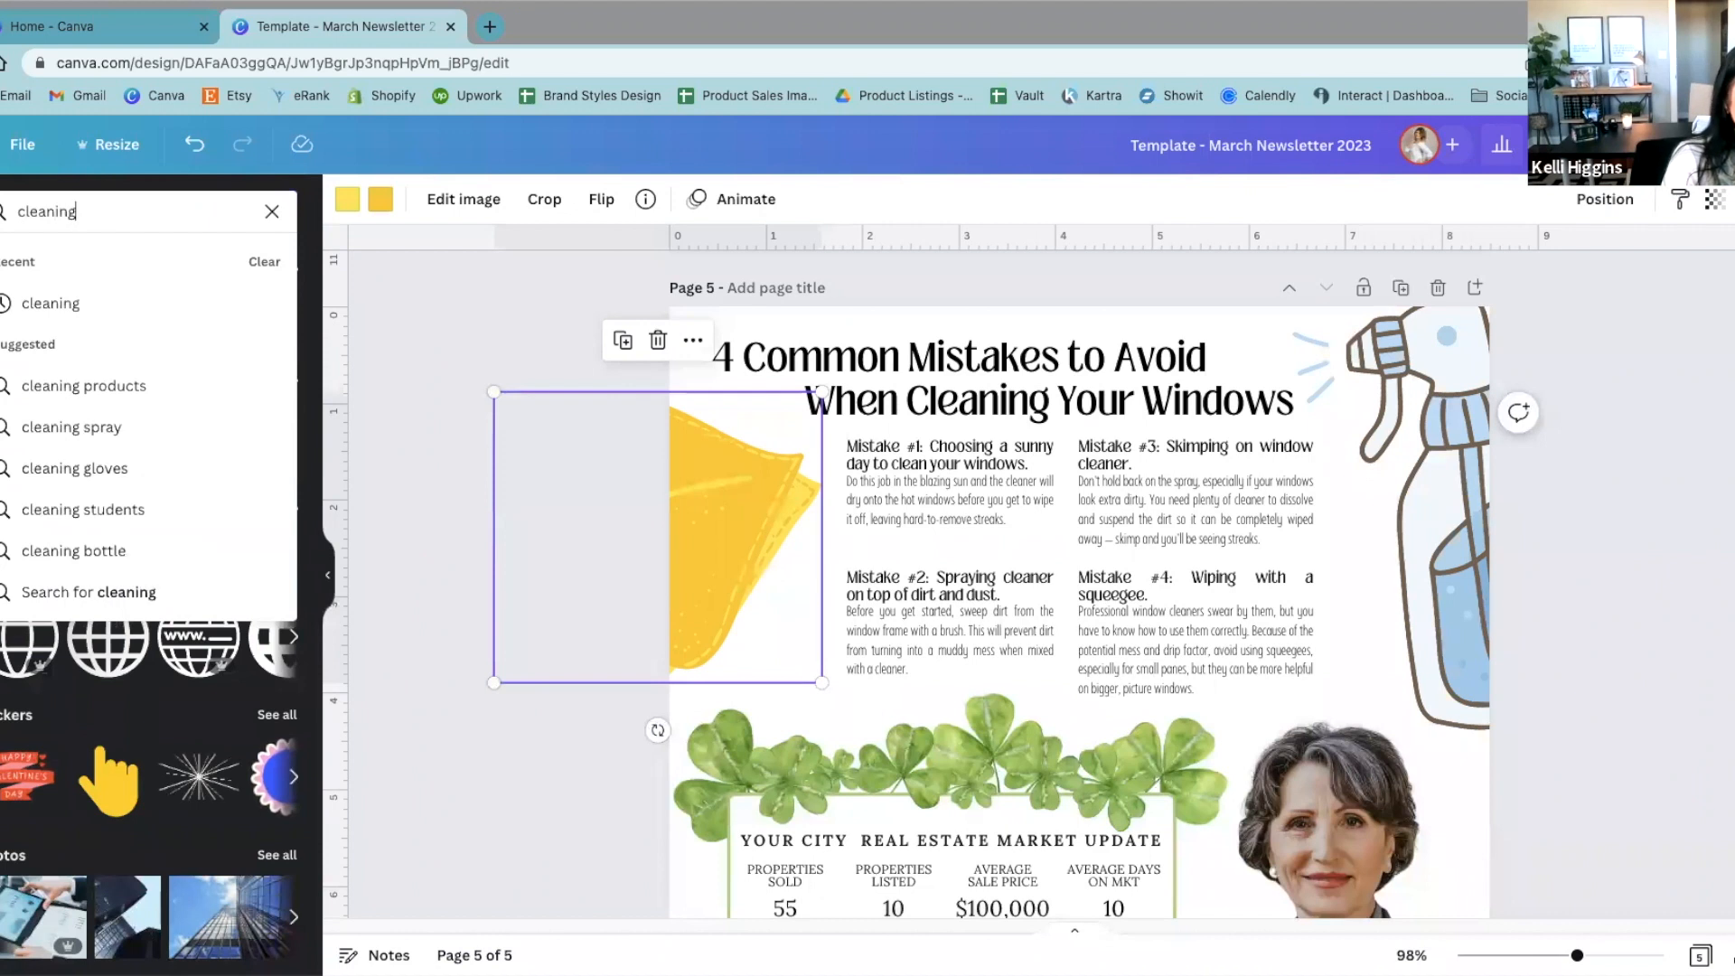
key(Return)
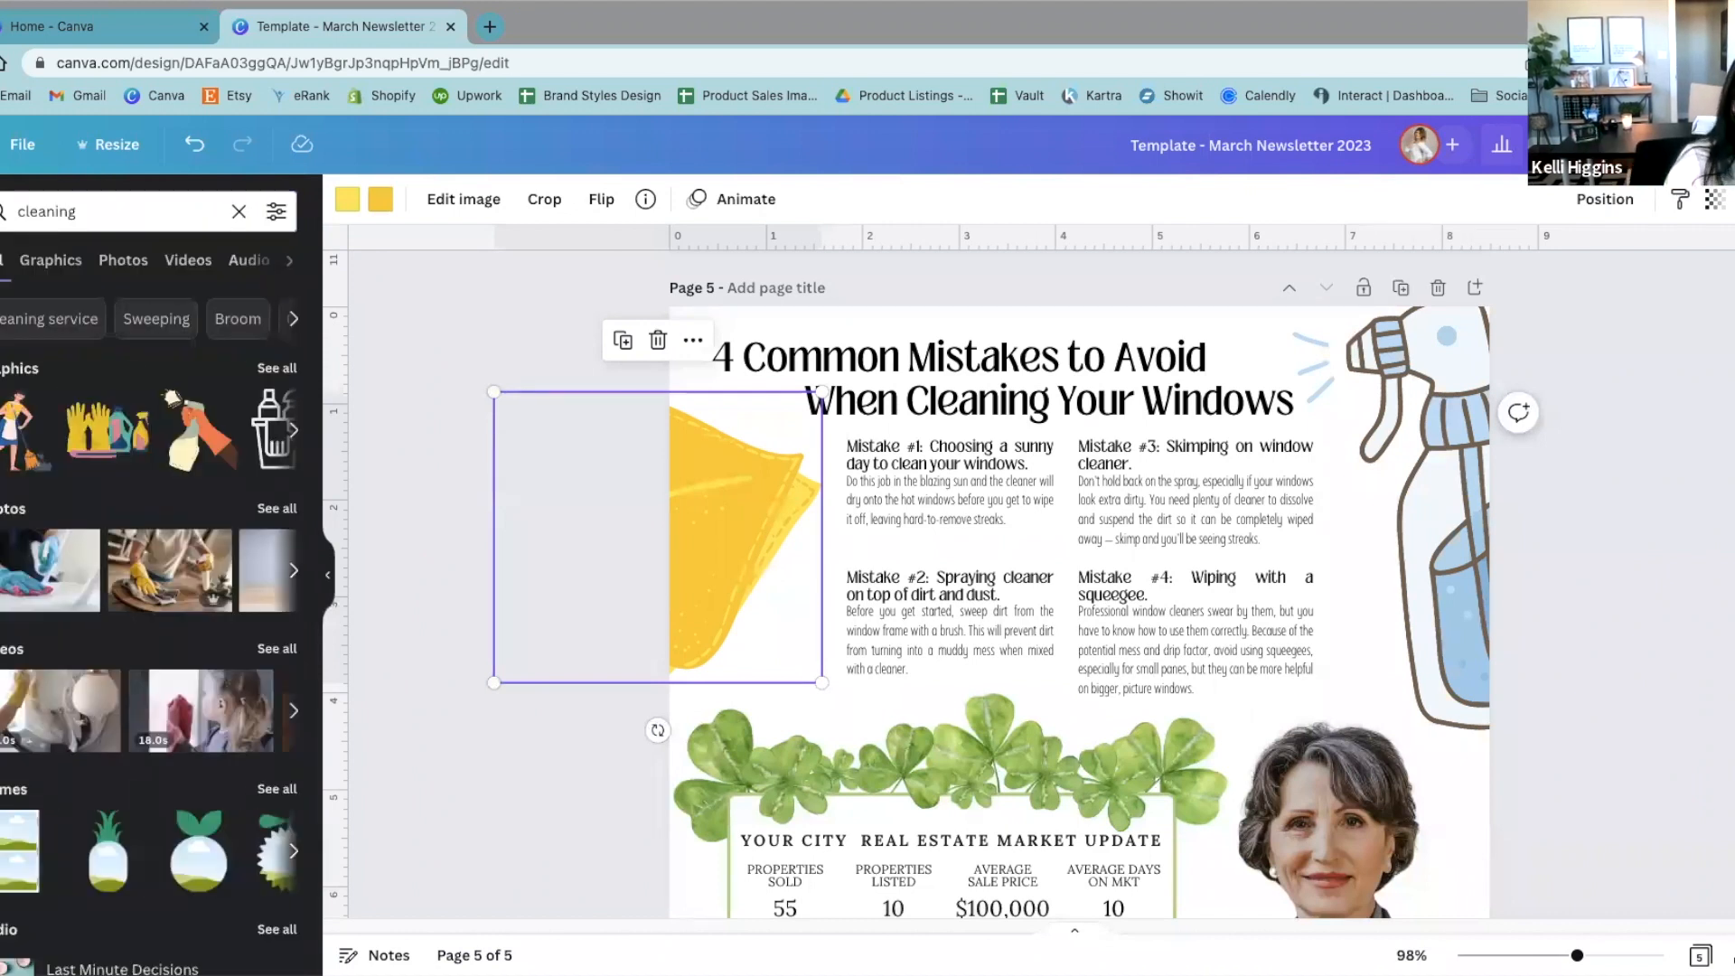
click(50, 259)
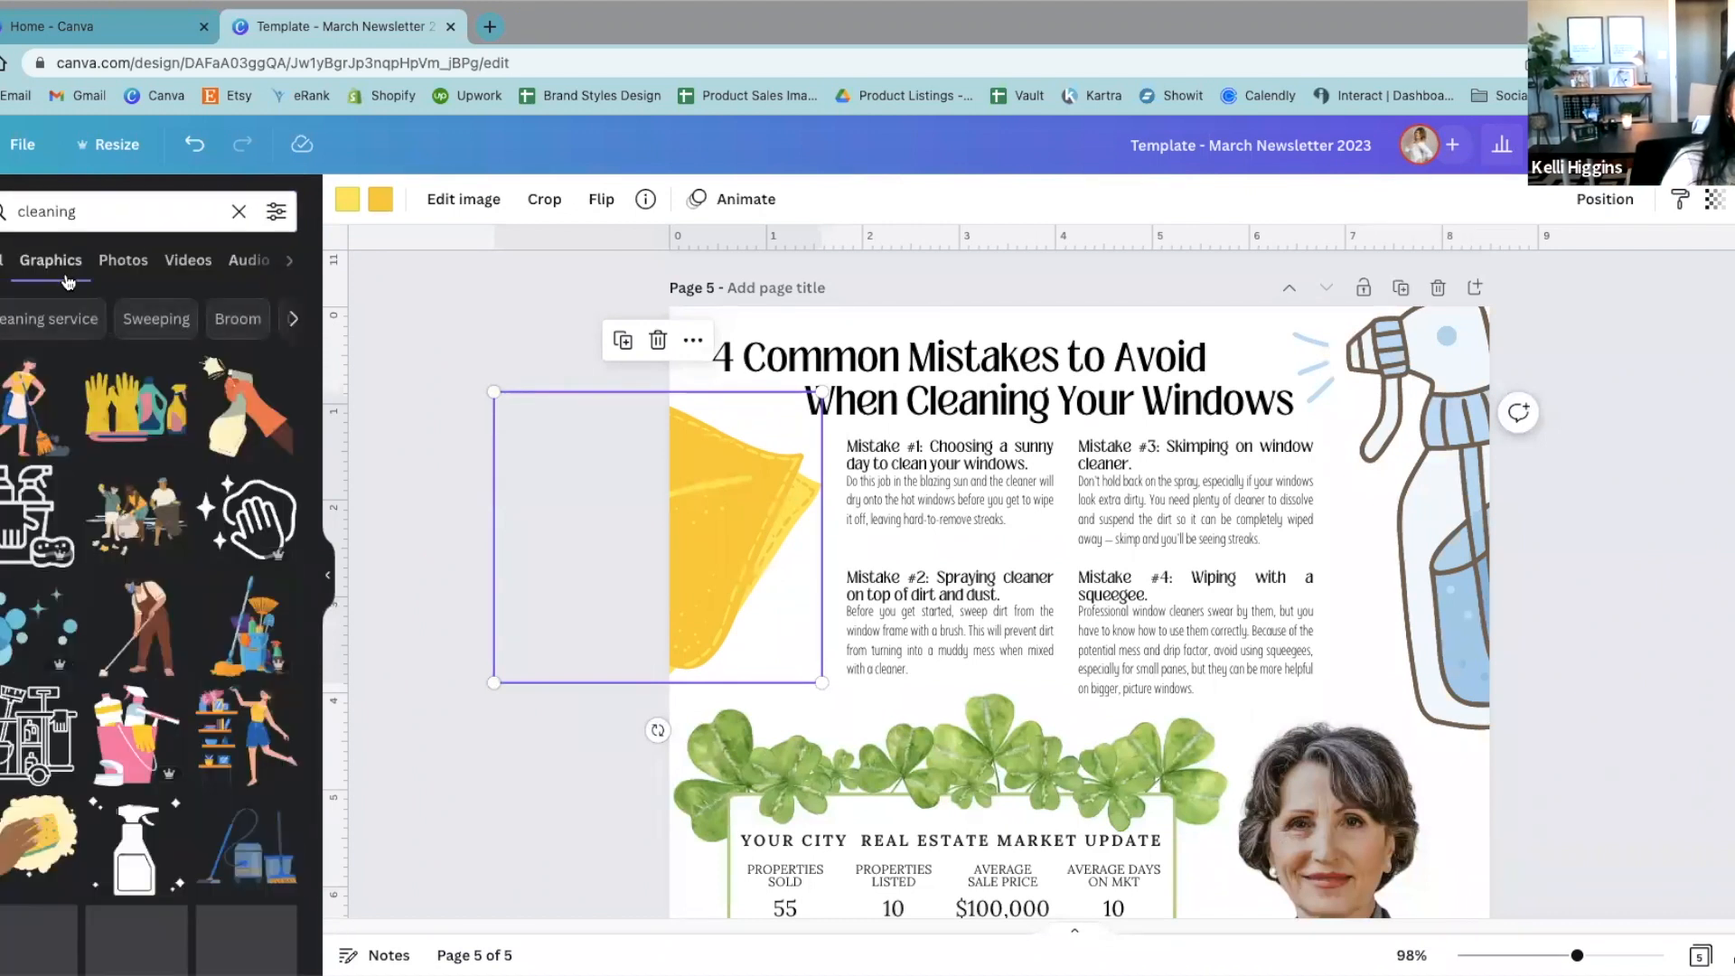
Step: Browse the cleaning graphics for illustrations that would suit the window-cleaning article
scroll(210, 630, down, 5)
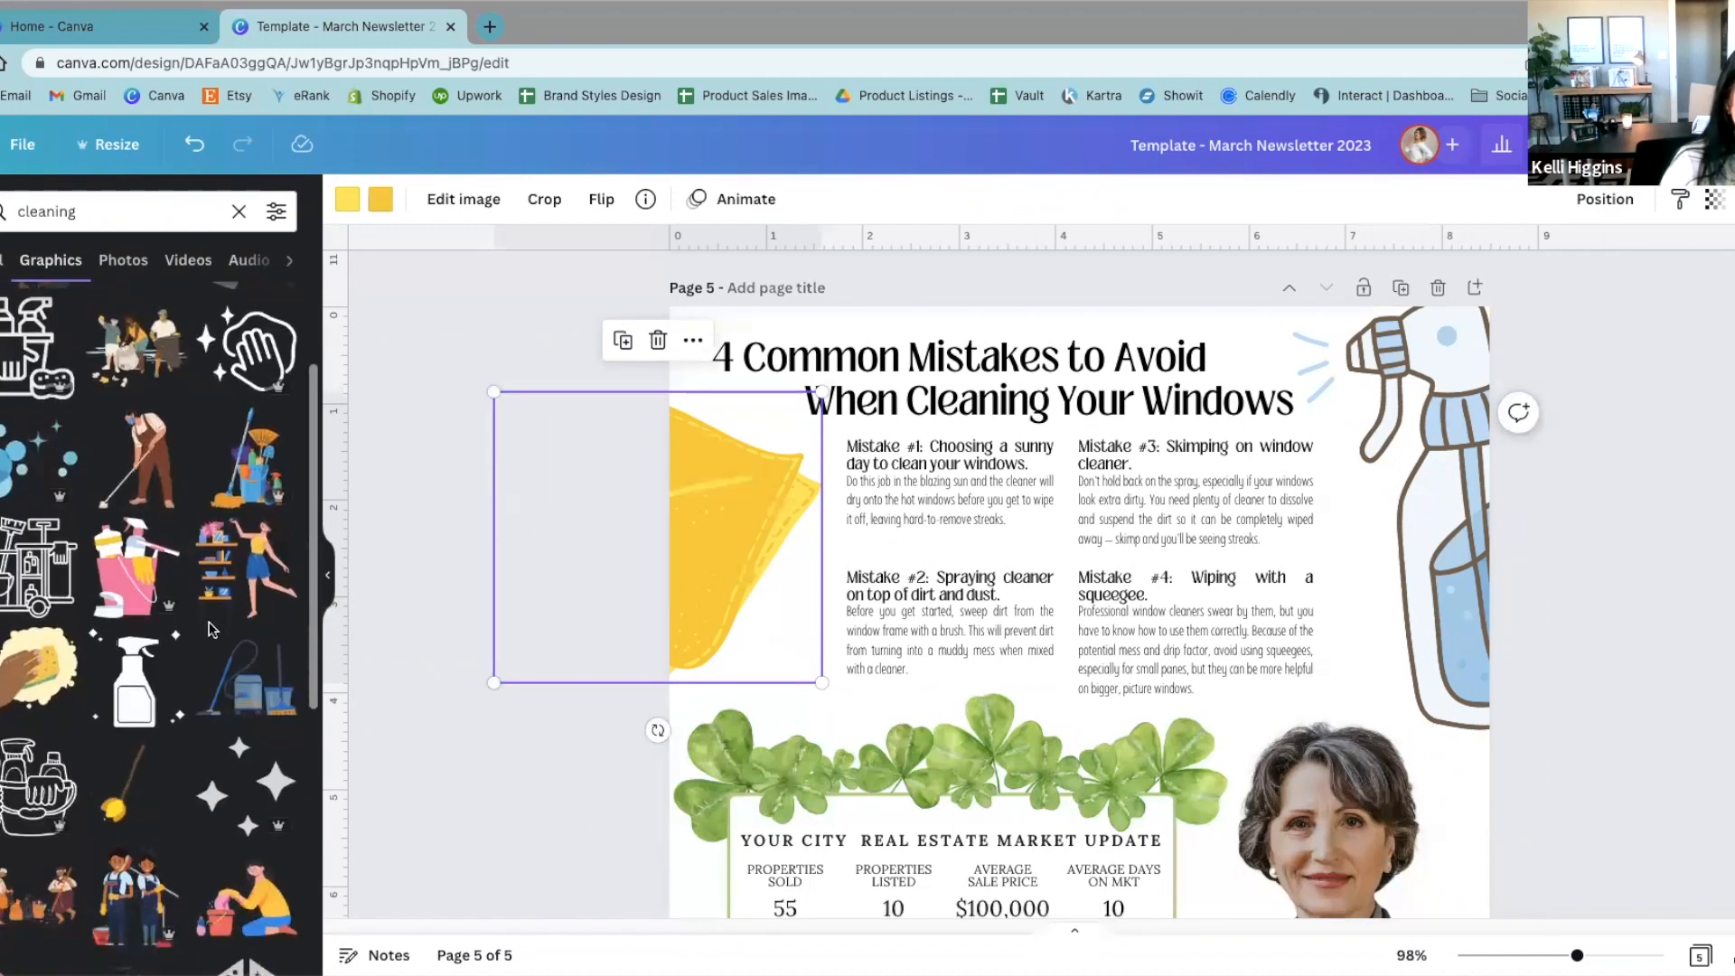
scroll(210, 630, down, 3)
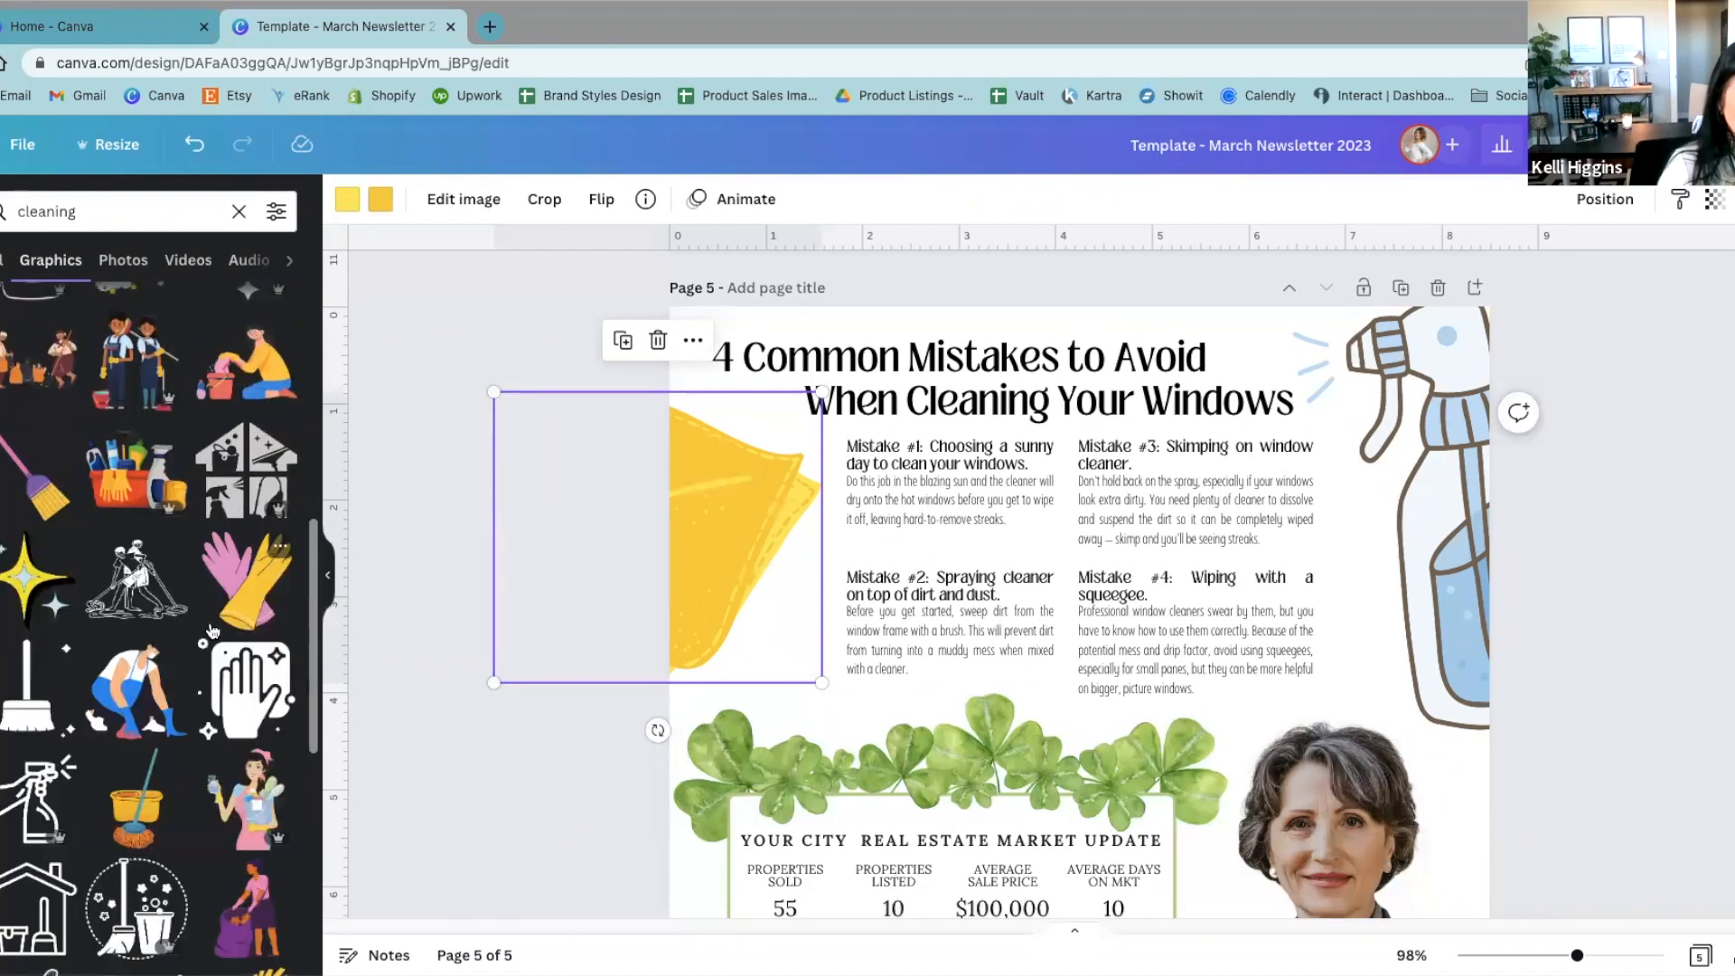
scroll(211, 629, down, 4)
scroll(211, 630, down, 3)
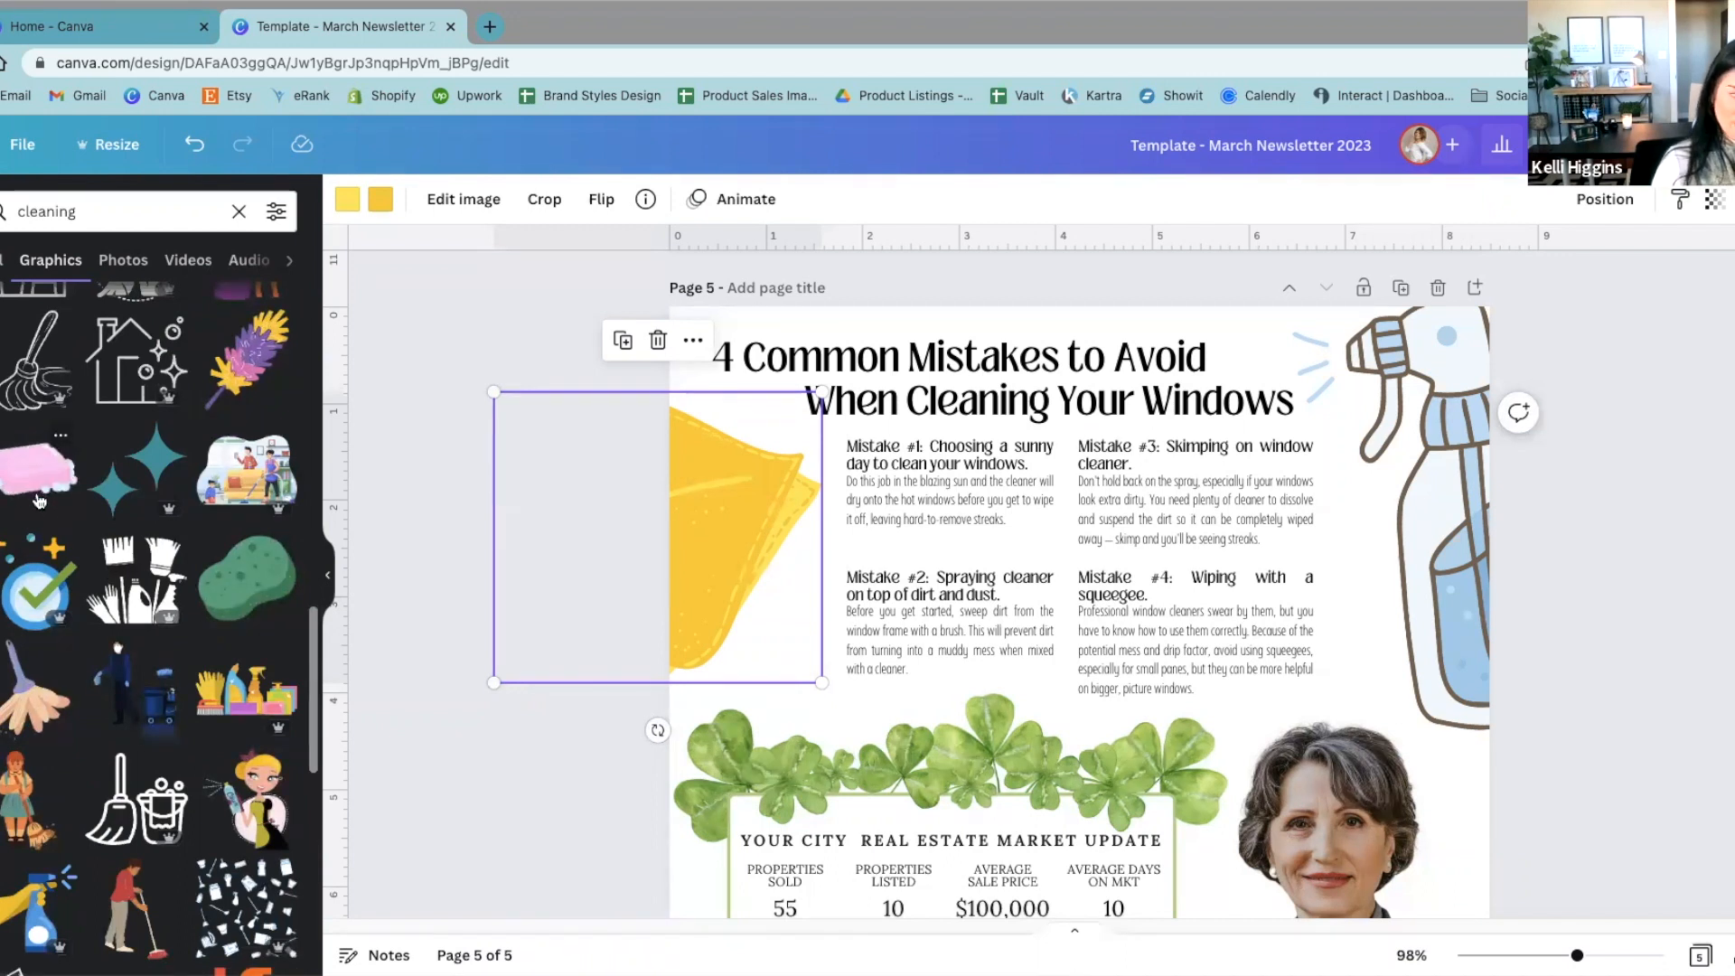
scroll(138, 736, down, 3)
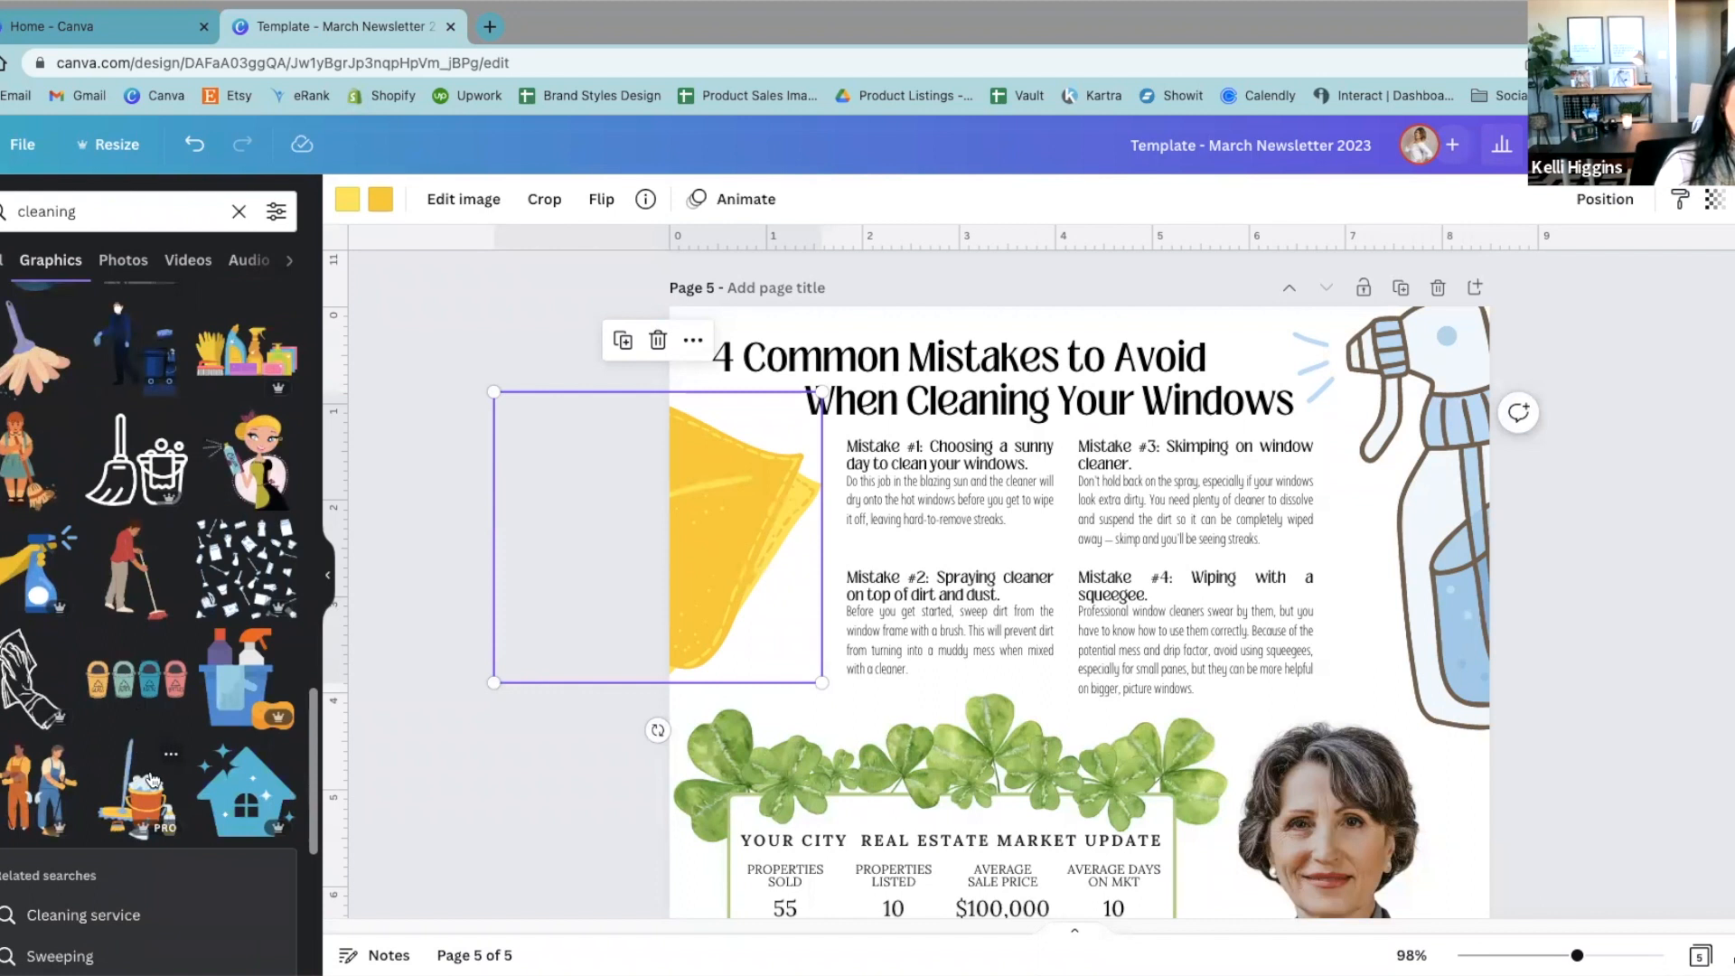
scroll(152, 778, down, 5)
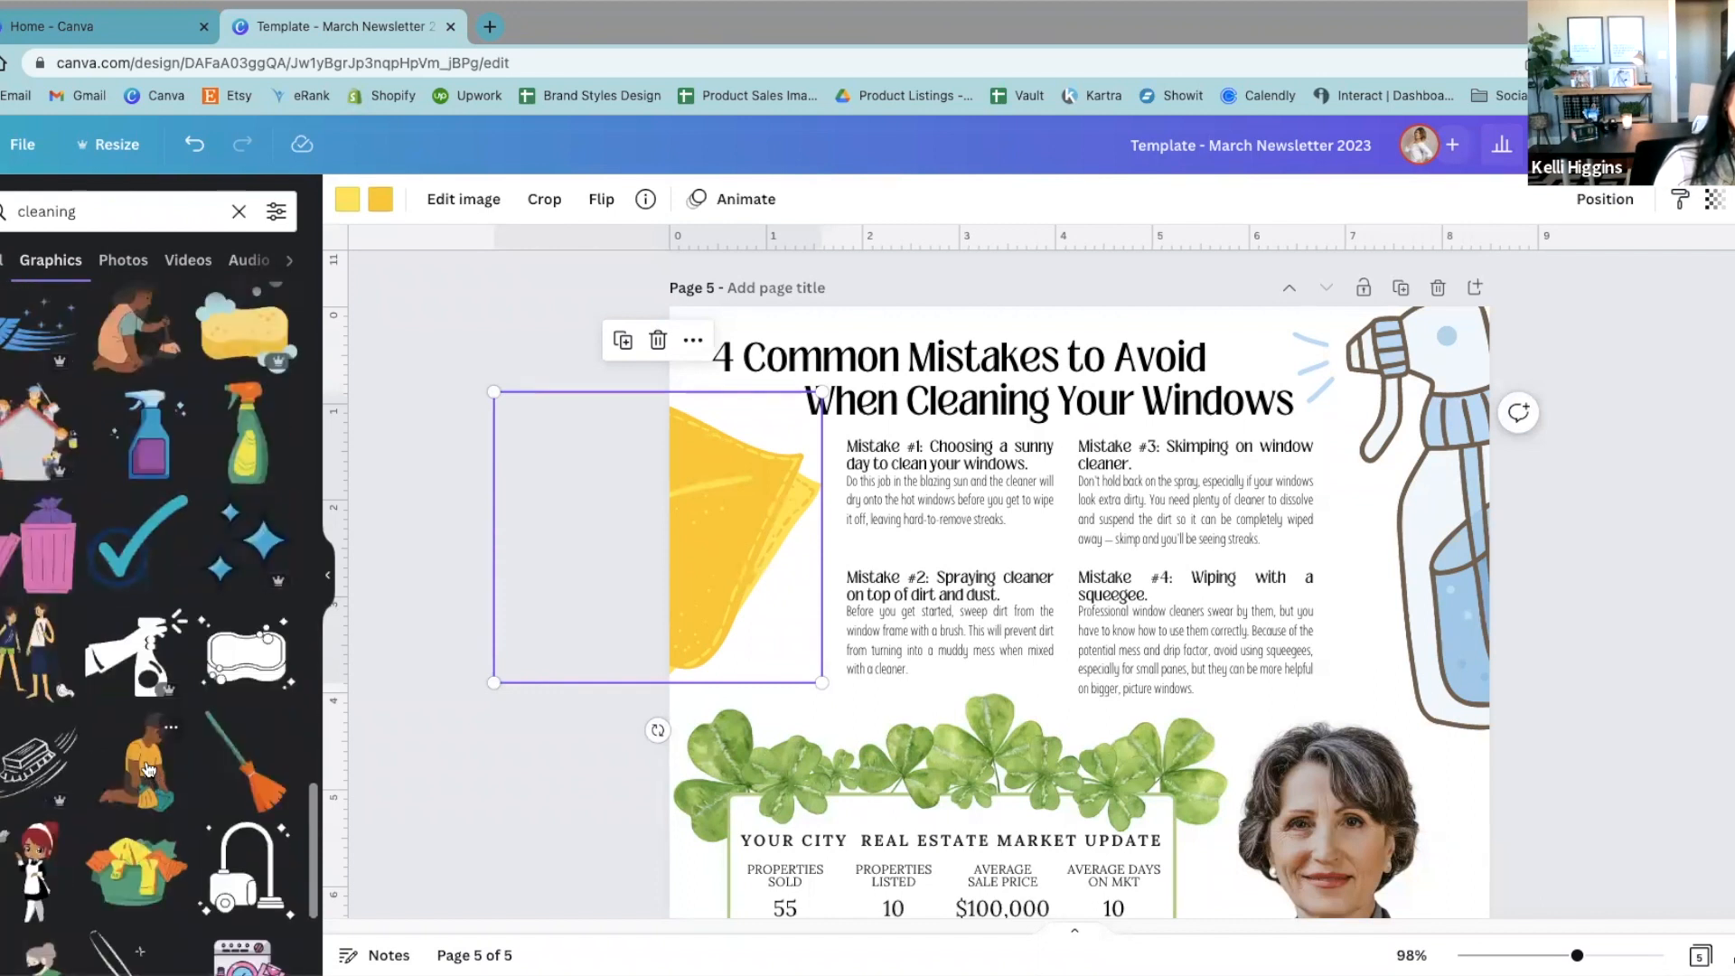
scroll(152, 779, down, 4)
scroll(149, 769, down, 2)
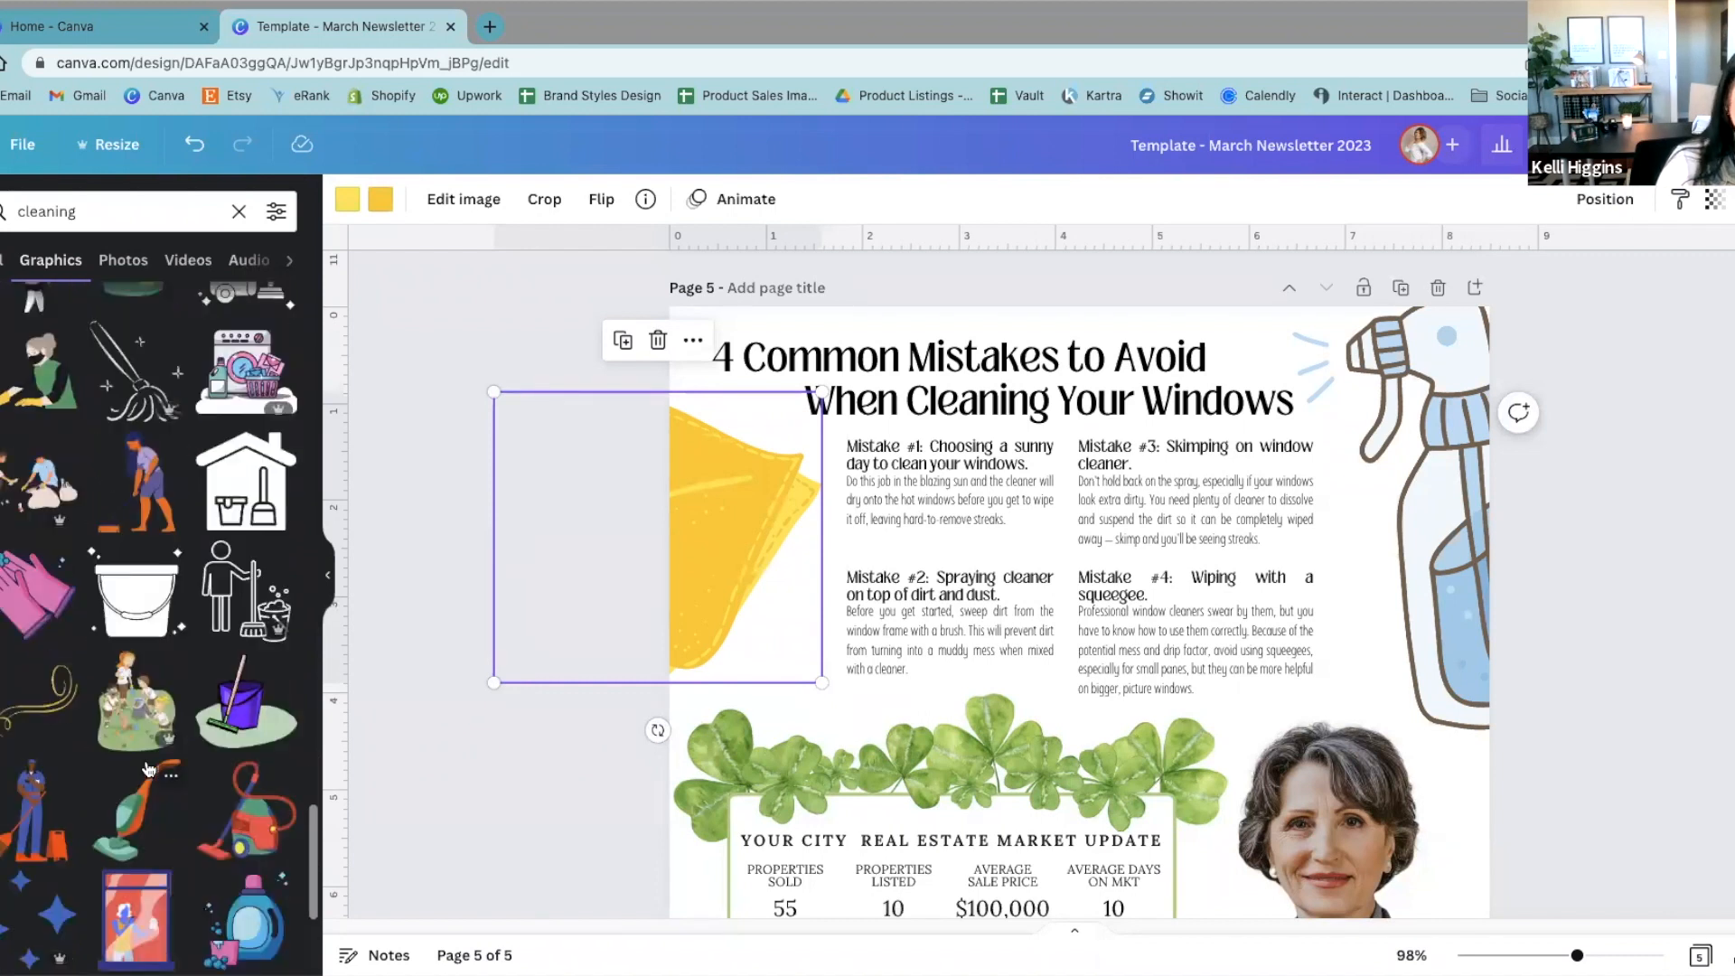
scroll(149, 769, down, 5)
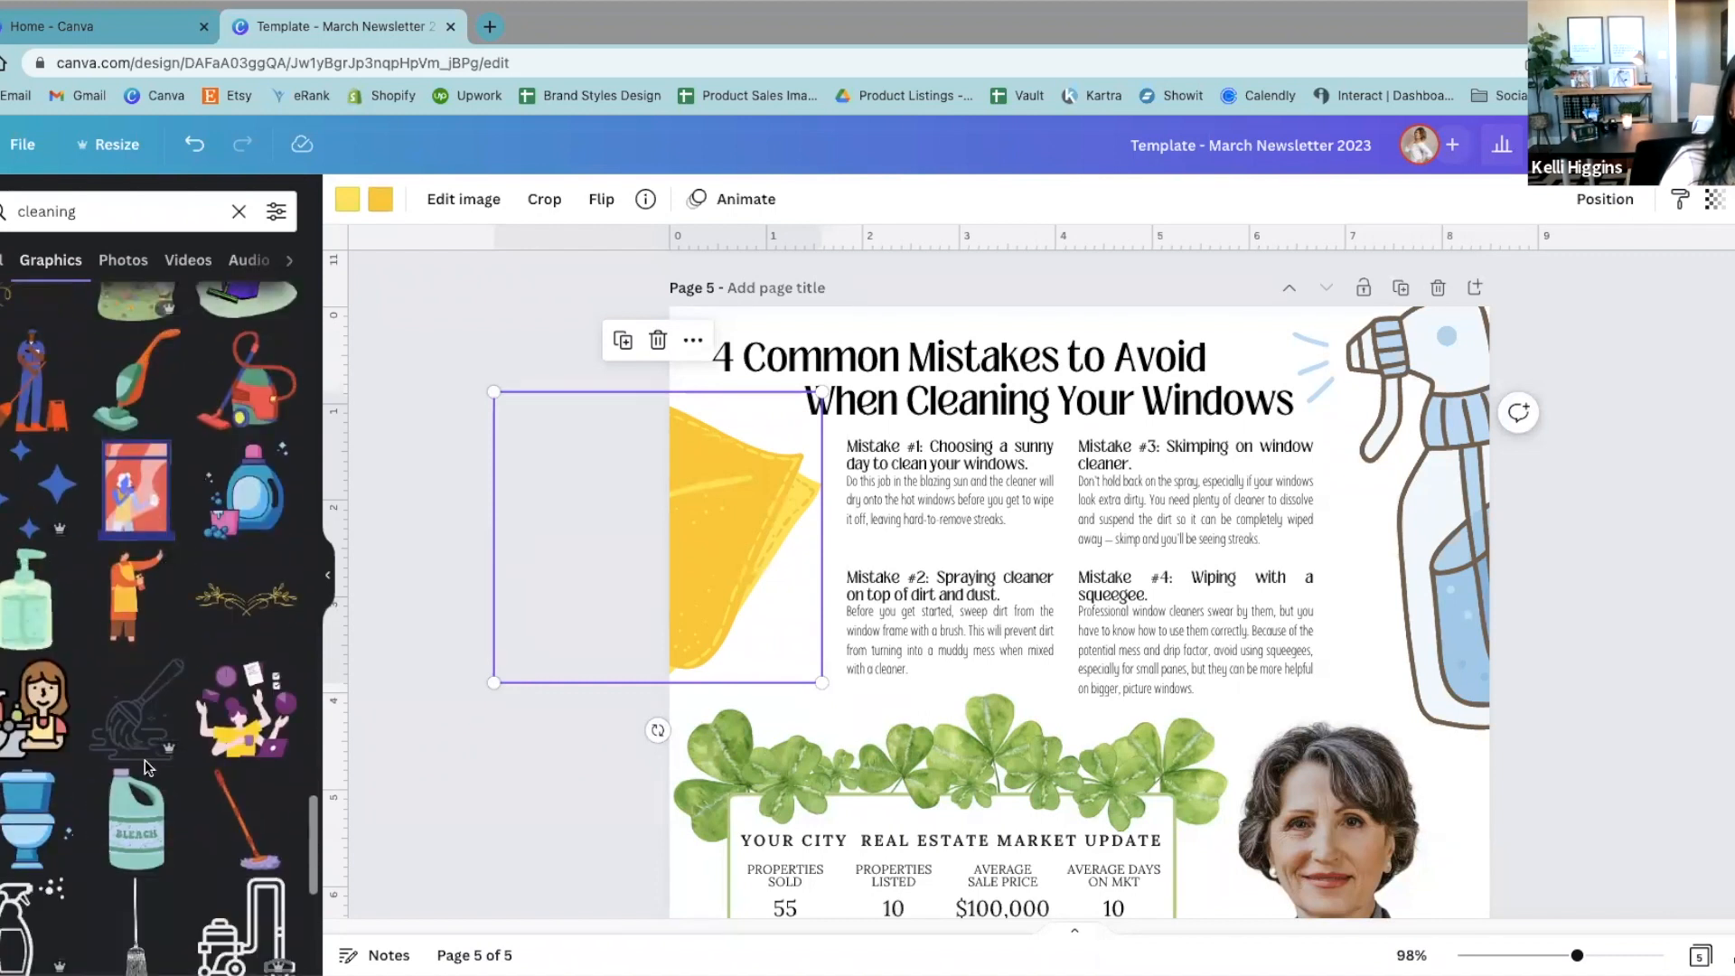
scroll(149, 769, down, 3)
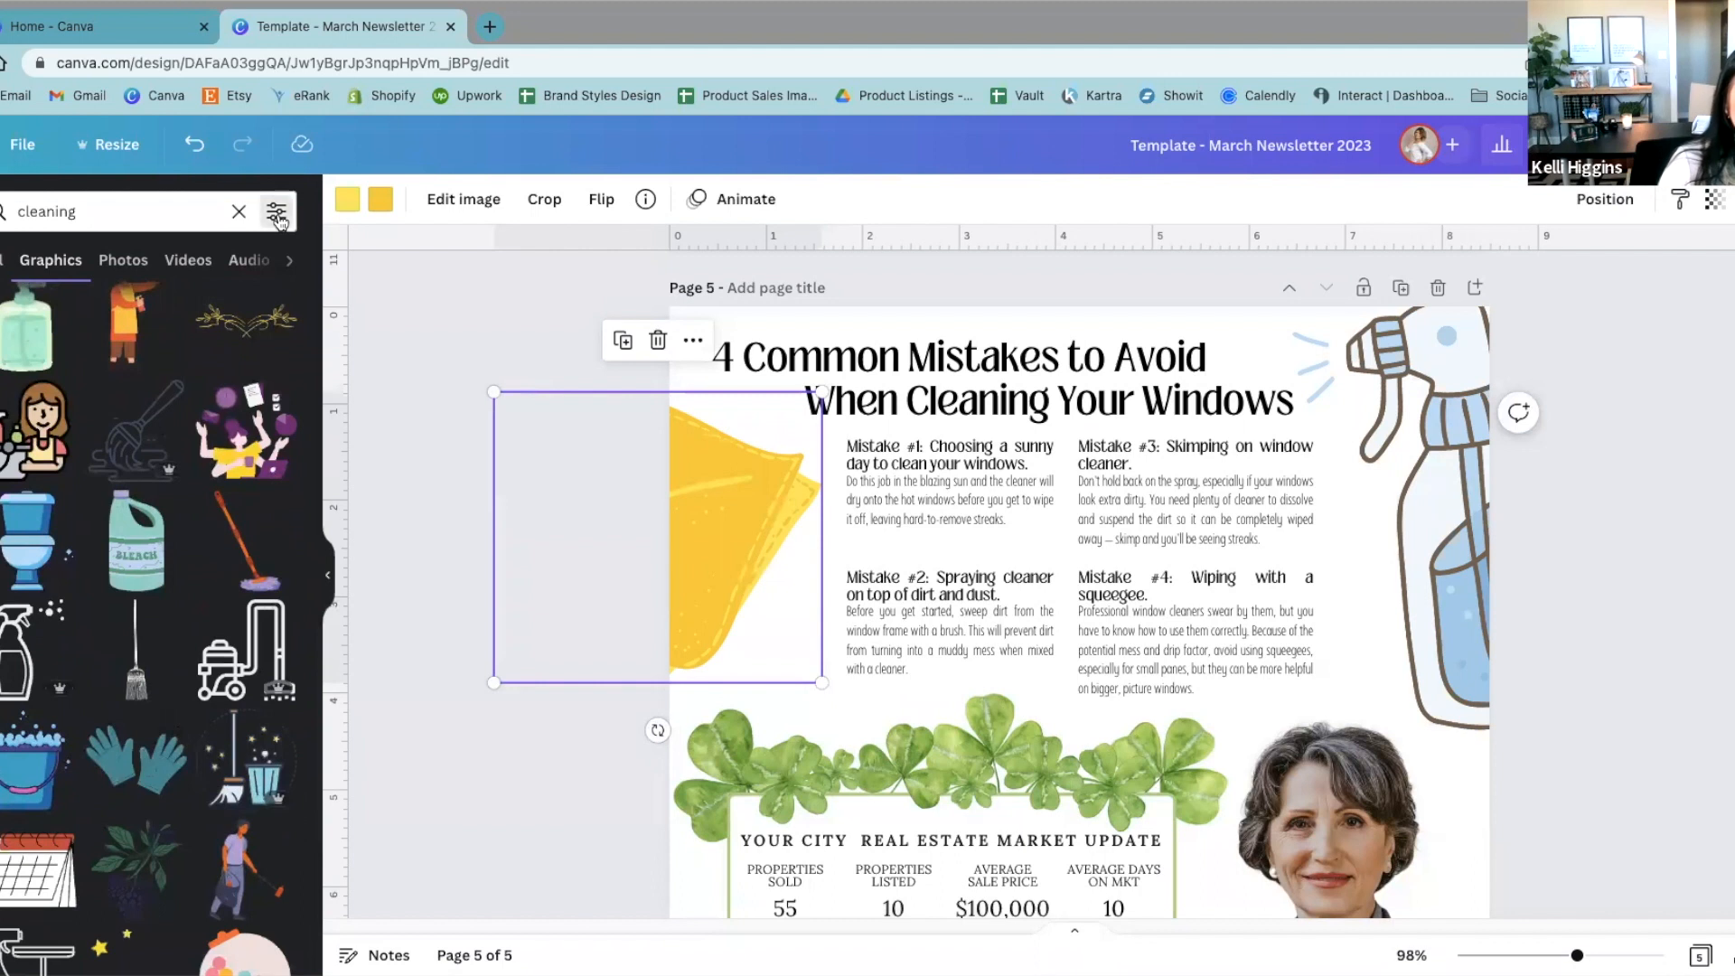
Step: Filter the cleaning graphics results to static ones only
click(277, 213)
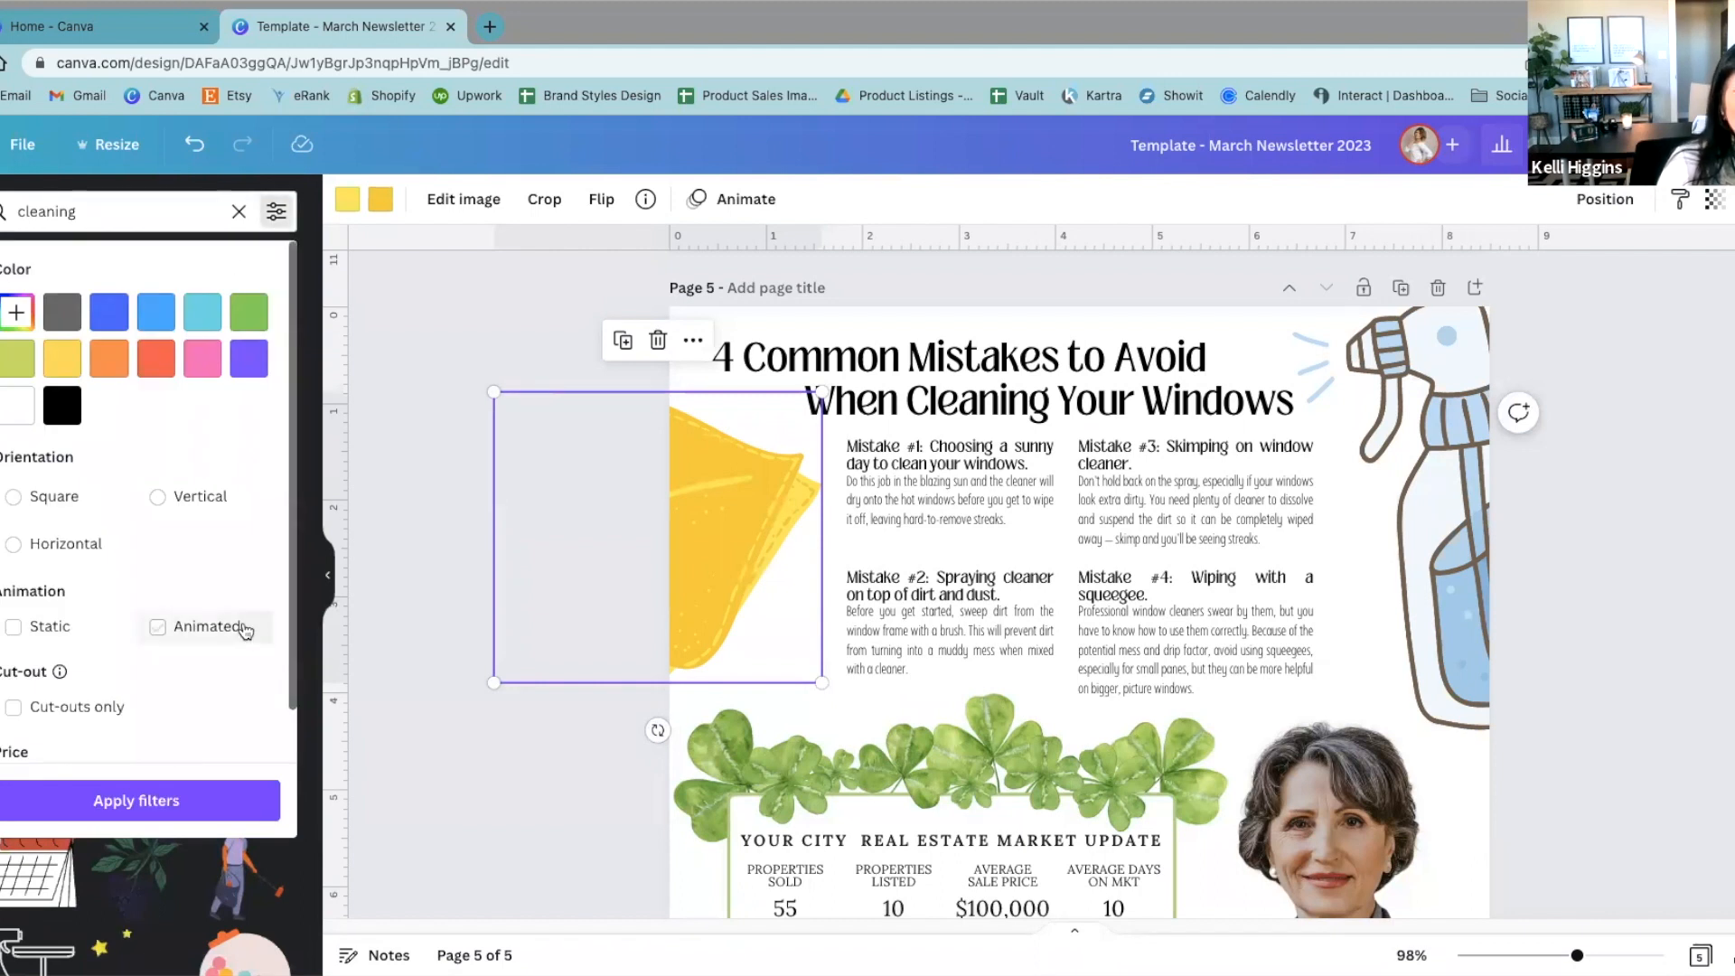
click(13, 626)
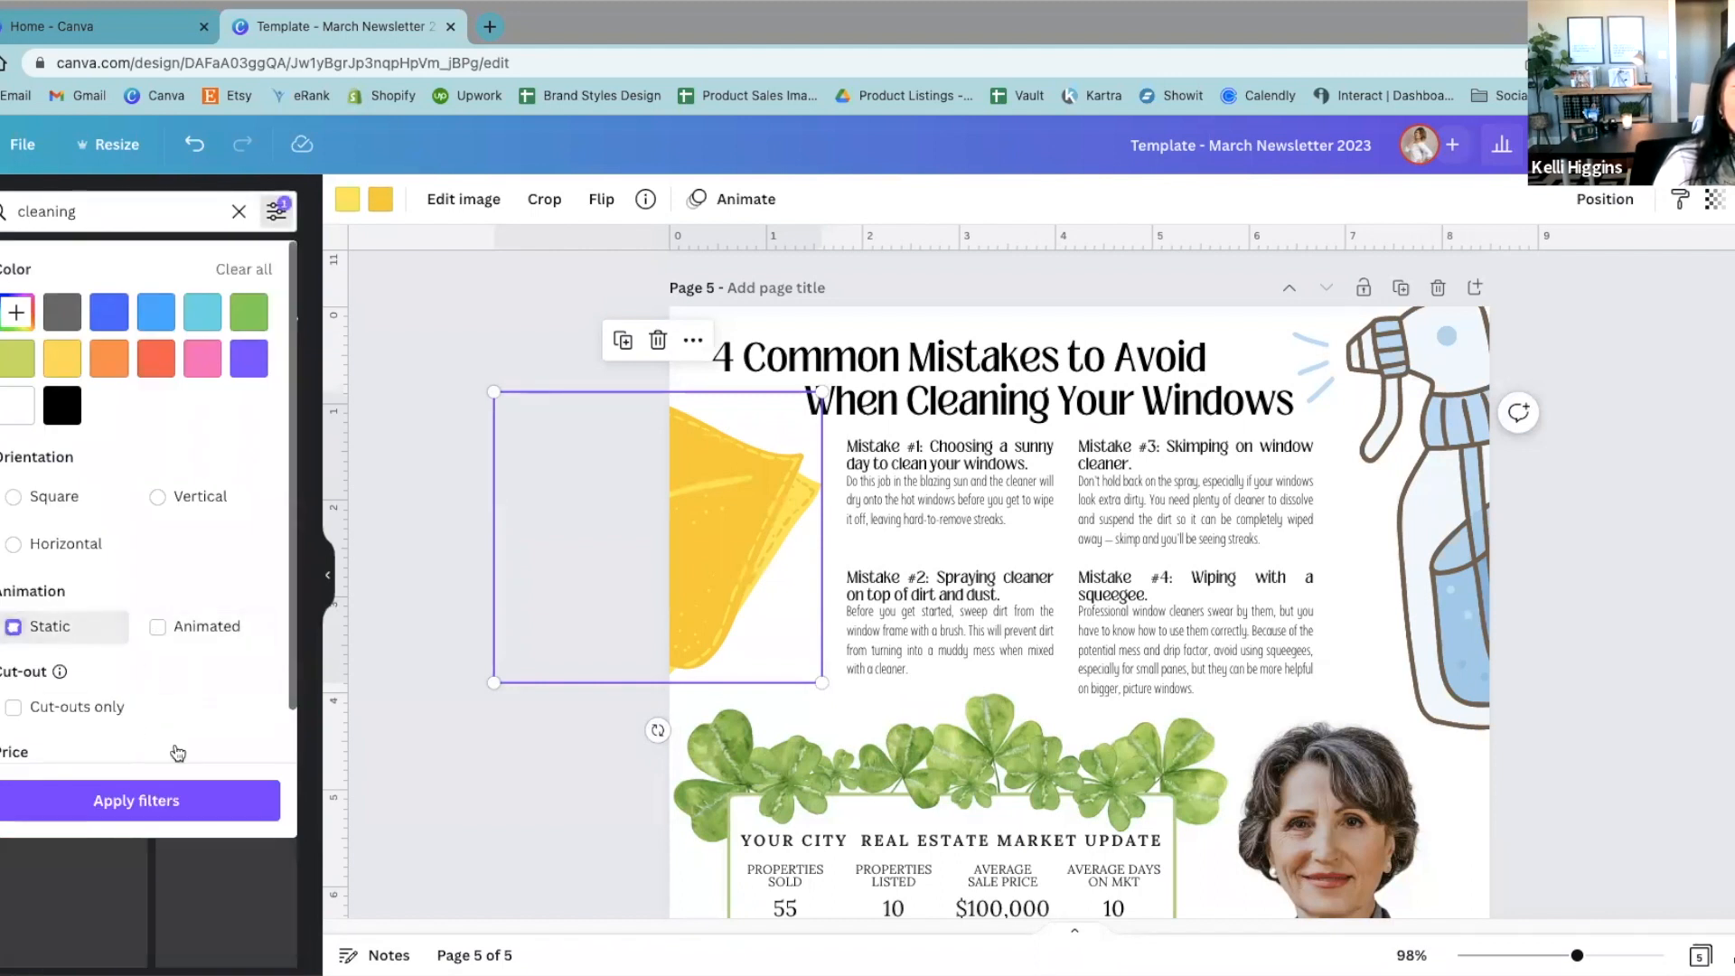
click(138, 800)
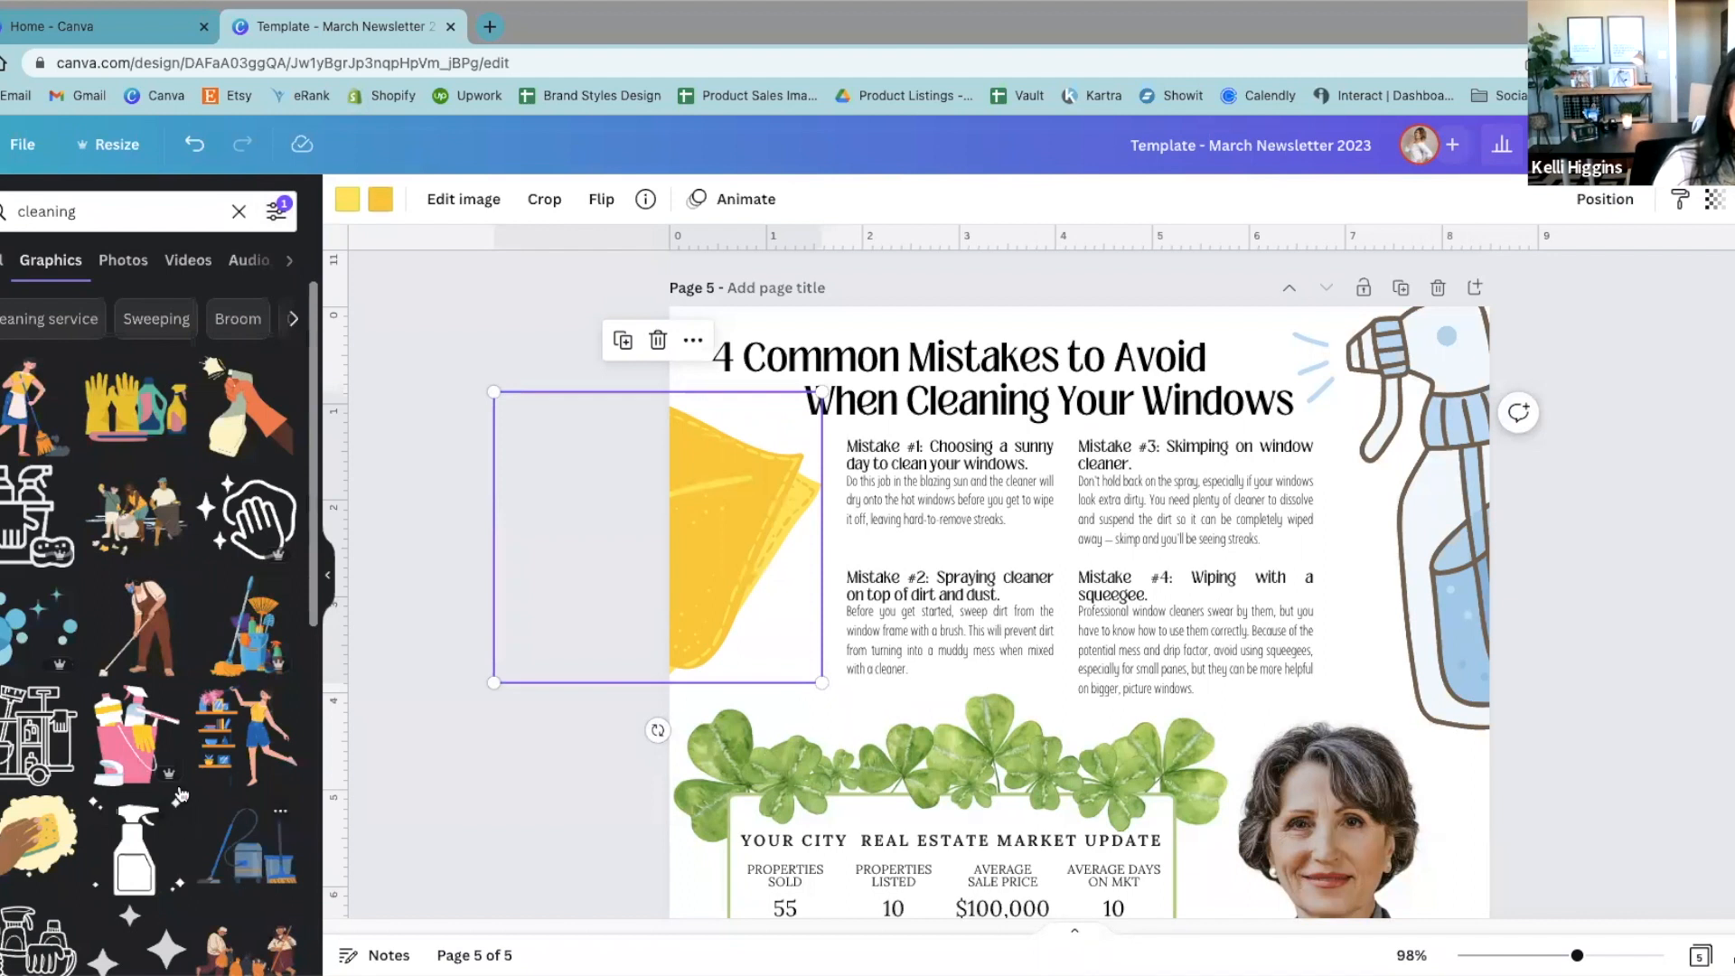
Step: Browse the static cleaning graphics for a spray bottle that could replace the article's illustration
scroll(181, 795, down, 5)
scroll(153, 614, down, 5)
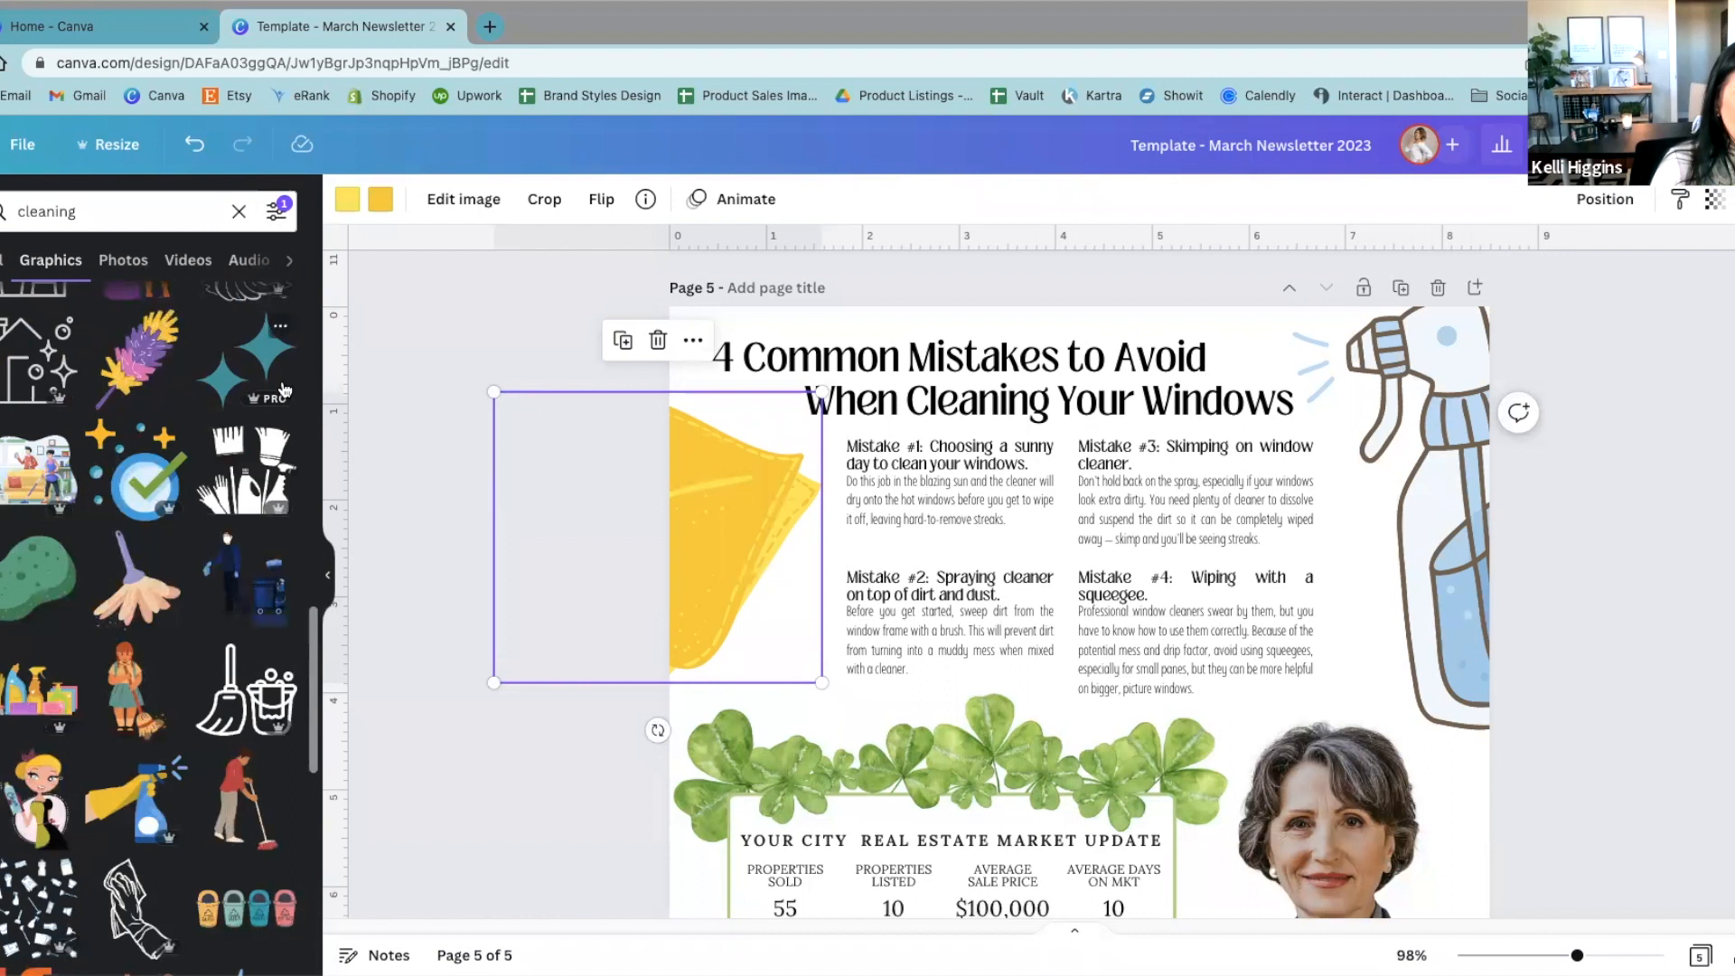
scroll(181, 633, down, 5)
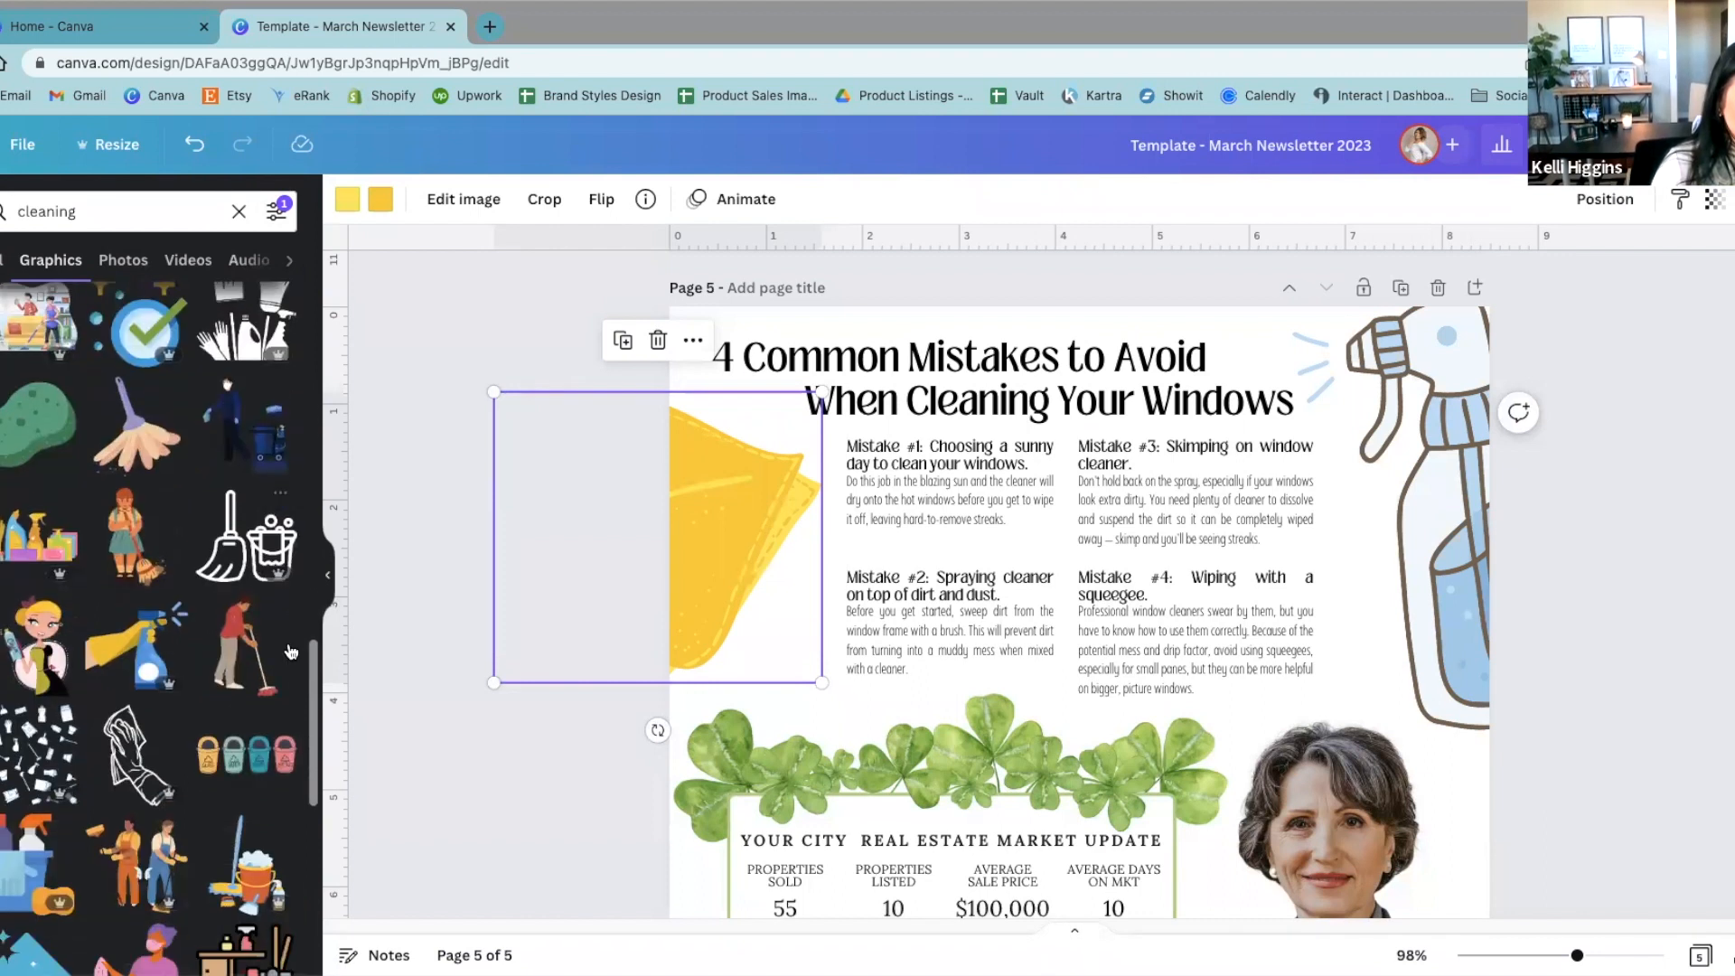
scroll(232, 780, down, 5)
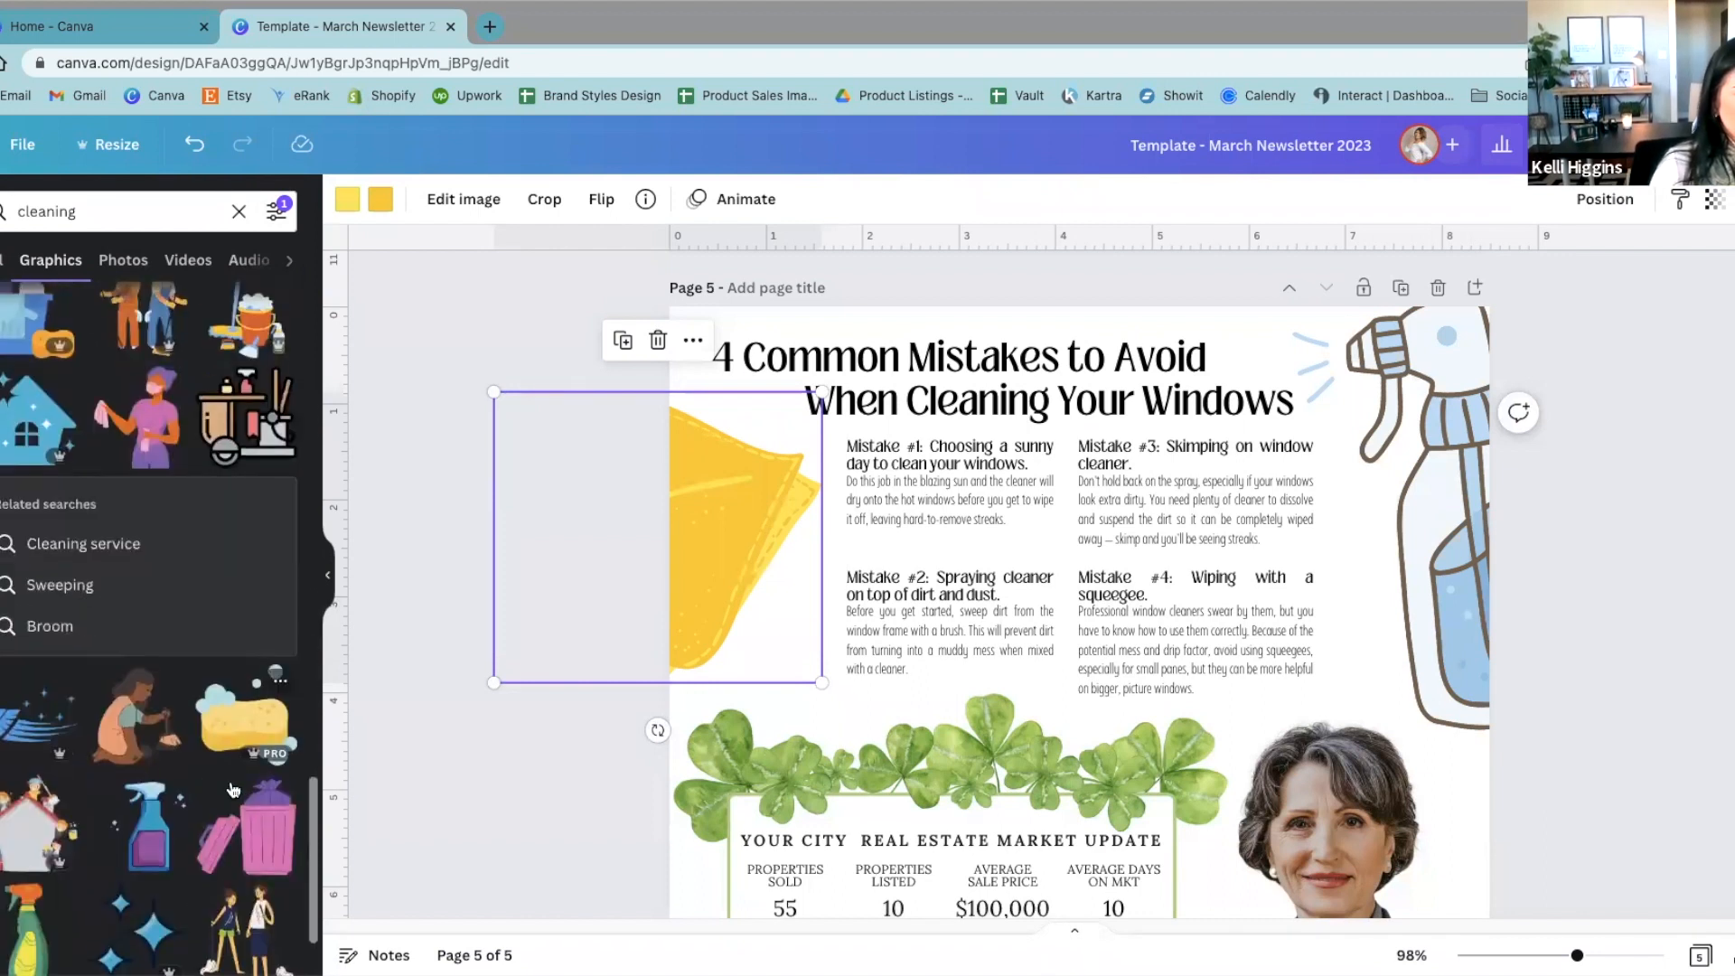
scroll(230, 728, down, 4)
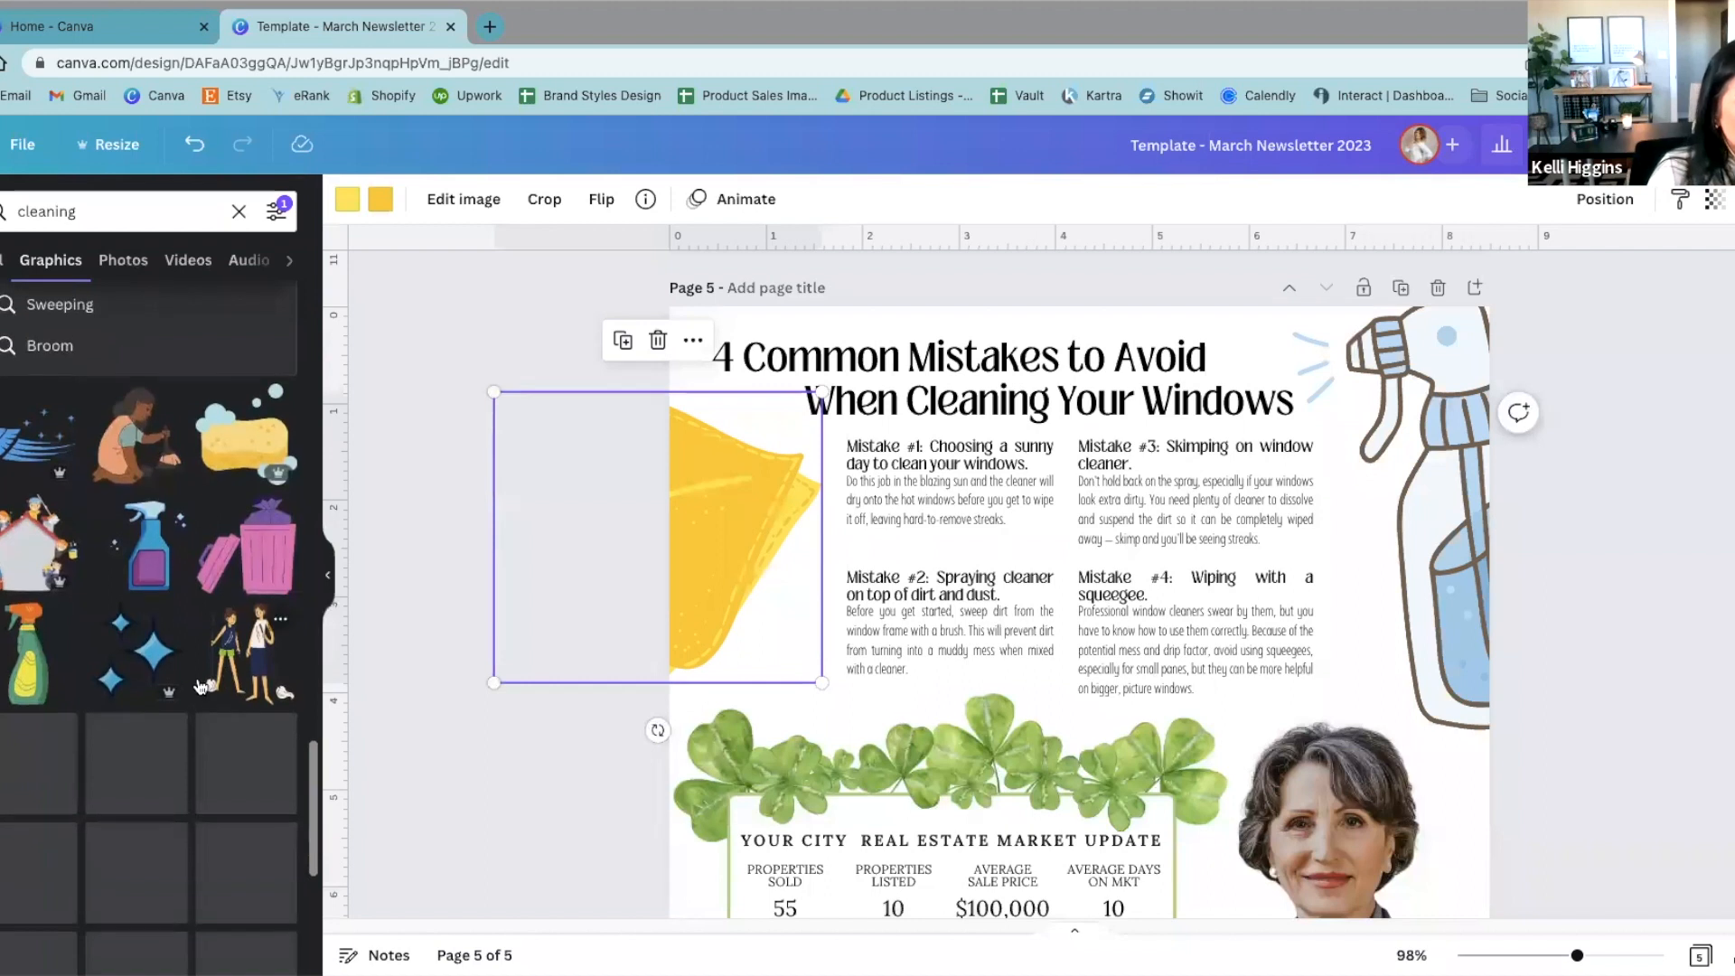
scroll(199, 679, down, 5)
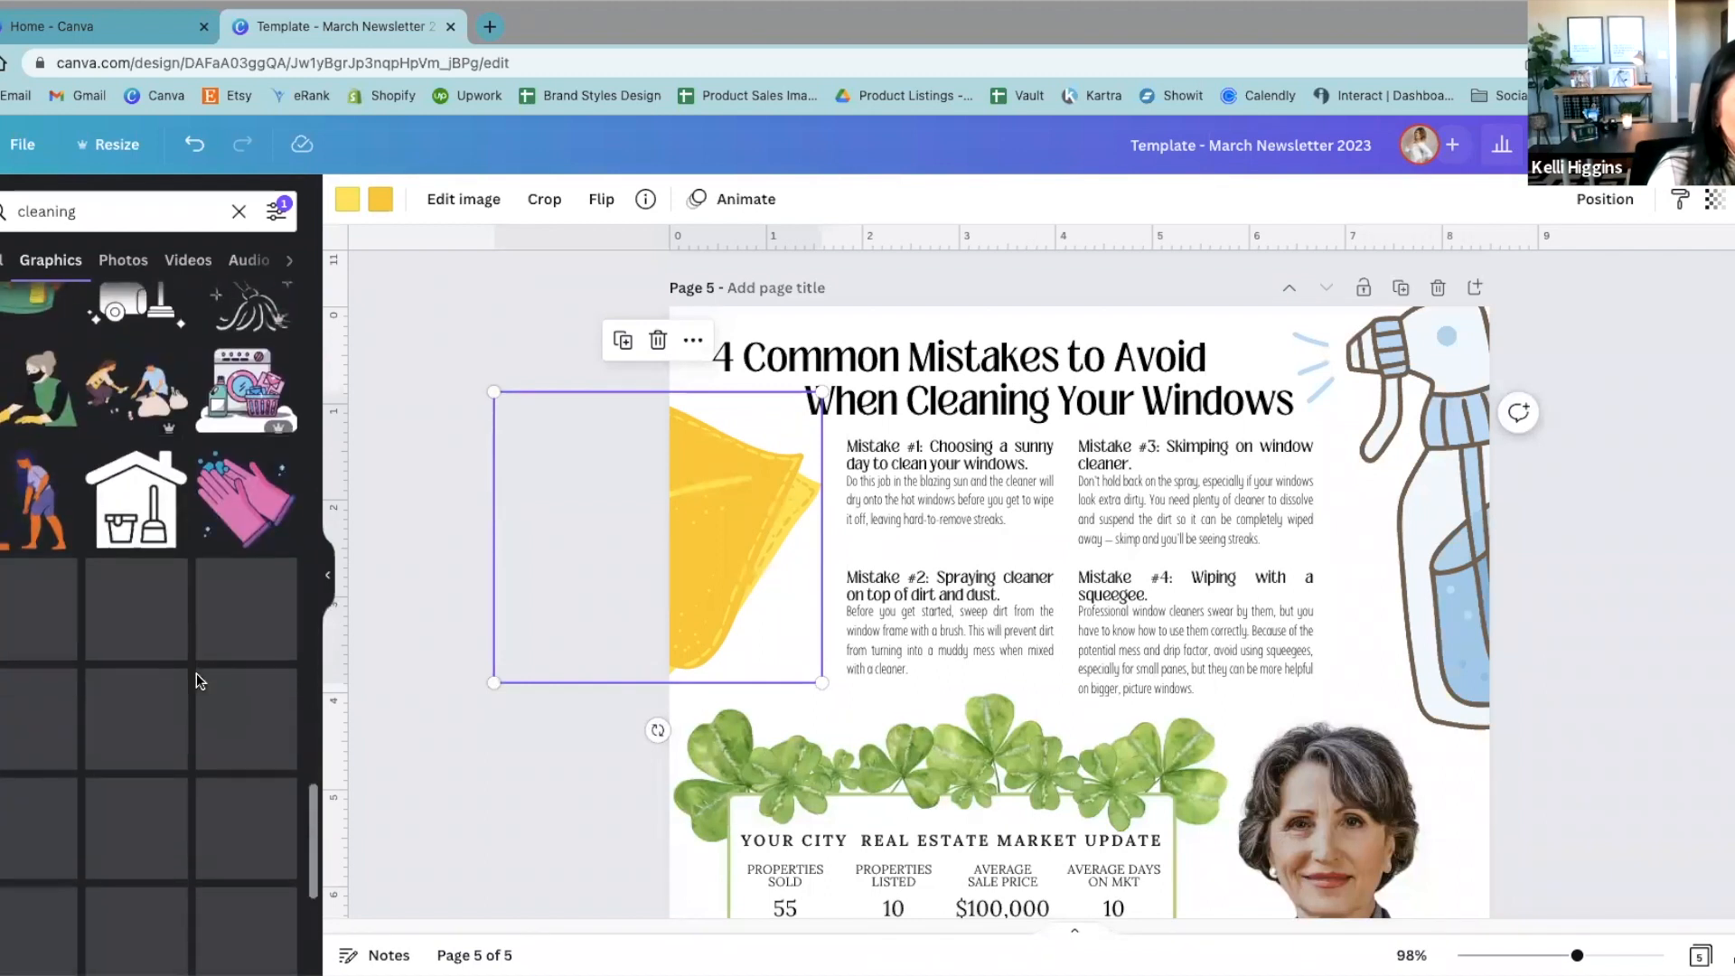
scroll(200, 682, down, 8)
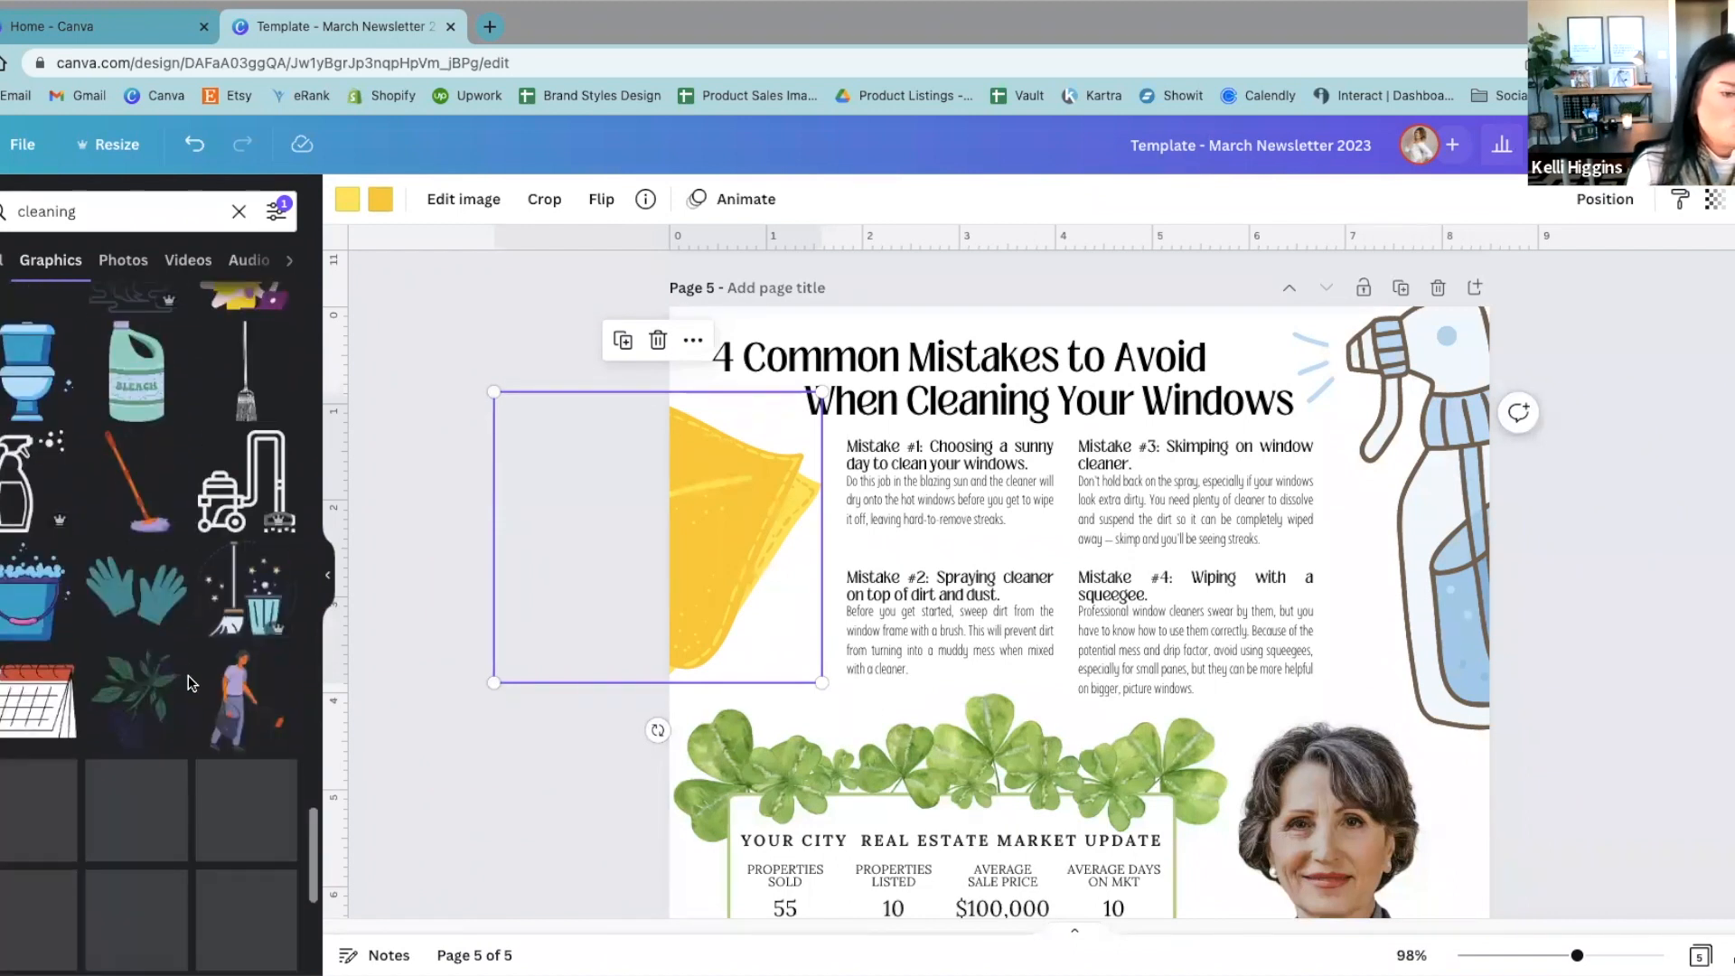
scroll(189, 685, down, 3)
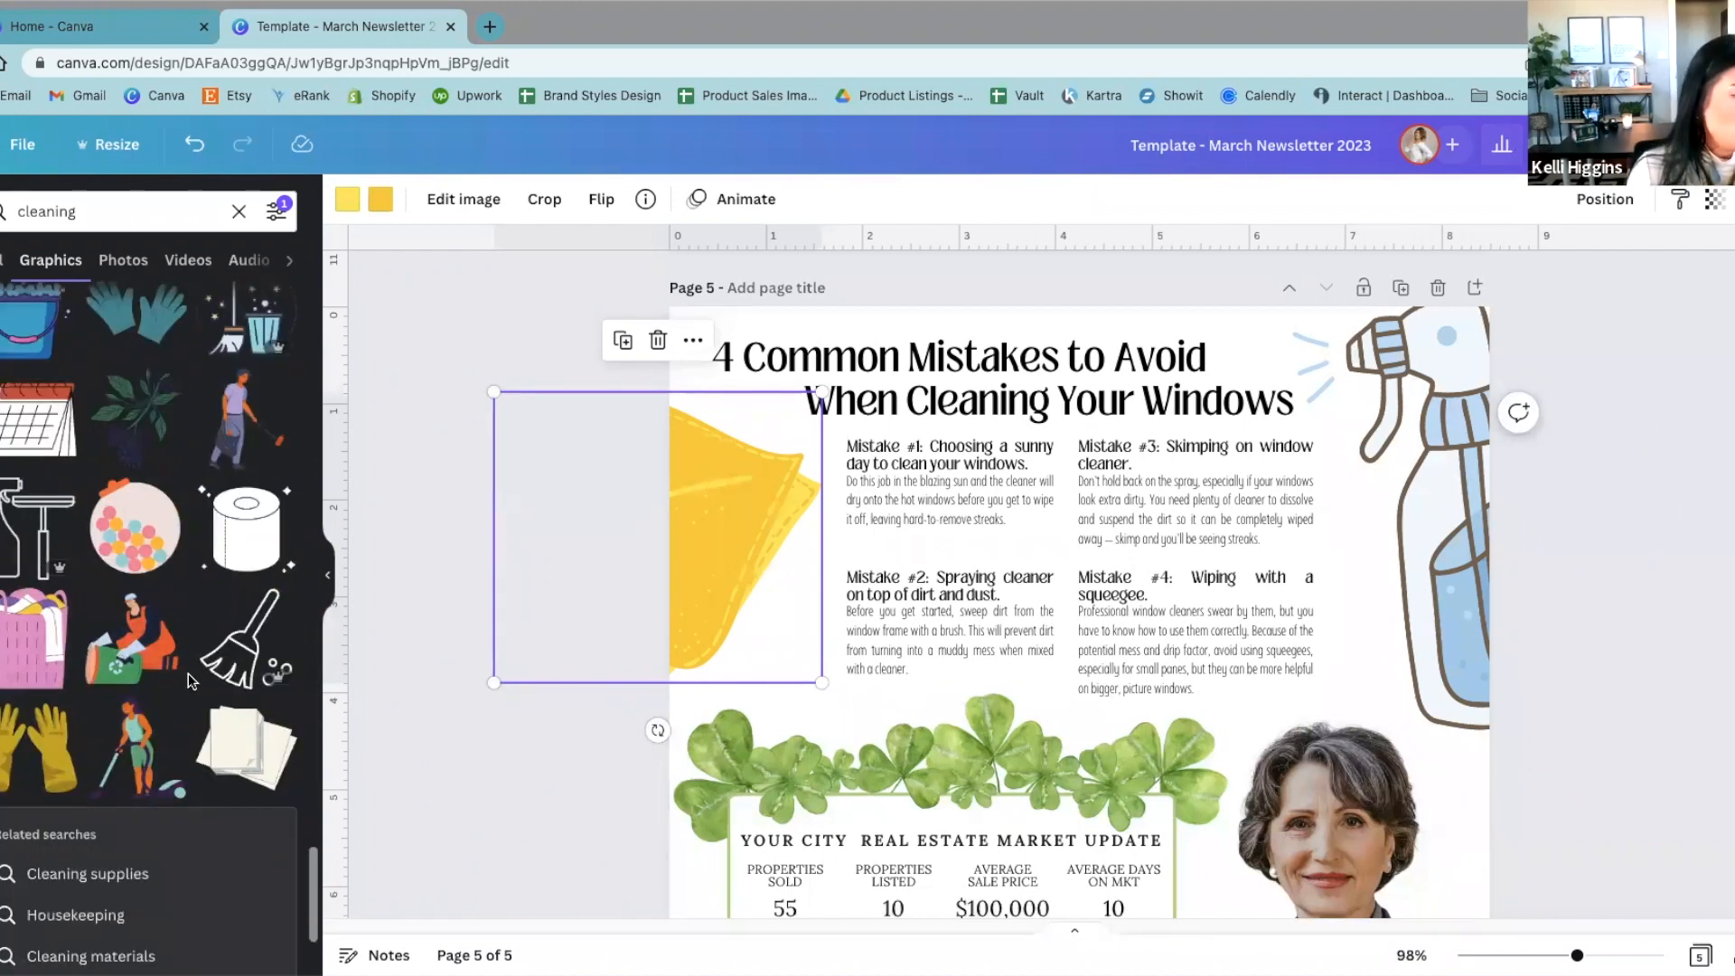
scroll(190, 679, down, 7)
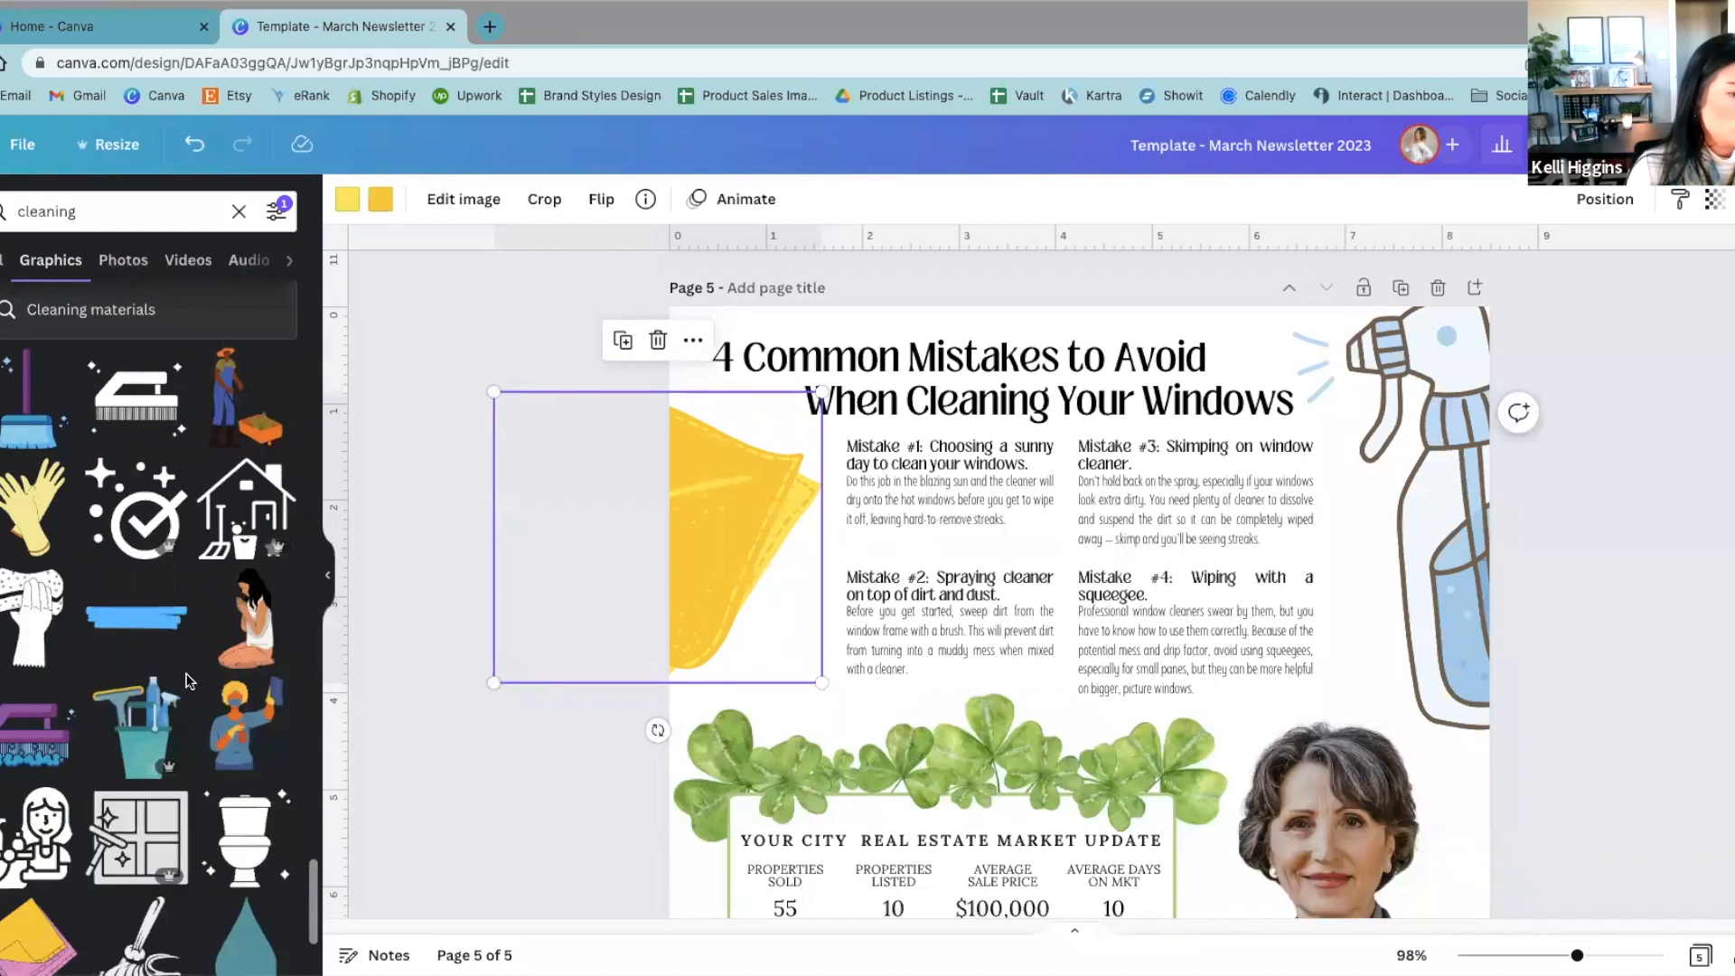
scroll(189, 680, down, 5)
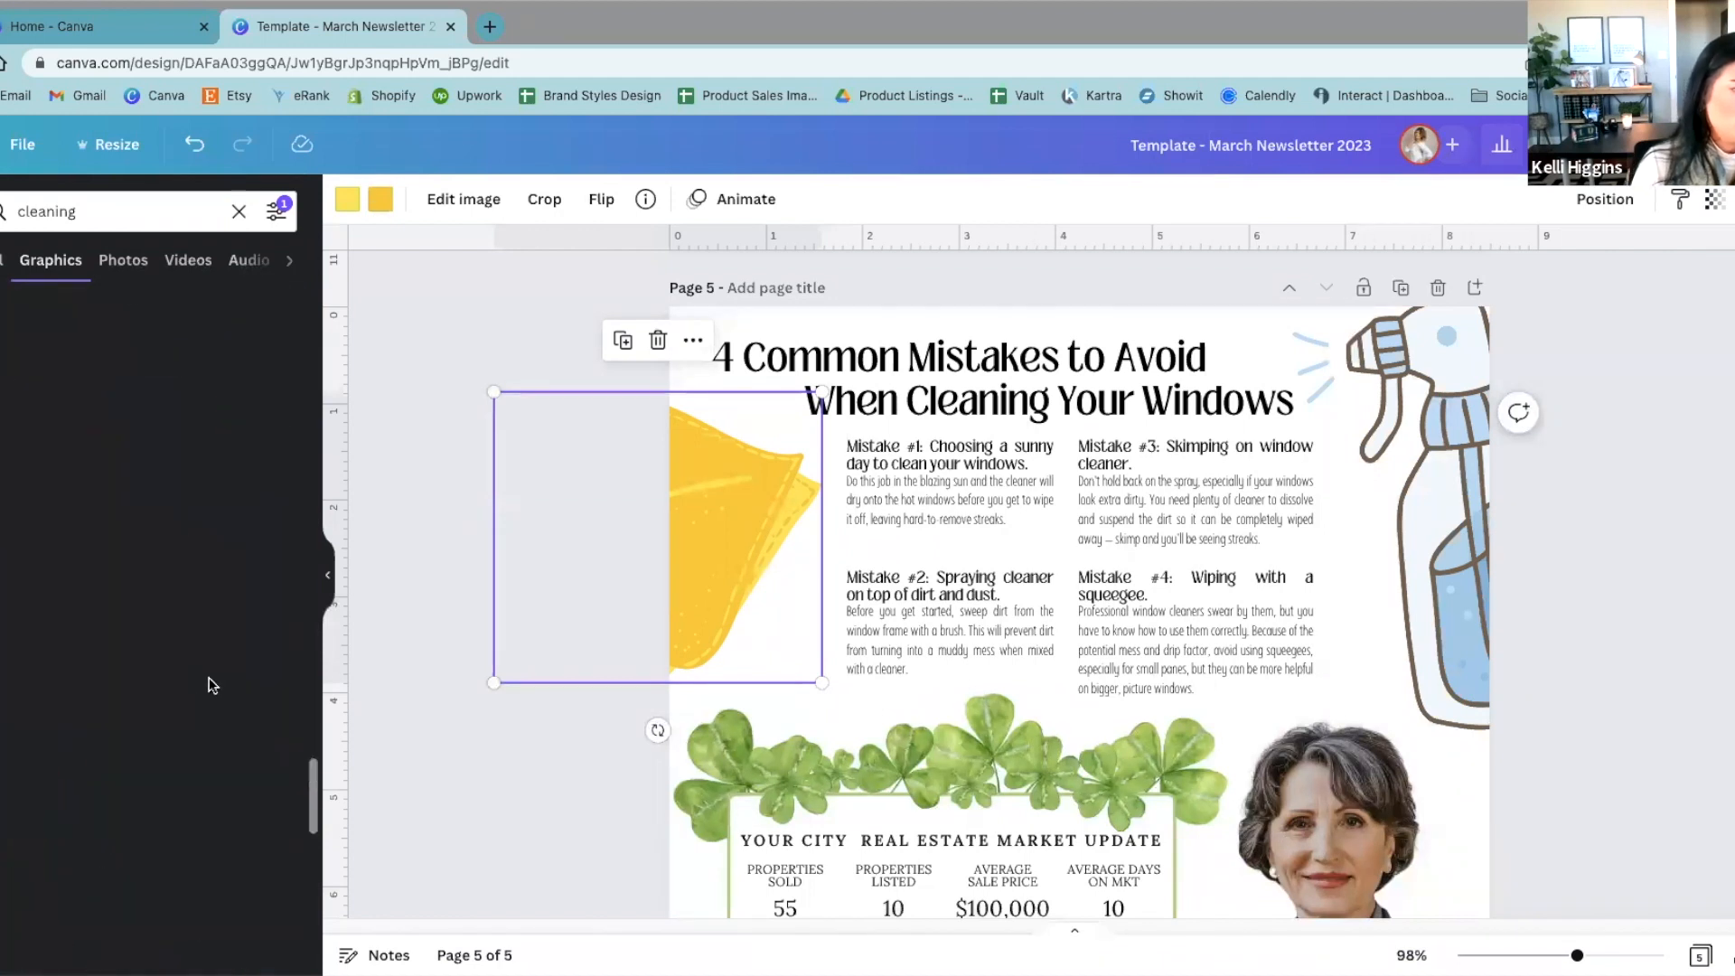
scroll(208, 684, up, 10)
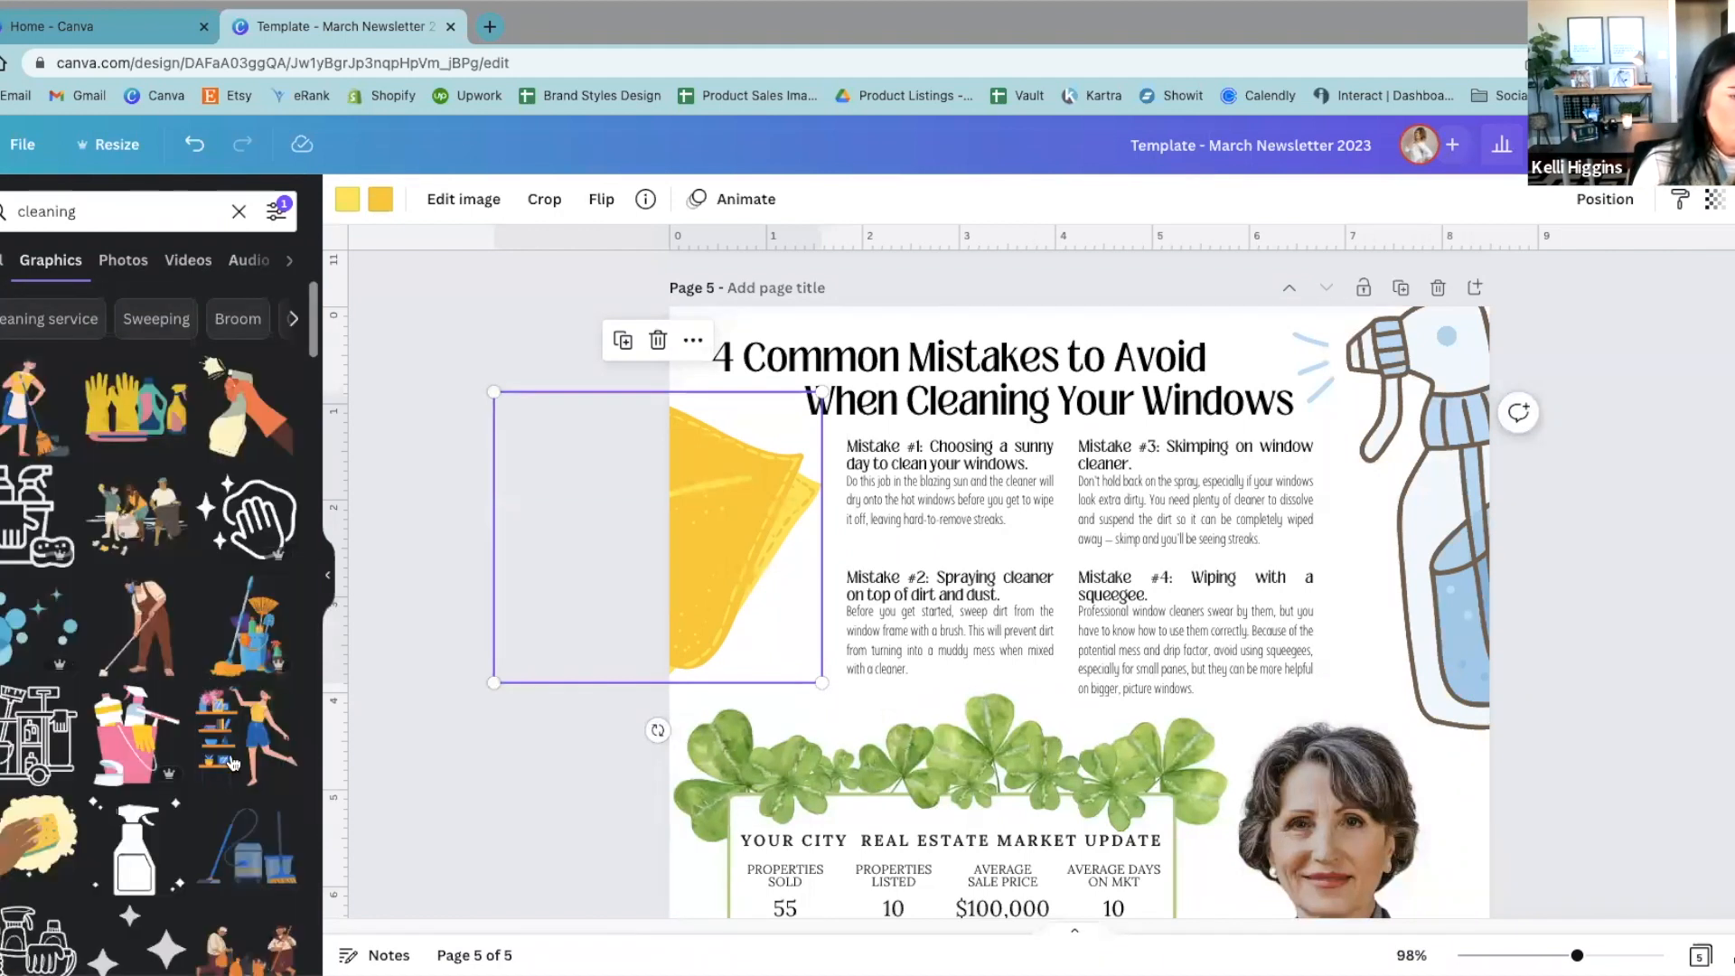
scroll(233, 763, down, 5)
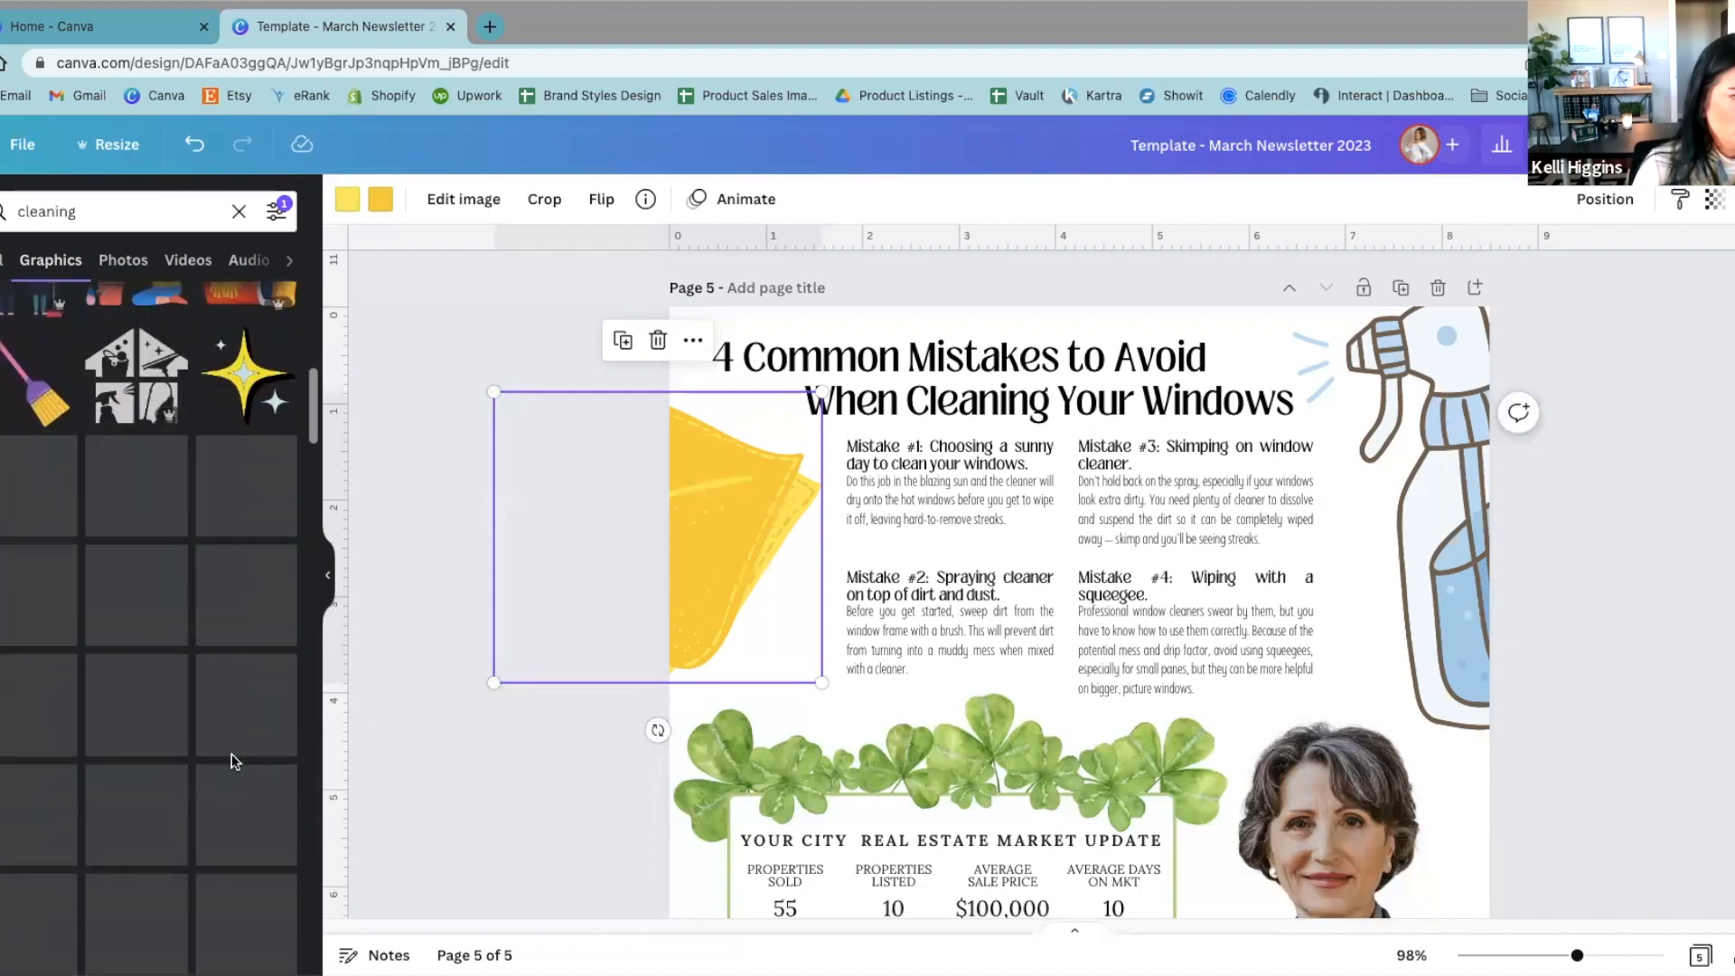
scroll(235, 761, down, 6)
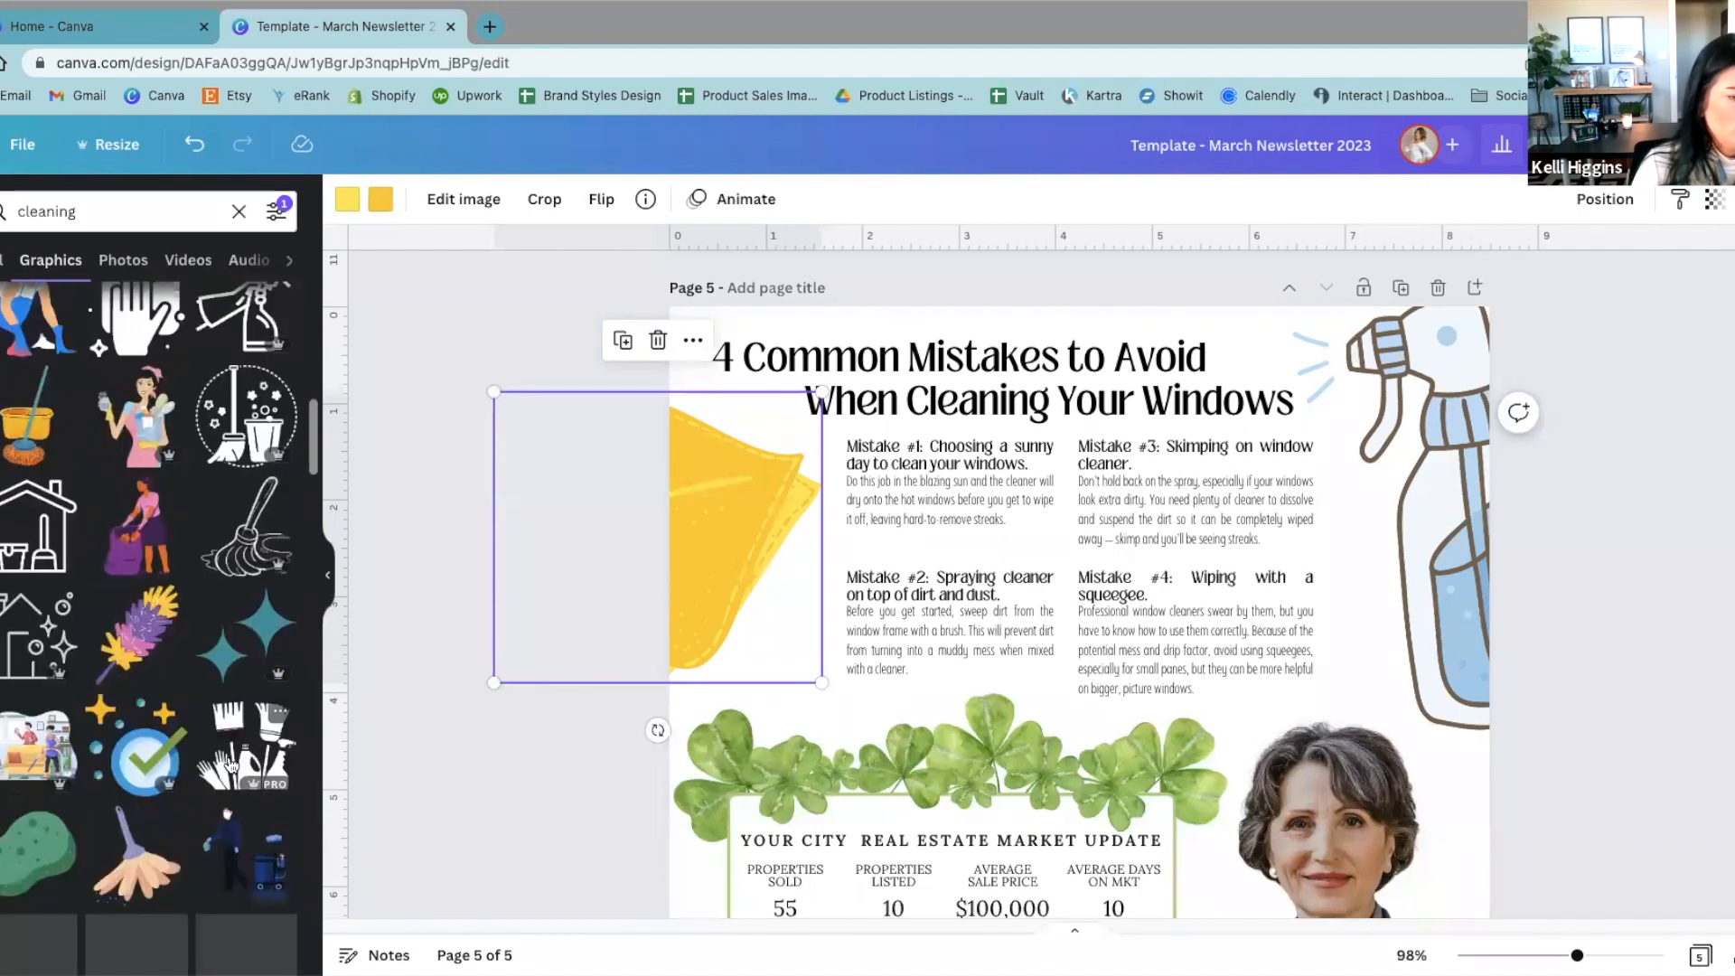
scroll(233, 764, down, 5)
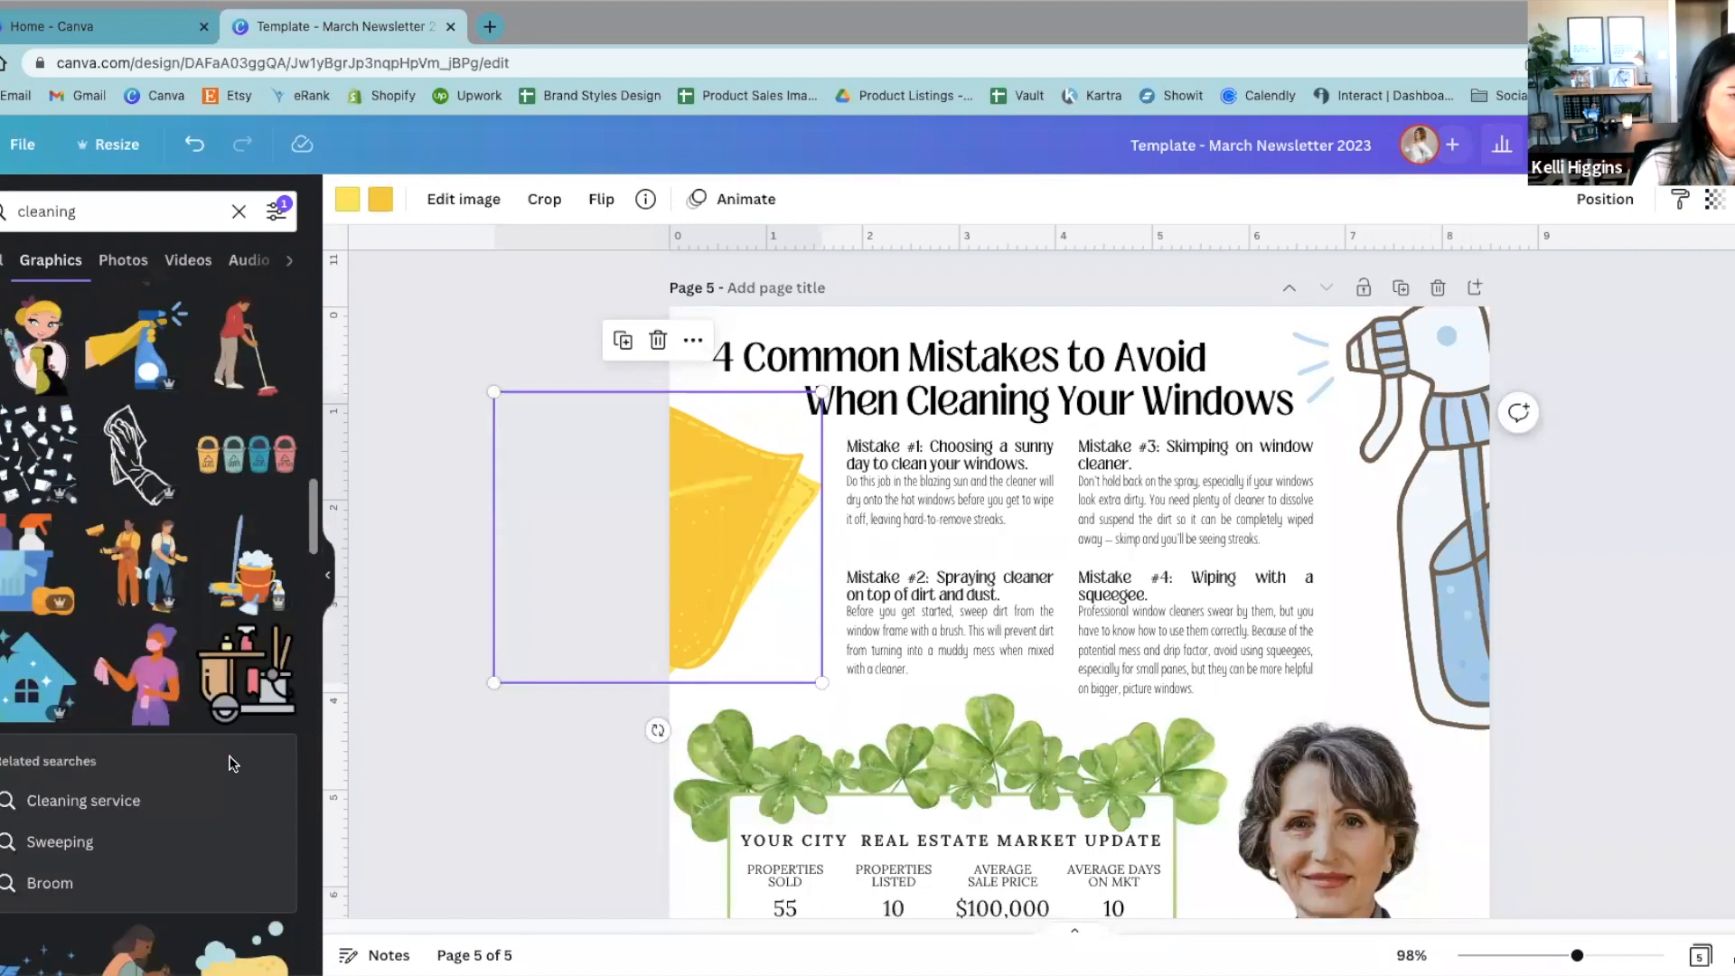
scroll(233, 764, down, 4)
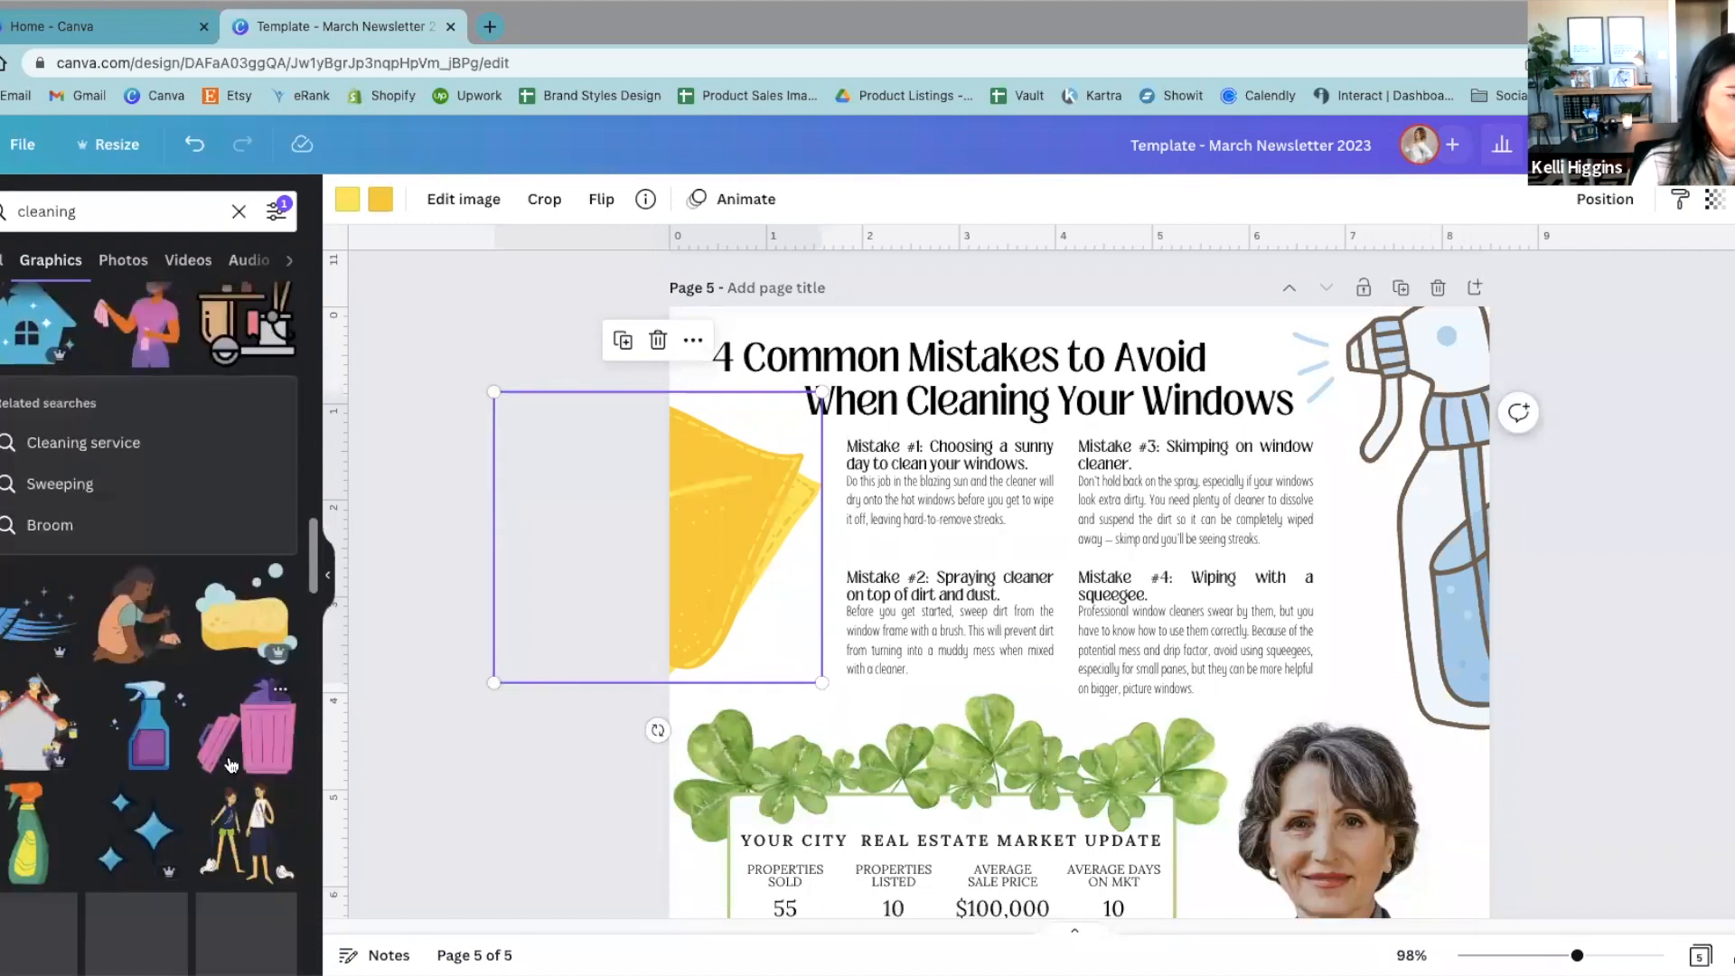
Step: Try out the blue and purple spray bottle graphic beside the window-cleaning article on page 5
click(162, 750)
mouse_move(1096, 790)
mouse_down()
mouse_move(1228, 415)
mouse_move(1240, 503)
mouse_move(1380, 524)
mouse_move(1374, 491)
mouse_move(1356, 506)
mouse_move(818, 461)
mouse_move(1638, 478)
mouse_move(1325, 457)
mouse_up()
mouse_move(1464, 644)
mouse_down()
mouse_move(1672, 750)
mouse_move(1634, 813)
mouse_up()
mouse_move(1463, 785)
mouse_down()
mouse_move(1482, 751)
mouse_move(1428, 723)
mouse_move(105, 724)
mouse_up()
Step: Try rotating the article's original spray bottle clockwise, undo the rotation and deselect the bottle
click(1470, 487)
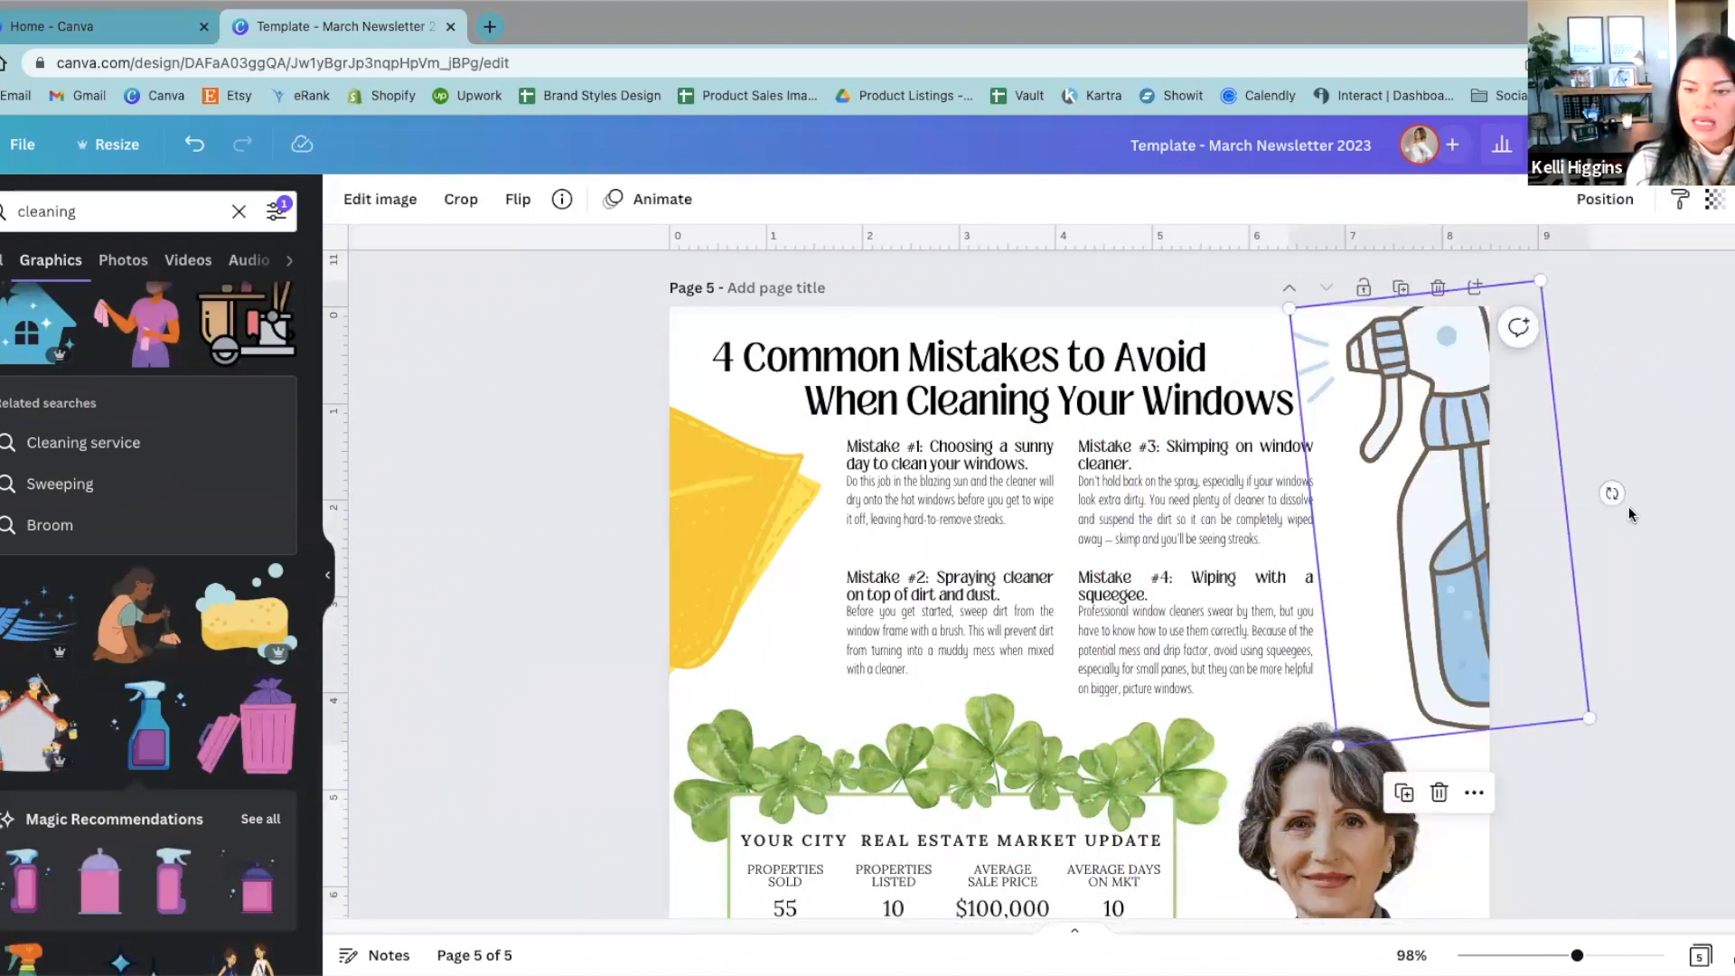
mouse_move(1632, 513)
mouse_down()
mouse_move(1649, 542)
mouse_move(1504, 709)
mouse_up()
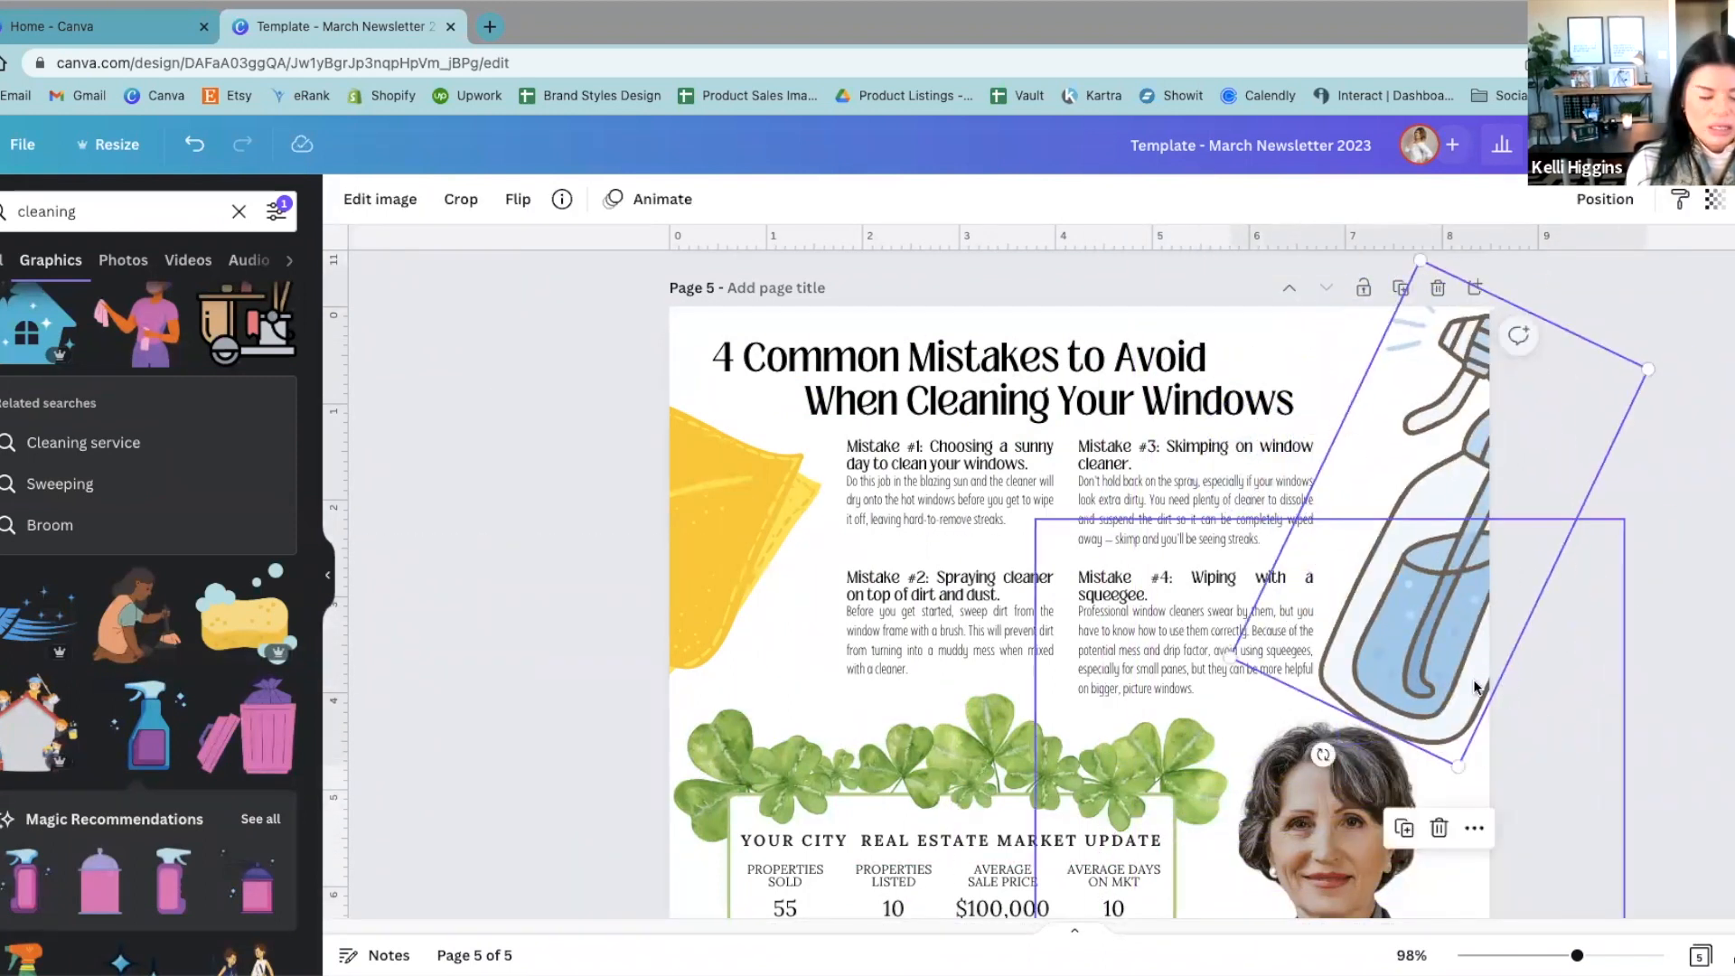
key(ctrl+z)
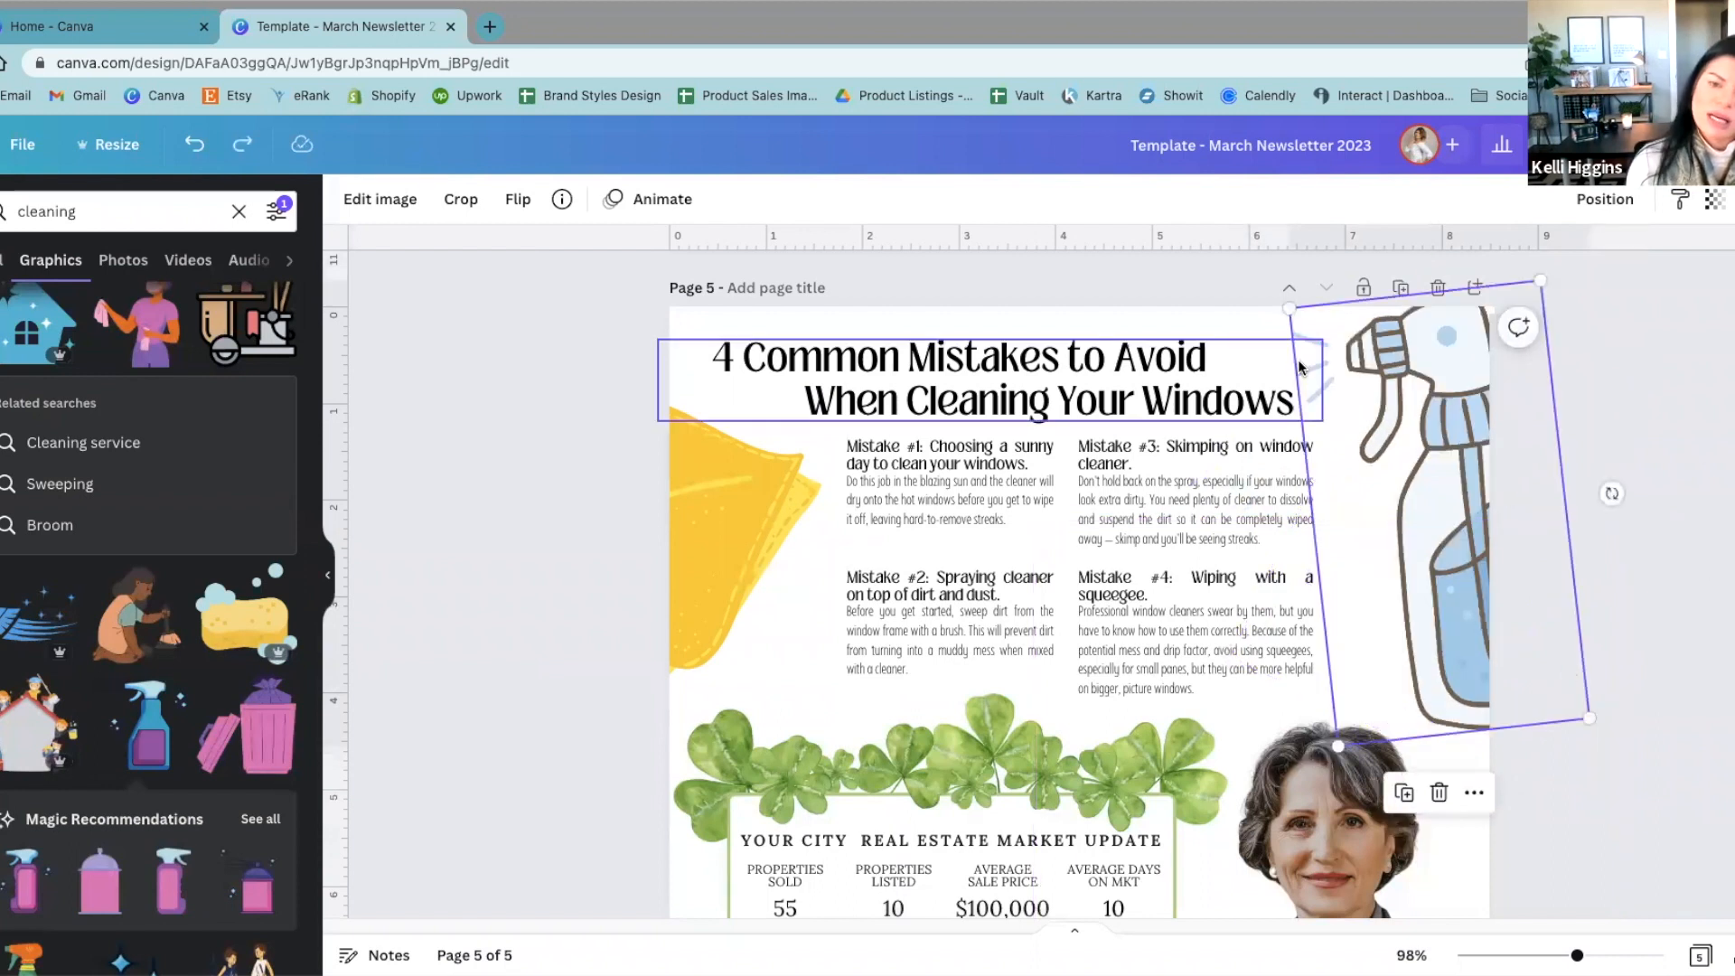
click(508, 570)
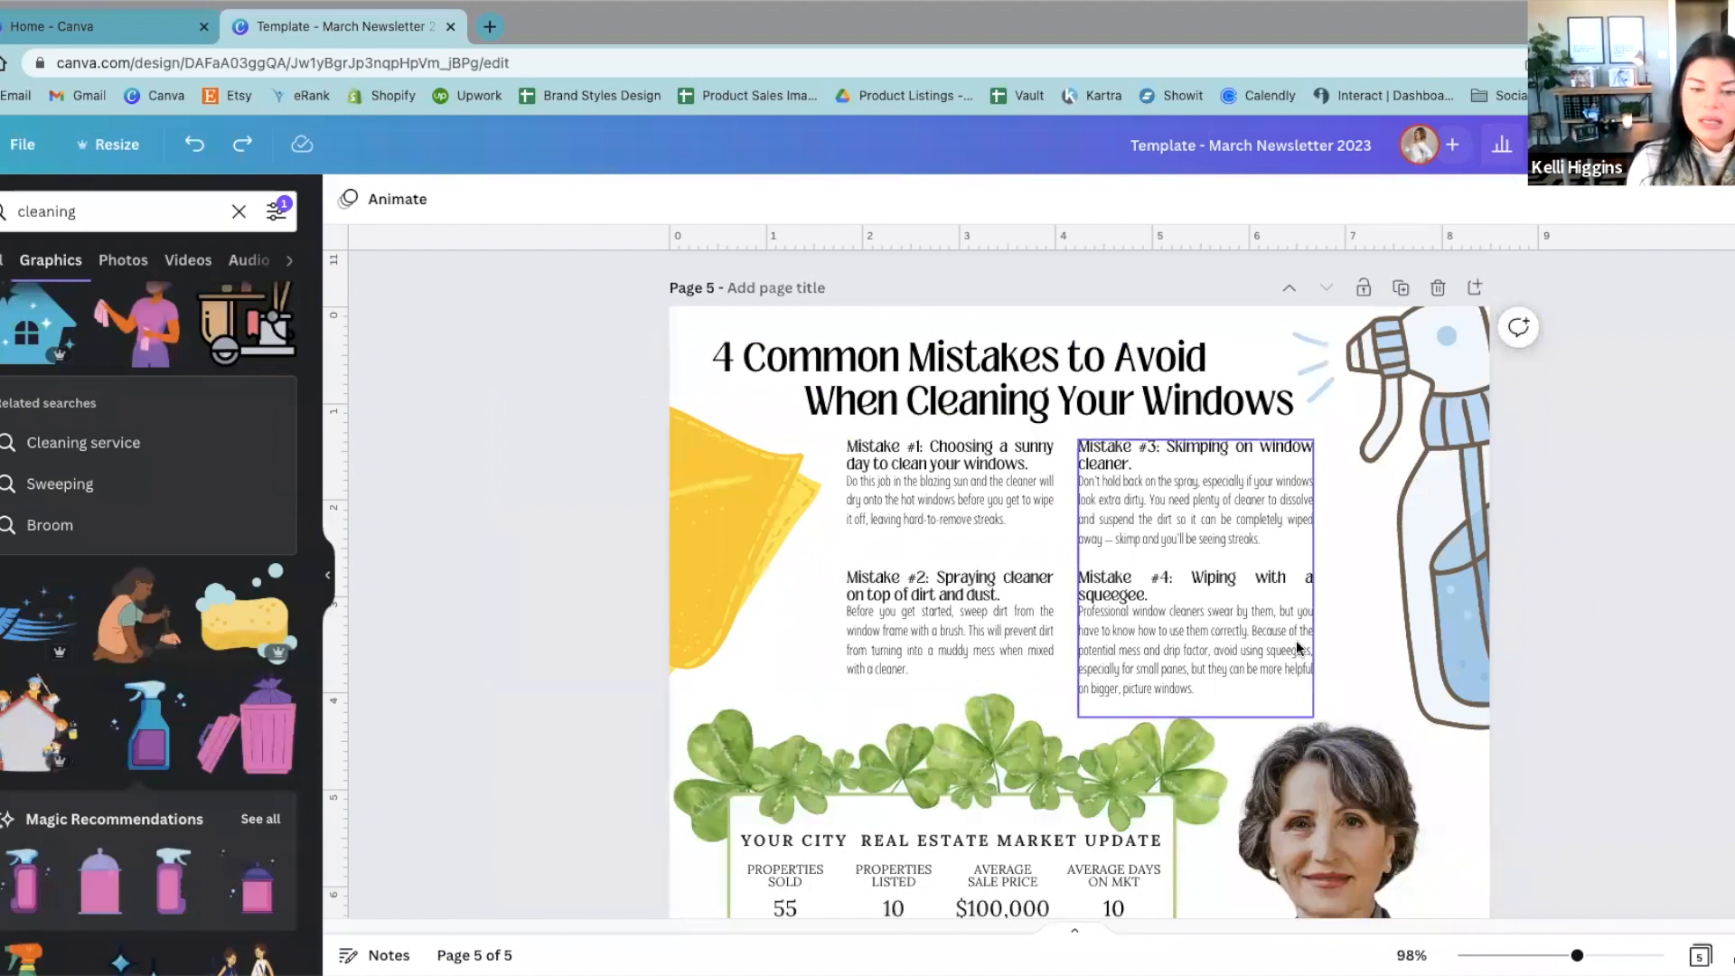
Step: Look over page 5's layout, from the window-cleaning article and market update to the contact footer
scroll(1693, 597, down, 5)
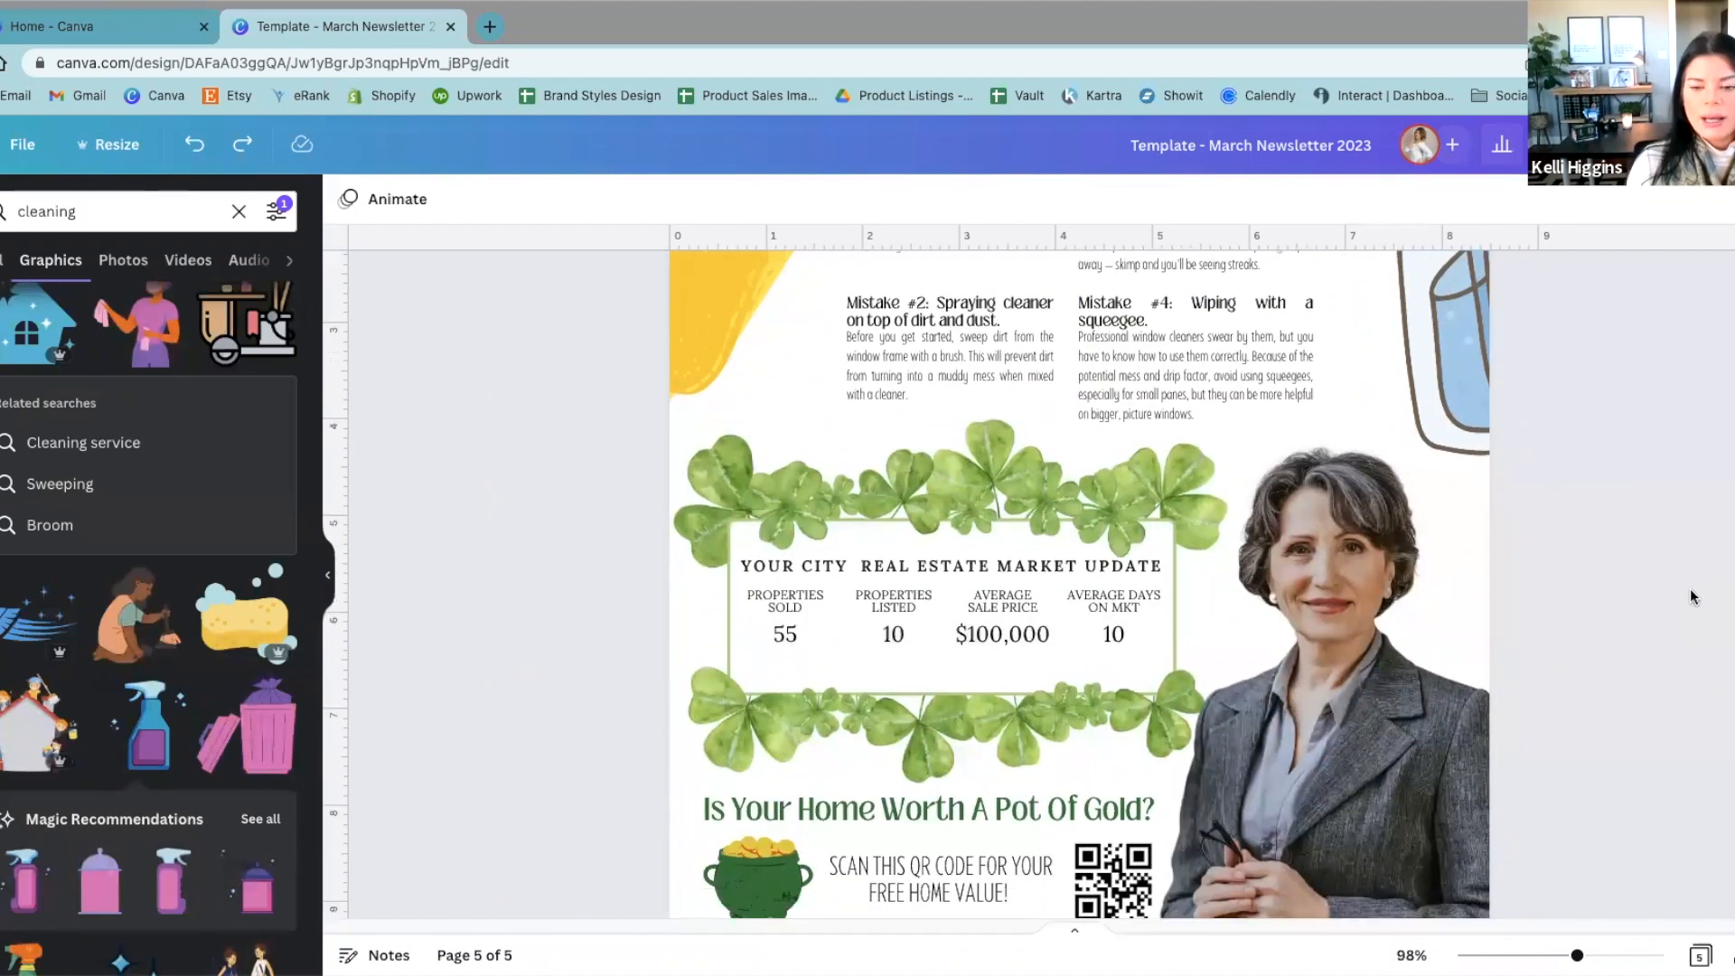
scroll(1693, 596, down, 3)
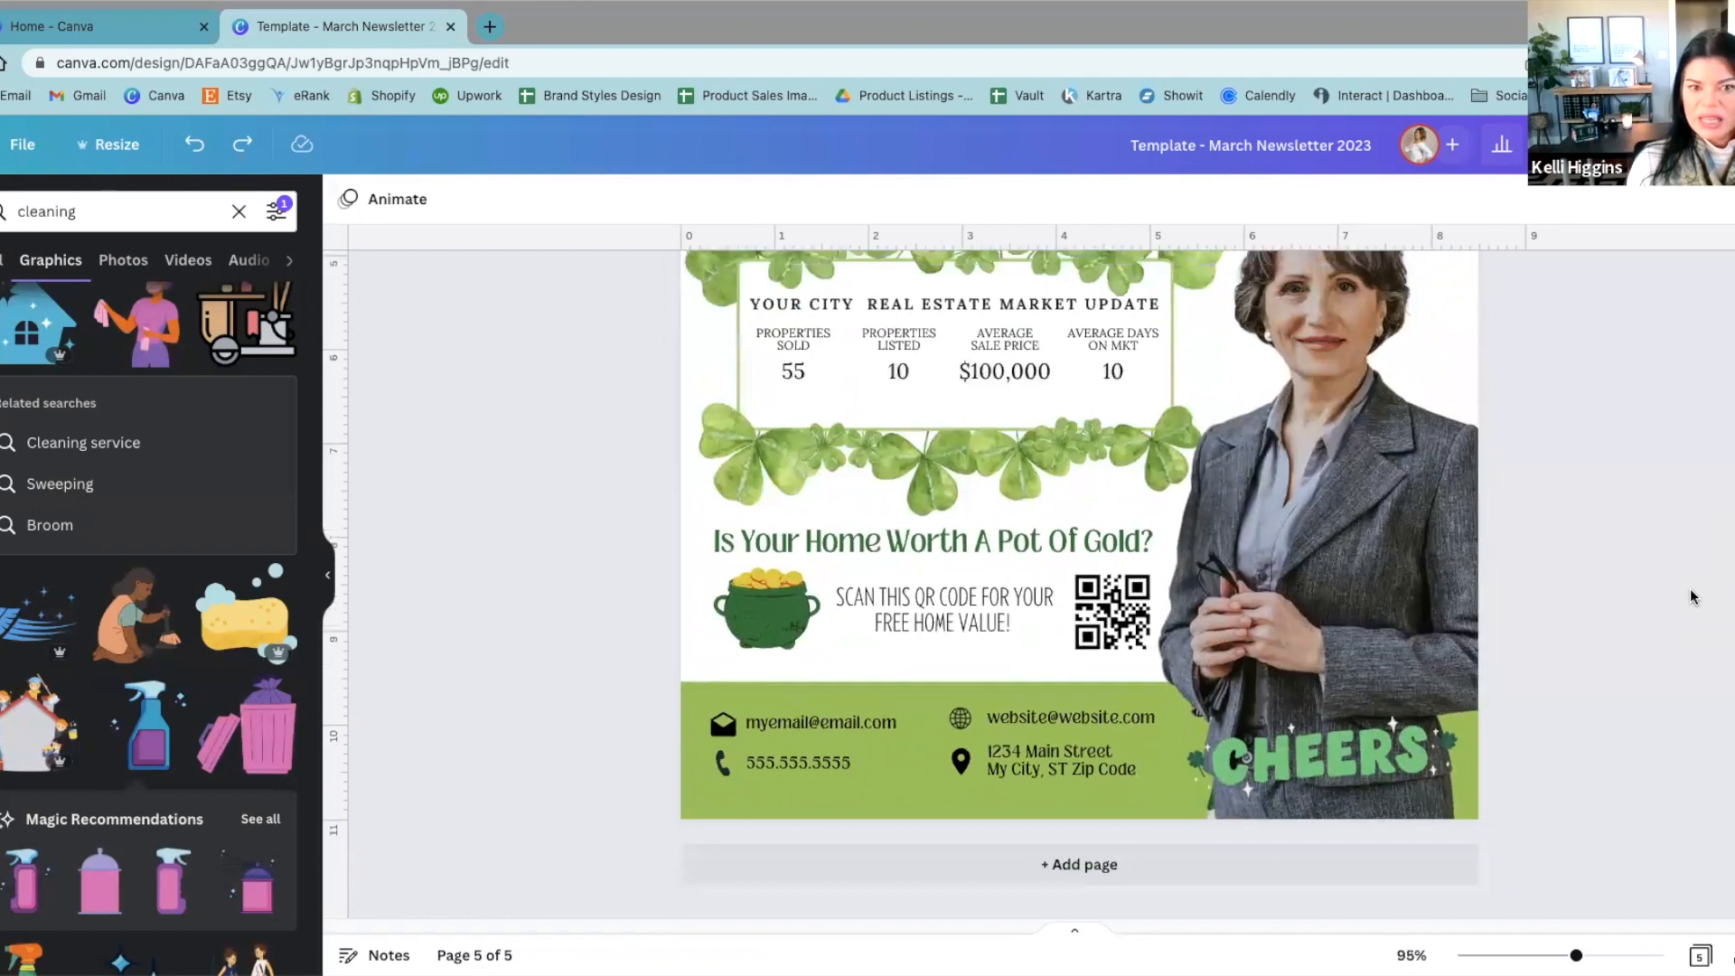
scroll(1693, 596, up, 1)
scroll(1693, 597, down, 2)
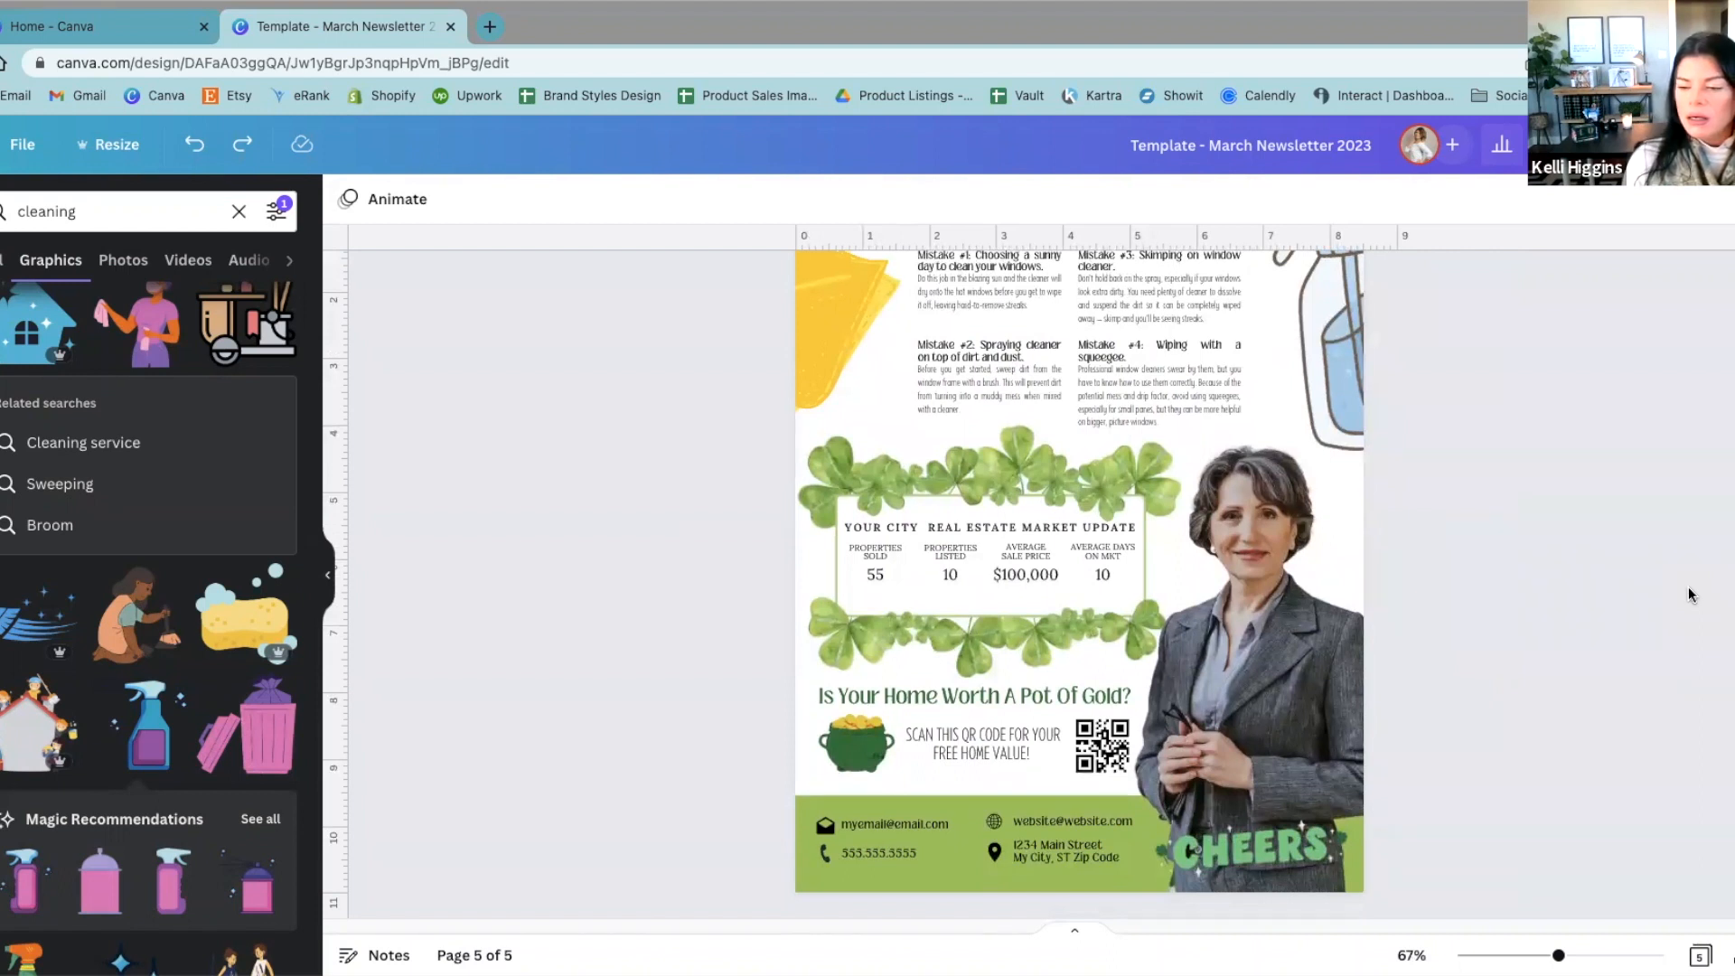
scroll(1687, 592, down, 1)
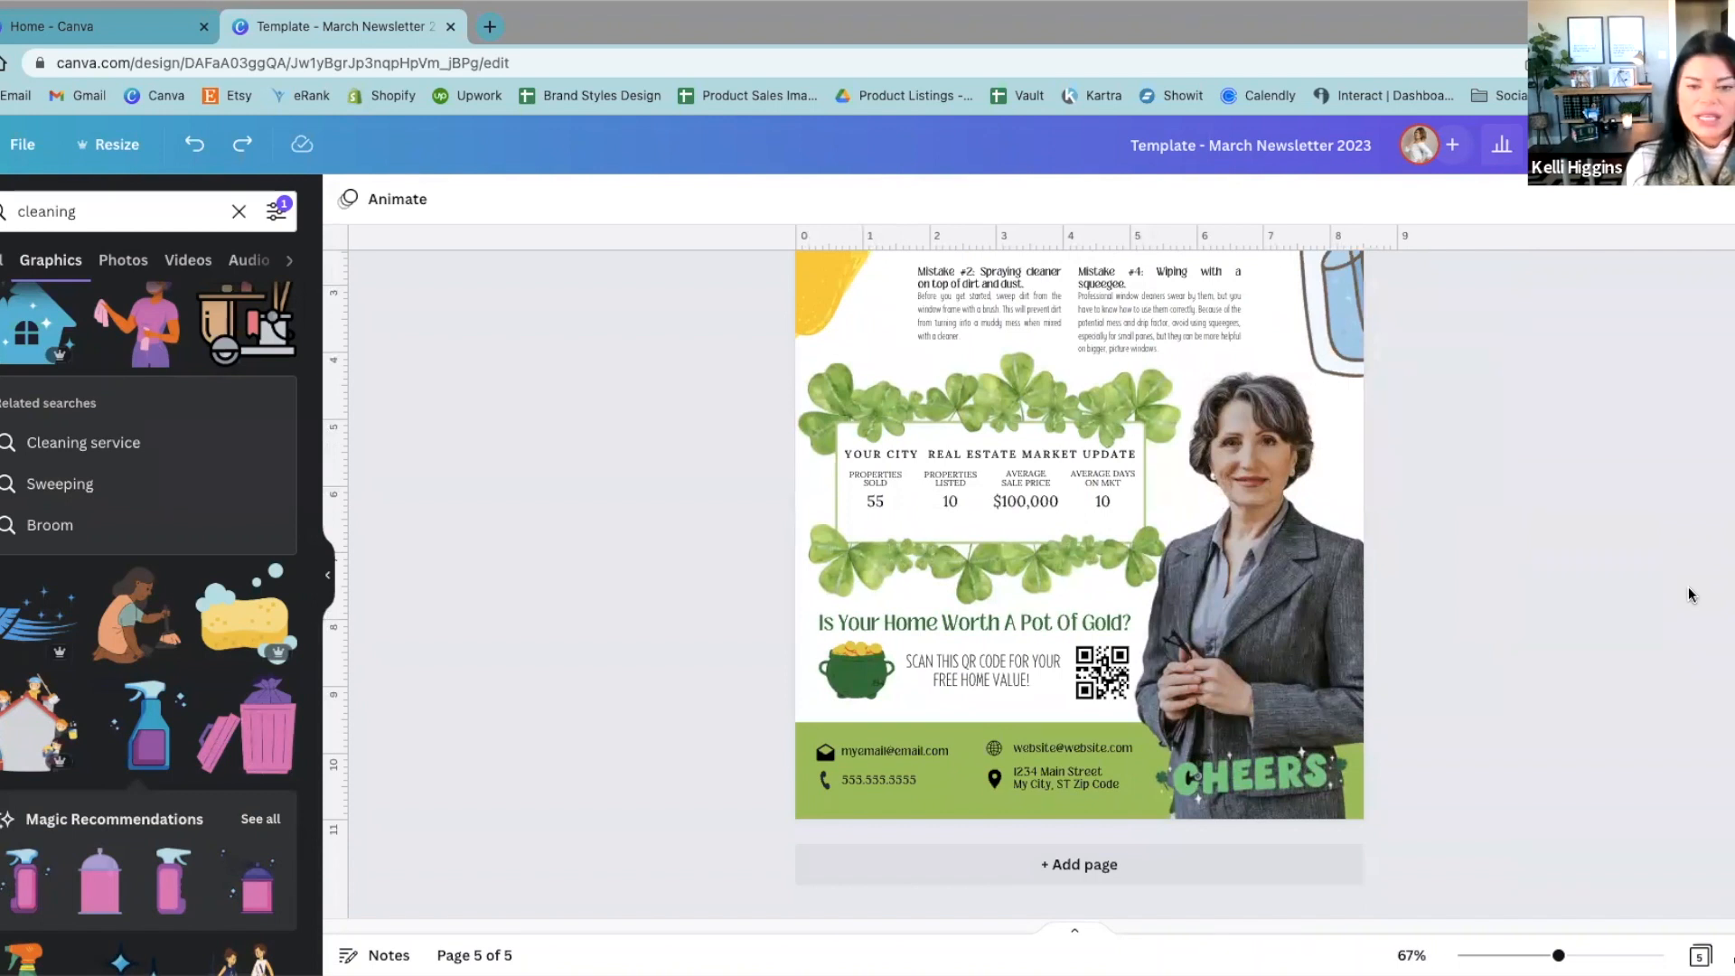
scroll(1688, 587, up, 1)
scroll(1697, 596, up, 2)
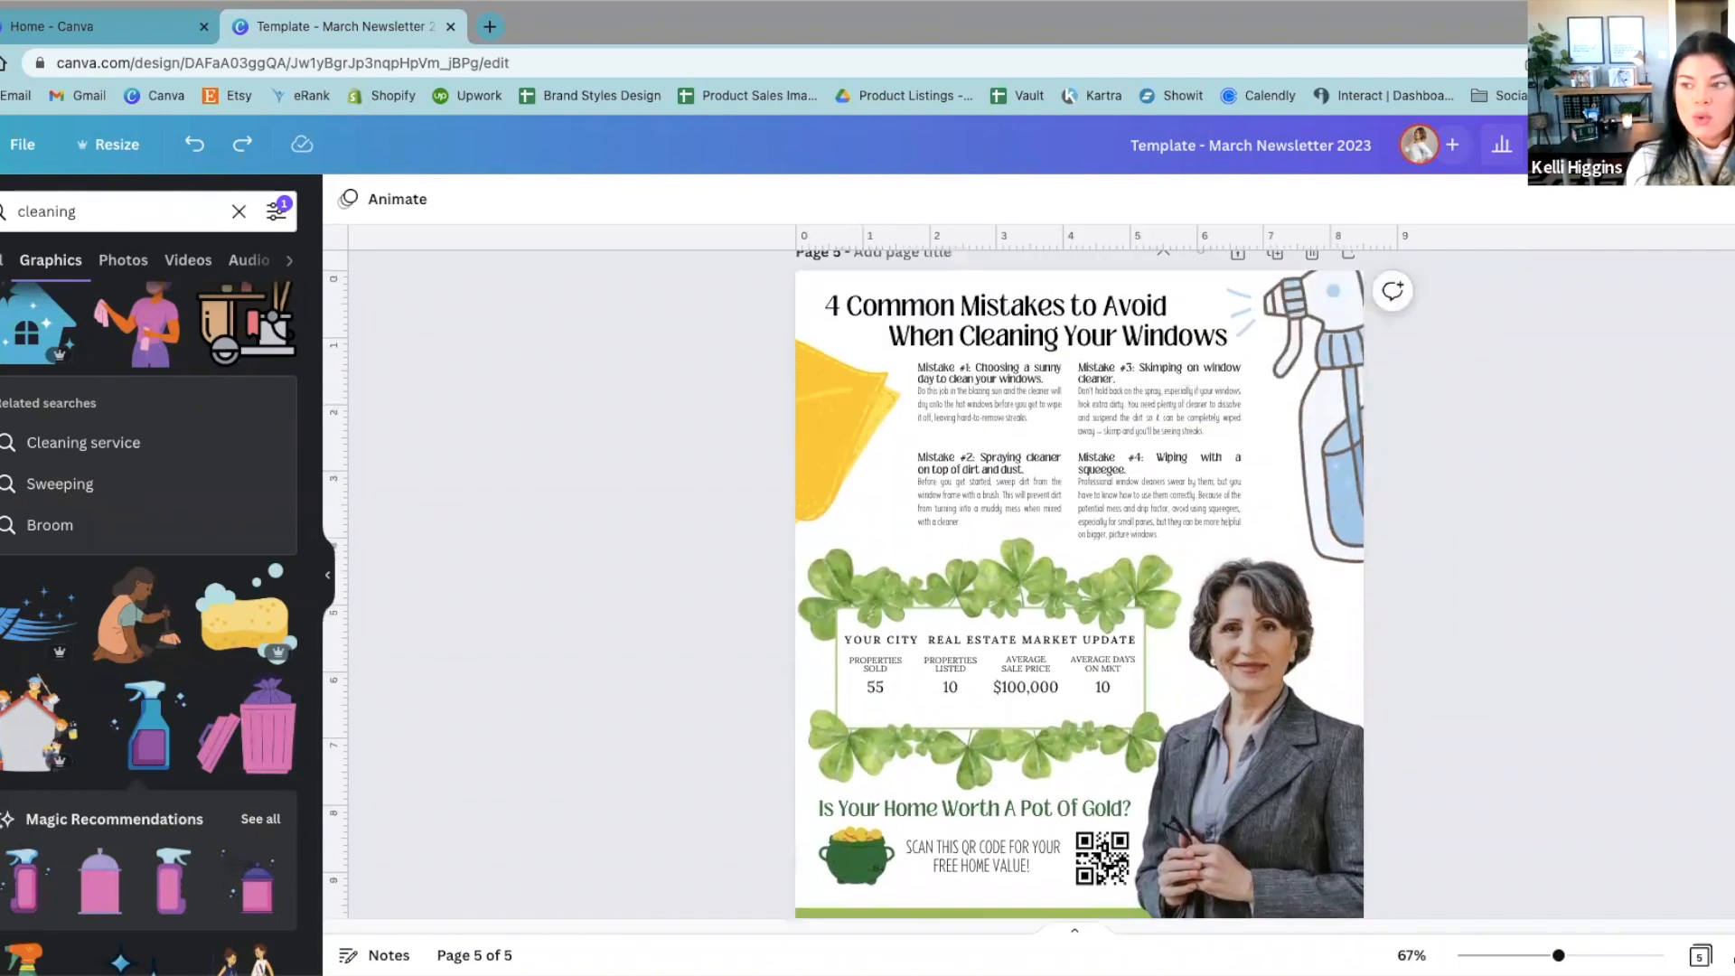
Step: Delete page 4, which holds the spare pieces of the review section
scroll(1625, 753, up, 15)
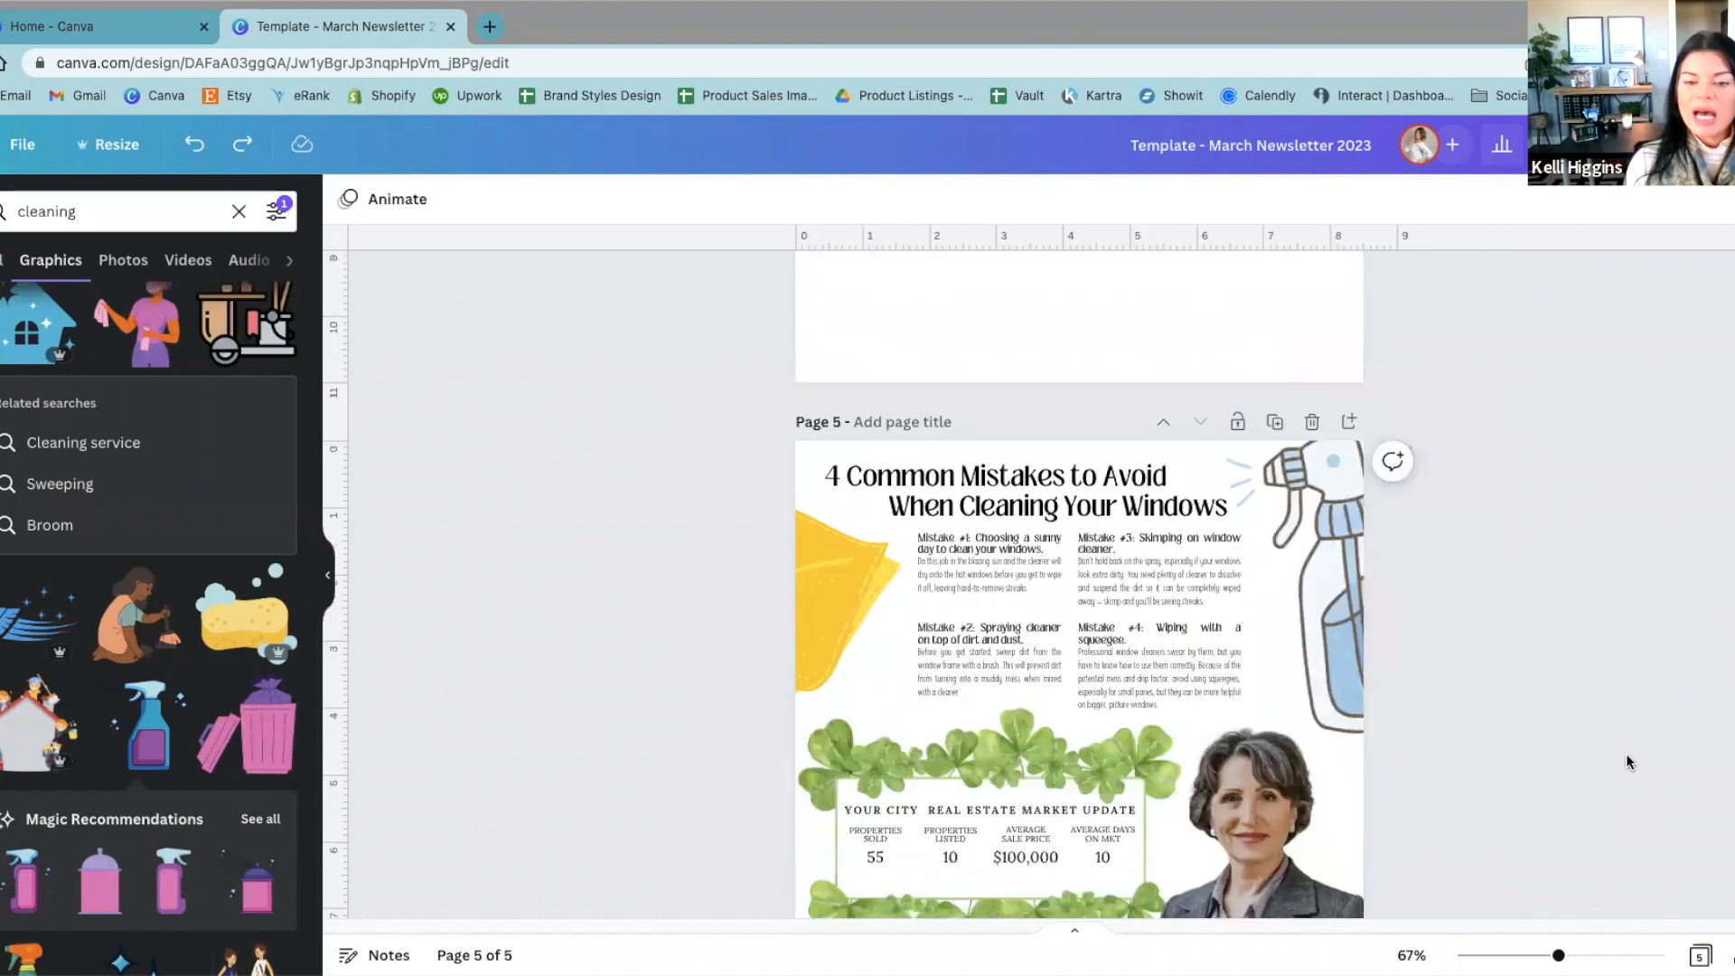
scroll(1625, 754, up, 4)
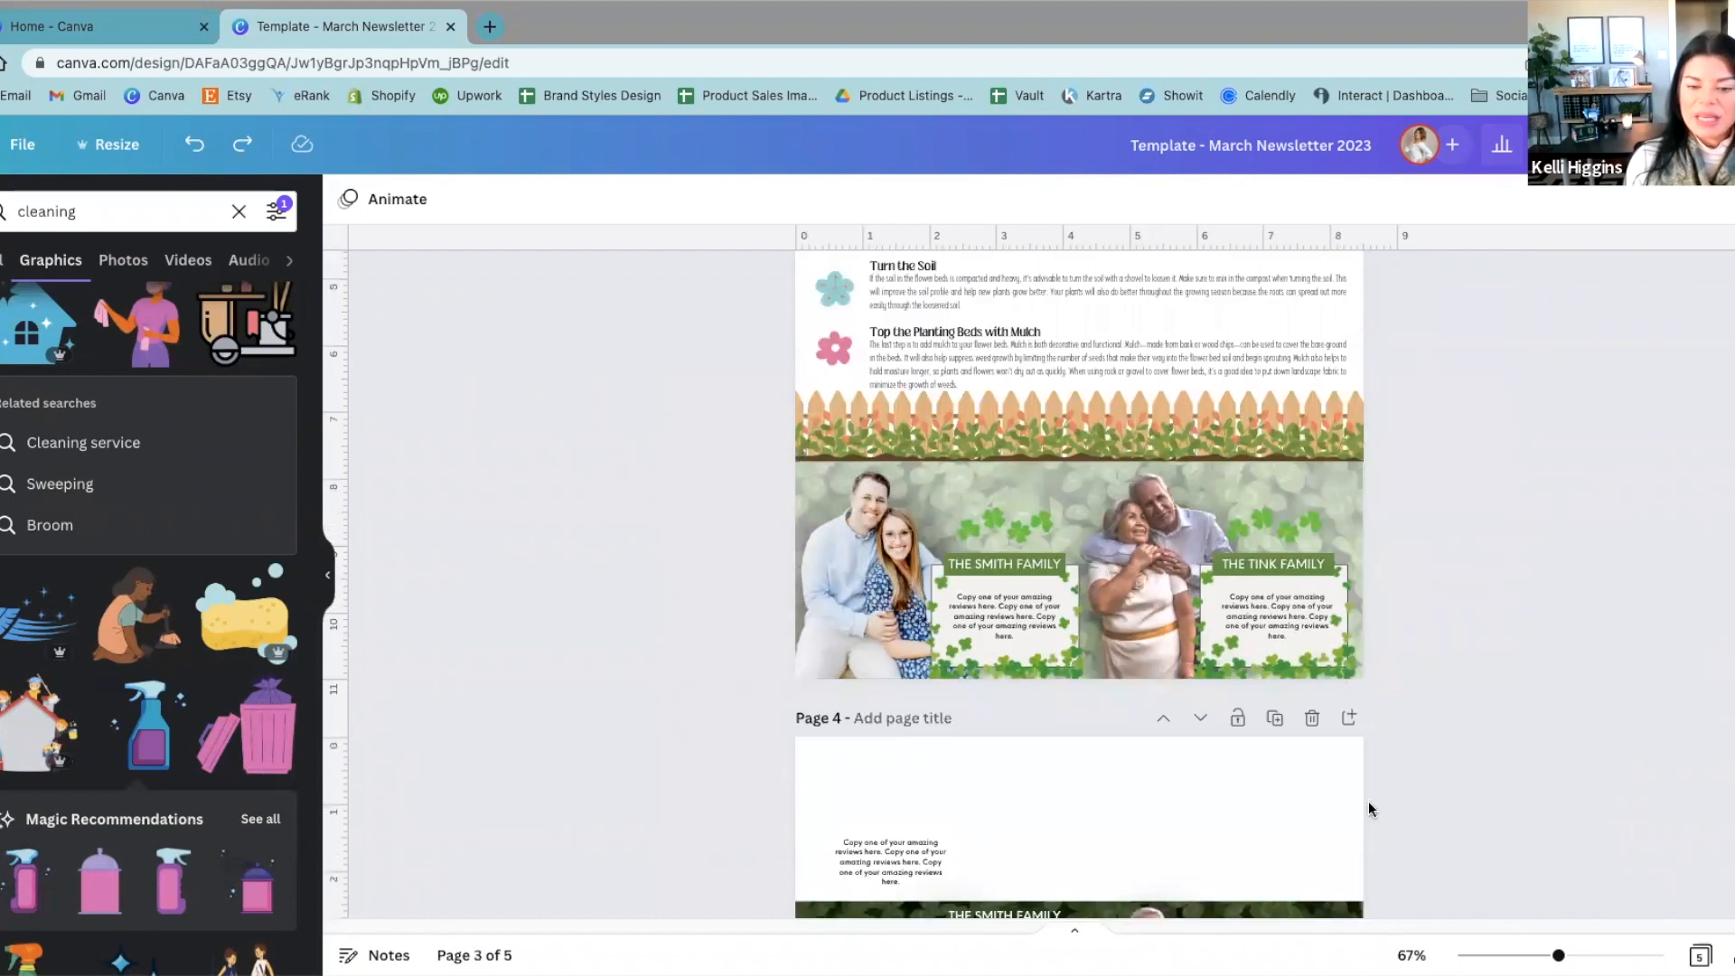
click(1312, 717)
Step: Try the brand kit's light grey and cream as page 2's background colour, and set it back to white
scroll(1518, 737, up, 12)
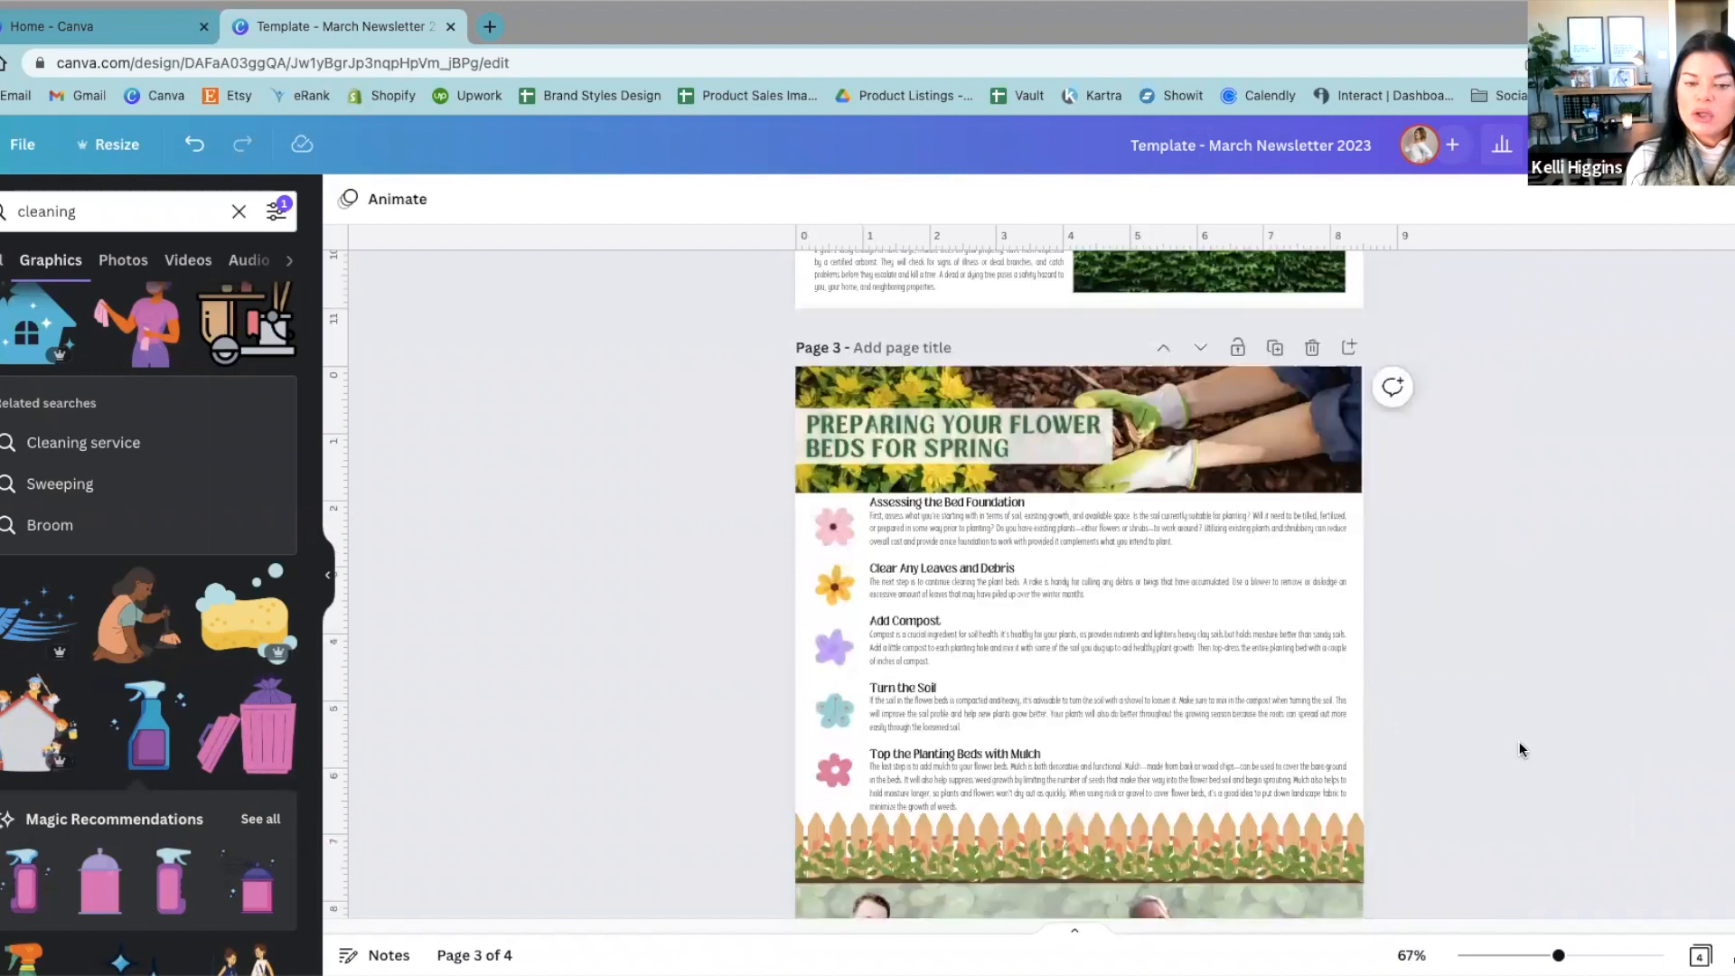
scroll(1523, 750, up, 8)
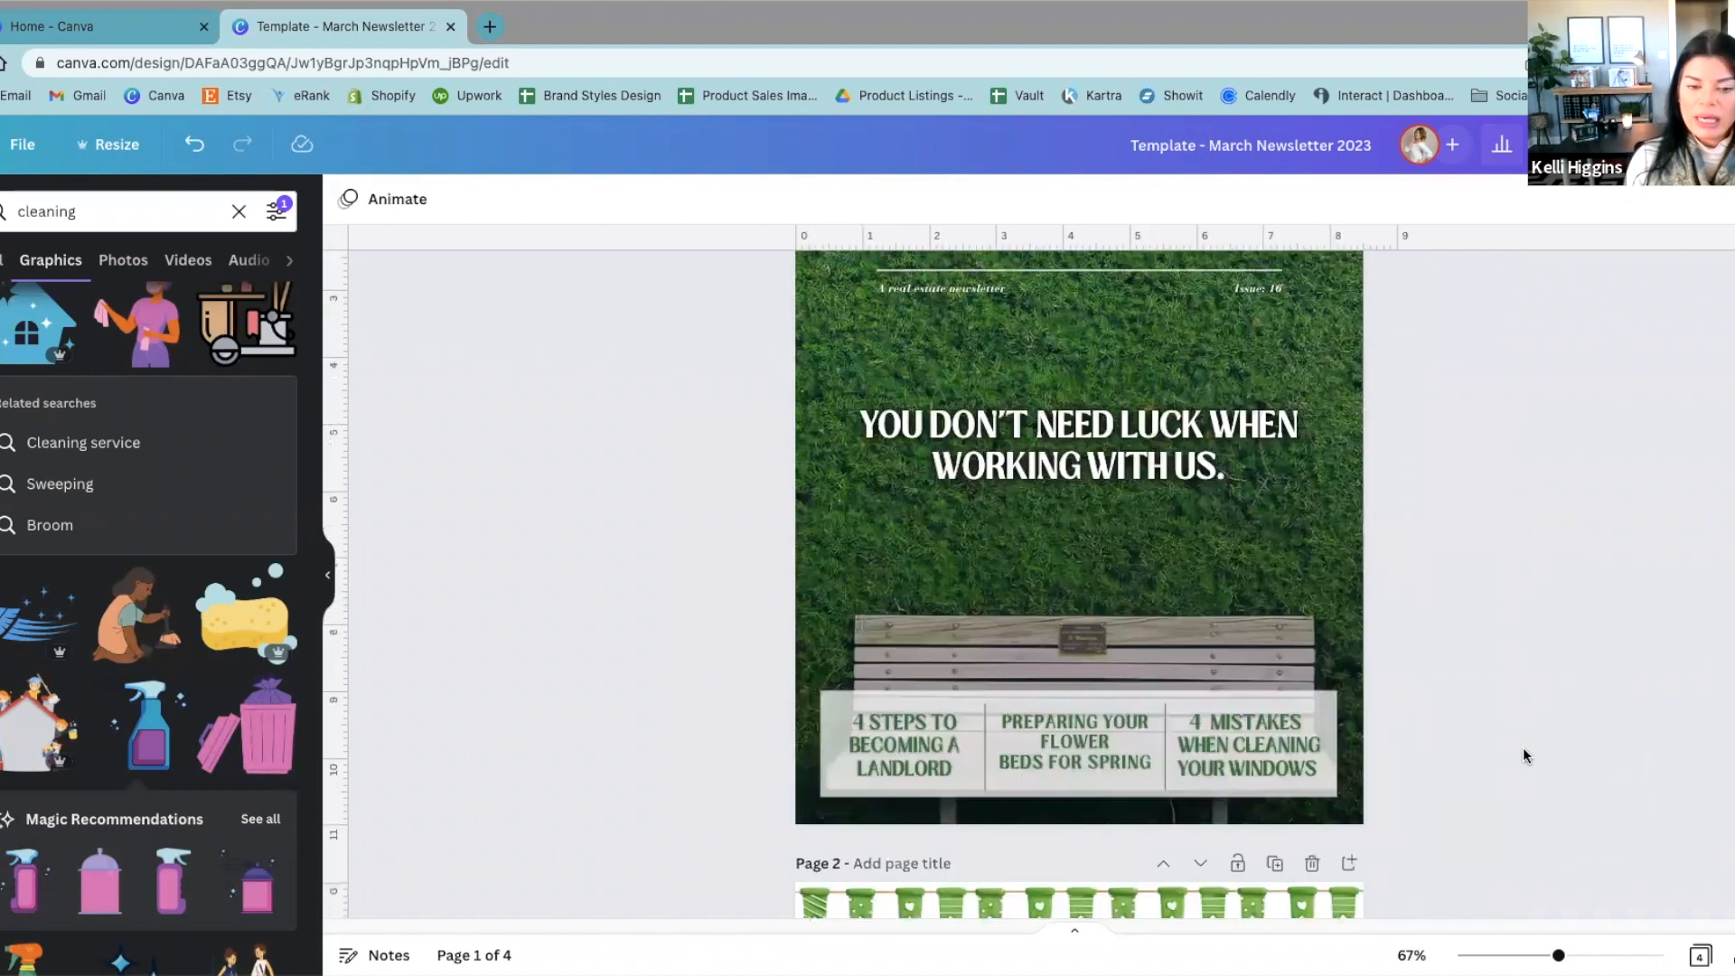
scroll(1521, 750, down, 14)
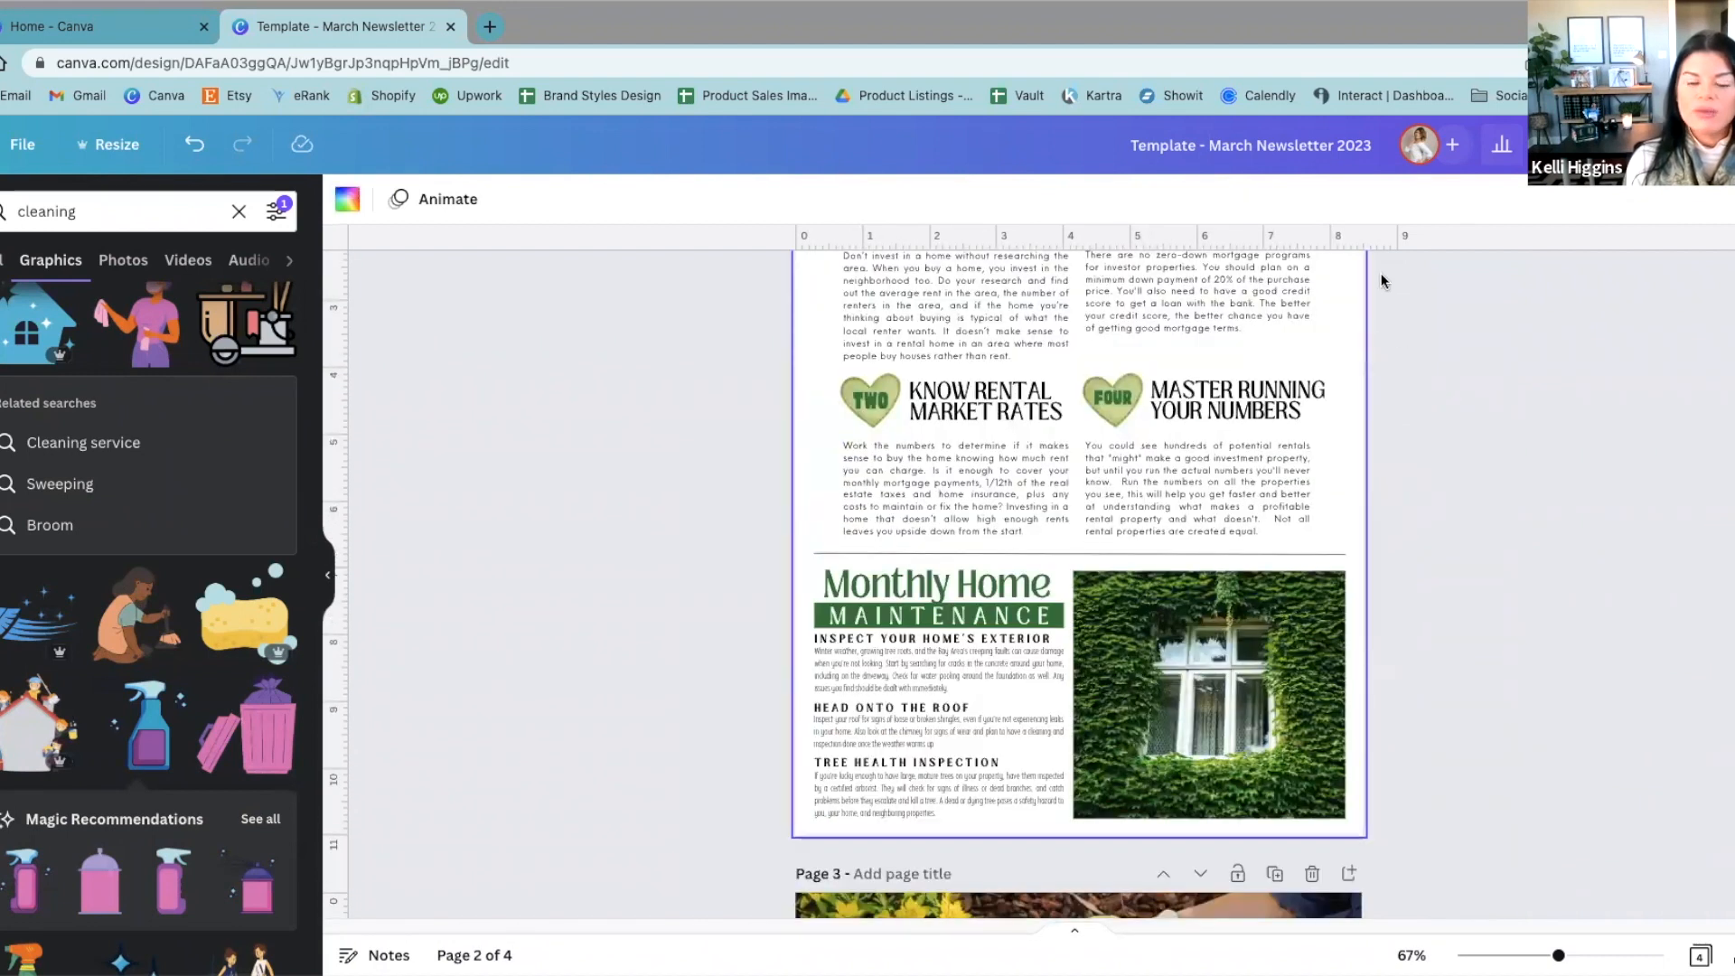
click(356, 199)
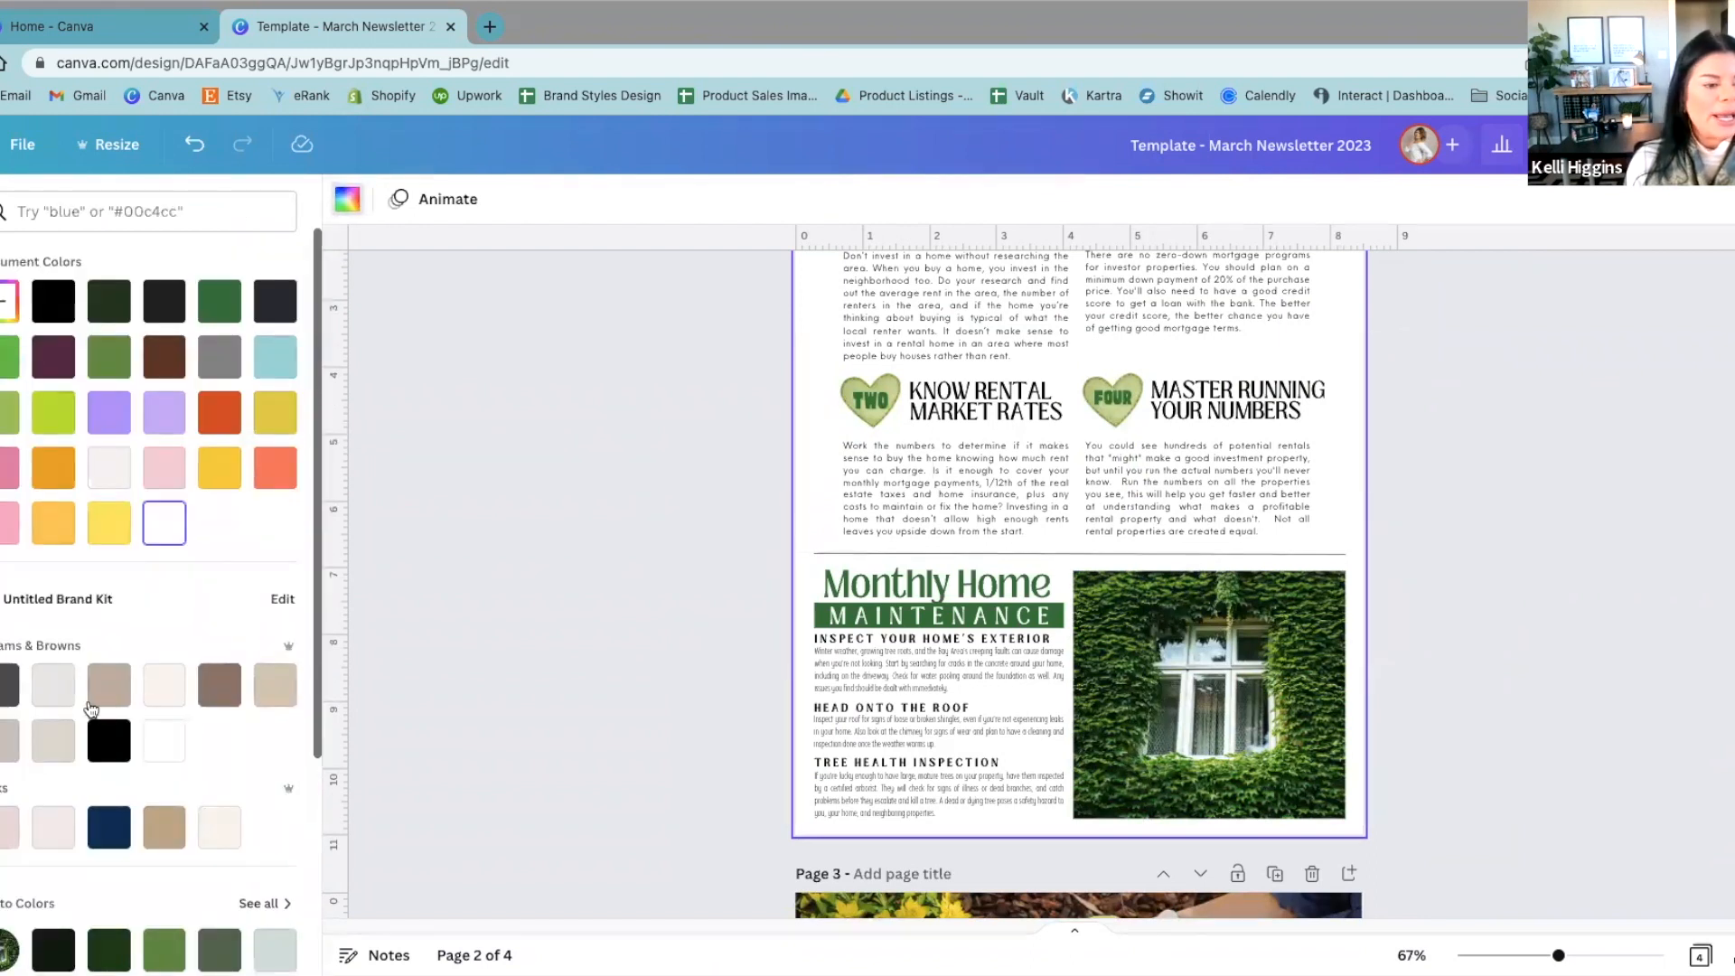
click(54, 692)
scroll(707, 824, up, 2)
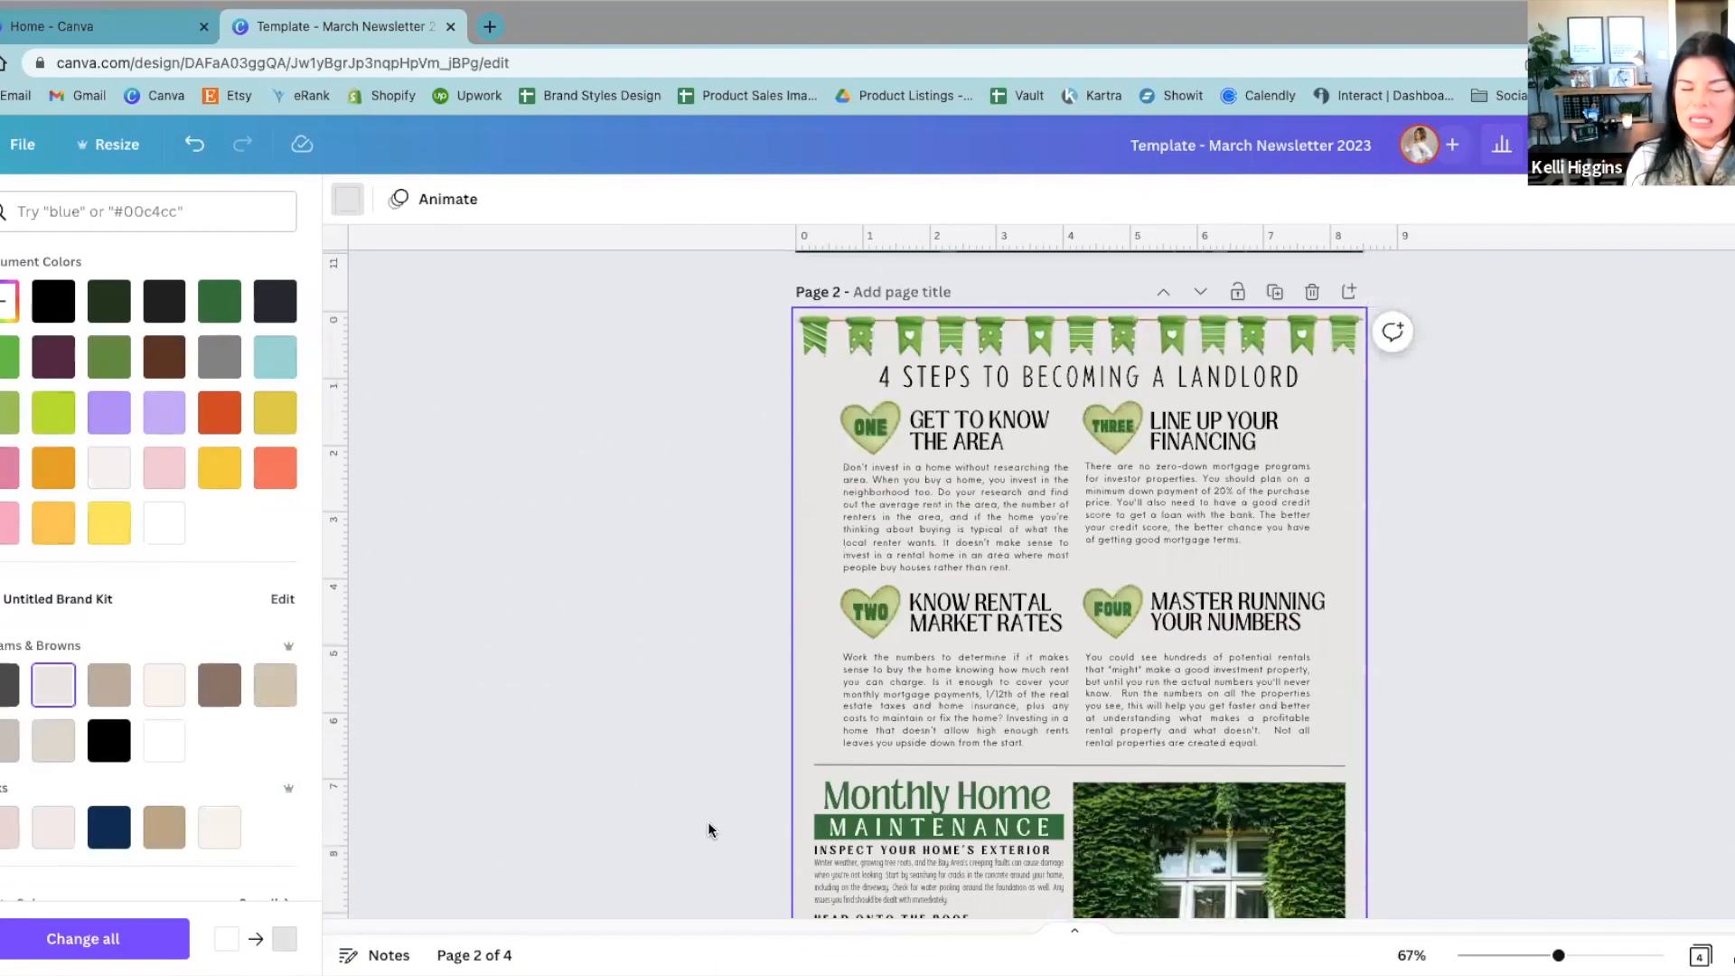
click(164, 685)
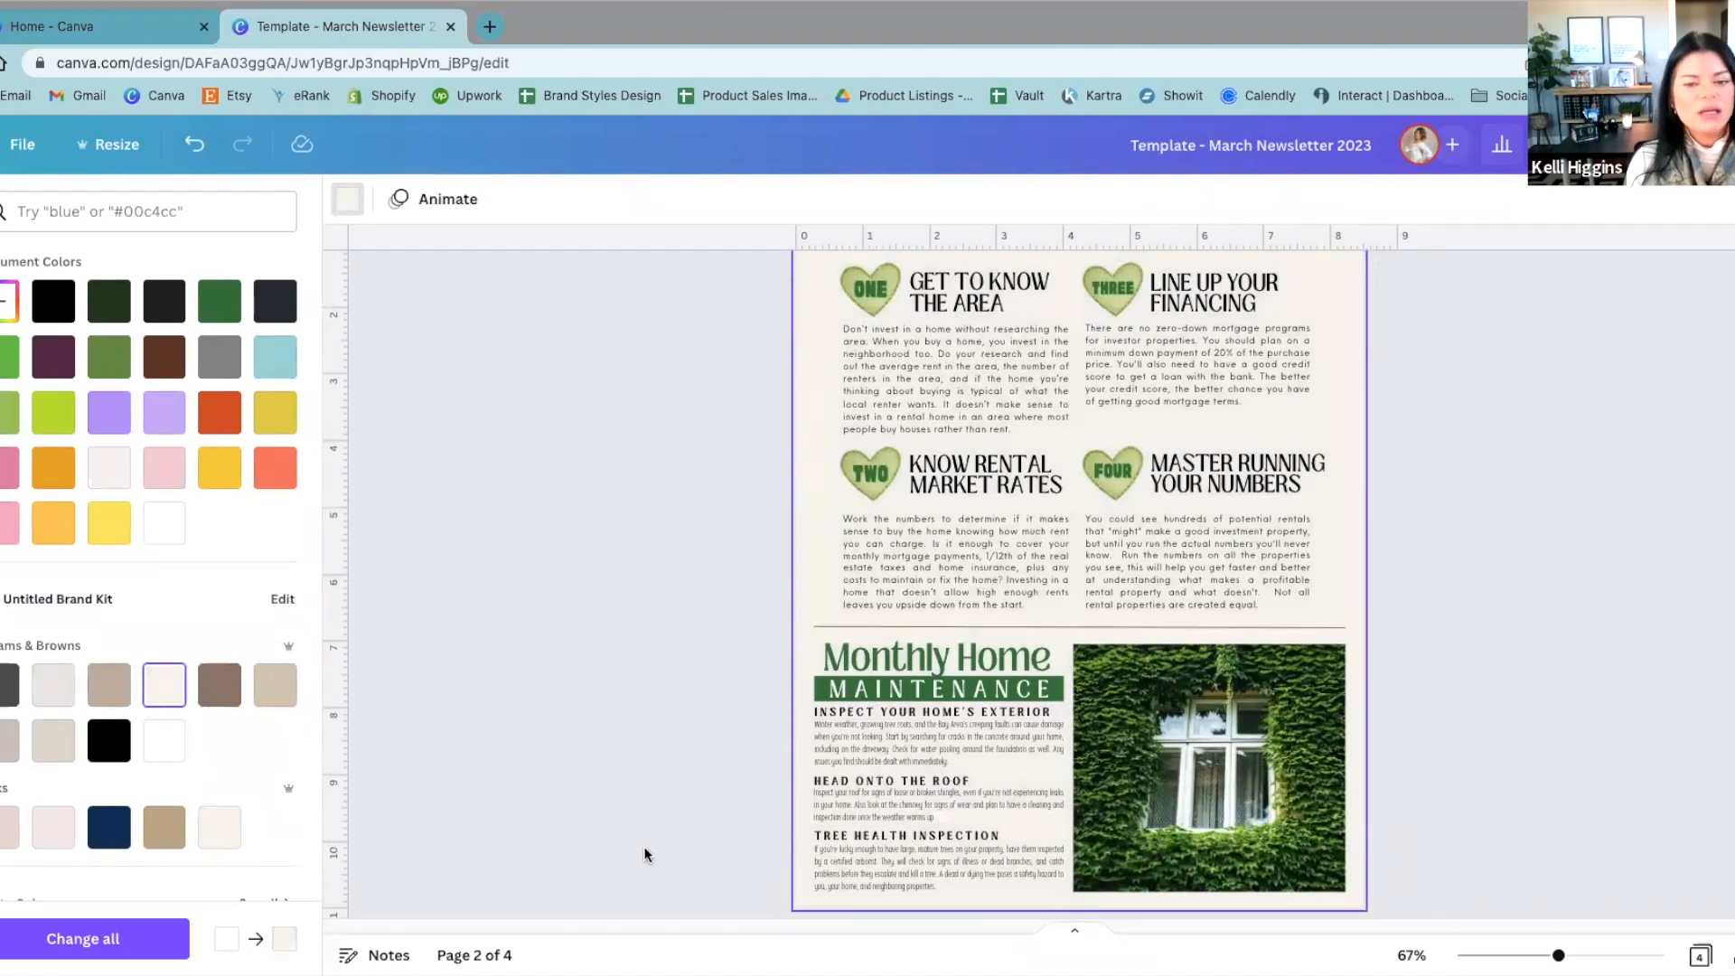
click(171, 538)
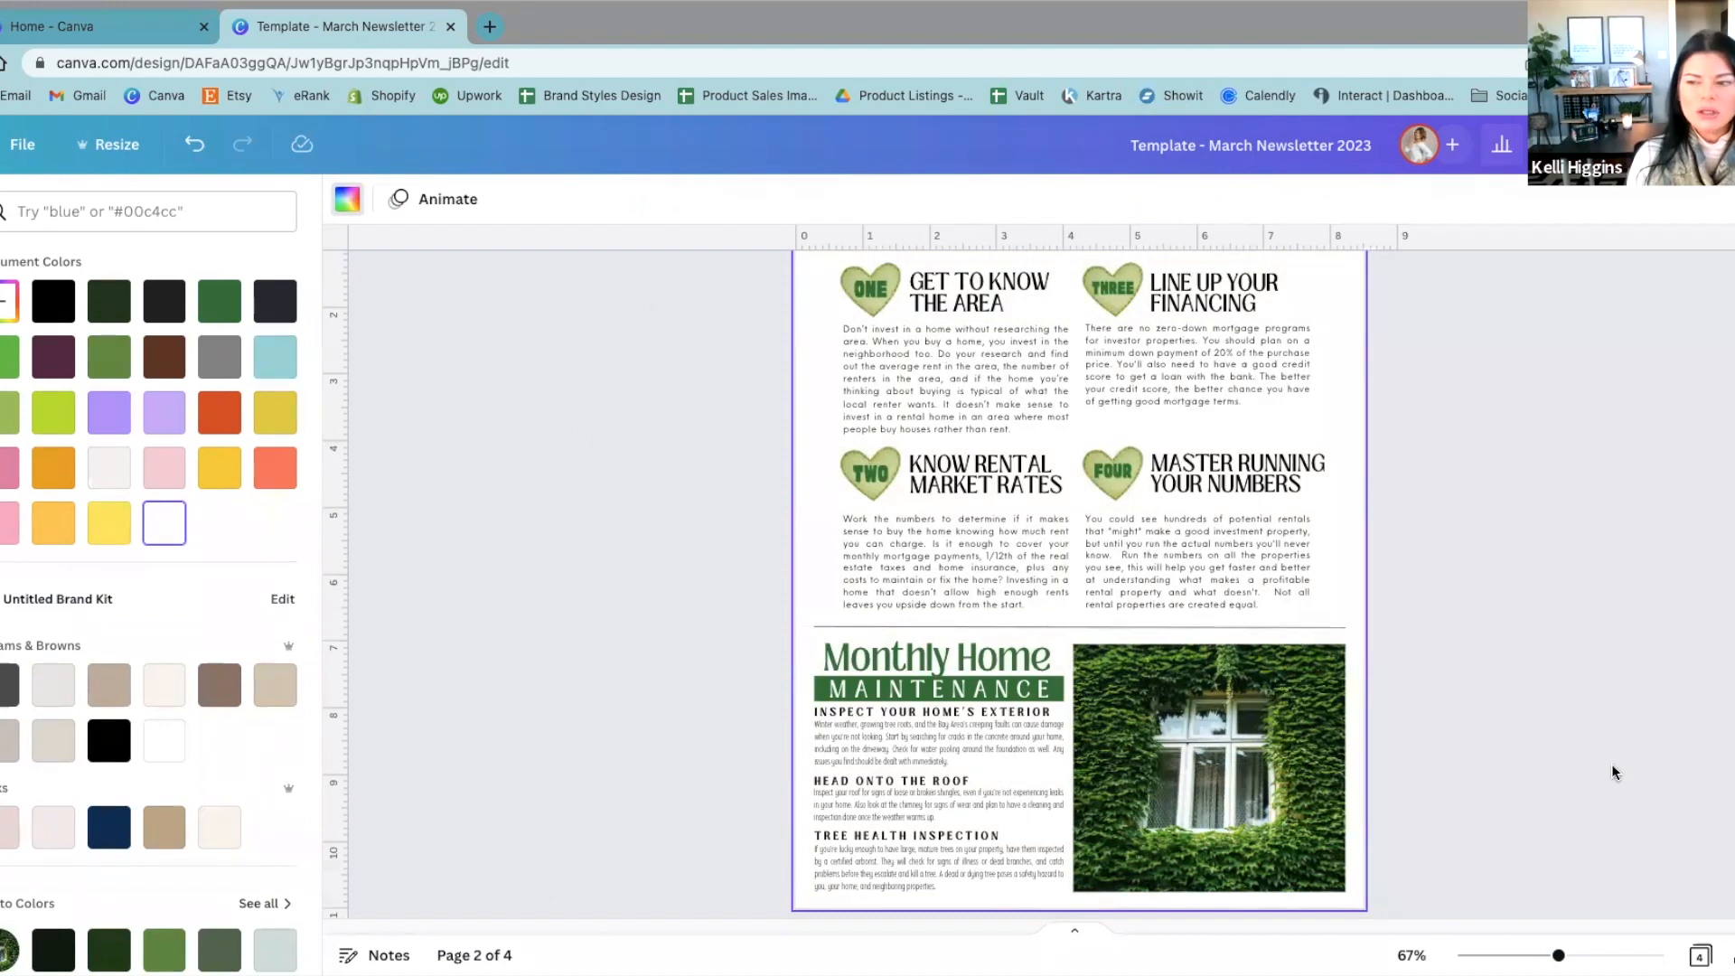
Step: Look through all four newsletter pages, from the cover to the contact footer, and return to the cover
scroll(1608, 774, up, 10)
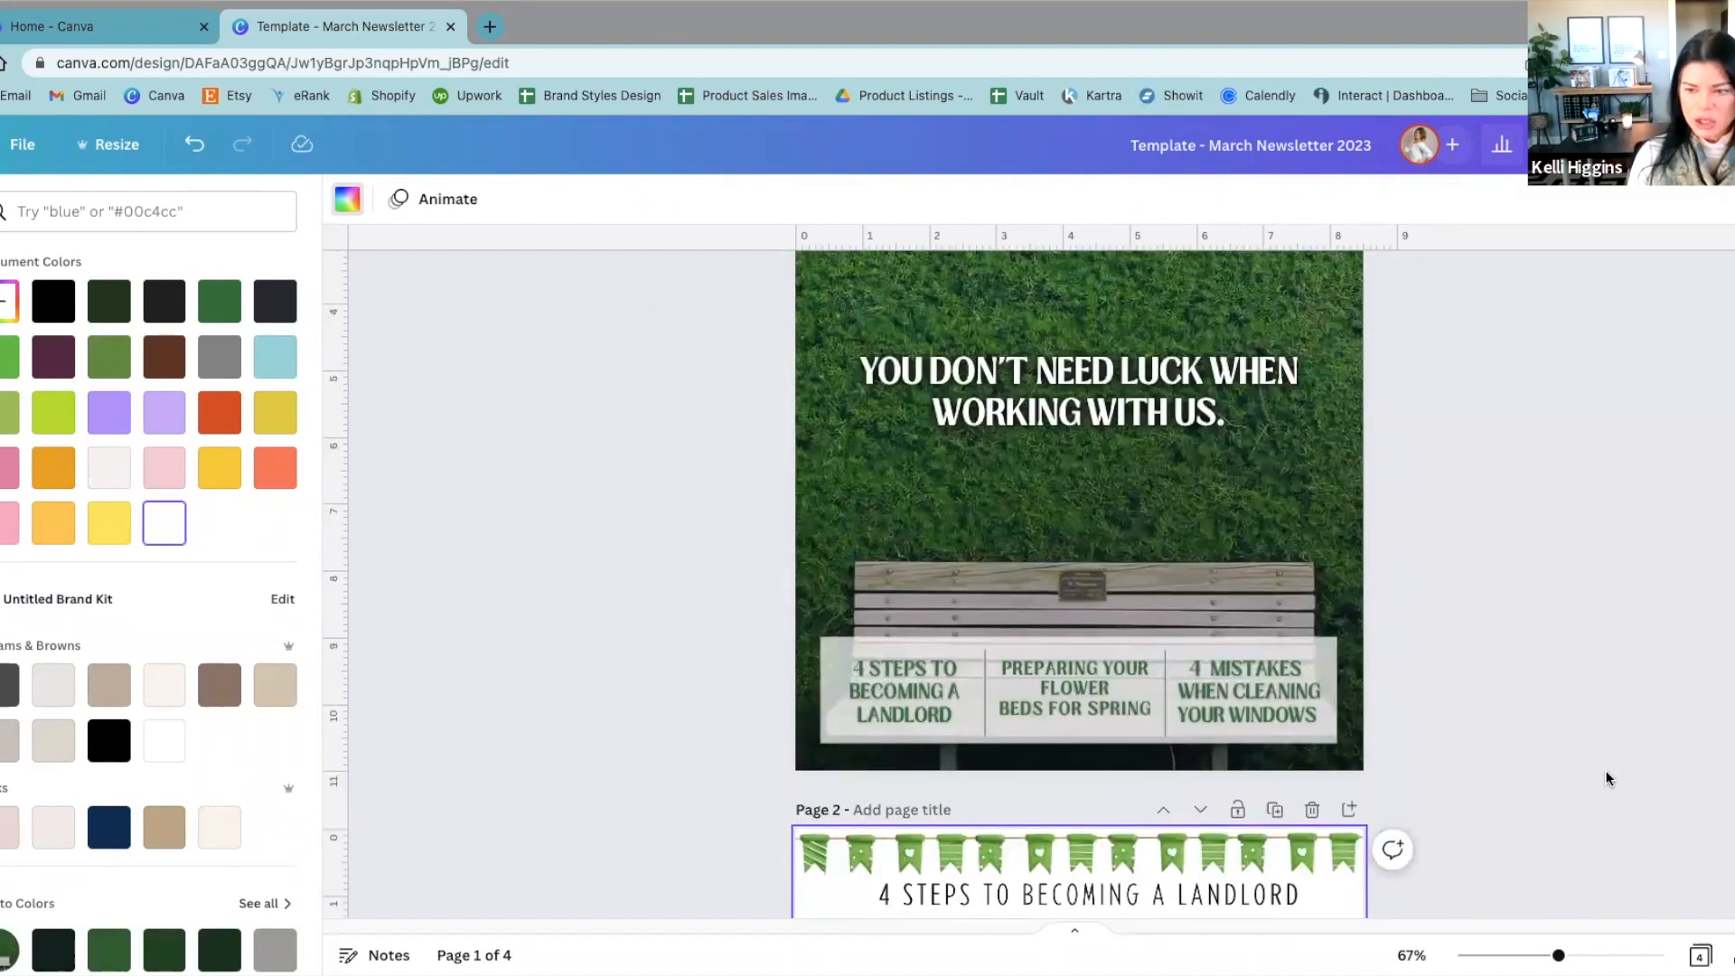
scroll(1606, 782, down, 7)
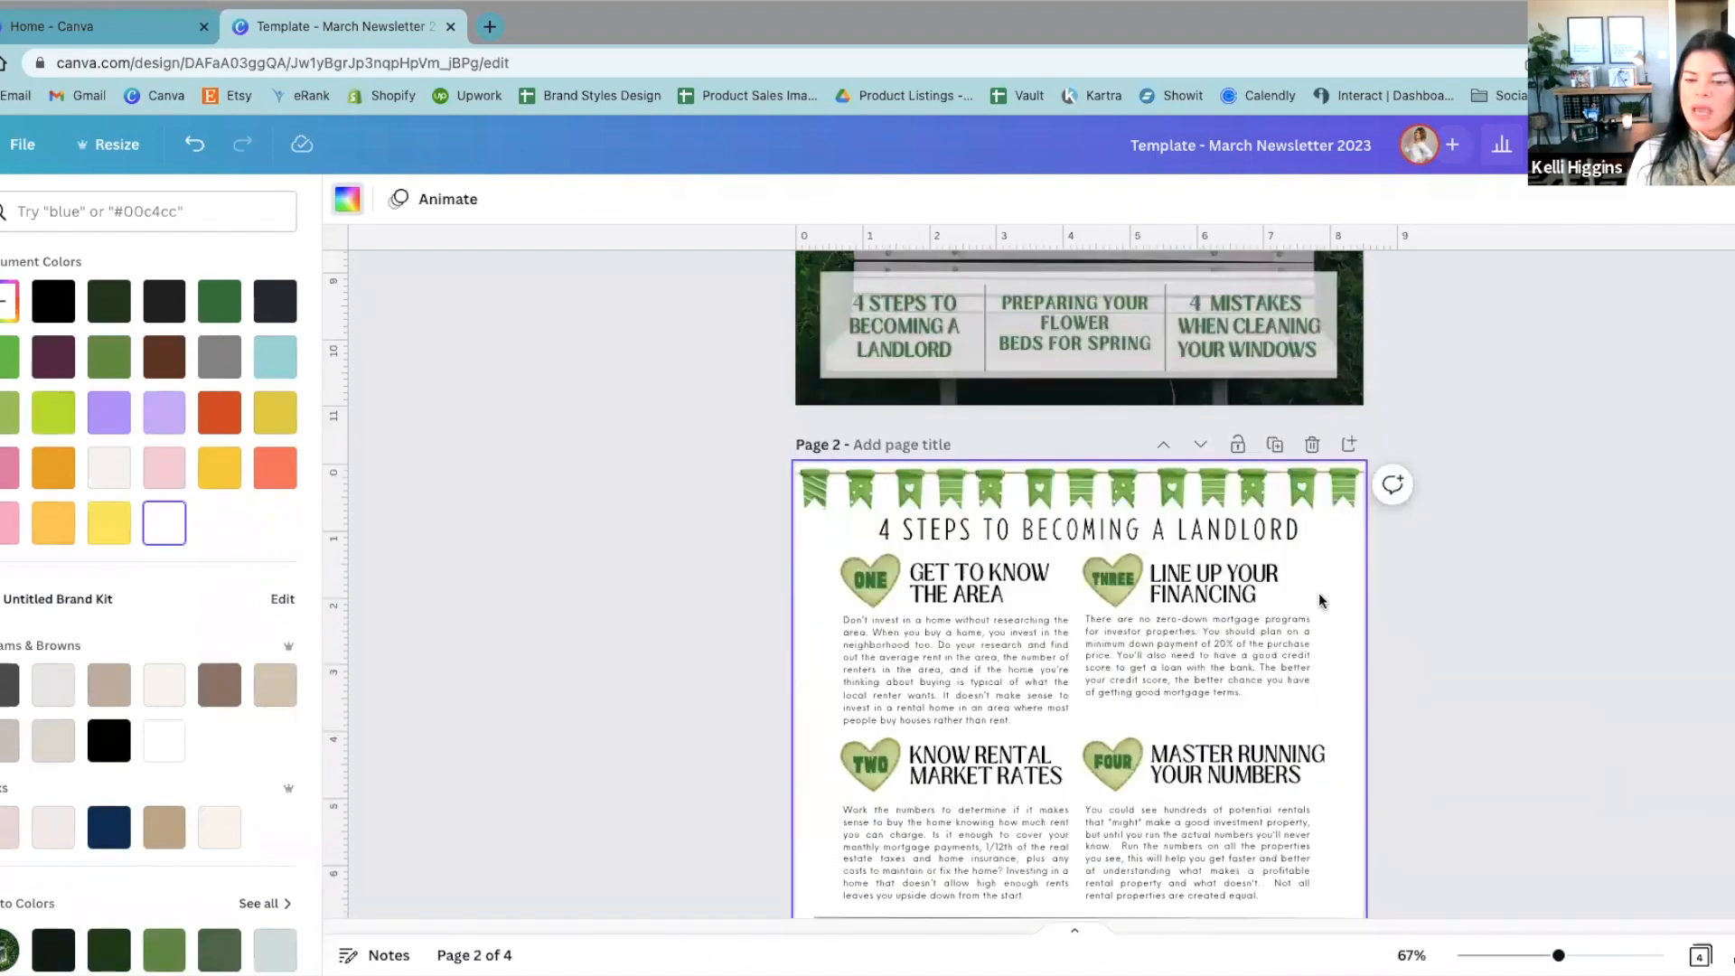
scroll(1364, 886, down, 4)
scroll(1367, 894, down, 8)
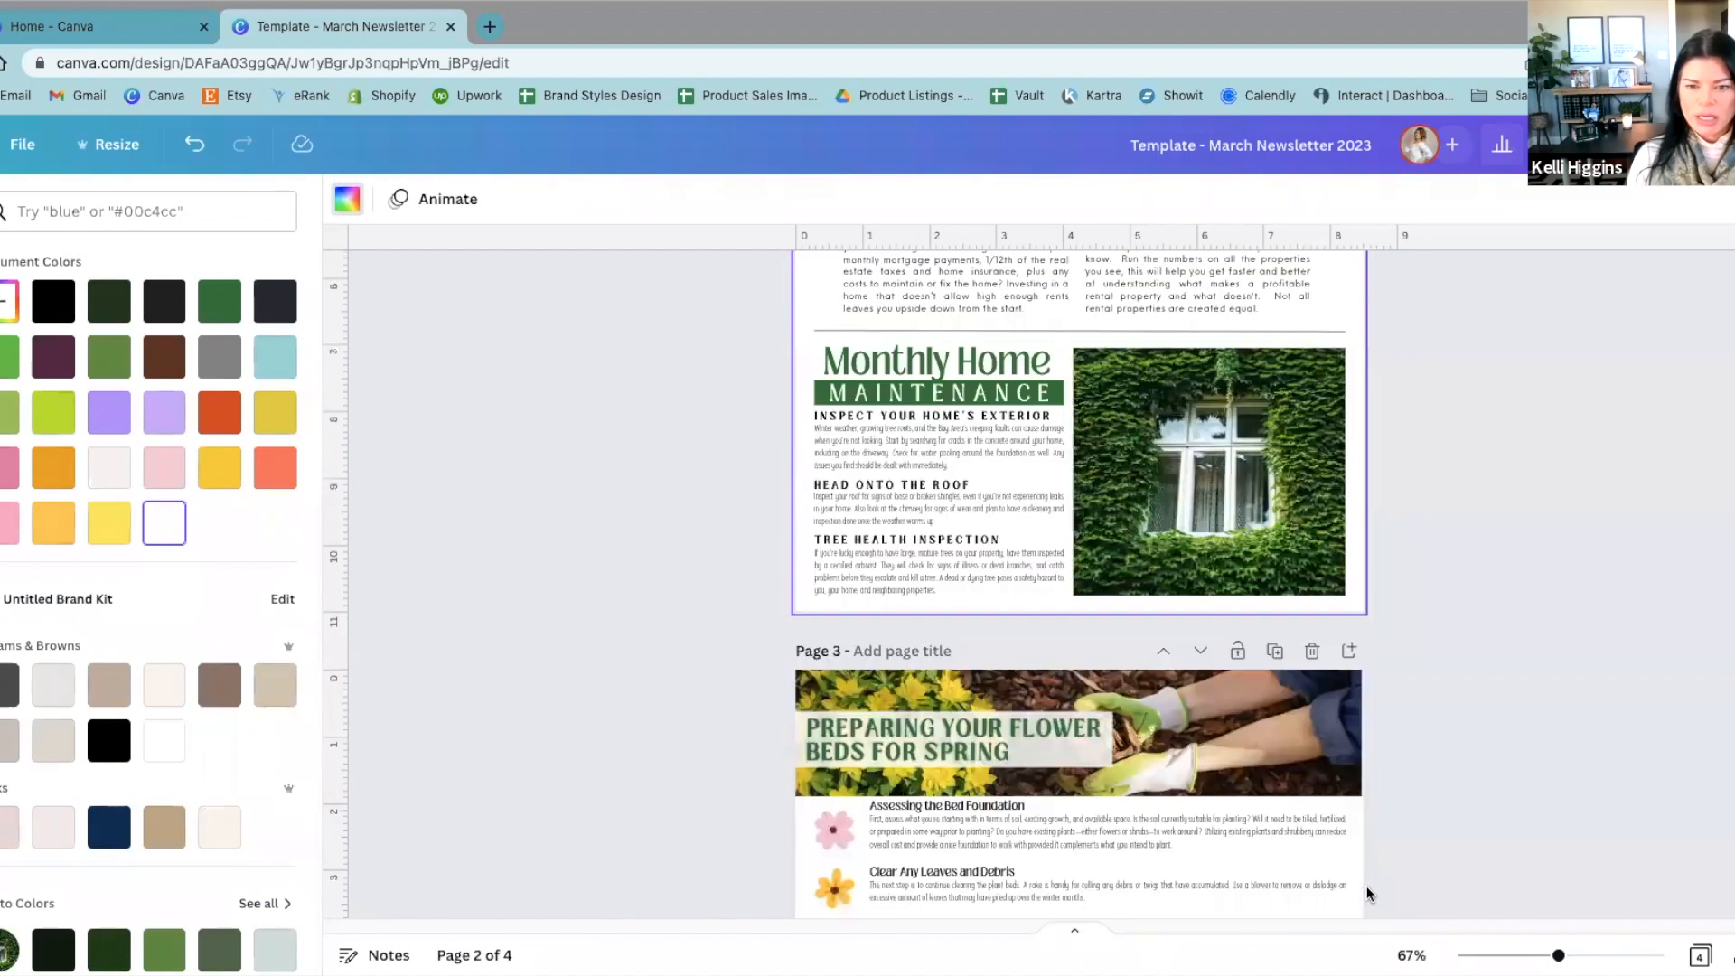
scroll(1367, 894, down, 10)
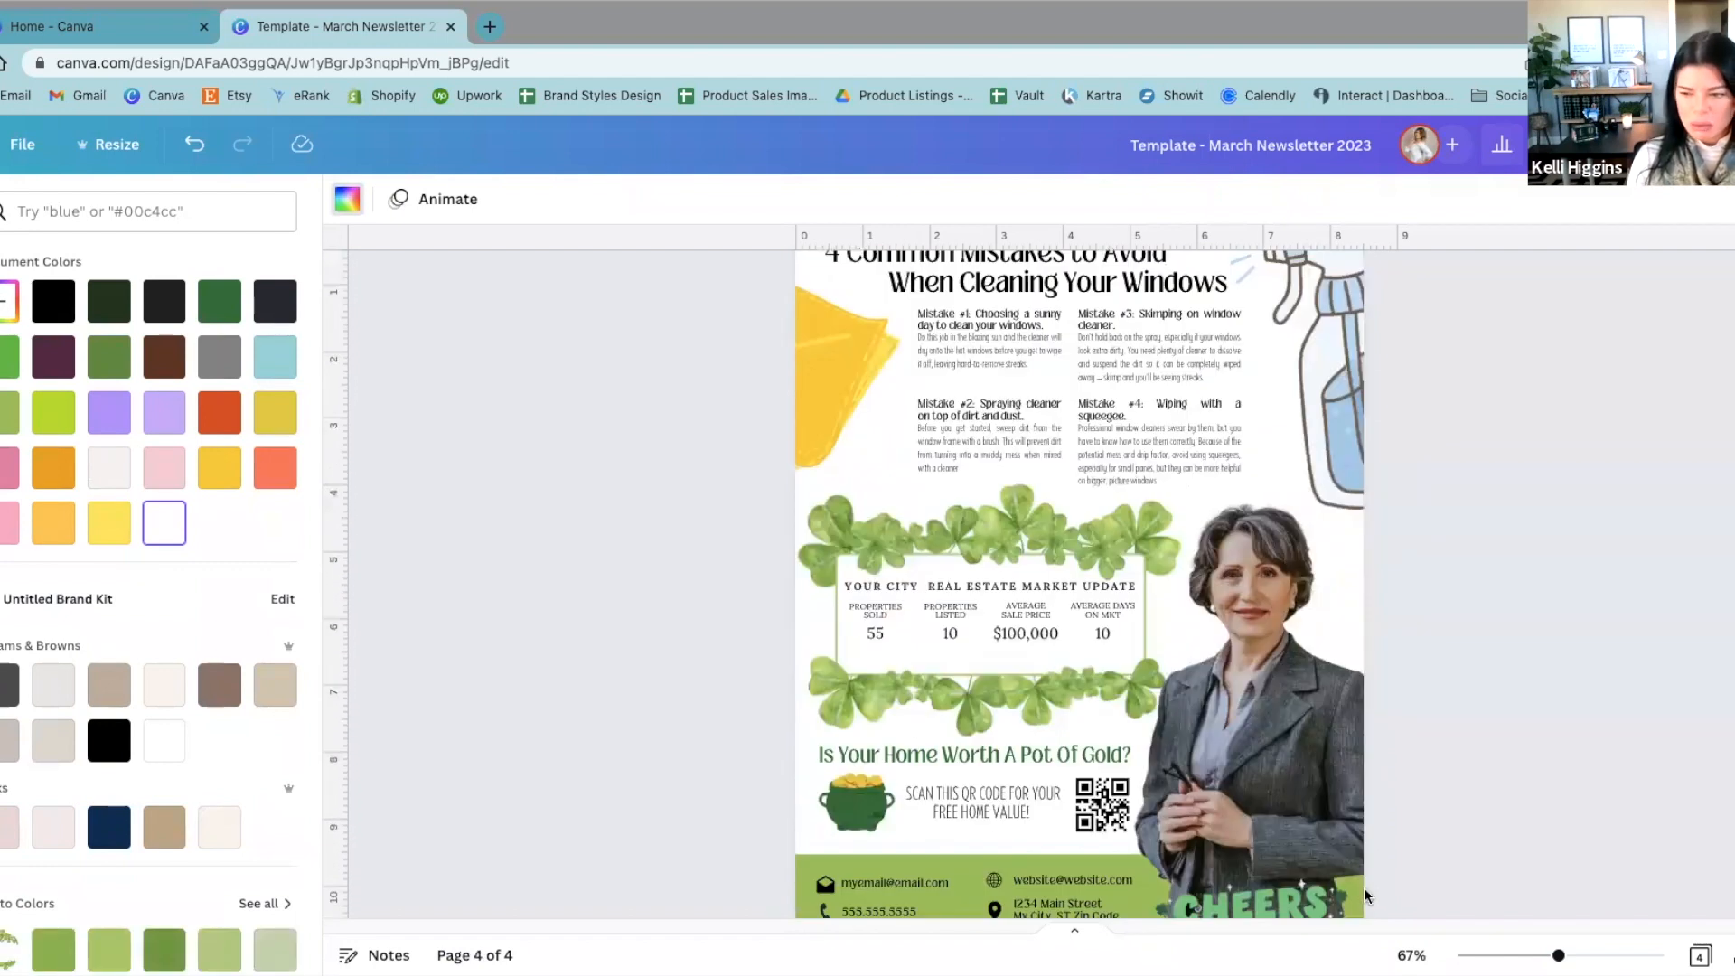
scroll(1367, 897, down, 2)
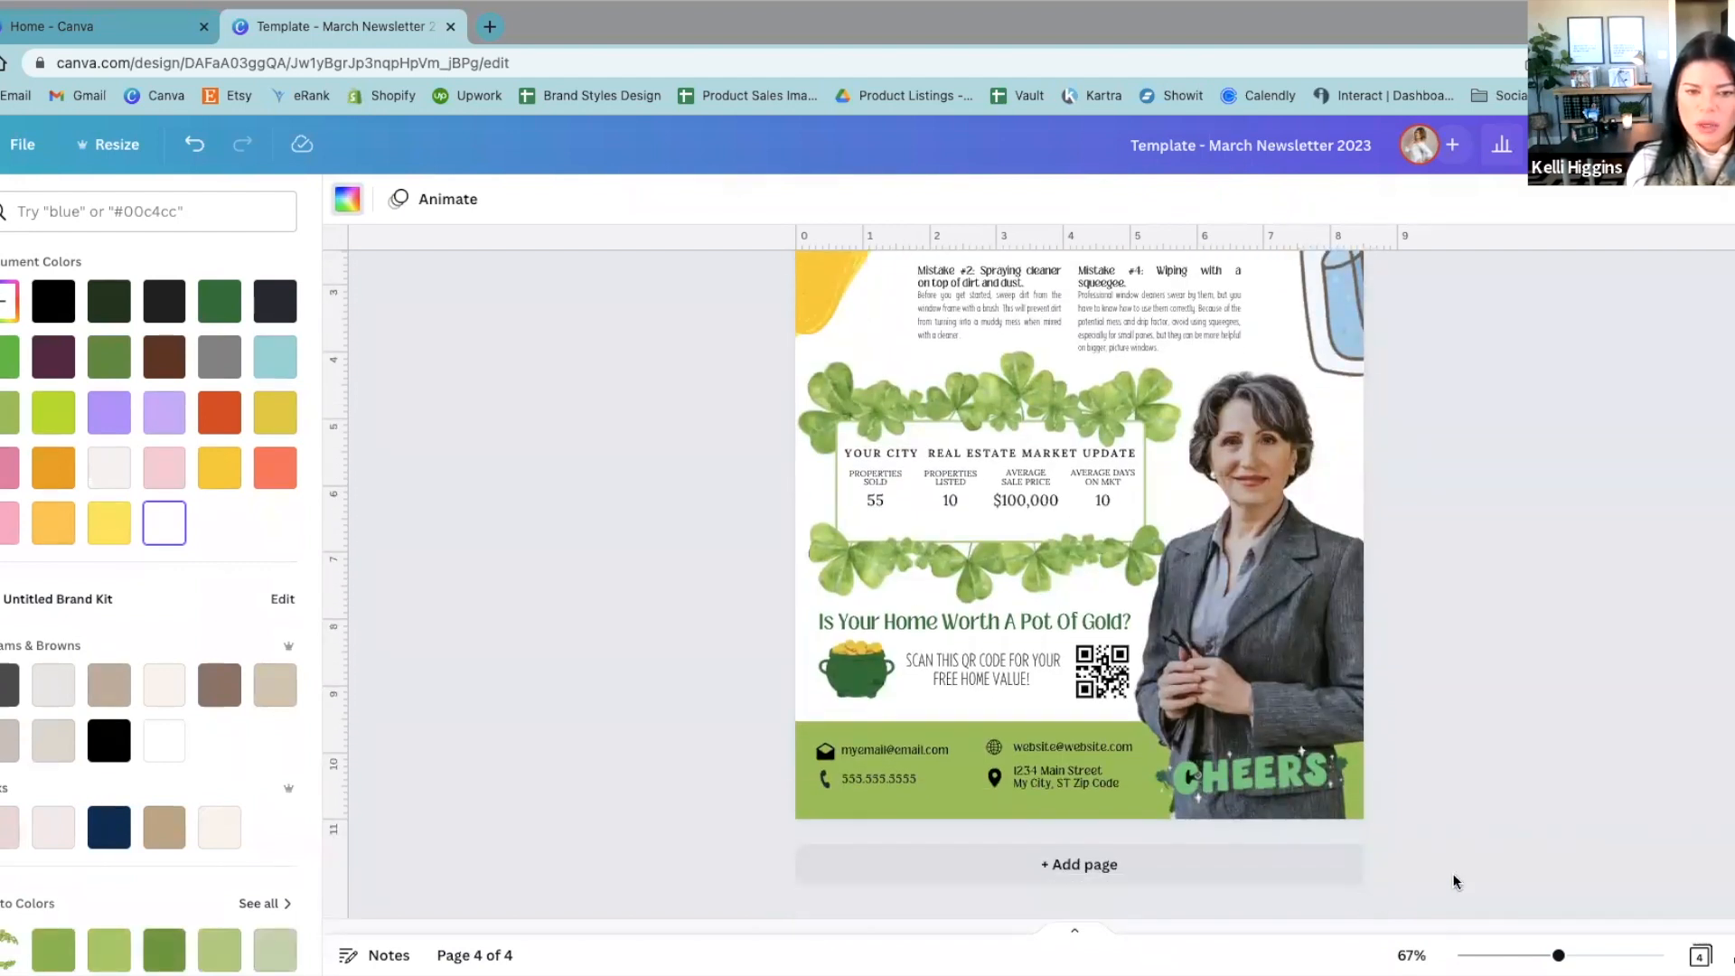
scroll(1457, 883, up, 8)
scroll(1460, 881, up, 20)
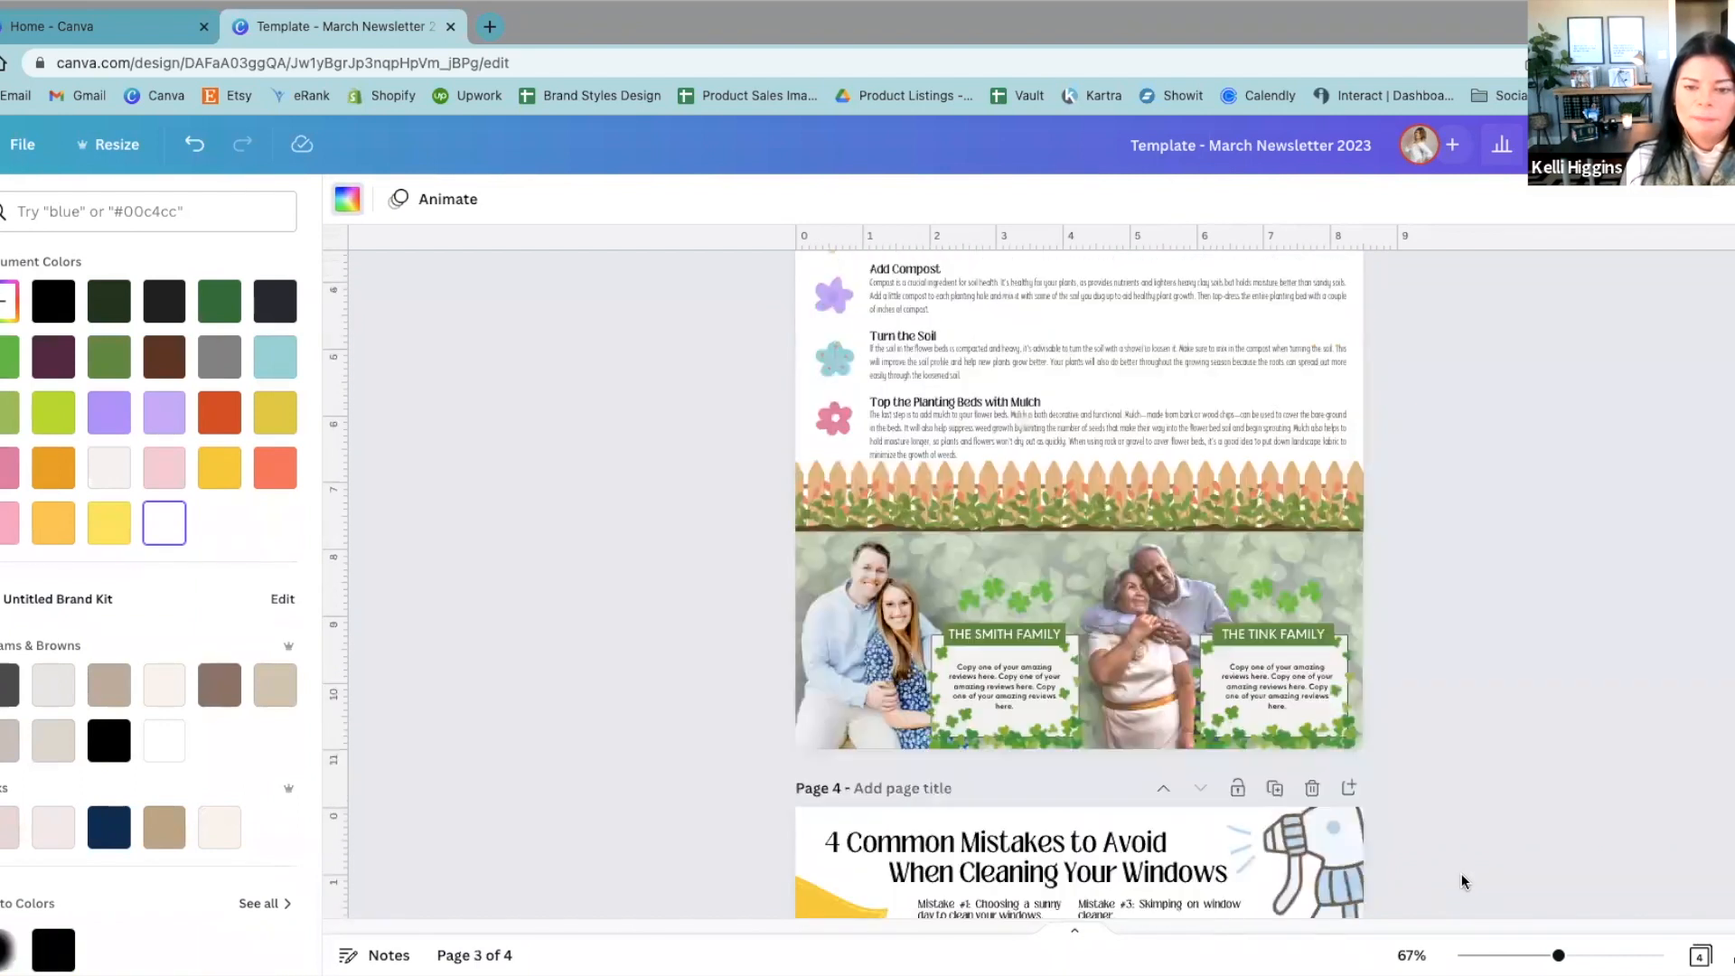
scroll(1473, 867, up, 3)
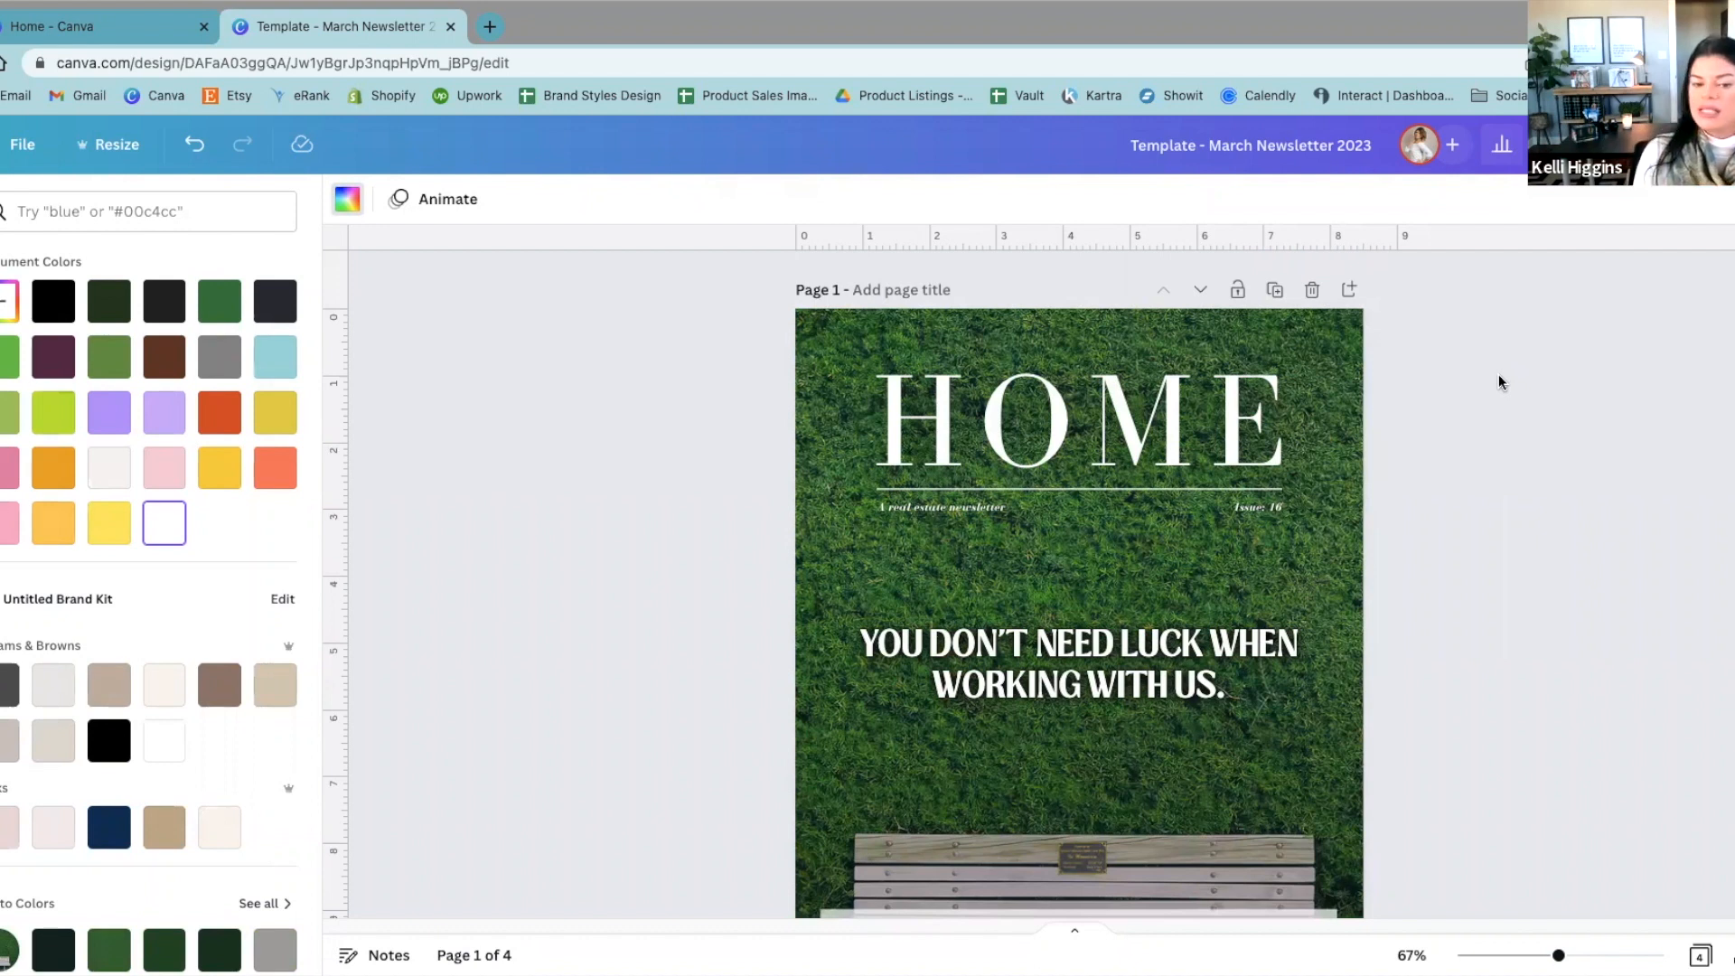
scroll(1557, 349, down, 2)
scroll(1559, 350, up, 1)
scroll(1563, 353, up, 1)
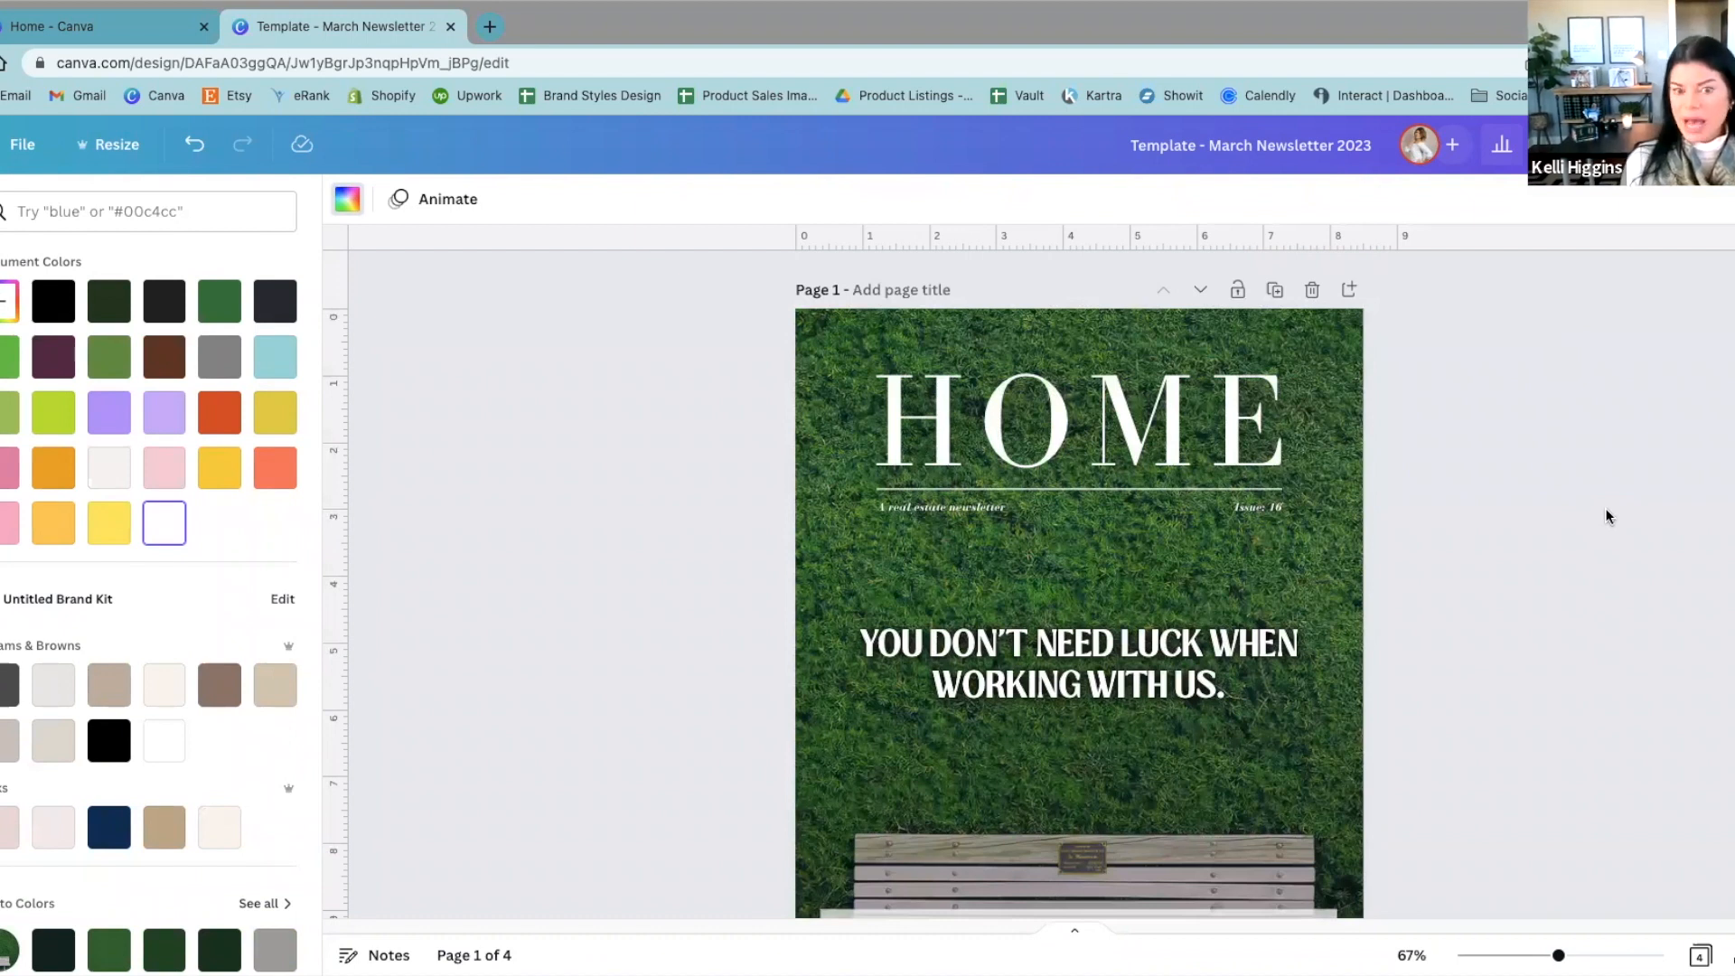
scroll(1608, 513, down, 1)
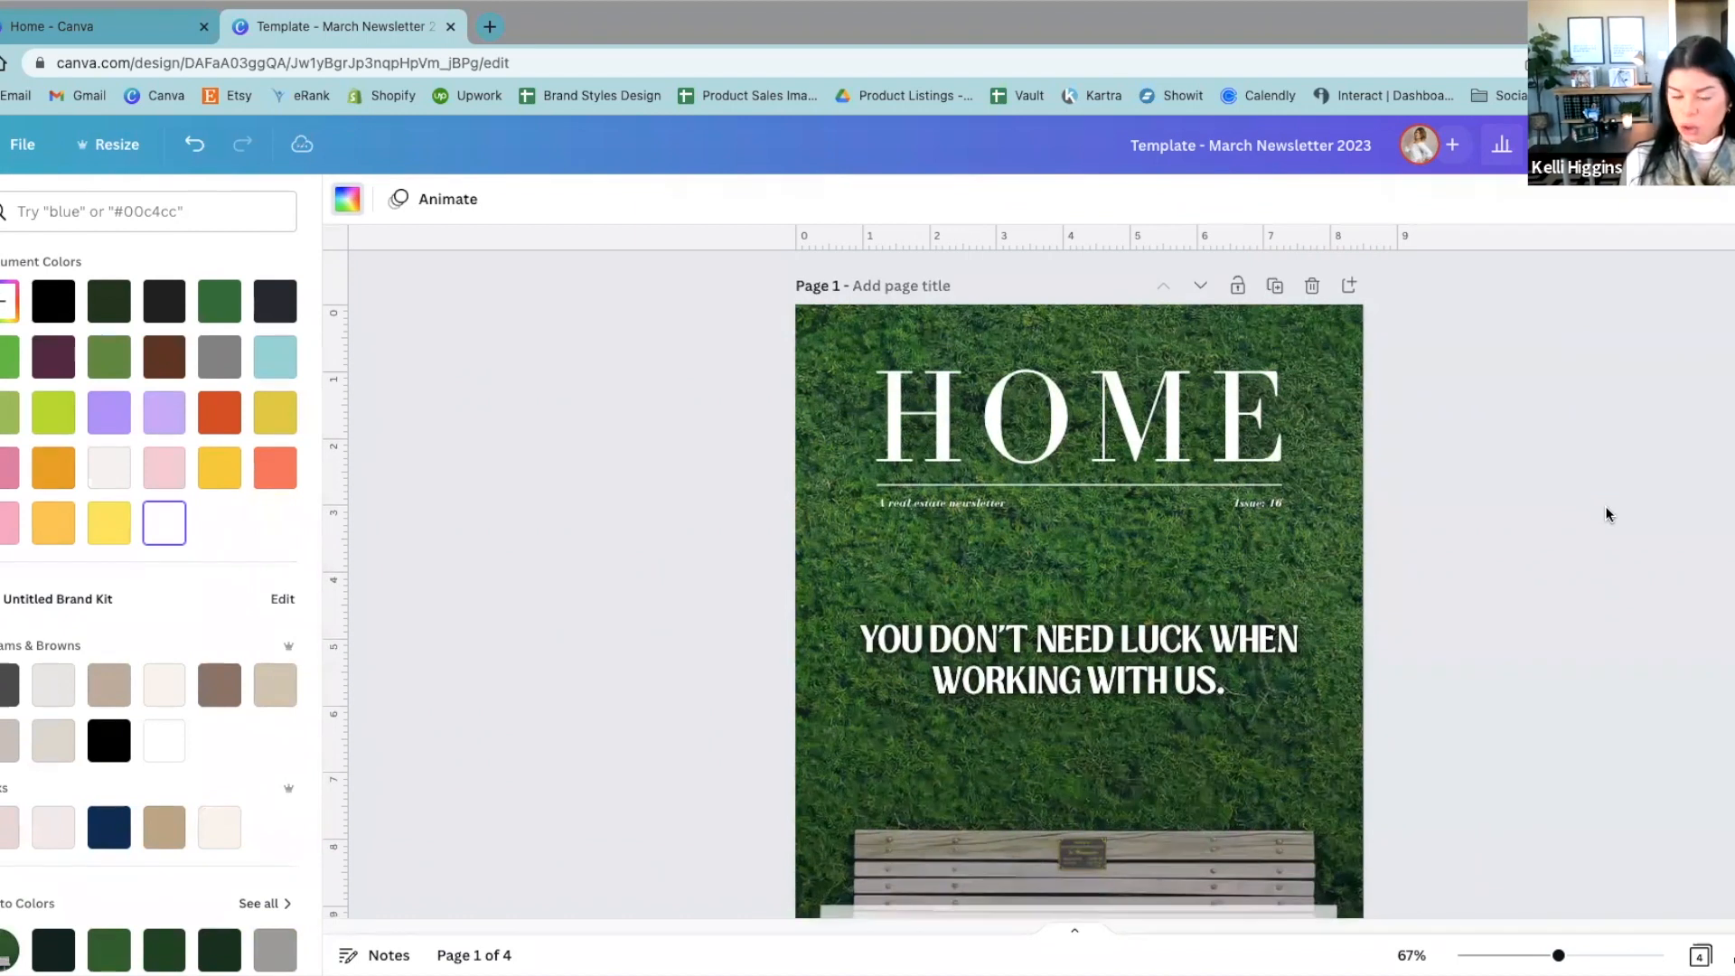
scroll(1610, 522, up, 1)
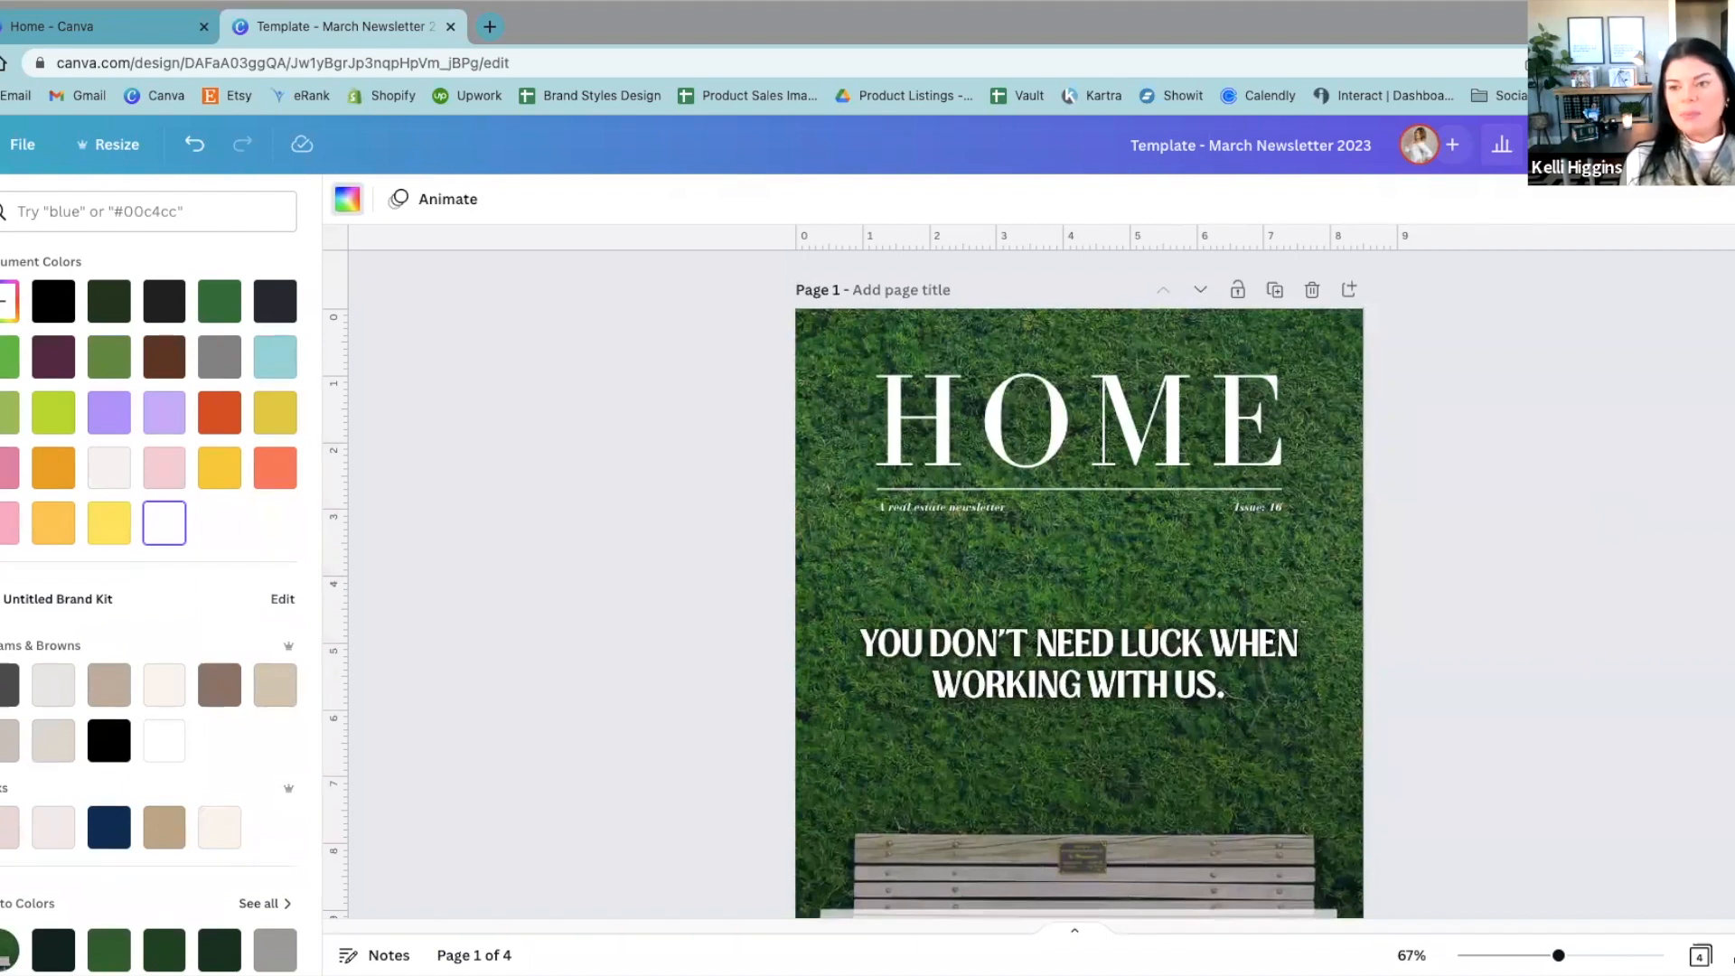
Step: Download all four pages as a PDF Print file with the CMYK colour profile, and dismiss the print offer
click(1715, 144)
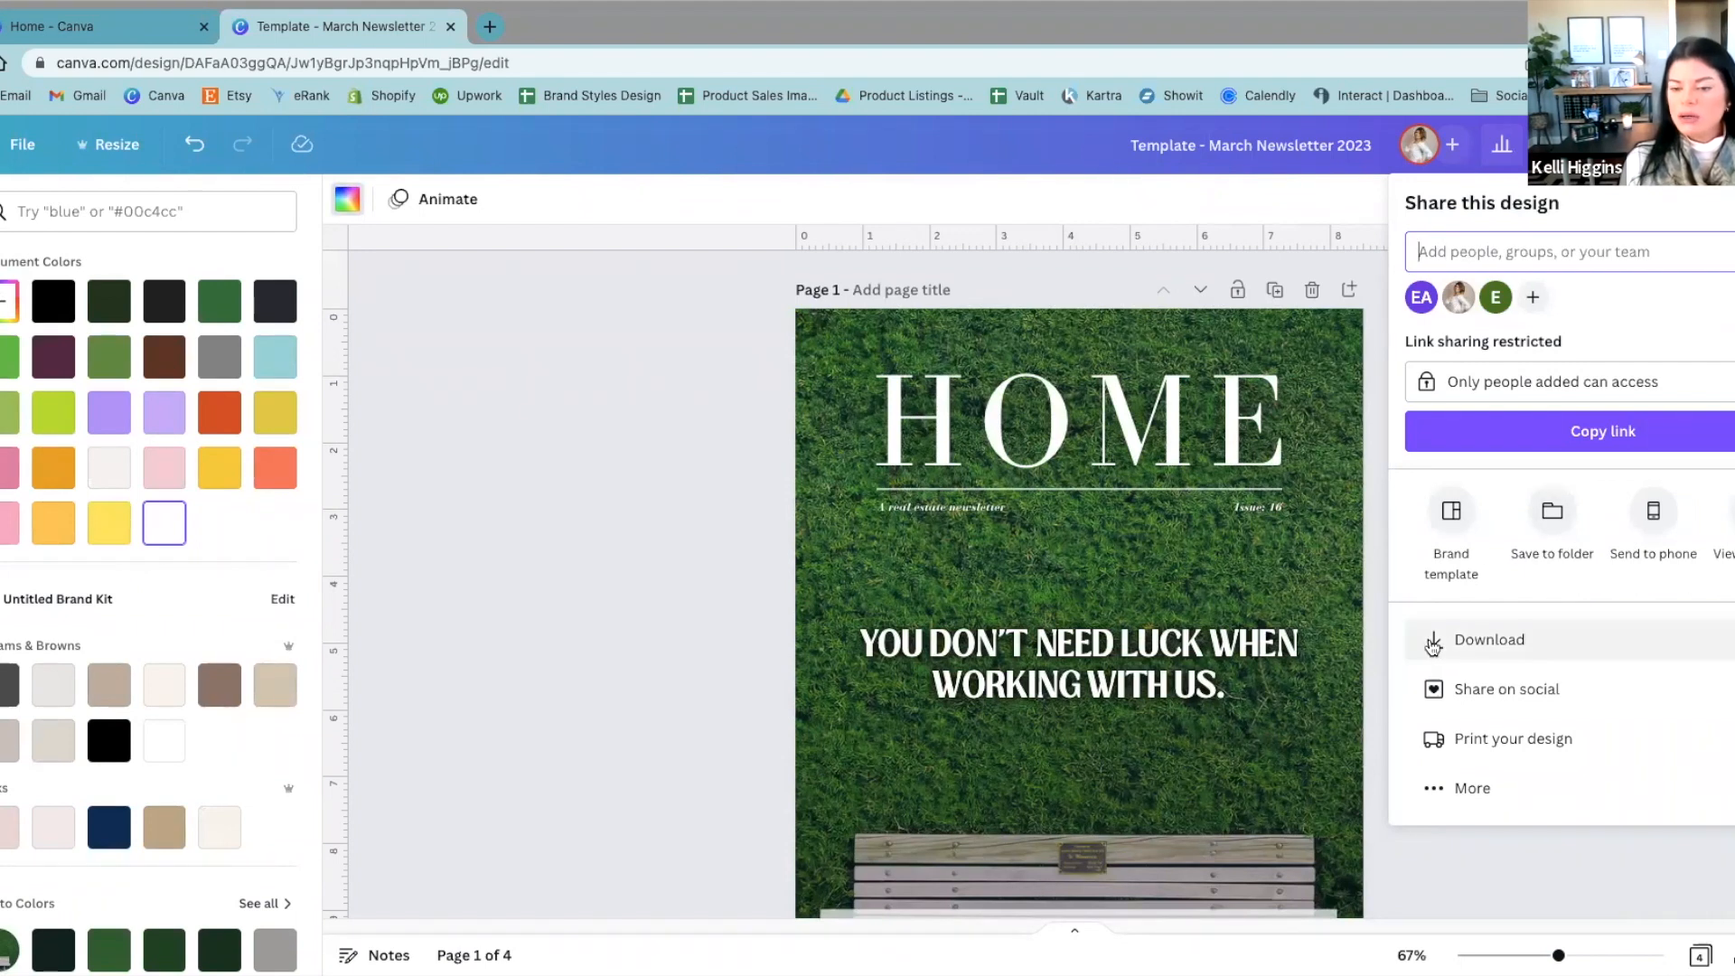
click(1500, 648)
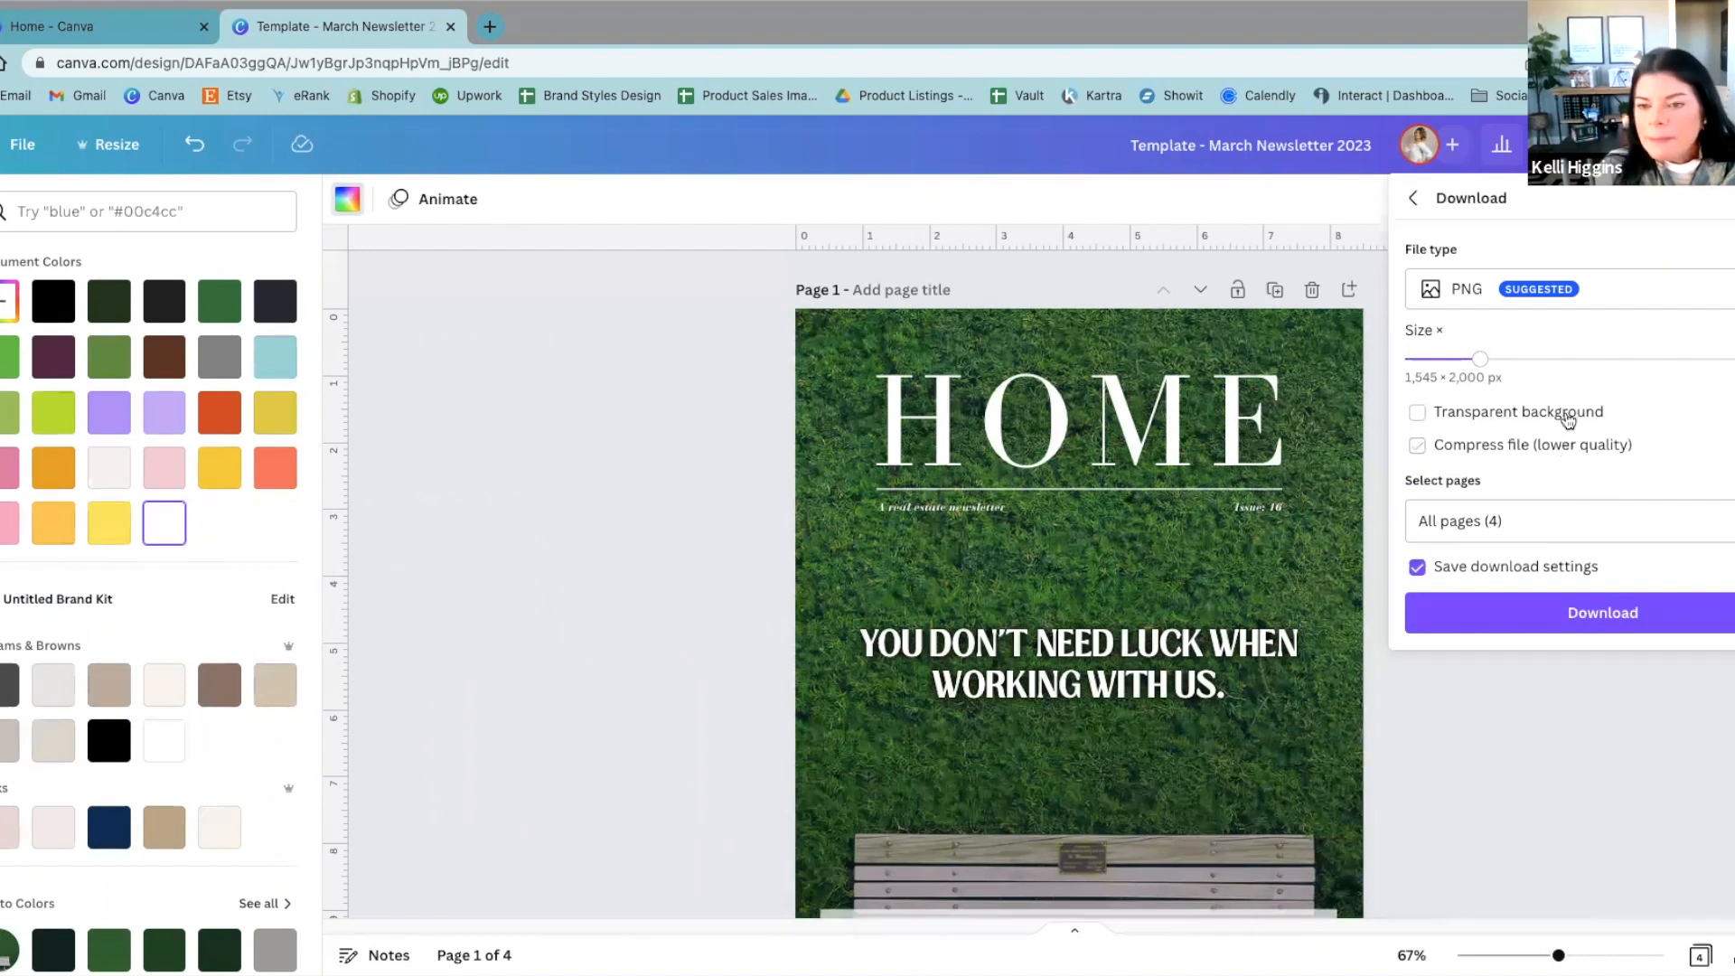
click(1569, 289)
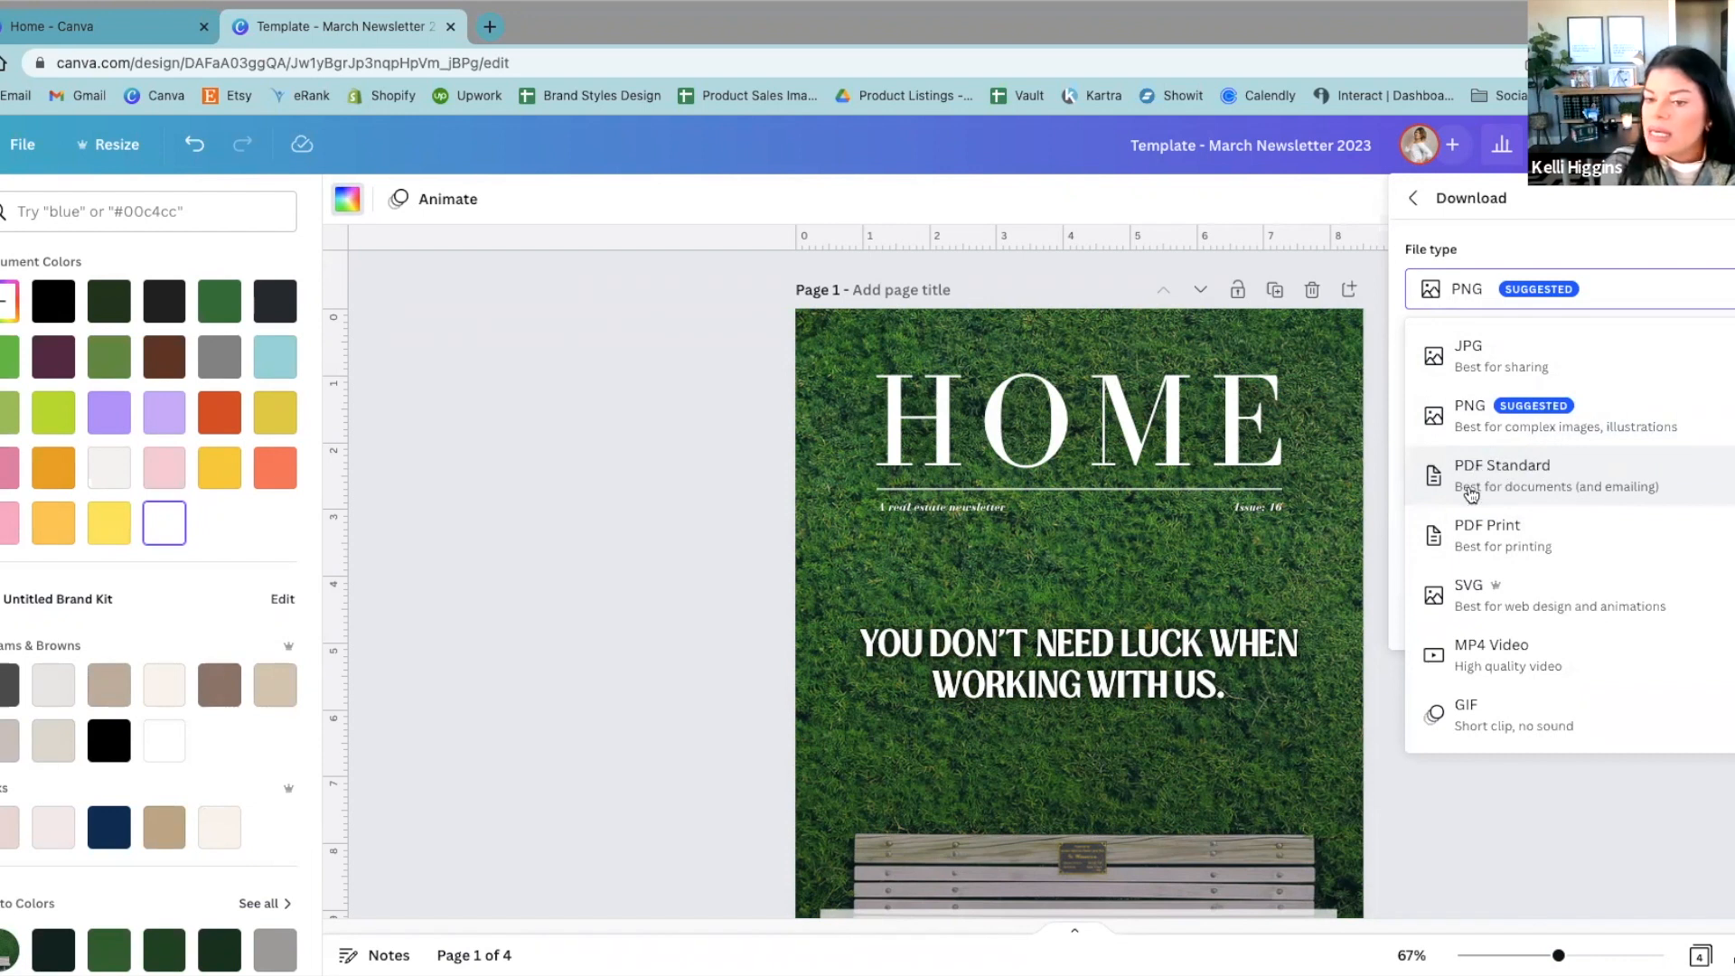
click(1434, 538)
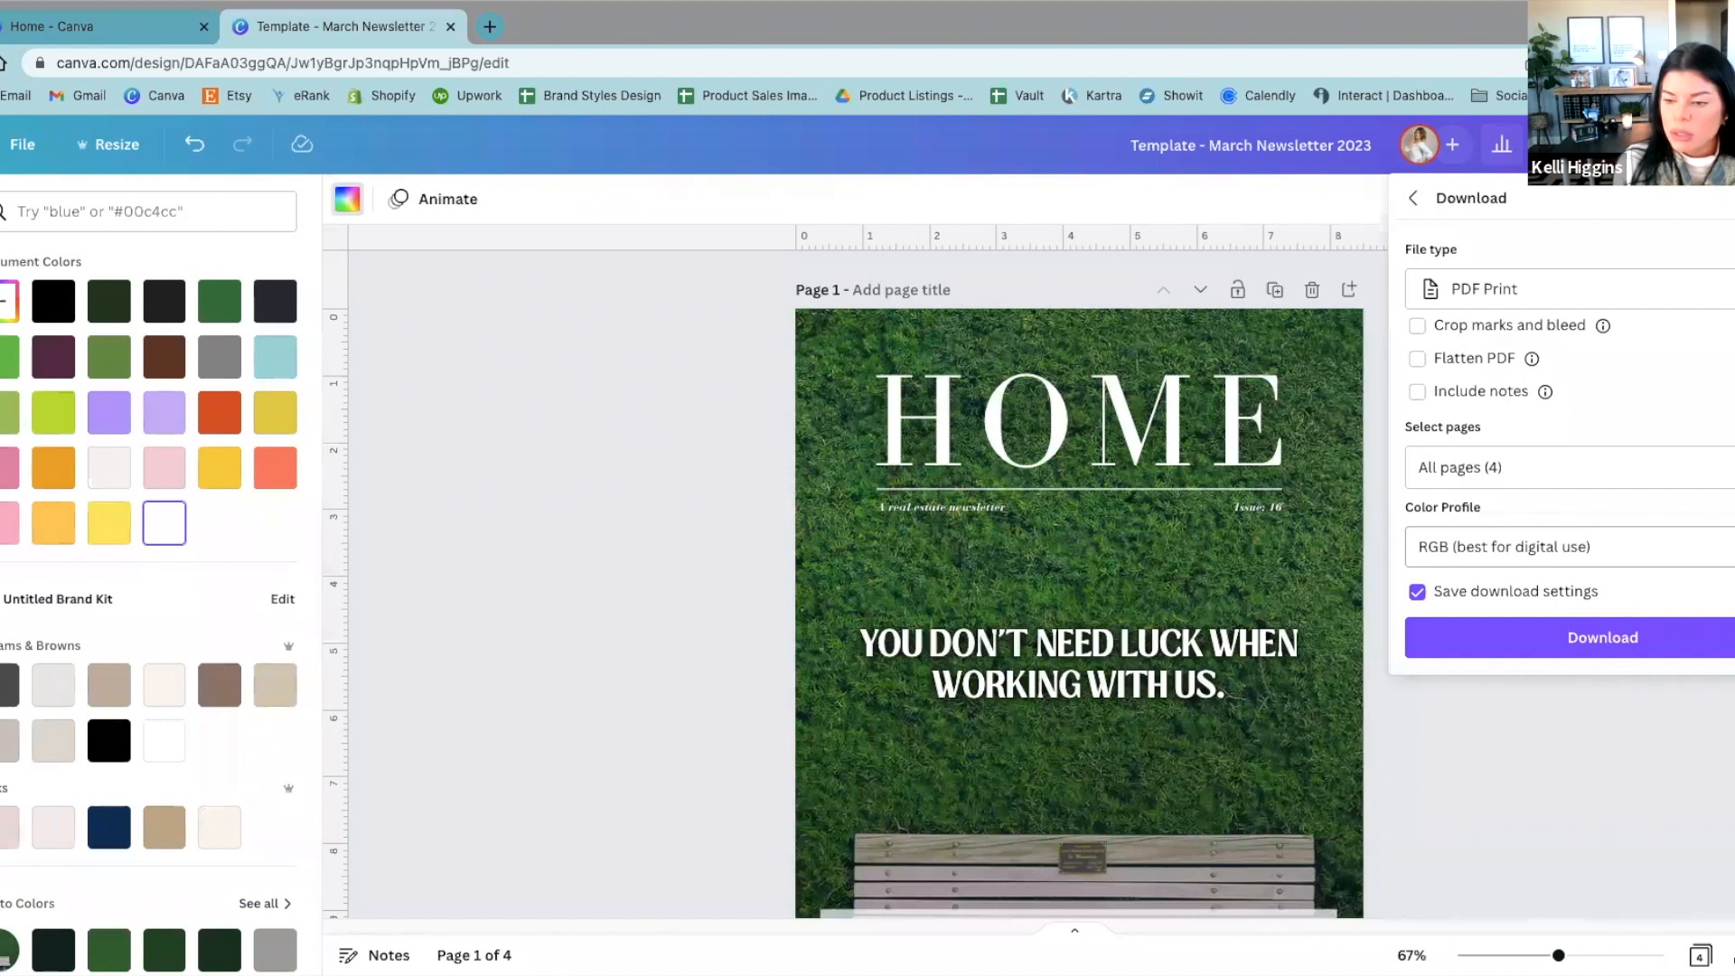
click(1716, 547)
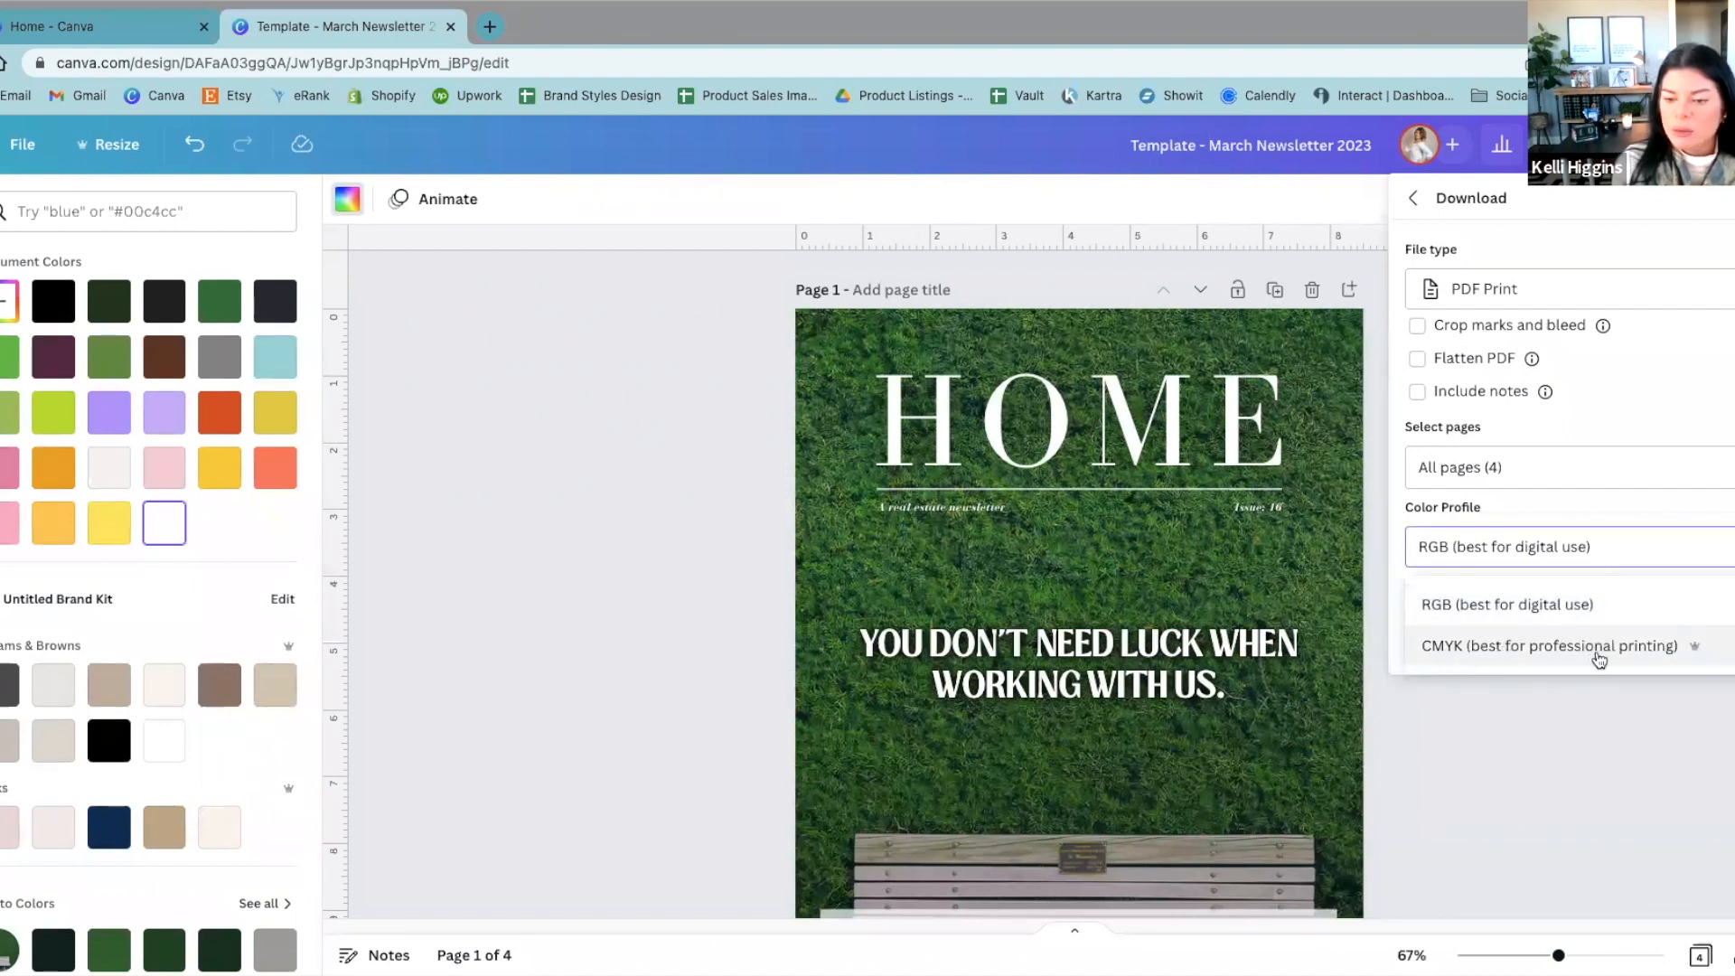
click(1672, 647)
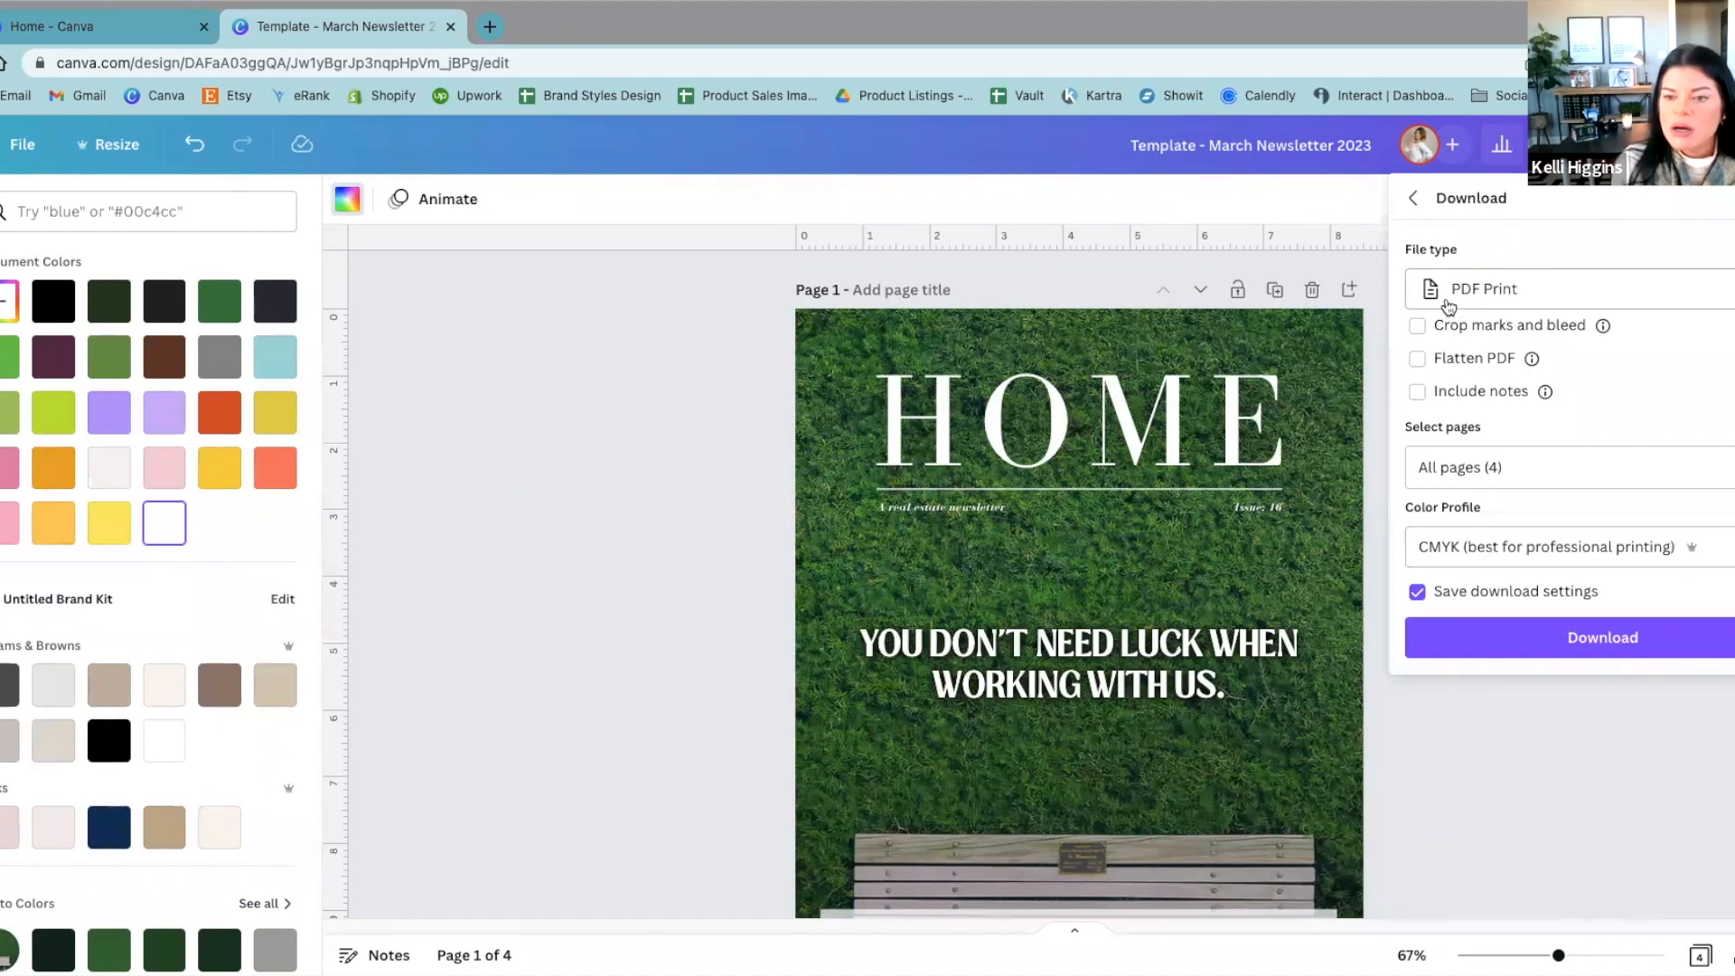
click(1622, 643)
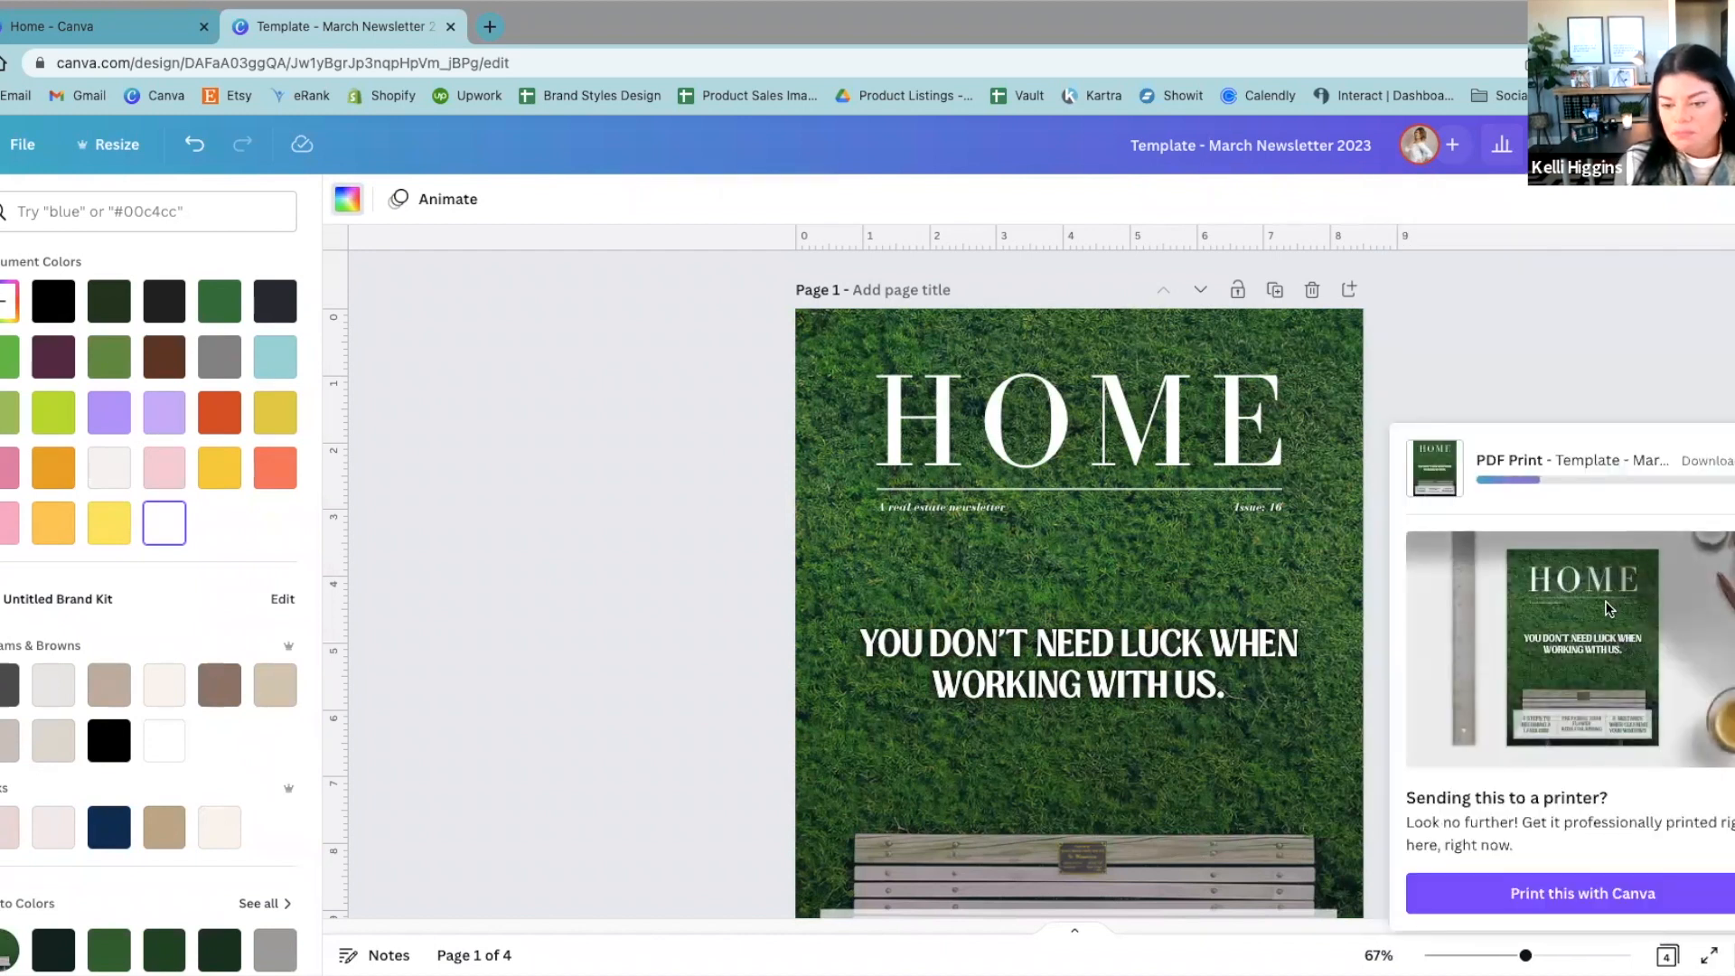
click(1587, 305)
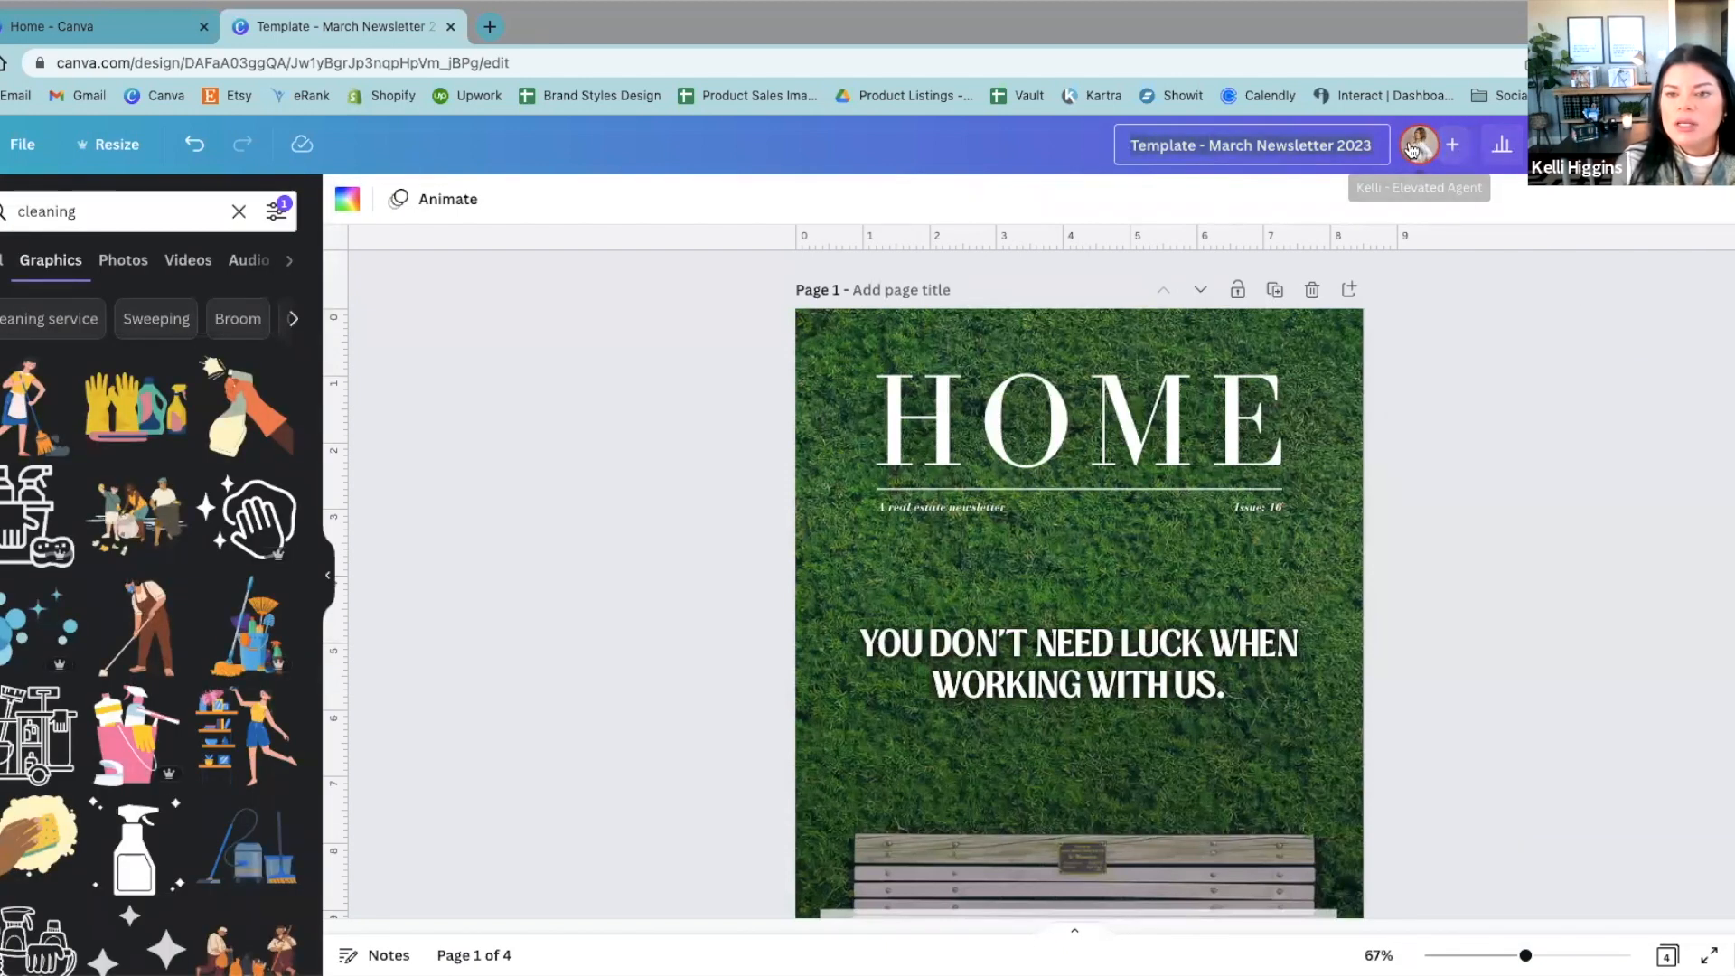
Step: Open the design's collaborator settings and choose edit permission for Elevated Agent Team
click(1451, 144)
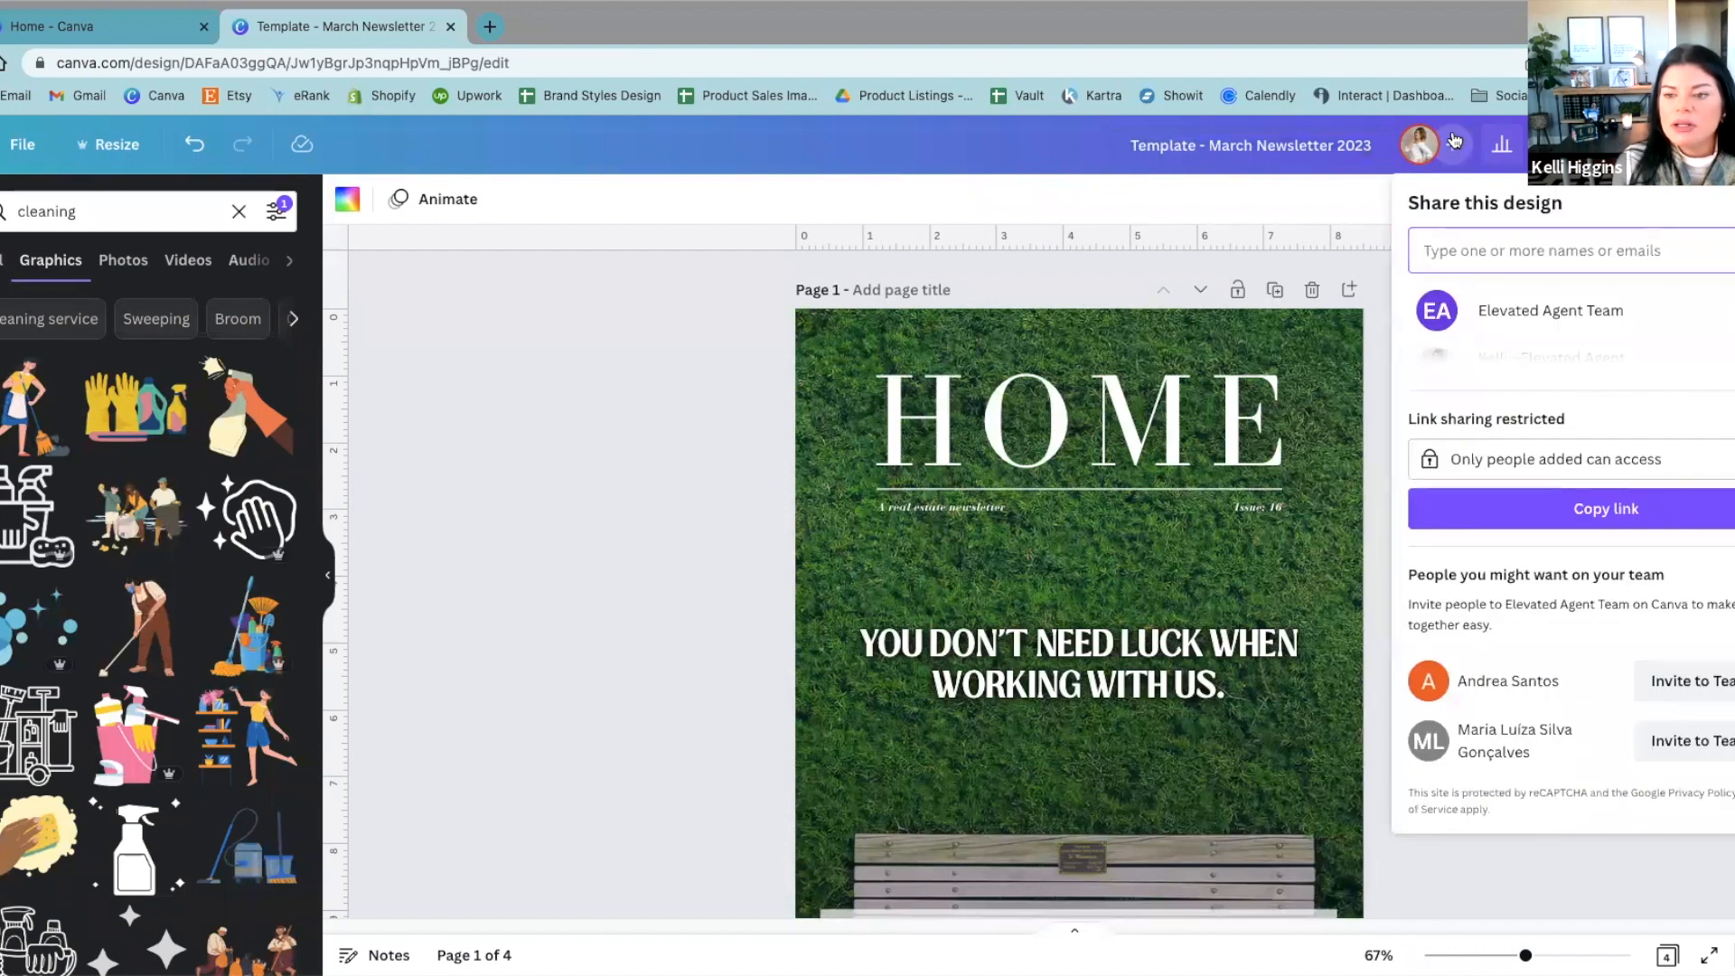
click(1694, 311)
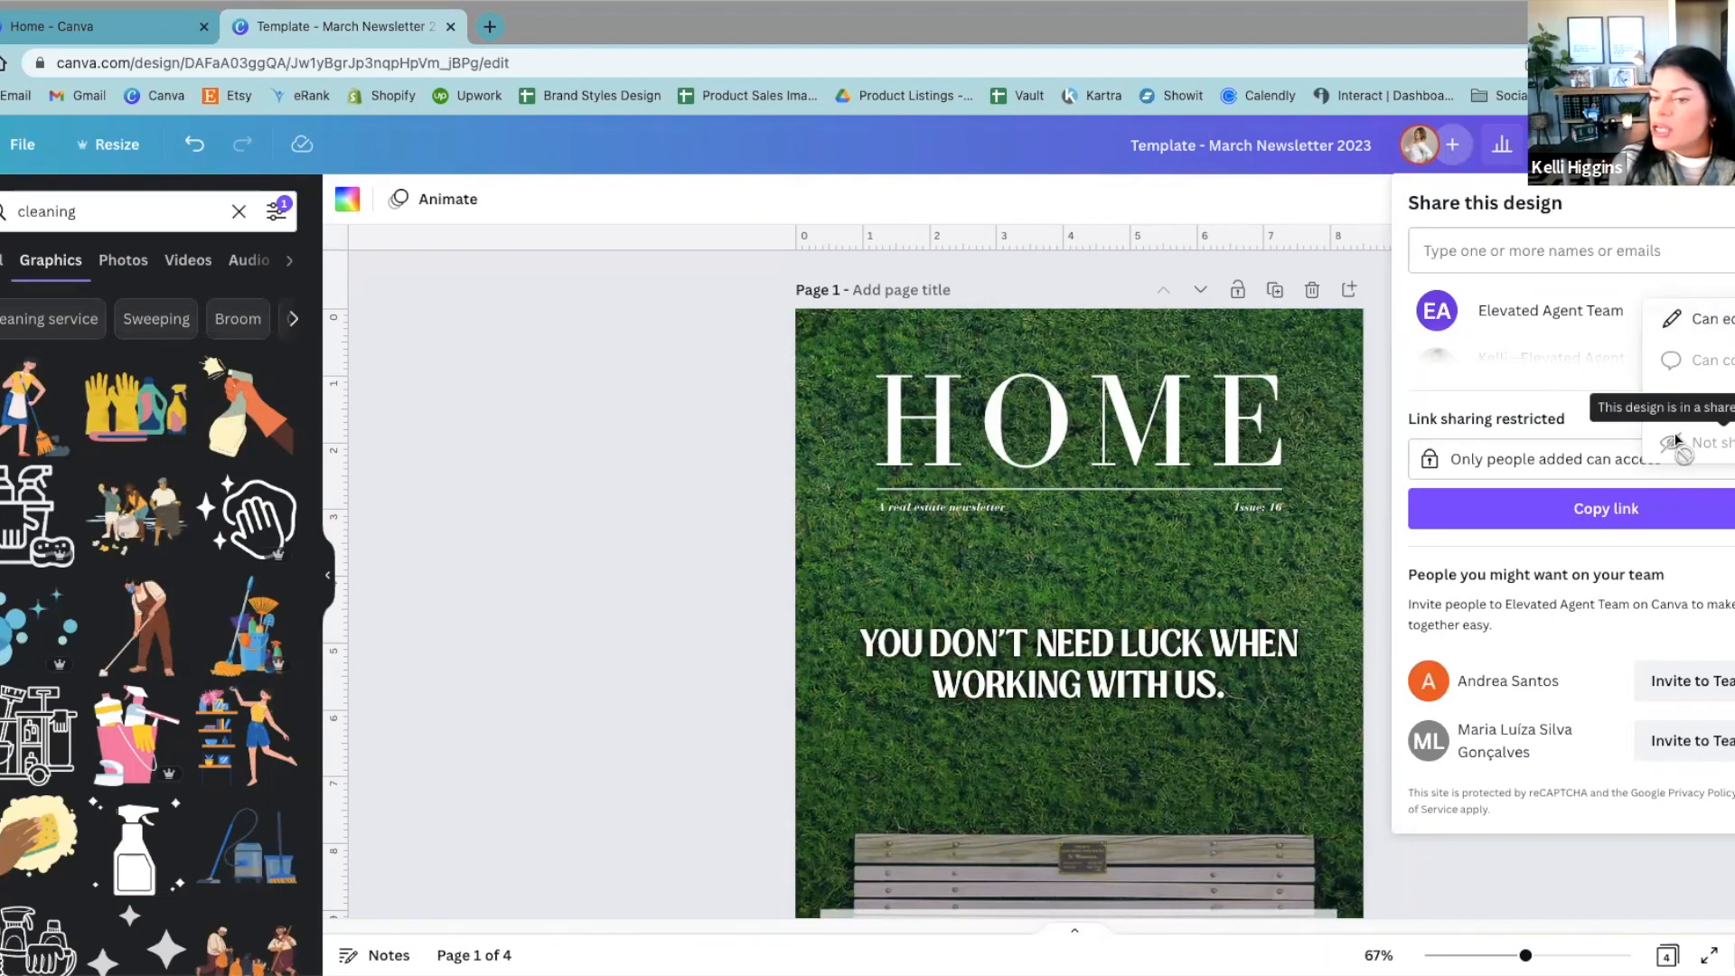
click(1693, 318)
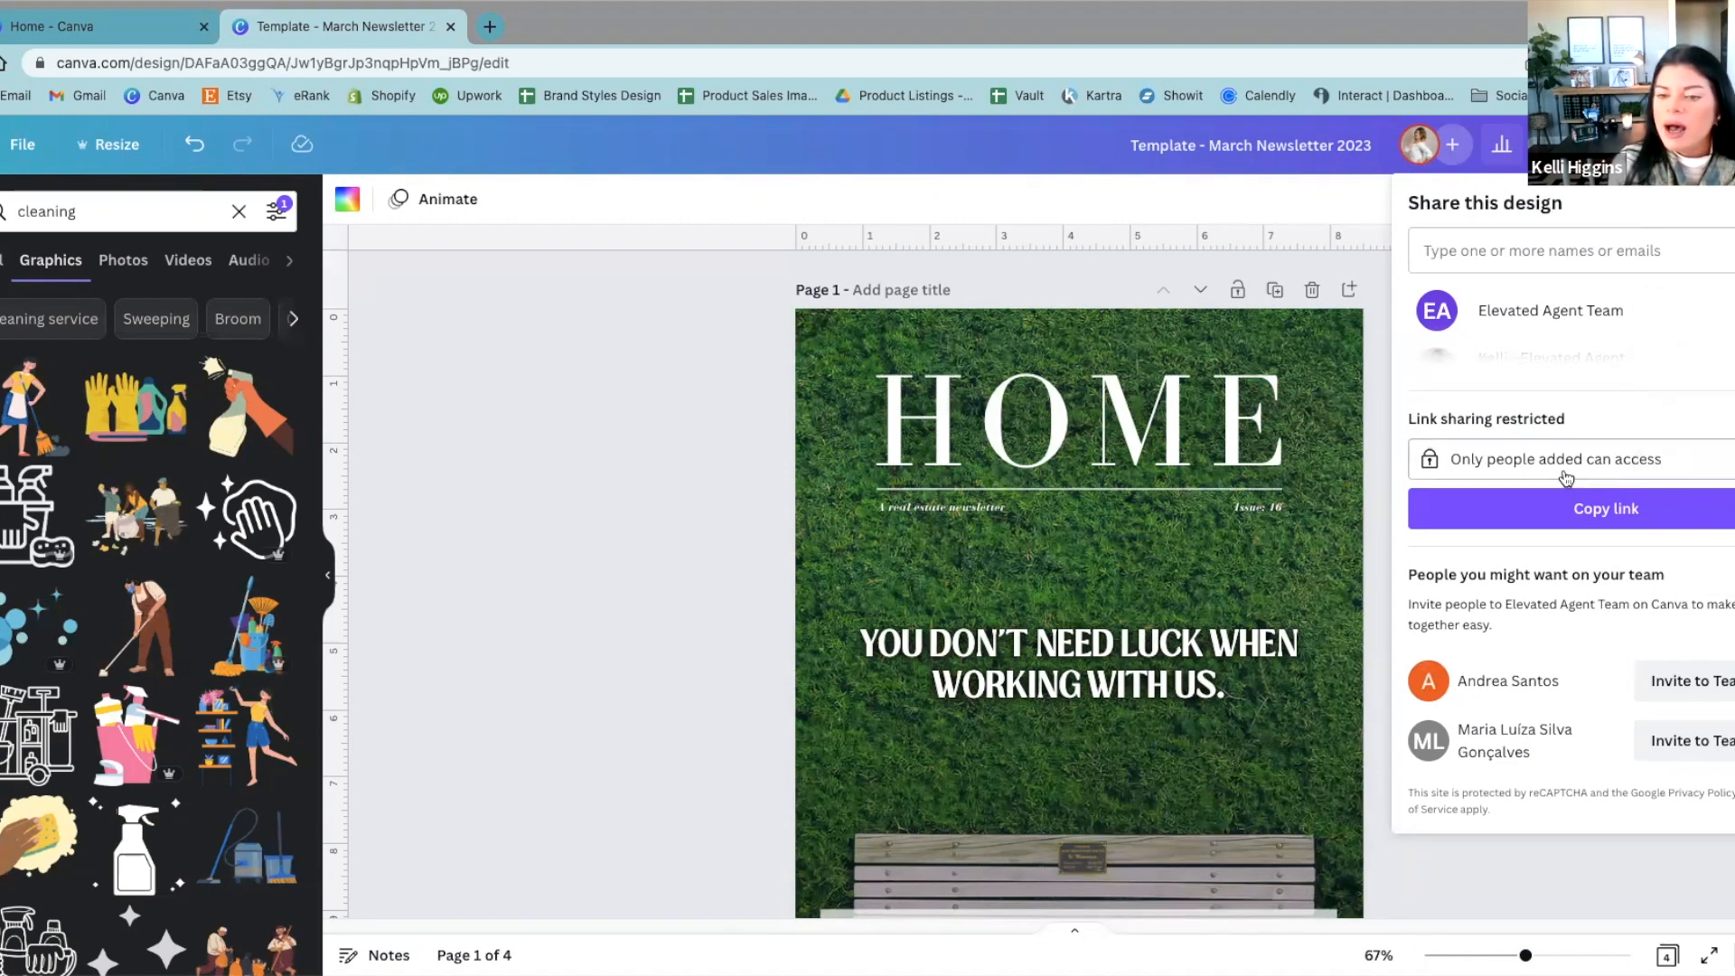
Step: Check the list of people with access, copy the design's sharing link and close the sharing settings
scroll(1565, 439, down, 2)
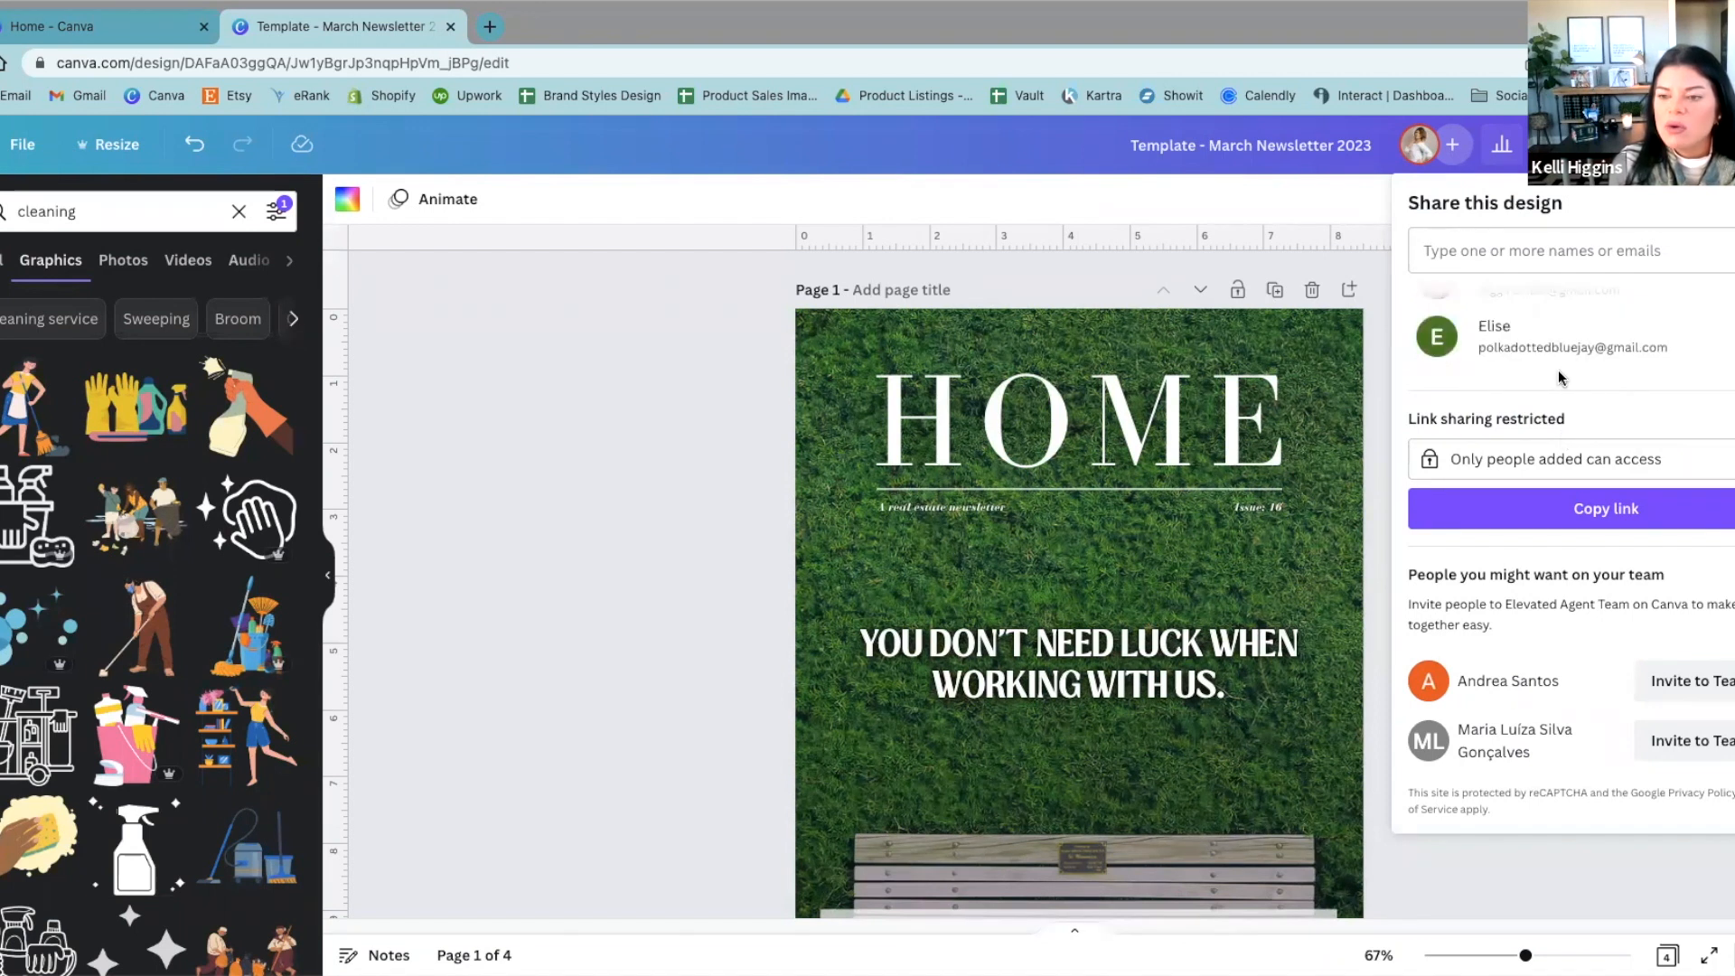
scroll(1601, 316, up, 2)
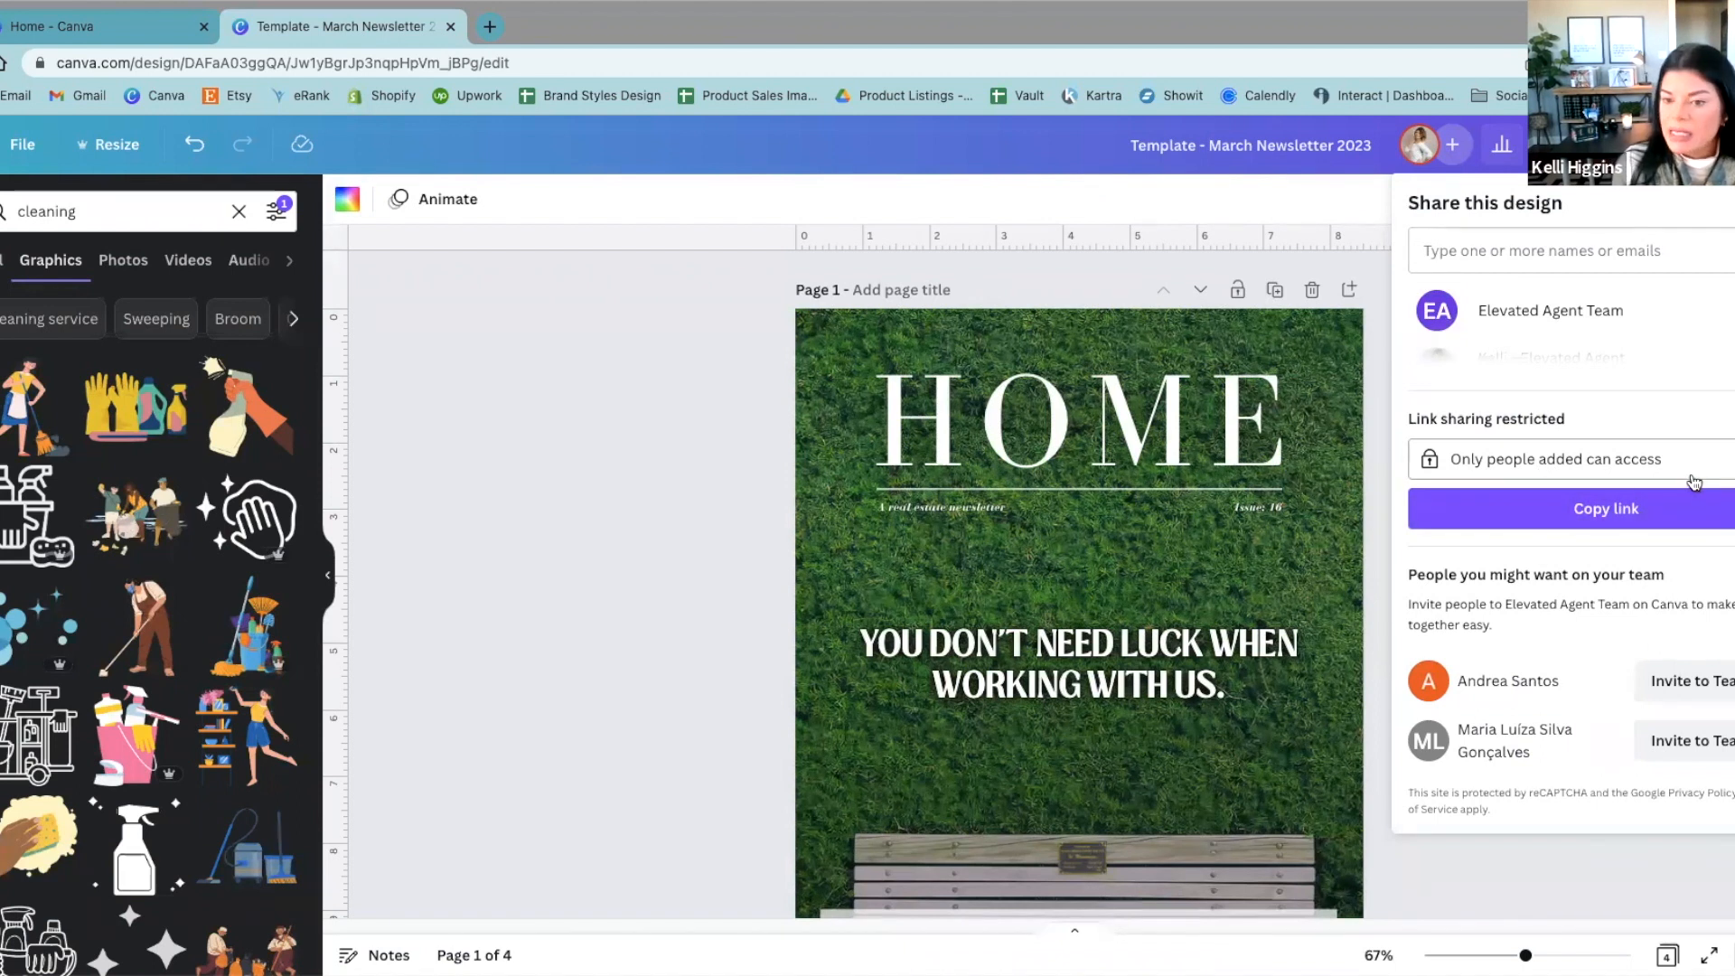
click(1607, 515)
click(583, 463)
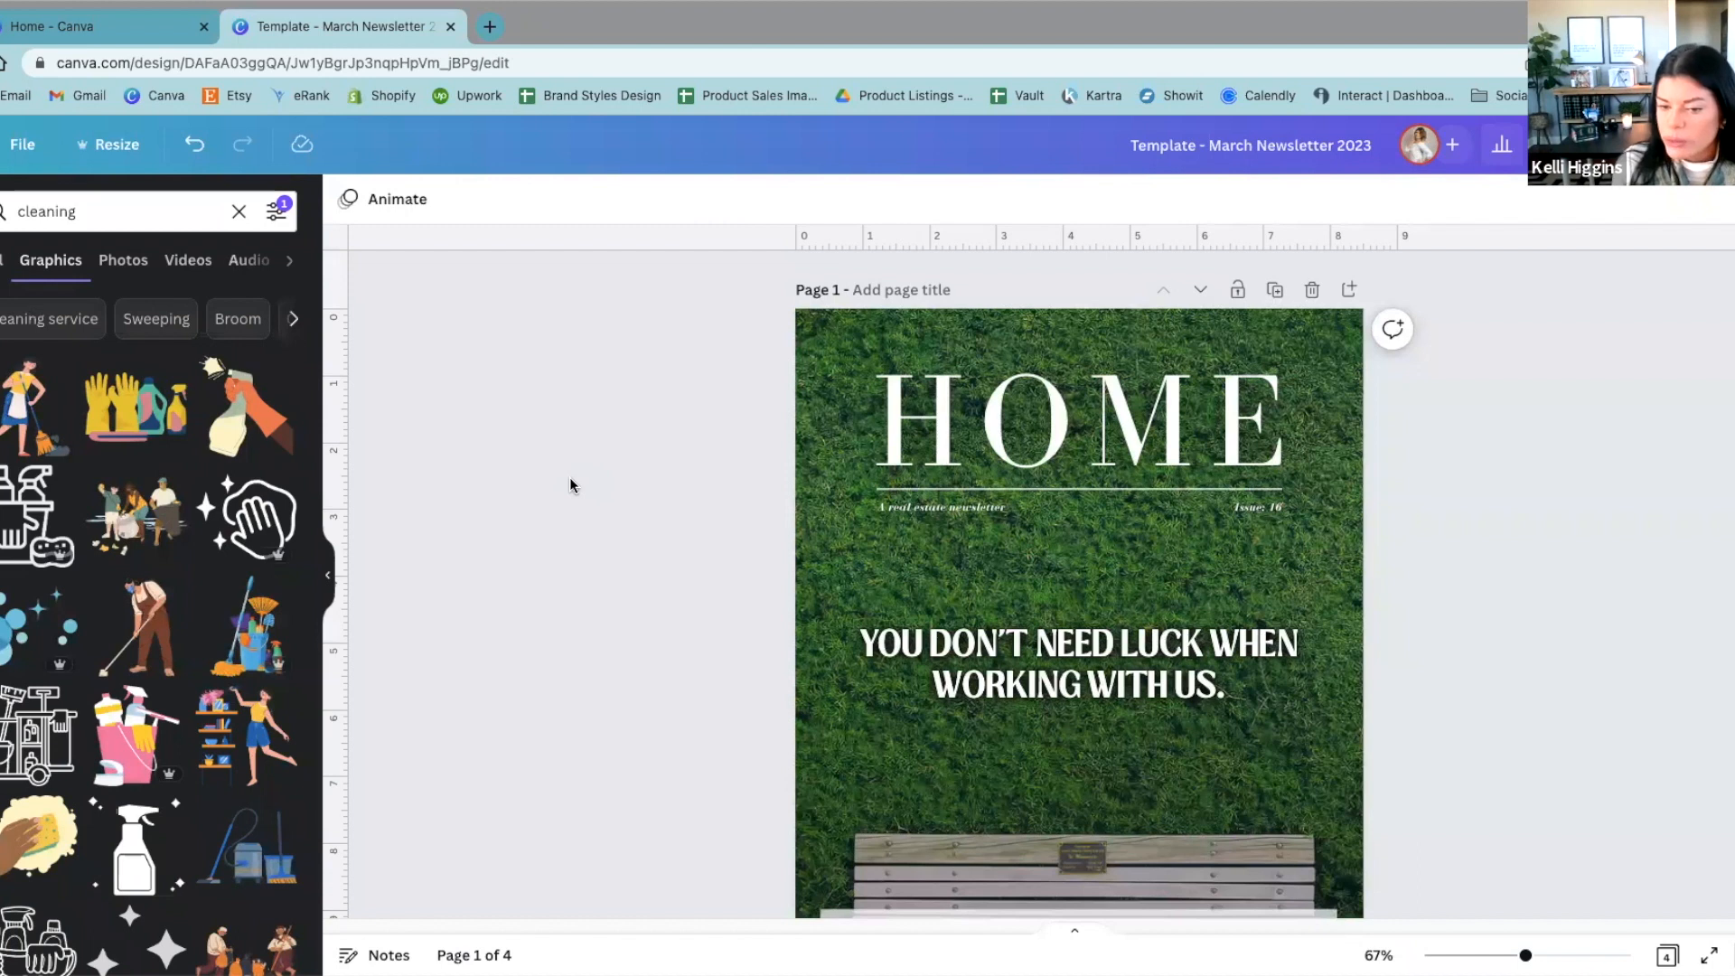
Step: View the full list of sharing and publishing options for the design, and close it
click(1576, 144)
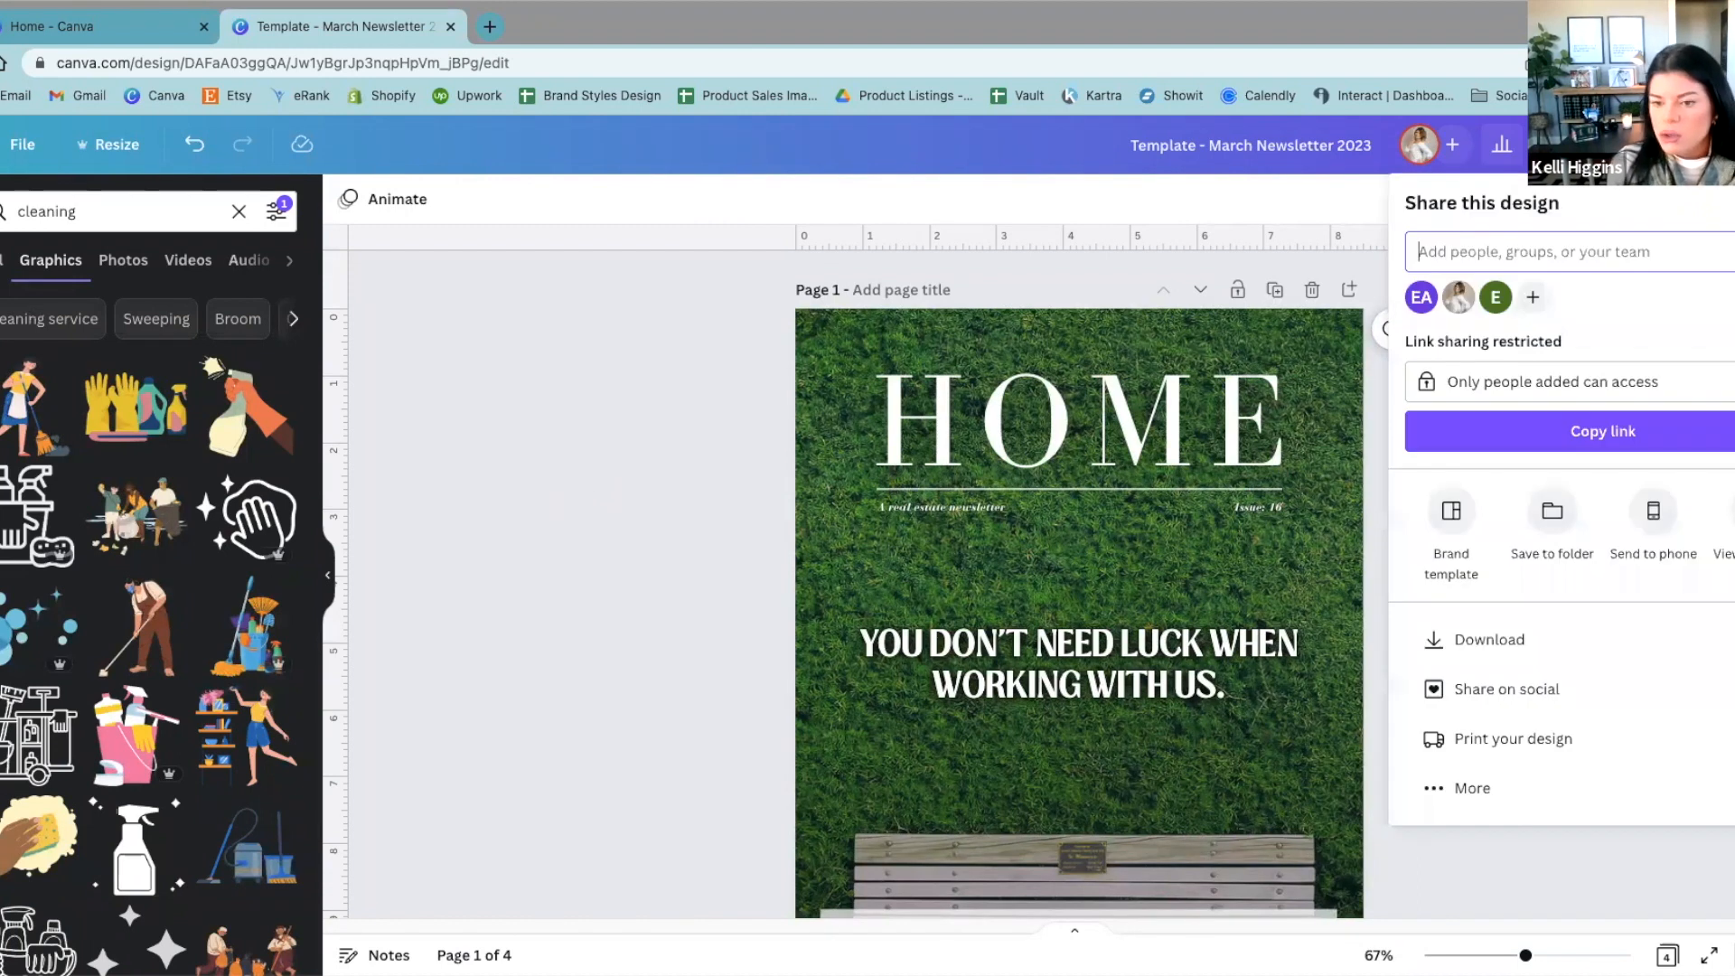
click(1414, 800)
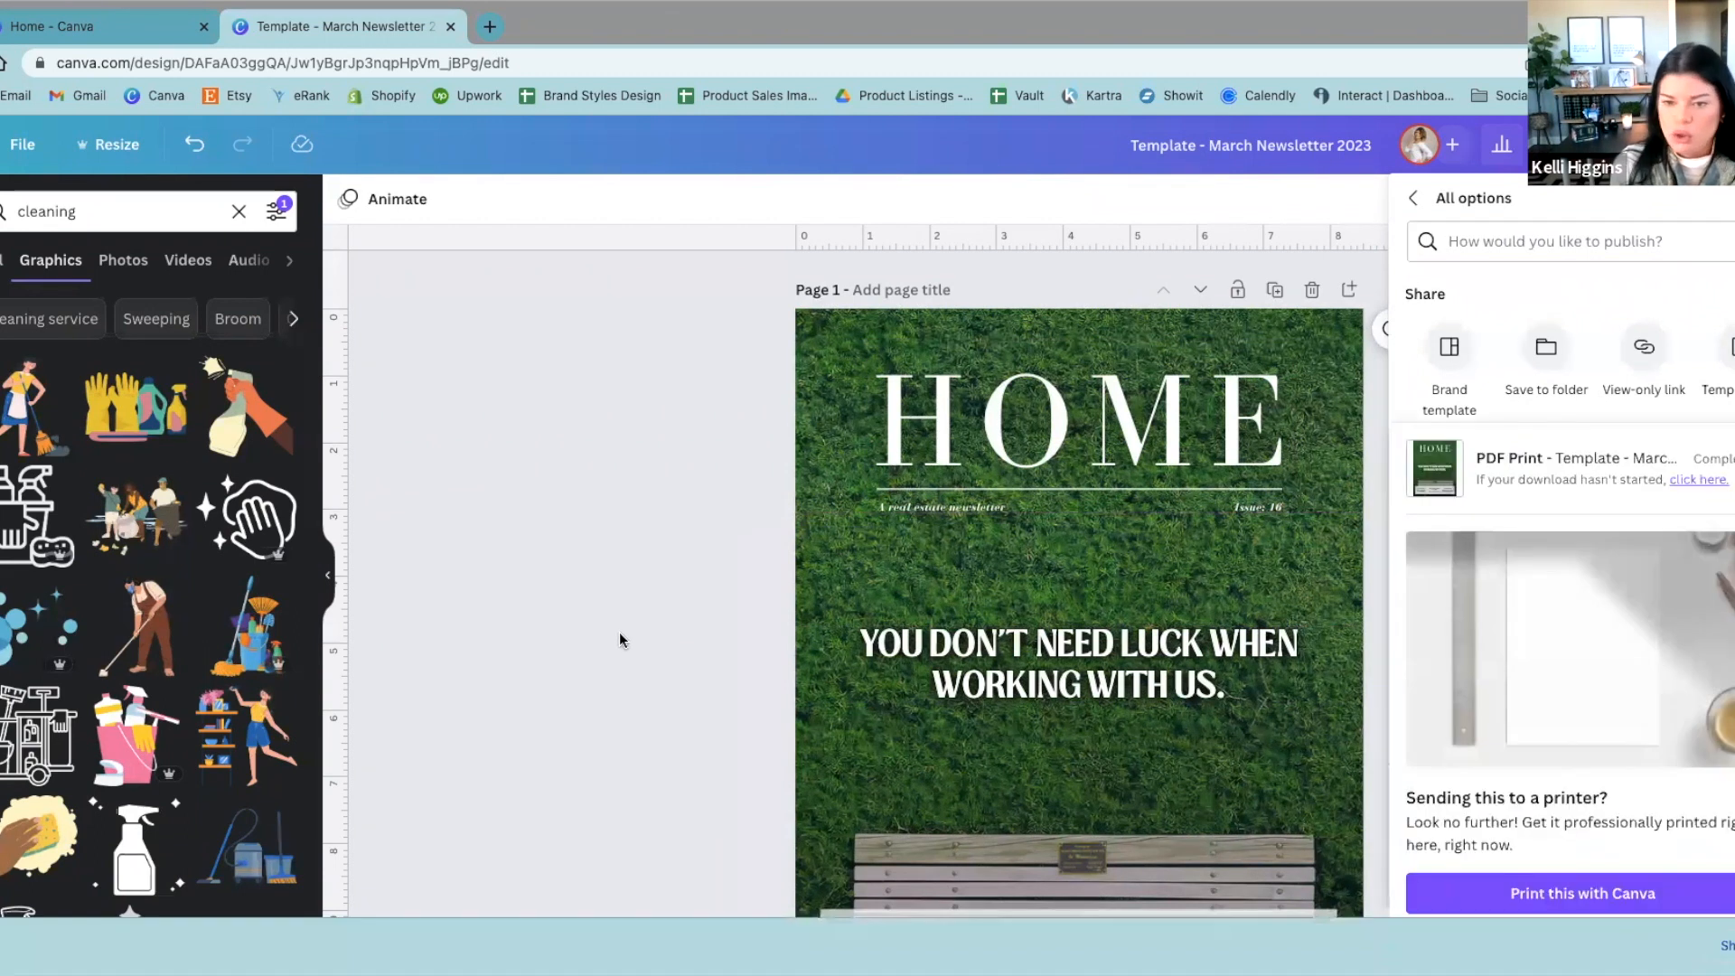
click(620, 640)
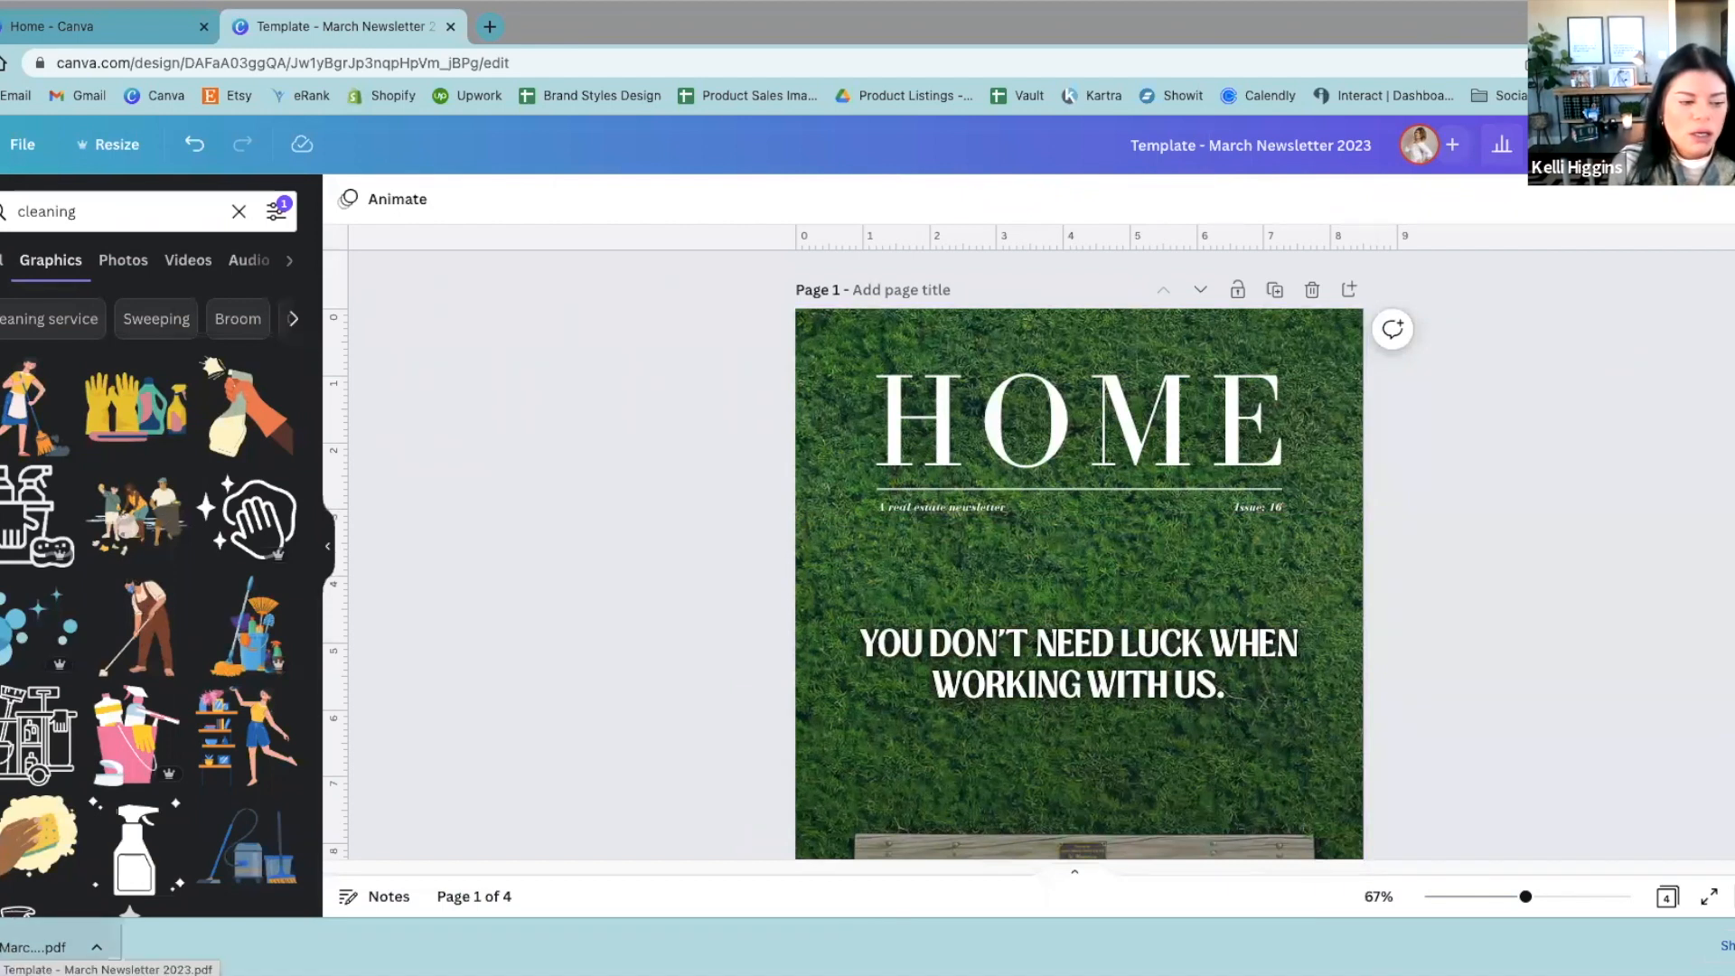
Step: Open the downloaded newsletter PDF, view its print settings and cancel printing
click(34, 947)
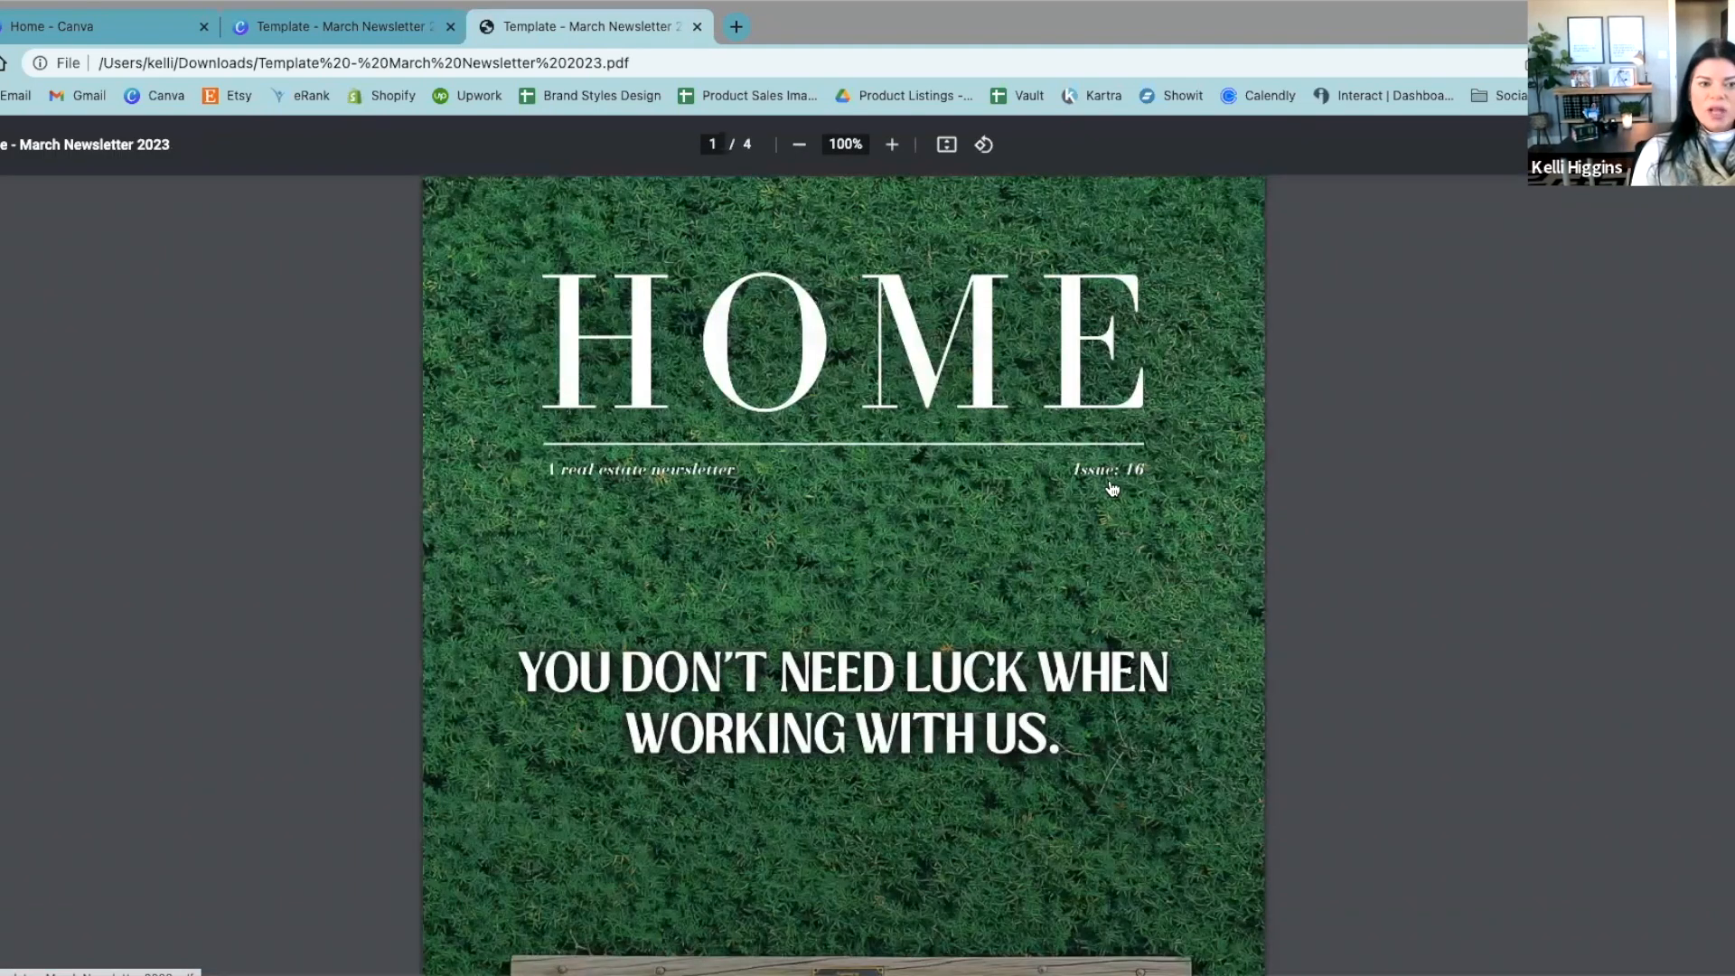
scroll(1112, 488, down, 15)
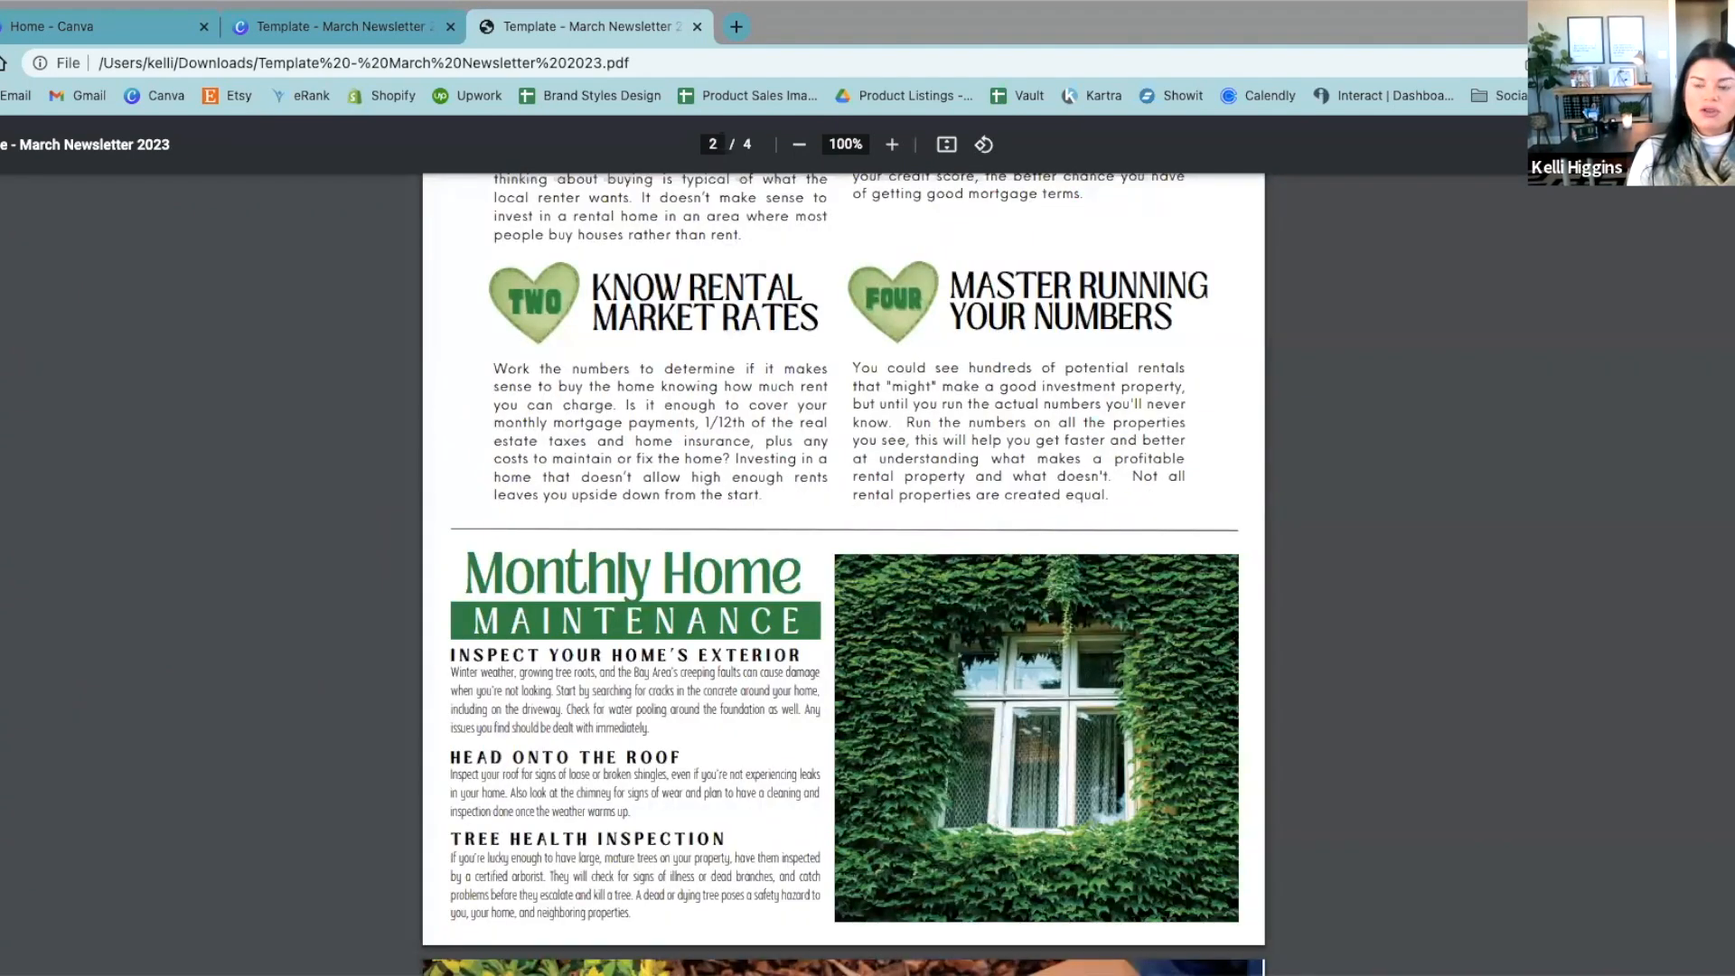
key(super+p)
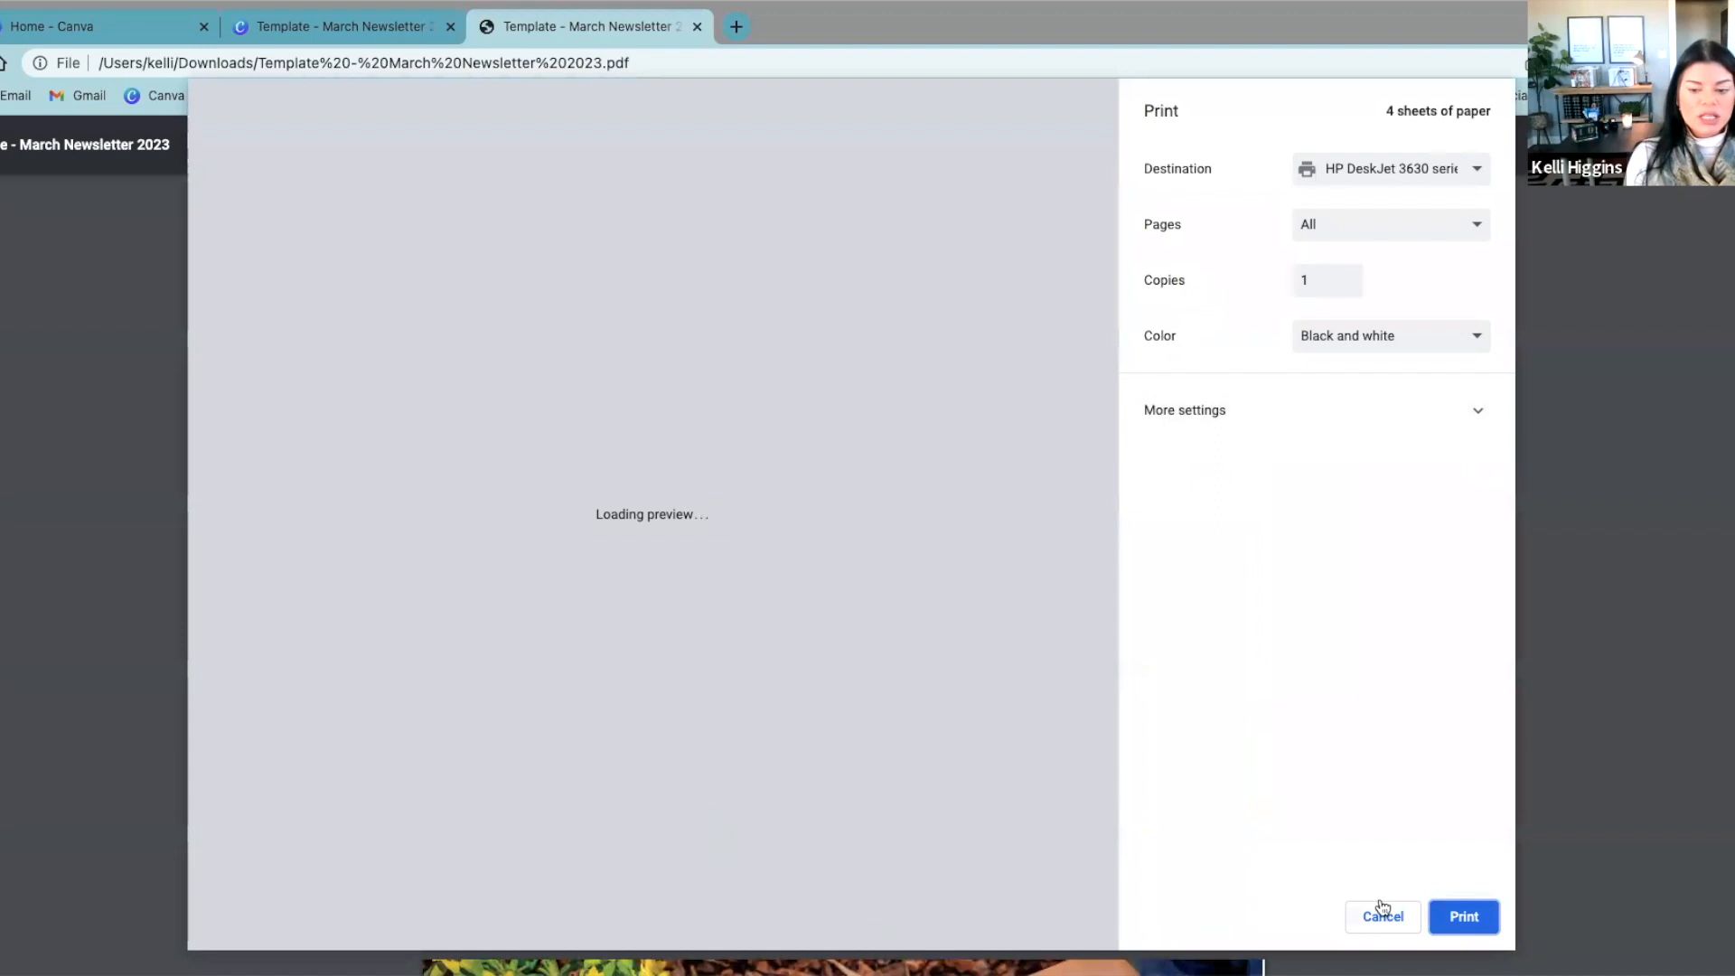
click(1382, 914)
Step: Look over the PDF's remaining pages down to the contact footer, and close the PDF
scroll(1292, 829, down, 7)
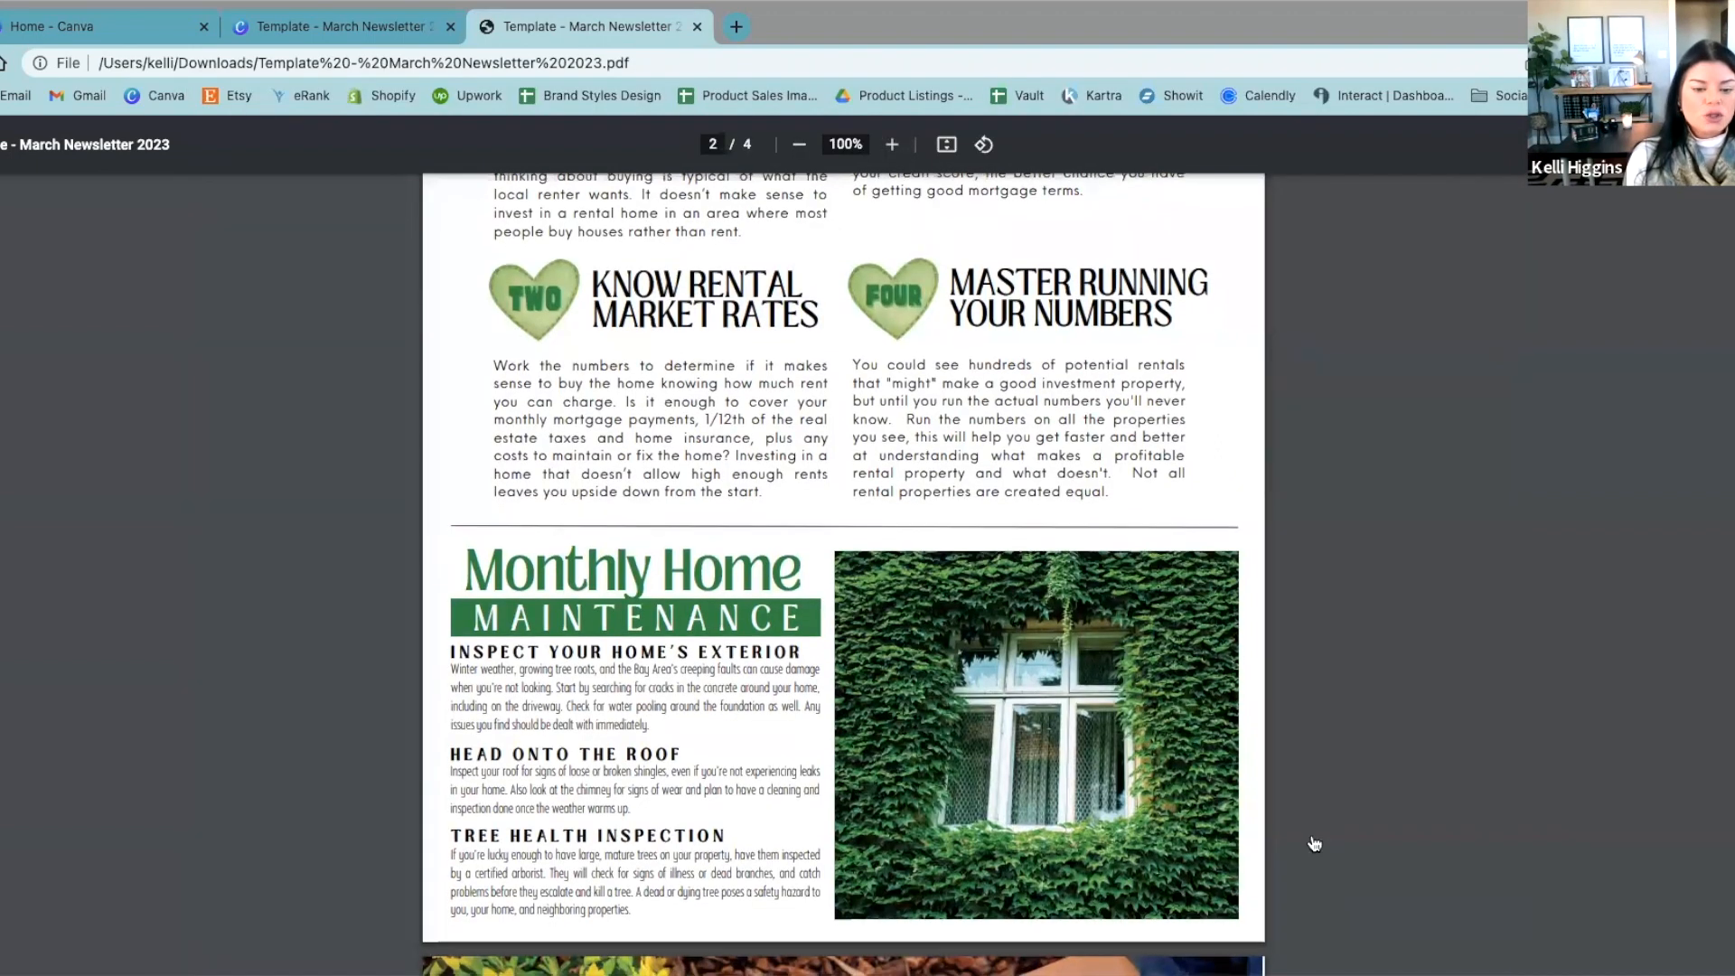
scroll(1291, 828, down, 15)
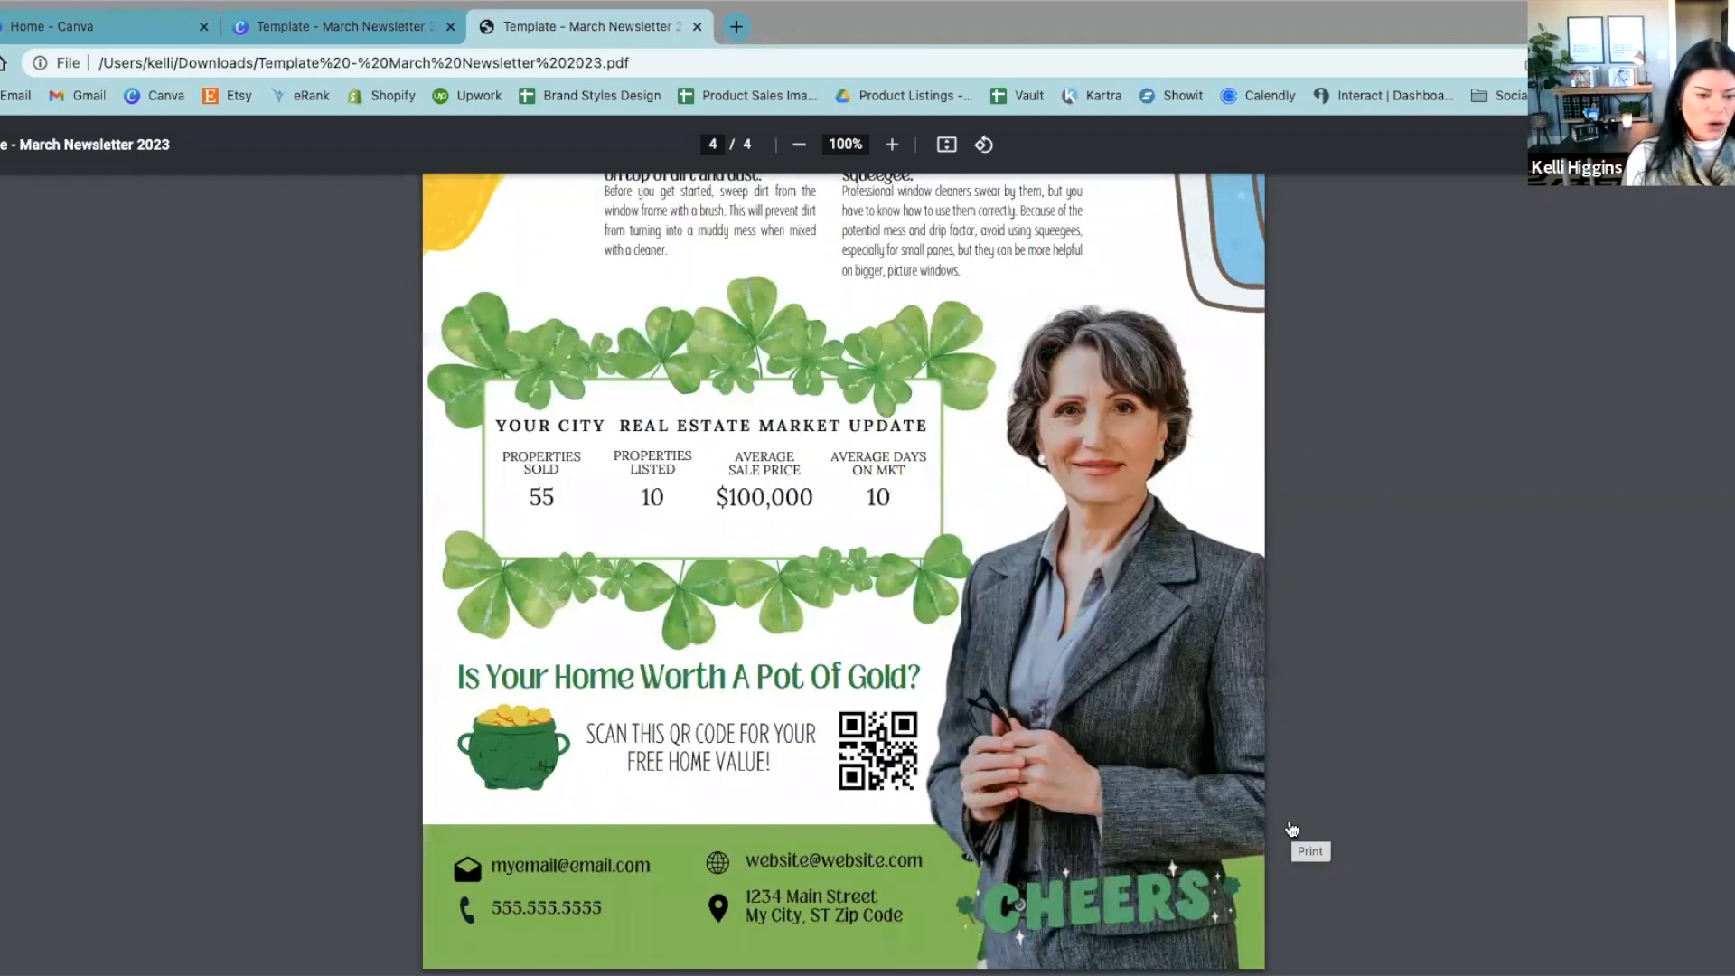
scroll(1291, 828, up, 2)
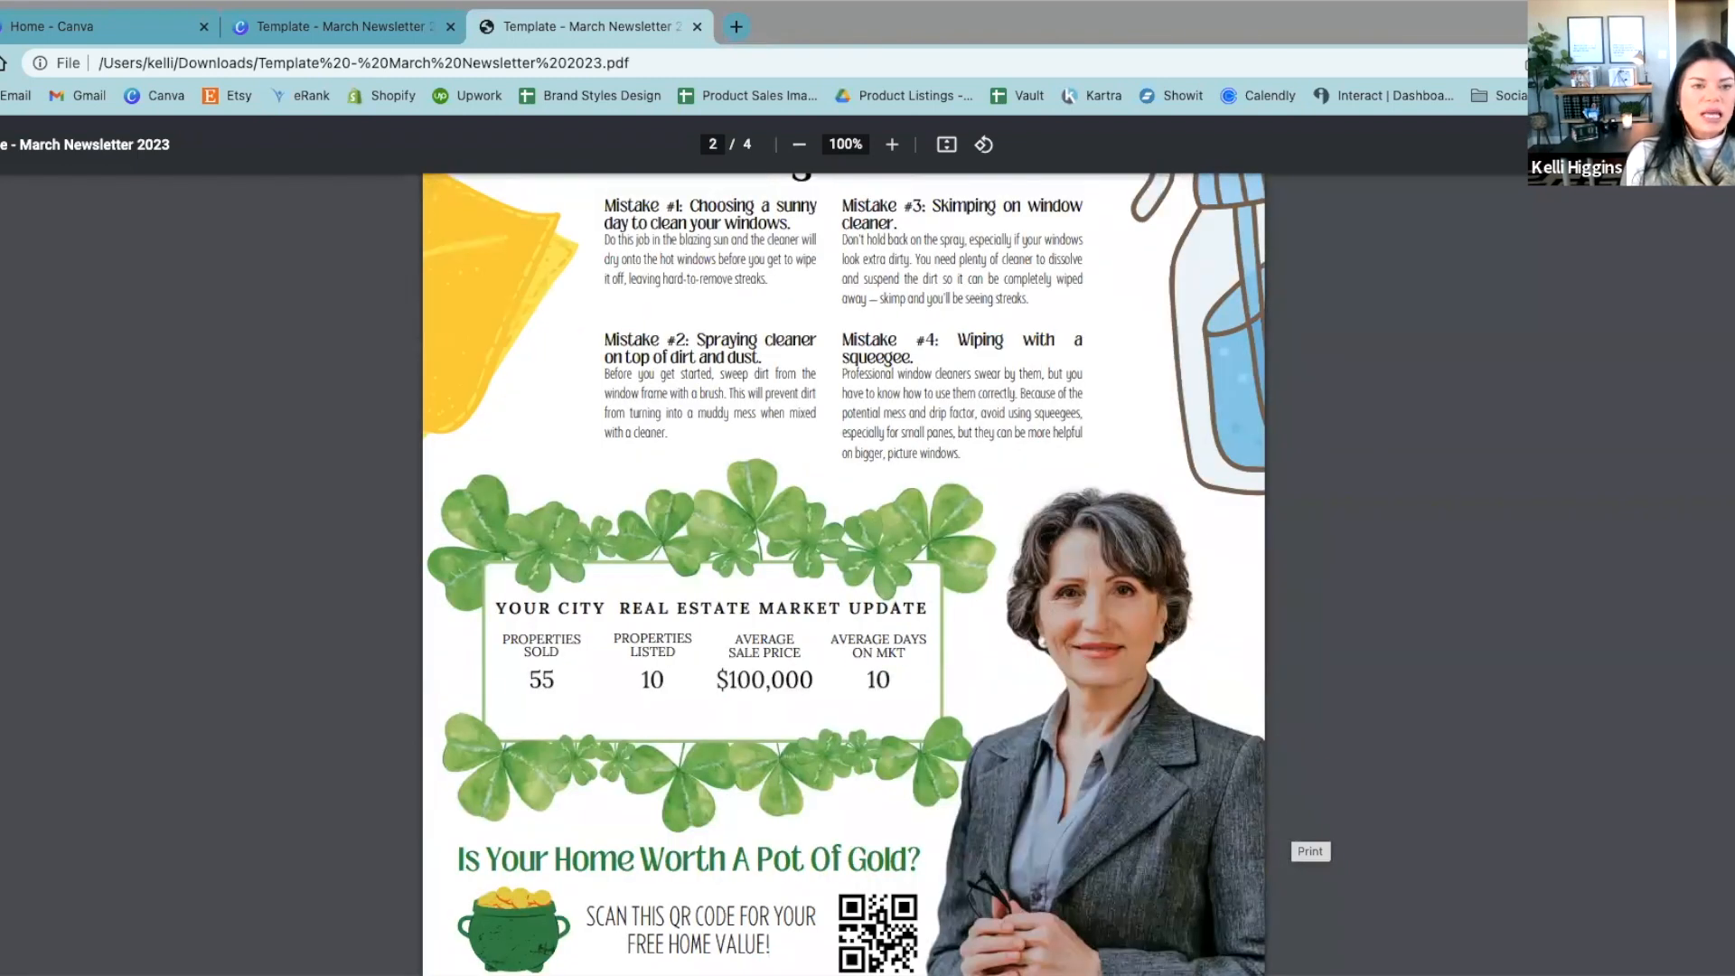
scroll(1290, 828, up, 20)
click(697, 30)
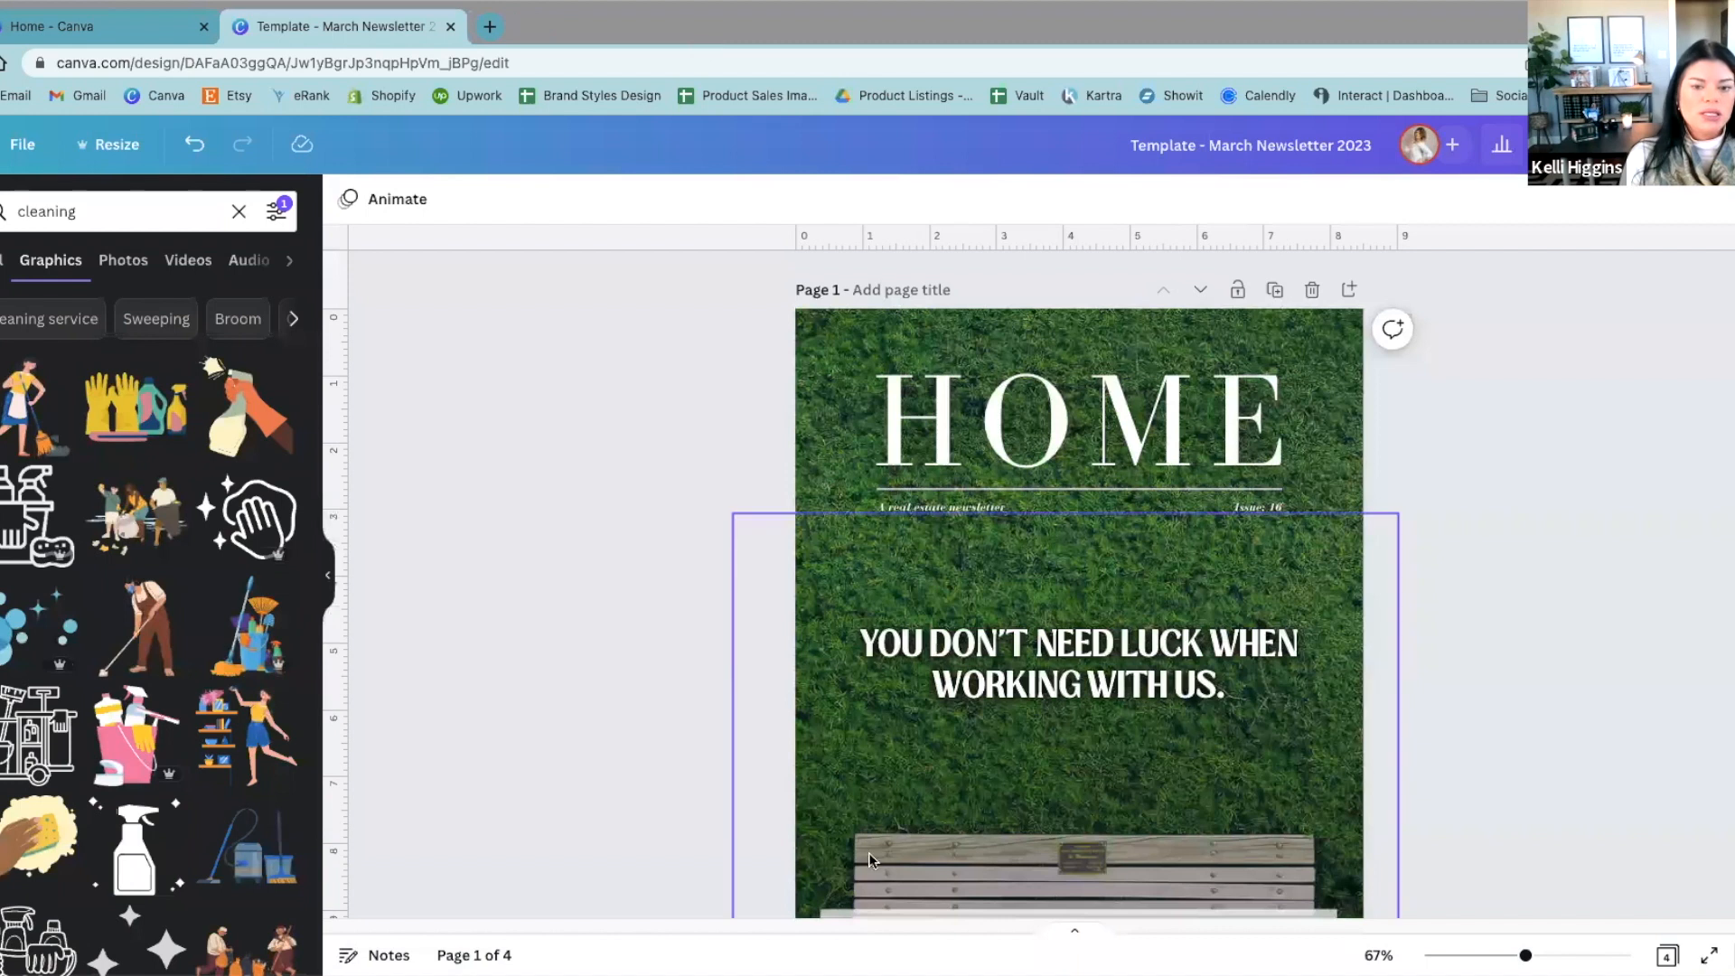
Step: From the recent designs on the home page, open the "Template - March Newsletter Email Small Blocks 2023" design
click(83, 35)
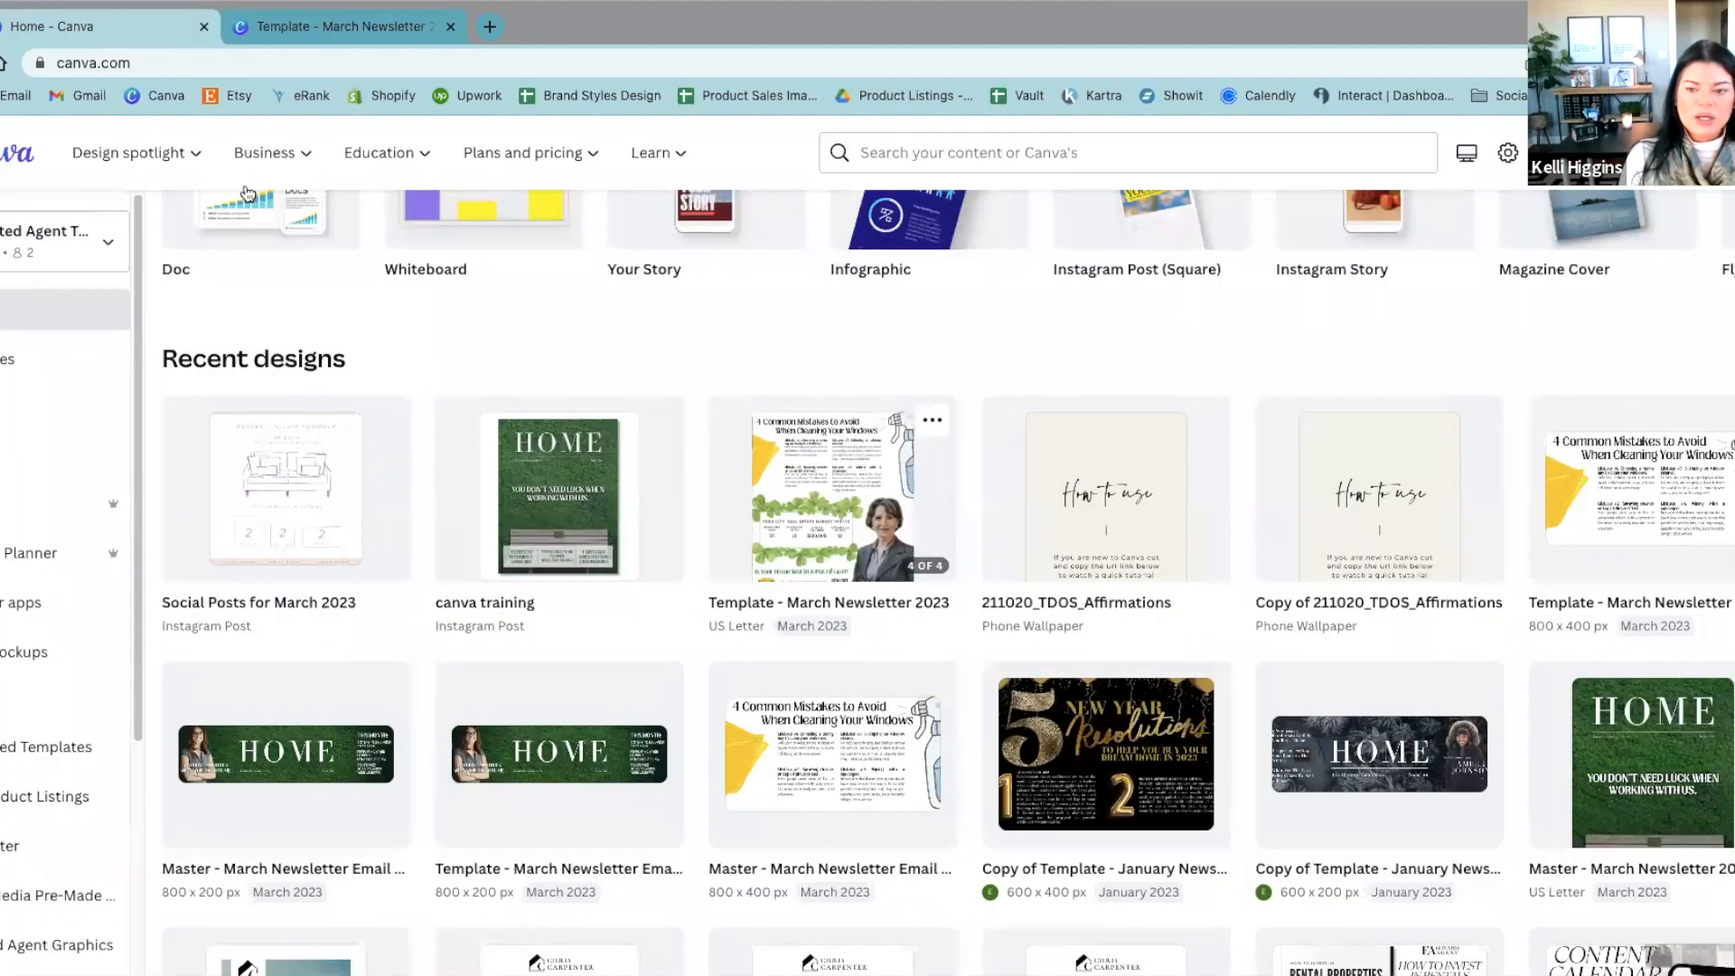
scroll(714, 750, down, 2)
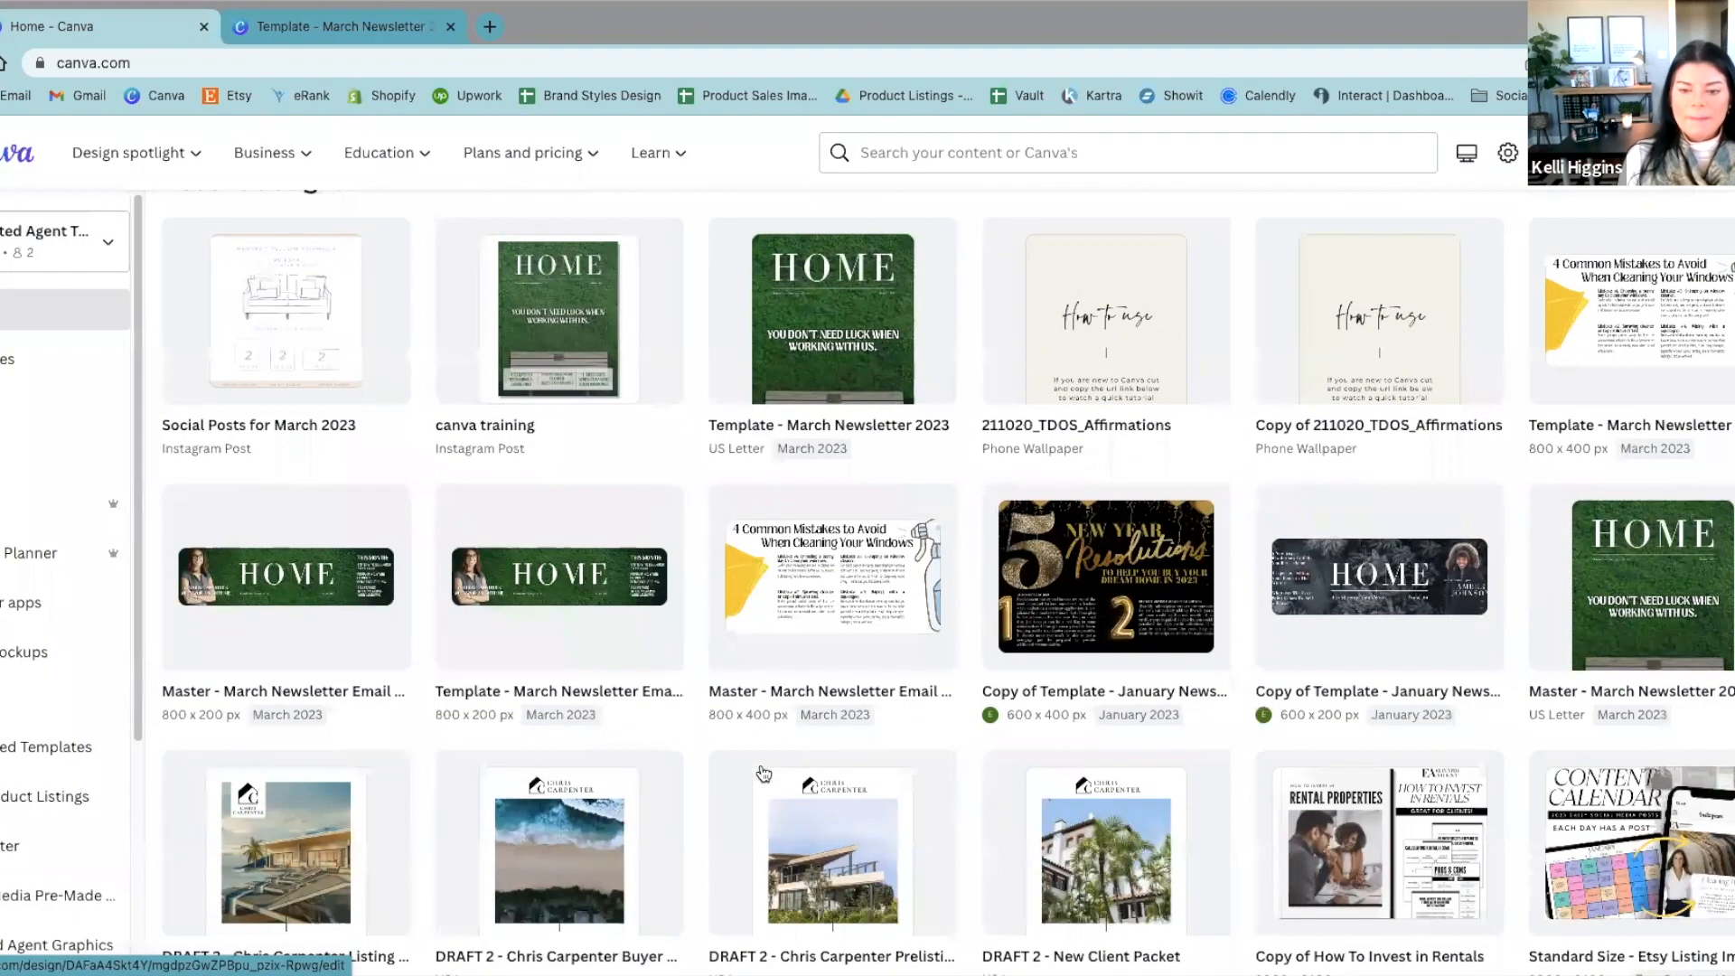
scroll(747, 778, up, 1)
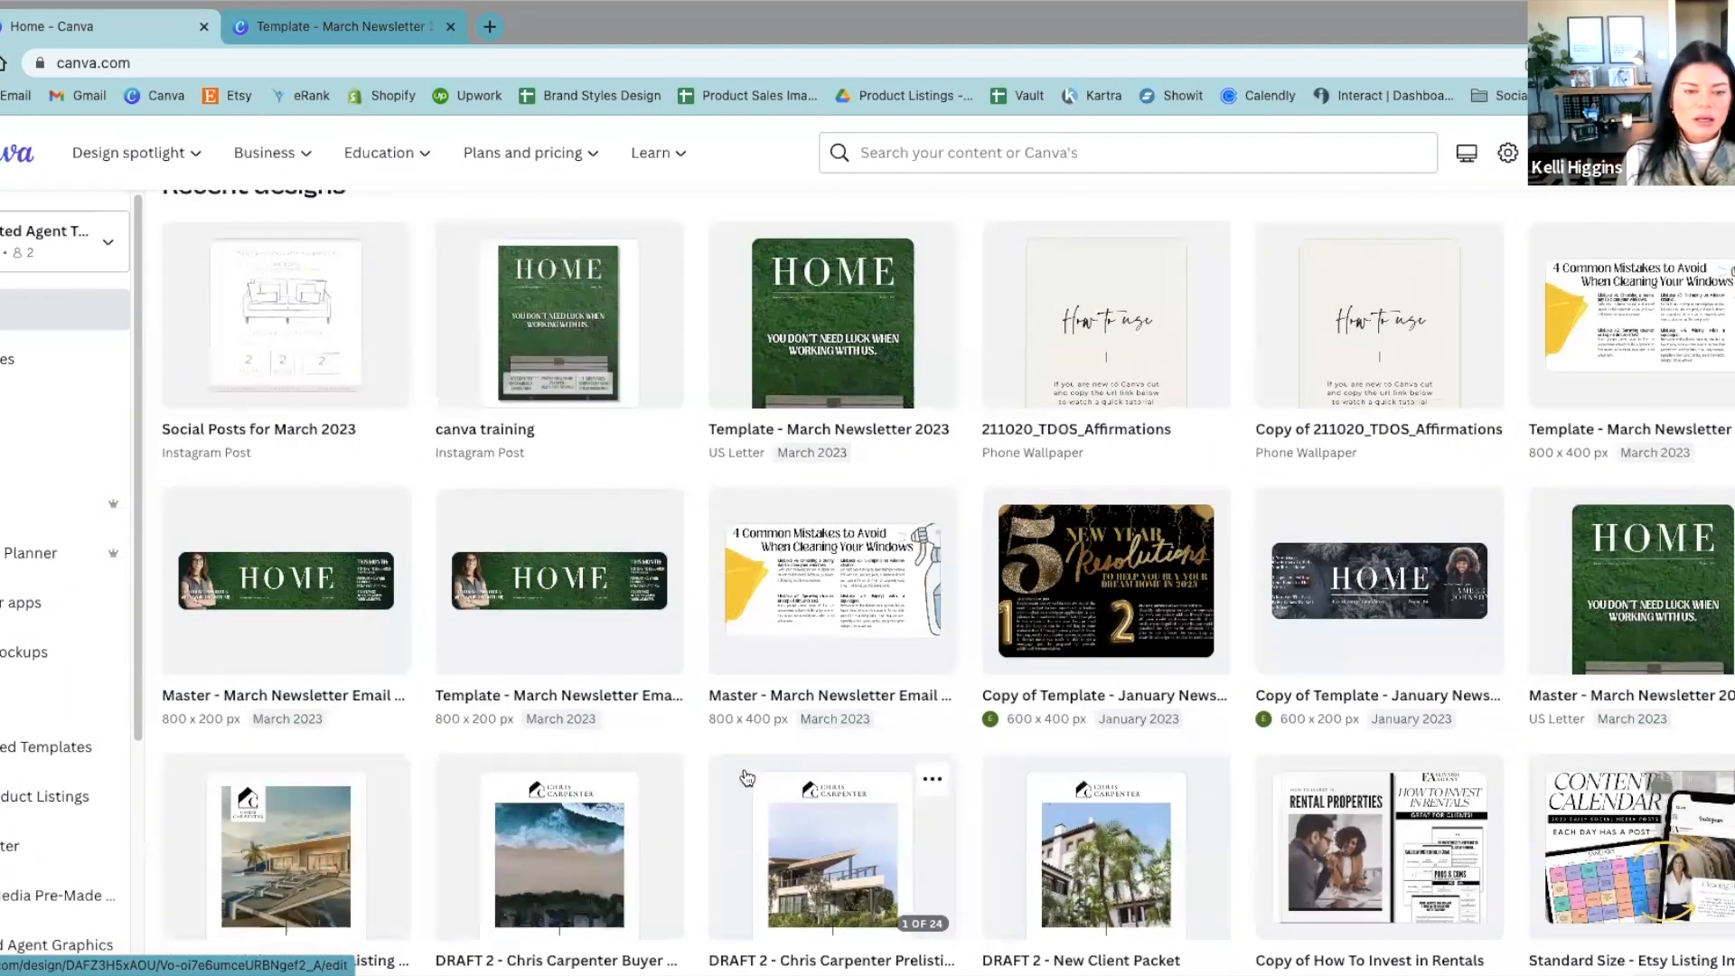
click(523, 535)
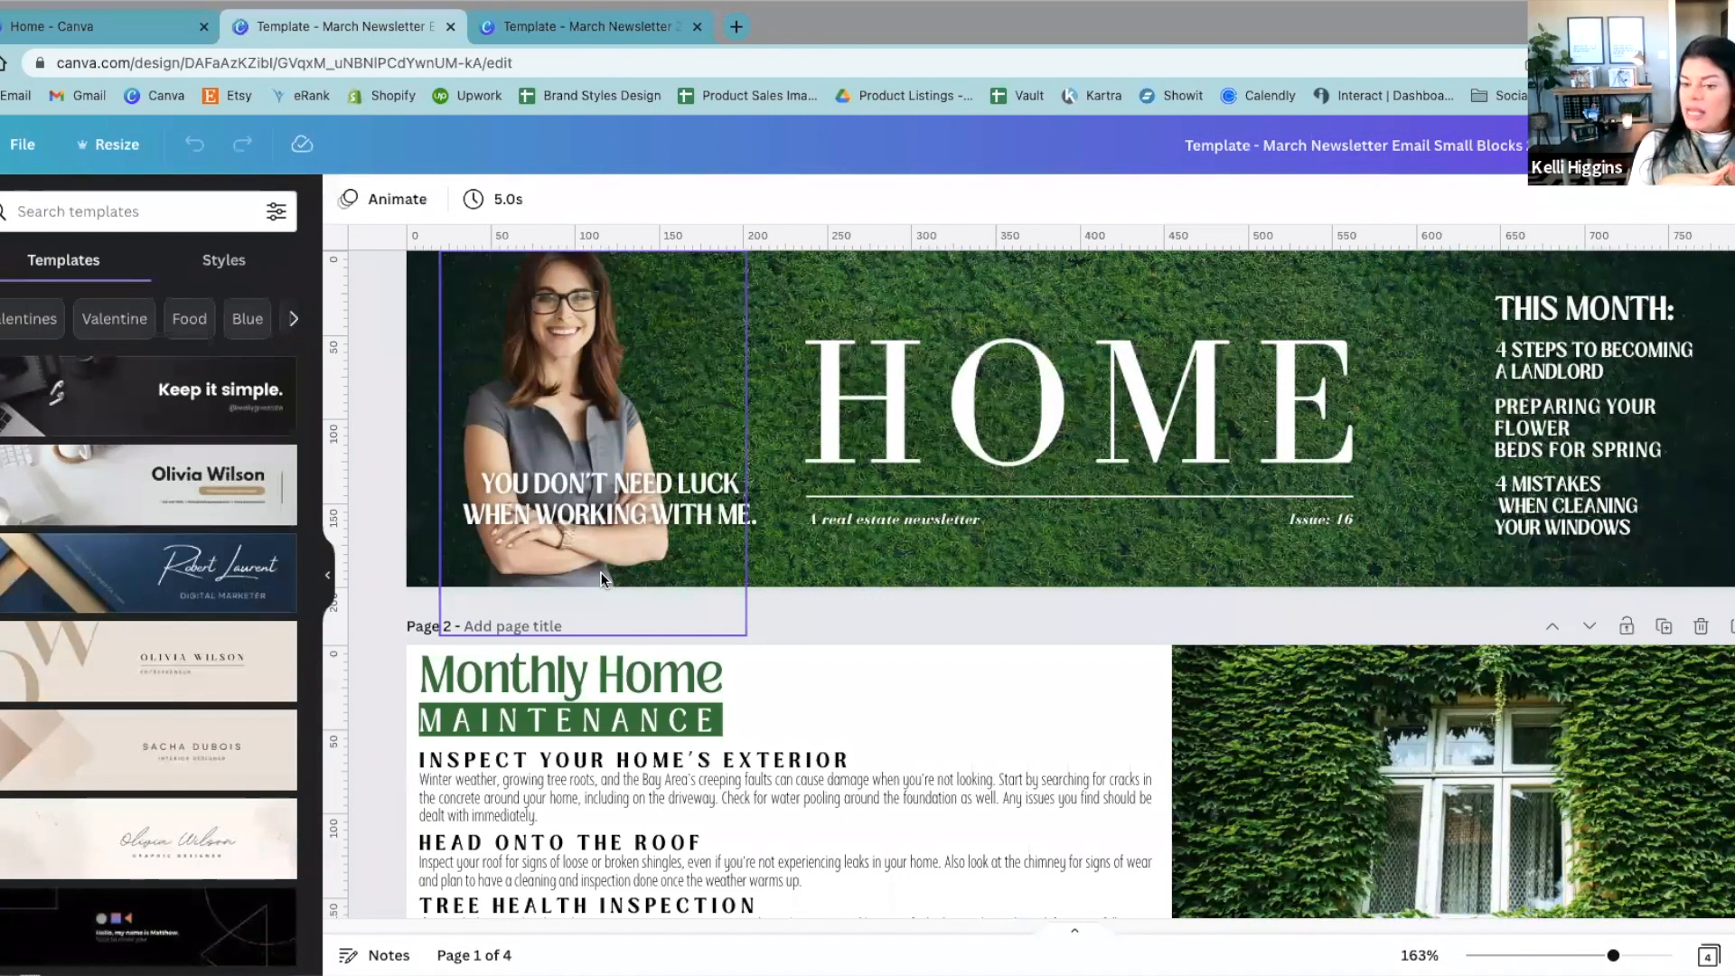
Step: Go back to the full "Template - March Newsletter 2023" design, view its custom resize dimensions and close the resize options
click(656, 26)
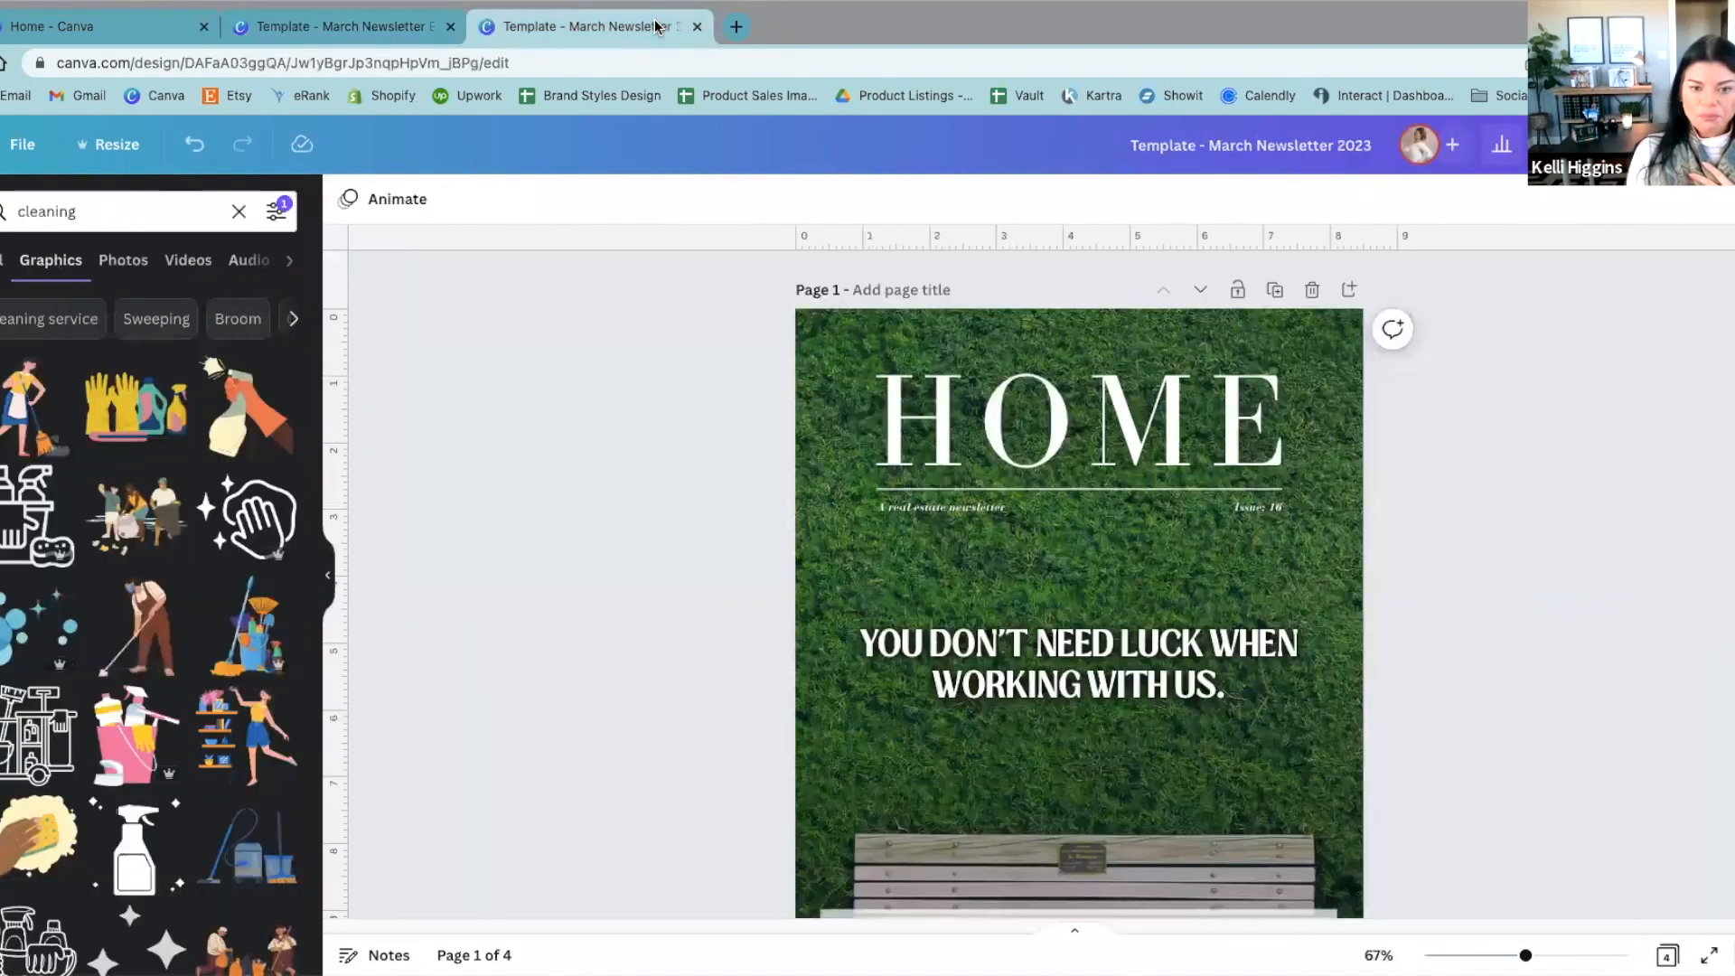
click(103, 161)
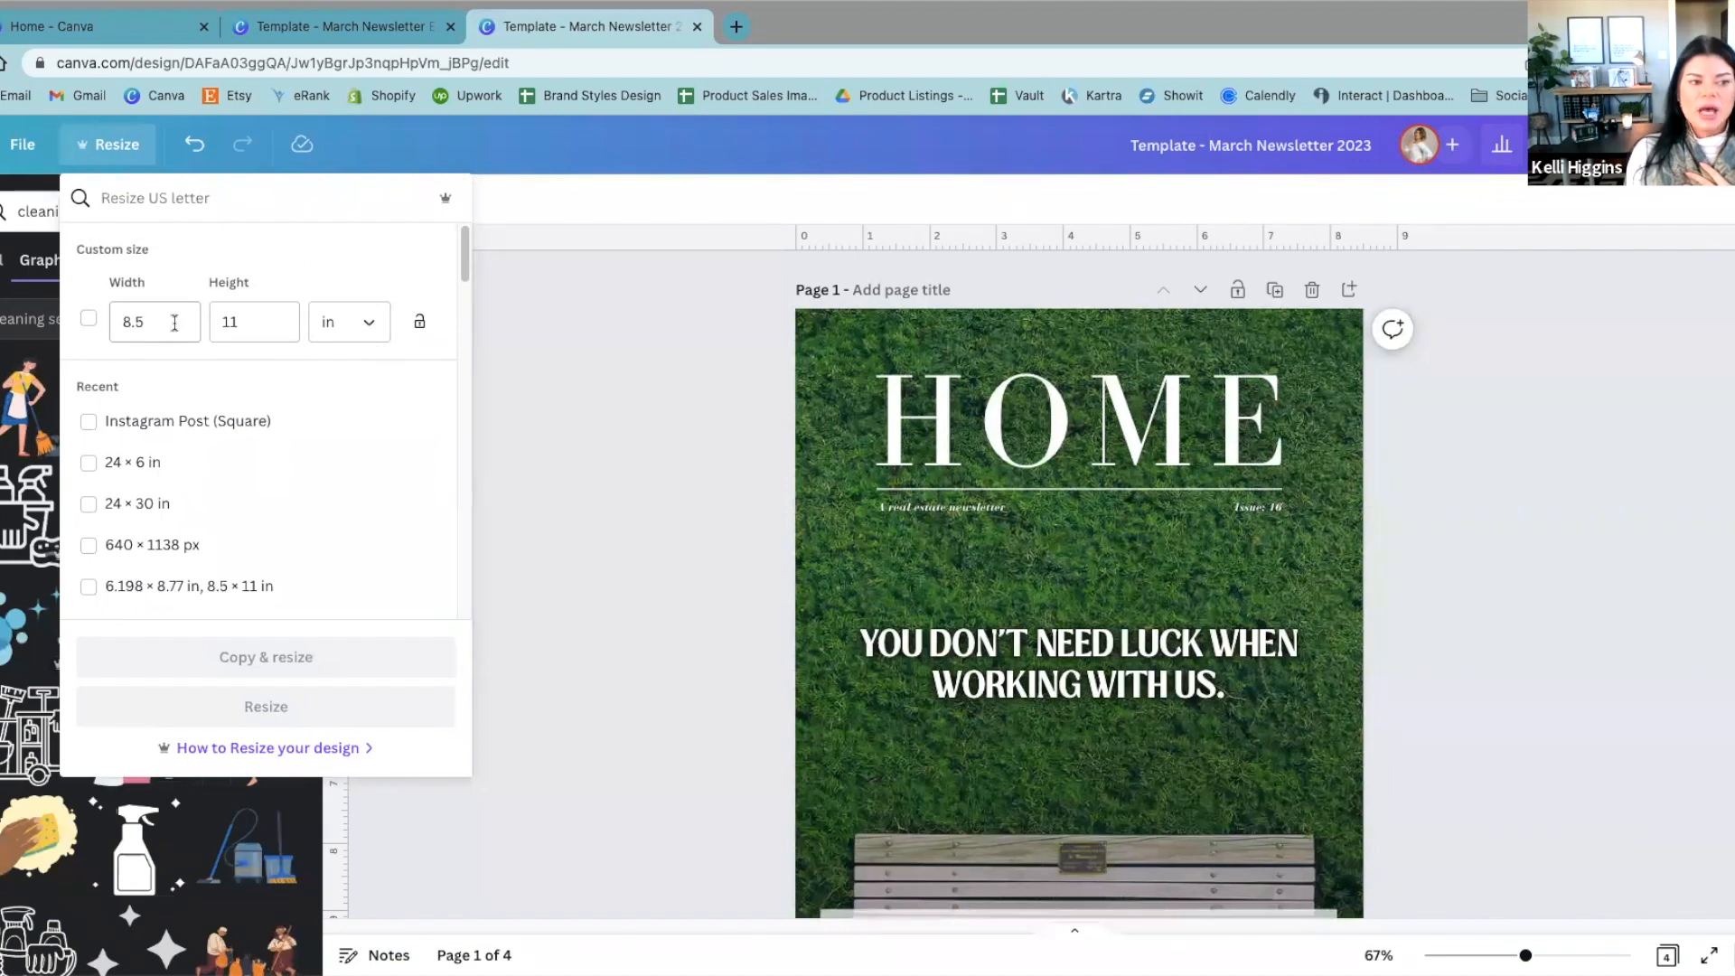
click(562, 353)
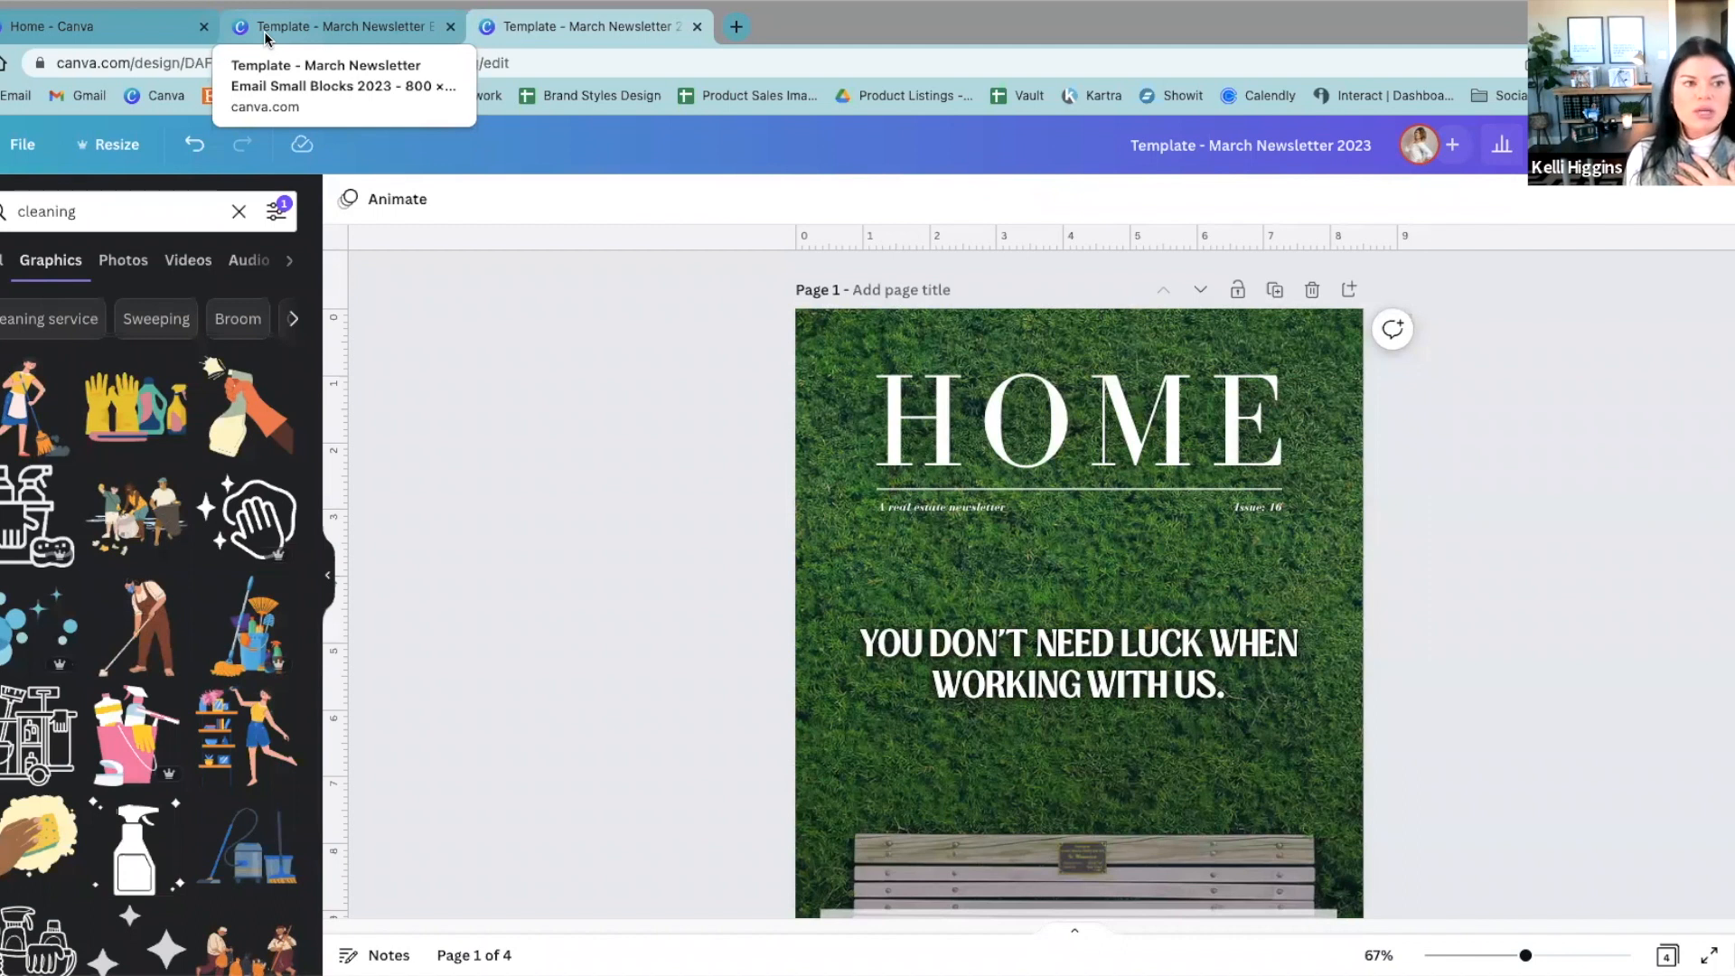
Step: Compare the email small blocks design with the full March newsletter cover, ending on the email blocks
click(264, 31)
scroll(739, 867, up, 1)
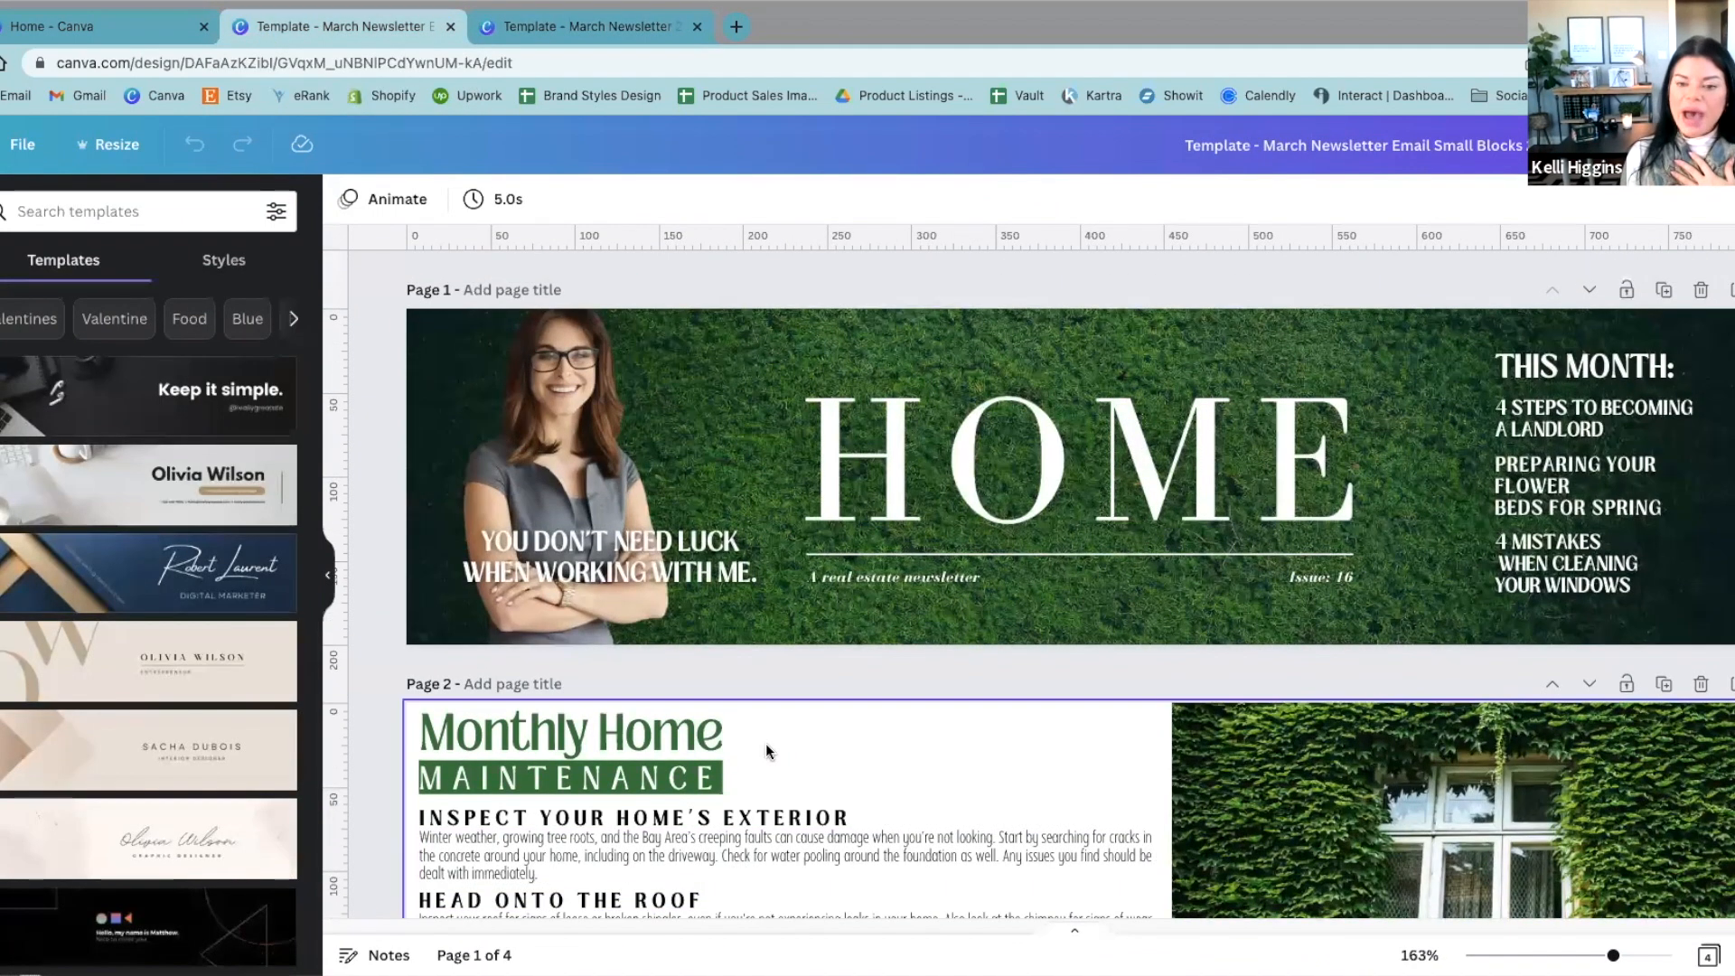
scroll(764, 742, down, 2)
click(625, 36)
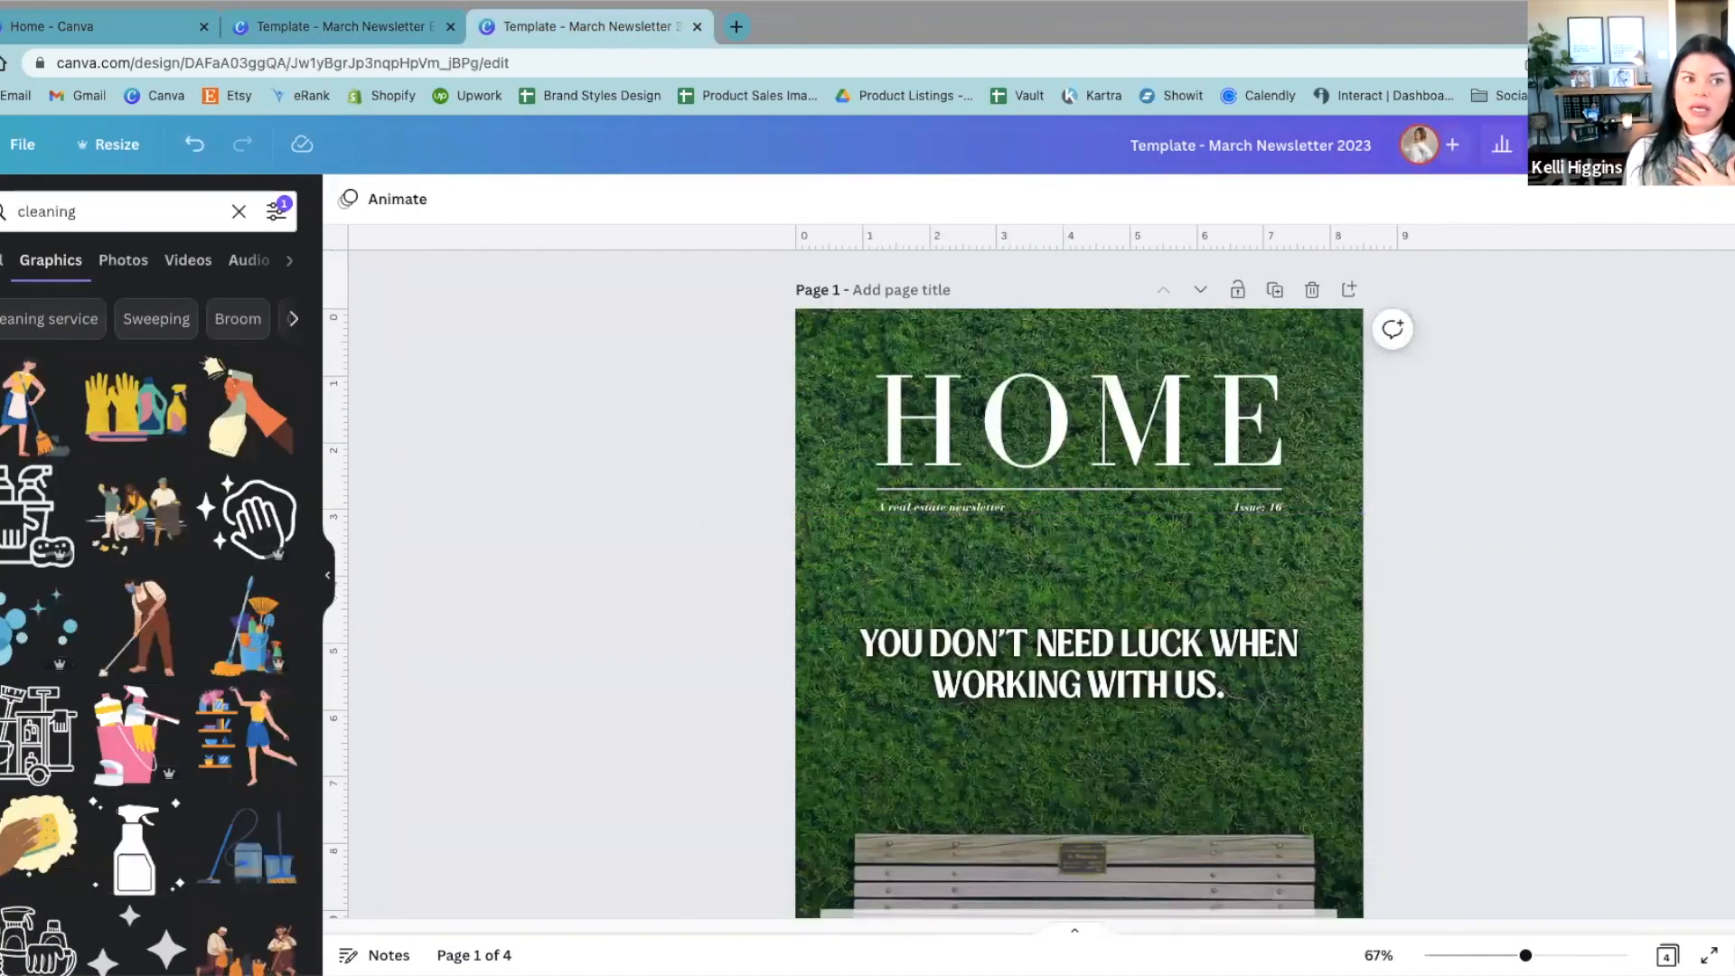
click(324, 27)
Step: Zoom out on the email blocks design and look over all four pages, returning to page 1
scroll(399, 704, up, 2)
scroll(400, 705, down, 1)
scroll(399, 705, down, 4)
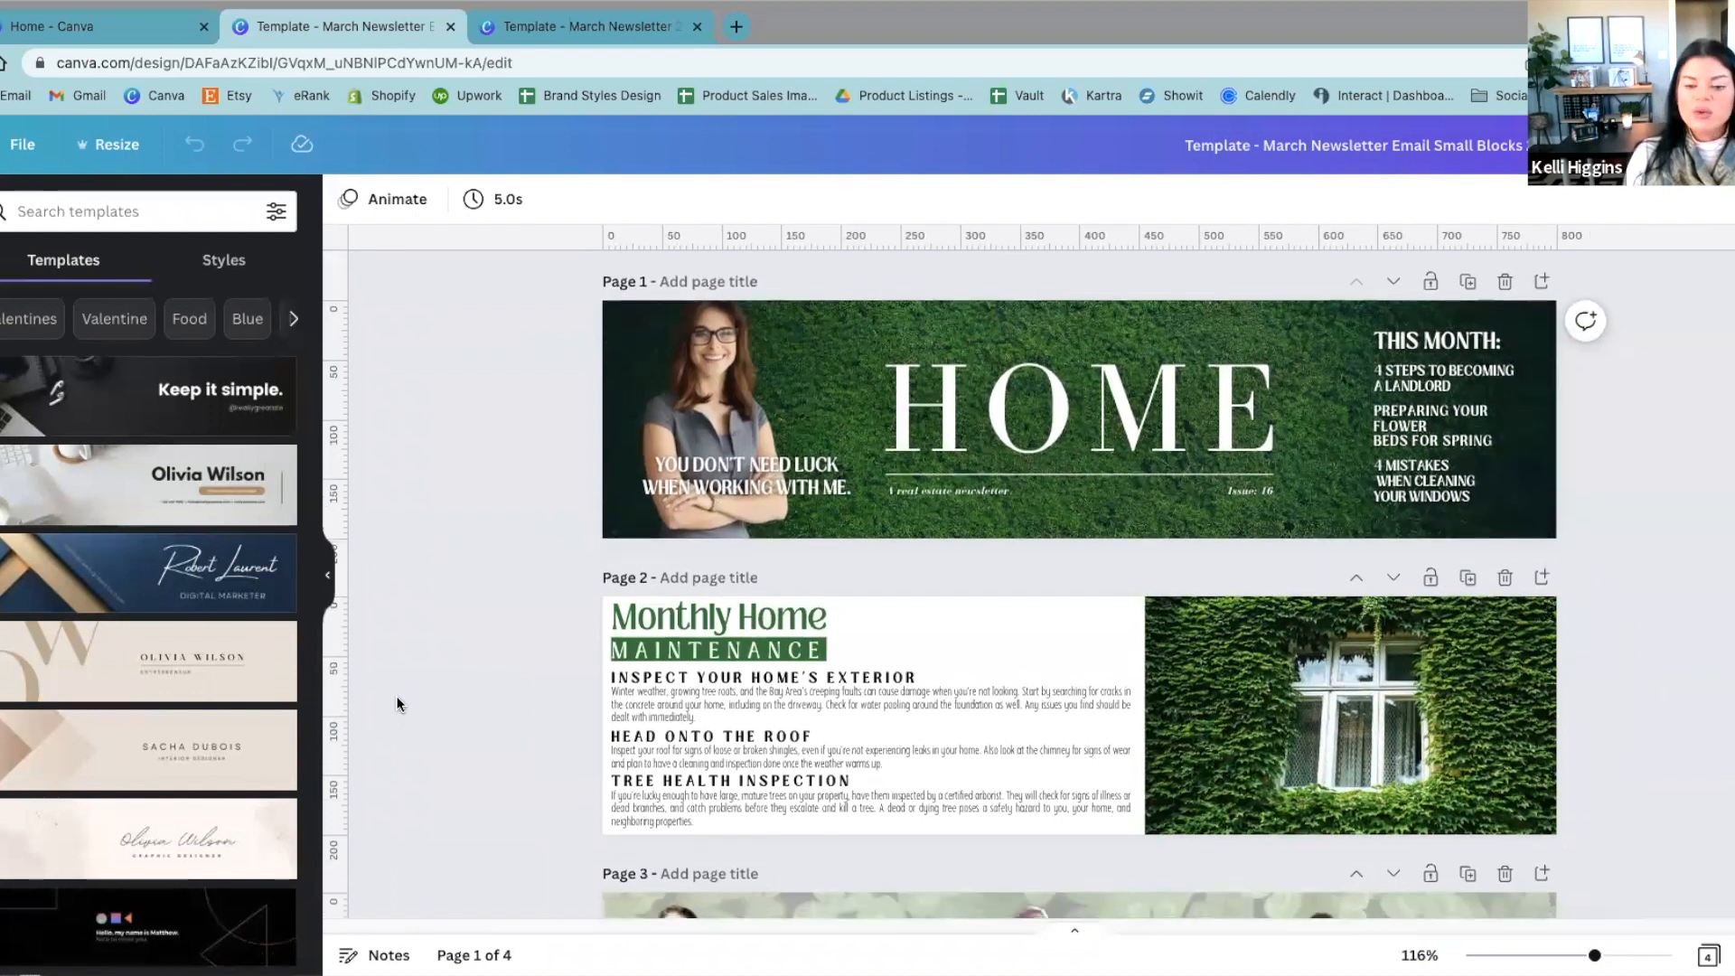
scroll(400, 705, down, 1)
scroll(399, 704, down, 3)
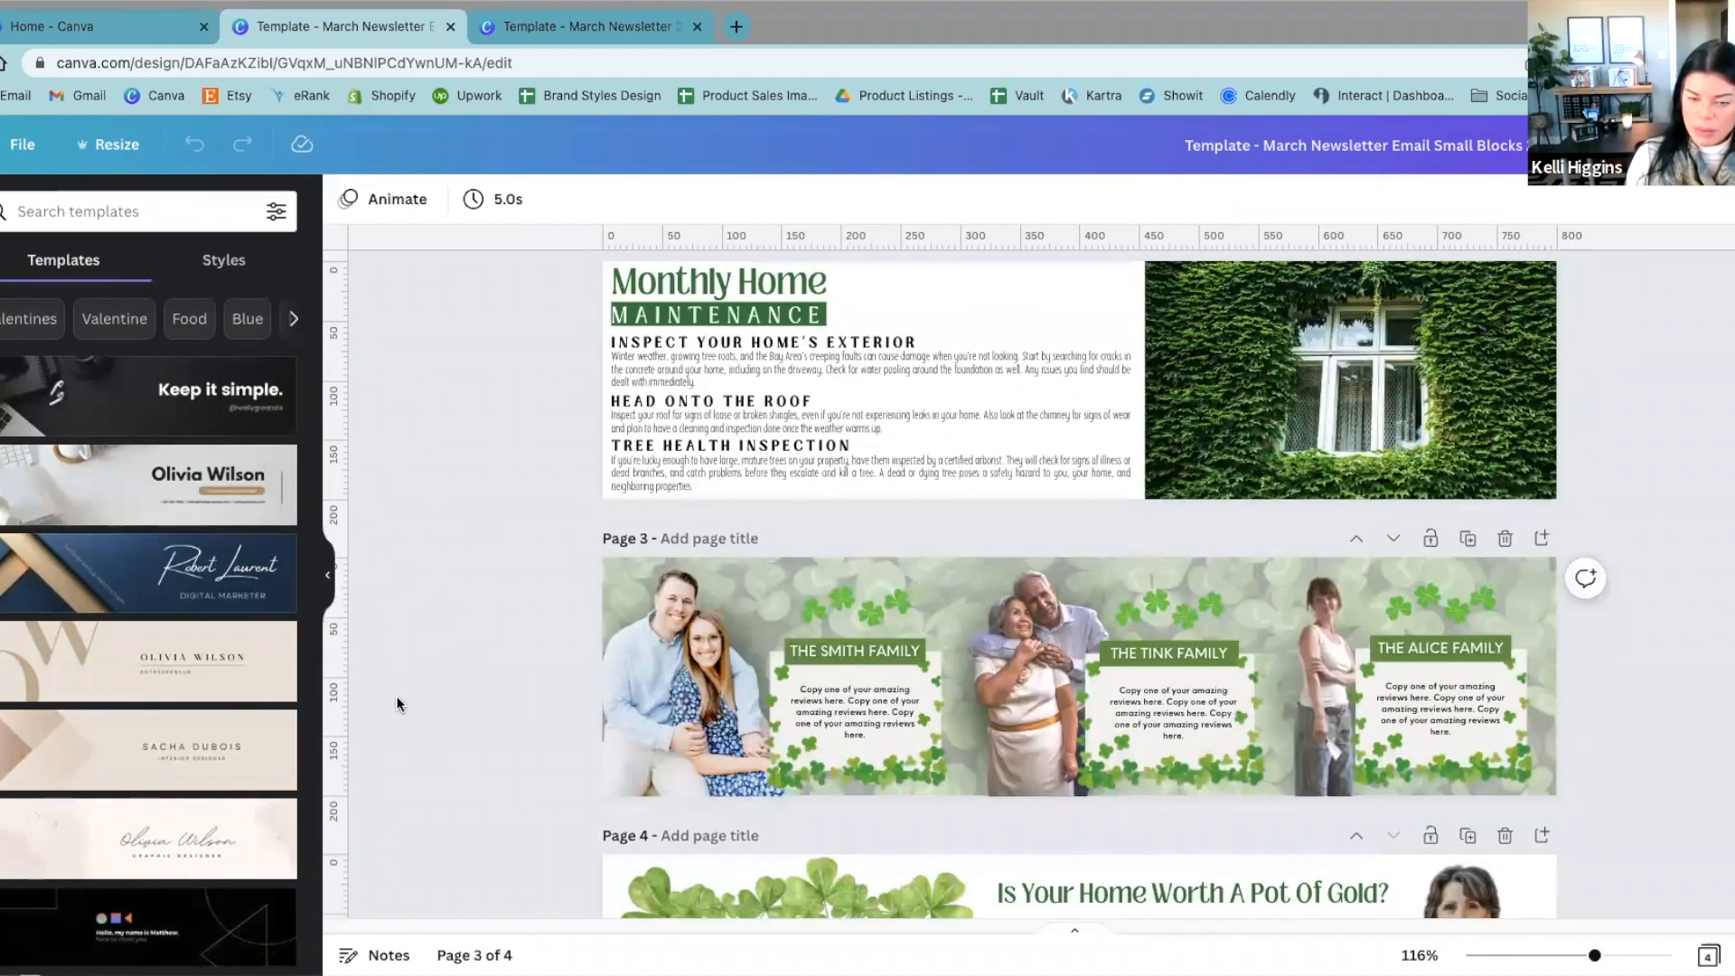
scroll(398, 701, down, 3)
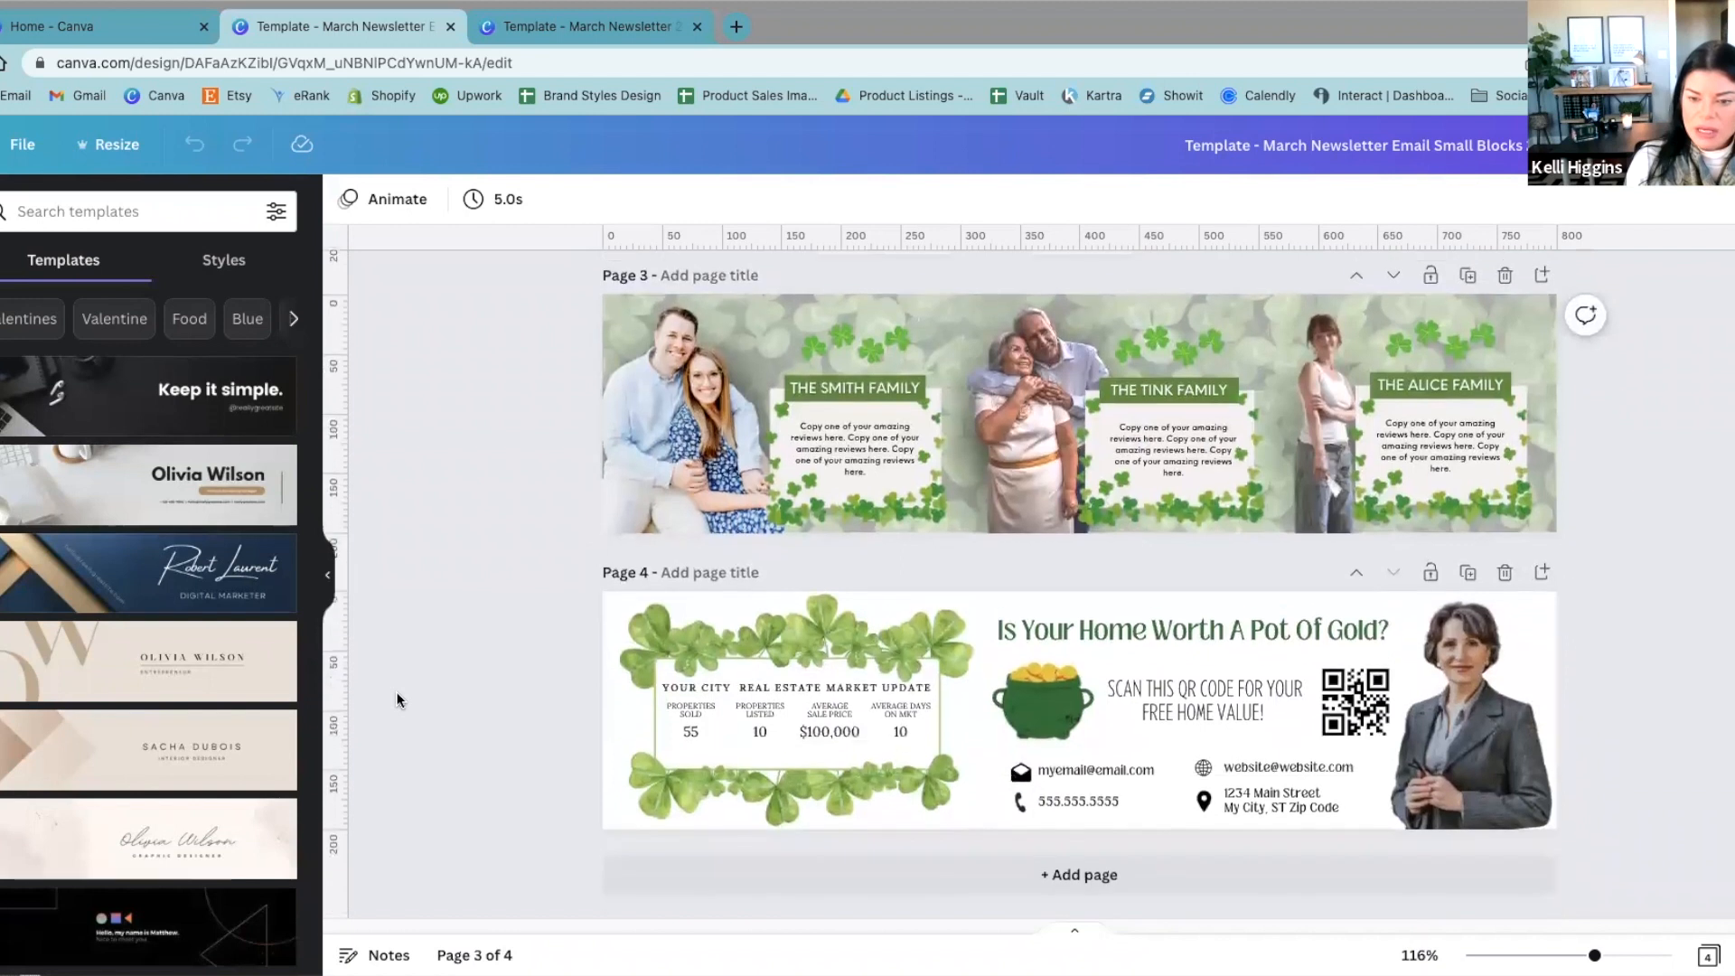
scroll(395, 694, up, 2)
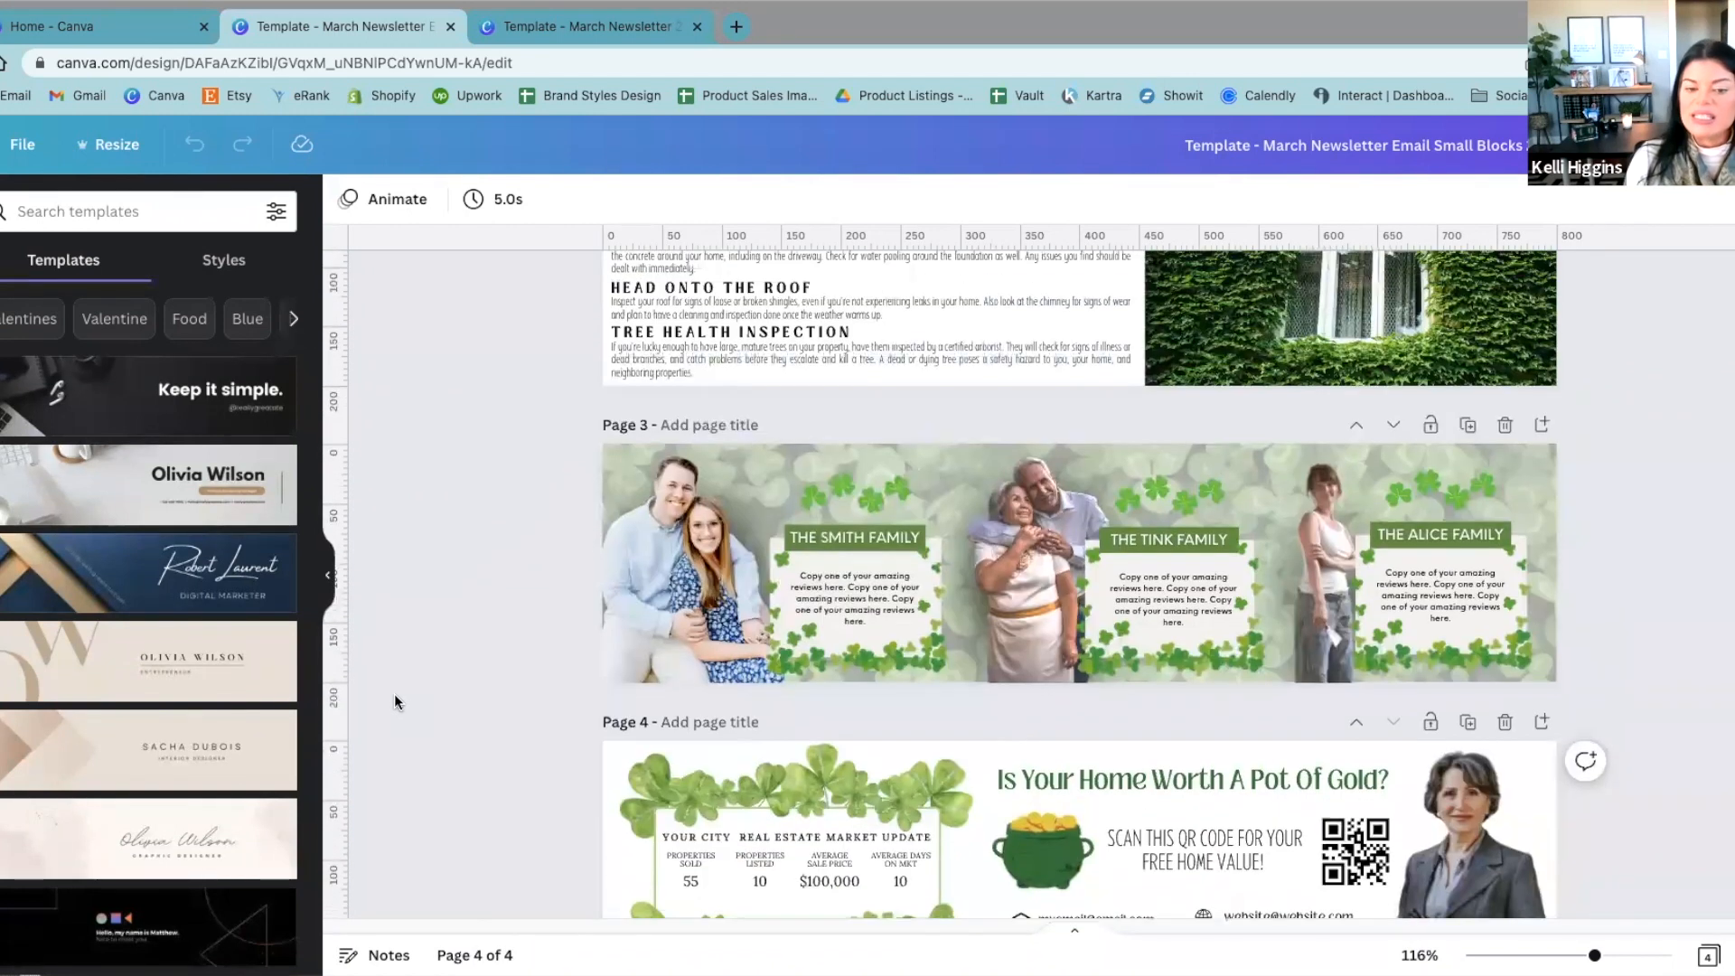
scroll(394, 697, up, 5)
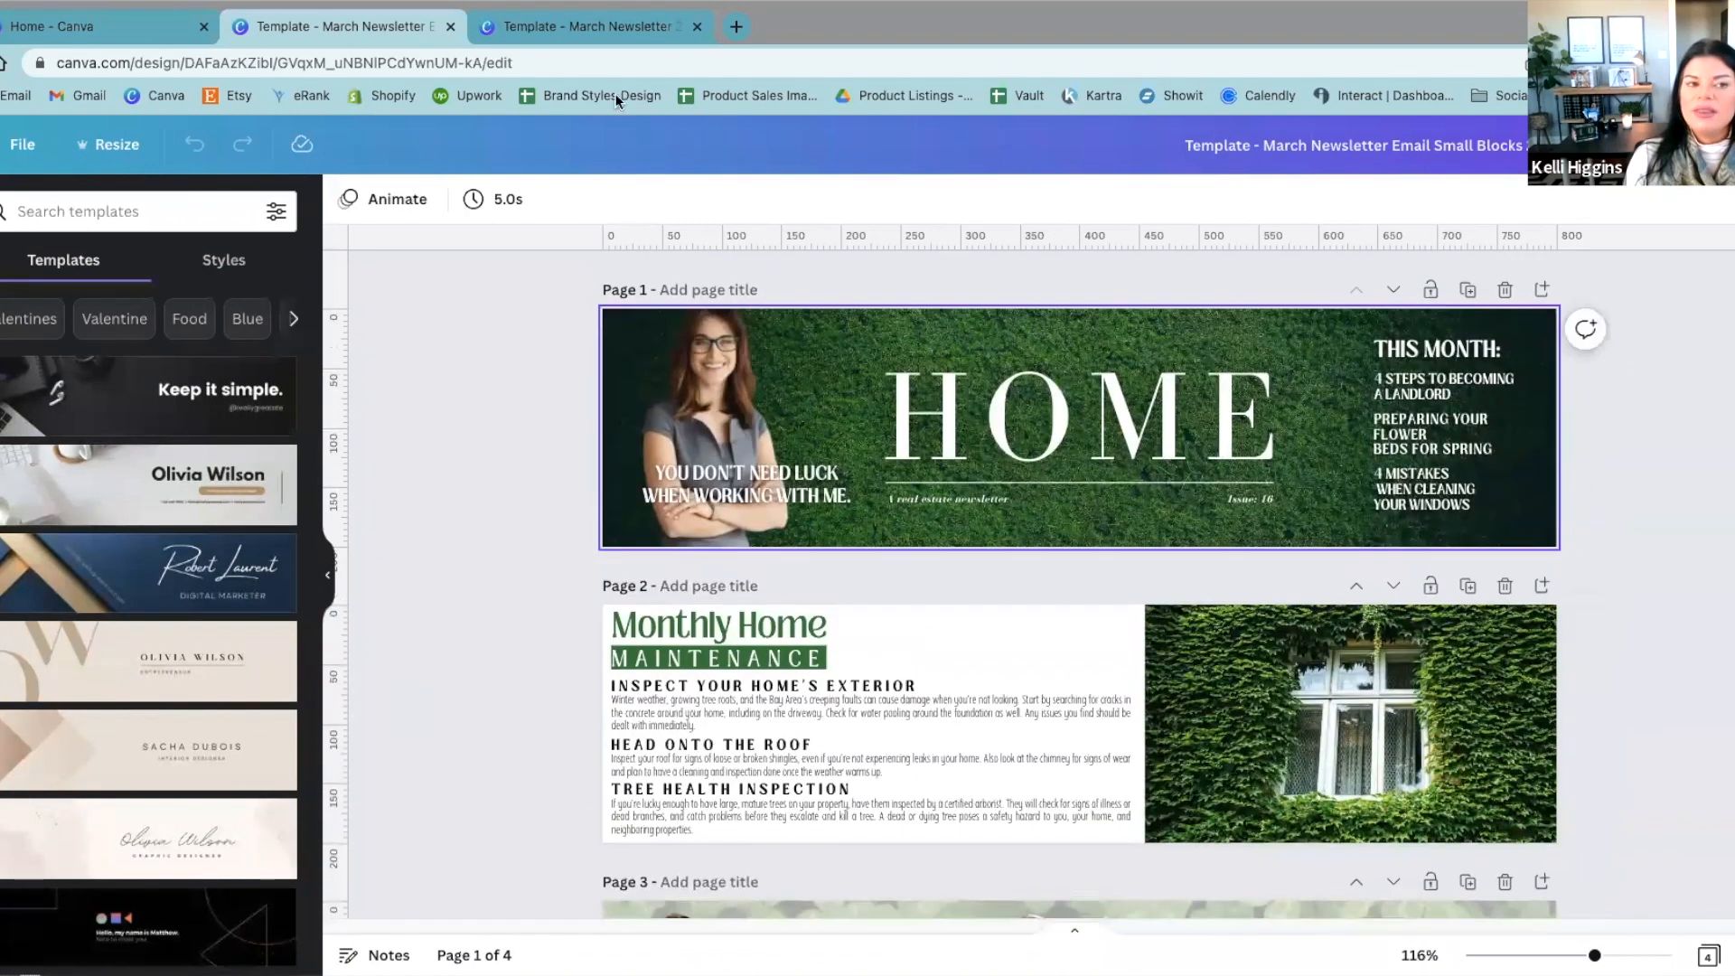
Step: Examine the article headlines at the foot of the full newsletter's cover, and return to the email blocks design
click(596, 30)
scroll(1011, 739, down, 3)
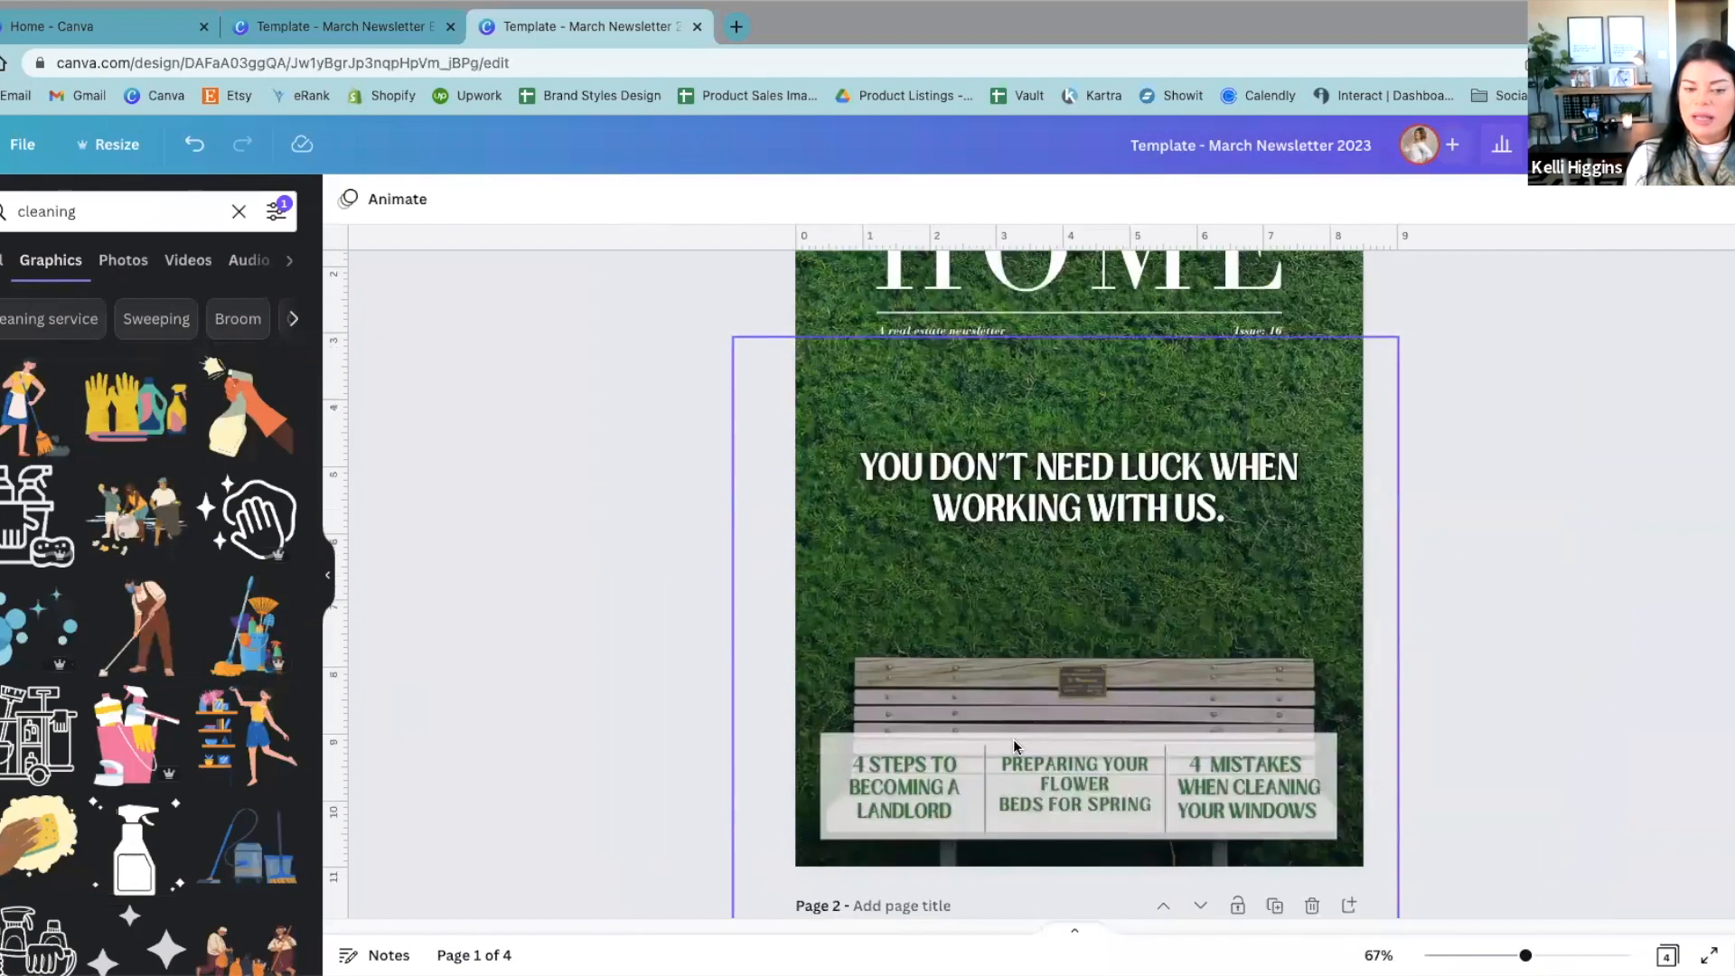
scroll(1012, 705, up, 2)
click(380, 34)
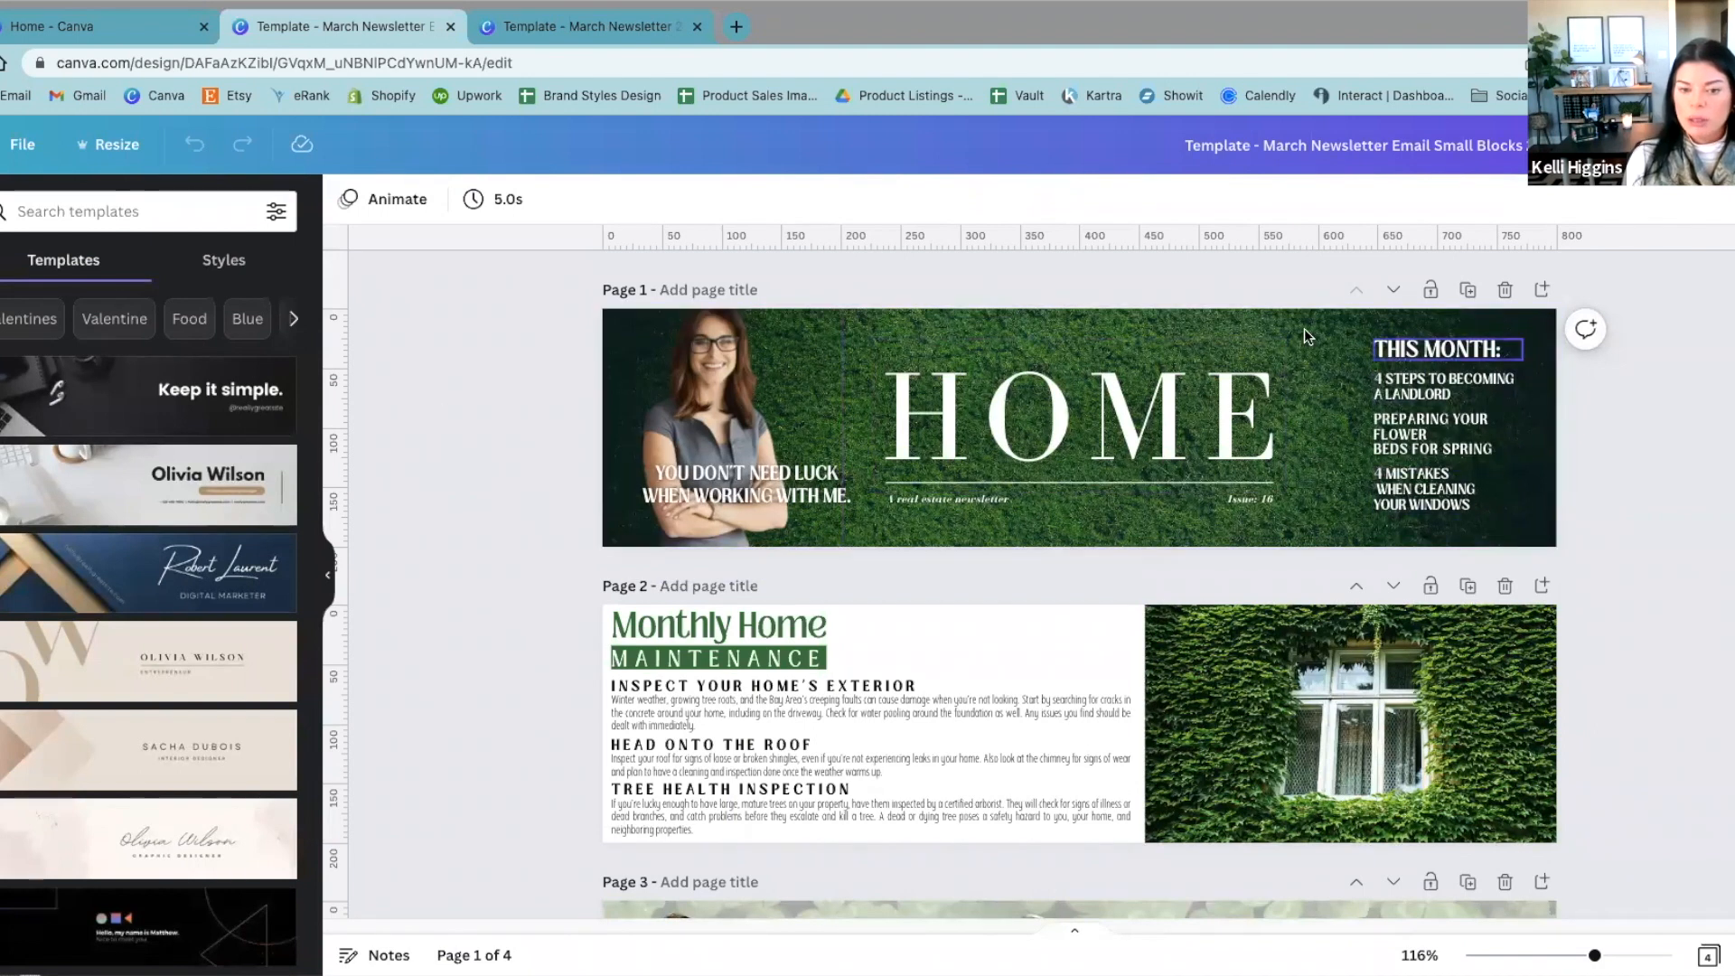
Step: Review the email blocks from the header banner through the maintenance, family review and home value pages, and return to page 1
scroll(1027, 474, down, 2)
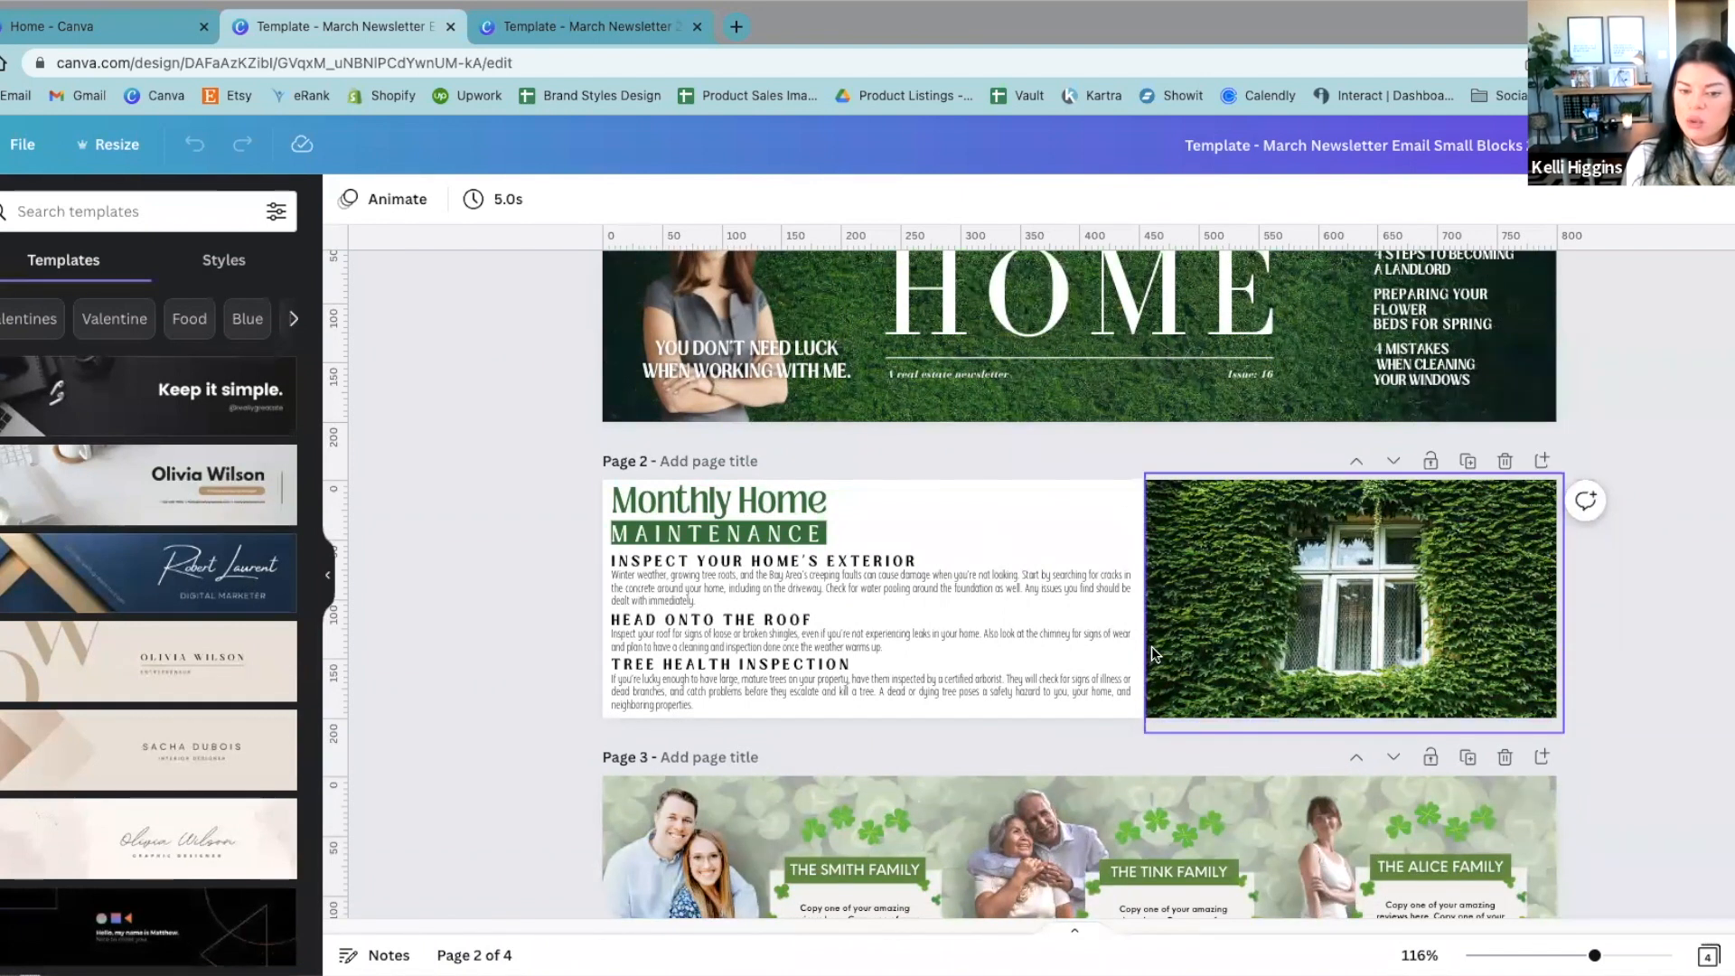
scroll(1144, 587, up, 2)
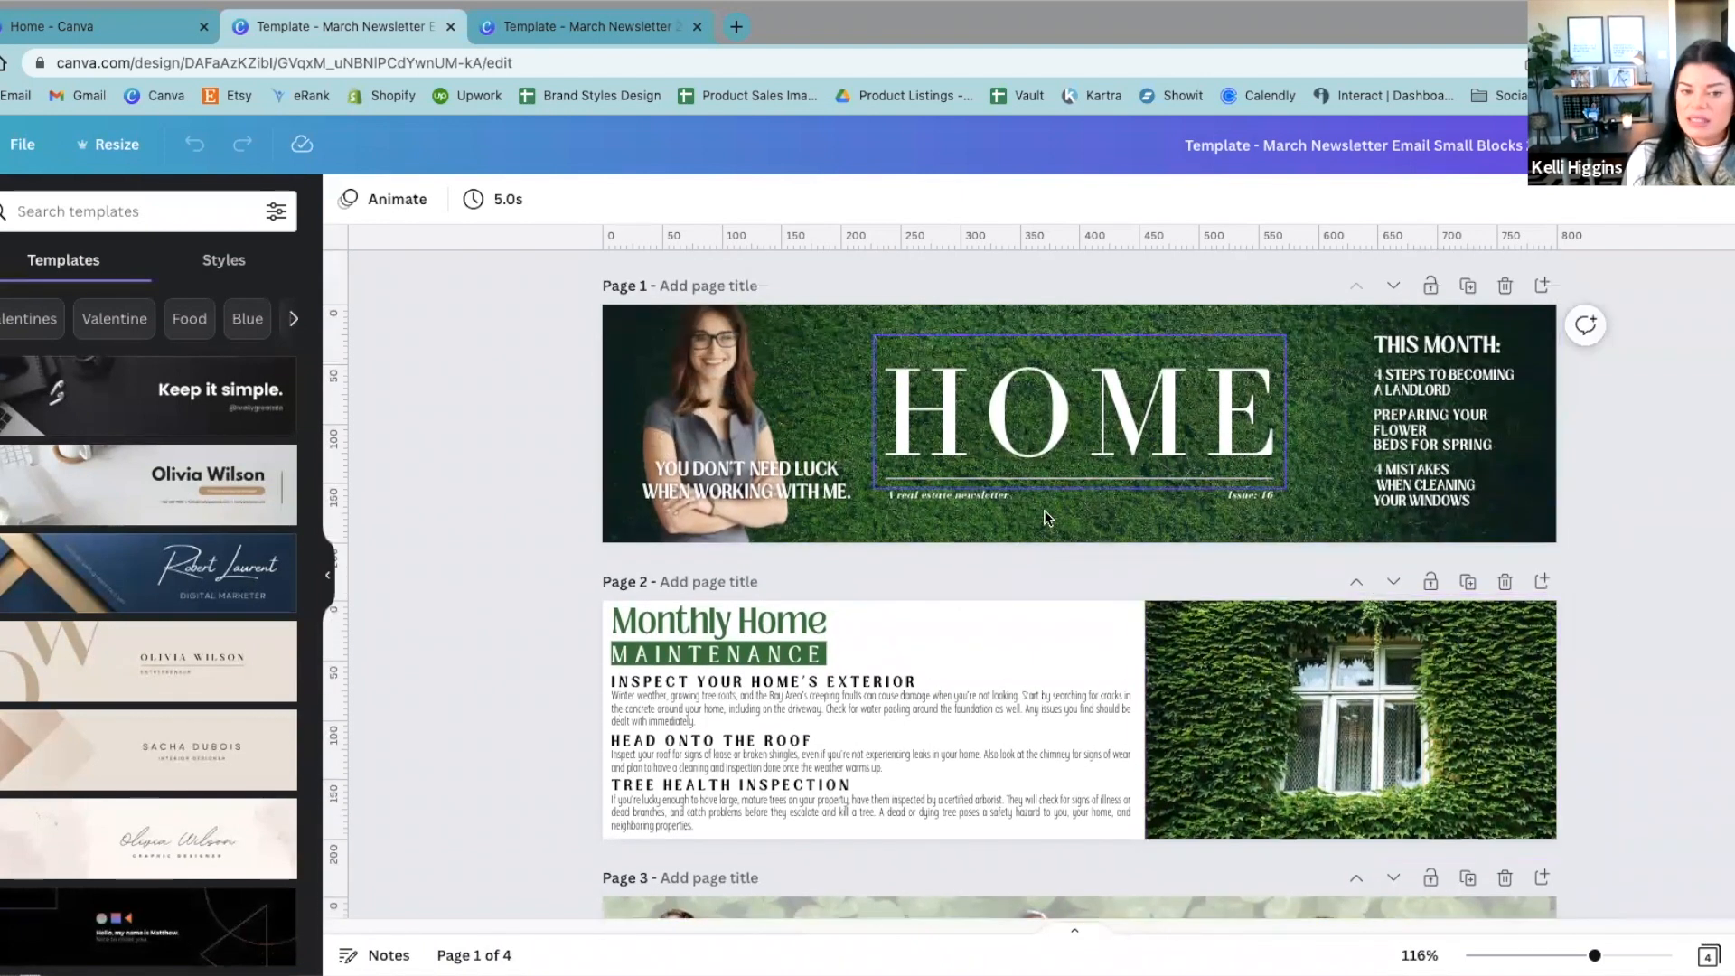
scroll(989, 476, down, 4)
scroll(989, 469, down, 3)
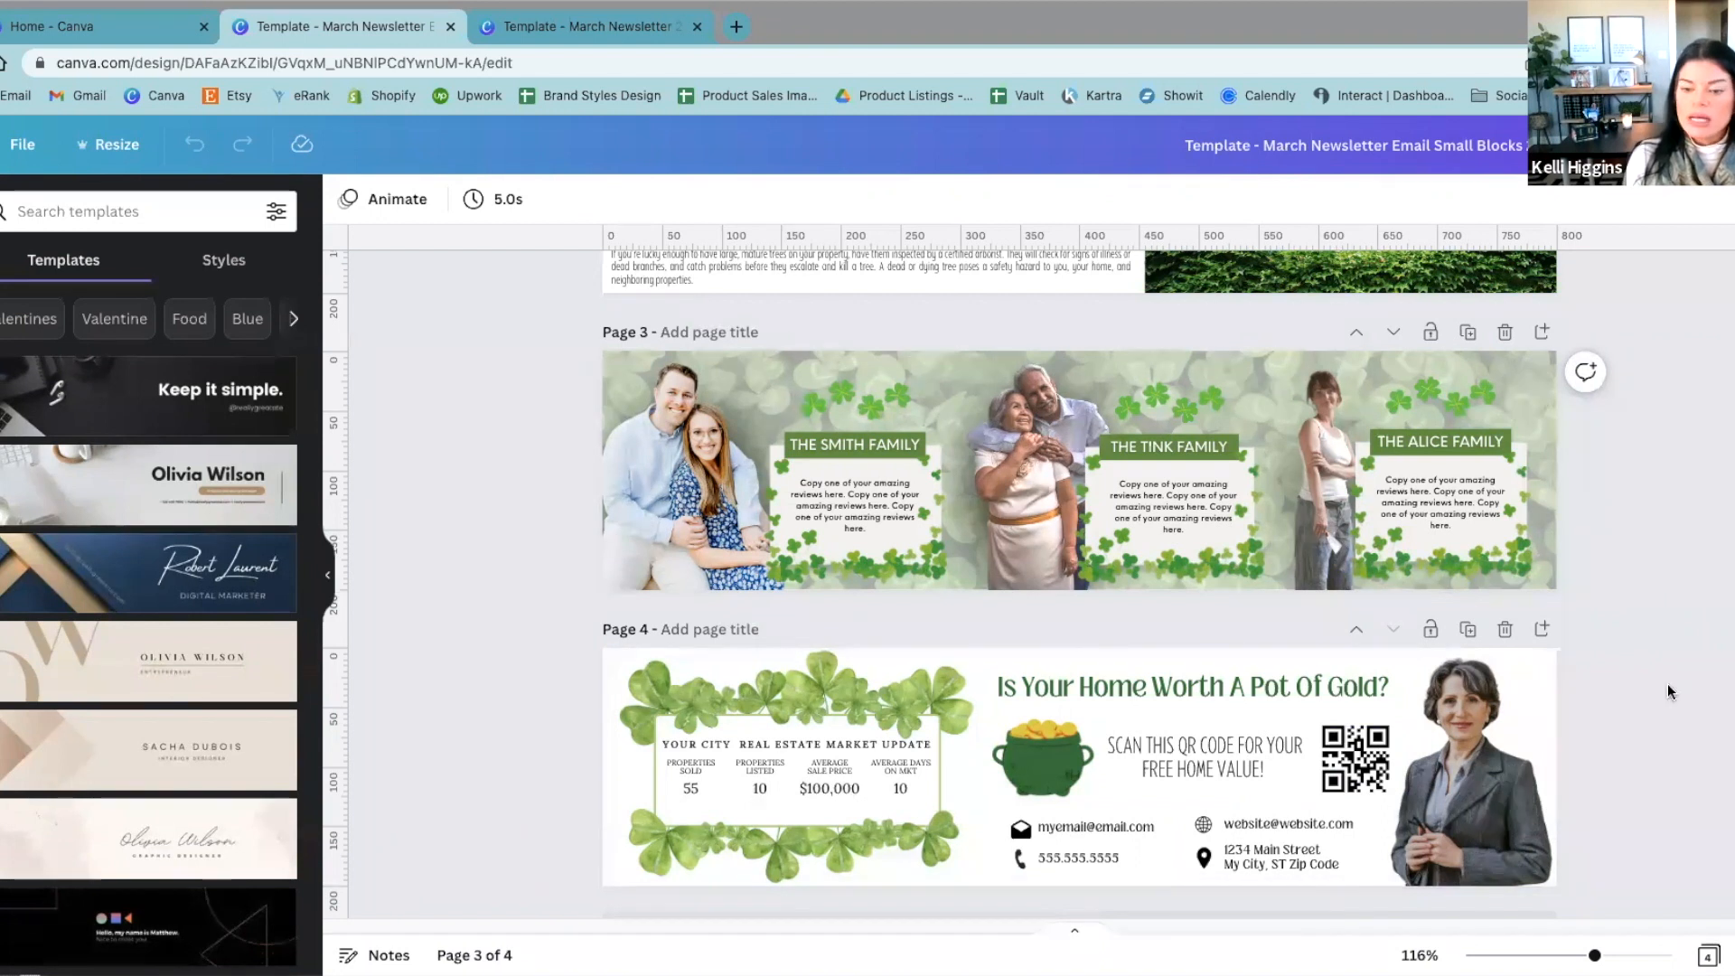
scroll(1667, 681, down, 1)
scroll(1666, 681, up, 2)
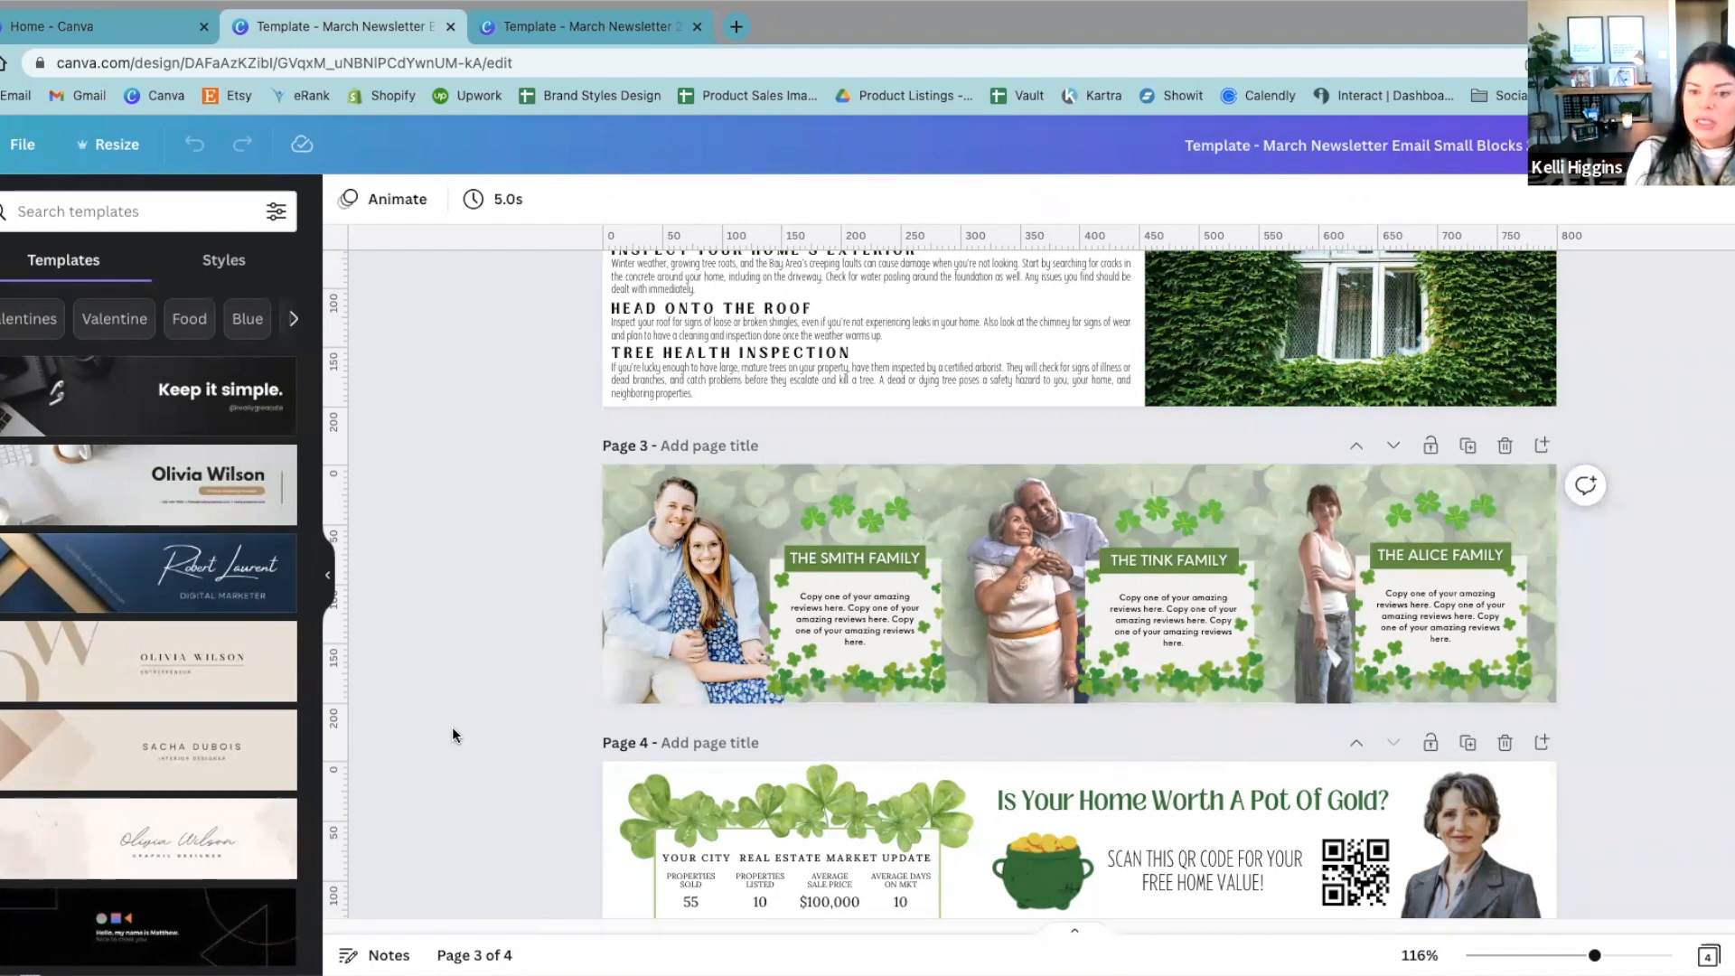
scroll(452, 726, up, 5)
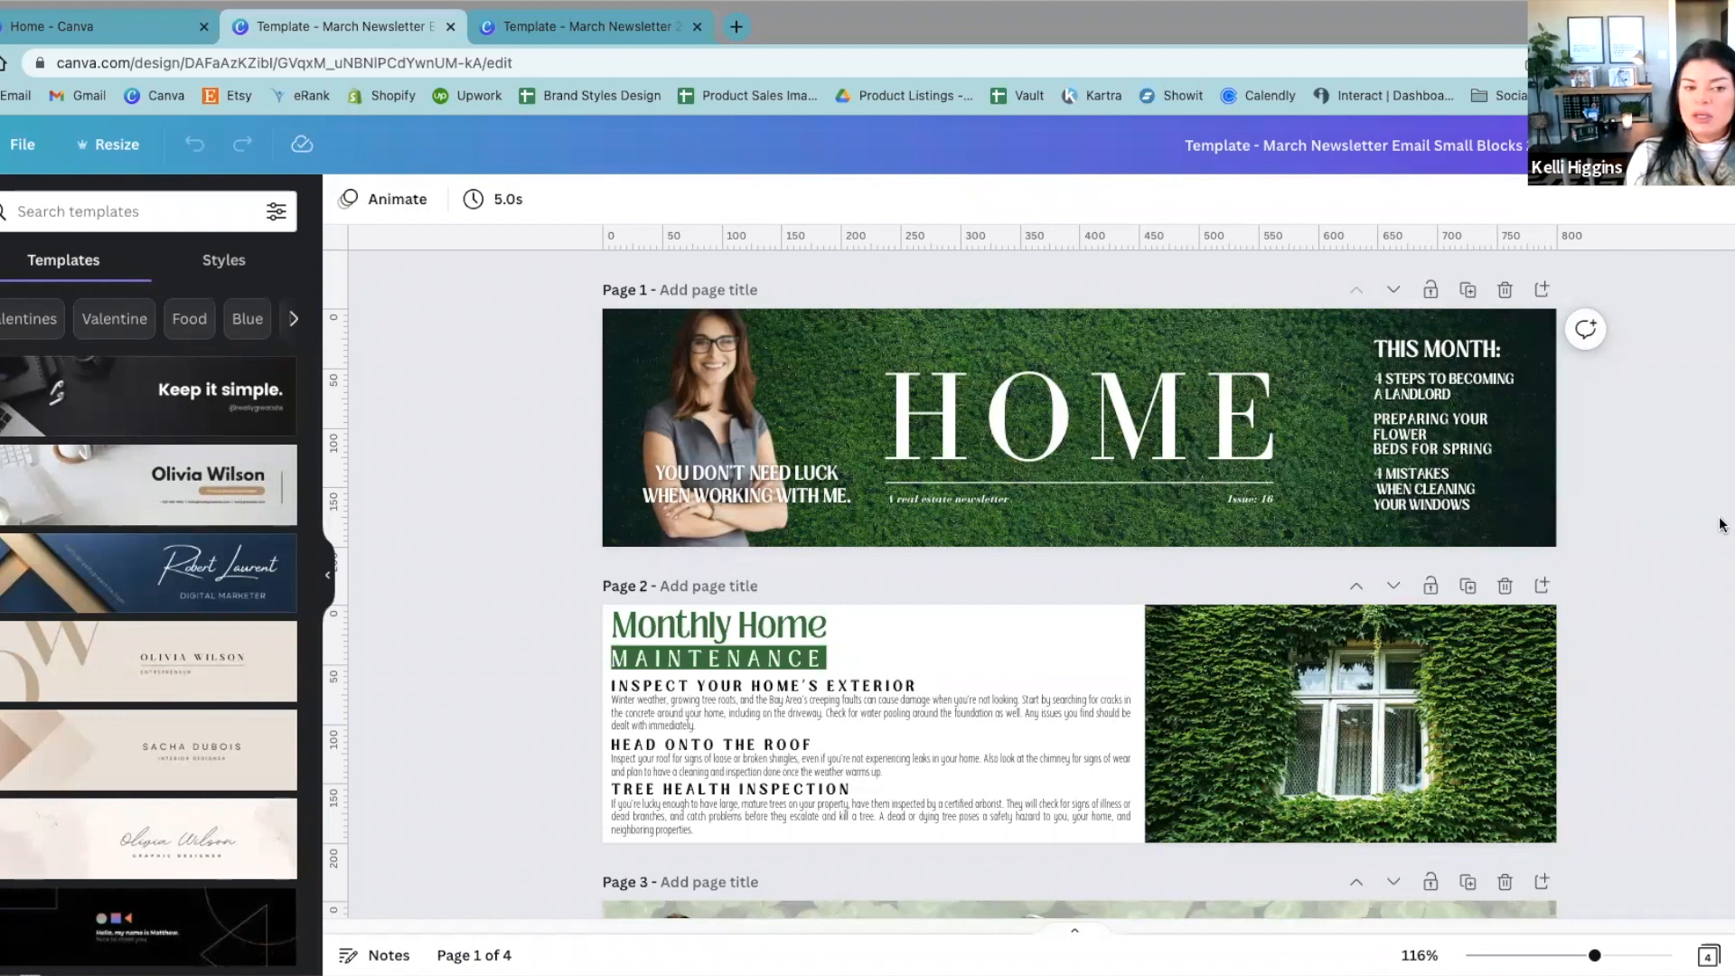
Step: Open the download settings for the email blocks design and choose PNG as the file type
click(1727, 145)
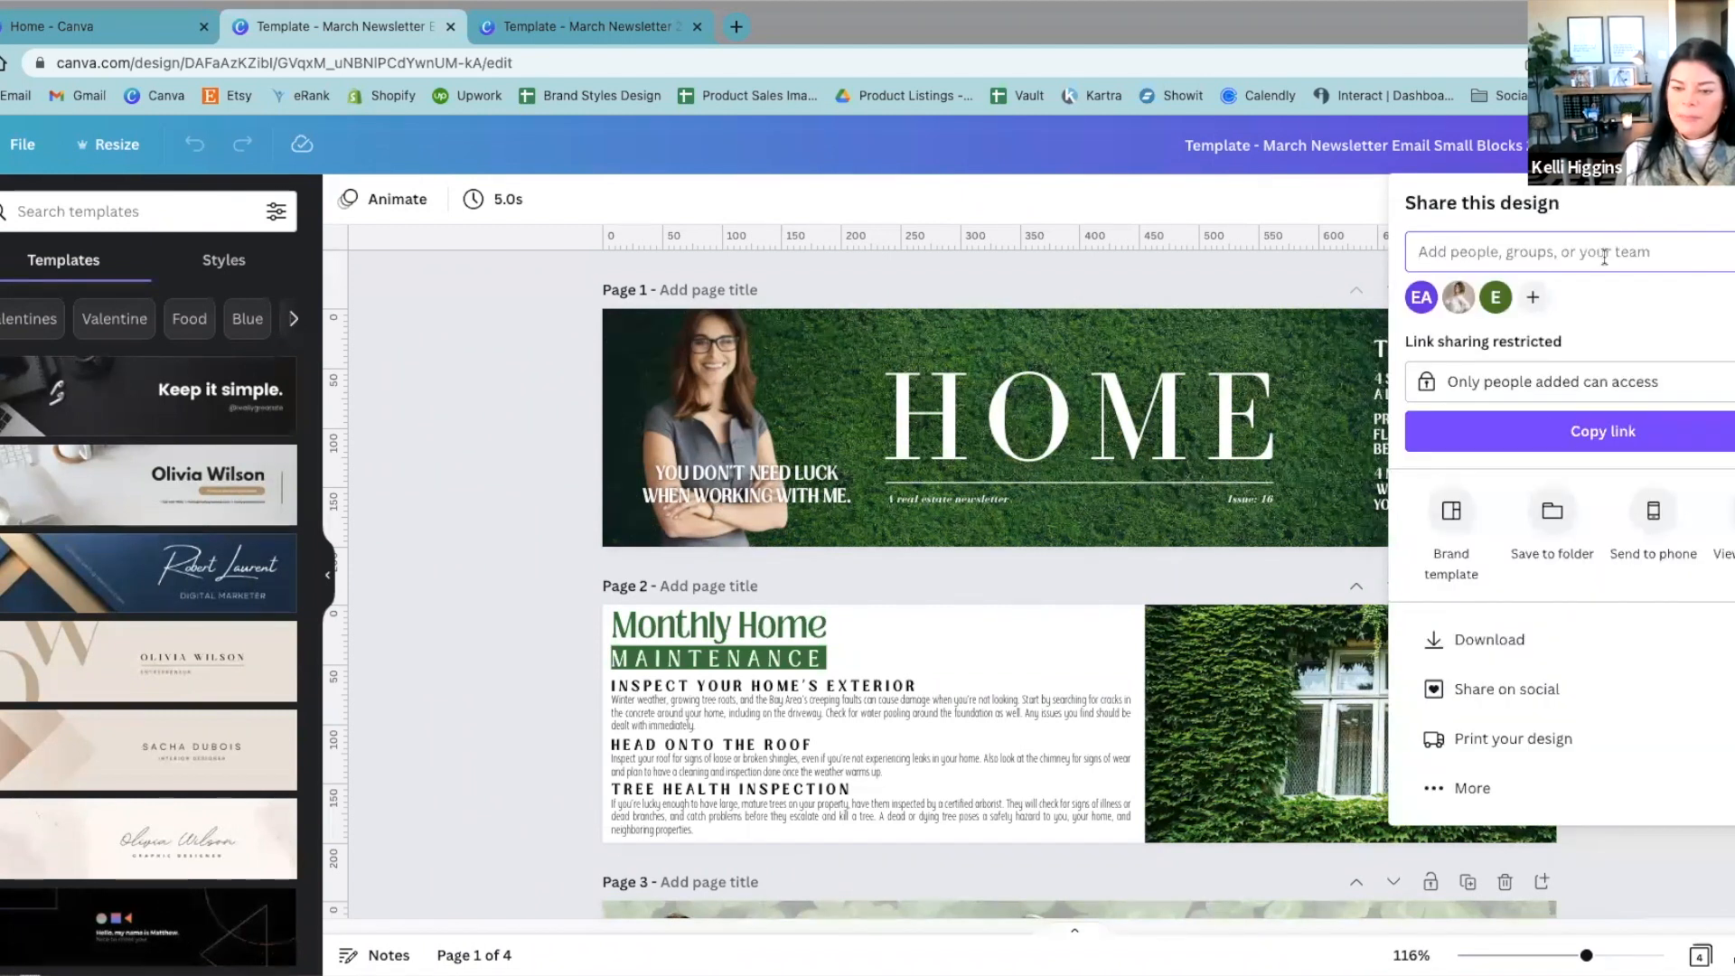
click(1509, 643)
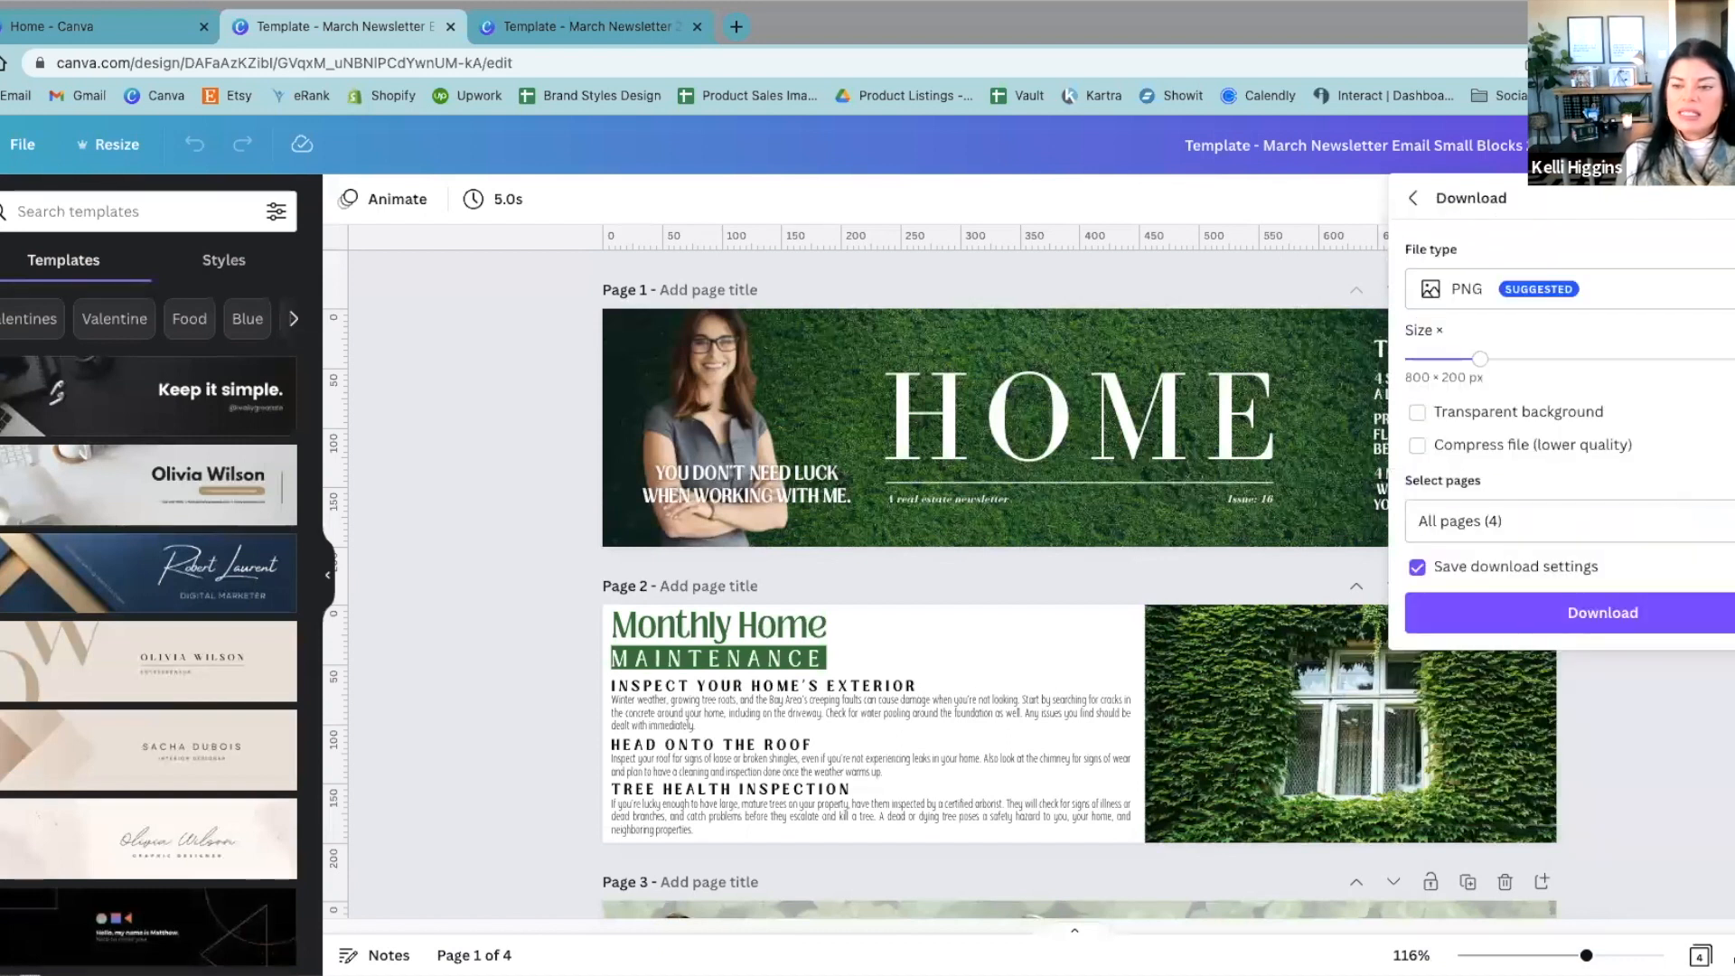
click(1536, 289)
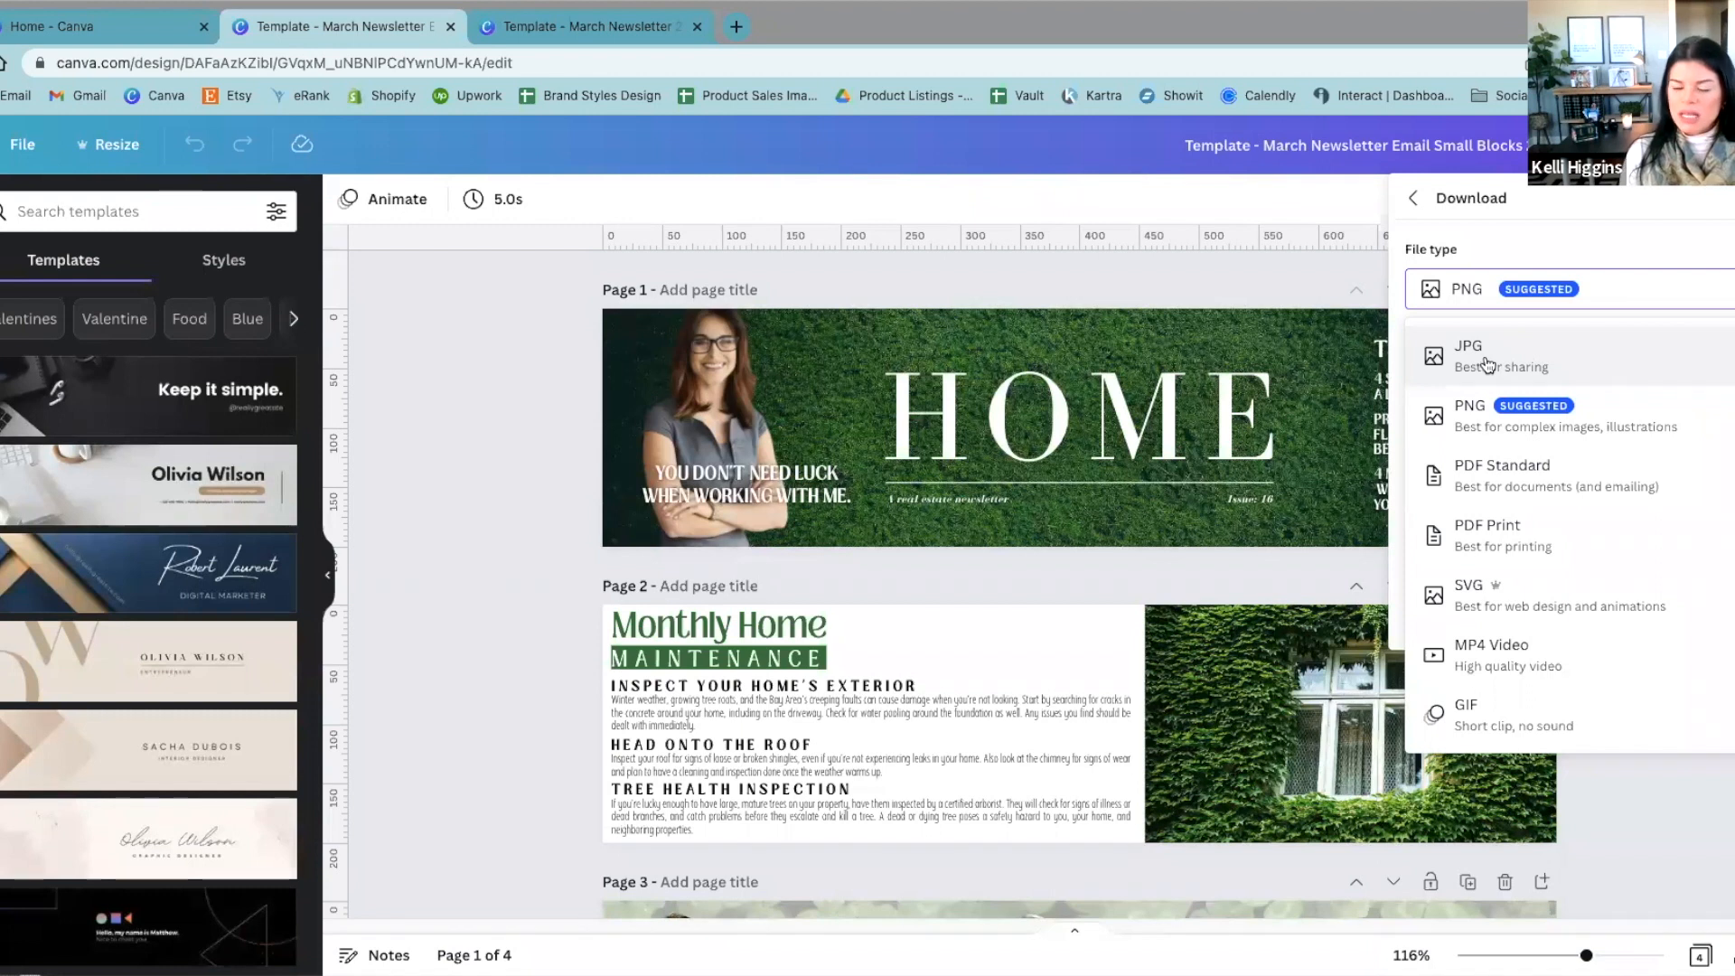
click(1471, 425)
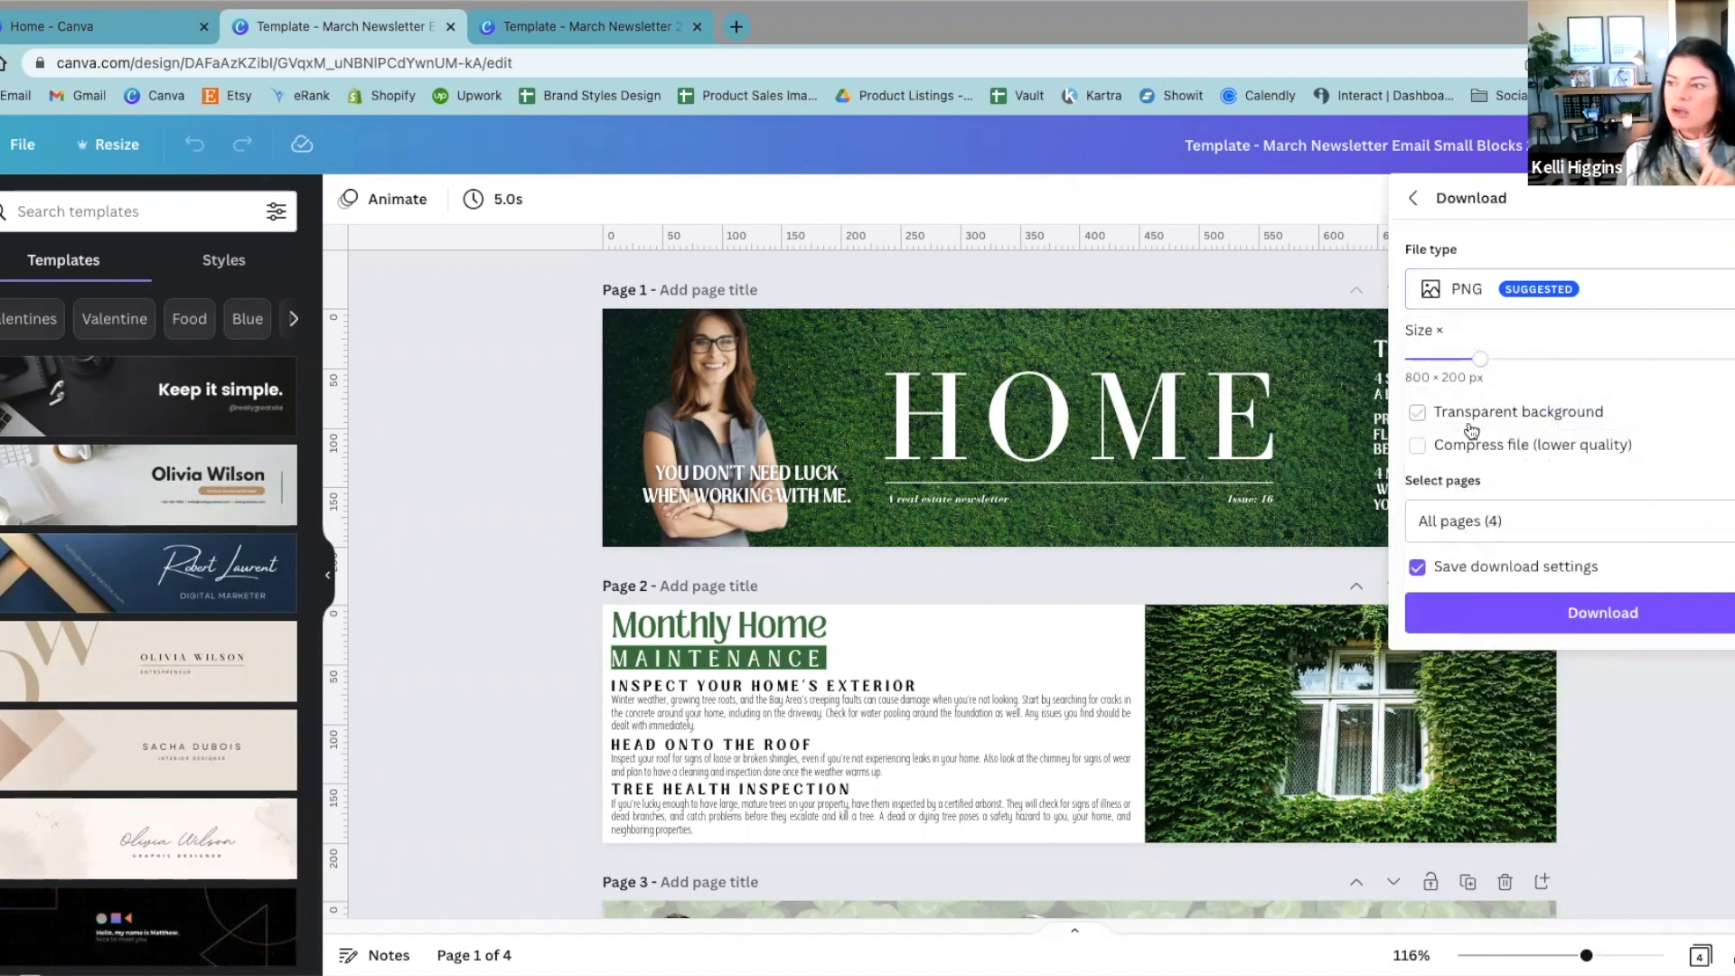
Step: Try larger PNG export sizes, set the size to 1,400 × 350 px, and leave the download settings open
drag(1478, 362, 1733, 373)
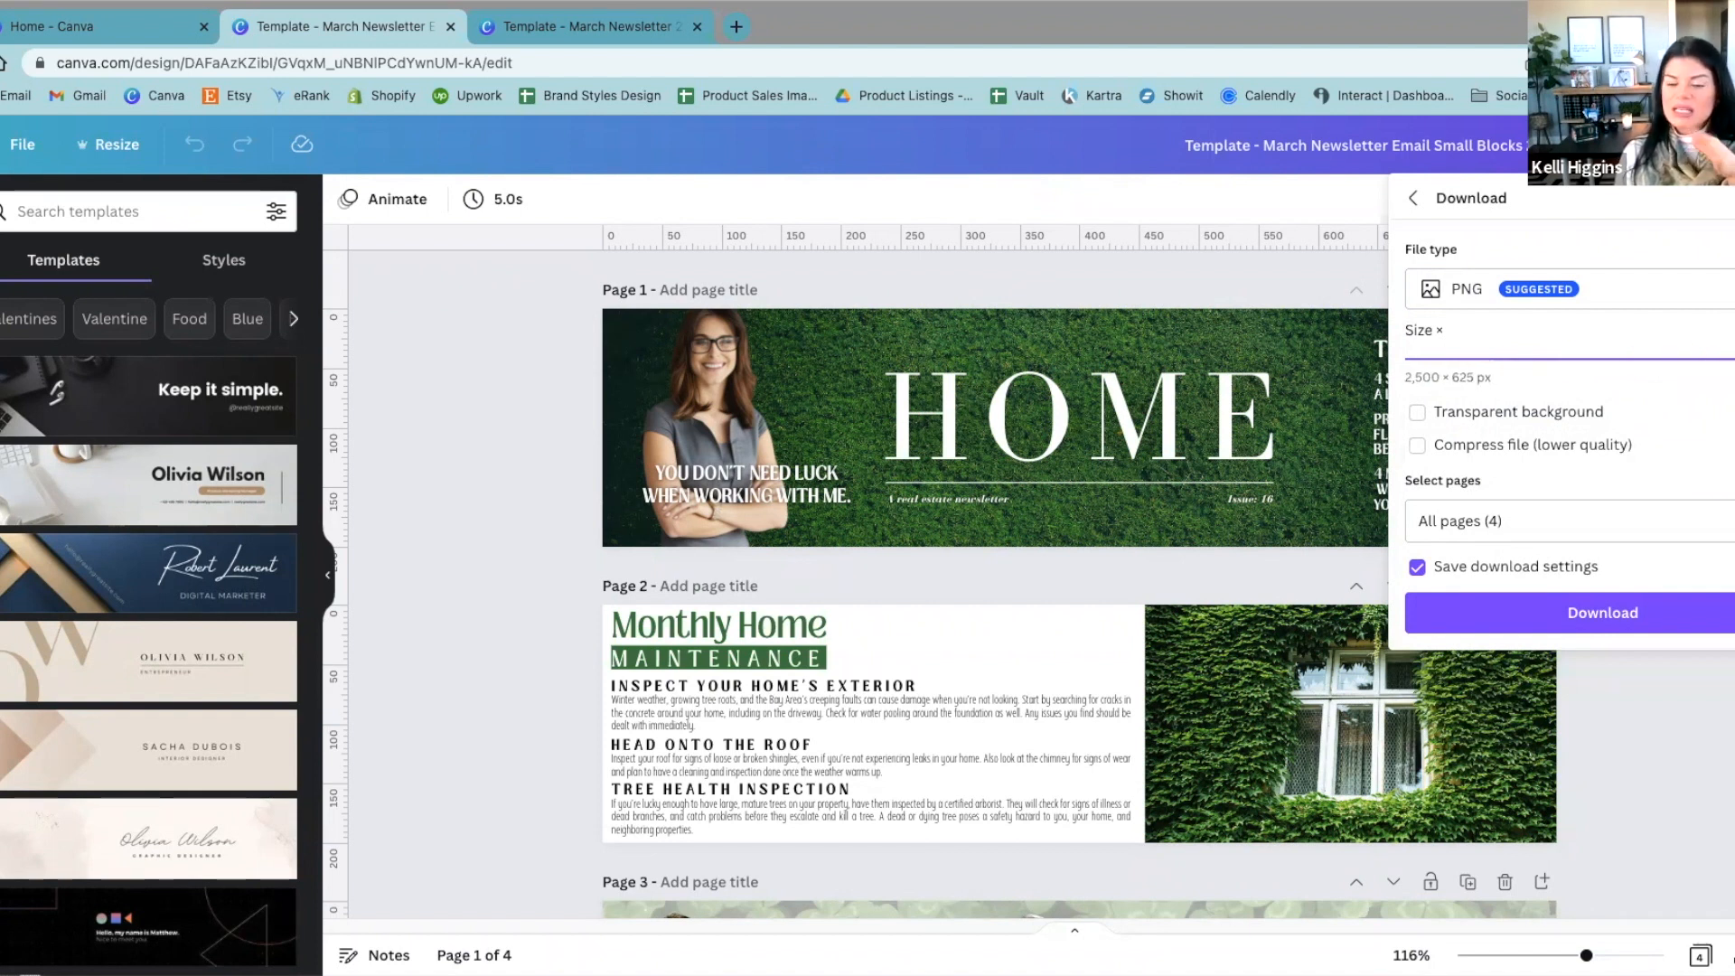
drag(1734, 361, 1653, 364)
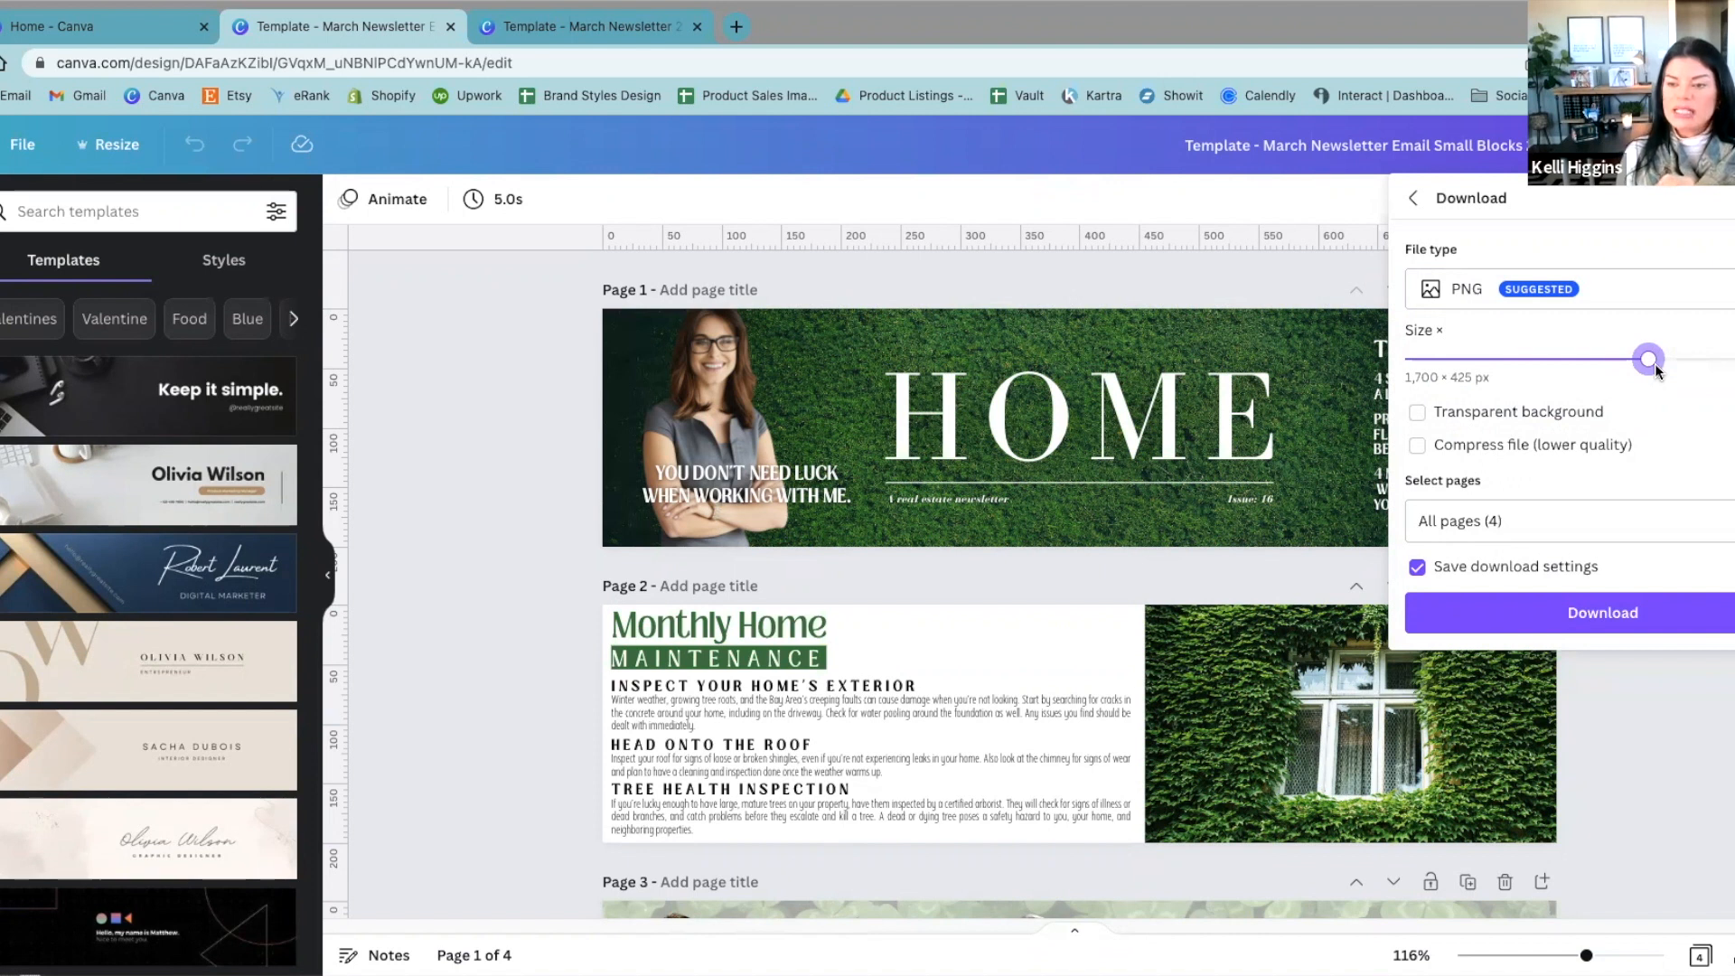
drag(1650, 359, 1730, 359)
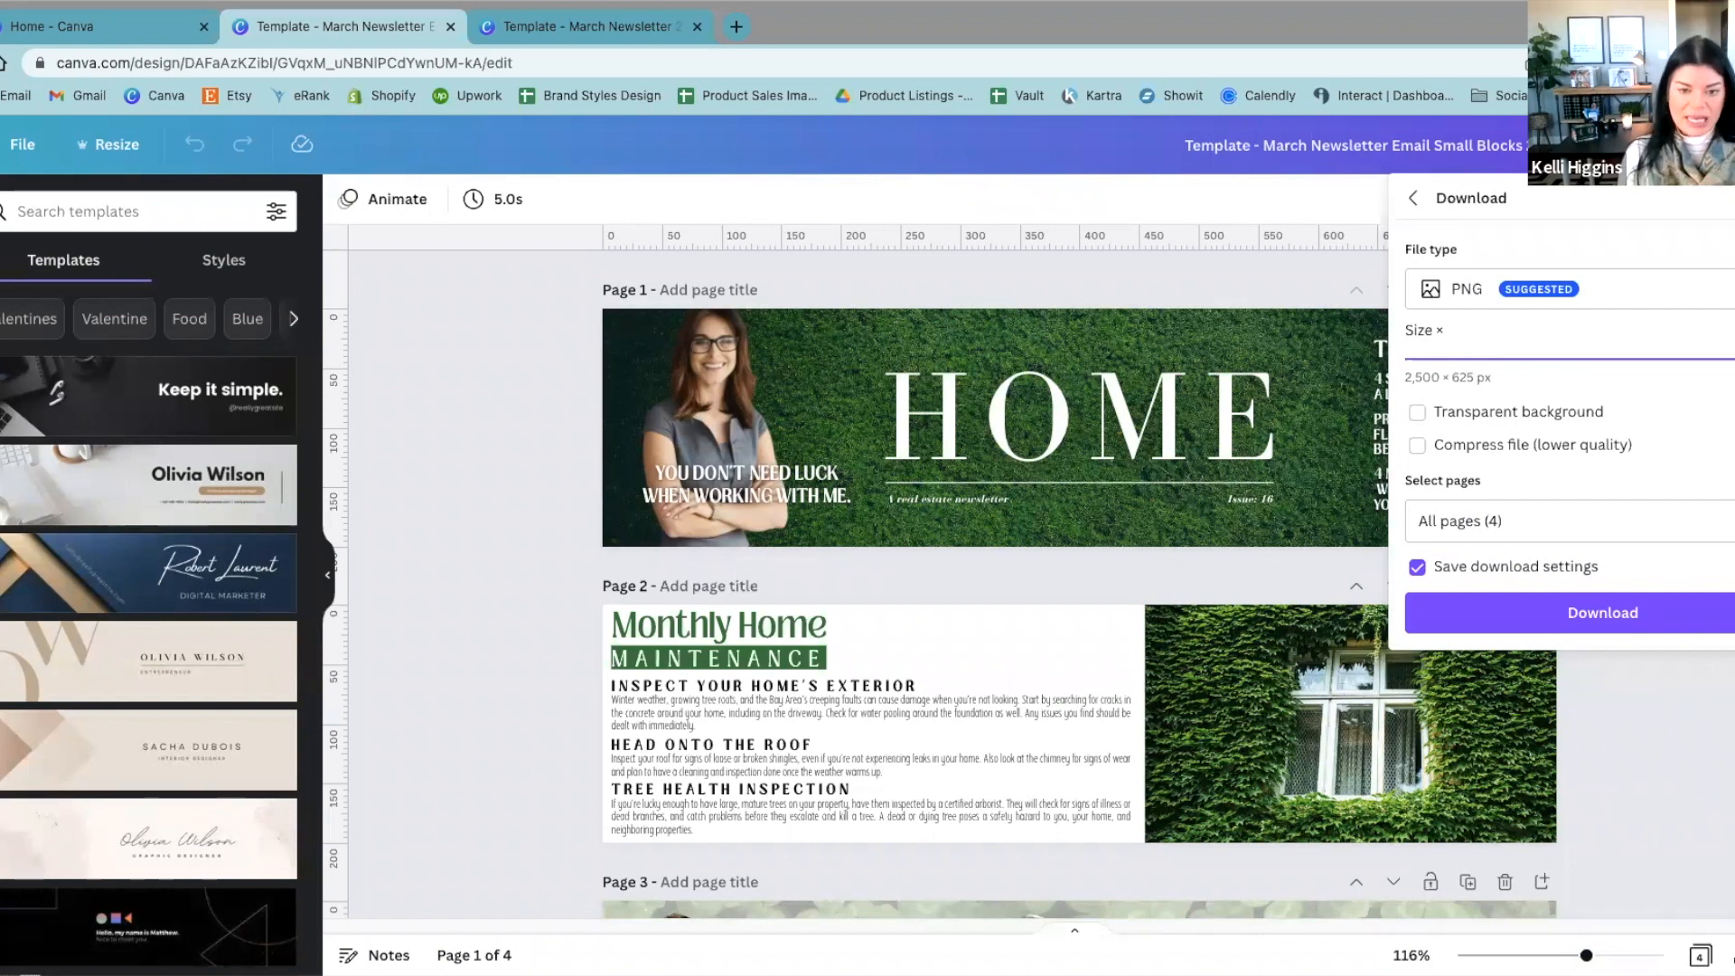
drag(1704, 361, 1686, 472)
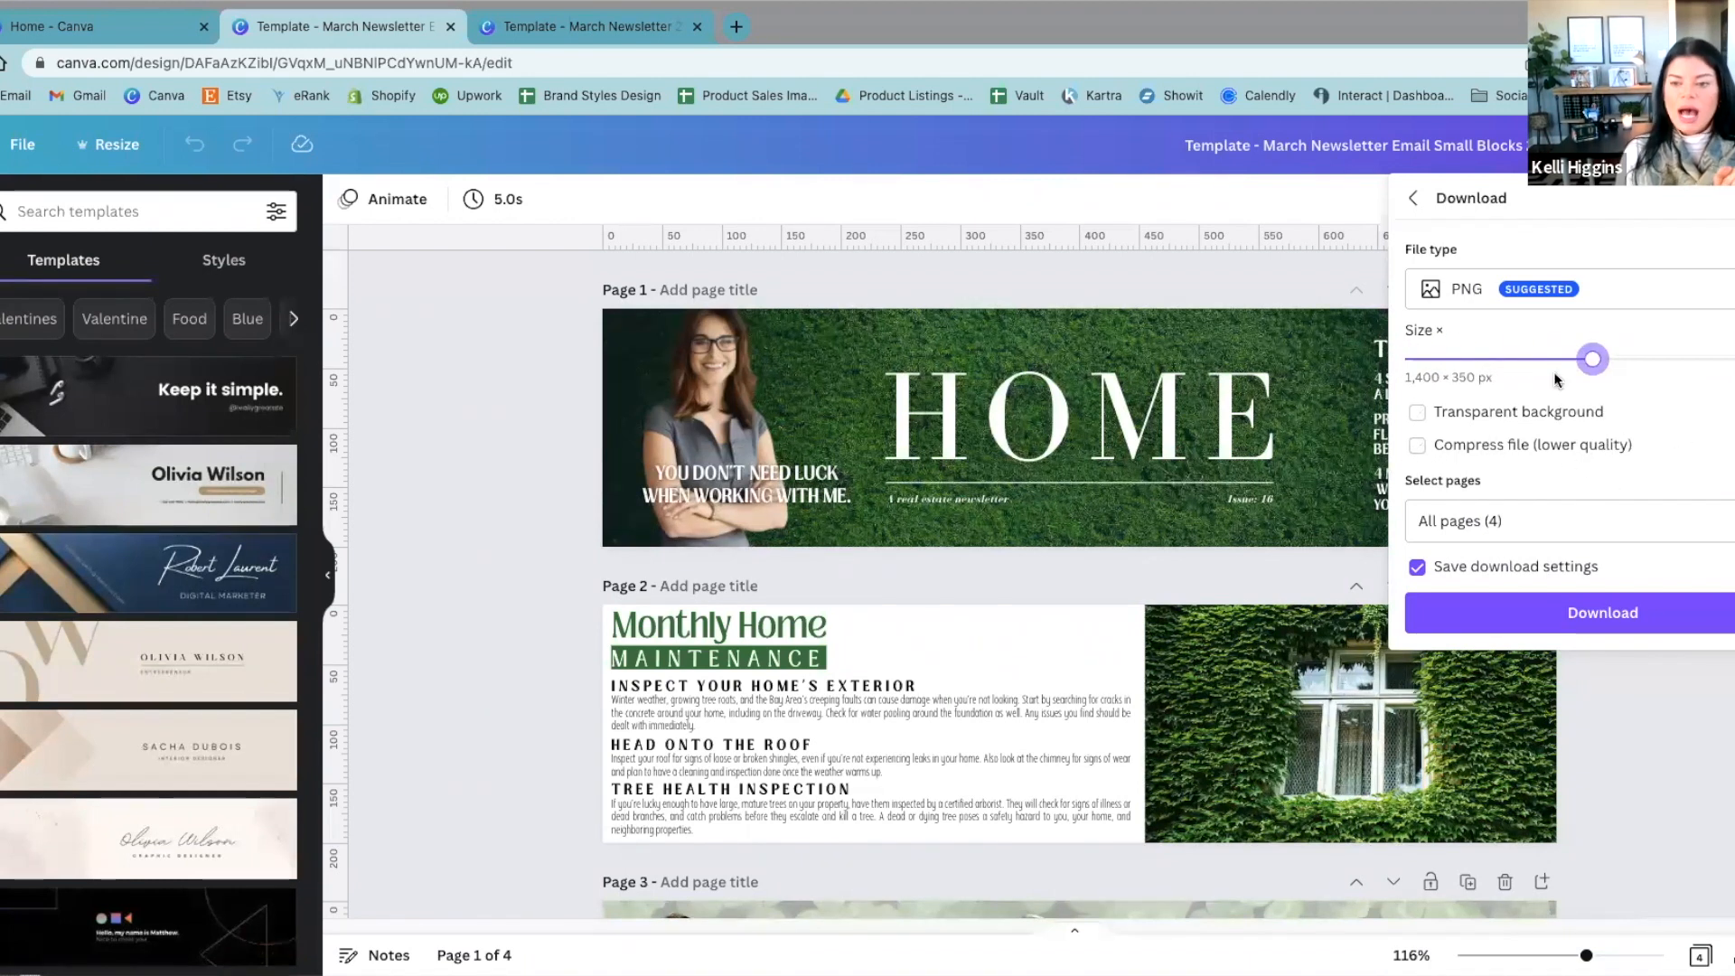
click(1731, 727)
click(1683, 145)
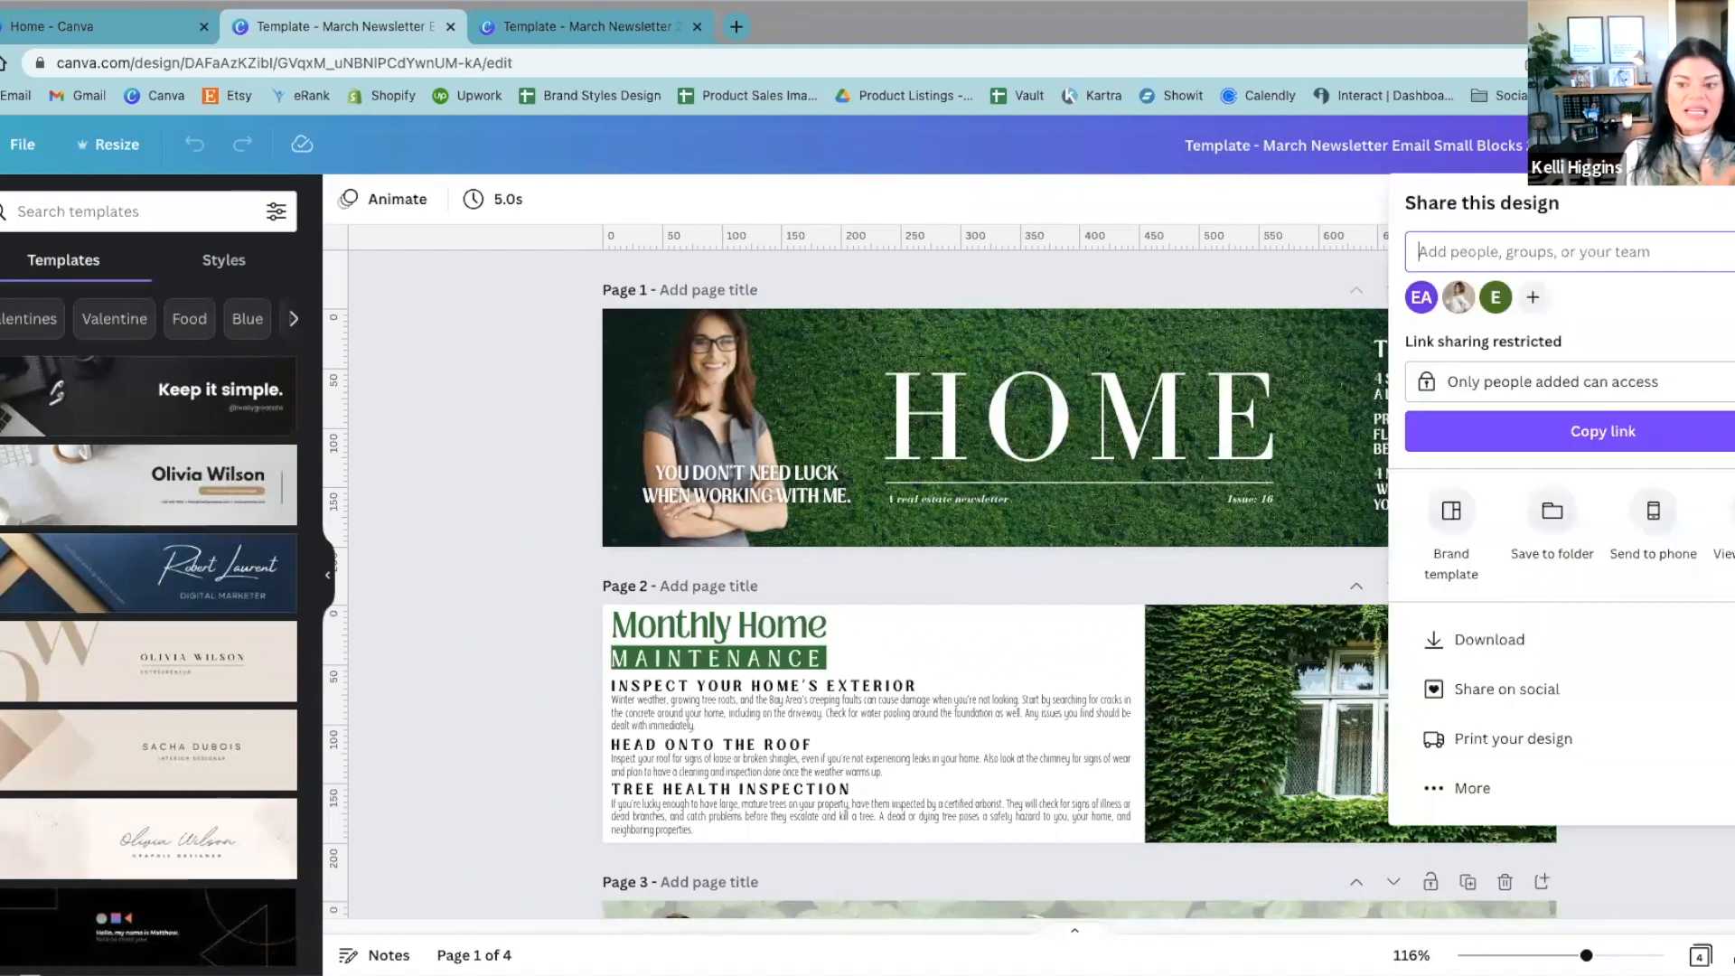
click(1487, 639)
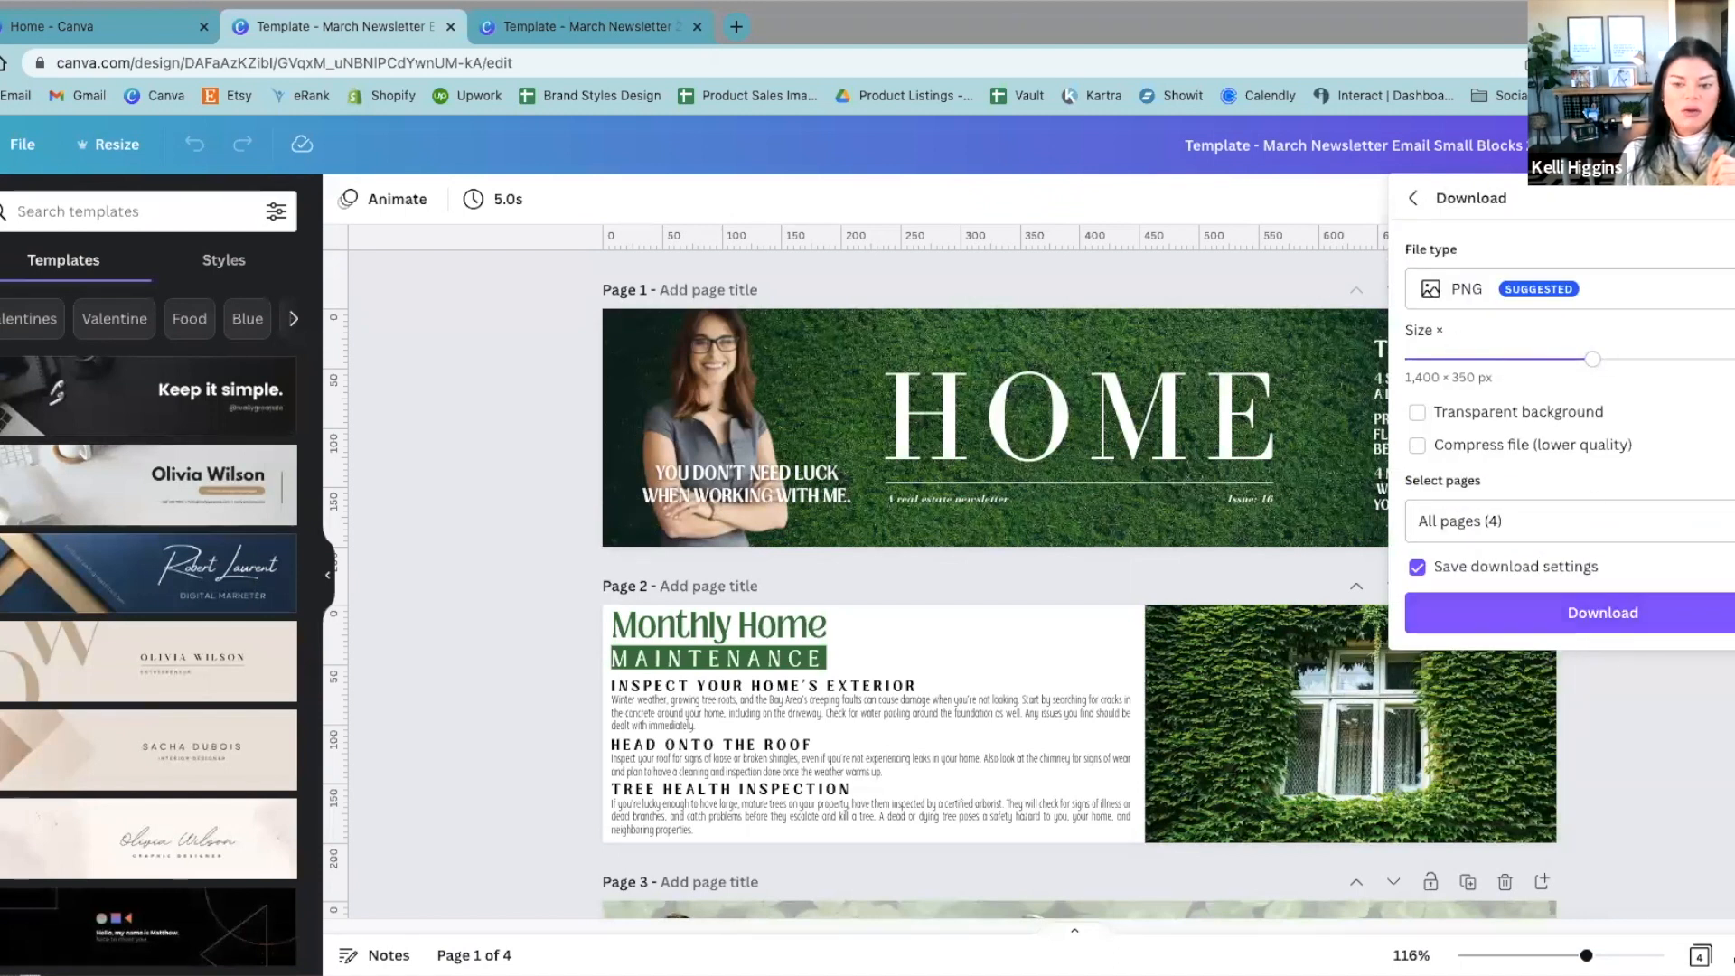
Step: Limit the PNG download of the email blocks design to page 1 instead of all pages
click(1725, 633)
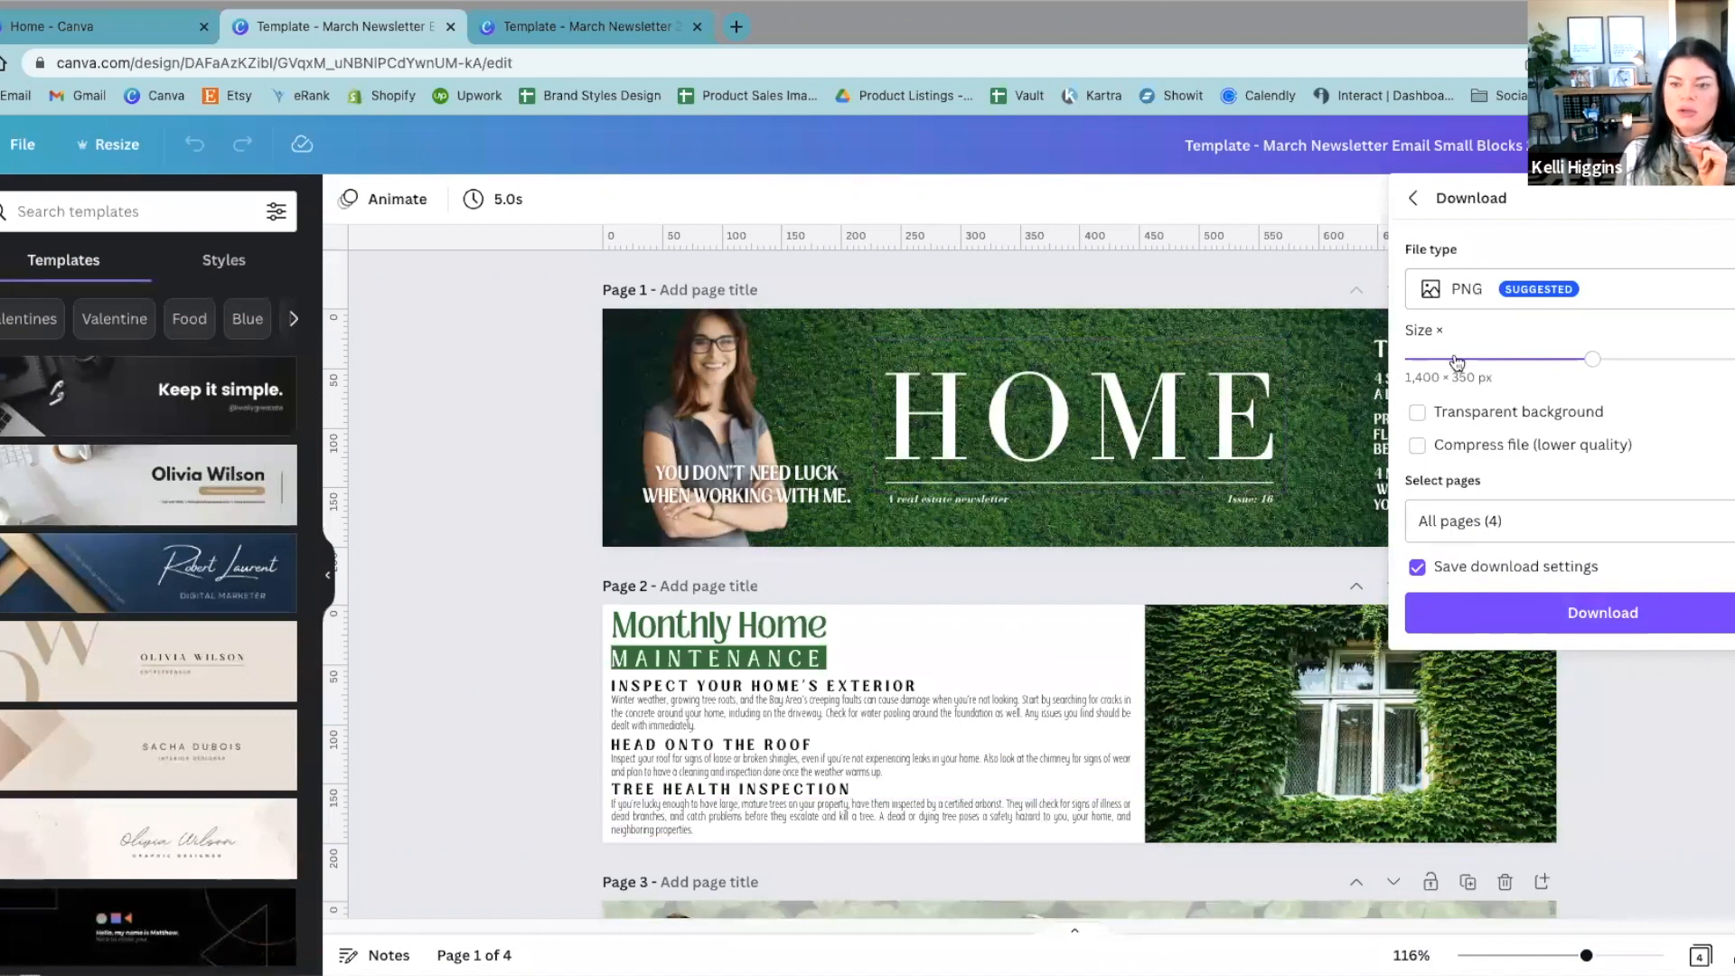
click(1603, 521)
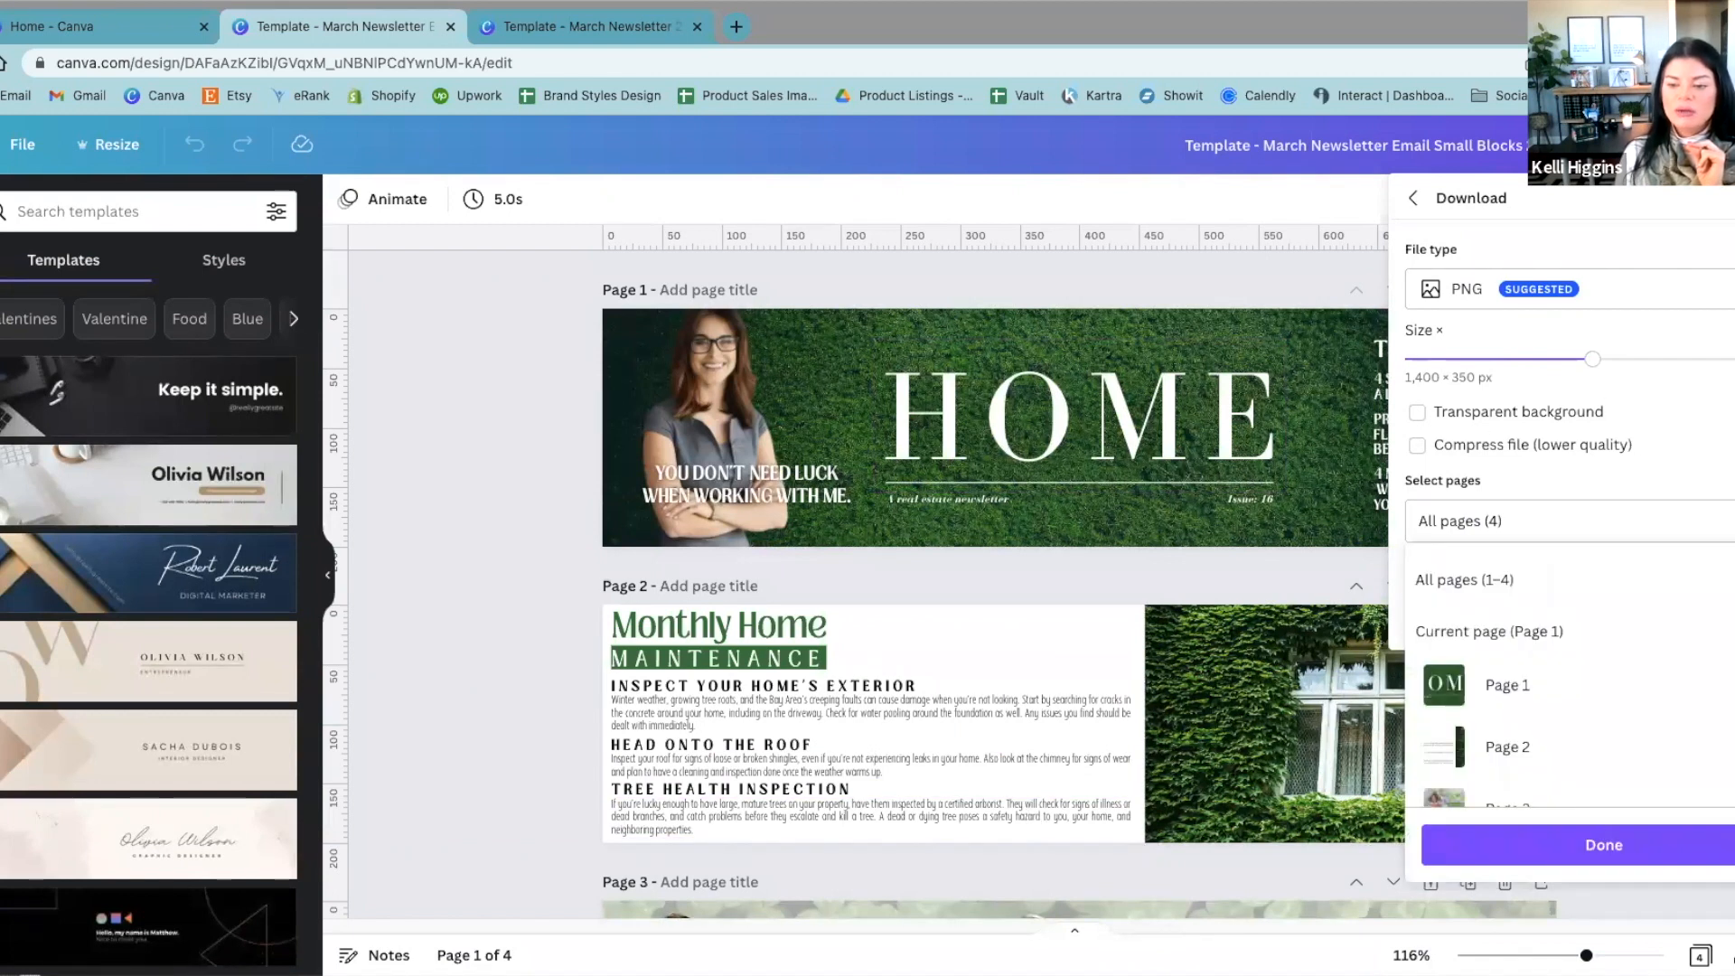
scroll(1572, 668, down, 2)
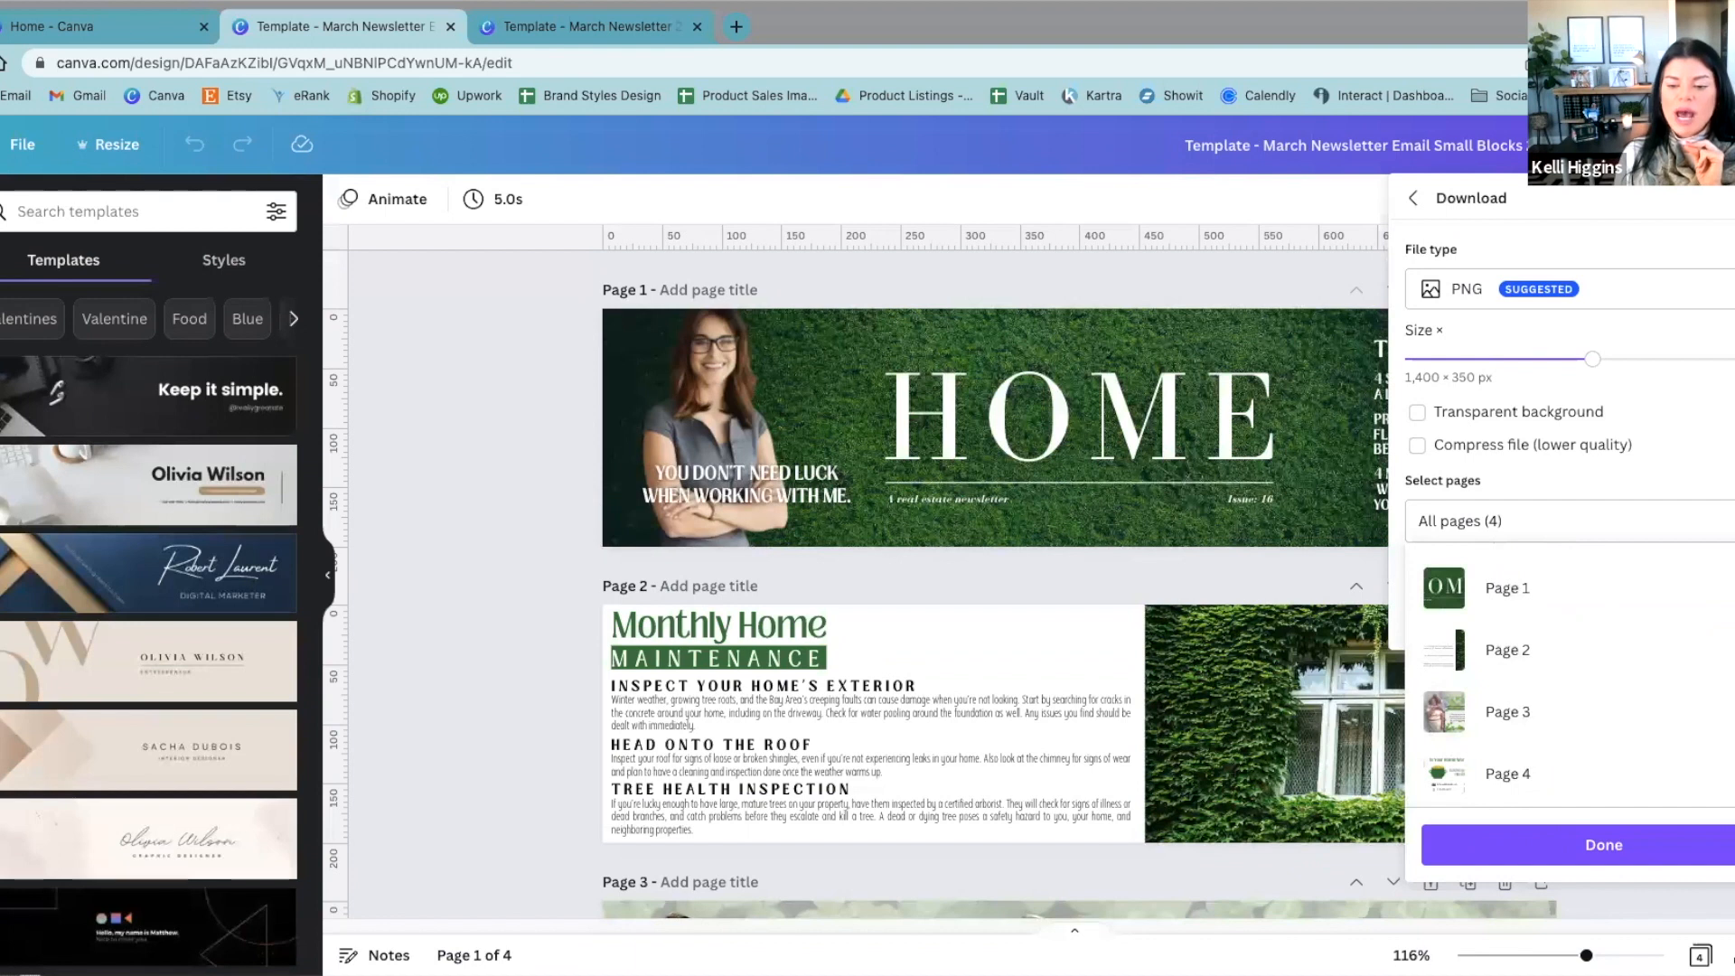
scroll(1572, 651, up, 2)
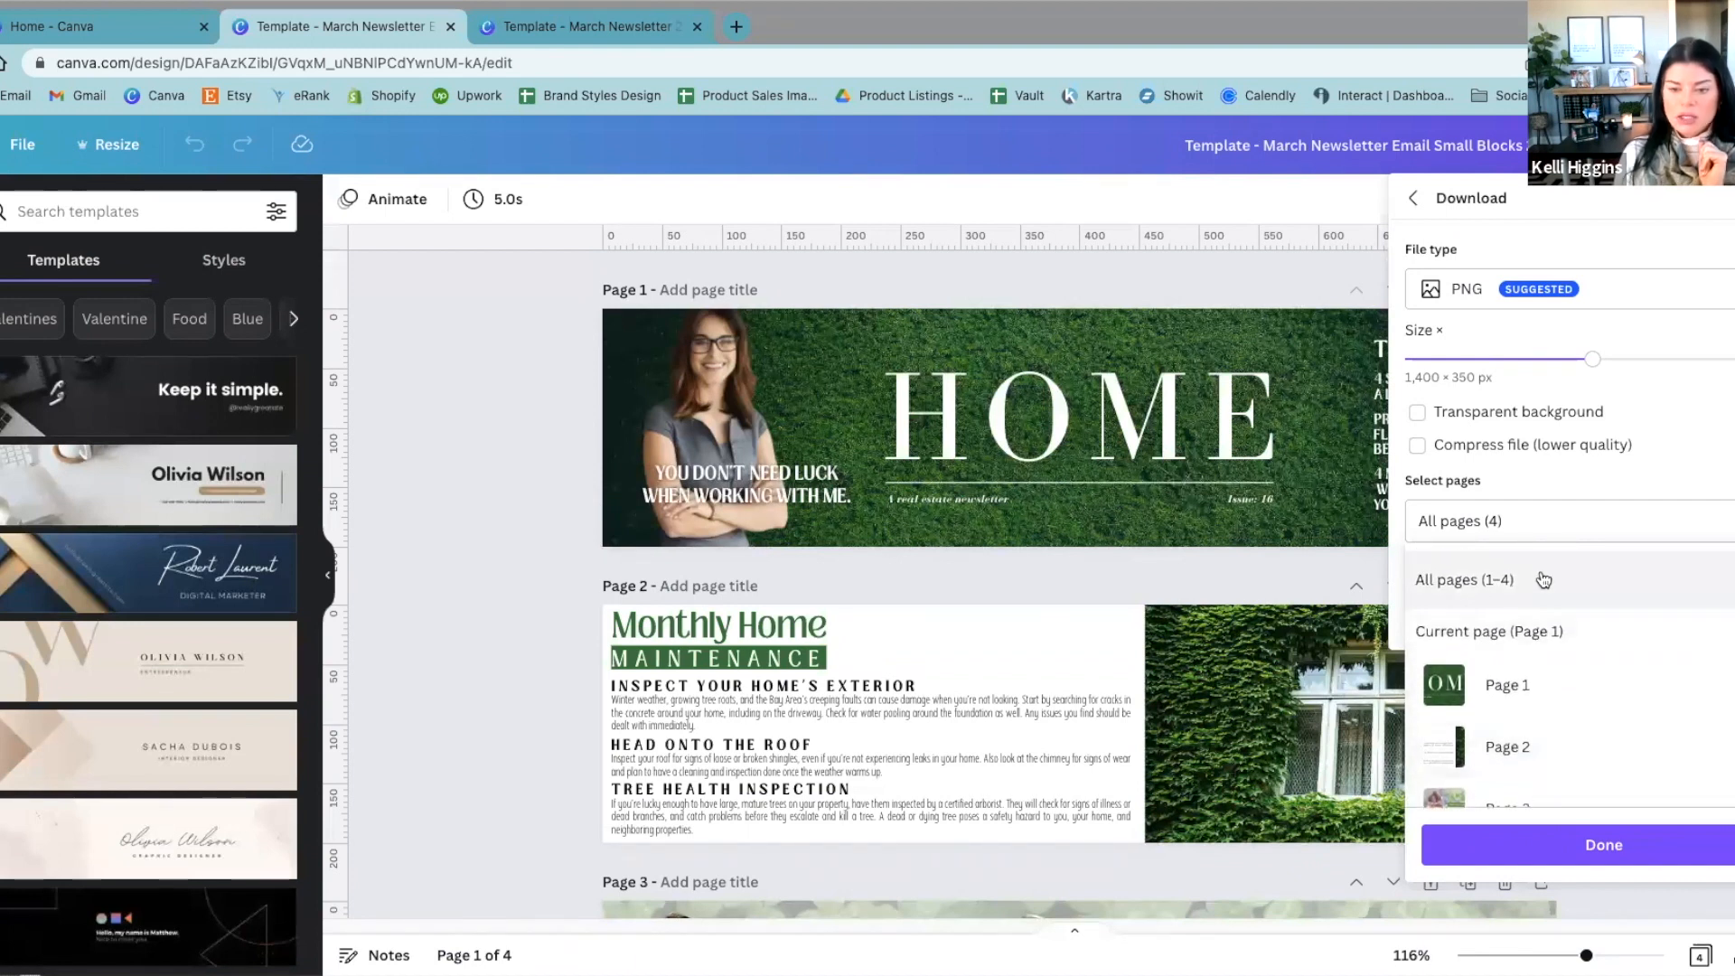
click(1716, 580)
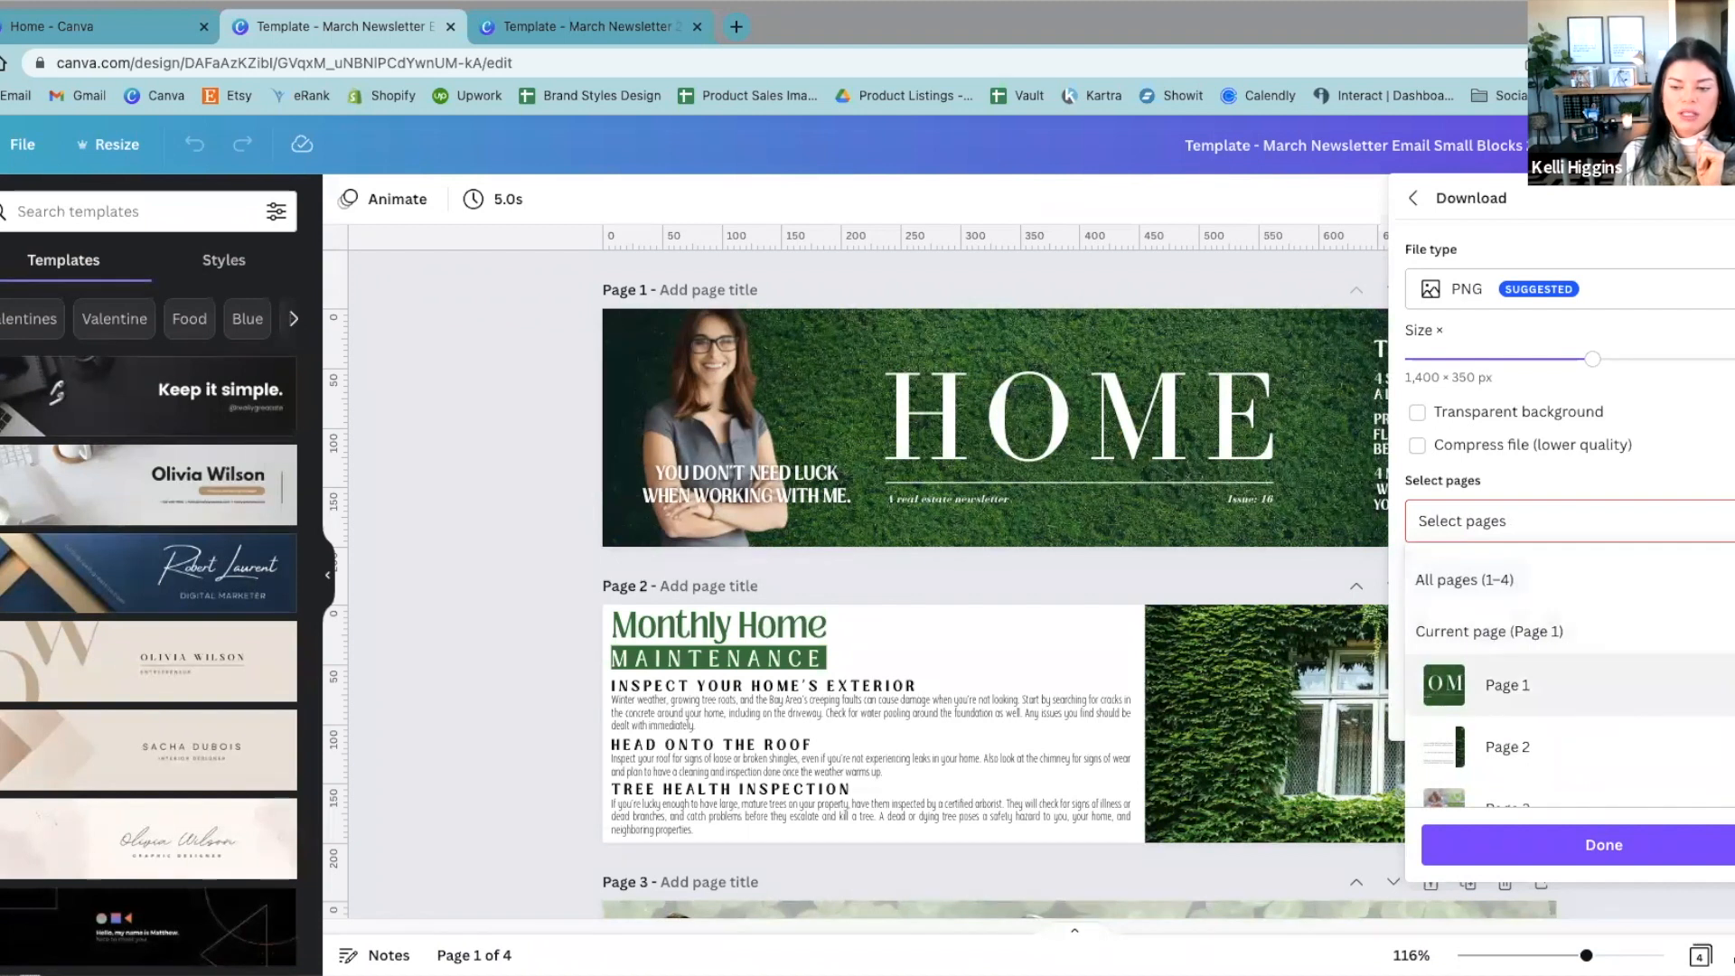
click(1717, 685)
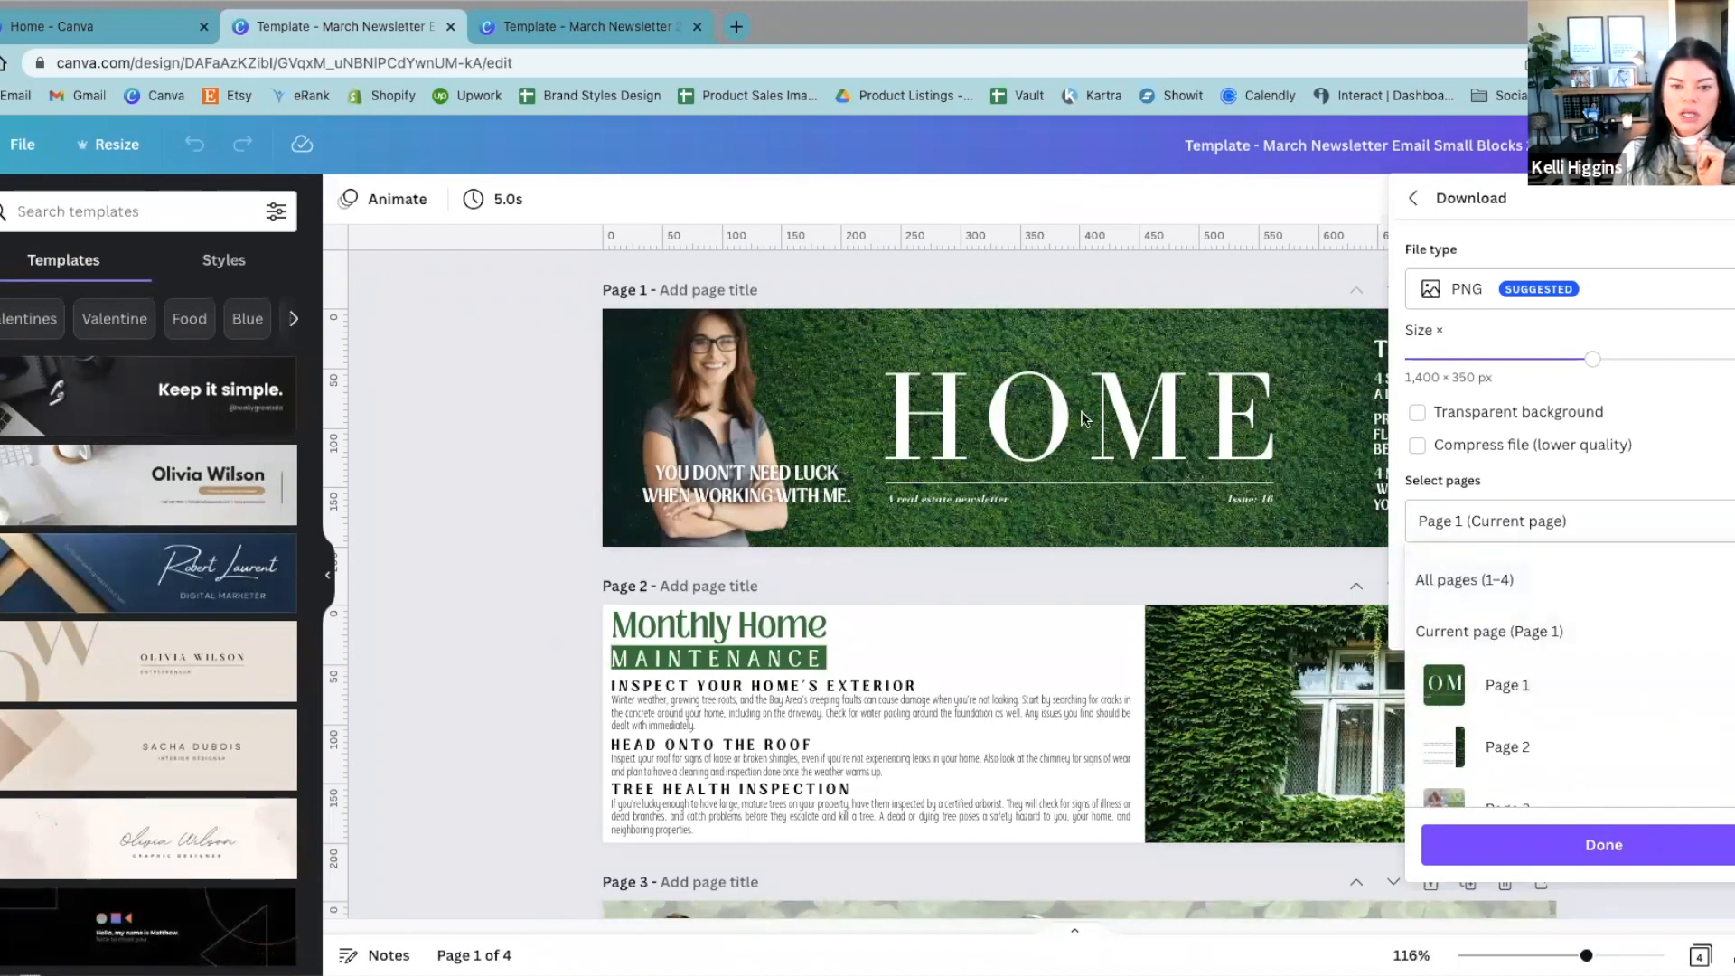
click(1112, 551)
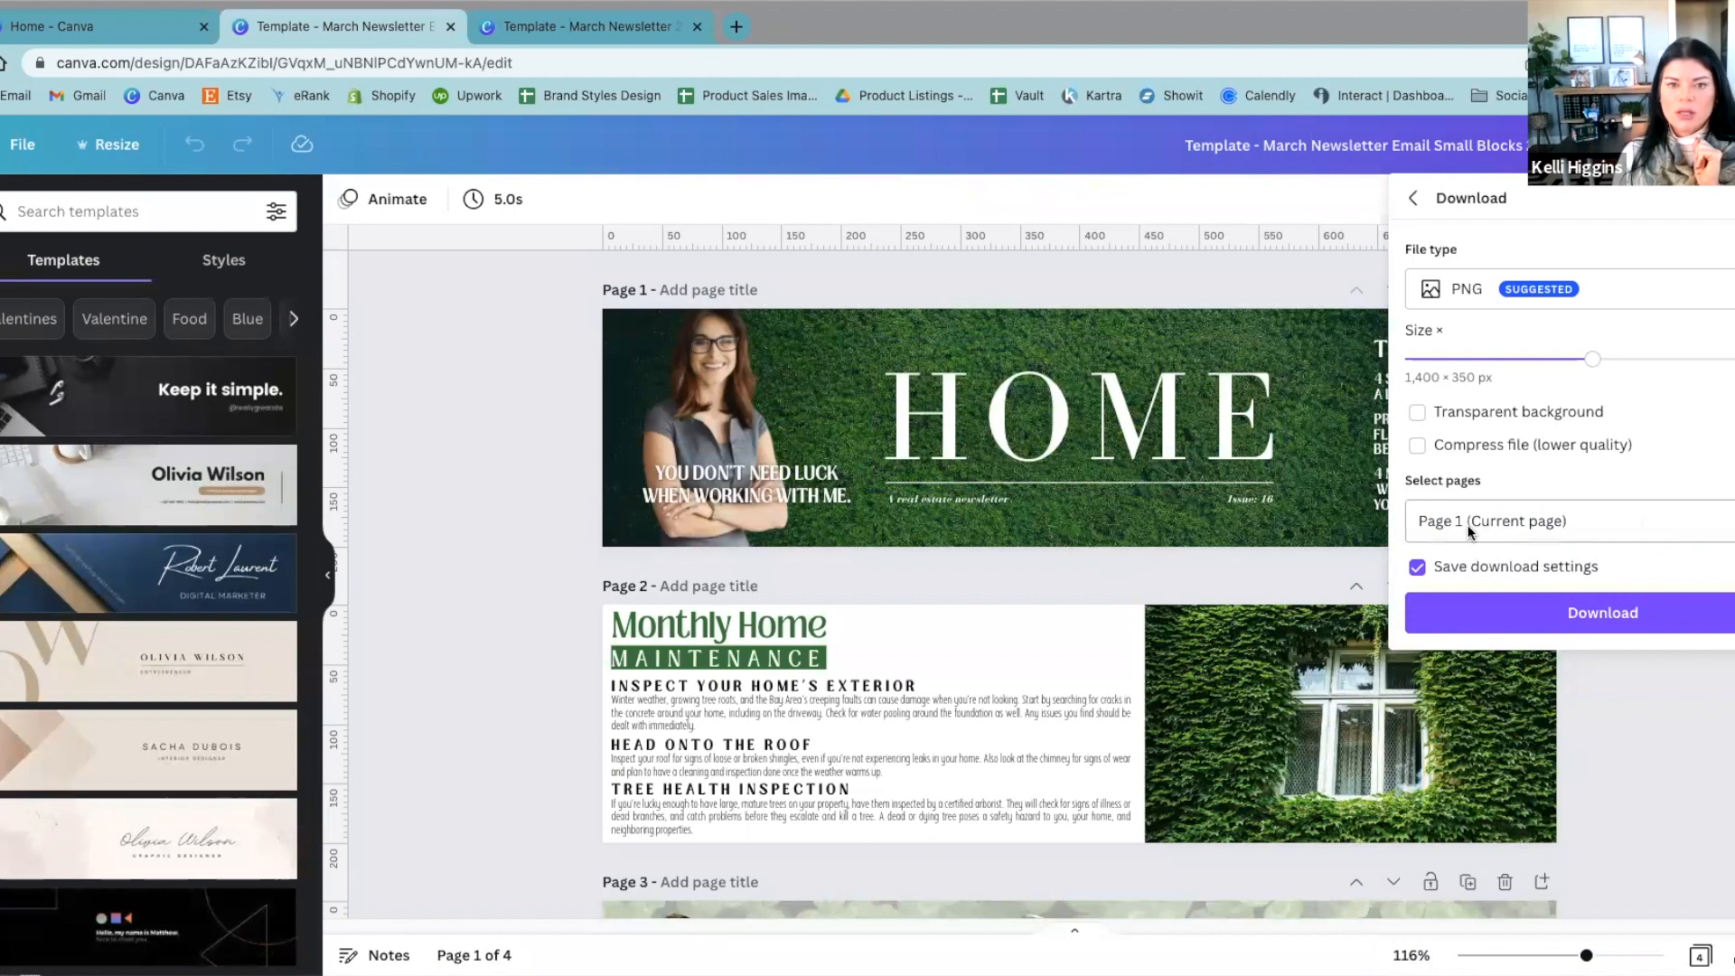
Step: Download the header banner page as a PNG, dismiss the sharing prompt, and open the downloaded file
click(1537, 615)
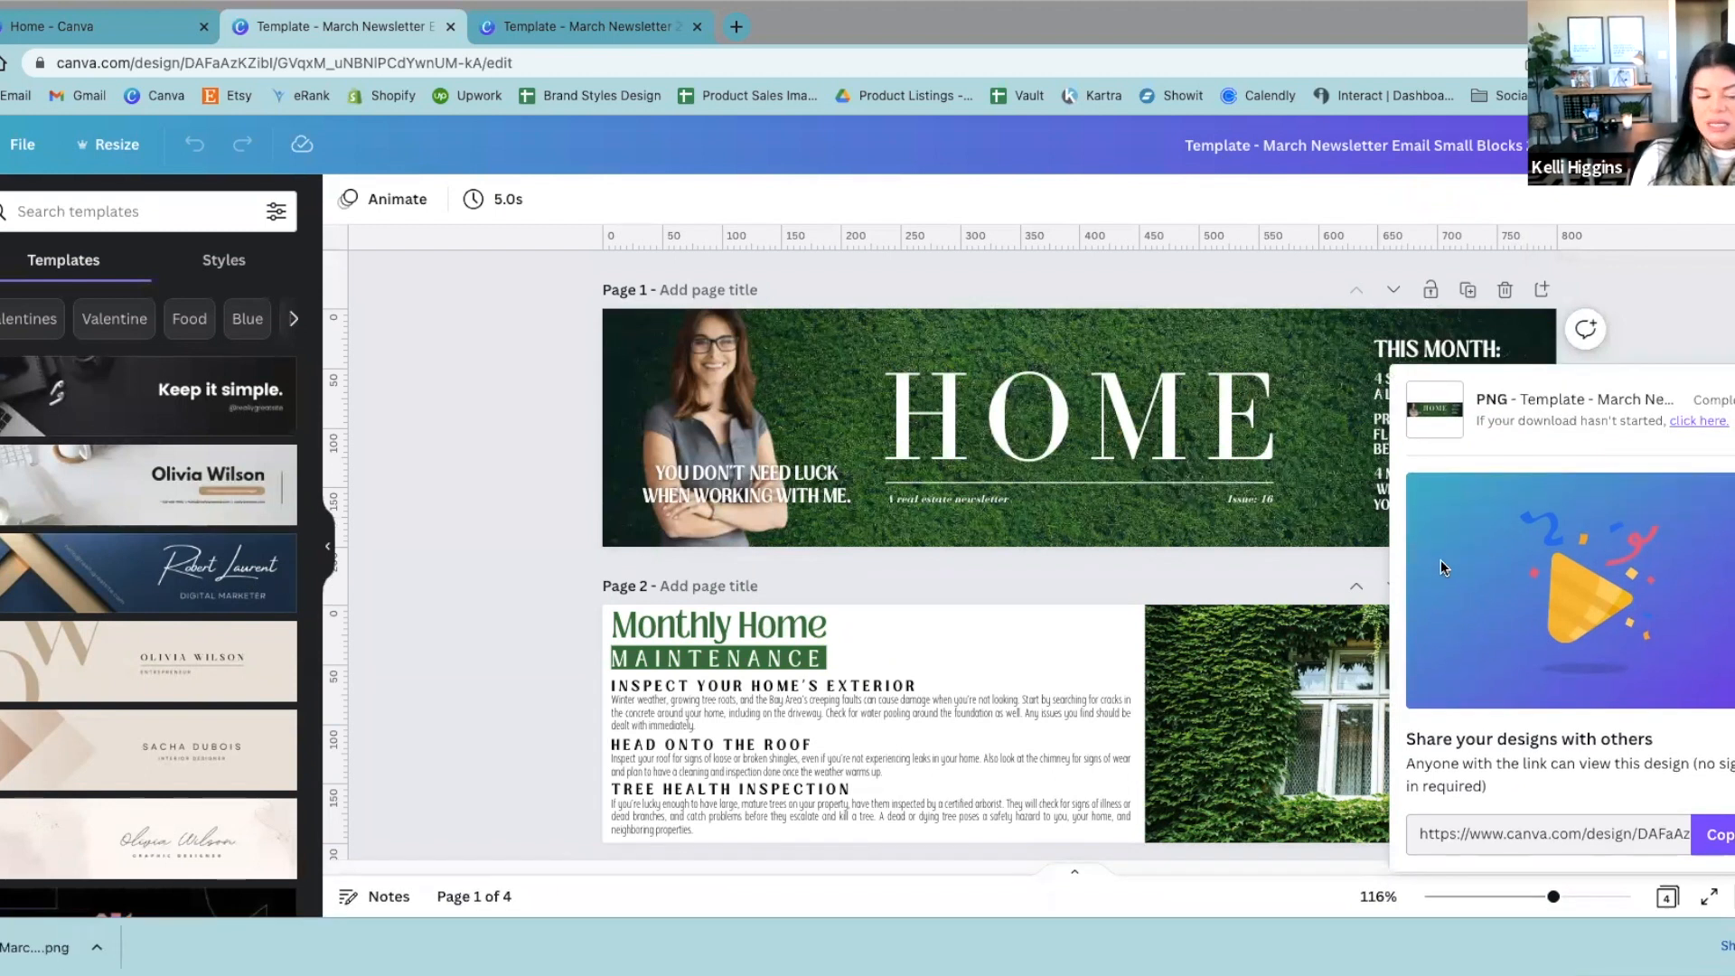
click(1732, 399)
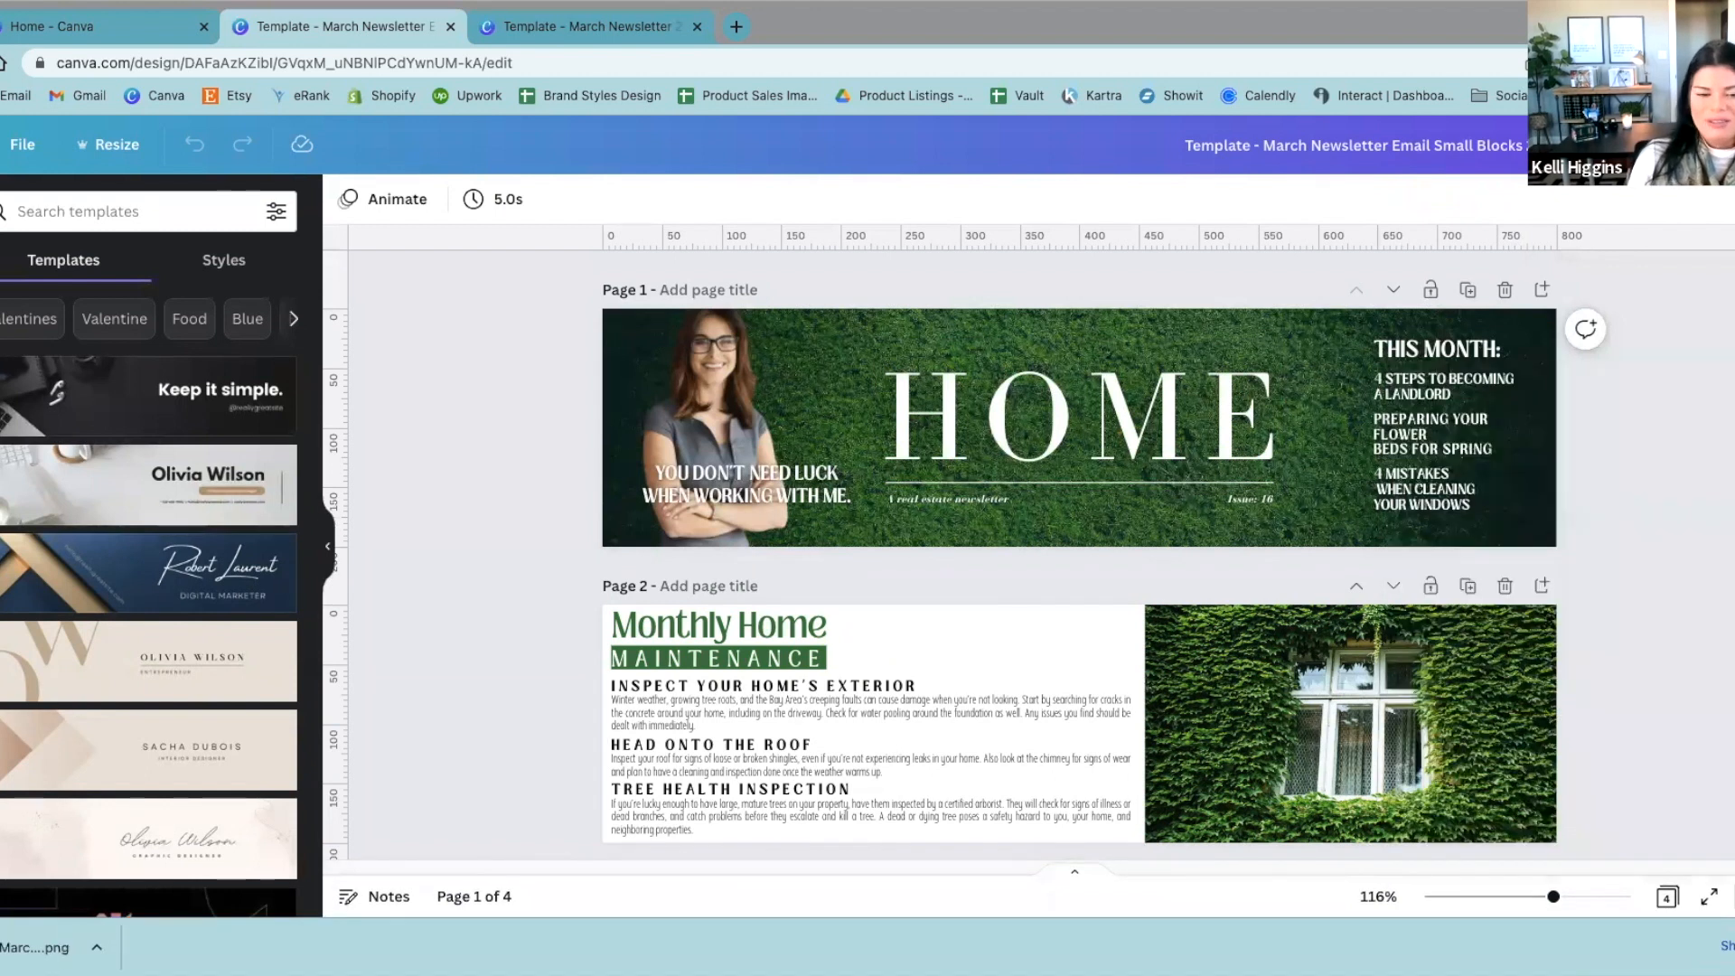
click(53, 949)
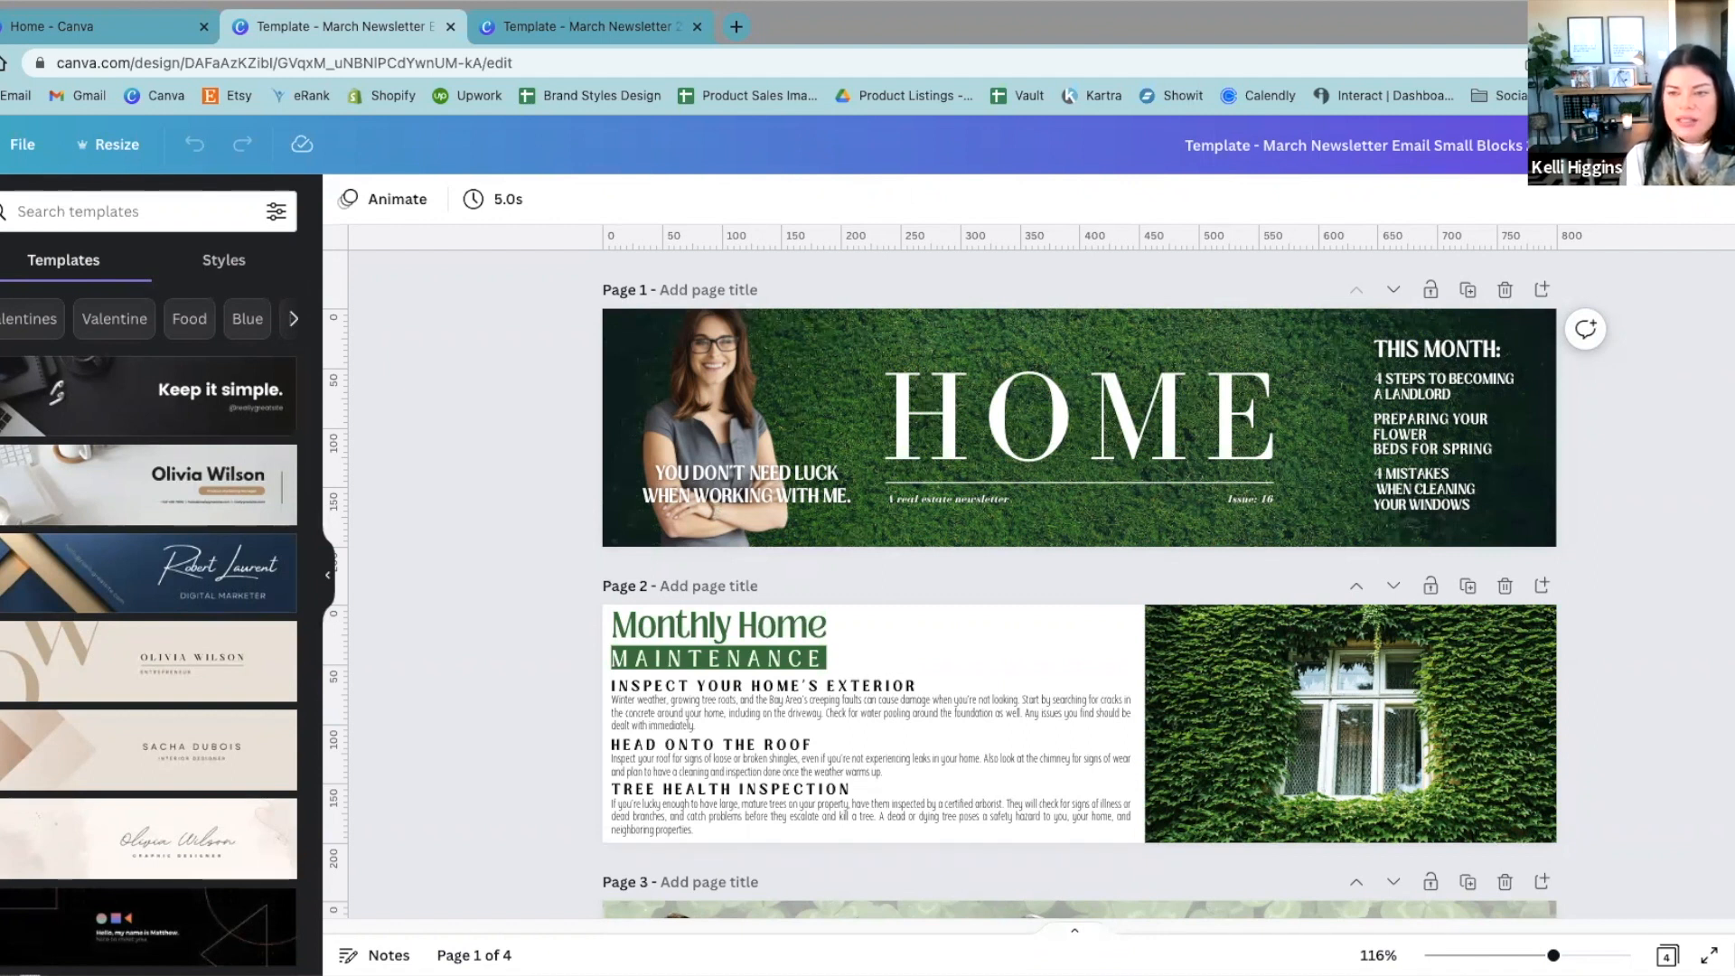
Step: Reopen the download settings of the email blocks design to review the file type, size and page selection, and close them
click(1723, 144)
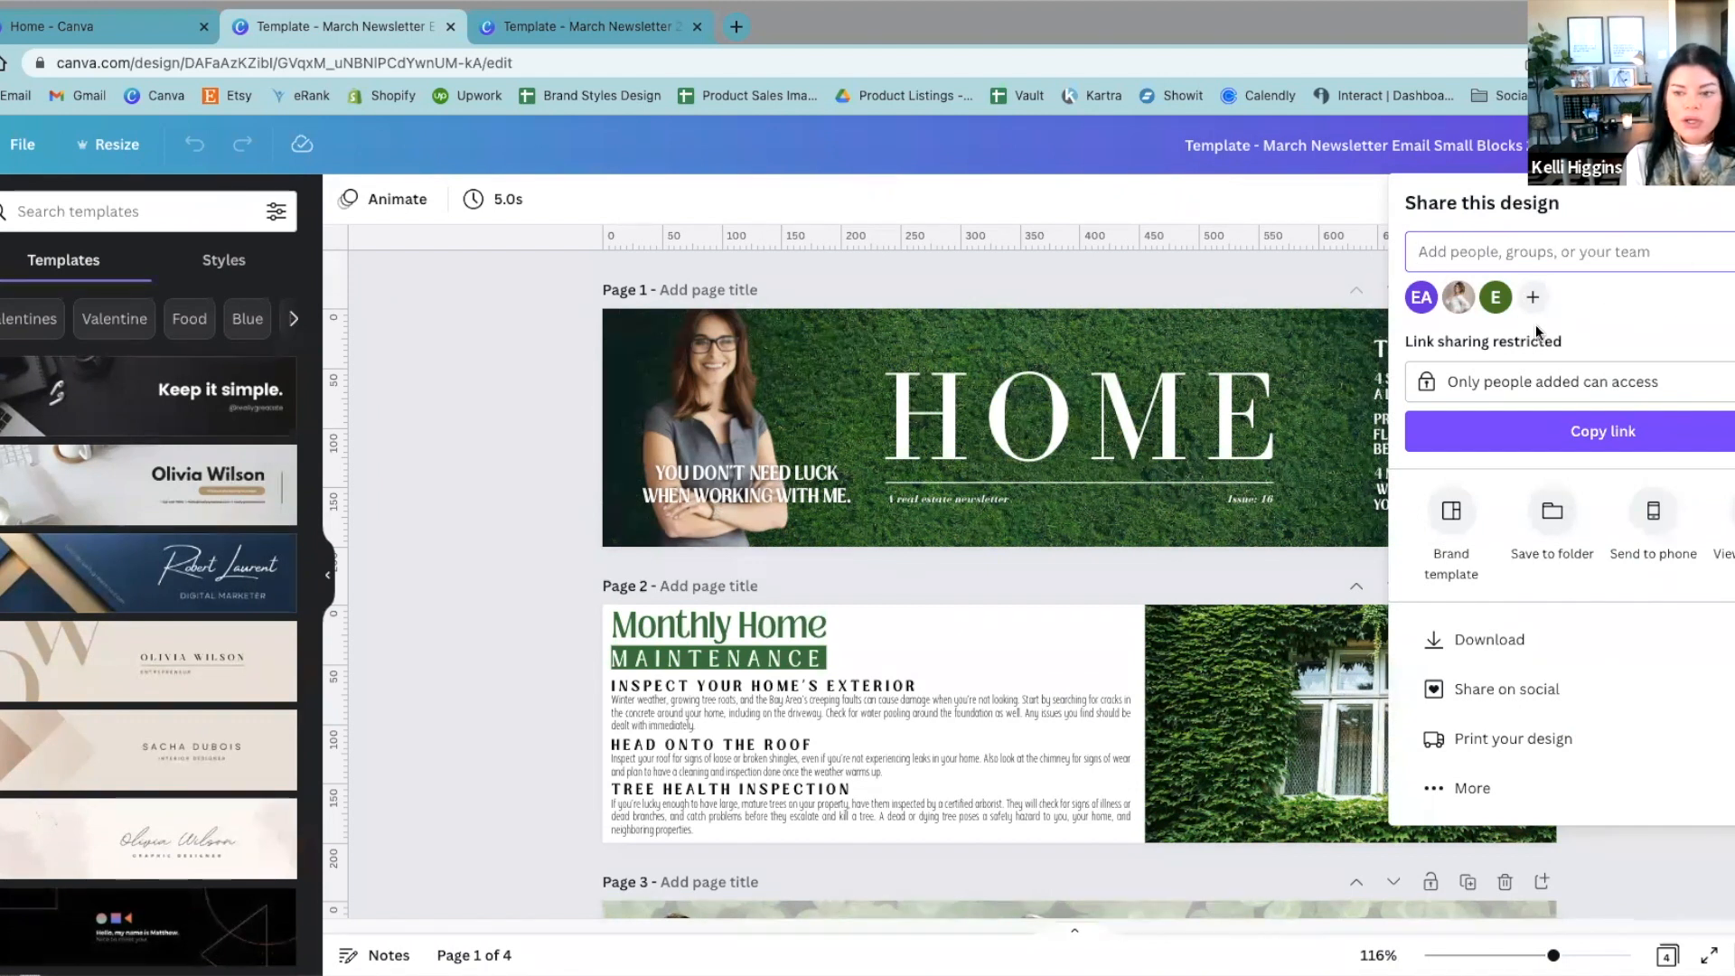
click(1583, 642)
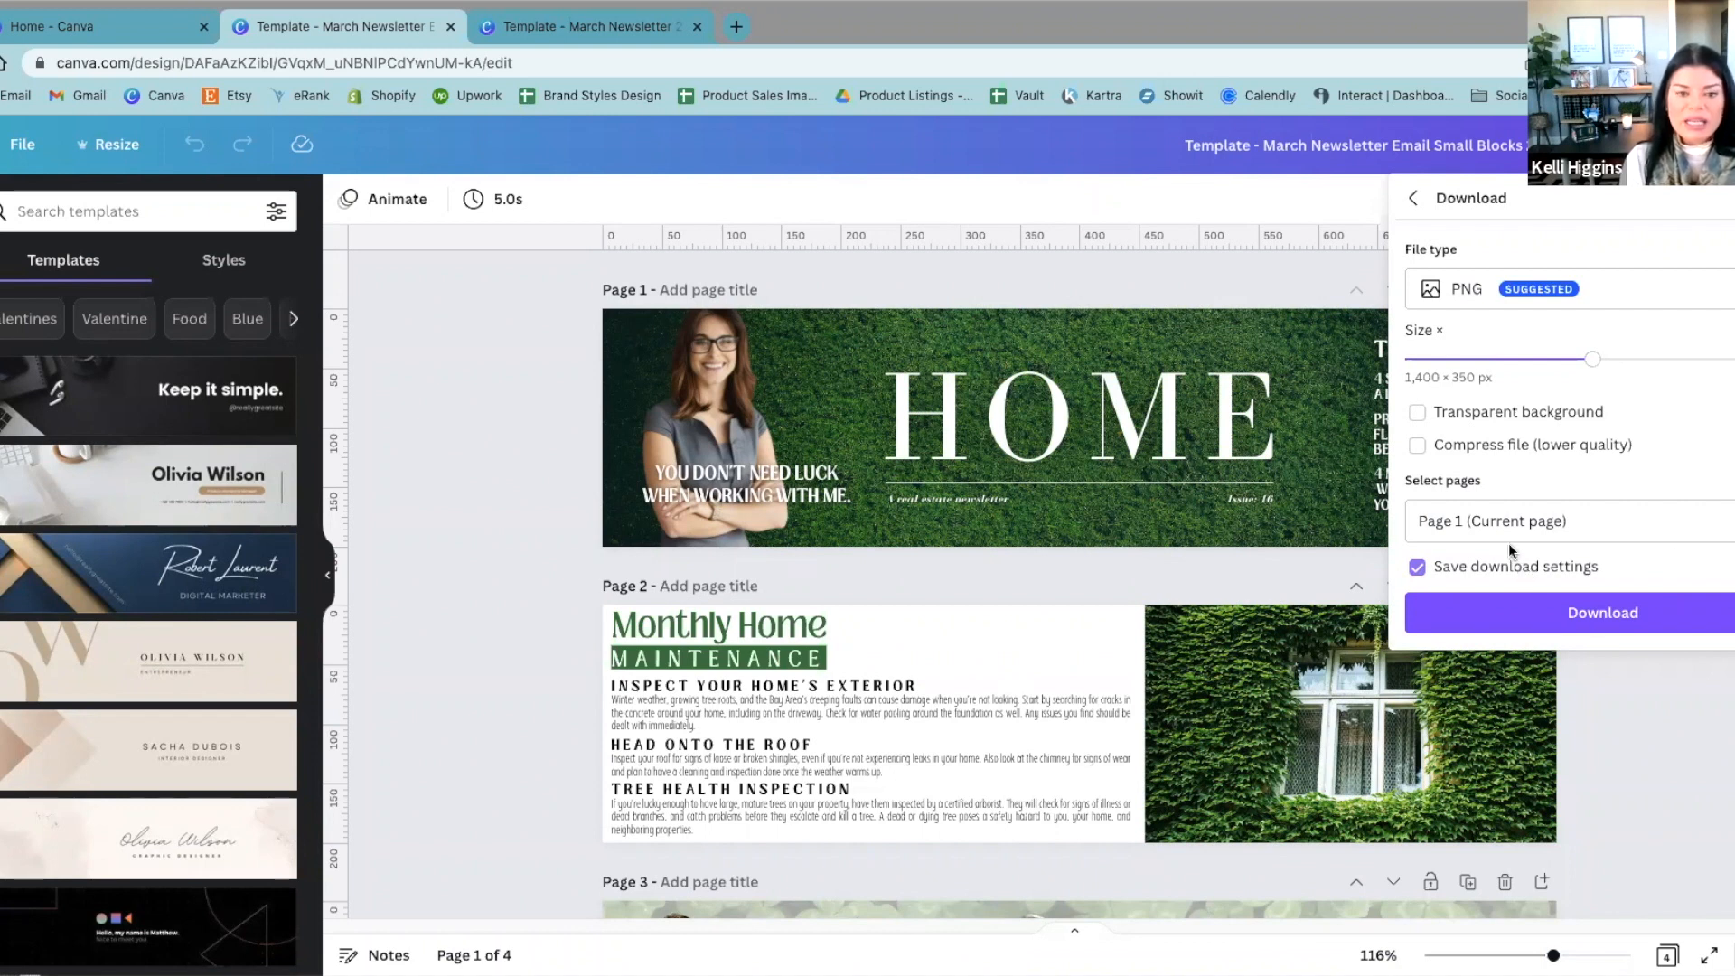
click(1706, 775)
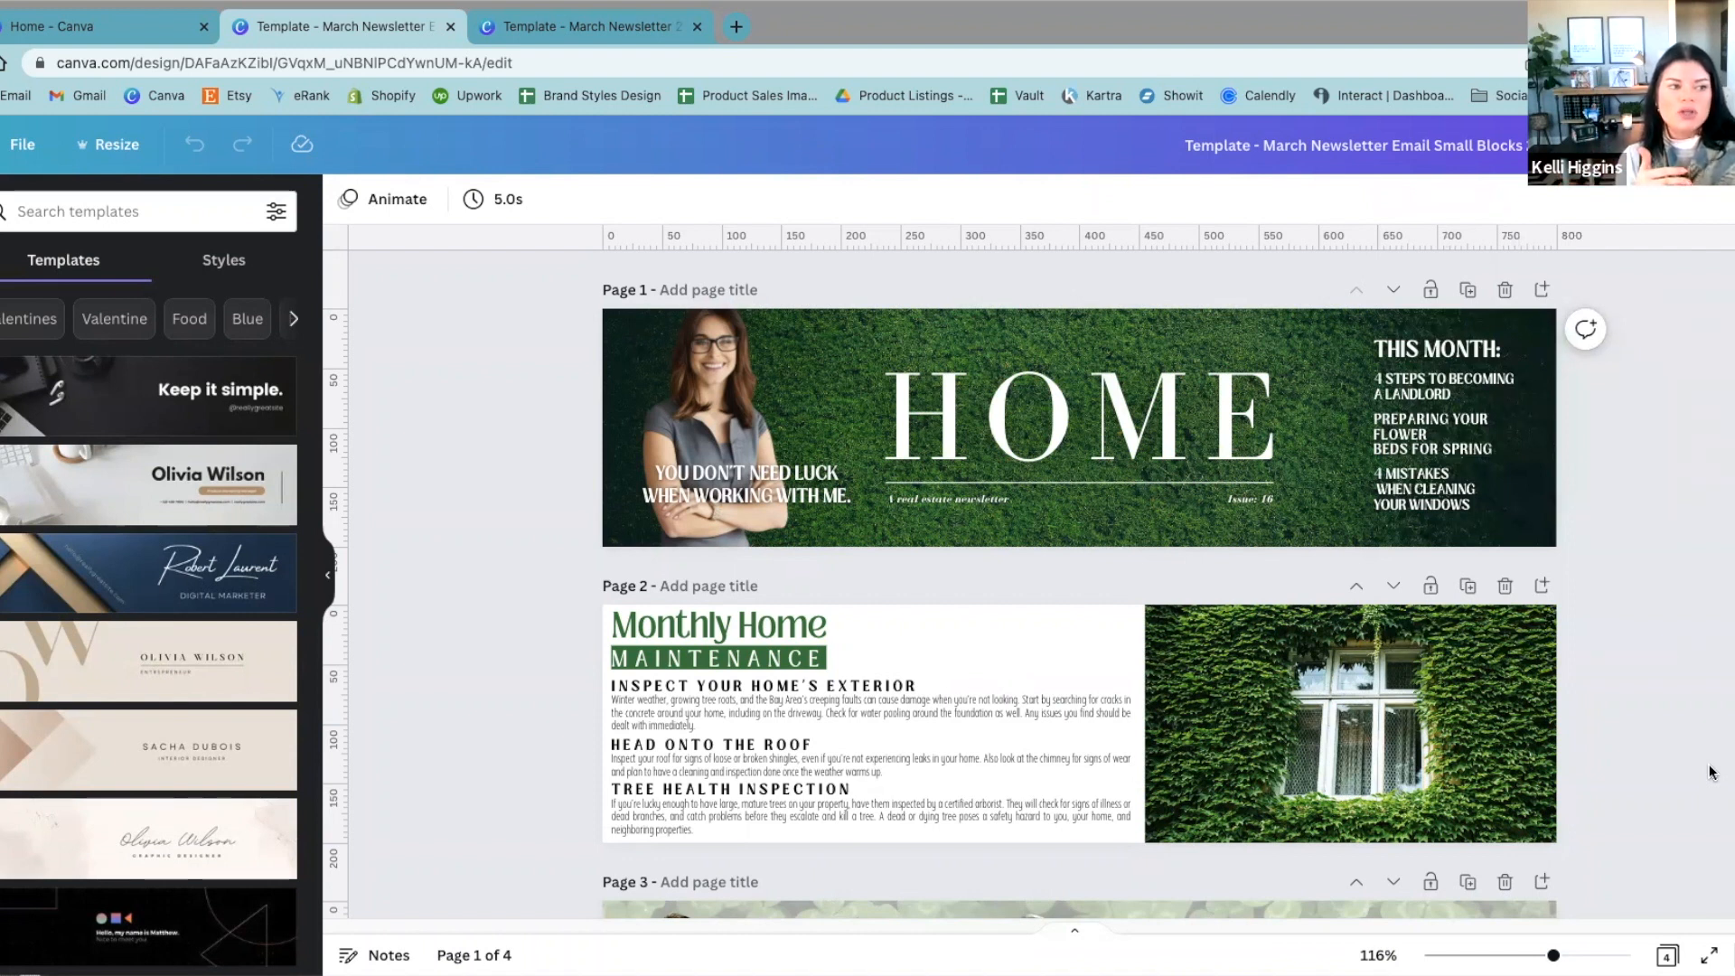
Step: Search the design elements for "cleaning"
click(2, 287)
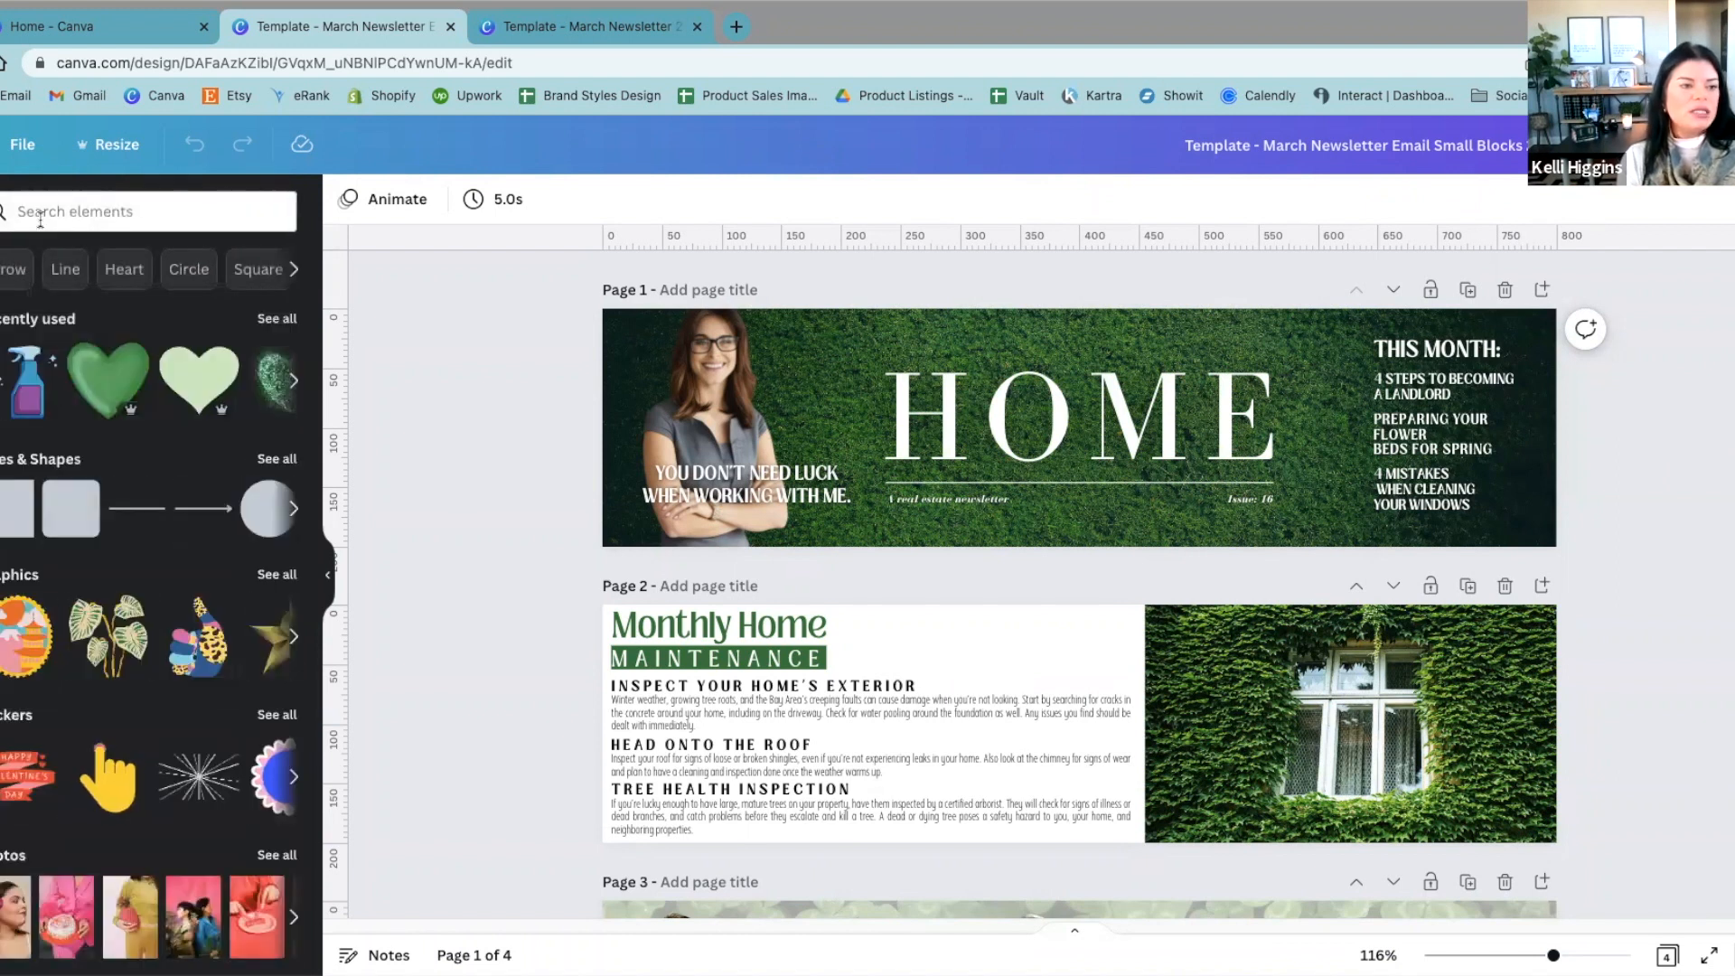
click(135, 210)
click(43, 297)
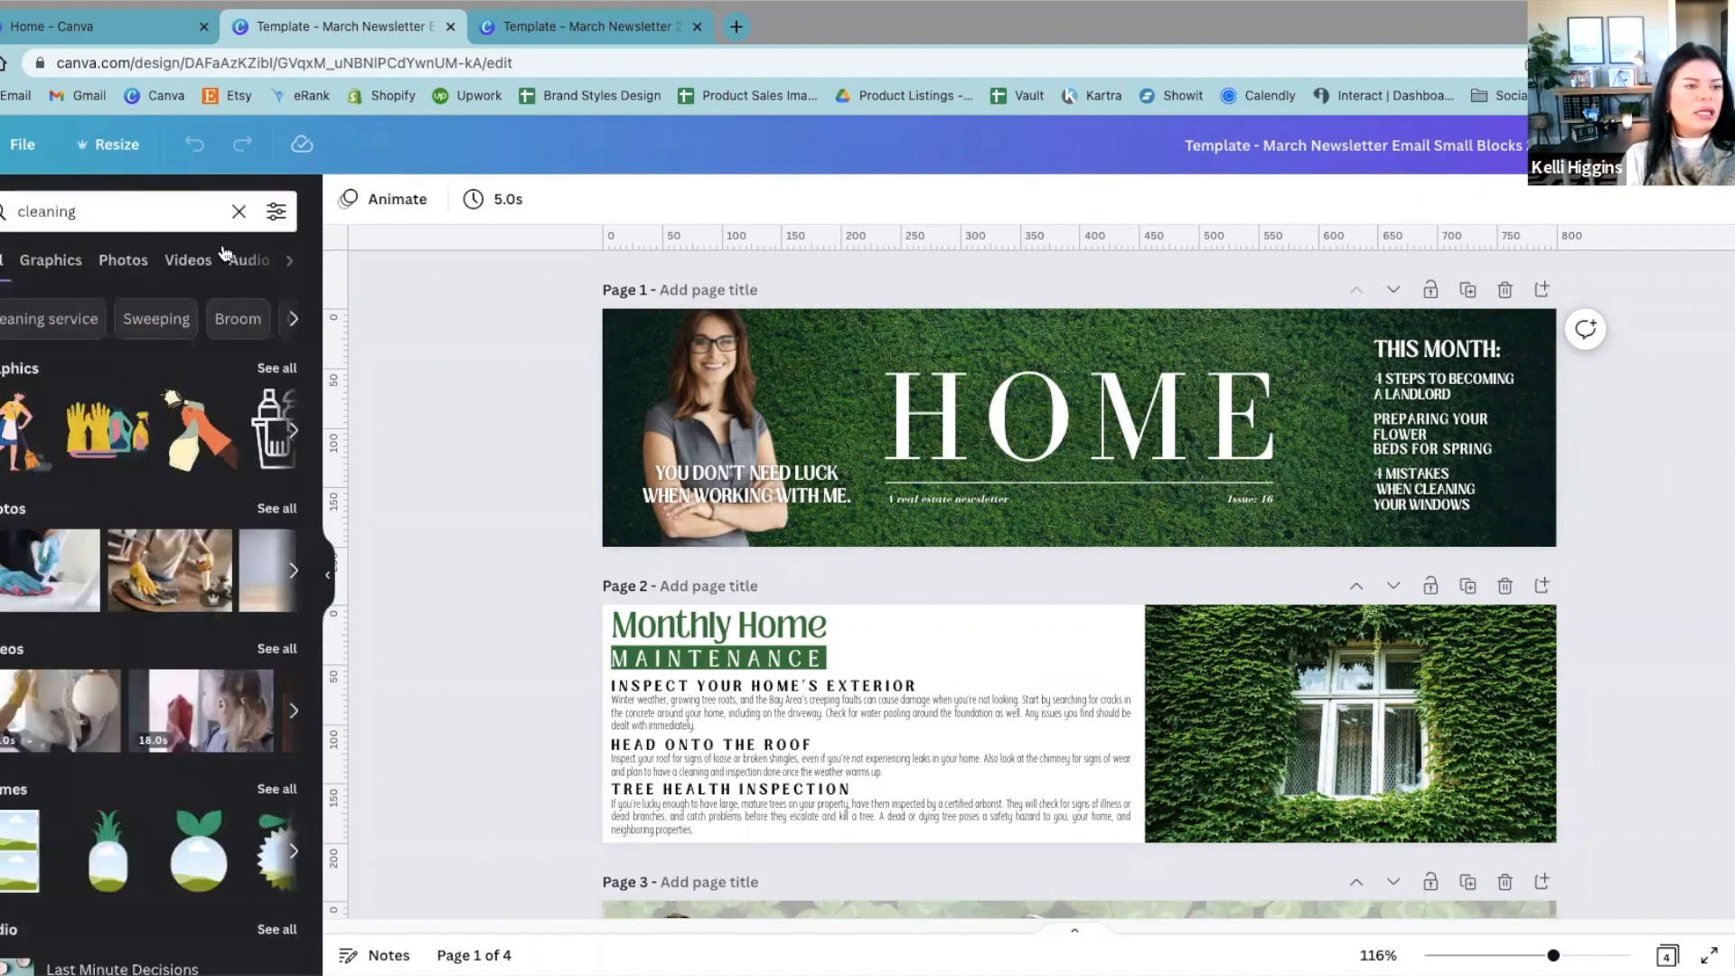
Step: Apply a price filter to the cleaning element results and show only graphics
click(277, 211)
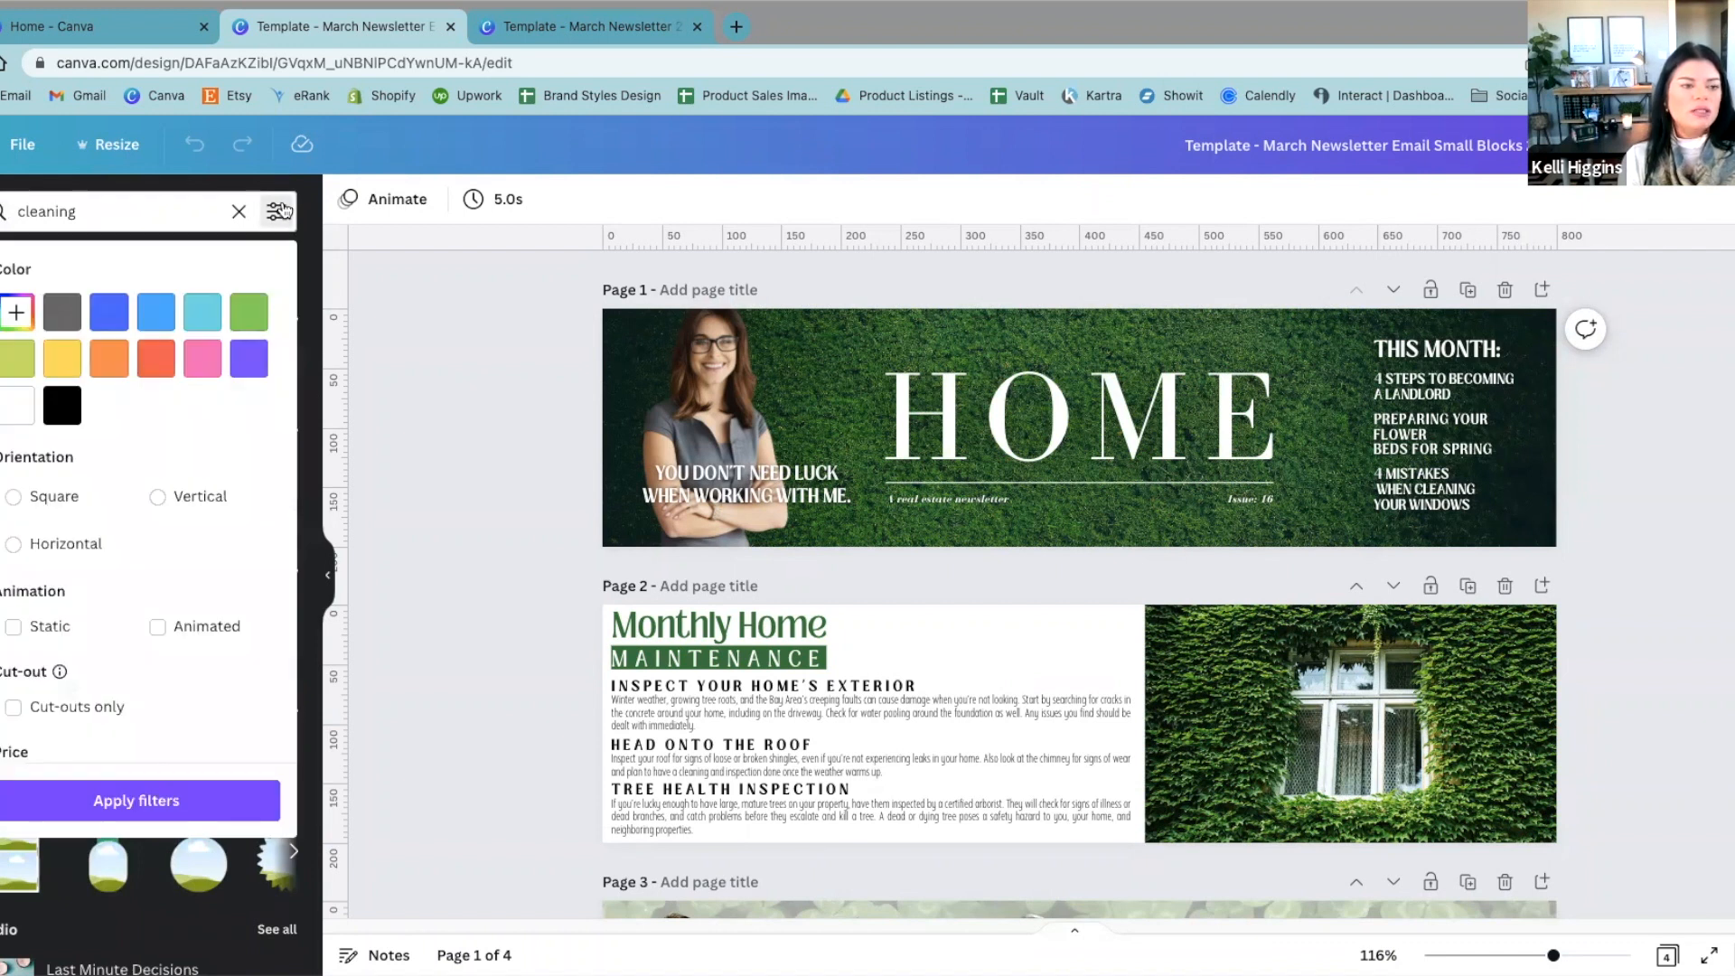
scroll(35, 702, down, 1)
click(14, 729)
click(41, 802)
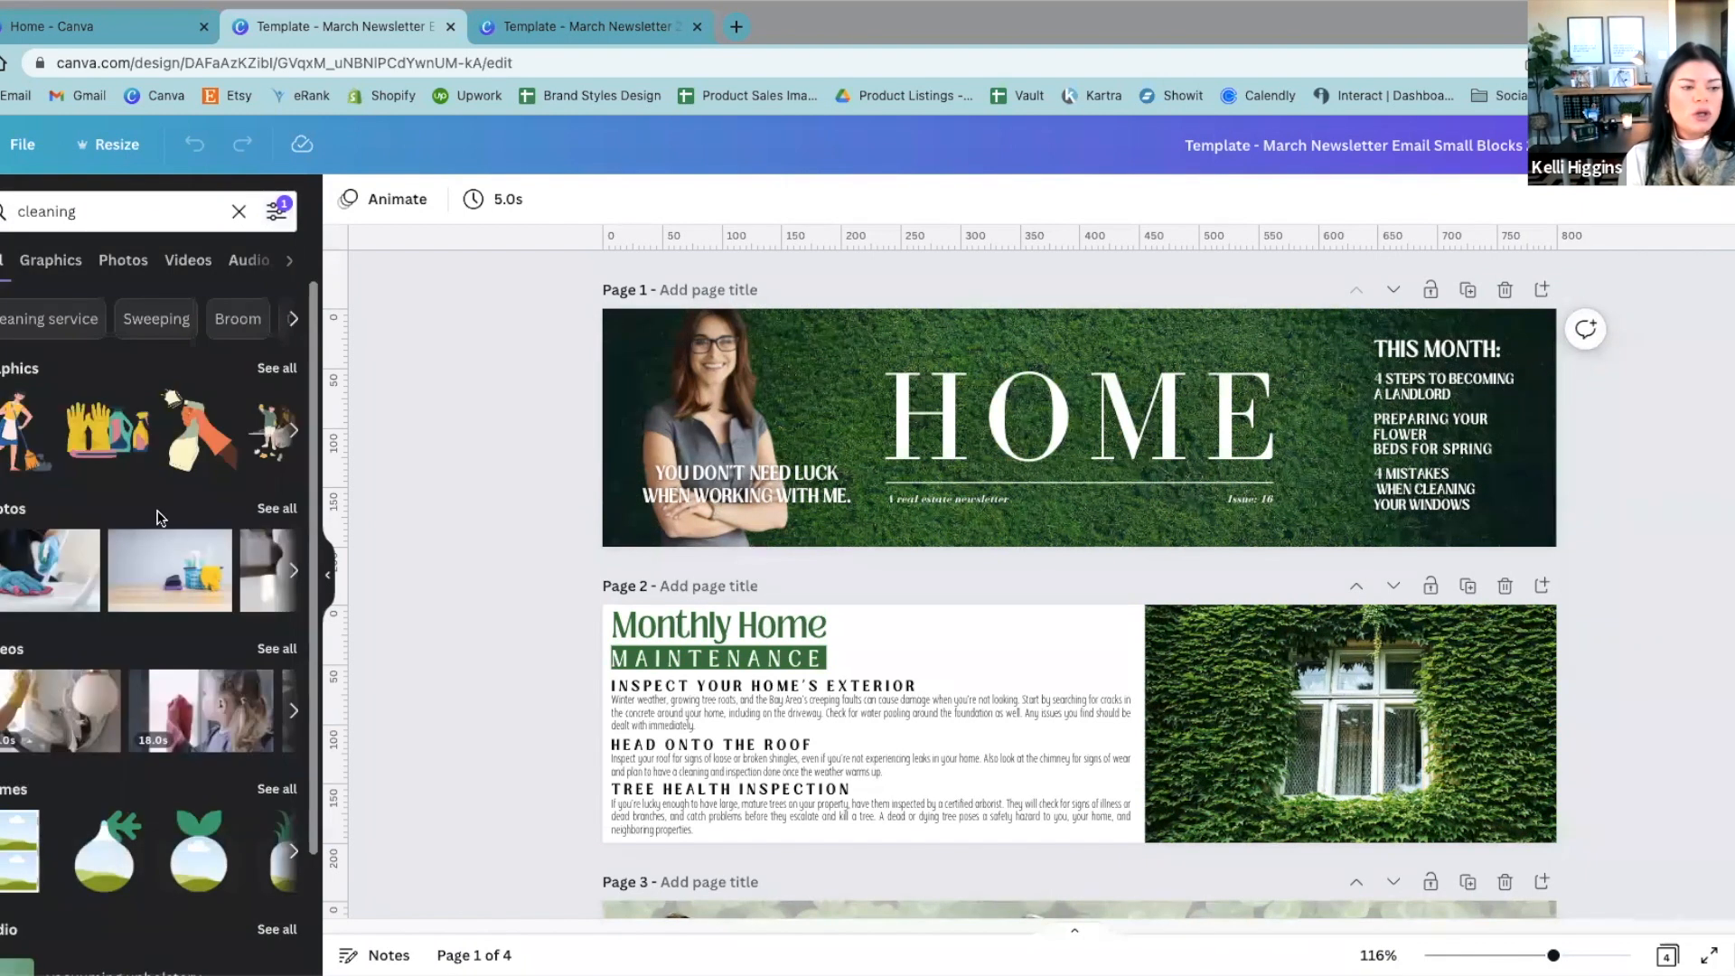
click(52, 258)
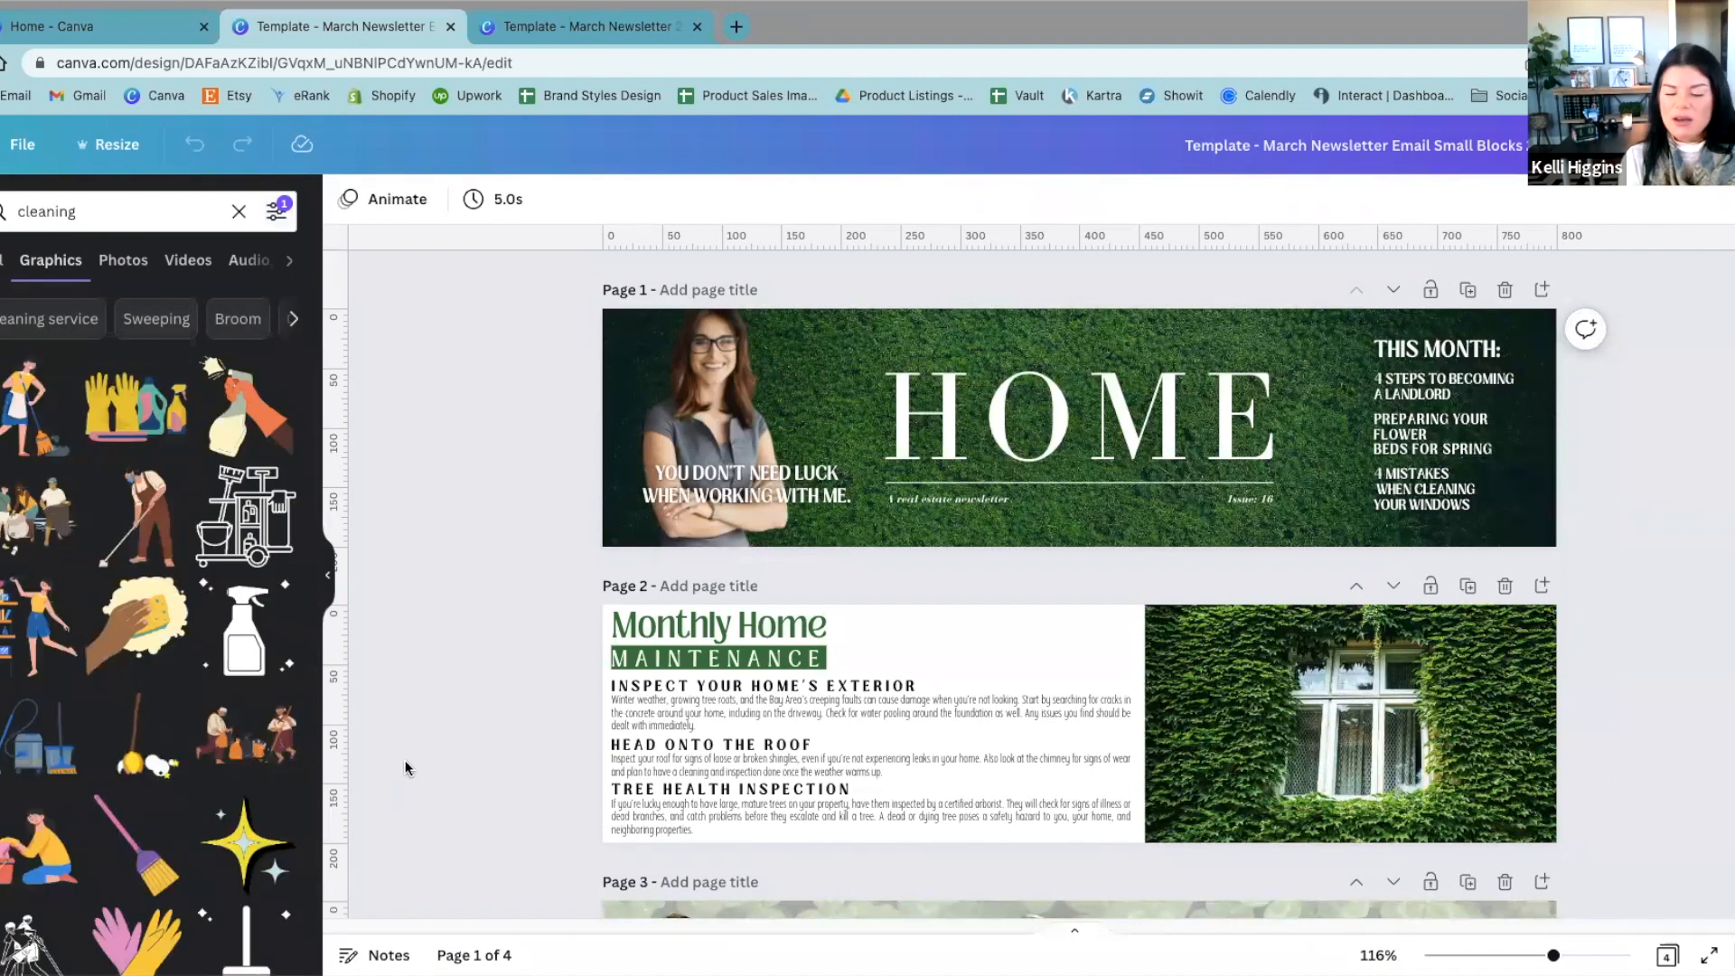